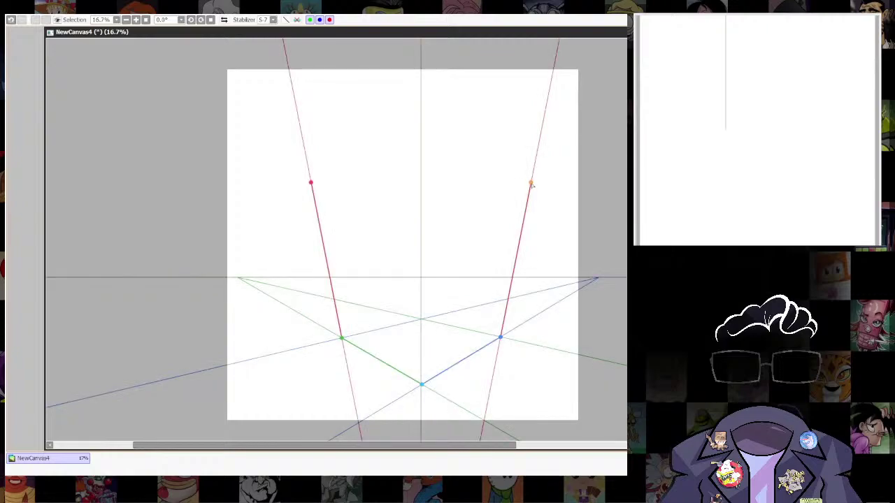
Adjust the perspective guide by pulling its vertical lines slightly inward and raising the near ground corner.
{"action": "mouse_move", "coordinate": [530, 183]}
{"action": "left_mouse_down"}
{"action": "mouse_move", "coordinate": [520, 183]}
{"action": "mouse_move", "coordinate": [527, 186]}
{"action": "left_mouse_up"}
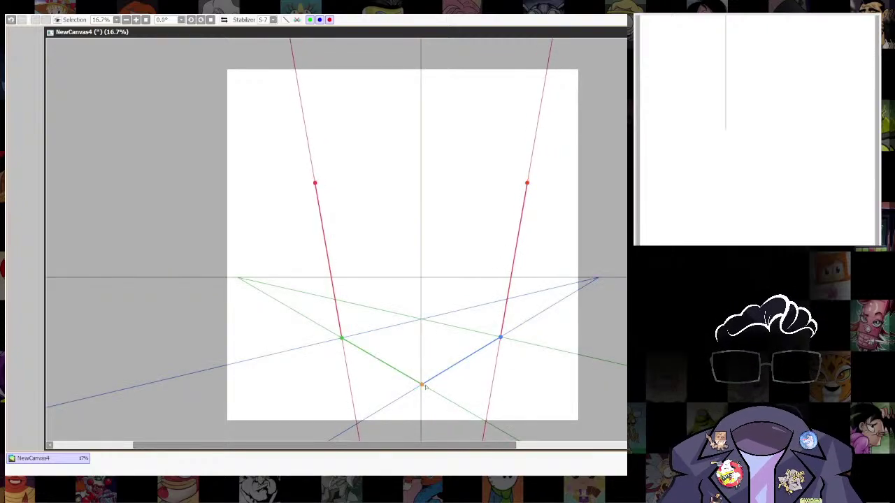
{"action": "left_click_drag", "start_coordinate": [422, 385], "coordinate": [420, 377]}
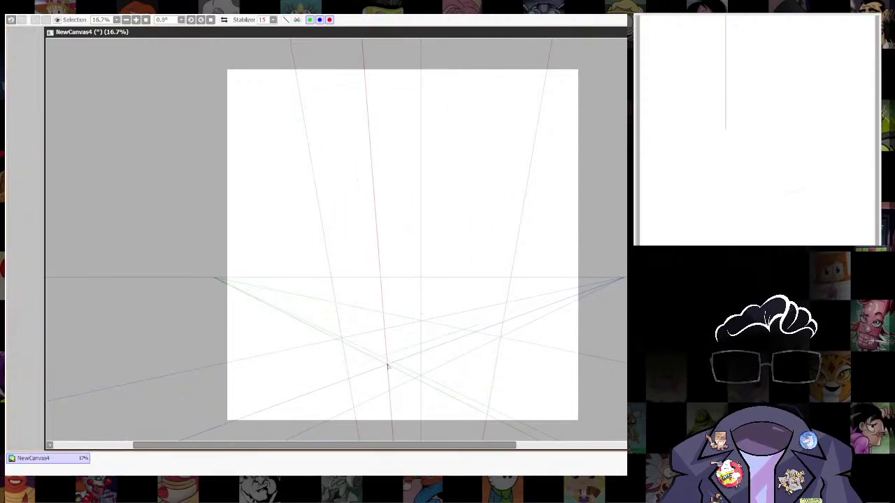
Sketch a four-sided upright wall outline that follows the perspective guide, reinforcing its upper and side edges.
{"action": "mouse_move", "coordinate": [363, 365]}
{"action": "left_mouse_down"}
{"action": "mouse_move", "coordinate": [501, 321]}
{"action": "mouse_move", "coordinate": [359, 364]}
{"action": "mouse_move", "coordinate": [333, 140]}
{"action": "mouse_move", "coordinate": [324, 137]}
{"action": "mouse_move", "coordinate": [485, 124]}
{"action": "mouse_move", "coordinate": [336, 140]}
{"action": "mouse_move", "coordinate": [366, 136]}
{"action": "left_mouse_up"}
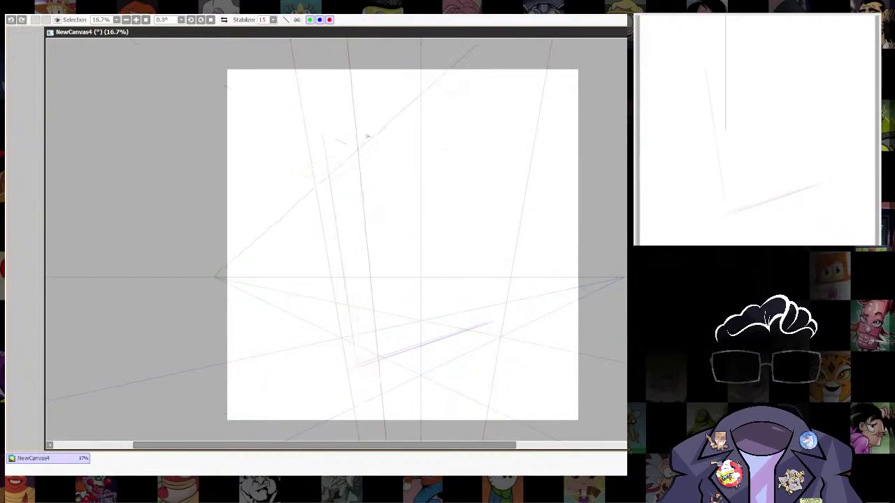
{"action": "left_click_drag", "start_coordinate": [459, 141], "coordinate": [473, 160]}
{"action": "left_click_drag", "start_coordinate": [358, 116], "coordinate": [436, 163]}
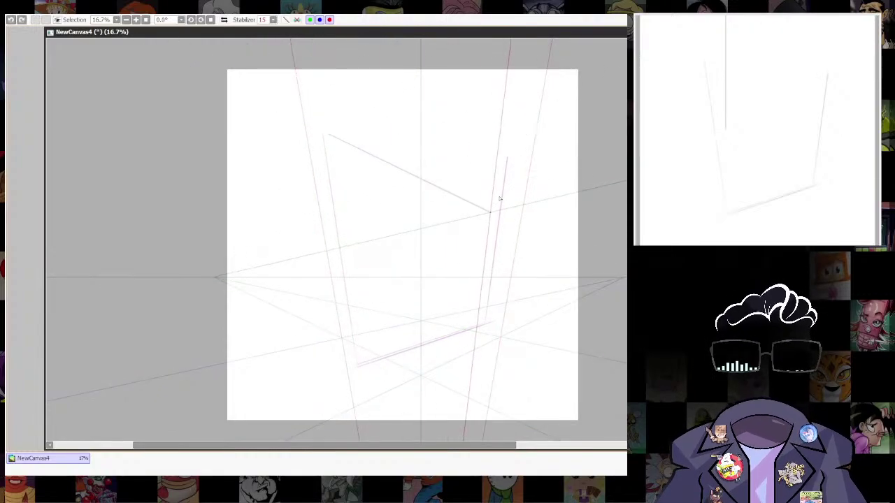
{"action": "mouse_move", "coordinate": [508, 209]}
{"action": "left_mouse_down"}
{"action": "mouse_move", "coordinate": [495, 208]}
{"action": "mouse_move", "coordinate": [501, 218]}
{"action": "left_mouse_up"}
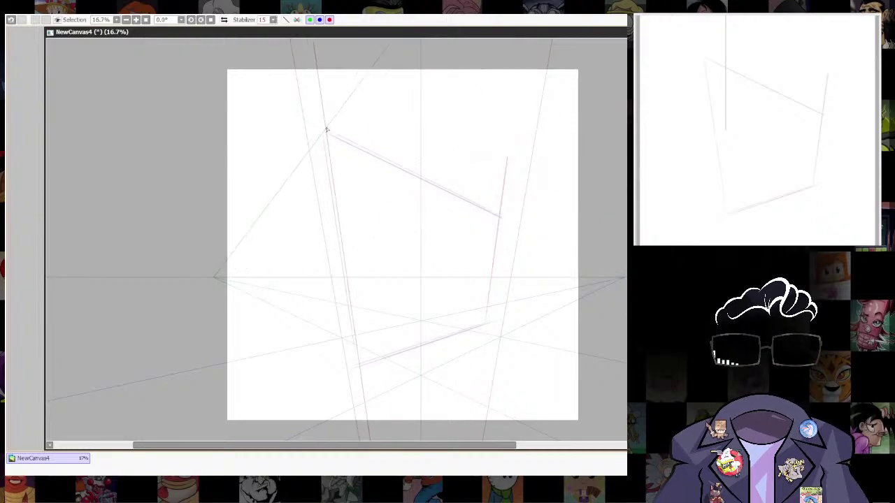
{"action": "left_click_drag", "start_coordinate": [325, 130], "coordinate": [320, 134]}
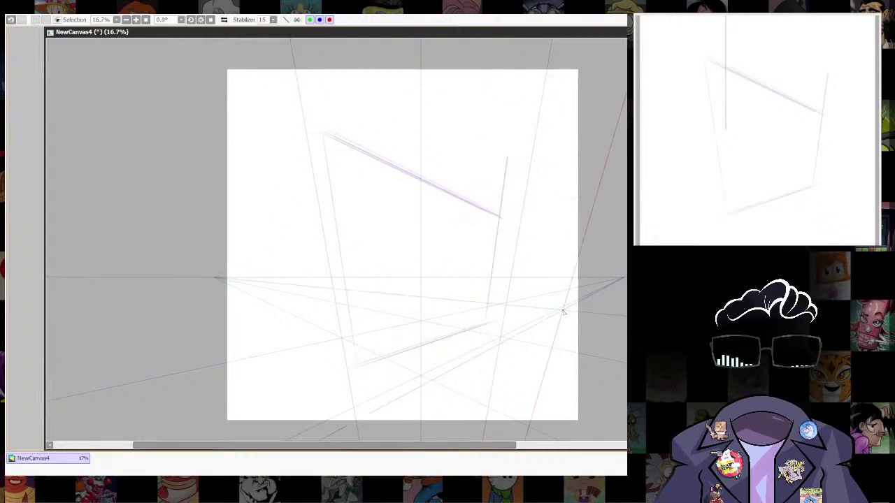
{"action": "key", "text": "ctrl"}
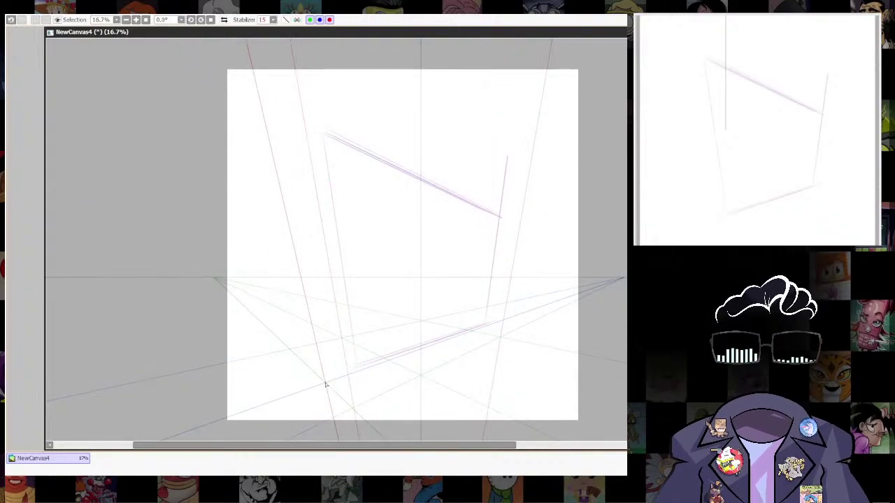
{"action": "left_click_drag", "start_coordinate": [359, 362], "coordinate": [360, 363]}
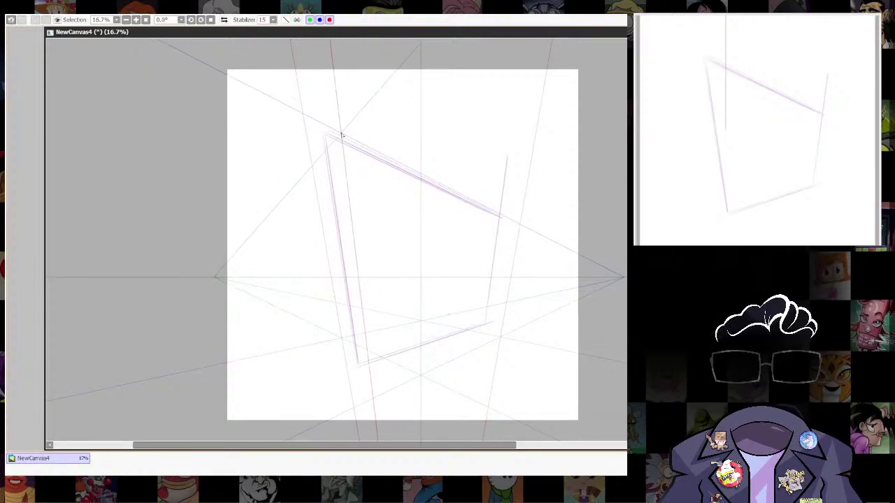
{"action": "left_click_drag", "start_coordinate": [335, 135], "coordinate": [509, 219]}
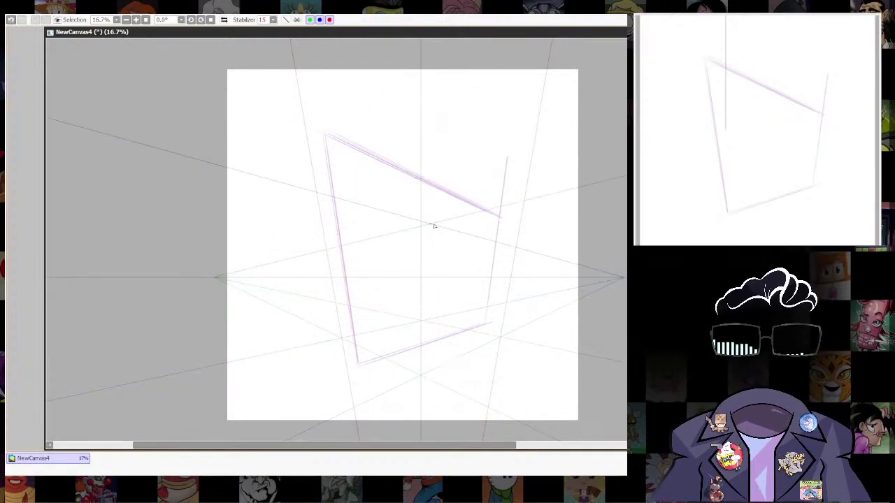
{"action": "left_click_drag", "start_coordinate": [438, 339], "coordinate": [440, 344]}
{"action": "key", "text": "ctrl+z"}
Enable straight-line drawing, connect the wall's opposite corners with diagonals, and draw a vertical centre line through their crossing.
{"action": "left_click", "coordinate": [286, 19]}
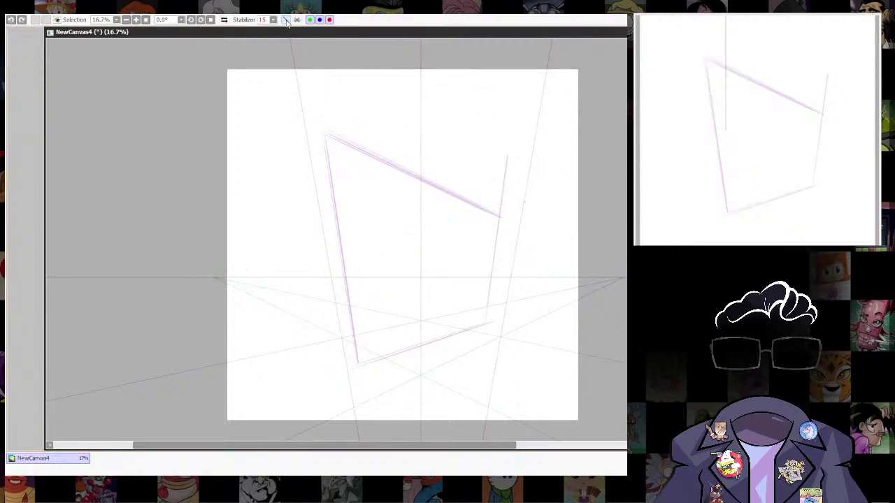
{"action": "mouse_move", "coordinate": [327, 136]}
{"action": "left_mouse_down"}
{"action": "mouse_move", "coordinate": [480, 300]}
{"action": "mouse_move", "coordinate": [482, 318]}
{"action": "left_mouse_up"}
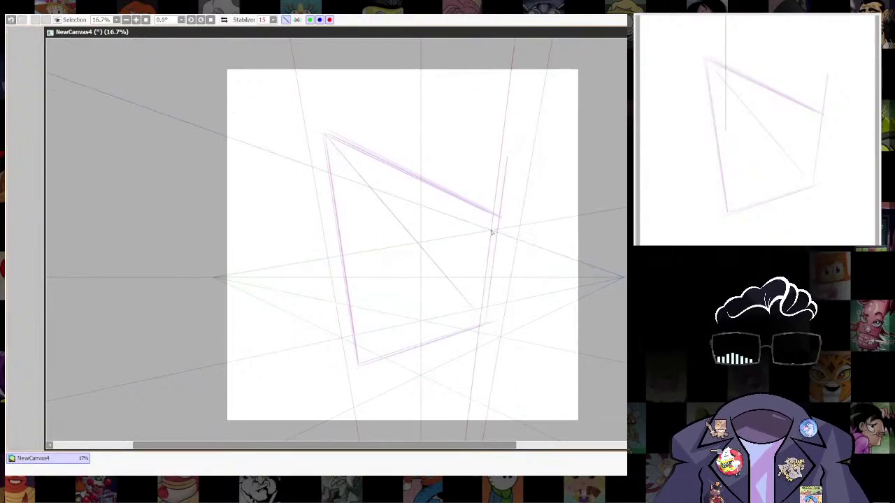
{"action": "left_click_drag", "start_coordinate": [491, 227], "coordinate": [359, 363]}
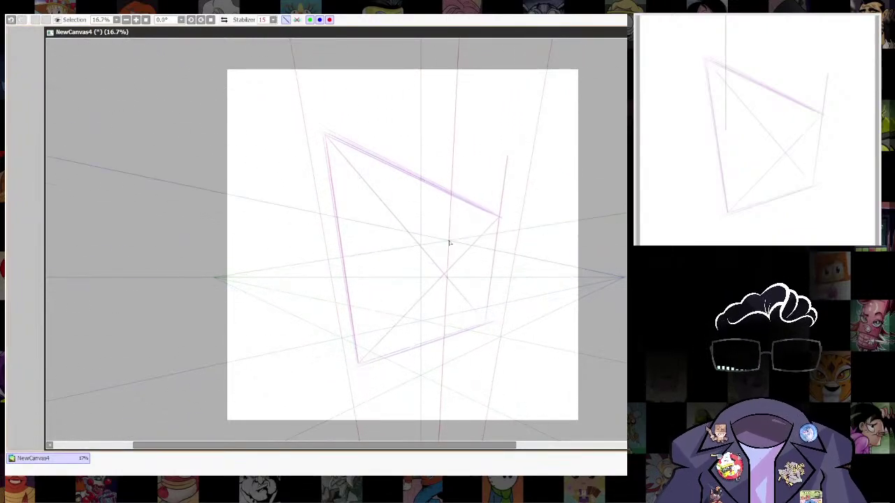
{"action": "left_click_drag", "start_coordinate": [449, 194], "coordinate": [443, 340]}
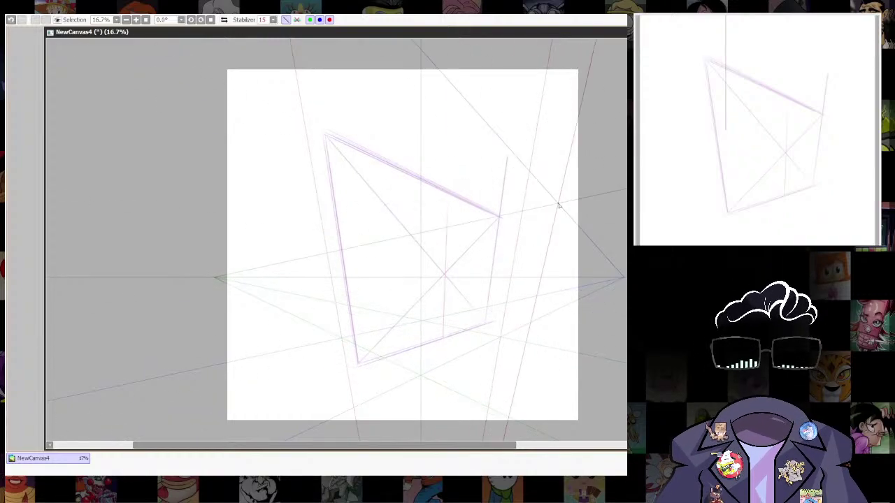
Undo all strokes of the wall sketch, including its diagonals and centre line.
{"action": "key", "text": "ctrl+z"}
{"action": "key", "text": "ctrl+z"}
{"action": "key", "text": "ctrl+z"}
{"action": "key", "text": "ctrl+z"}
{"action": "key", "text": "ctrl+z"}
{"action": "key", "text": "ctrl+z"}
{"action": "key", "text": "ctrl+z"}
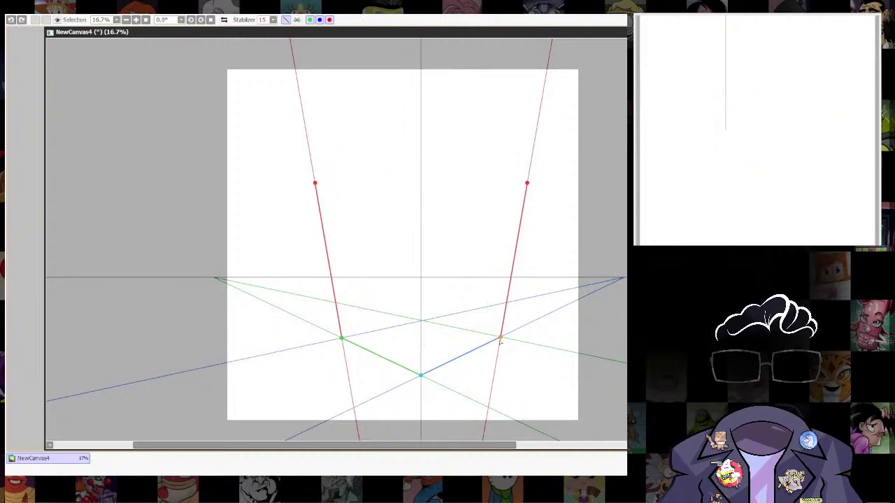
Widen the perspective guide by moving its right ground corner outward and repositioning the near and left corners, discarding the trial line.
{"action": "left_click_drag", "start_coordinate": [501, 341], "coordinate": [547, 358]}
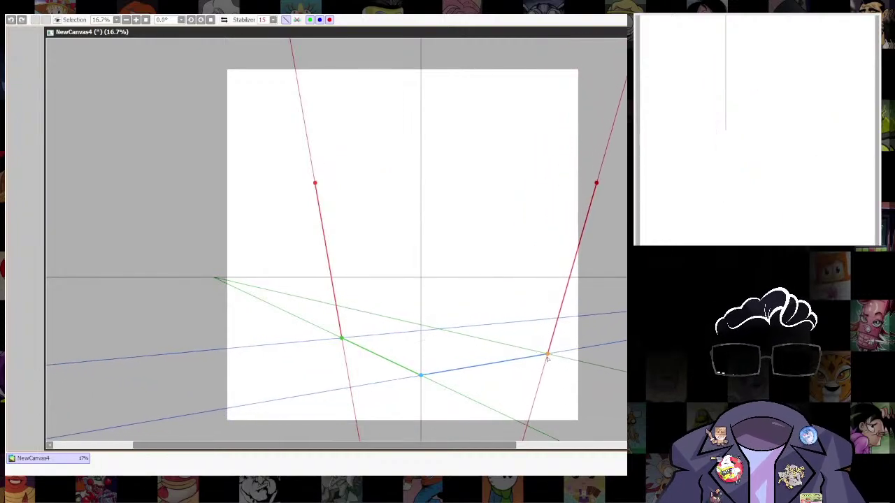
{"action": "left_click_drag", "start_coordinate": [420, 376], "coordinate": [407, 380]}
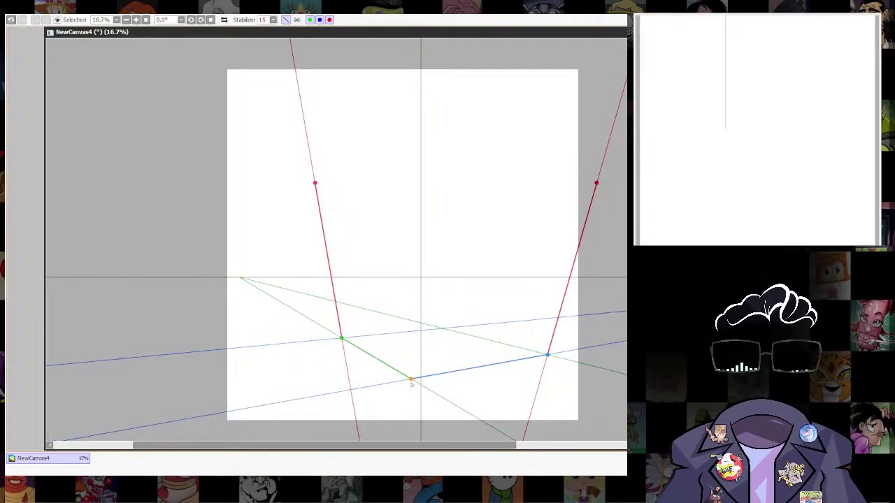
{"action": "mouse_move", "coordinate": [342, 341]}
{"action": "left_mouse_down"}
{"action": "mouse_move", "coordinate": [325, 348]}
{"action": "mouse_move", "coordinate": [487, 350]}
{"action": "left_mouse_up"}
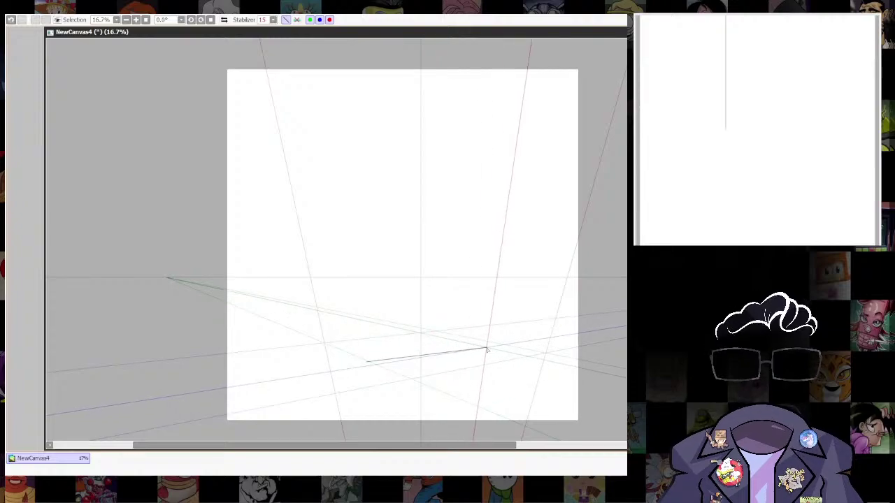
{"action": "key", "text": "ctrl+z"}
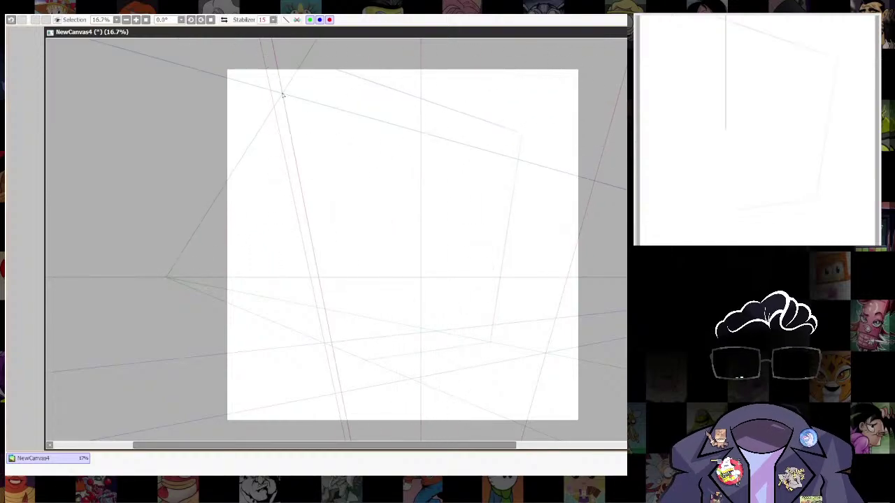
Sketch a larger four-sided upright wall outline along the widened perspective guide, filling most of the canvas.
{"action": "key", "text": "ctrl"}
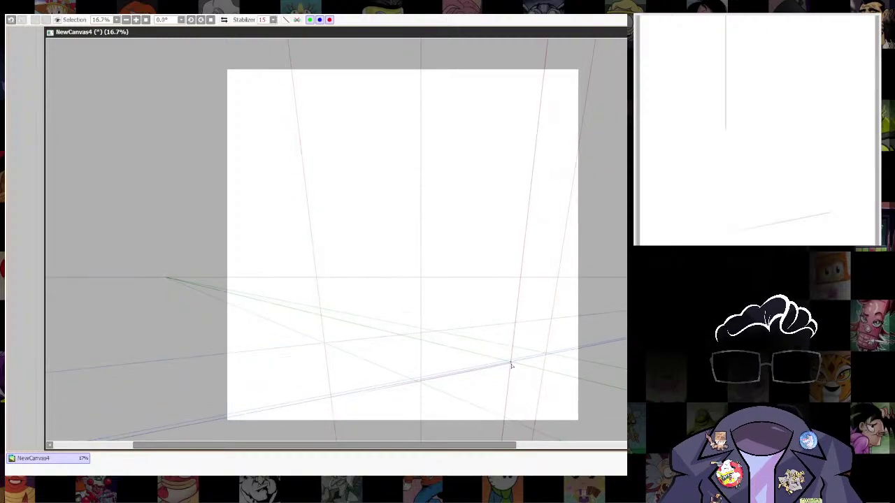
{"action": "left_click_drag", "start_coordinate": [535, 142], "coordinate": [400, 110]}
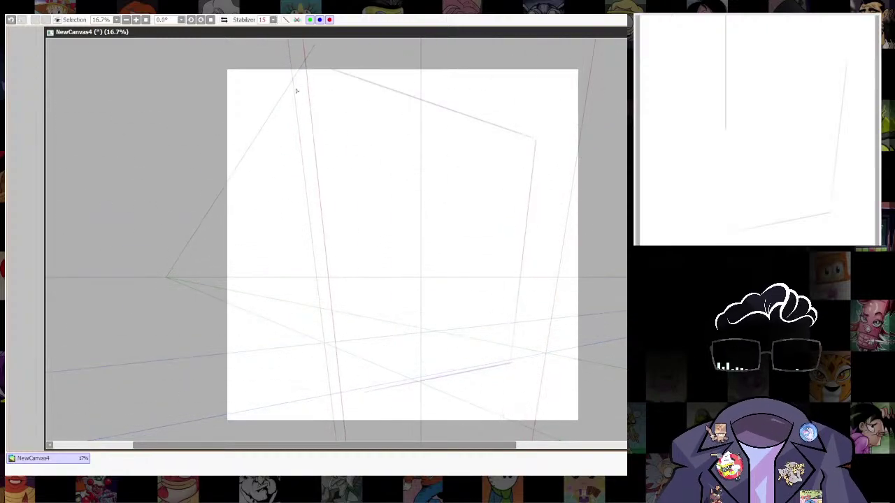
{"action": "key", "text": "ctrl+z"}
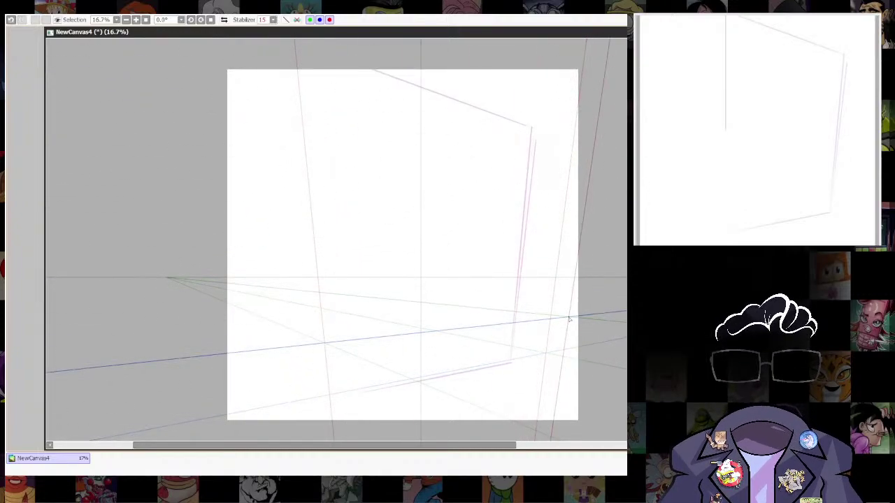
{"action": "left_click_drag", "start_coordinate": [529, 139], "coordinate": [410, 120]}
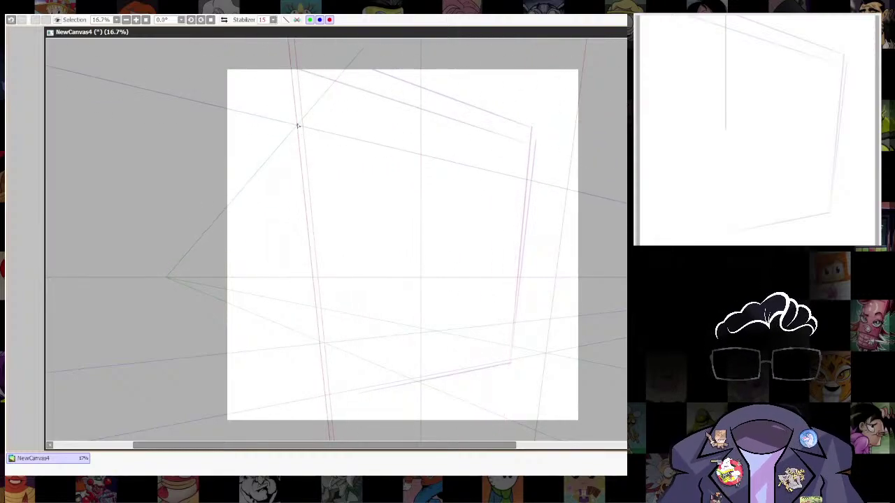
{"action": "mouse_move", "coordinate": [300, 73]}
{"action": "left_mouse_down"}
{"action": "mouse_move", "coordinate": [328, 370]}
{"action": "mouse_move", "coordinate": [303, 98]}
{"action": "mouse_move", "coordinate": [510, 162]}
{"action": "left_mouse_up"}
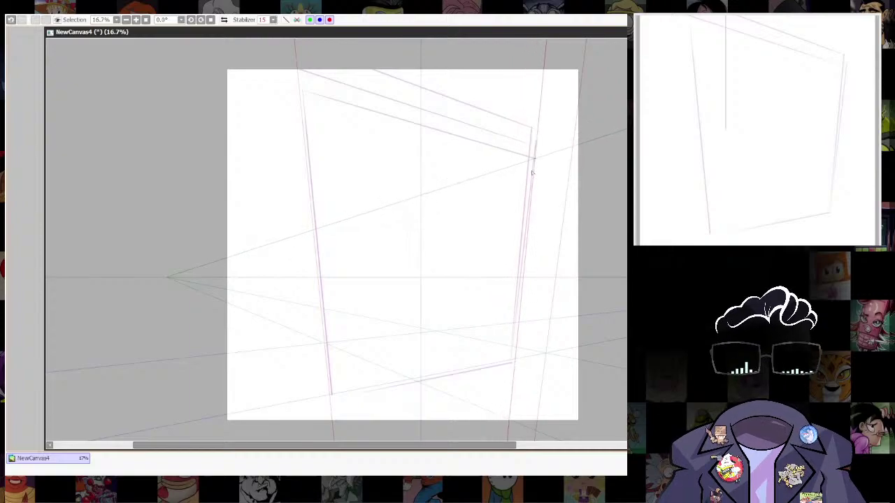
Divide the wall with a vertical line, corner-to-corner straight diagonals, and a perspective horizontal through their crossing.
{"action": "left_click_drag", "start_coordinate": [438, 136], "coordinate": [436, 376]}
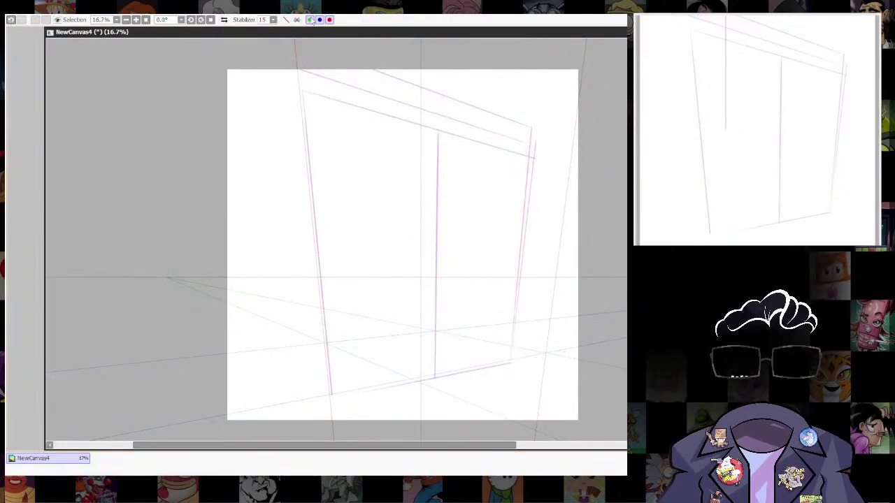
{"action": "left_click", "coordinate": [285, 20]}
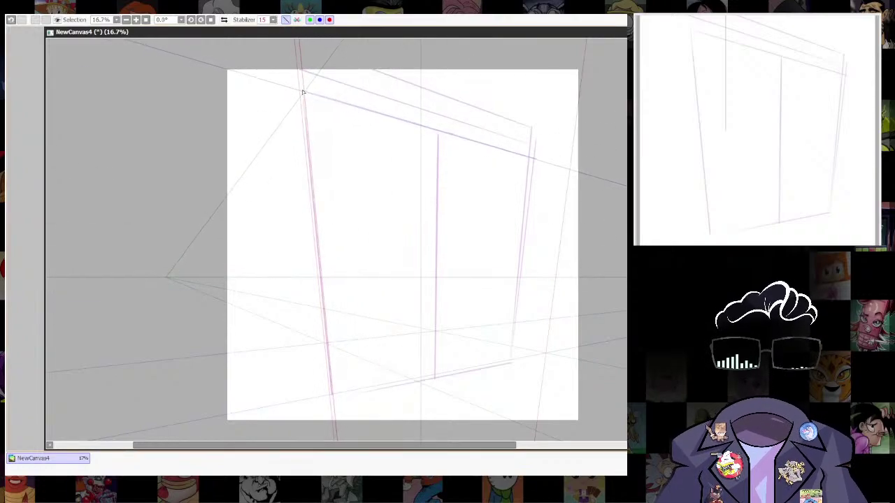
{"action": "mouse_move", "coordinate": [302, 91]}
{"action": "left_mouse_down"}
{"action": "mouse_move", "coordinate": [524, 359]}
{"action": "mouse_move", "coordinate": [511, 362]}
{"action": "left_mouse_up"}
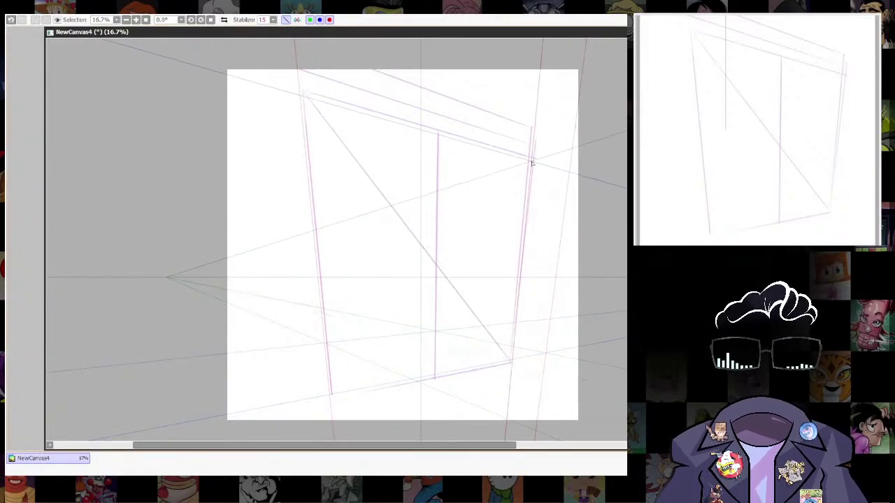
{"action": "left_click_drag", "start_coordinate": [532, 163], "coordinate": [329, 394]}
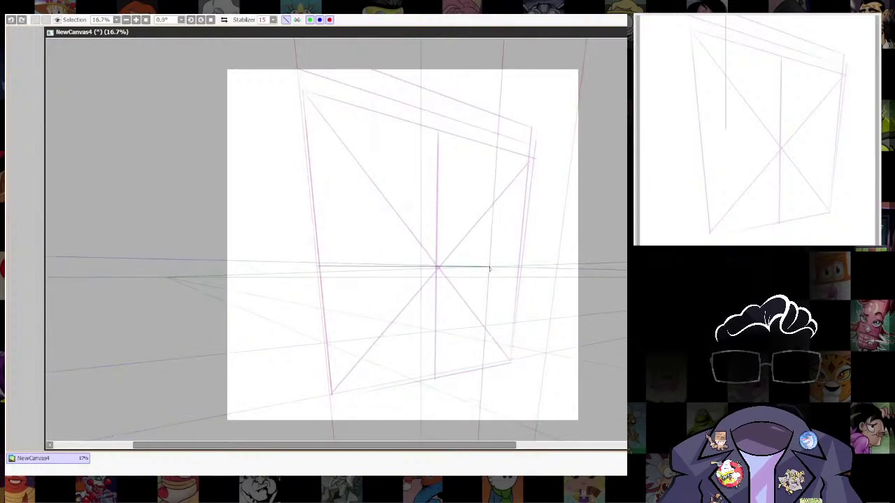
{"action": "left_click_drag", "start_coordinate": [490, 267], "coordinate": [520, 270]}
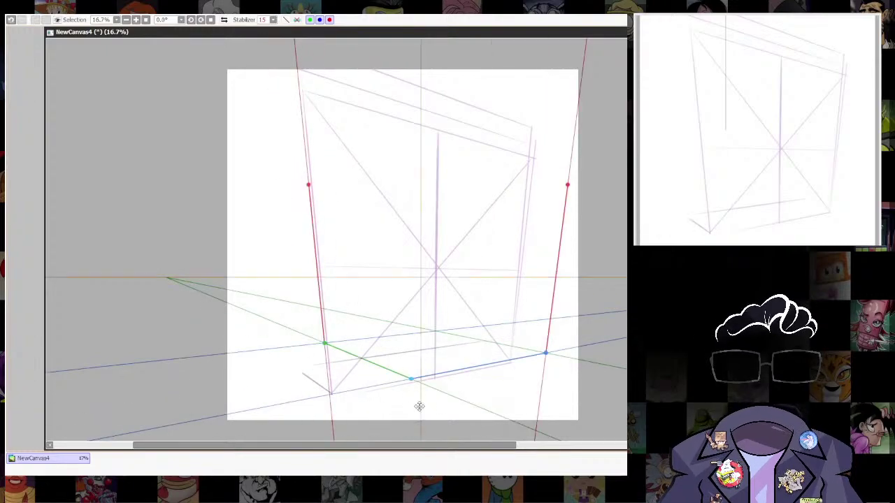
Draw the four-sided ground base of a box extending in front of and behind the wall, in perspective.
{"action": "mouse_move", "coordinate": [351, 412]}
{"action": "left_mouse_down"}
{"action": "mouse_move", "coordinate": [276, 356]}
{"action": "mouse_move", "coordinate": [471, 336]}
{"action": "mouse_move", "coordinate": [555, 378]}
{"action": "left_mouse_up"}
{"action": "key", "text": "ctrl+z"}
{"action": "left_click_drag", "start_coordinate": [434, 341], "coordinate": [547, 381]}
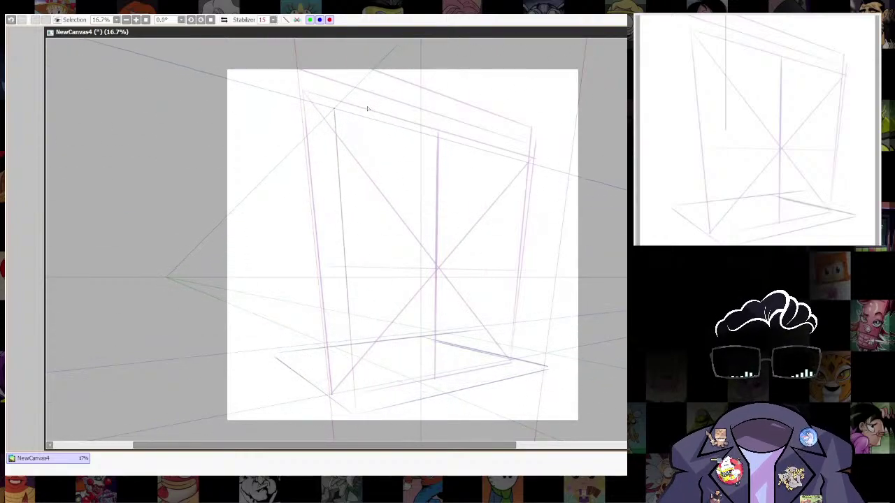
Raise the box's vertical edges from the base corners and connect their tops with receding perspective edges.
{"action": "left_click_drag", "start_coordinate": [273, 351], "coordinate": [244, 156]}
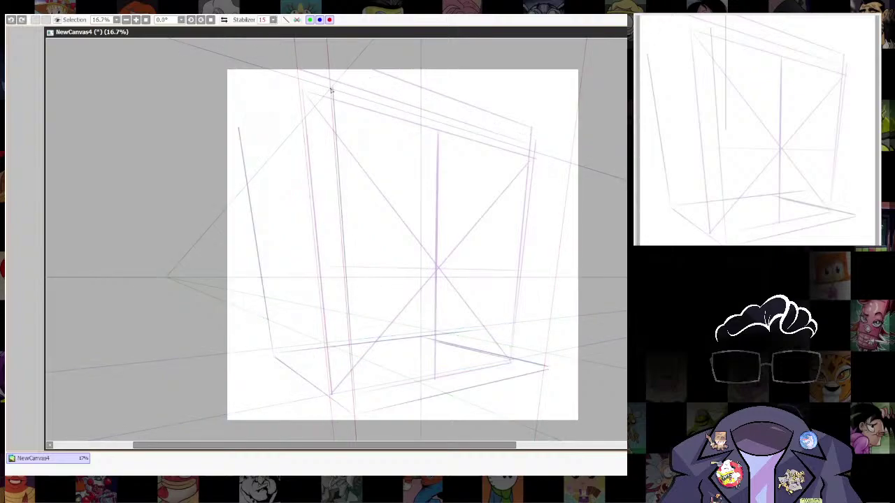
{"action": "mouse_move", "coordinate": [331, 89]}
{"action": "left_mouse_down"}
{"action": "mouse_move", "coordinate": [295, 127]}
{"action": "mouse_move", "coordinate": [241, 159]}
{"action": "mouse_move", "coordinate": [246, 183]}
{"action": "mouse_move", "coordinate": [335, 85]}
{"action": "left_mouse_up"}
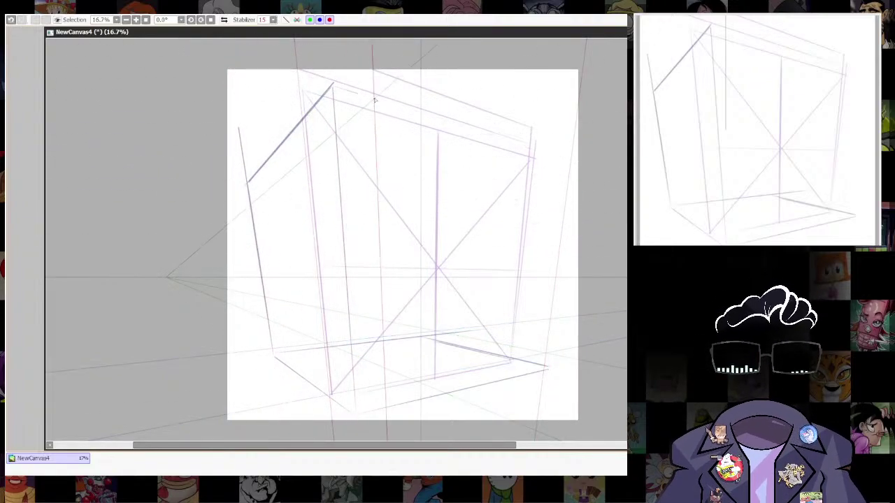
{"action": "left_click_drag", "start_coordinate": [561, 174], "coordinate": [566, 176]}
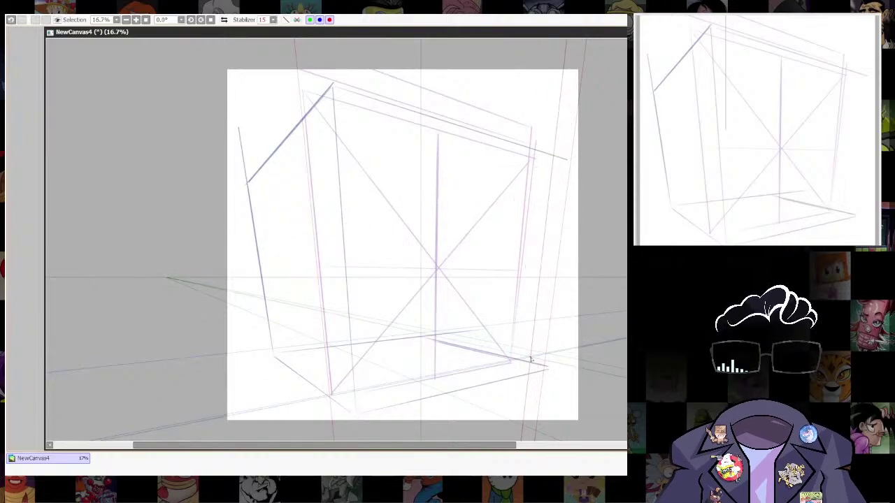
{"action": "mouse_move", "coordinate": [546, 366]}
{"action": "left_mouse_down"}
{"action": "mouse_move", "coordinate": [570, 175]}
{"action": "mouse_move", "coordinate": [456, 123]}
{"action": "mouse_move", "coordinate": [333, 85]}
{"action": "left_mouse_up"}
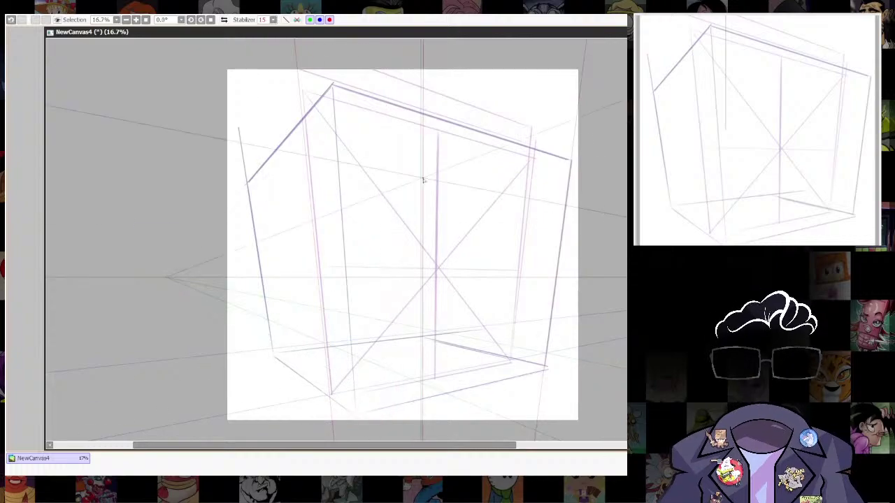
Draw the base's diagonals, a perspective ground line through their crossing, and a vertical centre line rising from it.
{"action": "left_click_drag", "start_coordinate": [275, 355], "coordinate": [545, 364]}
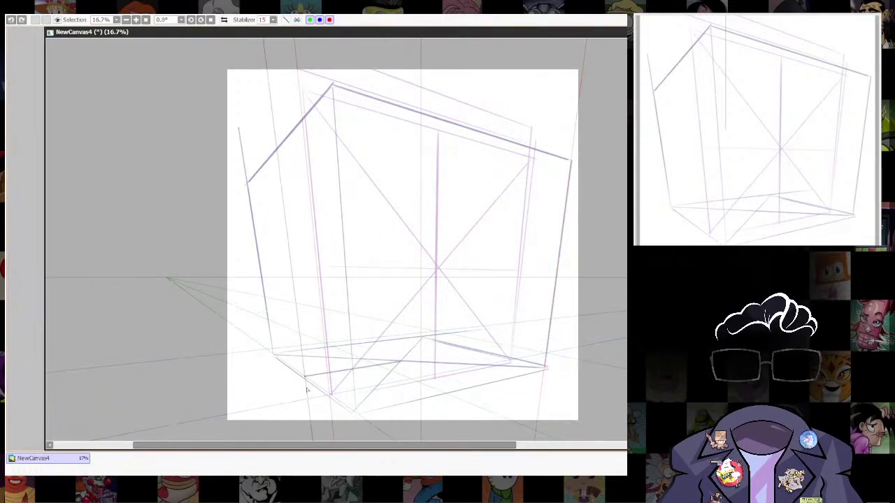
{"action": "left_click_drag", "start_coordinate": [396, 155], "coordinate": [397, 356]}
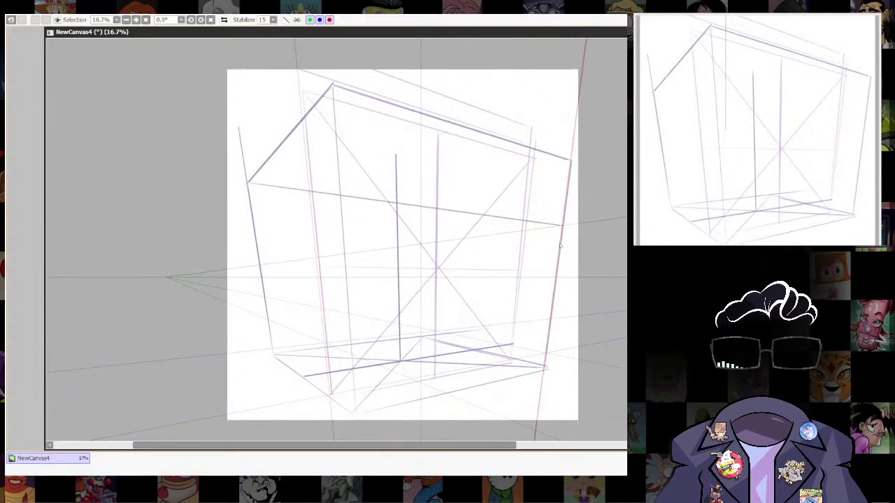
Raise the box's rear vertical edge, close its top back to that edge in perspective, and draw a straight diagonal across the top.
{"action": "left_click_drag", "start_coordinate": [423, 336], "coordinate": [421, 148]}
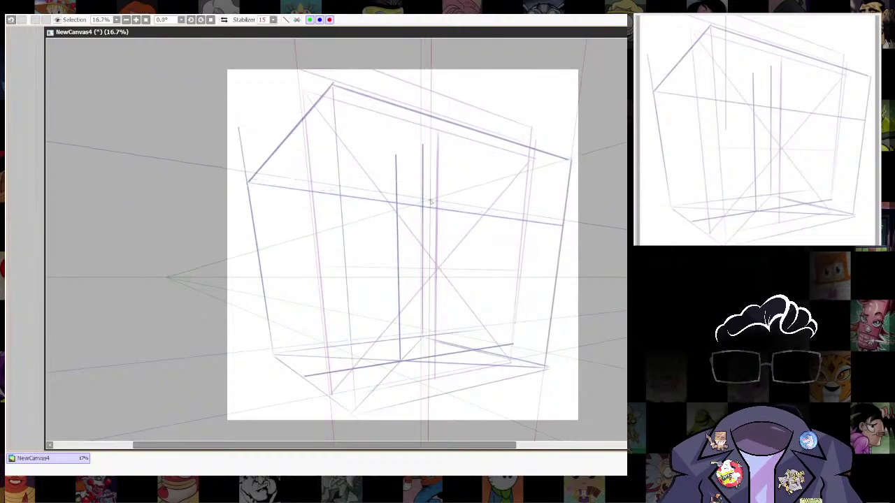
{"action": "left_click_drag", "start_coordinate": [570, 162], "coordinate": [420, 204]}
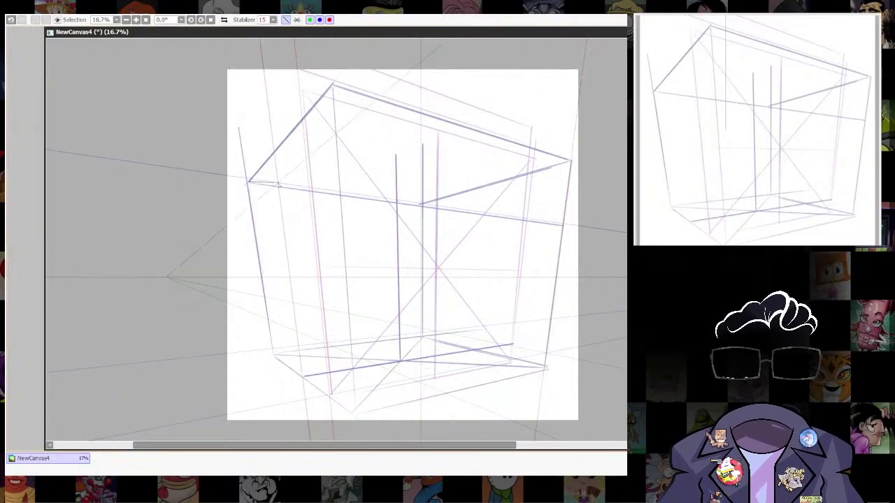
{"action": "left_click_drag", "start_coordinate": [248, 182], "coordinate": [531, 164]}
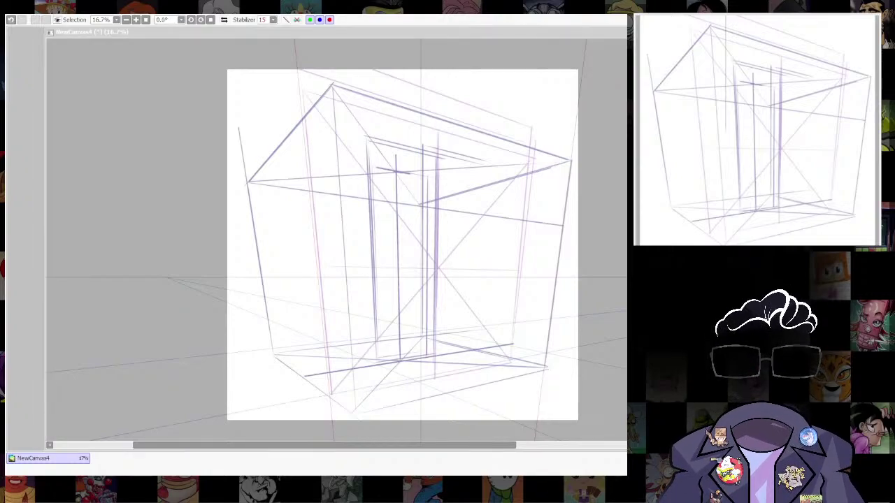
{"action": "left_click", "coordinate": [449, 183]}
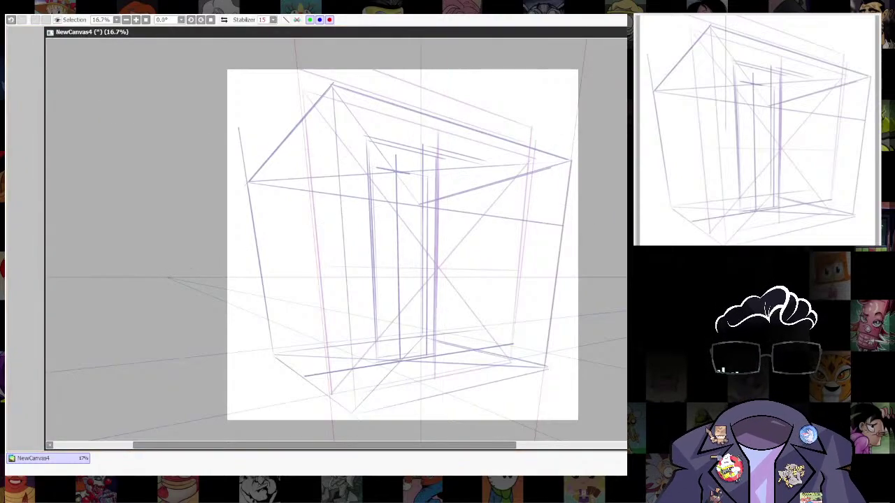
Hide the perspective guide and sketch a red head circle at the top of the centre line with a larger torso circle beneath it.
{"action": "key", "text": "ctrl+r"}
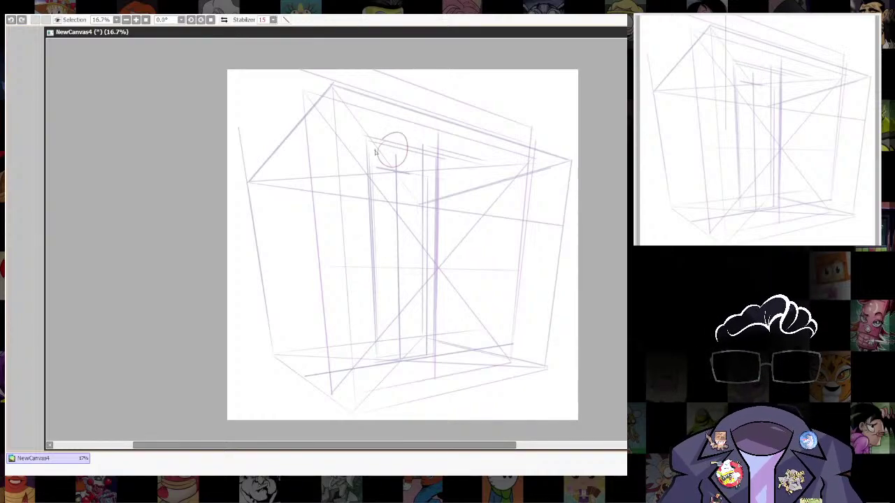
{"action": "left_click_drag", "start_coordinate": [379, 159], "coordinate": [392, 130]}
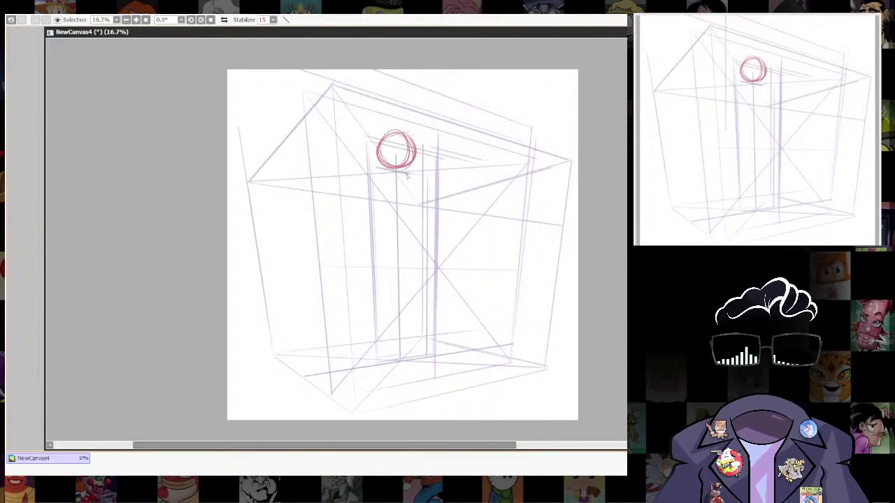
{"action": "mouse_move", "coordinate": [387, 179]}
{"action": "left_mouse_down"}
{"action": "mouse_move", "coordinate": [437, 208]}
{"action": "mouse_move", "coordinate": [370, 228]}
{"action": "mouse_move", "coordinate": [406, 175]}
{"action": "mouse_move", "coordinate": [432, 201]}
{"action": "mouse_move", "coordinate": [400, 172]}
{"action": "mouse_move", "coordinate": [374, 206]}
{"action": "mouse_move", "coordinate": [388, 176]}
{"action": "mouse_move", "coordinate": [420, 175]}
{"action": "mouse_move", "coordinate": [375, 218]}
{"action": "mouse_move", "coordinate": [400, 173]}
{"action": "mouse_move", "coordinate": [391, 235]}
{"action": "mouse_move", "coordinate": [402, 172]}
{"action": "mouse_move", "coordinate": [413, 231]}
{"action": "left_mouse_up"}
Scale the head and torso circles down slightly, reposition them on the centre line, and add curved contour lines around the torso.
{"action": "key", "text": "ctrl+t"}
{"action": "left_click_drag", "start_coordinate": [442, 124], "coordinate": [434, 138]}
{"action": "left_click_drag", "start_coordinate": [415, 188], "coordinate": [417, 181]}
{"action": "key", "text": "Return"}
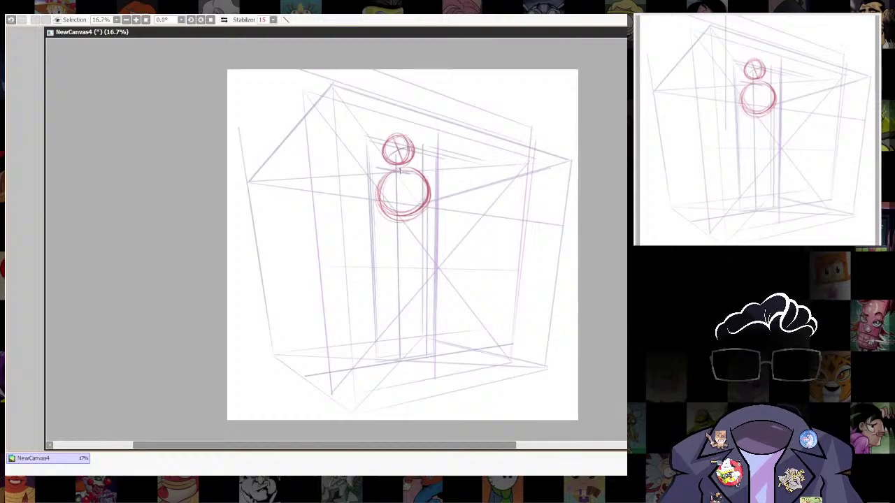
{"action": "mouse_move", "coordinate": [404, 168]}
{"action": "left_mouse_down"}
{"action": "mouse_move", "coordinate": [425, 216]}
{"action": "mouse_move", "coordinate": [409, 170]}
{"action": "mouse_move", "coordinate": [398, 185]}
{"action": "mouse_move", "coordinate": [411, 173]}
{"action": "mouse_move", "coordinate": [416, 207]}
{"action": "mouse_move", "coordinate": [376, 195]}
{"action": "mouse_move", "coordinate": [417, 198]}
{"action": "mouse_move", "coordinate": [376, 199]}
{"action": "left_mouse_up"}
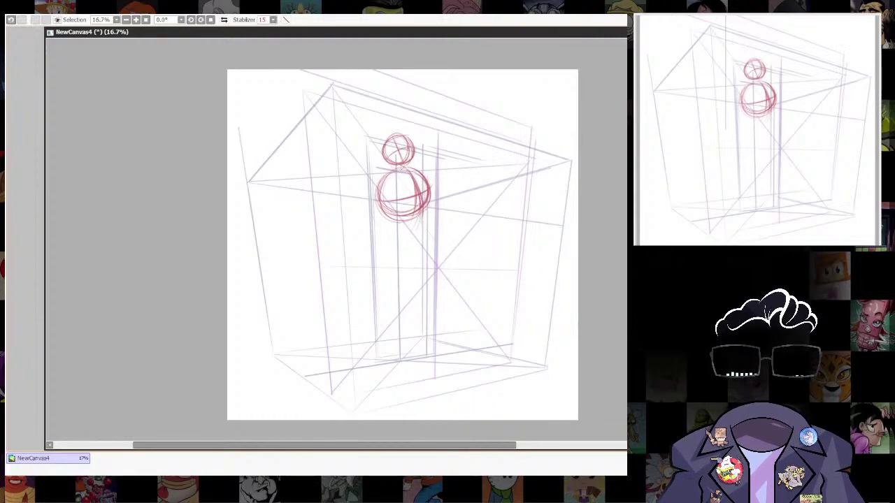
{"action": "left_click_drag", "start_coordinate": [416, 185], "coordinate": [420, 207]}
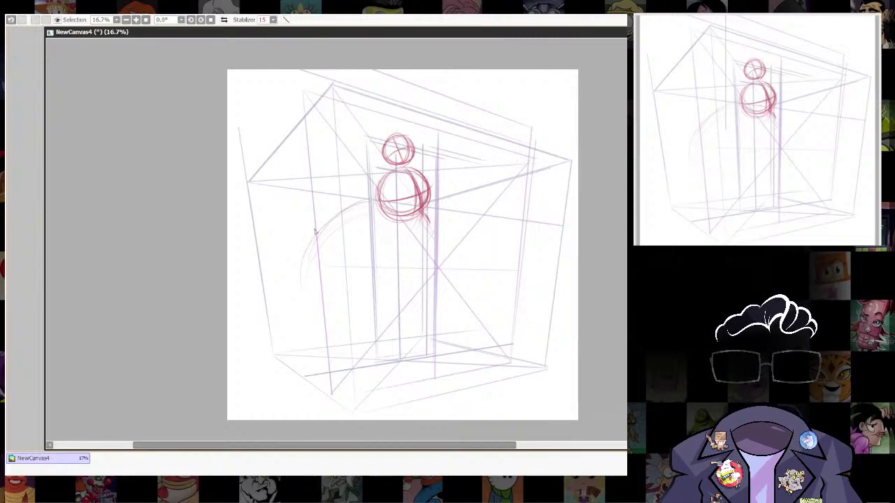
Sketch a large, wide oval belly below the torso circle, spanning well beyond both sides of the narrow inner box.
{"action": "mouse_move", "coordinate": [334, 214]}
{"action": "left_mouse_down"}
{"action": "mouse_move", "coordinate": [302, 285]}
{"action": "mouse_move", "coordinate": [336, 316]}
{"action": "mouse_move", "coordinate": [397, 323]}
{"action": "left_mouse_up"}
{"action": "mouse_move", "coordinate": [427, 208]}
{"action": "left_mouse_down"}
{"action": "mouse_move", "coordinate": [423, 268]}
{"action": "mouse_move", "coordinate": [432, 203]}
{"action": "mouse_move", "coordinate": [409, 290]}
{"action": "mouse_move", "coordinate": [464, 283]}
{"action": "left_mouse_up"}
{"action": "left_click_drag", "start_coordinate": [467, 250], "coordinate": [404, 322]}
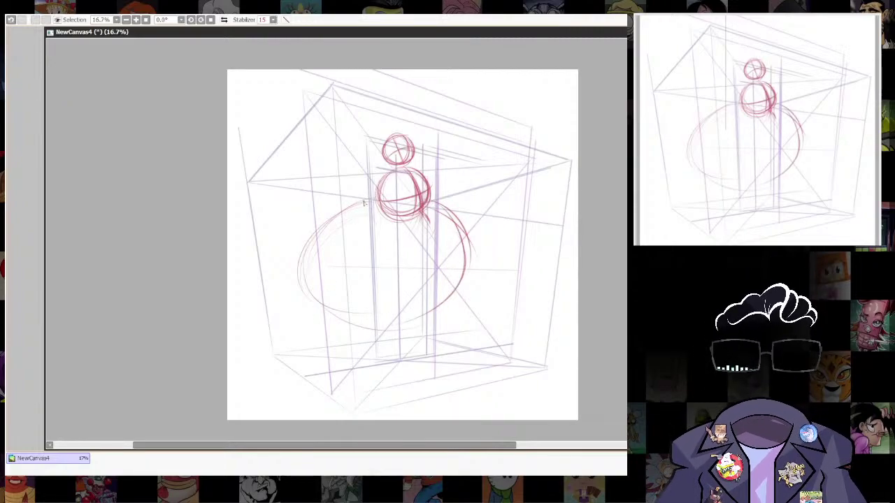
{"action": "mouse_move", "coordinate": [363, 202]}
{"action": "left_mouse_down"}
{"action": "mouse_move", "coordinate": [306, 300]}
{"action": "mouse_move", "coordinate": [312, 288]}
{"action": "mouse_move", "coordinate": [396, 332]}
{"action": "mouse_move", "coordinate": [440, 314]}
{"action": "left_mouse_up"}
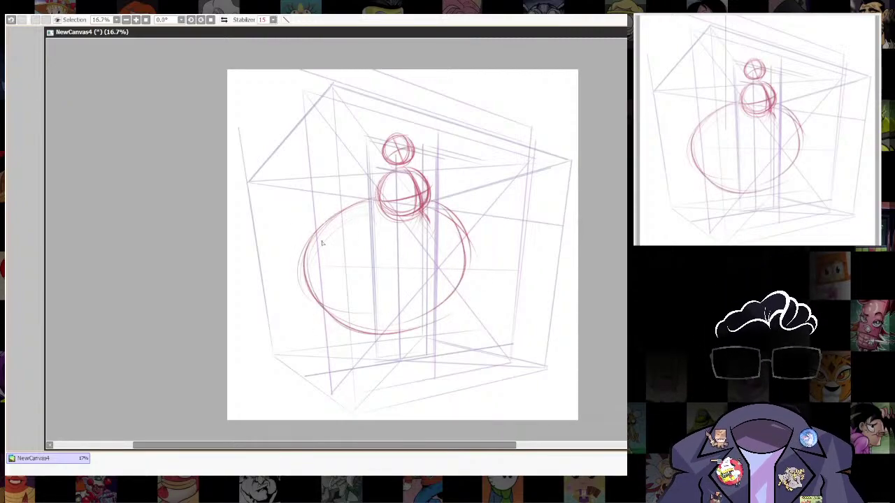
{"action": "mouse_move", "coordinate": [297, 268]}
{"action": "left_mouse_down"}
{"action": "mouse_move", "coordinate": [355, 329]}
{"action": "mouse_move", "coordinate": [385, 330]}
{"action": "left_mouse_up"}
{"action": "left_click_drag", "start_coordinate": [373, 197], "coordinate": [327, 224]}
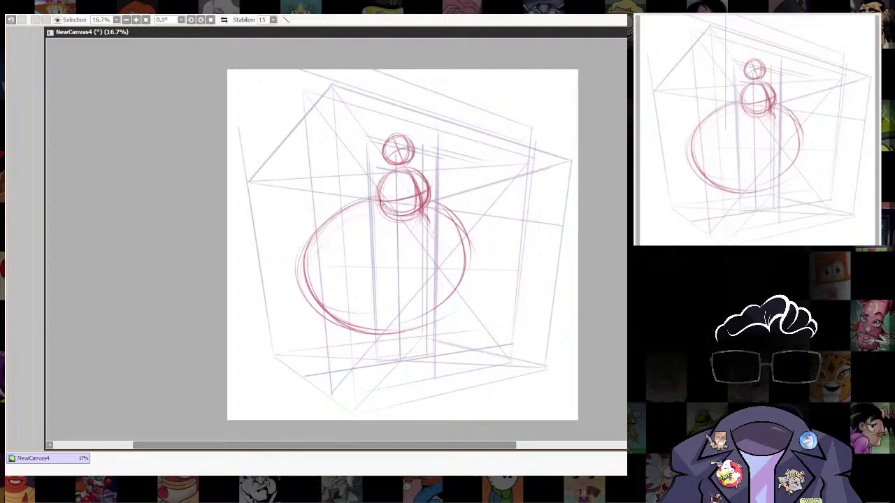
Draw a curved vertical contour line down the belly from the torso and extend the belly's right side with a wider arc.
{"action": "mouse_move", "coordinate": [383, 204]}
{"action": "left_mouse_down"}
{"action": "mouse_move", "coordinate": [427, 214]}
{"action": "mouse_move", "coordinate": [439, 198]}
{"action": "mouse_move", "coordinate": [422, 312]}
{"action": "left_mouse_up"}
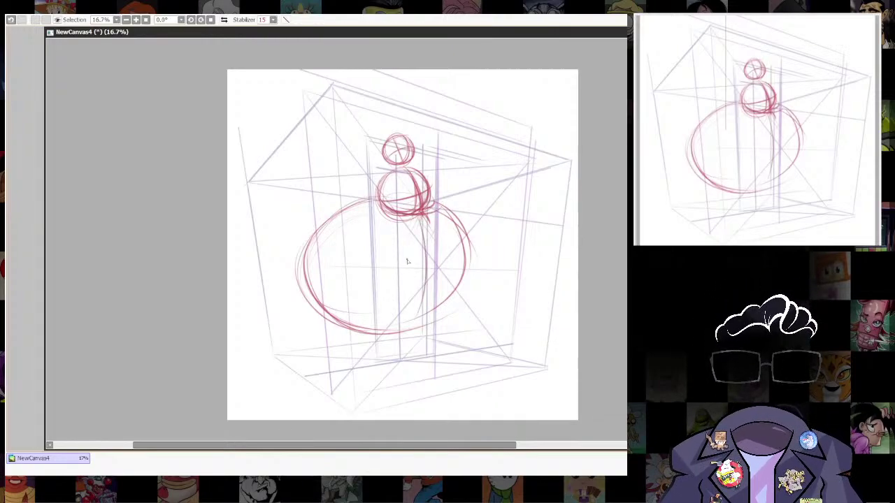
{"action": "left_click_drag", "start_coordinate": [427, 231], "coordinate": [412, 325]}
{"action": "mouse_move", "coordinate": [433, 203]}
{"action": "left_mouse_down"}
{"action": "mouse_move", "coordinate": [466, 287]}
{"action": "mouse_move", "coordinate": [473, 282]}
{"action": "mouse_move", "coordinate": [406, 337]}
{"action": "mouse_move", "coordinate": [461, 313]}
{"action": "left_mouse_up"}
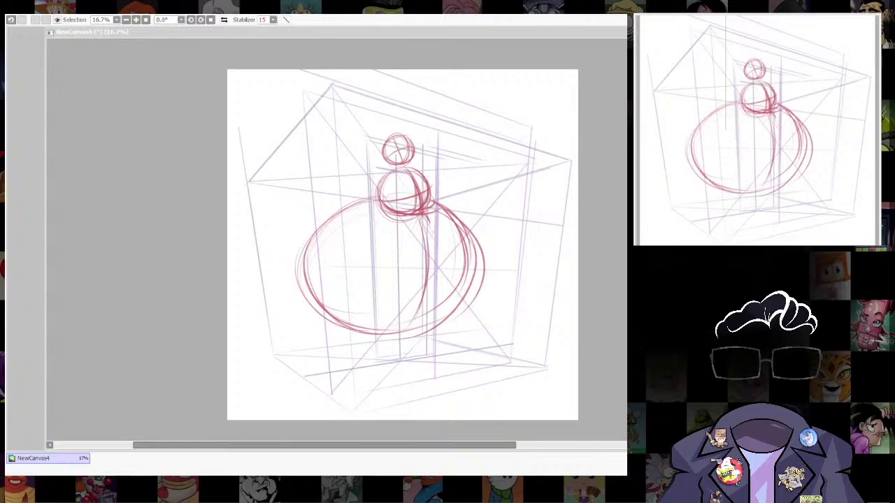
{"action": "mouse_move", "coordinate": [431, 199]}
{"action": "left_mouse_down"}
{"action": "mouse_move", "coordinate": [476, 264]}
{"action": "mouse_move", "coordinate": [422, 340]}
{"action": "left_mouse_up"}
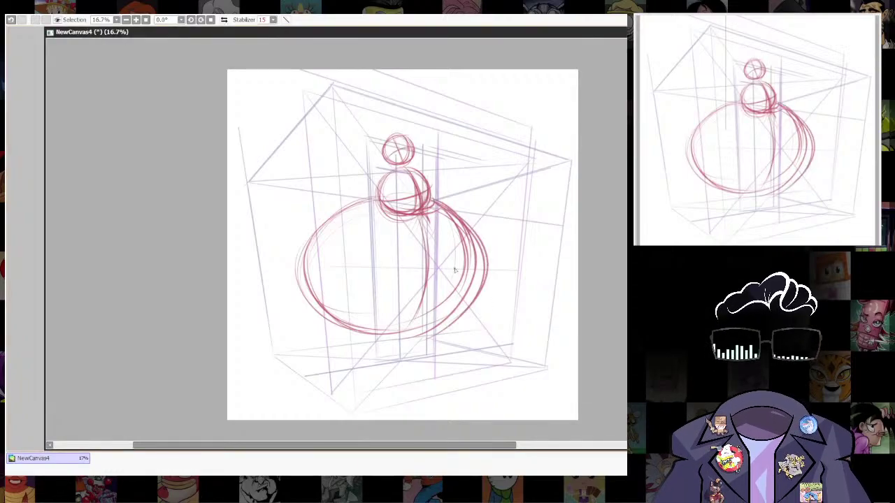
Round out and darken the belly's outline with repeated curved strokes along its right side, underside and left side.
{"action": "mouse_move", "coordinate": [481, 281]}
{"action": "left_mouse_down"}
{"action": "mouse_move", "coordinate": [405, 335]}
{"action": "mouse_move", "coordinate": [456, 320]}
{"action": "left_mouse_up"}
{"action": "left_click_drag", "start_coordinate": [361, 334], "coordinate": [465, 313]}
{"action": "left_click_drag", "start_coordinate": [429, 198], "coordinate": [477, 256]}
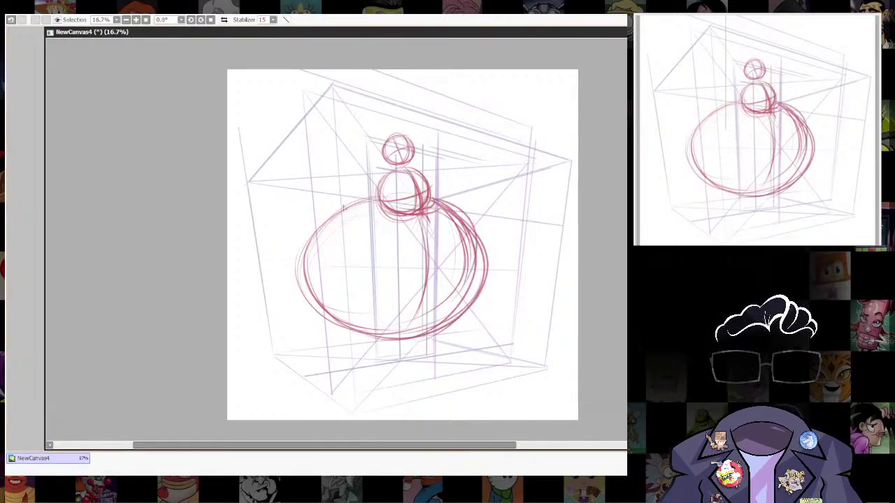
{"action": "mouse_move", "coordinate": [354, 198]}
{"action": "left_mouse_down"}
{"action": "mouse_move", "coordinate": [357, 312]}
{"action": "mouse_move", "coordinate": [309, 271]}
{"action": "mouse_move", "coordinate": [334, 327]}
{"action": "mouse_move", "coordinate": [322, 311]}
{"action": "left_mouse_up"}
{"action": "mouse_move", "coordinate": [430, 193]}
{"action": "left_mouse_down"}
{"action": "mouse_move", "coordinate": [480, 267]}
{"action": "mouse_move", "coordinate": [481, 296]}
{"action": "left_mouse_up"}
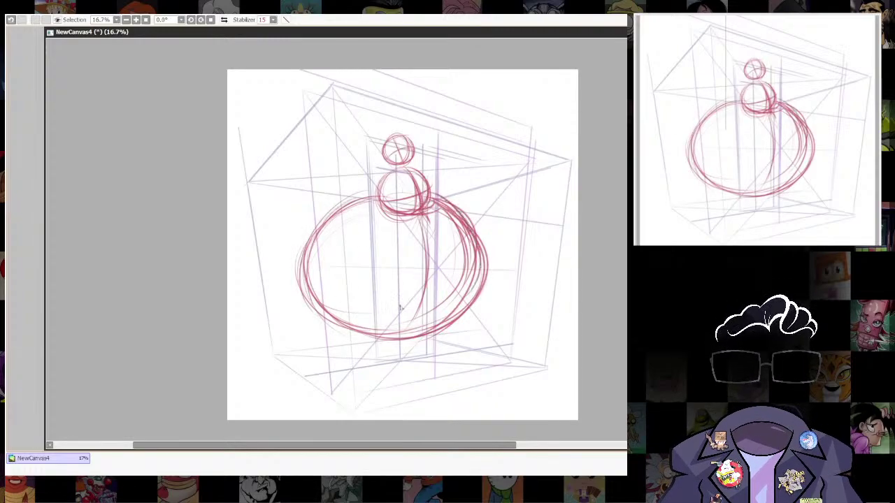
{"action": "left_click_drag", "start_coordinate": [321, 215], "coordinate": [317, 315]}
{"action": "mouse_move", "coordinate": [374, 192]}
{"action": "left_mouse_down"}
{"action": "mouse_move", "coordinate": [306, 233]}
{"action": "mouse_move", "coordinate": [302, 289]}
{"action": "left_mouse_up"}
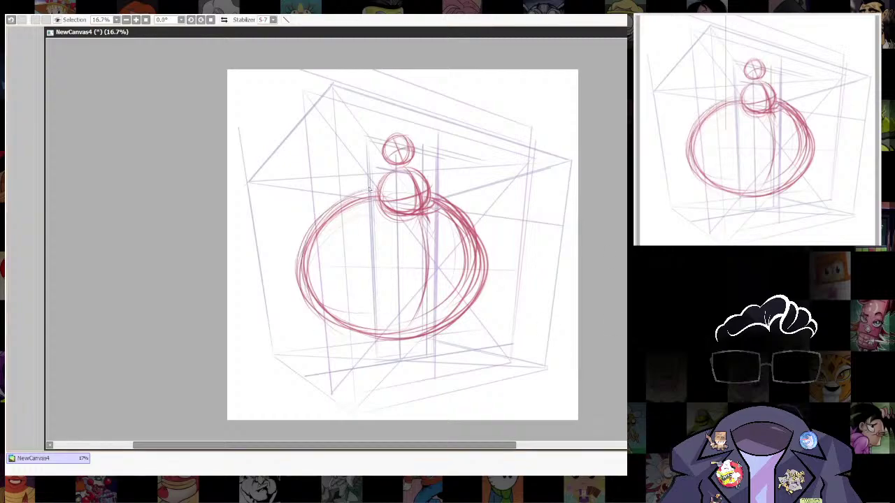
Select the head and torso circles and scale them down slightly relative to the belly.
{"action": "mouse_move", "coordinate": [438, 215]}
{"action": "left_mouse_down"}
{"action": "mouse_move", "coordinate": [426, 144]}
{"action": "mouse_move", "coordinate": [373, 172]}
{"action": "left_mouse_up"}
{"action": "key", "text": "ctrl+t"}
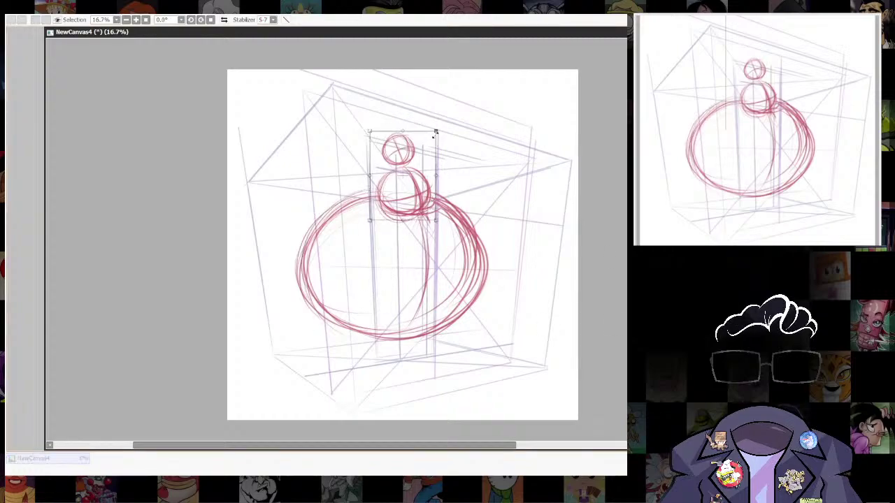
{"action": "left_click_drag", "start_coordinate": [436, 132], "coordinate": [429, 141]}
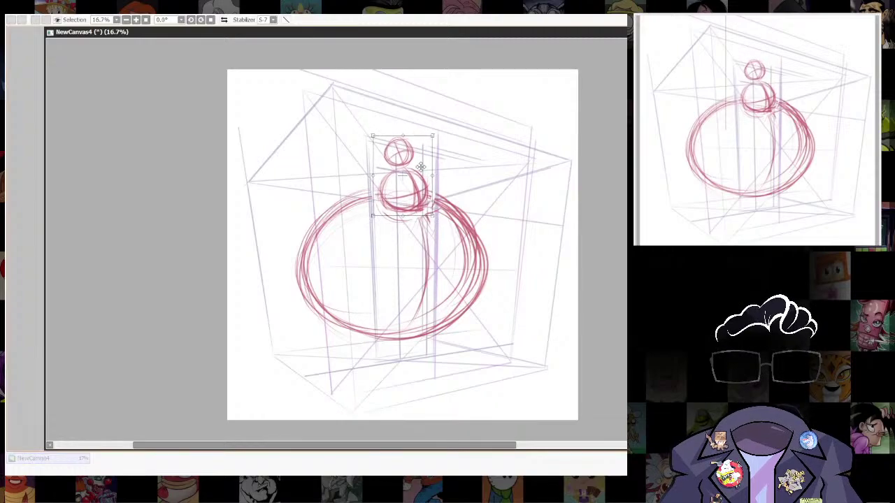
{"action": "key", "text": "Return"}
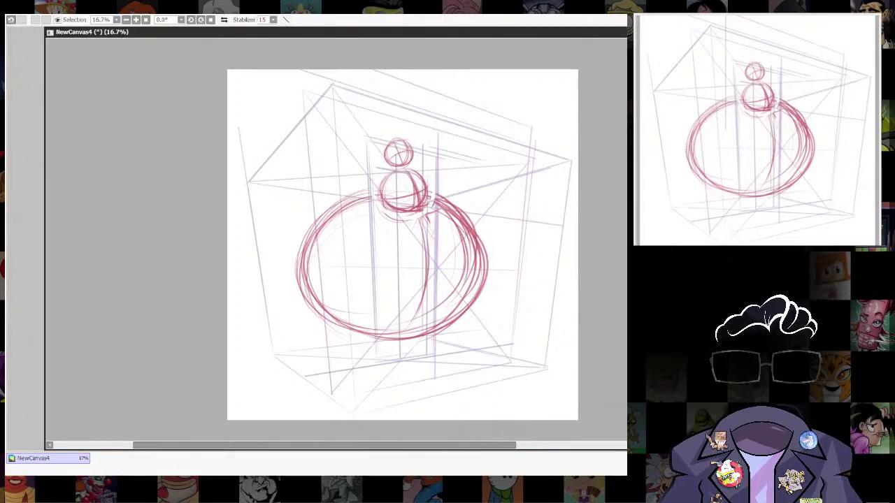
Sketch a faint pelvis arc low inside the belly and draw the near leg down from it to a small ankle circle.
{"action": "key", "text": "l"}
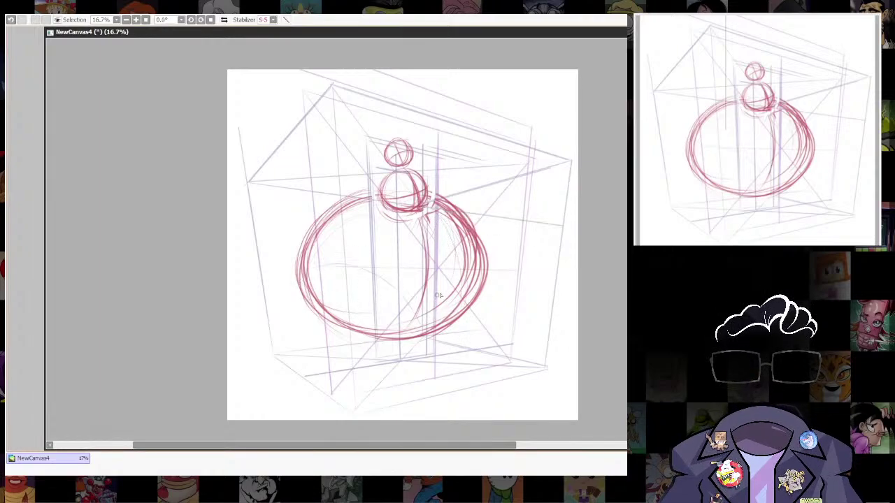
{"action": "key", "text": "ctrl+z"}
{"action": "key", "text": "ctrl+y"}
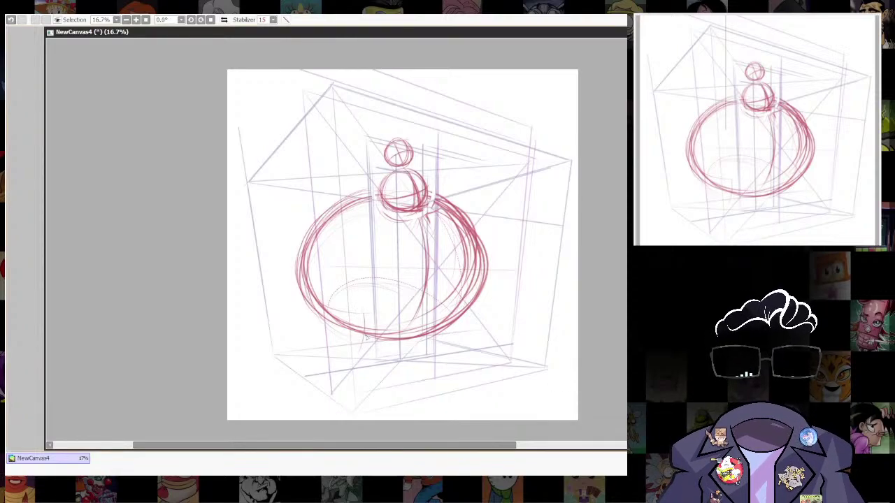
{"action": "left_click_drag", "start_coordinate": [366, 337], "coordinate": [359, 356]}
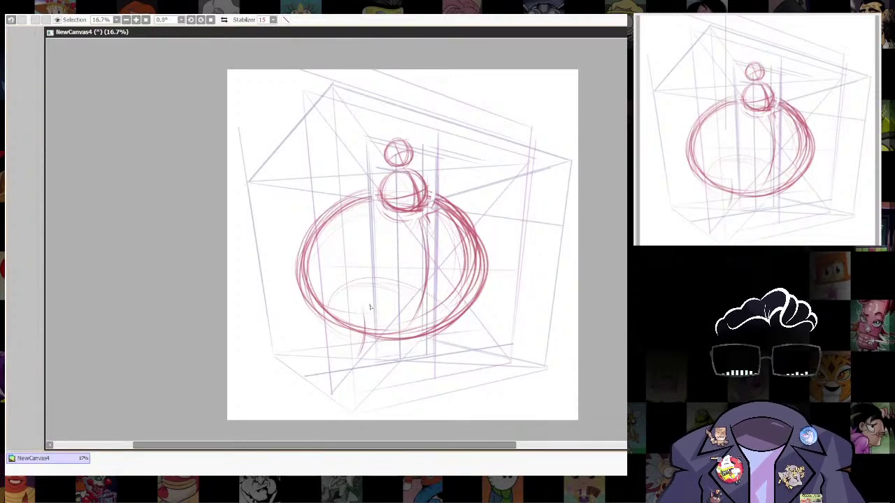
{"action": "left_click_drag", "start_coordinate": [369, 309], "coordinate": [352, 369]}
{"action": "mouse_move", "coordinate": [368, 339]}
{"action": "left_mouse_down"}
{"action": "mouse_move", "coordinate": [346, 390]}
{"action": "mouse_move", "coordinate": [344, 382]}
{"action": "left_mouse_up"}
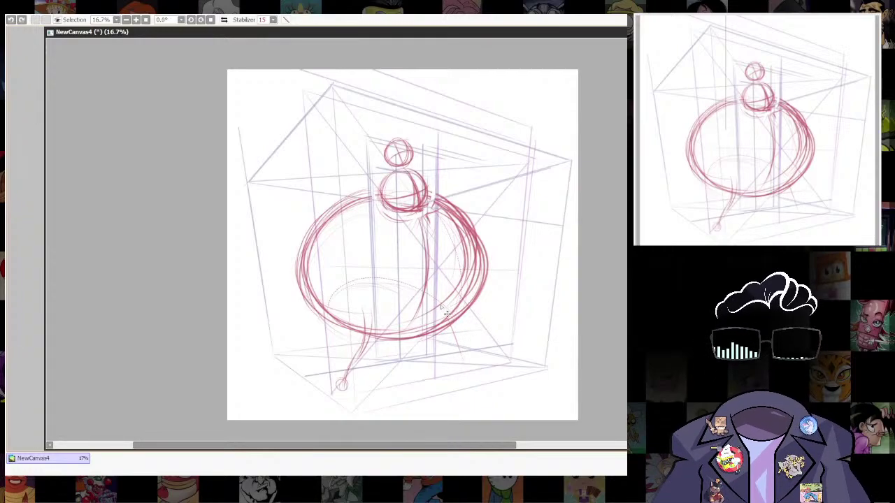
Start the far leg, draw a perspective line from the near knee across to it, and mark both knees with small circles.
{"action": "left_click_drag", "start_coordinate": [445, 299], "coordinate": [453, 332]}
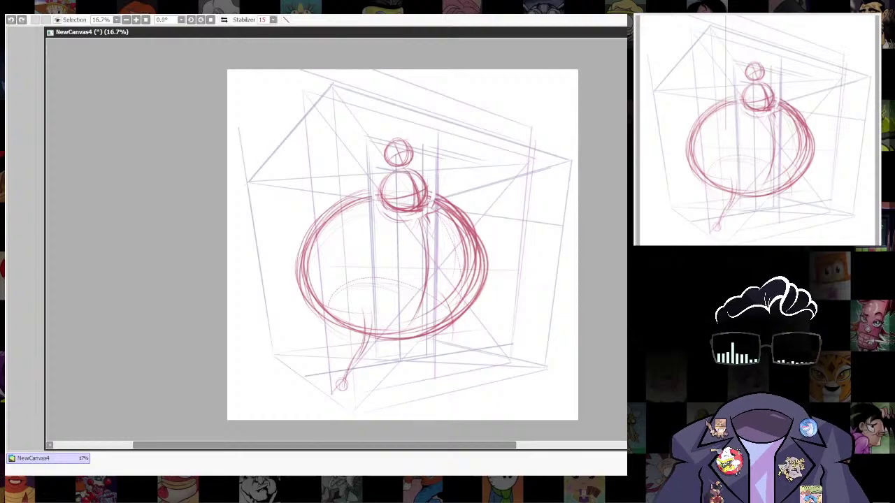
{"action": "key", "text": "ctrl+r"}
{"action": "mouse_move", "coordinate": [362, 362]}
{"action": "left_mouse_down"}
{"action": "mouse_move", "coordinate": [397, 356]}
{"action": "mouse_move", "coordinate": [447, 352]}
{"action": "left_mouse_up"}
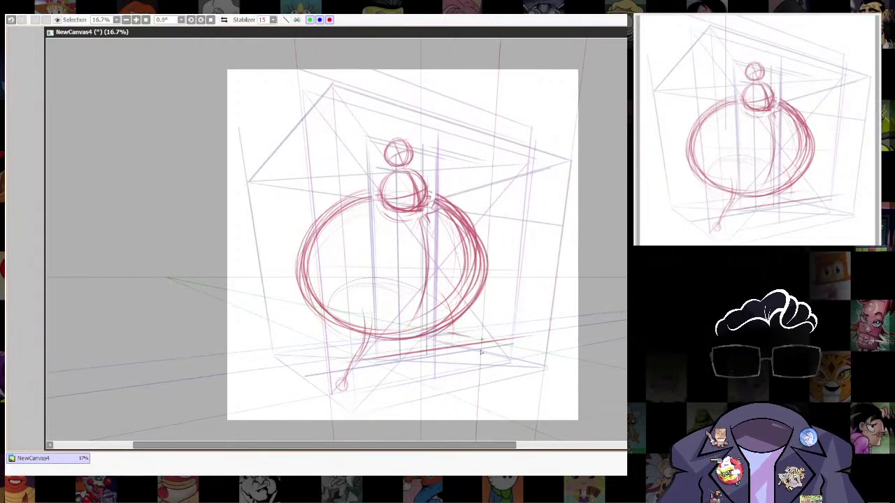
{"action": "key", "text": "ctrl+r"}
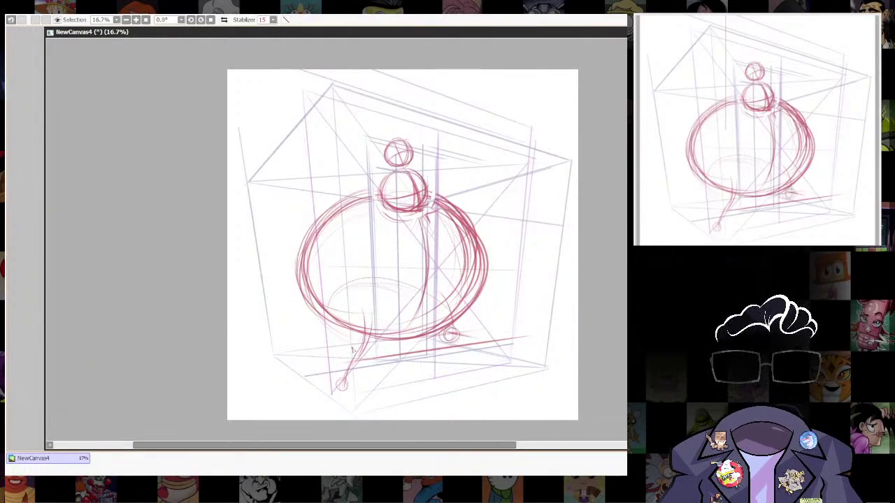
{"action": "left_click_drag", "start_coordinate": [353, 349], "coordinate": [354, 345]}
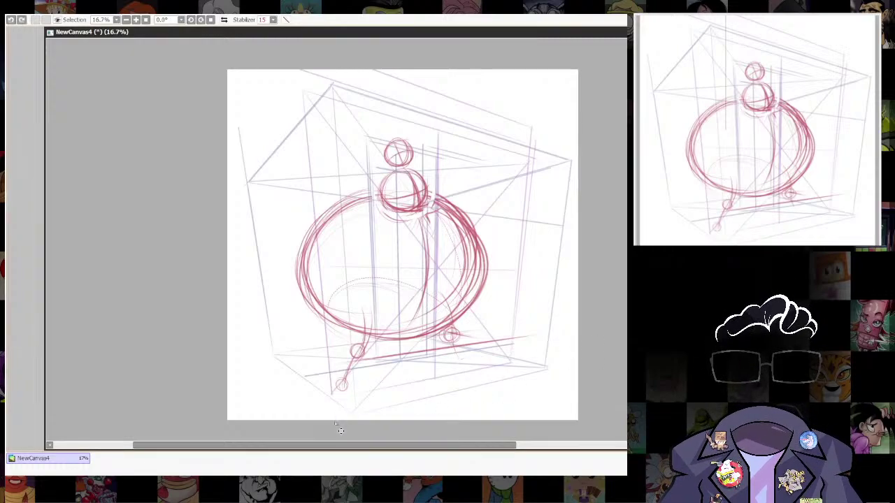
Draw a perspective ground line from the near ankle towards the far leg and mark both ankles with small circles.
{"action": "key", "text": "ctrl+r"}
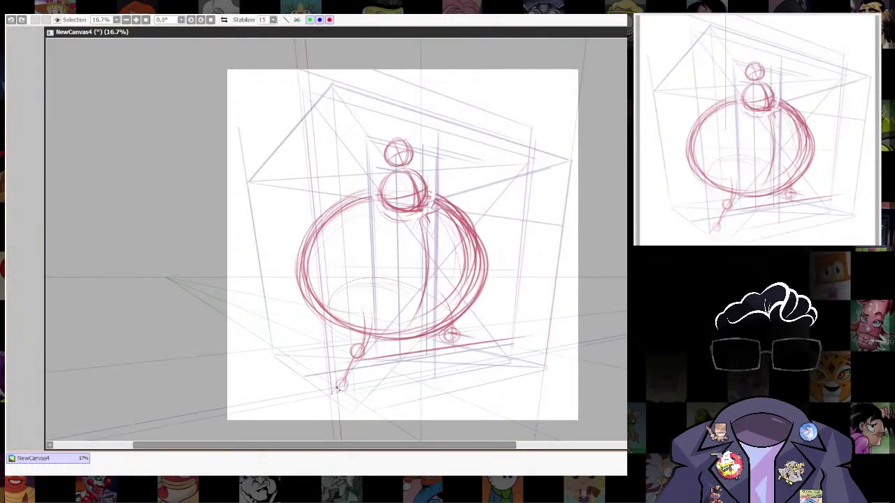
{"action": "left_click_drag", "start_coordinate": [338, 388], "coordinate": [481, 363]}
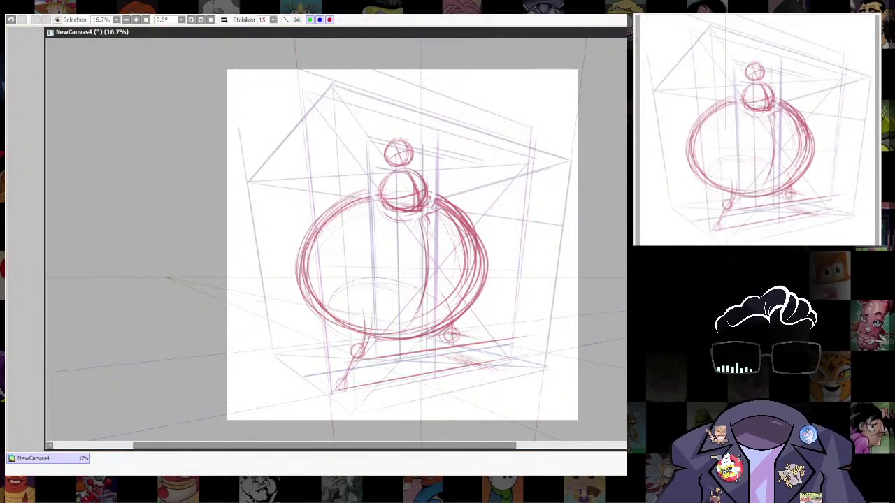
{"action": "key", "text": "ctrl"}
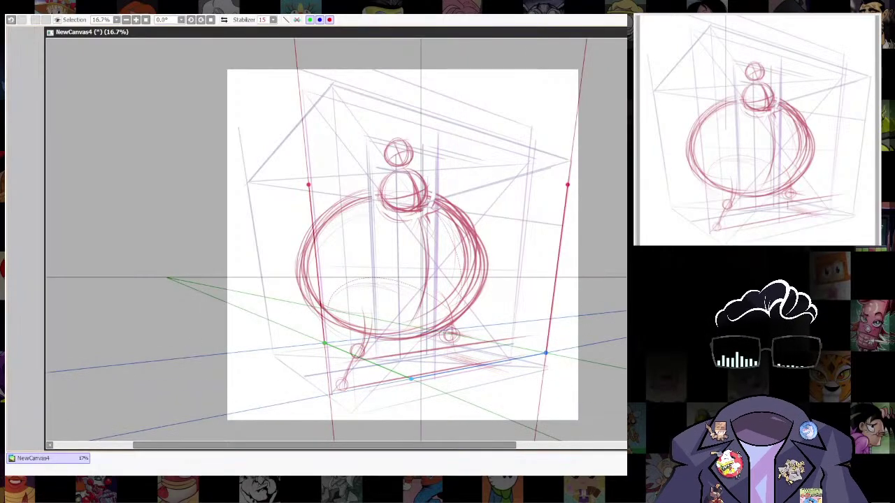
{"action": "key", "text": "ctrl+z"}
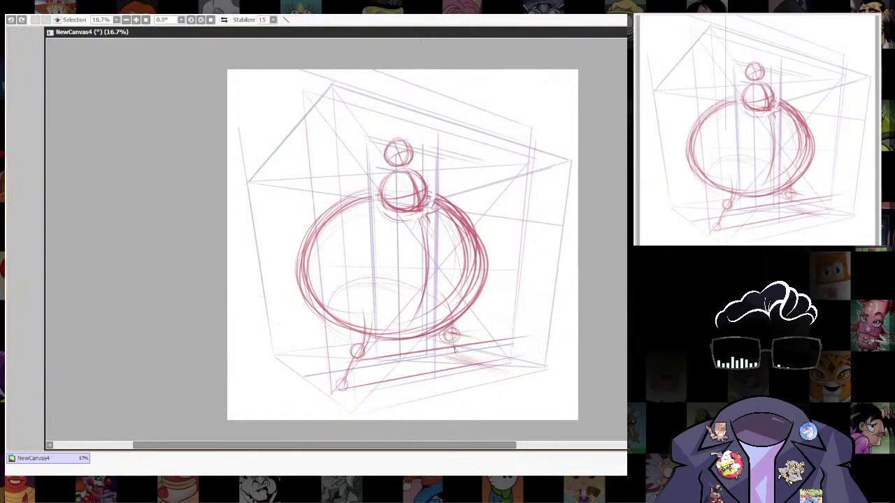
{"action": "mouse_move", "coordinate": [459, 350]}
{"action": "left_mouse_down"}
{"action": "mouse_move", "coordinate": [449, 349]}
{"action": "mouse_move", "coordinate": [457, 352]}
{"action": "left_mouse_up"}
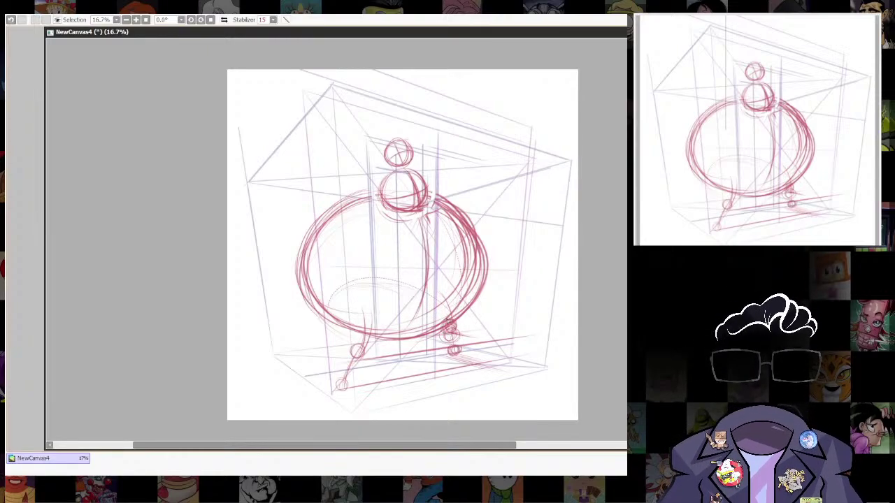
{"action": "mouse_move", "coordinate": [342, 380]}
{"action": "left_mouse_down"}
{"action": "mouse_move", "coordinate": [334, 390]}
{"action": "mouse_move", "coordinate": [347, 383]}
{"action": "left_mouse_up"}
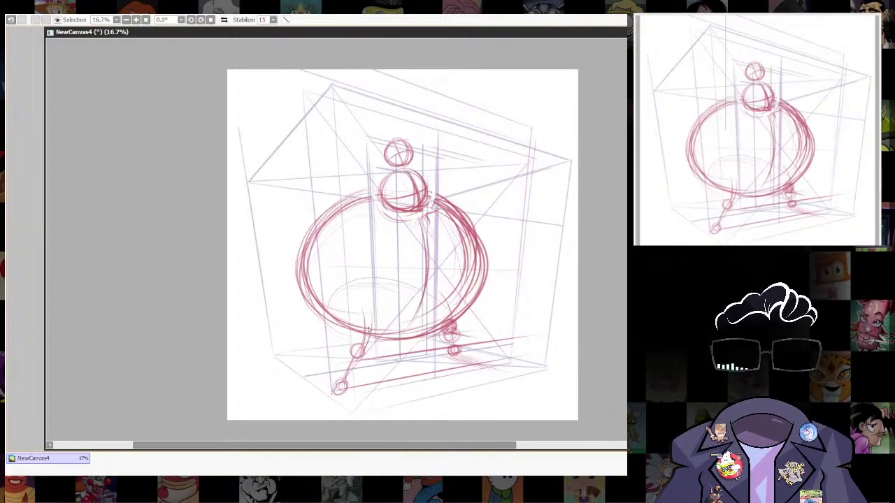
Sketch the hip and thigh contour curving beneath the belly from its near side down to the near knee.
{"action": "left_click_drag", "start_coordinate": [426, 353], "coordinate": [414, 319]}
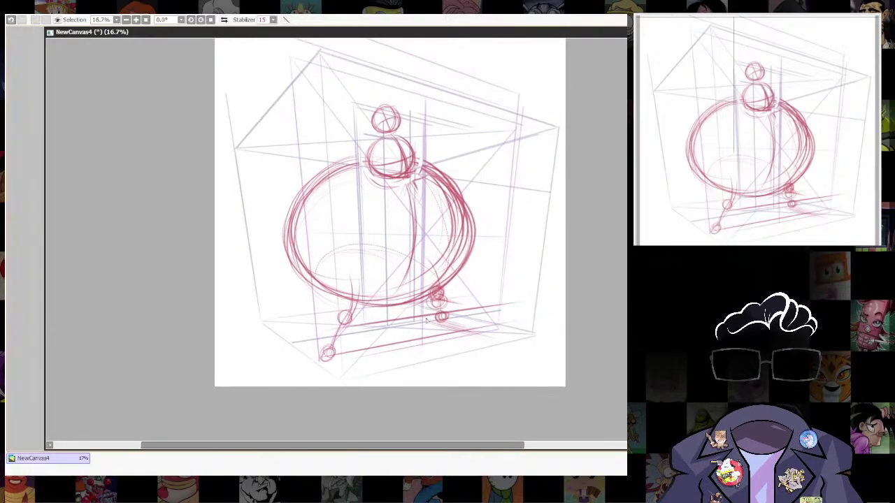
{"action": "left_click", "coordinate": [726, 145]}
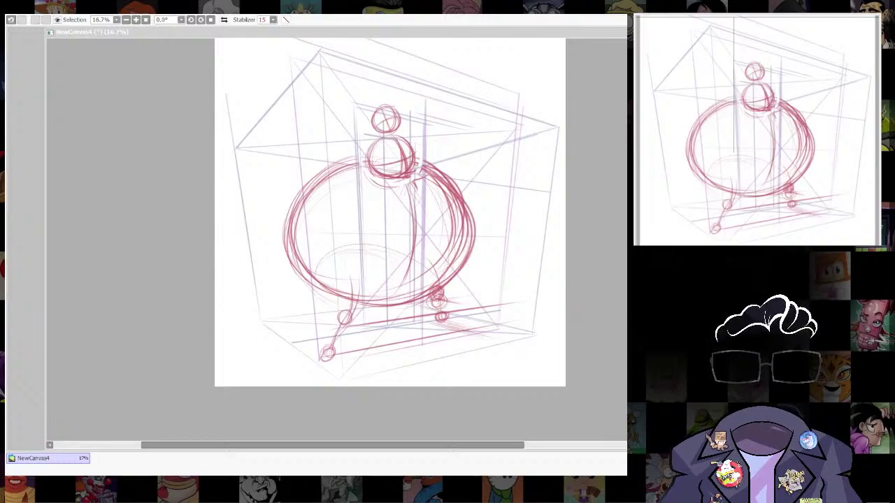
{"action": "left_click", "coordinate": [309, 265]}
{"action": "left_click_drag", "start_coordinate": [301, 269], "coordinate": [333, 320]}
{"action": "mouse_move", "coordinate": [312, 273]}
{"action": "left_mouse_down"}
{"action": "mouse_move", "coordinate": [353, 248]}
{"action": "mouse_move", "coordinate": [381, 247]}
{"action": "left_mouse_up"}
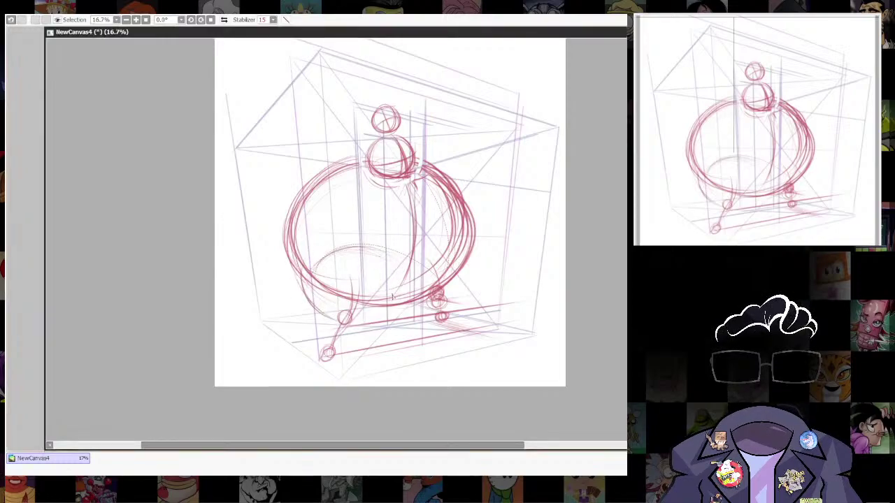
{"action": "key", "text": "ctrl+z"}
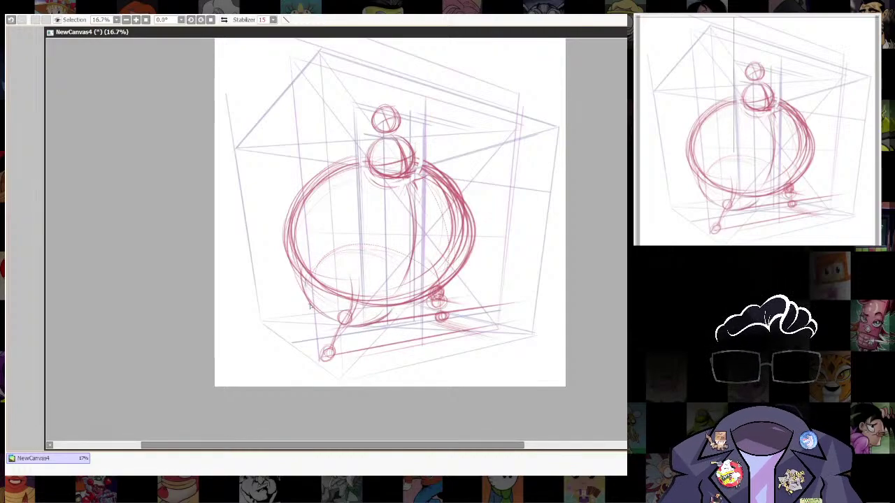
{"action": "mouse_move", "coordinate": [307, 268]}
{"action": "left_mouse_down"}
{"action": "mouse_move", "coordinate": [323, 314]}
{"action": "mouse_move", "coordinate": [340, 325]}
{"action": "left_mouse_up"}
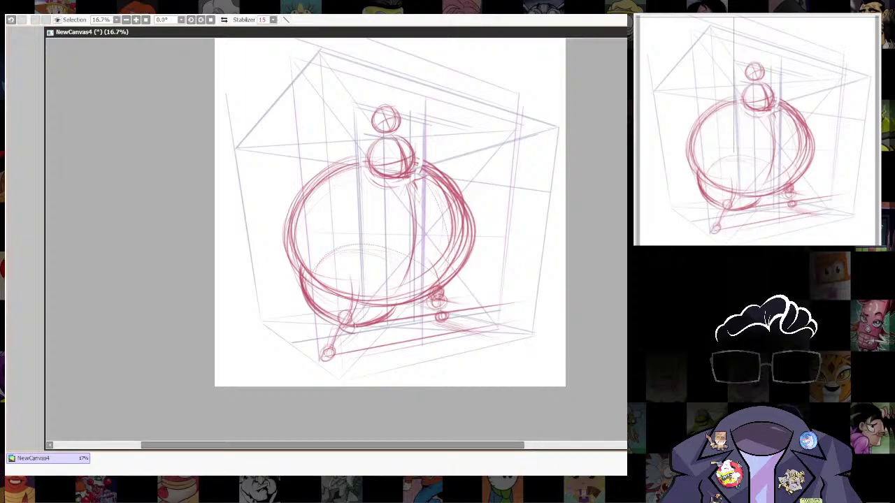
Outline both sides of the near lower leg down to the ankle and sketch the far thigh under the belly.
{"action": "left_click_drag", "start_coordinate": [369, 325], "coordinate": [339, 349]}
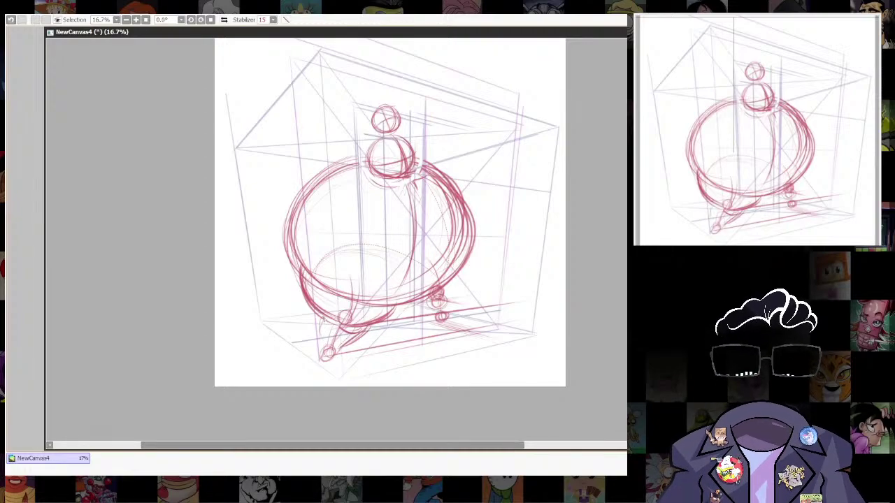
{"action": "left_click_drag", "start_coordinate": [320, 320], "coordinate": [329, 348]}
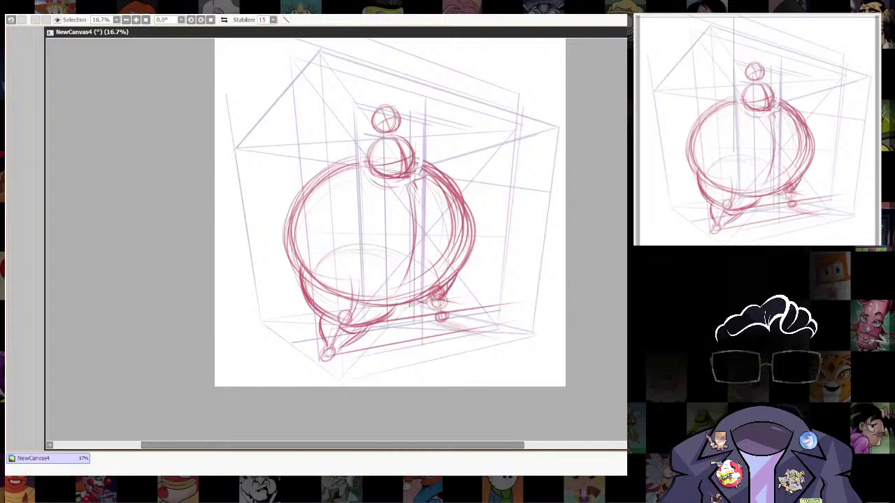
{"action": "mouse_move", "coordinate": [418, 303]}
{"action": "left_mouse_down"}
{"action": "mouse_move", "coordinate": [441, 300]}
{"action": "mouse_move", "coordinate": [457, 281]}
{"action": "left_mouse_up"}
Draw the near thigh's arc inside the belly and a wider outer contour along the belly's near side.
{"action": "left_click_drag", "start_coordinate": [315, 265], "coordinate": [373, 258]}
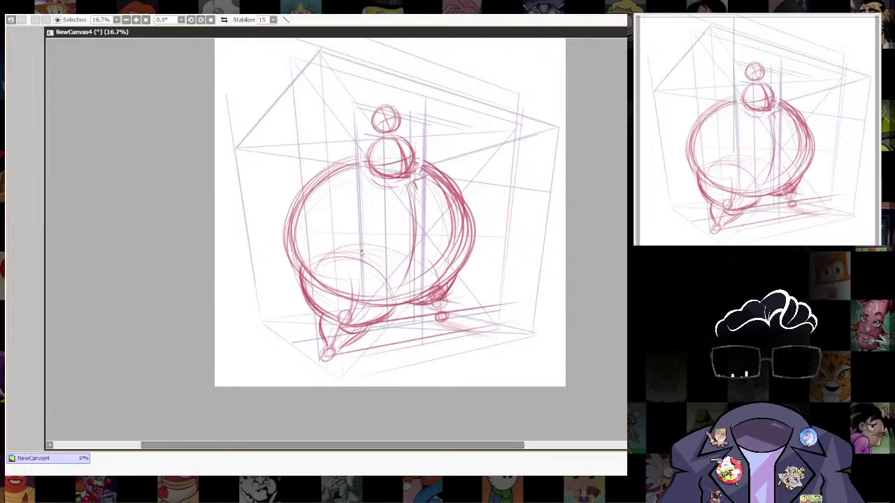
{"action": "mouse_move", "coordinate": [298, 184]}
{"action": "left_mouse_down"}
{"action": "mouse_move", "coordinate": [280, 223]}
{"action": "mouse_move", "coordinate": [286, 267]}
{"action": "mouse_move", "coordinate": [324, 167]}
{"action": "mouse_move", "coordinate": [287, 271]}
{"action": "mouse_move", "coordinate": [296, 281]}
{"action": "left_mouse_up"}
{"action": "left_click_drag", "start_coordinate": [467, 329], "coordinate": [477, 274]}
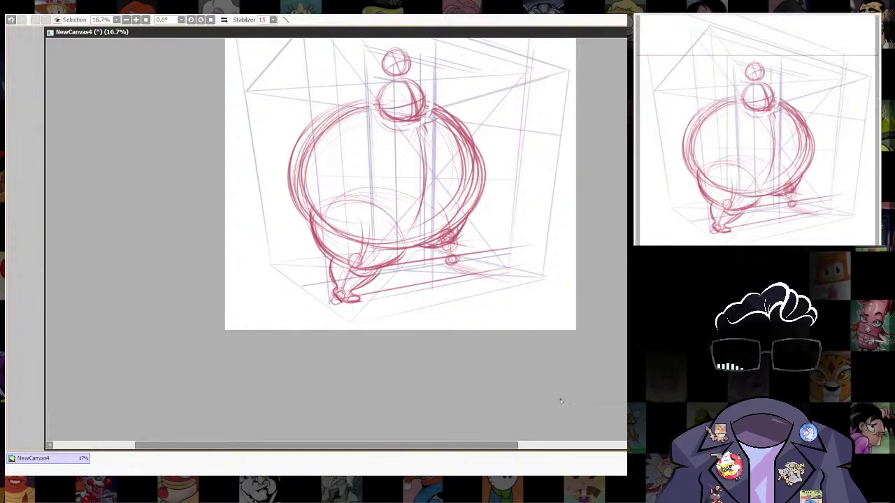
Select the near hip, leg and foot, shift them slightly outward with a transform, and clear the selection.
{"action": "key", "text": "e"}
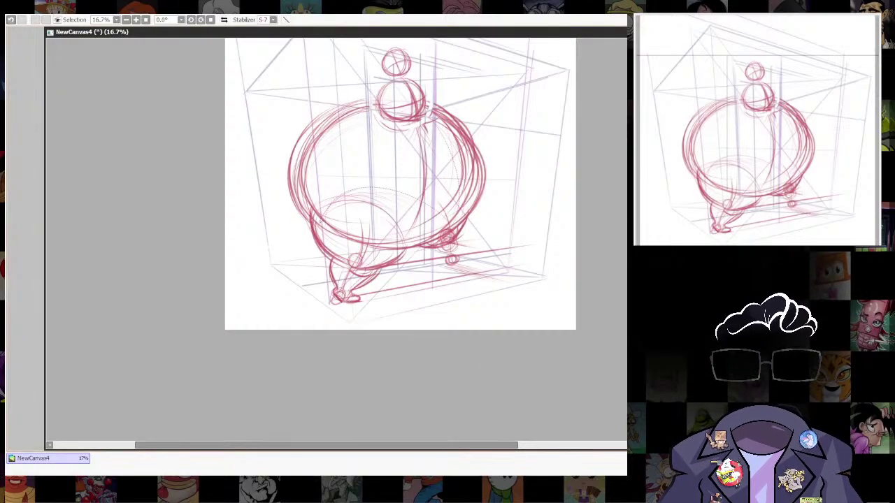
{"action": "mouse_move", "coordinate": [305, 231]}
{"action": "left_mouse_down"}
{"action": "mouse_move", "coordinate": [338, 319]}
{"action": "mouse_move", "coordinate": [405, 255]}
{"action": "mouse_move", "coordinate": [306, 229]}
{"action": "left_mouse_up"}
{"action": "left_click_drag", "start_coordinate": [357, 314], "coordinate": [347, 314]}
{"action": "left_click_drag", "start_coordinate": [405, 260], "coordinate": [410, 260]}
{"action": "left_click_drag", "start_coordinate": [297, 307], "coordinate": [296, 304]}
{"action": "key", "text": "Return"}
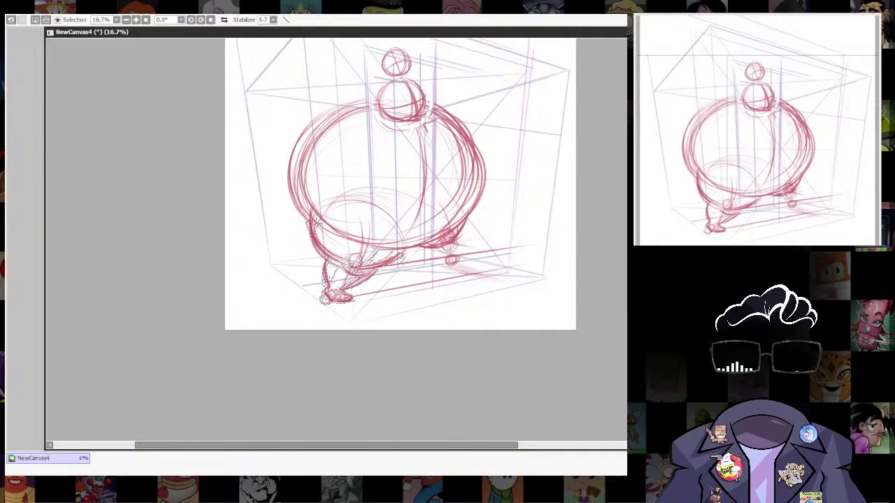
{"action": "left_click_drag", "start_coordinate": [528, 287], "coordinate": [541, 357]}
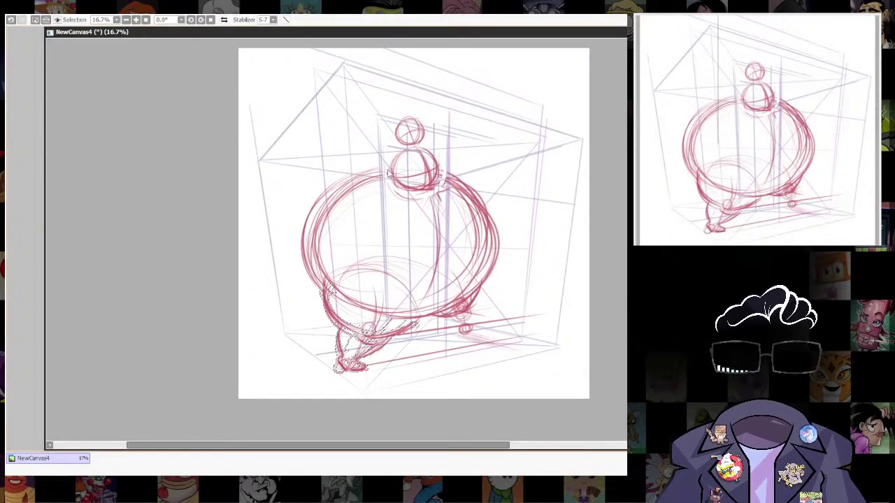
{"action": "scroll", "coordinate": [388, 170], "scroll_direction": "down", "scroll_amount": 10}
{"action": "scroll", "coordinate": [459, 189], "scroll_direction": "up", "scroll_amount": 10}
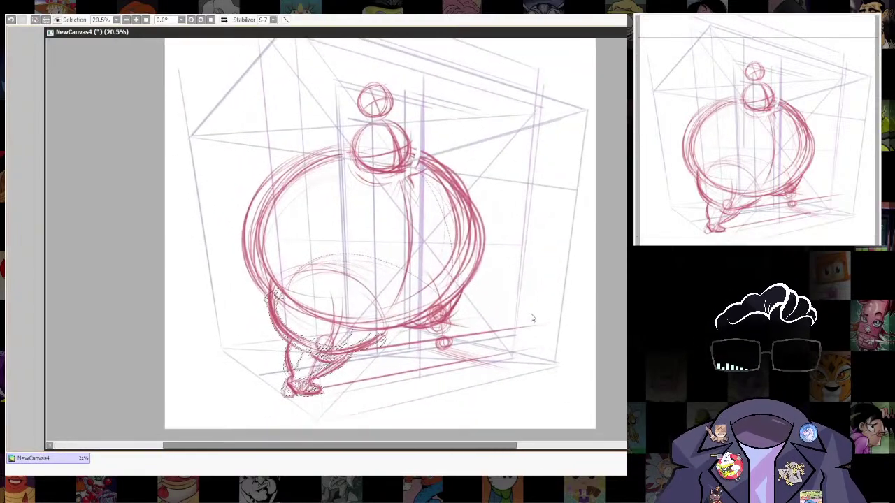
{"action": "key", "text": "ctrl+d"}
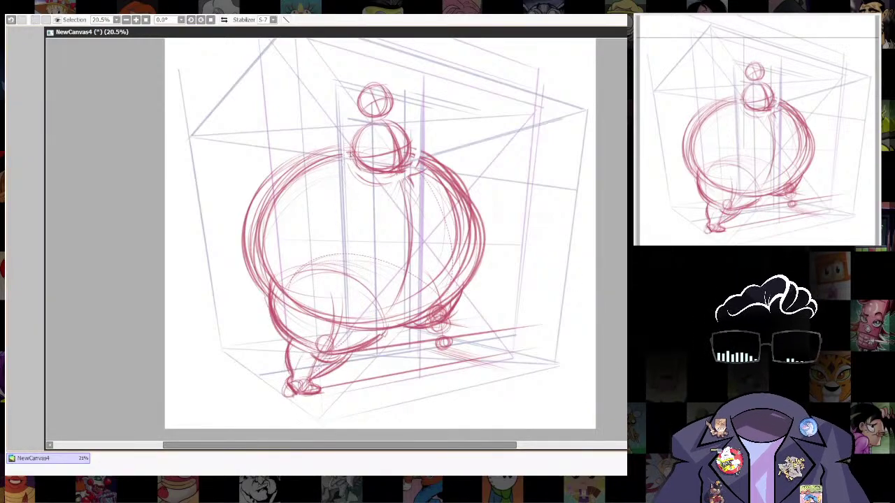
Select the belly's outer outline and the thigh arc, reshape them slightly with a transform, and clear the selection.
{"action": "mouse_move", "coordinate": [338, 151]}
{"action": "left_mouse_down"}
{"action": "mouse_move", "coordinate": [244, 191]}
{"action": "mouse_move", "coordinate": [229, 267]}
{"action": "mouse_move", "coordinate": [265, 308]}
{"action": "mouse_move", "coordinate": [312, 332]}
{"action": "left_mouse_up"}
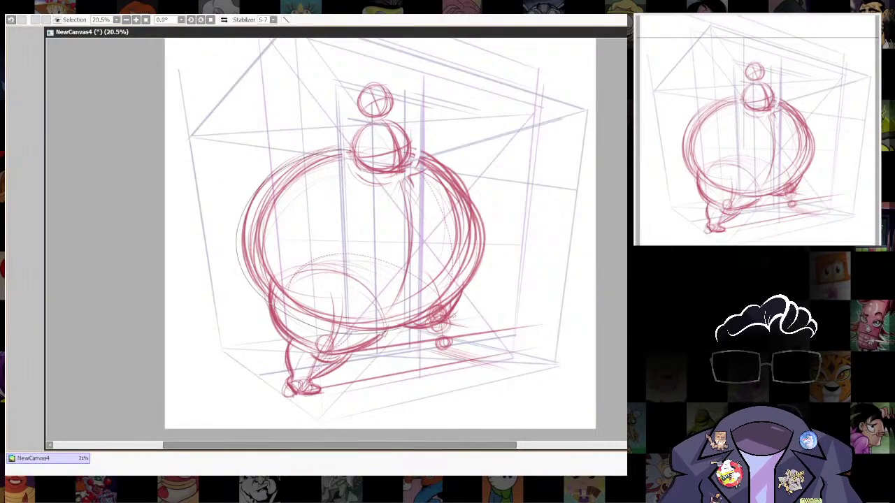
{"action": "mouse_move", "coordinate": [412, 323]}
{"action": "left_mouse_down"}
{"action": "mouse_move", "coordinate": [482, 209]}
{"action": "mouse_move", "coordinate": [420, 160]}
{"action": "mouse_move", "coordinate": [336, 159]}
{"action": "left_mouse_up"}
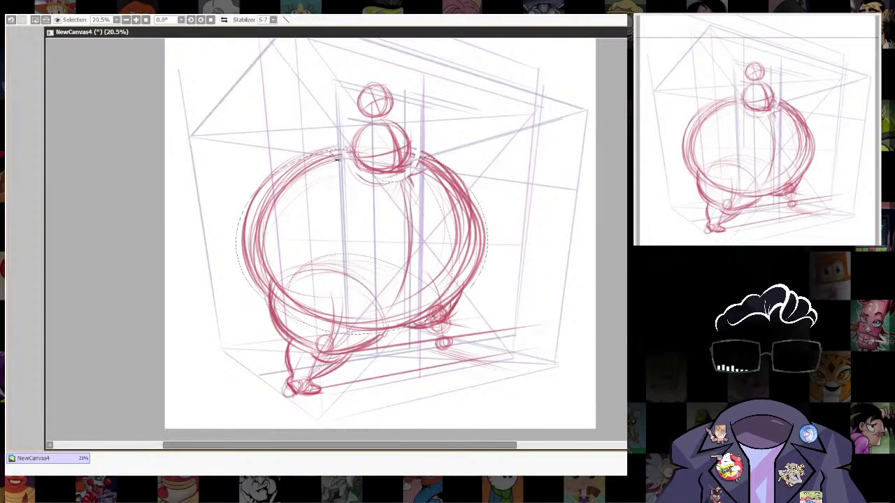
{"action": "key", "text": "ctrl+t"}
{"action": "left_click_drag", "start_coordinate": [240, 152], "coordinate": [240, 157]}
{"action": "left_click_drag", "start_coordinate": [242, 251], "coordinate": [238, 263]}
{"action": "mouse_move", "coordinate": [469, 151]}
{"action": "left_mouse_down"}
{"action": "mouse_move", "coordinate": [476, 166]}
{"action": "mouse_move", "coordinate": [465, 150]}
{"action": "left_mouse_up"}
{"action": "key", "text": "Return"}
{"action": "key", "text": "ctrl+z"}
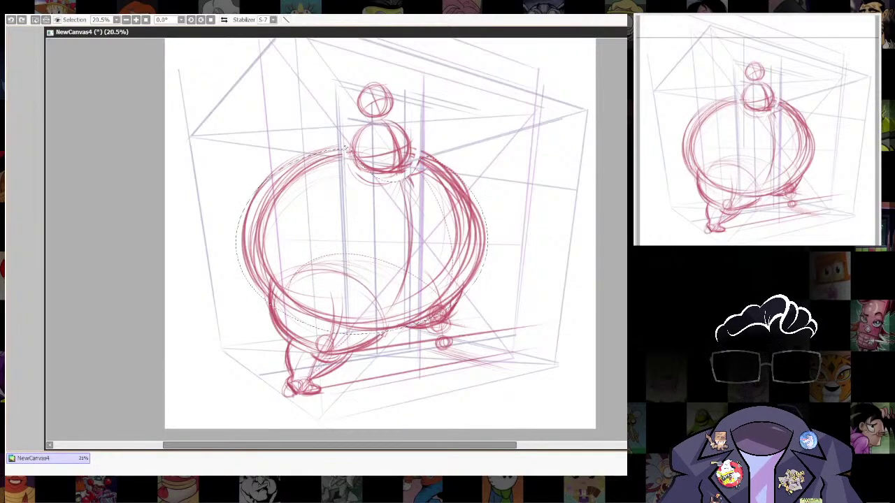
{"action": "key", "text": "ctrl+t"}
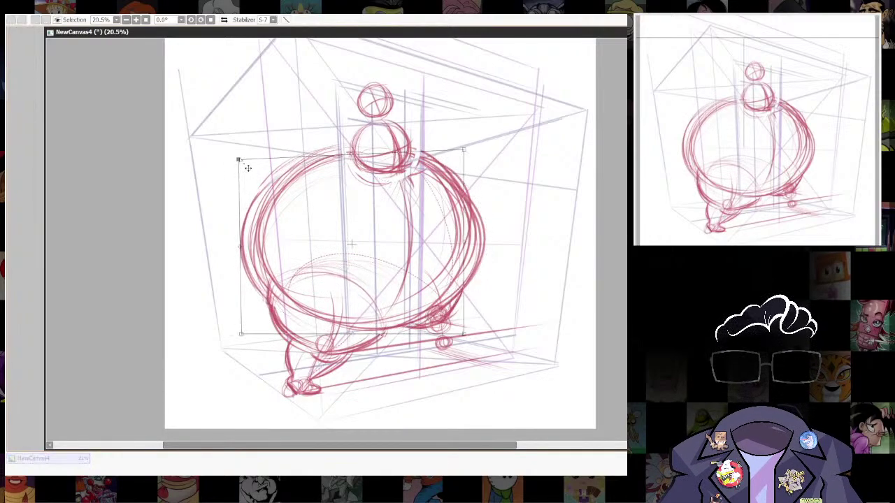
{"action": "key", "text": "Return"}
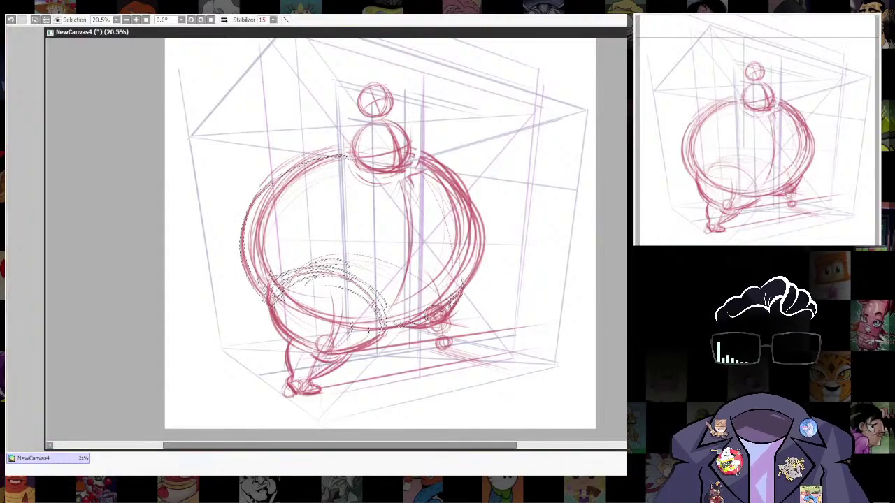
{"action": "key", "text": "ctrl+d"}
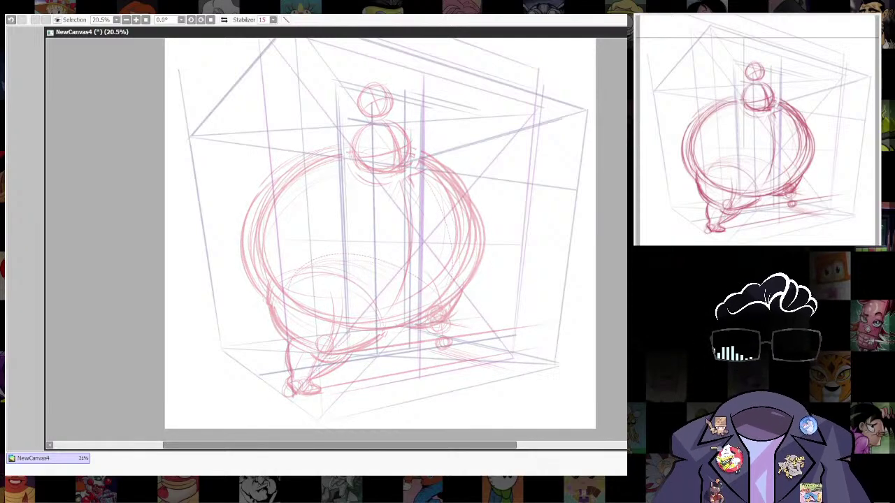
Sketch the outer edges of a rounded torso box in perspective over the faded torso circle.
{"action": "scroll", "coordinate": [399, 193], "scroll_direction": "up", "scroll_amount": 3}
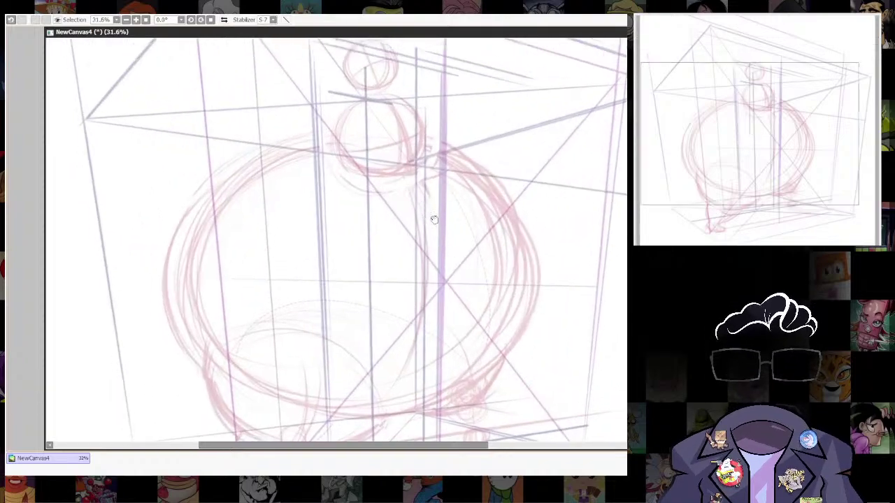
{"action": "left_click_drag", "start_coordinate": [433, 220], "coordinate": [469, 285]}
{"action": "key", "text": "bracketleft"}
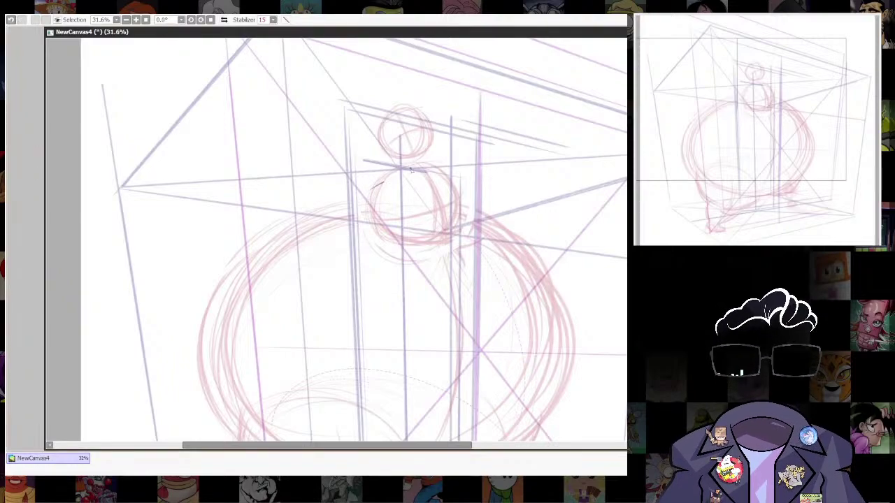
{"action": "left_click_drag", "start_coordinate": [411, 170], "coordinate": [456, 181]}
{"action": "left_click_drag", "start_coordinate": [385, 185], "coordinate": [416, 172]}
{"action": "key", "text": "ctrl+z"}
{"action": "key", "text": "ctrl+z"}
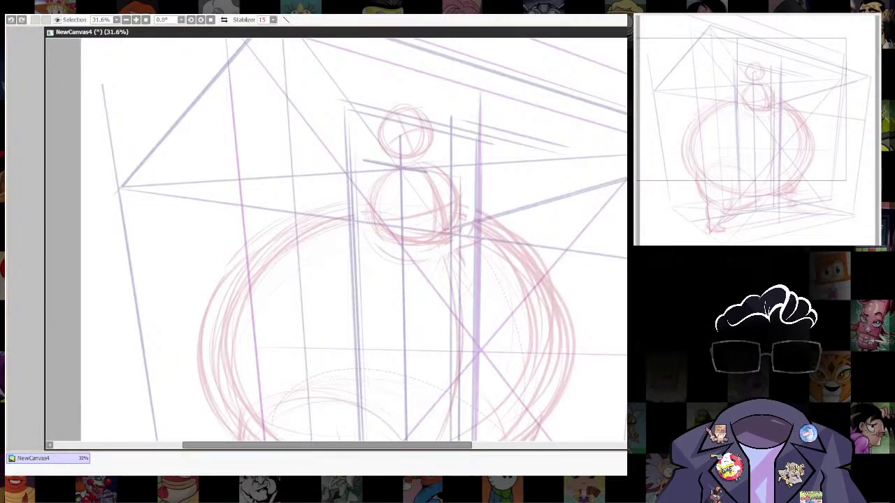
{"action": "mouse_move", "coordinate": [385, 183]}
{"action": "left_mouse_down"}
{"action": "mouse_move", "coordinate": [453, 169]}
{"action": "mouse_move", "coordinate": [469, 215]}
{"action": "left_mouse_up"}
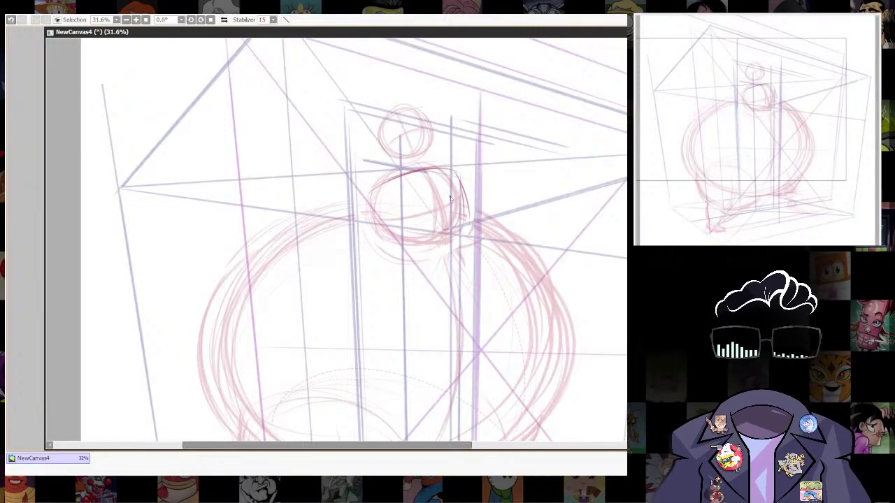
{"action": "left_click_drag", "start_coordinate": [369, 201], "coordinate": [381, 221]}
{"action": "key", "text": "ctrl+z"}
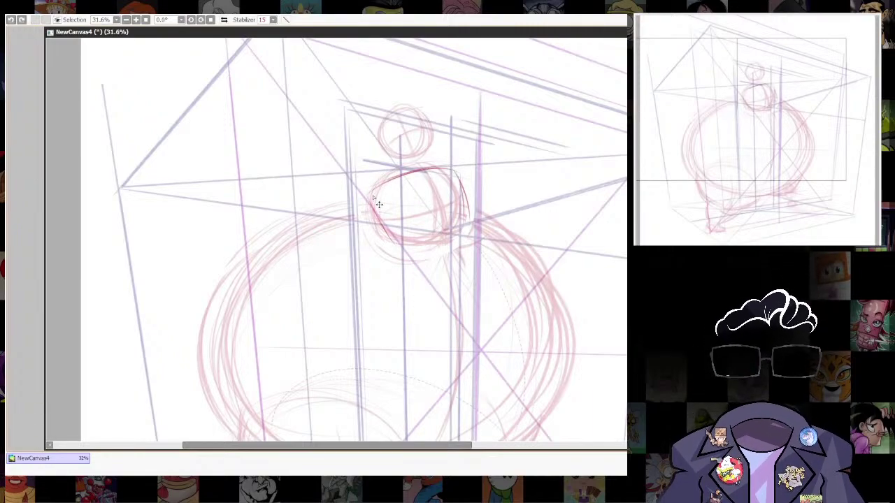
{"action": "mouse_move", "coordinate": [373, 190]}
{"action": "left_mouse_down"}
{"action": "mouse_move", "coordinate": [382, 224]}
{"action": "mouse_move", "coordinate": [465, 204]}
{"action": "left_mouse_up"}
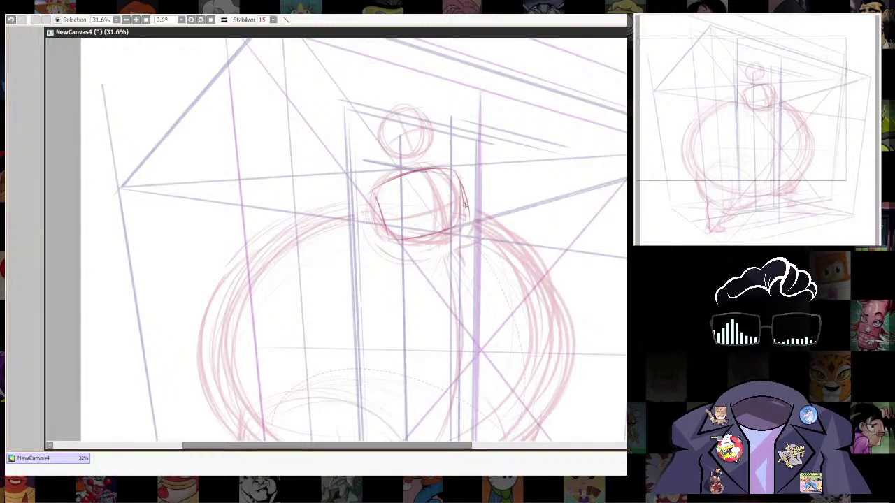
Draw the torso box's inner edges to separate its front, top and side planes, and reinforce its lower edge.
{"action": "left_click_drag", "start_coordinate": [436, 233], "coordinate": [464, 218]}
{"action": "left_click_drag", "start_coordinate": [424, 172], "coordinate": [447, 224]}
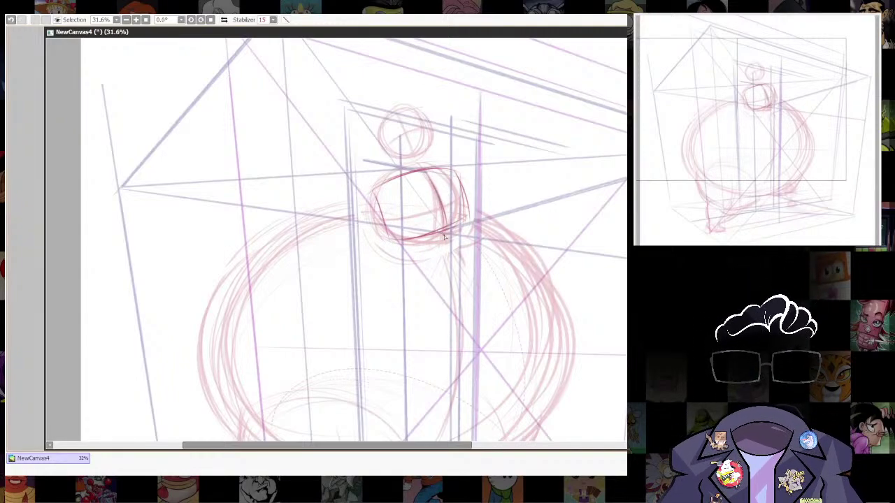
{"action": "mouse_move", "coordinate": [399, 194]}
{"action": "left_mouse_down"}
{"action": "mouse_move", "coordinate": [471, 183]}
{"action": "mouse_move", "coordinate": [384, 204]}
{"action": "mouse_move", "coordinate": [468, 174]}
{"action": "mouse_move", "coordinate": [391, 203]}
{"action": "mouse_move", "coordinate": [458, 180]}
{"action": "left_mouse_up"}
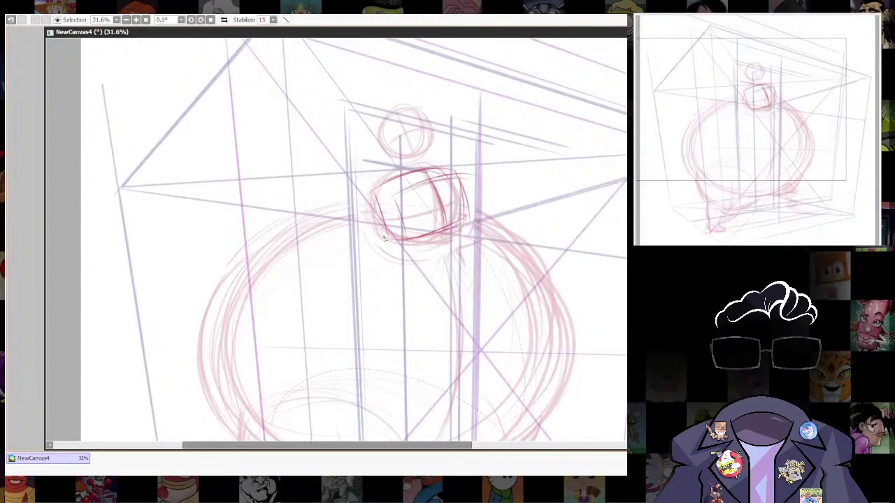
{"action": "left_click_drag", "start_coordinate": [386, 240], "coordinate": [408, 248]}
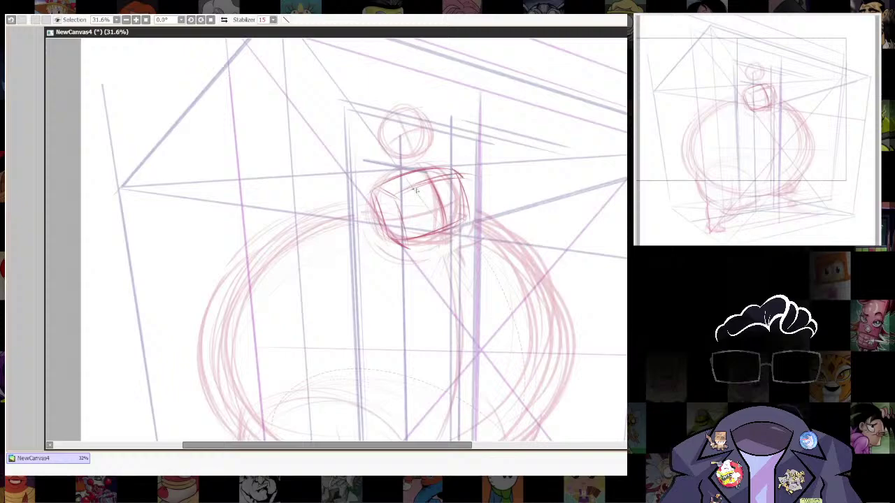
{"action": "left_click_drag", "start_coordinate": [411, 192], "coordinate": [456, 180]}
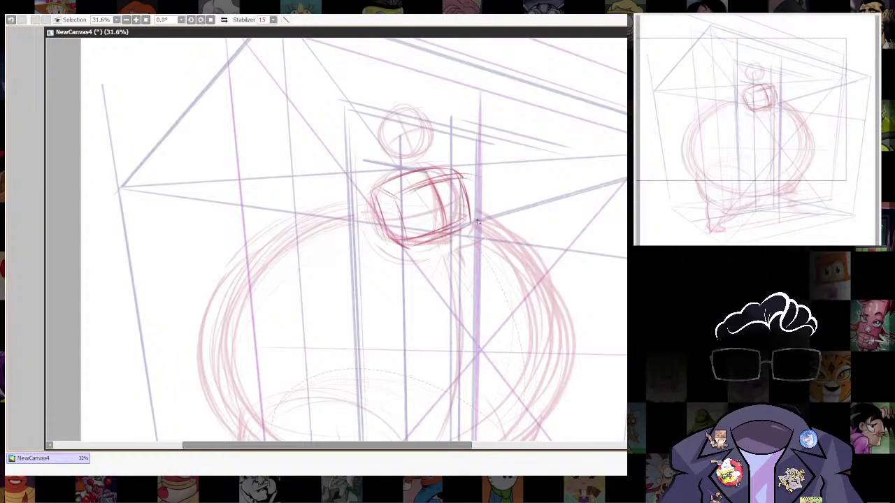
{"action": "left_click_drag", "start_coordinate": [471, 222], "coordinate": [414, 247]}
{"action": "left_click_drag", "start_coordinate": [480, 287], "coordinate": [486, 268]}
{"action": "left_click_drag", "start_coordinate": [389, 214], "coordinate": [406, 250]}
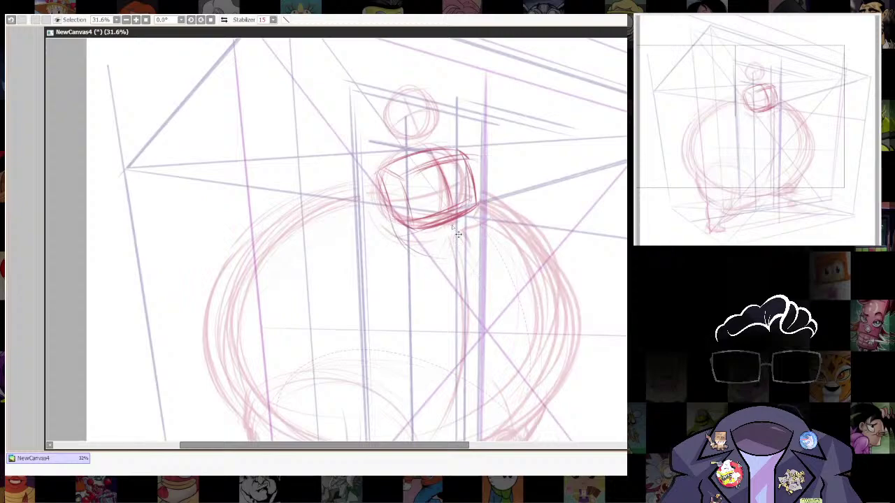
Sketch the far shoulder as overlapping curves arching out from the torso box and down over the belly's upper edge.
{"action": "scroll", "coordinate": [589, 304], "scroll_direction": "up", "scroll_amount": 2}
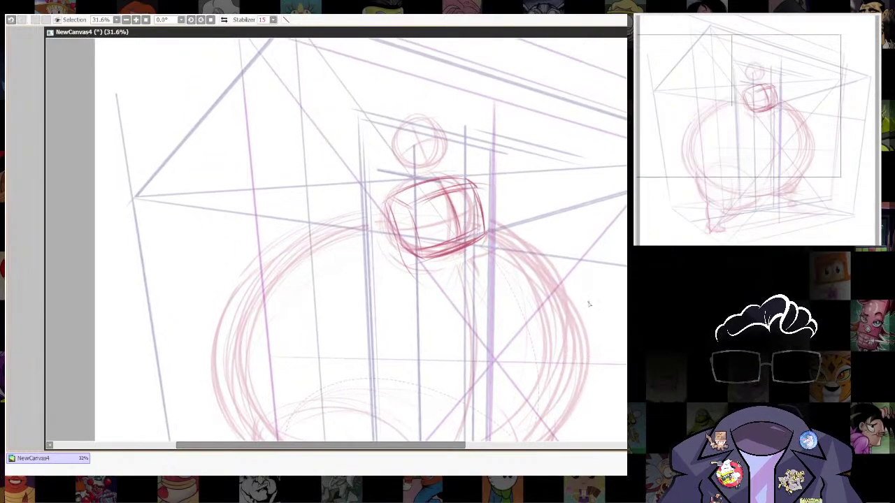
{"action": "mouse_move", "coordinate": [509, 197]}
{"action": "left_mouse_down"}
{"action": "mouse_move", "coordinate": [536, 222]}
{"action": "mouse_move", "coordinate": [533, 243]}
{"action": "left_mouse_up"}
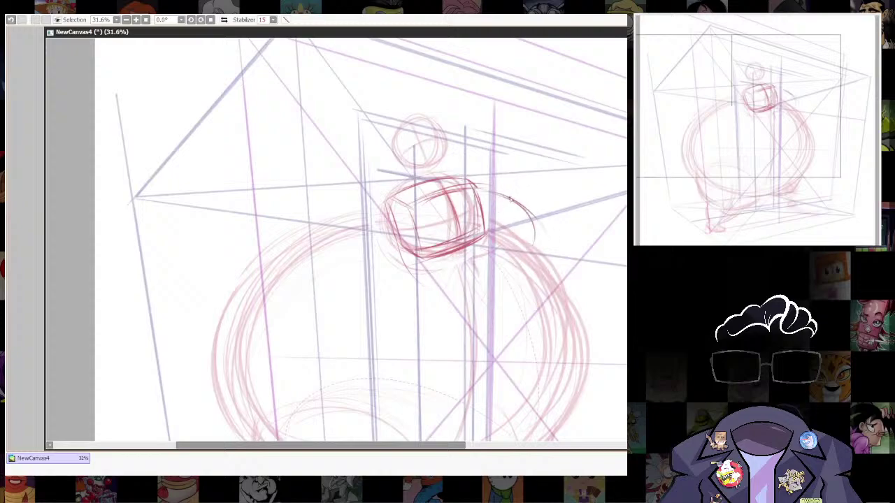
{"action": "left_click_drag", "start_coordinate": [478, 196], "coordinate": [527, 239]}
{"action": "left_click_drag", "start_coordinate": [504, 202], "coordinate": [531, 256]}
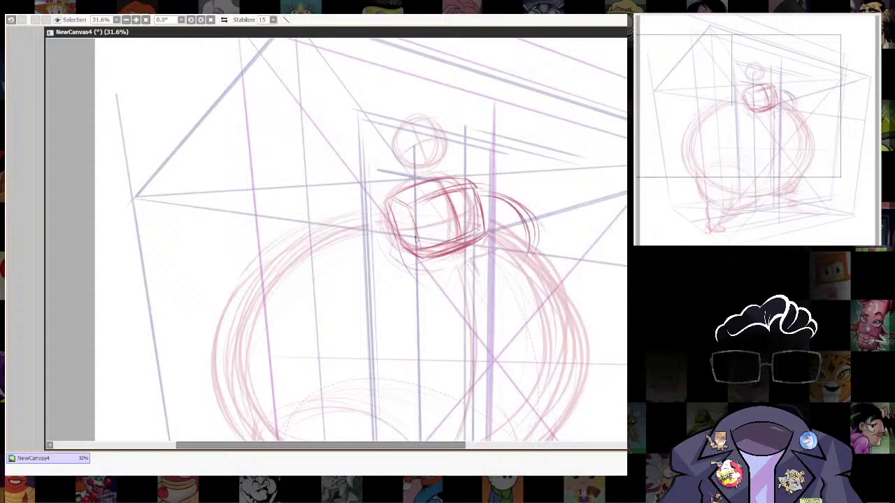
{"action": "left_click_drag", "start_coordinate": [389, 239], "coordinate": [389, 279]}
{"action": "key", "text": "ctrl+z"}
{"action": "key", "text": "ctrl+z"}
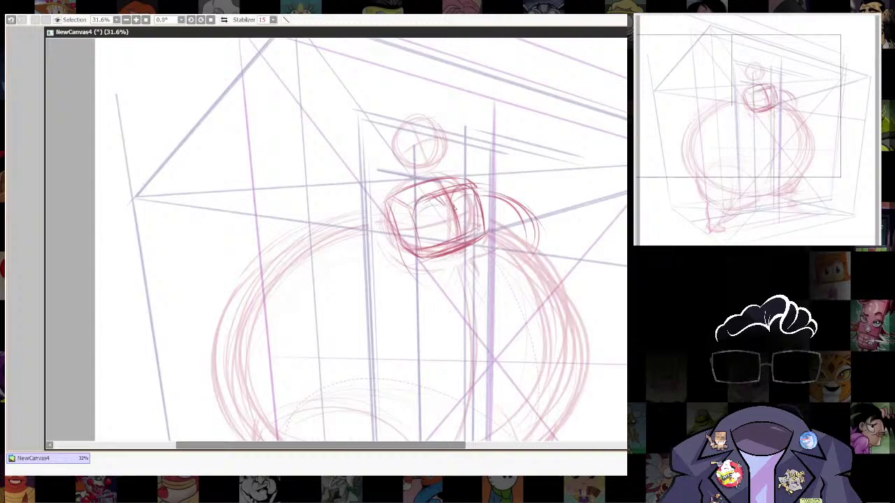
Reinforce the far shoulder's arc and sketch the near shoulder as a rounded form overlapping the torso box and the belly's upper edge.
{"action": "mouse_move", "coordinate": [486, 192]}
{"action": "left_mouse_down"}
{"action": "mouse_move", "coordinate": [531, 230]}
{"action": "mouse_move", "coordinate": [533, 244]}
{"action": "left_mouse_up"}
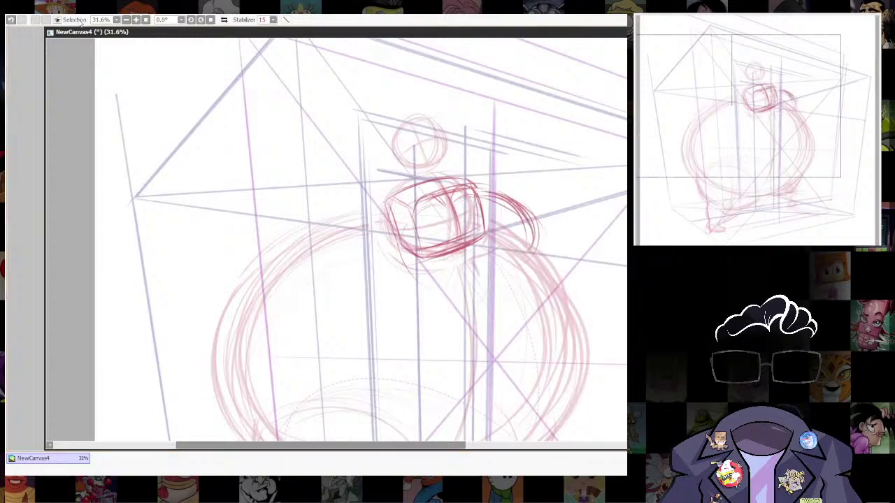
{"action": "key", "text": "alt+Tab"}
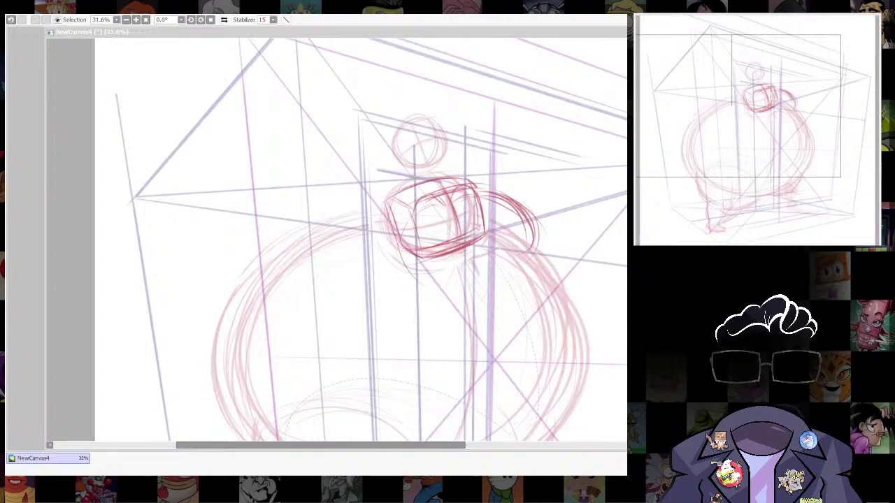
{"action": "left_click", "coordinate": [414, 229]}
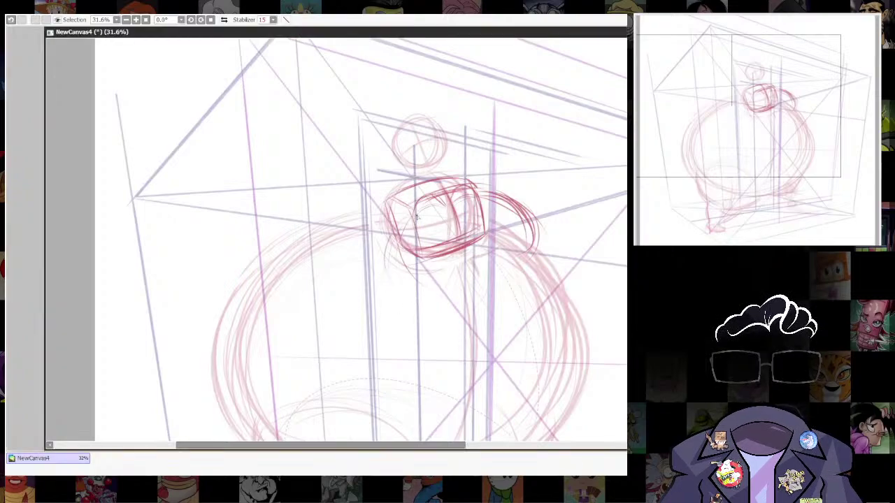
{"action": "mouse_move", "coordinate": [402, 219]}
{"action": "left_mouse_down"}
{"action": "mouse_move", "coordinate": [429, 253]}
{"action": "mouse_move", "coordinate": [389, 285]}
{"action": "mouse_move", "coordinate": [435, 298]}
{"action": "left_mouse_up"}
{"action": "left_click_drag", "start_coordinate": [388, 249], "coordinate": [449, 295]}
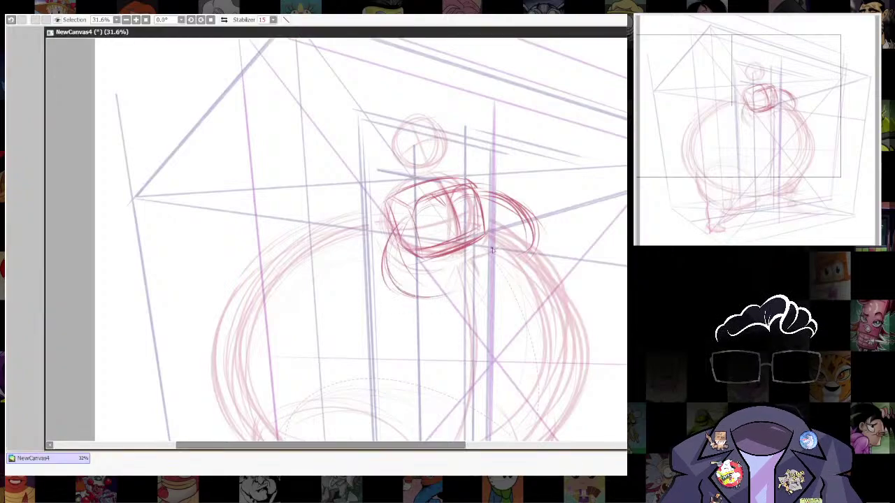
{"action": "left_click_drag", "start_coordinate": [481, 257], "coordinate": [449, 298]}
{"action": "left_click_drag", "start_coordinate": [383, 248], "coordinate": [394, 292]}
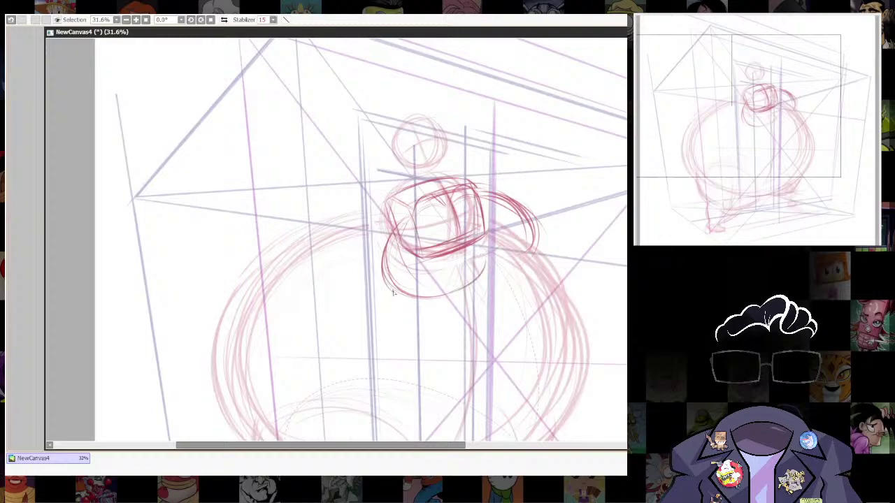
{"action": "left_click_drag", "start_coordinate": [396, 230], "coordinate": [450, 210]}
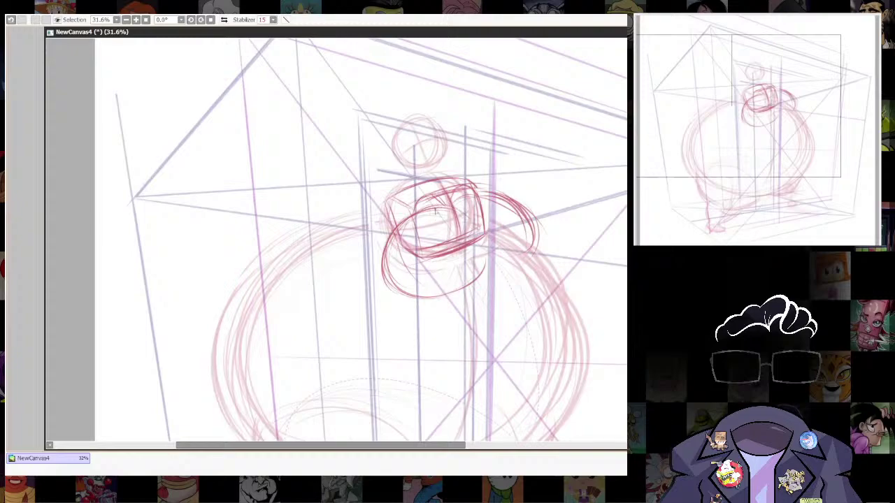
Round out the far shoulder with repeated curves that continue its outer arc down and back toward the torso box.
{"action": "left_click_drag", "start_coordinate": [487, 194], "coordinate": [536, 248]}
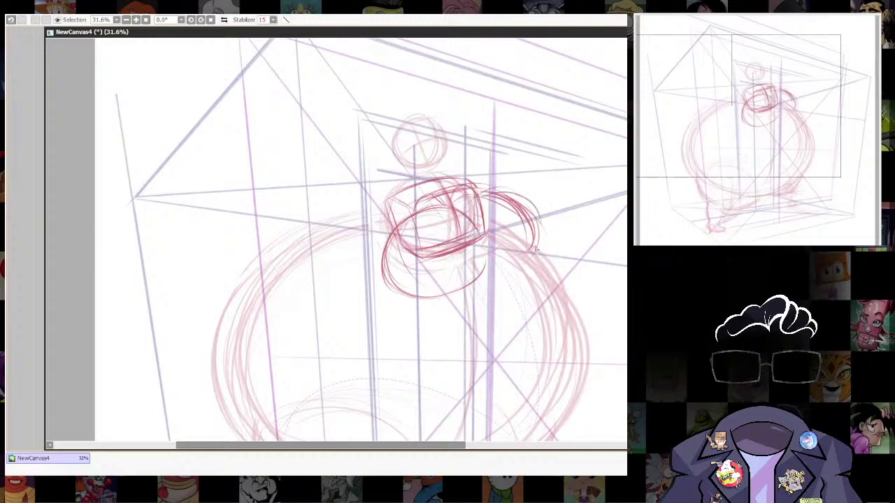
{"action": "left_click_drag", "start_coordinate": [526, 199], "coordinate": [538, 245]}
{"action": "mouse_move", "coordinate": [466, 201]}
{"action": "left_mouse_down"}
{"action": "mouse_move", "coordinate": [527, 195]}
{"action": "mouse_move", "coordinate": [538, 235]}
{"action": "mouse_move", "coordinate": [497, 263]}
{"action": "left_mouse_up"}
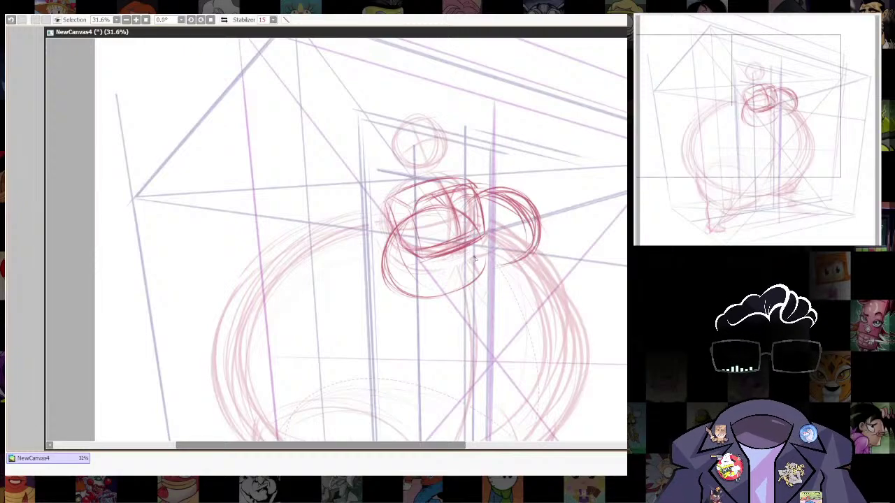
{"action": "left_click_drag", "start_coordinate": [537, 218], "coordinate": [492, 274]}
{"action": "mouse_move", "coordinate": [472, 203]}
{"action": "left_mouse_down"}
{"action": "mouse_move", "coordinate": [515, 241]}
{"action": "mouse_move", "coordinate": [504, 264]}
{"action": "left_mouse_up"}
{"action": "mouse_move", "coordinate": [480, 199]}
{"action": "left_mouse_down"}
{"action": "mouse_move", "coordinate": [520, 198]}
{"action": "mouse_move", "coordinate": [521, 254]}
{"action": "left_mouse_up"}
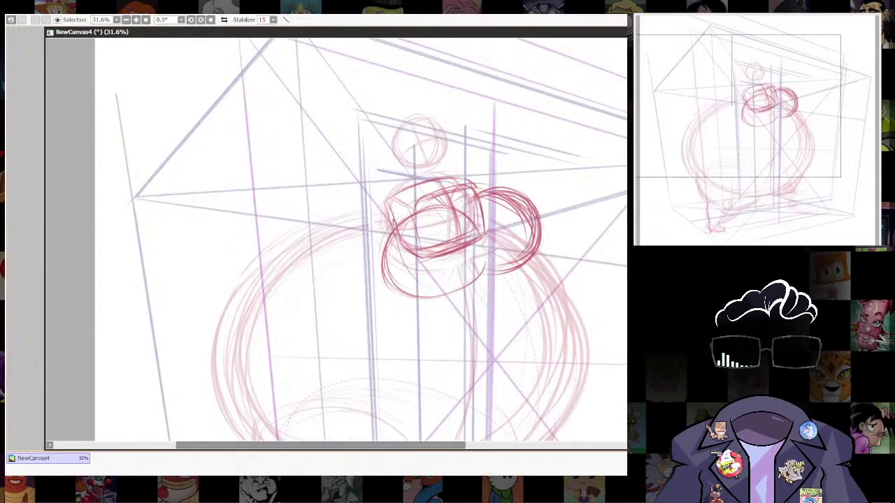
Darken the near shoulder's upper and lower curves and widen the far shoulder's outer edge.
{"action": "mouse_move", "coordinate": [392, 223]}
{"action": "left_mouse_down"}
{"action": "mouse_move", "coordinate": [388, 279]}
{"action": "mouse_move", "coordinate": [451, 288]}
{"action": "left_mouse_up"}
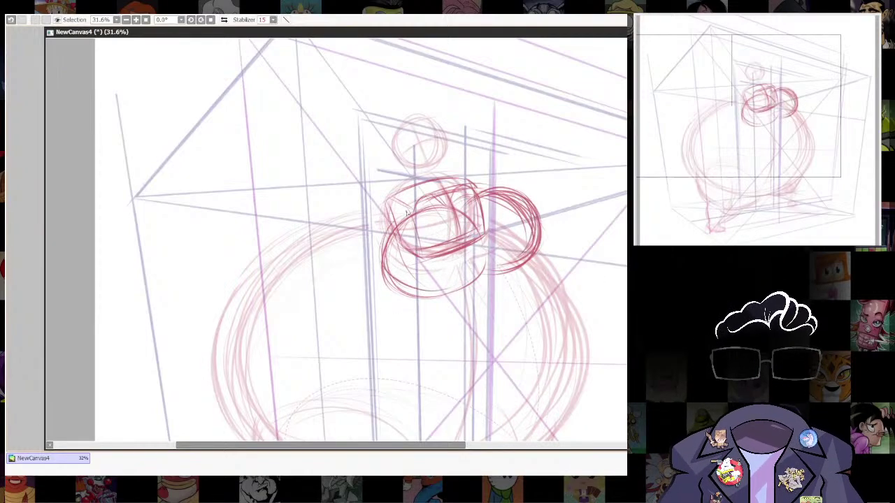
{"action": "mouse_move", "coordinate": [407, 213]}
{"action": "left_mouse_down"}
{"action": "mouse_move", "coordinate": [400, 249]}
{"action": "mouse_move", "coordinate": [469, 232]}
{"action": "mouse_move", "coordinate": [427, 207]}
{"action": "mouse_move", "coordinate": [461, 231]}
{"action": "left_mouse_up"}
{"action": "left_click_drag", "start_coordinate": [387, 244], "coordinate": [436, 293]}
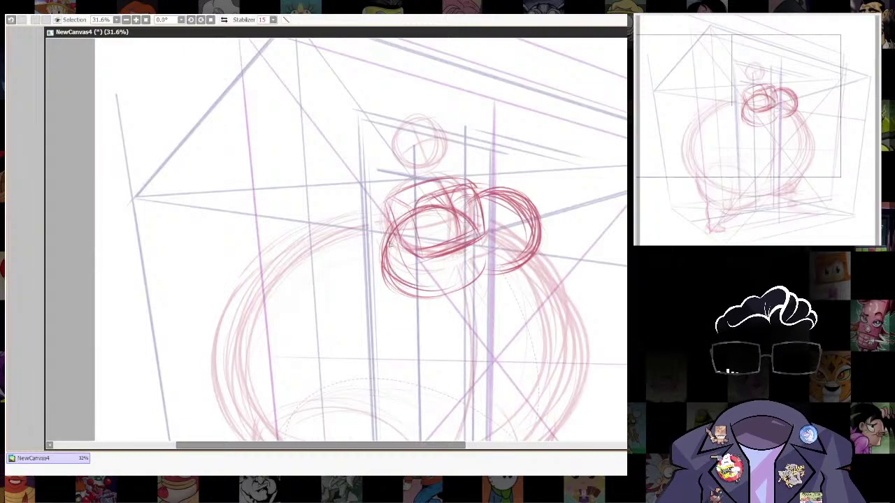
{"action": "left_click_drag", "start_coordinate": [385, 270], "coordinate": [487, 270]}
{"action": "mouse_move", "coordinate": [425, 299]}
{"action": "left_mouse_down"}
{"action": "mouse_move", "coordinate": [485, 275]}
{"action": "mouse_move", "coordinate": [487, 265]}
{"action": "left_mouse_up"}
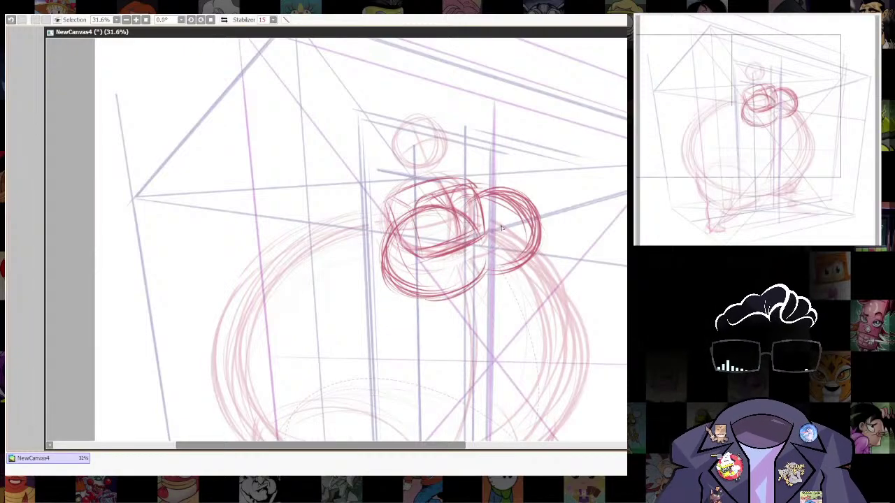
{"action": "mouse_move", "coordinate": [538, 209]}
{"action": "left_mouse_down"}
{"action": "mouse_move", "coordinate": [532, 259]}
{"action": "mouse_move", "coordinate": [507, 272]}
{"action": "left_mouse_up"}
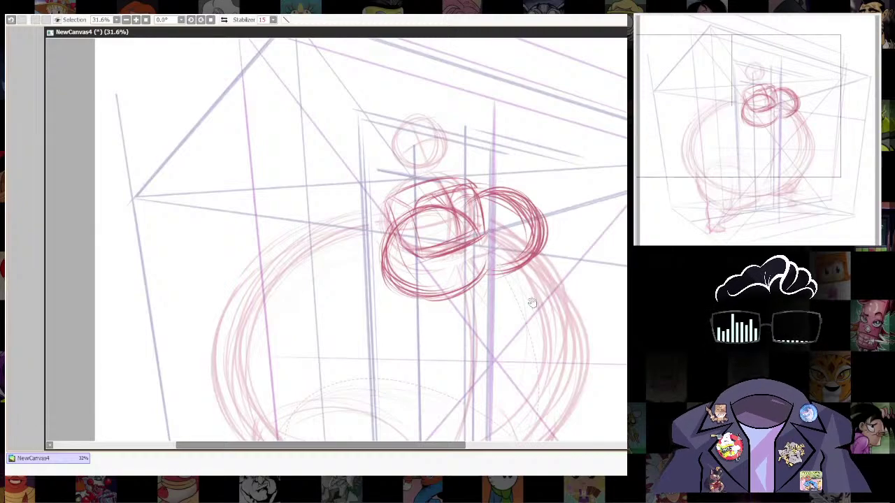
Sketch short curves flaring from the torso box's near side onto the belly and from beneath the far shoulder.
{"action": "left_click_drag", "start_coordinate": [531, 302], "coordinate": [545, 180]}
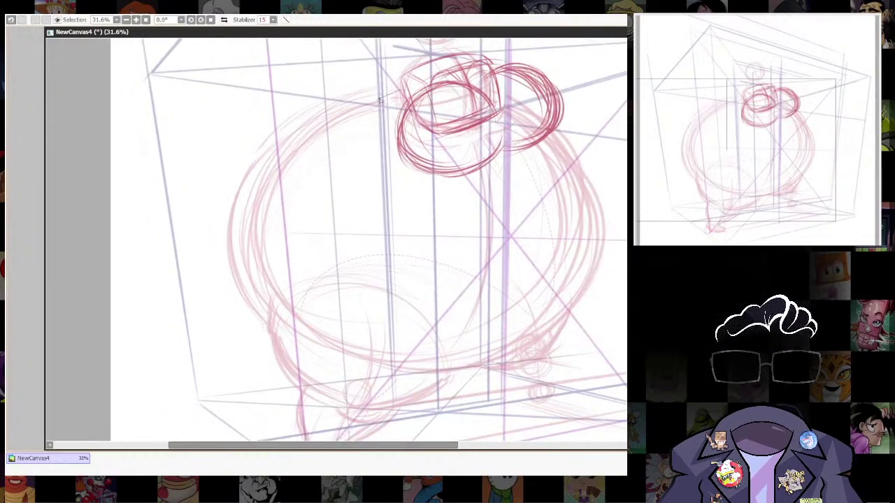
{"action": "mouse_move", "coordinate": [400, 91]}
{"action": "left_mouse_down"}
{"action": "mouse_move", "coordinate": [380, 103]}
{"action": "mouse_move", "coordinate": [399, 92]}
{"action": "mouse_move", "coordinate": [385, 158]}
{"action": "mouse_move", "coordinate": [382, 102]}
{"action": "mouse_move", "coordinate": [385, 164]}
{"action": "left_mouse_up"}
{"action": "left_click_drag", "start_coordinate": [403, 95], "coordinate": [373, 139]}
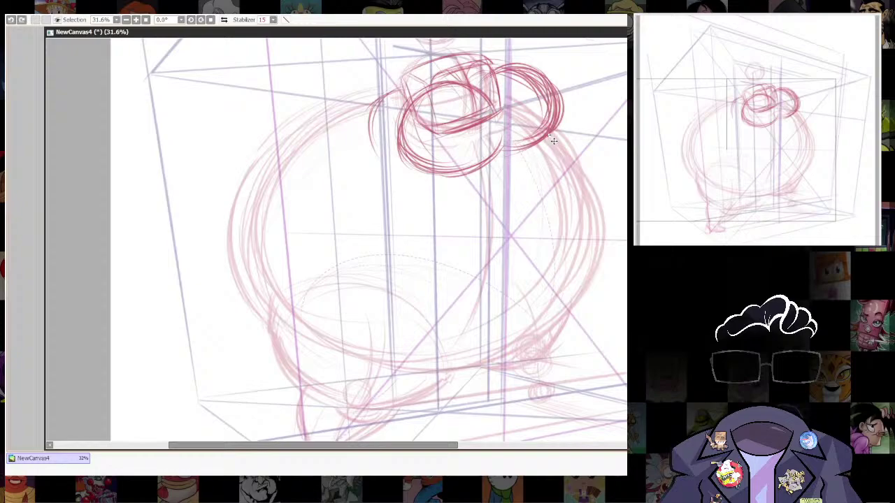
{"action": "mouse_move", "coordinate": [552, 161]}
{"action": "left_mouse_down"}
{"action": "mouse_move", "coordinate": [544, 133]}
{"action": "mouse_move", "coordinate": [539, 176]}
{"action": "mouse_move", "coordinate": [554, 130]}
{"action": "mouse_move", "coordinate": [539, 166]}
{"action": "left_mouse_up"}
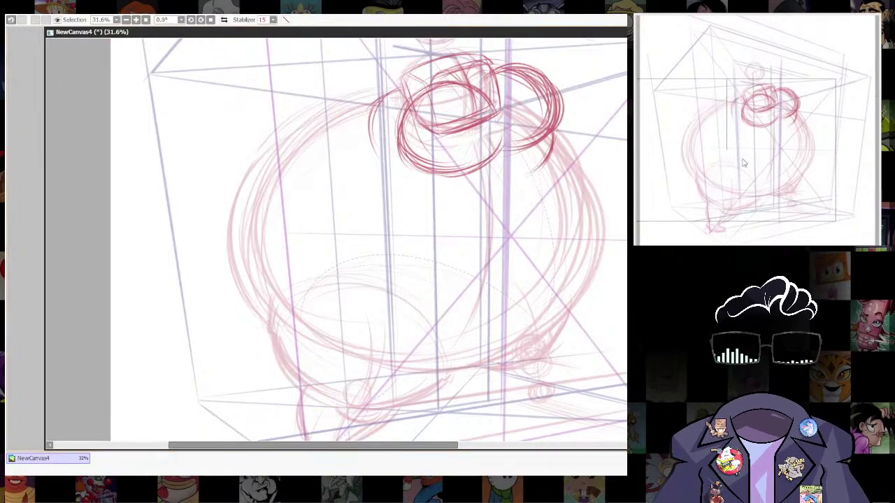
{"action": "left_click", "coordinate": [735, 194]}
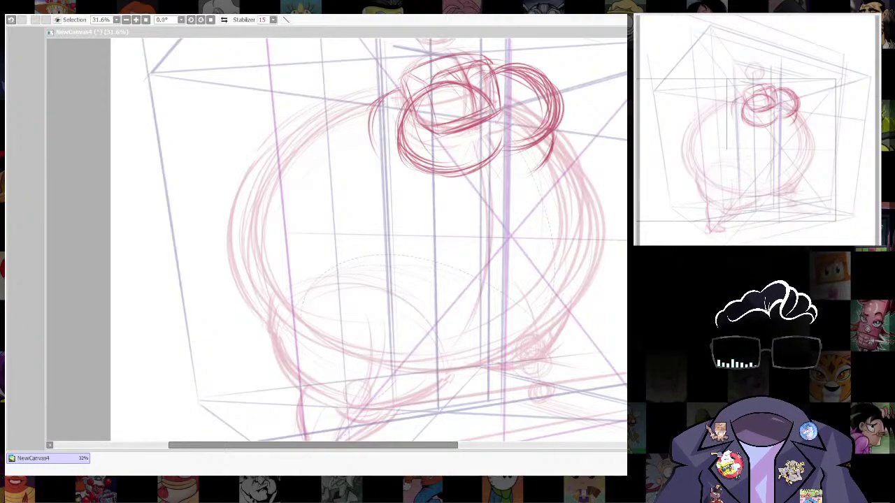
{"action": "left_click", "coordinate": [552, 132]}
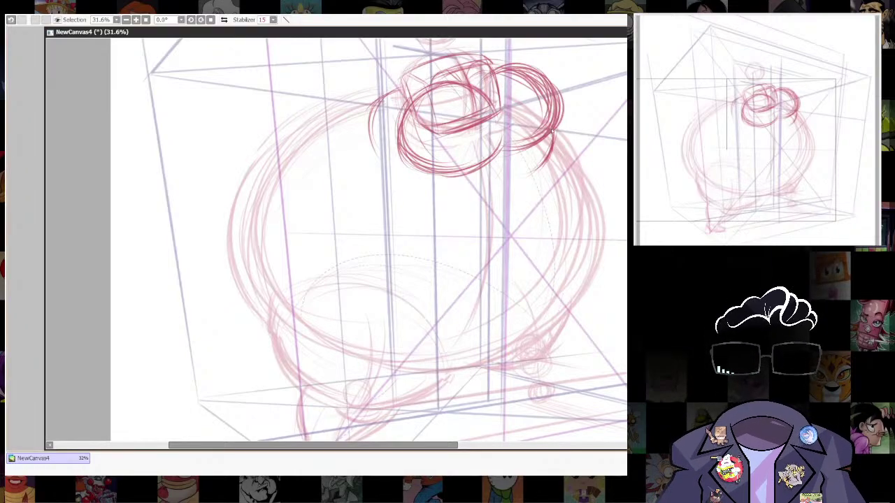
Draw the belly's far-side outline from below the far shoulder around and down to its underside.
{"action": "left_click_drag", "start_coordinate": [553, 145], "coordinate": [597, 230]}
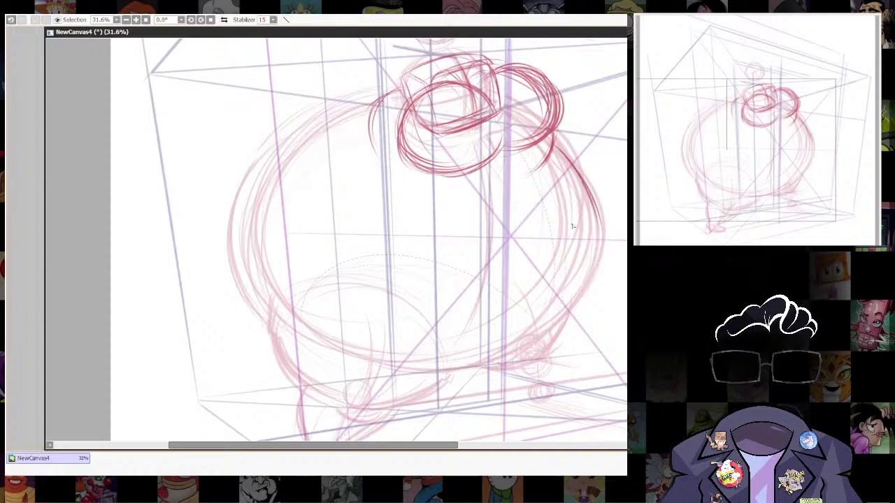
{"action": "left_click_drag", "start_coordinate": [581, 179], "coordinate": [591, 275]}
{"action": "mouse_move", "coordinate": [559, 156]}
{"action": "left_mouse_down"}
{"action": "mouse_move", "coordinate": [595, 221]}
{"action": "mouse_move", "coordinate": [595, 291]}
{"action": "left_mouse_up"}
{"action": "mouse_move", "coordinate": [599, 236]}
{"action": "left_mouse_down"}
{"action": "mouse_move", "coordinate": [598, 283]}
{"action": "mouse_move", "coordinate": [538, 343]}
{"action": "left_mouse_up"}
{"action": "mouse_move", "coordinate": [598, 207]}
{"action": "left_mouse_down"}
{"action": "mouse_move", "coordinate": [601, 231]}
{"action": "mouse_move", "coordinate": [506, 359]}
{"action": "left_mouse_up"}
{"action": "mouse_move", "coordinate": [584, 178]}
{"action": "left_mouse_down"}
{"action": "mouse_move", "coordinate": [595, 200]}
{"action": "mouse_move", "coordinate": [495, 360]}
{"action": "left_mouse_up"}
Build up the belly's outer outline on the opposite side with overlapping arcs from the torso box down to the thigh.
{"action": "left_click_drag", "start_coordinate": [367, 160], "coordinate": [417, 200]}
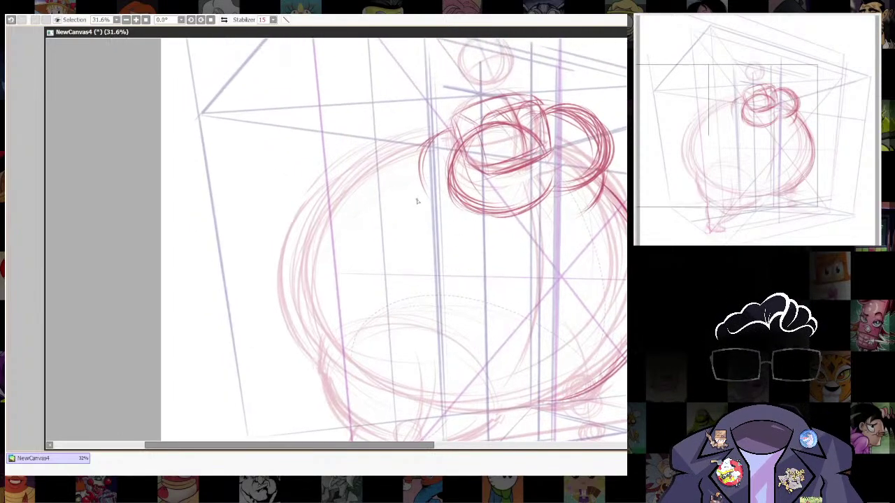
{"action": "mouse_move", "coordinate": [424, 152]}
{"action": "left_mouse_down"}
{"action": "mouse_move", "coordinate": [329, 187]}
{"action": "mouse_move", "coordinate": [295, 227]}
{"action": "left_mouse_up"}
{"action": "left_click_drag", "start_coordinate": [371, 166], "coordinate": [277, 276]}
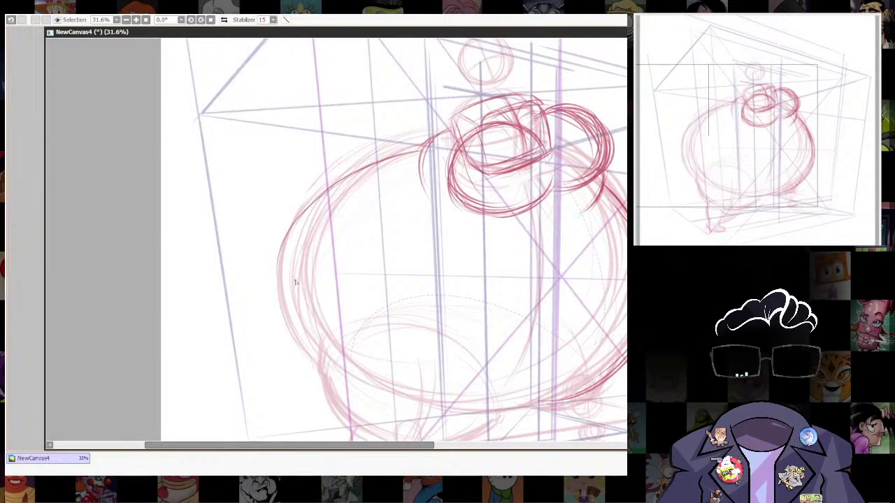
{"action": "left_click_drag", "start_coordinate": [334, 182], "coordinate": [272, 310]}
{"action": "mouse_move", "coordinate": [290, 222]}
{"action": "left_mouse_down"}
{"action": "mouse_move", "coordinate": [274, 261]}
{"action": "mouse_move", "coordinate": [270, 332]}
{"action": "left_mouse_up"}
{"action": "mouse_move", "coordinate": [278, 267]}
{"action": "left_mouse_down"}
{"action": "mouse_move", "coordinate": [300, 362]}
{"action": "mouse_move", "coordinate": [330, 387]}
{"action": "left_mouse_up"}
{"action": "left_click_drag", "start_coordinate": [353, 175], "coordinate": [268, 316]}
{"action": "mouse_move", "coordinate": [423, 151]}
{"action": "left_mouse_down"}
{"action": "mouse_move", "coordinate": [325, 184]}
{"action": "mouse_move", "coordinate": [297, 372]}
{"action": "mouse_move", "coordinate": [323, 388]}
{"action": "left_mouse_up"}
{"action": "left_click_drag", "start_coordinate": [272, 299], "coordinate": [299, 359]}
{"action": "left_click_drag", "start_coordinate": [363, 167], "coordinate": [292, 223]}
{"action": "left_click_drag", "start_coordinate": [400, 147], "coordinate": [309, 207]}
{"action": "mouse_move", "coordinate": [447, 148]}
{"action": "left_mouse_down"}
{"action": "mouse_move", "coordinate": [400, 153]}
{"action": "mouse_move", "coordinate": [291, 253]}
{"action": "left_mouse_up"}
{"action": "left_click_drag", "start_coordinate": [418, 150], "coordinate": [347, 171]}
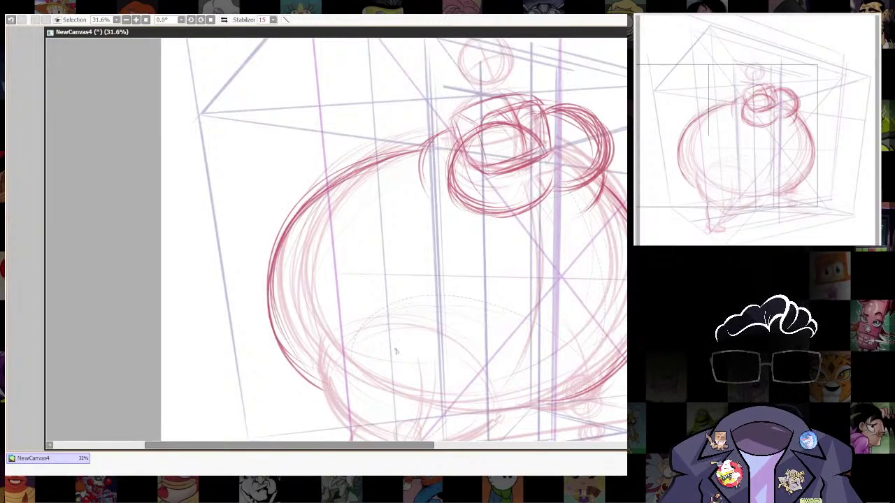
Sketch a second, inner belly contour that branches from the outer outline and curves down above the thigh toward the underside.
{"action": "left_click_drag", "start_coordinate": [396, 351], "coordinate": [320, 250]}
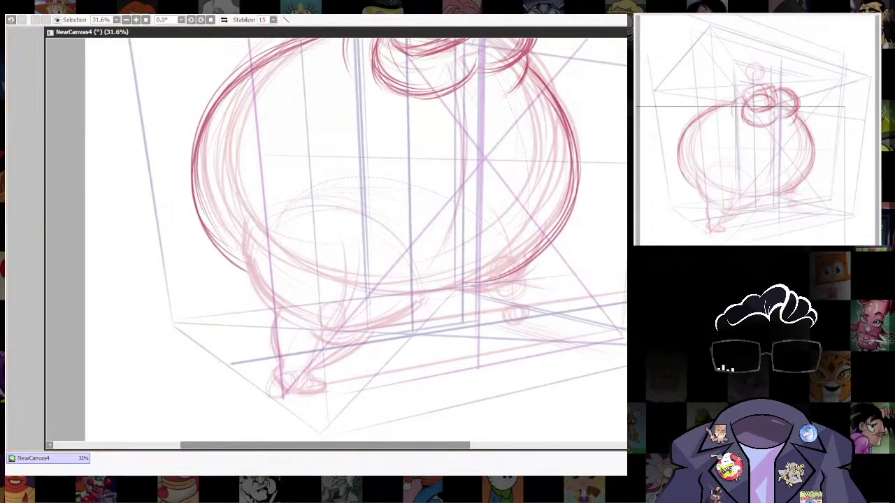
{"action": "key", "text": "alt+Tab"}
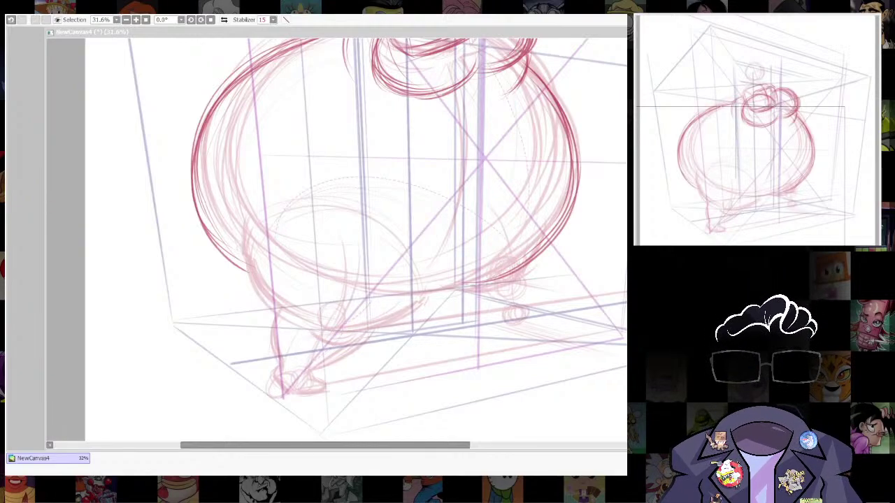
{"action": "left_click", "coordinate": [241, 246]}
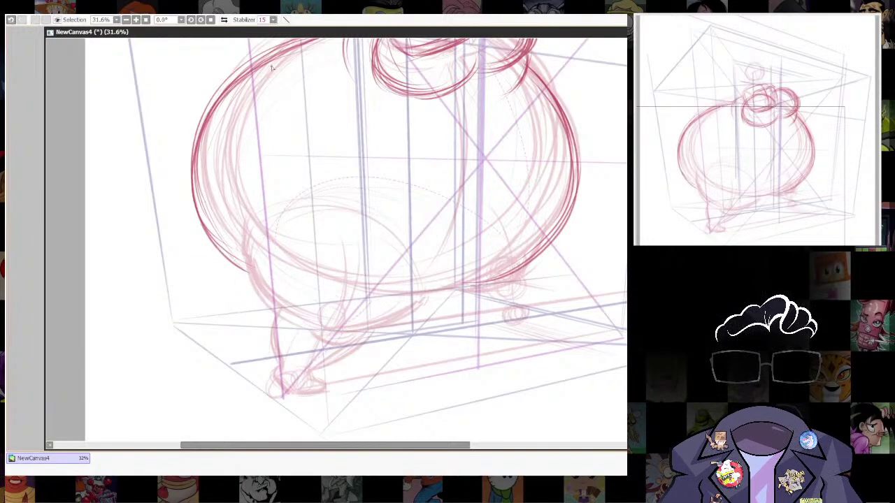
{"action": "mouse_move", "coordinate": [272, 68]}
{"action": "left_mouse_down"}
{"action": "mouse_move", "coordinate": [310, 175]}
{"action": "mouse_move", "coordinate": [349, 153]}
{"action": "mouse_move", "coordinate": [289, 285]}
{"action": "left_mouse_up"}
{"action": "mouse_move", "coordinate": [384, 146]}
{"action": "left_mouse_down"}
{"action": "mouse_move", "coordinate": [294, 185]}
{"action": "mouse_move", "coordinate": [277, 269]}
{"action": "mouse_move", "coordinate": [286, 294]}
{"action": "left_mouse_up"}
{"action": "mouse_move", "coordinate": [280, 199]}
{"action": "left_mouse_down"}
{"action": "mouse_move", "coordinate": [273, 285]}
{"action": "mouse_move", "coordinate": [296, 326]}
{"action": "left_mouse_up"}
{"action": "left_click_drag", "start_coordinate": [291, 187], "coordinate": [316, 337]}
{"action": "mouse_move", "coordinate": [274, 231]}
{"action": "left_mouse_down"}
{"action": "mouse_move", "coordinate": [338, 368]}
{"action": "mouse_move", "coordinate": [353, 377]}
{"action": "left_mouse_up"}
{"action": "left_click_drag", "start_coordinate": [281, 204], "coordinate": [397, 152]}
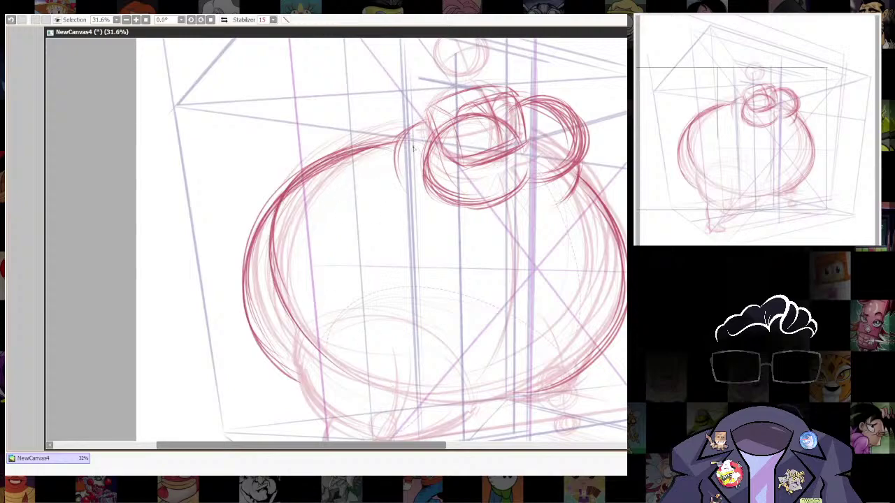
{"action": "mouse_move", "coordinate": [272, 245]}
{"action": "left_mouse_down"}
{"action": "mouse_move", "coordinate": [358, 378]}
{"action": "mouse_move", "coordinate": [447, 390]}
{"action": "left_mouse_up"}
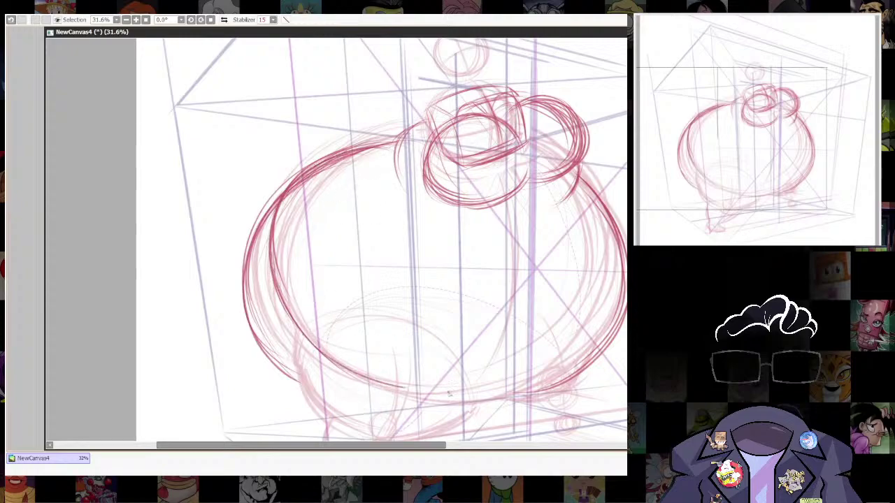
Complete the belly's underside, joining the inner contour to the far-side outline, and strengthen the far edge.
{"action": "left_click_drag", "start_coordinate": [585, 275], "coordinate": [487, 270]}
{"action": "left_click_drag", "start_coordinate": [481, 169], "coordinate": [535, 259]}
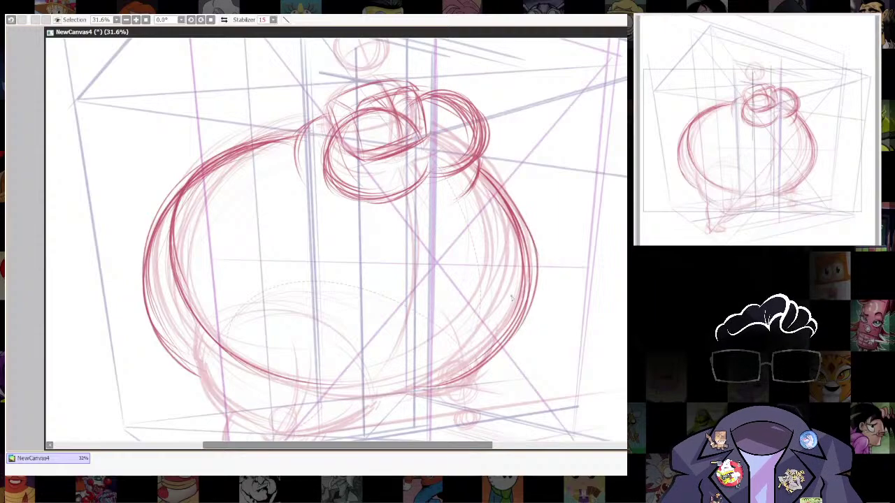
{"action": "left_click_drag", "start_coordinate": [529, 310], "coordinate": [448, 388]}
{"action": "left_click_drag", "start_coordinate": [476, 309], "coordinate": [476, 170]}
{"action": "left_click_drag", "start_coordinate": [400, 402], "coordinate": [497, 320]}
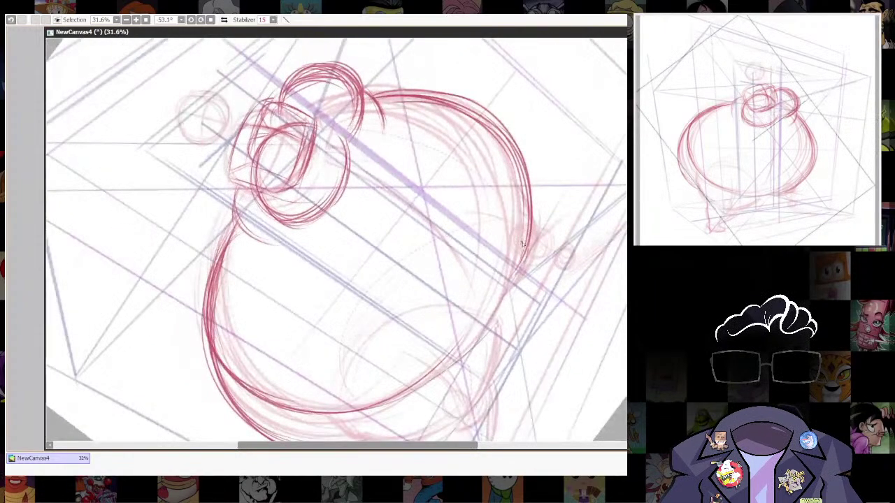
{"action": "left_click_drag", "start_coordinate": [426, 380], "coordinate": [525, 258]}
{"action": "mouse_move", "coordinate": [526, 221]}
{"action": "left_mouse_down"}
{"action": "mouse_move", "coordinate": [506, 303]}
{"action": "mouse_move", "coordinate": [391, 406]}
{"action": "mouse_move", "coordinate": [520, 275]}
{"action": "left_mouse_up"}
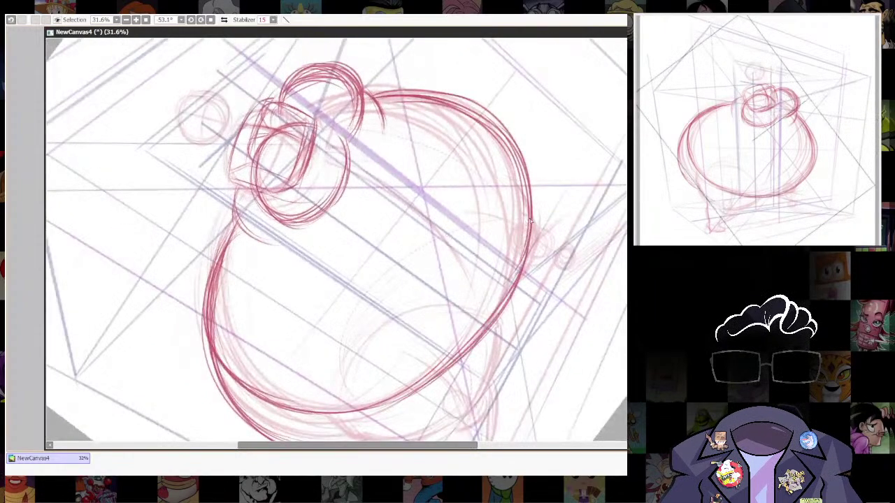
{"action": "mouse_move", "coordinate": [451, 369]}
{"action": "left_mouse_down"}
{"action": "mouse_move", "coordinate": [531, 203]}
{"action": "mouse_move", "coordinate": [537, 360]}
{"action": "left_mouse_up"}
{"action": "left_click_drag", "start_coordinate": [539, 302], "coordinate": [518, 348]}
{"action": "left_click_drag", "start_coordinate": [518, 347], "coordinate": [519, 301]}
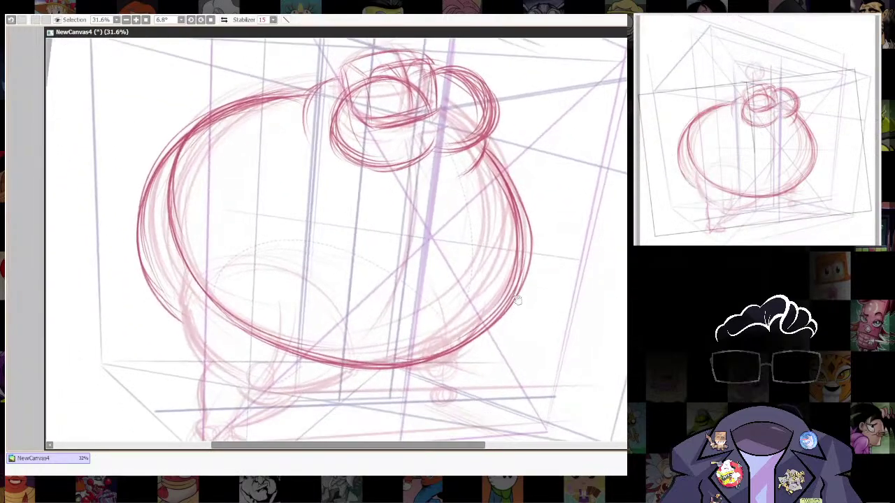
{"action": "mouse_move", "coordinate": [482, 143]}
{"action": "left_mouse_down"}
{"action": "mouse_move", "coordinate": [513, 303]}
{"action": "mouse_move", "coordinate": [500, 317]}
{"action": "mouse_move", "coordinate": [524, 270]}
{"action": "mouse_move", "coordinate": [511, 302]}
{"action": "left_mouse_up"}
{"action": "left_click_drag", "start_coordinate": [483, 155], "coordinate": [485, 290]}
Draw the thigh's outer contour curving down from beneath the belly toward the knee, redoing an unsatisfactory stroke.
{"action": "left_click_drag", "start_coordinate": [285, 172], "coordinate": [385, 282]}
{"action": "left_click_drag", "start_coordinate": [303, 229], "coordinate": [401, 199]}
{"action": "mouse_move", "coordinate": [311, 224]}
{"action": "left_mouse_down"}
{"action": "mouse_move", "coordinate": [347, 202]}
{"action": "mouse_move", "coordinate": [393, 199]}
{"action": "mouse_move", "coordinate": [369, 204]}
{"action": "mouse_move", "coordinate": [417, 213]}
{"action": "left_mouse_up"}
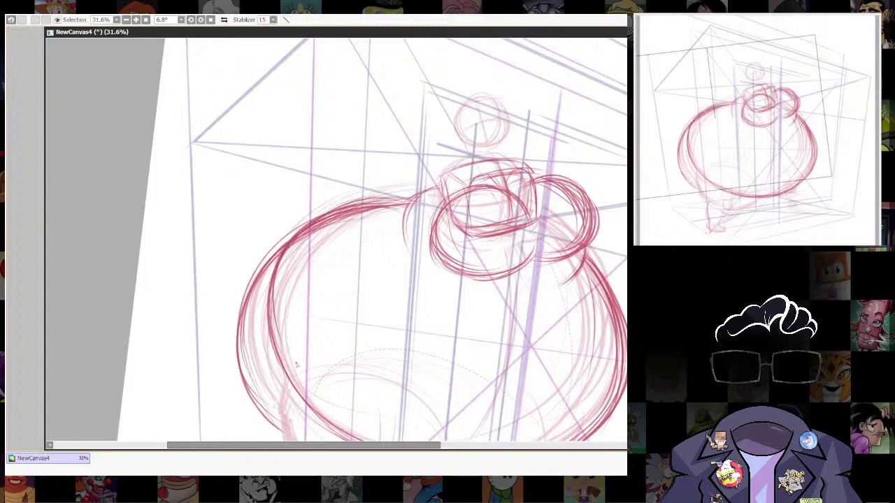
{"action": "scroll", "coordinate": [390, 340], "scroll_direction": "down", "scroll_amount": 5}
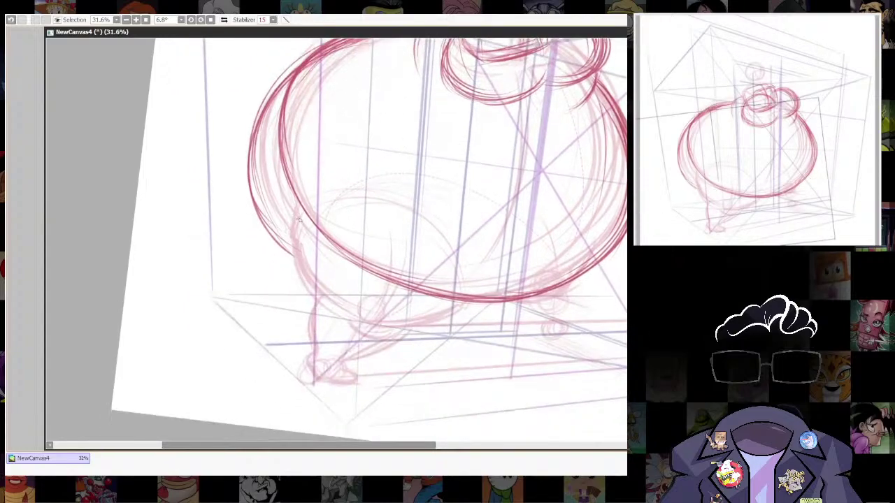
{"action": "left_click_drag", "start_coordinate": [299, 220], "coordinate": [295, 283]}
{"action": "mouse_move", "coordinate": [297, 219]}
{"action": "left_mouse_down"}
{"action": "mouse_move", "coordinate": [288, 266]}
{"action": "mouse_move", "coordinate": [318, 316]}
{"action": "left_mouse_up"}
{"action": "key", "text": "ctrl+z"}
{"action": "mouse_move", "coordinate": [300, 217]}
{"action": "left_mouse_down"}
{"action": "mouse_move", "coordinate": [308, 300]}
{"action": "mouse_move", "coordinate": [330, 316]}
{"action": "left_mouse_up"}
{"action": "left_click_drag", "start_coordinate": [294, 264], "coordinate": [325, 312]}
{"action": "mouse_move", "coordinate": [295, 226]}
{"action": "left_mouse_down"}
{"action": "mouse_move", "coordinate": [295, 273]}
{"action": "mouse_move", "coordinate": [314, 302]}
{"action": "left_mouse_up"}
Darken the near thigh's underside curving back up to the belly, and sketch the far thigh's contour beneath the belly.
{"action": "left_click_drag", "start_coordinate": [469, 321], "coordinate": [443, 340]}
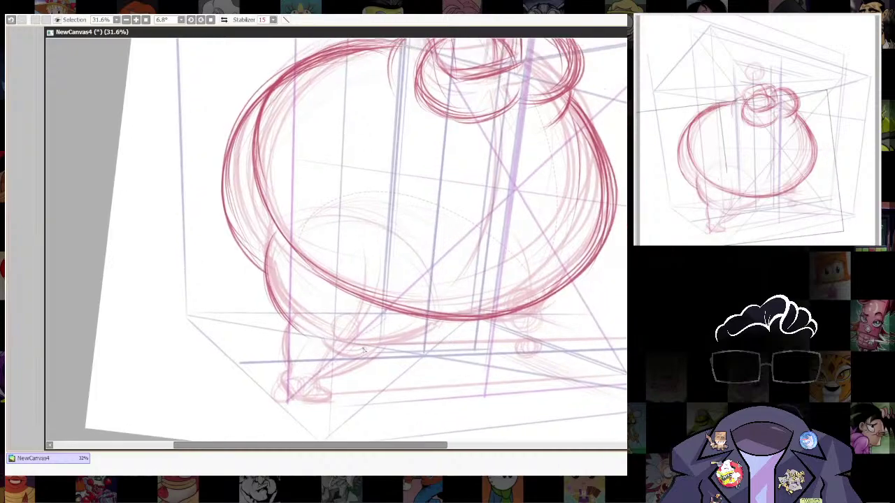
{"action": "left_click_drag", "start_coordinate": [440, 322], "coordinate": [383, 345]}
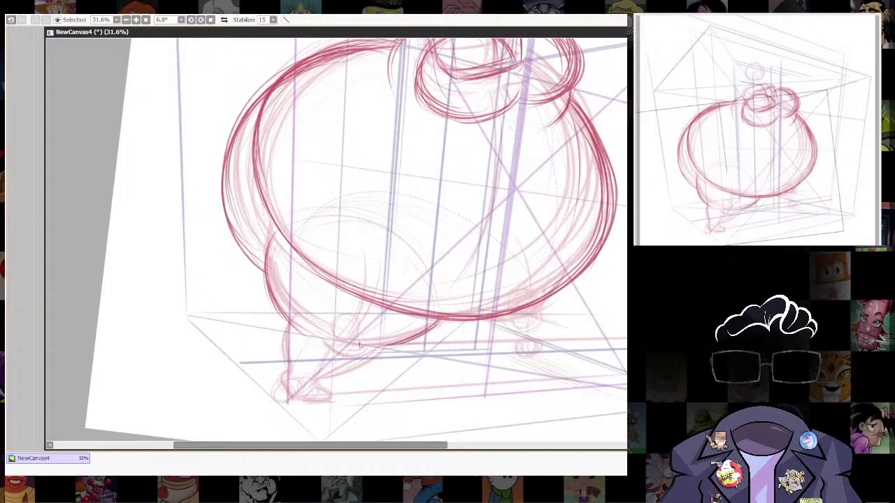
{"action": "left_click_drag", "start_coordinate": [440, 321], "coordinate": [393, 347]}
{"action": "mouse_move", "coordinate": [587, 302]}
{"action": "left_mouse_down"}
{"action": "mouse_move", "coordinate": [559, 294]}
{"action": "mouse_move", "coordinate": [460, 318]}
{"action": "left_mouse_up"}
{"action": "left_click_drag", "start_coordinate": [517, 297], "coordinate": [471, 321]}
Sketch the near leg's knee fold and the inner contour of its lower leg tapering down to the ankle.
{"action": "left_click_drag", "start_coordinate": [582, 184], "coordinate": [528, 166]}
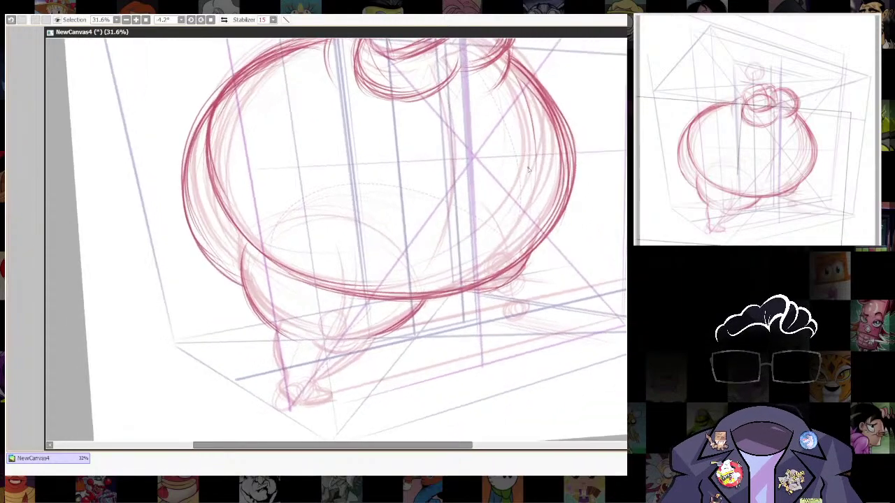
{"action": "left_click_drag", "start_coordinate": [450, 332], "coordinate": [457, 278]}
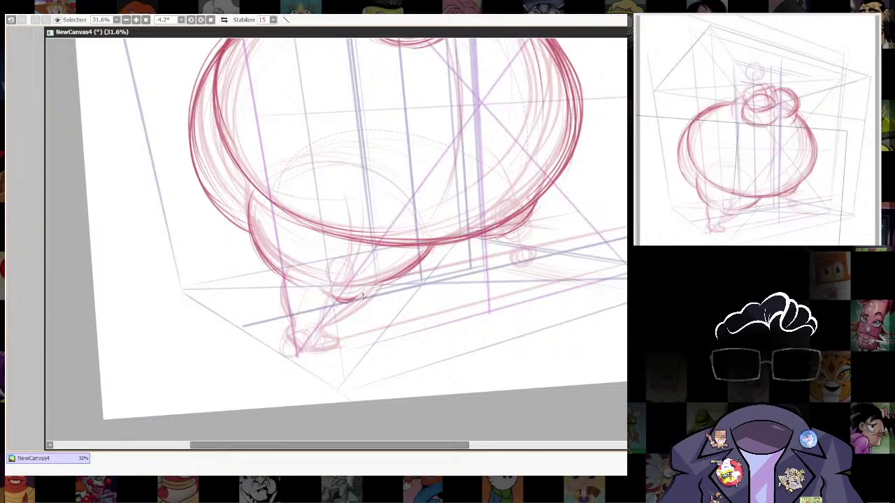
{"action": "mouse_move", "coordinate": [363, 286]}
{"action": "left_mouse_down"}
{"action": "mouse_move", "coordinate": [390, 221]}
{"action": "mouse_move", "coordinate": [386, 250]}
{"action": "left_mouse_up"}
{"action": "left_click_drag", "start_coordinate": [401, 210], "coordinate": [381, 265]}
{"action": "left_click_drag", "start_coordinate": [398, 225], "coordinate": [383, 264]}
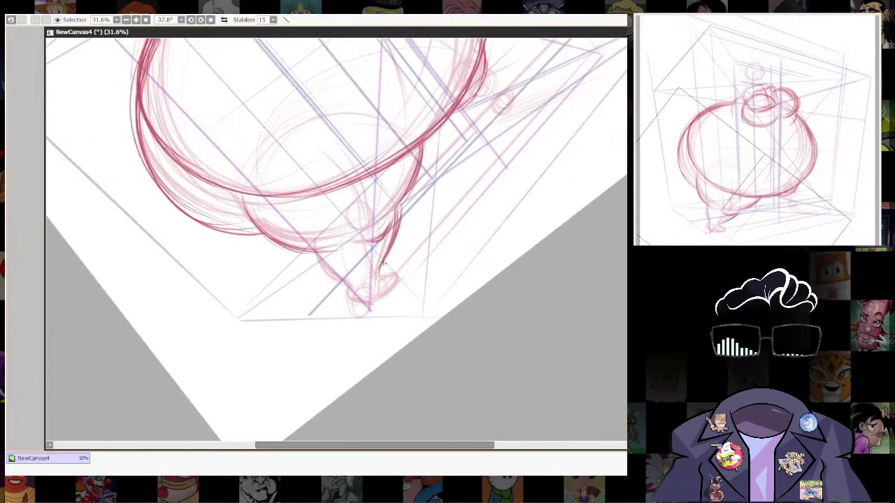
Draw the near lower leg's outer contour bulging down from the thigh, and outline the small foot with heel, sole and toe.
{"action": "mouse_move", "coordinate": [315, 252]}
{"action": "left_mouse_down"}
{"action": "mouse_move", "coordinate": [313, 278]}
{"action": "mouse_move", "coordinate": [346, 283]}
{"action": "left_mouse_up"}
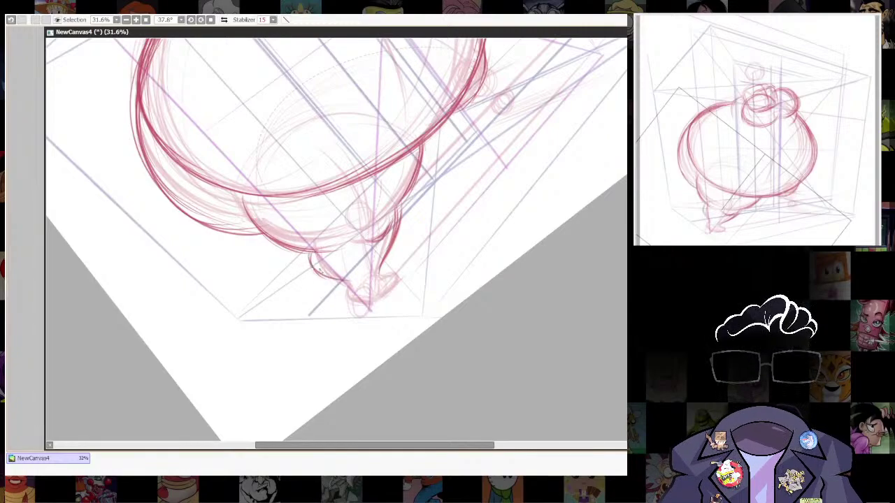
{"action": "mouse_move", "coordinate": [309, 256]}
{"action": "left_mouse_down"}
{"action": "mouse_move", "coordinate": [336, 281]}
{"action": "mouse_move", "coordinate": [337, 297]}
{"action": "left_mouse_up"}
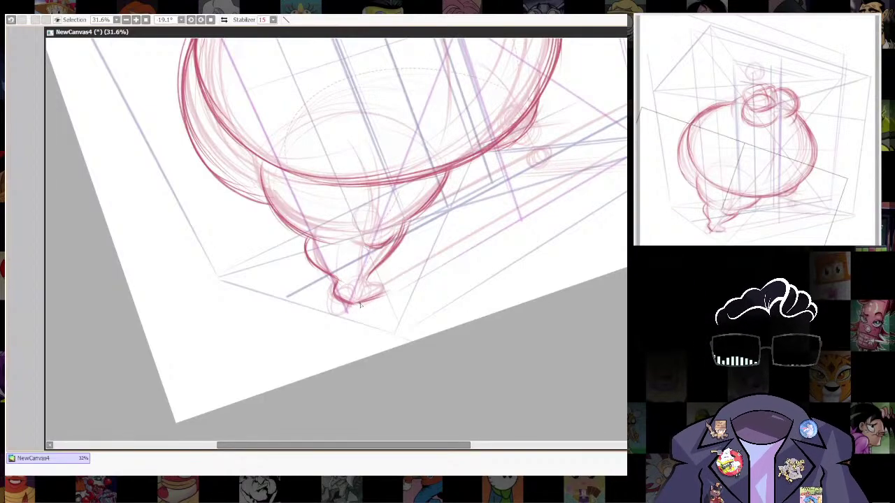
{"action": "mouse_move", "coordinate": [383, 290]}
{"action": "left_mouse_down"}
{"action": "mouse_move", "coordinate": [356, 307]}
{"action": "mouse_move", "coordinate": [371, 282]}
{"action": "left_mouse_up"}
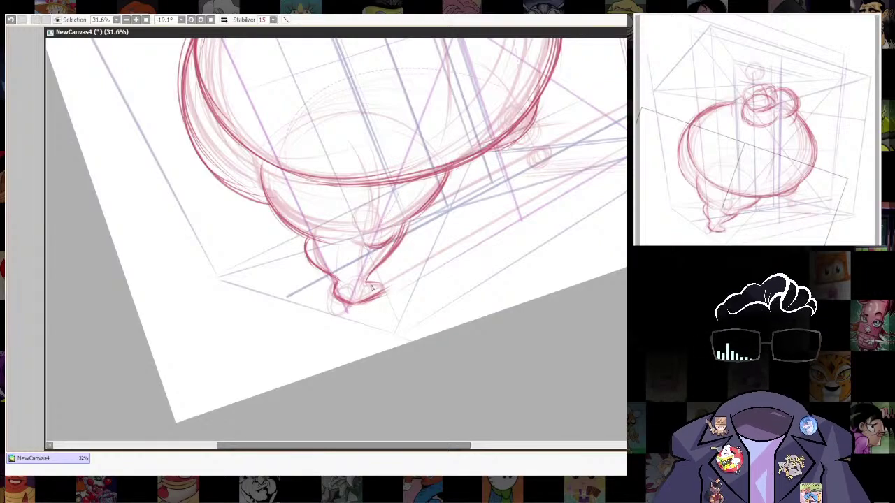
Sketch the far leg below the belly, outlining its thigh, lower leg and small pointed foot.
{"action": "left_click_drag", "start_coordinate": [365, 255], "coordinate": [510, 324]}
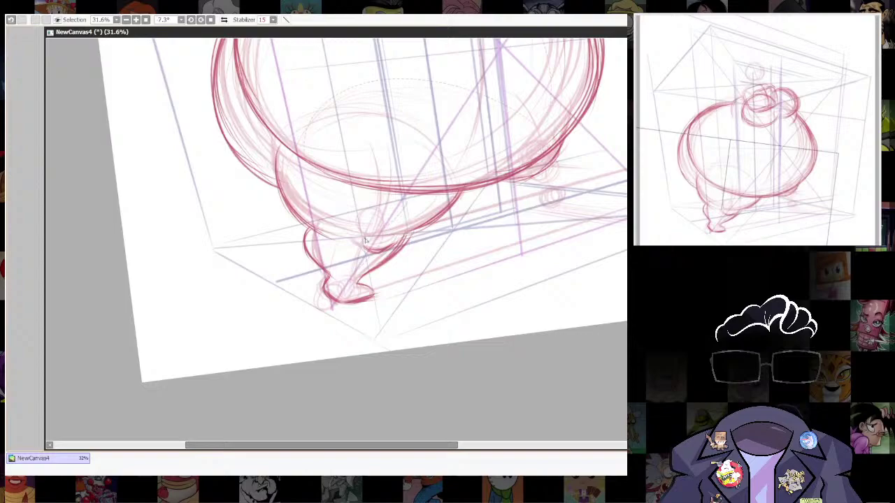
{"action": "left_click_drag", "start_coordinate": [607, 208], "coordinate": [578, 274]}
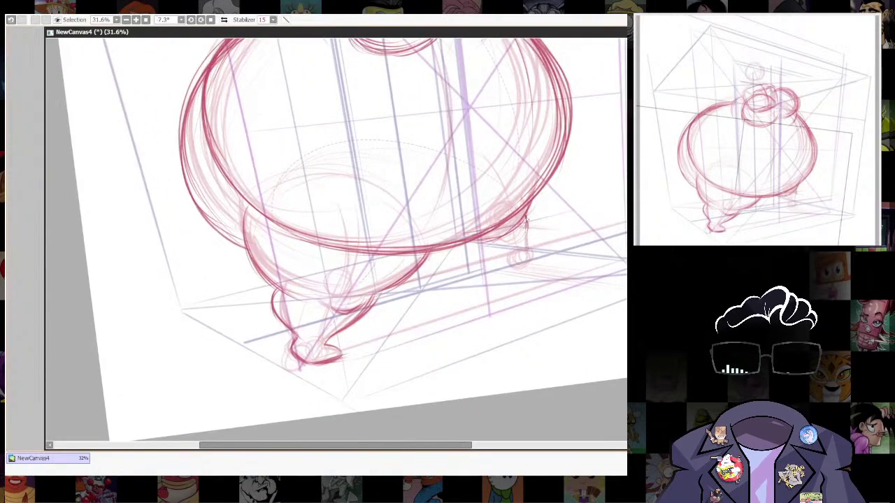
{"action": "mouse_move", "coordinate": [526, 229]}
{"action": "left_mouse_down"}
{"action": "mouse_move", "coordinate": [529, 252]}
{"action": "mouse_move", "coordinate": [498, 260]}
{"action": "mouse_move", "coordinate": [517, 256]}
{"action": "mouse_move", "coordinate": [453, 246]}
{"action": "left_mouse_up"}
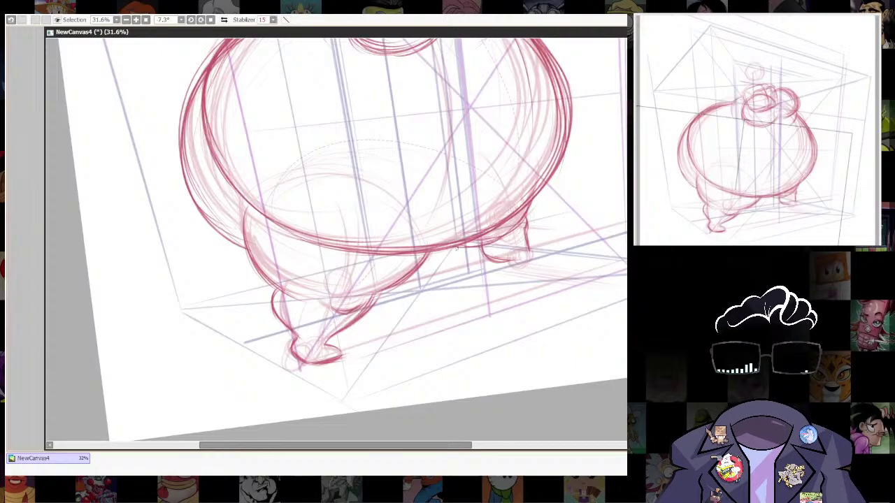
{"action": "left_click_drag", "start_coordinate": [536, 196], "coordinate": [499, 242]}
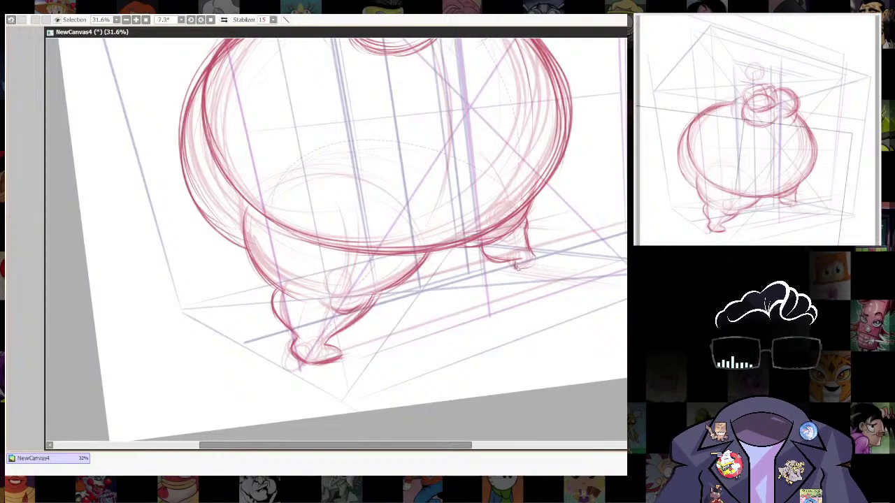
{"action": "mouse_move", "coordinate": [609, 205]}
{"action": "left_mouse_down"}
{"action": "mouse_move", "coordinate": [537, 116]}
{"action": "mouse_move", "coordinate": [524, 189]}
{"action": "left_mouse_up"}
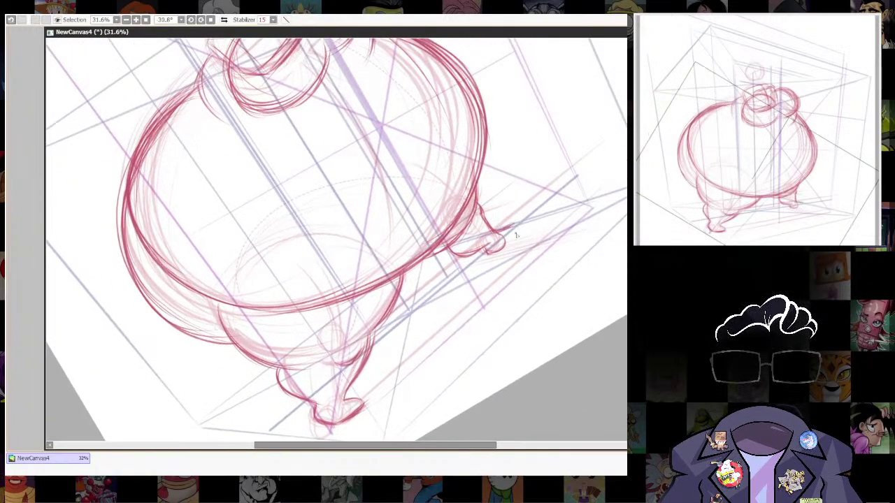
{"action": "left_click_drag", "start_coordinate": [517, 225], "coordinate": [483, 251]}
Select the near foot and enlarge it with a free transform, keeping it attached to the ankle.
{"action": "left_click_drag", "start_coordinate": [579, 193], "coordinate": [589, 315]}
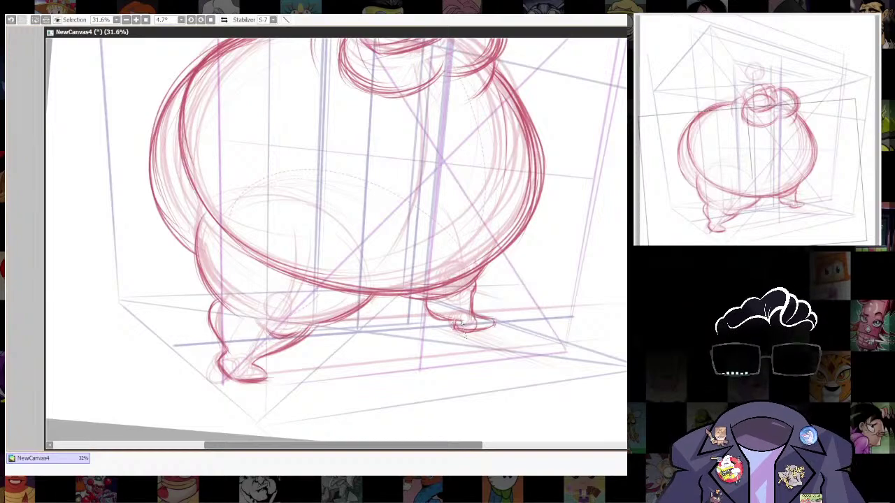
{"action": "left_click_drag", "start_coordinate": [461, 325], "coordinate": [551, 268]}
{"action": "mouse_move", "coordinate": [320, 293]}
{"action": "left_mouse_down"}
{"action": "mouse_move", "coordinate": [330, 353]}
{"action": "mouse_move", "coordinate": [380, 313]}
{"action": "mouse_move", "coordinate": [320, 290]}
{"action": "left_mouse_up"}
{"action": "key", "text": "ctrl+t"}
{"action": "left_click_drag", "start_coordinate": [306, 325], "coordinate": [300, 329]}
{"action": "left_click_drag", "start_coordinate": [350, 313], "coordinate": [349, 318]}
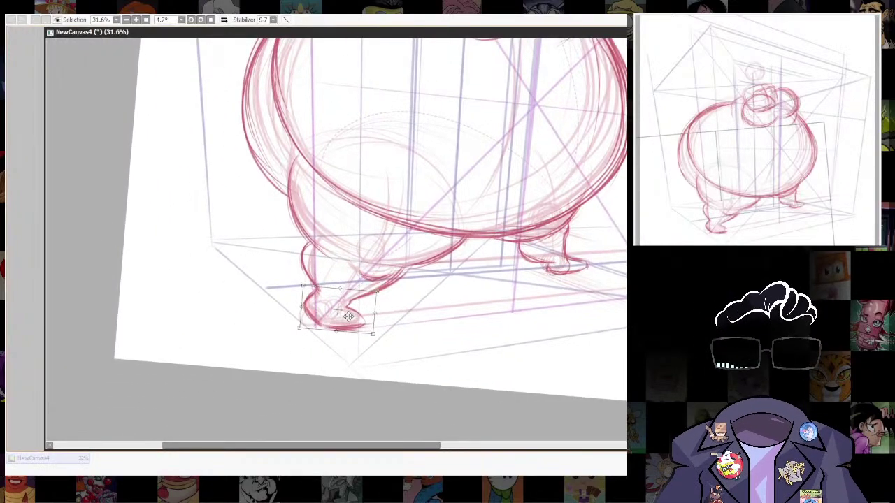
{"action": "key", "text": "Return"}
Sketch the near shoulder's rounded contour, curving down from beside the neck and under the chest.
{"action": "left_click_drag", "start_coordinate": [586, 267], "coordinate": [561, 282]}
{"action": "scroll", "coordinate": [569, 332], "scroll_direction": "up", "scroll_amount": 2}
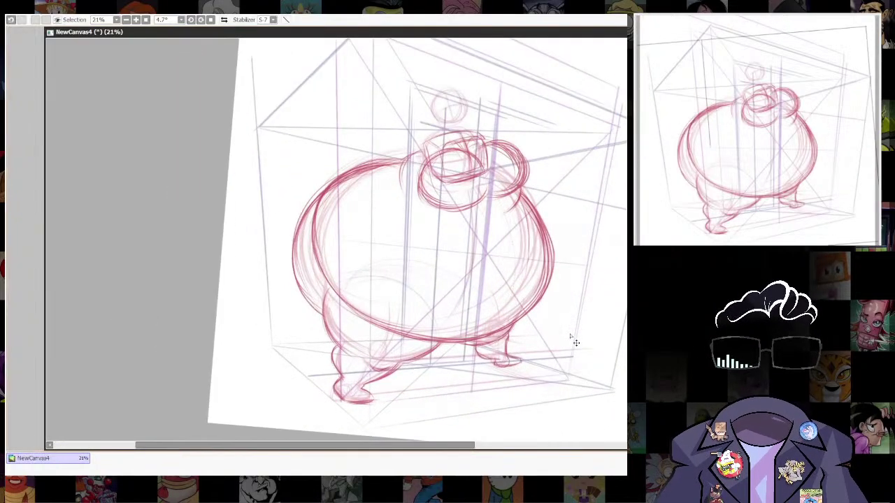
{"action": "key", "text": "n"}
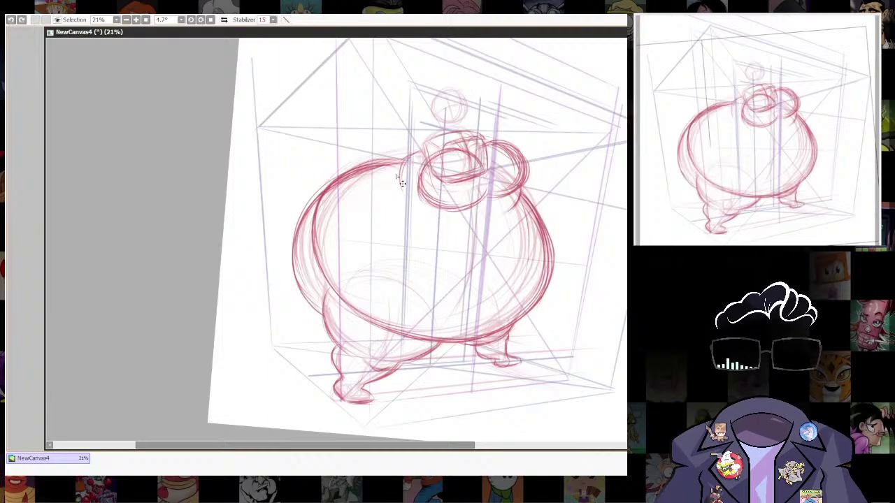
{"action": "left_click_drag", "start_coordinate": [402, 183], "coordinate": [434, 211]}
{"action": "left_click_drag", "start_coordinate": [420, 149], "coordinate": [402, 187]}
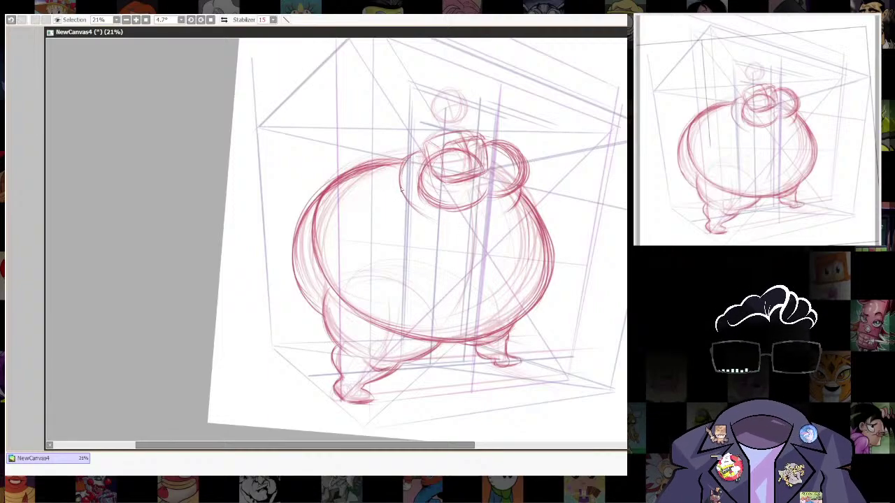
Draw a dashed curved guideline over the belly, running from beneath the chest down to the underside near the far leg.
{"action": "left_click_drag", "start_coordinate": [473, 239], "coordinate": [451, 202]}
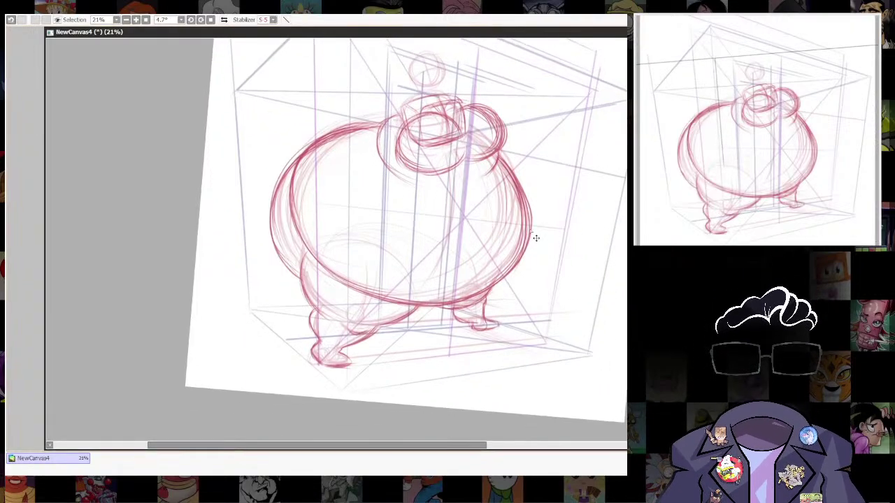
{"action": "left_click_drag", "start_coordinate": [531, 213], "coordinate": [516, 220]}
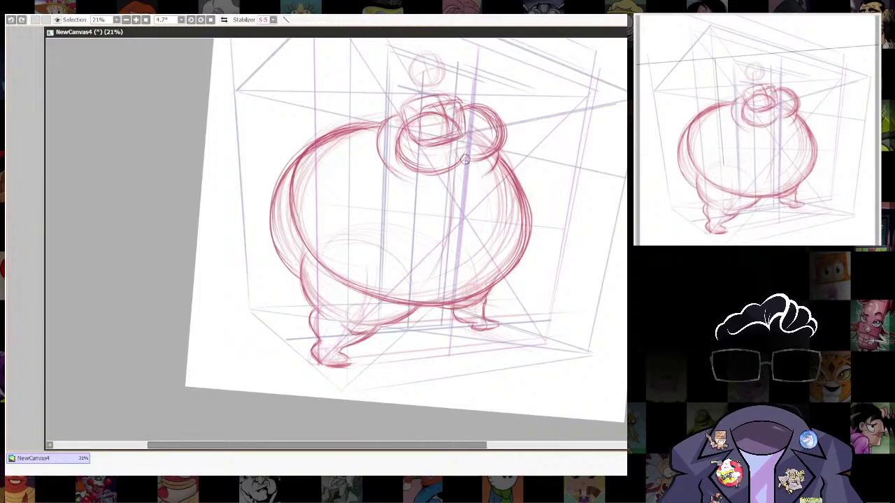
{"action": "mouse_move", "coordinate": [488, 201]}
{"action": "left_mouse_down"}
{"action": "mouse_move", "coordinate": [488, 259]}
{"action": "mouse_move", "coordinate": [434, 305]}
{"action": "left_mouse_up"}
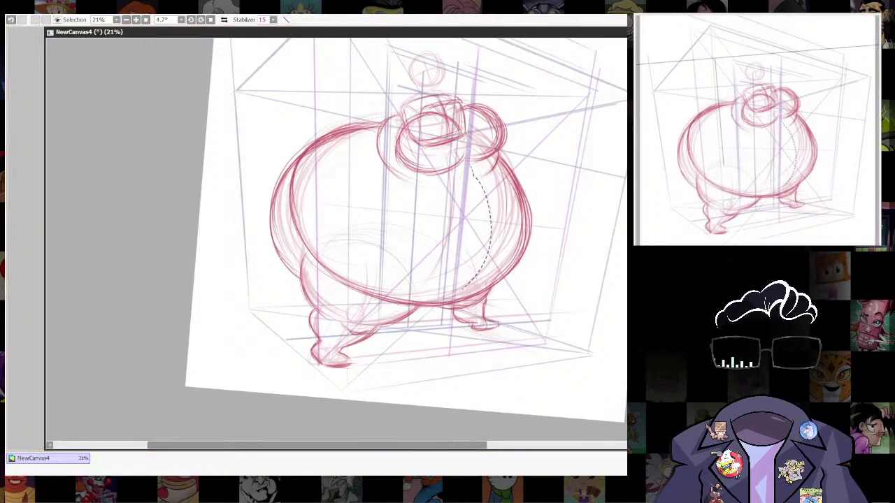
Draw a small dark blue quadrilateral in perspective on the near shoulder, beside the neck.
{"action": "left_click_drag", "start_coordinate": [576, 163], "coordinate": [547, 103]}
{"action": "left_click_drag", "start_coordinate": [561, 221], "coordinate": [592, 269]}
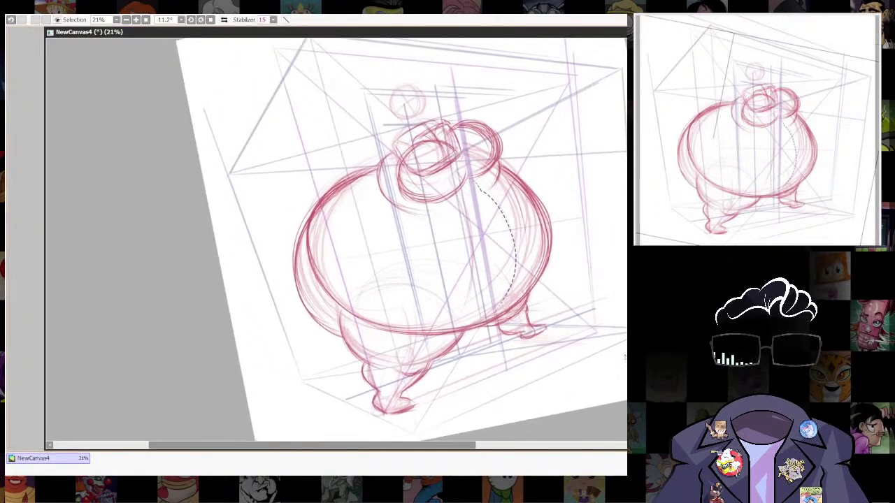
{"action": "mouse_move", "coordinate": [624, 357]}
{"action": "left_mouse_down"}
{"action": "mouse_move", "coordinate": [585, 259]}
{"action": "mouse_move", "coordinate": [589, 244]}
{"action": "left_mouse_up"}
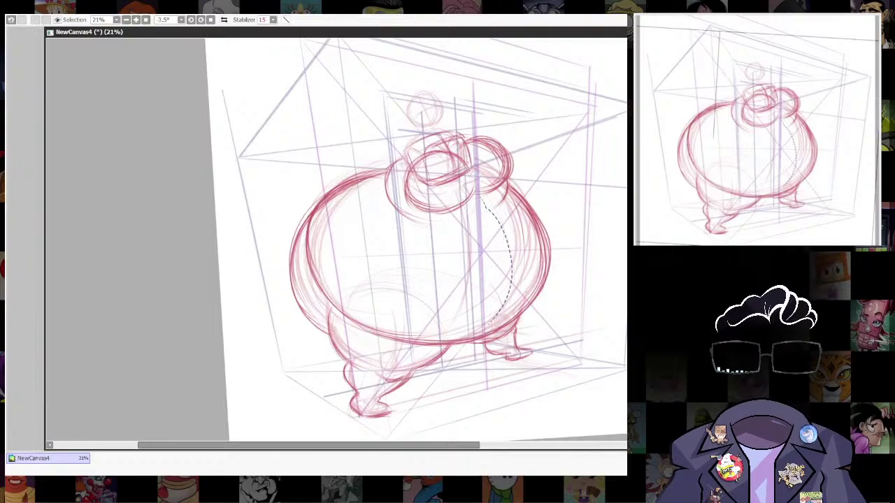
{"action": "left_click_drag", "start_coordinate": [558, 271], "coordinate": [615, 330]}
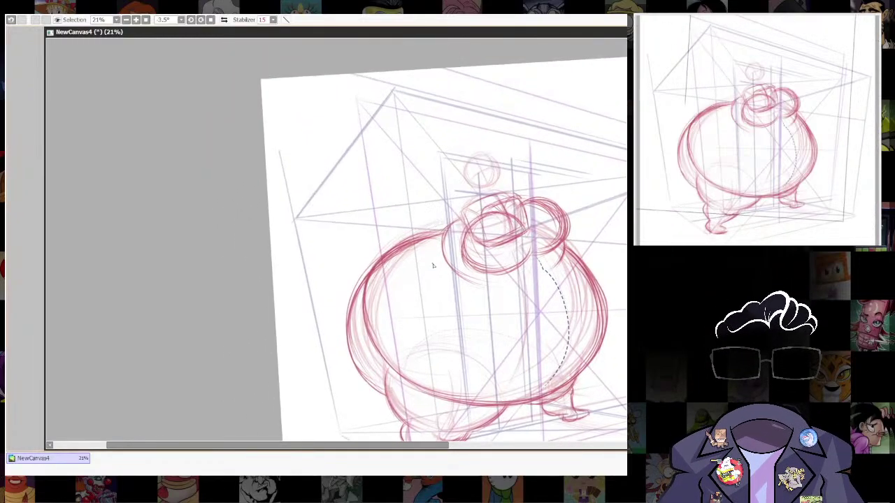
{"action": "key", "text": "n"}
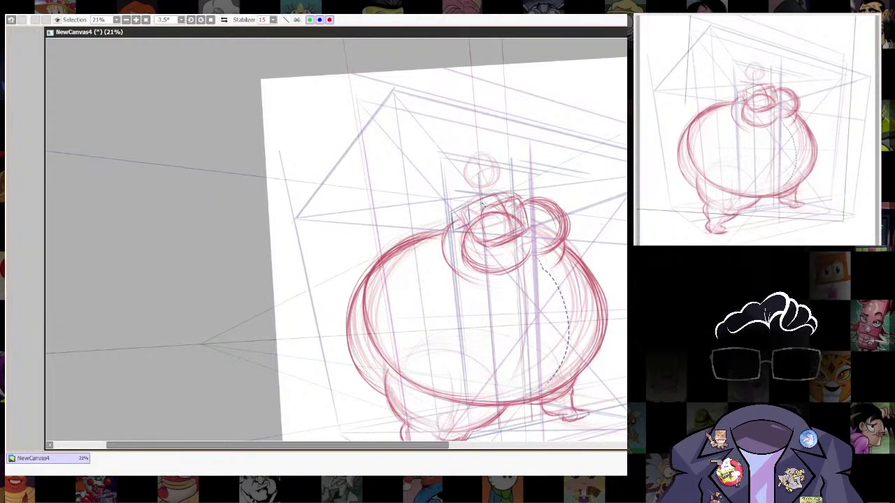
{"action": "scroll", "coordinate": [477, 219], "scroll_direction": "up", "scroll_amount": 4}
{"action": "left_click_drag", "start_coordinate": [477, 219], "coordinate": [479, 244]}
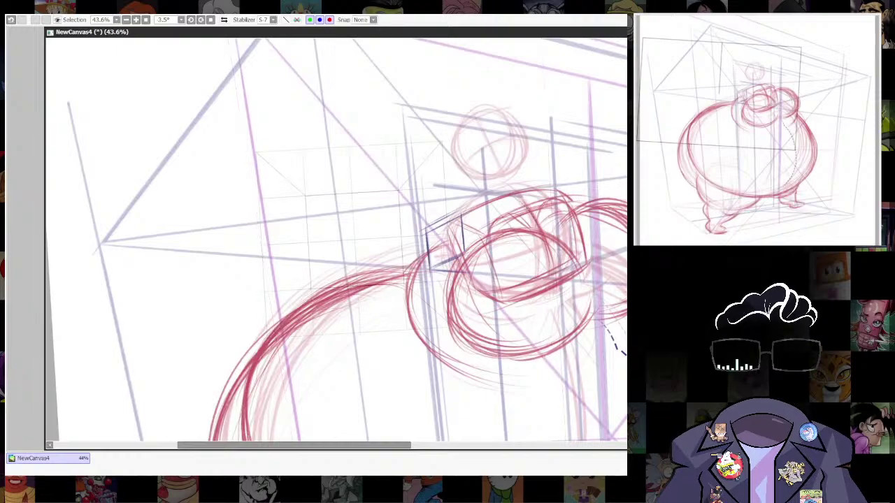
Fit the perspective ruler's corner points to the corners of the blue shoulder quadrilateral.
{"action": "key", "text": "ctrl"}
{"action": "left_click_drag", "start_coordinate": [442, 143], "coordinate": [465, 253]}
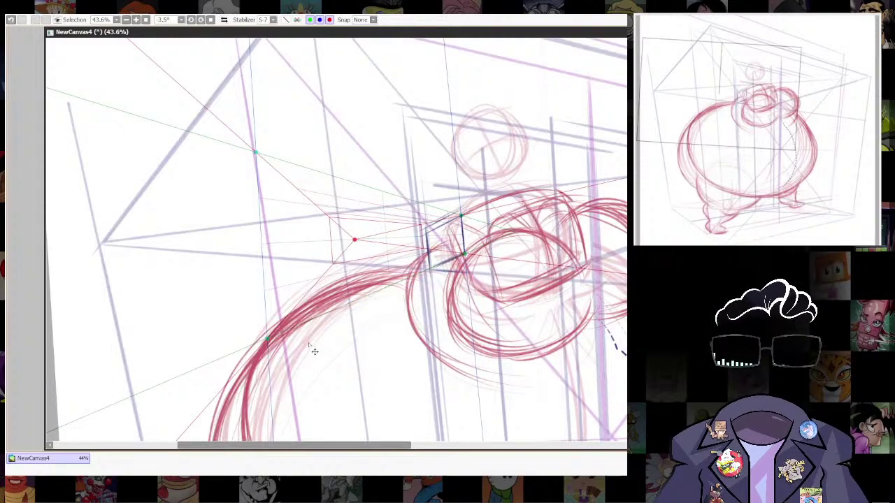
{"action": "left_click_drag", "start_coordinate": [267, 339], "coordinate": [429, 270]}
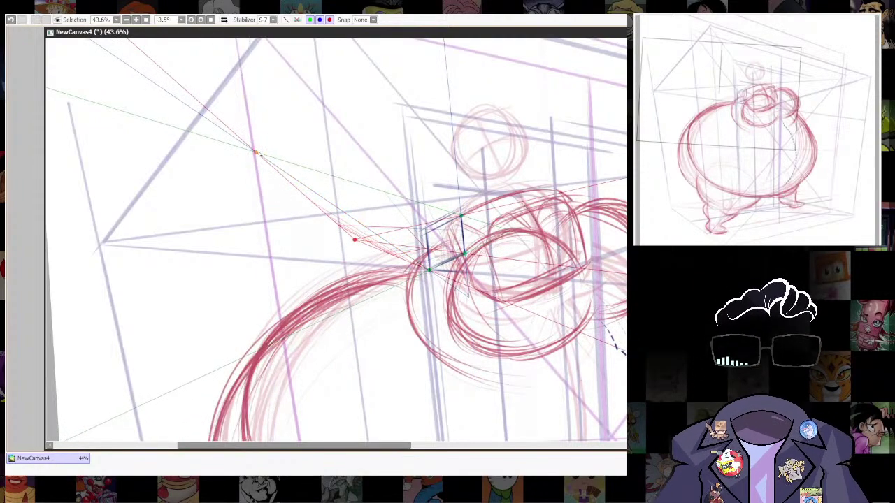
{"action": "left_click_drag", "start_coordinate": [255, 152], "coordinate": [460, 214]}
{"action": "key", "text": "Return"}
{"action": "scroll", "coordinate": [458, 253], "scroll_direction": "down", "scroll_amount": 3}
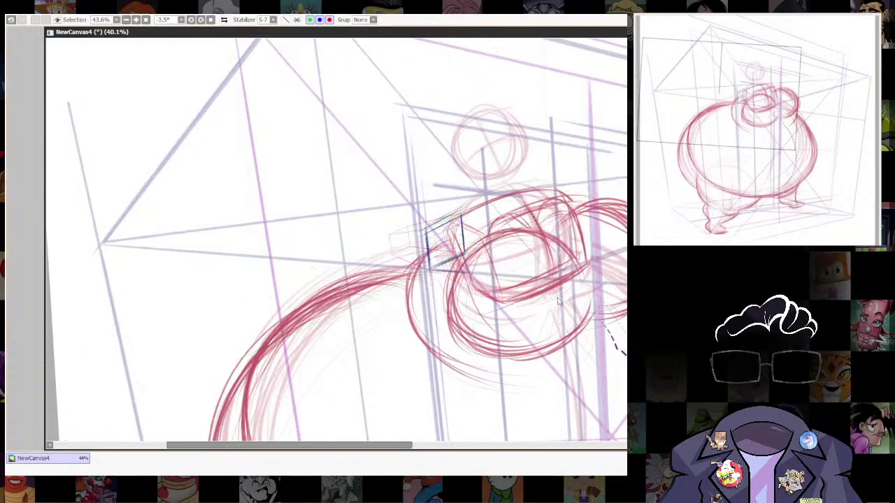
Adjust the perspective ruler's depth handles and grid plane so its guides extend outward from the near shoulder quadrilateral.
{"action": "key", "text": "ctrl"}
{"action": "left_click_drag", "start_coordinate": [399, 246], "coordinate": [487, 314]}
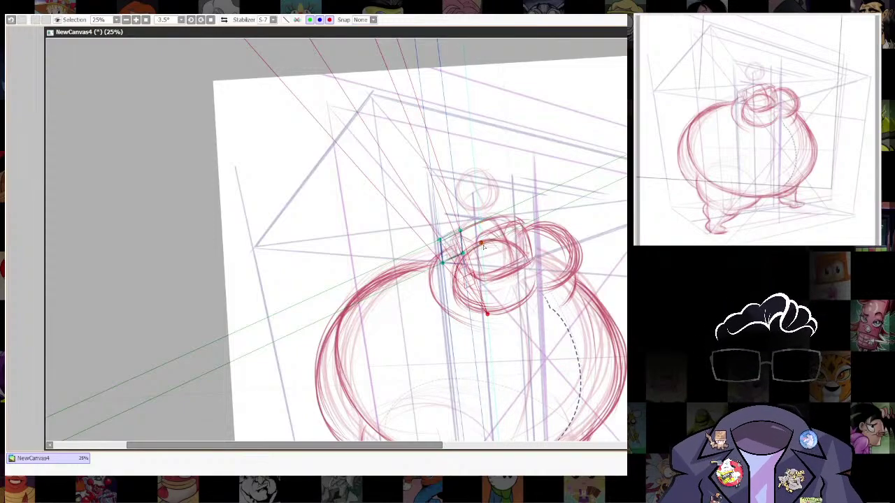
{"action": "left_click_drag", "start_coordinate": [487, 313], "coordinate": [482, 246]}
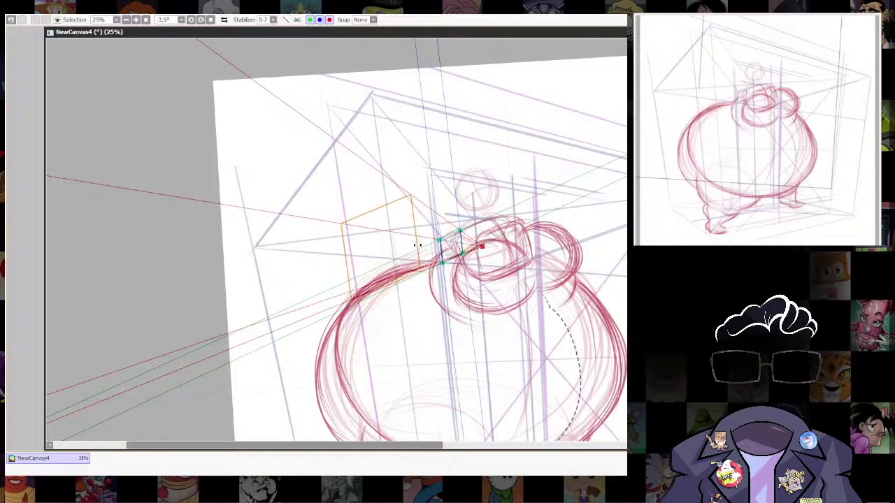
{"action": "key", "text": "ctrl+r"}
{"action": "key", "text": "ctrl"}
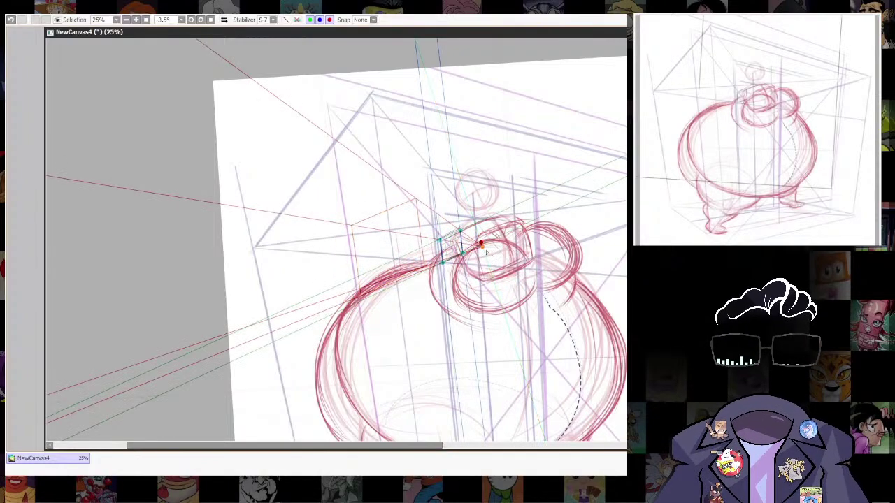
{"action": "left_click_drag", "start_coordinate": [482, 246], "coordinate": [539, 274]}
{"action": "key", "text": "ctrl"}
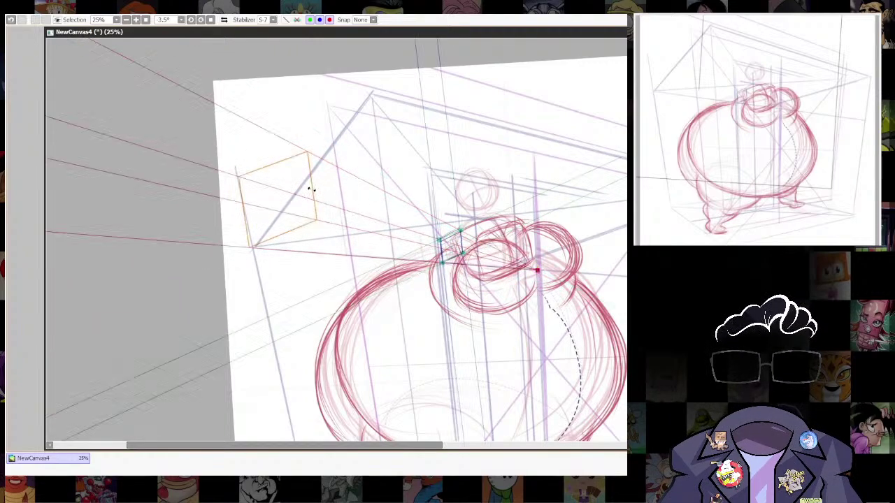
{"action": "left_click_drag", "start_coordinate": [313, 190], "coordinate": [416, 231]}
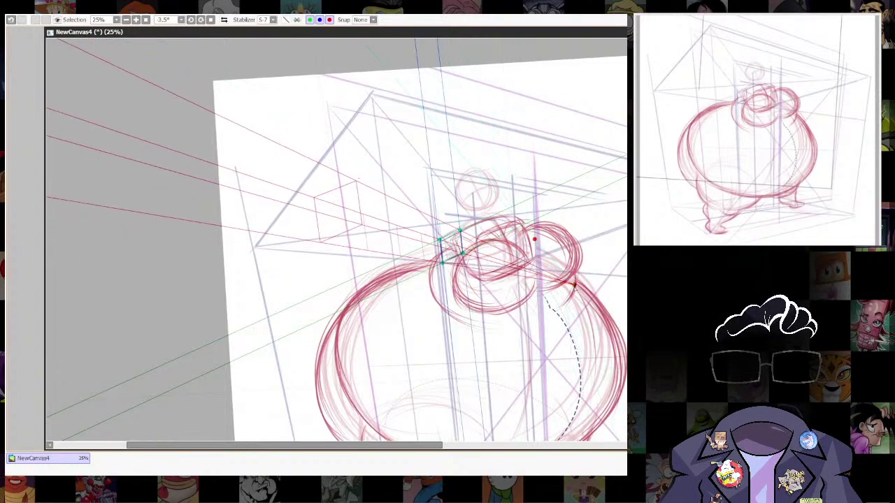
{"action": "left_click_drag", "start_coordinate": [577, 289], "coordinate": [575, 287]}
{"action": "left_click_drag", "start_coordinate": [358, 223], "coordinate": [402, 233]}
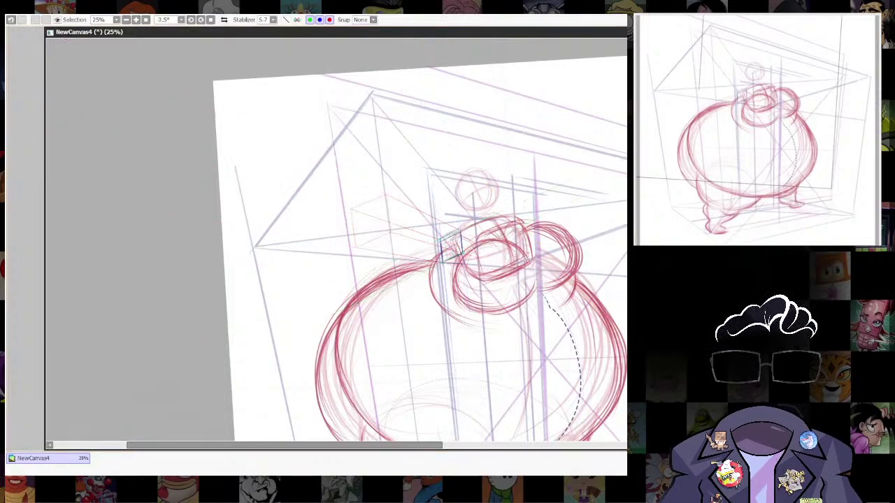
Draw a dark blue perspective guideline extending outward from the near shoulder quadrilateral, and reset the canvas rotation to 0°.
{"action": "scroll", "coordinate": [571, 346], "scroll_direction": "down", "scroll_amount": 5}
{"action": "scroll", "coordinate": [571, 346], "scroll_direction": "up", "scroll_amount": 5}
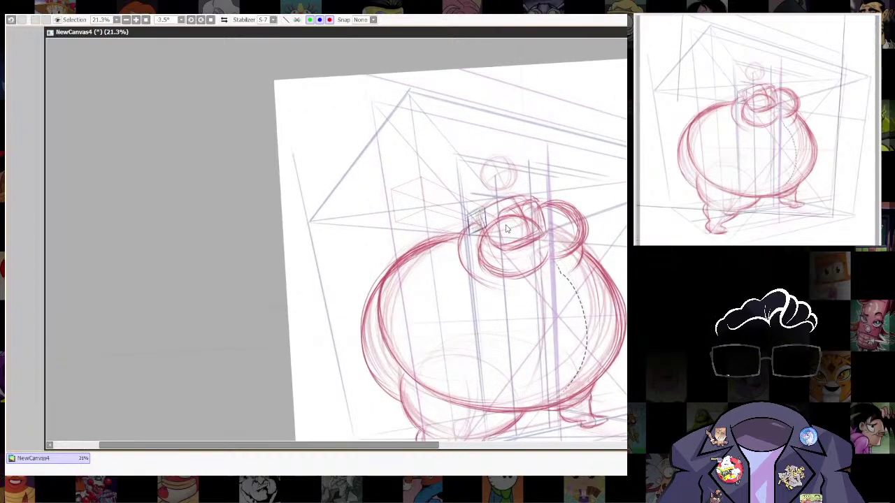
{"action": "mouse_move", "coordinate": [471, 235]}
{"action": "left_mouse_down"}
{"action": "mouse_move", "coordinate": [487, 227]}
{"action": "mouse_move", "coordinate": [413, 199]}
{"action": "left_mouse_up"}
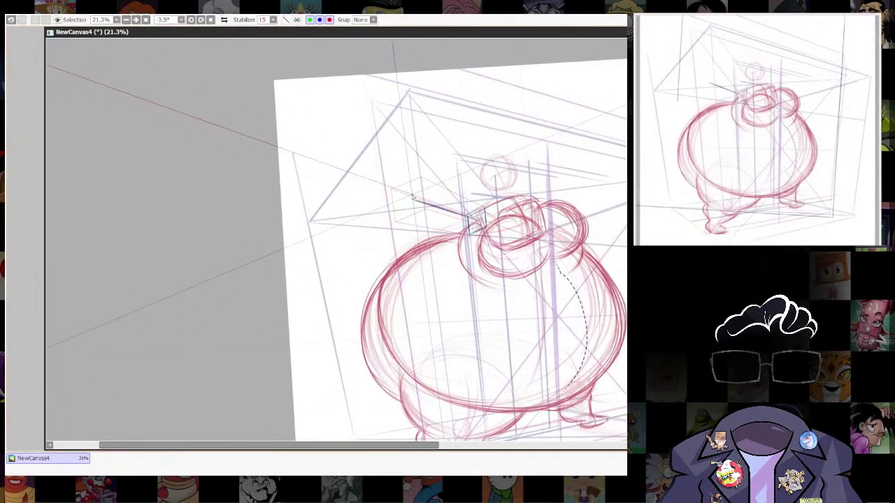
{"action": "key", "text": "ctrl"}
{"action": "key", "text": "ctrl+r"}
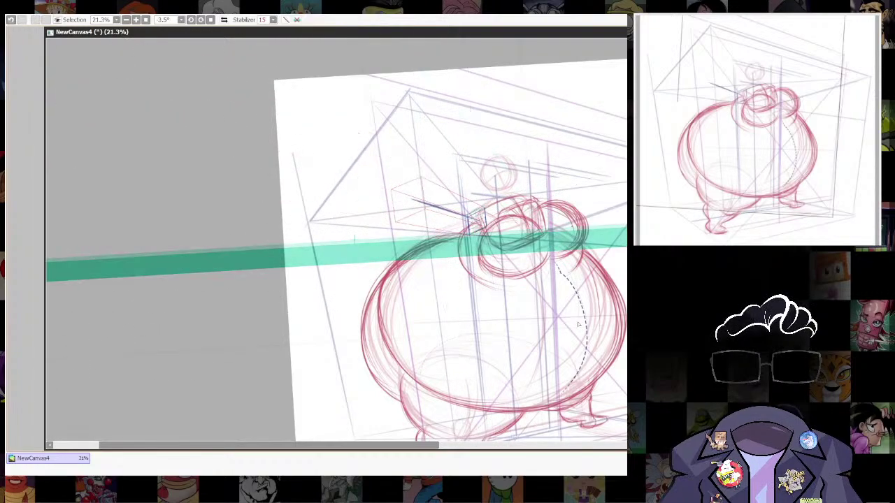
{"action": "key", "text": "ctrl+r"}
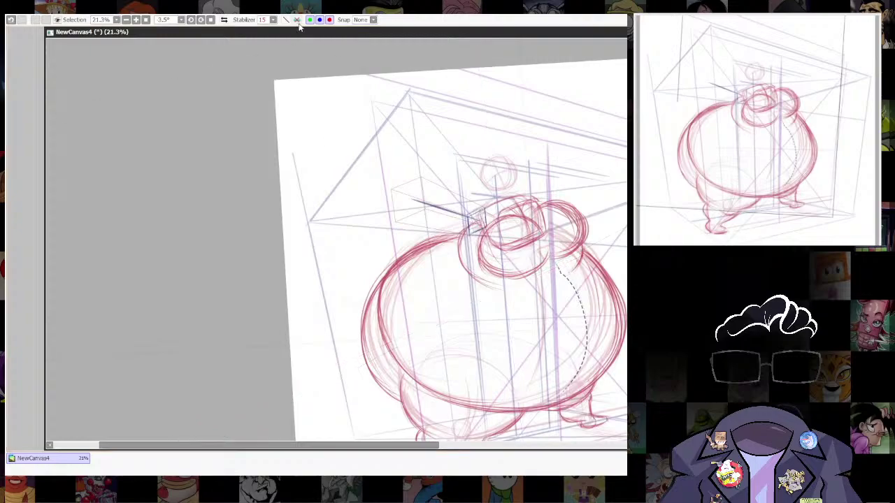
{"action": "left_click", "coordinate": [211, 19]}
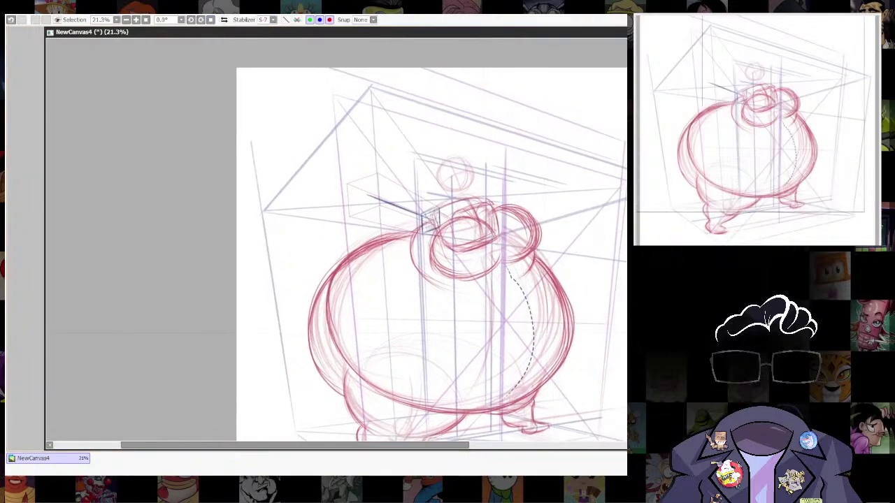
Sketch a dark blue circle on the near shoulder and a second one above and outward from it for the raised wrist.
{"action": "scroll", "coordinate": [416, 218], "scroll_direction": "up", "scroll_amount": 2}
{"action": "left_click_drag", "start_coordinate": [416, 218], "coordinate": [434, 262]}
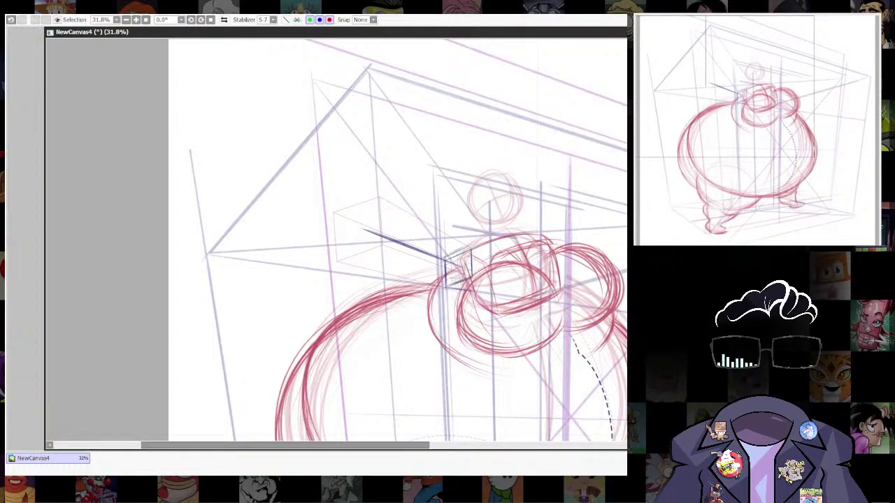
{"action": "left_click", "coordinate": [534, 274], "text": "ctrl+shift"}
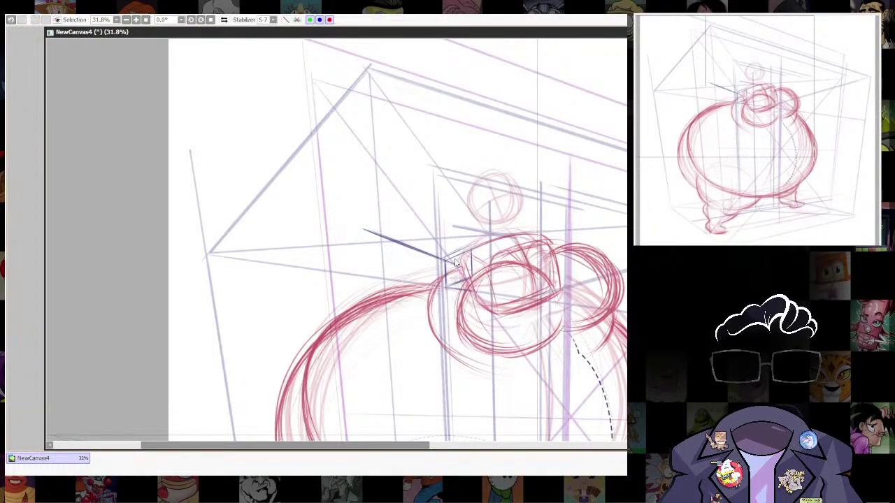
{"action": "key", "text": "n"}
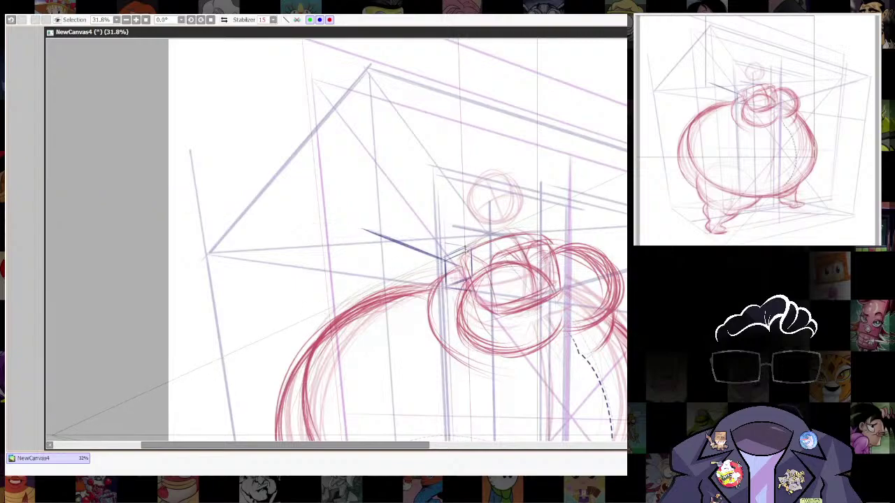
{"action": "key", "text": "ctrl+z"}
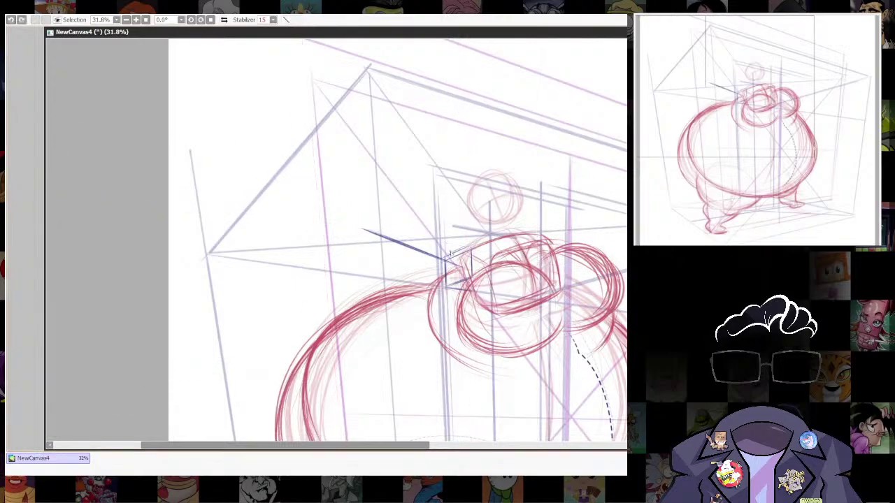
{"action": "mouse_move", "coordinate": [461, 267]}
{"action": "left_mouse_down"}
{"action": "mouse_move", "coordinate": [449, 260]}
{"action": "mouse_move", "coordinate": [465, 261]}
{"action": "left_mouse_up"}
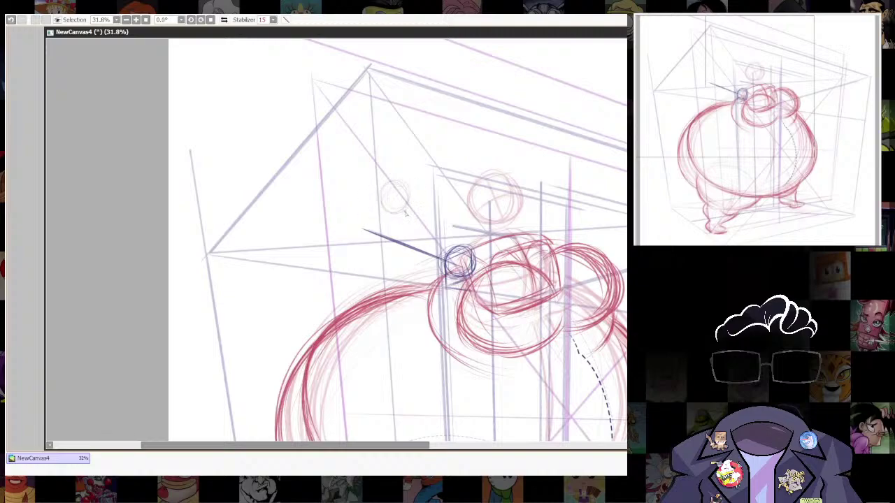
{"action": "mouse_move", "coordinate": [398, 185]}
{"action": "left_mouse_down"}
{"action": "mouse_move", "coordinate": [404, 195]}
{"action": "mouse_move", "coordinate": [381, 192]}
{"action": "mouse_move", "coordinate": [411, 200]}
{"action": "mouse_move", "coordinate": [376, 200]}
{"action": "mouse_move", "coordinate": [383, 184]}
{"action": "left_mouse_up"}
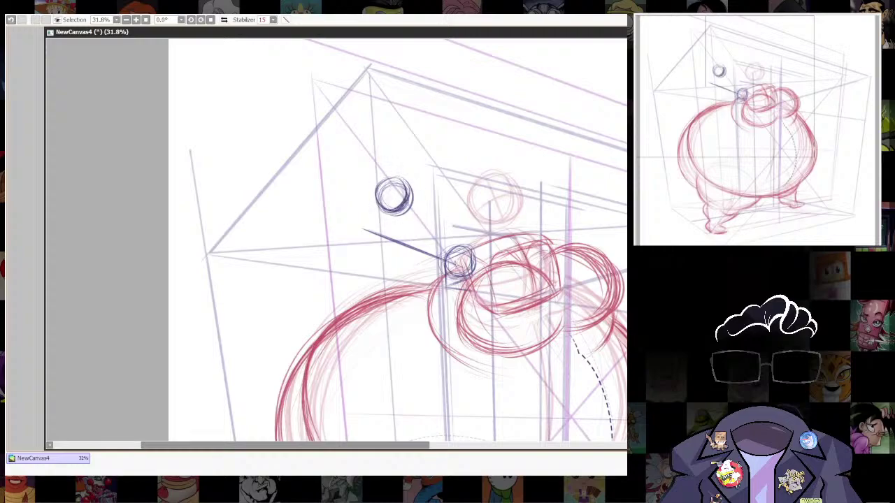
Connect the raised wrist circle to the shoulder circle with straight blue construction lines.
{"action": "left_click_drag", "start_coordinate": [443, 246], "coordinate": [441, 234]}
{"action": "left_click_drag", "start_coordinate": [404, 194], "coordinate": [459, 256]}
{"action": "left_click_drag", "start_coordinate": [411, 195], "coordinate": [460, 257]}
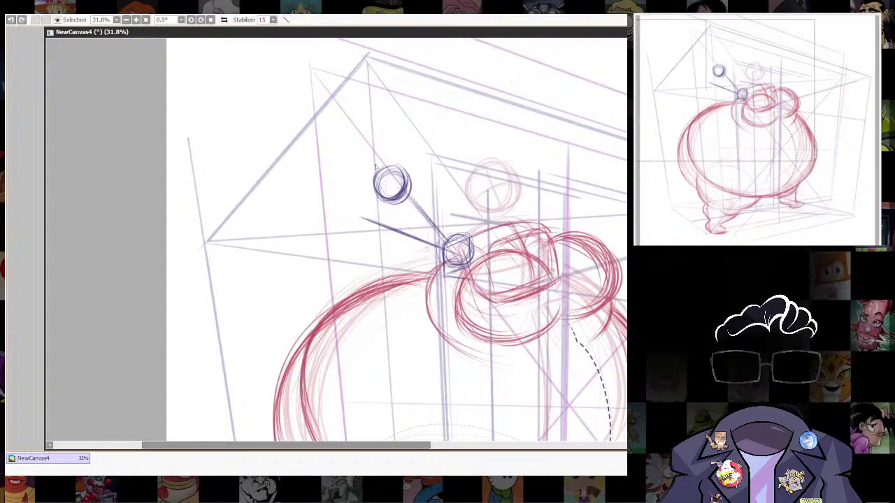
{"action": "left_click_drag", "start_coordinate": [374, 169], "coordinate": [377, 277]}
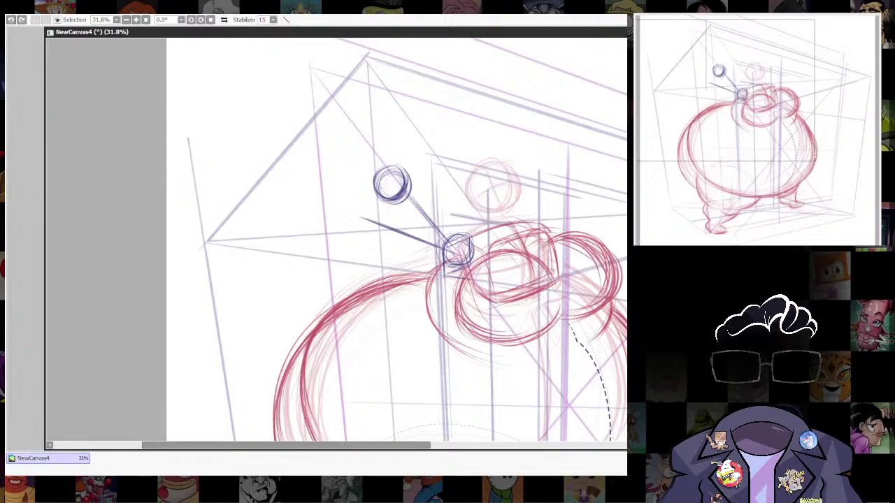
{"action": "key", "text": "ctrl+y"}
{"action": "key", "text": "ctrl+z"}
{"action": "key", "text": "ctrl+y"}
Fit the perspective ruler's corner points around the raised arm, from the wrist circle to the near shoulder.
{"action": "left_click_drag", "start_coordinate": [260, 146], "coordinate": [373, 170]}
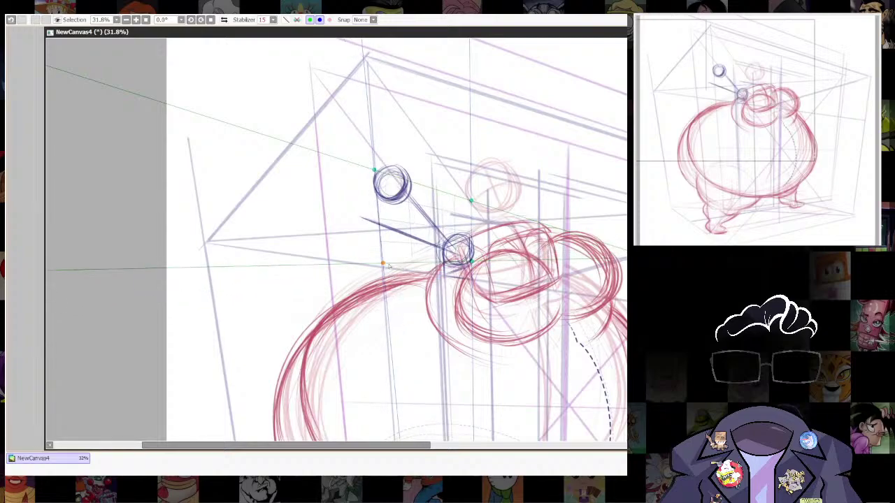
{"action": "left_click_drag", "start_coordinate": [388, 264], "coordinate": [383, 262]}
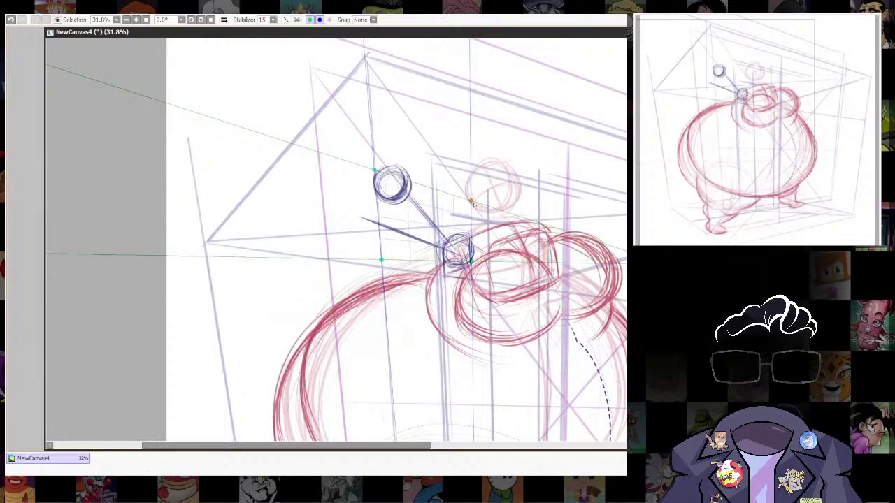
{"action": "left_click_drag", "start_coordinate": [472, 203], "coordinate": [471, 211]}
{"action": "left_click_drag", "start_coordinate": [383, 261], "coordinate": [378, 268]}
{"action": "left_click_drag", "start_coordinate": [376, 171], "coordinate": [376, 163]}
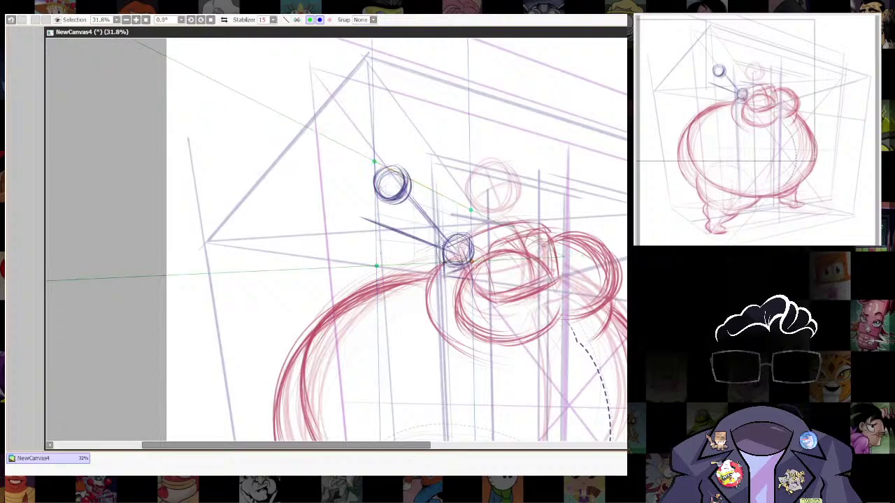
{"action": "left_click_drag", "start_coordinate": [376, 266], "coordinate": [384, 260]}
{"action": "mouse_move", "coordinate": [470, 210]}
{"action": "left_mouse_down"}
{"action": "mouse_move", "coordinate": [471, 201]}
{"action": "mouse_move", "coordinate": [474, 210]}
{"action": "left_mouse_up"}
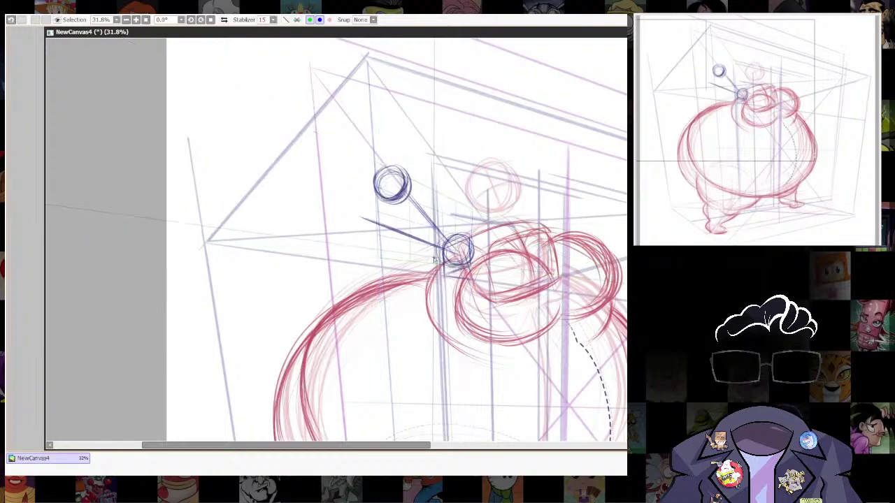
Draw a short vertical guide stroke on the outer side of the shoulder circle and sketch a smaller elbow circle around it.
{"action": "left_click_drag", "start_coordinate": [429, 246], "coordinate": [429, 262]}
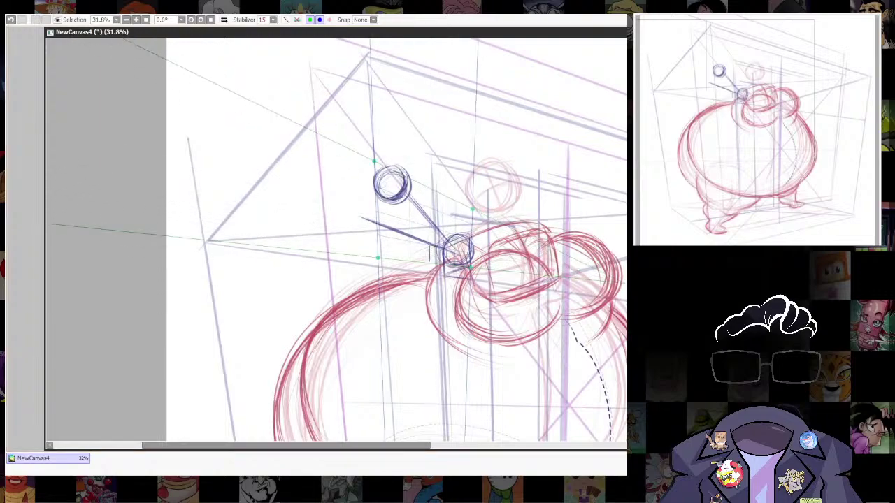
{"action": "key", "text": "b"}
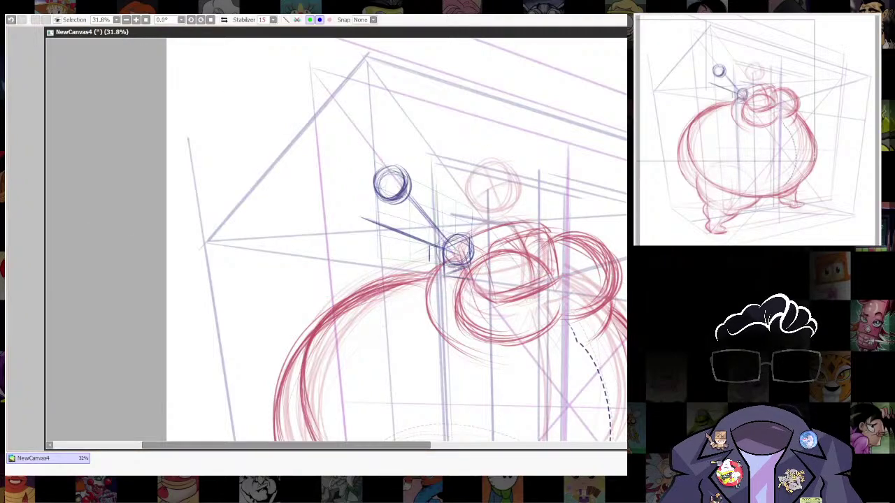
{"action": "key", "text": "ctrl+r"}
{"action": "mouse_move", "coordinate": [423, 247]}
{"action": "left_mouse_down"}
{"action": "mouse_move", "coordinate": [432, 244]}
{"action": "mouse_move", "coordinate": [437, 261]}
{"action": "mouse_move", "coordinate": [416, 246]}
{"action": "mouse_move", "coordinate": [418, 261]}
{"action": "left_mouse_up"}
Draw the forearm's center line and outer contours from the wrist to the elbow, and outline the upper arm around the shoulder.
{"action": "mouse_move", "coordinate": [396, 202]}
{"action": "left_mouse_down"}
{"action": "mouse_move", "coordinate": [425, 257]}
{"action": "mouse_move", "coordinate": [404, 228]}
{"action": "mouse_move", "coordinate": [404, 203]}
{"action": "mouse_move", "coordinate": [422, 248]}
{"action": "mouse_move", "coordinate": [481, 243]}
{"action": "mouse_move", "coordinate": [463, 224]}
{"action": "mouse_move", "coordinate": [446, 271]}
{"action": "mouse_move", "coordinate": [476, 215]}
{"action": "mouse_move", "coordinate": [428, 237]}
{"action": "mouse_move", "coordinate": [483, 259]}
{"action": "left_mouse_up"}
{"action": "mouse_move", "coordinate": [422, 269]}
{"action": "left_mouse_down"}
{"action": "mouse_move", "coordinate": [469, 277]}
{"action": "mouse_move", "coordinate": [458, 279]}
{"action": "left_mouse_up"}
{"action": "left_click_drag", "start_coordinate": [475, 228], "coordinate": [482, 261]}
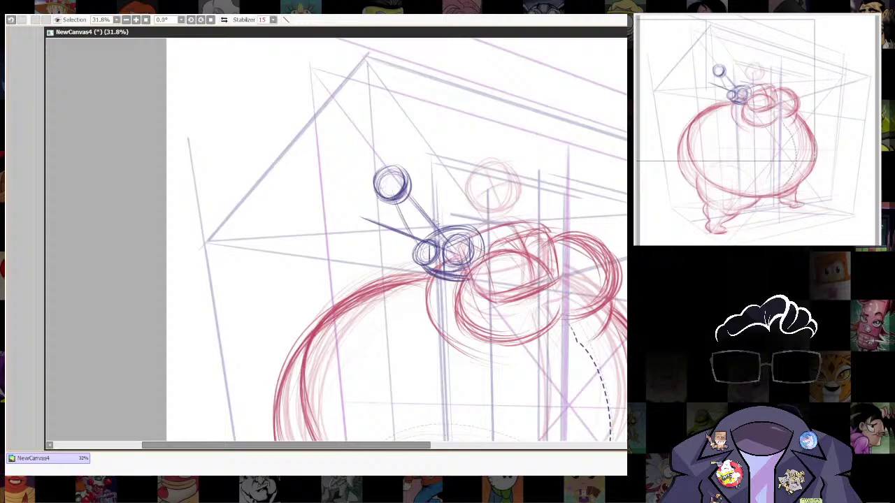
{"action": "left_click_drag", "start_coordinate": [402, 244], "coordinate": [422, 232]}
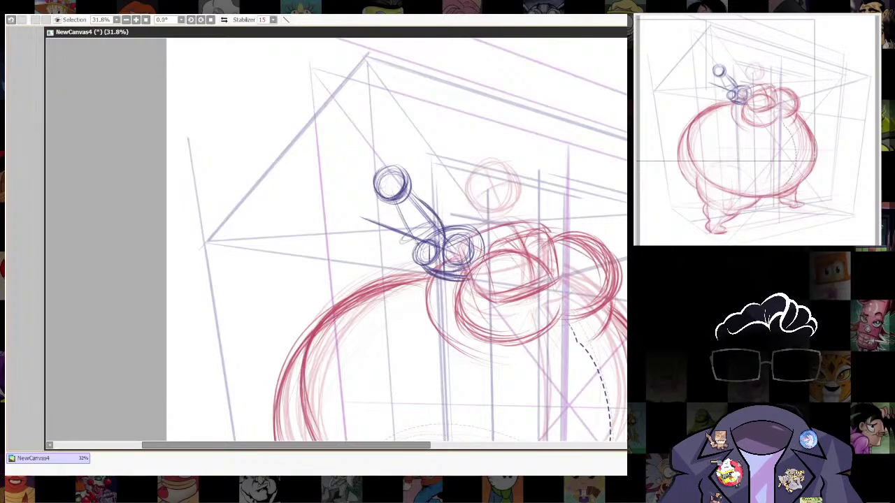
{"action": "mouse_move", "coordinate": [384, 201]}
{"action": "left_mouse_down"}
{"action": "mouse_move", "coordinate": [395, 253]}
{"action": "mouse_move", "coordinate": [382, 195]}
{"action": "mouse_move", "coordinate": [414, 267]}
{"action": "mouse_move", "coordinate": [395, 251]}
{"action": "mouse_move", "coordinate": [447, 283]}
{"action": "left_mouse_up"}
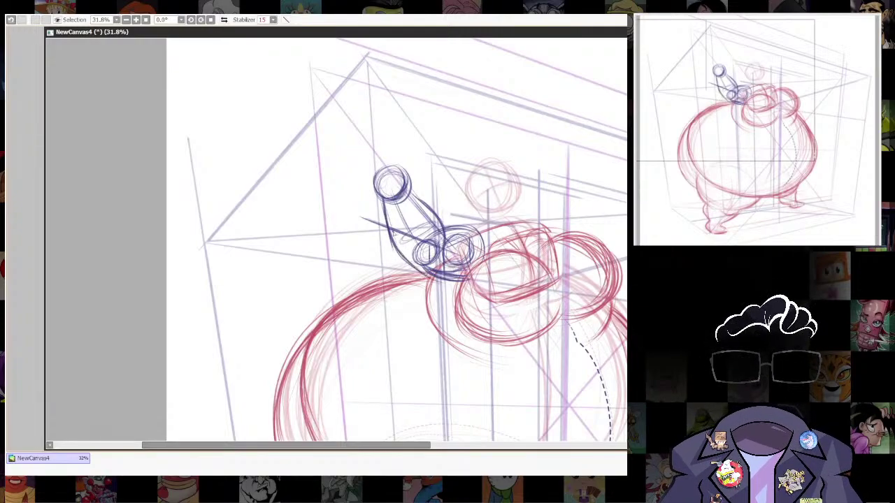
{"action": "left_click_drag", "start_coordinate": [389, 240], "coordinate": [447, 281]}
{"action": "left_click_drag", "start_coordinate": [396, 256], "coordinate": [446, 285]}
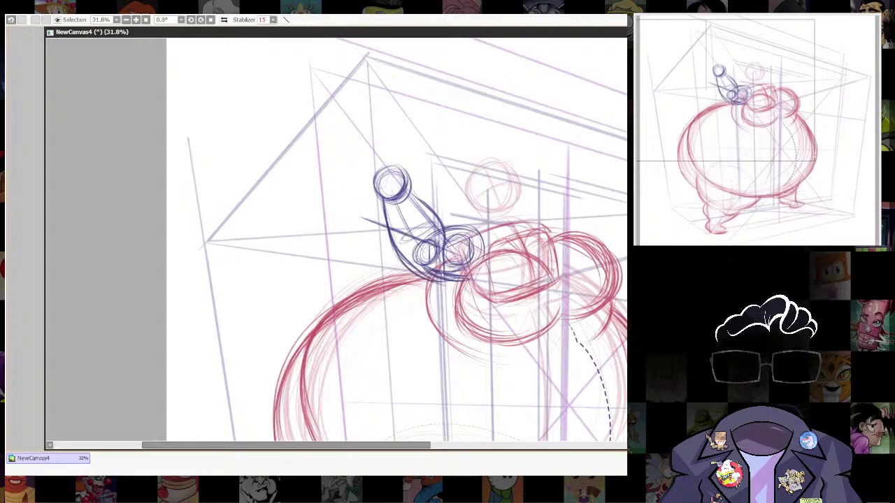
{"action": "key", "text": "ctrl+z"}
{"action": "key", "text": "ctrl+z"}
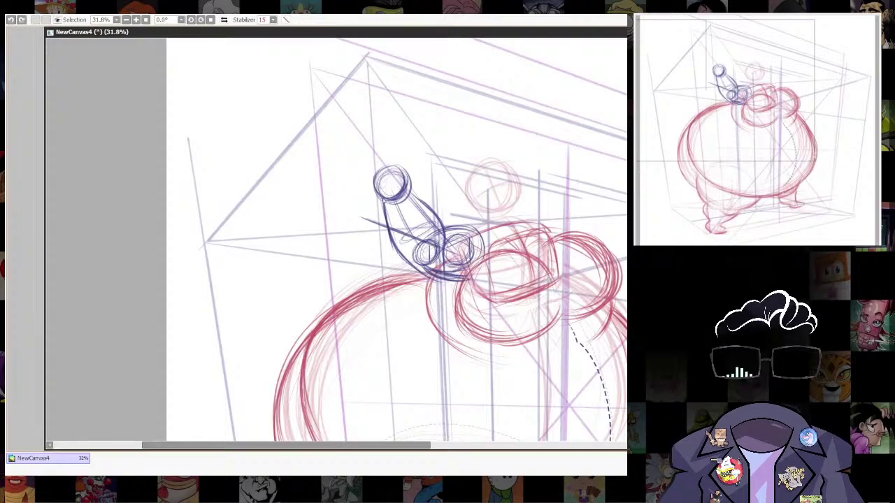
Darken the forearm's outer contour, the underside of the elbow and the upper curve of the shoulder with heavier blue strokes.
{"action": "left_click_drag", "start_coordinate": [387, 228], "coordinate": [413, 271]}
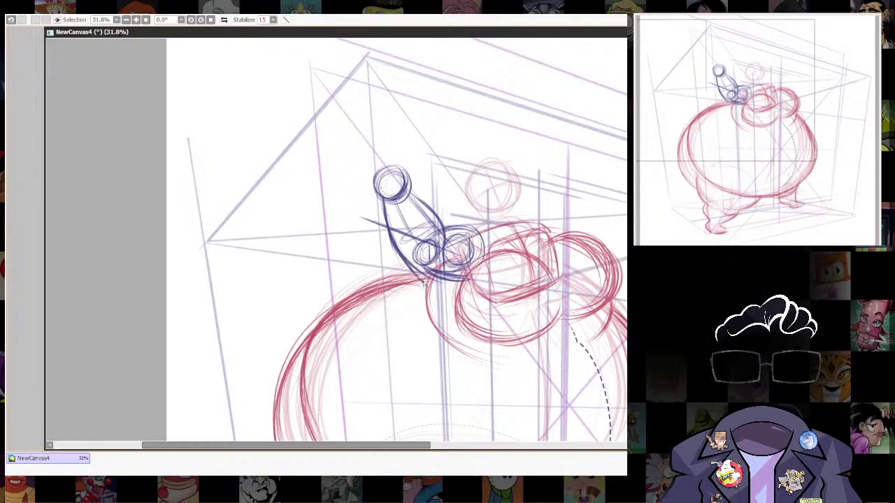
{"action": "left_click_drag", "start_coordinate": [424, 283], "coordinate": [480, 269]}
{"action": "mouse_move", "coordinate": [443, 232]}
{"action": "left_mouse_down"}
{"action": "mouse_move", "coordinate": [471, 226]}
{"action": "mouse_move", "coordinate": [482, 257]}
{"action": "left_mouse_up"}
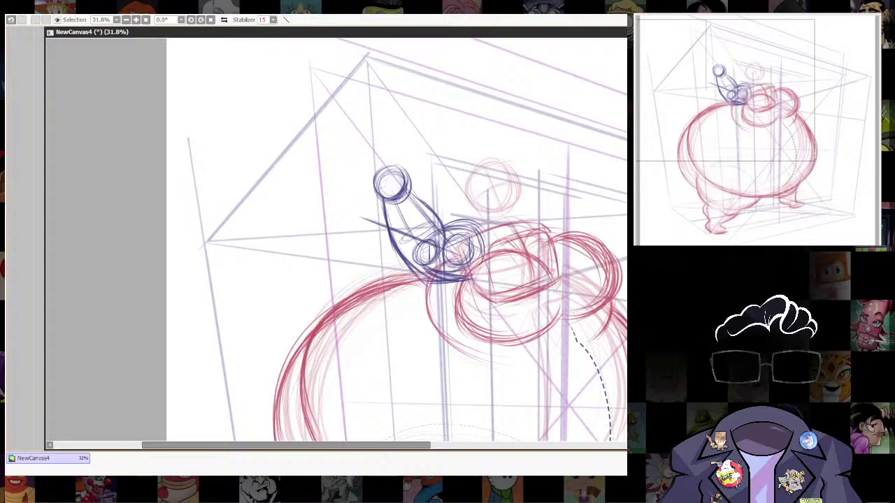
{"action": "mouse_move", "coordinate": [409, 190]}
{"action": "left_mouse_down"}
{"action": "mouse_move", "coordinate": [446, 234]}
{"action": "mouse_move", "coordinate": [484, 220]}
{"action": "mouse_move", "coordinate": [464, 237]}
{"action": "mouse_move", "coordinate": [488, 239]}
{"action": "mouse_move", "coordinate": [491, 249]}
{"action": "mouse_move", "coordinate": [447, 176]}
{"action": "left_mouse_up"}
{"action": "key", "text": "ctrl+z"}
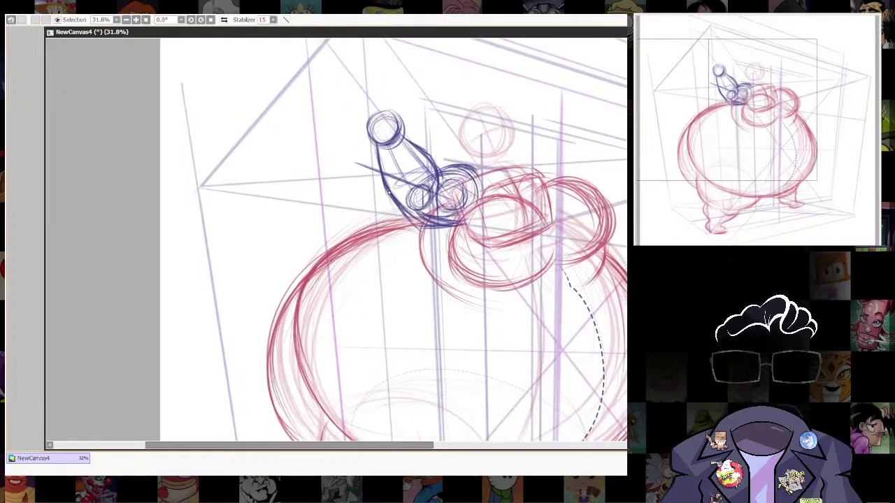
{"action": "left_click_drag", "start_coordinate": [388, 192], "coordinate": [429, 227]}
Select the forearm with its wrist circle and transform it to be slightly smaller and closer to the elbow.
{"action": "left_click_drag", "start_coordinate": [557, 253], "coordinate": [527, 175]}
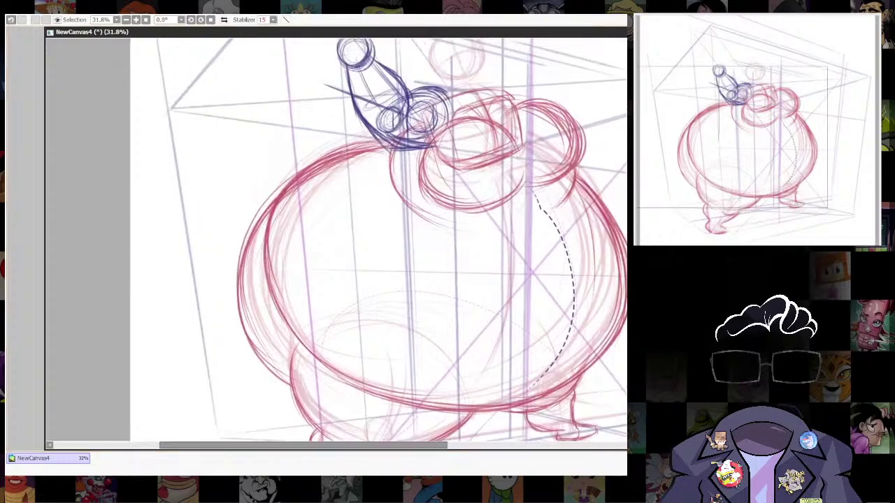
{"action": "scroll", "coordinate": [569, 300], "scroll_direction": "down", "scroll_amount": 7}
{"action": "left_click_drag", "start_coordinate": [567, 303], "coordinate": [596, 278]}
{"action": "scroll", "coordinate": [573, 214], "scroll_direction": "up", "scroll_amount": 5}
{"action": "scroll", "coordinate": [448, 133], "scroll_direction": "up", "scroll_amount": 2}
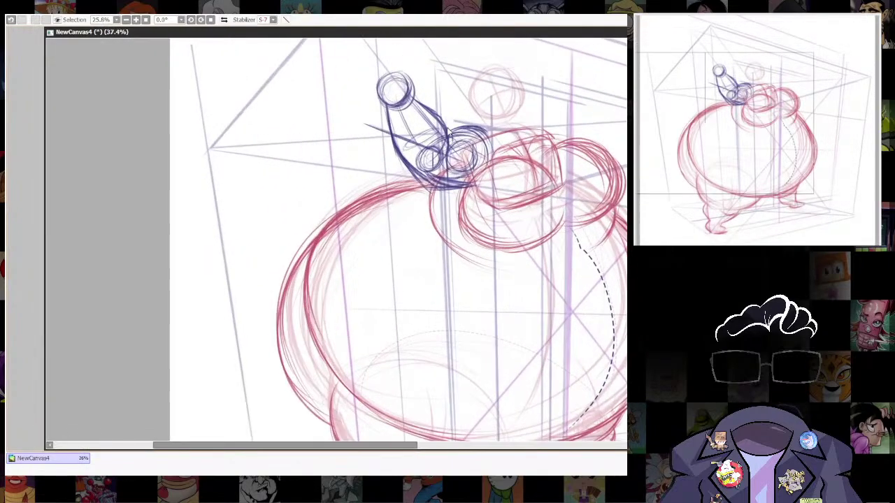
{"action": "left_click_drag", "start_coordinate": [448, 133], "coordinate": [465, 207]}
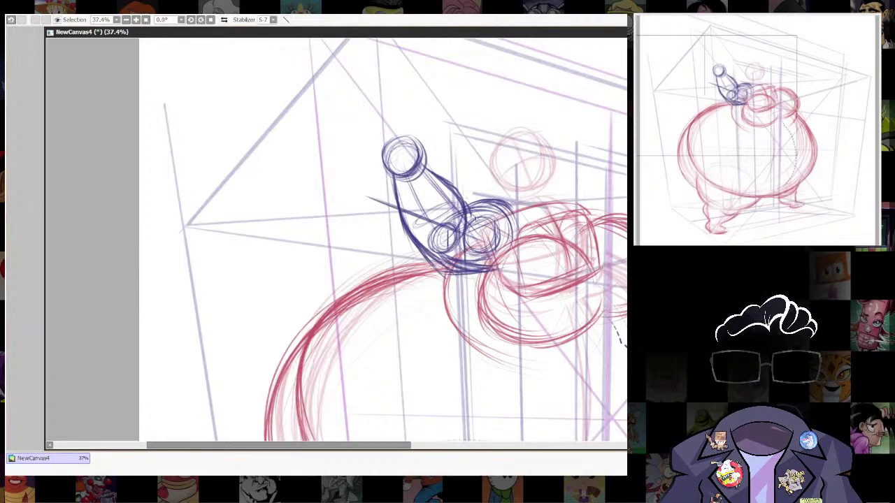
{"action": "mouse_move", "coordinate": [476, 219]}
{"action": "left_mouse_down"}
{"action": "mouse_move", "coordinate": [413, 254]}
{"action": "mouse_move", "coordinate": [381, 118]}
{"action": "mouse_move", "coordinate": [449, 126]}
{"action": "mouse_move", "coordinate": [472, 134]}
{"action": "mouse_move", "coordinate": [467, 143]}
{"action": "left_mouse_up"}
{"action": "key", "text": "ctrl+t"}
{"action": "left_click_drag", "start_coordinate": [447, 196], "coordinate": [453, 200]}
{"action": "key", "text": "Return"}
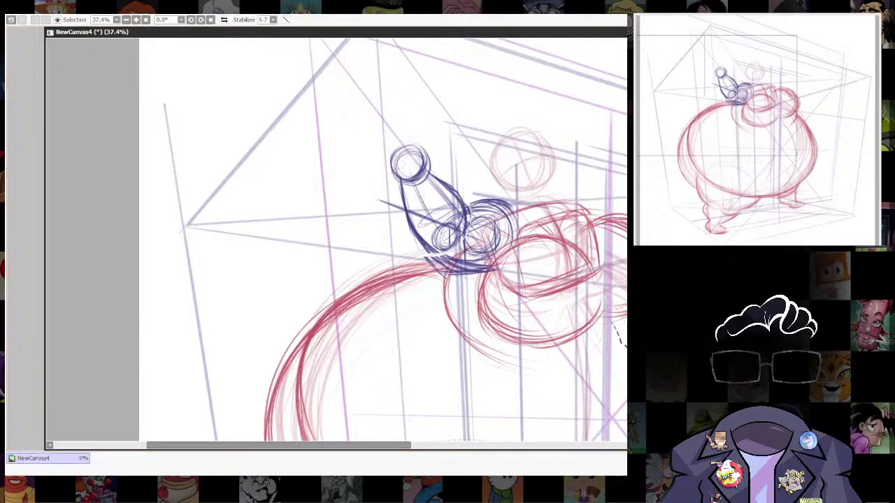
Sketch the raised hand over the wrist circle with an inner oval, a curved palm on top and a small thumb toward the head.
{"action": "mouse_move", "coordinate": [530, 250]}
{"action": "left_mouse_down"}
{"action": "mouse_move", "coordinate": [517, 315]}
{"action": "mouse_move", "coordinate": [535, 244]}
{"action": "left_mouse_up"}
{"action": "left_click_drag", "start_coordinate": [535, 244], "coordinate": [503, 175]}
{"action": "mouse_move", "coordinate": [481, 142]}
{"action": "left_mouse_down"}
{"action": "mouse_move", "coordinate": [450, 190]}
{"action": "mouse_move", "coordinate": [475, 278]}
{"action": "left_mouse_up"}
{"action": "scroll", "coordinate": [449, 189], "scroll_direction": "up", "scroll_amount": 2}
{"action": "key", "text": "n"}
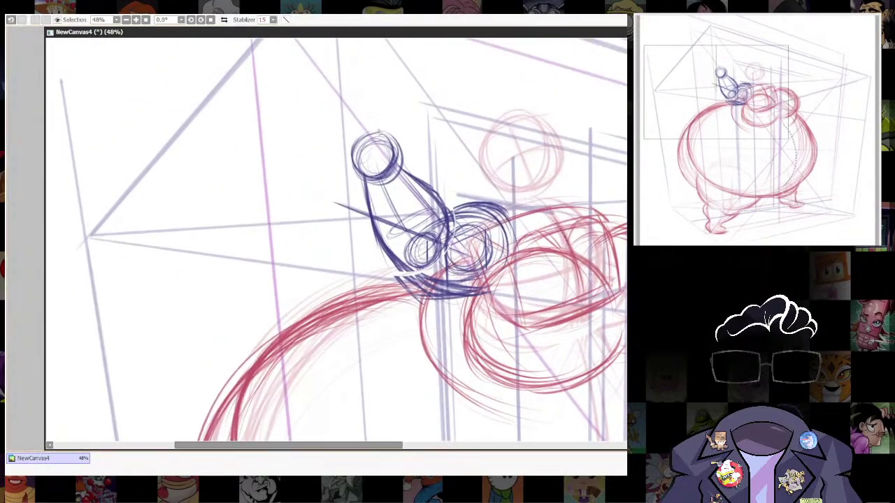
{"action": "mouse_move", "coordinate": [379, 133]}
{"action": "left_mouse_down"}
{"action": "mouse_move", "coordinate": [376, 162]}
{"action": "mouse_move", "coordinate": [384, 143]}
{"action": "mouse_move", "coordinate": [385, 162]}
{"action": "mouse_move", "coordinate": [372, 174]}
{"action": "mouse_move", "coordinate": [380, 145]}
{"action": "mouse_move", "coordinate": [389, 160]}
{"action": "mouse_move", "coordinate": [376, 148]}
{"action": "mouse_move", "coordinate": [390, 137]}
{"action": "mouse_move", "coordinate": [379, 153]}
{"action": "mouse_move", "coordinate": [358, 143]}
{"action": "mouse_move", "coordinate": [402, 137]}
{"action": "left_mouse_up"}
{"action": "mouse_move", "coordinate": [371, 133]}
{"action": "left_mouse_down"}
{"action": "mouse_move", "coordinate": [402, 128]}
{"action": "mouse_move", "coordinate": [377, 133]}
{"action": "mouse_move", "coordinate": [401, 128]}
{"action": "mouse_move", "coordinate": [403, 136]}
{"action": "mouse_move", "coordinate": [401, 129]}
{"action": "mouse_move", "coordinate": [365, 142]}
{"action": "mouse_move", "coordinate": [407, 150]}
{"action": "mouse_move", "coordinate": [383, 126]}
{"action": "mouse_move", "coordinate": [368, 152]}
{"action": "mouse_move", "coordinate": [400, 128]}
{"action": "mouse_move", "coordinate": [375, 133]}
{"action": "mouse_move", "coordinate": [383, 170]}
{"action": "left_mouse_up"}
{"action": "left_click_drag", "start_coordinate": [394, 202], "coordinate": [395, 216]}
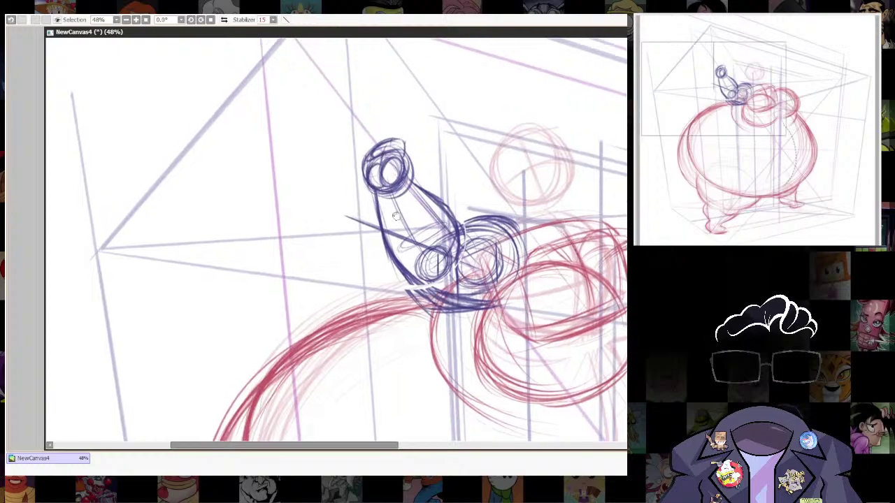
{"action": "scroll", "coordinate": [395, 217], "scroll_direction": "up", "scroll_amount": 2}
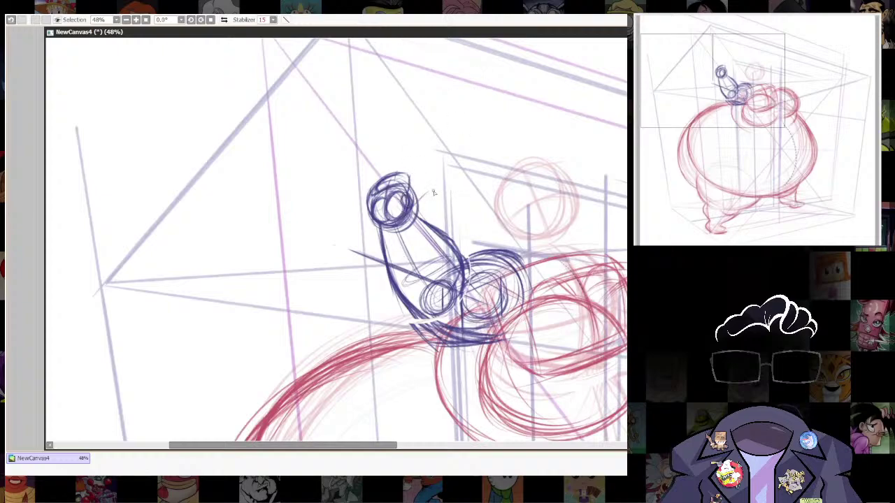
{"action": "mouse_move", "coordinate": [415, 204]}
{"action": "left_mouse_down"}
{"action": "mouse_move", "coordinate": [430, 187]}
{"action": "mouse_move", "coordinate": [425, 200]}
{"action": "mouse_move", "coordinate": [431, 196]}
{"action": "mouse_move", "coordinate": [429, 184]}
{"action": "mouse_move", "coordinate": [454, 227]}
{"action": "left_mouse_up"}
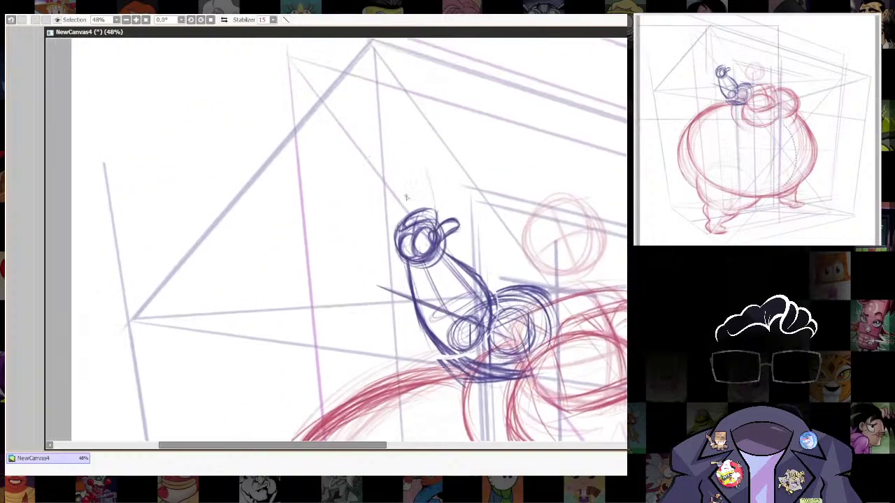
Sketch a curved fingertip guide above the raised palm and draw the tall finger nearest the head down to its knuckle.
{"action": "left_click_drag", "start_coordinate": [383, 223], "coordinate": [423, 167]}
{"action": "left_click_drag", "start_coordinate": [424, 170], "coordinate": [434, 219]}
{"action": "left_click_drag", "start_coordinate": [423, 175], "coordinate": [424, 214]}
{"action": "mouse_move", "coordinate": [420, 174]}
{"action": "left_mouse_down"}
{"action": "mouse_move", "coordinate": [427, 203]}
{"action": "mouse_move", "coordinate": [435, 190]}
{"action": "mouse_move", "coordinate": [439, 217]}
{"action": "left_mouse_up"}
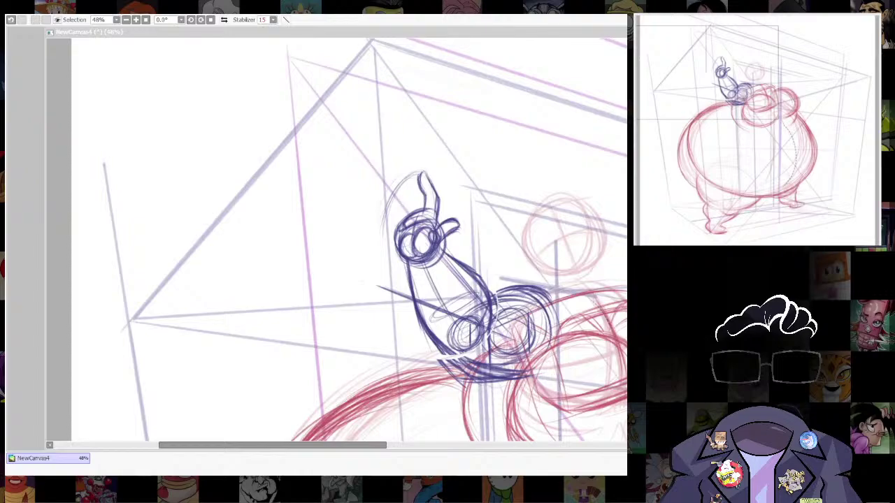
{"action": "left_click_drag", "start_coordinate": [422, 214], "coordinate": [430, 213]}
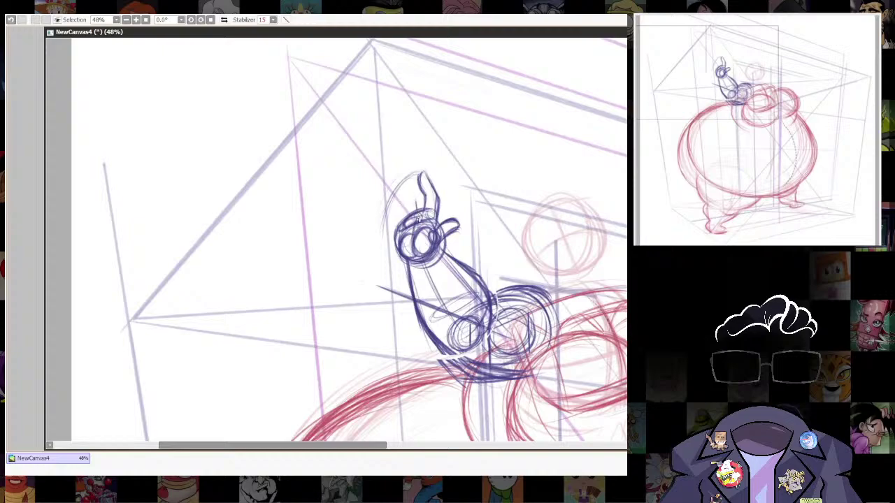
Draw the remaining bent fingers fanning along the guide curve, and reinforce the tall finger and the thumb.
{"action": "mouse_move", "coordinate": [400, 188]}
{"action": "left_mouse_down"}
{"action": "mouse_move", "coordinate": [422, 210]}
{"action": "mouse_move", "coordinate": [407, 201]}
{"action": "left_mouse_up"}
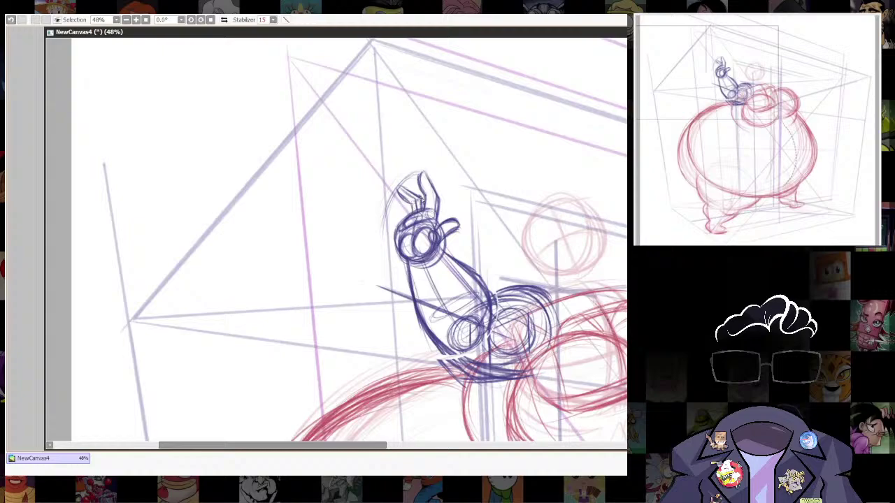
{"action": "mouse_move", "coordinate": [403, 184]}
{"action": "left_mouse_down"}
{"action": "mouse_move", "coordinate": [424, 201]}
{"action": "mouse_move", "coordinate": [395, 200]}
{"action": "mouse_move", "coordinate": [408, 198]}
{"action": "left_mouse_up"}
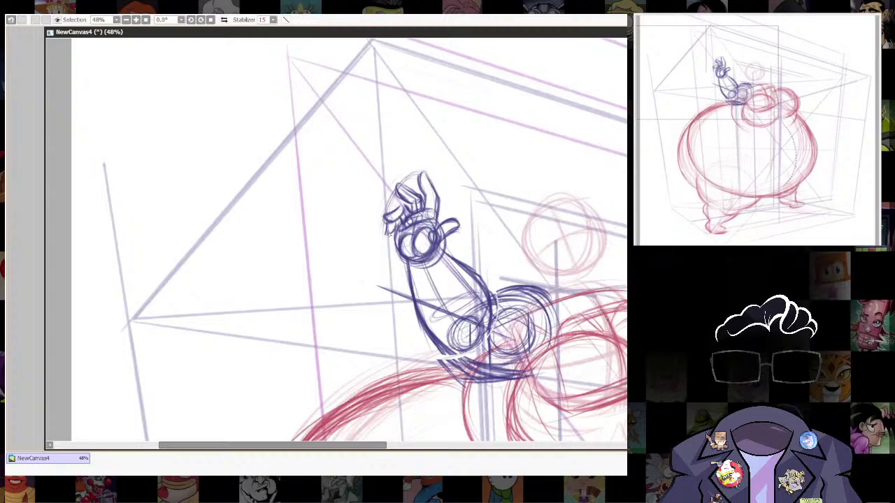
{"action": "left_click_drag", "start_coordinate": [385, 226], "coordinate": [392, 239]}
{"action": "left_click_drag", "start_coordinate": [423, 173], "coordinate": [435, 221]}
{"action": "left_click_drag", "start_coordinate": [518, 263], "coordinate": [508, 278]}
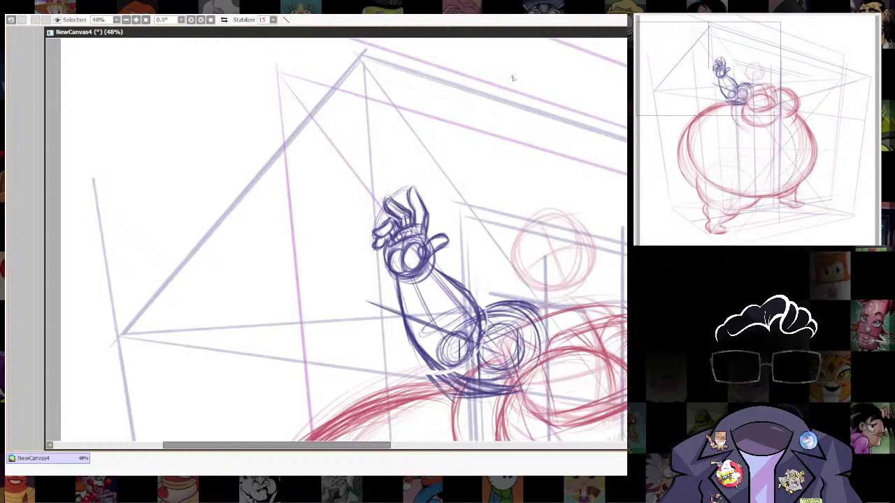
{"action": "left_click_drag", "start_coordinate": [512, 78], "coordinate": [507, 55]}
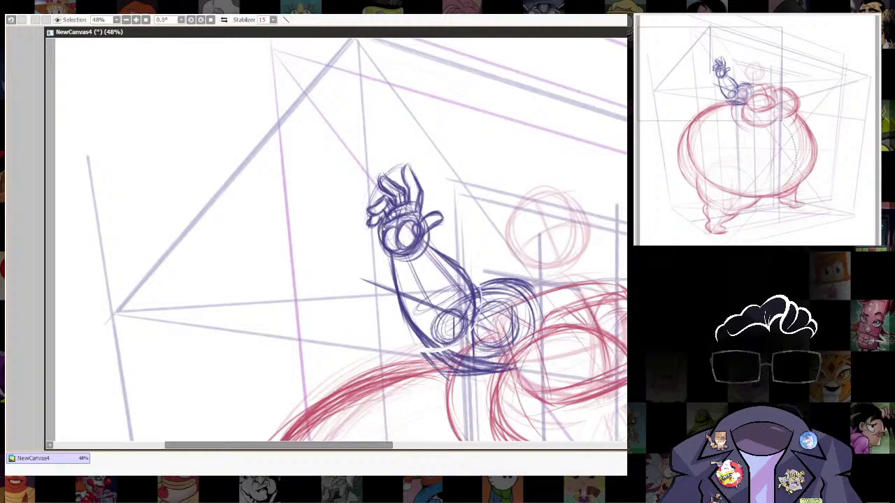
{"action": "left_click_drag", "start_coordinate": [559, 346], "coordinate": [455, 358]}
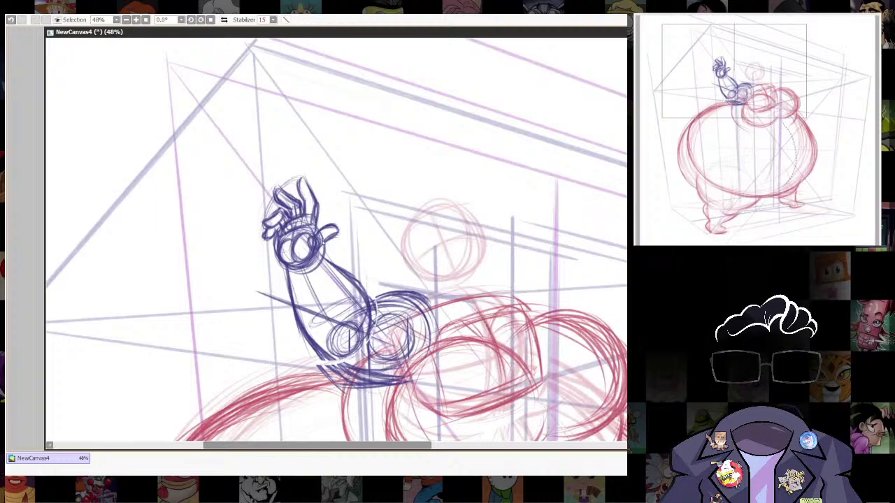
{"action": "left_click_drag", "start_coordinate": [320, 246], "coordinate": [335, 232]}
{"action": "left_click_drag", "start_coordinate": [509, 344], "coordinate": [500, 185]}
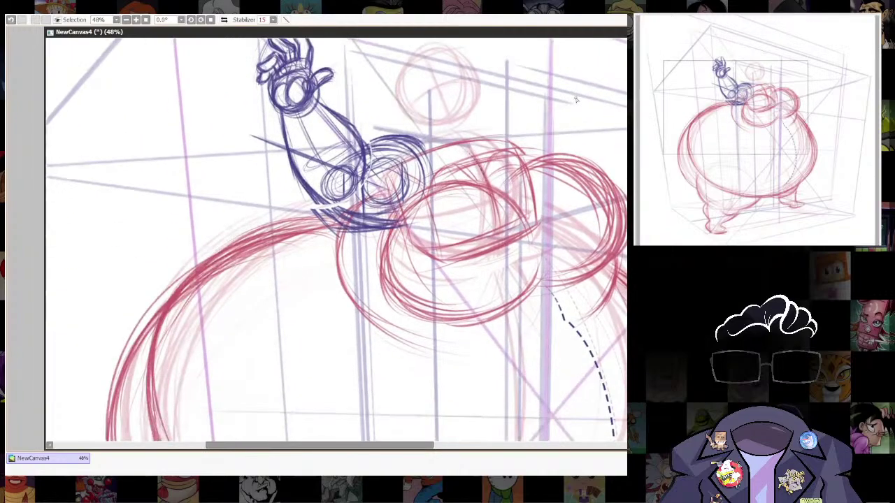
Loop a selection around the raised hand, adjust it with a free transform and clear the selection.
{"action": "scroll", "coordinate": [572, 301], "scroll_direction": "down", "scroll_amount": 5}
{"action": "left_click_drag", "start_coordinate": [572, 300], "coordinate": [552, 308]}
{"action": "scroll", "coordinate": [551, 189], "scroll_direction": "up", "scroll_amount": 2}
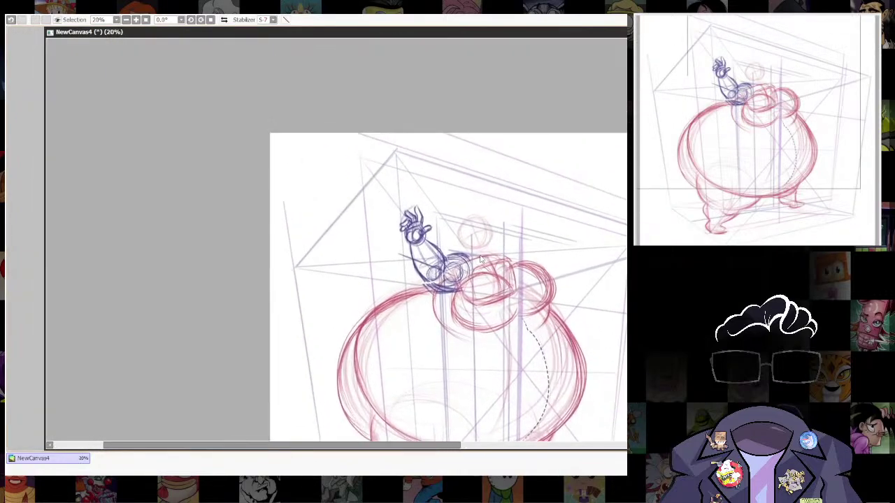
{"action": "scroll", "coordinate": [448, 256], "scroll_direction": "up", "scroll_amount": 2}
{"action": "left_click_drag", "start_coordinate": [402, 169], "coordinate": [364, 251]}
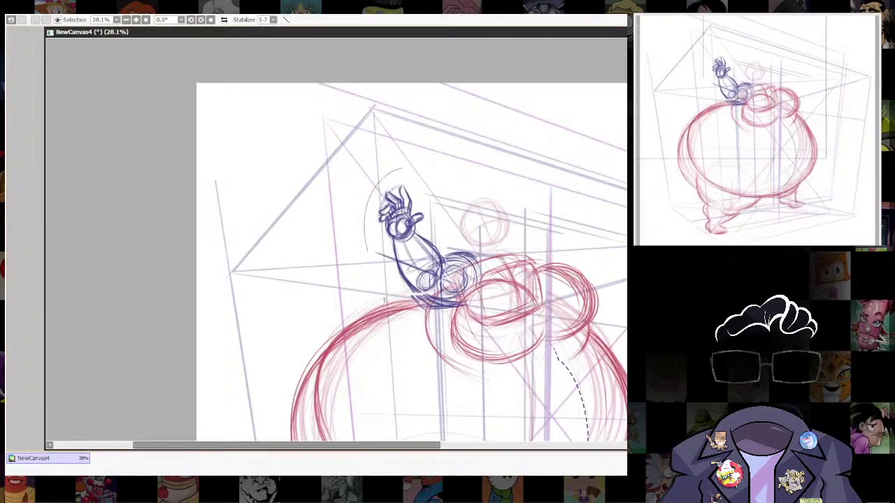
{"action": "mouse_move", "coordinate": [428, 291]}
{"action": "left_mouse_down"}
{"action": "mouse_move", "coordinate": [432, 197]}
{"action": "mouse_move", "coordinate": [399, 167]}
{"action": "left_mouse_up"}
{"action": "key", "text": "ctrl+t"}
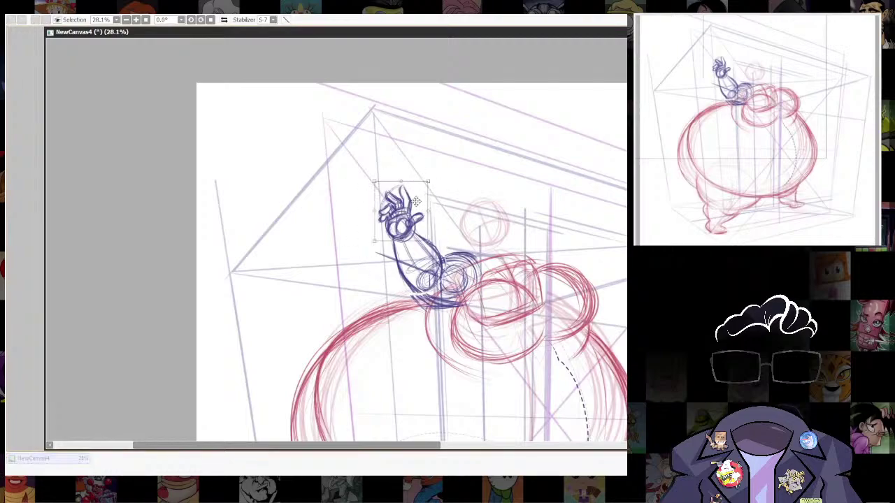
{"action": "key", "text": "Return"}
{"action": "key", "text": "ctrl+d"}
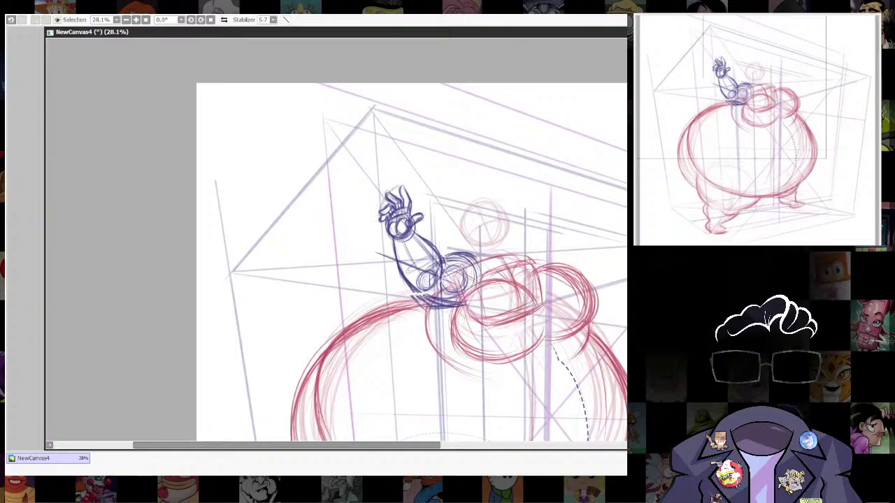
Select the raised arm area, nudge it slightly with a free transform and clear the selection.
{"action": "scroll", "coordinate": [342, 240], "scroll_direction": "down", "scroll_amount": 6}
{"action": "scroll", "coordinate": [343, 240], "scroll_direction": "up", "scroll_amount": 8}
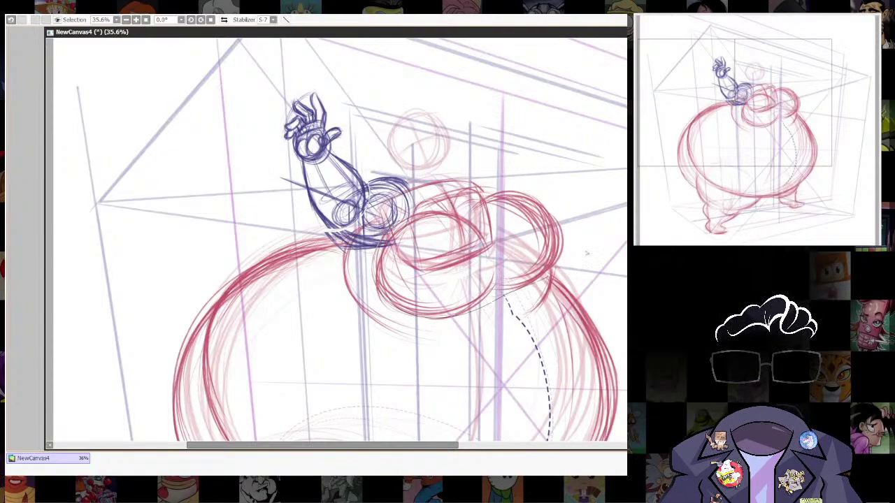
{"action": "mouse_move", "coordinate": [584, 252]}
{"action": "left_mouse_down"}
{"action": "mouse_move", "coordinate": [510, 188]}
{"action": "mouse_move", "coordinate": [430, 212]}
{"action": "mouse_move", "coordinate": [386, 241]}
{"action": "left_mouse_up"}
{"action": "key", "text": "ctrl+t"}
{"action": "left_click_drag", "start_coordinate": [372, 317], "coordinate": [373, 320]}
{"action": "key", "text": "Return"}
{"action": "key", "text": "ctrl+d"}
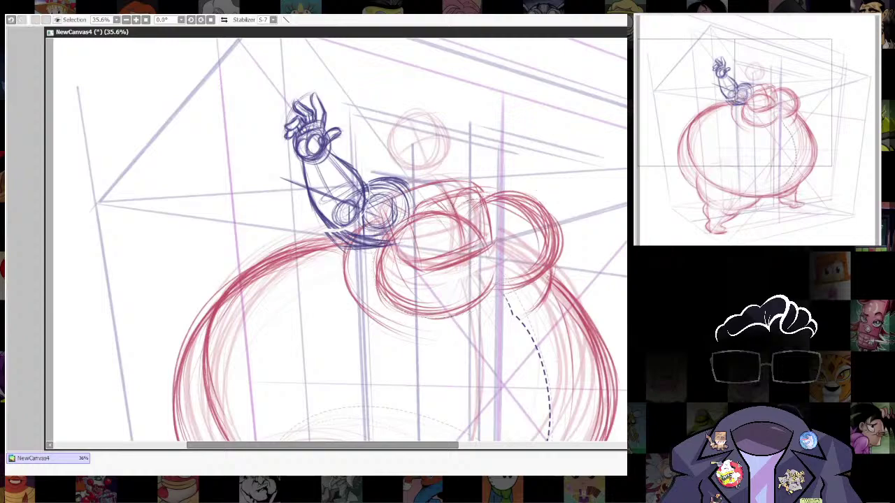
{"action": "left_click_drag", "start_coordinate": [591, 299], "coordinate": [567, 319]}
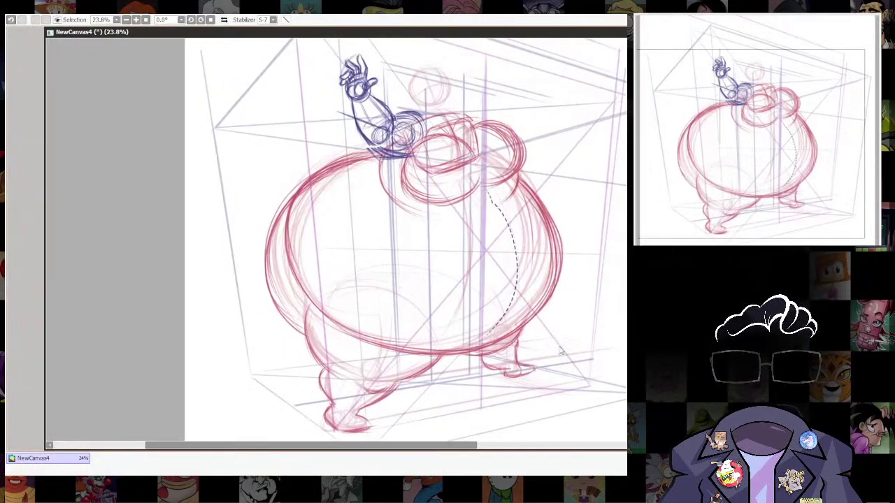
Save the drawing as "big tawnay .sai2" and reposition its document window.
{"action": "left_click", "coordinate": [37, 72]}
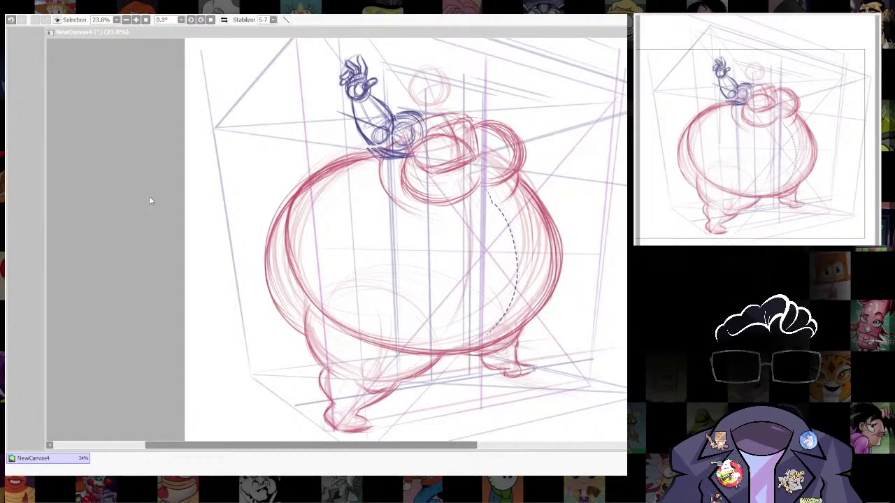
{"action": "left_click", "coordinate": [388, 337]}
{"action": "left_click_drag", "start_coordinate": [336, 32], "coordinate": [330, 54]}
{"action": "scroll", "coordinate": [501, 241], "scroll_direction": "down", "scroll_amount": 1}
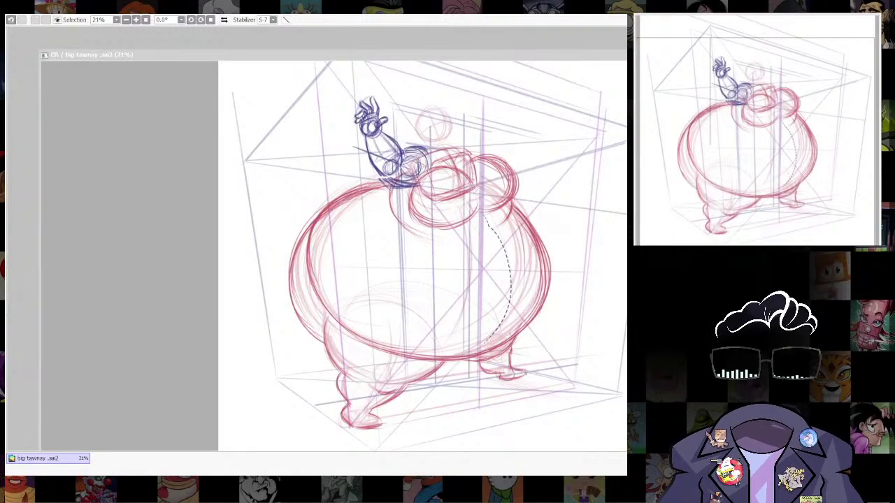
{"action": "left_click", "coordinate": [585, 55]}
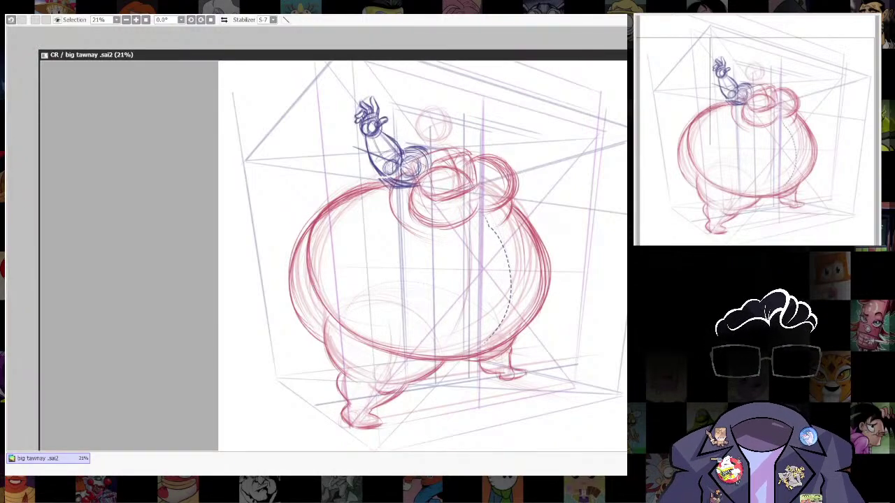
Select the forearm and hand, then transform them to be slightly smaller and closer to the elbow.
{"action": "scroll", "coordinate": [522, 234], "scroll_direction": "down", "scroll_amount": 5}
{"action": "scroll", "coordinate": [507, 192], "scroll_direction": "up", "scroll_amount": 3}
{"action": "scroll", "coordinate": [554, 275], "scroll_direction": "up", "scroll_amount": 4}
{"action": "left_click_drag", "start_coordinate": [520, 194], "coordinate": [544, 140]}
{"action": "scroll", "coordinate": [573, 247], "scroll_direction": "down", "scroll_amount": 4}
{"action": "scroll", "coordinate": [625, 302], "scroll_direction": "up", "scroll_amount": 3}
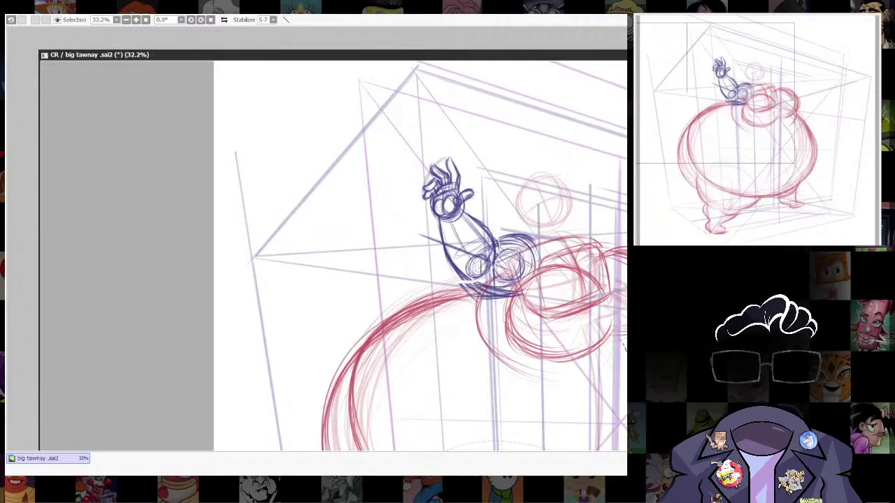
{"action": "key", "text": "ctrl+t"}
{"action": "left_click_drag", "start_coordinate": [522, 252], "coordinate": [526, 258]}
{"action": "left_click_drag", "start_coordinate": [417, 163], "coordinate": [421, 167]}
{"action": "key", "text": "Return"}
{"action": "left_click_drag", "start_coordinate": [603, 373], "coordinate": [520, 333]}
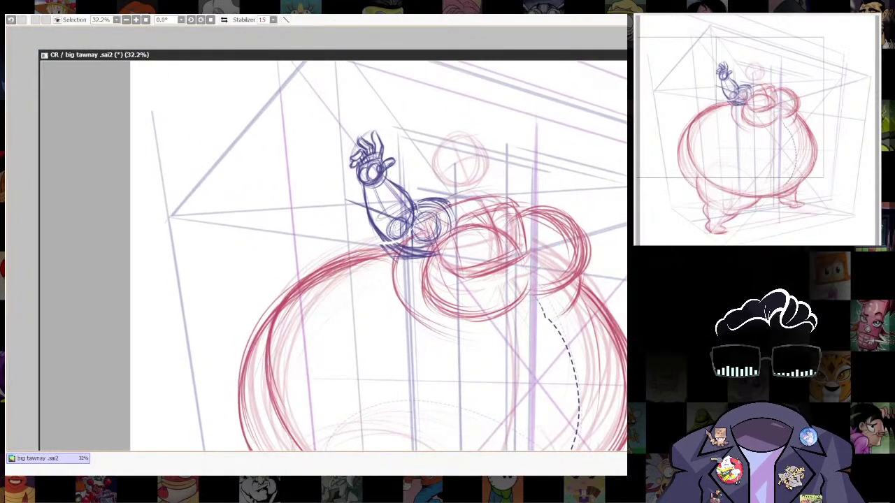
Sketch the shoulder line from the raised arm across the top of the chest, with short neck lines under the head circle.
{"action": "left_click_drag", "start_coordinate": [460, 191], "coordinate": [446, 199]}
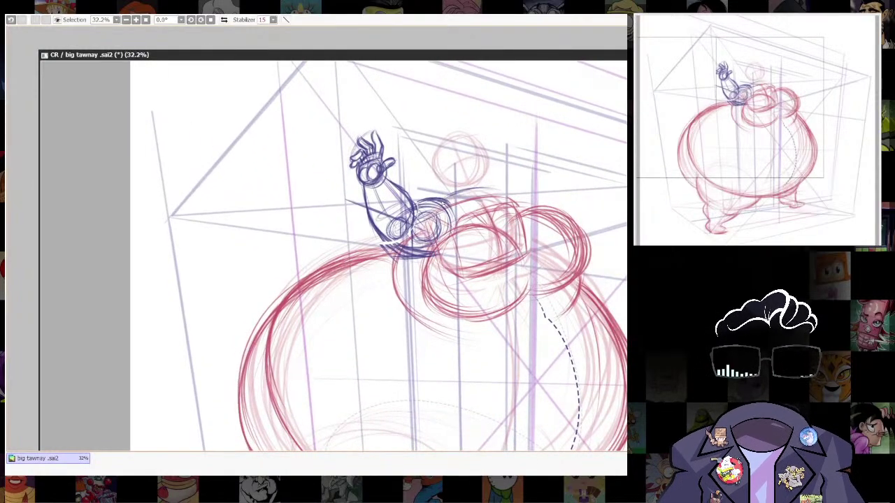
{"action": "left_click_drag", "start_coordinate": [493, 189], "coordinate": [516, 205]}
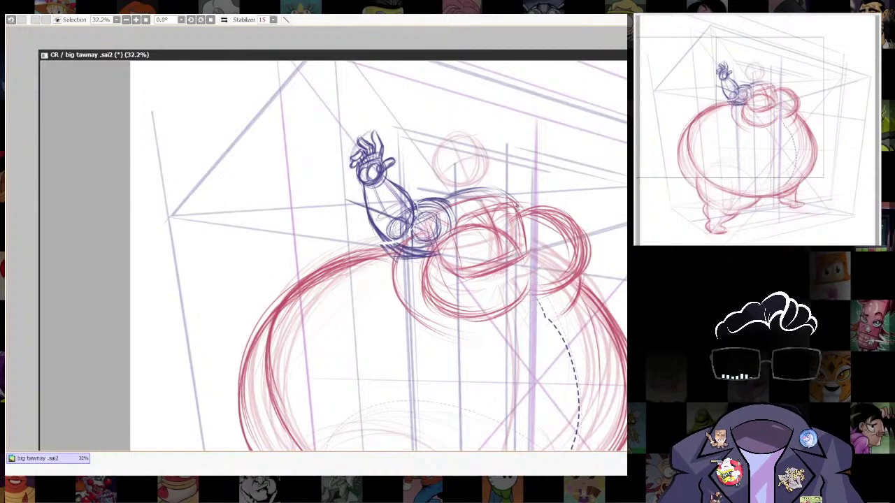
{"action": "left_click_drag", "start_coordinate": [523, 246], "coordinate": [510, 277]}
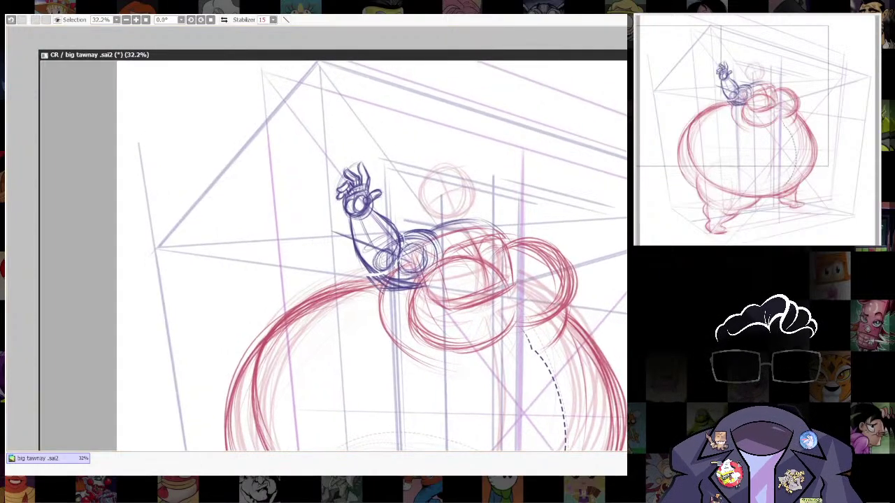
{"action": "key", "text": "alt+Tab"}
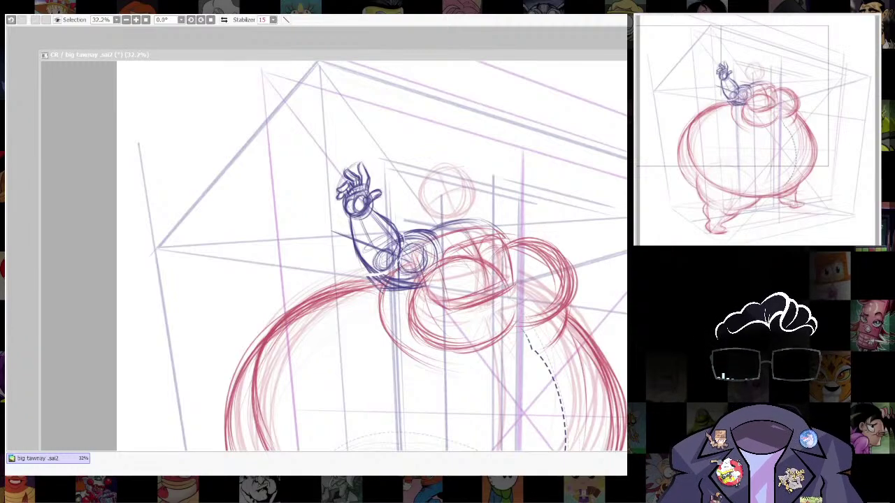
{"action": "left_click", "coordinate": [441, 226]}
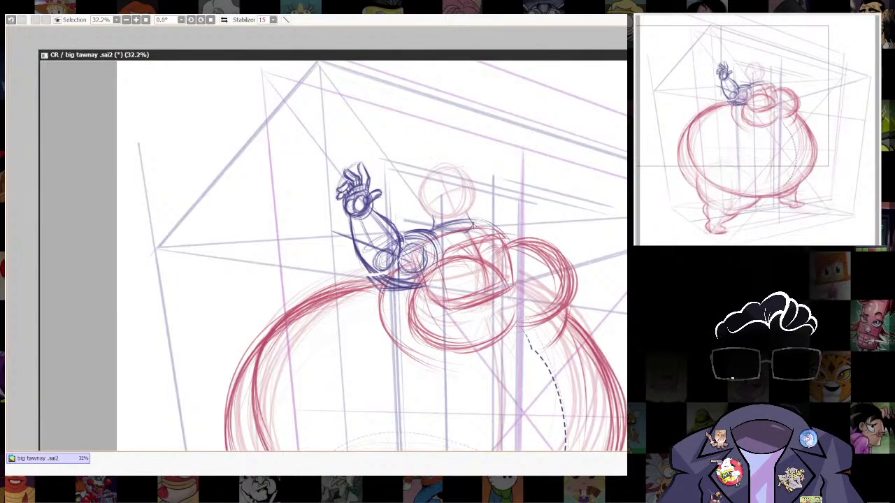
Outline the belly's far side and underside in blue, slightly outside the red construction lines, from chest to near leg.
{"action": "mouse_move", "coordinate": [602, 352]}
{"action": "left_mouse_down"}
{"action": "mouse_move", "coordinate": [569, 216]}
{"action": "mouse_move", "coordinate": [561, 277]}
{"action": "mouse_move", "coordinate": [526, 223]}
{"action": "mouse_move", "coordinate": [541, 163]}
{"action": "left_mouse_up"}
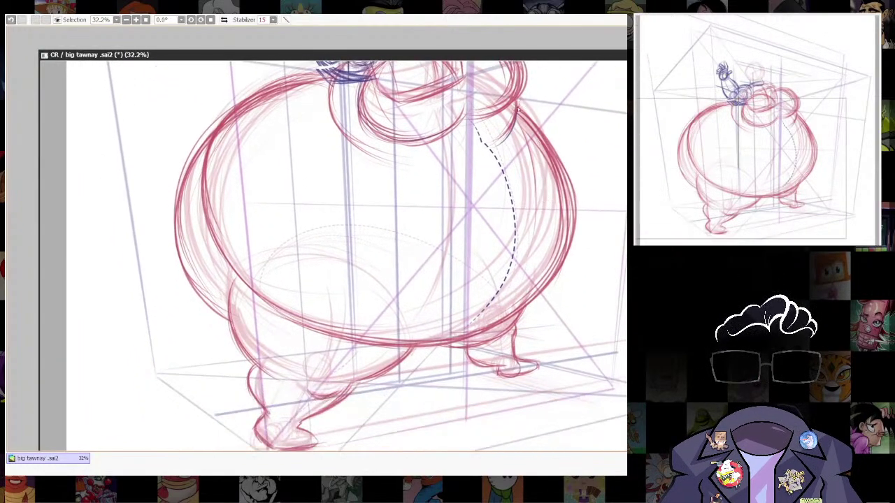
{"action": "mouse_move", "coordinate": [517, 109]}
{"action": "left_mouse_down"}
{"action": "mouse_move", "coordinate": [569, 170]}
{"action": "mouse_move", "coordinate": [558, 279]}
{"action": "mouse_move", "coordinate": [573, 181]}
{"action": "mouse_move", "coordinate": [505, 324]}
{"action": "left_mouse_up"}
{"action": "mouse_move", "coordinate": [565, 265]}
{"action": "left_mouse_down"}
{"action": "mouse_move", "coordinate": [546, 301]}
{"action": "mouse_move", "coordinate": [503, 325]}
{"action": "left_mouse_up"}
{"action": "left_click_drag", "start_coordinate": [235, 255], "coordinate": [319, 322]}
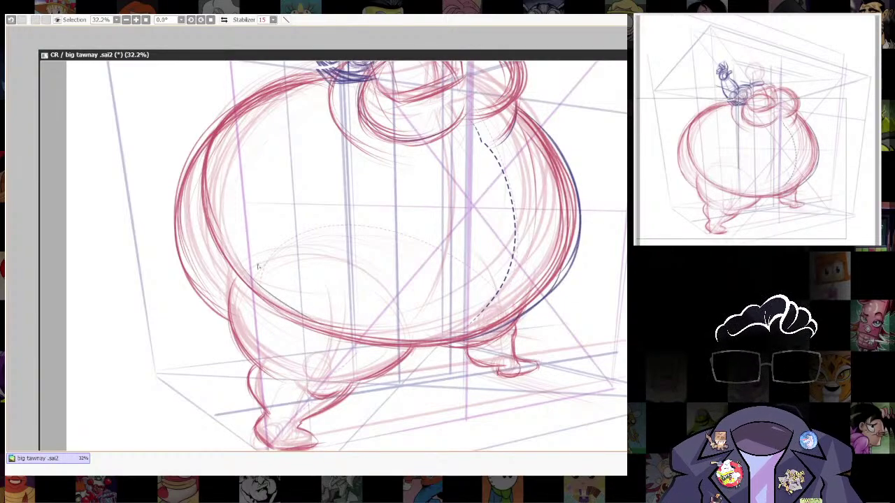
{"action": "mouse_move", "coordinate": [242, 270]}
{"action": "left_mouse_down"}
{"action": "mouse_move", "coordinate": [266, 302]}
{"action": "mouse_move", "coordinate": [355, 327]}
{"action": "mouse_move", "coordinate": [250, 284]}
{"action": "mouse_move", "coordinate": [451, 352]}
{"action": "mouse_move", "coordinate": [323, 318]}
{"action": "mouse_move", "coordinate": [437, 350]}
{"action": "mouse_move", "coordinate": [556, 297]}
{"action": "left_mouse_up"}
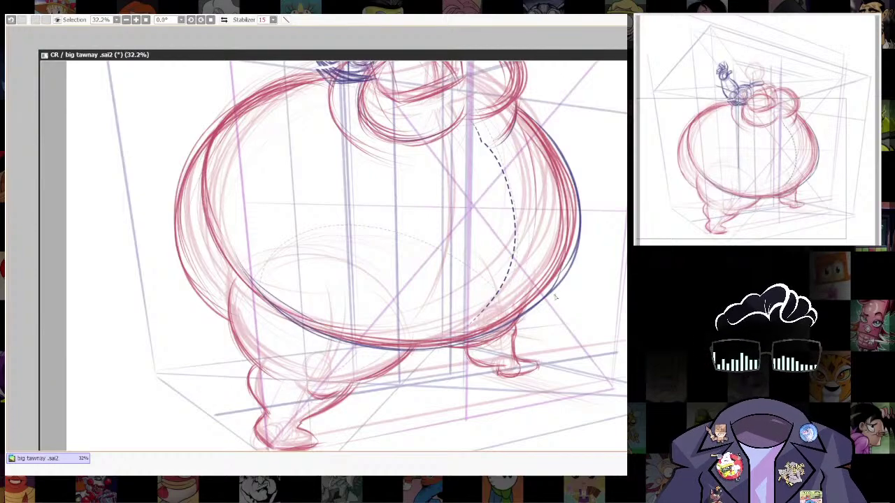
{"action": "mouse_move", "coordinate": [514, 106]}
{"action": "left_mouse_down"}
{"action": "mouse_move", "coordinate": [564, 162]}
{"action": "mouse_move", "coordinate": [574, 271]}
{"action": "mouse_move", "coordinate": [452, 357]}
{"action": "mouse_move", "coordinate": [431, 355]}
{"action": "left_mouse_up"}
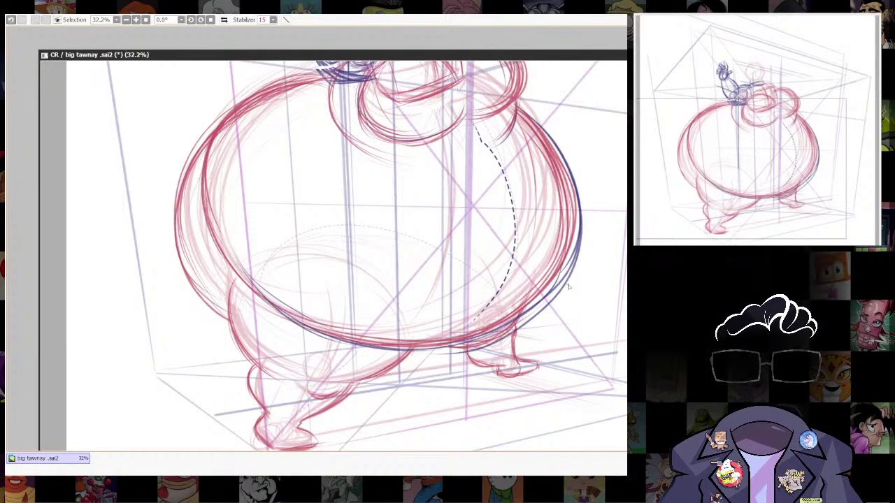
{"action": "mouse_move", "coordinate": [569, 287]}
{"action": "left_mouse_down"}
{"action": "mouse_move", "coordinate": [412, 349]}
{"action": "mouse_move", "coordinate": [278, 313]}
{"action": "left_mouse_up"}
Draw the belly's upper contour in blue, curving from beneath the raised arm down toward the near side.
{"action": "mouse_move", "coordinate": [252, 283]}
{"action": "left_mouse_down"}
{"action": "mouse_move", "coordinate": [219, 251]}
{"action": "mouse_move", "coordinate": [222, 120]}
{"action": "left_mouse_up"}
{"action": "left_click_drag", "start_coordinate": [310, 122], "coordinate": [394, 180]}
{"action": "key", "text": "ctrl+z"}
{"action": "left_click_drag", "start_coordinate": [401, 129], "coordinate": [288, 209]}
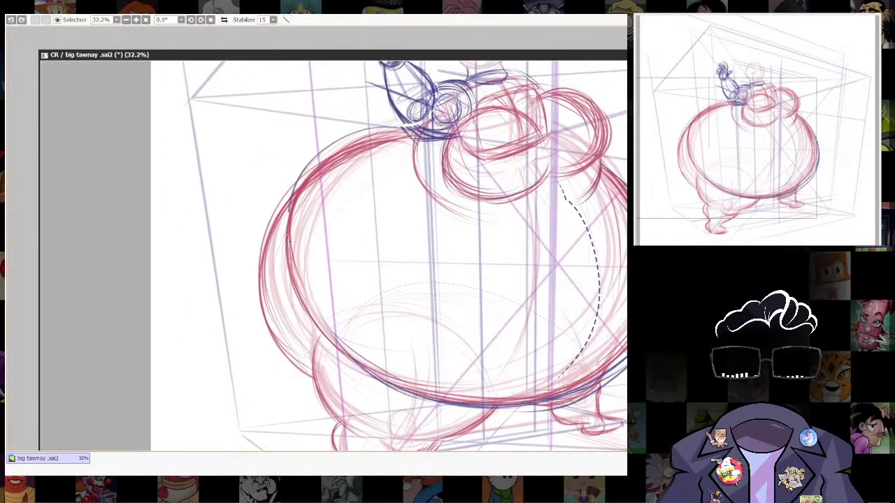
Trace the belly's near inner contour in blue down to the underside outline, redoing the misplaced stroke.
{"action": "mouse_move", "coordinate": [312, 167]}
{"action": "left_mouse_down"}
{"action": "mouse_move", "coordinate": [293, 258]}
{"action": "mouse_move", "coordinate": [323, 320]}
{"action": "left_mouse_up"}
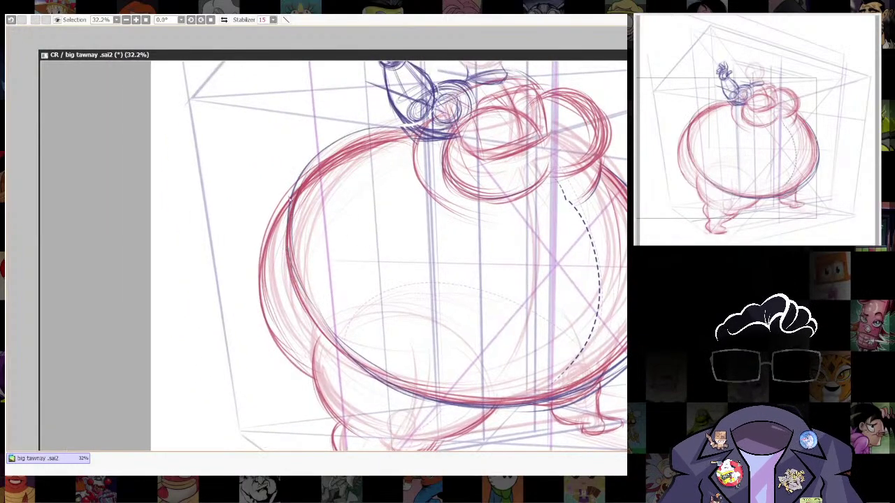
{"action": "mouse_move", "coordinate": [290, 199]}
{"action": "left_mouse_down"}
{"action": "mouse_move", "coordinate": [290, 241]}
{"action": "mouse_move", "coordinate": [353, 364]}
{"action": "left_mouse_up"}
{"action": "key", "text": "ctrl+z"}
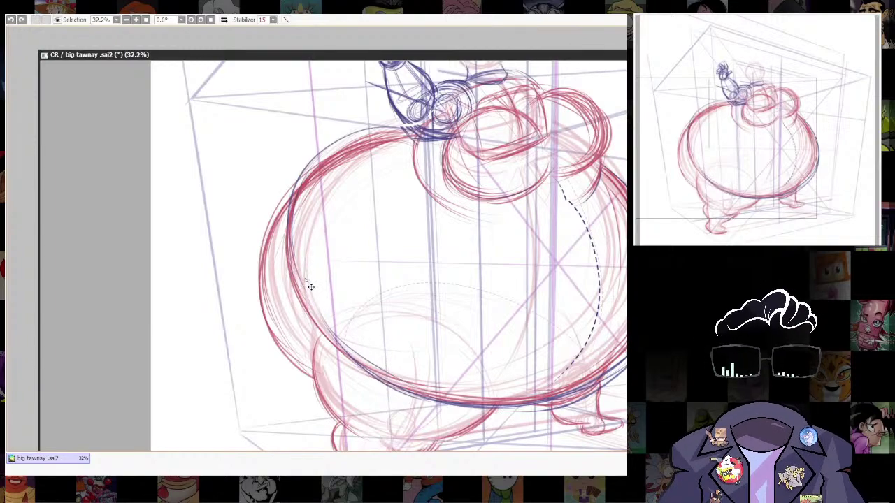
{"action": "left_click_drag", "start_coordinate": [302, 285], "coordinate": [335, 344]}
{"action": "mouse_move", "coordinate": [287, 257]}
{"action": "left_mouse_down"}
{"action": "mouse_move", "coordinate": [297, 288]}
{"action": "mouse_move", "coordinate": [350, 357]}
{"action": "left_mouse_up"}
{"action": "left_click_drag", "start_coordinate": [292, 265], "coordinate": [315, 321]}
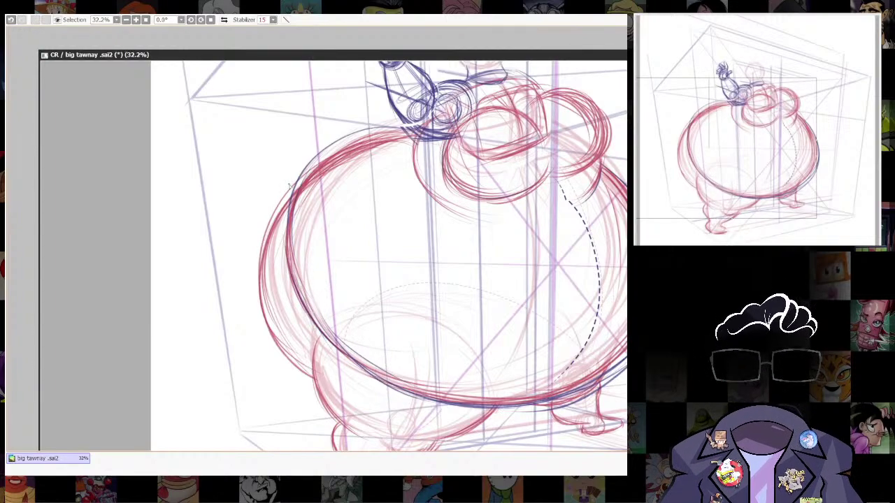
Sketch the outer bulge behind the belly in blue, from the upper belly contour down toward the top of the near leg.
{"action": "mouse_move", "coordinate": [298, 179]}
{"action": "left_mouse_down"}
{"action": "mouse_move", "coordinate": [265, 211]}
{"action": "mouse_move", "coordinate": [234, 287]}
{"action": "mouse_move", "coordinate": [253, 242]}
{"action": "mouse_move", "coordinate": [247, 282]}
{"action": "left_mouse_up"}
{"action": "key", "text": "ctrl+z"}
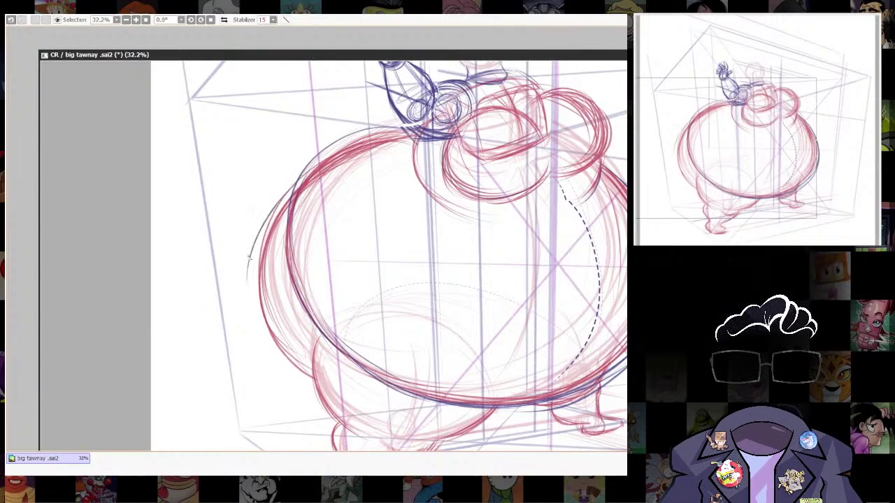
{"action": "left_click_drag", "start_coordinate": [256, 235], "coordinate": [244, 317]}
{"action": "left_click_drag", "start_coordinate": [248, 270], "coordinate": [261, 340]}
{"action": "left_click_drag", "start_coordinate": [249, 310], "coordinate": [283, 360]}
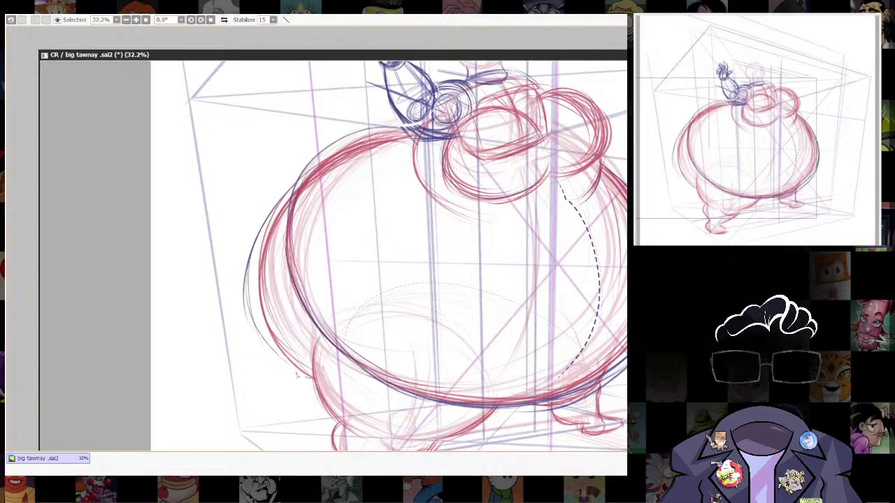
Darken the lower outer edge of the bulge behind the belly in blue and outline the near thigh's outer side.
{"action": "left_click_drag", "start_coordinate": [246, 274], "coordinate": [306, 379]}
{"action": "left_click_drag", "start_coordinate": [248, 259], "coordinate": [299, 377]}
{"action": "left_click_drag", "start_coordinate": [268, 346], "coordinate": [302, 375]}
{"action": "key", "text": "ctrl+z"}
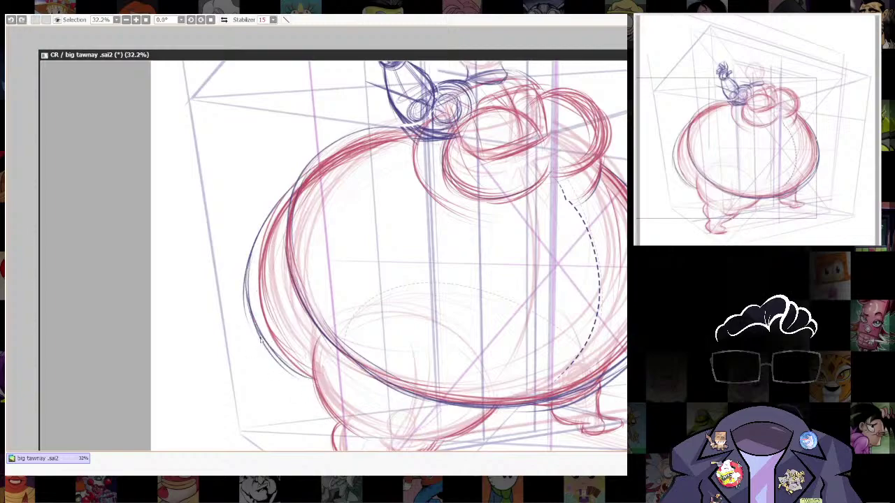
{"action": "left_click_drag", "start_coordinate": [290, 326], "coordinate": [259, 339]}
{"action": "mouse_move", "coordinate": [273, 211]}
{"action": "left_mouse_down"}
{"action": "mouse_move", "coordinate": [248, 308]}
{"action": "mouse_move", "coordinate": [275, 357]}
{"action": "left_mouse_up"}
{"action": "left_click_drag", "start_coordinate": [248, 321], "coordinate": [304, 381]}
{"action": "left_click_drag", "start_coordinate": [259, 342], "coordinate": [316, 383]}
{"action": "left_click_drag", "start_coordinate": [245, 303], "coordinate": [259, 342]}
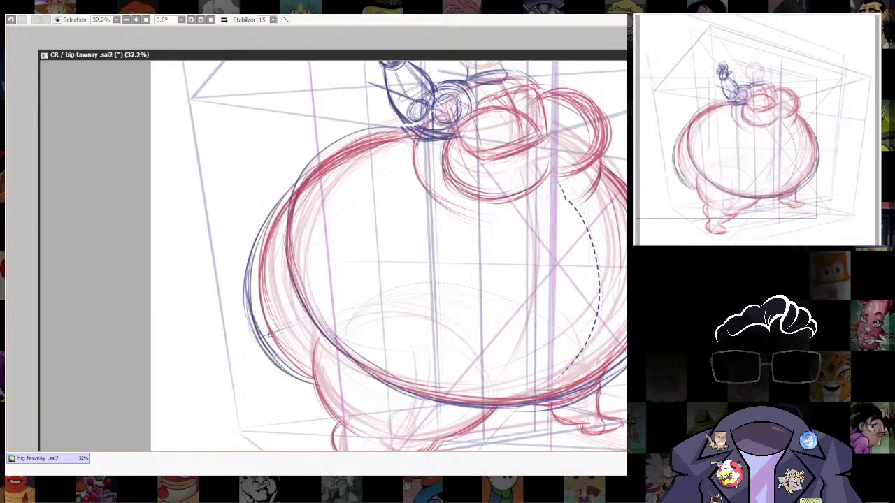
{"action": "left_click_drag", "start_coordinate": [244, 281], "coordinate": [306, 383]}
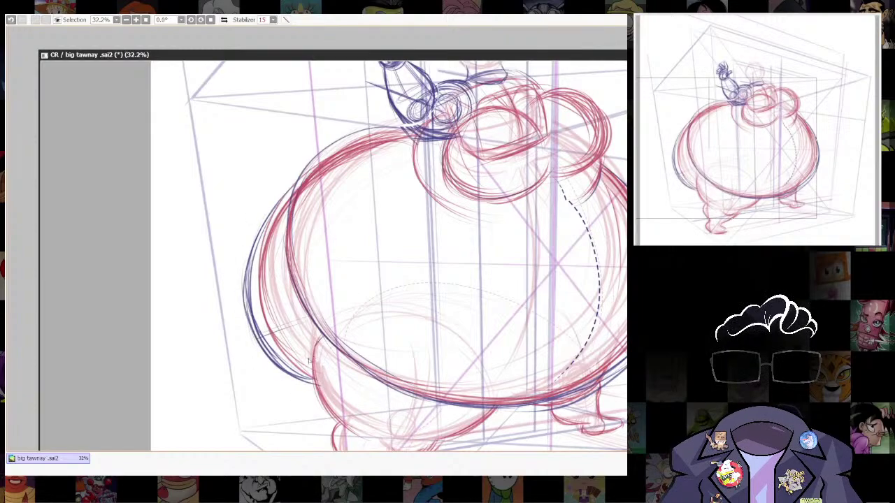
{"action": "mouse_move", "coordinate": [321, 341]}
{"action": "left_mouse_down"}
{"action": "mouse_move", "coordinate": [314, 401]}
{"action": "mouse_move", "coordinate": [342, 426]}
{"action": "left_mouse_up"}
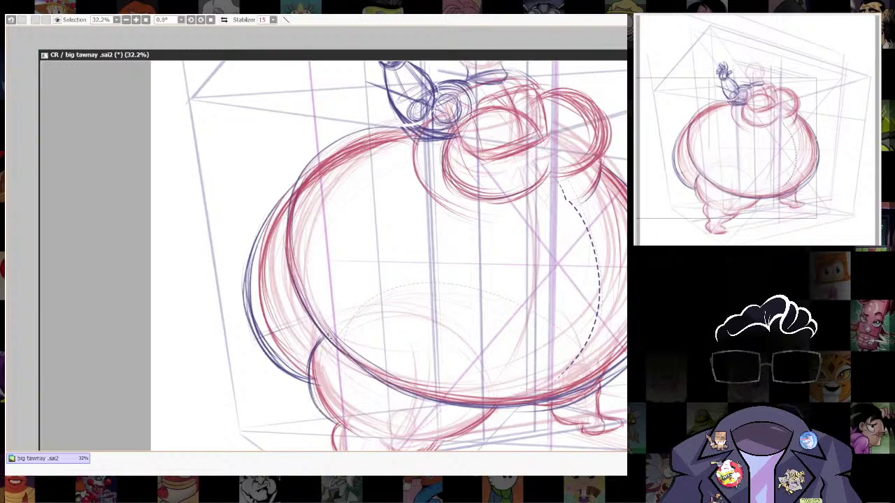
{"action": "mouse_move", "coordinate": [323, 339]}
{"action": "left_mouse_down"}
{"action": "mouse_move", "coordinate": [339, 419]}
{"action": "mouse_move", "coordinate": [356, 435]}
{"action": "left_mouse_up"}
Sketch the far shoulder's rounded contour in blue, curving from the neck base down over the chest.
{"action": "mouse_move", "coordinate": [560, 358]}
{"action": "left_mouse_down"}
{"action": "mouse_move", "coordinate": [537, 341]}
{"action": "mouse_move", "coordinate": [434, 339]}
{"action": "left_mouse_up"}
{"action": "left_click_drag", "start_coordinate": [569, 293], "coordinate": [580, 362]}
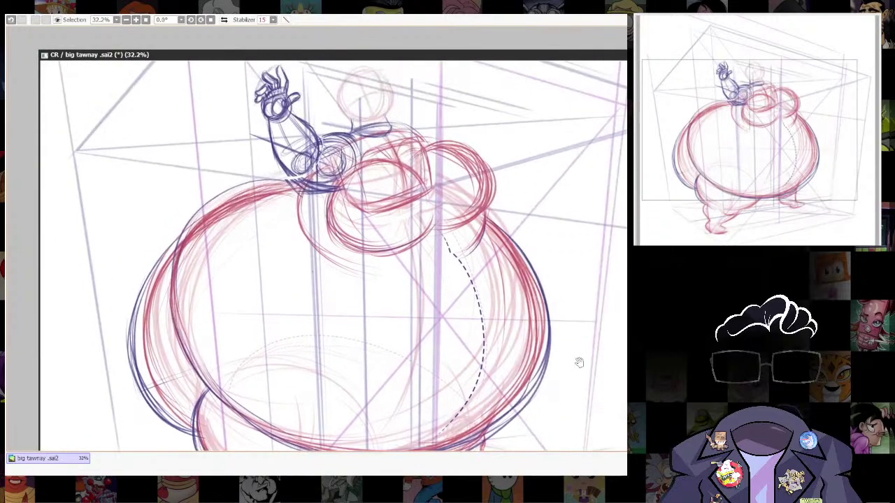
{"action": "left_click_drag", "start_coordinate": [579, 318], "coordinate": [606, 391]}
{"action": "left_click_drag", "start_coordinate": [515, 252], "coordinate": [533, 241]}
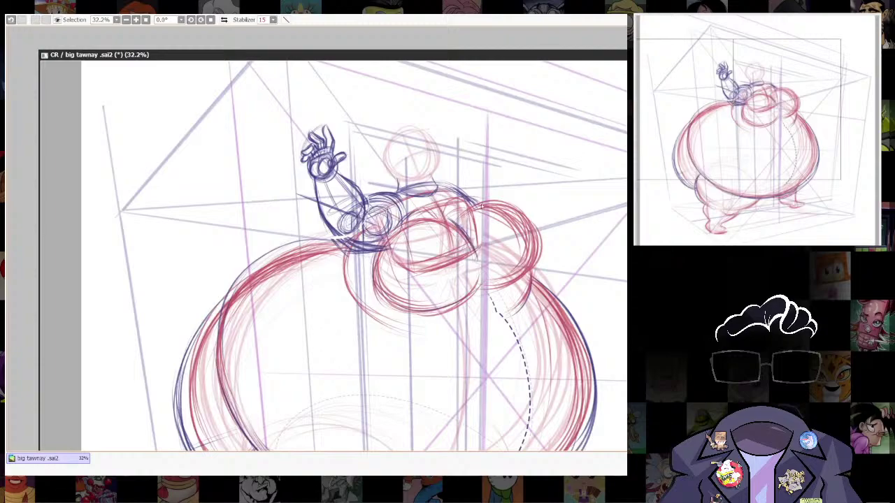
{"action": "left_click_drag", "start_coordinate": [594, 242], "coordinate": [589, 284]}
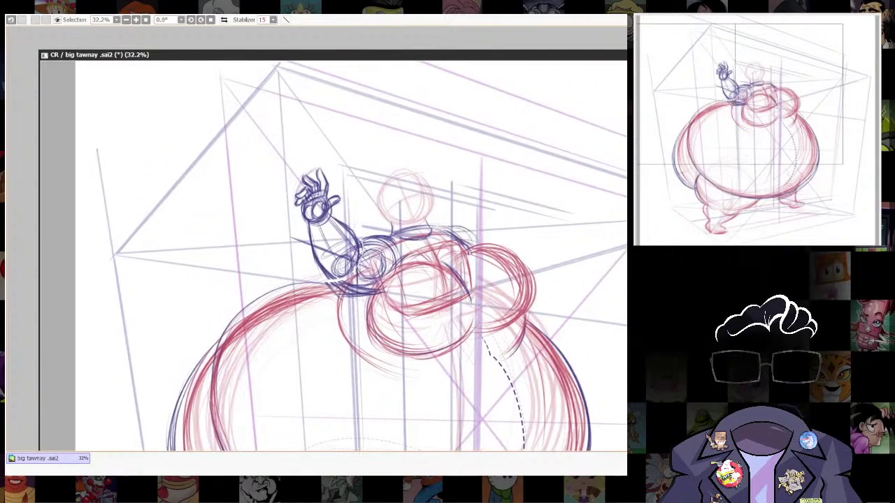
{"action": "left_click_drag", "start_coordinate": [452, 229], "coordinate": [471, 248]}
{"action": "mouse_move", "coordinate": [581, 367]}
{"action": "left_mouse_down"}
{"action": "mouse_move", "coordinate": [591, 279]}
{"action": "mouse_move", "coordinate": [581, 322]}
{"action": "left_mouse_up"}
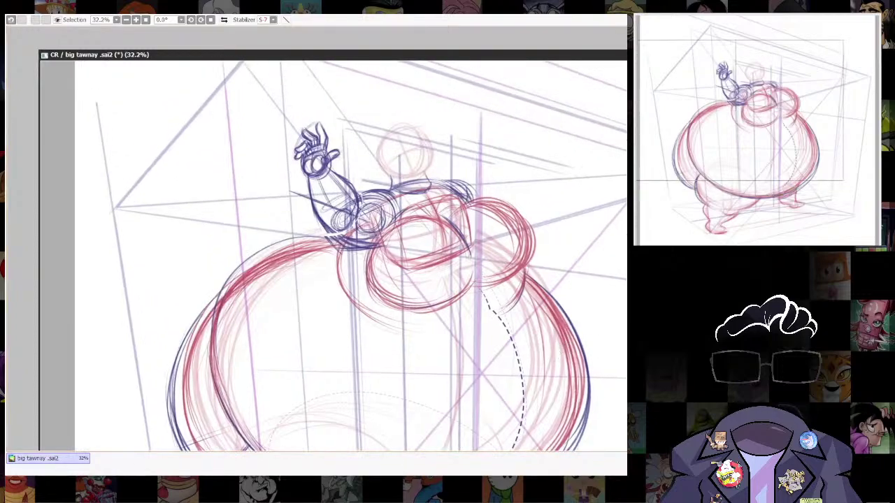
{"action": "scroll", "coordinate": [569, 273], "scroll_direction": "down", "scroll_amount": 4}
{"action": "scroll", "coordinate": [569, 264], "scroll_direction": "up", "scroll_amount": 2}
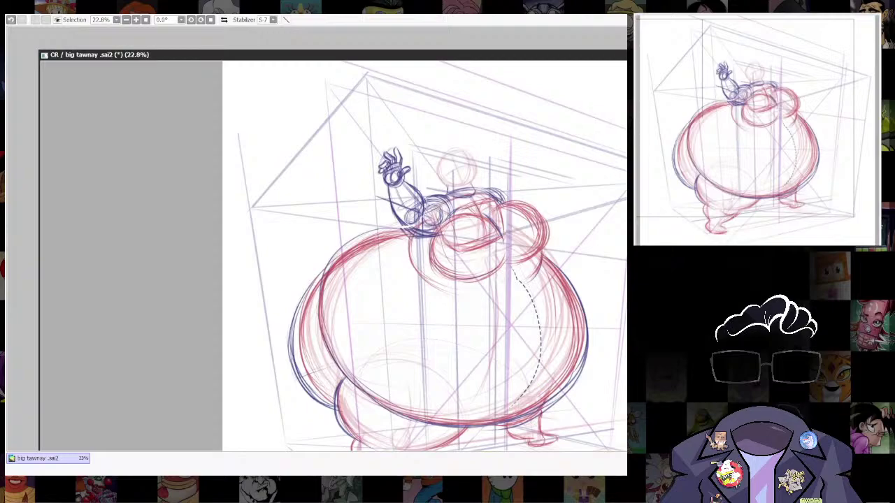
{"action": "scroll", "coordinate": [522, 436], "scroll_direction": "down", "scroll_amount": 2}
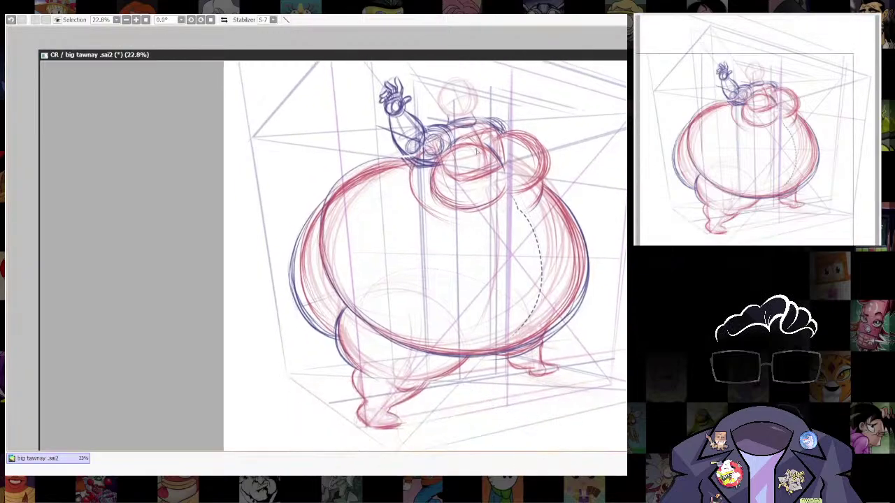
{"action": "left_click_drag", "start_coordinate": [469, 138], "coordinate": [475, 384]}
{"action": "key", "text": "ctrl+z"}
{"action": "key", "text": "ctrl+r"}
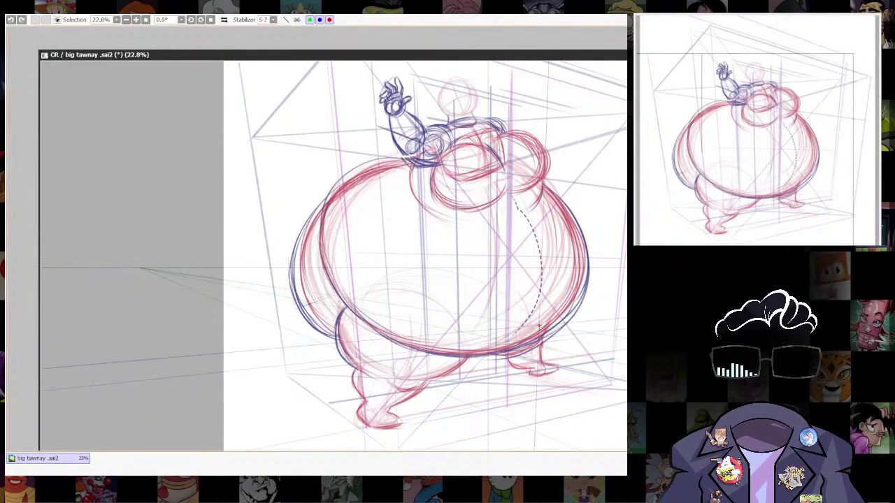
{"action": "left_click_drag", "start_coordinate": [470, 145], "coordinate": [473, 386]}
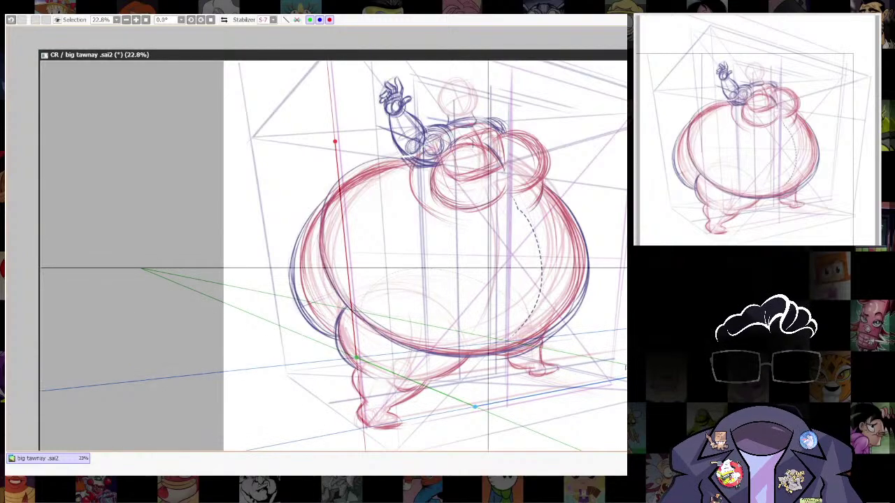
{"action": "key", "text": "ctrl+r"}
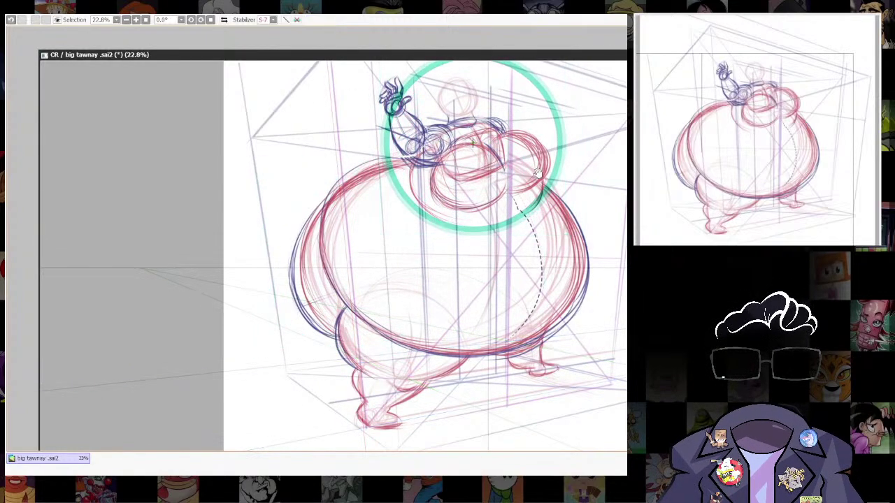
Place a flattened ellipse ruler across the shoulders and distort it to follow the torso's tilt from the raised arm to the far shoulder.
{"action": "left_click_drag", "start_coordinate": [475, 142], "coordinate": [463, 225]}
{"action": "key", "text": "ctrl"}
{"action": "left_click_drag", "start_coordinate": [464, 130], "coordinate": [465, 211]}
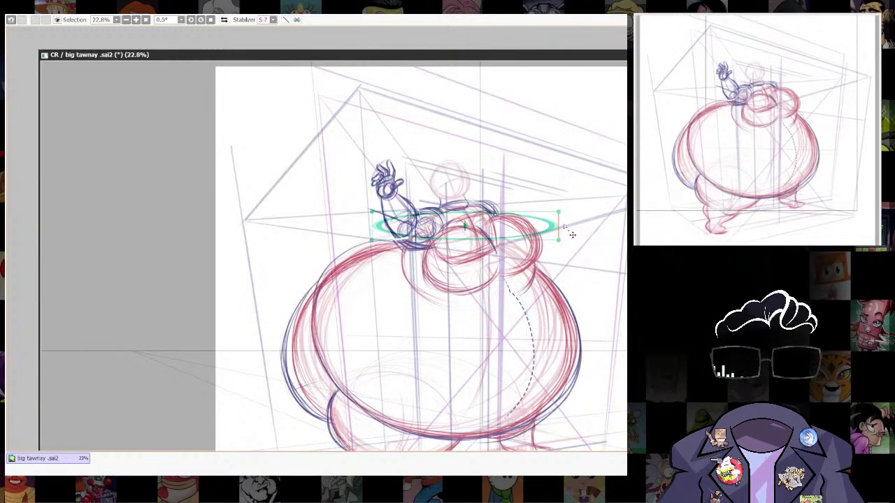
{"action": "left_click_drag", "start_coordinate": [372, 253], "coordinate": [386, 265]}
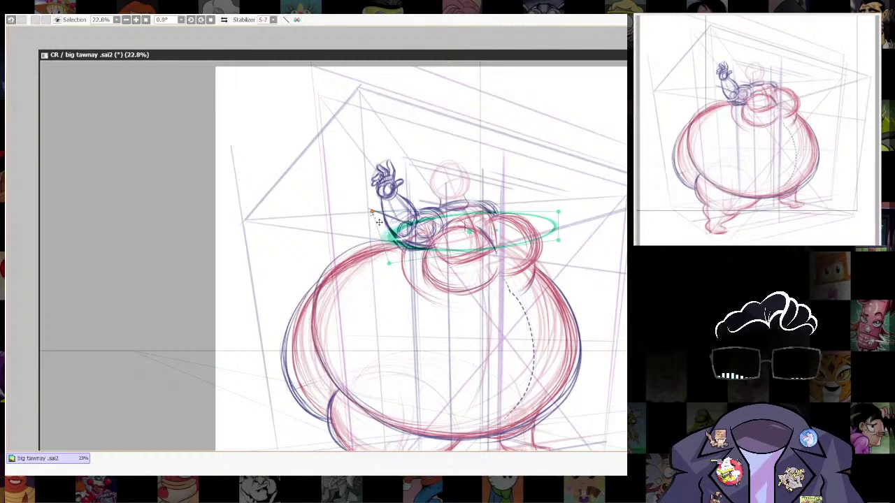
{"action": "left_click_drag", "start_coordinate": [378, 221], "coordinate": [379, 228]}
{"action": "left_click_drag", "start_coordinate": [571, 223], "coordinate": [546, 240]}
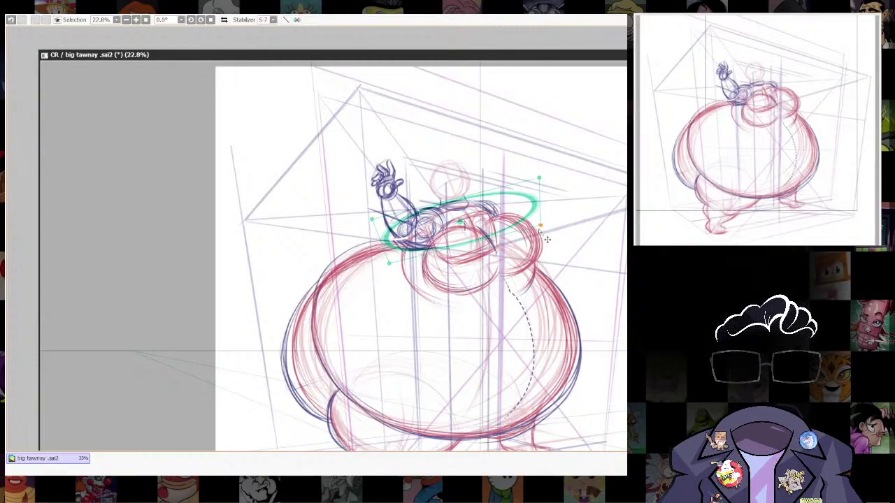
{"action": "left_click_drag", "start_coordinate": [545, 189], "coordinate": [534, 212]}
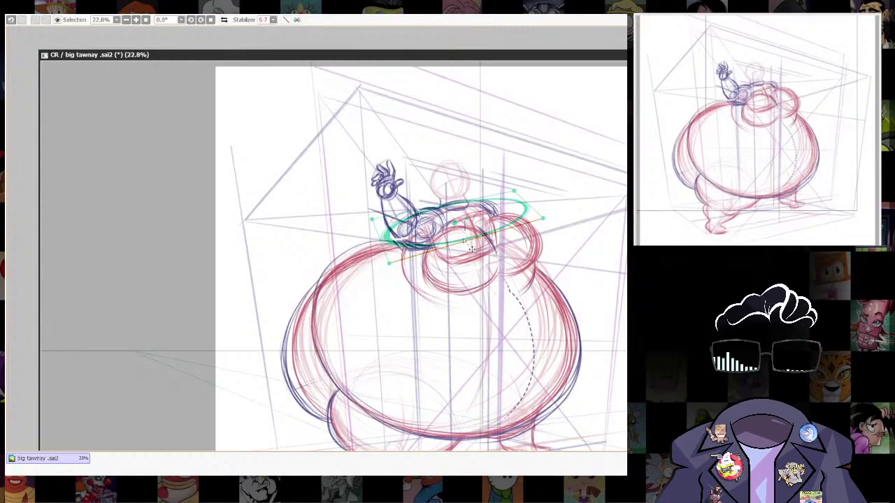
{"action": "left_click_drag", "start_coordinate": [389, 264], "coordinate": [392, 241]}
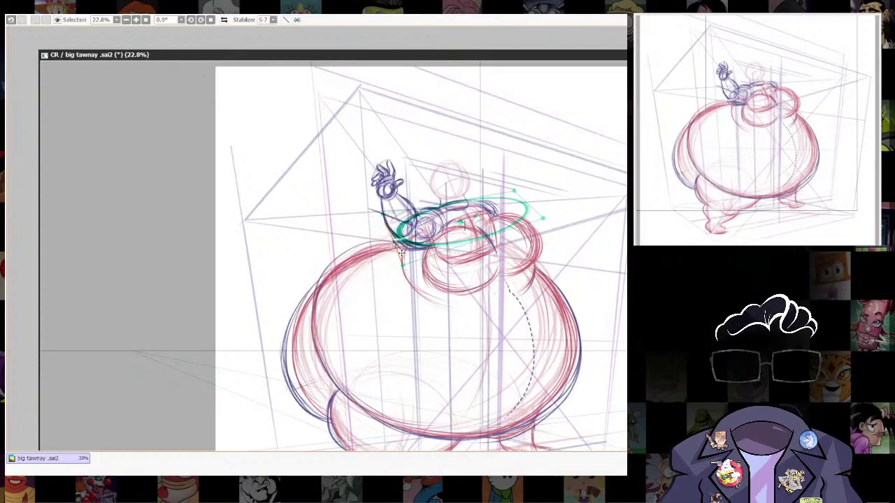
{"action": "left_click_drag", "start_coordinate": [529, 205], "coordinate": [539, 220]}
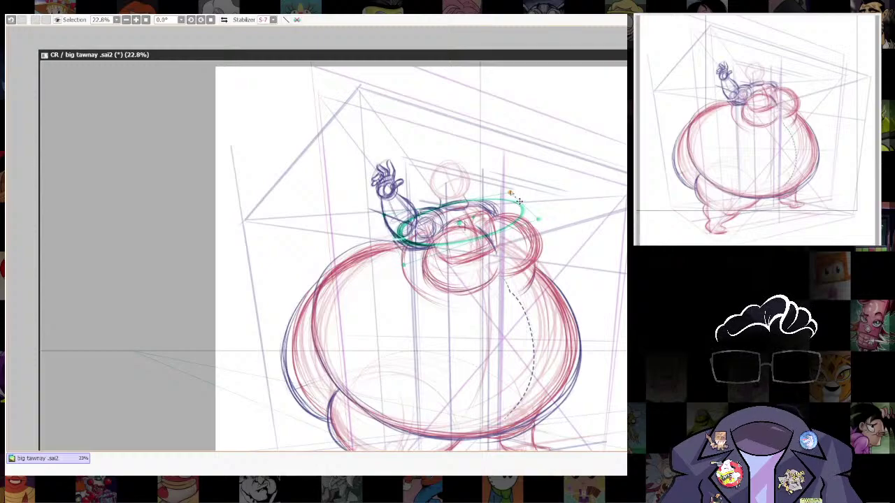
{"action": "mouse_move", "coordinate": [511, 192]}
{"action": "left_mouse_down"}
{"action": "mouse_move", "coordinate": [523, 193]}
{"action": "mouse_move", "coordinate": [506, 194]}
{"action": "left_mouse_up"}
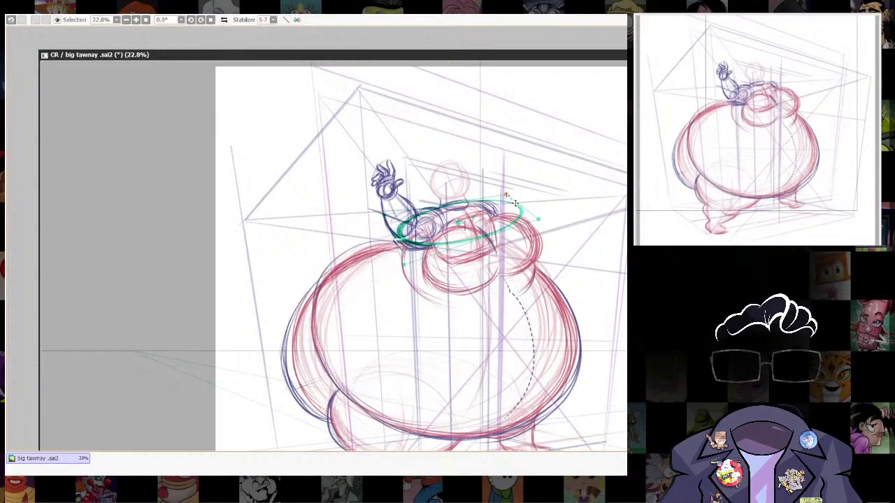
{"action": "mouse_move", "coordinate": [539, 220]}
{"action": "left_mouse_down"}
{"action": "mouse_move", "coordinate": [546, 225]}
{"action": "mouse_move", "coordinate": [526, 214]}
{"action": "left_mouse_up"}
Pull in the far end of the ellipse ruler and sketch the far arm's elbow circle in blue at its edge.
{"action": "key", "text": "n"}
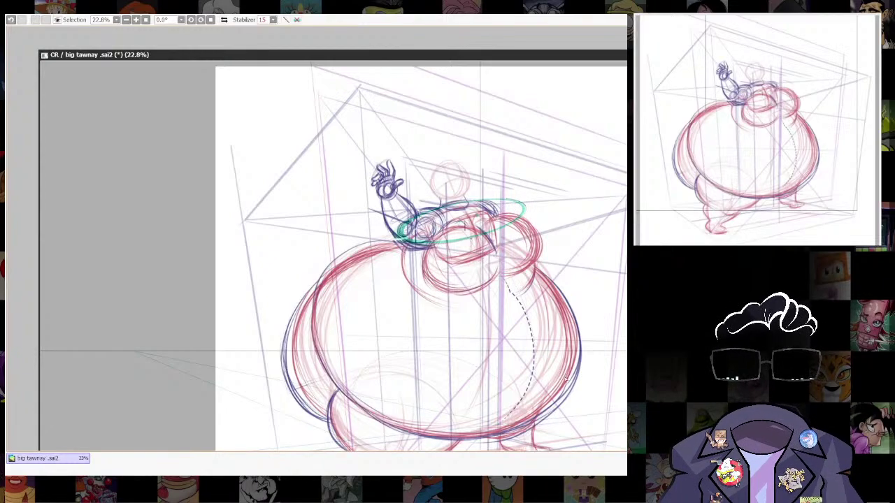
{"action": "key", "text": "ctrl"}
{"action": "left_click_drag", "start_coordinate": [533, 215], "coordinate": [499, 204]}
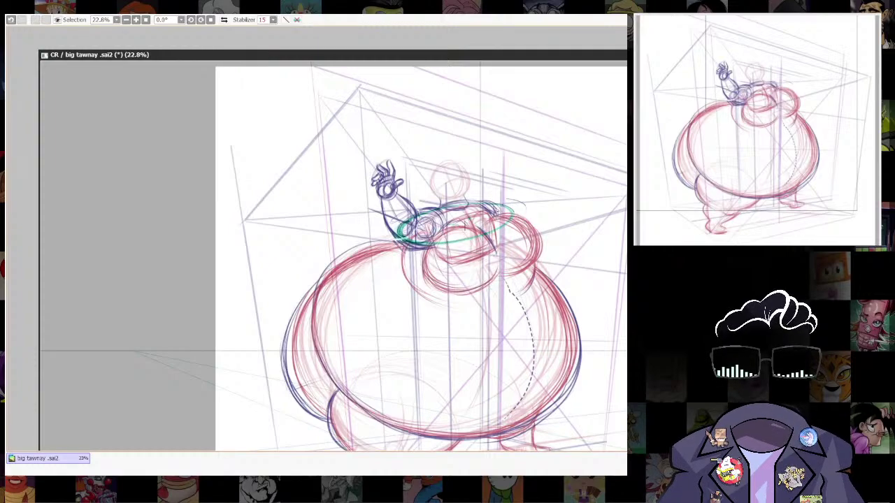
{"action": "key", "text": "ctrl+r"}
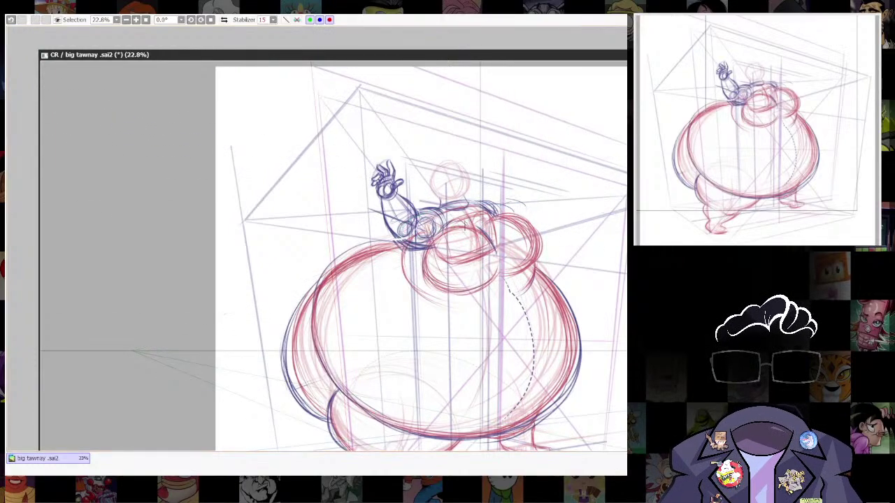
{"action": "key", "text": "ctrl+r"}
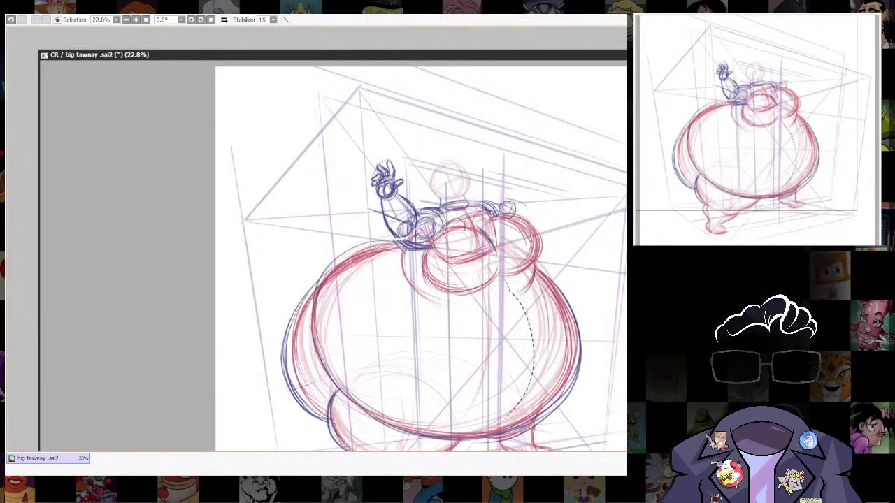
{"action": "mouse_move", "coordinate": [509, 209]}
{"action": "left_mouse_down"}
{"action": "mouse_move", "coordinate": [499, 201]}
{"action": "mouse_move", "coordinate": [512, 210]}
{"action": "left_mouse_up"}
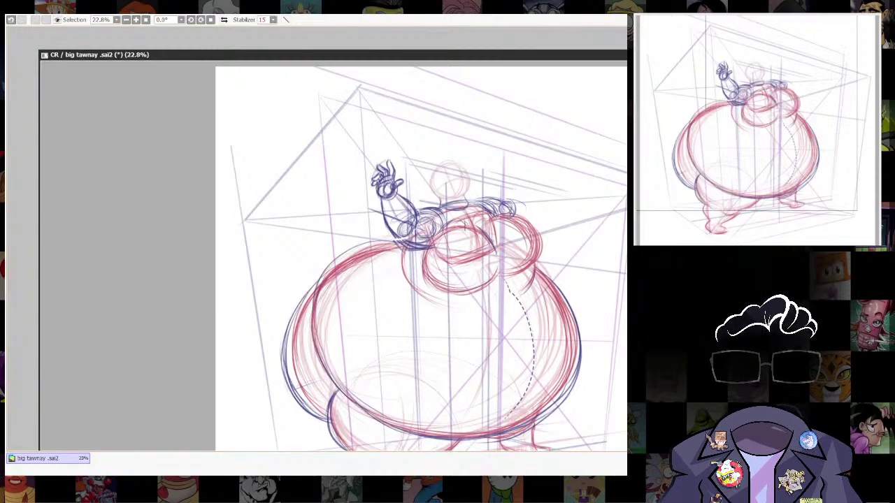
Draw short perspective guides beyond the far elbow and sketch a wrist circle in blue below them.
{"action": "key", "text": "ctrl+r"}
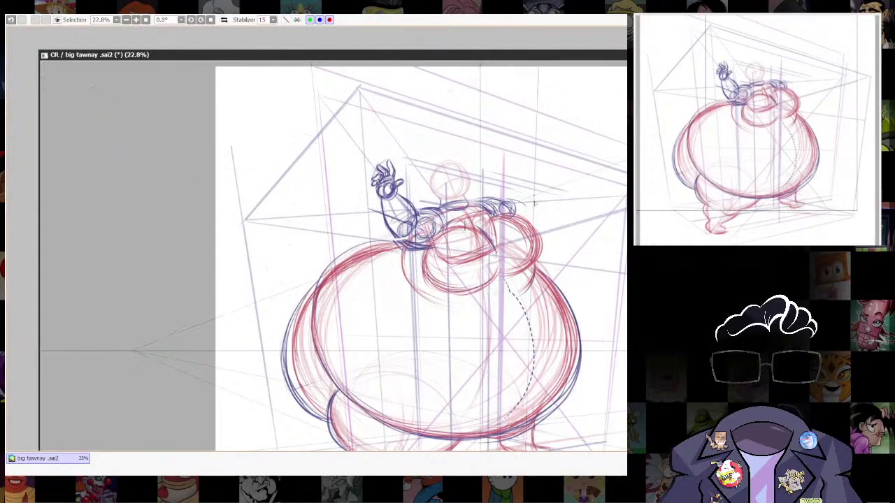
{"action": "left_click_drag", "start_coordinate": [533, 196], "coordinate": [557, 222]}
{"action": "key", "text": "ctrl+r"}
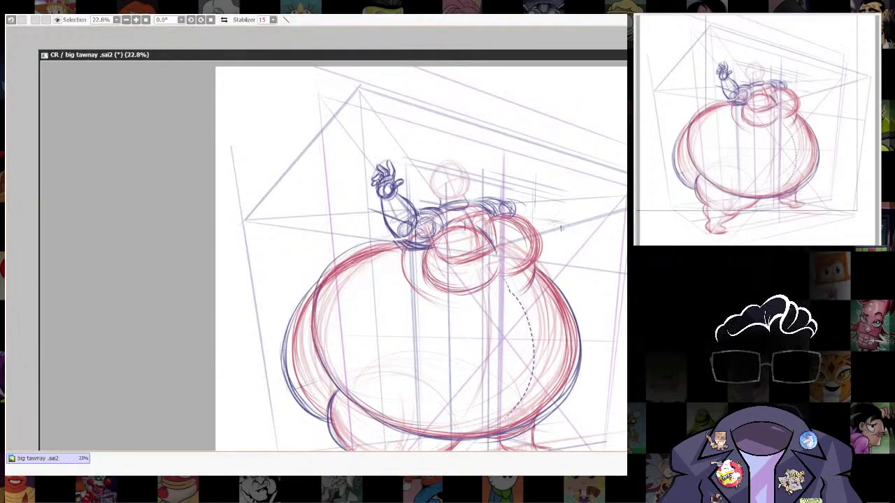
{"action": "left_click_drag", "start_coordinate": [561, 225], "coordinate": [554, 217]}
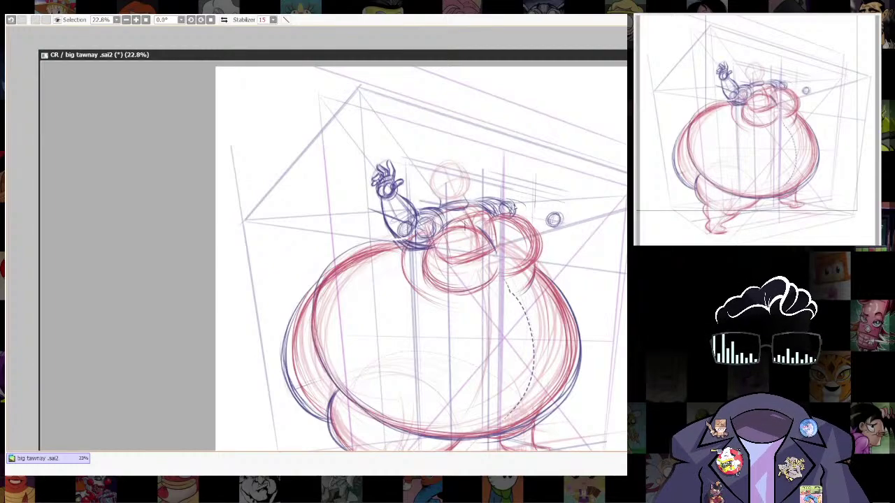
Sketch the far forearm's upper edge in blue and bring the wrist circle closer to the elbow.
{"action": "left_click_drag", "start_coordinate": [587, 175], "coordinate": [530, 206]}
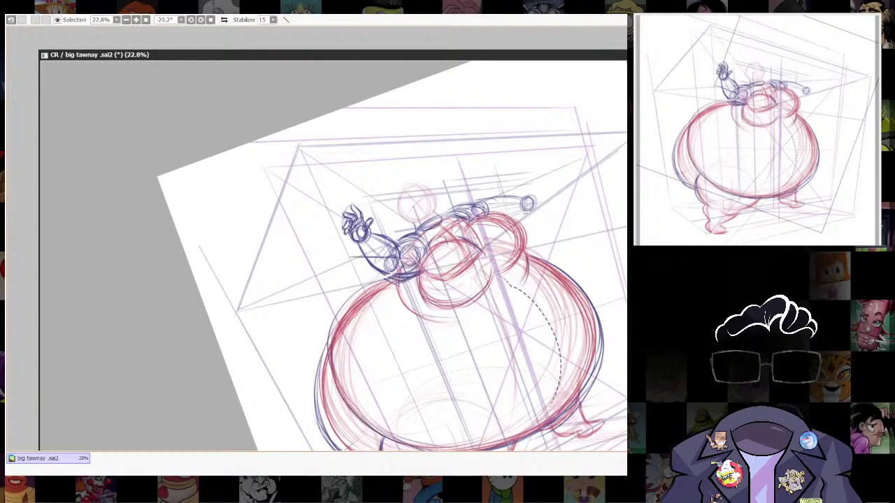
{"action": "key", "text": "e"}
{"action": "mouse_move", "coordinate": [524, 187]}
{"action": "left_mouse_down"}
{"action": "mouse_move", "coordinate": [515, 190]}
{"action": "mouse_move", "coordinate": [529, 218]}
{"action": "left_mouse_up"}
{"action": "key", "text": "ctrl+d"}
Build up the far arm's contours in blue, joining the shoulder, elbow circle and wrist circle along upper and lower edges.
{"action": "left_click_drag", "start_coordinate": [538, 146], "coordinate": [479, 102]}
{"action": "scroll", "coordinate": [433, 101], "scroll_direction": "up", "scroll_amount": 3}
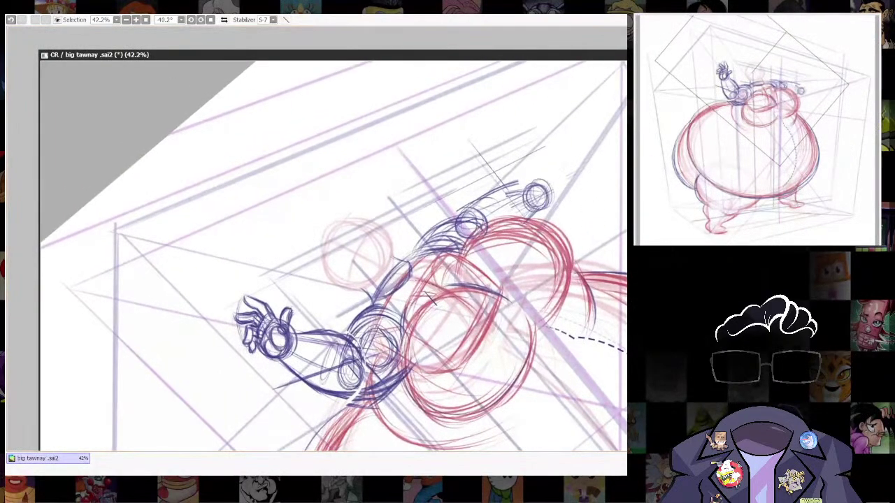
{"action": "key", "text": "n"}
{"action": "mouse_move", "coordinate": [529, 191]}
{"action": "left_mouse_down"}
{"action": "mouse_move", "coordinate": [464, 213]}
{"action": "mouse_move", "coordinate": [537, 182]}
{"action": "left_mouse_up"}
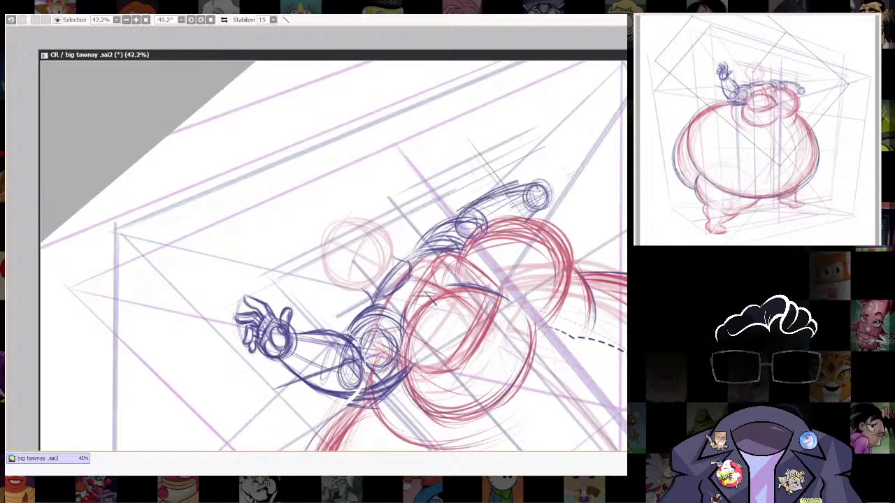
{"action": "left_click_drag", "start_coordinate": [467, 209], "coordinate": [528, 186]}
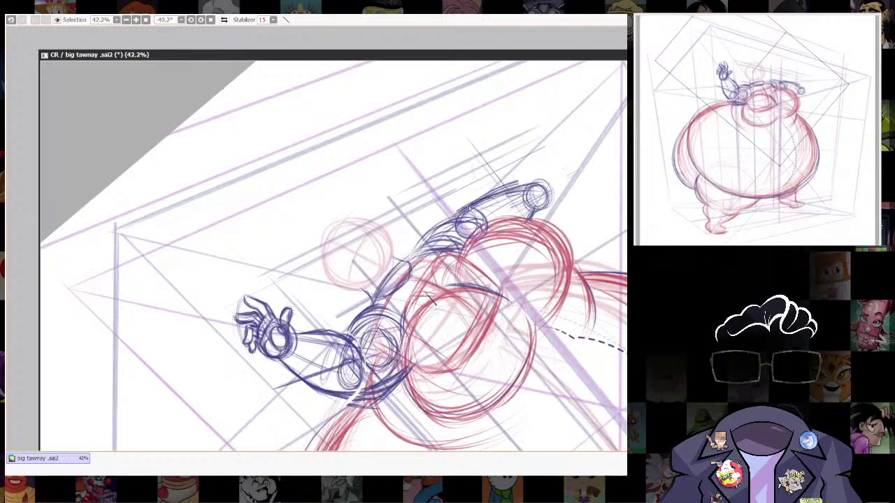
{"action": "mouse_move", "coordinate": [411, 255]}
{"action": "left_mouse_down"}
{"action": "mouse_move", "coordinate": [464, 210]}
{"action": "mouse_move", "coordinate": [531, 185]}
{"action": "mouse_move", "coordinate": [533, 210]}
{"action": "left_mouse_up"}
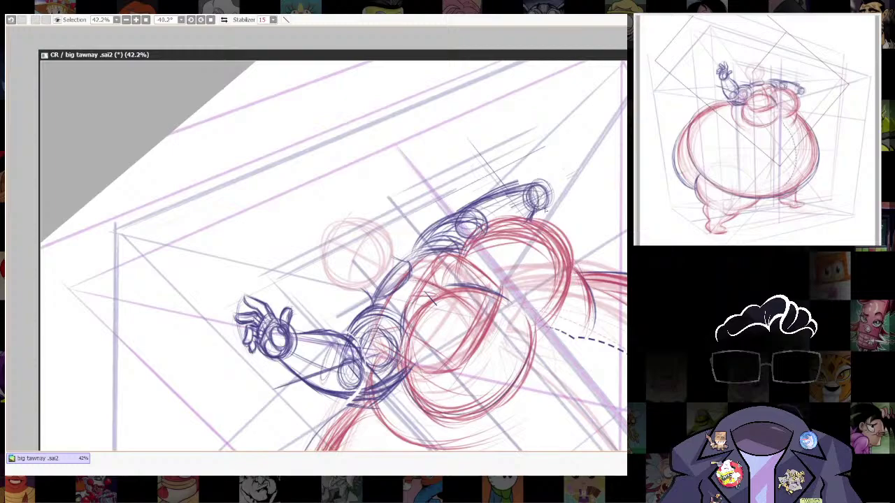
Sketch the far arm's small hand in blue, extending downward from the wrist circle.
{"action": "left_click_drag", "start_coordinate": [599, 315], "coordinate": [541, 393]}
{"action": "left_click_drag", "start_coordinate": [582, 366], "coordinate": [546, 265]}
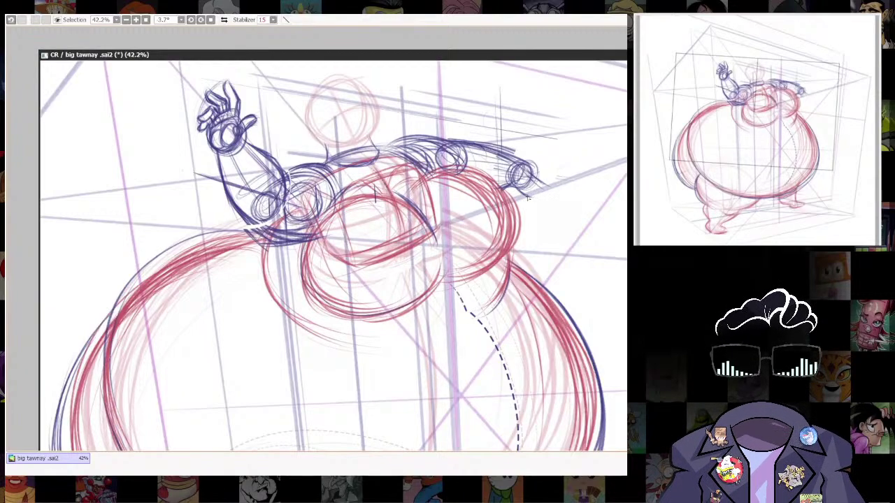
{"action": "mouse_move", "coordinate": [524, 165]}
{"action": "left_mouse_down"}
{"action": "mouse_move", "coordinate": [549, 185]}
{"action": "mouse_move", "coordinate": [531, 192]}
{"action": "left_mouse_up"}
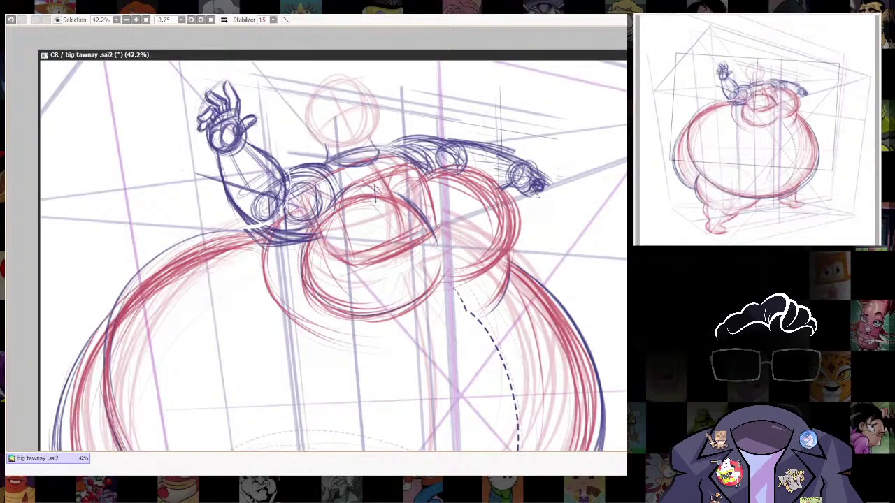
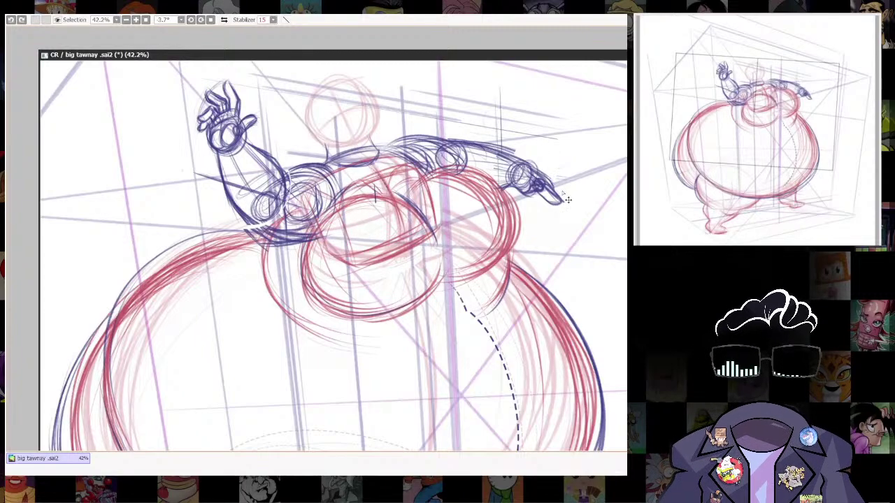
Undo the first finger drawn on the far hand and sketch short straight direction lines outward from the palm in blue.
{"action": "key", "text": "ctrl+z"}
{"action": "left_click_drag", "start_coordinate": [546, 183], "coordinate": [561, 201]}
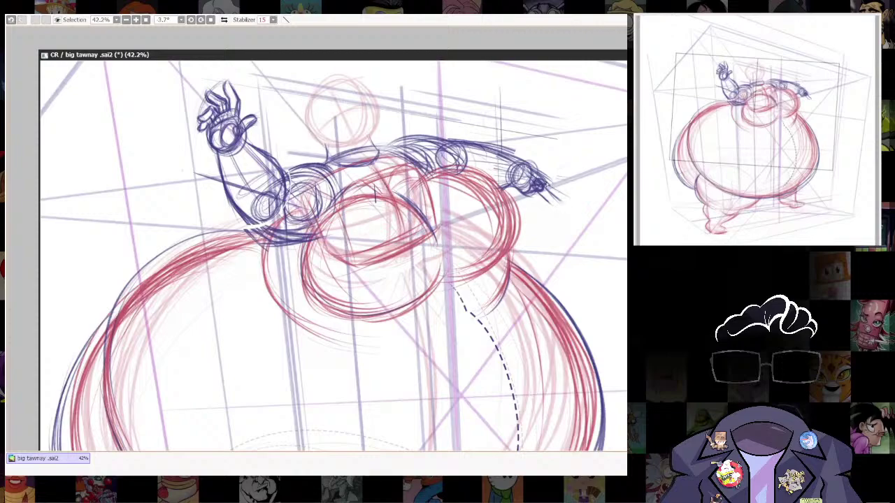
{"action": "key", "text": "ctrl+z"}
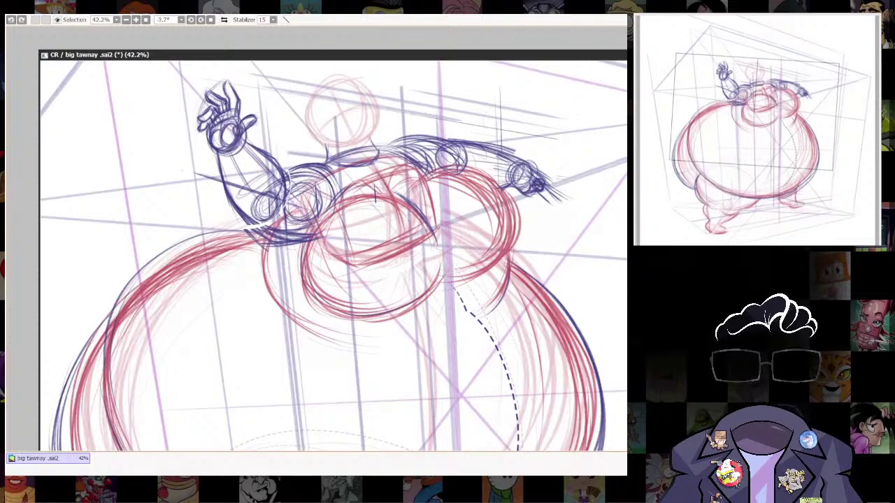
Bring up the ellipse ruler, place it over the far hand, and shrink it to the reach of the fingers.
{"action": "key", "text": "ctrl+r"}
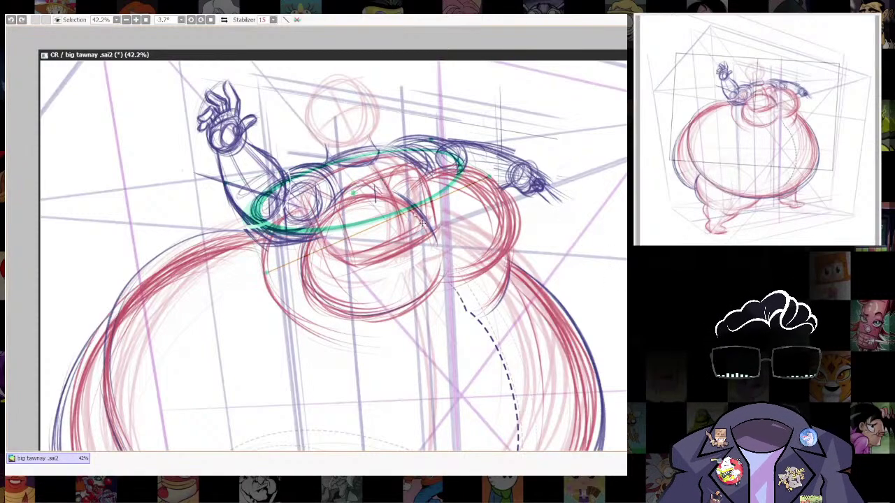
{"action": "left_click_drag", "start_coordinate": [359, 192], "coordinate": [524, 174]}
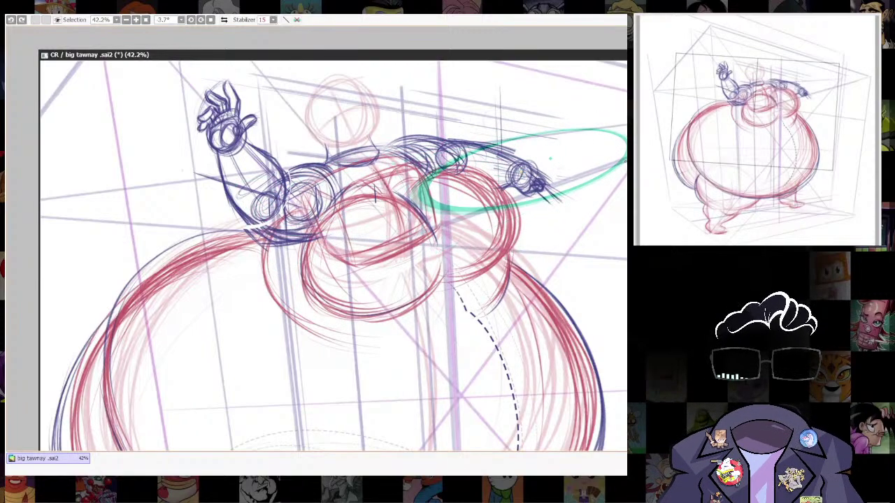
{"action": "key", "text": "ctrl+shift+r"}
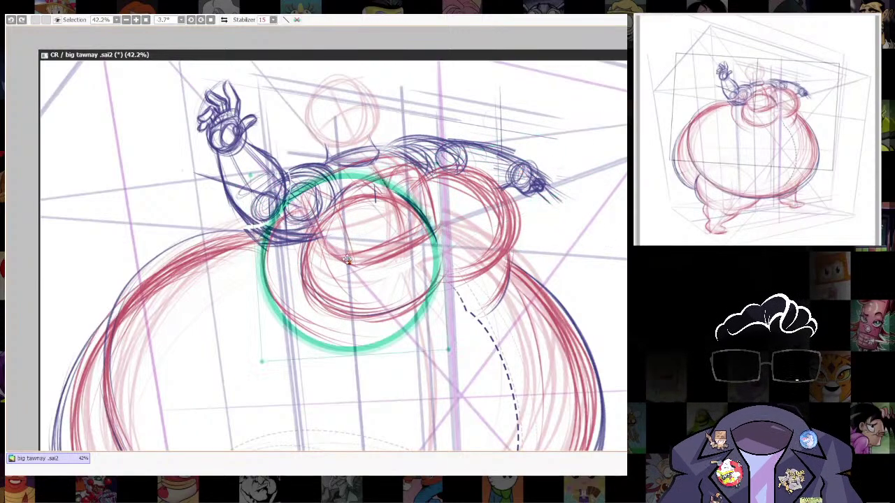
{"action": "left_click_drag", "start_coordinate": [347, 259], "coordinate": [521, 170]}
{"action": "left_click_drag", "start_coordinate": [554, 74], "coordinate": [559, 148]}
{"action": "left_click_drag", "start_coordinate": [615, 169], "coordinate": [549, 169]}
{"action": "left_click_drag", "start_coordinate": [559, 201], "coordinate": [587, 209]}
{"action": "left_click_drag", "start_coordinate": [529, 212], "coordinate": [538, 221]}
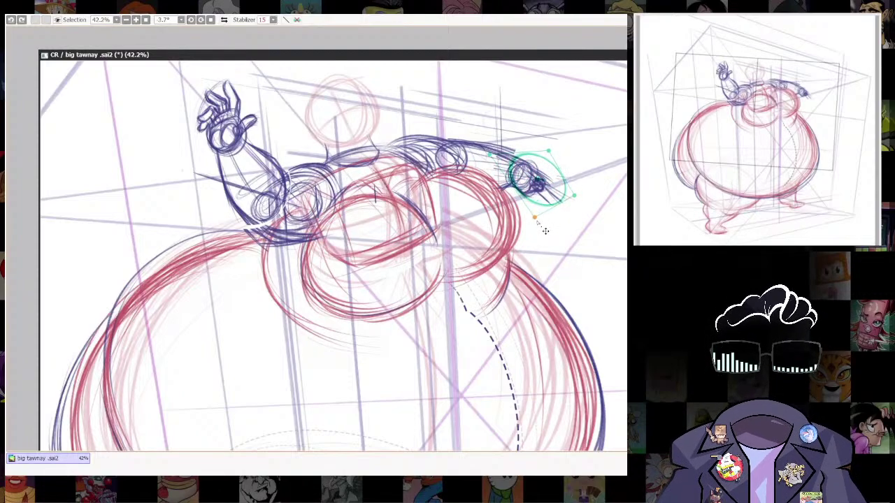
Reshape the ellipse ruler by its corners into a slanted oval extending from the wrist circle past the far hand.
{"action": "left_click_drag", "start_coordinate": [578, 200], "coordinate": [595, 200]}
{"action": "left_click_drag", "start_coordinate": [489, 154], "coordinate": [500, 169]}
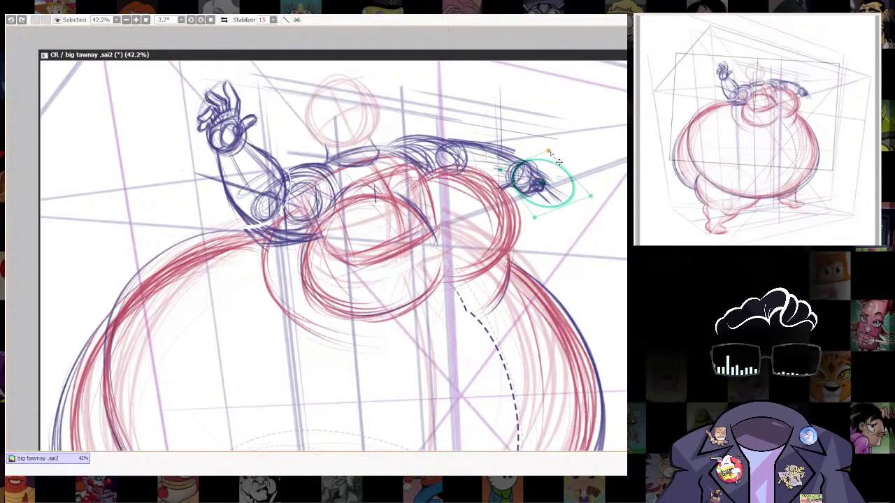
{"action": "left_click_drag", "start_coordinate": [549, 151], "coordinate": [528, 159]}
{"action": "mouse_move", "coordinate": [591, 197]}
{"action": "left_mouse_down"}
{"action": "mouse_move", "coordinate": [610, 202]}
{"action": "mouse_move", "coordinate": [596, 208]}
{"action": "left_mouse_up"}
{"action": "left_click_drag", "start_coordinate": [534, 218], "coordinate": [537, 227]}
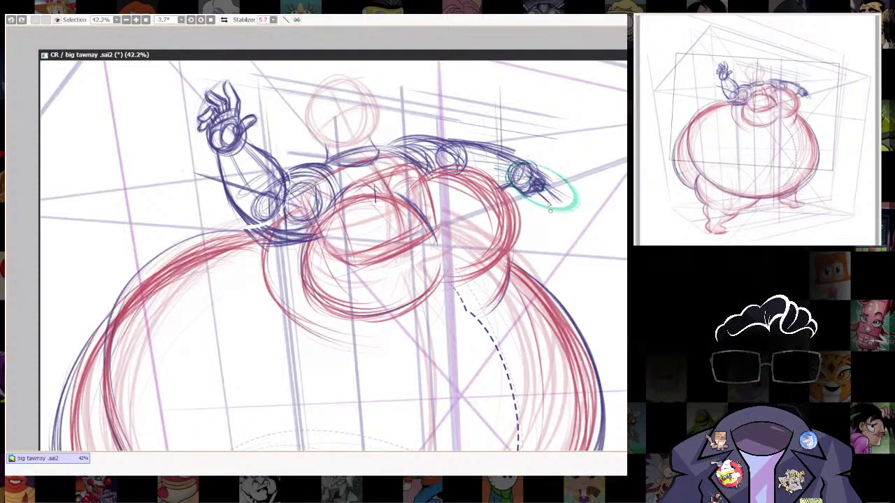
Trace the ellipse ruler's outer edge in blue as a fingertip arc, and sketch small fingertip circles and the first finger.
{"action": "key", "text": "ctrl"}
{"action": "left_click_drag", "start_coordinate": [619, 207], "coordinate": [573, 226]}
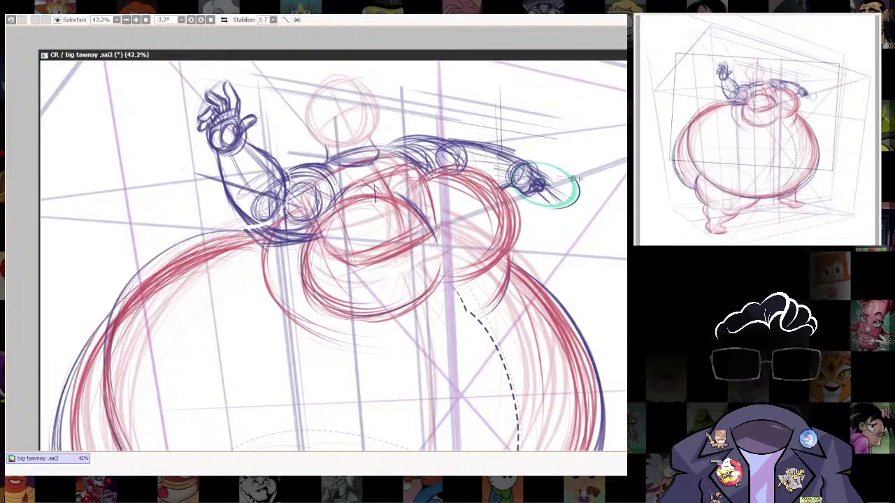
{"action": "key", "text": "ctrl+z"}
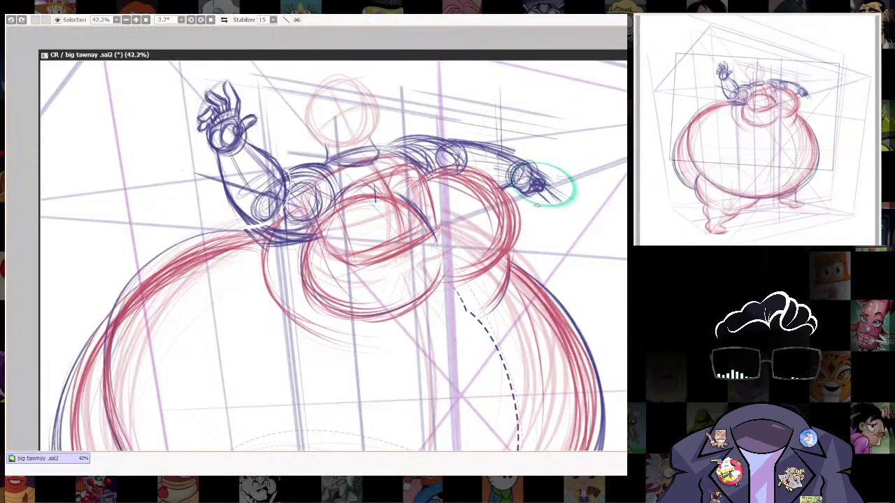
{"action": "left_click_drag", "start_coordinate": [536, 205], "coordinate": [588, 175]}
{"action": "key", "text": "ctrl+r"}
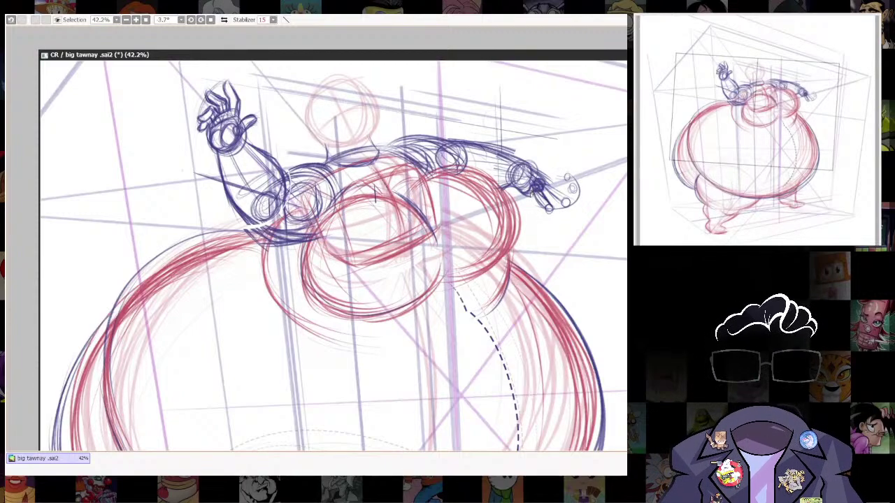
{"action": "key", "text": "ctrl+z"}
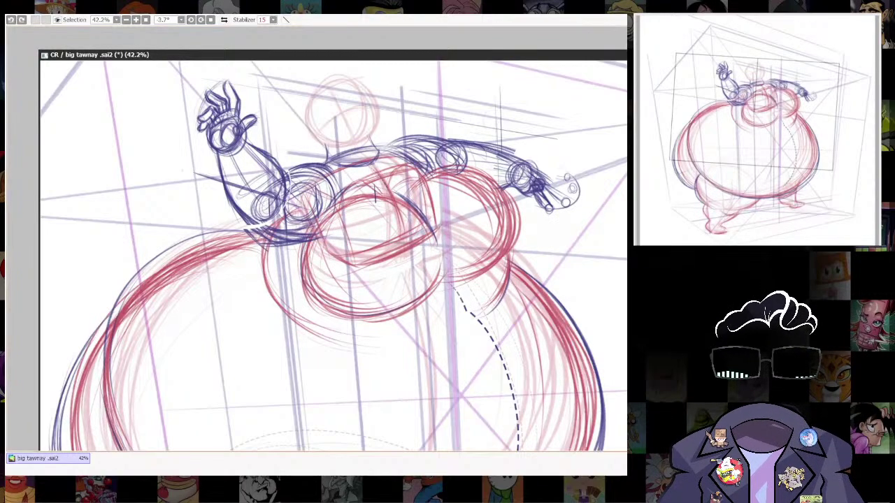
Draw the far hand's remaining fingers in blue, fanning from the palm out to the fingertip circles.
{"action": "scroll", "coordinate": [590, 206], "scroll_direction": "up", "scroll_amount": 4}
{"action": "key", "text": "e"}
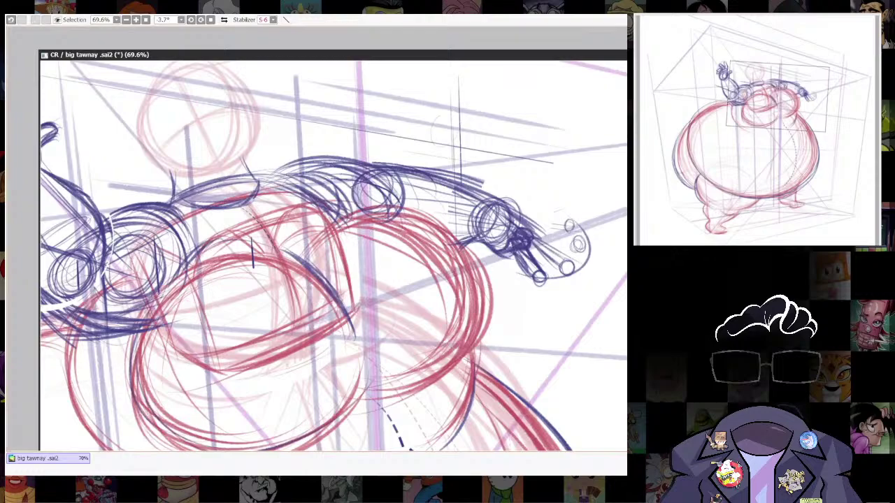
{"action": "mouse_move", "coordinate": [528, 236]}
{"action": "left_mouse_down"}
{"action": "mouse_move", "coordinate": [572, 264]}
{"action": "mouse_move", "coordinate": [556, 272]}
{"action": "mouse_move", "coordinate": [573, 268]}
{"action": "left_mouse_up"}
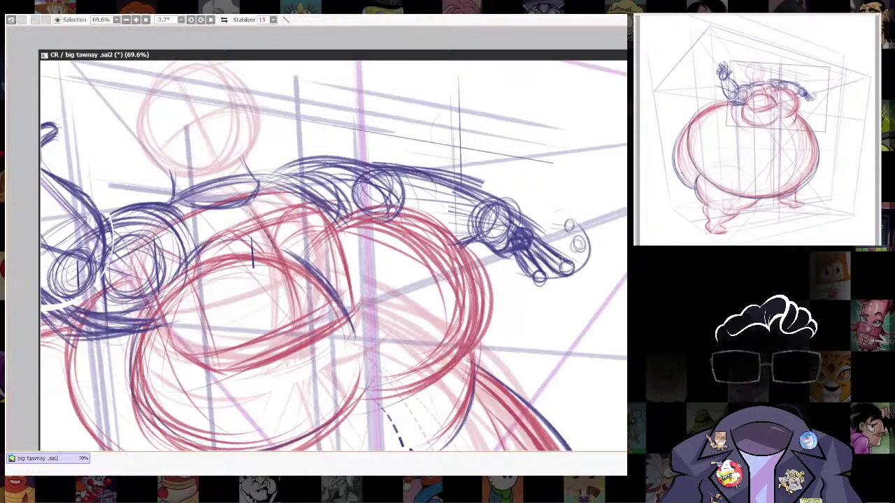
{"action": "left_click_drag", "start_coordinate": [534, 229], "coordinate": [575, 240]}
{"action": "left_click_drag", "start_coordinate": [537, 242], "coordinate": [584, 251]}
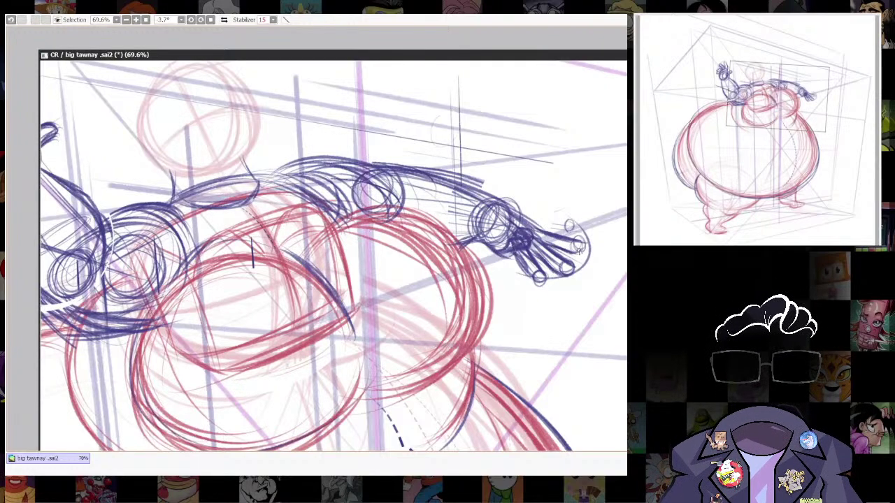
{"action": "left_click_drag", "start_coordinate": [622, 196], "coordinate": [559, 111]}
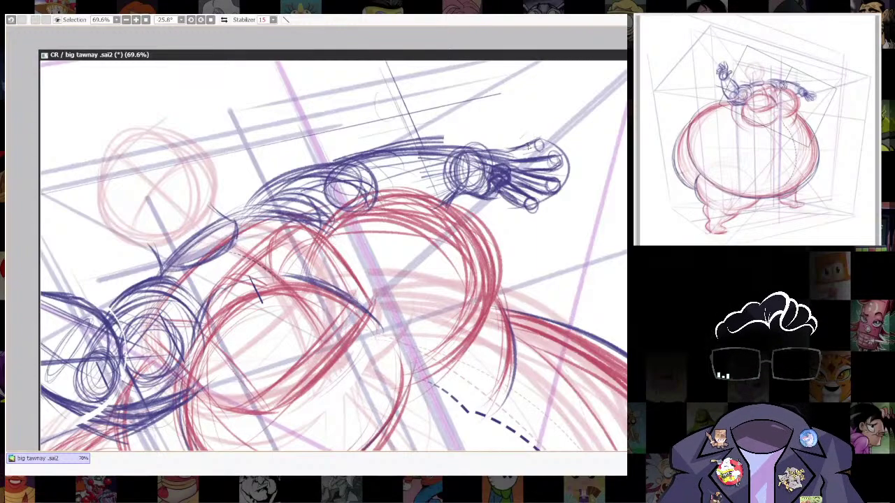
{"action": "mouse_move", "coordinate": [542, 147]}
{"action": "left_mouse_down"}
{"action": "mouse_move", "coordinate": [526, 158]}
{"action": "mouse_move", "coordinate": [508, 151]}
{"action": "left_mouse_up"}
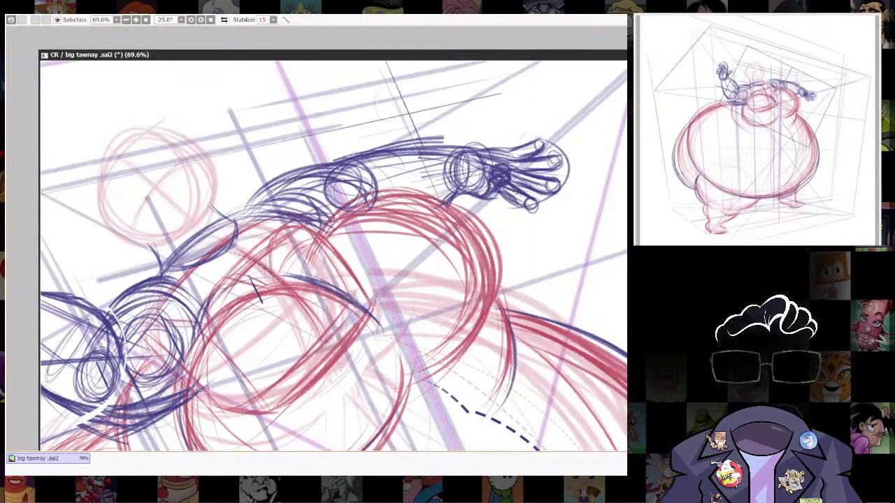
Sketch the far hand's thumb in blue below the wrist circle and strengthen the finger contours.
{"action": "mouse_move", "coordinate": [490, 183]}
{"action": "left_mouse_down"}
{"action": "mouse_move", "coordinate": [493, 233]}
{"action": "mouse_move", "coordinate": [494, 188]}
{"action": "mouse_move", "coordinate": [488, 197]}
{"action": "mouse_move", "coordinate": [498, 220]}
{"action": "mouse_move", "coordinate": [487, 222]}
{"action": "mouse_move", "coordinate": [468, 191]}
{"action": "mouse_move", "coordinate": [483, 223]}
{"action": "mouse_move", "coordinate": [497, 218]}
{"action": "mouse_move", "coordinate": [492, 226]}
{"action": "mouse_move", "coordinate": [484, 229]}
{"action": "mouse_move", "coordinate": [490, 183]}
{"action": "mouse_move", "coordinate": [489, 223]}
{"action": "left_mouse_up"}
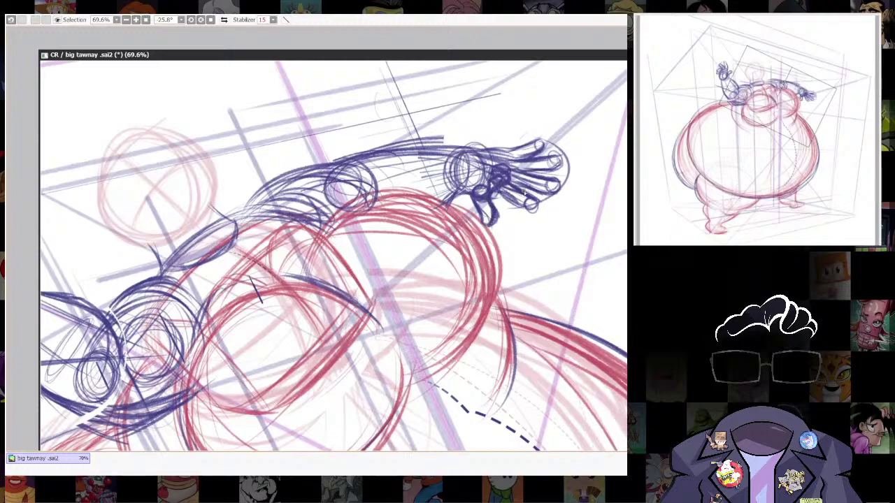
{"action": "key", "text": "ctrl+z"}
{"action": "mouse_move", "coordinate": [516, 186]}
{"action": "left_mouse_down"}
{"action": "mouse_move", "coordinate": [538, 201]}
{"action": "mouse_move", "coordinate": [536, 210]}
{"action": "mouse_move", "coordinate": [547, 189]}
{"action": "left_mouse_up"}
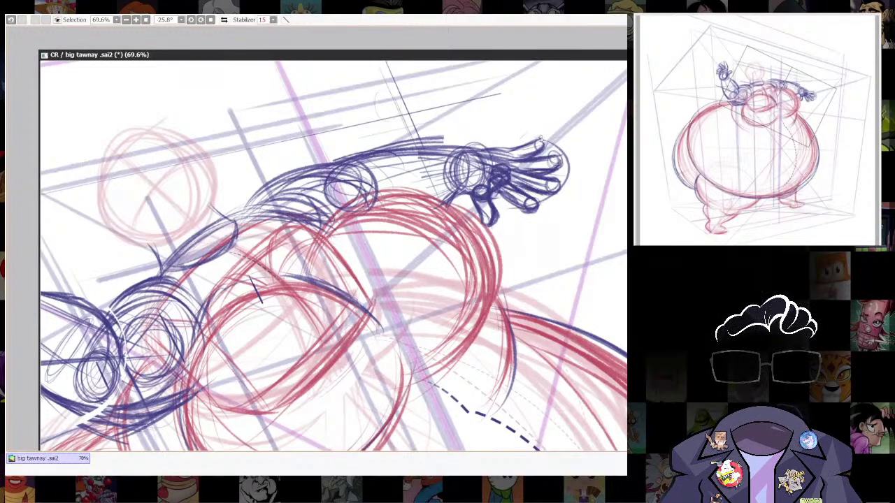
Select the far hand and scale it down slightly at the end of the forearm.
{"action": "left_click_drag", "start_coordinate": [540, 301], "coordinate": [480, 368]}
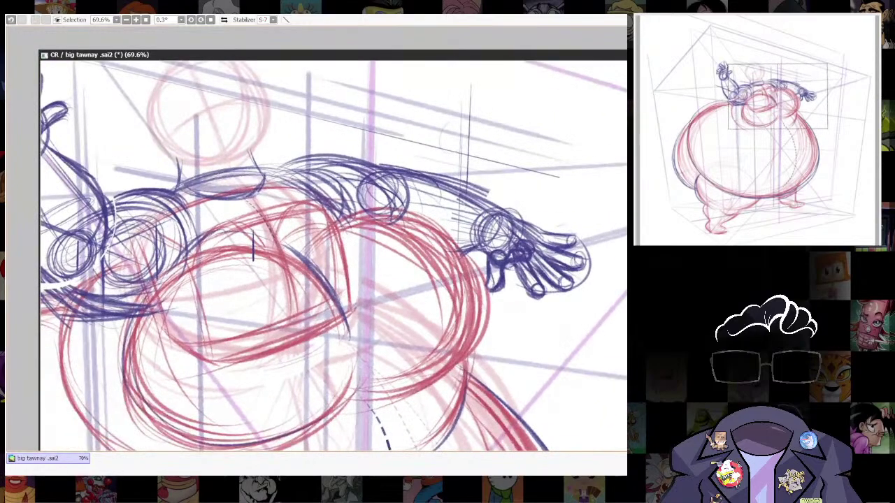
{"action": "left_click_drag", "start_coordinate": [603, 253], "coordinate": [604, 269]}
{"action": "scroll", "coordinate": [600, 288], "scroll_direction": "up", "scroll_amount": 2}
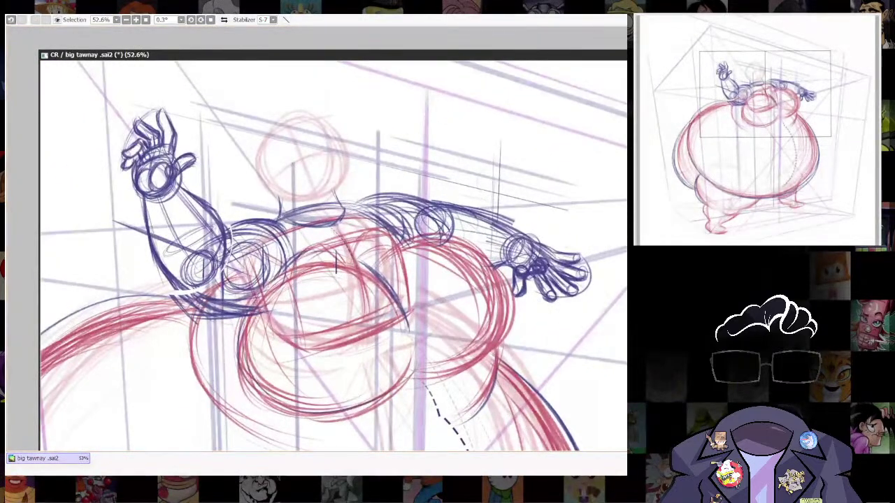
{"action": "mouse_move", "coordinate": [510, 316]}
{"action": "left_mouse_down"}
{"action": "mouse_move", "coordinate": [590, 305]}
{"action": "mouse_move", "coordinate": [592, 246]}
{"action": "mouse_move", "coordinate": [546, 263]}
{"action": "left_mouse_up"}
{"action": "key", "text": "Return"}
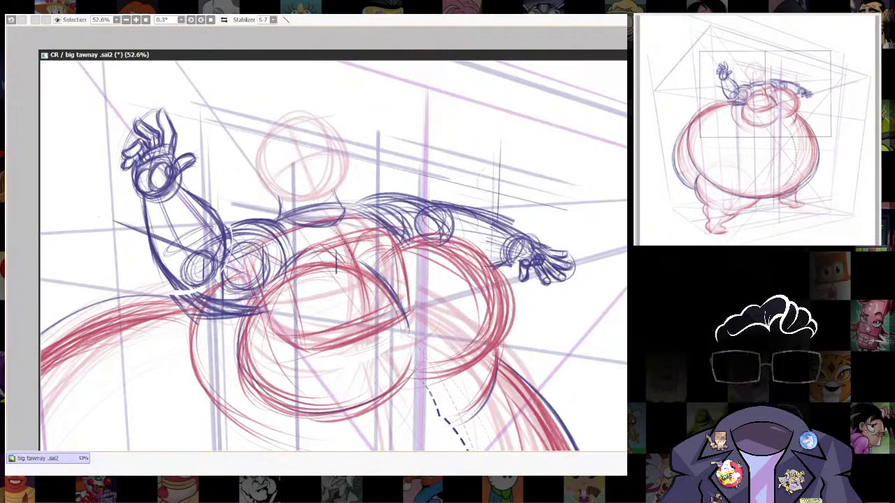
Undo the accidental shift of the blue sketch, reselect the far hand, and move it up over the wrist circle.
{"action": "key", "text": "ctrl+z"}
{"action": "key", "text": "ctrl+z"}
{"action": "key", "text": "ctrl+z"}
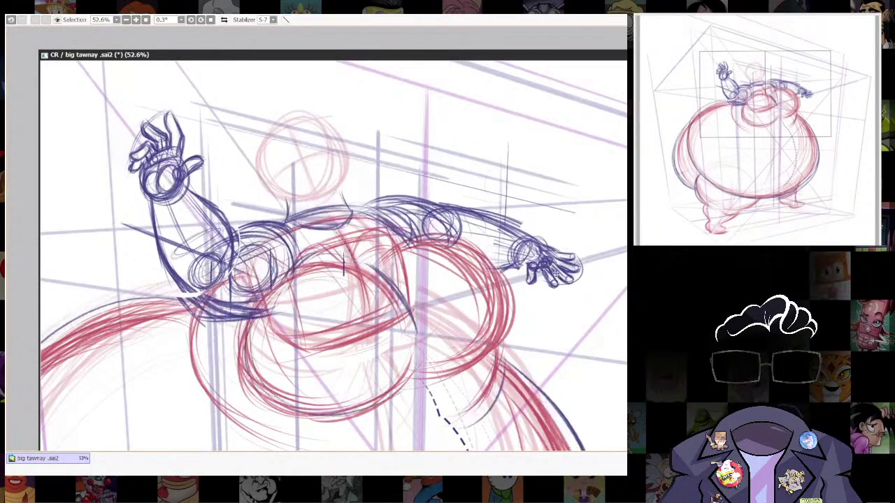
{"action": "key", "text": "ctrl+y"}
{"action": "mouse_move", "coordinate": [512, 266]}
{"action": "left_mouse_down"}
{"action": "mouse_move", "coordinate": [589, 277]}
{"action": "mouse_move", "coordinate": [519, 246]}
{"action": "left_mouse_up"}
{"action": "mouse_move", "coordinate": [563, 271]}
{"action": "left_mouse_down"}
{"action": "mouse_move", "coordinate": [556, 265]}
{"action": "mouse_move", "coordinate": [568, 211]}
{"action": "left_mouse_up"}
{"action": "key", "text": "ctrl+d"}
Touch up the far wrist in blue where the forearm meets the repositioned hand.
{"action": "scroll", "coordinate": [581, 291], "scroll_direction": "down", "scroll_amount": 6}
{"action": "scroll", "coordinate": [569, 212], "scroll_direction": "up", "scroll_amount": 4}
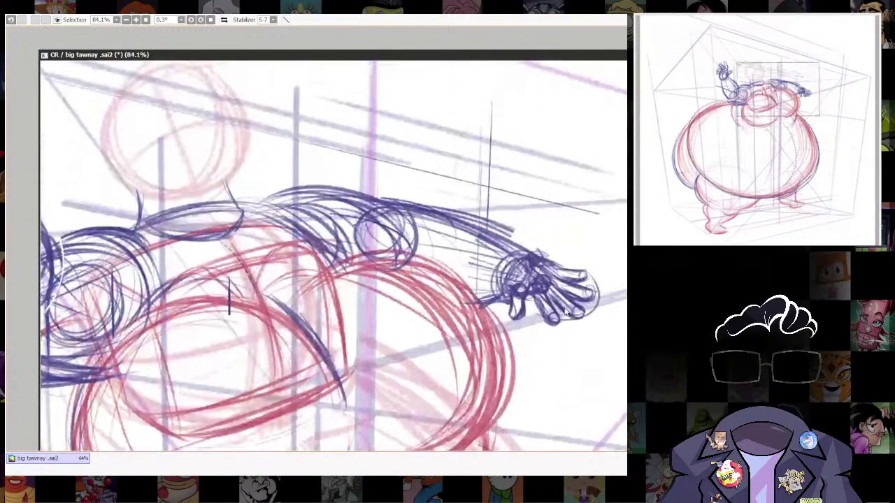
{"action": "key", "text": "n"}
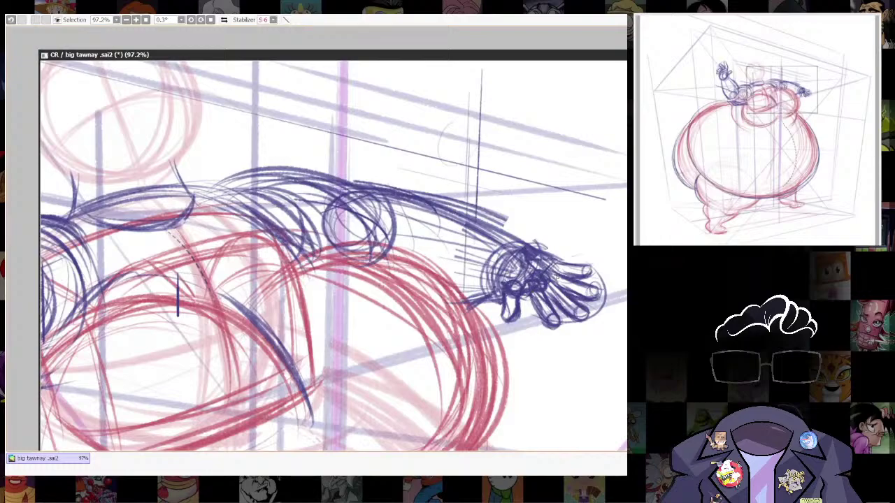
{"action": "scroll", "coordinate": [557, 277], "scroll_direction": "down", "scroll_amount": 5}
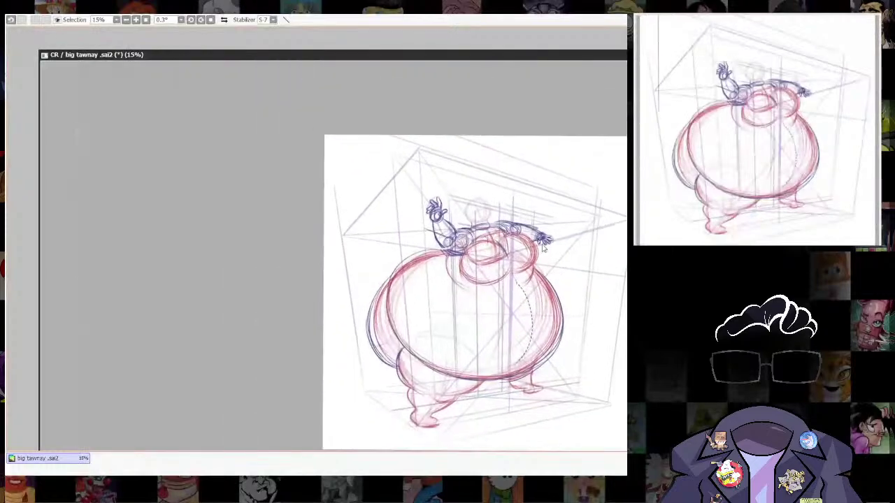
Transform the far forearm and hand together, moving them closer to the elbow and tilting the hand slightly upward.
{"action": "scroll", "coordinate": [544, 245], "scroll_direction": "up", "scroll_amount": 4}
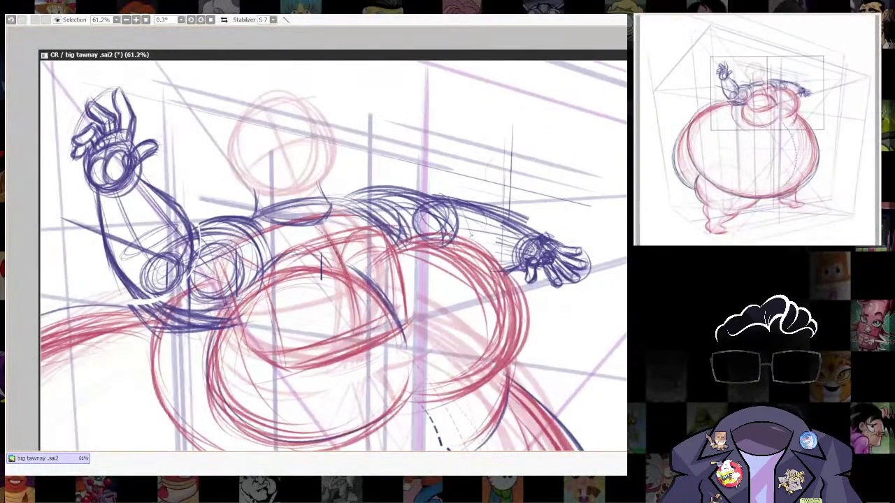
{"action": "mouse_move", "coordinate": [514, 290]}
{"action": "left_mouse_down"}
{"action": "mouse_move", "coordinate": [521, 177]}
{"action": "mouse_move", "coordinate": [445, 193]}
{"action": "left_mouse_up"}
{"action": "key", "text": "ctrl+t"}
{"action": "left_click_drag", "start_coordinate": [593, 176], "coordinate": [586, 183]}
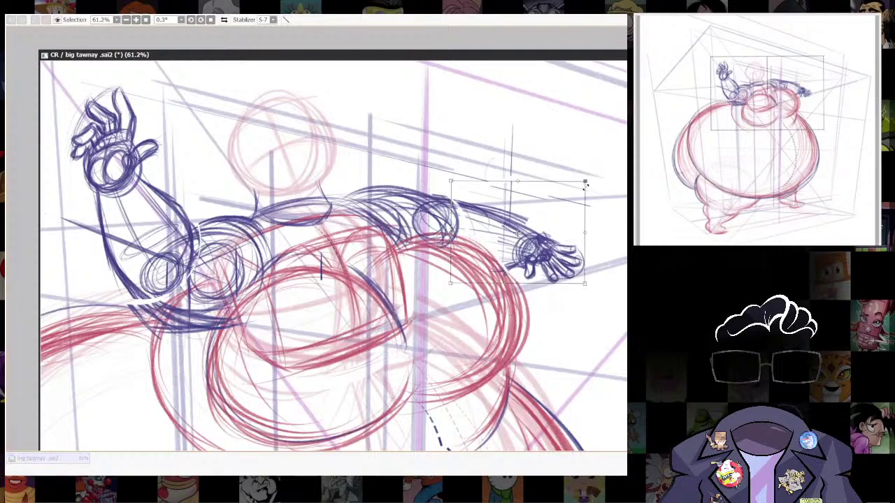
{"action": "left_click_drag", "start_coordinate": [544, 243], "coordinate": [533, 242]}
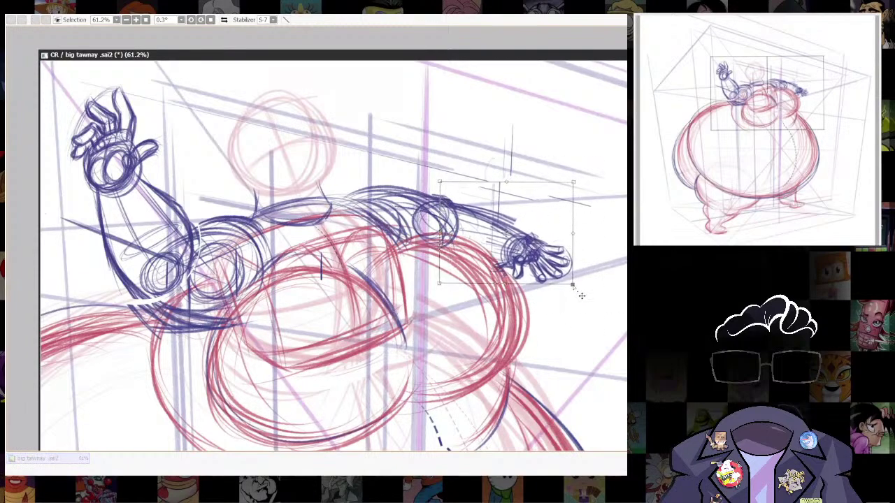
{"action": "left_click_drag", "start_coordinate": [573, 285], "coordinate": [572, 291]}
{"action": "left_click_drag", "start_coordinate": [574, 184], "coordinate": [575, 179]}
{"action": "left_click_drag", "start_coordinate": [535, 255], "coordinate": [537, 252]}
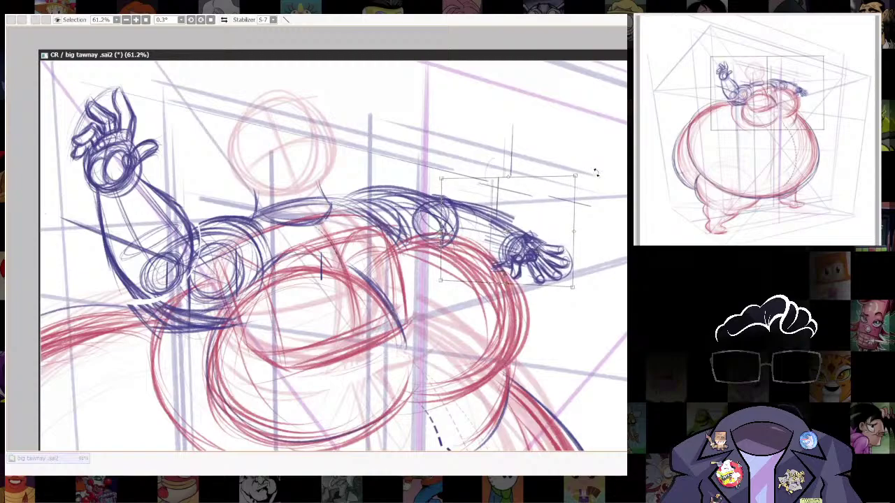
{"action": "left_click_drag", "start_coordinate": [589, 169], "coordinate": [569, 159]}
{"action": "left_click_drag", "start_coordinate": [523, 248], "coordinate": [521, 240]}
{"action": "key", "text": "Return"}
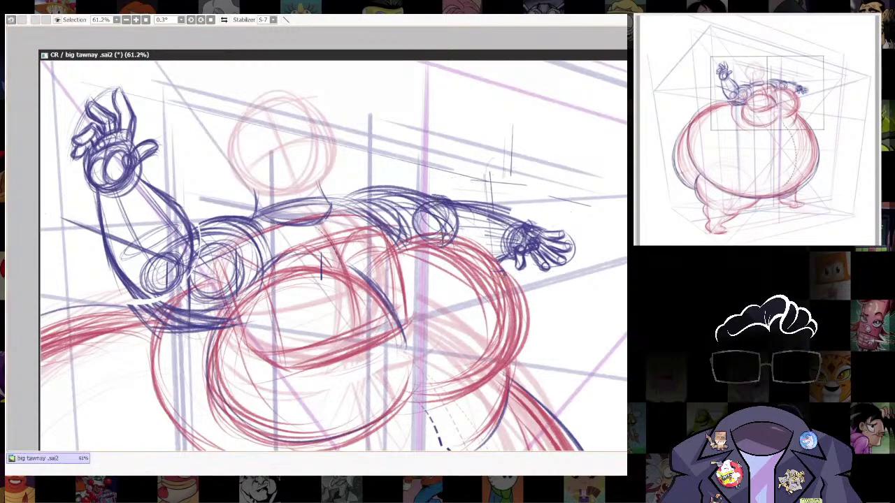
{"action": "scroll", "coordinate": [538, 210], "scroll_direction": "down", "scroll_amount": 5}
{"action": "scroll", "coordinate": [589, 383], "scroll_direction": "up", "scroll_amount": 1}
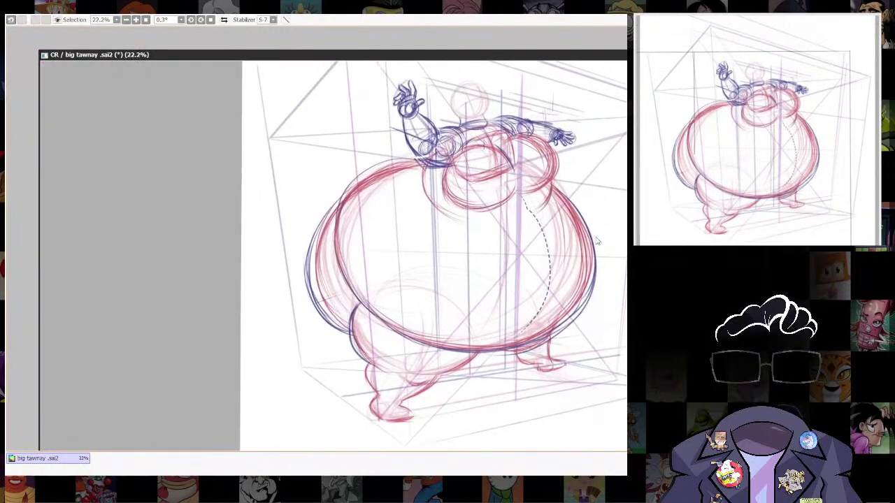
{"action": "left_click_drag", "start_coordinate": [602, 301], "coordinate": [600, 325]}
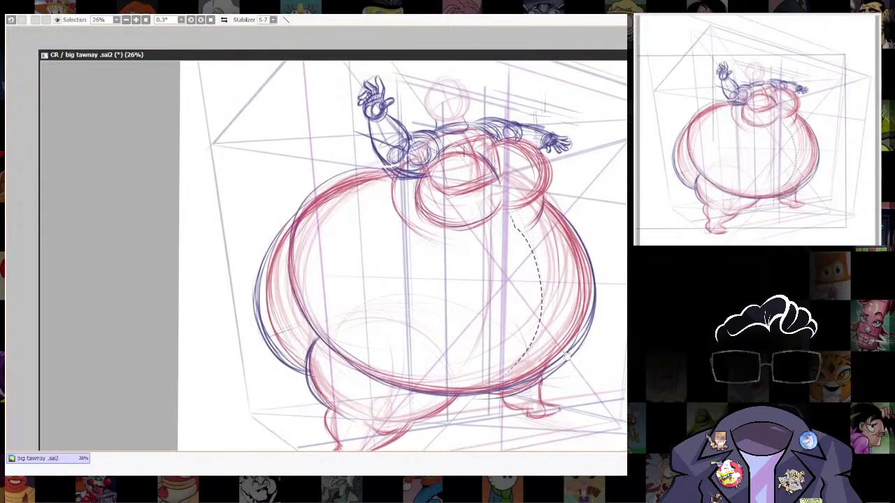
{"action": "left_click_drag", "start_coordinate": [566, 356], "coordinate": [580, 311]}
{"action": "left_click_drag", "start_coordinate": [577, 275], "coordinate": [565, 365]}
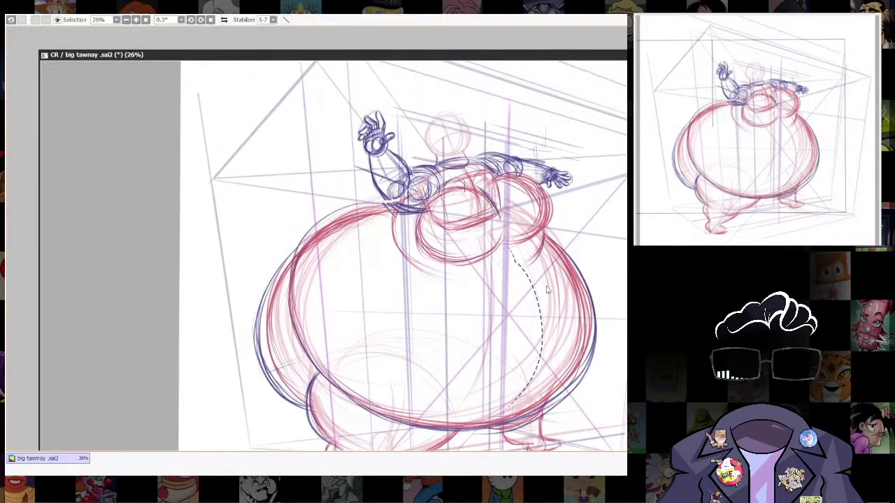
Build up the near-side back roll's outer contour in blue with repeated long strokes, widening it slightly beyond the red construction.
{"action": "left_click_drag", "start_coordinate": [547, 290], "coordinate": [600, 245]}
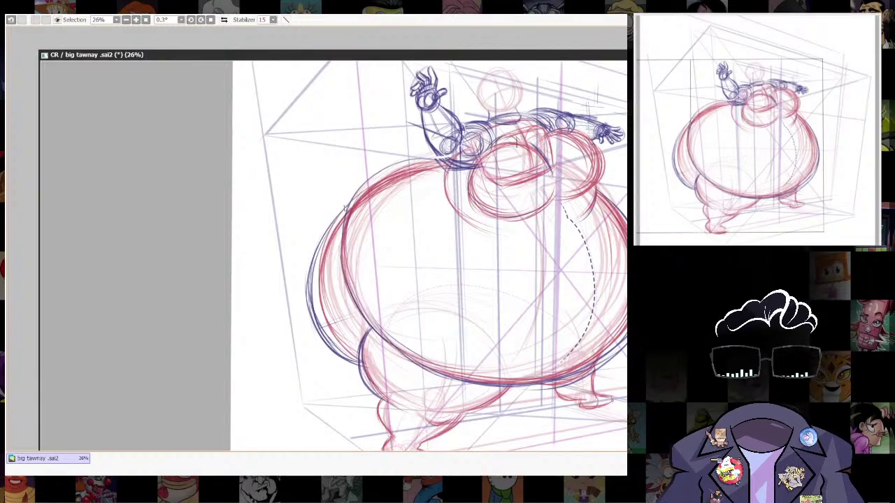
{"action": "left_click_drag", "start_coordinate": [347, 207], "coordinate": [315, 230]}
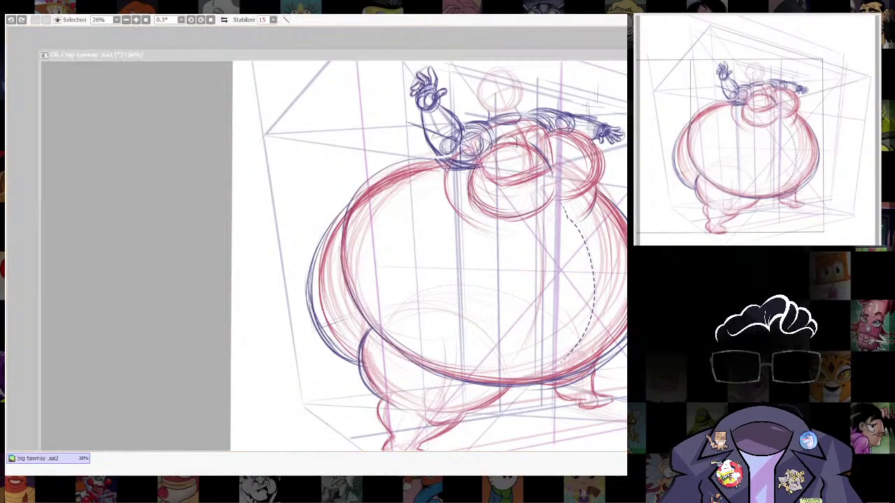
{"action": "left_click", "coordinate": [367, 212]}
{"action": "mouse_move", "coordinate": [352, 200]}
{"action": "left_mouse_down"}
{"action": "mouse_move", "coordinate": [303, 253]}
{"action": "mouse_move", "coordinate": [309, 248]}
{"action": "mouse_move", "coordinate": [304, 296]}
{"action": "left_mouse_up"}
{"action": "mouse_move", "coordinate": [311, 249]}
{"action": "left_mouse_down"}
{"action": "mouse_move", "coordinate": [325, 293]}
{"action": "mouse_move", "coordinate": [303, 336]}
{"action": "left_mouse_up"}
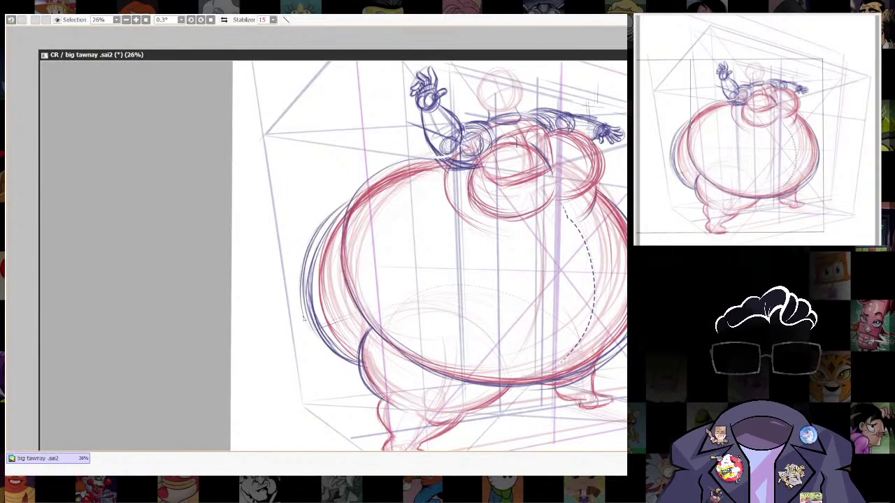
{"action": "left_click_drag", "start_coordinate": [302, 300], "coordinate": [325, 345]}
{"action": "left_click_drag", "start_coordinate": [303, 263], "coordinate": [342, 355]}
{"action": "mouse_move", "coordinate": [354, 195]}
{"action": "left_mouse_down"}
{"action": "mouse_move", "coordinate": [331, 214]}
{"action": "mouse_move", "coordinate": [303, 282]}
{"action": "left_mouse_up"}
{"action": "mouse_move", "coordinate": [338, 208]}
{"action": "left_mouse_down"}
{"action": "mouse_move", "coordinate": [307, 242]}
{"action": "mouse_move", "coordinate": [354, 366]}
{"action": "left_mouse_up"}
{"action": "left_click_drag", "start_coordinate": [355, 195], "coordinate": [306, 311]}
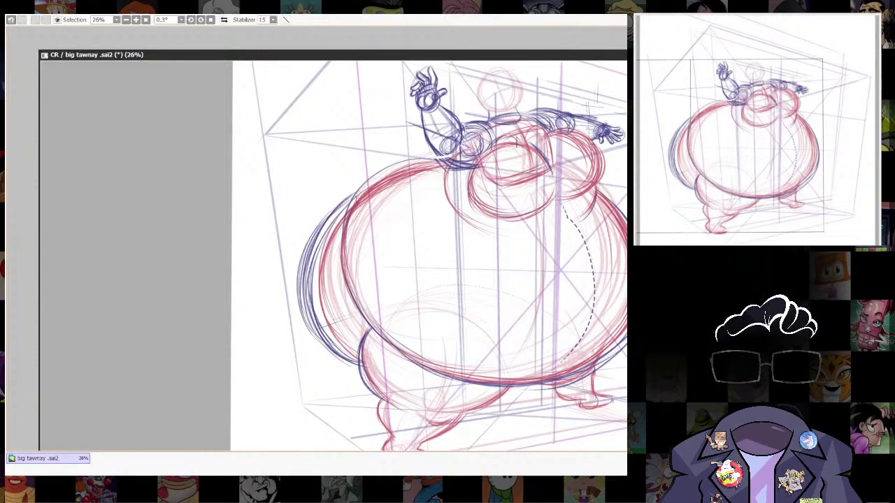
Redraw the belly's near-side contour in blue, sweeping from below the raised arm down to the lower edge and adding a fuller upper curve.
{"action": "mouse_move", "coordinate": [435, 156]}
{"action": "left_mouse_down"}
{"action": "mouse_move", "coordinate": [401, 155]}
{"action": "mouse_move", "coordinate": [361, 195]}
{"action": "mouse_move", "coordinate": [348, 285]}
{"action": "mouse_move", "coordinate": [400, 152]}
{"action": "mouse_move", "coordinate": [379, 319]}
{"action": "left_mouse_up"}
{"action": "mouse_move", "coordinate": [361, 226]}
{"action": "left_mouse_down"}
{"action": "mouse_move", "coordinate": [386, 326]}
{"action": "mouse_move", "coordinate": [395, 345]}
{"action": "left_mouse_up"}
{"action": "left_click_drag", "start_coordinate": [361, 298], "coordinate": [368, 312]}
{"action": "mouse_move", "coordinate": [424, 152]}
{"action": "left_mouse_down"}
{"action": "mouse_move", "coordinate": [369, 185]}
{"action": "mouse_move", "coordinate": [363, 278]}
{"action": "mouse_move", "coordinate": [441, 374]}
{"action": "left_mouse_up"}
{"action": "left_click_drag", "start_coordinate": [373, 313], "coordinate": [445, 370]}
{"action": "left_click_drag", "start_coordinate": [361, 287], "coordinate": [431, 364]}
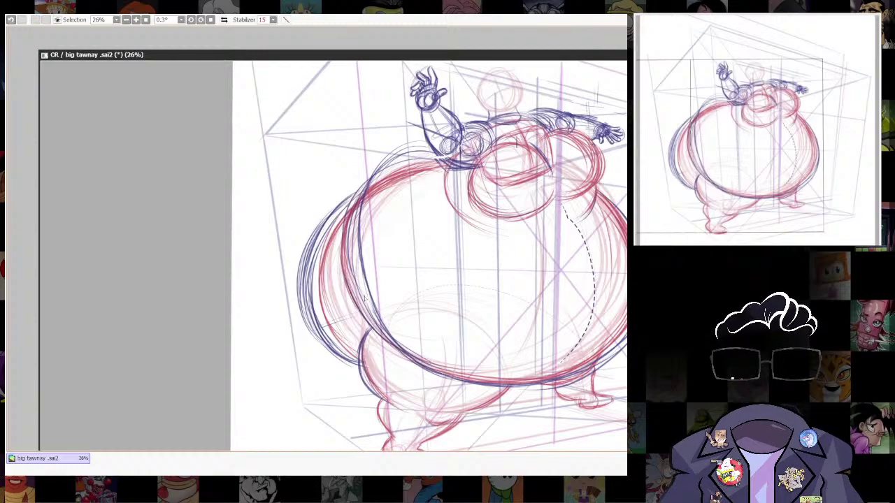
{"action": "left_click_drag", "start_coordinate": [349, 211], "coordinate": [372, 311]}
{"action": "mouse_move", "coordinate": [427, 146]}
{"action": "left_mouse_down"}
{"action": "mouse_move", "coordinate": [369, 180]}
{"action": "mouse_move", "coordinate": [344, 257]}
{"action": "left_mouse_up"}
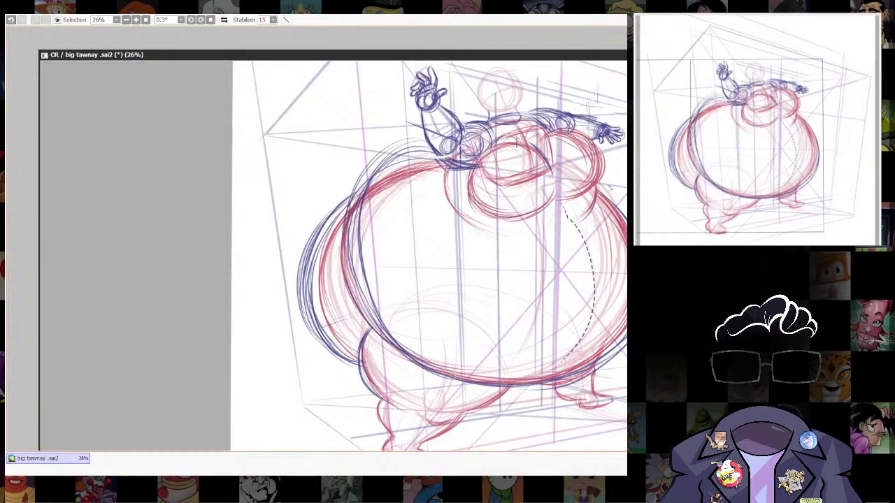
Build up the belly's far-side contour in blue with overlapping curves outside the red, and touch up the upper near-side chest and belly.
{"action": "left_click_drag", "start_coordinate": [634, 232], "coordinate": [604, 220]}
{"action": "mouse_move", "coordinate": [573, 178]}
{"action": "left_mouse_down"}
{"action": "mouse_move", "coordinate": [617, 276]}
{"action": "mouse_move", "coordinate": [606, 313]}
{"action": "left_mouse_up"}
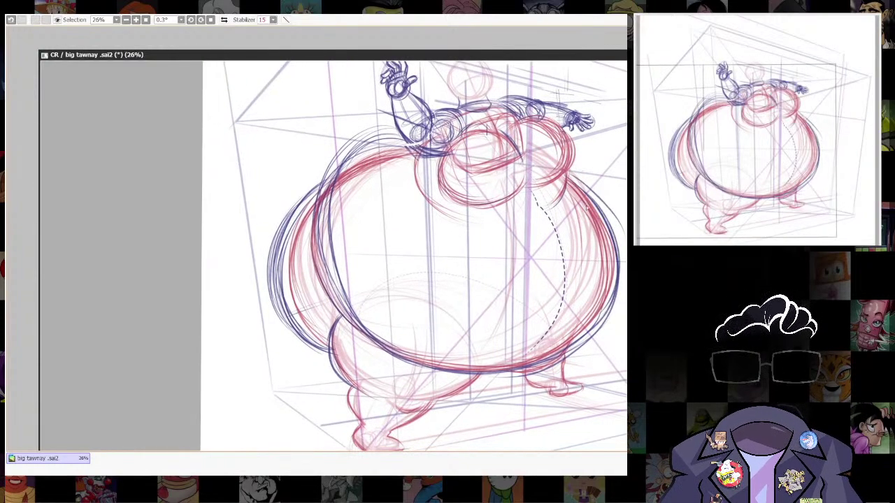
{"action": "left_click_drag", "start_coordinate": [591, 201], "coordinate": [593, 329]}
{"action": "mouse_move", "coordinate": [569, 173]}
{"action": "left_mouse_down"}
{"action": "mouse_move", "coordinate": [623, 273]}
{"action": "mouse_move", "coordinate": [626, 228]}
{"action": "mouse_move", "coordinate": [591, 185]}
{"action": "mouse_move", "coordinate": [626, 235]}
{"action": "left_mouse_up"}
{"action": "left_click_drag", "start_coordinate": [623, 281], "coordinate": [580, 348]}
{"action": "left_click_drag", "start_coordinate": [622, 257], "coordinate": [565, 354]}
{"action": "mouse_move", "coordinate": [337, 159]}
{"action": "left_mouse_down"}
{"action": "mouse_move", "coordinate": [319, 209]}
{"action": "mouse_move", "coordinate": [391, 344]}
{"action": "left_mouse_up"}
{"action": "mouse_move", "coordinate": [574, 172]}
{"action": "left_mouse_down"}
{"action": "mouse_move", "coordinate": [590, 331]}
{"action": "mouse_move", "coordinate": [573, 334]}
{"action": "left_mouse_up"}
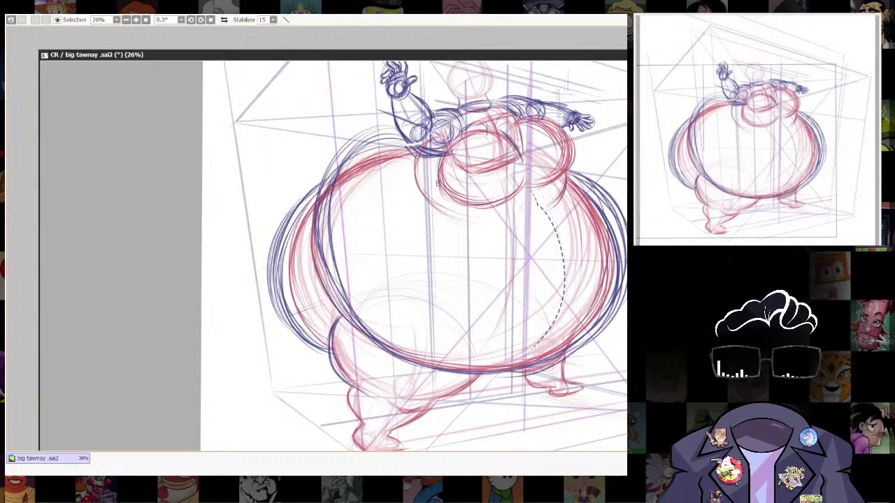
{"action": "left_click_drag", "start_coordinate": [416, 155], "coordinate": [440, 215]}
{"action": "left_click_drag", "start_coordinate": [388, 122], "coordinate": [320, 196]}
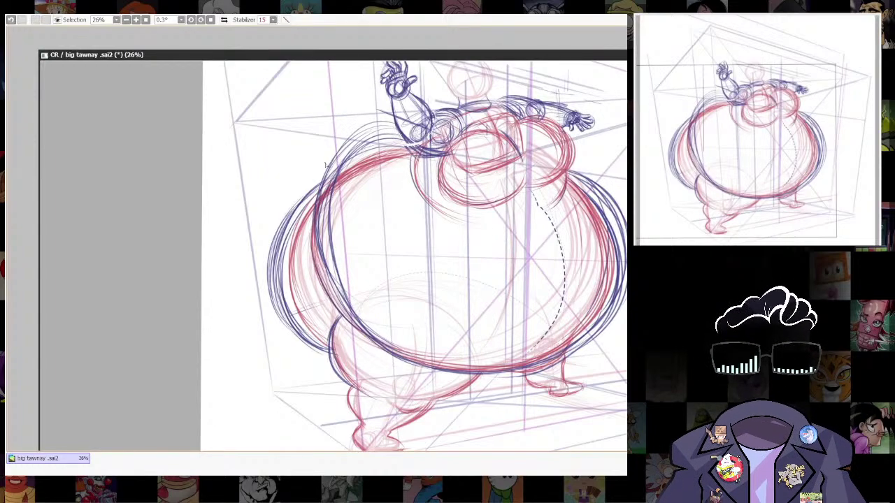
{"action": "left_click_drag", "start_coordinate": [330, 158], "coordinate": [313, 249]}
{"action": "key", "text": "ctrl+z"}
{"action": "key", "text": "ctrl+z"}
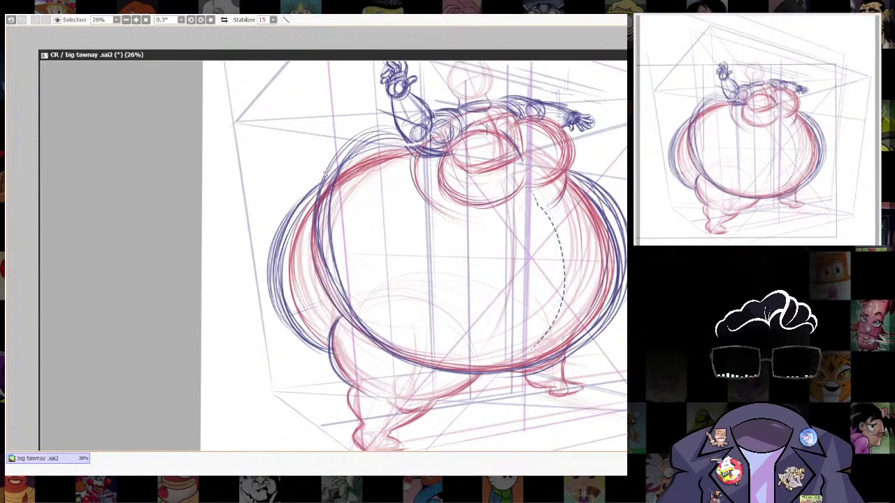
{"action": "mouse_move", "coordinate": [327, 172]}
{"action": "left_mouse_down"}
{"action": "mouse_move", "coordinate": [263, 279]}
{"action": "mouse_move", "coordinate": [258, 270]}
{"action": "left_mouse_up"}
{"action": "key", "text": "ctrl+z"}
{"action": "key", "text": "ctrl+z"}
{"action": "mouse_move", "coordinate": [329, 168]}
{"action": "left_mouse_down"}
{"action": "mouse_move", "coordinate": [259, 246]}
{"action": "mouse_move", "coordinate": [283, 342]}
{"action": "left_mouse_up"}
{"action": "key", "text": "ctrl+z"}
Extend the near-side back roll further outward in blue with overlapping curves from the upper belly down towards the leg.
{"action": "mouse_move", "coordinate": [271, 223]}
{"action": "left_mouse_down"}
{"action": "mouse_move", "coordinate": [302, 334]}
{"action": "mouse_move", "coordinate": [328, 351]}
{"action": "left_mouse_up"}
{"action": "left_click_drag", "start_coordinate": [293, 203], "coordinate": [291, 329]}
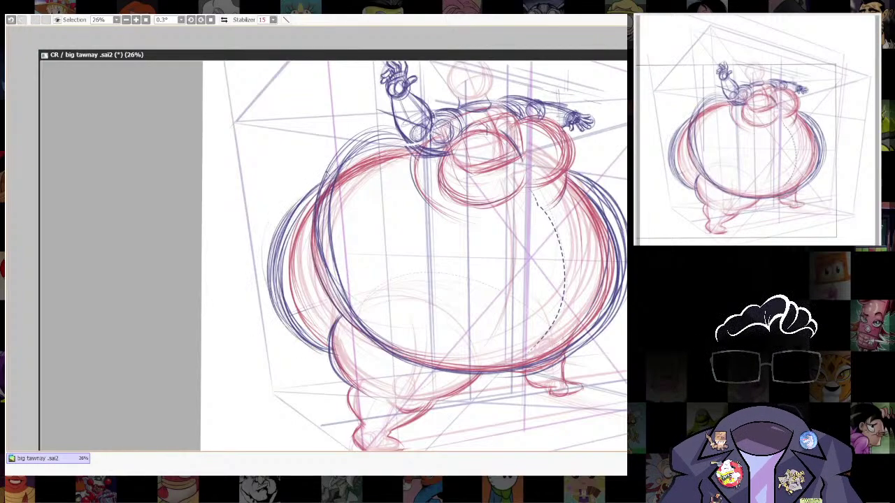
{"action": "mouse_move", "coordinate": [313, 181]}
{"action": "left_mouse_down"}
{"action": "mouse_move", "coordinate": [279, 314]}
{"action": "mouse_move", "coordinate": [261, 270]}
{"action": "mouse_move", "coordinate": [270, 289]}
{"action": "left_mouse_up"}
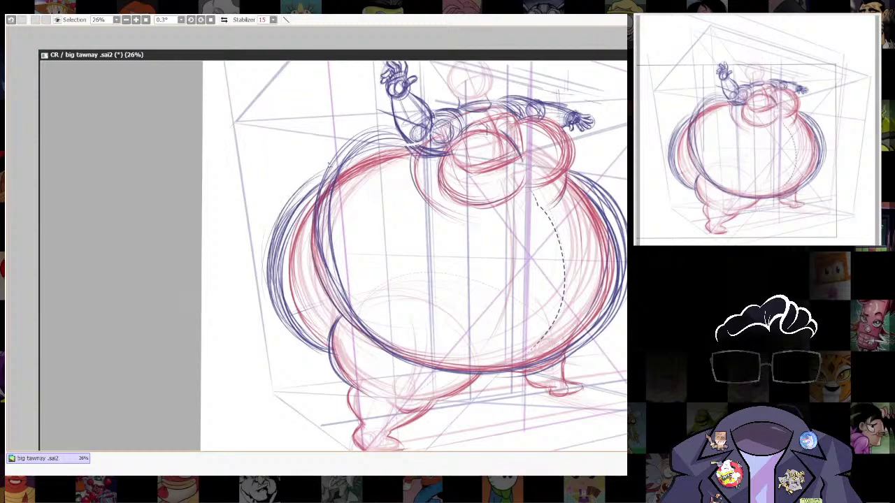
{"action": "left_click_drag", "start_coordinate": [330, 162], "coordinate": [284, 218]}
{"action": "left_click_drag", "start_coordinate": [306, 181], "coordinate": [268, 258]}
{"action": "left_click_drag", "start_coordinate": [273, 299], "coordinate": [284, 313]}
{"action": "mouse_move", "coordinate": [272, 232]}
{"action": "left_mouse_down"}
{"action": "mouse_move", "coordinate": [263, 278]}
{"action": "mouse_move", "coordinate": [278, 320]}
{"action": "left_mouse_up"}
{"action": "left_click_drag", "start_coordinate": [278, 218], "coordinate": [263, 274]}
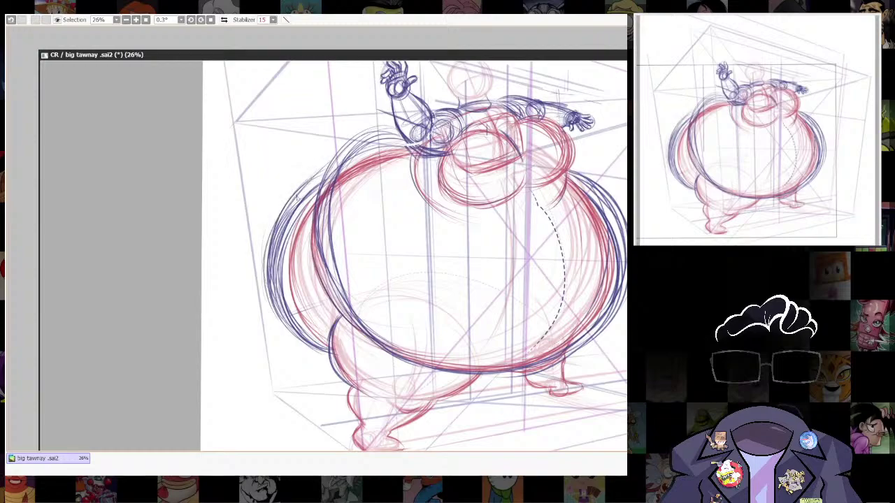
{"action": "left_click_drag", "start_coordinate": [293, 200], "coordinate": [310, 345]}
Fade the blue and red body sketches and strengthen the perspective box guides around the figure.
{"action": "mouse_move", "coordinate": [601, 338]}
{"action": "left_mouse_down"}
{"action": "mouse_move", "coordinate": [536, 318]}
{"action": "mouse_move", "coordinate": [536, 398]}
{"action": "left_mouse_up"}
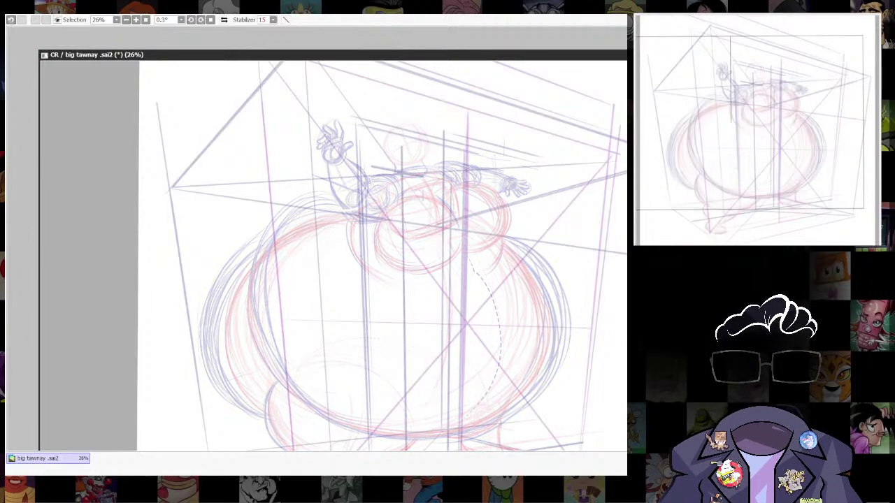
{"action": "scroll", "coordinate": [426, 202], "scroll_direction": "up", "scroll_amount": 3}
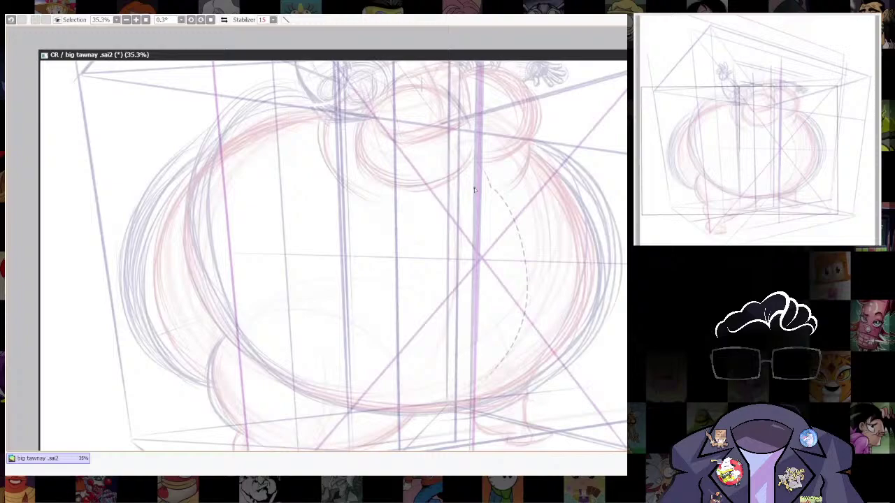
{"action": "left_click_drag", "start_coordinate": [475, 190], "coordinate": [456, 185]}
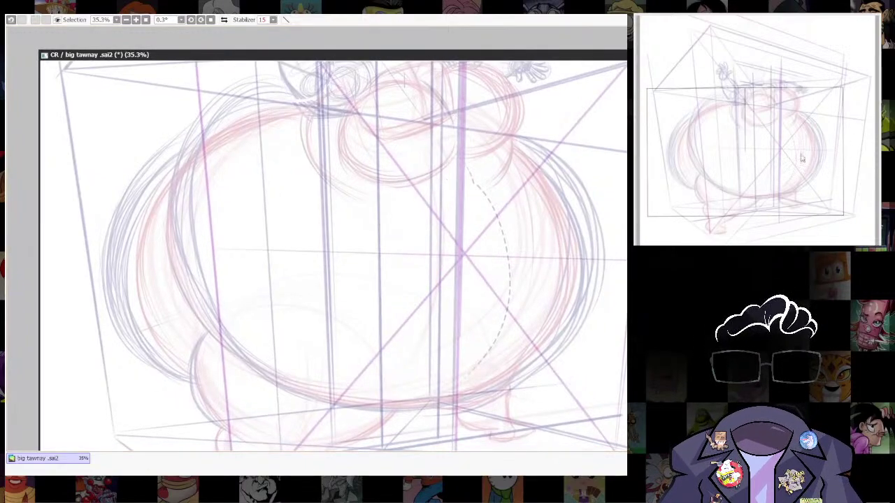
{"action": "key", "text": "alt+Tab"}
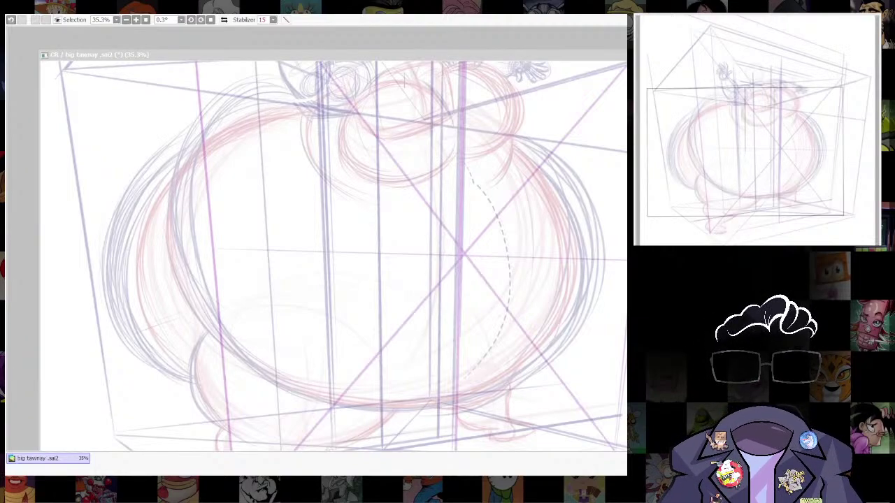
{"action": "left_click_drag", "start_coordinate": [466, 135], "coordinate": [549, 384]}
{"action": "left_click_drag", "start_coordinate": [450, 273], "coordinate": [536, 328]}
{"action": "key", "text": "n"}
{"action": "left_click_drag", "start_coordinate": [477, 282], "coordinate": [449, 265]}
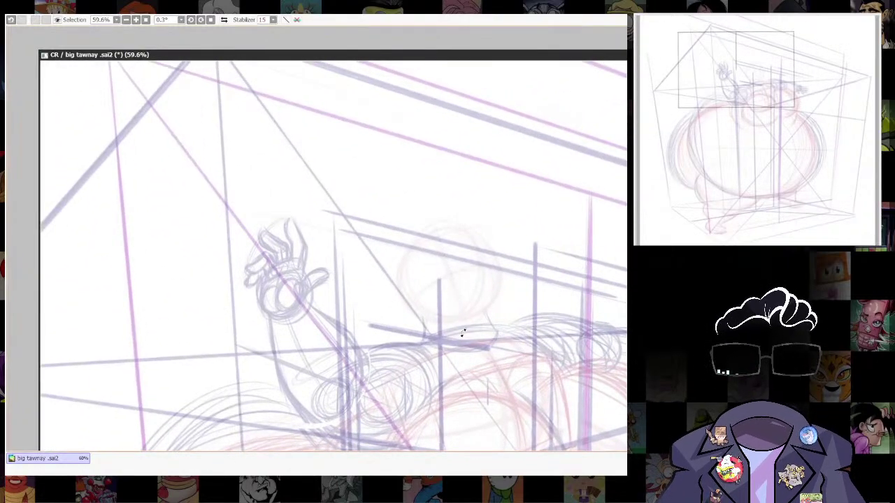
Shrink a circle ruler, place it over the faded red head, trace it as a blue head circle, and hide the ruler.
{"action": "left_click", "coordinate": [608, 473]}
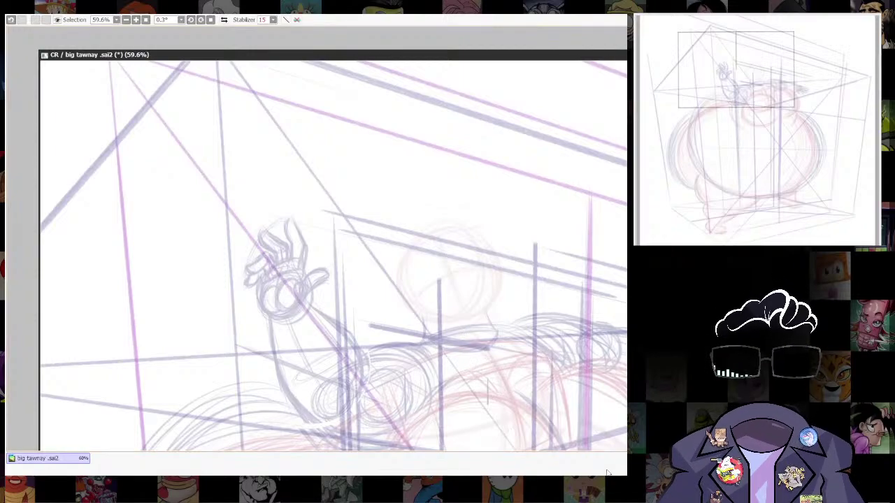
{"action": "left_click_drag", "start_coordinate": [447, 277], "coordinate": [446, 278]}
{"action": "key", "text": "ctrl+r"}
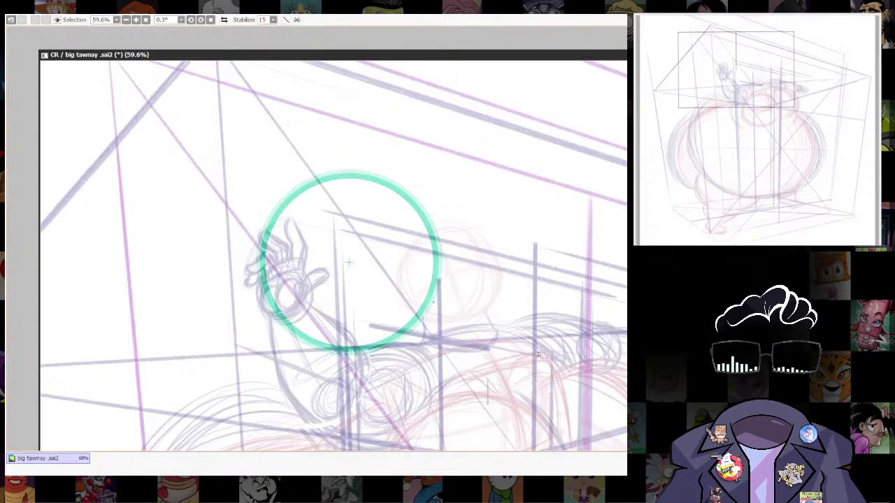
{"action": "left_click_drag", "start_coordinate": [441, 170], "coordinate": [392, 222]}
{"action": "left_click_drag", "start_coordinate": [349, 266], "coordinate": [447, 265]}
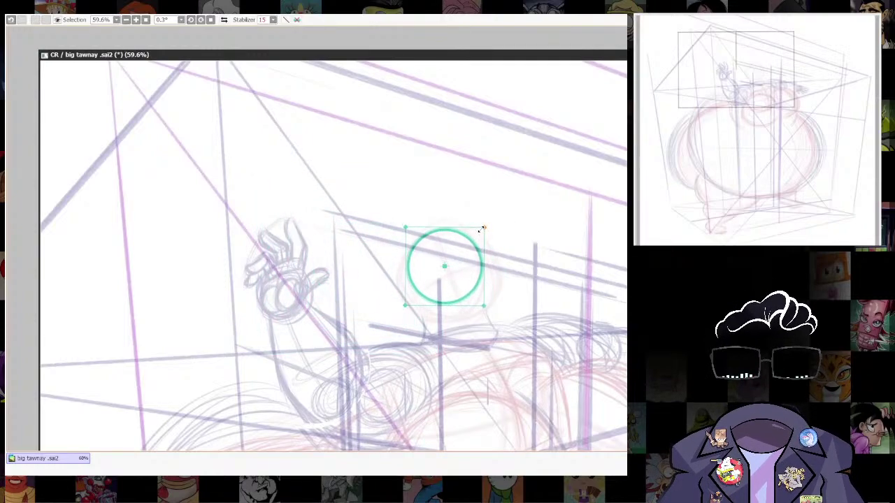
{"action": "key", "text": "Return"}
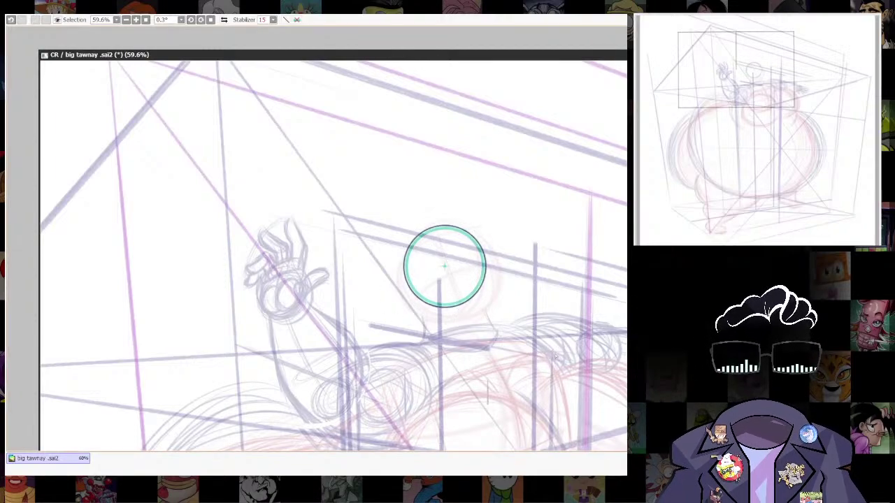
{"action": "key", "text": "ctrl+z"}
{"action": "mouse_move", "coordinate": [485, 254]}
{"action": "left_mouse_down"}
{"action": "mouse_move", "coordinate": [464, 229]}
{"action": "mouse_move", "coordinate": [485, 258]}
{"action": "left_mouse_up"}
{"action": "key", "text": "ctrl+r"}
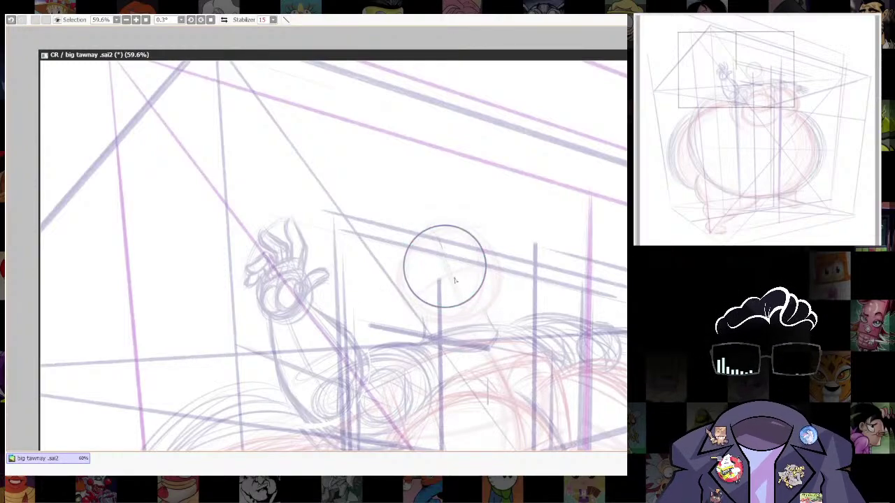
Sketch a tilted face centreline and a two-lobed, mask-like eye area inside the blue head circle.
{"action": "left_click_drag", "start_coordinate": [433, 232], "coordinate": [458, 299]}
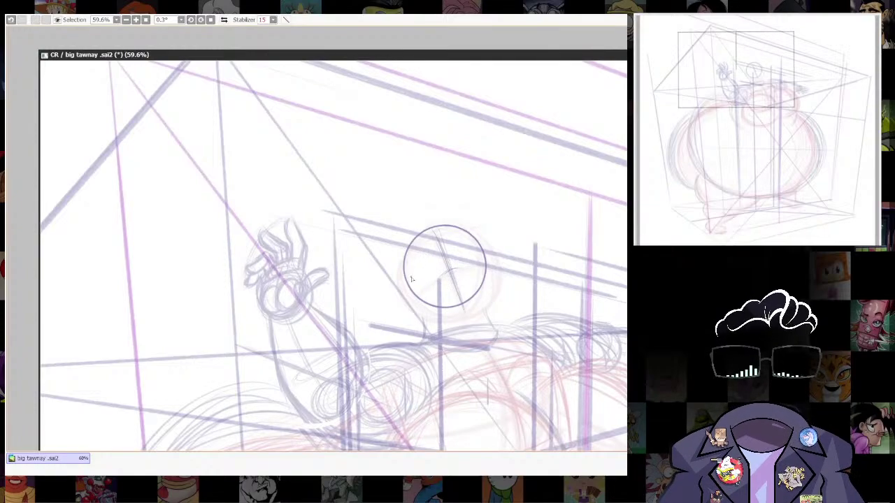
{"action": "mouse_move", "coordinate": [415, 258]}
{"action": "left_mouse_down"}
{"action": "mouse_move", "coordinate": [422, 285]}
{"action": "mouse_move", "coordinate": [413, 279]}
{"action": "left_mouse_up"}
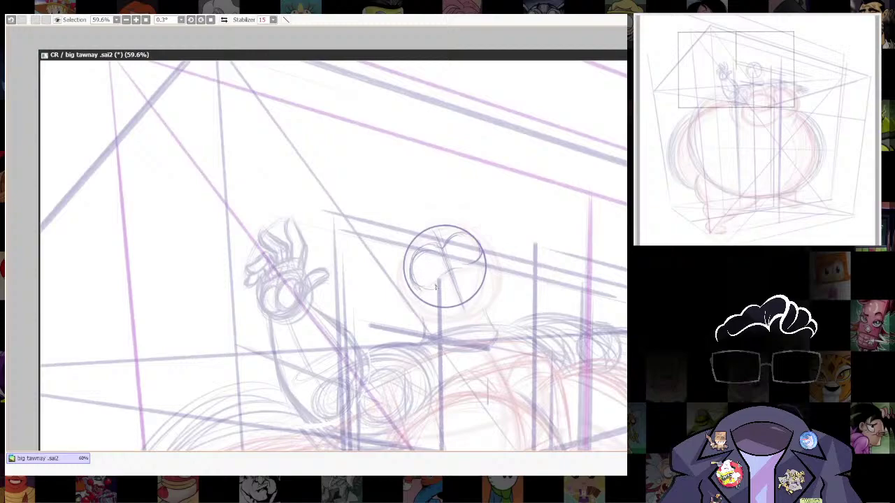
{"action": "left_click_drag", "start_coordinate": [429, 287], "coordinate": [460, 266]}
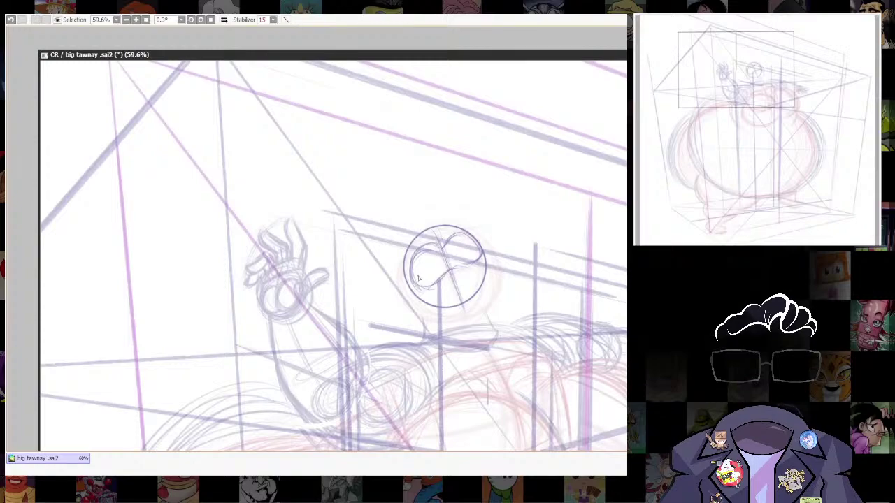
{"action": "left_click_drag", "start_coordinate": [415, 264], "coordinate": [429, 288]}
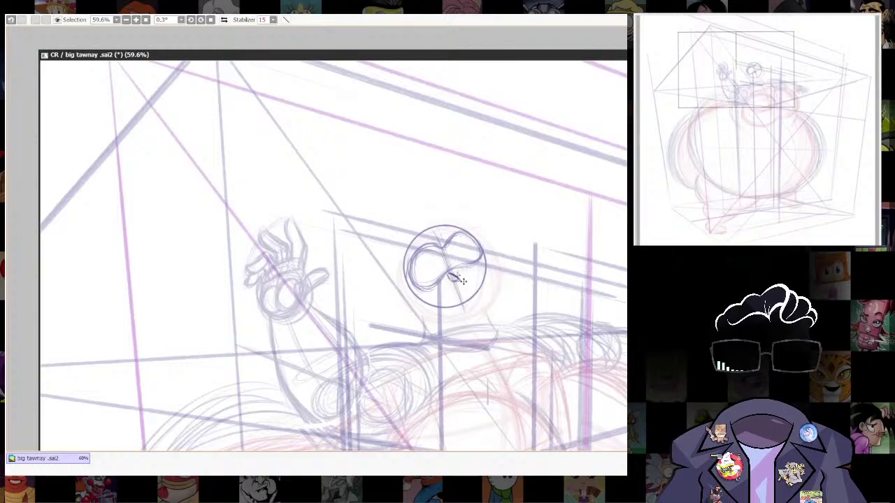
Redraw the small nose on the centreline below the eye area, select it, and nudge it slightly upward.
{"action": "key", "text": "ctrl+z"}
{"action": "left_click_drag", "start_coordinate": [446, 279], "coordinate": [460, 273]}
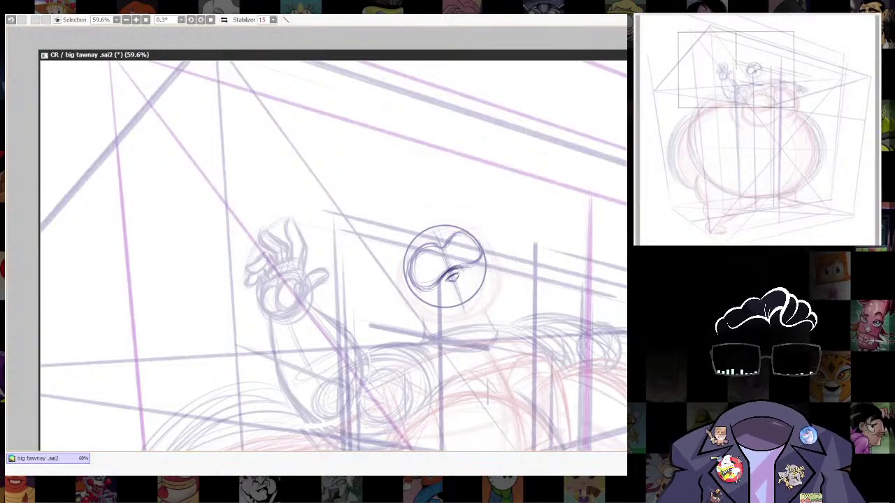
{"action": "key", "text": "ctrl+z"}
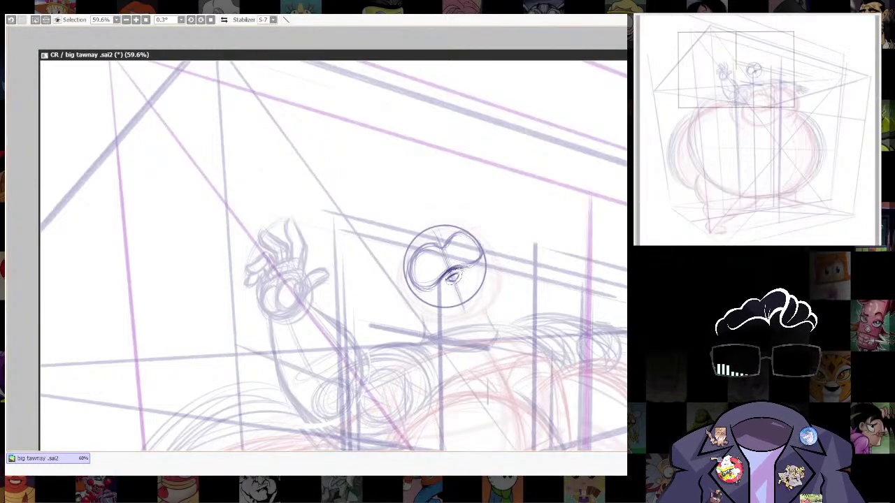
{"action": "left_click_drag", "start_coordinate": [464, 285], "coordinate": [462, 280]}
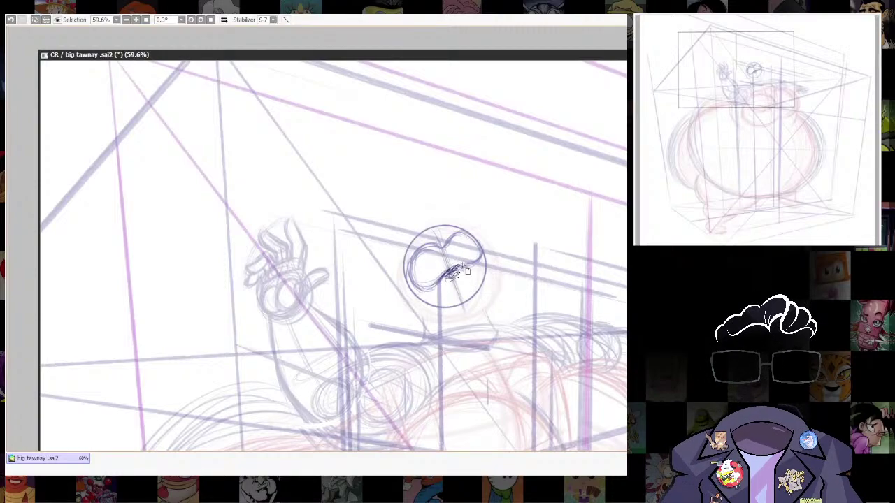
{"action": "key", "text": "ctrl+d"}
Sketch the left cheek below the eye area, curving it into a wide, rounded chin under the blue head circle.
{"action": "scroll", "coordinate": [462, 266], "scroll_direction": "down", "scroll_amount": 5}
{"action": "scroll", "coordinate": [462, 267], "scroll_direction": "up", "scroll_amount": 5}
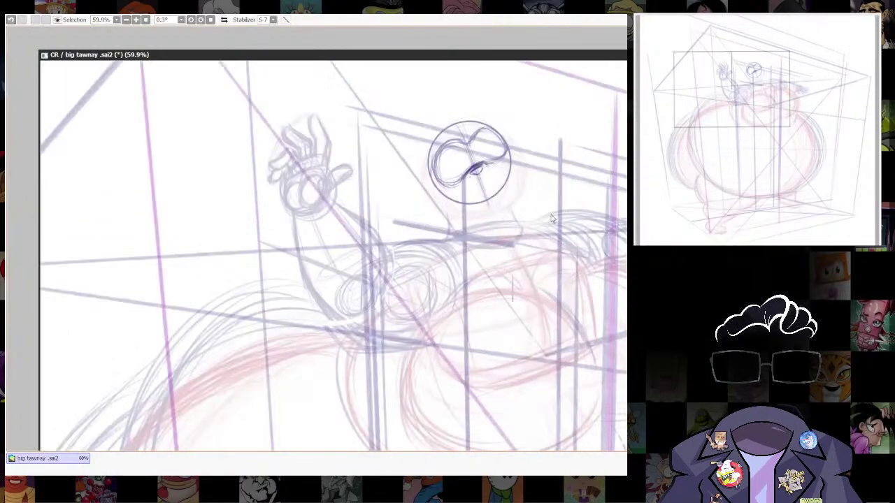
{"action": "left_click_drag", "start_coordinate": [469, 164], "coordinate": [457, 248]}
{"action": "key", "text": "n"}
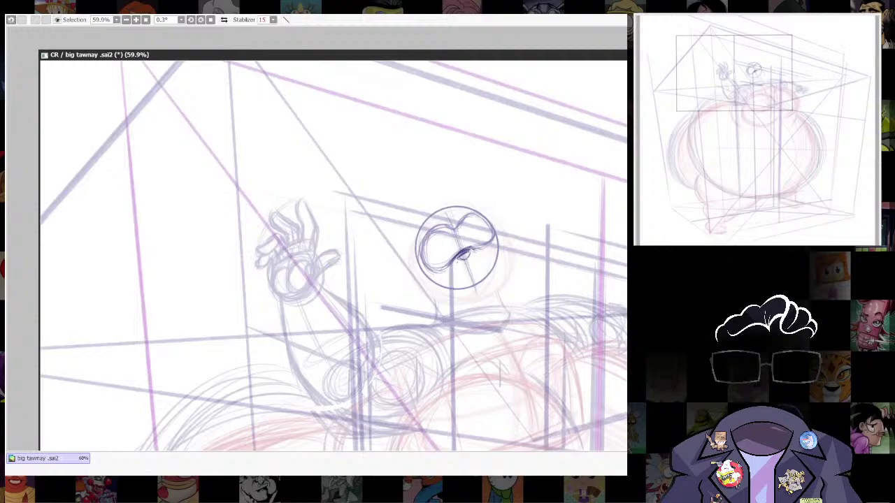
{"action": "key", "text": "alt+Tab"}
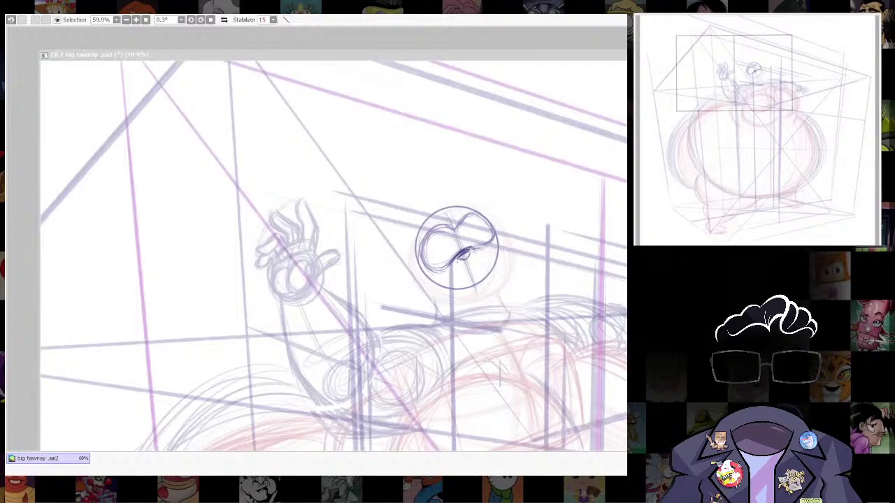
{"action": "left_click", "coordinate": [439, 276]}
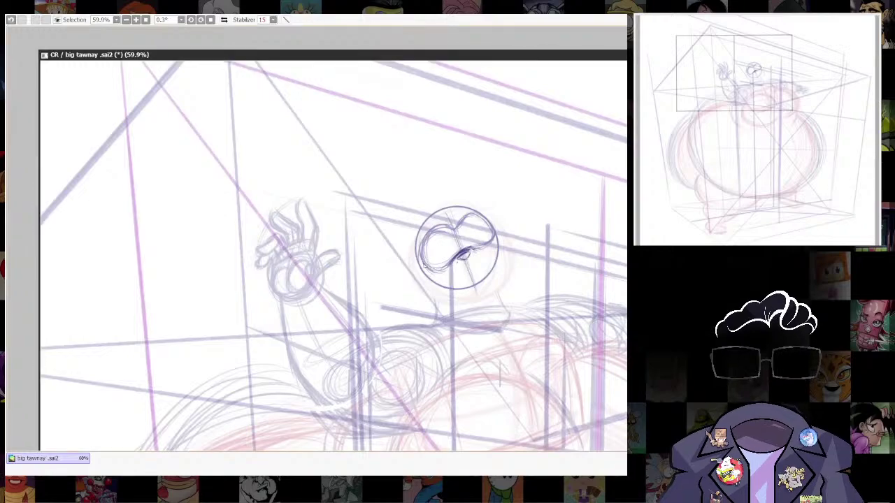
{"action": "mouse_move", "coordinate": [424, 266]}
{"action": "left_mouse_down"}
{"action": "mouse_move", "coordinate": [423, 300]}
{"action": "mouse_move", "coordinate": [458, 309]}
{"action": "mouse_move", "coordinate": [489, 298]}
{"action": "left_mouse_up"}
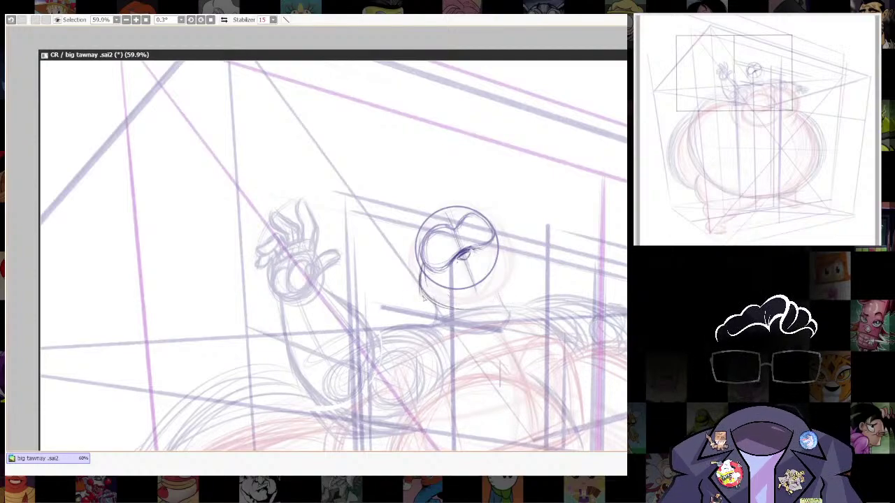
{"action": "left_click_drag", "start_coordinate": [422, 296], "coordinate": [491, 304]}
{"action": "mouse_move", "coordinate": [421, 269]}
{"action": "left_mouse_down"}
{"action": "mouse_move", "coordinate": [420, 281]}
{"action": "mouse_move", "coordinate": [468, 308]}
{"action": "left_mouse_up"}
Sketch the bulging right cheek from the head circle down to the chin, and darken the jawline on both sides.
{"action": "mouse_move", "coordinate": [496, 232]}
{"action": "left_mouse_down"}
{"action": "mouse_move", "coordinate": [521, 254]}
{"action": "mouse_move", "coordinate": [494, 301]}
{"action": "left_mouse_up"}
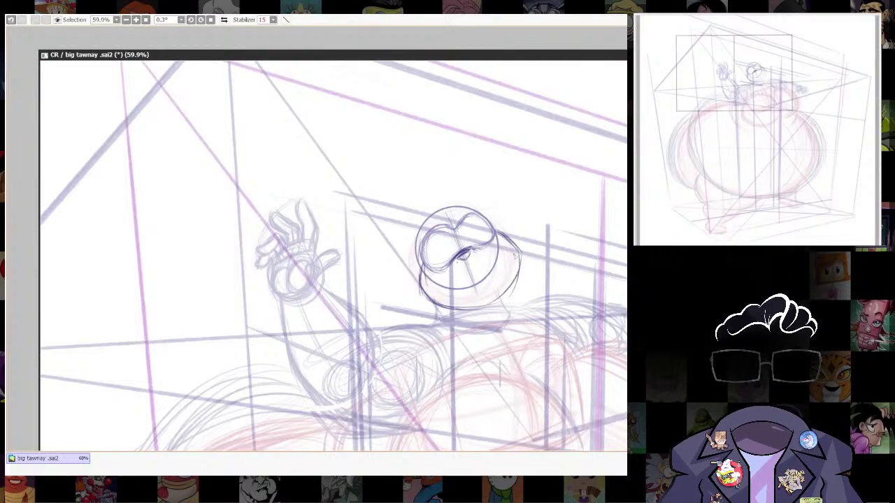
{"action": "left_click_drag", "start_coordinate": [521, 253], "coordinate": [482, 306]}
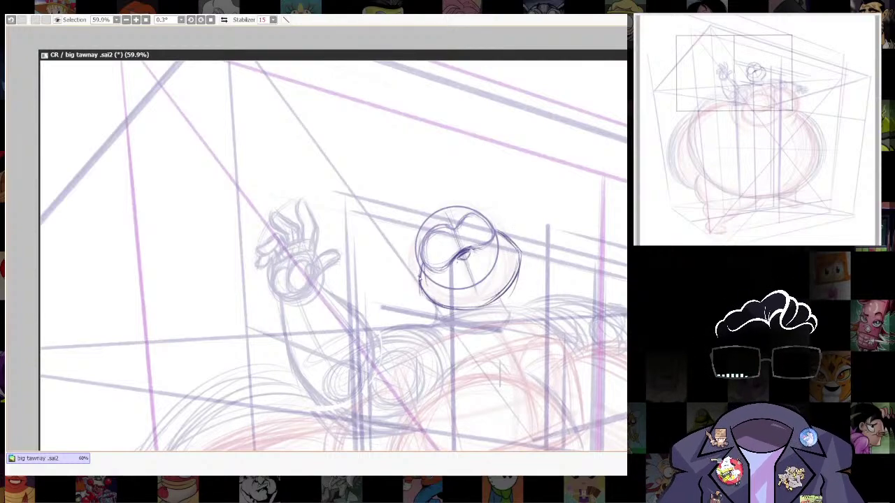
{"action": "left_click_drag", "start_coordinate": [418, 290], "coordinate": [442, 308]}
{"action": "mouse_move", "coordinate": [419, 281]}
{"action": "left_mouse_down"}
{"action": "mouse_move", "coordinate": [445, 308]}
{"action": "mouse_move", "coordinate": [467, 310]}
{"action": "left_mouse_up"}
{"action": "left_click_drag", "start_coordinate": [520, 260], "coordinate": [492, 304]}
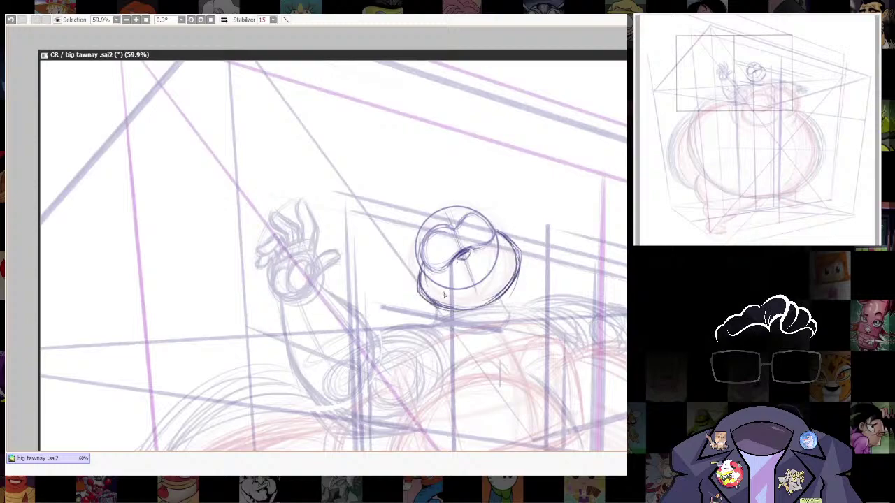
Darken the left cheek edge and draw short, slightly flared neck lines running down from the jaw to the shoulders.
{"action": "left_click_drag", "start_coordinate": [417, 268], "coordinate": [420, 297]}
{"action": "left_click_drag", "start_coordinate": [504, 291], "coordinate": [514, 312]}
{"action": "left_click_drag", "start_coordinate": [513, 261], "coordinate": [503, 318]}
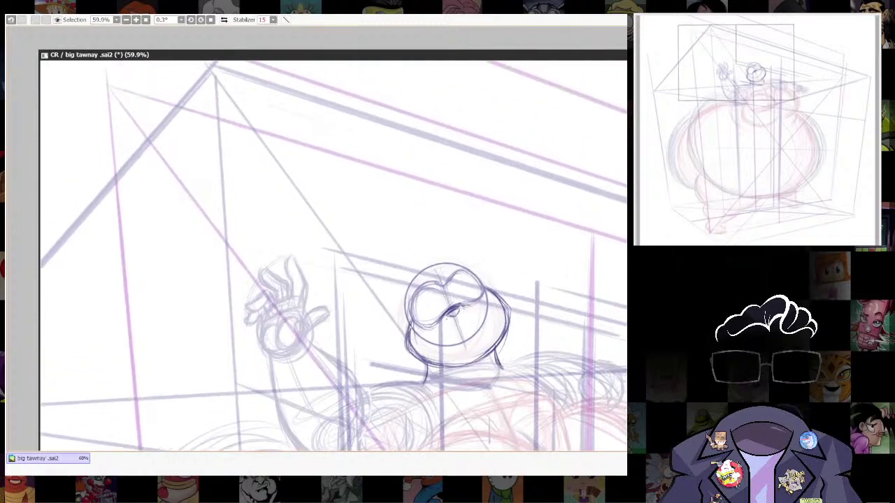
Reinforce the outline over the top and left side of the head circle and along the upper right cheek.
{"action": "mouse_move", "coordinate": [406, 314]}
{"action": "left_mouse_down"}
{"action": "mouse_move", "coordinate": [417, 274]}
{"action": "mouse_move", "coordinate": [449, 263]}
{"action": "mouse_move", "coordinate": [478, 276]}
{"action": "mouse_move", "coordinate": [435, 263]}
{"action": "mouse_move", "coordinate": [477, 273]}
{"action": "left_mouse_up"}
{"action": "left_click_drag", "start_coordinate": [409, 326], "coordinate": [415, 281]}
{"action": "left_click_drag", "start_coordinate": [493, 288], "coordinate": [507, 313]}
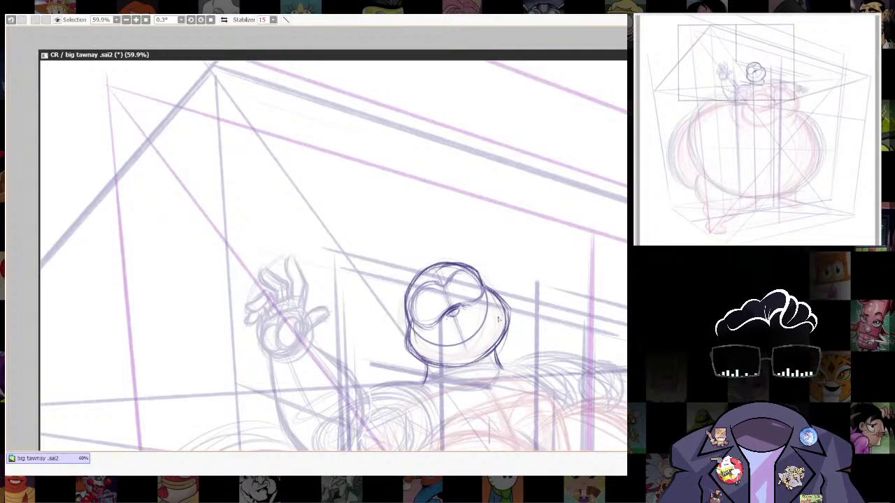
Sketch a large pointed ear angling up and outward from the left side of the head, and darken its outline.
{"action": "left_click_drag", "start_coordinate": [458, 256], "coordinate": [462, 271]}
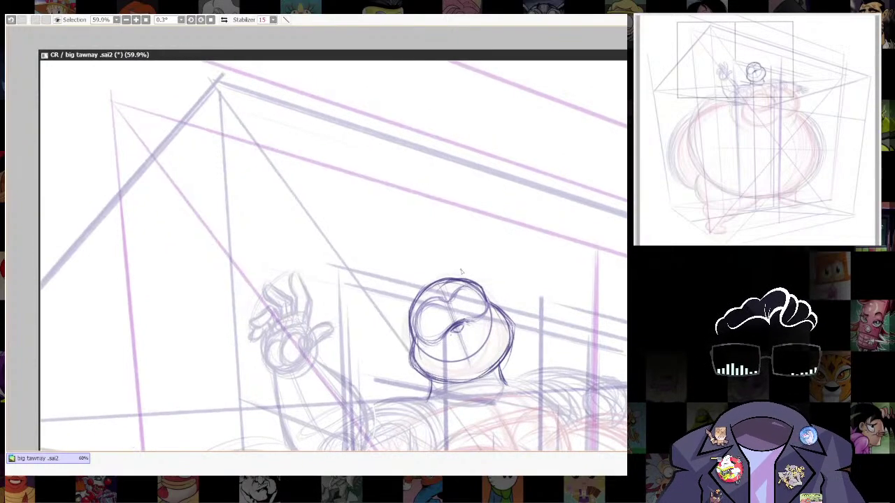
{"action": "scroll", "coordinate": [479, 355], "scroll_direction": "down", "scroll_amount": 5}
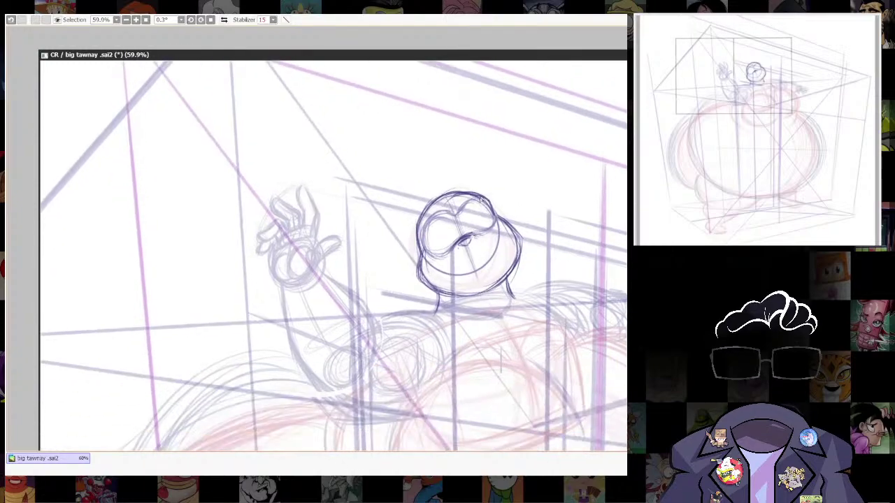
{"action": "key", "text": "alt+Tab"}
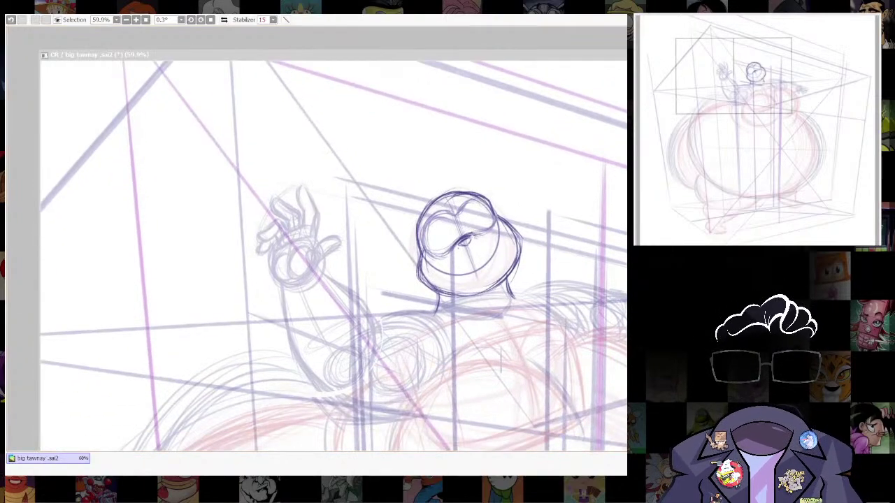
{"action": "left_click", "coordinate": [406, 211]}
{"action": "left_click_drag", "start_coordinate": [378, 182], "coordinate": [421, 224]}
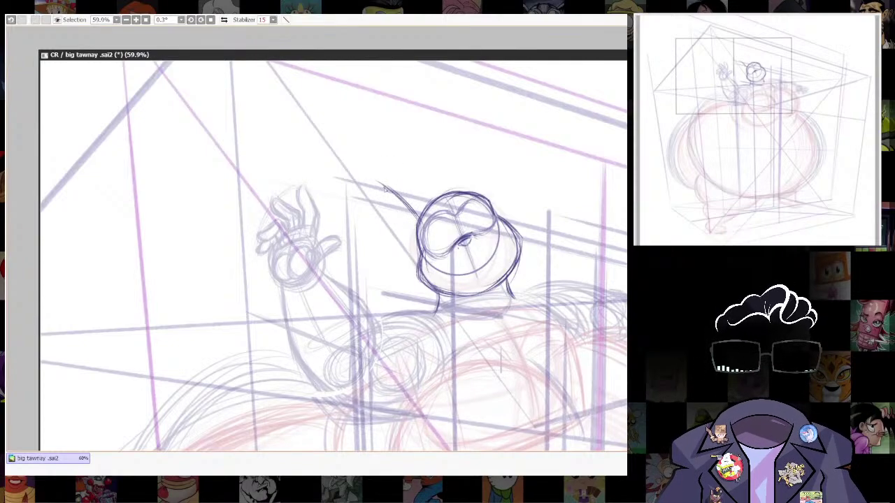
{"action": "mouse_move", "coordinate": [385, 201]}
{"action": "left_mouse_down"}
{"action": "mouse_move", "coordinate": [394, 241]}
{"action": "mouse_move", "coordinate": [420, 249]}
{"action": "mouse_move", "coordinate": [393, 228]}
{"action": "left_mouse_up"}
{"action": "left_click_drag", "start_coordinate": [385, 188], "coordinate": [395, 244]}
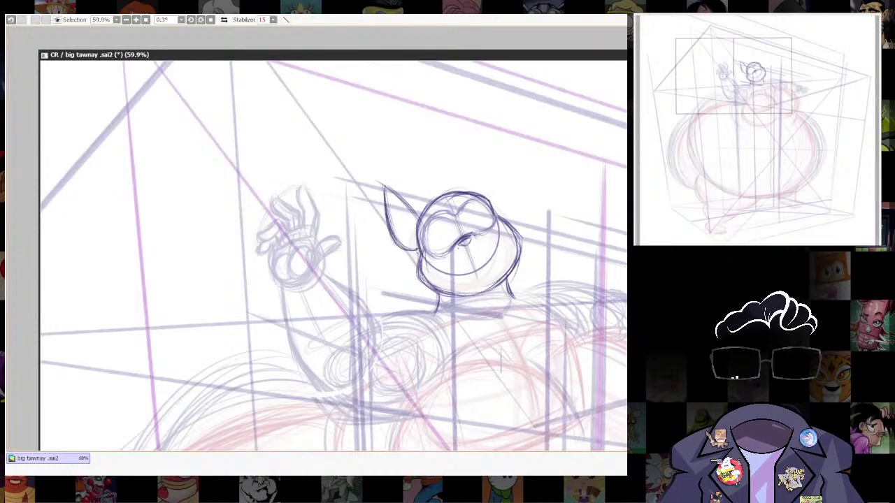
{"action": "left_click_drag", "start_coordinate": [383, 186], "coordinate": [419, 229]}
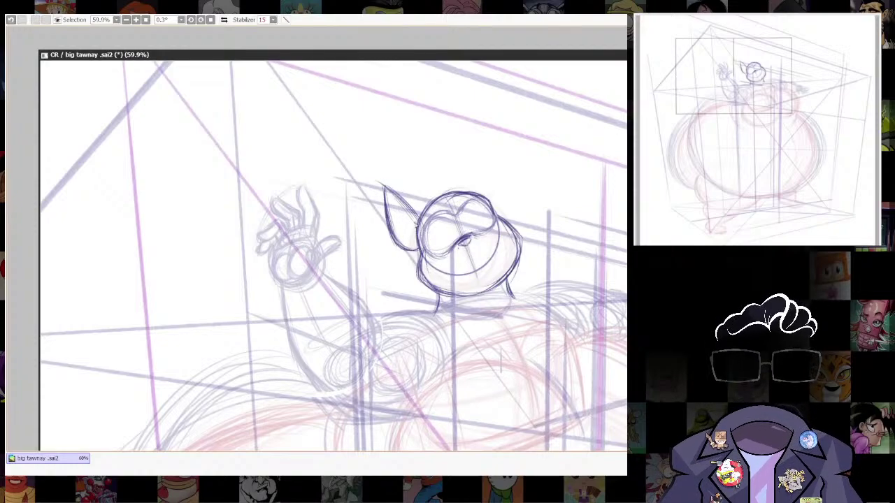
{"action": "mouse_move", "coordinate": [388, 188]}
{"action": "left_mouse_down"}
{"action": "mouse_move", "coordinate": [425, 214]}
{"action": "mouse_move", "coordinate": [420, 223]}
{"action": "mouse_move", "coordinate": [408, 217]}
{"action": "left_mouse_up"}
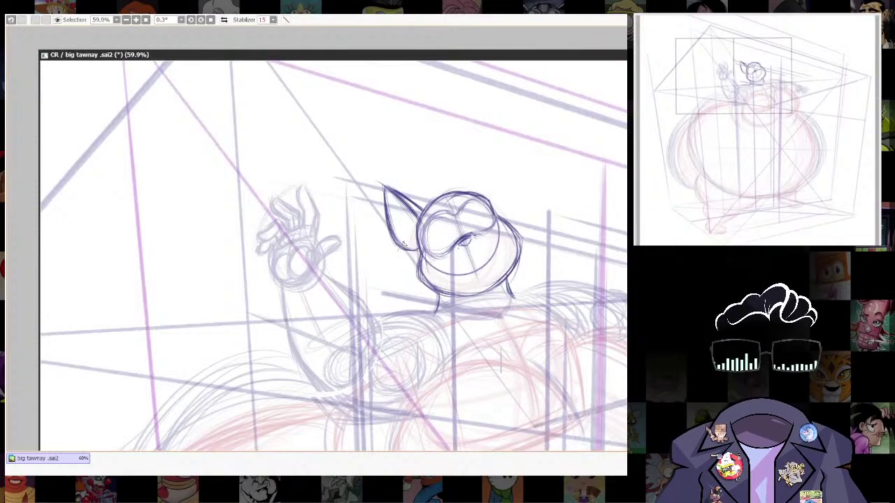
Draw two small hoop earrings on the lower edge of the pointed ear and a notch in its outer edge.
{"action": "mouse_move", "coordinate": [404, 242]}
{"action": "left_mouse_down"}
{"action": "mouse_move", "coordinate": [397, 258]}
{"action": "mouse_move", "coordinate": [406, 256]}
{"action": "left_mouse_up"}
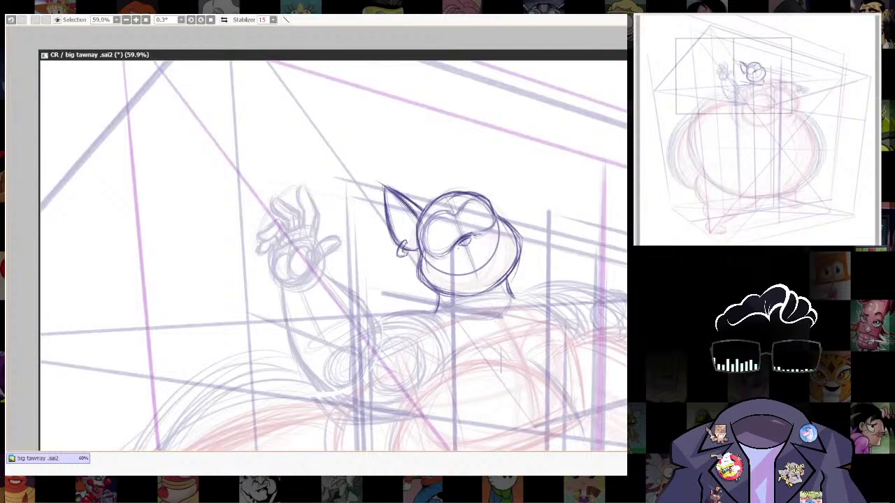
{"action": "key", "text": "ctrl+z"}
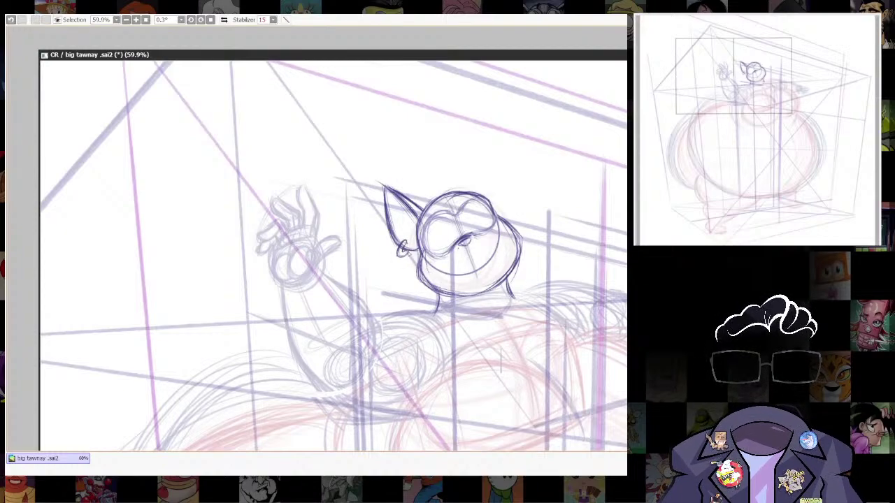
{"action": "left_click_drag", "start_coordinate": [402, 257], "coordinate": [400, 251]}
{"action": "left_click_drag", "start_coordinate": [392, 245], "coordinate": [401, 251]}
{"action": "left_click_drag", "start_coordinate": [390, 215], "coordinate": [398, 221]}
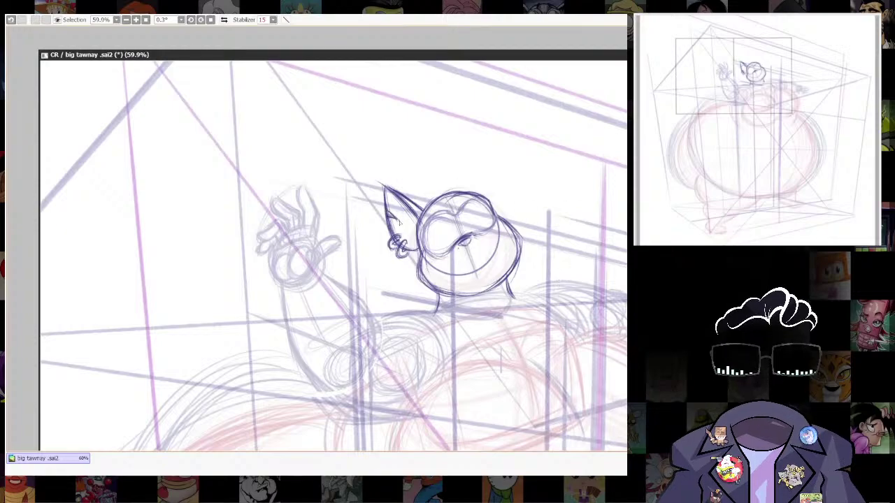
{"action": "key", "text": "e"}
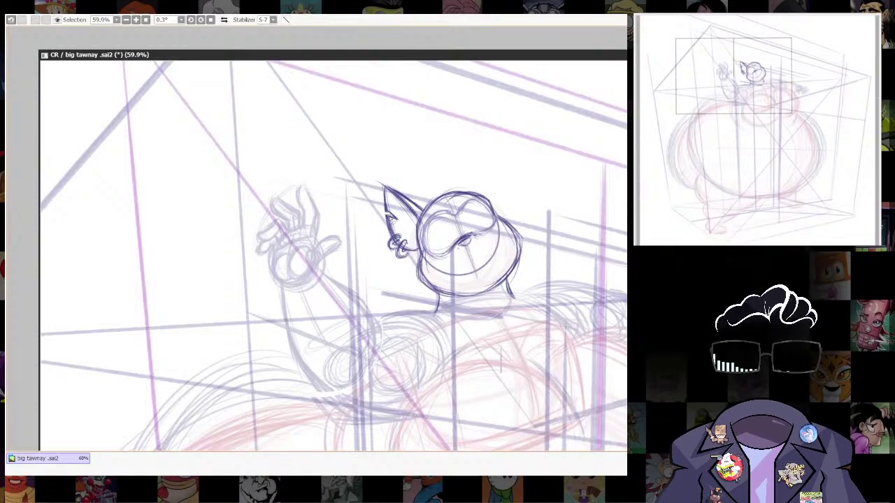
Sketch the main forelock above the head, arching up from the forehead and sweeping out into an upturned curl.
{"action": "scroll", "coordinate": [528, 210], "scroll_direction": "down", "scroll_amount": 5}
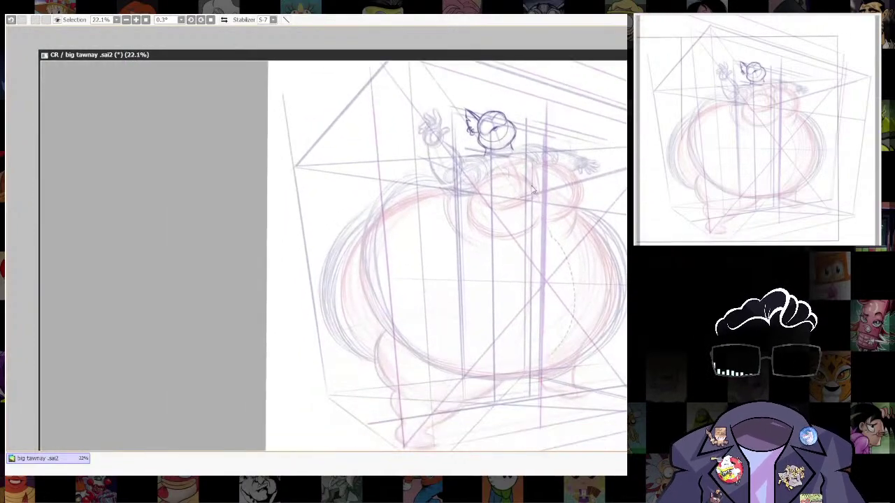
{"action": "scroll", "coordinate": [535, 174], "scroll_direction": "up", "scroll_amount": 2}
{"action": "mouse_move", "coordinate": [535, 174]}
{"action": "left_mouse_down"}
{"action": "mouse_move", "coordinate": [555, 237]}
{"action": "mouse_move", "coordinate": [564, 373]}
{"action": "left_mouse_up"}
{"action": "scroll", "coordinate": [510, 286], "scroll_direction": "up", "scroll_amount": 3}
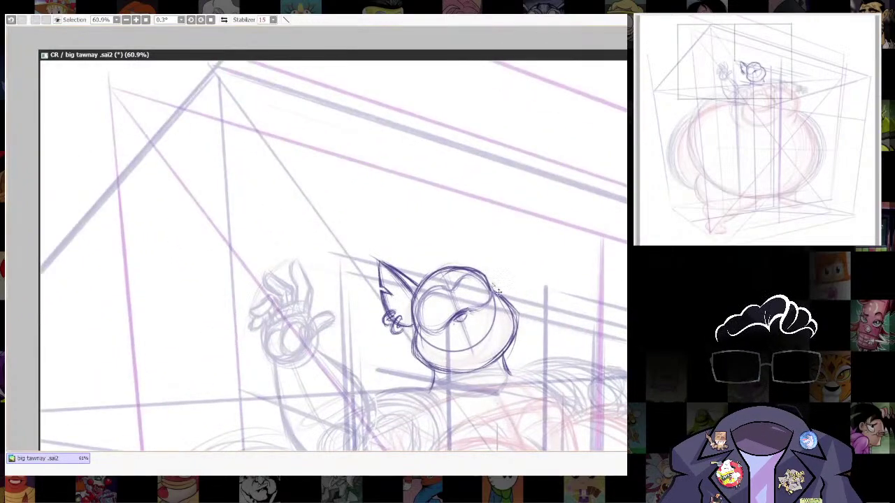
{"action": "key", "text": "n"}
{"action": "mouse_move", "coordinate": [414, 248]}
{"action": "left_mouse_down"}
{"action": "mouse_move", "coordinate": [445, 249]}
{"action": "mouse_move", "coordinate": [452, 217]}
{"action": "mouse_move", "coordinate": [411, 249]}
{"action": "mouse_move", "coordinate": [433, 274]}
{"action": "mouse_move", "coordinate": [412, 248]}
{"action": "mouse_move", "coordinate": [415, 264]}
{"action": "mouse_move", "coordinate": [456, 251]}
{"action": "mouse_move", "coordinate": [443, 213]}
{"action": "mouse_move", "coordinate": [468, 267]}
{"action": "left_mouse_up"}
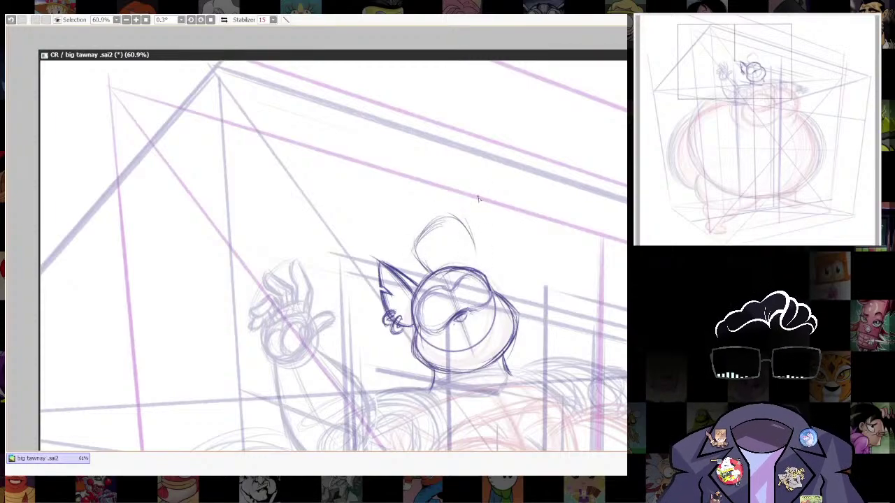
{"action": "mouse_move", "coordinate": [468, 229]}
{"action": "left_mouse_down"}
{"action": "mouse_move", "coordinate": [508, 251]}
{"action": "mouse_move", "coordinate": [478, 252]}
{"action": "mouse_move", "coordinate": [489, 215]}
{"action": "mouse_move", "coordinate": [504, 257]}
{"action": "mouse_move", "coordinate": [510, 227]}
{"action": "left_mouse_up"}
{"action": "mouse_move", "coordinate": [415, 259]}
{"action": "left_mouse_down"}
{"action": "mouse_move", "coordinate": [448, 210]}
{"action": "mouse_move", "coordinate": [412, 262]}
{"action": "left_mouse_up"}
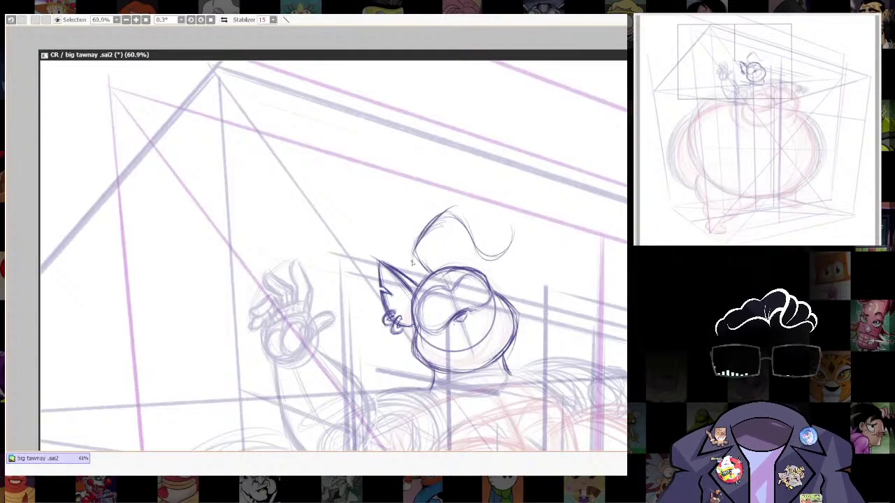
{"action": "mouse_move", "coordinate": [449, 213]}
{"action": "left_mouse_down"}
{"action": "mouse_move", "coordinate": [474, 242]}
{"action": "mouse_move", "coordinate": [509, 227]}
{"action": "mouse_move", "coordinate": [498, 263]}
{"action": "left_mouse_up"}
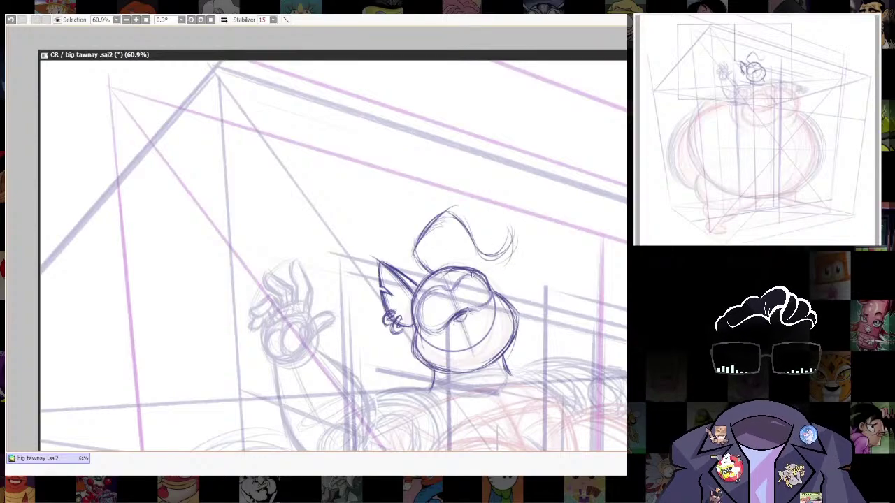
Sketch the underside of the forelock and the hairline with a small pointed peak at the top of the forehead.
{"action": "mouse_move", "coordinate": [420, 260]}
{"action": "left_mouse_down"}
{"action": "mouse_move", "coordinate": [481, 283]}
{"action": "mouse_move", "coordinate": [501, 268]}
{"action": "mouse_move", "coordinate": [511, 229]}
{"action": "mouse_move", "coordinate": [500, 224]}
{"action": "mouse_move", "coordinate": [513, 244]}
{"action": "mouse_move", "coordinate": [503, 228]}
{"action": "mouse_move", "coordinate": [490, 255]}
{"action": "mouse_move", "coordinate": [463, 220]}
{"action": "mouse_move", "coordinate": [476, 256]}
{"action": "mouse_move", "coordinate": [457, 263]}
{"action": "left_mouse_up"}
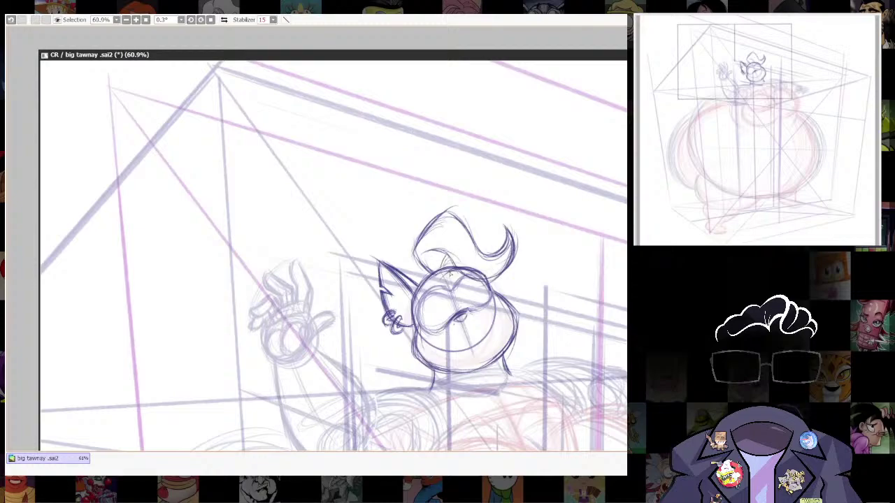
{"action": "mouse_move", "coordinate": [424, 266]}
{"action": "left_mouse_down"}
{"action": "mouse_move", "coordinate": [434, 271]}
{"action": "mouse_move", "coordinate": [448, 258]}
{"action": "mouse_move", "coordinate": [452, 271]}
{"action": "left_mouse_up"}
{"action": "key", "text": "alt+Tab"}
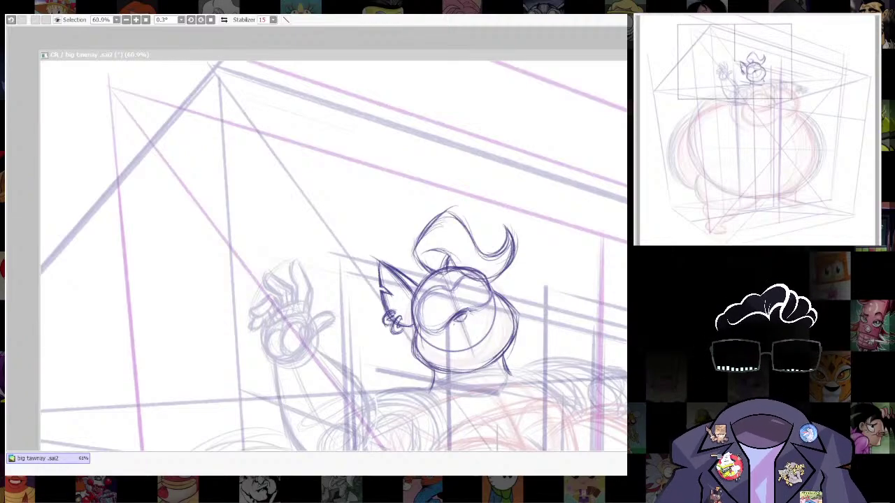
{"action": "key", "text": "alt+Tab"}
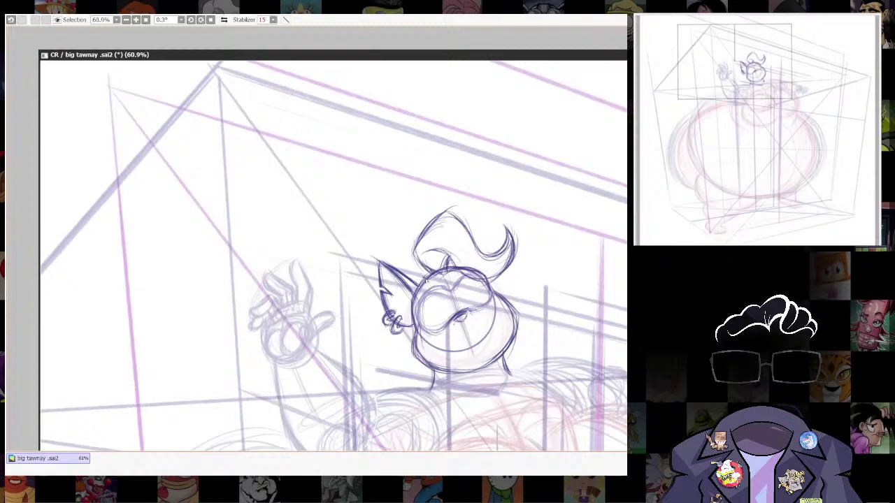
{"action": "mouse_move", "coordinate": [428, 278]}
{"action": "left_mouse_down"}
{"action": "mouse_move", "coordinate": [397, 248]}
{"action": "mouse_move", "coordinate": [429, 198]}
{"action": "left_mouse_up"}
{"action": "mouse_move", "coordinate": [399, 250]}
{"action": "left_mouse_down"}
{"action": "mouse_move", "coordinate": [434, 210]}
{"action": "mouse_move", "coordinate": [405, 227]}
{"action": "mouse_move", "coordinate": [423, 205]}
{"action": "left_mouse_up"}
{"action": "key", "text": "ctrl+z"}
{"action": "key", "text": "ctrl+z"}
{"action": "key", "text": "ctrl+z"}
Sketch the back outline of the hair, curving up from behind the ear and over the forelock towards its tip.
{"action": "mouse_move", "coordinate": [425, 278]}
{"action": "left_mouse_down"}
{"action": "mouse_move", "coordinate": [401, 247]}
{"action": "mouse_move", "coordinate": [445, 218]}
{"action": "left_mouse_up"}
{"action": "left_click_drag", "start_coordinate": [397, 254], "coordinate": [429, 220]}
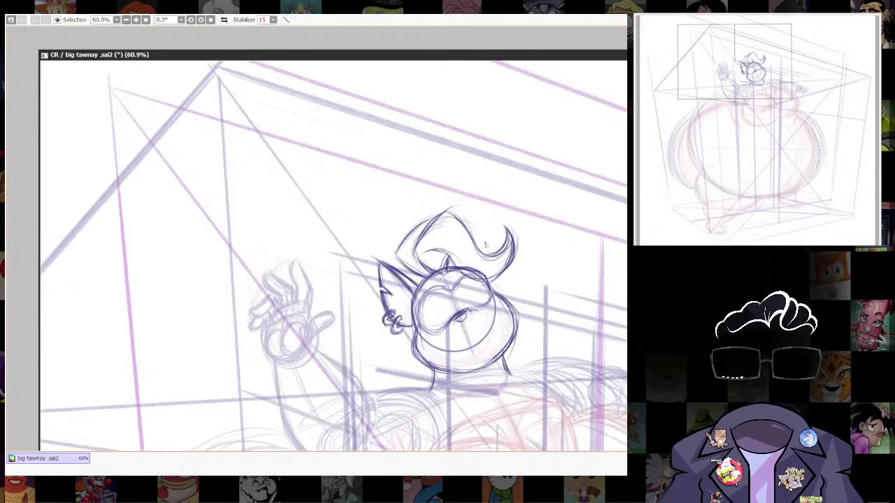
{"action": "mouse_move", "coordinate": [523, 194]}
{"action": "left_mouse_down"}
{"action": "mouse_move", "coordinate": [451, 215]}
{"action": "mouse_move", "coordinate": [481, 213]}
{"action": "left_mouse_up"}
{"action": "mouse_move", "coordinate": [587, 156]}
{"action": "left_mouse_down"}
{"action": "mouse_move", "coordinate": [479, 144]}
{"action": "mouse_move", "coordinate": [413, 162]}
{"action": "left_mouse_up"}
{"action": "mouse_move", "coordinate": [462, 131]}
{"action": "left_mouse_down"}
{"action": "mouse_move", "coordinate": [414, 168]}
{"action": "mouse_move", "coordinate": [384, 225]}
{"action": "left_mouse_up"}
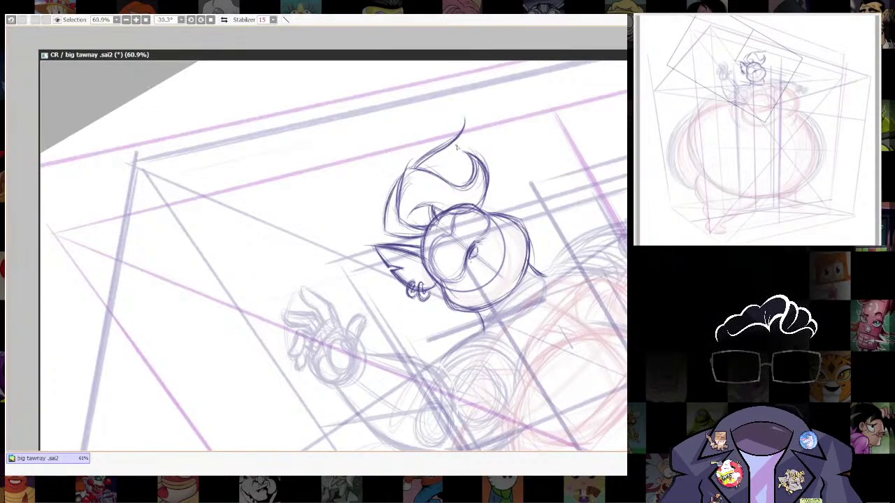
Draw the forked, pointed tip of the forelock and join it to the outer edge of the curl.
{"action": "mouse_move", "coordinate": [465, 119]}
{"action": "left_mouse_down"}
{"action": "mouse_move", "coordinate": [459, 150]}
{"action": "mouse_move", "coordinate": [448, 147]}
{"action": "mouse_move", "coordinate": [465, 135]}
{"action": "mouse_move", "coordinate": [460, 149]}
{"action": "left_mouse_up"}
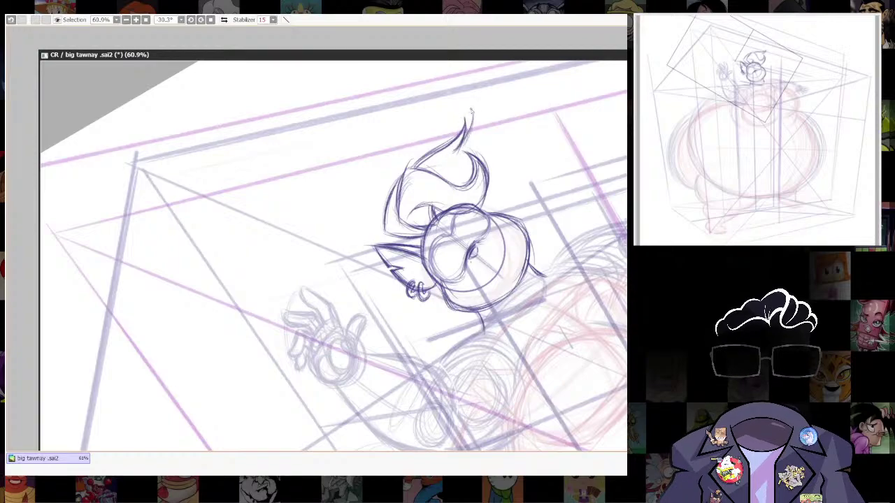
{"action": "mouse_move", "coordinate": [474, 112]}
{"action": "left_mouse_down"}
{"action": "mouse_move", "coordinate": [484, 162]}
{"action": "mouse_move", "coordinate": [478, 155]}
{"action": "left_mouse_up"}
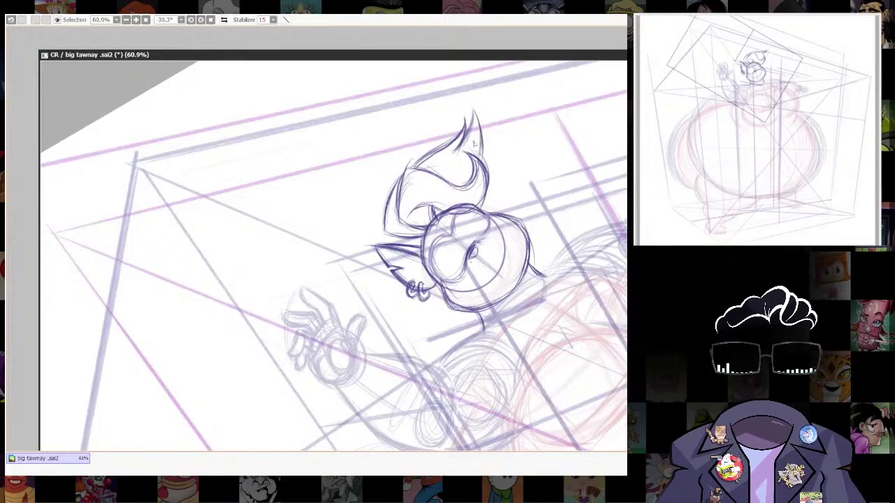
{"action": "mouse_move", "coordinate": [476, 111]}
{"action": "left_mouse_down"}
{"action": "mouse_move", "coordinate": [482, 155]}
{"action": "mouse_move", "coordinate": [456, 151]}
{"action": "left_mouse_up"}
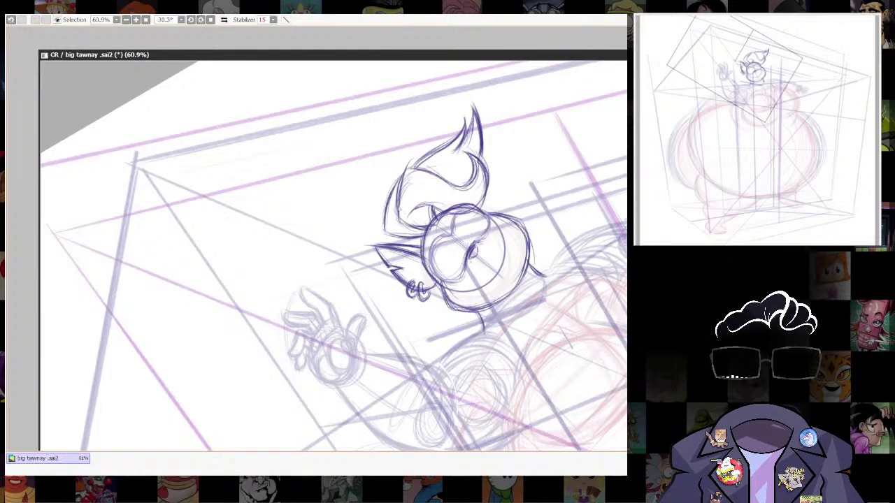
Draw a pointed tuft of hair rising just above the ear behind the main hair mass.
{"action": "mouse_move", "coordinate": [539, 199]}
{"action": "left_mouse_down"}
{"action": "mouse_move", "coordinate": [537, 315]}
{"action": "mouse_move", "coordinate": [517, 253]}
{"action": "left_mouse_up"}
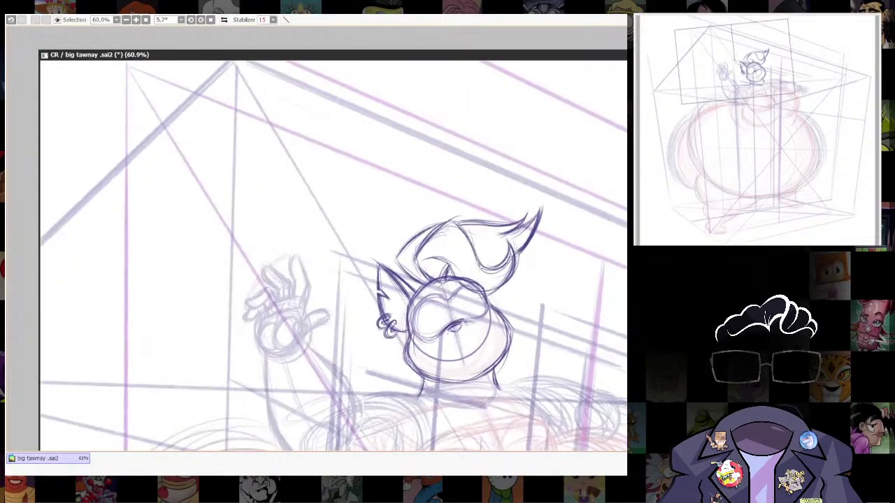
{"action": "mouse_move", "coordinate": [538, 331]}
{"action": "left_mouse_down"}
{"action": "mouse_move", "coordinate": [547, 281]}
{"action": "mouse_move", "coordinate": [557, 291]}
{"action": "left_mouse_up"}
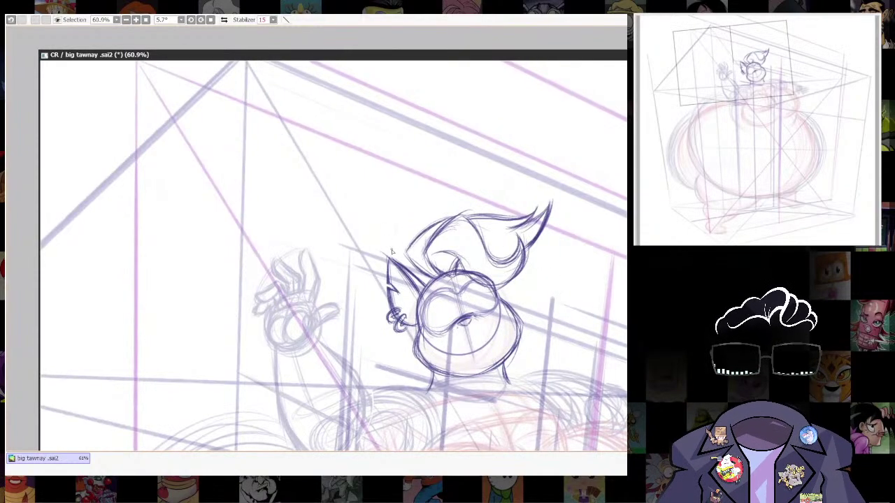
{"action": "mouse_move", "coordinate": [396, 254]}
{"action": "left_mouse_down"}
{"action": "mouse_move", "coordinate": [394, 232]}
{"action": "mouse_move", "coordinate": [408, 212]}
{"action": "left_mouse_up"}
{"action": "mouse_move", "coordinate": [410, 249]}
{"action": "left_mouse_down"}
{"action": "mouse_move", "coordinate": [406, 212]}
{"action": "mouse_move", "coordinate": [394, 250]}
{"action": "mouse_move", "coordinate": [400, 267]}
{"action": "left_mouse_up"}
Sketch an additional curved lock over the crown, running from the tuft above the ear to the top of the forelock.
{"action": "left_click_drag", "start_coordinate": [552, 344], "coordinate": [527, 318]}
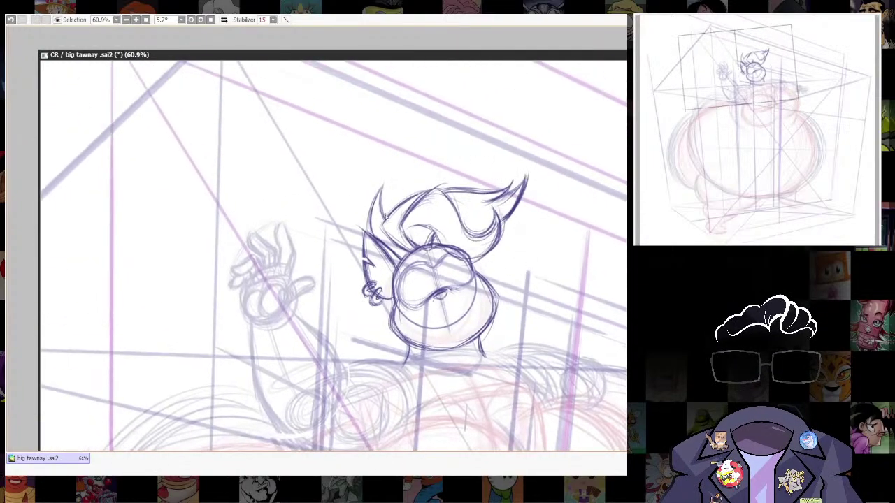
{"action": "left_click_drag", "start_coordinate": [385, 221], "coordinate": [405, 187]}
{"action": "key", "text": "ctrl+z"}
{"action": "mouse_move", "coordinate": [385, 221]}
{"action": "left_mouse_down"}
{"action": "mouse_move", "coordinate": [421, 186]}
{"action": "mouse_move", "coordinate": [412, 179]}
{"action": "mouse_move", "coordinate": [400, 197]}
{"action": "mouse_move", "coordinate": [435, 185]}
{"action": "mouse_move", "coordinate": [456, 179]}
{"action": "left_mouse_up"}
{"action": "left_click_drag", "start_coordinate": [406, 191], "coordinate": [452, 176]}
{"action": "mouse_move", "coordinate": [386, 223]}
{"action": "left_mouse_down"}
{"action": "mouse_move", "coordinate": [431, 182]}
{"action": "mouse_move", "coordinate": [454, 189]}
{"action": "left_mouse_up"}
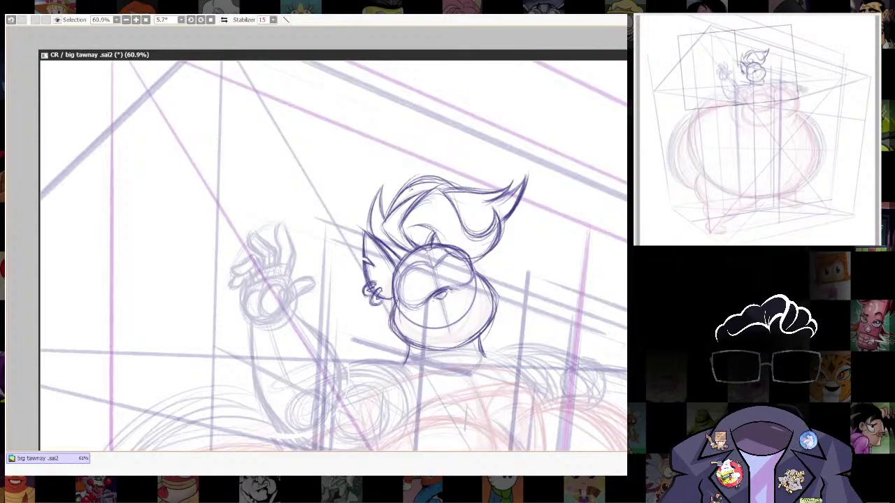
Draw the short hair edge on the far side of the head and the small fold lines inside the ear.
{"action": "left_click_drag", "start_coordinate": [556, 220], "coordinate": [531, 157]}
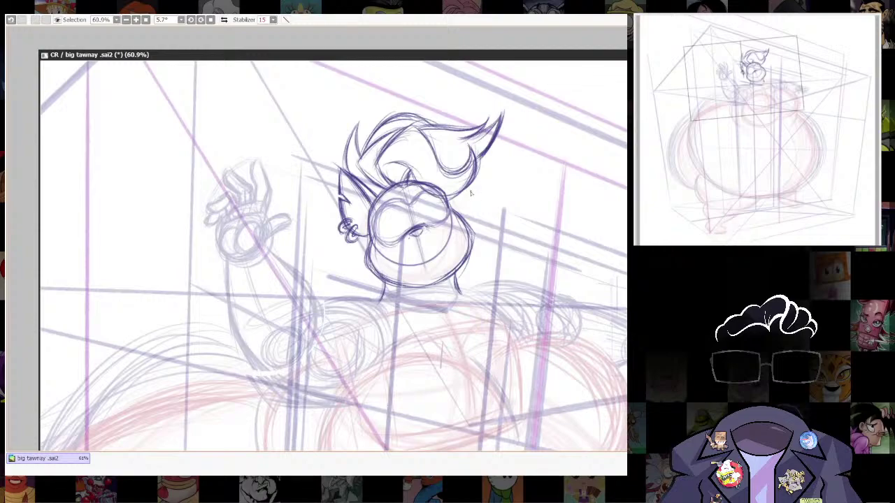
{"action": "left_click_drag", "start_coordinate": [459, 198], "coordinate": [456, 215]}
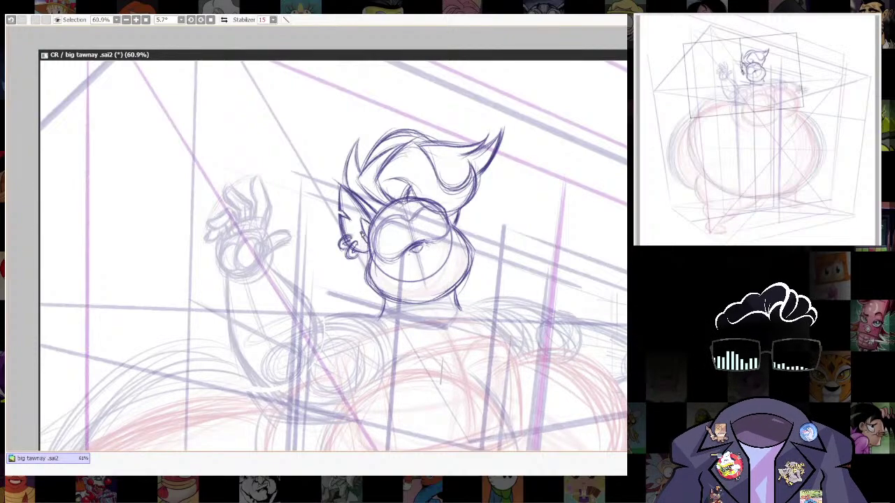
{"action": "left_click_drag", "start_coordinate": [491, 239], "coordinate": [484, 265]}
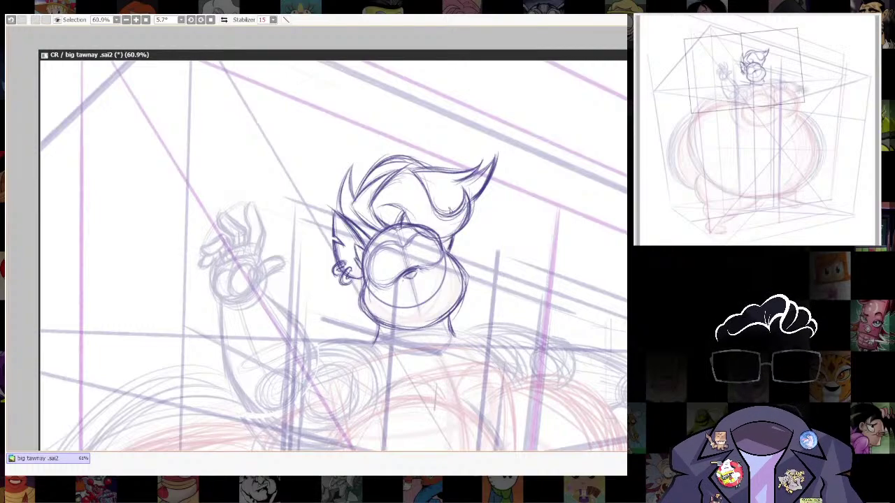
Straighten the canvas, reduce the brush size, and add fine hatching inside the curl of the forelock.
{"action": "scroll", "coordinate": [580, 234], "scroll_direction": "down", "scroll_amount": 5}
{"action": "left_click_drag", "start_coordinate": [580, 233], "coordinate": [546, 150]}
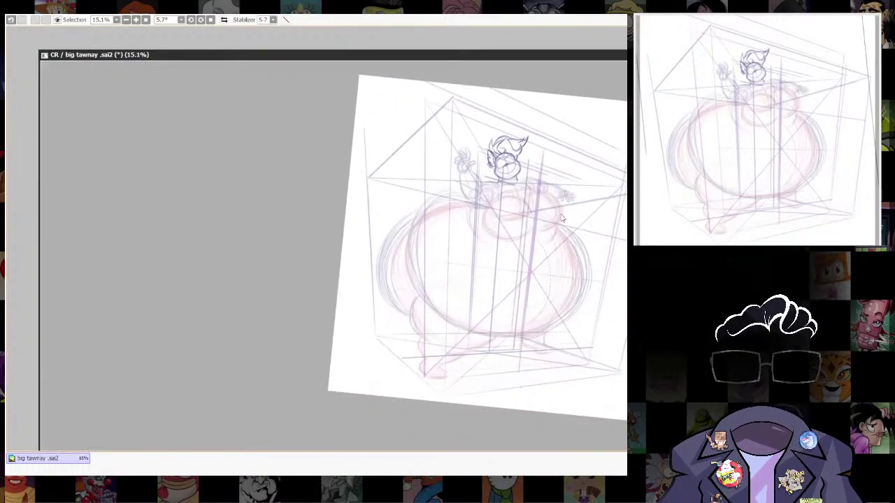
{"action": "scroll", "coordinate": [580, 154], "scroll_direction": "up", "scroll_amount": 3}
{"action": "left_click", "coordinate": [211, 20]}
{"action": "scroll", "coordinate": [446, 192], "scroll_direction": "up", "scroll_amount": 5}
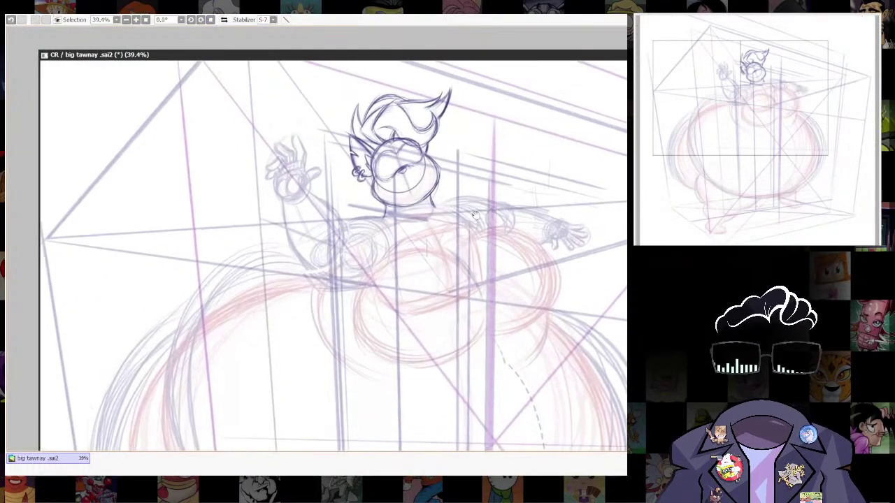
{"action": "left_click_drag", "start_coordinate": [428, 169], "coordinate": [462, 286]}
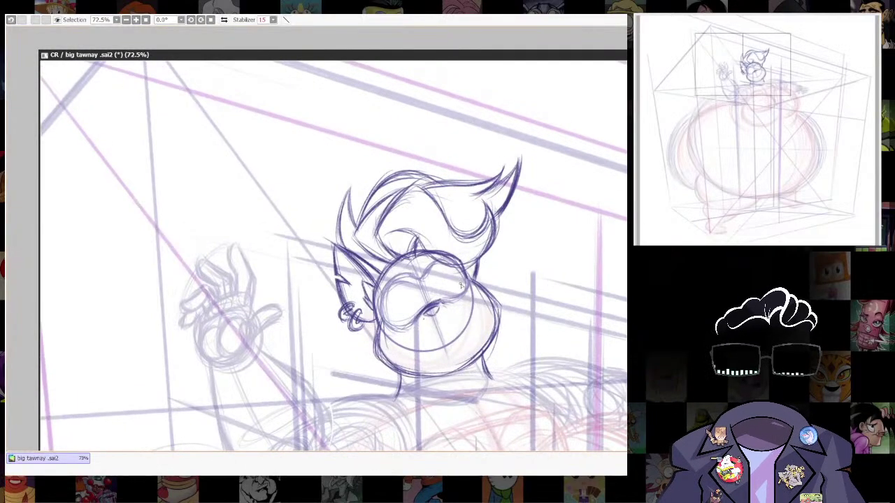
{"action": "key", "text": "["}
{"action": "left_click_drag", "start_coordinate": [521, 228], "coordinate": [506, 258]}
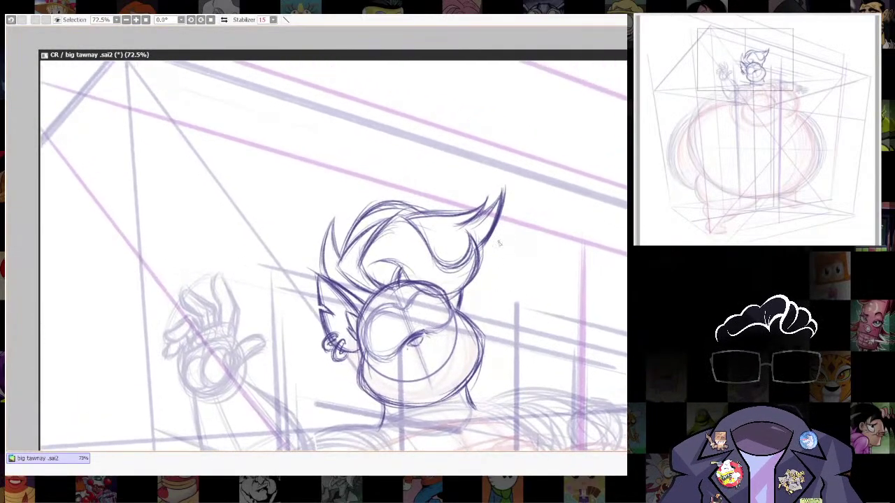
{"action": "left_click_drag", "start_coordinate": [540, 188], "coordinate": [520, 145]}
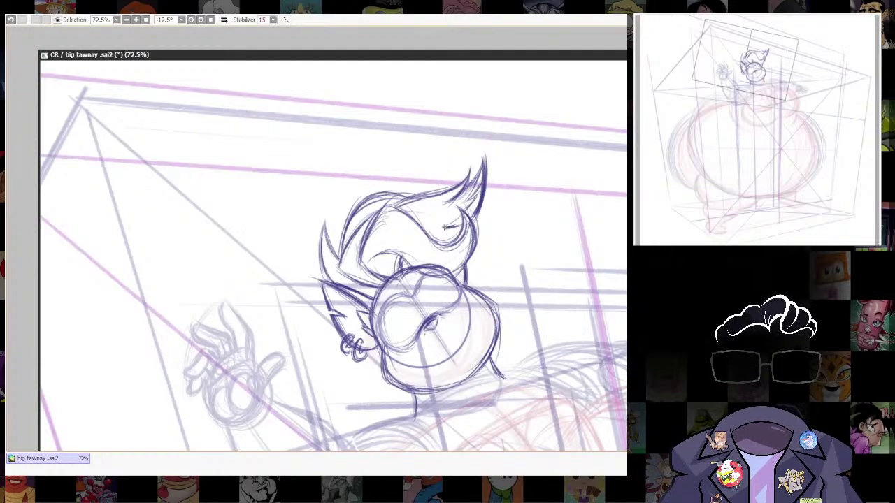
{"action": "mouse_move", "coordinate": [446, 235]}
{"action": "left_mouse_down"}
{"action": "mouse_move", "coordinate": [454, 245]}
{"action": "mouse_move", "coordinate": [454, 227]}
{"action": "mouse_move", "coordinate": [481, 192]}
{"action": "mouse_move", "coordinate": [520, 184]}
{"action": "left_mouse_up"}
Hatch shading along the crown and back of the hair, following the curve of the locks.
{"action": "left_click_drag", "start_coordinate": [365, 243], "coordinate": [392, 215]}
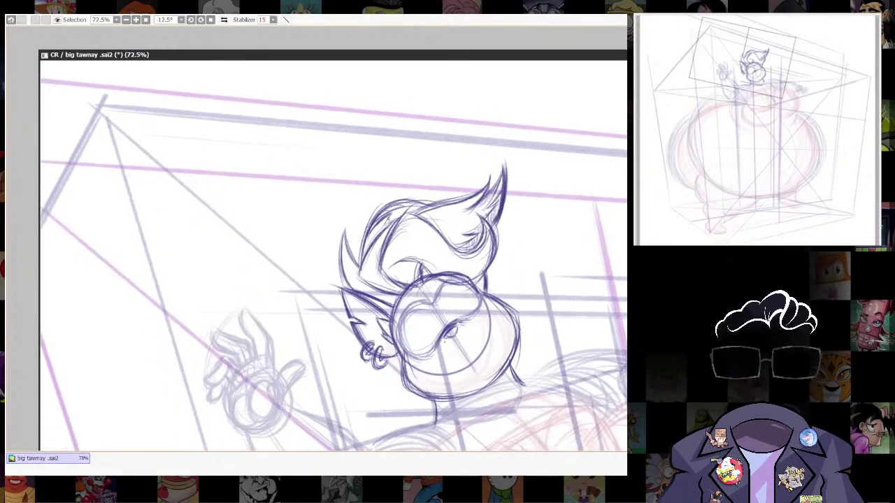
{"action": "left_click_drag", "start_coordinate": [388, 227], "coordinate": [423, 207]}
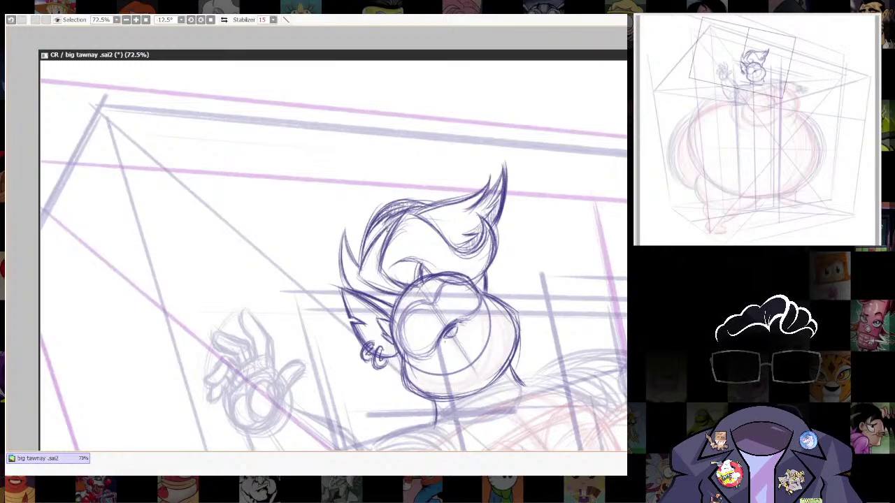
{"action": "left_click_drag", "start_coordinate": [557, 247], "coordinate": [524, 301]}
{"action": "left_click_drag", "start_coordinate": [542, 201], "coordinate": [418, 165]}
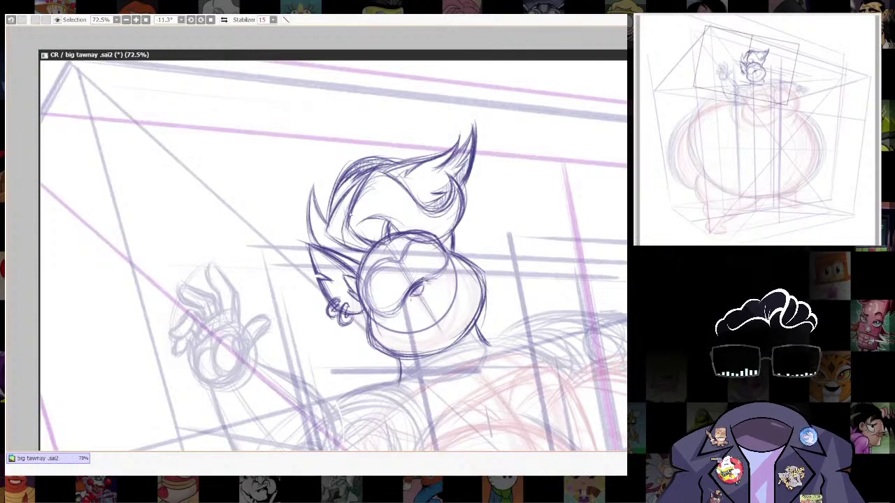
{"action": "mouse_move", "coordinate": [331, 237]}
{"action": "left_mouse_down"}
{"action": "mouse_move", "coordinate": [339, 207]}
{"action": "mouse_move", "coordinate": [344, 226]}
{"action": "mouse_move", "coordinate": [356, 202]}
{"action": "mouse_move", "coordinate": [400, 166]}
{"action": "left_mouse_up"}
{"action": "left_click_drag", "start_coordinate": [397, 177], "coordinate": [403, 166]}
{"action": "left_click_drag", "start_coordinate": [595, 286], "coordinate": [563, 411]}
{"action": "left_click_drag", "start_coordinate": [576, 349], "coordinate": [591, 284]}
{"action": "scroll", "coordinate": [513, 195], "scroll_direction": "down", "scroll_amount": 3}
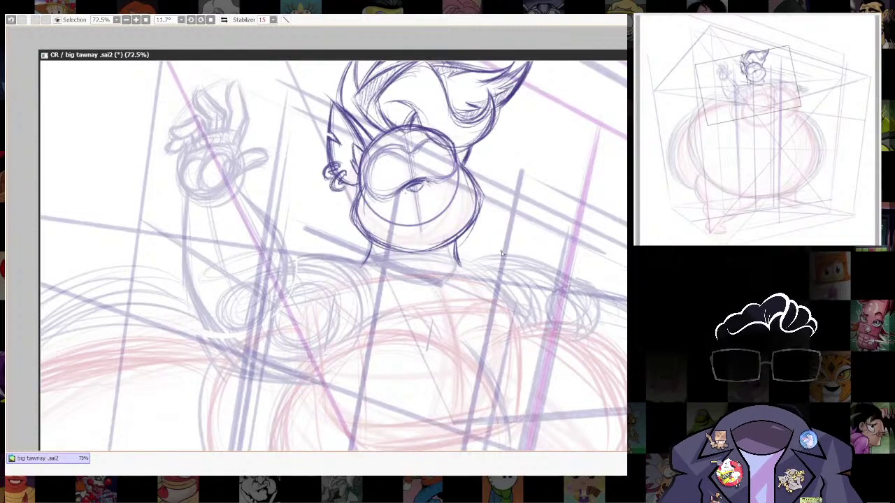
{"action": "mouse_move", "coordinate": [557, 152]}
{"action": "left_mouse_down"}
{"action": "mouse_move", "coordinate": [493, 127]}
{"action": "mouse_move", "coordinate": [491, 191]}
{"action": "left_mouse_up"}
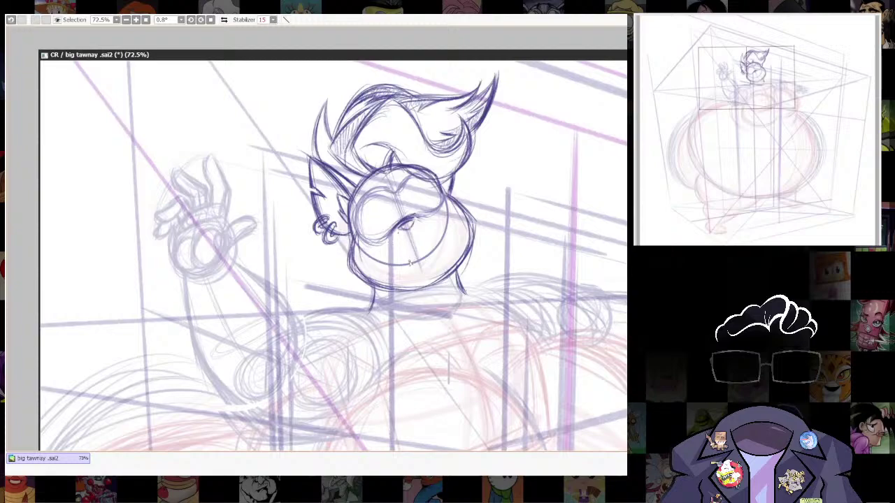
{"action": "left_click", "coordinate": [875, 196]}
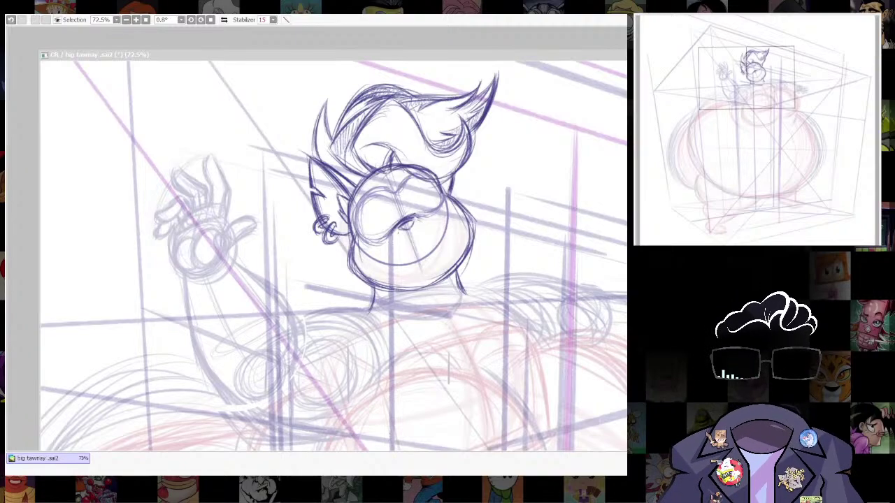
Draw pointed hair tufts sweeping outward from the far side of the head, just above the cheek.
{"action": "key", "text": "alt+Tab"}
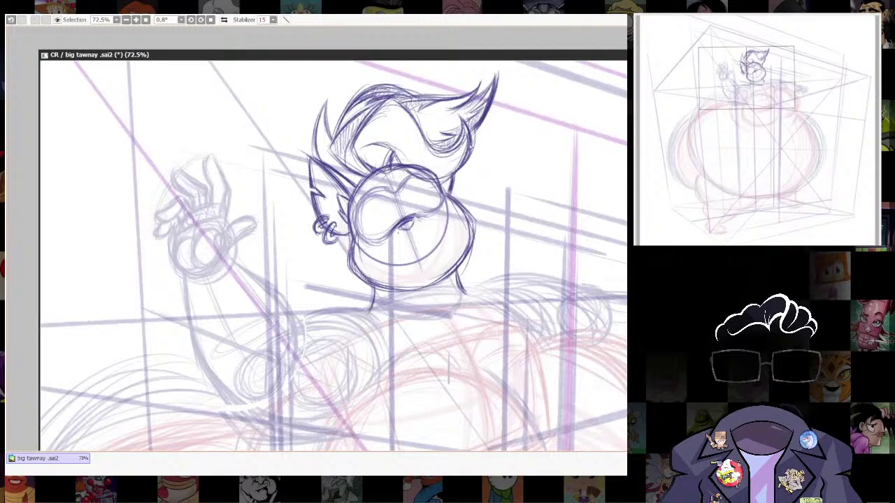
{"action": "mouse_move", "coordinate": [467, 158]}
{"action": "left_mouse_down"}
{"action": "mouse_move", "coordinate": [495, 155]}
{"action": "mouse_move", "coordinate": [464, 150]}
{"action": "mouse_move", "coordinate": [482, 135]}
{"action": "mouse_move", "coordinate": [488, 158]}
{"action": "mouse_move", "coordinate": [465, 186]}
{"action": "left_mouse_up"}
{"action": "mouse_move", "coordinate": [493, 151]}
{"action": "left_mouse_down"}
{"action": "mouse_move", "coordinate": [453, 188]}
{"action": "mouse_move", "coordinate": [471, 195]}
{"action": "left_mouse_up"}
{"action": "mouse_move", "coordinate": [471, 194]}
{"action": "left_mouse_down"}
{"action": "mouse_move", "coordinate": [449, 175]}
{"action": "mouse_move", "coordinate": [456, 200]}
{"action": "left_mouse_up"}
Reinforce both neck lines and darken the rounded jawline between them.
{"action": "left_click_drag", "start_coordinate": [374, 288], "coordinate": [369, 310]}
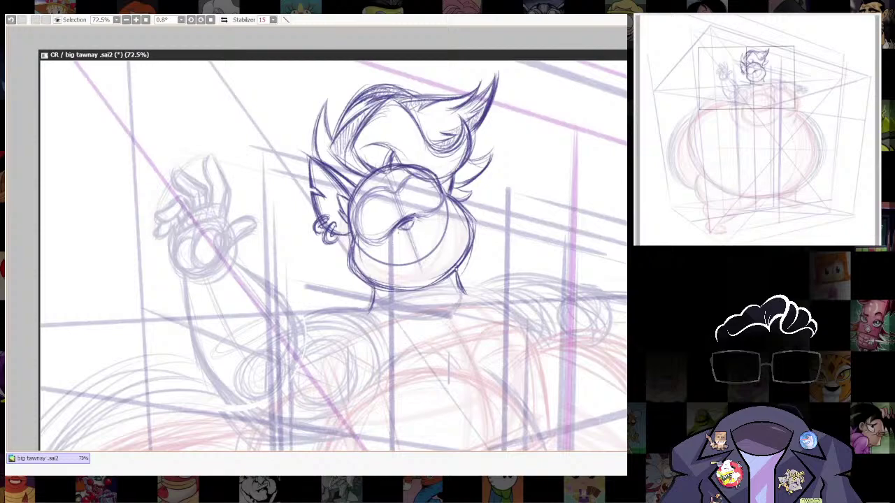
{"action": "left_click_drag", "start_coordinate": [456, 266], "coordinate": [466, 294]}
{"action": "mouse_move", "coordinate": [399, 289]}
{"action": "left_mouse_down"}
{"action": "mouse_move", "coordinate": [422, 274]}
{"action": "mouse_move", "coordinate": [441, 283]}
{"action": "mouse_move", "coordinate": [424, 280]}
{"action": "mouse_move", "coordinate": [450, 254]}
{"action": "mouse_move", "coordinate": [401, 285]}
{"action": "mouse_move", "coordinate": [455, 264]}
{"action": "left_mouse_up"}
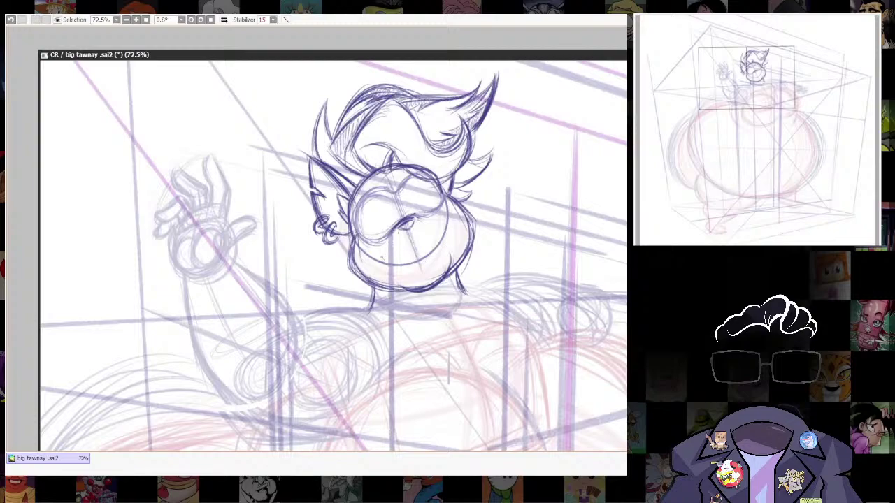
{"action": "left_click_drag", "start_coordinate": [374, 285], "coordinate": [369, 310]}
Draw both eyes with heavy lids and small sideways-looking pupils, and add the angled eyebrows above them.
{"action": "mouse_move", "coordinate": [365, 223]}
{"action": "left_mouse_down"}
{"action": "mouse_move", "coordinate": [378, 202]}
{"action": "mouse_move", "coordinate": [391, 228]}
{"action": "mouse_move", "coordinate": [400, 224]}
{"action": "mouse_move", "coordinate": [374, 206]}
{"action": "mouse_move", "coordinate": [393, 216]}
{"action": "left_mouse_up"}
{"action": "mouse_move", "coordinate": [418, 187]}
{"action": "left_mouse_down"}
{"action": "mouse_move", "coordinate": [440, 207]}
{"action": "mouse_move", "coordinate": [412, 213]}
{"action": "mouse_move", "coordinate": [419, 189]}
{"action": "left_mouse_up"}
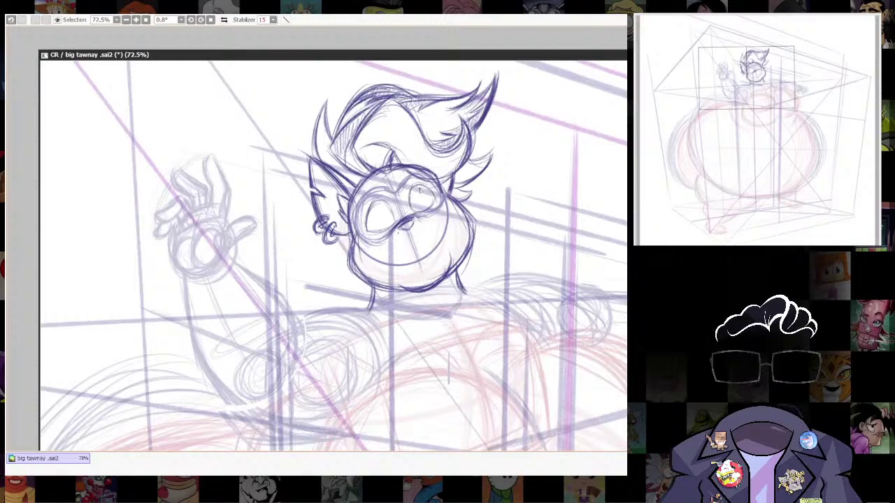
{"action": "mouse_move", "coordinate": [367, 229]}
{"action": "left_mouse_down"}
{"action": "mouse_move", "coordinate": [376, 203]}
{"action": "mouse_move", "coordinate": [393, 215]}
{"action": "left_mouse_up"}
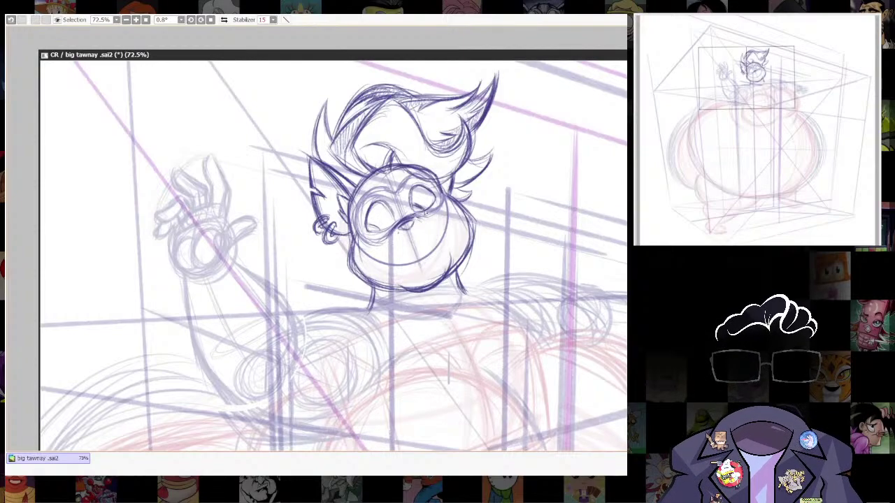
{"action": "left_click_drag", "start_coordinate": [367, 226], "coordinate": [381, 230]}
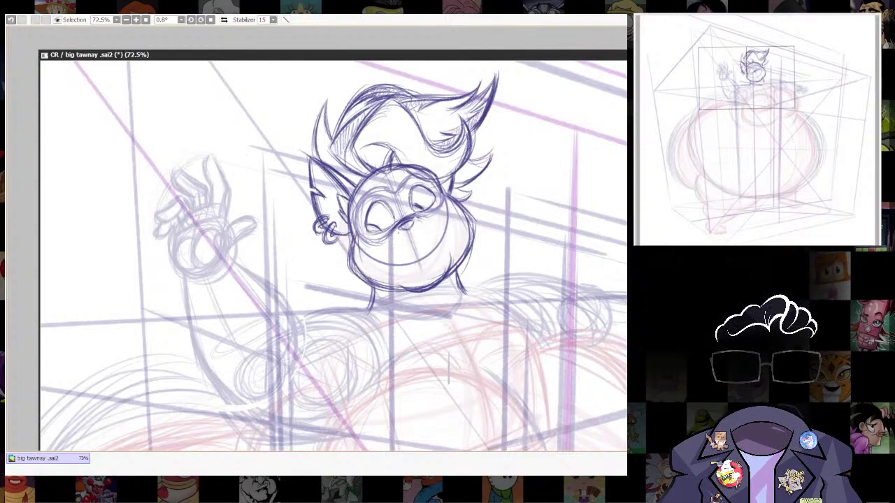
{"action": "key", "text": "ctrl+z"}
{"action": "mouse_move", "coordinate": [368, 229]}
{"action": "left_mouse_down"}
{"action": "mouse_move", "coordinate": [378, 203]}
{"action": "mouse_move", "coordinate": [362, 209]}
{"action": "mouse_move", "coordinate": [384, 202]}
{"action": "left_mouse_up"}
{"action": "left_click_drag", "start_coordinate": [376, 203], "coordinate": [390, 216]}
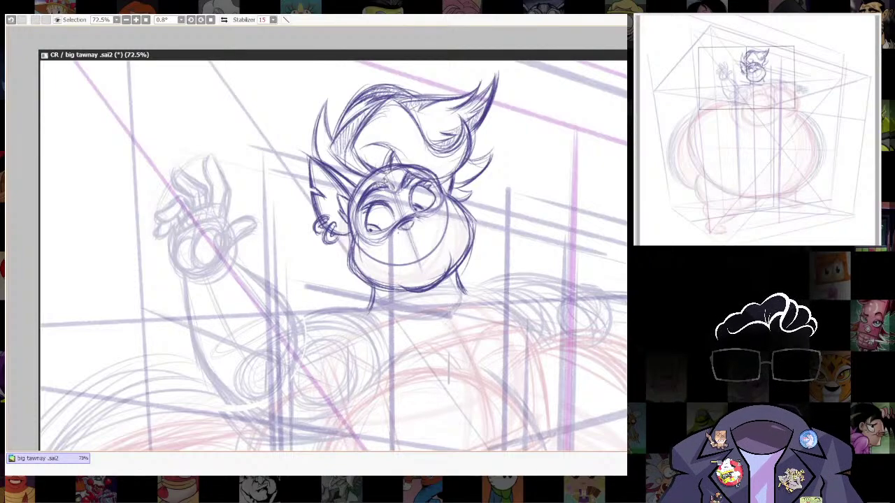
Draw the small open mouth below the nose with red lips and visible teeth.
{"action": "scroll", "coordinate": [419, 192], "scroll_direction": "down", "scroll_amount": 2}
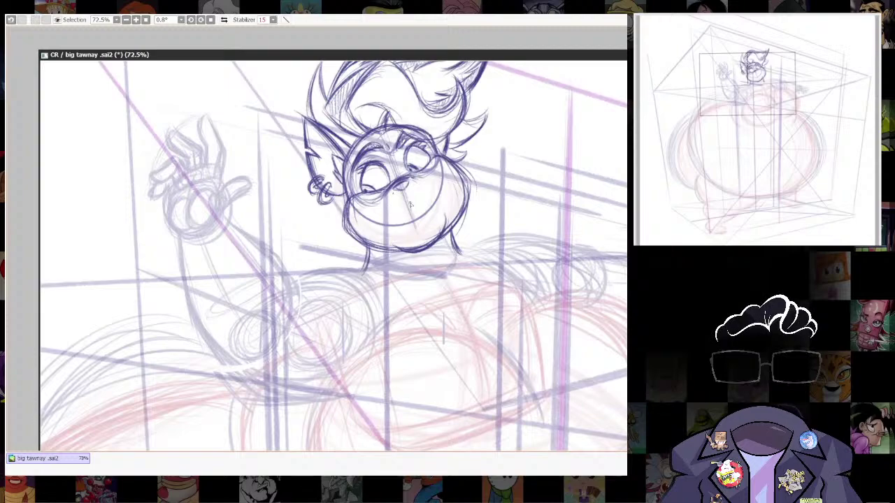
{"action": "left_click_drag", "start_coordinate": [399, 220], "coordinate": [413, 198]}
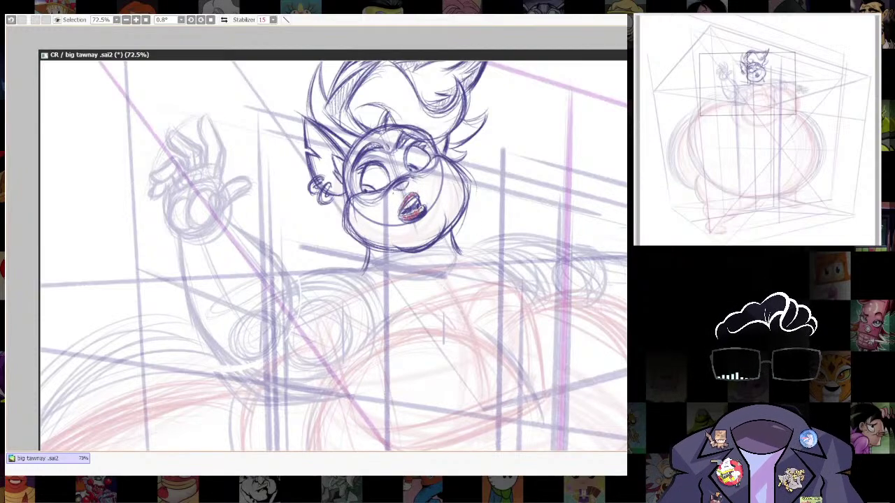
{"action": "left_click_drag", "start_coordinate": [406, 218], "coordinate": [423, 208]}
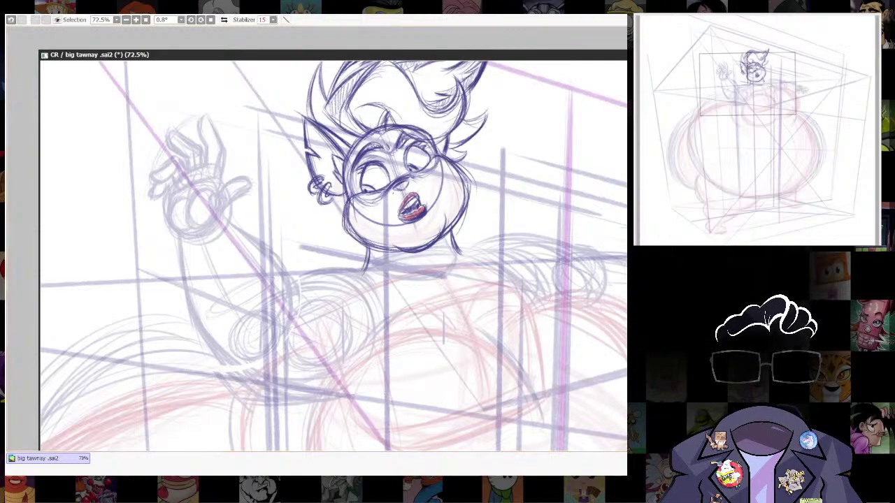
Start the sleeve band on the raised arm with a dark red curve wrapping around the elbow.
{"action": "scroll", "coordinate": [573, 140], "scroll_direction": "down", "scroll_amount": 7}
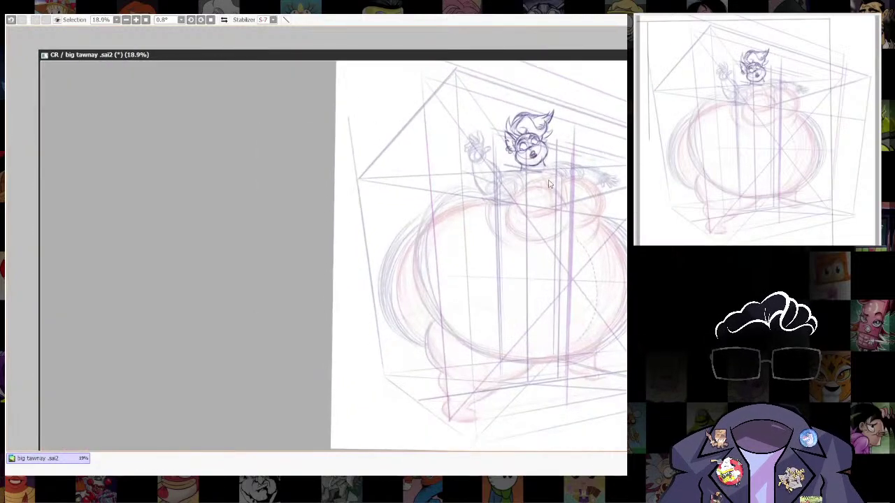
{"action": "scroll", "coordinate": [559, 157], "scroll_direction": "up", "scroll_amount": 4}
{"action": "left_click_drag", "start_coordinate": [522, 148], "coordinate": [491, 189]}
{"action": "scroll", "coordinate": [489, 188], "scroll_direction": "up", "scroll_amount": 2}
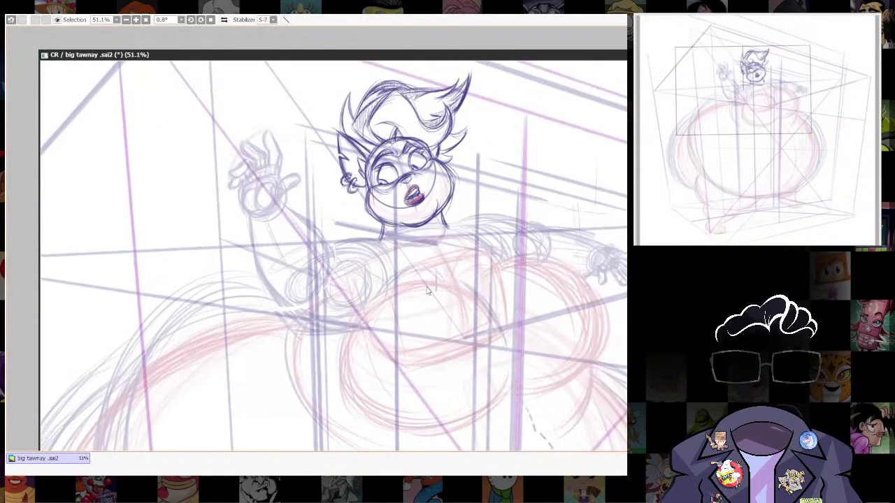
{"action": "key", "text": "alt+Tab"}
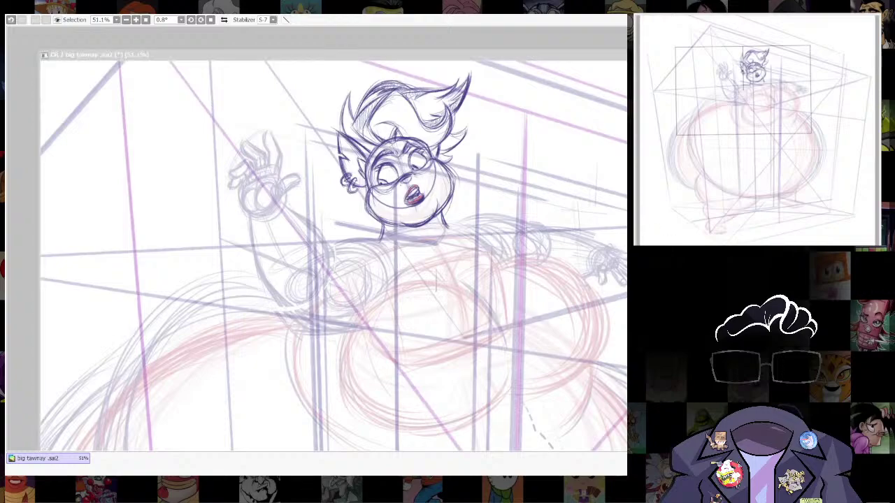
{"action": "key", "text": "alt+Tab"}
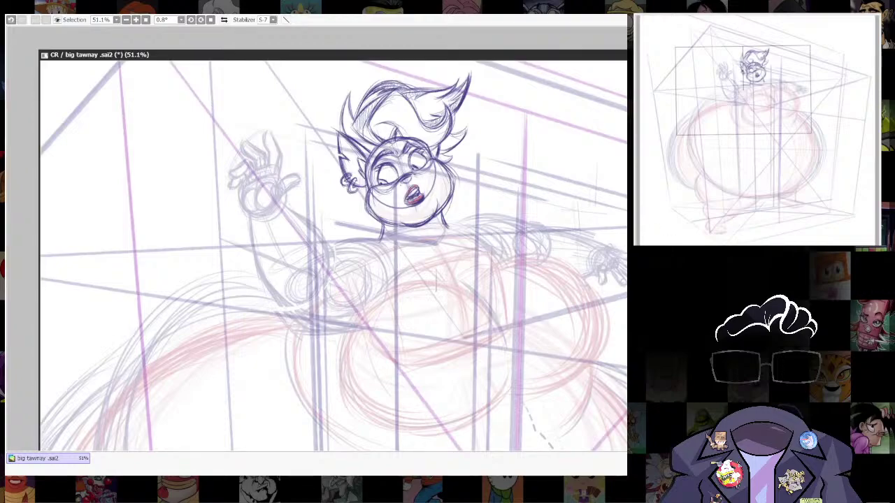
{"action": "left_click_drag", "start_coordinate": [399, 266], "coordinate": [436, 239]}
{"action": "key", "text": "["}
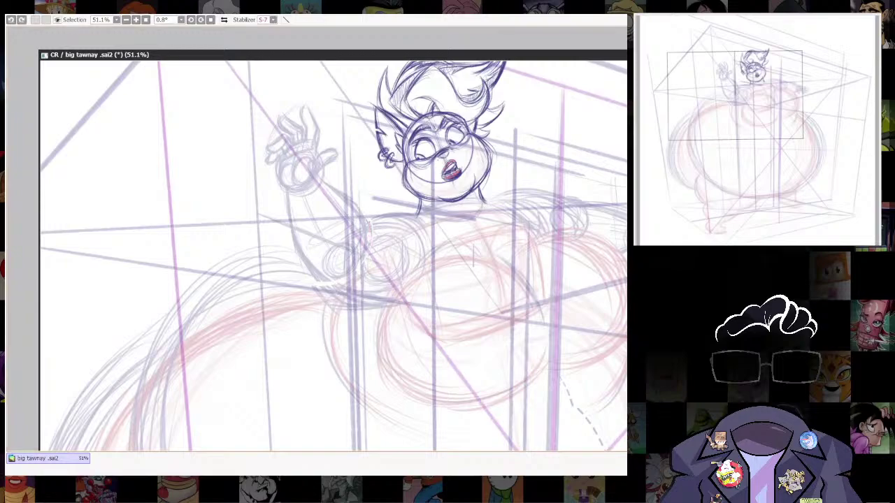
{"action": "key", "text": "n"}
{"action": "left_click_drag", "start_coordinate": [372, 287], "coordinate": [381, 259]}
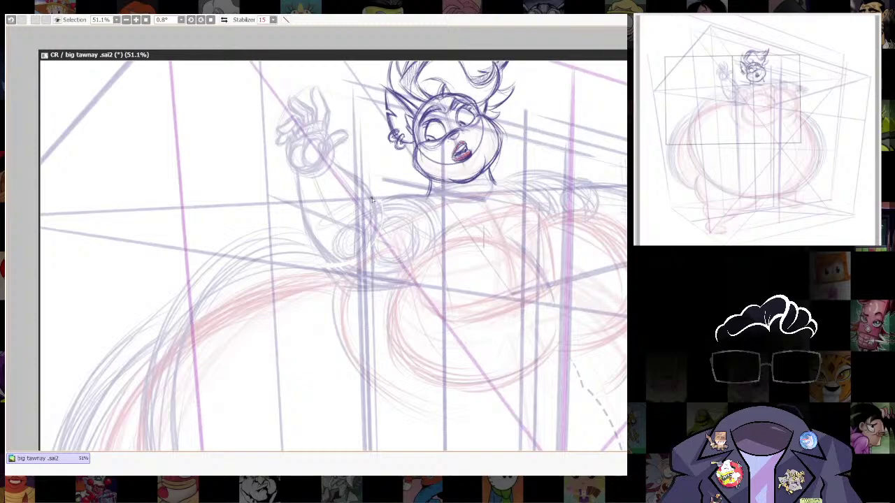
{"action": "mouse_move", "coordinate": [377, 208]}
{"action": "left_mouse_down"}
{"action": "mouse_move", "coordinate": [378, 230]}
{"action": "mouse_move", "coordinate": [329, 272]}
{"action": "mouse_move", "coordinate": [335, 254]}
{"action": "mouse_move", "coordinate": [366, 250]}
{"action": "mouse_move", "coordinate": [330, 265]}
{"action": "left_mouse_up"}
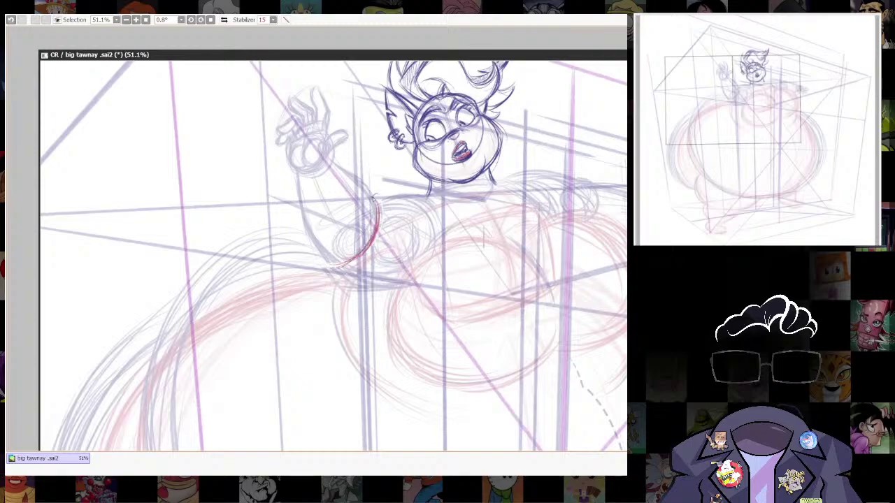
Close the lower end of the elbow band and draw its upper folds in dark red.
{"action": "mouse_move", "coordinate": [381, 198]}
{"action": "left_mouse_down"}
{"action": "mouse_move", "coordinate": [395, 238]}
{"action": "mouse_move", "coordinate": [391, 203]}
{"action": "left_mouse_up"}
{"action": "left_click_drag", "start_coordinate": [331, 283], "coordinate": [353, 274]}
{"action": "left_click_drag", "start_coordinate": [365, 268], "coordinate": [330, 279]}
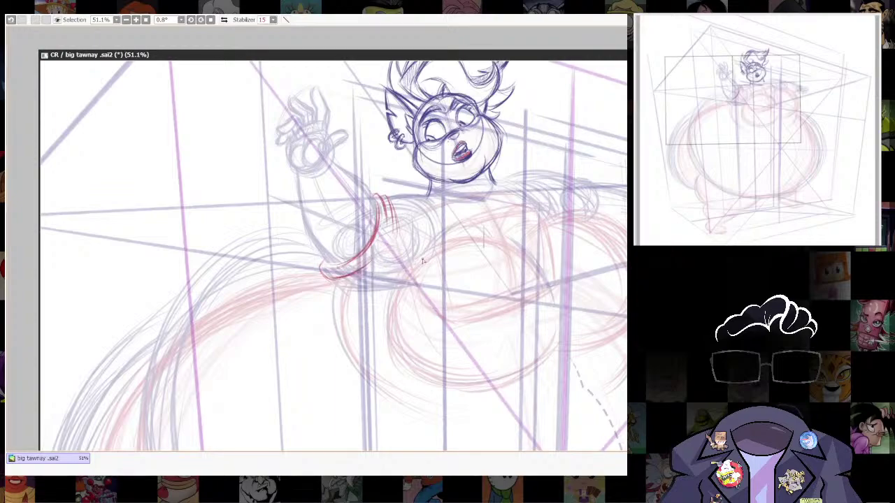
{"action": "mouse_move", "coordinate": [319, 268]}
{"action": "left_mouse_down"}
{"action": "mouse_move", "coordinate": [342, 282]}
{"action": "mouse_move", "coordinate": [329, 276]}
{"action": "mouse_move", "coordinate": [371, 250]}
{"action": "left_mouse_up"}
{"action": "left_click_drag", "start_coordinate": [375, 195], "coordinate": [397, 229]}
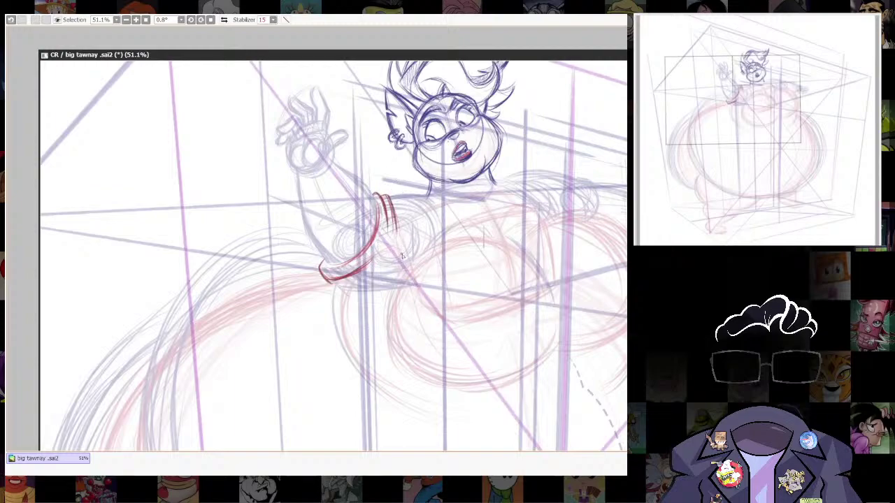
Draw and darken the outer curve of the elbow band, from its upper fold around to the underside.
{"action": "left_click_drag", "start_coordinate": [392, 207], "coordinate": [396, 240]}
{"action": "mouse_move", "coordinate": [341, 284]}
{"action": "left_mouse_down"}
{"action": "mouse_move", "coordinate": [372, 273]}
{"action": "mouse_move", "coordinate": [365, 288]}
{"action": "mouse_move", "coordinate": [396, 222]}
{"action": "left_mouse_up"}
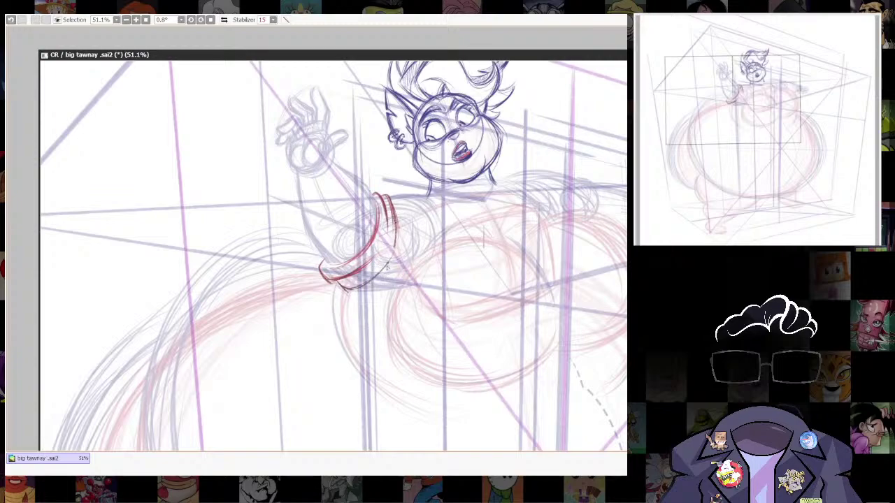
{"action": "left_click_drag", "start_coordinate": [370, 278], "coordinate": [397, 228]}
{"action": "mouse_move", "coordinate": [390, 194]}
{"action": "left_mouse_down"}
{"action": "mouse_move", "coordinate": [393, 252]}
{"action": "mouse_move", "coordinate": [370, 280]}
{"action": "left_mouse_up"}
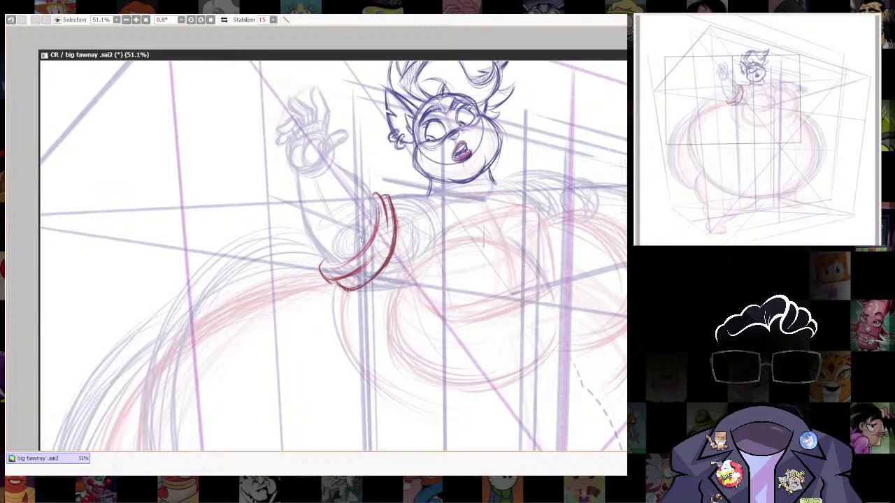
Outline both edges of the raised forearm in dark red, from the elbow band up towards the wrist.
{"action": "left_click_drag", "start_coordinate": [325, 262], "coordinate": [348, 266]}
{"action": "left_click_drag", "start_coordinate": [366, 187], "coordinate": [377, 244]}
{"action": "left_click_drag", "start_coordinate": [342, 217], "coordinate": [367, 237]}
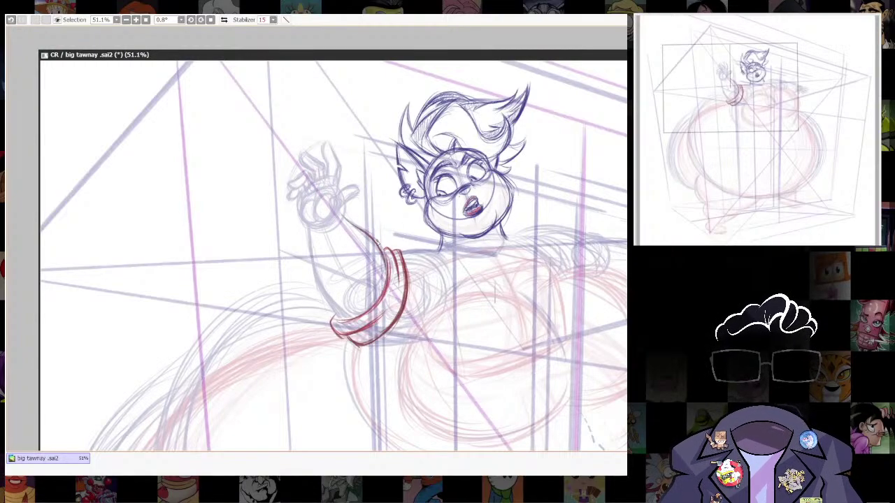
{"action": "mouse_move", "coordinate": [384, 252]}
{"action": "left_mouse_down"}
{"action": "mouse_move", "coordinate": [360, 255]}
{"action": "mouse_move", "coordinate": [301, 257]}
{"action": "mouse_move", "coordinate": [309, 227]}
{"action": "mouse_move", "coordinate": [322, 307]}
{"action": "mouse_move", "coordinate": [311, 246]}
{"action": "mouse_move", "coordinate": [333, 312]}
{"action": "left_mouse_up"}
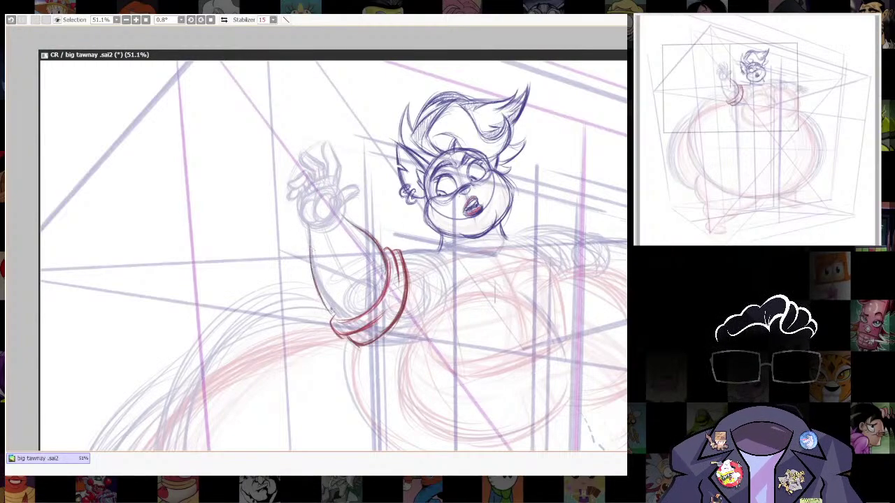
{"action": "mouse_move", "coordinate": [309, 228]}
{"action": "left_mouse_down"}
{"action": "mouse_move", "coordinate": [329, 312]}
{"action": "mouse_move", "coordinate": [318, 280]}
{"action": "mouse_move", "coordinate": [341, 324]}
{"action": "left_mouse_up"}
{"action": "left_click_drag", "start_coordinate": [310, 229], "coordinate": [330, 302]}
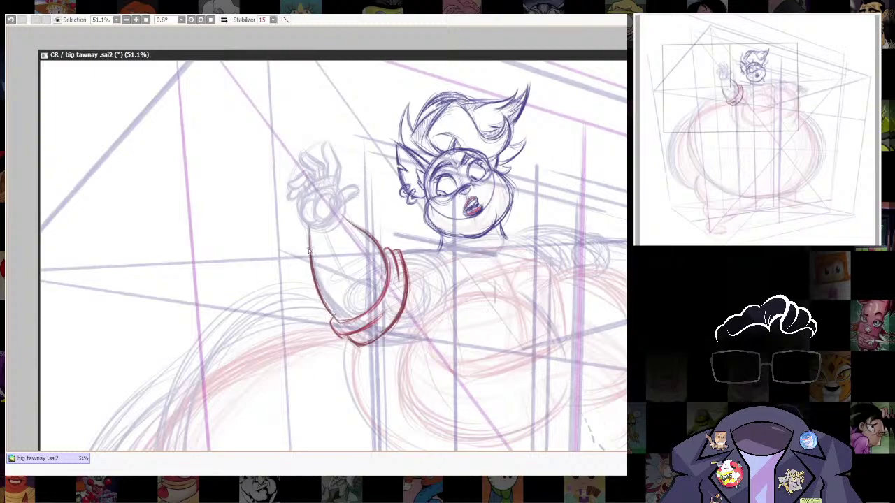
Draw the flared sleeve cuff below the raised hand, with pointed corners and a curved lower edge.
{"action": "mouse_move", "coordinate": [308, 252]}
{"action": "left_mouse_down"}
{"action": "mouse_move", "coordinate": [354, 218]}
{"action": "mouse_move", "coordinate": [307, 257]}
{"action": "mouse_move", "coordinate": [352, 212]}
{"action": "mouse_move", "coordinate": [311, 248]}
{"action": "mouse_move", "coordinate": [303, 227]}
{"action": "mouse_move", "coordinate": [302, 253]}
{"action": "mouse_move", "coordinate": [345, 211]}
{"action": "mouse_move", "coordinate": [316, 254]}
{"action": "left_mouse_up"}
{"action": "left_click_drag", "start_coordinate": [585, 274], "coordinate": [518, 250]}
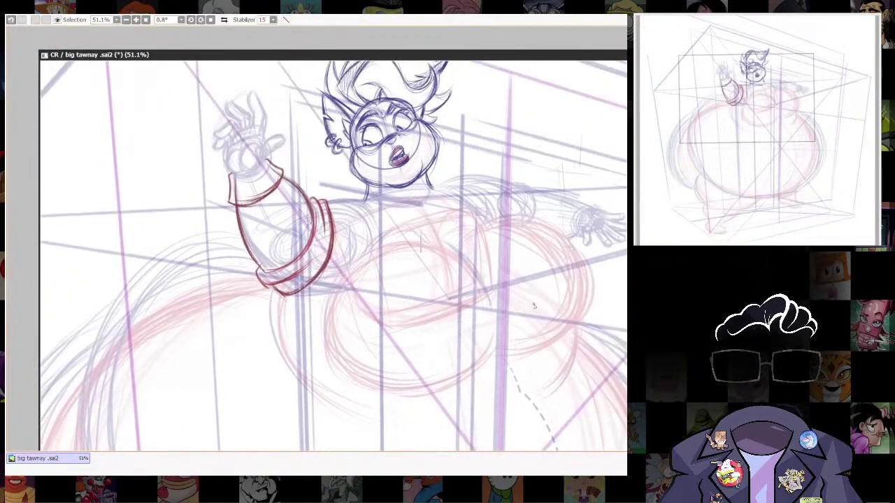
{"action": "left_click_drag", "start_coordinate": [334, 216], "coordinate": [366, 327]}
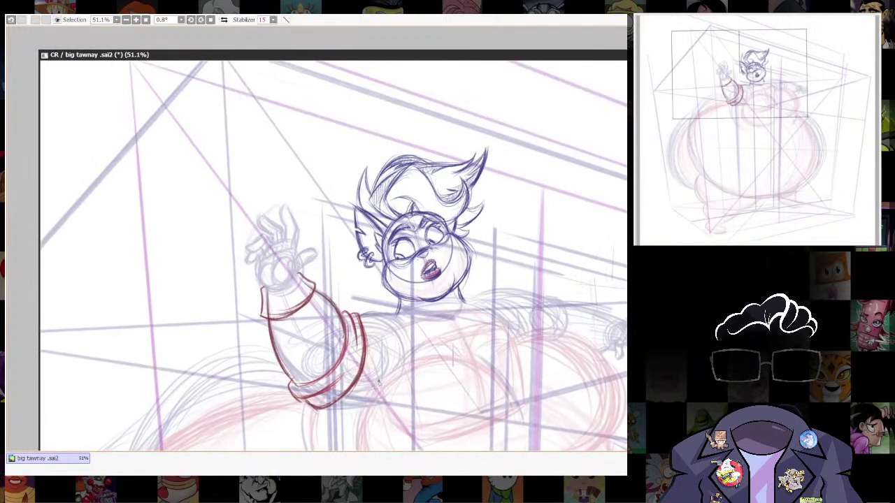
Draw the upper arm's shoulder contour from the elbow band to the neck, and the short line beneath the band.
{"action": "left_click_drag", "start_coordinate": [420, 337], "coordinate": [441, 249]}
{"action": "mouse_move", "coordinate": [383, 230]}
{"action": "left_mouse_down"}
{"action": "mouse_move", "coordinate": [397, 224]}
{"action": "mouse_move", "coordinate": [414, 249]}
{"action": "left_mouse_up"}
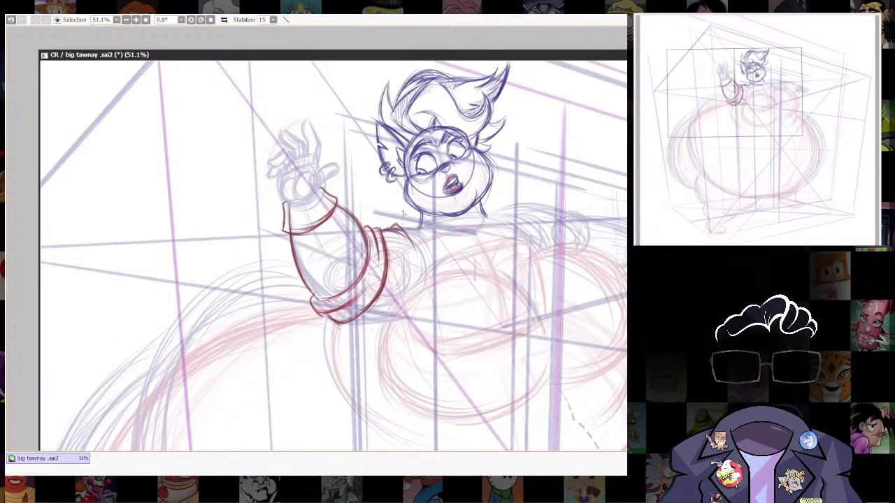
{"action": "mouse_move", "coordinate": [414, 229]}
{"action": "left_mouse_down"}
{"action": "mouse_move", "coordinate": [395, 225]}
{"action": "mouse_move", "coordinate": [422, 250]}
{"action": "mouse_move", "coordinate": [414, 232]}
{"action": "left_mouse_up"}
{"action": "mouse_move", "coordinate": [463, 286]}
{"action": "left_mouse_down"}
{"action": "mouse_move", "coordinate": [465, 209]}
{"action": "mouse_move", "coordinate": [458, 295]}
{"action": "left_mouse_up"}
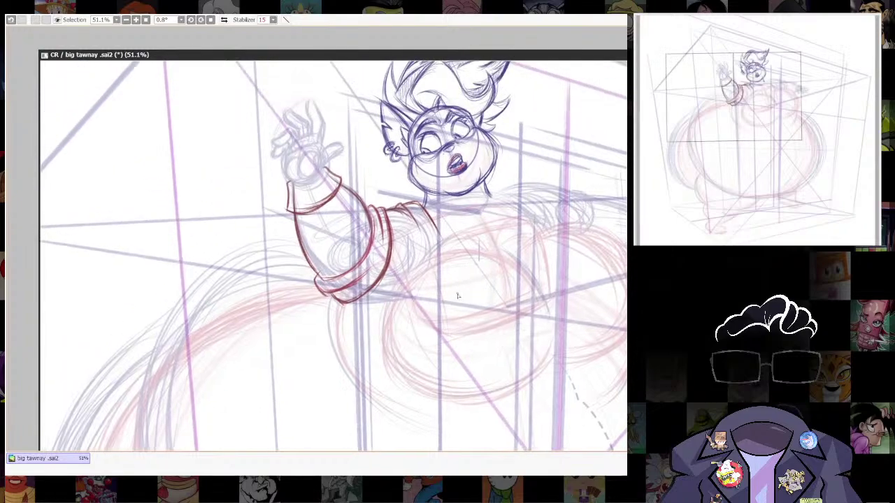
{"action": "mouse_move", "coordinate": [350, 305]}
{"action": "left_mouse_down"}
{"action": "mouse_move", "coordinate": [391, 275]}
{"action": "mouse_move", "coordinate": [362, 305]}
{"action": "mouse_move", "coordinate": [382, 314]}
{"action": "left_mouse_up"}
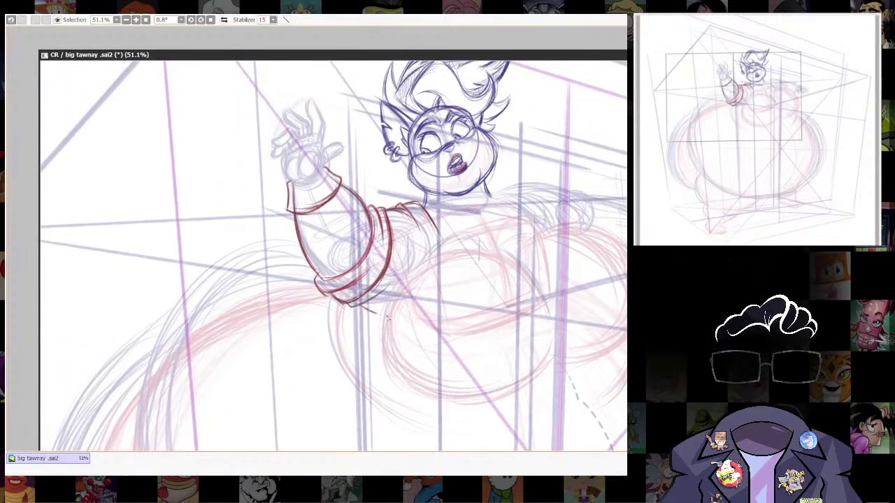
{"action": "left_click_drag", "start_coordinate": [436, 216], "coordinate": [447, 277]}
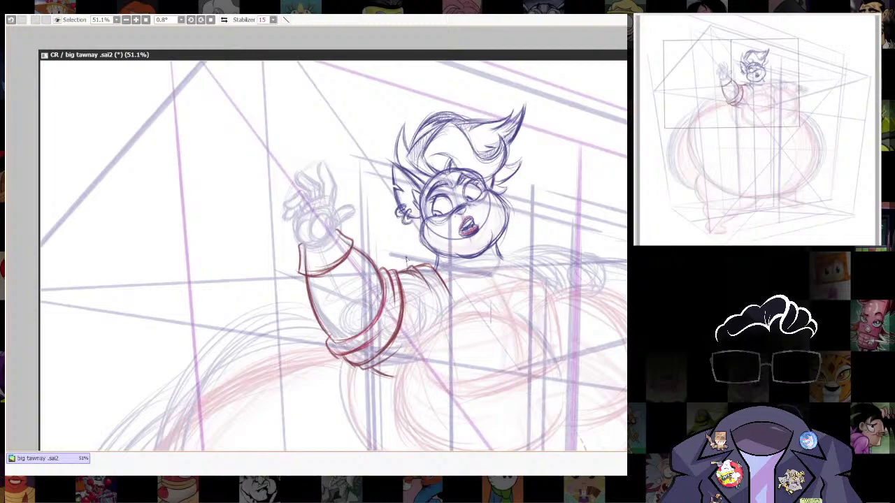
Add a small cluster of dark red spikes on top of the shoulder beside the neck.
{"action": "left_click_drag", "start_coordinate": [408, 258], "coordinate": [415, 266]}
{"action": "left_click_drag", "start_coordinate": [427, 255], "coordinate": [431, 268]}
{"action": "left_click_drag", "start_coordinate": [465, 319], "coordinate": [431, 272]}
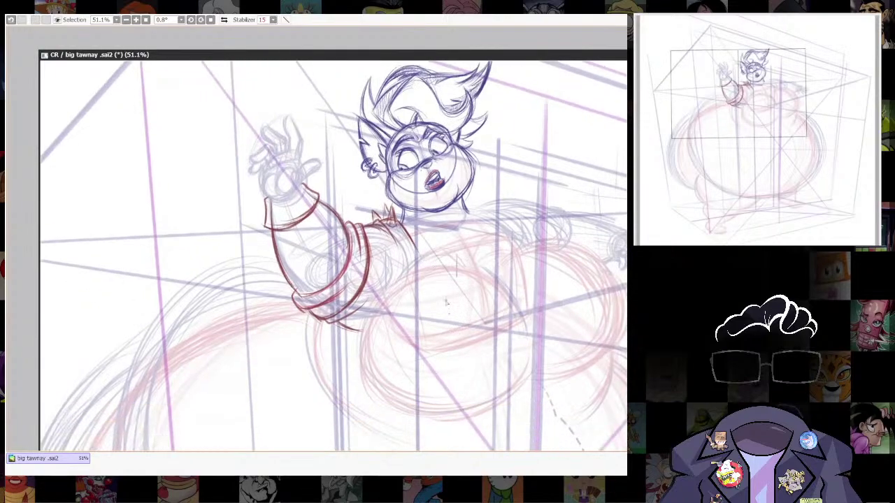
Draw a narrow pointed fold running from the base of the neck down onto the chest, and strengthen its lines.
{"action": "left_click_drag", "start_coordinate": [398, 220], "coordinate": [421, 260]}
{"action": "key", "text": "ctrl+z"}
{"action": "mouse_move", "coordinate": [397, 205]}
{"action": "left_mouse_down"}
{"action": "mouse_move", "coordinate": [416, 228]}
{"action": "mouse_move", "coordinate": [411, 208]}
{"action": "mouse_move", "coordinate": [432, 251]}
{"action": "left_mouse_up"}
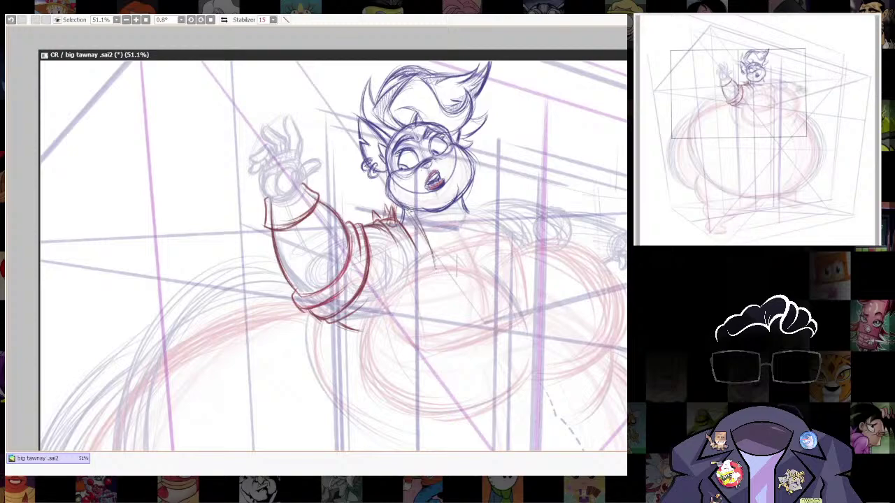
{"action": "left_click_drag", "start_coordinate": [408, 209], "coordinate": [436, 264]}
{"action": "mouse_move", "coordinate": [397, 225]}
{"action": "left_mouse_down"}
{"action": "mouse_move", "coordinate": [426, 262]}
{"action": "mouse_move", "coordinate": [399, 229]}
{"action": "left_mouse_up"}
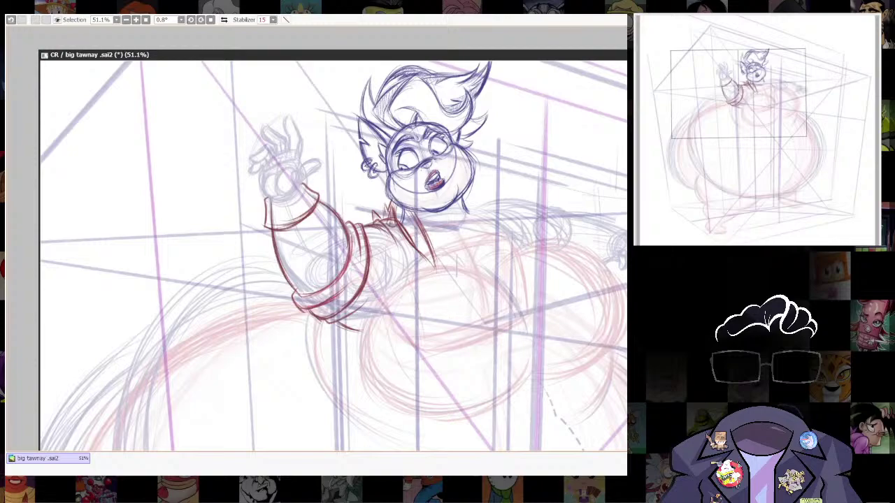
Lasso the spike cluster on the shoulder, release the selection, and erase stray lines around the collar fold.
{"action": "key", "text": "e"}
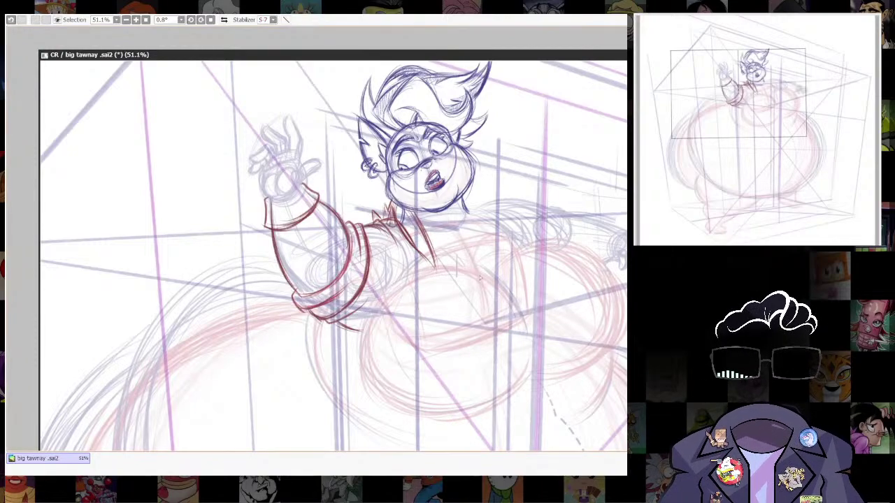
{"action": "mouse_move", "coordinate": [371, 208]}
{"action": "left_mouse_down"}
{"action": "mouse_move", "coordinate": [374, 227]}
{"action": "mouse_move", "coordinate": [400, 234]}
{"action": "mouse_move", "coordinate": [373, 205]}
{"action": "left_mouse_up"}
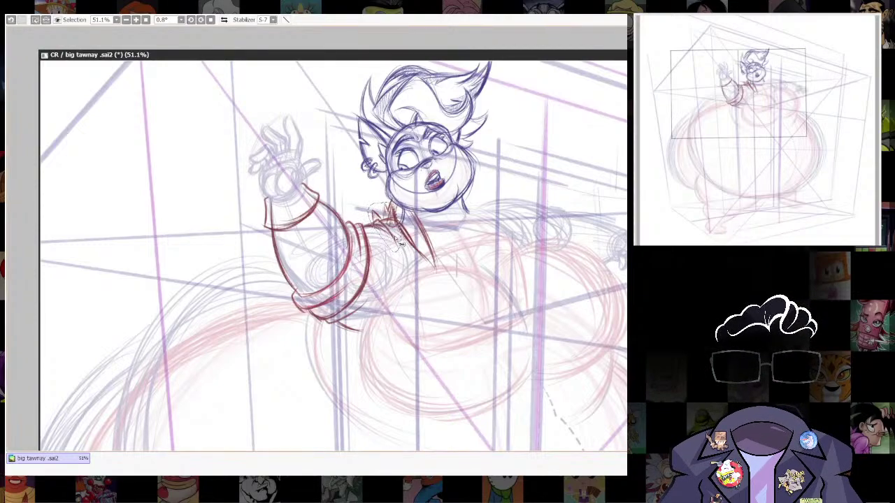
{"action": "left_click_drag", "start_coordinate": [398, 242], "coordinate": [417, 249]}
{"action": "key", "text": "ctrl+d"}
{"action": "key", "text": "b"}
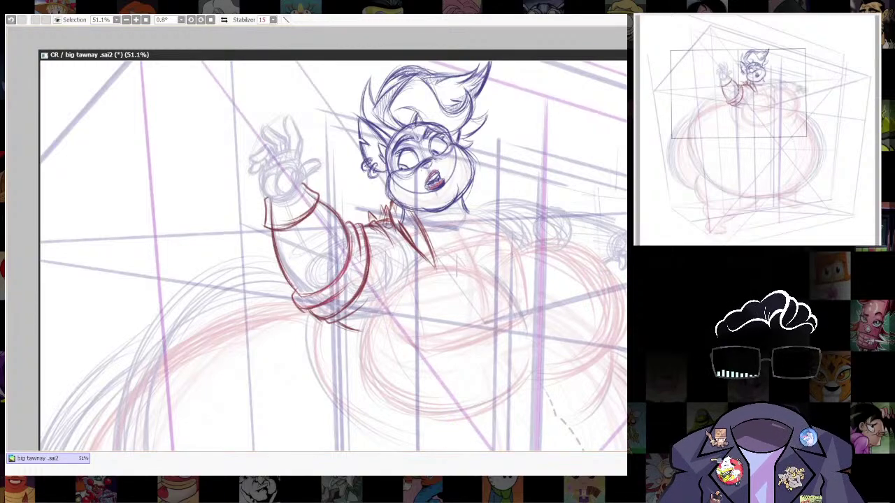
{"action": "key", "text": "e"}
{"action": "left_click_drag", "start_coordinate": [413, 241], "coordinate": [420, 250]}
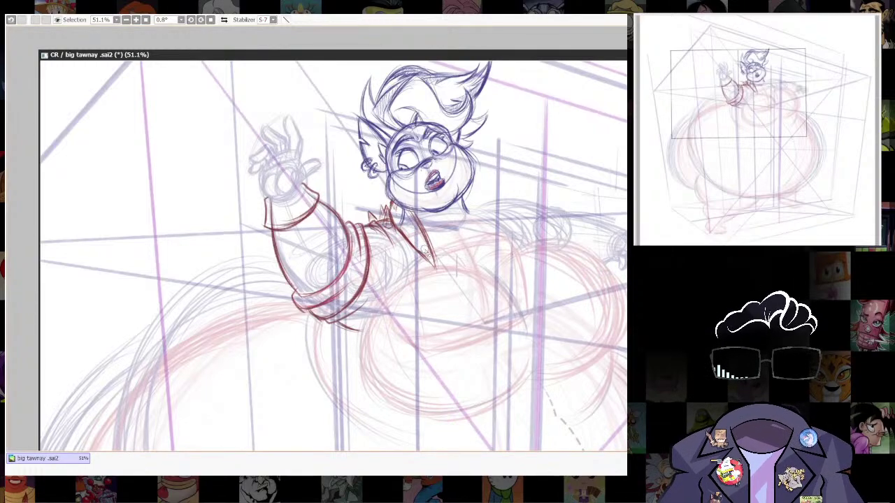
Draw the jacket's front edge in dark red, running from the collar's point down over the chest, and strengthen it.
{"action": "left_click_drag", "start_coordinate": [527, 216], "coordinate": [484, 192]}
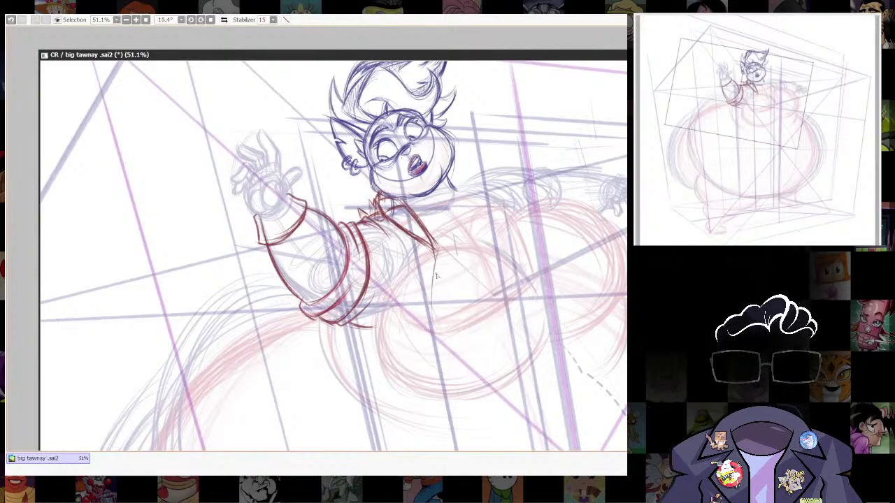
{"action": "left_click_drag", "start_coordinate": [436, 236], "coordinate": [424, 320]}
{"action": "mouse_move", "coordinate": [434, 253]}
{"action": "left_mouse_down"}
{"action": "mouse_move", "coordinate": [429, 362]}
{"action": "mouse_move", "coordinate": [437, 254]}
{"action": "mouse_move", "coordinate": [439, 375]}
{"action": "mouse_move", "coordinate": [432, 274]}
{"action": "mouse_move", "coordinate": [436, 368]}
{"action": "left_mouse_up"}
{"action": "left_click_drag", "start_coordinate": [433, 274], "coordinate": [430, 344]}
{"action": "left_click_drag", "start_coordinate": [432, 259], "coordinate": [433, 267]}
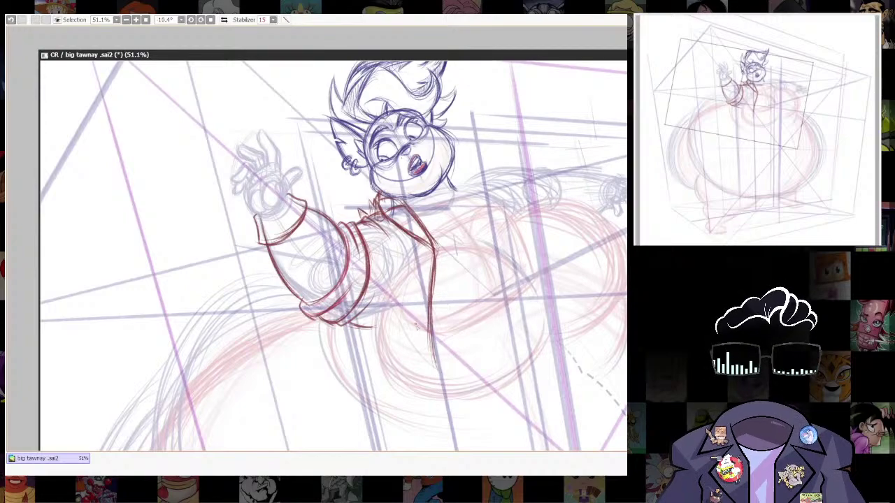
Draw the jacket's side edge curving down from the armpit beside the sleeve band, with a short fold line above it.
{"action": "mouse_move", "coordinate": [429, 353]}
{"action": "left_mouse_down"}
{"action": "mouse_move", "coordinate": [420, 244]}
{"action": "mouse_move", "coordinate": [380, 248]}
{"action": "left_mouse_up"}
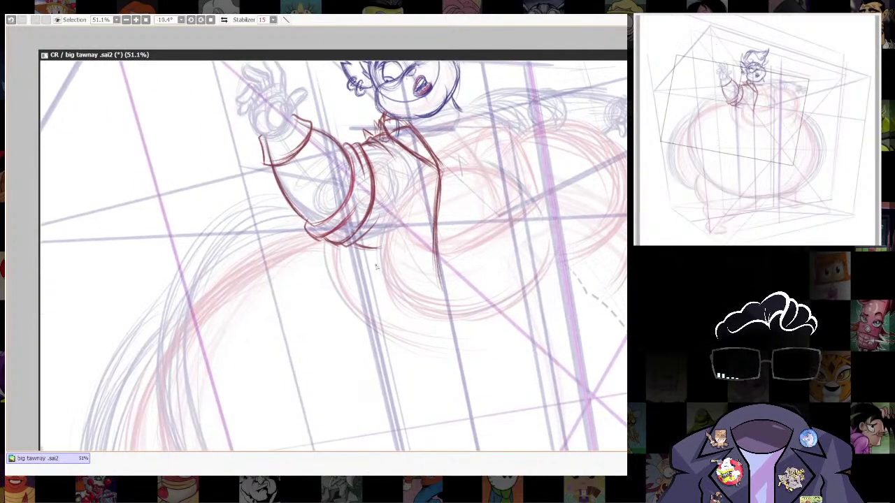
{"action": "left_click_drag", "start_coordinate": [389, 218], "coordinate": [384, 296]}
{"action": "left_click_drag", "start_coordinate": [383, 235], "coordinate": [382, 286]}
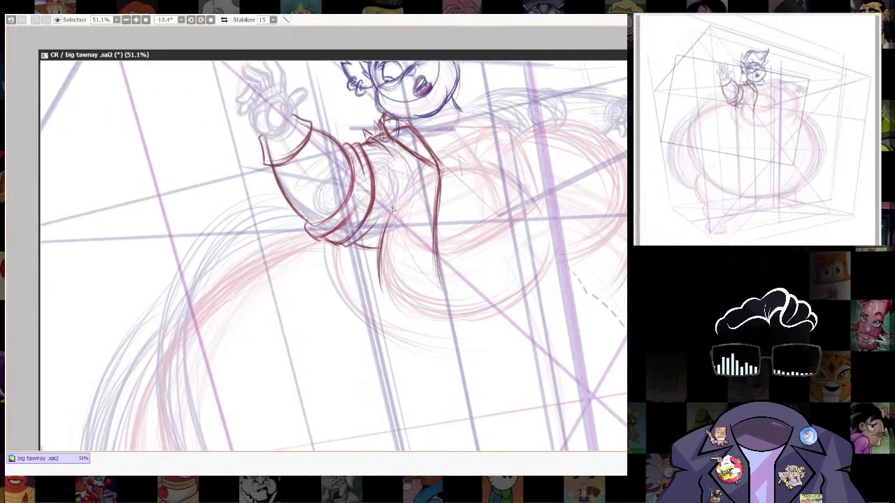
{"action": "mouse_move", "coordinate": [390, 201]}
{"action": "left_mouse_down"}
{"action": "mouse_move", "coordinate": [382, 241]}
{"action": "mouse_move", "coordinate": [384, 223]}
{"action": "left_mouse_up"}
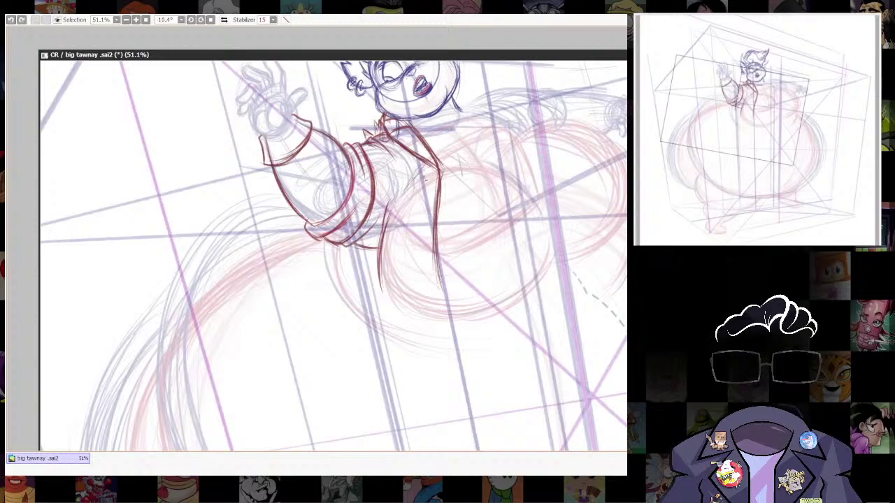
{"action": "left_click_drag", "start_coordinate": [474, 171], "coordinate": [489, 123]}
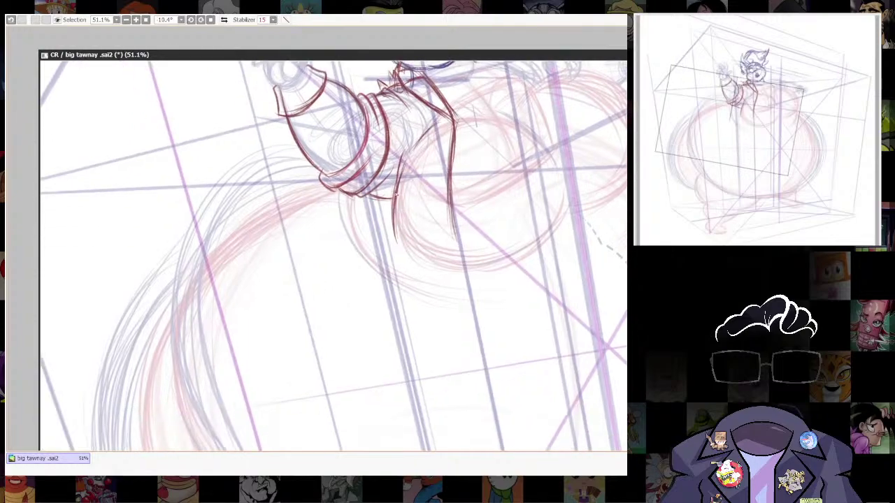
{"action": "left_click_drag", "start_coordinate": [396, 195], "coordinate": [397, 245]}
Extend both jacket edges downward and close the panel with a rounded lower hem.
{"action": "left_click_drag", "start_coordinate": [476, 253], "coordinate": [433, 228]}
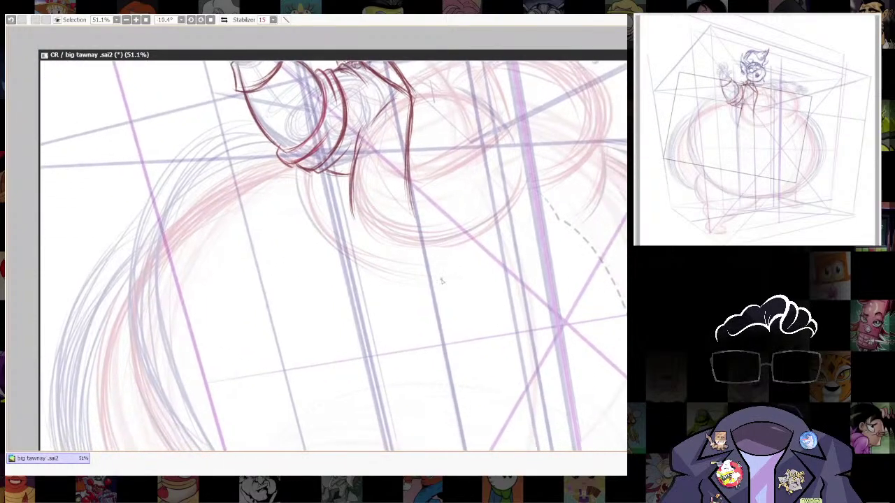
{"action": "left_click_drag", "start_coordinate": [353, 216], "coordinate": [410, 229]}
{"action": "left_click_drag", "start_coordinate": [351, 174], "coordinate": [349, 223]}
{"action": "left_click_drag", "start_coordinate": [425, 174], "coordinate": [408, 298]}
{"action": "left_click_drag", "start_coordinate": [348, 286], "coordinate": [391, 300]}
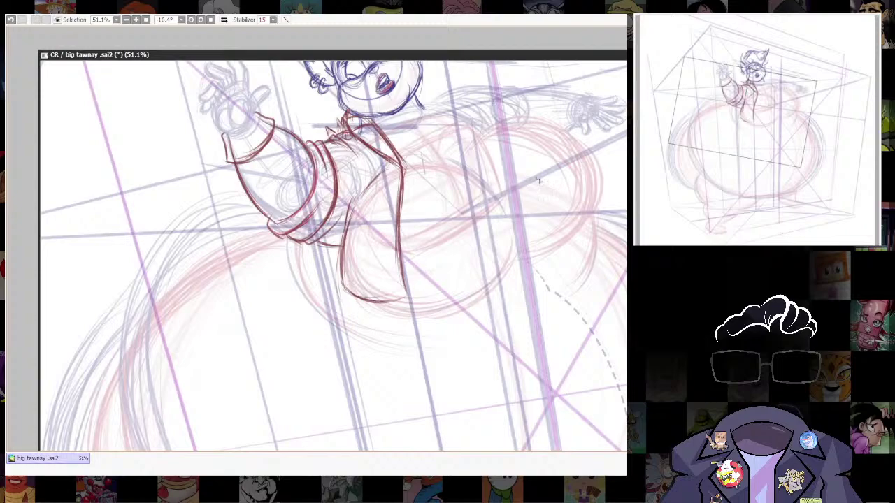
Reinforce the jacket panel's side edge and add a short line beneath the sleeve band.
{"action": "left_click_drag", "start_coordinate": [521, 264], "coordinate": [488, 383]}
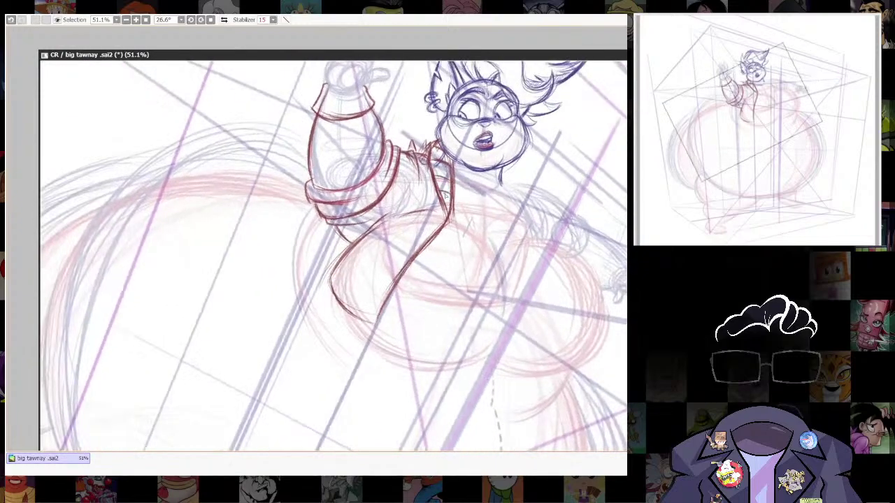
{"action": "left_click_drag", "start_coordinate": [577, 139], "coordinate": [462, 89]}
{"action": "left_click_drag", "start_coordinate": [527, 145], "coordinate": [483, 132]}
{"action": "mouse_move", "coordinate": [483, 164]}
{"action": "left_mouse_down"}
{"action": "mouse_move", "coordinate": [509, 297]}
{"action": "mouse_move", "coordinate": [542, 175]}
{"action": "left_mouse_up"}
{"action": "left_click_drag", "start_coordinate": [577, 235], "coordinate": [552, 287]}
{"action": "left_click_drag", "start_coordinate": [351, 239], "coordinate": [346, 288]}
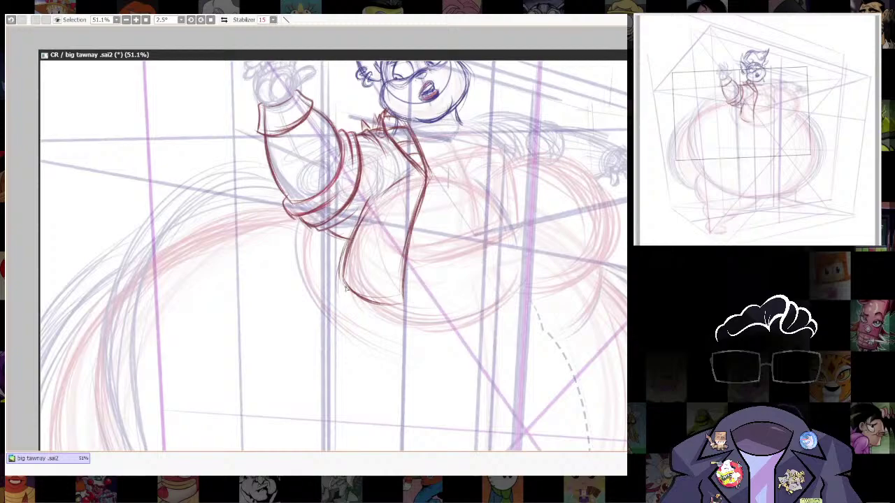
{"action": "left_click_drag", "start_coordinate": [567, 287], "coordinate": [511, 339]}
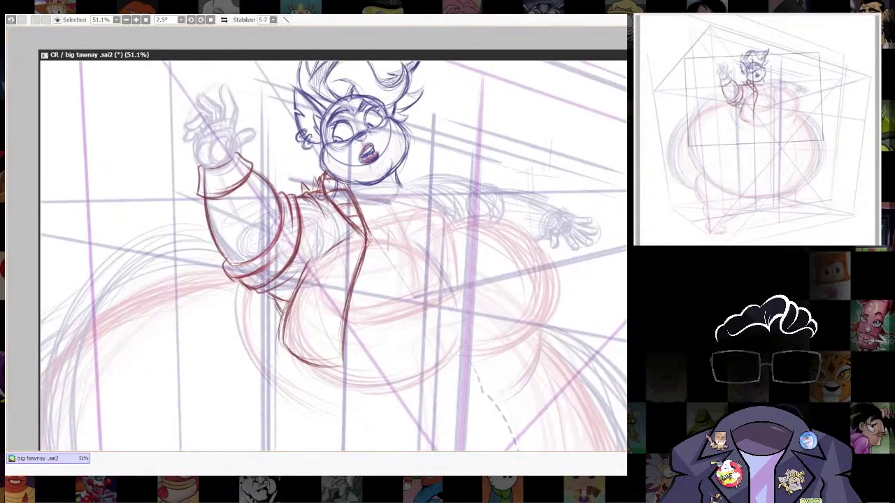
Save the drawing and reset the canvas rotation to 0°.
{"action": "scroll", "coordinate": [545, 230], "scroll_direction": "down", "scroll_amount": 8}
{"action": "scroll", "coordinate": [555, 227], "scroll_direction": "up", "scroll_amount": 5}
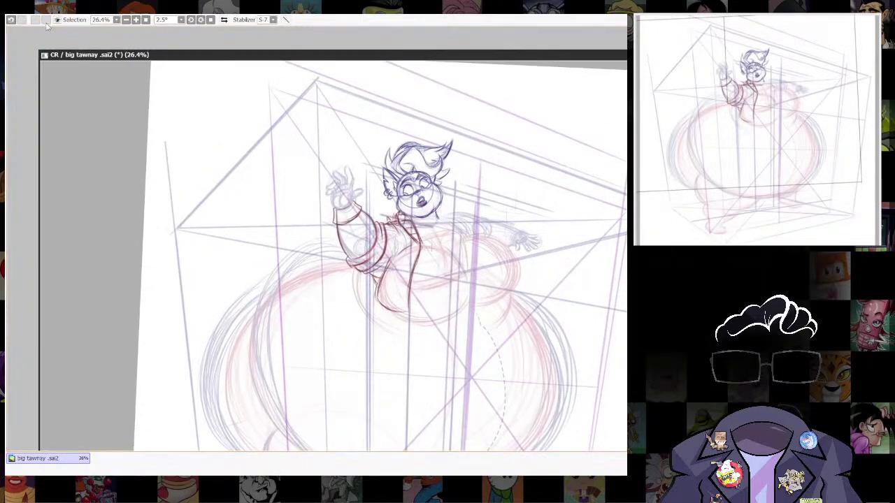
{"action": "key", "text": "ctrl+s"}
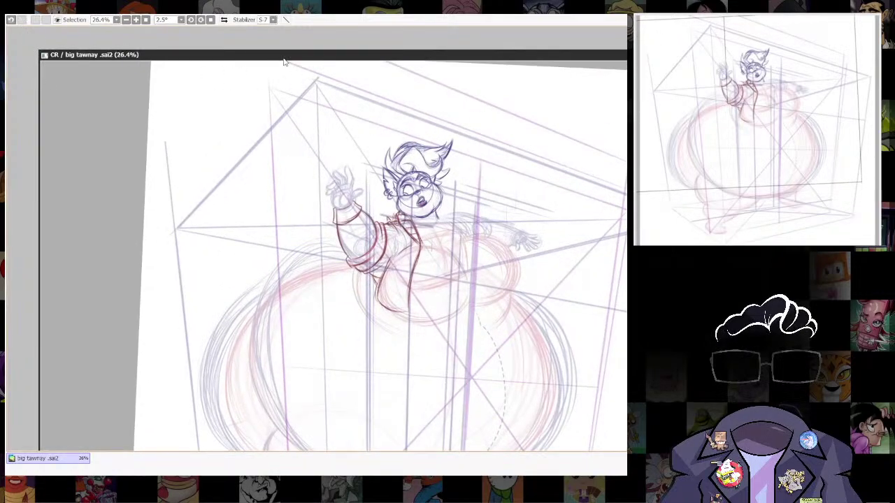
{"action": "left_click_drag", "start_coordinate": [283, 58], "coordinate": [276, 47]}
{"action": "left_click", "coordinate": [210, 20]}
{"action": "left_click_drag", "start_coordinate": [534, 332], "coordinate": [549, 244]}
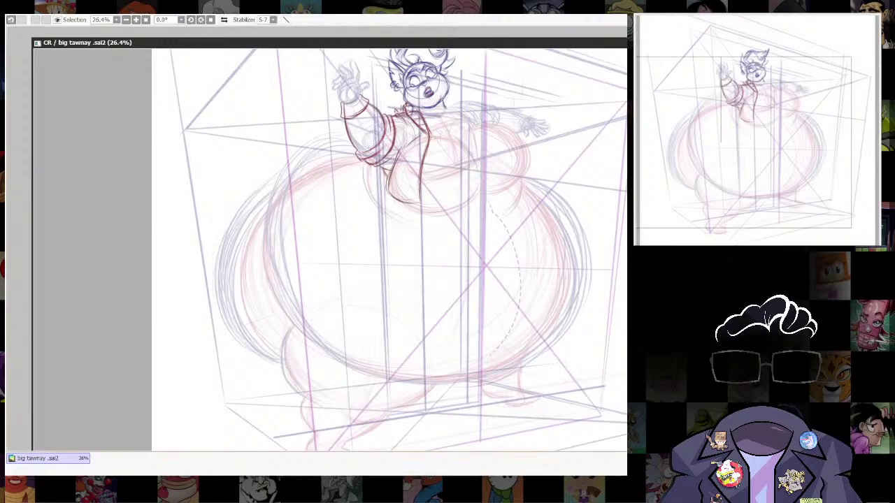
Draw a dark blue body contour curving from beneath the sleeve band down below the jacket hem, redoing the first stroke.
{"action": "left_click_drag", "start_coordinate": [533, 316], "coordinate": [541, 285]}
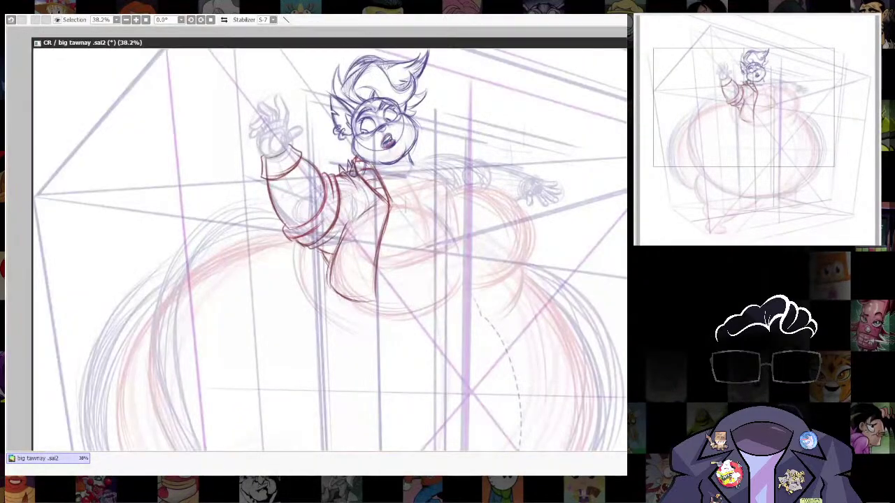
{"action": "scroll", "coordinate": [493, 278], "scroll_direction": "down", "scroll_amount": 4}
{"action": "scroll", "coordinate": [493, 278], "scroll_direction": "up", "scroll_amount": 6}
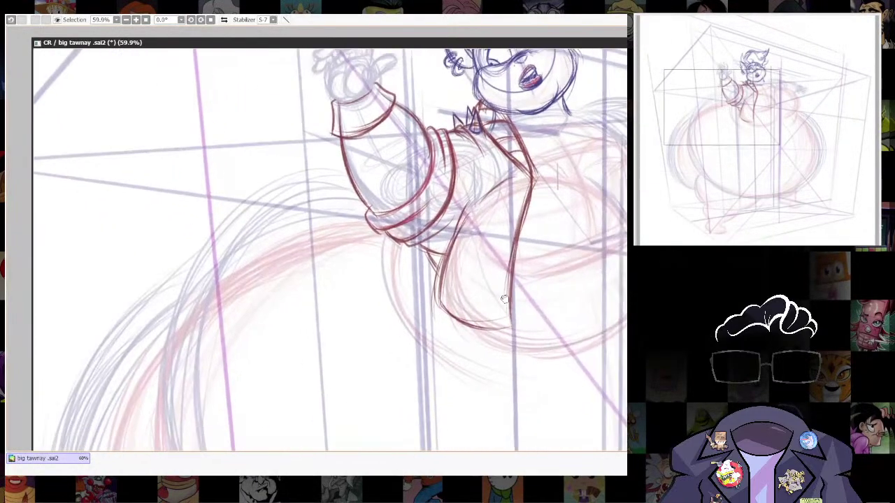
{"action": "key", "text": "b"}
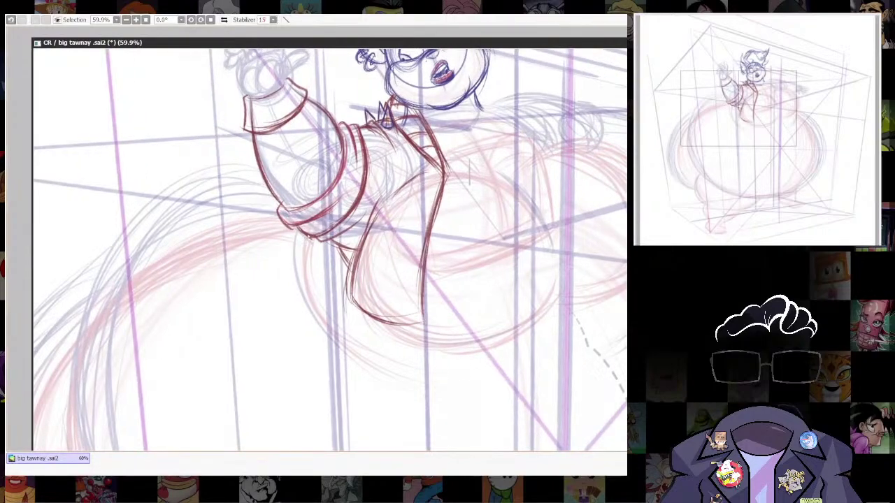
{"action": "left_click_drag", "start_coordinate": [307, 239], "coordinate": [324, 328]}
{"action": "mouse_move", "coordinate": [303, 257]}
{"action": "left_mouse_down"}
{"action": "mouse_move", "coordinate": [324, 329]}
{"action": "mouse_move", "coordinate": [385, 386]}
{"action": "left_mouse_up"}
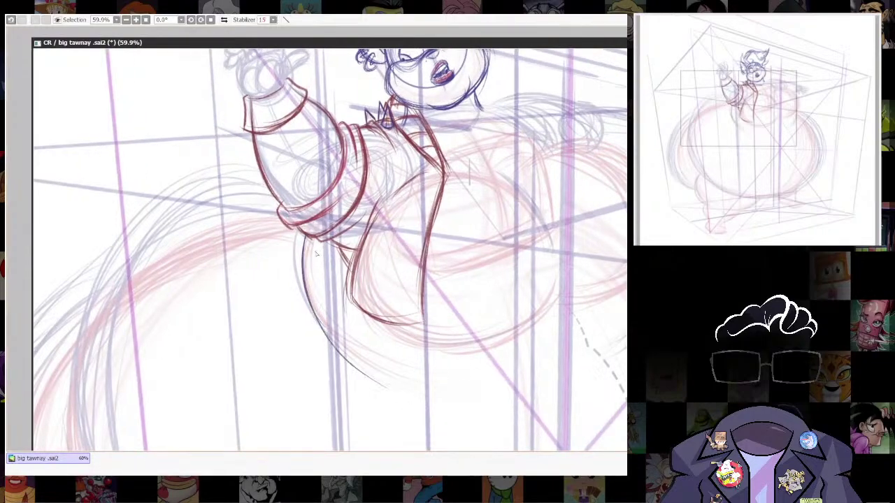
{"action": "key", "text": "ctrl+z"}
{"action": "left_click_drag", "start_coordinate": [307, 237], "coordinate": [408, 379]}
{"action": "left_click_drag", "start_coordinate": [319, 318], "coordinate": [410, 371]}
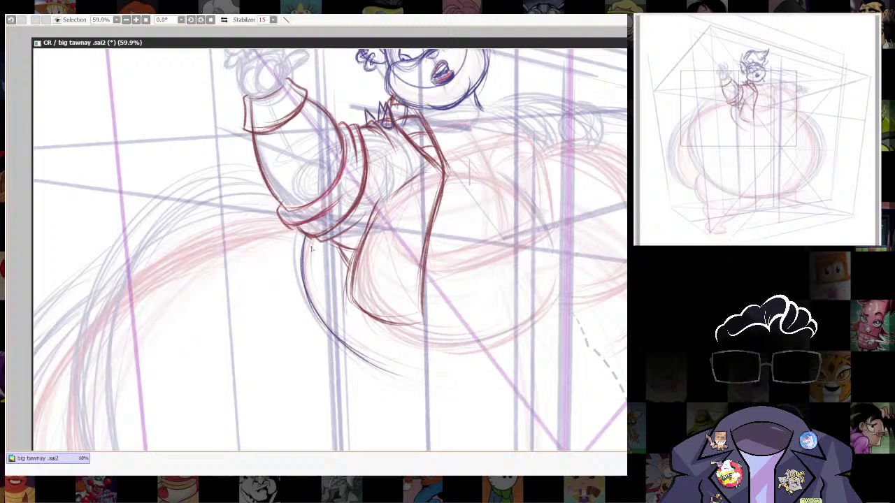
Thicken the dark blue body contour below the sleeve with repeated strokes, undoing a stray one.
{"action": "mouse_move", "coordinate": [303, 256]}
{"action": "left_mouse_down"}
{"action": "mouse_move", "coordinate": [344, 326]}
{"action": "mouse_move", "coordinate": [342, 345]}
{"action": "left_mouse_up"}
{"action": "mouse_move", "coordinate": [314, 302]}
{"action": "left_mouse_down"}
{"action": "mouse_move", "coordinate": [344, 345]}
{"action": "mouse_move", "coordinate": [389, 373]}
{"action": "left_mouse_up"}
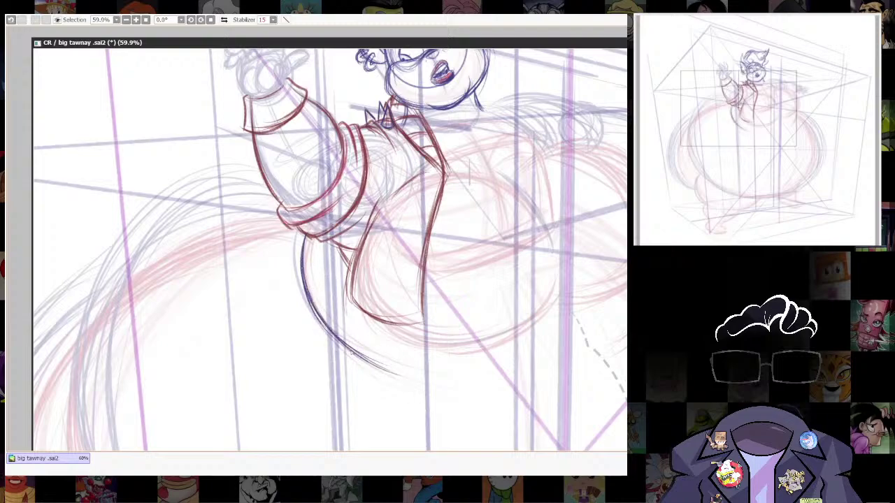
{"action": "left_click_drag", "start_coordinate": [402, 329], "coordinate": [357, 247]}
{"action": "left_click_drag", "start_coordinate": [299, 280], "coordinate": [327, 307]}
{"action": "key", "text": "ctrl+z"}
{"action": "left_click_drag", "start_coordinate": [269, 228], "coordinate": [314, 298]}
{"action": "left_click_drag", "start_coordinate": [340, 335], "coordinate": [385, 410]}
Draw the raised hand's thumb with its rounded mound on the palm, plus the palm's outer edge down to the cuff.
{"action": "left_click_drag", "start_coordinate": [316, 202], "coordinate": [421, 384]}
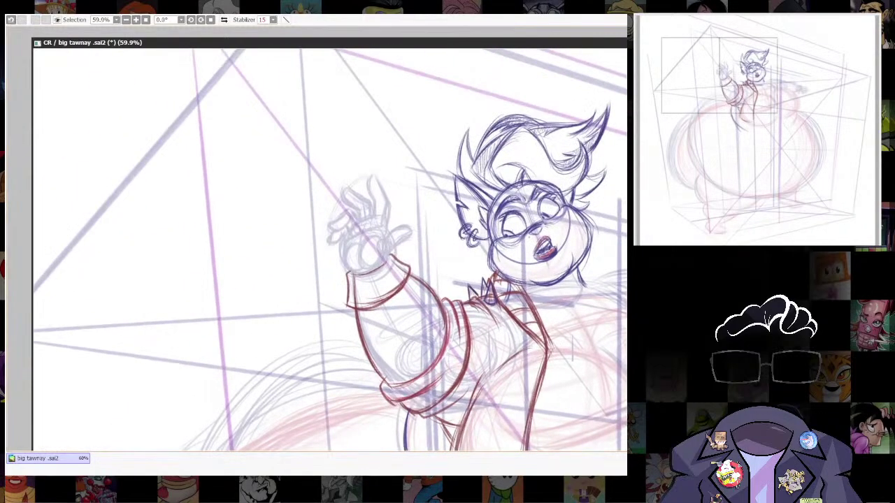
{"action": "scroll", "coordinate": [461, 258], "scroll_direction": "up", "scroll_amount": 4}
{"action": "left_click_drag", "start_coordinate": [465, 257], "coordinate": [447, 323]}
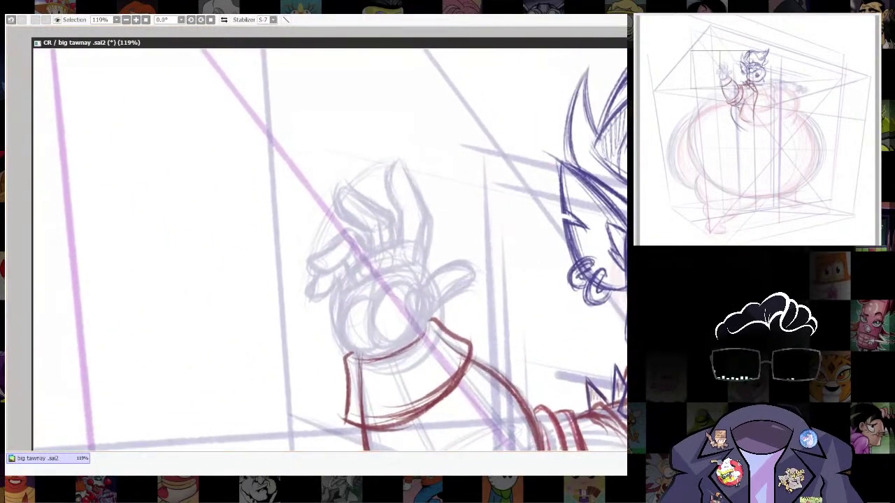
{"action": "left_click_drag", "start_coordinate": [404, 292], "coordinate": [368, 332]}
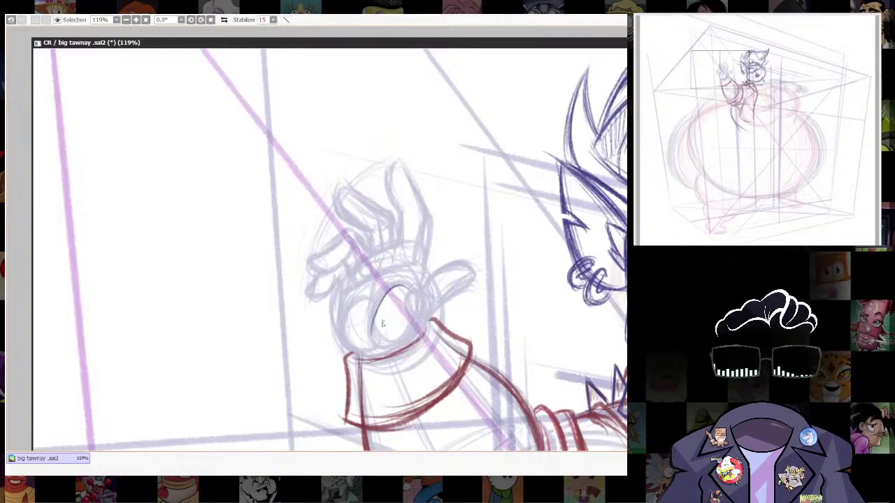
{"action": "mouse_move", "coordinate": [391, 289]}
{"action": "left_mouse_down"}
{"action": "mouse_move", "coordinate": [430, 325]}
{"action": "mouse_move", "coordinate": [432, 304]}
{"action": "mouse_move", "coordinate": [423, 310]}
{"action": "mouse_move", "coordinate": [474, 286]}
{"action": "left_mouse_up"}
{"action": "mouse_move", "coordinate": [413, 338]}
{"action": "left_mouse_down"}
{"action": "mouse_move", "coordinate": [452, 302]}
{"action": "mouse_move", "coordinate": [453, 266]}
{"action": "mouse_move", "coordinate": [473, 274]}
{"action": "mouse_move", "coordinate": [467, 268]}
{"action": "left_mouse_up"}
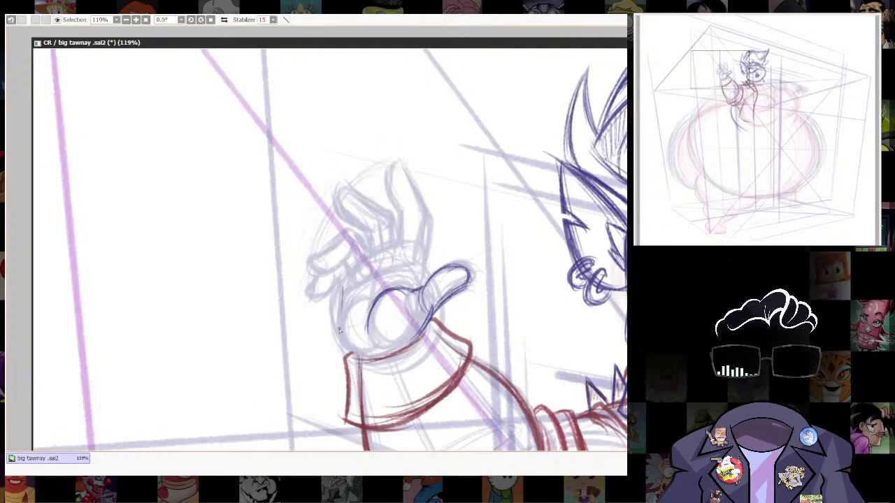
{"action": "mouse_move", "coordinate": [343, 297]}
{"action": "left_mouse_down"}
{"action": "mouse_move", "coordinate": [340, 323]}
{"action": "mouse_move", "coordinate": [364, 360]}
{"action": "mouse_move", "coordinate": [340, 310]}
{"action": "mouse_move", "coordinate": [348, 351]}
{"action": "mouse_move", "coordinate": [340, 338]}
{"action": "left_mouse_up"}
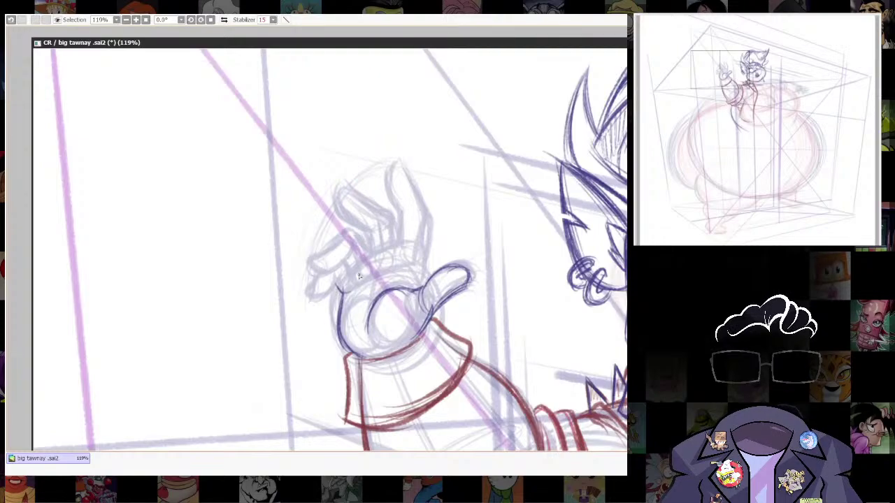
Draw the raised hand's index finger with a curved glove edge across its middle and a tapered fingertip.
{"action": "mouse_move", "coordinate": [431, 214]}
{"action": "left_mouse_down"}
{"action": "mouse_move", "coordinate": [424, 282]}
{"action": "mouse_move", "coordinate": [455, 277]}
{"action": "mouse_move", "coordinate": [454, 245]}
{"action": "left_mouse_up"}
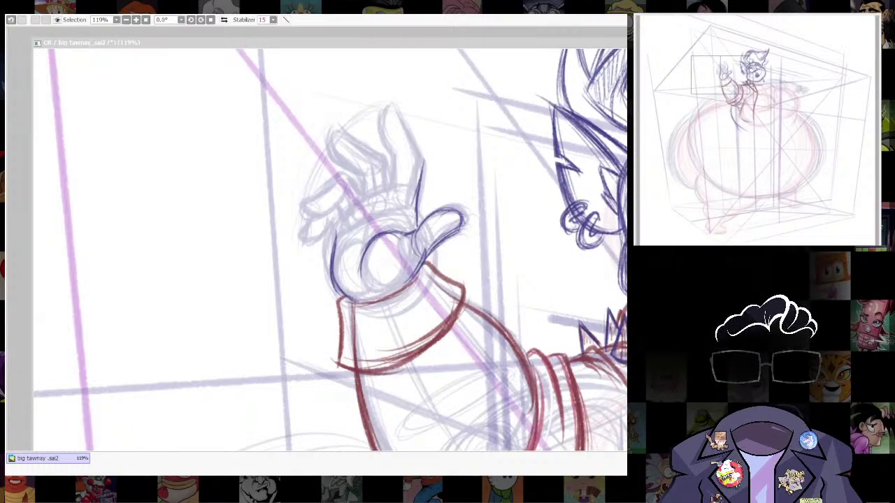
{"action": "left_click", "coordinate": [399, 160]}
{"action": "mouse_move", "coordinate": [393, 168]}
{"action": "left_mouse_down"}
{"action": "mouse_move", "coordinate": [430, 168]}
{"action": "mouse_move", "coordinate": [401, 164]}
{"action": "mouse_move", "coordinate": [382, 212]}
{"action": "left_mouse_up"}
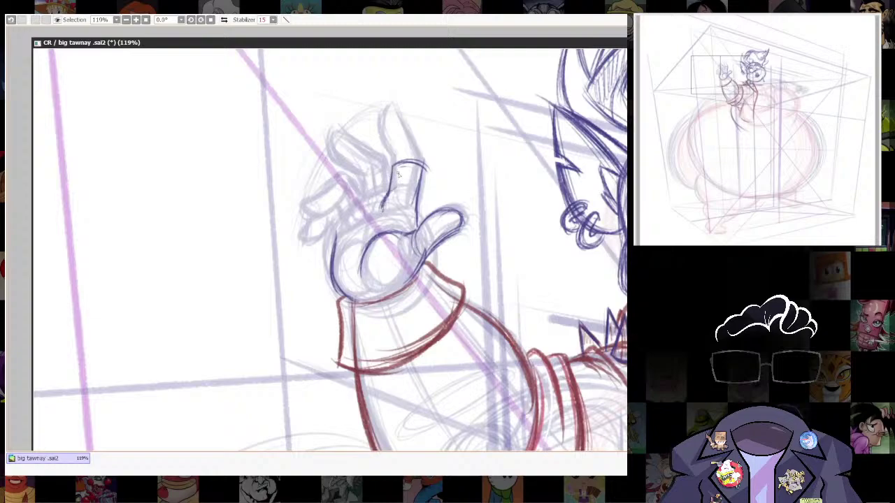
{"action": "mouse_move", "coordinate": [393, 168]}
{"action": "left_mouse_down"}
{"action": "mouse_move", "coordinate": [407, 128]}
{"action": "mouse_move", "coordinate": [416, 151]}
{"action": "mouse_move", "coordinate": [396, 107]}
{"action": "mouse_move", "coordinate": [381, 136]}
{"action": "left_mouse_up"}
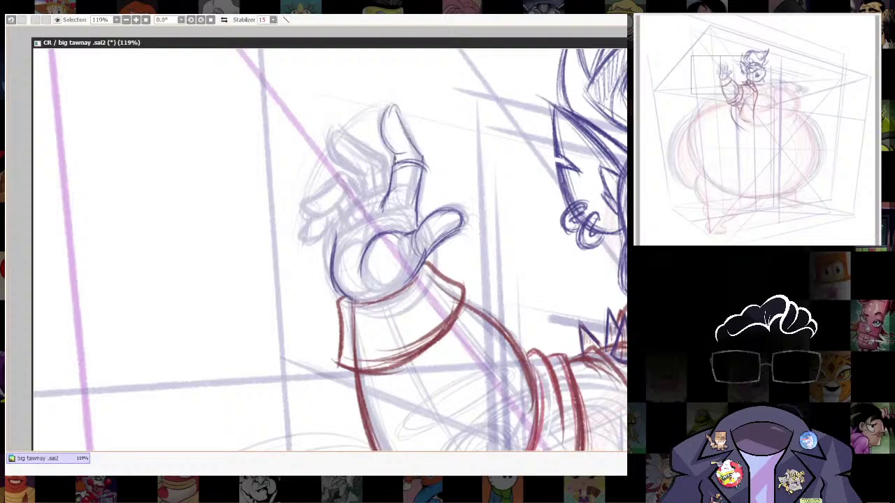
{"action": "mouse_move", "coordinate": [396, 110]}
{"action": "left_mouse_down"}
{"action": "mouse_move", "coordinate": [423, 163]}
{"action": "mouse_move", "coordinate": [407, 136]}
{"action": "mouse_move", "coordinate": [421, 162]}
{"action": "left_mouse_up"}
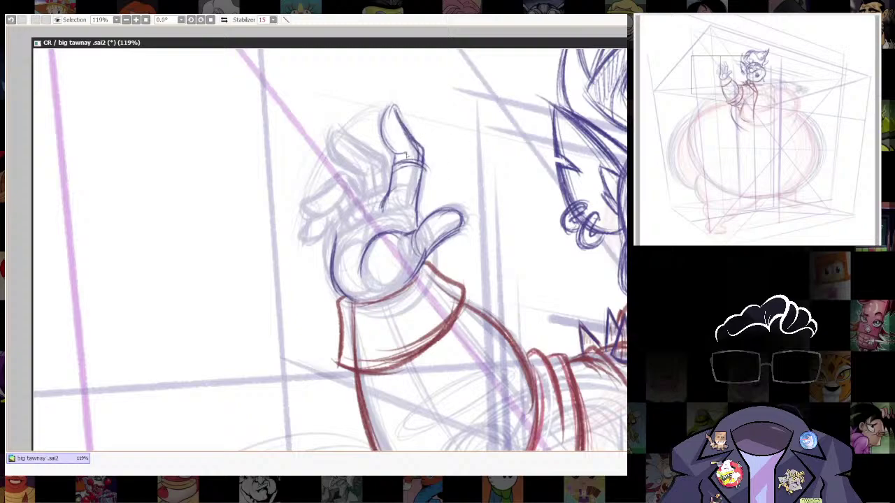
{"action": "left_click_drag", "start_coordinate": [393, 107], "coordinate": [397, 152]}
Draw the bent middle finger beside the index finger, with a glove edge across its base segment.
{"action": "left_click_drag", "start_coordinate": [399, 154], "coordinate": [434, 201]}
{"action": "mouse_move", "coordinate": [375, 177]}
{"action": "left_mouse_down"}
{"action": "mouse_move", "coordinate": [406, 201]}
{"action": "mouse_move", "coordinate": [375, 179]}
{"action": "mouse_move", "coordinate": [381, 202]}
{"action": "mouse_move", "coordinate": [369, 180]}
{"action": "mouse_move", "coordinate": [381, 215]}
{"action": "mouse_move", "coordinate": [371, 207]}
{"action": "mouse_move", "coordinate": [423, 223]}
{"action": "mouse_move", "coordinate": [394, 235]}
{"action": "mouse_move", "coordinate": [426, 225]}
{"action": "mouse_move", "coordinate": [402, 246]}
{"action": "left_mouse_up"}
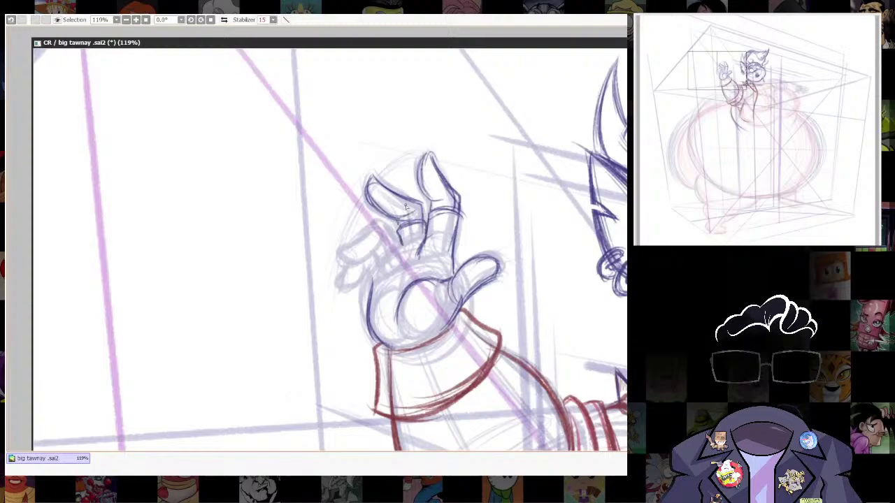
{"action": "left_click_drag", "start_coordinate": [396, 192], "coordinate": [423, 206]}
{"action": "left_click_drag", "start_coordinate": [372, 271], "coordinate": [393, 251]}
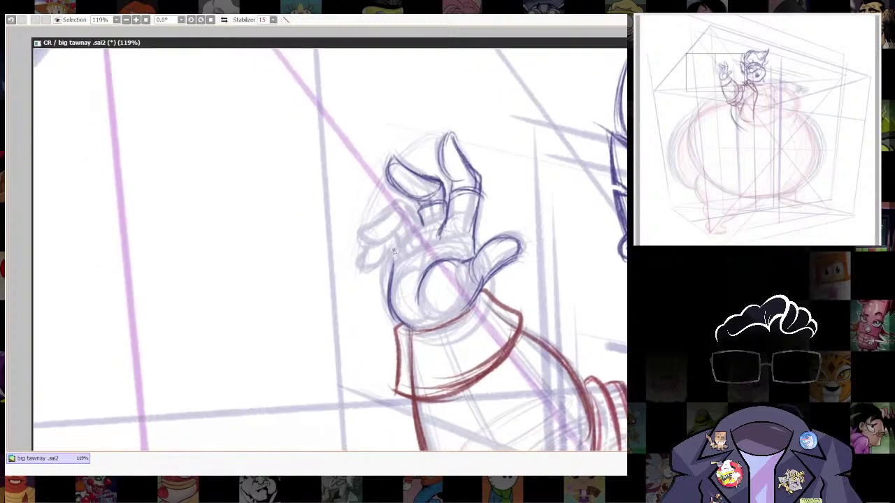
Draw the raised hand's ring and little fingers, with short glove edges joining them to the palm.
{"action": "mouse_move", "coordinate": [396, 206]}
{"action": "left_mouse_down"}
{"action": "mouse_move", "coordinate": [356, 233]}
{"action": "mouse_move", "coordinate": [368, 230]}
{"action": "mouse_move", "coordinate": [382, 243]}
{"action": "mouse_move", "coordinate": [408, 204]}
{"action": "mouse_move", "coordinate": [413, 220]}
{"action": "mouse_move", "coordinate": [400, 241]}
{"action": "left_mouse_up"}
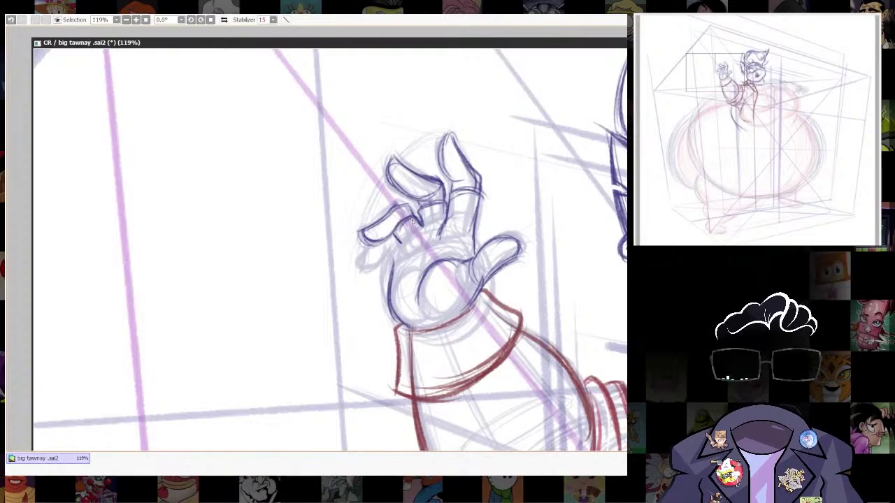
{"action": "left_click_drag", "start_coordinate": [396, 239], "coordinate": [392, 261]}
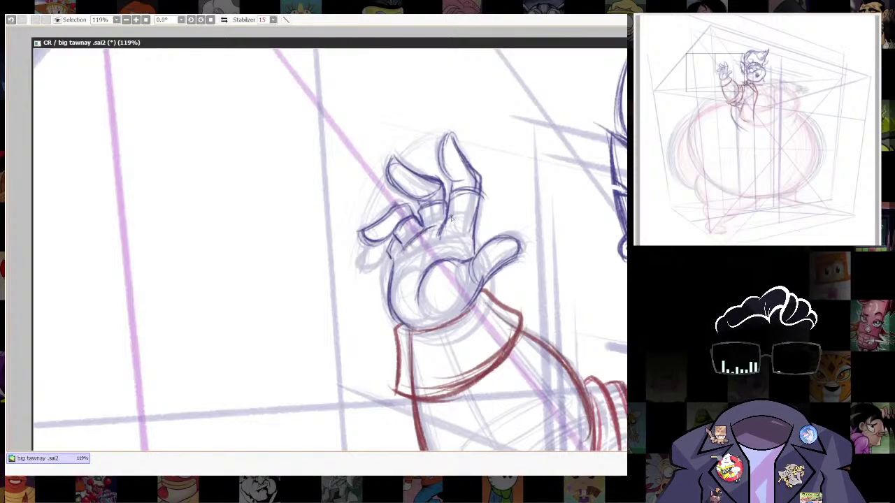
{"action": "mouse_move", "coordinate": [362, 251]}
{"action": "left_mouse_down"}
{"action": "mouse_move", "coordinate": [358, 264]}
{"action": "mouse_move", "coordinate": [387, 250]}
{"action": "mouse_move", "coordinate": [366, 269]}
{"action": "mouse_move", "coordinate": [386, 260]}
{"action": "left_mouse_up"}
{"action": "mouse_move", "coordinate": [377, 223]}
{"action": "left_mouse_down"}
{"action": "mouse_move", "coordinate": [389, 207]}
{"action": "mouse_move", "coordinate": [408, 209]}
{"action": "left_mouse_up"}
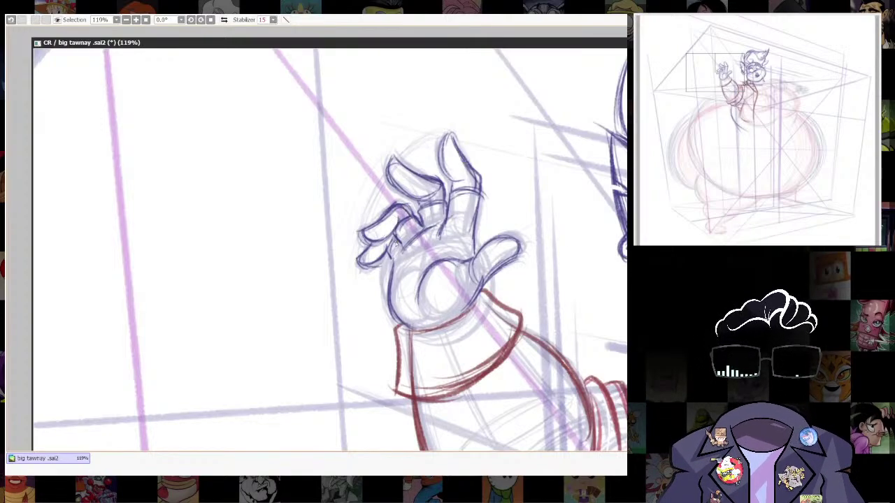
Draw a small dark red strap with a round button on the jacket's front edge, redoing its first stroke.
{"action": "left_click_drag", "start_coordinate": [489, 314], "coordinate": [381, 267]}
{"action": "scroll", "coordinate": [562, 263], "scroll_direction": "down", "scroll_amount": 6}
{"action": "left_click_drag", "start_coordinate": [589, 332], "coordinate": [534, 253]}
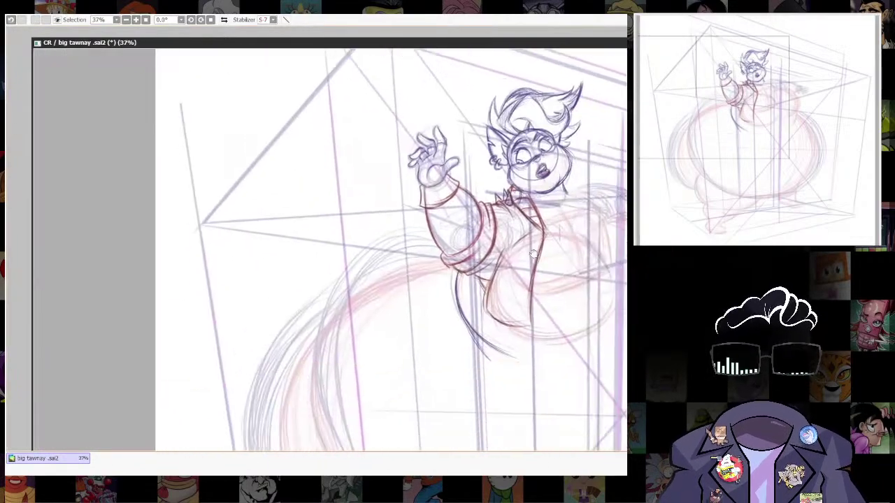
{"action": "scroll", "coordinate": [533, 253], "scroll_direction": "up", "scroll_amount": 5}
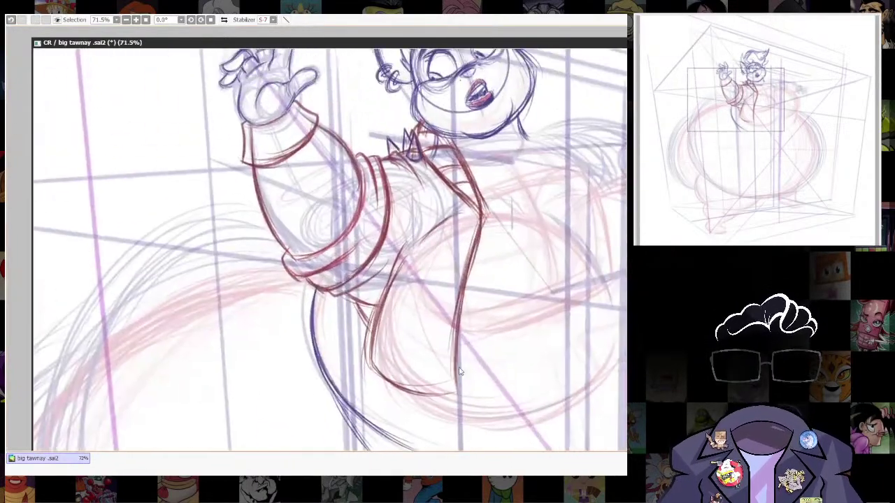
{"action": "scroll", "coordinate": [459, 371], "scroll_direction": "up", "scroll_amount": 1}
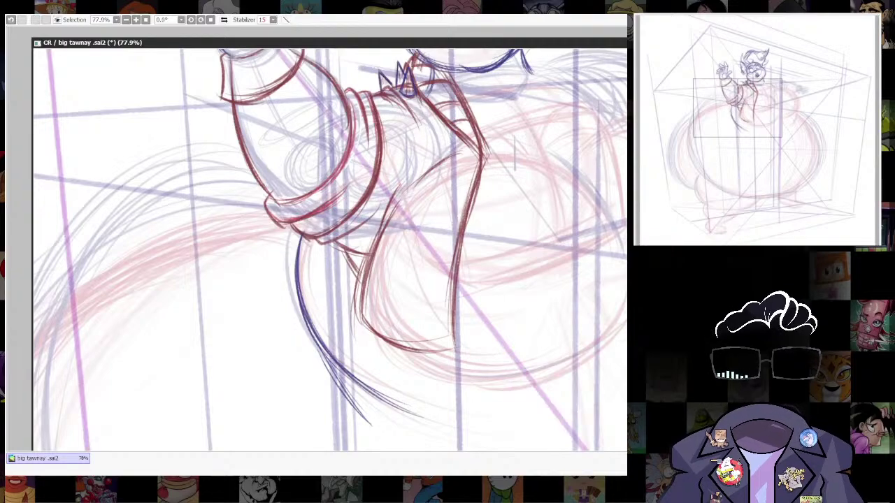
{"action": "left_click_drag", "start_coordinate": [523, 321], "coordinate": [504, 251]}
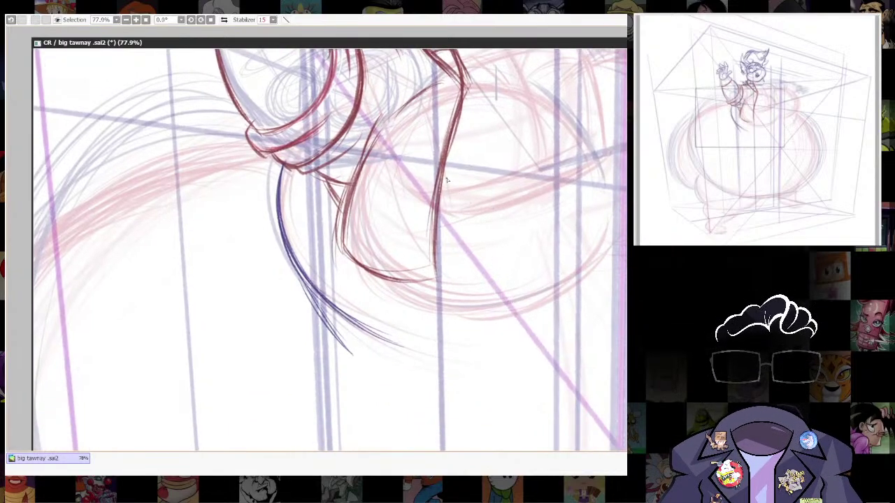
{"action": "mouse_move", "coordinate": [444, 176]}
{"action": "left_mouse_down"}
{"action": "mouse_move", "coordinate": [488, 172]}
{"action": "mouse_move", "coordinate": [470, 195]}
{"action": "mouse_move", "coordinate": [482, 184]}
{"action": "mouse_move", "coordinate": [494, 196]}
{"action": "mouse_move", "coordinate": [437, 196]}
{"action": "mouse_move", "coordinate": [486, 213]}
{"action": "left_mouse_up"}
{"action": "key", "text": "ctrl+z"}
{"action": "mouse_move", "coordinate": [440, 195]}
{"action": "left_mouse_down"}
{"action": "mouse_move", "coordinate": [470, 211]}
{"action": "mouse_move", "coordinate": [487, 197]}
{"action": "mouse_move", "coordinate": [479, 220]}
{"action": "mouse_move", "coordinate": [489, 196]}
{"action": "mouse_move", "coordinate": [479, 219]}
{"action": "left_mouse_up"}
{"action": "key", "text": "bracketright"}
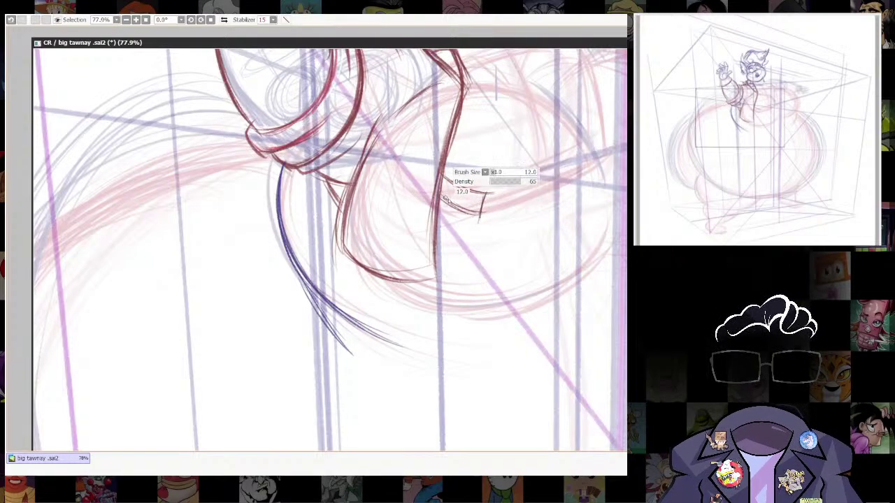
{"action": "mouse_move", "coordinate": [441, 197]}
{"action": "left_mouse_down"}
{"action": "mouse_move", "coordinate": [480, 221]}
{"action": "mouse_move", "coordinate": [471, 216]}
{"action": "left_mouse_up"}
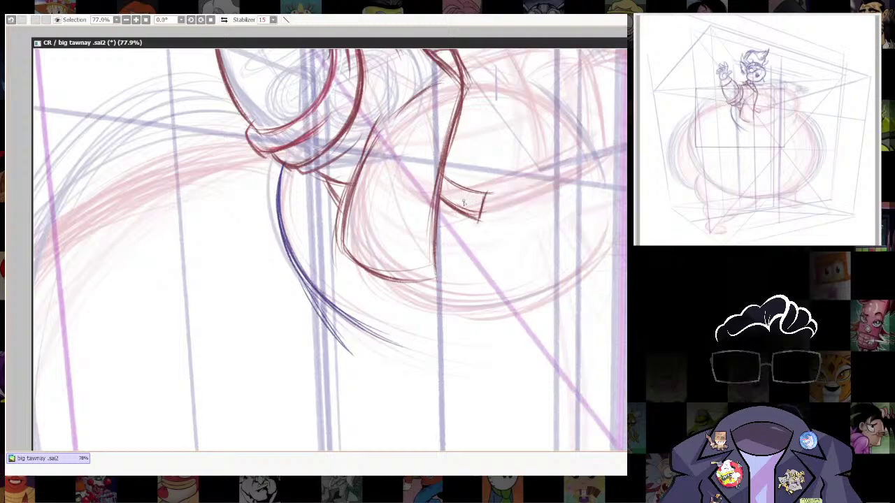
{"action": "mouse_move", "coordinate": [463, 203]}
{"action": "left_mouse_down"}
{"action": "mouse_move", "coordinate": [473, 195]}
{"action": "mouse_move", "coordinate": [469, 207]}
{"action": "mouse_move", "coordinate": [459, 203]}
{"action": "left_mouse_up"}
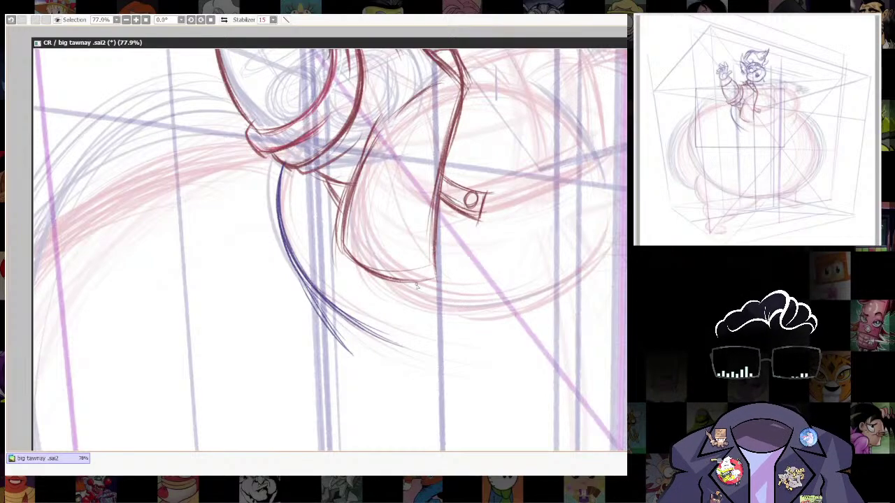
Draw a pointed strap with a round button at the jacket front's lower corner, and darken the jacket's rounded lower edge.
{"action": "left_click_drag", "start_coordinate": [423, 283], "coordinate": [459, 311]}
{"action": "left_click_drag", "start_coordinate": [433, 253], "coordinate": [463, 282]}
{"action": "key", "text": "ctrl+z"}
{"action": "key", "text": "ctrl+z"}
{"action": "mouse_move", "coordinate": [434, 253]}
{"action": "left_mouse_down"}
{"action": "mouse_move", "coordinate": [477, 297]}
{"action": "mouse_move", "coordinate": [449, 264]}
{"action": "mouse_move", "coordinate": [472, 299]}
{"action": "mouse_move", "coordinate": [467, 284]}
{"action": "mouse_move", "coordinate": [459, 317]}
{"action": "left_mouse_up"}
{"action": "left_click_drag", "start_coordinate": [470, 285], "coordinate": [461, 316]}
{"action": "left_click_drag", "start_coordinate": [435, 280], "coordinate": [459, 315]}
{"action": "mouse_move", "coordinate": [446, 259]}
{"action": "left_mouse_down"}
{"action": "mouse_move", "coordinate": [466, 281]}
{"action": "mouse_move", "coordinate": [455, 296]}
{"action": "mouse_move", "coordinate": [459, 277]}
{"action": "mouse_move", "coordinate": [450, 281]}
{"action": "mouse_move", "coordinate": [456, 299]}
{"action": "left_mouse_up"}
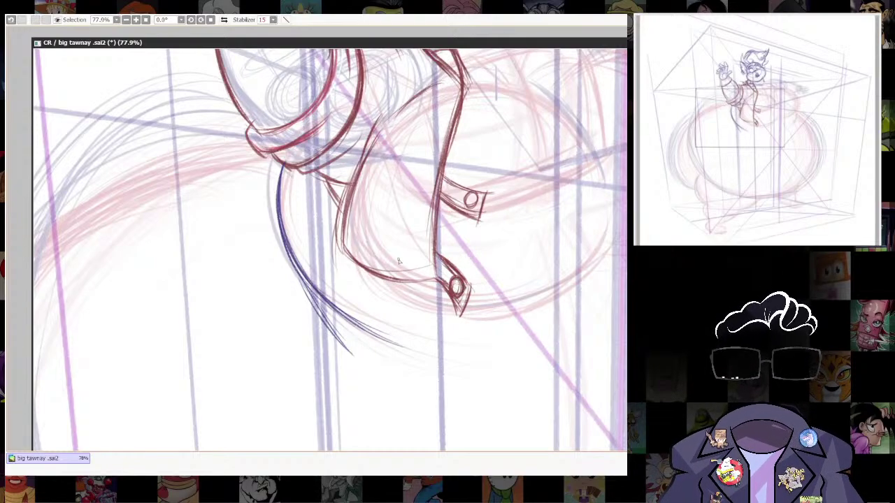
{"action": "left_click_drag", "start_coordinate": [346, 203], "coordinate": [336, 260]}
{"action": "mouse_move", "coordinate": [344, 197]}
{"action": "left_mouse_down"}
{"action": "mouse_move", "coordinate": [337, 236]}
{"action": "mouse_move", "coordinate": [382, 279]}
{"action": "left_mouse_up"}
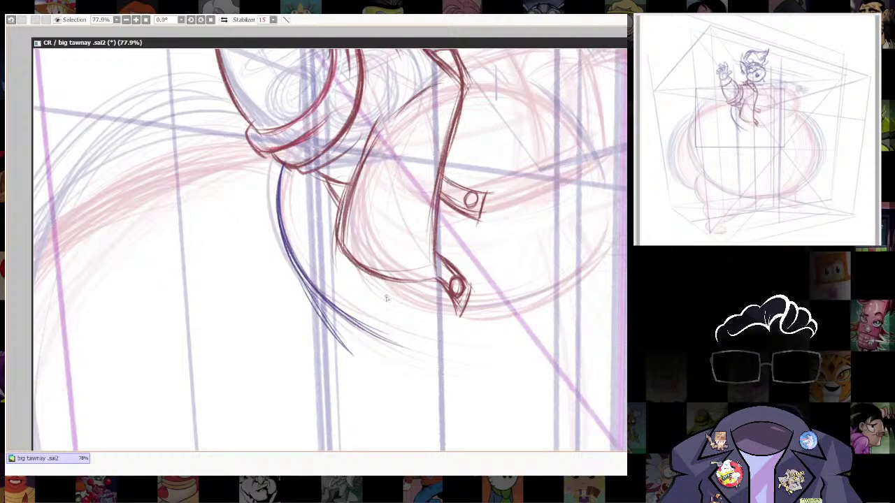
Draw the chest's lower curve in dark red below the jacket hem, and begin a second body curve beneath it.
{"action": "left_click_drag", "start_coordinate": [565, 316], "coordinate": [488, 479]}
{"action": "scroll", "coordinate": [567, 333], "scroll_direction": "down", "scroll_amount": 5}
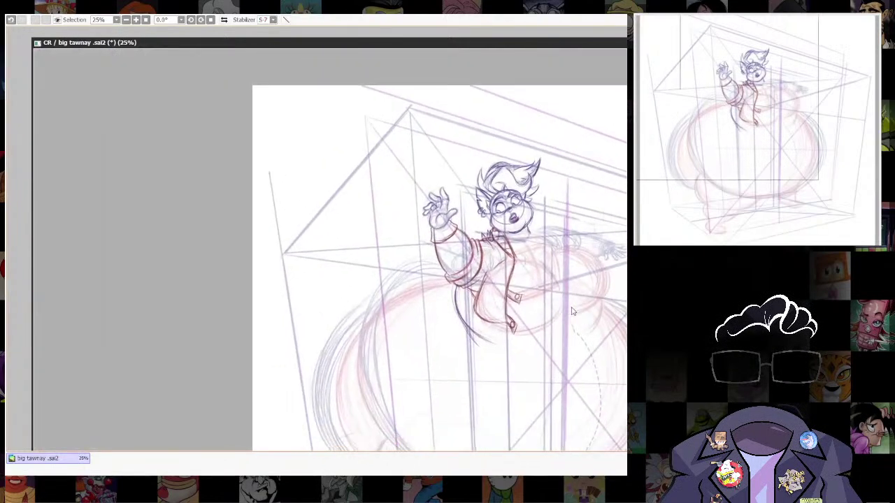
{"action": "scroll", "coordinate": [567, 333], "scroll_direction": "up", "scroll_amount": 2}
{"action": "scroll", "coordinate": [566, 333], "scroll_direction": "up", "scroll_amount": 1}
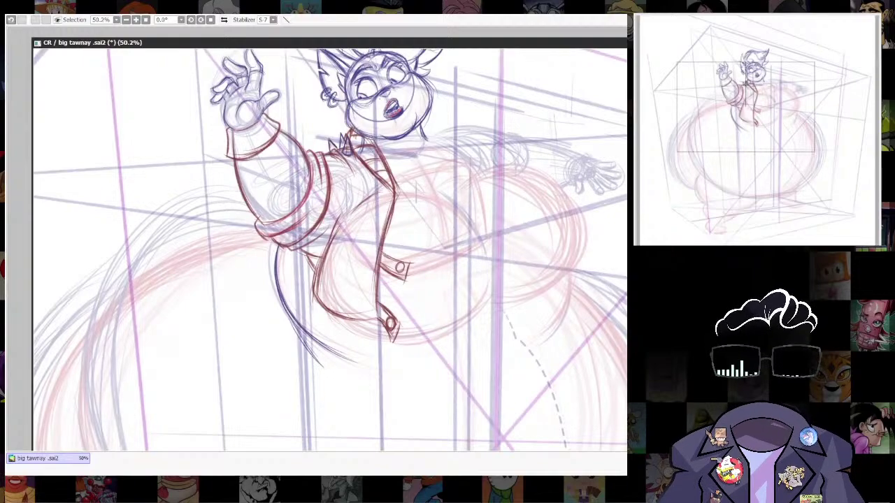
{"action": "left_click_drag", "start_coordinate": [465, 389], "coordinate": [424, 301]}
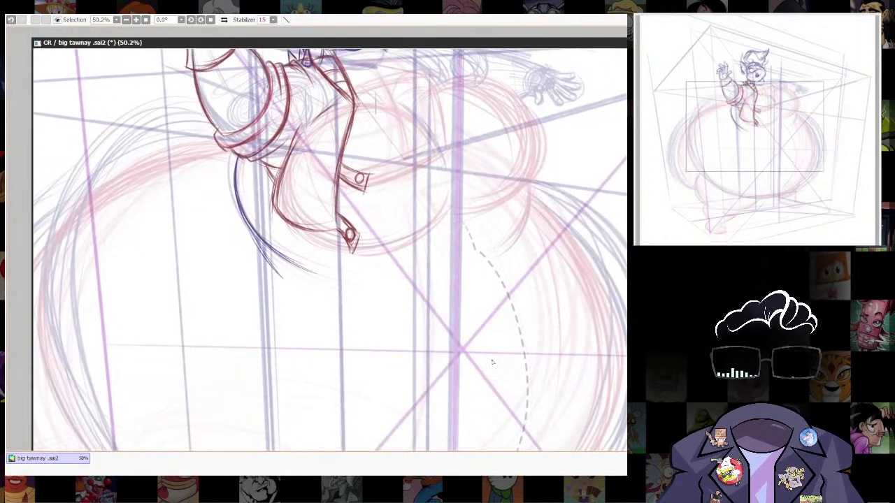
{"action": "key", "text": "alt+Tab"}
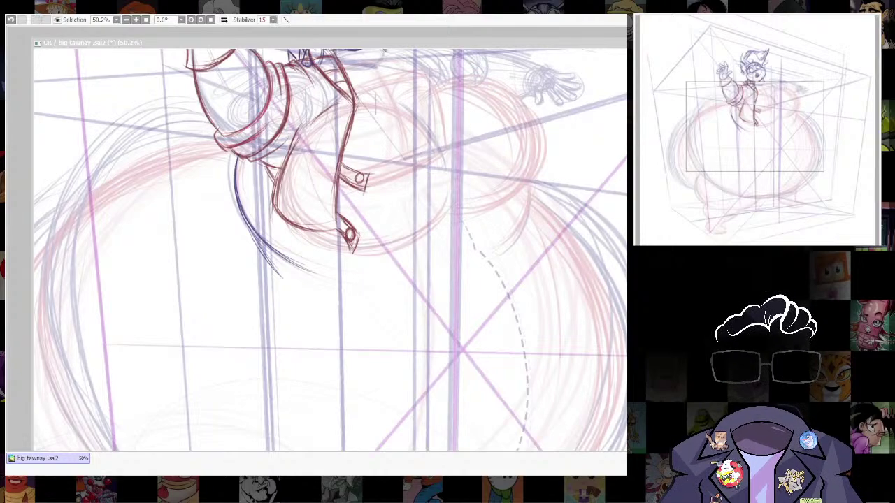
{"action": "left_click_drag", "start_coordinate": [439, 280], "coordinate": [417, 316]}
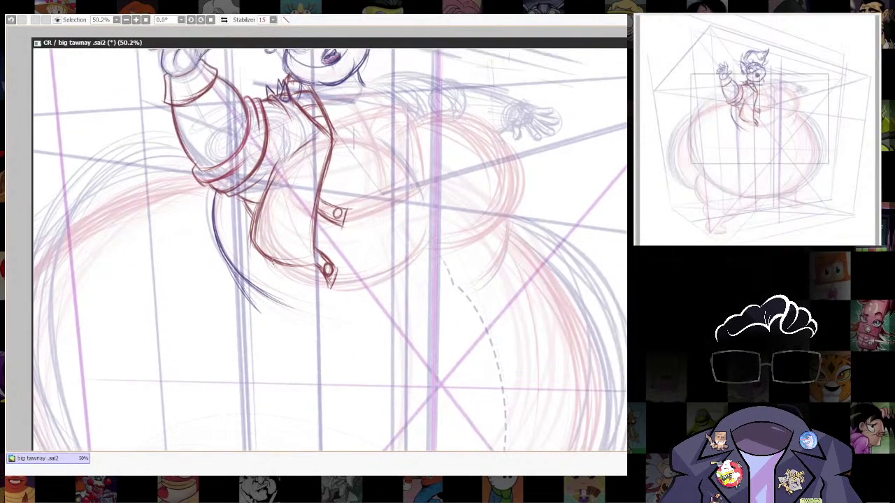
{"action": "mouse_move", "coordinate": [281, 265]}
{"action": "left_mouse_down"}
{"action": "mouse_move", "coordinate": [322, 295]}
{"action": "mouse_move", "coordinate": [359, 293]}
{"action": "left_mouse_up"}
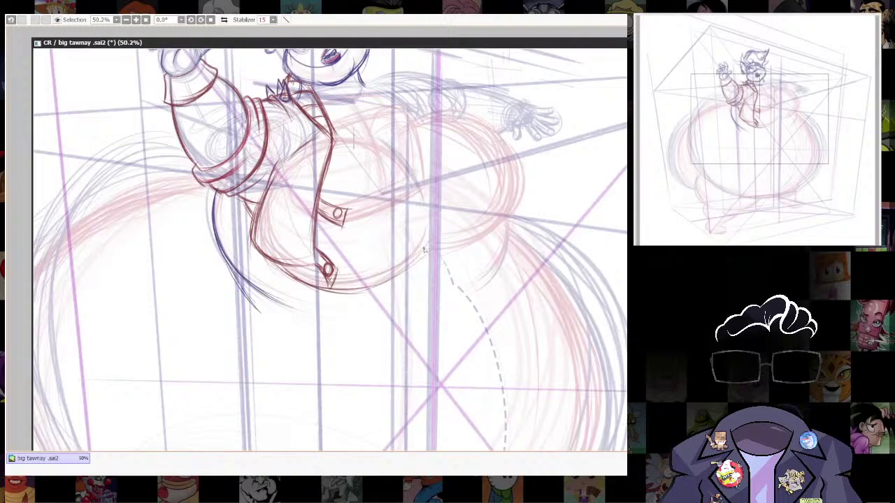
{"action": "mouse_move", "coordinate": [449, 242]}
{"action": "left_mouse_down"}
{"action": "mouse_move", "coordinate": [407, 270]}
{"action": "mouse_move", "coordinate": [298, 283]}
{"action": "left_mouse_up"}
{"action": "left_click_drag", "start_coordinate": [242, 273], "coordinate": [312, 311]}
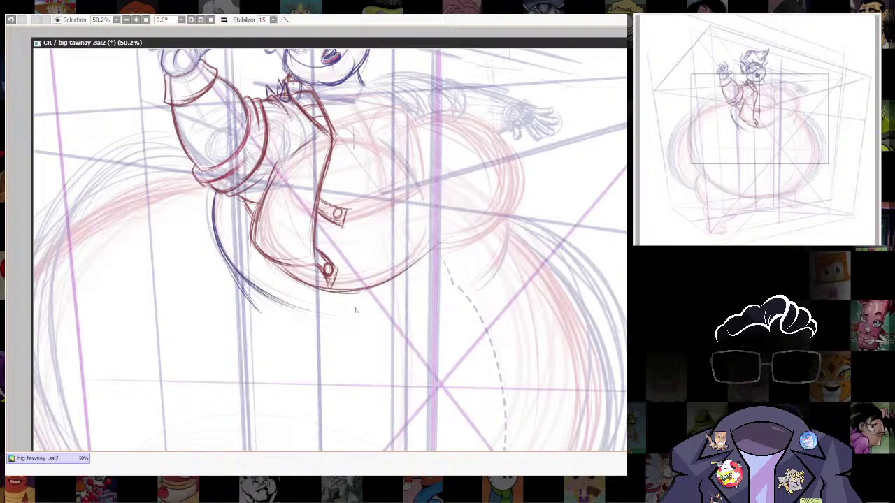
{"action": "left_click_drag", "start_coordinate": [261, 285], "coordinate": [379, 321]}
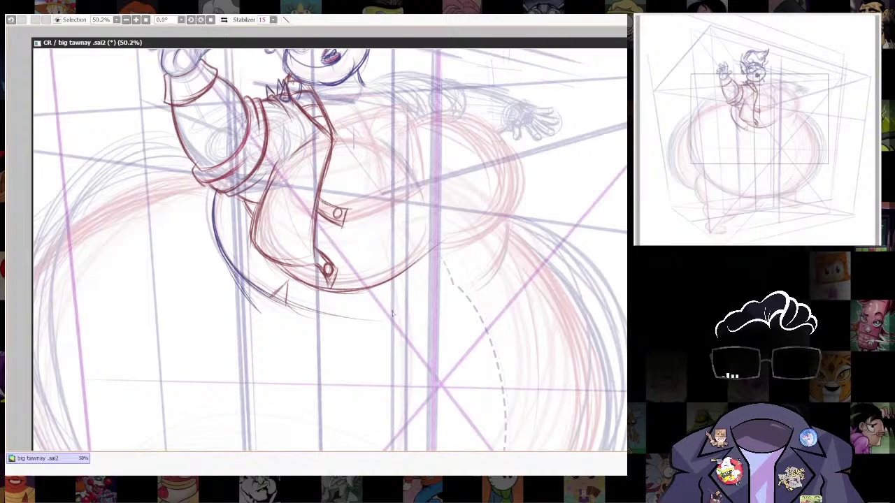
{"action": "mouse_move", "coordinate": [290, 302]}
{"action": "left_mouse_down"}
{"action": "mouse_move", "coordinate": [393, 319]}
{"action": "mouse_move", "coordinate": [382, 320]}
{"action": "left_mouse_up"}
{"action": "key", "text": "ctrl+z"}
{"action": "key", "text": "ctrl+z"}
{"action": "key", "text": "ctrl+z"}
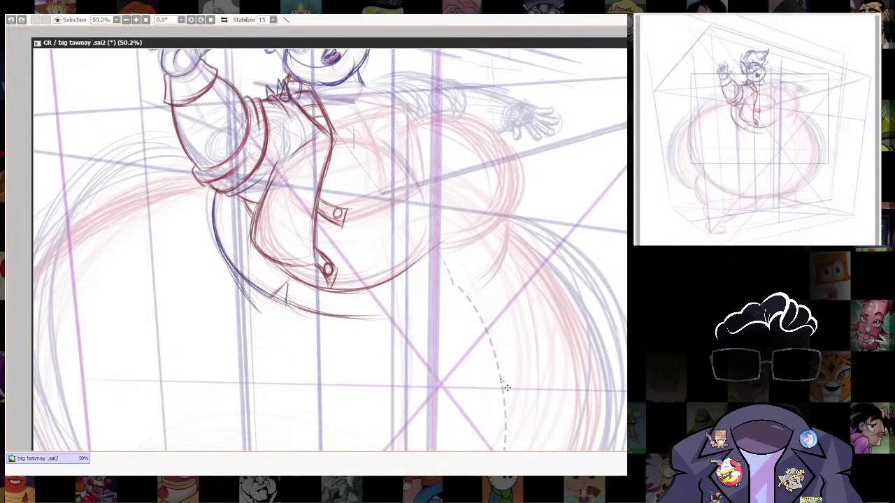
{"action": "key", "text": "ctrl+z"}
{"action": "key", "text": "ctrl+z"}
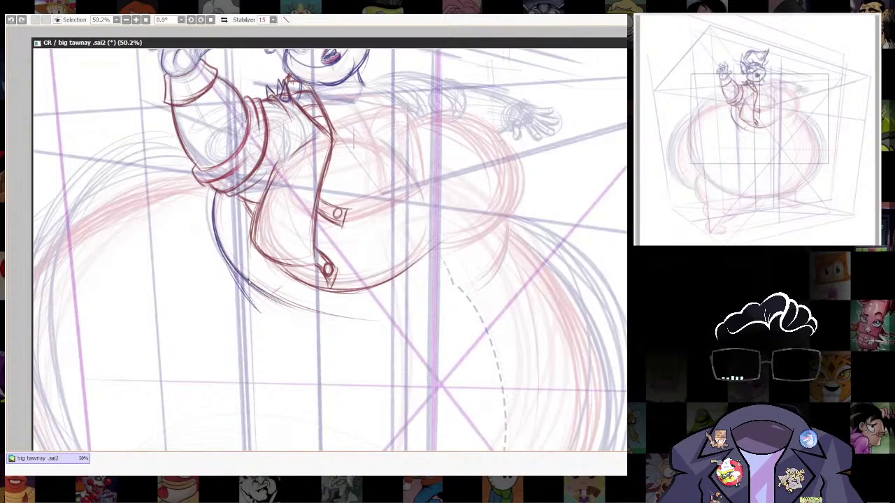
Draw the torso's lower dark red curve beneath the chest, sweeping across the body and up its far side.
{"action": "mouse_move", "coordinate": [262, 290]}
{"action": "left_mouse_down"}
{"action": "mouse_move", "coordinate": [357, 325]}
{"action": "mouse_move", "coordinate": [389, 319]}
{"action": "left_mouse_up"}
{"action": "left_click_drag", "start_coordinate": [333, 317], "coordinate": [445, 301]}
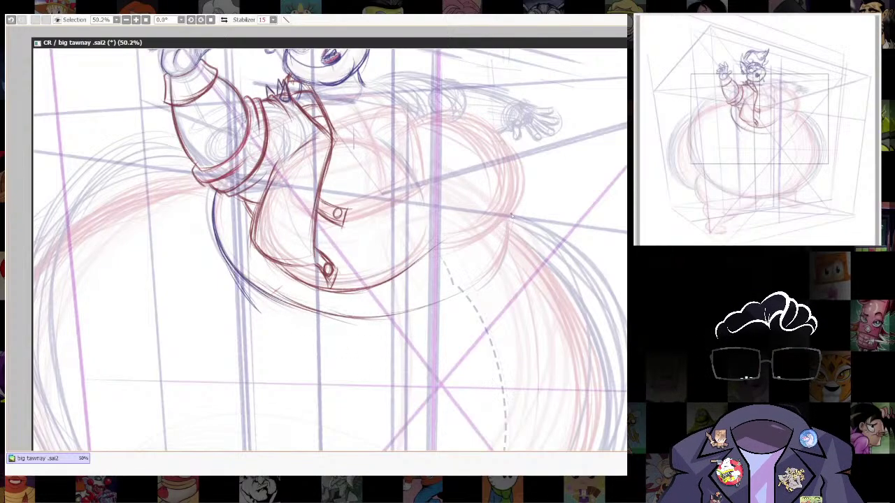
{"action": "mouse_move", "coordinate": [512, 224]}
{"action": "left_mouse_down"}
{"action": "mouse_move", "coordinate": [404, 314]}
{"action": "mouse_move", "coordinate": [500, 268]}
{"action": "mouse_move", "coordinate": [393, 320]}
{"action": "left_mouse_up"}
{"action": "left_click_drag", "start_coordinate": [500, 258], "coordinate": [412, 313]}
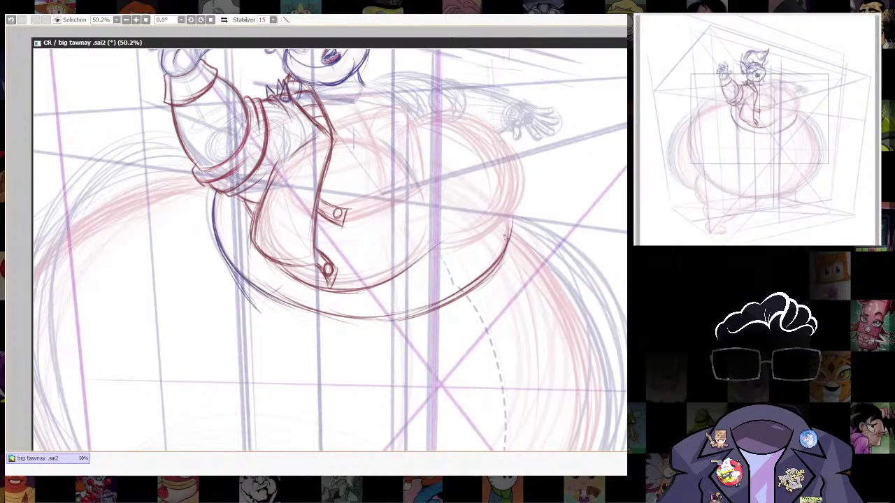
{"action": "left_click_drag", "start_coordinate": [512, 220], "coordinate": [504, 277]}
{"action": "left_click_drag", "start_coordinate": [512, 245], "coordinate": [501, 280]}
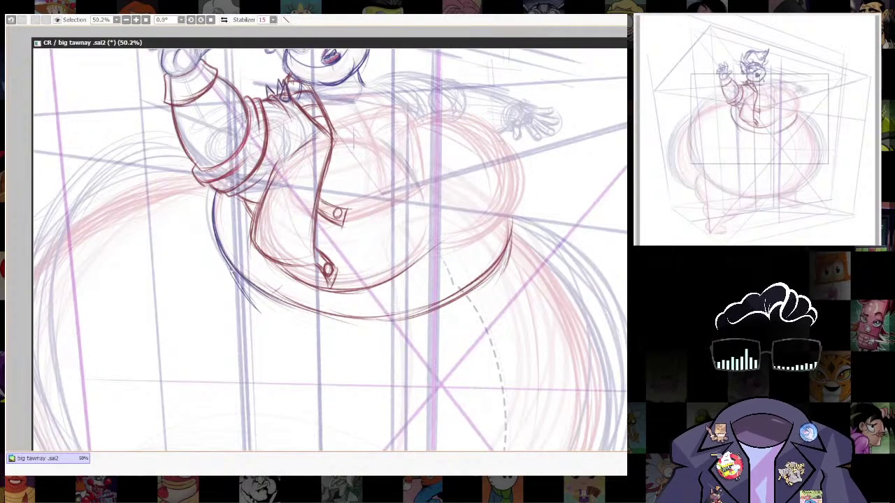
Reinforce the torso contour below the raised sleeve with dark red strokes extending down past the waist curve.
{"action": "mouse_move", "coordinate": [230, 263]}
{"action": "left_mouse_down"}
{"action": "mouse_move", "coordinate": [269, 318]}
{"action": "mouse_move", "coordinate": [299, 331]}
{"action": "left_mouse_up"}
{"action": "left_click_drag", "start_coordinate": [214, 237], "coordinate": [284, 323]}
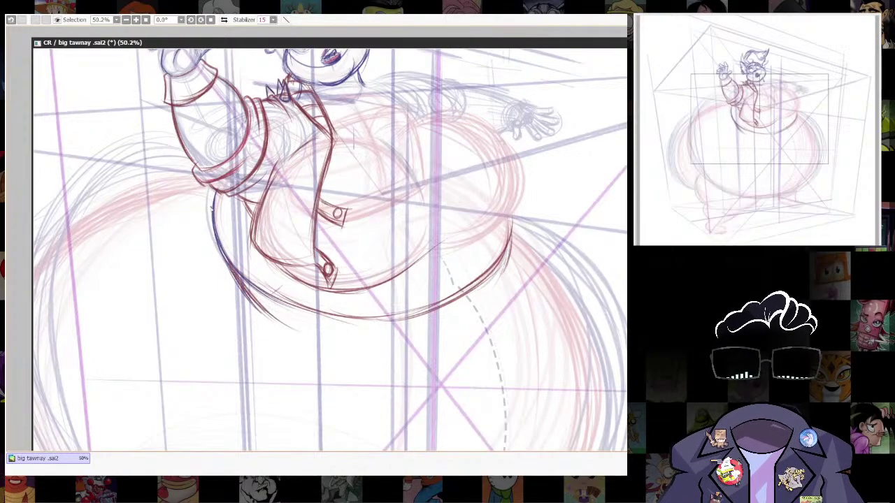
{"action": "mouse_move", "coordinate": [213, 209]}
{"action": "left_mouse_down"}
{"action": "mouse_move", "coordinate": [244, 298]}
{"action": "mouse_move", "coordinate": [244, 333]}
{"action": "left_mouse_up"}
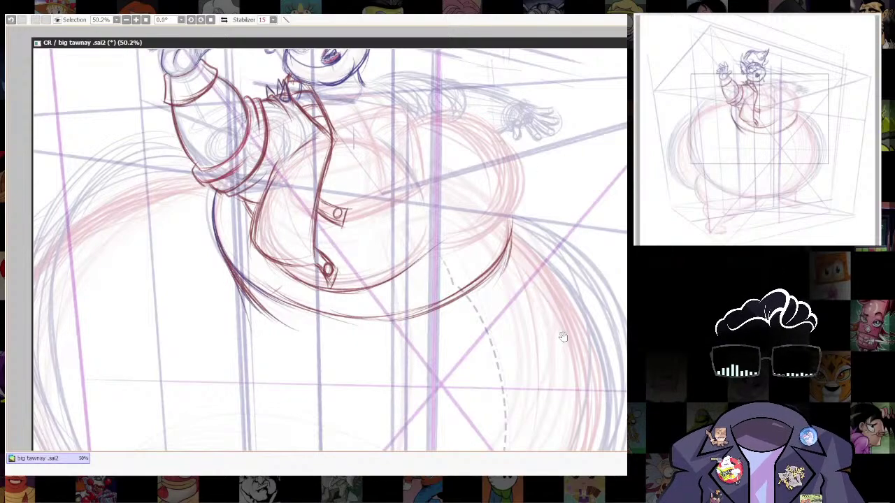
Draw the jacket's far-side collar and lapel from the neck down to the chest, with a short crossing fold line.
{"action": "left_click_drag", "start_coordinate": [543, 301], "coordinate": [506, 386]}
{"action": "left_click_drag", "start_coordinate": [472, 340], "coordinate": [466, 372]}
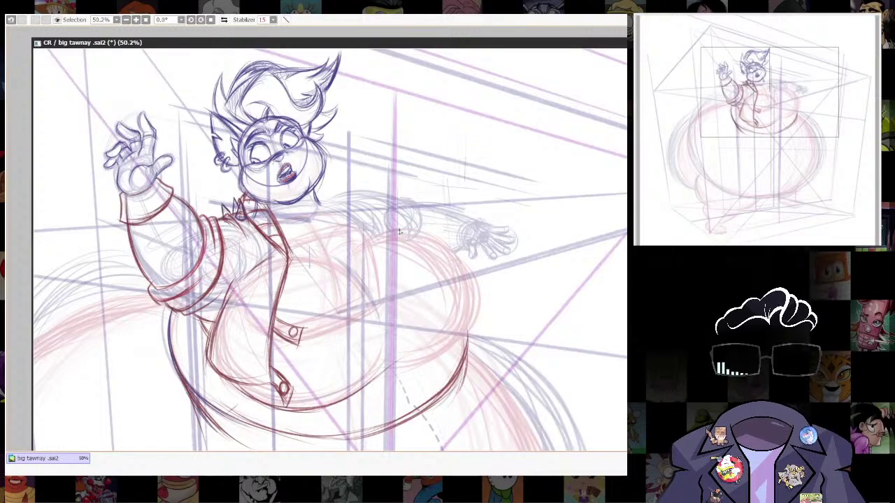
{"action": "left_click_drag", "start_coordinate": [319, 201], "coordinate": [372, 240]}
{"action": "left_click_drag", "start_coordinate": [476, 236], "coordinate": [493, 280]}
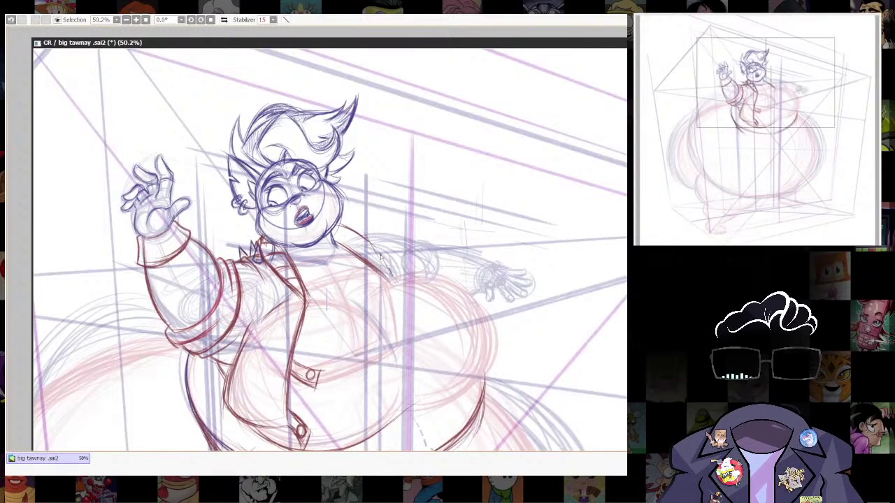
{"action": "left_click_drag", "start_coordinate": [347, 229], "coordinate": [393, 264]}
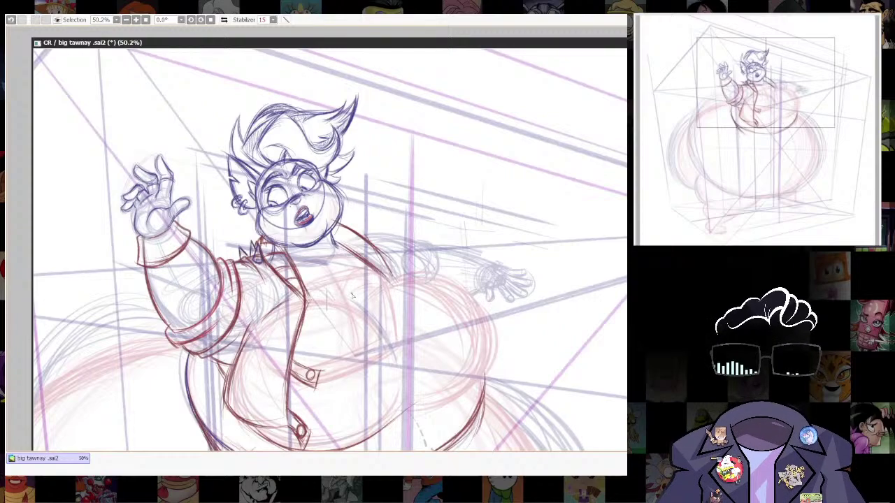
{"action": "left_click_drag", "start_coordinate": [338, 223], "coordinate": [391, 280]}
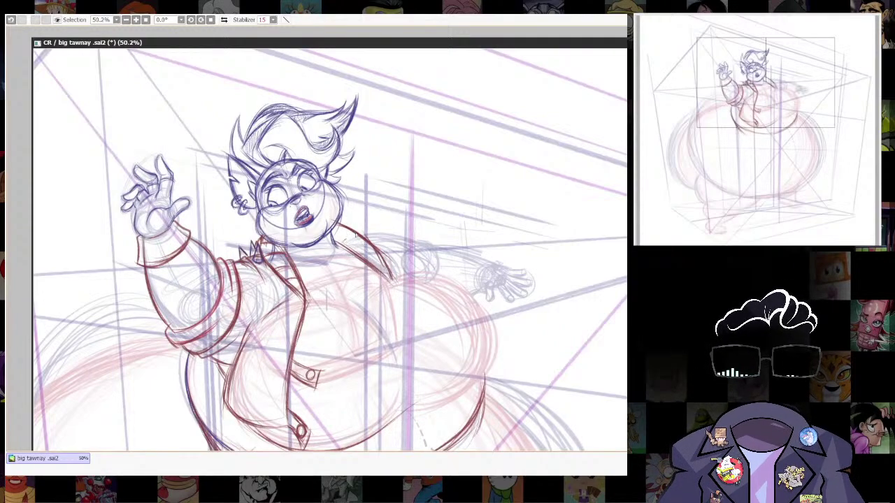
{"action": "mouse_move", "coordinate": [366, 231]}
{"action": "left_mouse_down"}
{"action": "mouse_move", "coordinate": [341, 250]}
{"action": "mouse_move", "coordinate": [353, 258]}
{"action": "left_mouse_up"}
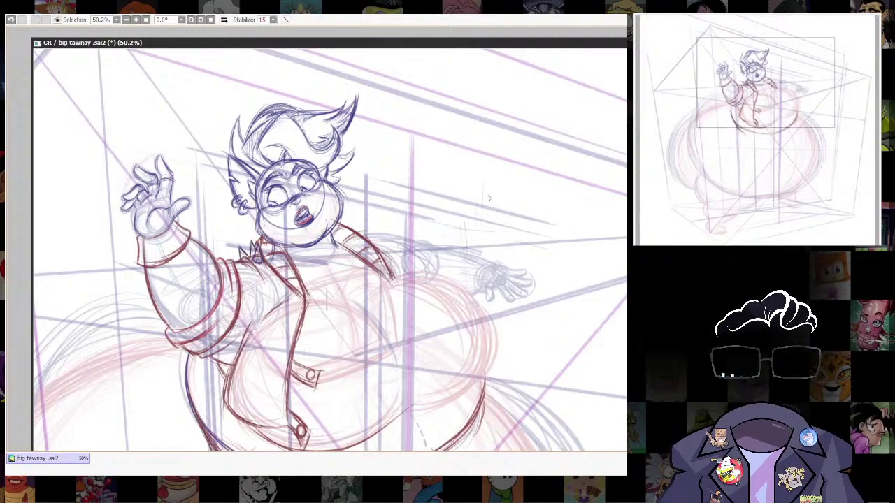
Draw the jacket's far-side panel over the chest, with curved inner and outer edges joined by a short slanted hem.
{"action": "left_click_drag", "start_coordinate": [427, 273], "coordinate": [422, 269]}
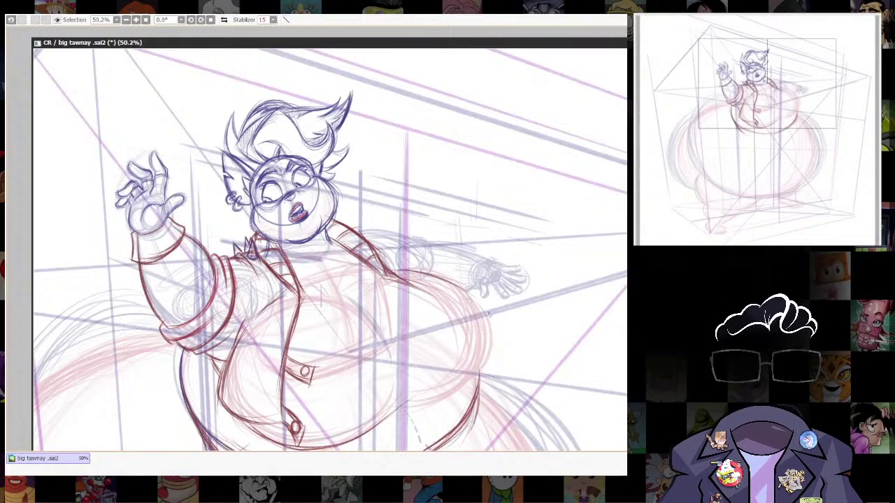
{"action": "mouse_move", "coordinate": [418, 288]}
{"action": "left_mouse_down"}
{"action": "mouse_move", "coordinate": [458, 336]}
{"action": "mouse_move", "coordinate": [473, 372]}
{"action": "left_mouse_up"}
{"action": "mouse_move", "coordinate": [463, 337]}
{"action": "left_mouse_down"}
{"action": "mouse_move", "coordinate": [476, 388]}
{"action": "mouse_move", "coordinate": [443, 307]}
{"action": "mouse_move", "coordinate": [462, 345]}
{"action": "left_mouse_up"}
{"action": "left_click_drag", "start_coordinate": [487, 306], "coordinate": [458, 345]}
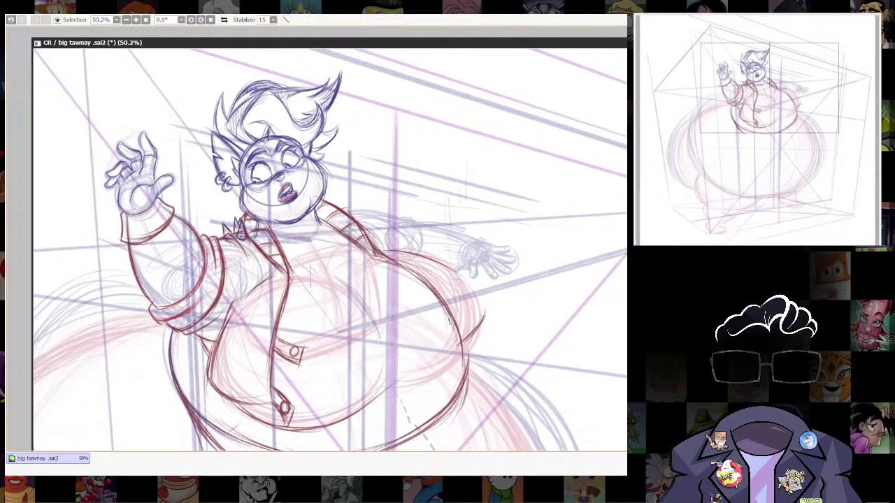
{"action": "left_click_drag", "start_coordinate": [453, 303], "coordinate": [460, 348]}
{"action": "left_click_drag", "start_coordinate": [454, 270], "coordinate": [484, 312]}
{"action": "left_click_drag", "start_coordinate": [425, 255], "coordinate": [482, 310]}
{"action": "left_click_drag", "start_coordinate": [449, 269], "coordinate": [480, 305]}
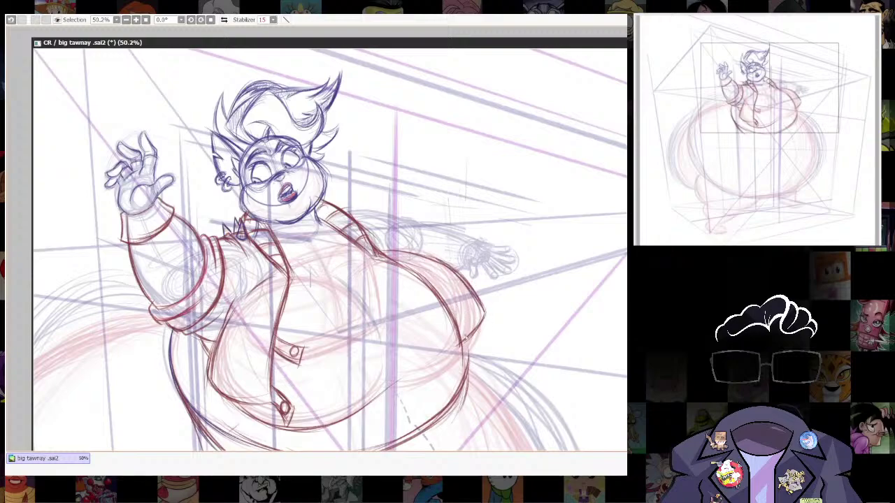
Reinforce the jacket's far-side hem and extend the chest's underside curve out to the far edge in dark red.
{"action": "mouse_move", "coordinate": [468, 350]}
{"action": "left_mouse_down"}
{"action": "mouse_move", "coordinate": [485, 288]}
{"action": "mouse_move", "coordinate": [478, 311]}
{"action": "left_mouse_up"}
{"action": "left_click_drag", "start_coordinate": [496, 260], "coordinate": [457, 316]}
{"action": "mouse_move", "coordinate": [489, 286]}
{"action": "left_mouse_down"}
{"action": "mouse_move", "coordinate": [439, 323]}
{"action": "mouse_move", "coordinate": [412, 327]}
{"action": "mouse_move", "coordinate": [420, 327]}
{"action": "left_mouse_up"}
{"action": "mouse_move", "coordinate": [496, 258]}
{"action": "left_mouse_down"}
{"action": "mouse_move", "coordinate": [478, 299]}
{"action": "mouse_move", "coordinate": [402, 329]}
{"action": "mouse_move", "coordinate": [382, 348]}
{"action": "left_mouse_up"}
Draw the curved contour down the middle of the chest and the high draped collar folded around the neck.
{"action": "mouse_move", "coordinate": [358, 229]}
{"action": "left_mouse_down"}
{"action": "mouse_move", "coordinate": [370, 305]}
{"action": "mouse_move", "coordinate": [412, 355]}
{"action": "left_mouse_up"}
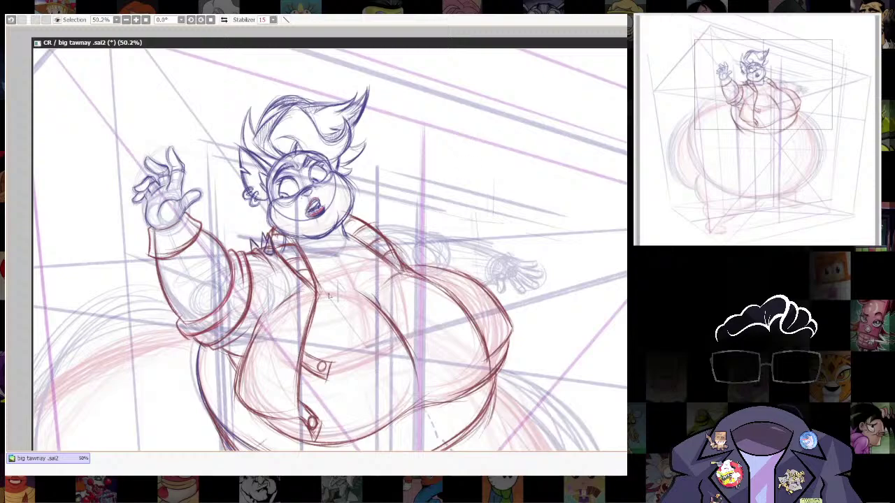
{"action": "left_click_drag", "start_coordinate": [429, 204], "coordinate": [456, 263]}
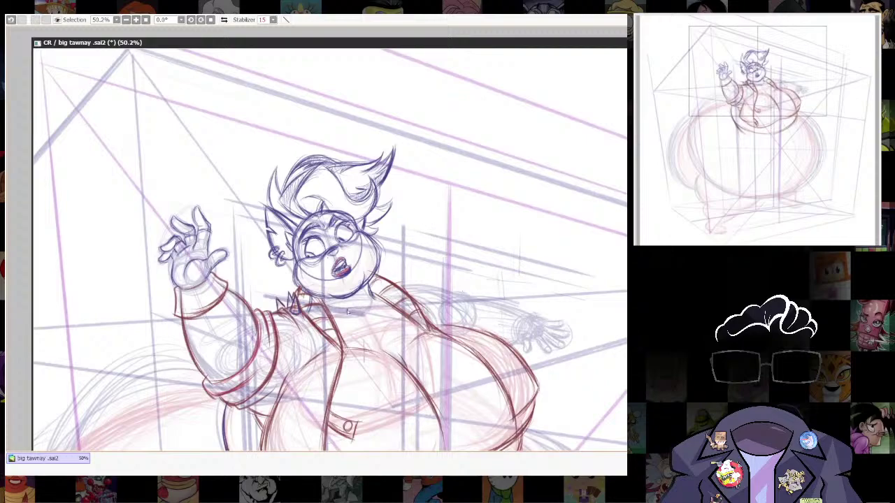
{"action": "mouse_move", "coordinate": [347, 311]}
{"action": "left_mouse_down"}
{"action": "mouse_move", "coordinate": [371, 292]}
{"action": "mouse_move", "coordinate": [339, 306]}
{"action": "mouse_move", "coordinate": [371, 291]}
{"action": "mouse_move", "coordinate": [374, 317]}
{"action": "mouse_move", "coordinate": [335, 308]}
{"action": "mouse_move", "coordinate": [374, 341]}
{"action": "left_mouse_up"}
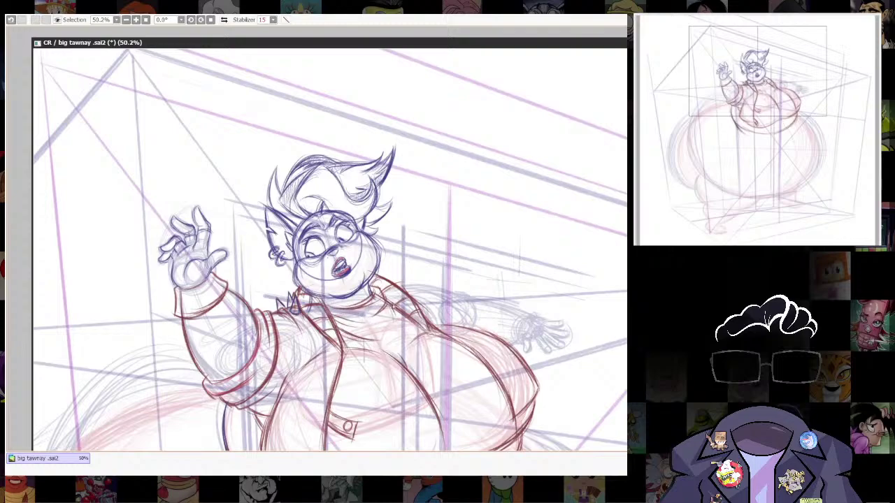
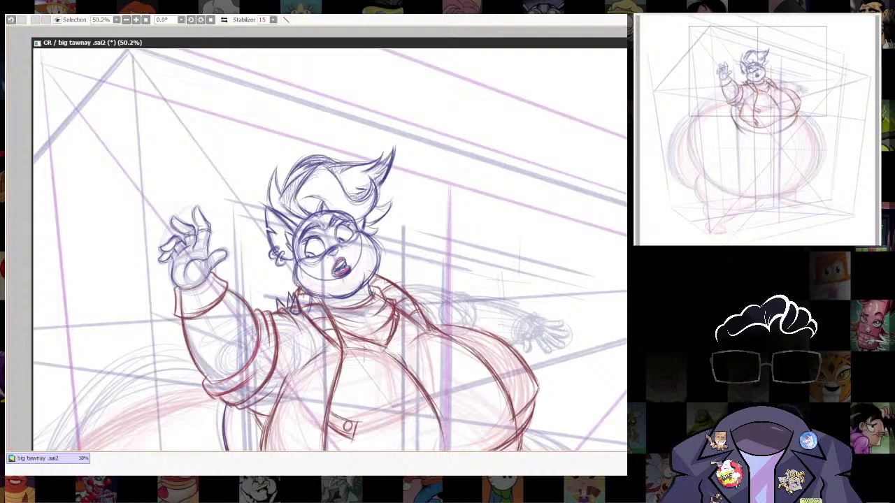
Draw two round buttons with angular tabs on the jacket's far-side panel and touch up the jacket's edges.
{"action": "left_click_drag", "start_coordinate": [544, 327], "coordinate": [505, 194]}
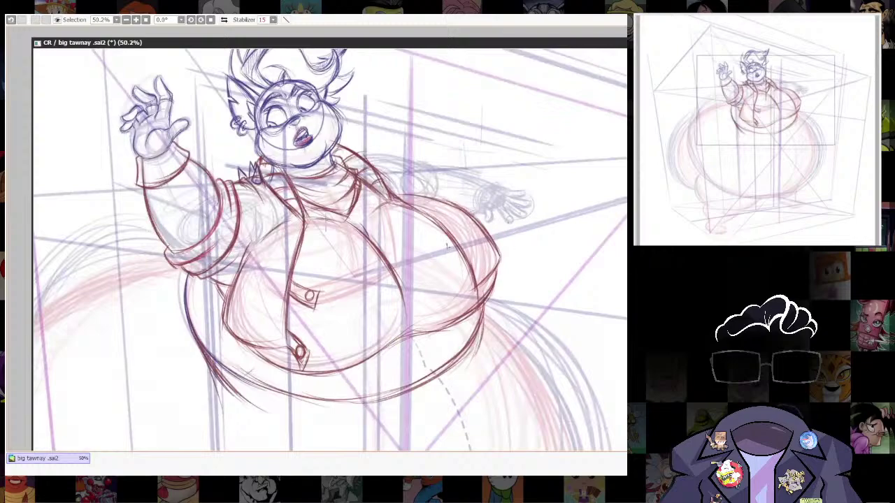
{"action": "mouse_move", "coordinate": [451, 244]}
{"action": "left_mouse_down"}
{"action": "mouse_move", "coordinate": [439, 256]}
{"action": "mouse_move", "coordinate": [451, 263]}
{"action": "left_mouse_up"}
{"action": "key", "text": "ctrl+z"}
{"action": "key", "text": "ctrl+z"}
{"action": "left_click_drag", "start_coordinate": [476, 289], "coordinate": [469, 313]}
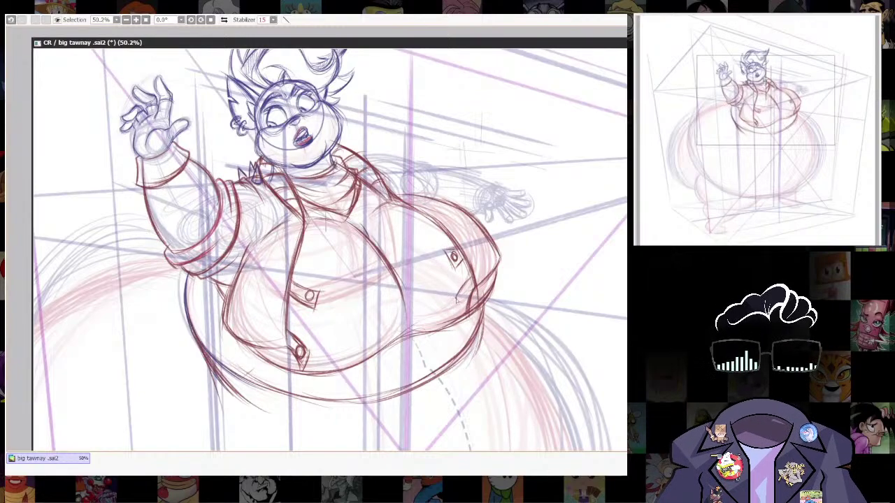
{"action": "left_click_drag", "start_coordinate": [462, 295], "coordinate": [461, 297]}
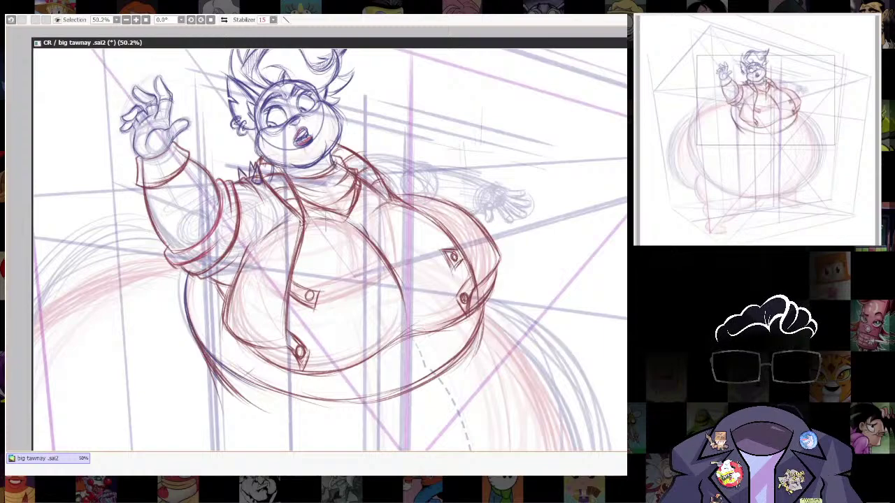
{"action": "mouse_move", "coordinate": [301, 222]}
{"action": "left_mouse_down"}
{"action": "mouse_move", "coordinate": [285, 270]}
{"action": "mouse_move", "coordinate": [283, 334]}
{"action": "left_mouse_up"}
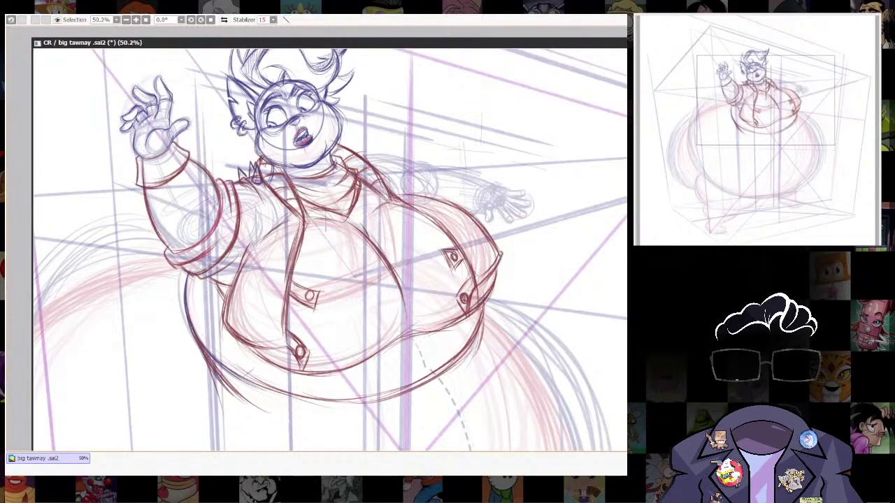
Draw the far arm's rolled sleeve cuff behind the chest as two curved bands with a folded upper edge.
{"action": "left_click_drag", "start_coordinate": [416, 199], "coordinate": [471, 223]}
{"action": "left_click_drag", "start_coordinate": [442, 159], "coordinate": [464, 213]}
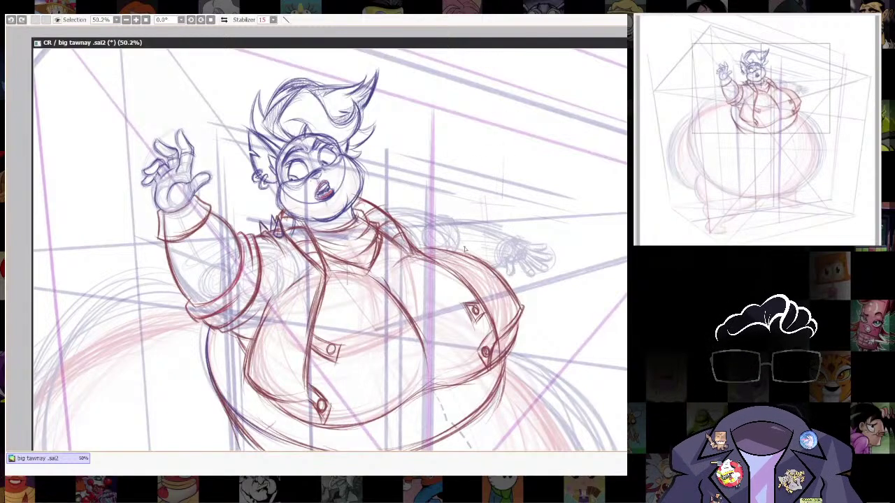
{"action": "left_click_drag", "start_coordinate": [450, 219], "coordinate": [457, 253]}
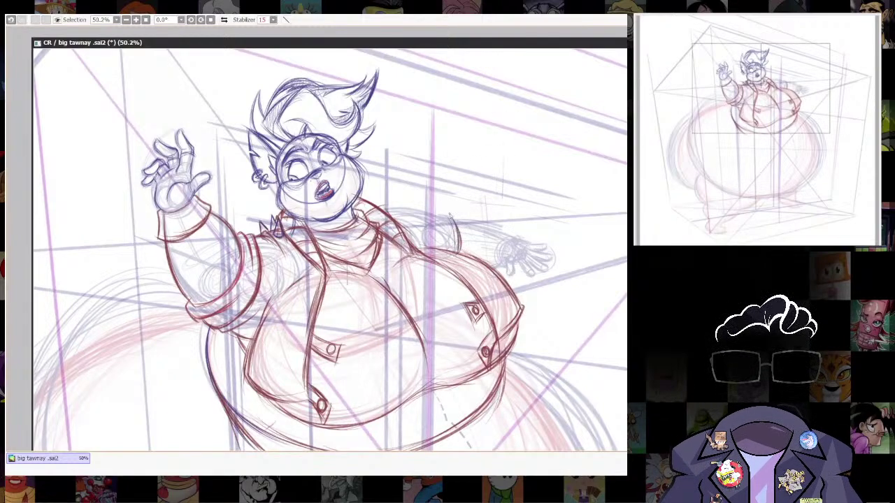
{"action": "left_click_drag", "start_coordinate": [432, 217], "coordinate": [439, 254]}
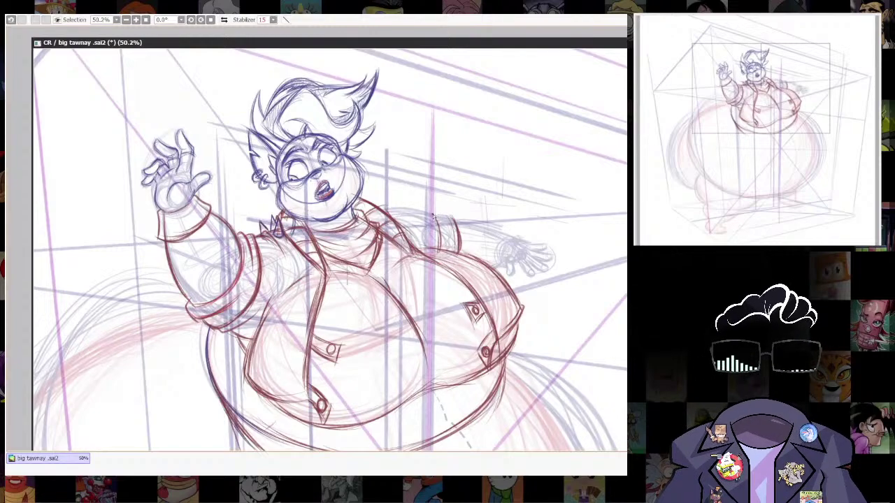
{"action": "left_click_drag", "start_coordinate": [432, 215], "coordinate": [452, 242]}
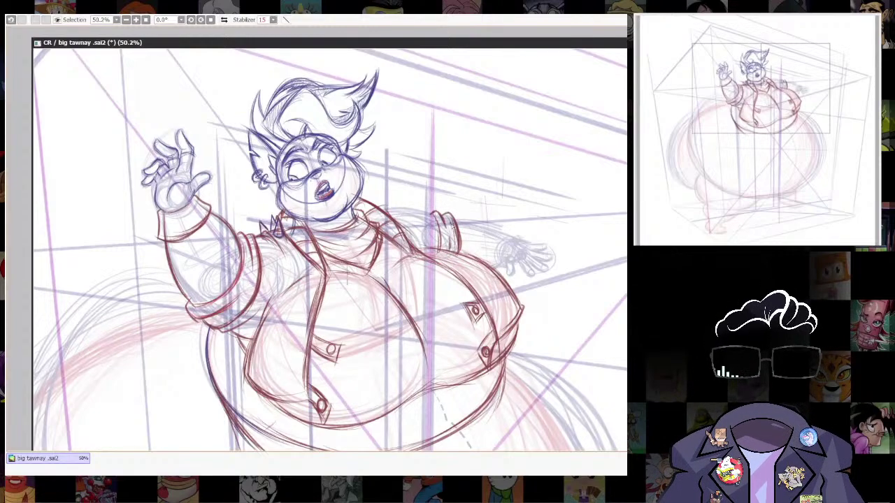
Draw the far sleeve's upper contour from the jacket collar across the shoulder to the rolled cuff.
{"action": "left_click_drag", "start_coordinate": [381, 205], "coordinate": [431, 214]}
{"action": "left_click_drag", "start_coordinate": [465, 156], "coordinate": [323, 119]}
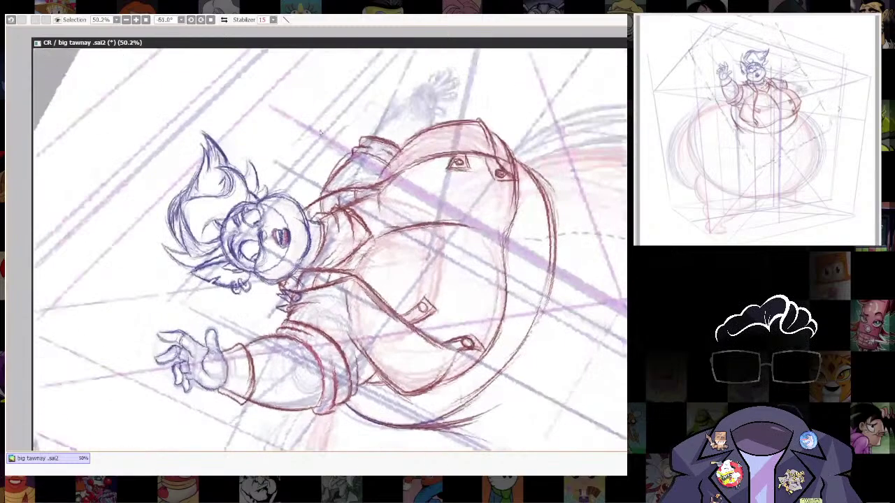
{"action": "left_click_drag", "start_coordinate": [345, 163], "coordinate": [316, 198]}
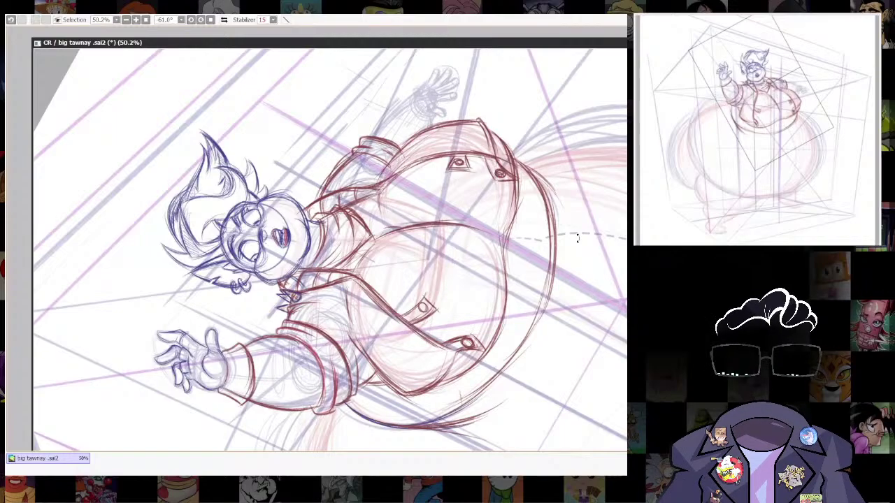
Draw the finger nearest the thumb on the far outstretched hand, with a crease band and a rounded tip.
{"action": "mouse_move", "coordinate": [578, 238]}
{"action": "left_mouse_down"}
{"action": "mouse_move", "coordinate": [575, 343]}
{"action": "mouse_move", "coordinate": [594, 253]}
{"action": "mouse_move", "coordinate": [563, 357]}
{"action": "left_mouse_up"}
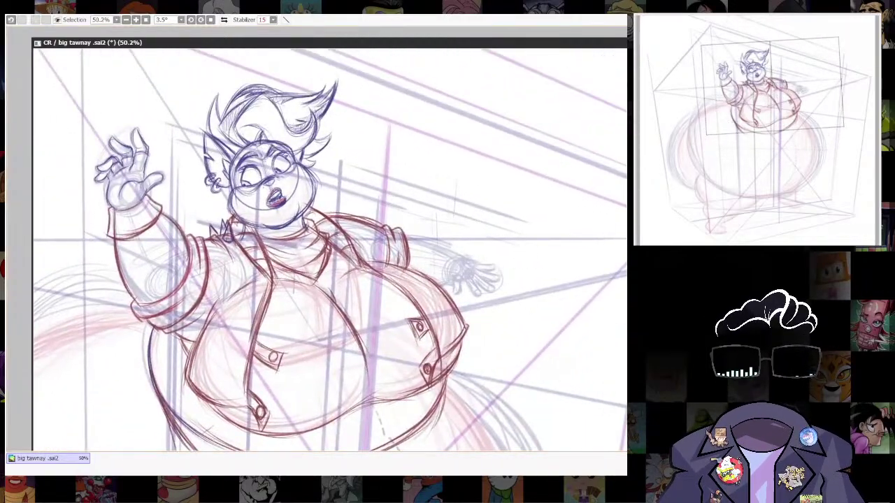
{"action": "left_click_drag", "start_coordinate": [450, 257], "coordinate": [493, 210]}
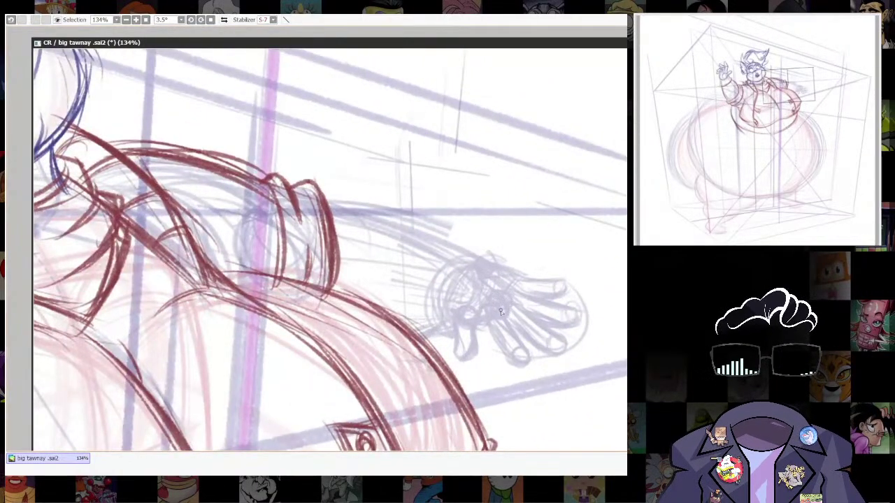
{"action": "left_click_drag", "start_coordinate": [501, 308], "coordinate": [524, 347]}
{"action": "key", "text": "ctrl+z"}
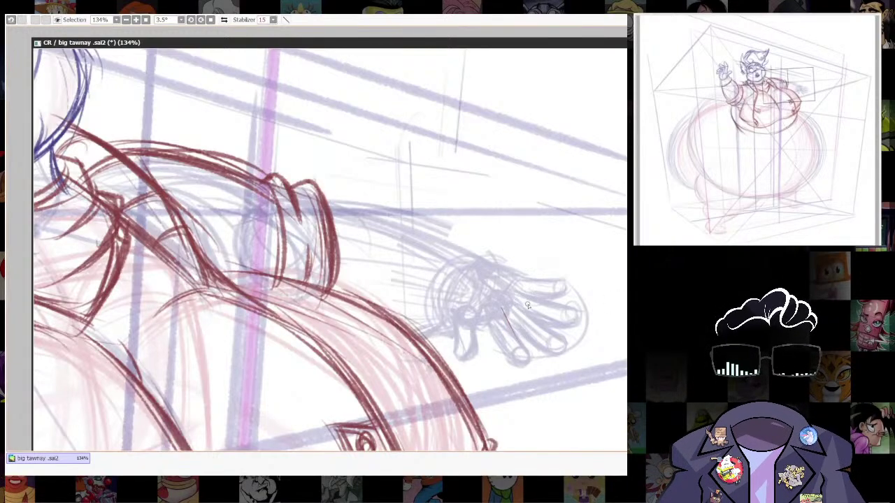
{"action": "left_click_drag", "start_coordinate": [510, 332], "coordinate": [493, 341]}
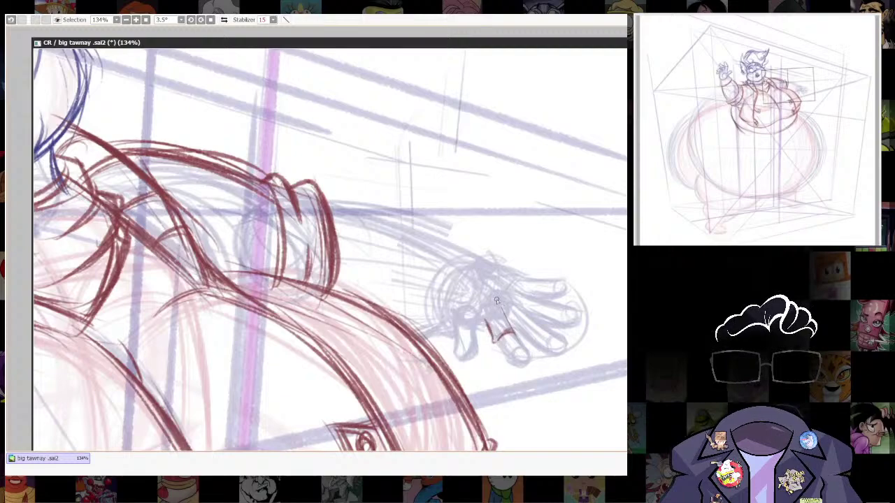
{"action": "mouse_move", "coordinate": [496, 299]}
{"action": "left_mouse_down"}
{"action": "mouse_move", "coordinate": [534, 359]}
{"action": "mouse_move", "coordinate": [524, 364]}
{"action": "left_mouse_up"}
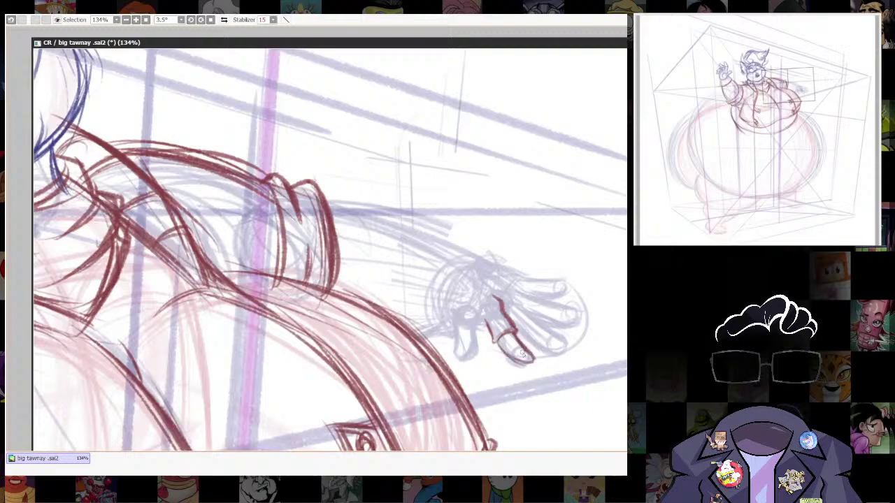
{"action": "mouse_move", "coordinate": [514, 332]}
{"action": "left_mouse_down"}
{"action": "mouse_move", "coordinate": [533, 358]}
{"action": "mouse_move", "coordinate": [506, 351]}
{"action": "mouse_move", "coordinate": [501, 341]}
{"action": "mouse_move", "coordinate": [531, 370]}
{"action": "left_mouse_up"}
{"action": "key", "text": "ctrl+z"}
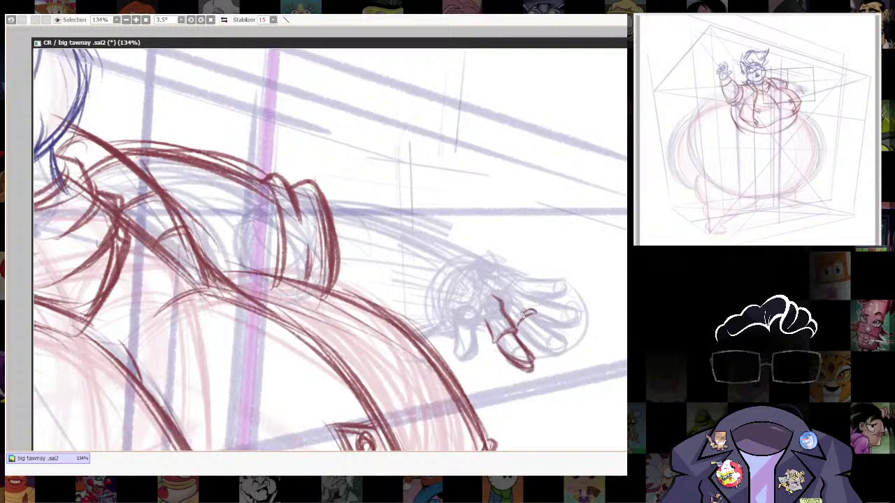
Draw the far hand's second finger with its crease and rounded tip, and refine the neighbouring first finger.
{"action": "left_click_drag", "start_coordinate": [511, 296], "coordinate": [563, 341]}
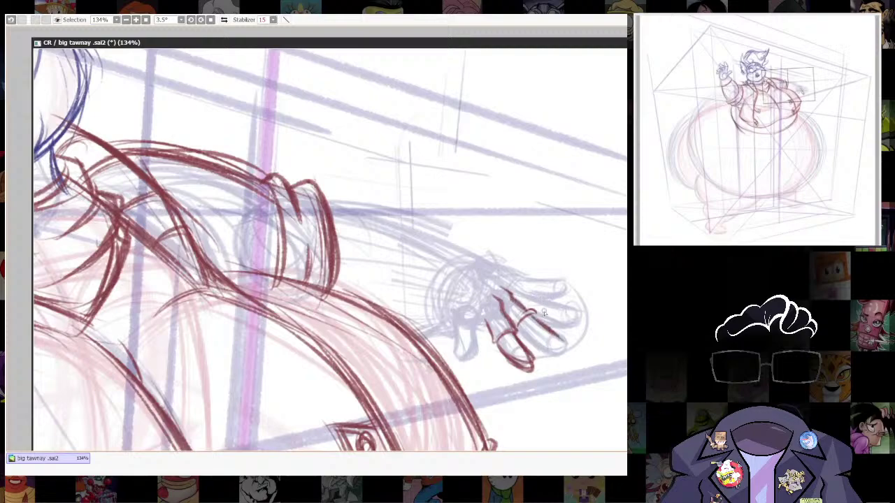
{"action": "mouse_move", "coordinate": [619, 206]}
{"action": "left_mouse_down"}
{"action": "mouse_move", "coordinate": [558, 176]}
{"action": "mouse_move", "coordinate": [471, 67]}
{"action": "left_mouse_up"}
{"action": "key", "text": "ctrl+z"}
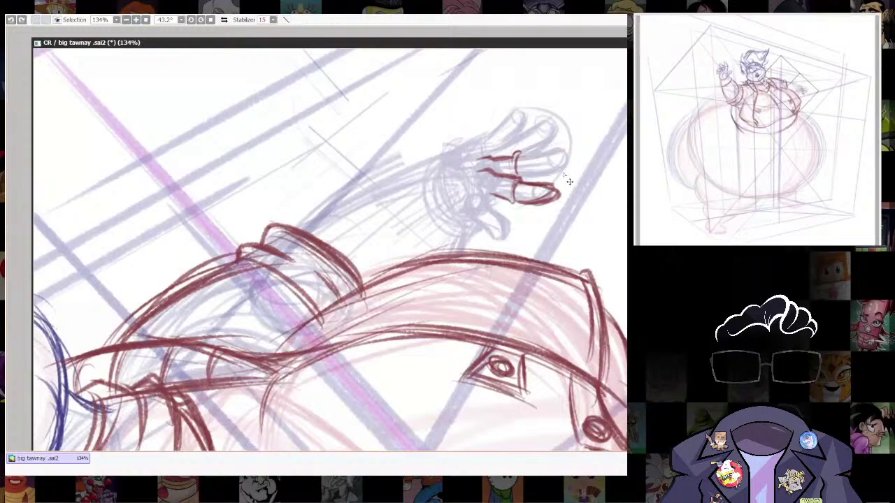
{"action": "mouse_move", "coordinate": [546, 130]}
{"action": "left_mouse_down"}
{"action": "mouse_move", "coordinate": [529, 98]}
{"action": "mouse_move", "coordinate": [485, 54]}
{"action": "left_mouse_up"}
{"action": "left_click_drag", "start_coordinate": [485, 55], "coordinate": [444, 173]}
{"action": "mouse_move", "coordinate": [429, 211]}
{"action": "left_mouse_down"}
{"action": "mouse_move", "coordinate": [460, 197]}
{"action": "mouse_move", "coordinate": [458, 214]}
{"action": "mouse_move", "coordinate": [431, 232]}
{"action": "mouse_move", "coordinate": [444, 225]}
{"action": "mouse_move", "coordinate": [454, 194]}
{"action": "mouse_move", "coordinate": [462, 213]}
{"action": "mouse_move", "coordinate": [441, 224]}
{"action": "left_mouse_up"}
{"action": "mouse_move", "coordinate": [464, 207]}
{"action": "left_mouse_down"}
{"action": "mouse_move", "coordinate": [429, 230]}
{"action": "mouse_move", "coordinate": [468, 248]}
{"action": "mouse_move", "coordinate": [436, 253]}
{"action": "left_mouse_up"}
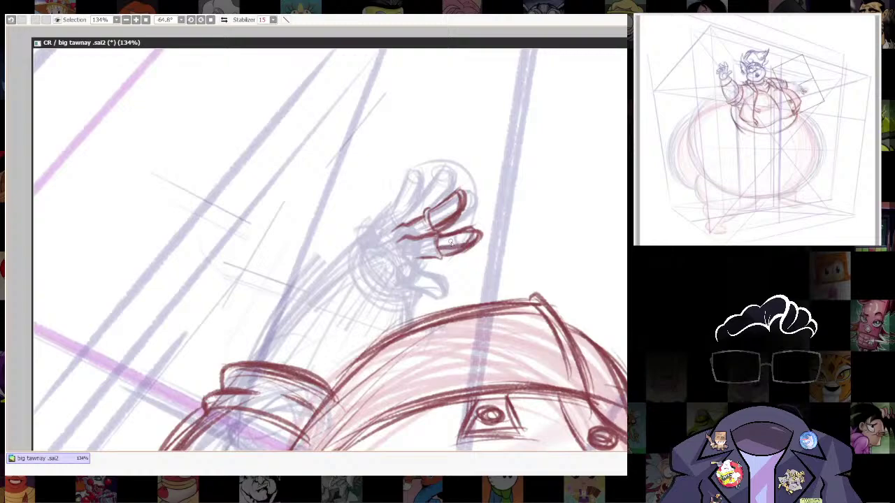
{"action": "key", "text": "ctrl+z"}
{"action": "mouse_move", "coordinate": [605, 199]}
{"action": "left_mouse_down"}
{"action": "mouse_move", "coordinate": [441, 208]}
{"action": "mouse_move", "coordinate": [422, 301]}
{"action": "left_mouse_up"}
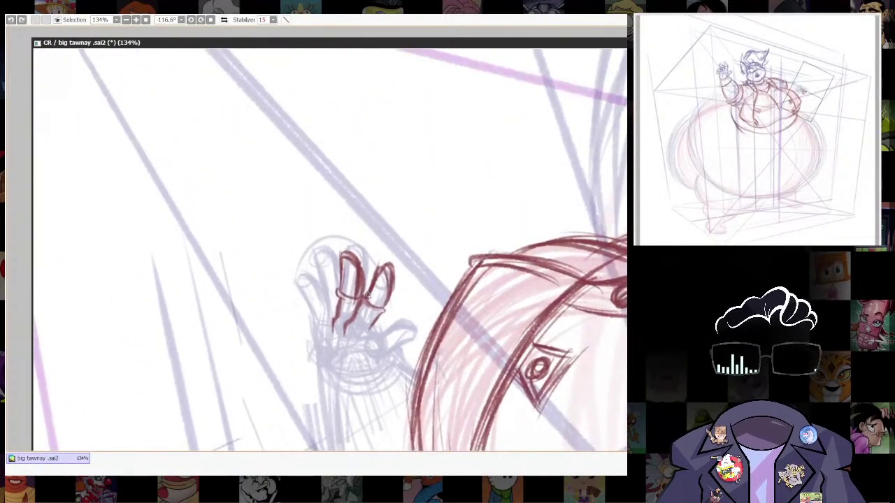
{"action": "left_click_drag", "start_coordinate": [366, 298], "coordinate": [385, 262]}
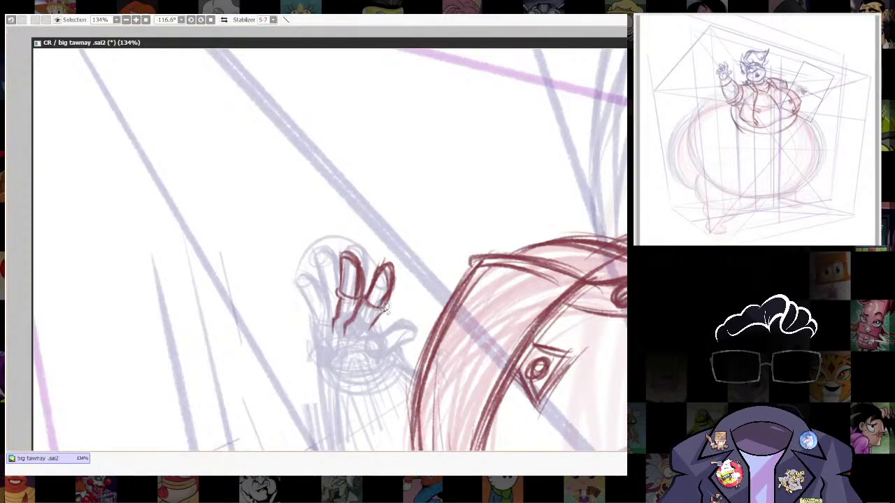
Draw the curved wrist line around the heel of the far hand's palm.
{"action": "mouse_move", "coordinate": [548, 269]}
{"action": "left_mouse_down"}
{"action": "mouse_move", "coordinate": [350, 466]}
{"action": "mouse_move", "coordinate": [547, 254]}
{"action": "mouse_move", "coordinate": [540, 359]}
{"action": "mouse_move", "coordinate": [501, 367]}
{"action": "left_mouse_up"}
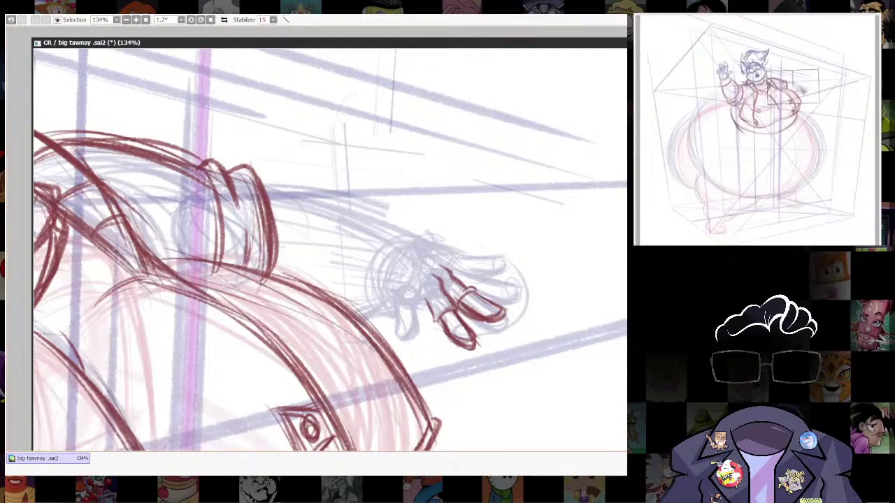
{"action": "left_click_drag", "start_coordinate": [513, 314], "coordinate": [520, 332]}
{"action": "left_click_drag", "start_coordinate": [511, 301], "coordinate": [540, 322]}
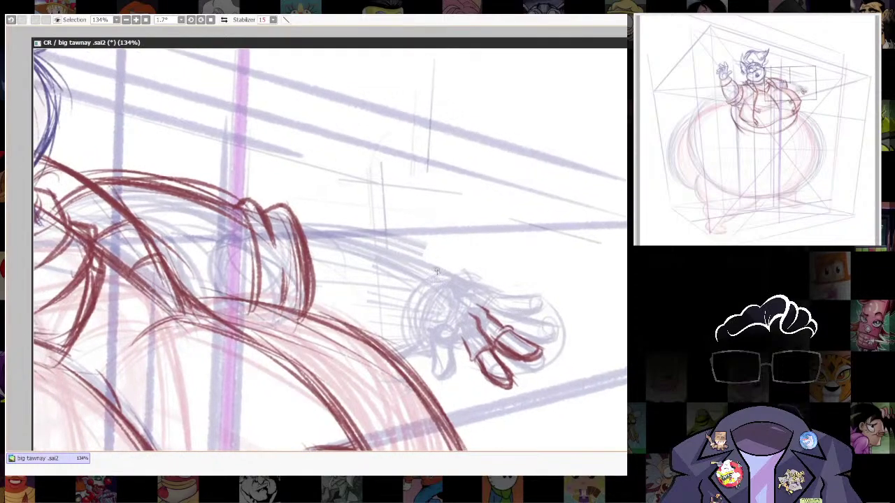
{"action": "mouse_move", "coordinate": [461, 278]}
{"action": "left_mouse_down"}
{"action": "mouse_move", "coordinate": [425, 338]}
{"action": "mouse_move", "coordinate": [468, 311]}
{"action": "mouse_move", "coordinate": [426, 316]}
{"action": "mouse_move", "coordinate": [423, 341]}
{"action": "left_mouse_up"}
{"action": "key", "text": "ctrl+z"}
{"action": "left_click_drag", "start_coordinate": [464, 278], "coordinate": [427, 322]}
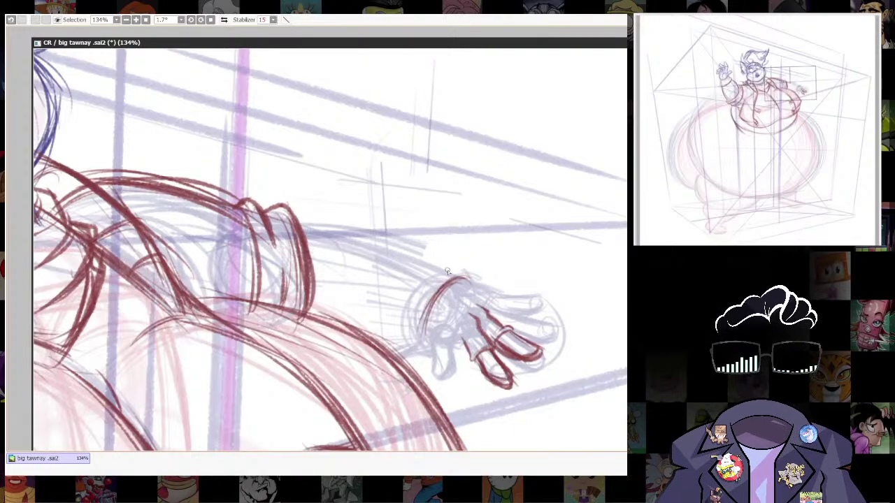
Draw the wide flared cuff around the far wrist, with a bold outer curve and a folded upper corner.
{"action": "mouse_move", "coordinate": [452, 270]}
{"action": "left_mouse_down"}
{"action": "mouse_move", "coordinate": [474, 283]}
{"action": "mouse_move", "coordinate": [441, 243]}
{"action": "mouse_move", "coordinate": [390, 309]}
{"action": "left_mouse_up"}
{"action": "mouse_move", "coordinate": [435, 248]}
{"action": "left_mouse_down"}
{"action": "mouse_move", "coordinate": [393, 339]}
{"action": "mouse_move", "coordinate": [406, 286]}
{"action": "left_mouse_up"}
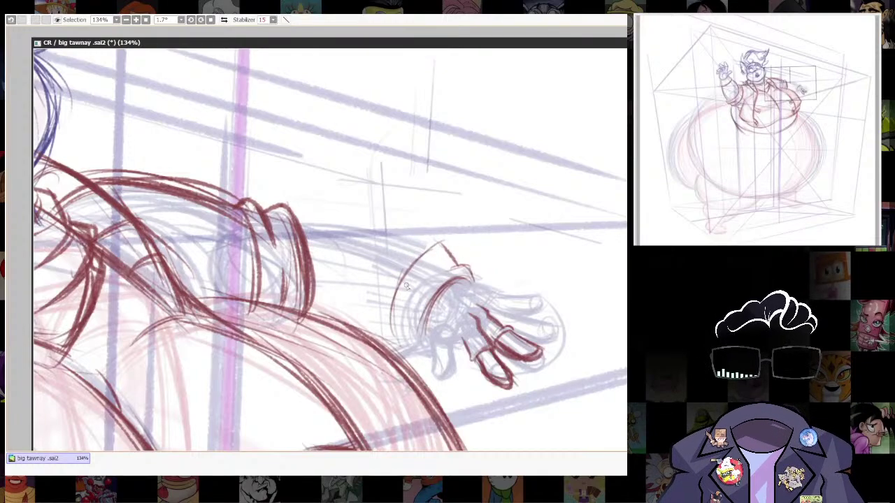
{"action": "mouse_move", "coordinate": [407, 357]}
{"action": "left_mouse_down"}
{"action": "mouse_move", "coordinate": [436, 253]}
{"action": "mouse_move", "coordinate": [395, 311]}
{"action": "left_mouse_up"}
{"action": "mouse_move", "coordinate": [400, 283]}
{"action": "left_mouse_down"}
{"action": "mouse_move", "coordinate": [430, 281]}
{"action": "mouse_move", "coordinate": [449, 290]}
{"action": "mouse_move", "coordinate": [418, 334]}
{"action": "mouse_move", "coordinate": [425, 356]}
{"action": "mouse_move", "coordinate": [416, 314]}
{"action": "mouse_move", "coordinate": [448, 247]}
{"action": "mouse_move", "coordinate": [422, 246]}
{"action": "left_mouse_up"}
{"action": "key", "text": "e"}
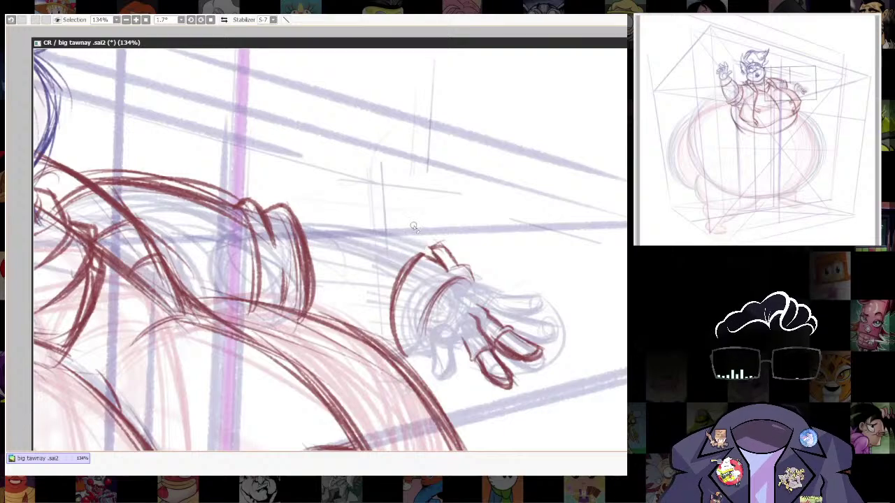
Draw the short crease at the base of the far hand's third finger.
{"action": "left_click_drag", "start_coordinate": [507, 314], "coordinate": [473, 302]}
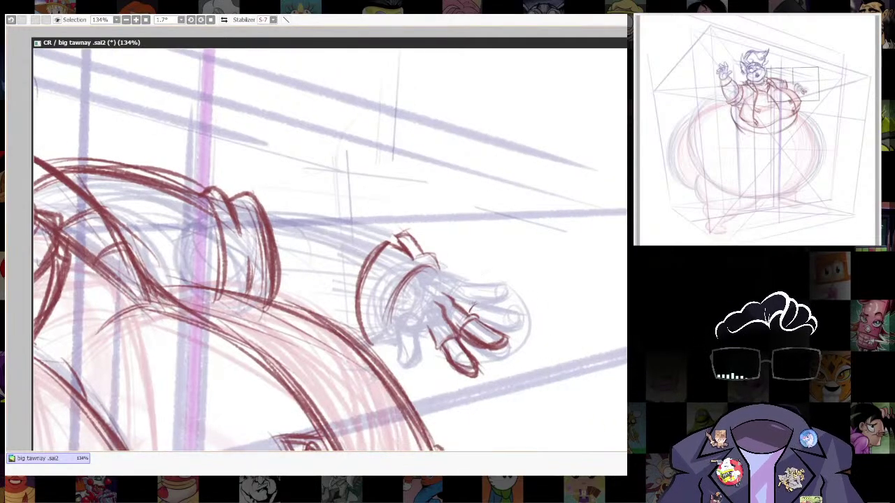
{"action": "key", "text": "n"}
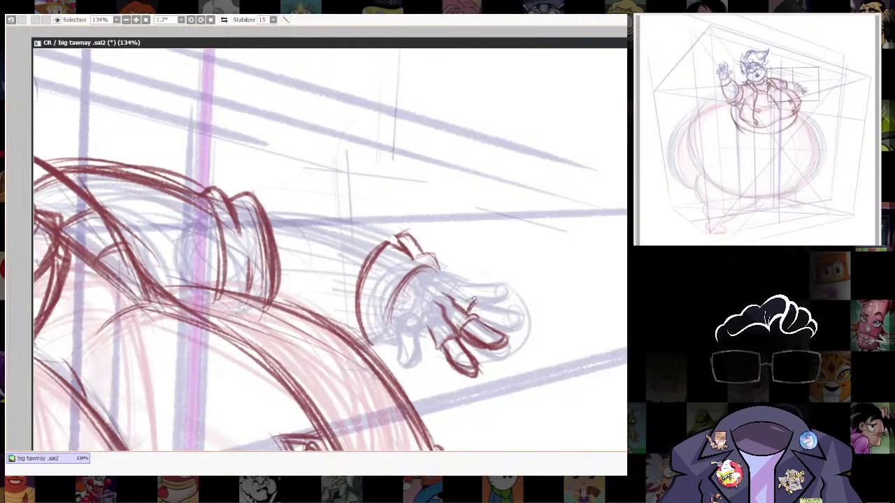
{"action": "mouse_move", "coordinate": [477, 302]}
{"action": "left_mouse_down"}
{"action": "mouse_move", "coordinate": [446, 290]}
{"action": "mouse_move", "coordinate": [471, 303]}
{"action": "mouse_move", "coordinate": [443, 294]}
{"action": "mouse_move", "coordinate": [466, 311]}
{"action": "left_mouse_up"}
Draw the far hand's upper edge out to the outermost finger, and complete the remaining finger and thumb outlines.
{"action": "left_click_drag", "start_coordinate": [428, 268], "coordinate": [488, 287]}
{"action": "left_click_drag", "start_coordinate": [583, 245], "coordinate": [402, 163]}
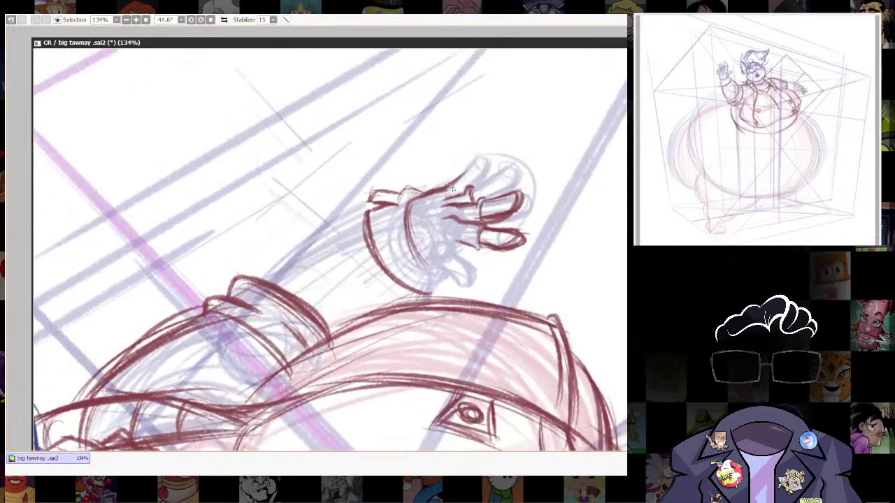
{"action": "mouse_move", "coordinate": [475, 164]}
{"action": "left_mouse_down"}
{"action": "mouse_move", "coordinate": [459, 181]}
{"action": "mouse_move", "coordinate": [480, 156]}
{"action": "mouse_move", "coordinate": [483, 167]}
{"action": "mouse_move", "coordinate": [471, 187]}
{"action": "left_mouse_up"}
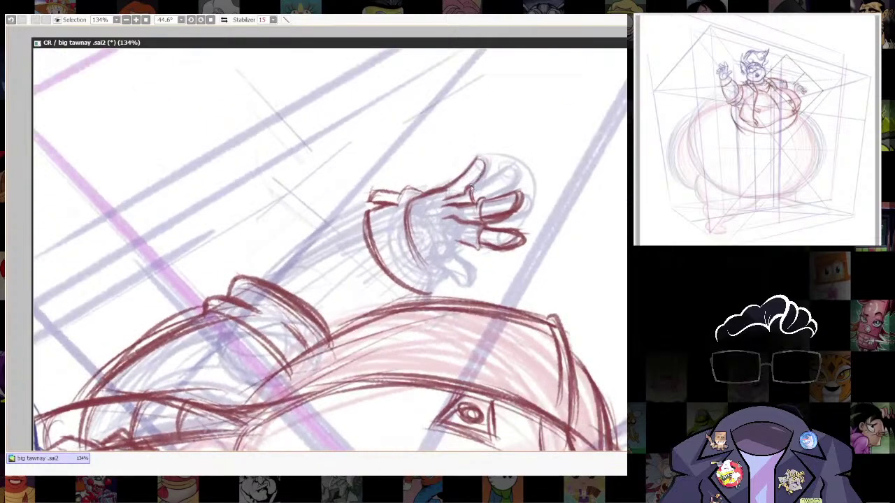
{"action": "mouse_move", "coordinate": [478, 157]}
{"action": "left_mouse_down"}
{"action": "mouse_move", "coordinate": [475, 188]}
{"action": "mouse_move", "coordinate": [509, 164]}
{"action": "left_mouse_up"}
{"action": "mouse_move", "coordinate": [474, 189]}
{"action": "left_mouse_down"}
{"action": "mouse_move", "coordinate": [511, 162]}
{"action": "mouse_move", "coordinate": [483, 185]}
{"action": "mouse_move", "coordinate": [510, 167]}
{"action": "mouse_move", "coordinate": [489, 199]}
{"action": "left_mouse_up"}
{"action": "mouse_move", "coordinate": [597, 228]}
{"action": "left_mouse_down", "text": "alt"}
{"action": "mouse_move", "coordinate": [424, 322]}
{"action": "mouse_move", "coordinate": [403, 341]}
{"action": "mouse_move", "coordinate": [411, 368]}
{"action": "mouse_move", "coordinate": [421, 336]}
{"action": "left_mouse_up", "text": "alt"}
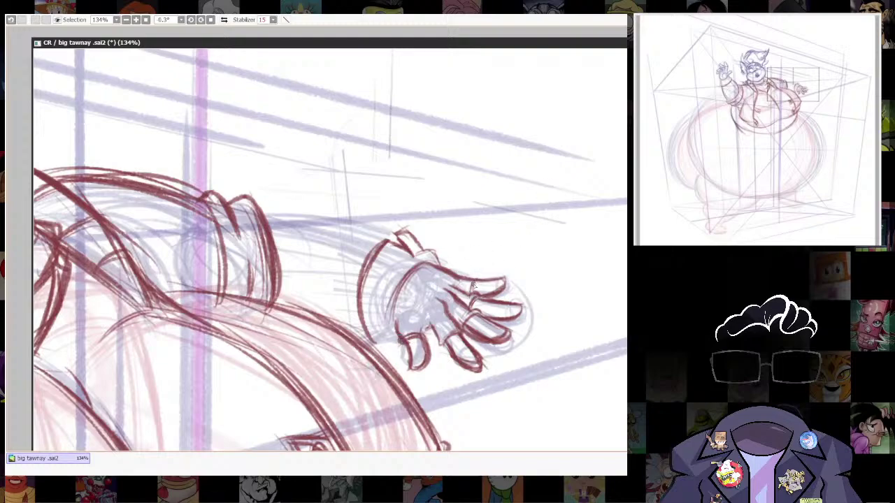
Complete the far hand with a finger crease, the cuff's lower edge up to the thumb, and extra wrist and cuff-fold strokes.
{"action": "left_click_drag", "start_coordinate": [475, 279], "coordinate": [470, 286]}
{"action": "left_click_drag", "start_coordinate": [372, 343], "coordinate": [404, 341]}
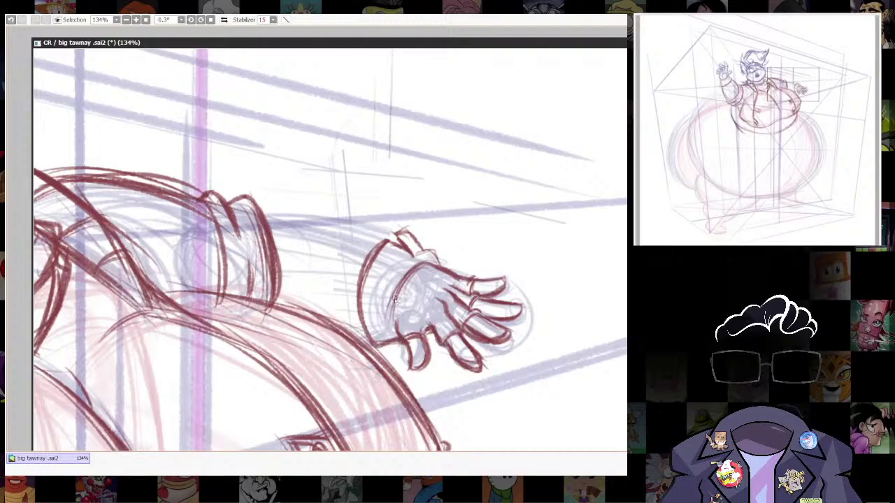
{"action": "mouse_move", "coordinate": [395, 300]}
{"action": "left_mouse_down"}
{"action": "mouse_move", "coordinate": [398, 337]}
{"action": "mouse_move", "coordinate": [411, 271]}
{"action": "left_mouse_up"}
{"action": "left_click_drag", "start_coordinate": [406, 230], "coordinate": [438, 264]}
Draw the far forearm's long curved upper edge from the rolled sleeve to the cuff, plus its short lower edge.
{"action": "left_click_drag", "start_coordinate": [486, 338], "coordinate": [394, 230]}
{"action": "left_click_drag", "start_coordinate": [414, 191], "coordinate": [379, 282]}
{"action": "left_click_drag", "start_coordinate": [384, 250], "coordinate": [379, 304]}
{"action": "left_click_drag", "start_coordinate": [411, 198], "coordinate": [378, 307]}
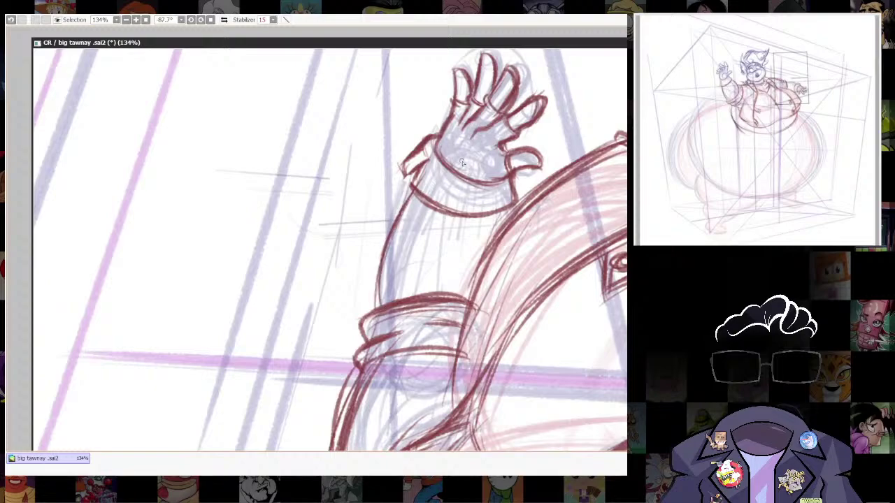
{"action": "left_click_drag", "start_coordinate": [496, 208], "coordinate": [504, 238]}
Lasso the far hand with its cuff, transform it into a slightly flatter shape shifted outward, and clear the selection.
{"action": "mouse_move", "coordinate": [603, 225]}
{"action": "left_mouse_down"}
{"action": "mouse_move", "coordinate": [428, 477]}
{"action": "mouse_move", "coordinate": [368, 491]}
{"action": "left_mouse_up"}
{"action": "scroll", "coordinate": [586, 258], "scroll_direction": "down", "scroll_amount": 10}
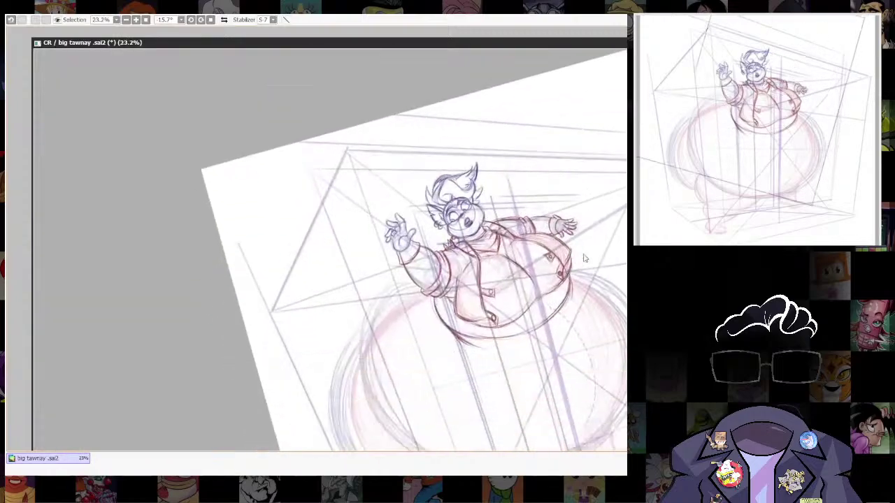
{"action": "scroll", "coordinate": [620, 273], "scroll_direction": "up", "scroll_amount": 4}
{"action": "scroll", "coordinate": [480, 271], "scroll_direction": "up", "scroll_amount": 6}
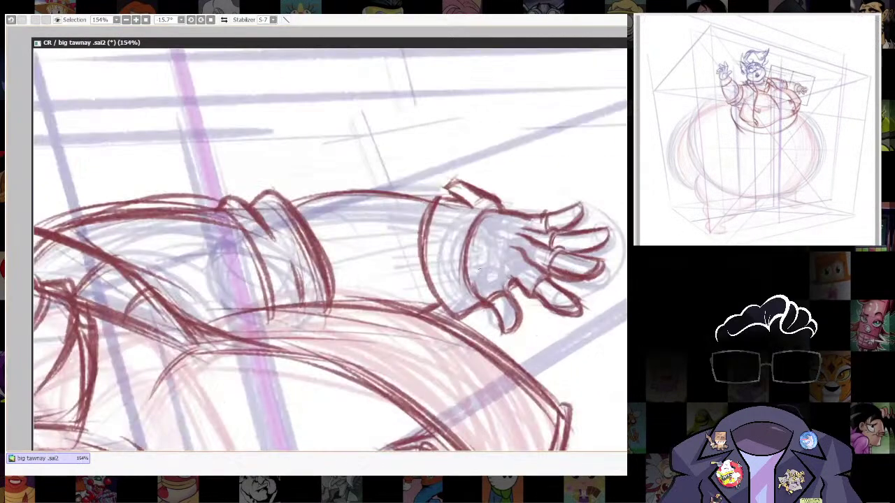
{"action": "mouse_move", "coordinate": [456, 174]}
{"action": "left_mouse_down"}
{"action": "mouse_move", "coordinate": [412, 206]}
{"action": "mouse_move", "coordinate": [413, 267]}
{"action": "mouse_move", "coordinate": [441, 313]}
{"action": "mouse_move", "coordinate": [465, 333]}
{"action": "mouse_move", "coordinate": [556, 341]}
{"action": "mouse_move", "coordinate": [591, 325]}
{"action": "mouse_move", "coordinate": [569, 158]}
{"action": "mouse_move", "coordinate": [452, 168]}
{"action": "left_mouse_up"}
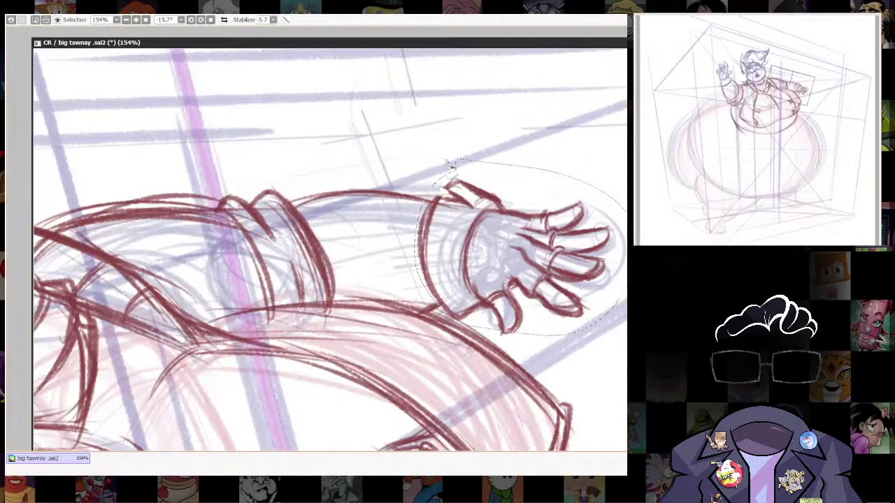
{"action": "key", "text": "ctrl+t"}
{"action": "left_click_drag", "start_coordinate": [445, 354], "coordinate": [443, 339]}
{"action": "left_click_drag", "start_coordinate": [494, 161], "coordinate": [498, 166]}
{"action": "left_click_drag", "start_coordinate": [504, 246], "coordinate": [511, 249]}
{"action": "key", "text": "Return"}
{"action": "key", "text": "ctrl+d"}
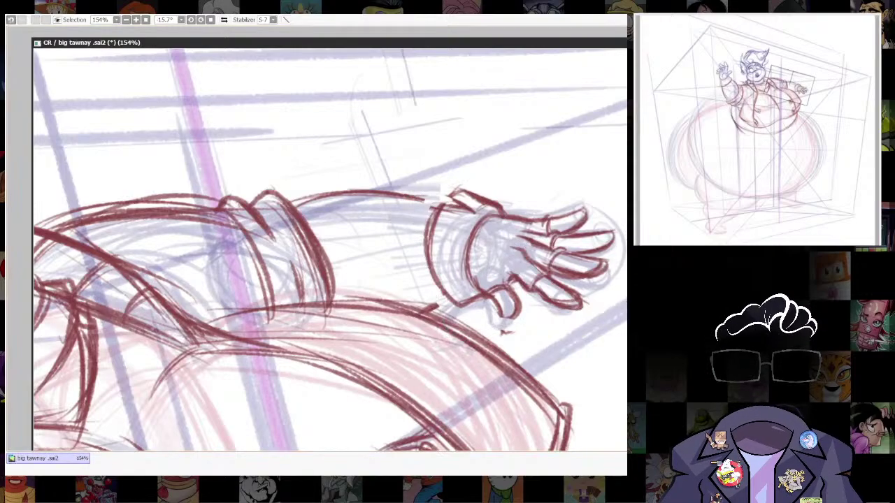
Redraw the far forearm's upper and lower edges so they meet the transformed cuff, and straighten the canvas rotation.
{"action": "key", "text": "n"}
{"action": "mouse_move", "coordinate": [550, 130]}
{"action": "left_mouse_down"}
{"action": "mouse_move", "coordinate": [545, 119]}
{"action": "mouse_move", "coordinate": [377, 133]}
{"action": "mouse_move", "coordinate": [385, 141]}
{"action": "left_mouse_up"}
{"action": "left_click_drag", "start_coordinate": [337, 175], "coordinate": [306, 207]}
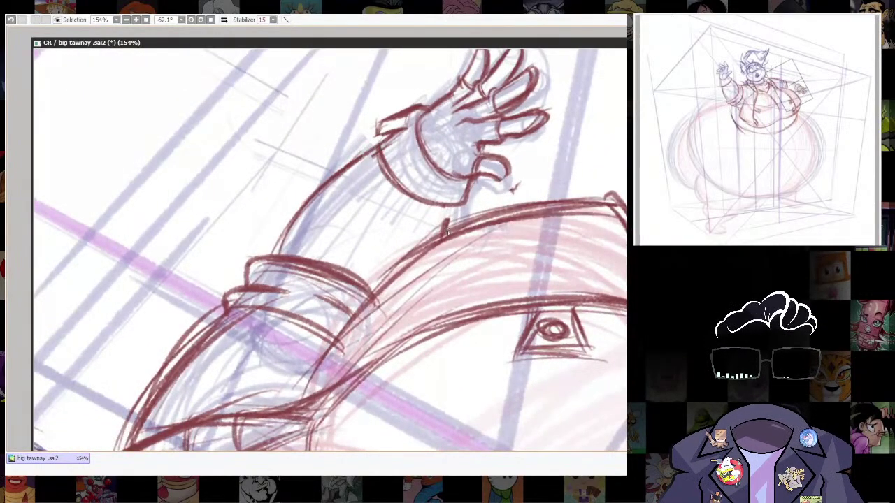
{"action": "left_click_drag", "start_coordinate": [455, 205], "coordinate": [447, 227]}
{"action": "left_click", "coordinate": [211, 20]}
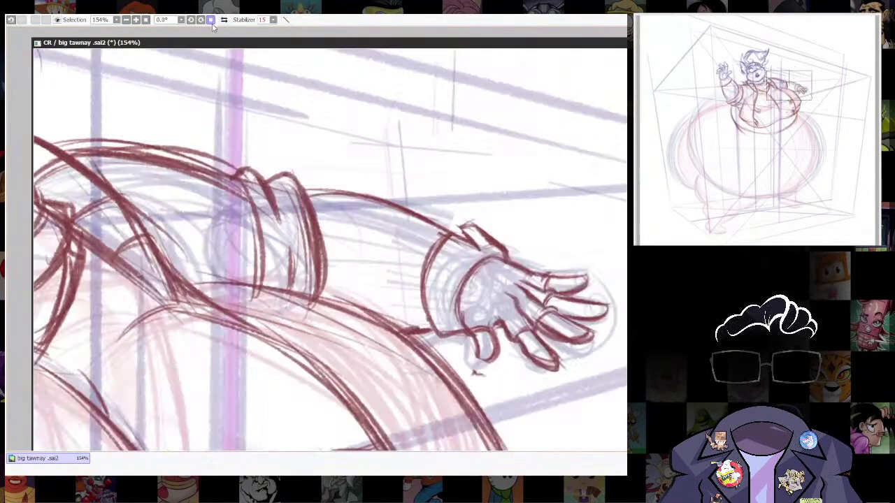
Draw a cluster of small pointed spikes on the jacket's far shoulder beside the neck.
{"action": "scroll", "coordinate": [583, 280], "scroll_direction": "down", "scroll_amount": 6}
{"action": "left_click_drag", "start_coordinate": [557, 370], "coordinate": [544, 202]}
{"action": "scroll", "coordinate": [542, 266], "scroll_direction": "down", "scroll_amount": 4}
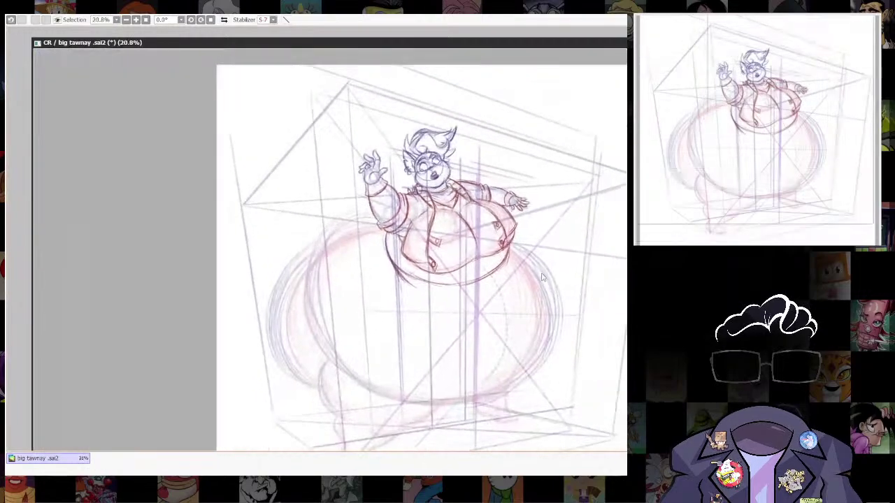
{"action": "scroll", "coordinate": [545, 280], "scroll_direction": "up", "scroll_amount": 2}
{"action": "left_click_drag", "start_coordinate": [592, 395], "coordinate": [589, 328]}
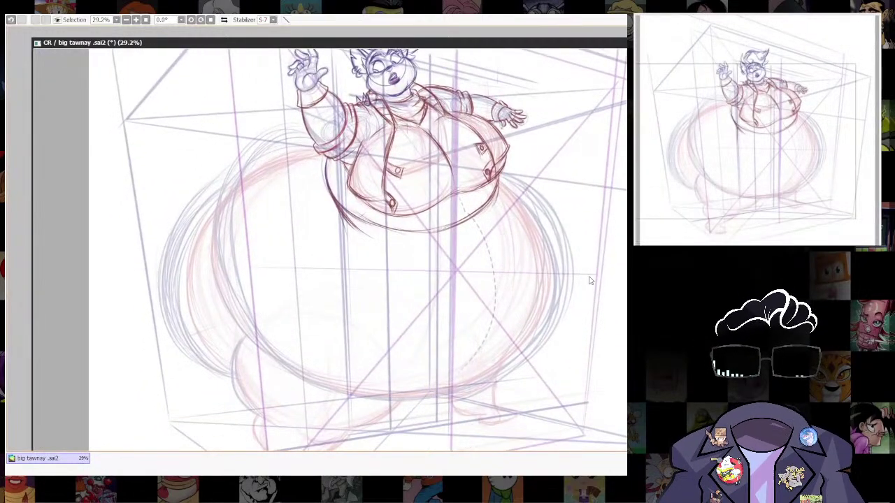
{"action": "left_click_drag", "start_coordinate": [535, 318], "coordinate": [590, 322]}
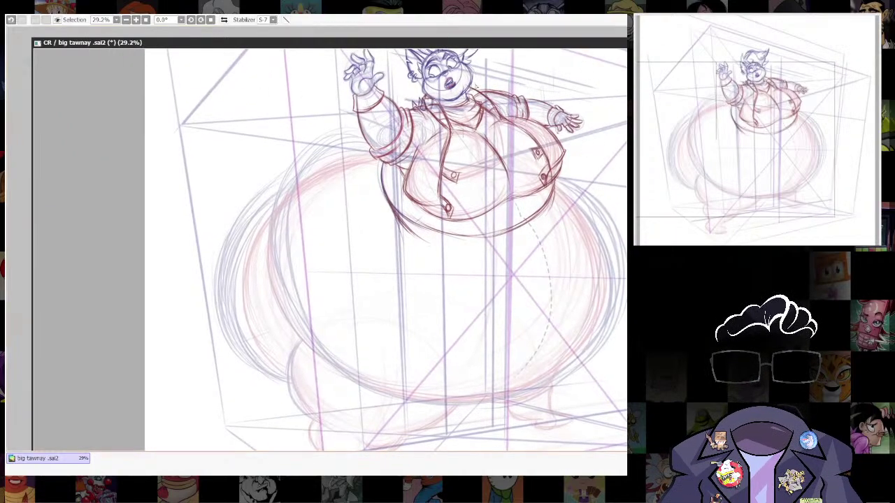
{"action": "left_click_drag", "start_coordinate": [516, 81], "coordinate": [533, 216]}
{"action": "scroll", "coordinate": [520, 251], "scroll_direction": "up", "scroll_amount": 3}
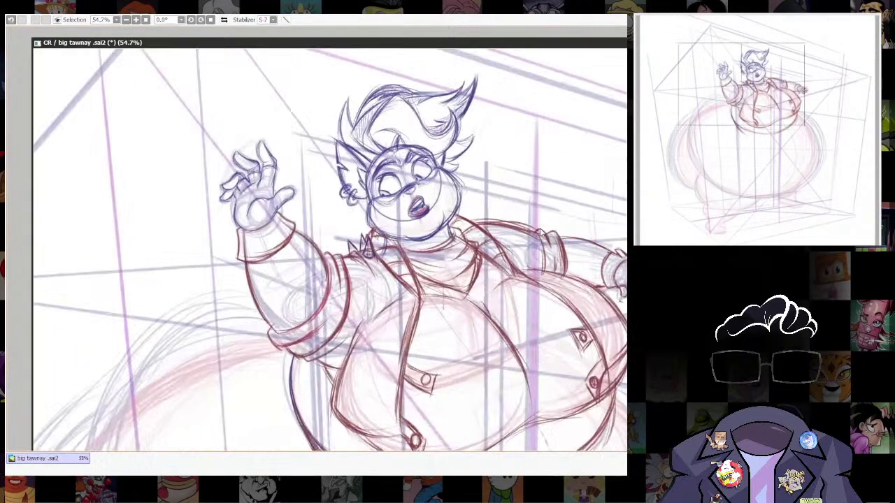
{"action": "left_click_drag", "start_coordinate": [520, 251], "coordinate": [535, 269]}
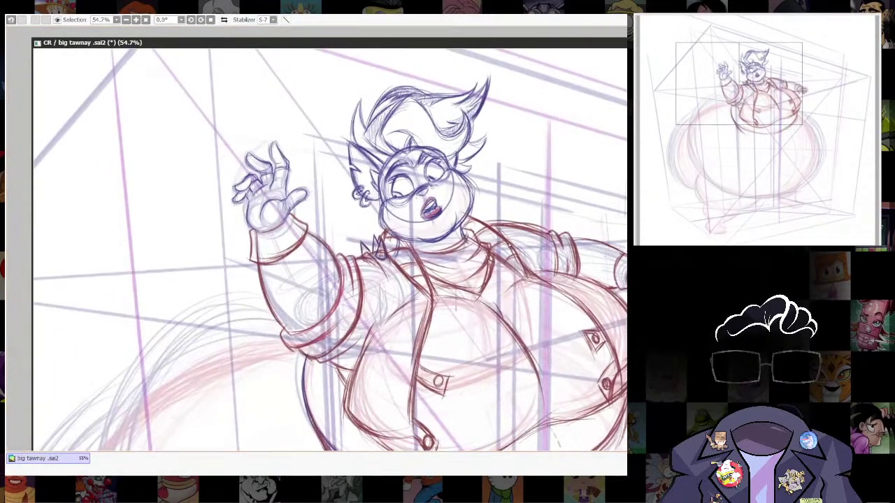
{"action": "key", "text": "ctrl+z"}
{"action": "left_click_drag", "start_coordinate": [489, 225], "coordinate": [503, 239]}
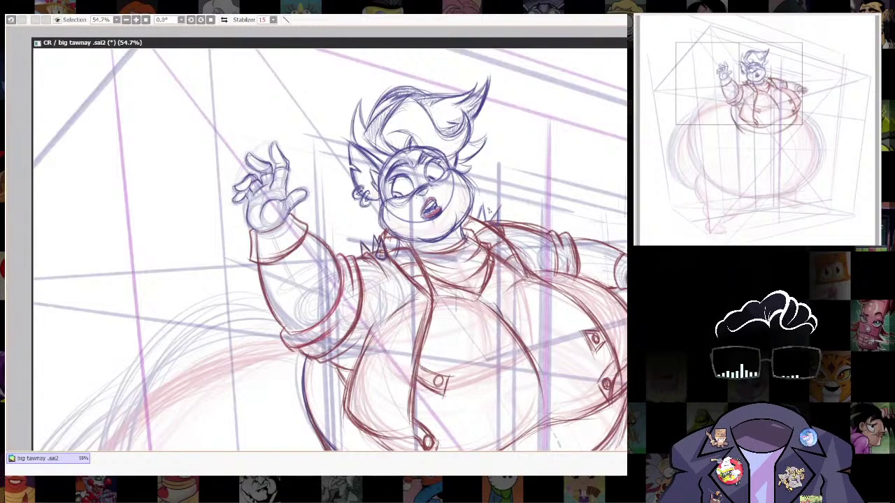
{"action": "left_click_drag", "start_coordinate": [481, 219], "coordinate": [499, 208]}
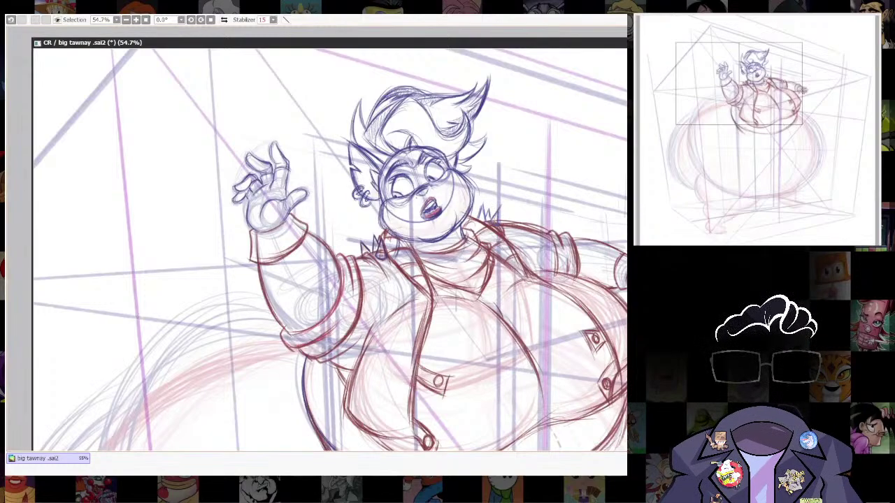
Draw the huge lower body's near-side contour, curving from beneath the raised arm down toward the near leg.
{"action": "scroll", "coordinate": [542, 230], "scroll_direction": "down", "scroll_amount": 6}
{"action": "scroll", "coordinate": [555, 230], "scroll_direction": "up", "scroll_amount": 1}
{"action": "left_click_drag", "start_coordinate": [559, 333], "coordinate": [579, 331]}
{"action": "scroll", "coordinate": [579, 331], "scroll_direction": "up", "scroll_amount": 1}
{"action": "scroll", "coordinate": [579, 330], "scroll_direction": "up", "scroll_amount": 1}
{"action": "left_click_drag", "start_coordinate": [604, 390], "coordinate": [617, 347]}
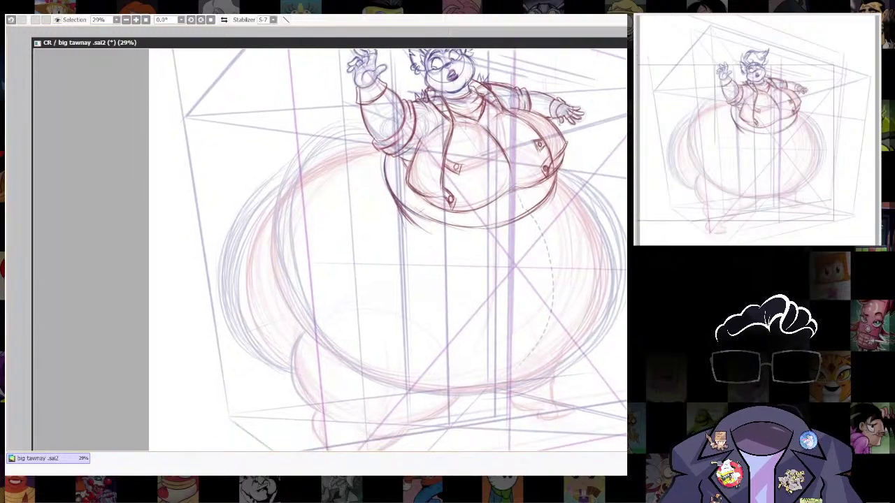
{"action": "left_click_drag", "start_coordinate": [520, 310], "coordinate": [523, 314]}
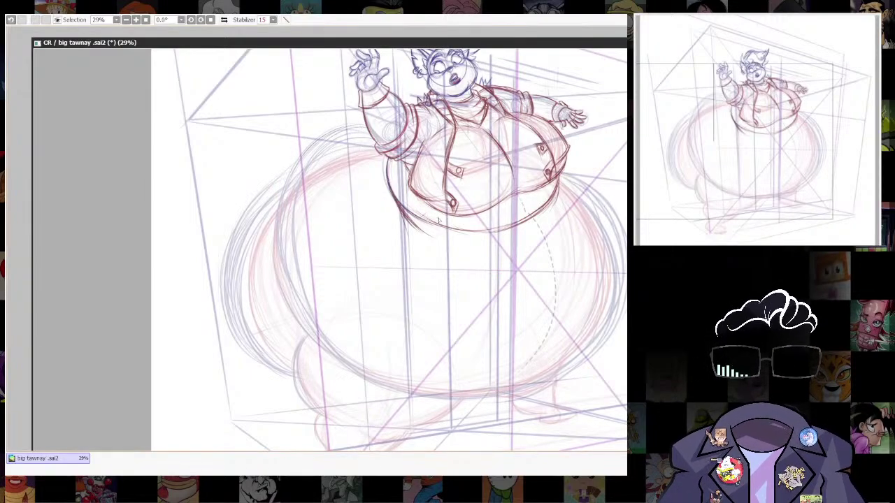
{"action": "mouse_move", "coordinate": [361, 133]}
{"action": "left_mouse_down"}
{"action": "mouse_move", "coordinate": [303, 173]}
{"action": "mouse_move", "coordinate": [301, 155]}
{"action": "mouse_move", "coordinate": [330, 142]}
{"action": "mouse_move", "coordinate": [276, 218]}
{"action": "mouse_move", "coordinate": [304, 178]}
{"action": "mouse_move", "coordinate": [281, 255]}
{"action": "mouse_move", "coordinate": [283, 211]}
{"action": "mouse_move", "coordinate": [309, 327]}
{"action": "mouse_move", "coordinate": [277, 220]}
{"action": "mouse_move", "coordinate": [326, 347]}
{"action": "mouse_move", "coordinate": [284, 276]}
{"action": "mouse_move", "coordinate": [349, 340]}
{"action": "left_mouse_up"}
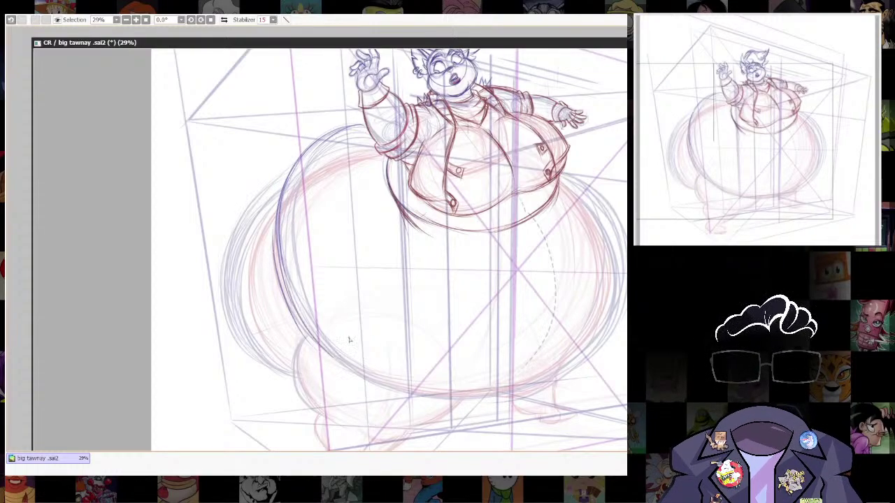
{"action": "mouse_move", "coordinate": [364, 125]}
{"action": "left_mouse_down"}
{"action": "mouse_move", "coordinate": [322, 133]}
{"action": "mouse_move", "coordinate": [294, 181]}
{"action": "left_mouse_up"}
Draw the lower body's far-side contour, bulging out from below the jacket and curving down toward the far leg.
{"action": "mouse_move", "coordinate": [563, 173]}
{"action": "left_mouse_down"}
{"action": "mouse_move", "coordinate": [626, 213]}
{"action": "mouse_move", "coordinate": [626, 230]}
{"action": "left_mouse_up"}
{"action": "left_click_drag", "start_coordinate": [574, 170], "coordinate": [626, 222]}
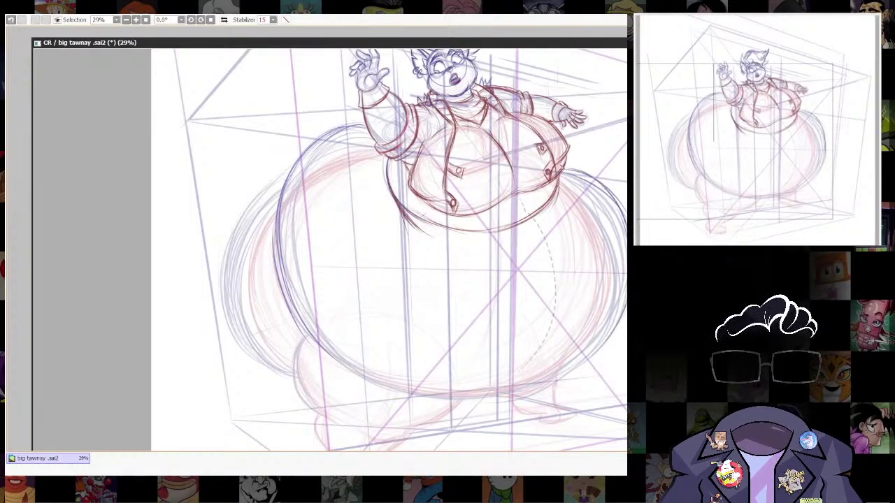
{"action": "left_click_drag", "start_coordinate": [583, 172], "coordinate": [626, 238]}
{"action": "left_click_drag", "start_coordinate": [625, 301], "coordinate": [557, 374]}
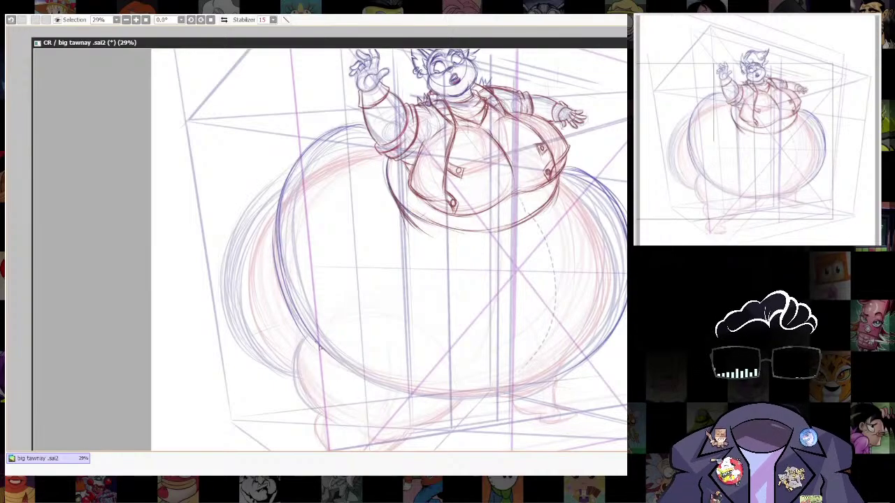
Draw the lower body's rounded underside with overlapping strokes that join the near and far contours.
{"action": "mouse_move", "coordinate": [319, 347]}
{"action": "left_mouse_down"}
{"action": "mouse_move", "coordinate": [369, 384]}
{"action": "mouse_move", "coordinate": [436, 395]}
{"action": "left_mouse_up"}
{"action": "left_click_drag", "start_coordinate": [381, 384], "coordinate": [524, 392]}
{"action": "mouse_move", "coordinate": [452, 400]}
{"action": "left_mouse_down"}
{"action": "mouse_move", "coordinate": [548, 386]}
{"action": "mouse_move", "coordinate": [584, 362]}
{"action": "left_mouse_up"}
{"action": "left_click_drag", "start_coordinate": [485, 395], "coordinate": [570, 366]}
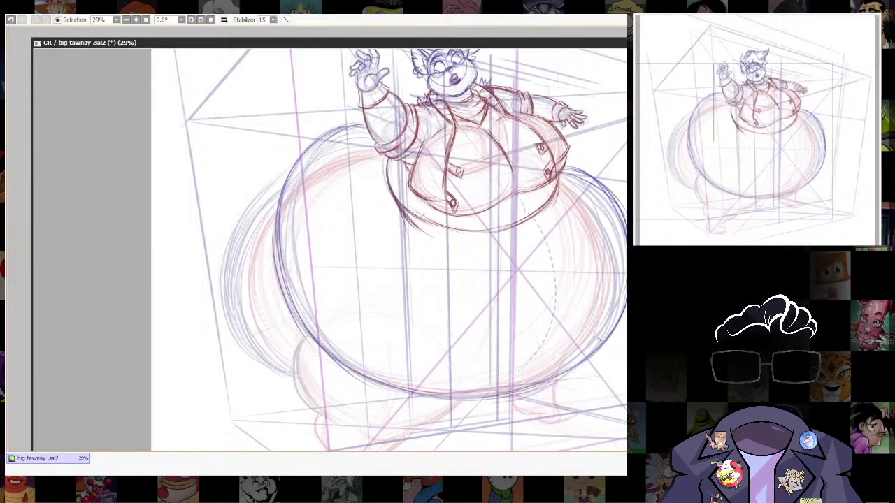
{"action": "left_click_drag", "start_coordinate": [423, 399], "coordinate": [536, 393]}
{"action": "mouse_move", "coordinate": [470, 395]}
{"action": "left_mouse_down"}
{"action": "mouse_move", "coordinate": [617, 340]}
{"action": "mouse_move", "coordinate": [625, 328]}
{"action": "left_mouse_up"}
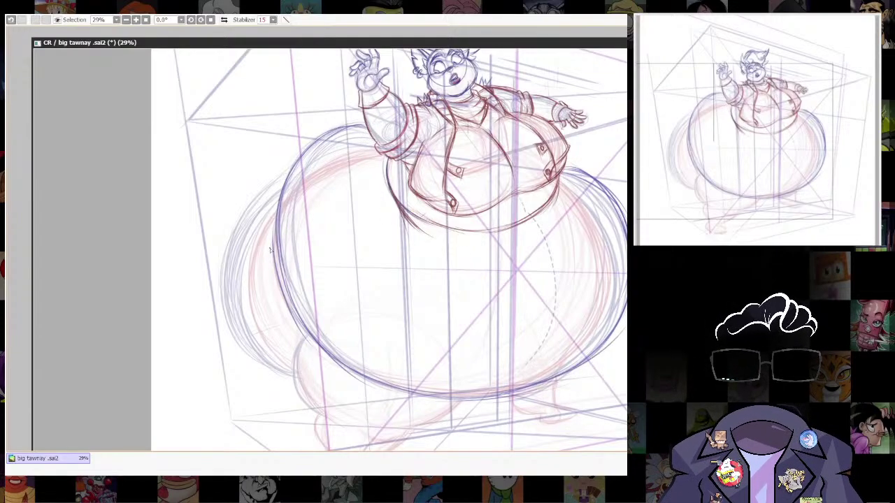
Reinforce the lower body's outline with extra strokes along the near side and its upper curve behind the raised arm.
{"action": "left_click_drag", "start_coordinate": [279, 203], "coordinate": [285, 303]}
{"action": "left_click_drag", "start_coordinate": [615, 350], "coordinate": [529, 413]}
{"action": "mouse_move", "coordinate": [479, 229]}
{"action": "left_mouse_down"}
{"action": "mouse_move", "coordinate": [529, 260]}
{"action": "mouse_move", "coordinate": [546, 323]}
{"action": "left_mouse_up"}
{"action": "left_click_drag", "start_coordinate": [536, 276], "coordinate": [537, 385]}
{"action": "left_click_drag", "start_coordinate": [542, 348], "coordinate": [519, 403]}
{"action": "left_click_drag", "start_coordinate": [399, 323], "coordinate": [431, 255]}
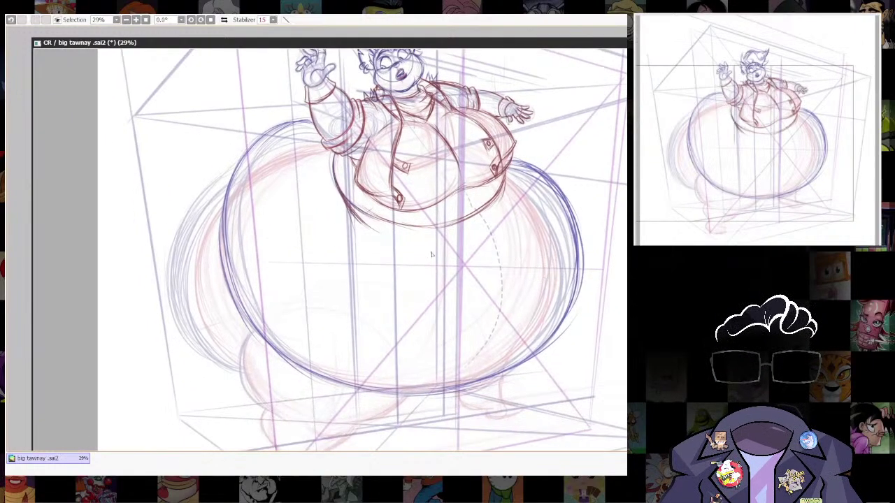
{"action": "mouse_move", "coordinate": [240, 161]}
{"action": "left_mouse_down"}
{"action": "mouse_move", "coordinate": [288, 125]}
{"action": "mouse_move", "coordinate": [313, 119]}
{"action": "left_mouse_up"}
Draw a small curved navel crease beside the lower part of the dashed centre line.
{"action": "left_click_drag", "start_coordinate": [593, 348], "coordinate": [604, 314]}
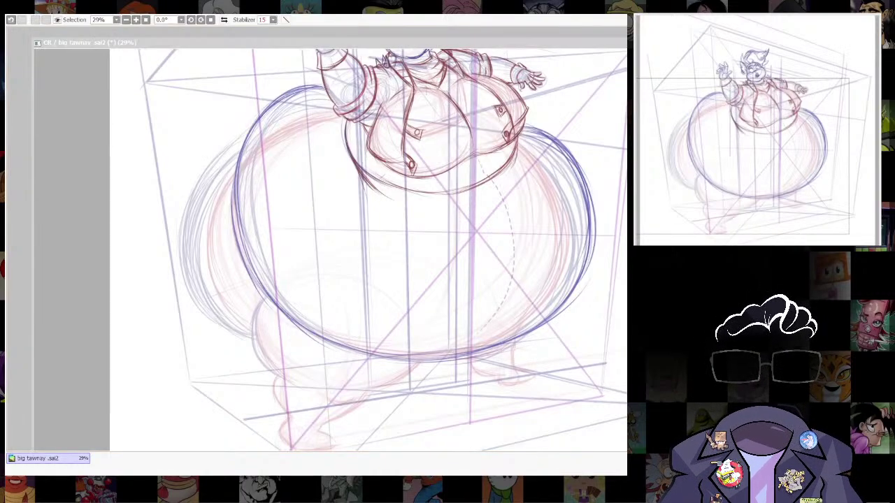
{"action": "mouse_move", "coordinate": [511, 281]}
{"action": "left_mouse_down"}
{"action": "mouse_move", "coordinate": [479, 294]}
{"action": "mouse_move", "coordinate": [486, 296]}
{"action": "left_mouse_up"}
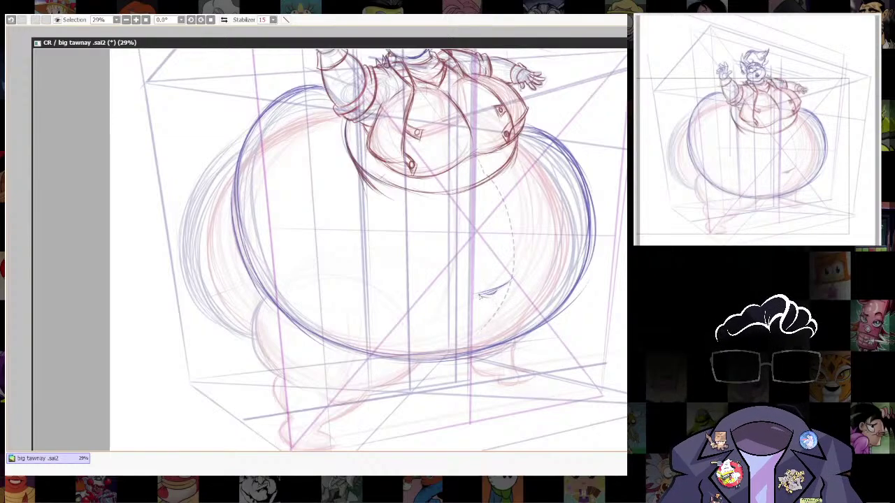
{"action": "left_click_drag", "start_coordinate": [511, 282], "coordinate": [476, 294]}
{"action": "scroll", "coordinate": [581, 290], "scroll_direction": "down", "scroll_amount": 4}
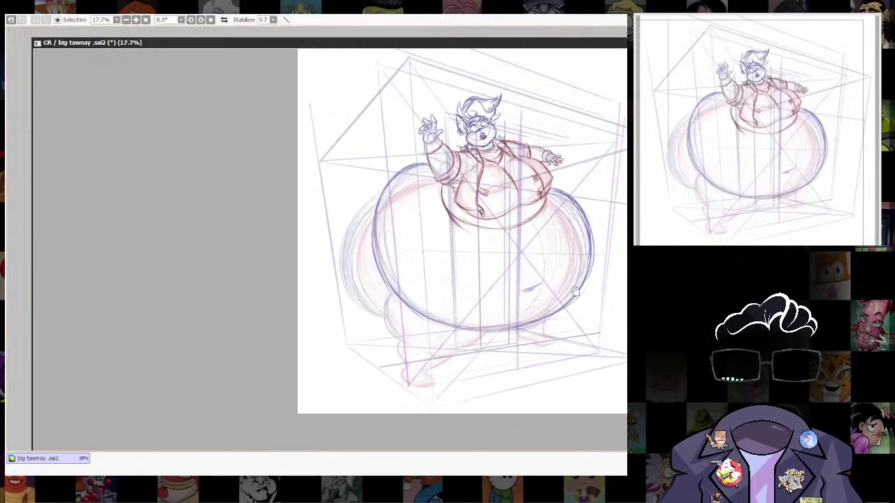
{"action": "scroll", "coordinate": [576, 294], "scroll_direction": "up", "scroll_amount": 3}
{"action": "left_click_drag", "start_coordinate": [574, 295], "coordinate": [572, 343]}
{"action": "left_click_drag", "start_coordinate": [573, 383], "coordinate": [589, 349]}
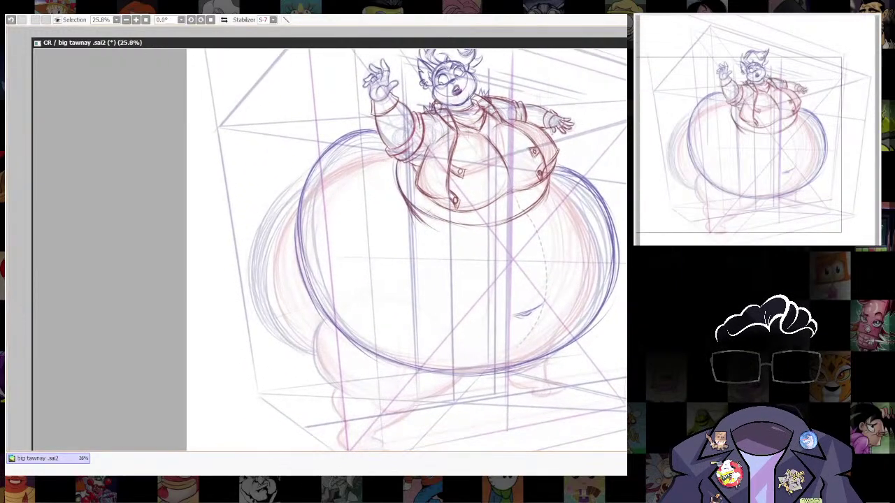
{"action": "key", "text": "alt+Tab"}
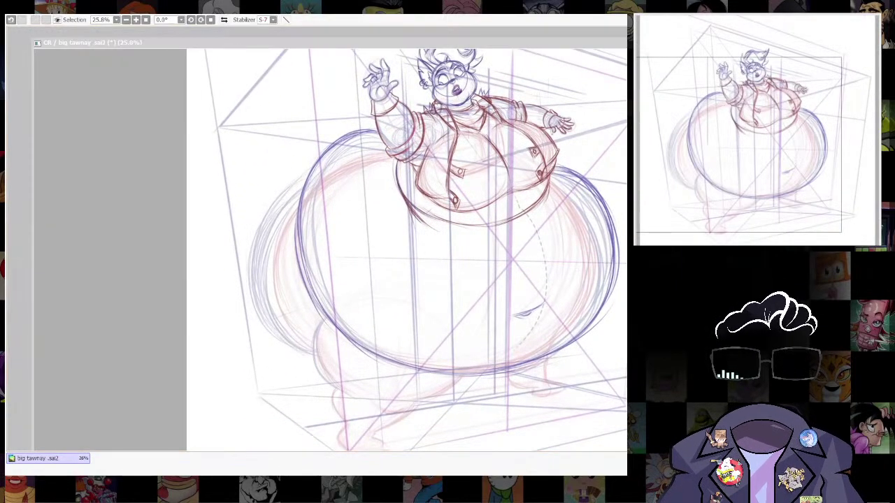
{"action": "key", "text": "alt+Tab"}
{"action": "scroll", "coordinate": [408, 205], "scroll_direction": "down", "scroll_amount": 3}
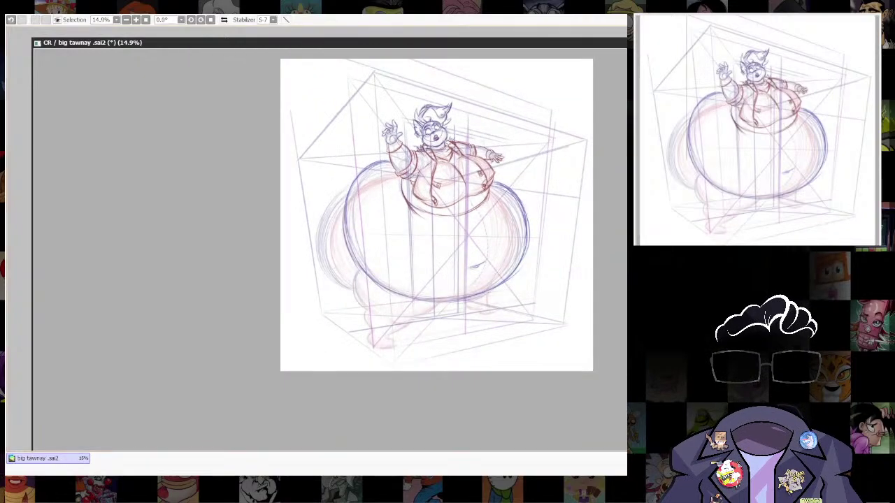
Rough in an inner belly curve from the near side of the waist to the underside, and add an outer far-side contour stroke.
{"action": "scroll", "coordinate": [390, 259], "scroll_direction": "up", "scroll_amount": 4}
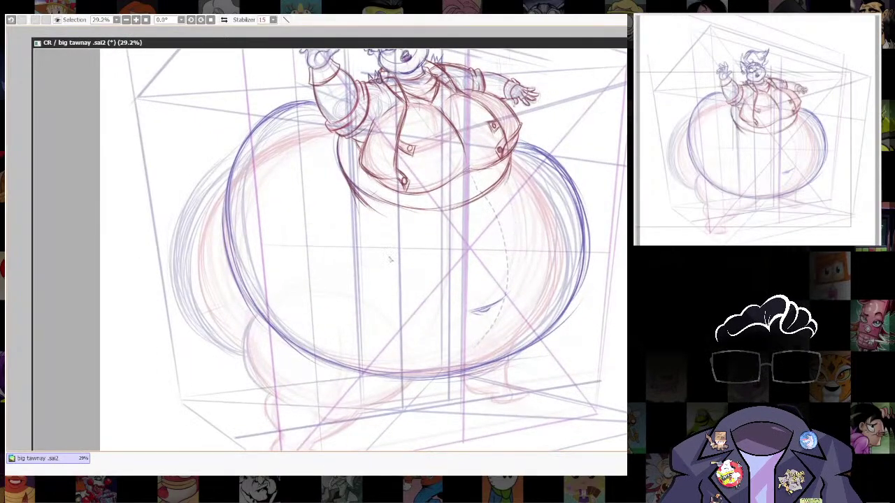
{"action": "mouse_move", "coordinate": [349, 191]}
{"action": "left_mouse_down"}
{"action": "mouse_move", "coordinate": [302, 259]}
{"action": "mouse_move", "coordinate": [315, 357]}
{"action": "left_mouse_up"}
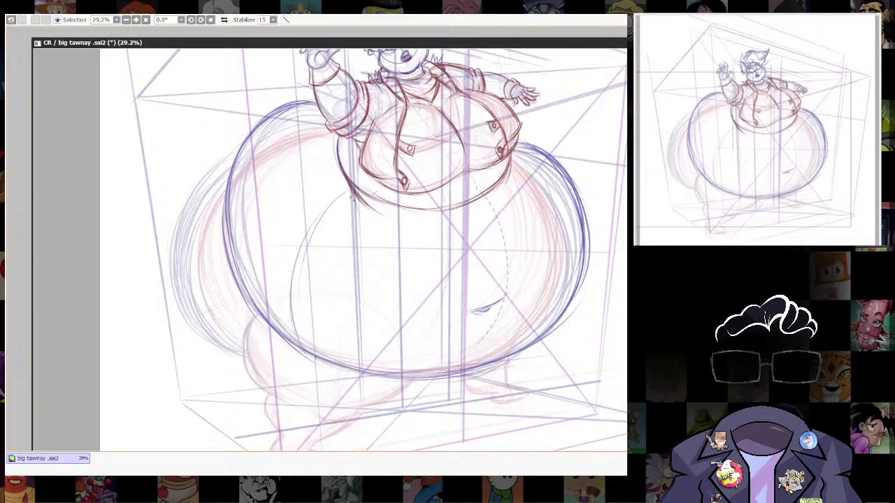
{"action": "mouse_move", "coordinate": [343, 193]}
{"action": "left_mouse_down"}
{"action": "mouse_move", "coordinate": [323, 208]}
{"action": "mouse_move", "coordinate": [289, 313]}
{"action": "left_mouse_up"}
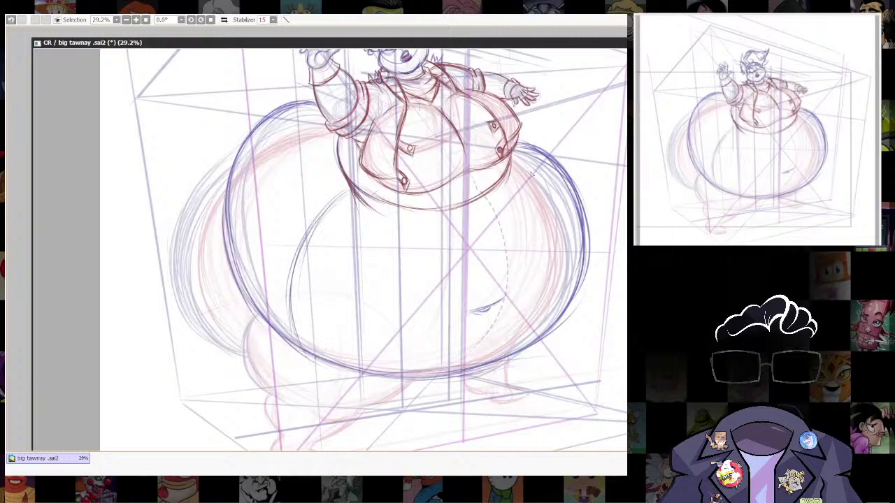
{"action": "mouse_move", "coordinate": [559, 162]}
{"action": "left_mouse_down"}
{"action": "mouse_move", "coordinate": [590, 231]}
{"action": "mouse_move", "coordinate": [593, 279]}
{"action": "left_mouse_up"}
Darken the inner belly curve with overlapping strokes, undoing the stray outermost stroke and redrawing it closer to the curve.
{"action": "mouse_move", "coordinate": [346, 188]}
{"action": "left_mouse_down"}
{"action": "mouse_move", "coordinate": [318, 214]}
{"action": "mouse_move", "coordinate": [286, 302]}
{"action": "mouse_move", "coordinate": [305, 344]}
{"action": "left_mouse_up"}
{"action": "left_click_drag", "start_coordinate": [324, 198], "coordinate": [302, 348]}
{"action": "left_click_drag", "start_coordinate": [348, 189], "coordinate": [279, 288]}
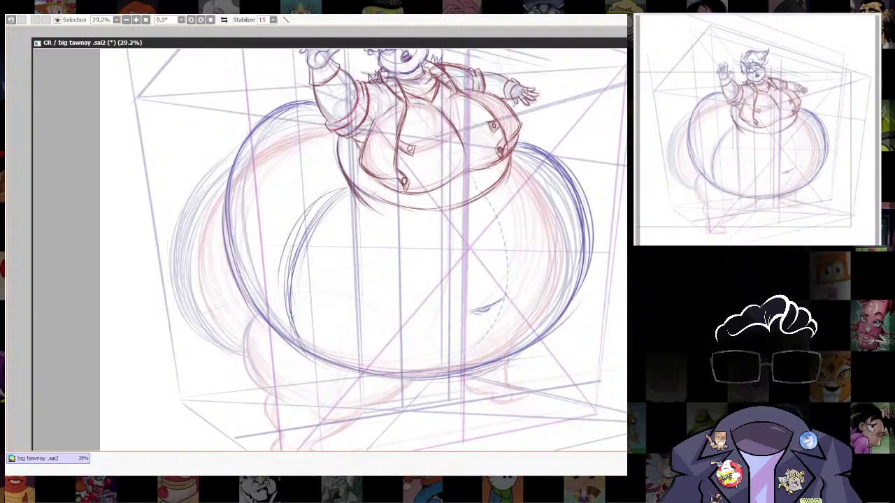
{"action": "key", "text": "ctrl+z"}
{"action": "left_click_drag", "start_coordinate": [308, 350], "coordinate": [335, 189]}
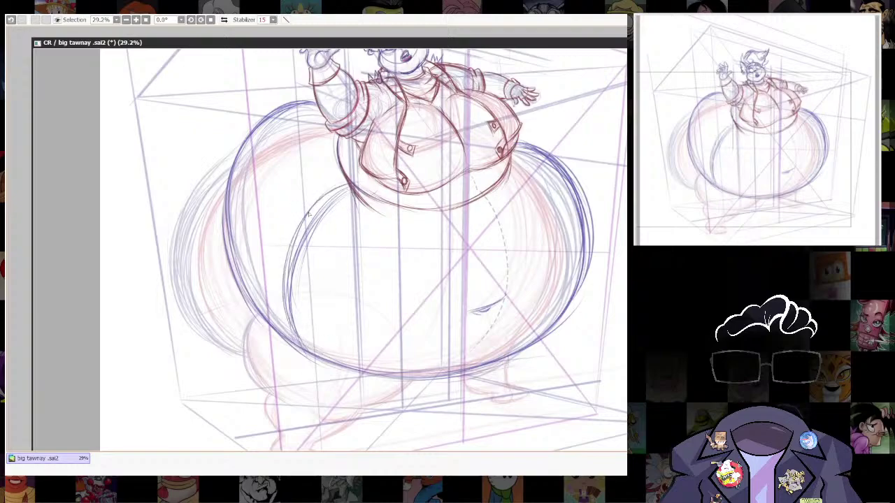
{"action": "left_click_drag", "start_coordinate": [609, 269], "coordinate": [610, 370]}
{"action": "scroll", "coordinate": [613, 311], "scroll_direction": "down", "scroll_amount": 4}
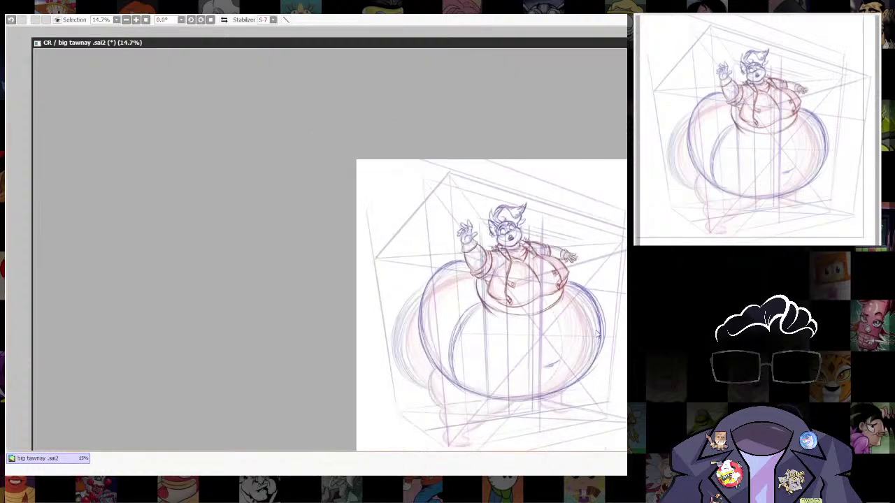
Outline the outer side of the near leg in blue, from beneath the belly down past the knee bulge to the ankle.
{"action": "left_click_drag", "start_coordinate": [587, 342], "coordinate": [600, 265]}
{"action": "scroll", "coordinate": [599, 265], "scroll_direction": "up", "scroll_amount": 4}
{"action": "left_click_drag", "start_coordinate": [603, 316], "coordinate": [592, 362]}
{"action": "left_click_drag", "start_coordinate": [480, 350], "coordinate": [557, 249]}
{"action": "scroll", "coordinate": [577, 291], "scroll_direction": "up", "scroll_amount": 1}
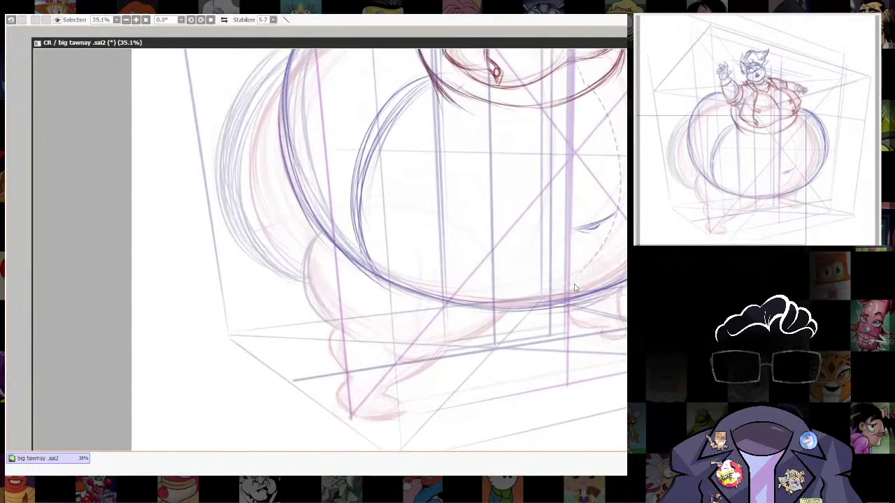
{"action": "left_click_drag", "start_coordinate": [564, 303], "coordinate": [538, 306]}
{"action": "left_click", "coordinate": [879, 208]}
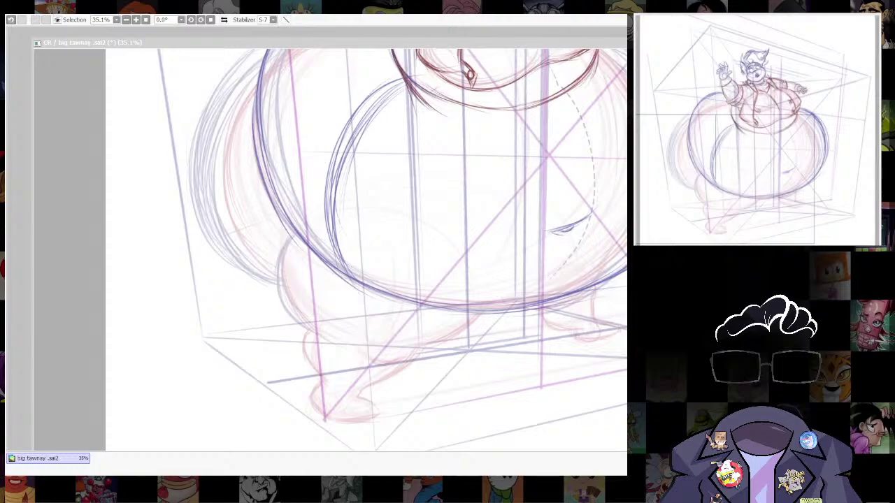
{"action": "scroll", "coordinate": [292, 249], "scroll_direction": "down", "scroll_amount": 1}
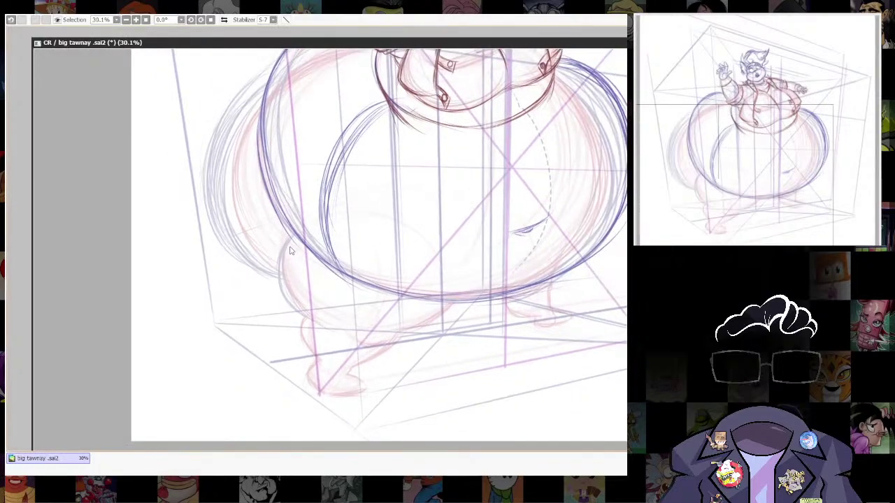
{"action": "key", "text": "e"}
{"action": "mouse_move", "coordinate": [281, 258]}
{"action": "left_mouse_down"}
{"action": "mouse_move", "coordinate": [313, 320]}
{"action": "mouse_move", "coordinate": [318, 362]}
{"action": "mouse_move", "coordinate": [341, 383]}
{"action": "left_mouse_up"}
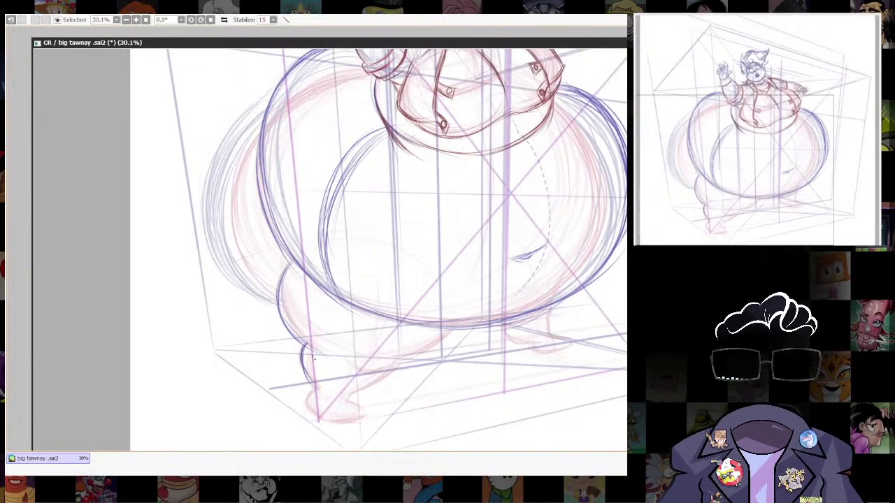
Darken the outer contour of the rear bulge behind the near hip with overlapping blue strokes, from its upper curve down to the leg.
{"action": "left_click_drag", "start_coordinate": [288, 161], "coordinate": [370, 245]}
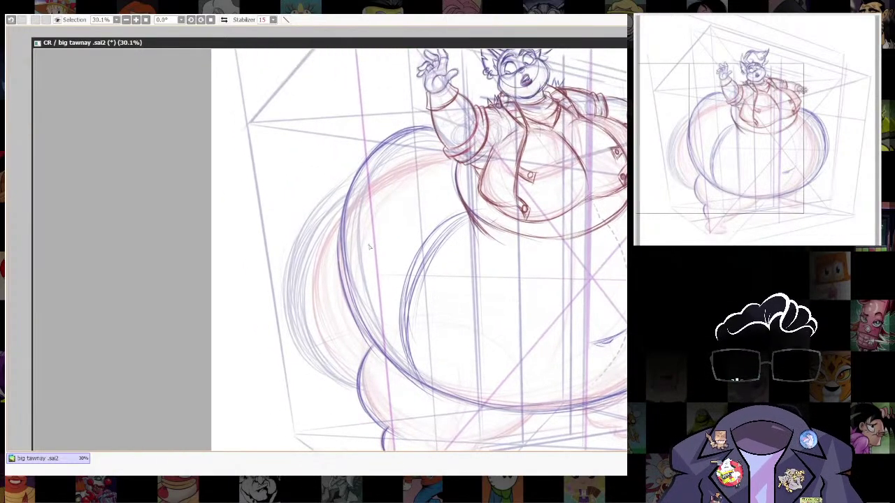
{"action": "left_click_drag", "start_coordinate": [353, 179], "coordinate": [281, 272]}
{"action": "left_click_drag", "start_coordinate": [302, 223], "coordinate": [280, 310]}
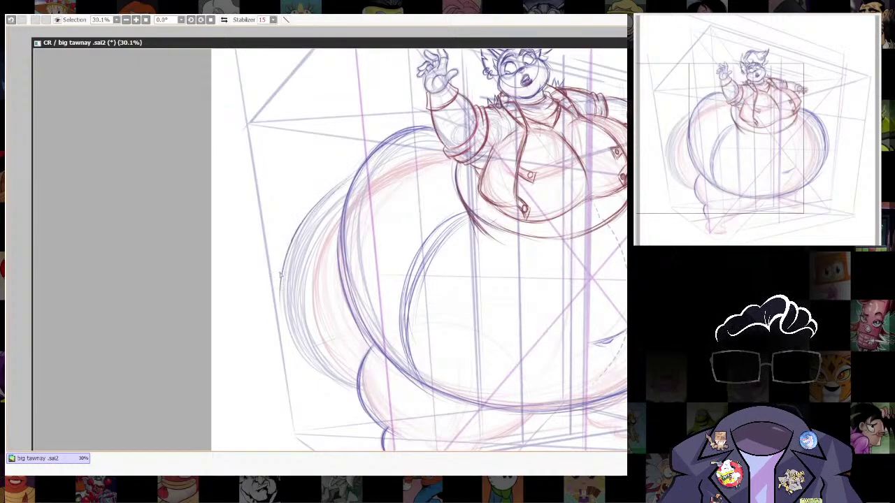
{"action": "left_click_drag", "start_coordinate": [289, 242], "coordinate": [279, 327]}
{"action": "left_click_drag", "start_coordinate": [285, 279], "coordinate": [299, 352]}
{"action": "left_click_drag", "start_coordinate": [283, 316], "coordinate": [338, 373]}
{"action": "mouse_move", "coordinate": [291, 340]}
{"action": "left_mouse_down"}
{"action": "mouse_move", "coordinate": [354, 386]}
{"action": "mouse_move", "coordinate": [347, 378]}
{"action": "left_mouse_up"}
{"action": "left_click_drag", "start_coordinate": [284, 318], "coordinate": [347, 381]}
{"action": "left_click_drag", "start_coordinate": [289, 250], "coordinate": [282, 313]}
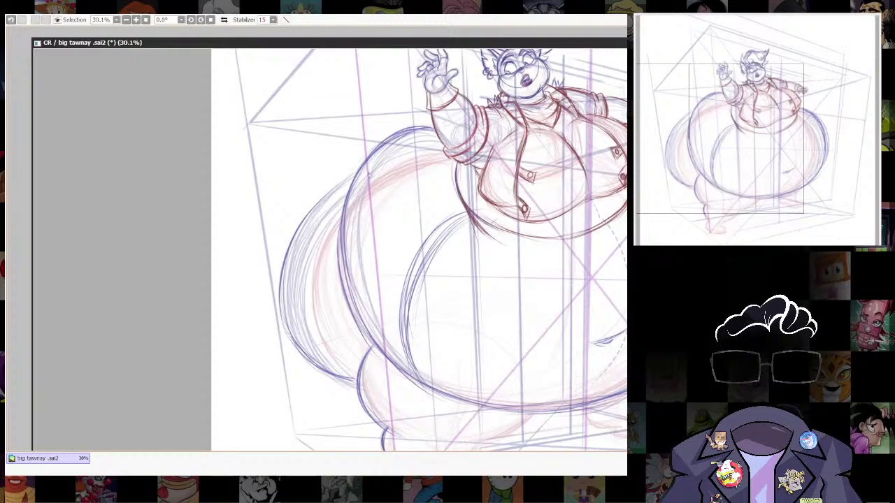
{"action": "mouse_move", "coordinate": [359, 170]}
{"action": "left_mouse_down"}
{"action": "mouse_move", "coordinate": [286, 245]}
{"action": "mouse_move", "coordinate": [301, 220]}
{"action": "mouse_move", "coordinate": [278, 285]}
{"action": "left_mouse_up"}
{"action": "left_click_drag", "start_coordinate": [284, 287], "coordinate": [282, 362]}
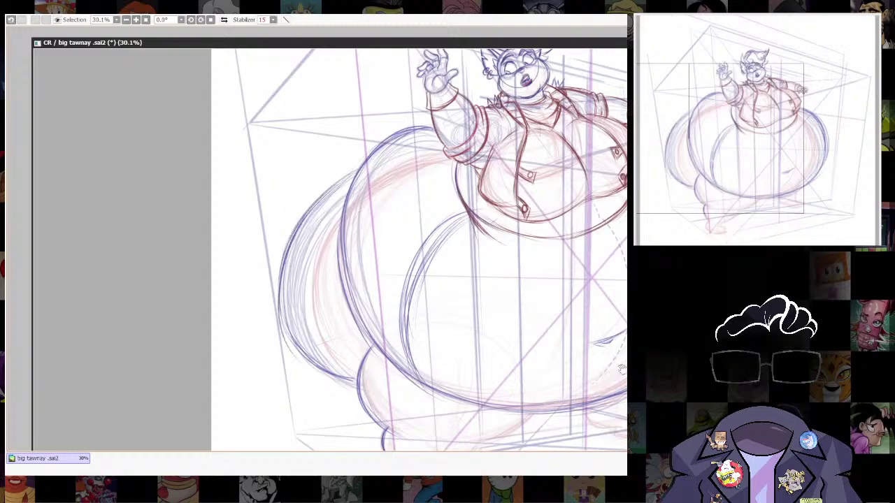
Draw small looped dimple marks and a short curved crease on the rear bulge.
{"action": "left_click_drag", "start_coordinate": [622, 370], "coordinate": [548, 323]}
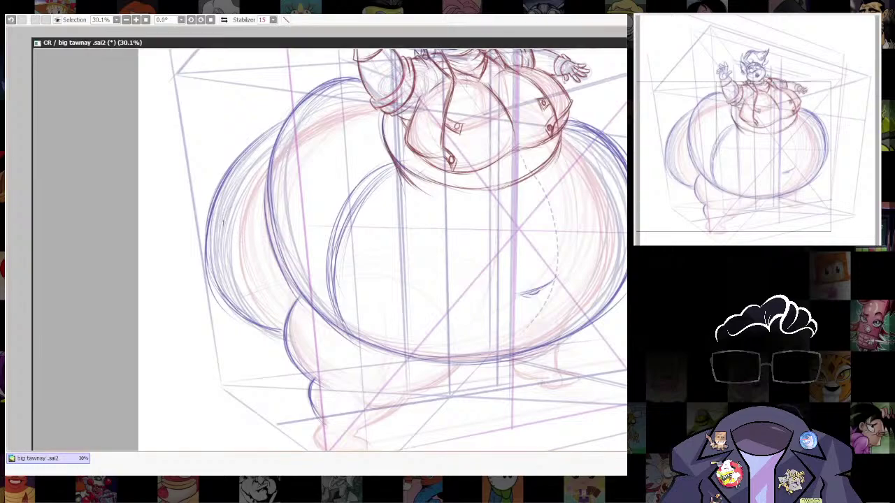
{"action": "mouse_move", "coordinate": [246, 206]}
{"action": "left_mouse_down"}
{"action": "mouse_move", "coordinate": [226, 224]}
{"action": "mouse_move", "coordinate": [255, 223]}
{"action": "mouse_move", "coordinate": [238, 241]}
{"action": "mouse_move", "coordinate": [244, 235]}
{"action": "mouse_move", "coordinate": [217, 246]}
{"action": "mouse_move", "coordinate": [237, 246]}
{"action": "mouse_move", "coordinate": [253, 225]}
{"action": "mouse_move", "coordinate": [226, 252]}
{"action": "left_mouse_up"}
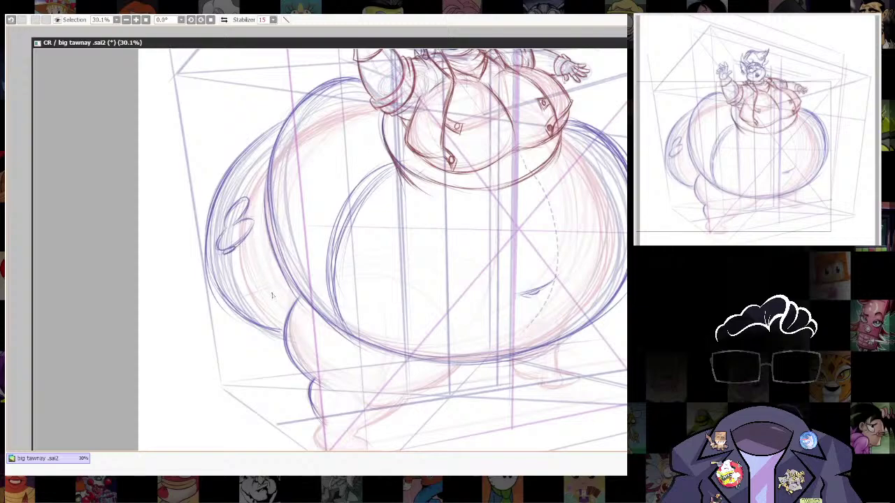
{"action": "left_click_drag", "start_coordinate": [270, 247], "coordinate": [253, 280]}
{"action": "mouse_move", "coordinate": [268, 247]}
{"action": "left_mouse_down"}
{"action": "mouse_move", "coordinate": [252, 274]}
{"action": "mouse_move", "coordinate": [271, 268]}
{"action": "left_mouse_up"}
Draw the near thigh's underside curve and crease, and the bunched fold of fabric where the thigh meets the lower leg.
{"action": "left_click_drag", "start_coordinate": [447, 261], "coordinate": [497, 312]}
{"action": "left_click_drag", "start_coordinate": [437, 344], "coordinate": [455, 217]}
{"action": "left_click_drag", "start_coordinate": [523, 319], "coordinate": [484, 319]}
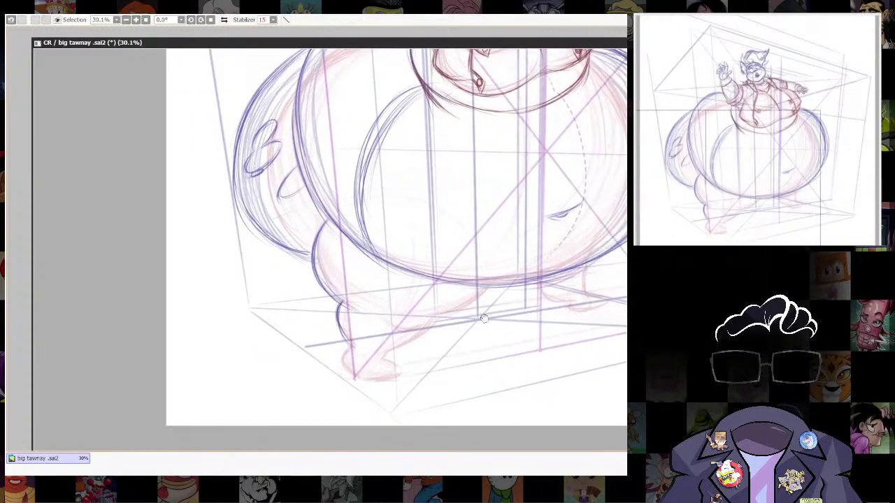
{"action": "left_click_drag", "start_coordinate": [491, 285], "coordinate": [432, 320]}
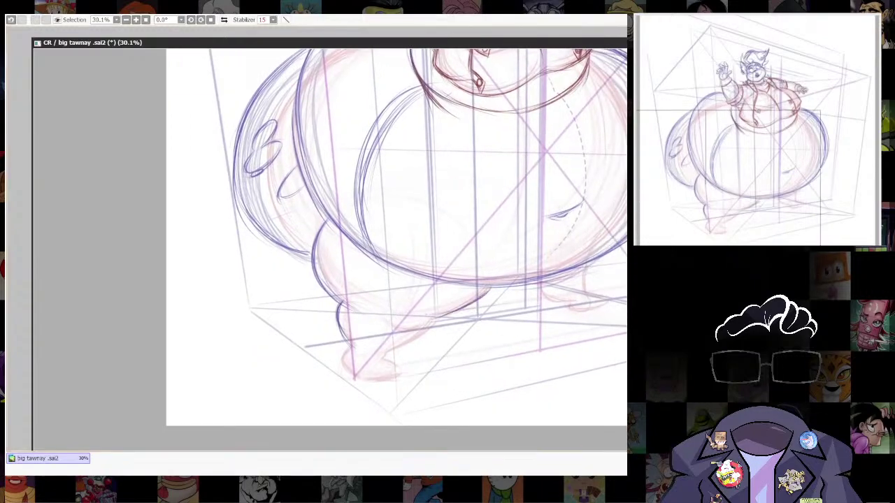
{"action": "left_click", "coordinate": [841, 60]}
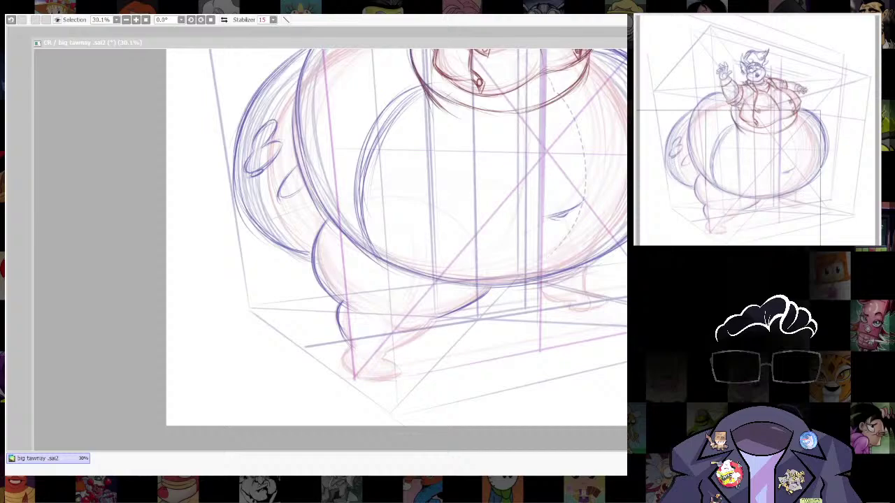
{"action": "left_click", "coordinate": [433, 319]}
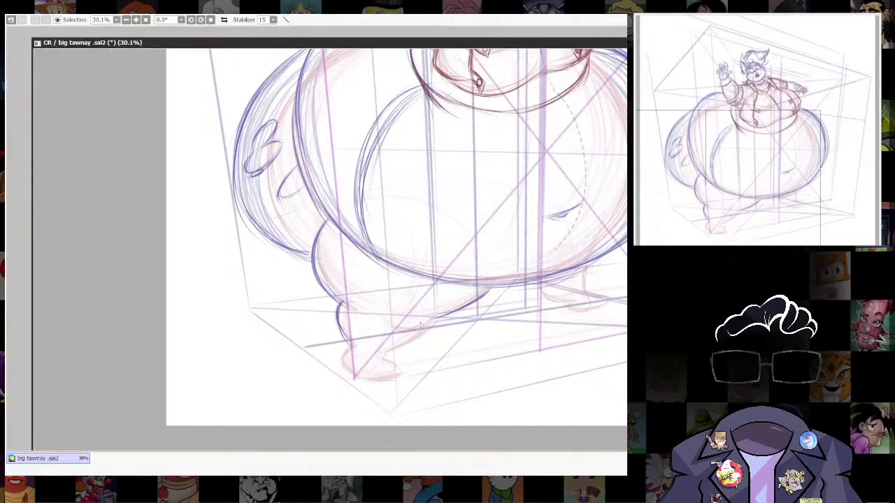
{"action": "mouse_move", "coordinate": [381, 319]}
{"action": "left_mouse_down"}
{"action": "mouse_move", "coordinate": [404, 339]}
{"action": "mouse_move", "coordinate": [436, 321]}
{"action": "left_mouse_up"}
{"action": "left_click_drag", "start_coordinate": [343, 307], "coordinate": [407, 336]}
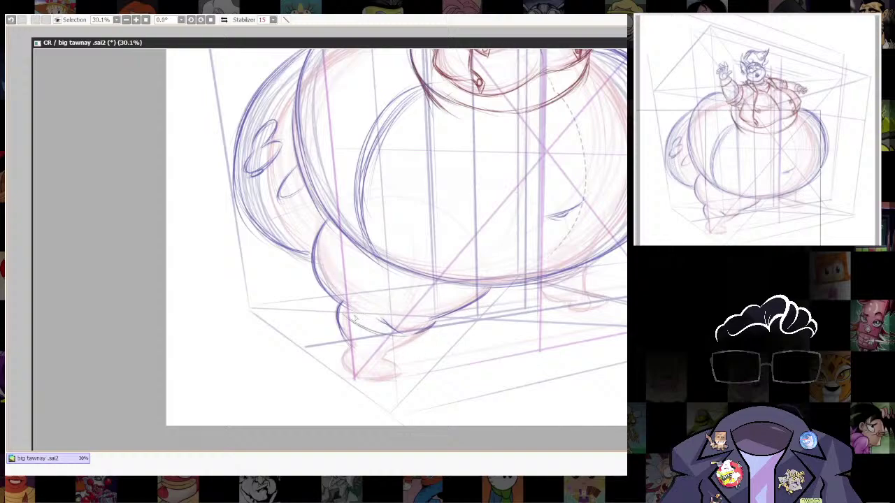
{"action": "left_click_drag", "start_coordinate": [341, 306], "coordinate": [334, 320]}
{"action": "mouse_move", "coordinate": [332, 312]}
{"action": "left_mouse_down"}
{"action": "mouse_move", "coordinate": [343, 334]}
{"action": "mouse_move", "coordinate": [357, 324]}
{"action": "left_mouse_up"}
Complete the folds below the near thigh, and add an ankle cuff and wavy red lines down the lower leg.
{"action": "mouse_move", "coordinate": [585, 270]}
{"action": "left_mouse_down"}
{"action": "mouse_move", "coordinate": [517, 178]}
{"action": "mouse_move", "coordinate": [483, 151]}
{"action": "left_mouse_up"}
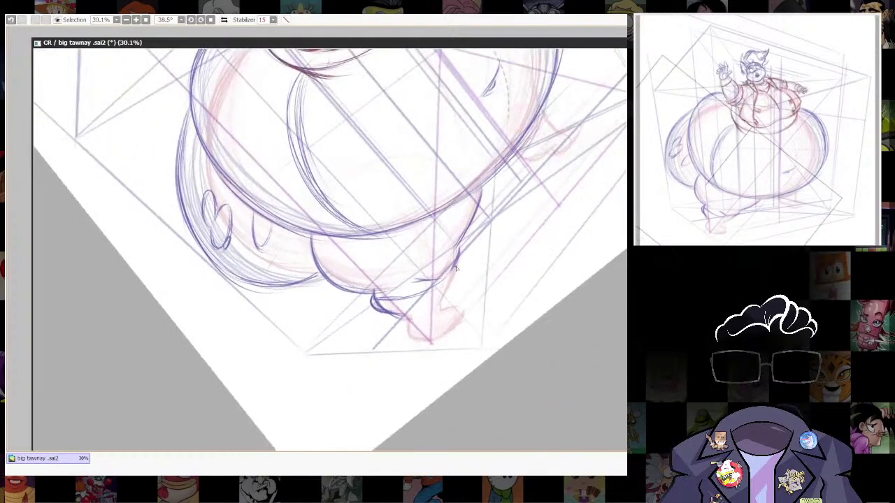
{"action": "left_click_drag", "start_coordinate": [459, 260], "coordinate": [451, 281]}
{"action": "scroll", "coordinate": [450, 283], "scroll_direction": "down", "scroll_amount": 3}
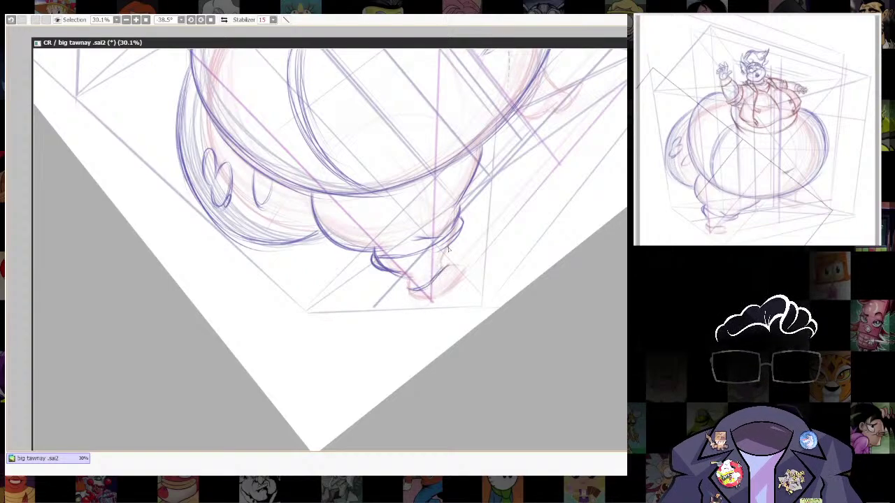
{"action": "left_click_drag", "start_coordinate": [429, 270], "coordinate": [450, 251]}
{"action": "key", "text": "ctrl+z"}
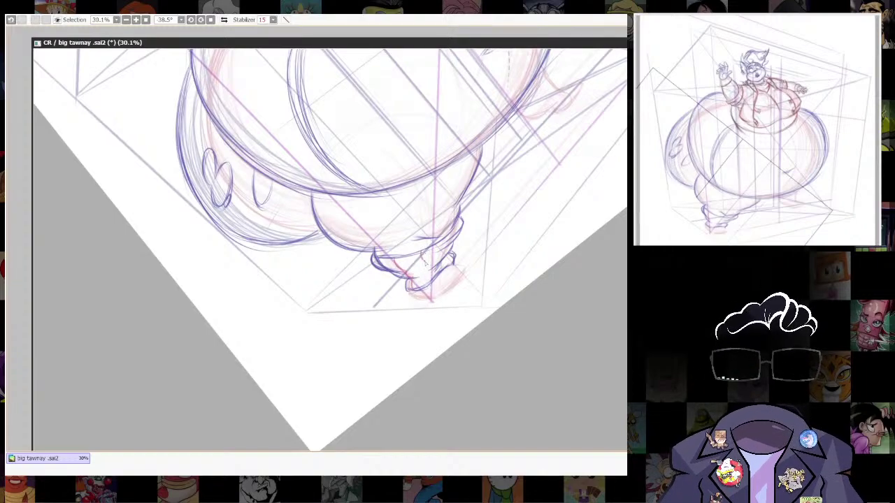
{"action": "left_click_drag", "start_coordinate": [421, 252], "coordinate": [430, 273]}
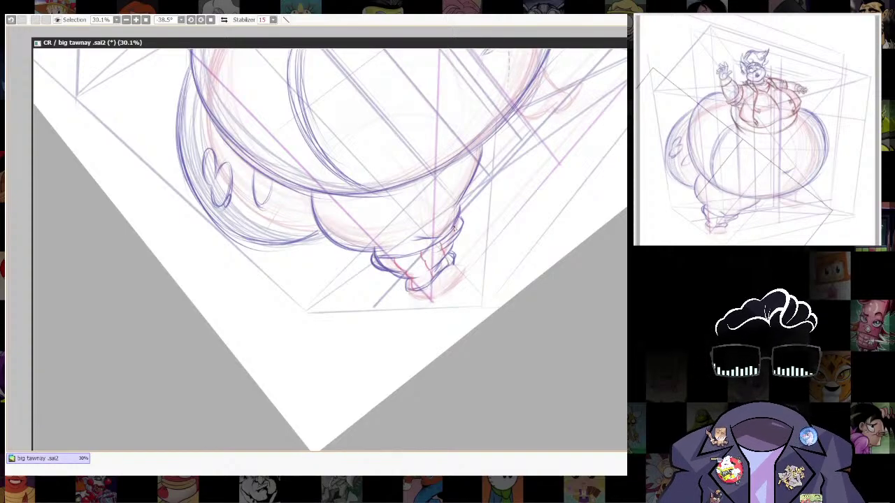
Draw the near foot's shoe in dark red with a heel, sole and rounded toe, and add lace marks and a heel line.
{"action": "left_click_drag", "start_coordinate": [569, 247], "coordinate": [525, 388]}
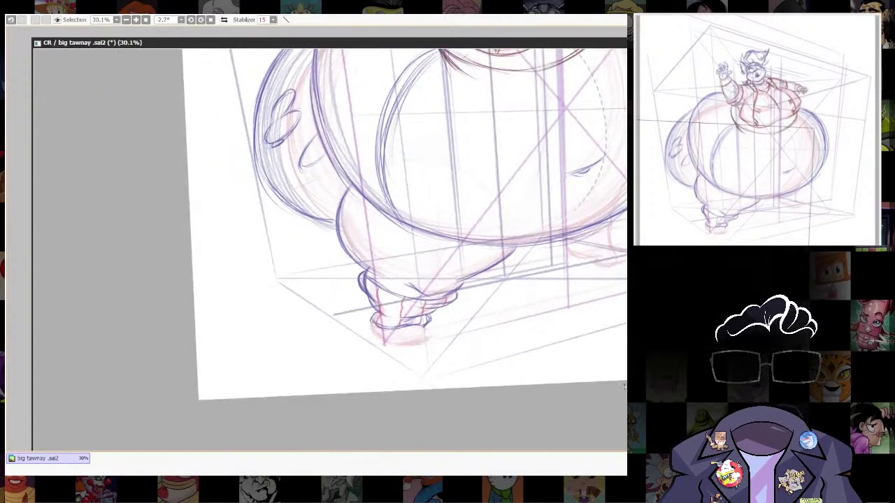
{"action": "left_click_drag", "start_coordinate": [663, 337], "coordinate": [515, 379]}
{"action": "scroll", "coordinate": [521, 346], "scroll_direction": "down", "scroll_amount": 5}
{"action": "scroll", "coordinate": [518, 343], "scroll_direction": "up", "scroll_amount": 3}
{"action": "left_click_drag", "start_coordinate": [548, 342], "coordinate": [563, 304]}
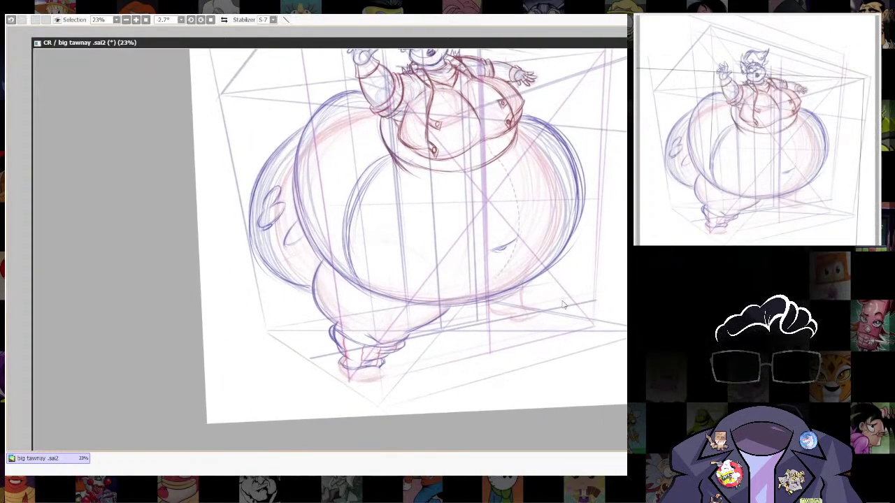
{"action": "scroll", "coordinate": [557, 308], "scroll_direction": "up", "scroll_amount": 1}
{"action": "scroll", "coordinate": [552, 314], "scroll_direction": "up", "scroll_amount": 2}
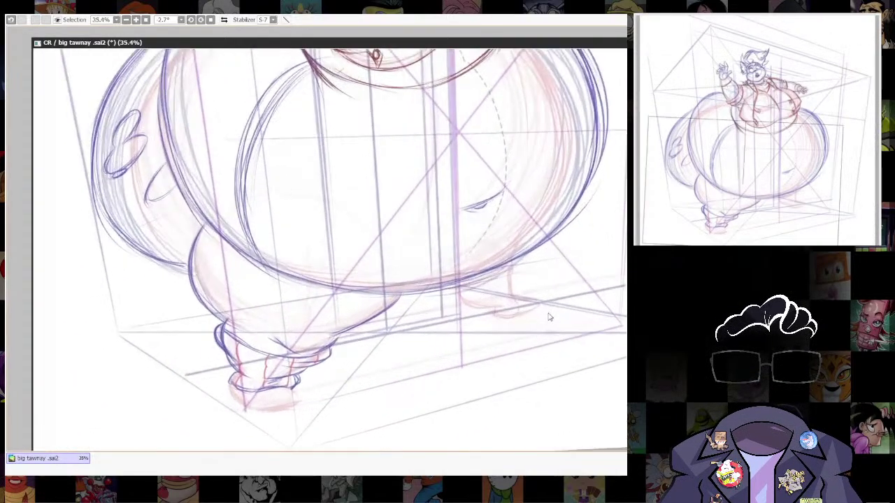
{"action": "left_click_drag", "start_coordinate": [503, 326], "coordinate": [546, 292]}
{"action": "left_click_drag", "start_coordinate": [384, 387], "coordinate": [448, 360]}
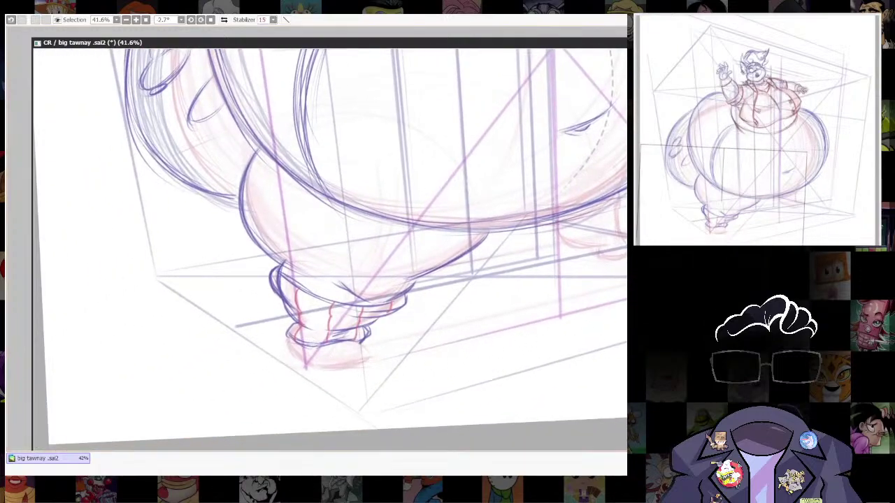
{"action": "left_click_drag", "start_coordinate": [434, 373], "coordinate": [483, 324]}
{"action": "mouse_move", "coordinate": [340, 289]}
{"action": "left_mouse_down"}
{"action": "mouse_move", "coordinate": [366, 318]}
{"action": "mouse_move", "coordinate": [410, 299]}
{"action": "mouse_move", "coordinate": [387, 319]}
{"action": "mouse_move", "coordinate": [379, 310]}
{"action": "mouse_move", "coordinate": [420, 309]}
{"action": "mouse_move", "coordinate": [365, 306]}
{"action": "mouse_move", "coordinate": [392, 319]}
{"action": "mouse_move", "coordinate": [361, 306]}
{"action": "mouse_move", "coordinate": [433, 290]}
{"action": "mouse_move", "coordinate": [414, 289]}
{"action": "mouse_move", "coordinate": [426, 306]}
{"action": "left_mouse_up"}
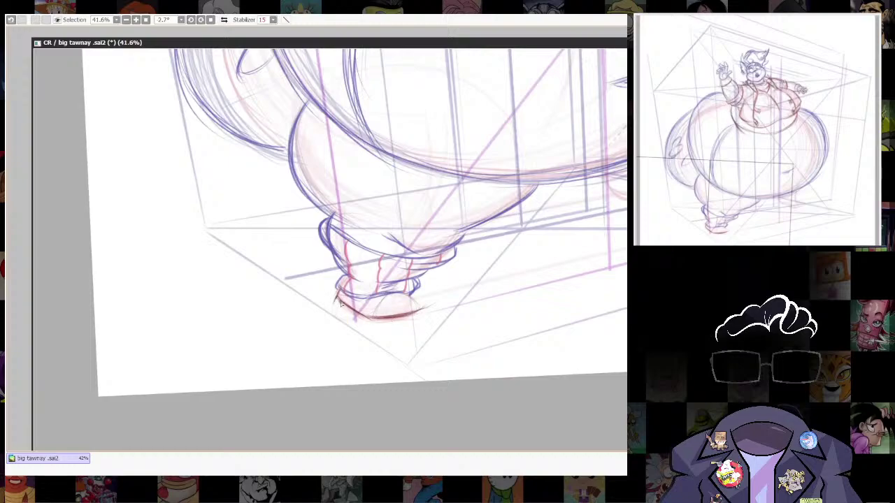
{"action": "mouse_move", "coordinate": [340, 292]}
{"action": "left_mouse_down"}
{"action": "mouse_move", "coordinate": [370, 323]}
{"action": "mouse_move", "coordinate": [423, 313]}
{"action": "left_mouse_up"}
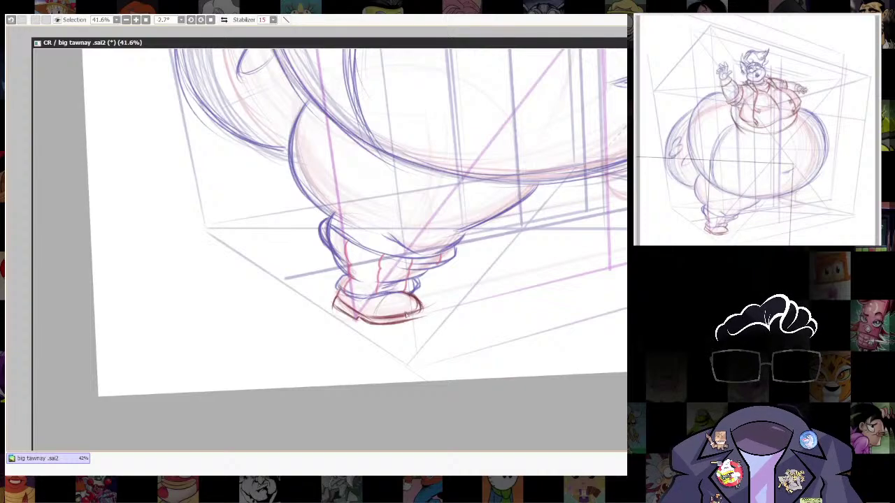
{"action": "left_click_drag", "start_coordinate": [414, 305], "coordinate": [424, 313]}
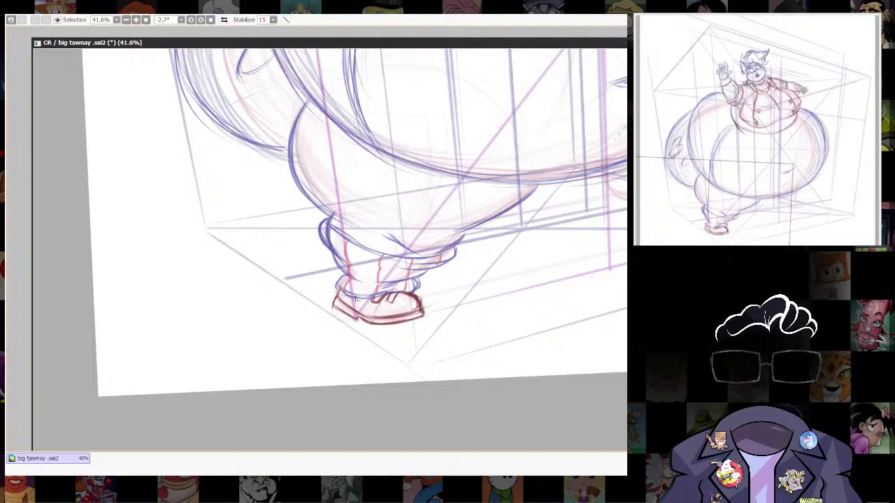
{"action": "left_click_drag", "start_coordinate": [360, 299], "coordinate": [364, 317]}
Examine the leg and shoe against the whole figure with and without the outer construction box, and reset the canvas rotation to 0°.
{"action": "left_click_drag", "start_coordinate": [577, 326], "coordinate": [458, 409]}
{"action": "scroll", "coordinate": [583, 308], "scroll_direction": "down", "scroll_amount": 6}
{"action": "left_click_drag", "start_coordinate": [594, 313], "coordinate": [559, 380]}
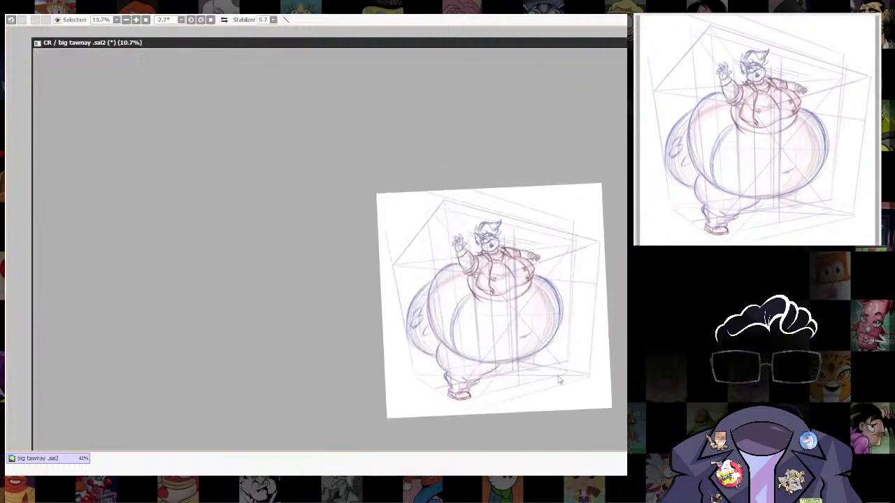
{"action": "scroll", "coordinate": [503, 385], "scroll_direction": "up", "scroll_amount": 4}
{"action": "left_click_drag", "start_coordinate": [542, 427], "coordinate": [604, 374]}
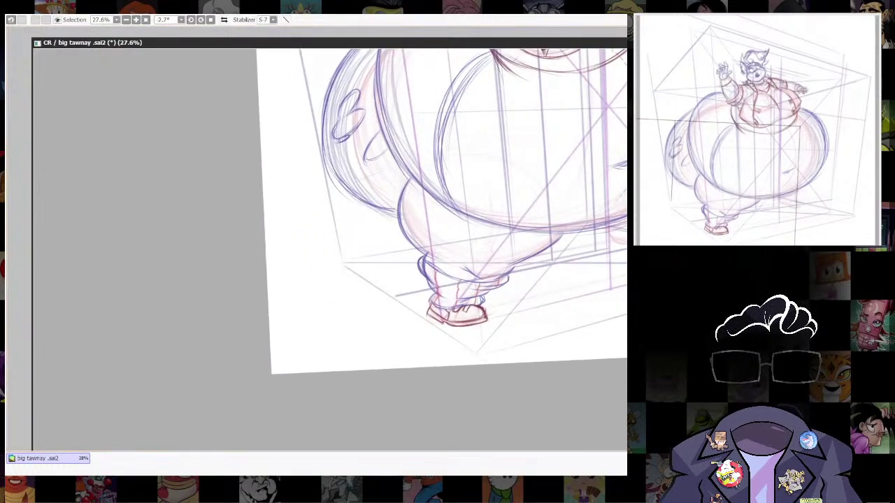
{"action": "key", "text": "ctrl+z"}
{"action": "key", "text": "ctrl+y"}
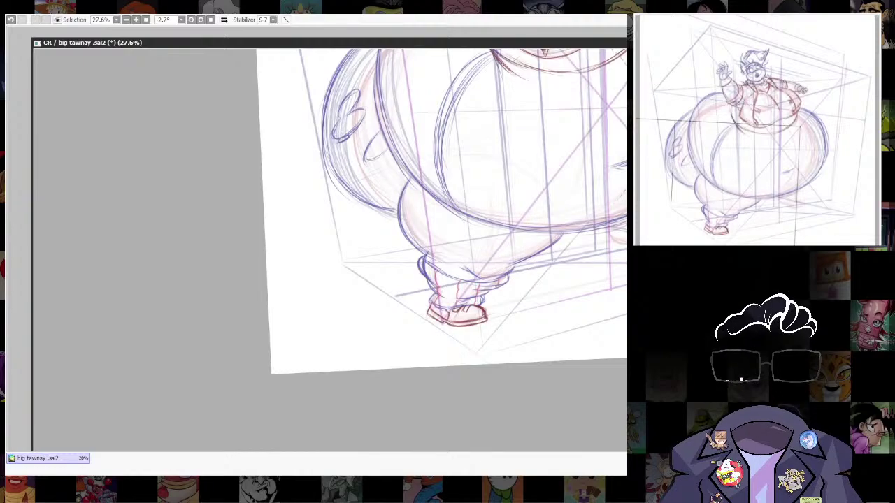
{"action": "key", "text": "ctrl+z"}
{"action": "left_click_drag", "start_coordinate": [552, 302], "coordinate": [492, 395]}
{"action": "left_click_drag", "start_coordinate": [534, 368], "coordinate": [548, 300]}
{"action": "scroll", "coordinate": [545, 315], "scroll_direction": "down", "scroll_amount": 3}
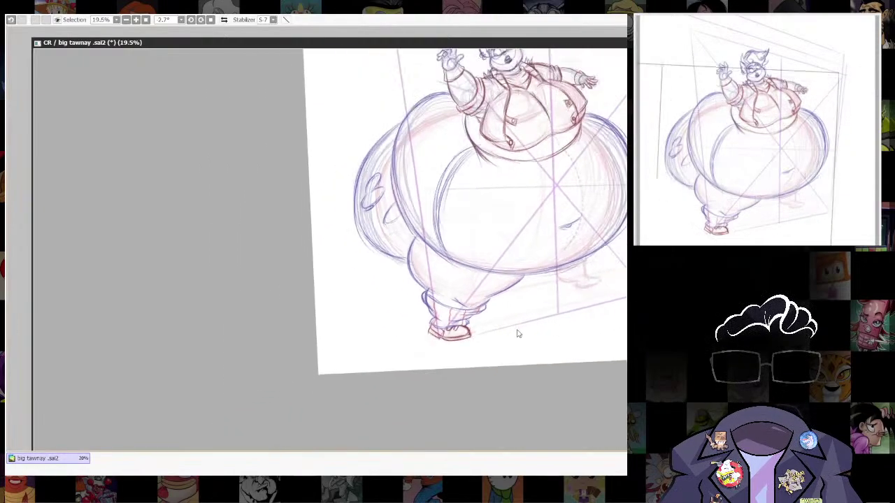
{"action": "scroll", "coordinate": [485, 336], "scroll_direction": "up", "scroll_amount": 5}
{"action": "scroll", "coordinate": [464, 386], "scroll_direction": "up", "scroll_amount": 3}
{"action": "mouse_move", "coordinate": [494, 333]}
{"action": "left_mouse_down"}
{"action": "mouse_move", "coordinate": [480, 361]}
{"action": "mouse_move", "coordinate": [481, 340]}
{"action": "left_mouse_up"}
{"action": "left_click", "coordinate": [210, 20]}
{"action": "scroll", "coordinate": [481, 339], "scroll_direction": "up", "scroll_amount": 2}
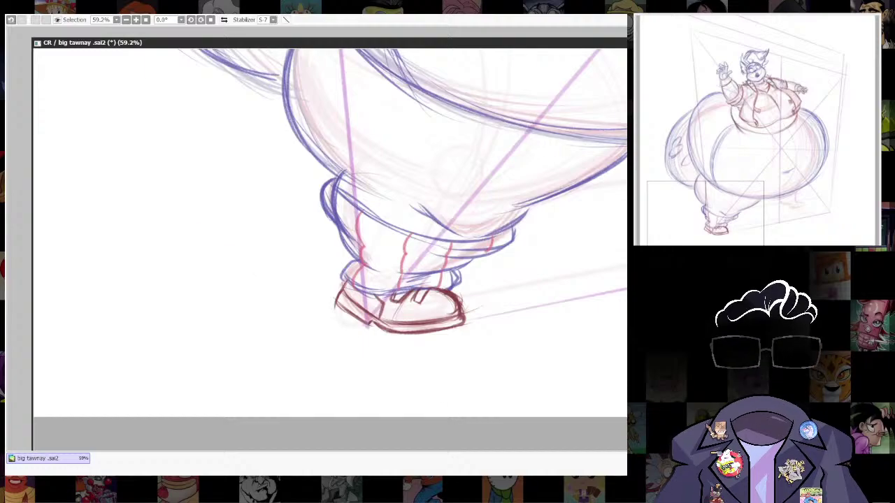
{"action": "left_click_drag", "start_coordinate": [580, 320], "coordinate": [586, 364]}
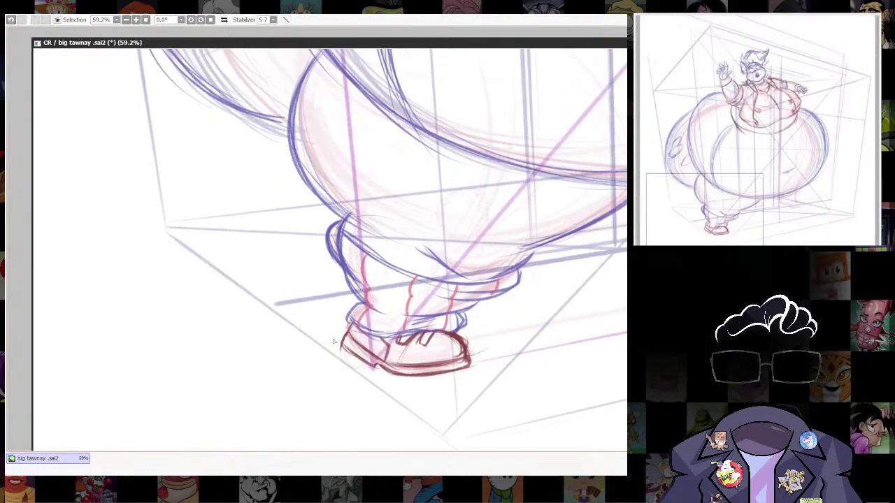
Select the near foot's shoe with a freehand selection, transform it to narrow the heel side and adjust its corners, and deselect.
{"action": "mouse_move", "coordinate": [334, 342]}
{"action": "left_mouse_down"}
{"action": "mouse_move", "coordinate": [365, 392]}
{"action": "mouse_move", "coordinate": [467, 370]}
{"action": "left_mouse_up"}
{"action": "left_click_drag", "start_coordinate": [432, 331], "coordinate": [341, 331]}
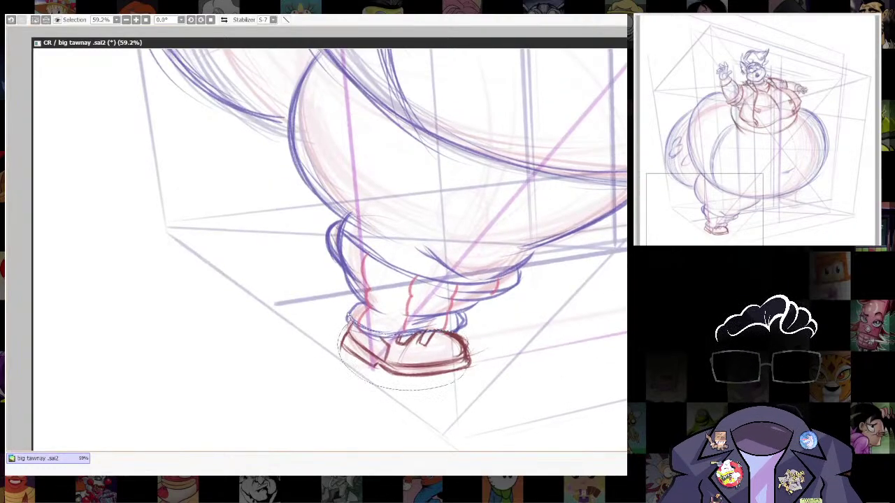
{"action": "key", "text": "ctrl+t"}
{"action": "left_click_drag", "start_coordinate": [472, 382], "coordinate": [471, 390]}
{"action": "left_click_drag", "start_coordinate": [343, 383], "coordinate": [344, 376]}
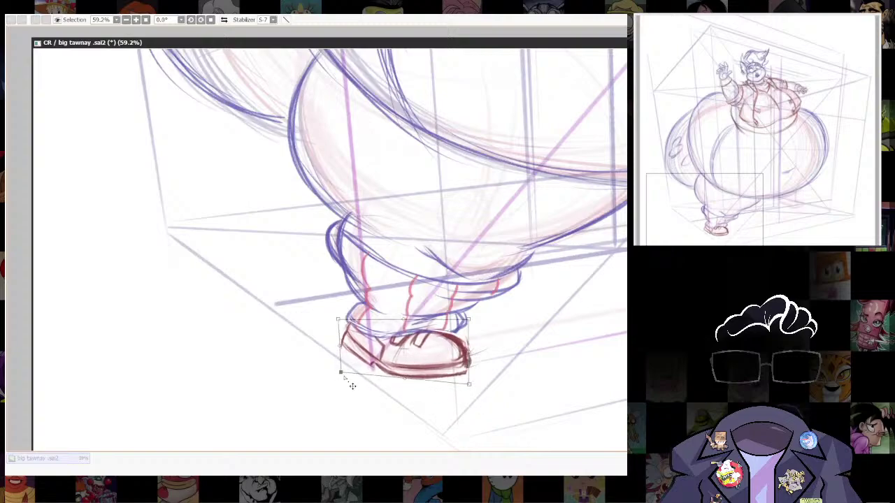
{"action": "left_click_drag", "start_coordinate": [468, 351], "coordinate": [471, 349]}
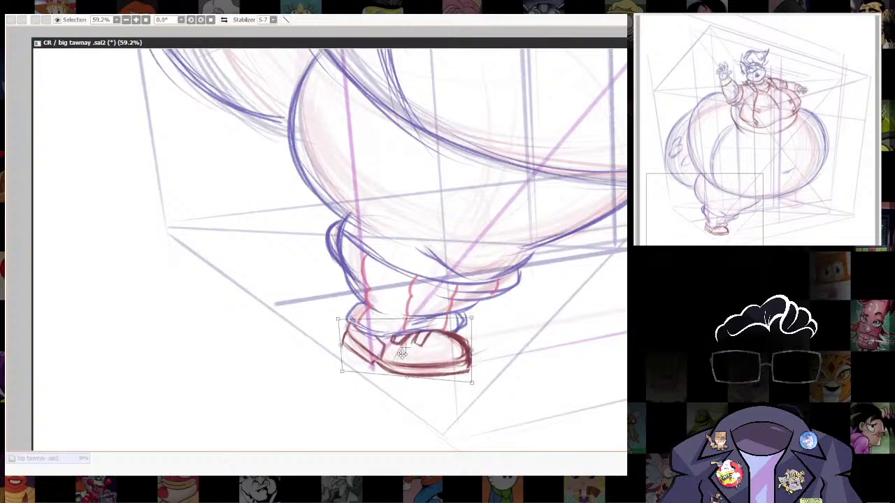
{"action": "left_click_drag", "start_coordinate": [341, 347], "coordinate": [348, 350]}
{"action": "key", "text": "Return"}
{"action": "key", "text": "ctrl+d"}
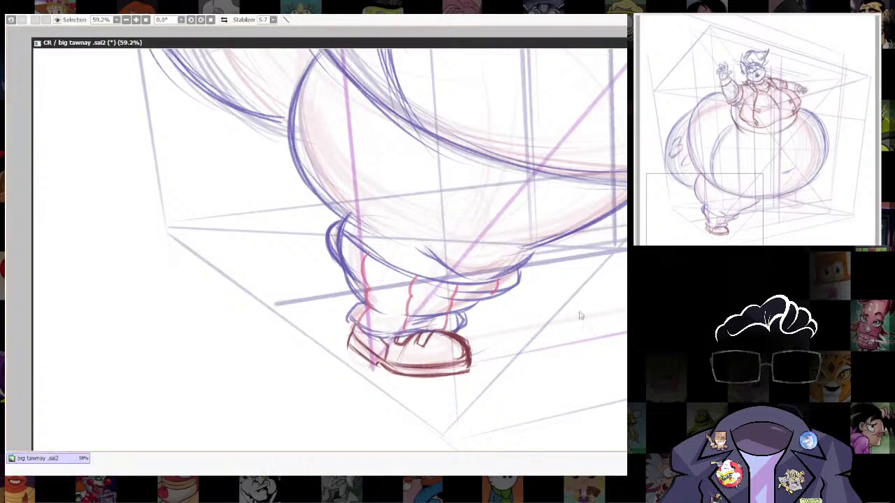
Select the front part of the near shoe, adjust its shape with a transform, and deselect.
{"action": "scroll", "coordinate": [580, 315], "scroll_direction": "down", "scroll_amount": 7}
{"action": "left_click_drag", "start_coordinate": [580, 316], "coordinate": [532, 391]}
{"action": "scroll", "coordinate": [574, 332], "scroll_direction": "down", "scroll_amount": 2}
{"action": "left_click_drag", "start_coordinate": [575, 332], "coordinate": [561, 364]}
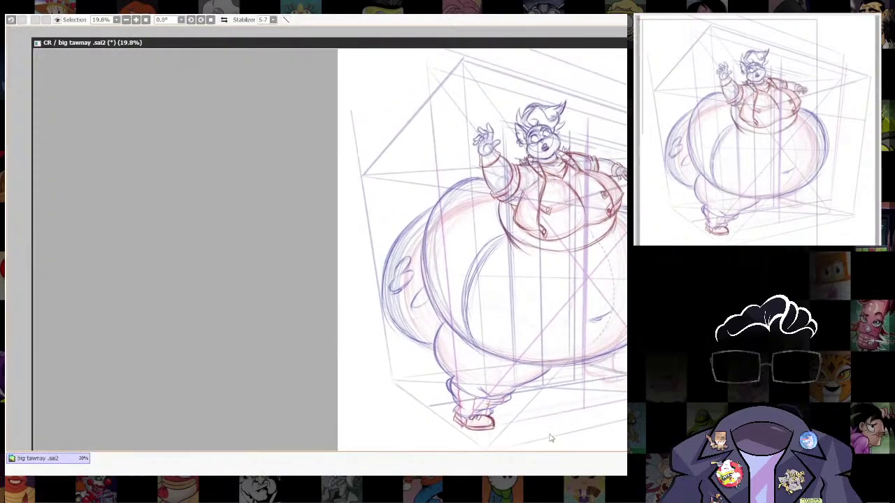
{"action": "scroll", "coordinate": [550, 438], "scroll_direction": "up", "scroll_amount": 5}
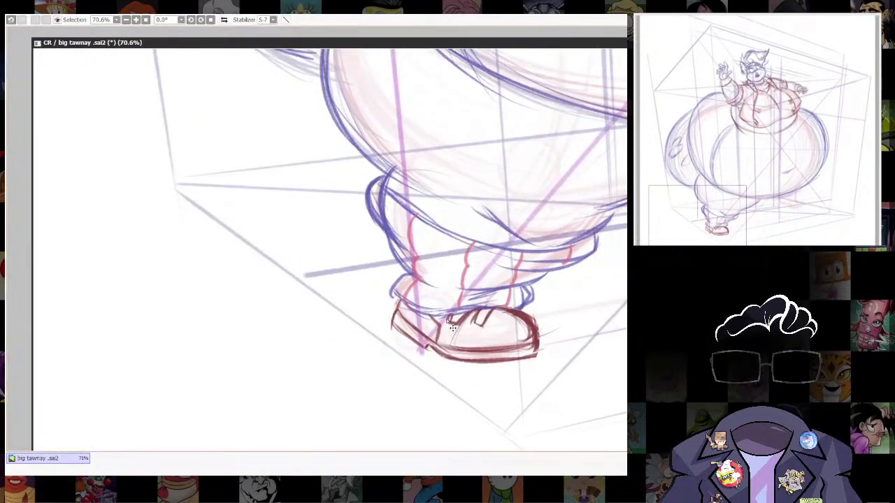
{"action": "mouse_move", "coordinate": [449, 318]}
{"action": "left_mouse_down"}
{"action": "mouse_move", "coordinate": [429, 365]}
{"action": "mouse_move", "coordinate": [543, 321]}
{"action": "left_mouse_up"}
{"action": "mouse_move", "coordinate": [432, 305]}
{"action": "left_mouse_down"}
{"action": "mouse_move", "coordinate": [535, 372]}
{"action": "mouse_move", "coordinate": [539, 353]}
{"action": "left_mouse_up"}
{"action": "key", "text": "Return"}
{"action": "key", "text": "ctrl+d"}
Draw a lower curve under the near shoe's sole, and darken its lace marks and rounded toe.
{"action": "left_click_drag", "start_coordinate": [456, 360], "coordinate": [495, 372]}
{"action": "mouse_move", "coordinate": [502, 309]}
{"action": "left_mouse_down"}
{"action": "mouse_move", "coordinate": [483, 318]}
{"action": "mouse_move", "coordinate": [486, 327]}
{"action": "mouse_move", "coordinate": [509, 316]}
{"action": "mouse_move", "coordinate": [464, 331]}
{"action": "left_mouse_up"}
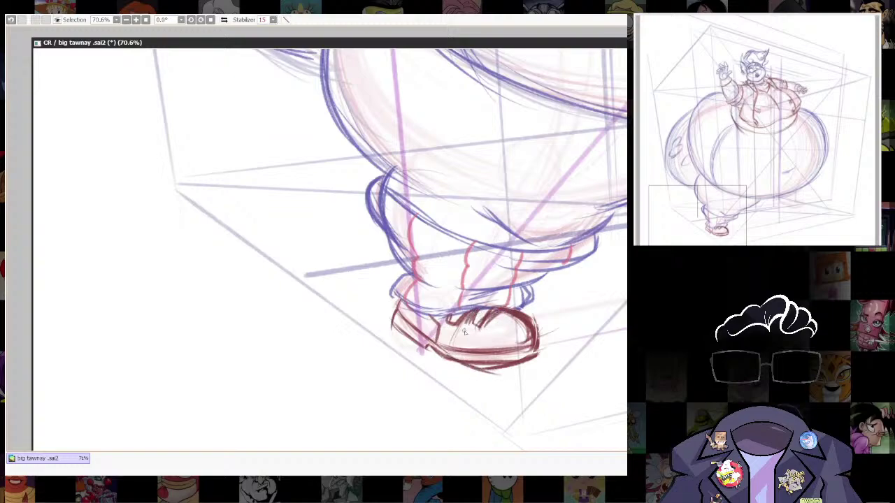
{"action": "mouse_move", "coordinate": [508, 311]}
{"action": "left_mouse_down"}
{"action": "mouse_move", "coordinate": [497, 327]}
{"action": "mouse_move", "coordinate": [534, 316]}
{"action": "left_mouse_up"}
{"action": "scroll", "coordinate": [548, 349], "scroll_direction": "down", "scroll_amount": 5}
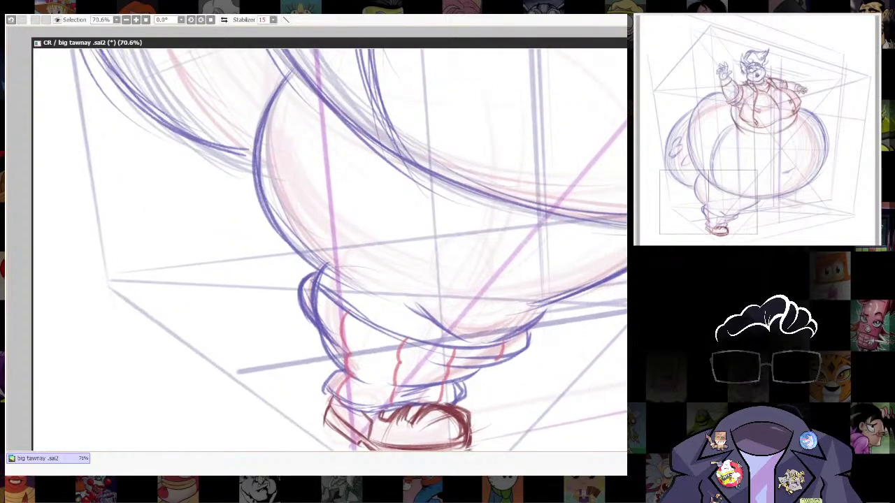
Draw the far leg beneath the belly in dark blue, with folded fabric contours along both sides.
{"action": "scroll", "coordinate": [563, 419], "scroll_direction": "up", "scroll_amount": 5}
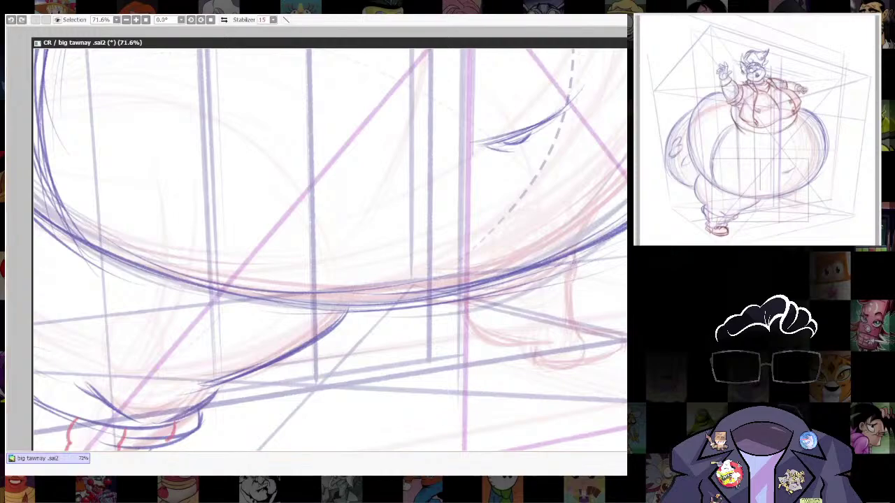
{"action": "mouse_move", "coordinate": [570, 271]}
{"action": "left_mouse_down"}
{"action": "mouse_move", "coordinate": [581, 229]}
{"action": "mouse_move", "coordinate": [567, 259]}
{"action": "left_mouse_up"}
{"action": "key", "text": "ctrl+z"}
{"action": "scroll", "coordinate": [563, 246], "scroll_direction": "down", "scroll_amount": 1}
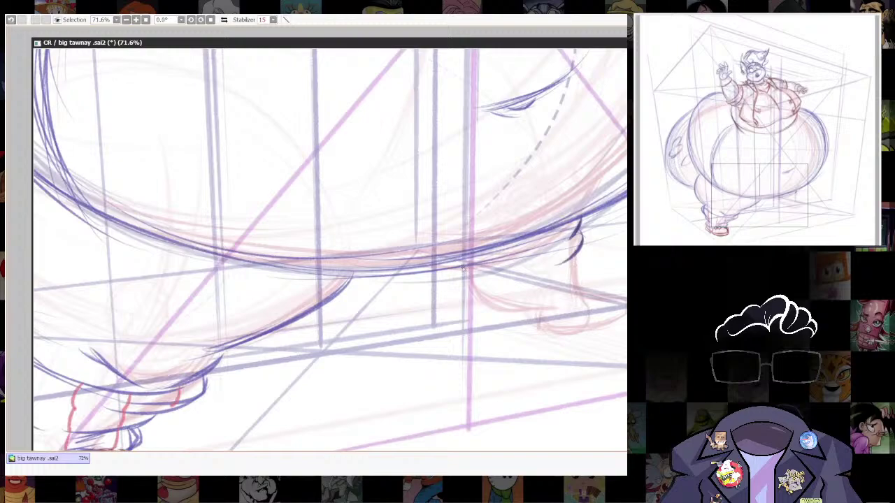
{"action": "mouse_move", "coordinate": [462, 267]}
{"action": "left_mouse_down"}
{"action": "mouse_move", "coordinate": [570, 243]}
{"action": "mouse_move", "coordinate": [483, 266]}
{"action": "left_mouse_up"}
{"action": "mouse_move", "coordinate": [570, 243]}
{"action": "left_mouse_down"}
{"action": "mouse_move", "coordinate": [482, 269]}
{"action": "mouse_move", "coordinate": [476, 279]}
{"action": "mouse_move", "coordinate": [537, 300]}
{"action": "left_mouse_up"}
{"action": "mouse_move", "coordinate": [580, 252]}
{"action": "left_mouse_down"}
{"action": "mouse_move", "coordinate": [557, 262]}
{"action": "mouse_move", "coordinate": [579, 282]}
{"action": "left_mouse_up"}
{"action": "mouse_move", "coordinate": [565, 346]}
{"action": "left_mouse_down"}
{"action": "mouse_move", "coordinate": [571, 260]}
{"action": "mouse_move", "coordinate": [558, 299]}
{"action": "left_mouse_up"}
{"action": "left_click_drag", "start_coordinate": [446, 364], "coordinate": [410, 374]}
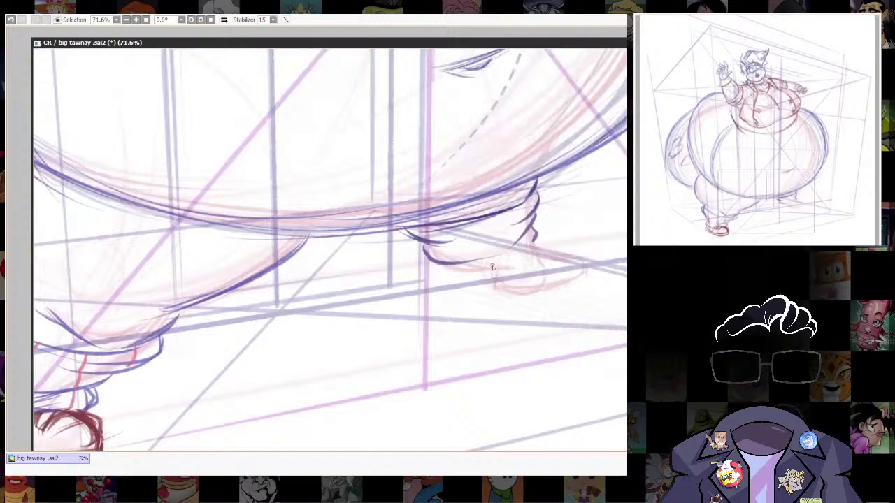
Draw the far leg's lower hem and the bunched trouser folds around its ankle.
{"action": "left_click_drag", "start_coordinate": [487, 276], "coordinate": [508, 281]}
{"action": "key", "text": "ctrl+z"}
{"action": "left_click_drag", "start_coordinate": [487, 274], "coordinate": [518, 278]}
{"action": "left_click_drag", "start_coordinate": [549, 245], "coordinate": [520, 256]}
{"action": "left_click_drag", "start_coordinate": [461, 270], "coordinate": [516, 265]}
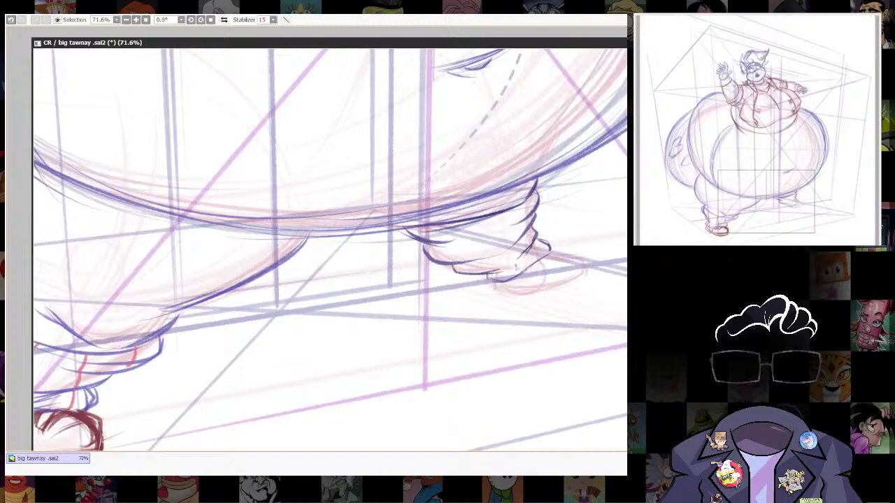
Outline the far foot's shoe with a heel edge, a flat sole and a toe pointing outward.
{"action": "left_click_drag", "start_coordinate": [567, 283], "coordinate": [561, 289]}
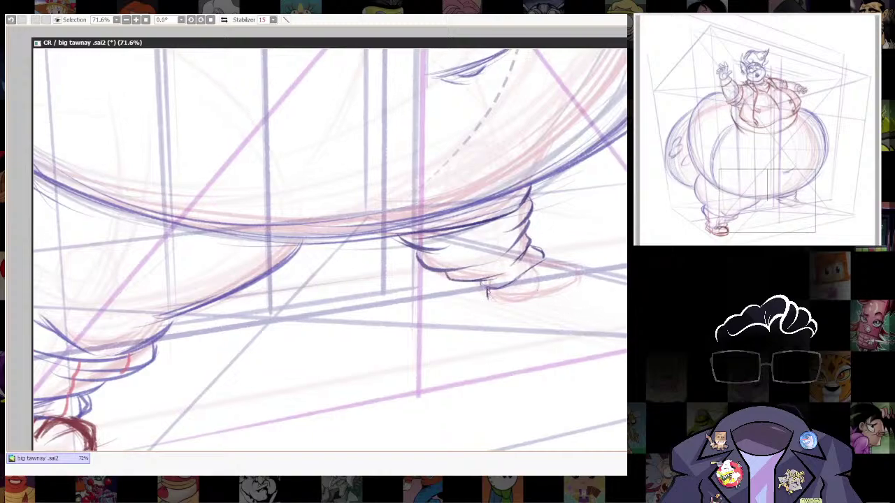
{"action": "left_click_drag", "start_coordinate": [487, 292], "coordinate": [519, 300]}
{"action": "mouse_move", "coordinate": [566, 266]}
{"action": "left_mouse_down"}
{"action": "mouse_move", "coordinate": [536, 257]}
{"action": "mouse_move", "coordinate": [519, 276]}
{"action": "left_mouse_up"}
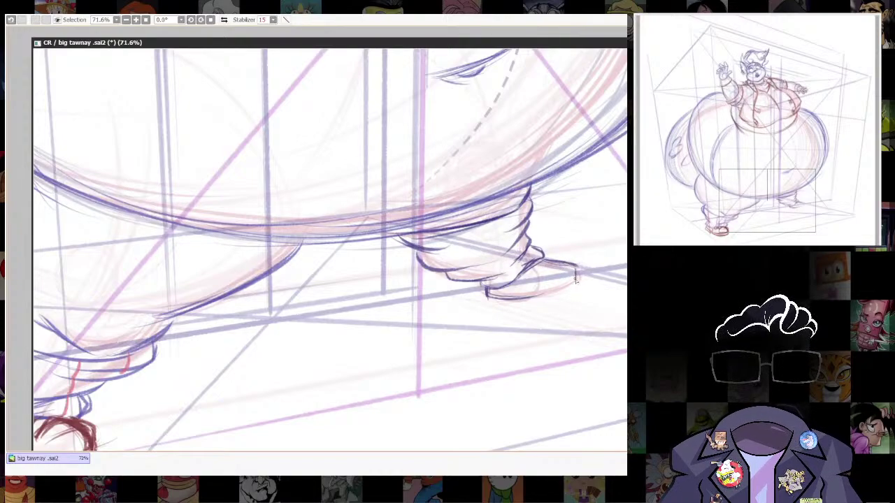
{"action": "mouse_move", "coordinate": [544, 289]}
{"action": "left_mouse_down"}
{"action": "mouse_move", "coordinate": [574, 282]}
{"action": "mouse_move", "coordinate": [512, 298]}
{"action": "left_mouse_up"}
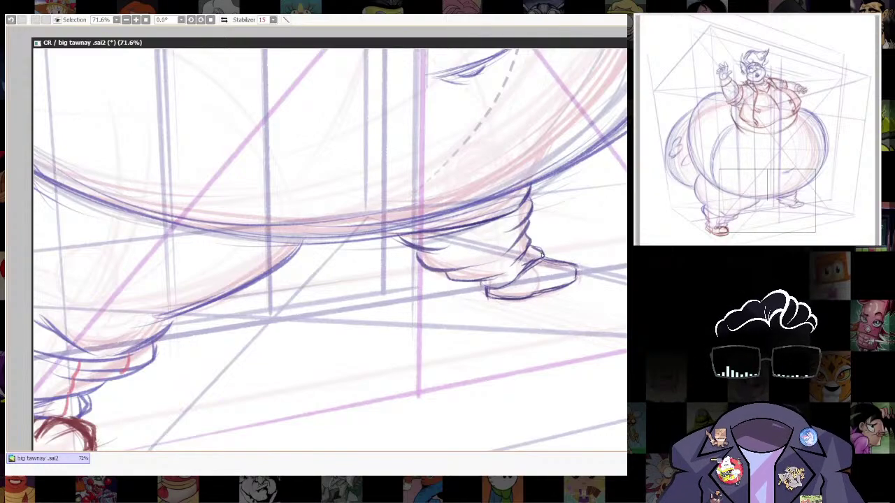
{"action": "mouse_move", "coordinate": [541, 259]}
{"action": "left_mouse_down"}
{"action": "mouse_move", "coordinate": [576, 264]}
{"action": "mouse_move", "coordinate": [575, 282]}
{"action": "left_mouse_up"}
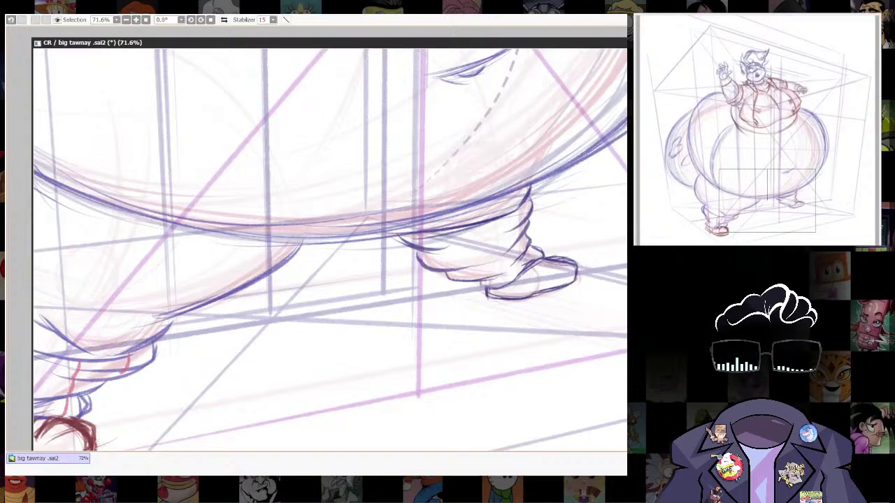
Select the far shoe with a freehand selection and shorten it at the toe with a transform.
{"action": "scroll", "coordinate": [564, 377], "scroll_direction": "down", "scroll_amount": 2}
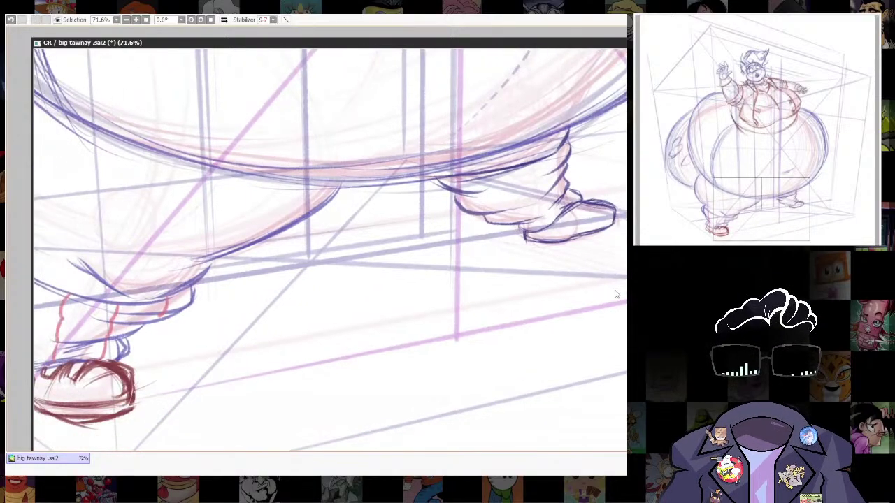
{"action": "scroll", "coordinate": [586, 361], "scroll_direction": "down", "scroll_amount": 1}
{"action": "scroll", "coordinate": [594, 334], "scroll_direction": "down", "scroll_amount": 1}
{"action": "scroll", "coordinate": [591, 329], "scroll_direction": "up", "scroll_amount": 6}
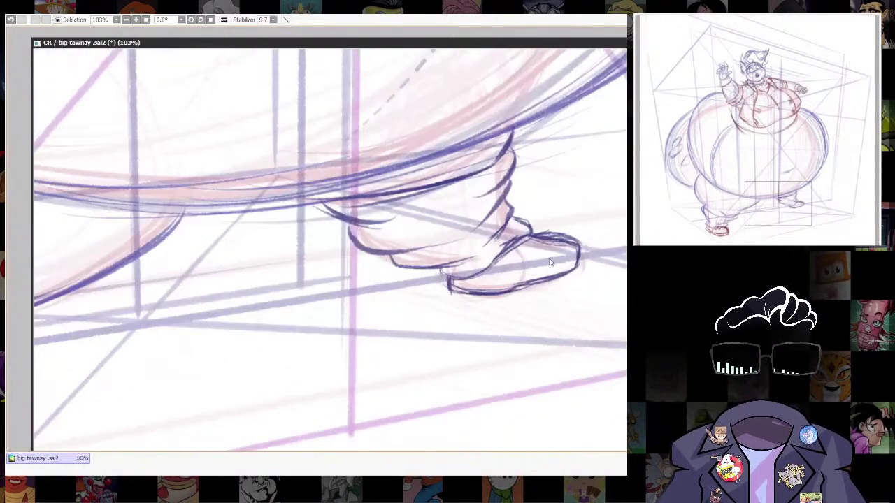
{"action": "mouse_move", "coordinate": [446, 276]}
{"action": "left_mouse_down"}
{"action": "mouse_move", "coordinate": [448, 293]}
{"action": "mouse_move", "coordinate": [577, 241]}
{"action": "left_mouse_up"}
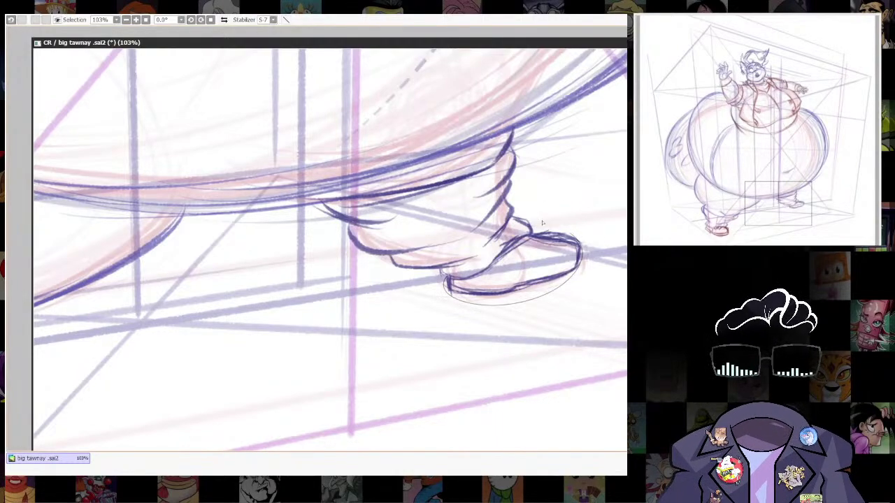
{"action": "left_click_drag", "start_coordinate": [497, 256], "coordinate": [482, 263]}
{"action": "key", "text": "ctrl+t"}
{"action": "mouse_move", "coordinate": [581, 269]}
{"action": "left_mouse_down"}
{"action": "mouse_move", "coordinate": [571, 281]}
{"action": "mouse_move", "coordinate": [562, 275]}
{"action": "left_mouse_up"}
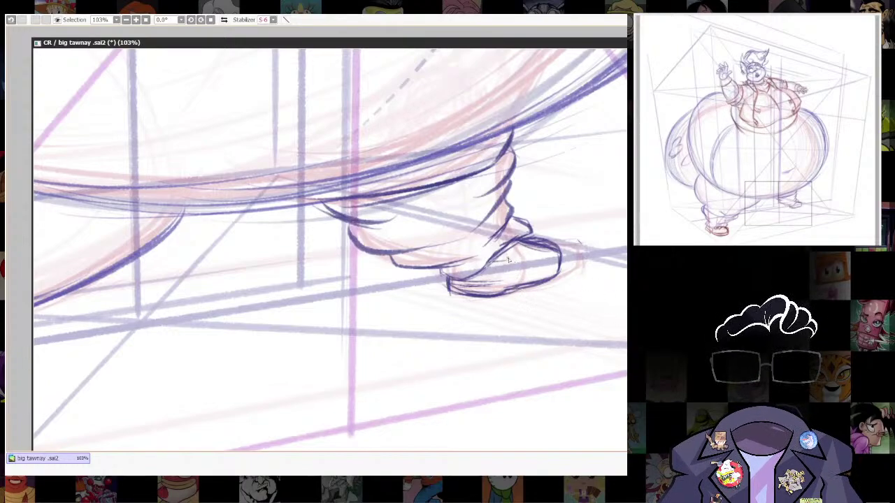
Undo the last stroke on the far shoe, and add laces, an inner upper line and a sole line.
{"action": "key", "text": "ctrl+z"}
{"action": "mouse_move", "coordinate": [493, 260]}
{"action": "left_mouse_down"}
{"action": "mouse_move", "coordinate": [523, 267]}
{"action": "mouse_move", "coordinate": [521, 281]}
{"action": "mouse_move", "coordinate": [493, 274]}
{"action": "mouse_move", "coordinate": [477, 281]}
{"action": "mouse_move", "coordinate": [516, 264]}
{"action": "mouse_move", "coordinate": [519, 251]}
{"action": "mouse_move", "coordinate": [563, 261]}
{"action": "mouse_move", "coordinate": [559, 273]}
{"action": "mouse_move", "coordinate": [565, 269]}
{"action": "mouse_move", "coordinate": [518, 287]}
{"action": "left_mouse_up"}
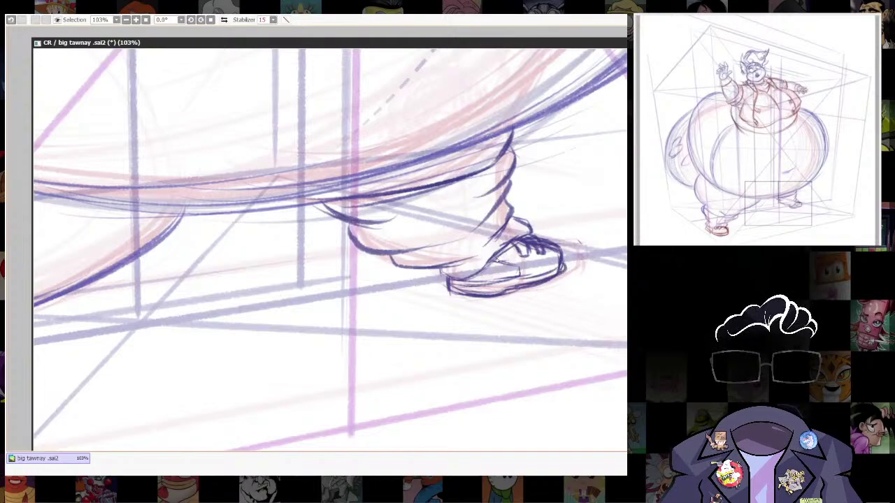
{"action": "scroll", "coordinate": [448, 292], "scroll_direction": "down", "scroll_amount": 8}
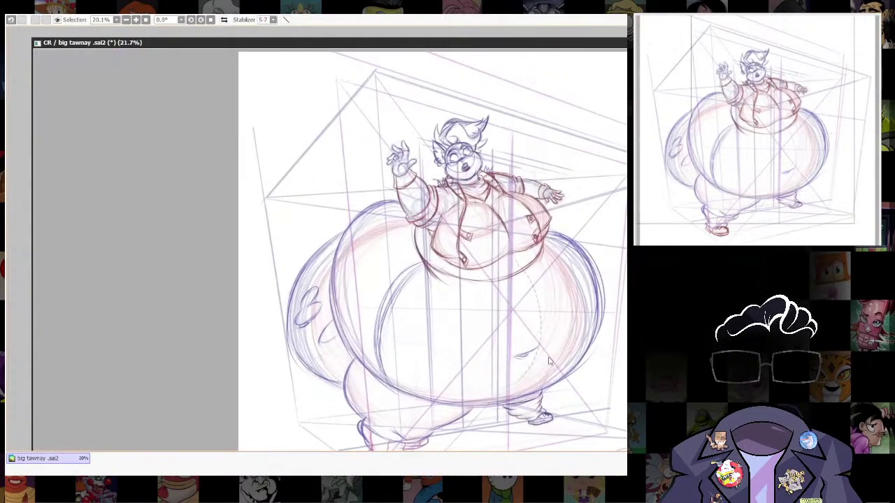
Redraw the rear's outer contour slightly farther out with long curved strokes from the hip down to the underside.
{"action": "scroll", "coordinate": [542, 353], "scroll_direction": "up", "scroll_amount": 2}
{"action": "scroll", "coordinate": [566, 241], "scroll_direction": "up", "scroll_amount": 3}
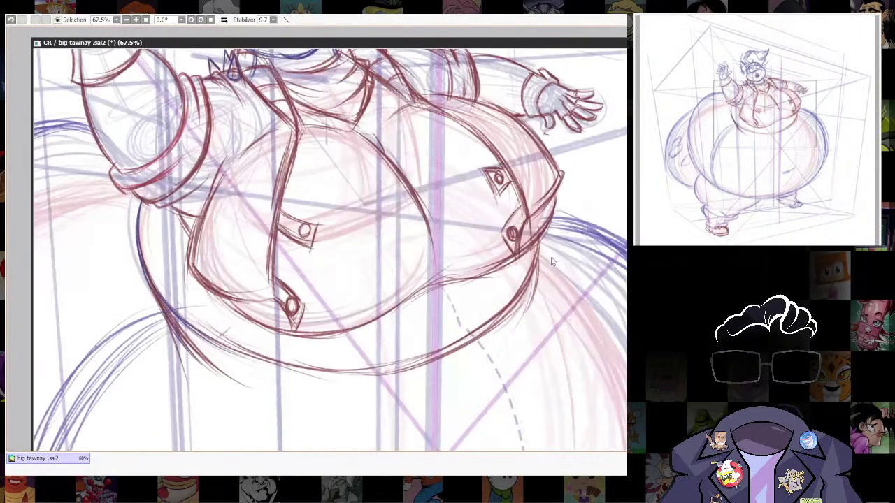
{"action": "scroll", "coordinate": [573, 258], "scroll_direction": "down", "scroll_amount": 3}
{"action": "scroll", "coordinate": [385, 173], "scroll_direction": "up", "scroll_amount": 2}
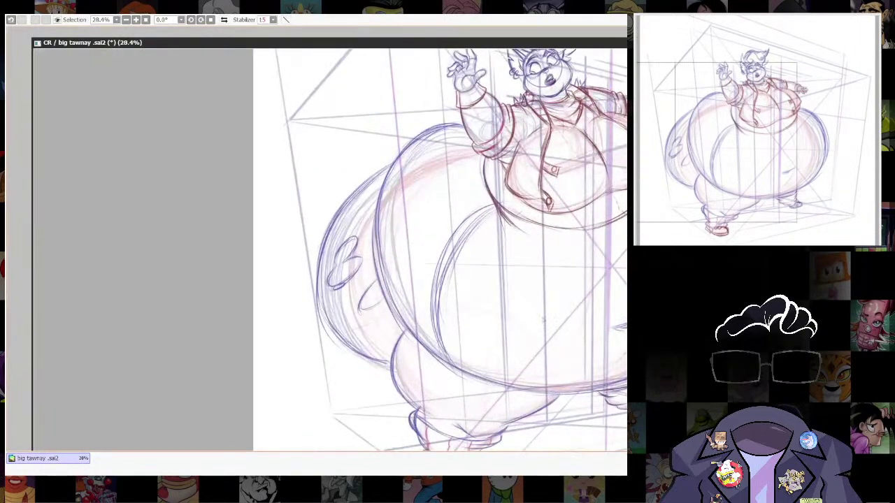
{"action": "left_click_drag", "start_coordinate": [385, 172], "coordinate": [320, 278]}
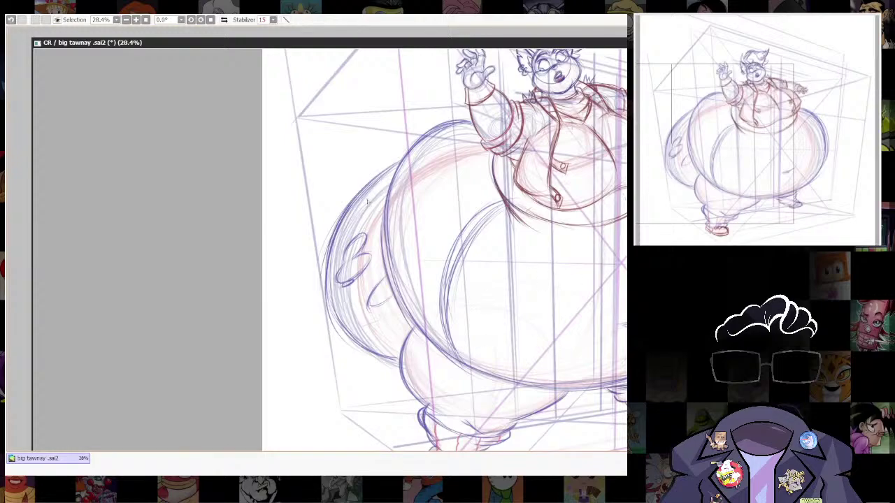
{"action": "left_click_drag", "start_coordinate": [398, 164], "coordinate": [320, 253]}
{"action": "left_click_drag", "start_coordinate": [365, 184], "coordinate": [318, 278]}
{"action": "left_click_drag", "start_coordinate": [329, 231], "coordinate": [323, 305]}
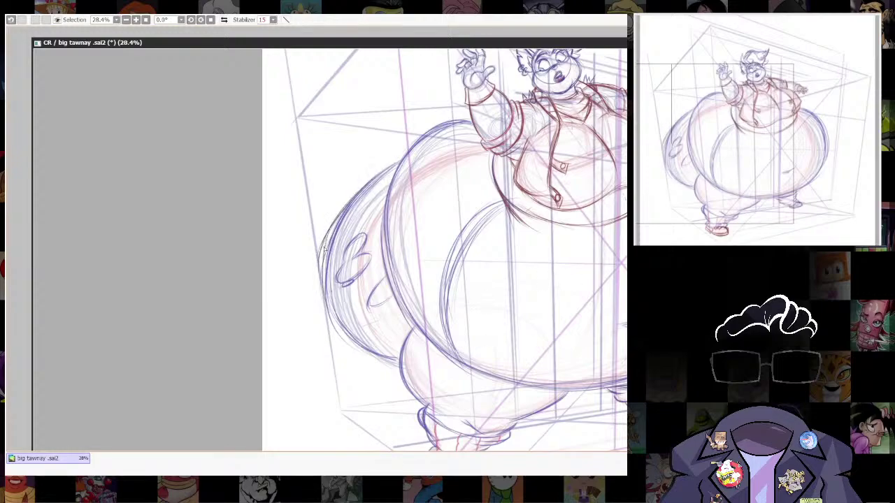
{"action": "mouse_move", "coordinate": [323, 252]}
{"action": "left_mouse_down"}
{"action": "mouse_move", "coordinate": [356, 338]}
{"action": "mouse_move", "coordinate": [348, 338]}
{"action": "mouse_move", "coordinate": [373, 353]}
{"action": "left_mouse_up"}
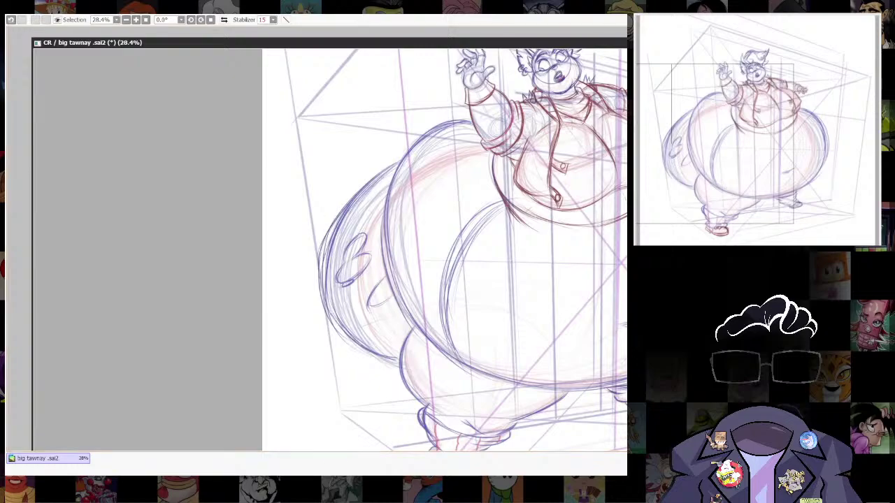
Add short dark marks along the hip edge where the rear meets the near thigh.
{"action": "key", "text": "alt+Tab"}
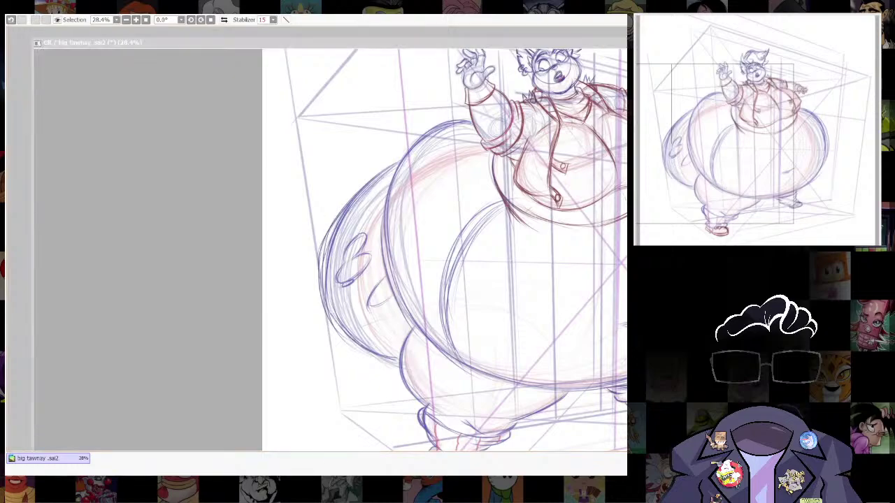
{"action": "left_click", "coordinate": [394, 164]}
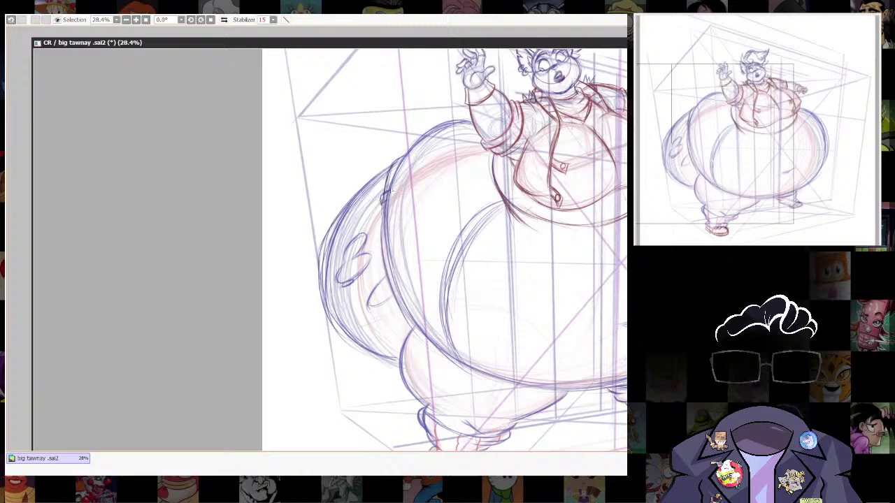
{"action": "left_click_drag", "start_coordinate": [466, 181], "coordinate": [417, 170]}
Examine the whole figure and both legs at several canvas rotations, and undo the last stroke.
{"action": "scroll", "coordinate": [578, 327], "scroll_direction": "down", "scroll_amount": 4}
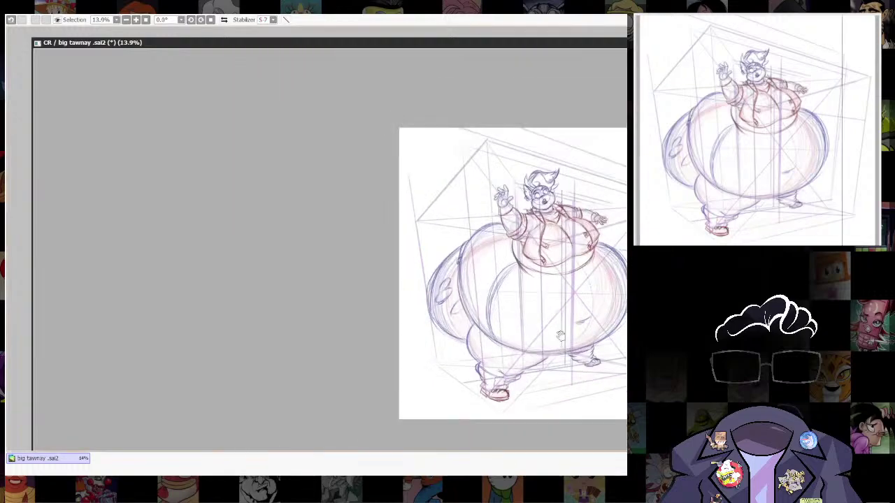
{"action": "left_click_drag", "start_coordinate": [592, 356], "coordinate": [555, 257]}
{"action": "left_click_drag", "start_coordinate": [586, 216], "coordinate": [509, 292]}
{"action": "scroll", "coordinate": [521, 255], "scroll_direction": "up", "scroll_amount": 4}
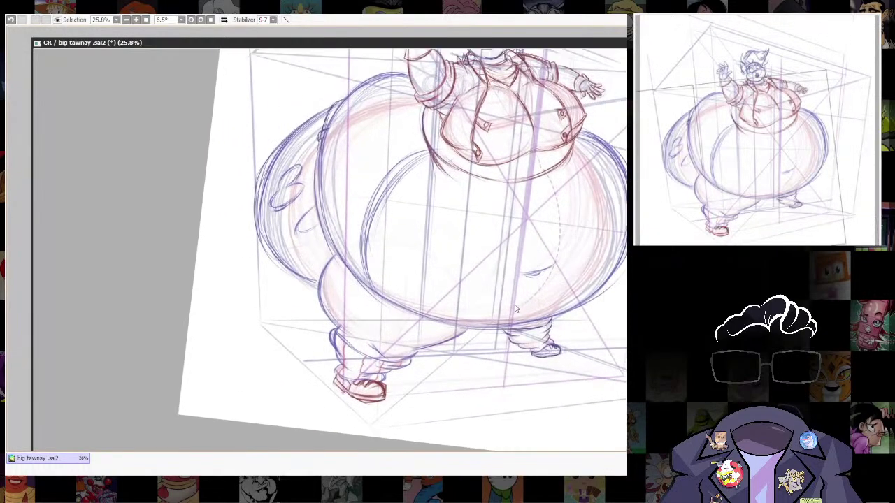
{"action": "left_click_drag", "start_coordinate": [590, 245], "coordinate": [552, 207]}
{"action": "left_click_drag", "start_coordinate": [618, 203], "coordinate": [580, 191]}
{"action": "scroll", "coordinate": [528, 249], "scroll_direction": "up", "scroll_amount": 1}
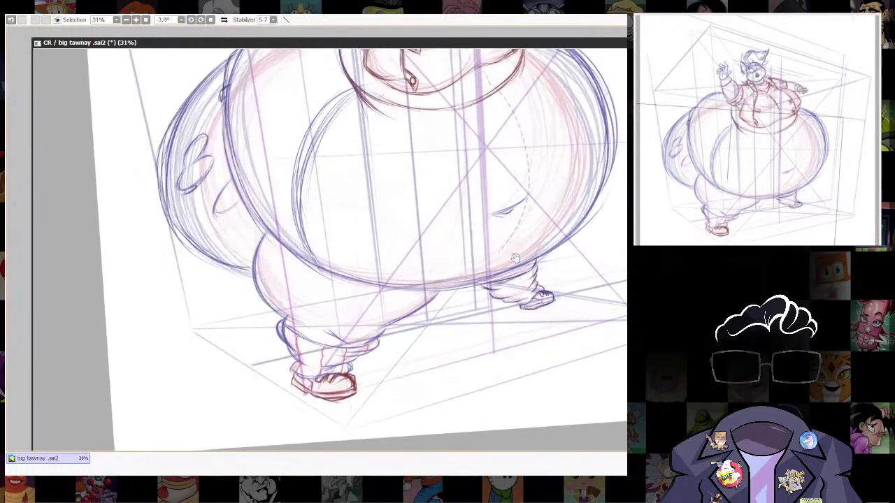
{"action": "left_click_drag", "start_coordinate": [529, 253], "coordinate": [559, 279]}
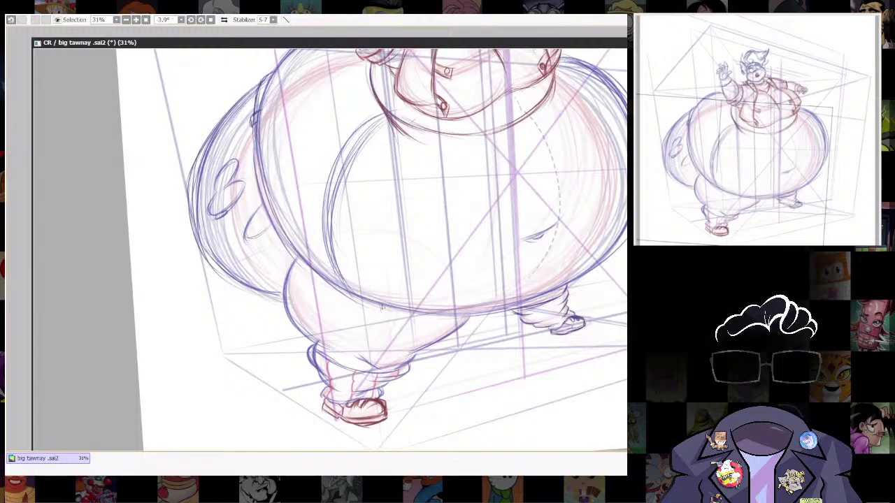
{"action": "key", "text": "ctrl+z"}
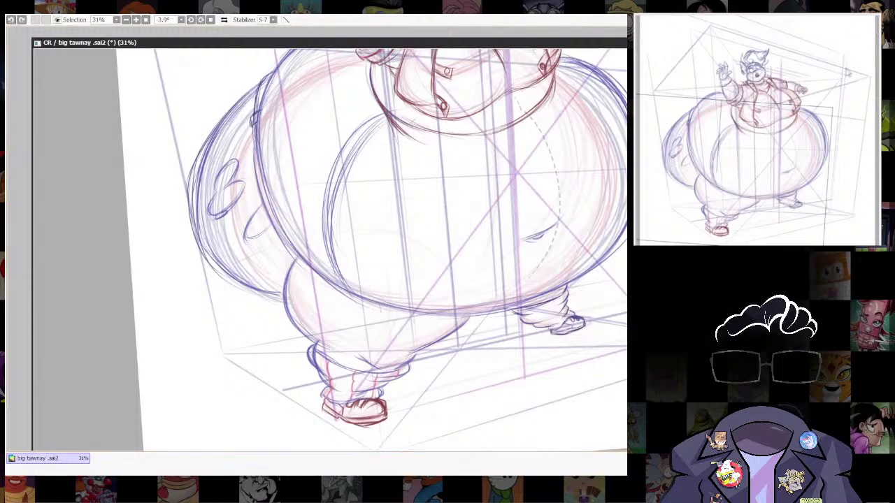
{"action": "key", "text": "alt+Tab"}
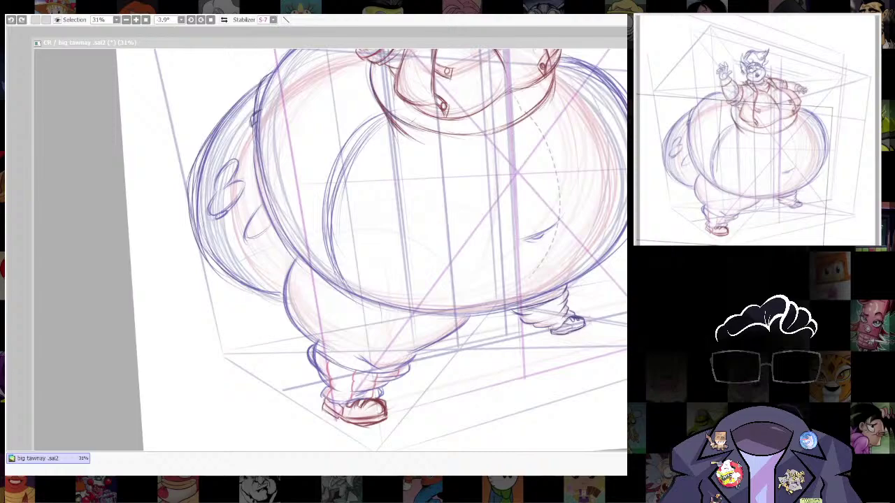
Sketch a curved seam with short cross stitches on the near thigh just under the belly, and straighten the canvas rotation.
{"action": "left_click", "coordinate": [383, 309]}
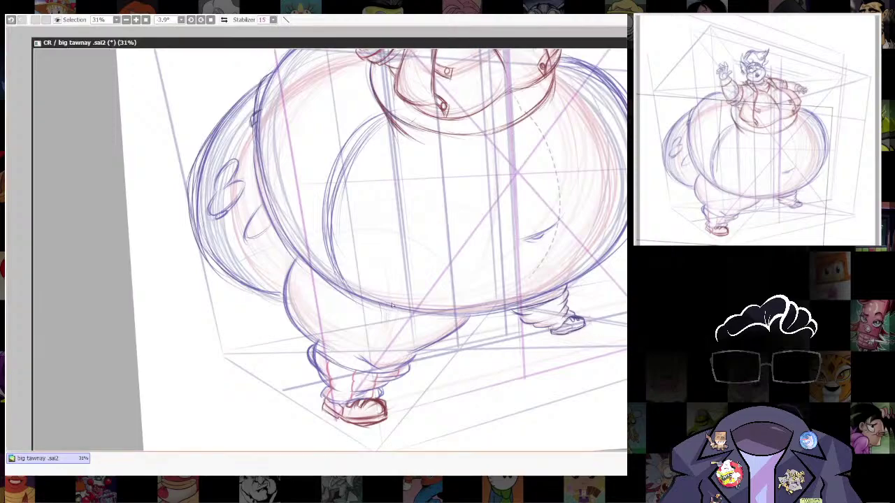
{"action": "mouse_move", "coordinate": [384, 306]}
{"action": "left_mouse_down"}
{"action": "mouse_move", "coordinate": [385, 326]}
{"action": "mouse_move", "coordinate": [425, 330]}
{"action": "left_mouse_up"}
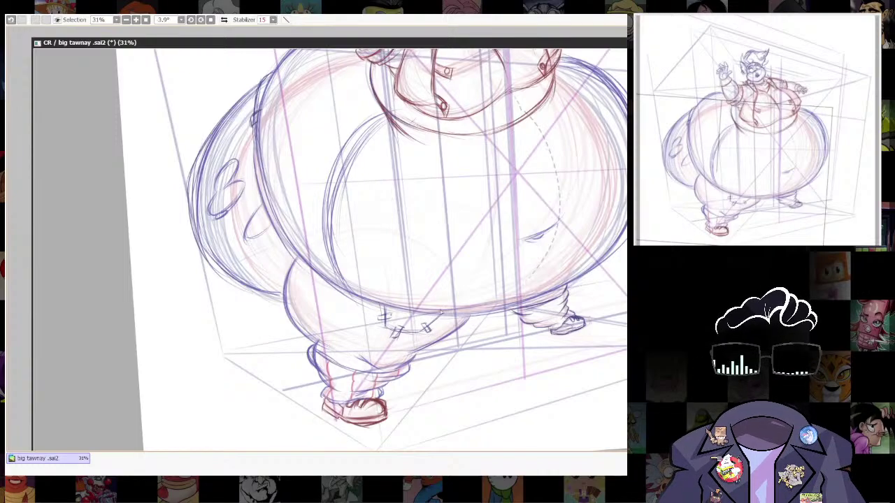
{"action": "left_click_drag", "start_coordinate": [405, 231], "coordinate": [343, 336]}
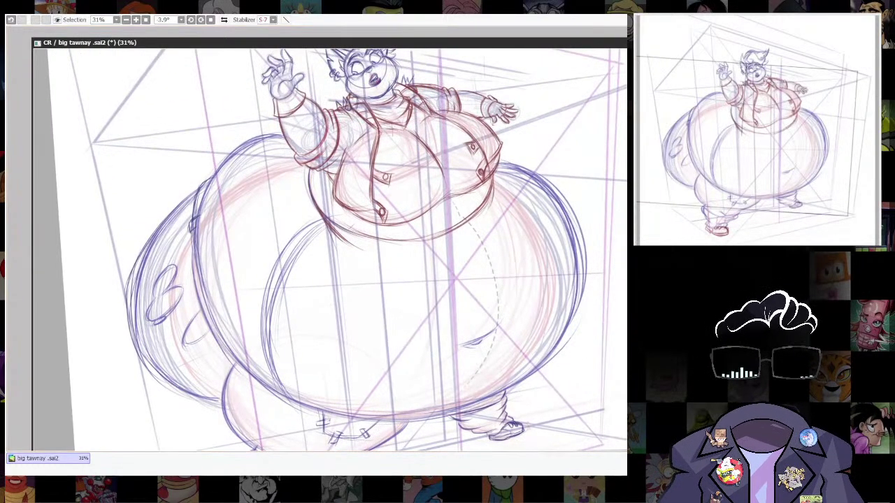
{"action": "scroll", "coordinate": [509, 315], "scroll_direction": "down", "scroll_amount": 2}
{"action": "left_click_drag", "start_coordinate": [509, 315], "coordinate": [623, 283]}
{"action": "left_click", "coordinate": [210, 20]}
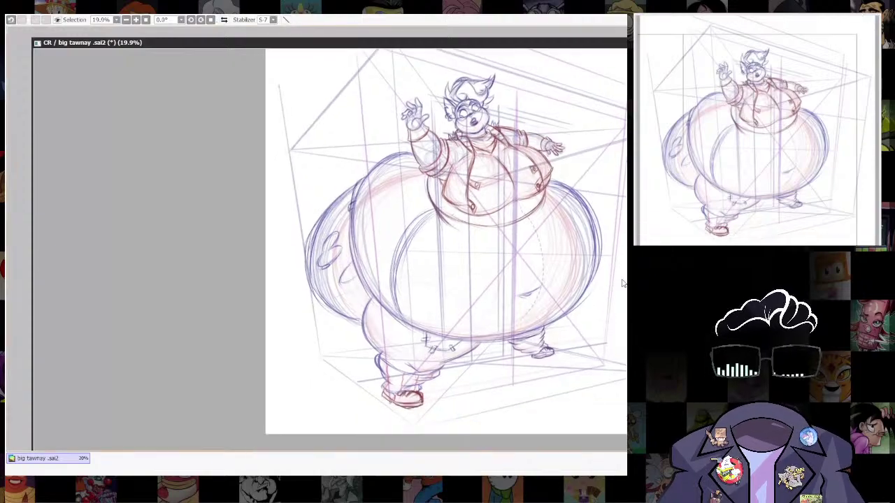
Draw a small blue rectangular patch with a dot in its middle on the back of the outstretched far hand.
{"action": "left_click", "coordinate": [739, 155]}
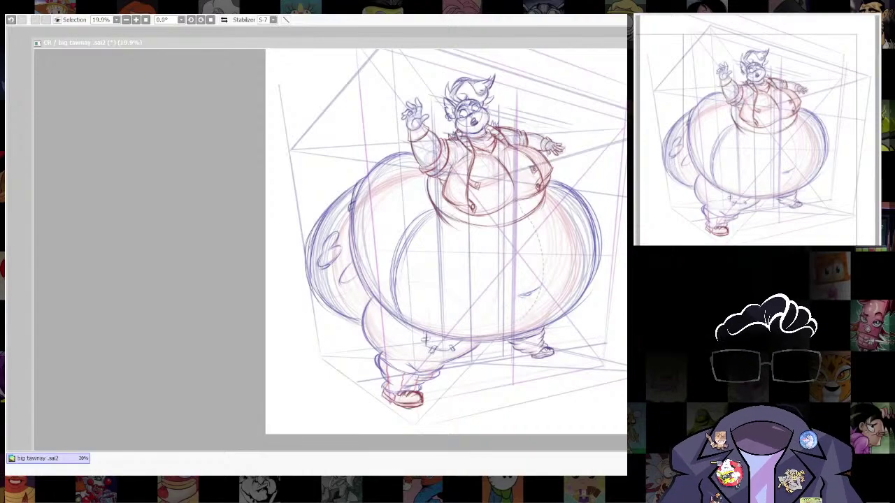
{"action": "scroll", "coordinate": [552, 129], "scroll_direction": "up", "scroll_amount": 8}
{"action": "left_click_drag", "start_coordinate": [639, 127], "coordinate": [603, 211]}
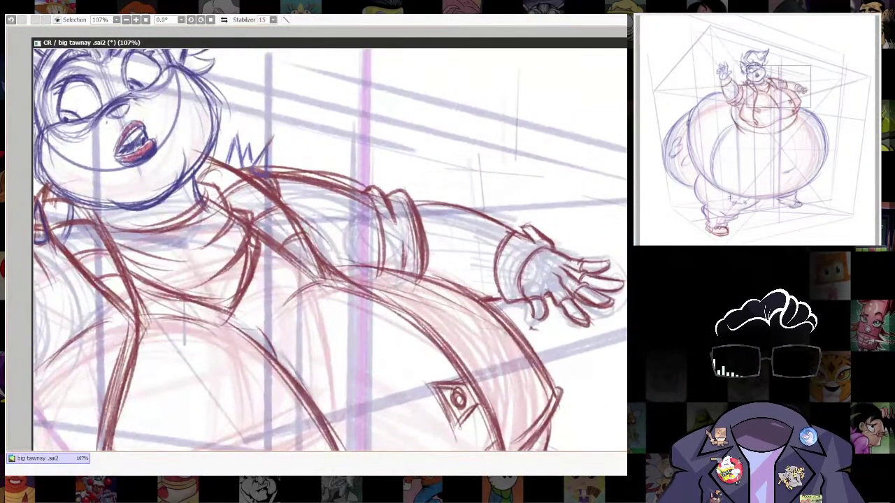
{"action": "left_click_drag", "start_coordinate": [552, 273], "coordinate": [570, 258]}
{"action": "mouse_move", "coordinate": [525, 277]}
{"action": "left_mouse_down"}
{"action": "mouse_move", "coordinate": [578, 260]}
{"action": "mouse_move", "coordinate": [567, 252]}
{"action": "mouse_move", "coordinate": [527, 275]}
{"action": "mouse_move", "coordinate": [557, 251]}
{"action": "mouse_move", "coordinate": [529, 268]}
{"action": "mouse_move", "coordinate": [556, 279]}
{"action": "left_mouse_up"}
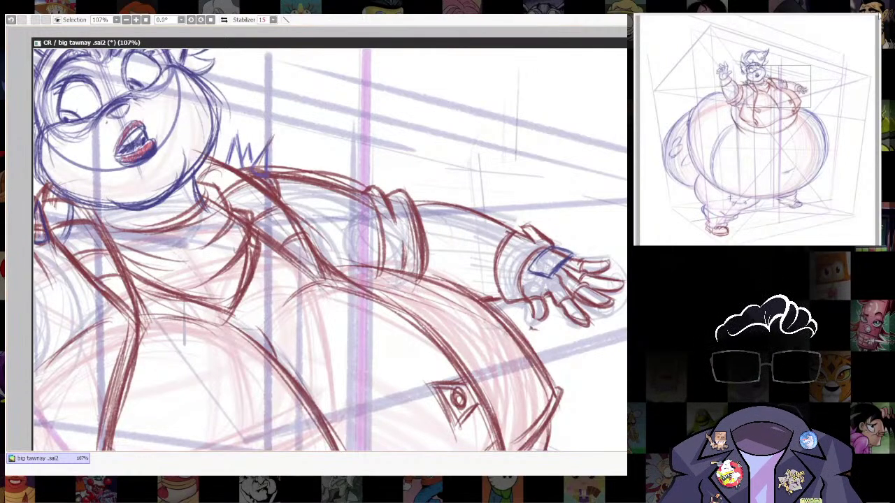
{"action": "key", "text": "alt+Tab"}
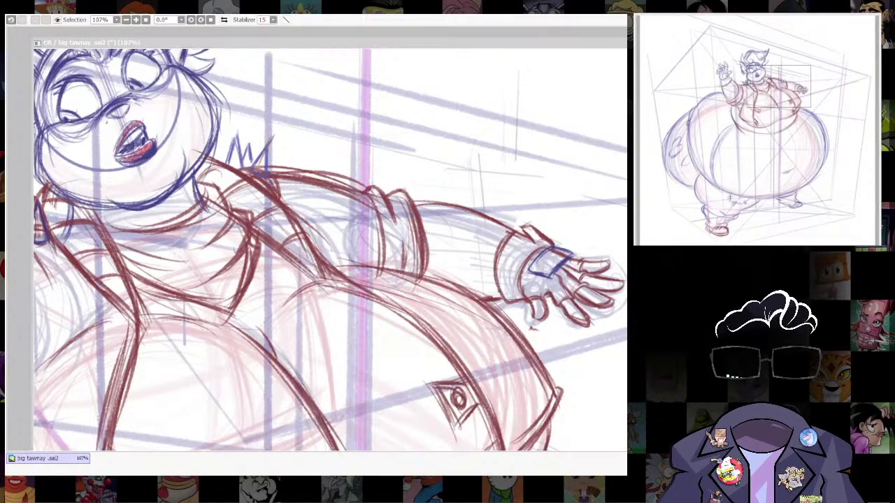
{"action": "left_click", "coordinate": [534, 266]}
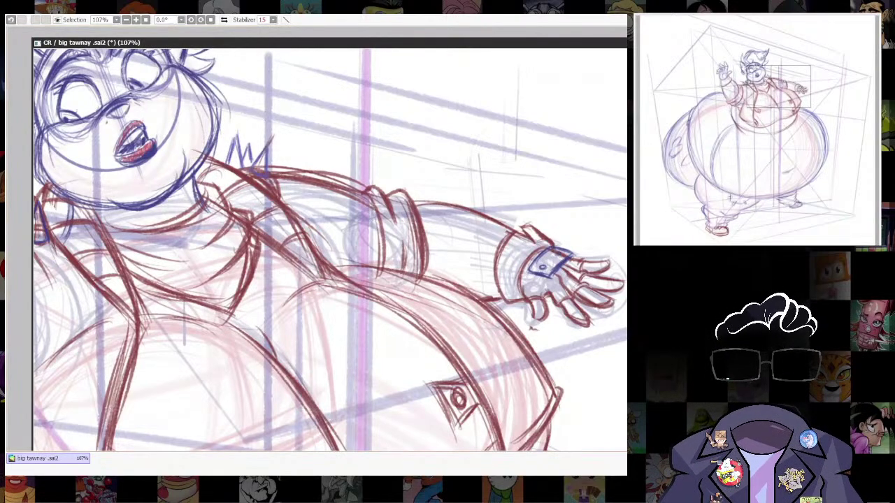
{"action": "key", "text": "alt+Tab"}
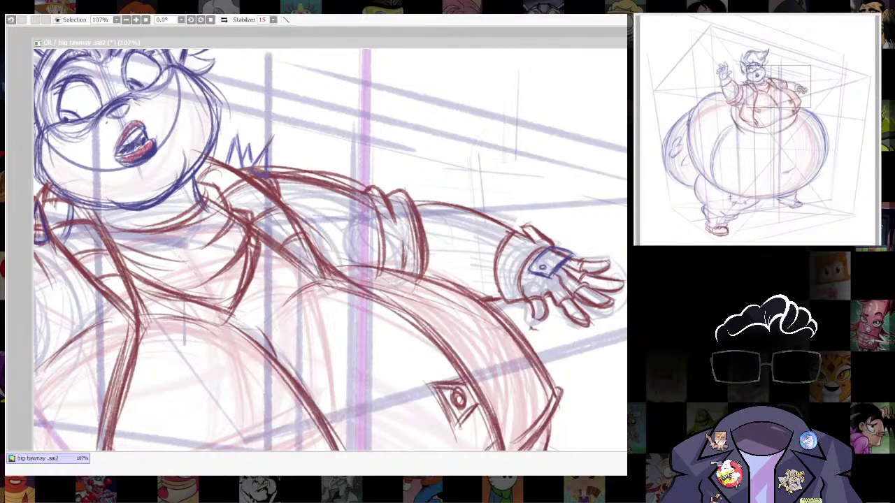
Redraw the near thigh's upper contour as a rounded curve from the underside of the rear to the belly line, replacing the old edge.
{"action": "scroll", "coordinate": [570, 263], "scroll_direction": "down", "scroll_amount": 10}
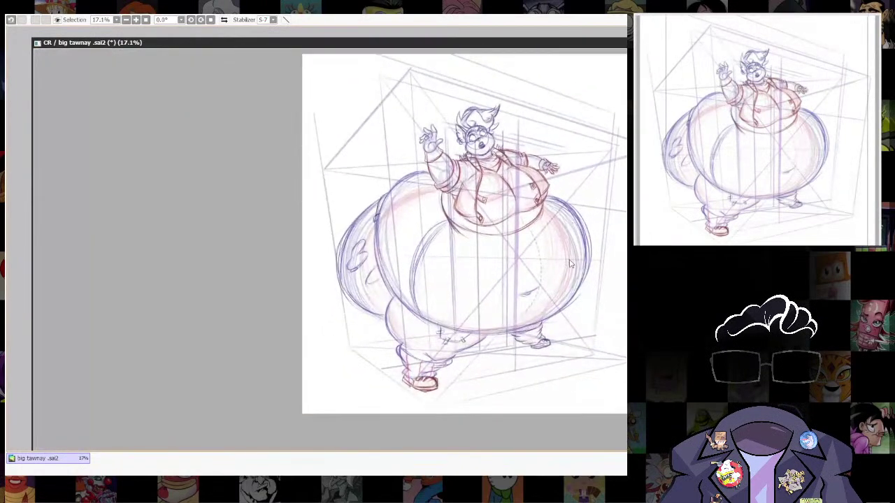
{"action": "scroll", "coordinate": [570, 263], "scroll_direction": "up", "scroll_amount": 3}
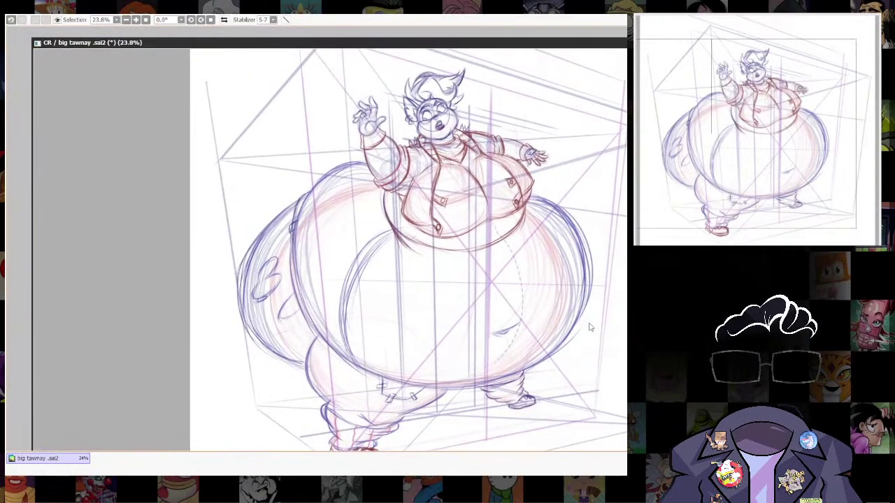
{"action": "left_click_drag", "start_coordinate": [589, 324], "coordinate": [619, 308]}
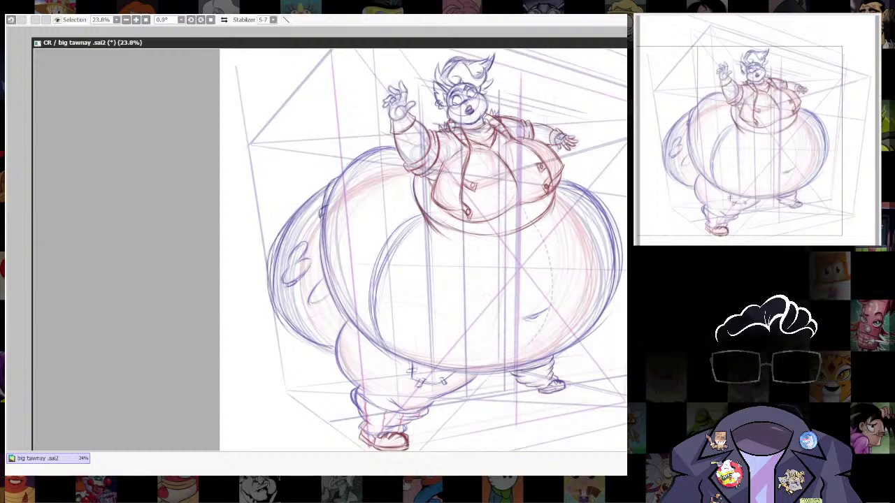
{"action": "scroll", "coordinate": [410, 294], "scroll_direction": "up", "scroll_amount": 3}
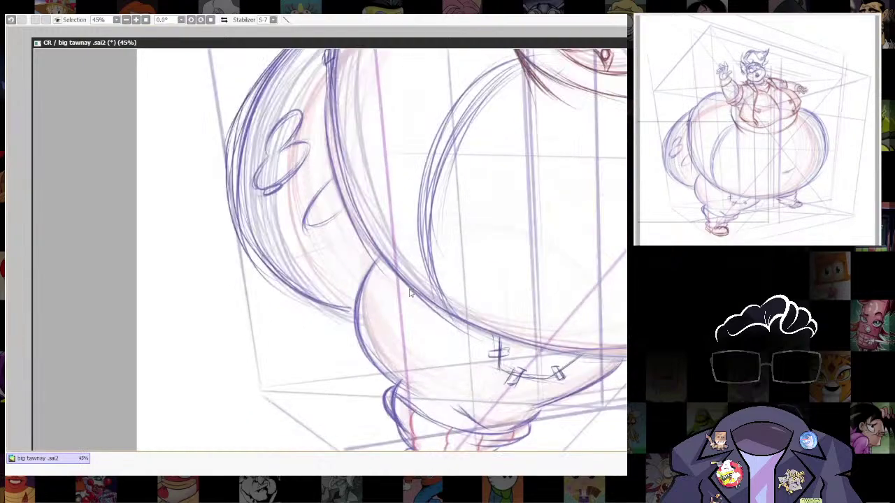
{"action": "key", "text": "n"}
{"action": "left_click_drag", "start_coordinate": [358, 306], "coordinate": [397, 279]}
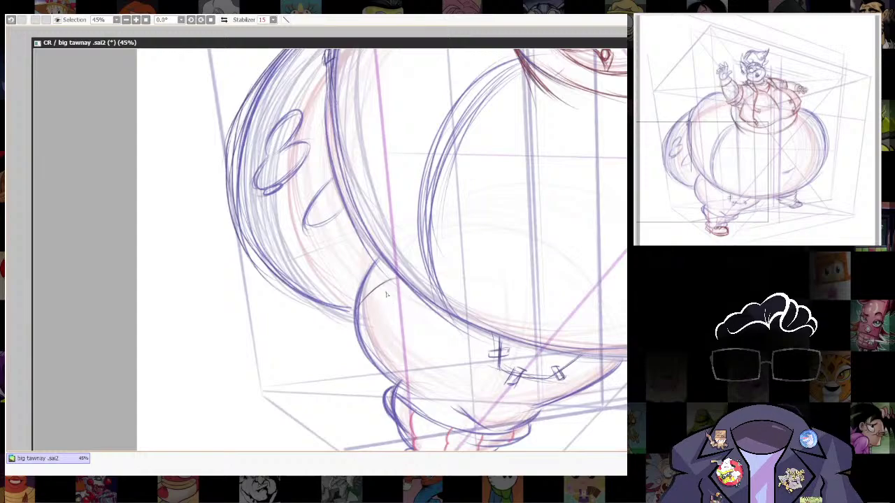
{"action": "left_click_drag", "start_coordinate": [350, 311], "coordinate": [361, 297]}
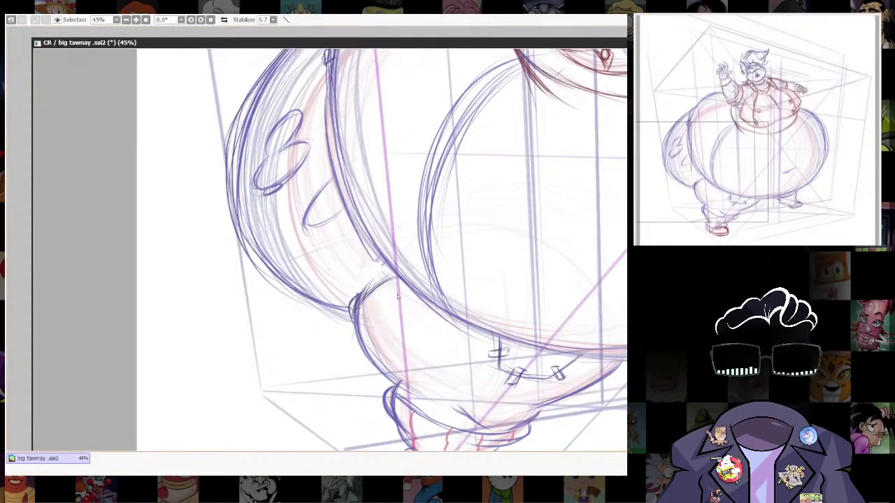
{"action": "scroll", "coordinate": [479, 367], "scroll_direction": "down", "scroll_amount": 4}
{"action": "scroll", "coordinate": [529, 364], "scroll_direction": "up", "scroll_amount": 2}
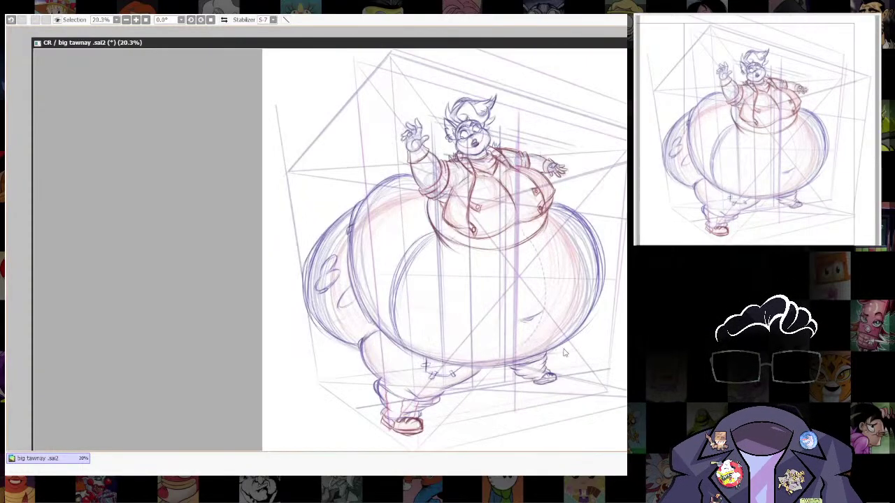
Lasso the rear behind the hip edge, adjust it with a free transform, and clear the selection.
{"action": "scroll", "coordinate": [556, 365], "scroll_direction": "up", "scroll_amount": 4}
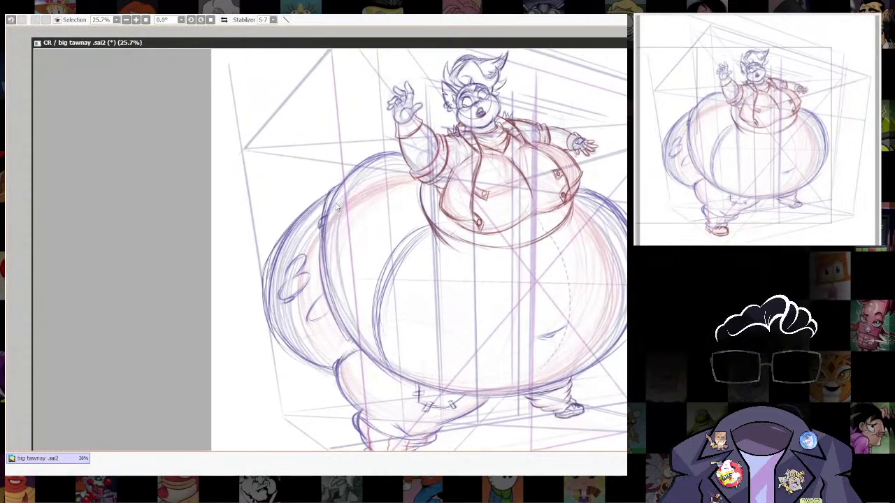
{"action": "scroll", "coordinate": [541, 359], "scroll_direction": "down", "scroll_amount": 2}
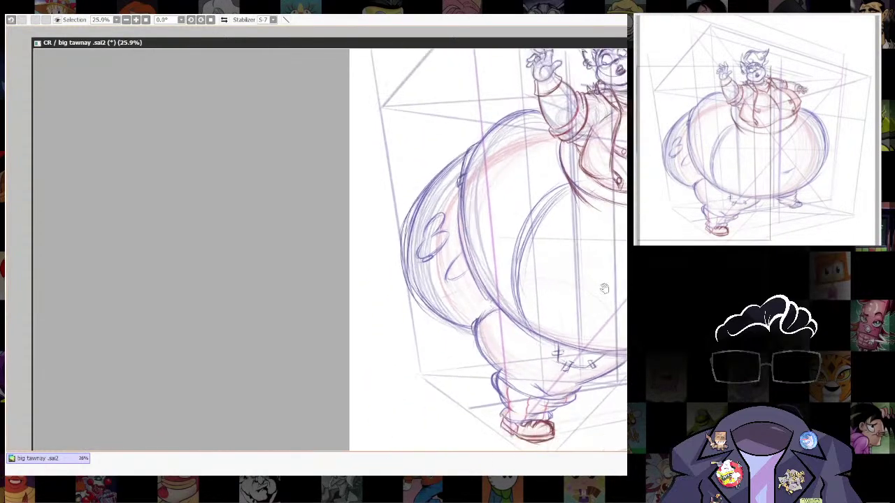
{"action": "scroll", "coordinate": [500, 342], "scroll_direction": "down", "scroll_amount": 1}
{"action": "scroll", "coordinate": [499, 343], "scroll_direction": "up", "scroll_amount": 3}
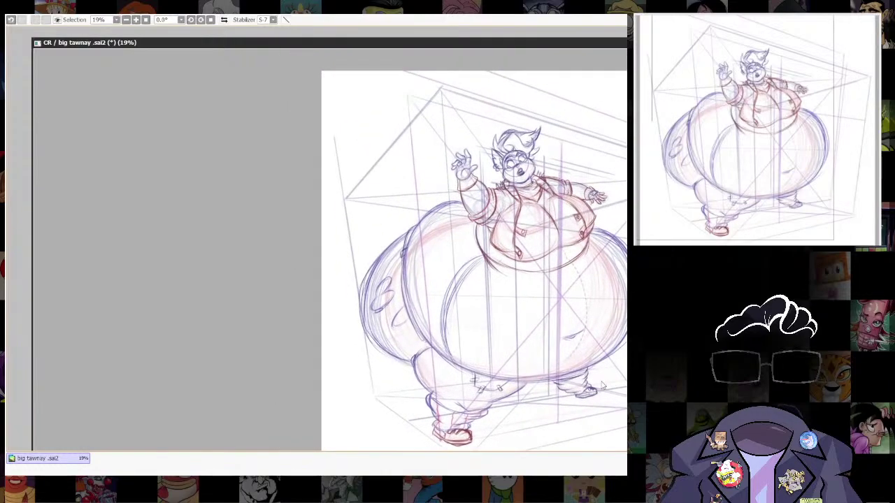
{"action": "left_click_drag", "start_coordinate": [499, 342], "coordinate": [526, 341]}
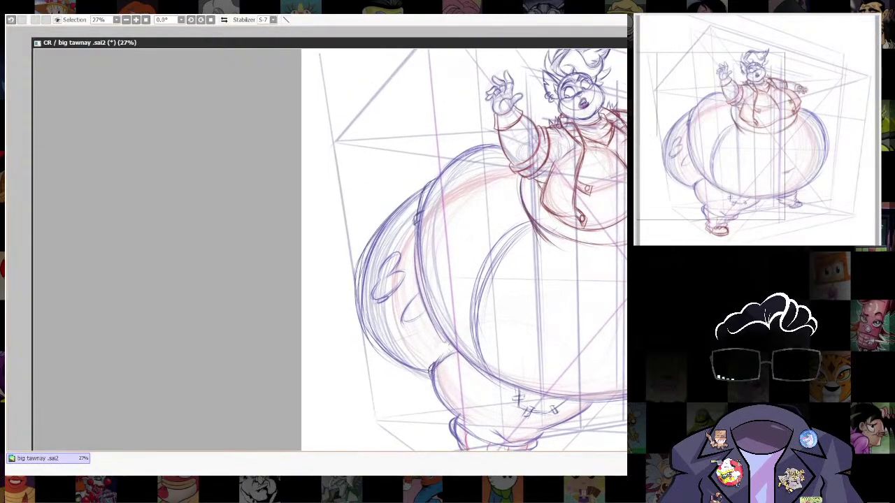
{"action": "mouse_move", "coordinate": [421, 383]}
{"action": "left_mouse_down"}
{"action": "mouse_move", "coordinate": [346, 346]}
{"action": "mouse_move", "coordinate": [331, 243]}
{"action": "mouse_move", "coordinate": [429, 175]}
{"action": "left_mouse_up"}
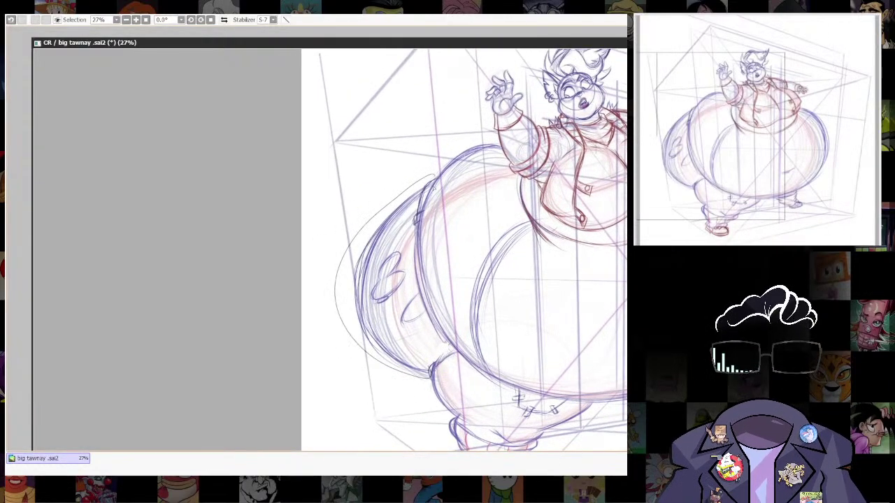
{"action": "mouse_move", "coordinate": [420, 297]}
{"action": "left_mouse_down"}
{"action": "mouse_move", "coordinate": [440, 333]}
{"action": "mouse_move", "coordinate": [429, 378]}
{"action": "mouse_move", "coordinate": [454, 395]}
{"action": "left_mouse_up"}
{"action": "key", "text": "ctrl+t"}
{"action": "key", "text": "Return"}
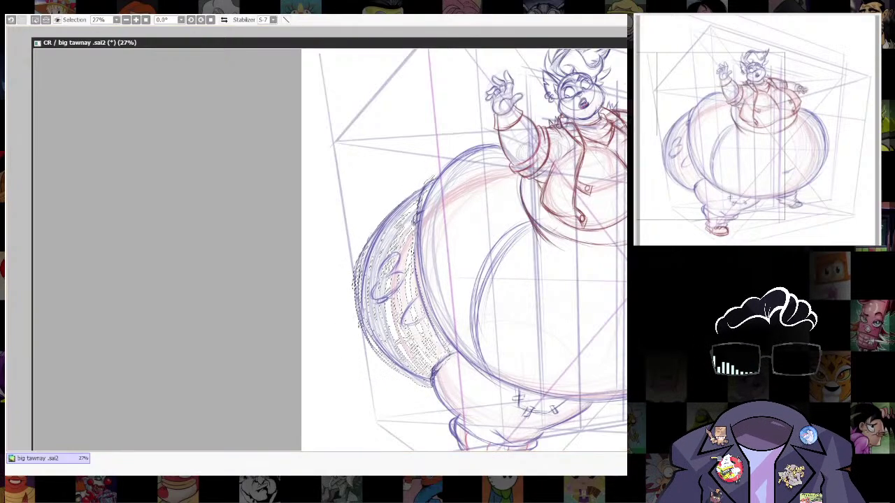
{"action": "key", "text": "ctrl+d"}
Examine the whole figure and the upper body at several zoom levels to check the overall proportions.
{"action": "scroll", "coordinate": [599, 313], "scroll_direction": "down", "scroll_amount": 3}
{"action": "left_click_drag", "start_coordinate": [599, 313], "coordinate": [516, 363]}
{"action": "scroll", "coordinate": [563, 362], "scroll_direction": "up", "scroll_amount": 4}
{"action": "left_click_drag", "start_coordinate": [570, 339], "coordinate": [536, 354]}
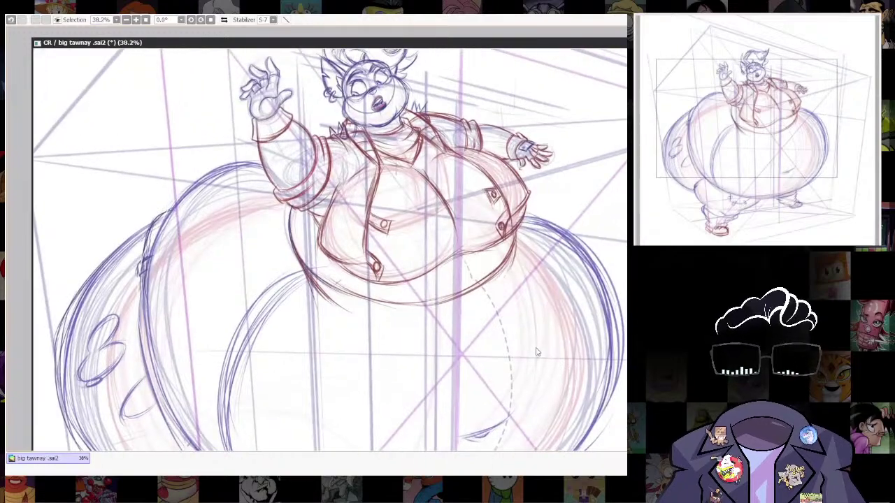
{"action": "scroll", "coordinate": [580, 350], "scroll_direction": "down", "scroll_amount": 2}
{"action": "scroll", "coordinate": [582, 350], "scroll_direction": "up", "scroll_amount": 2}
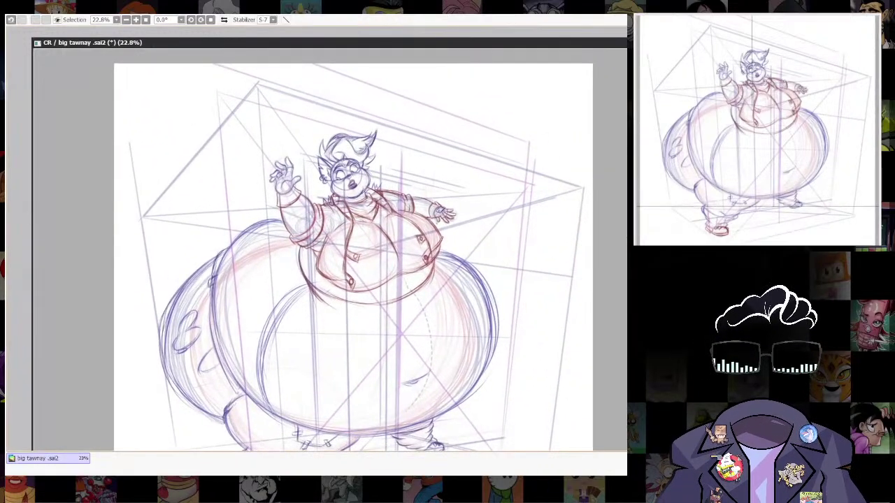
{"action": "scroll", "coordinate": [581, 299], "scroll_direction": "down", "scroll_amount": 3}
{"action": "scroll", "coordinate": [581, 299], "scroll_direction": "up", "scroll_amount": 2}
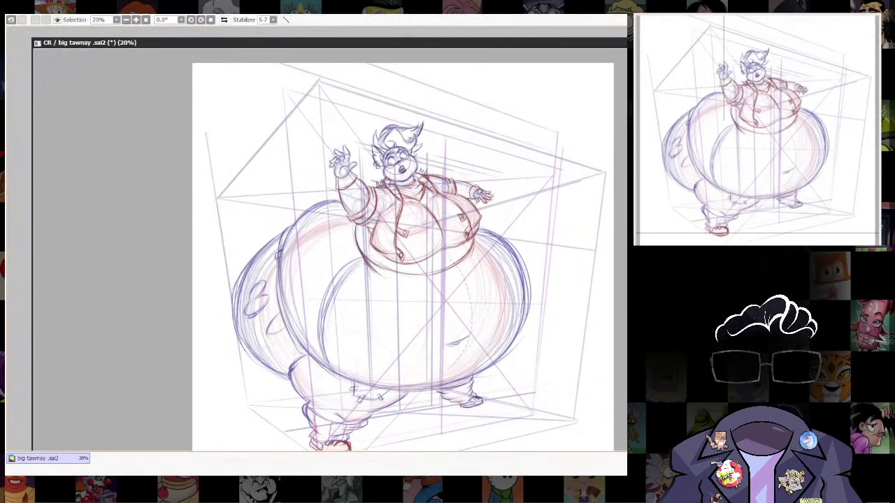
Sketch loose scalloped green curves in the background above the head and around the outstretched hand, reaching down beside the belly.
{"action": "left_click_drag", "start_coordinate": [553, 279], "coordinate": [551, 325]}
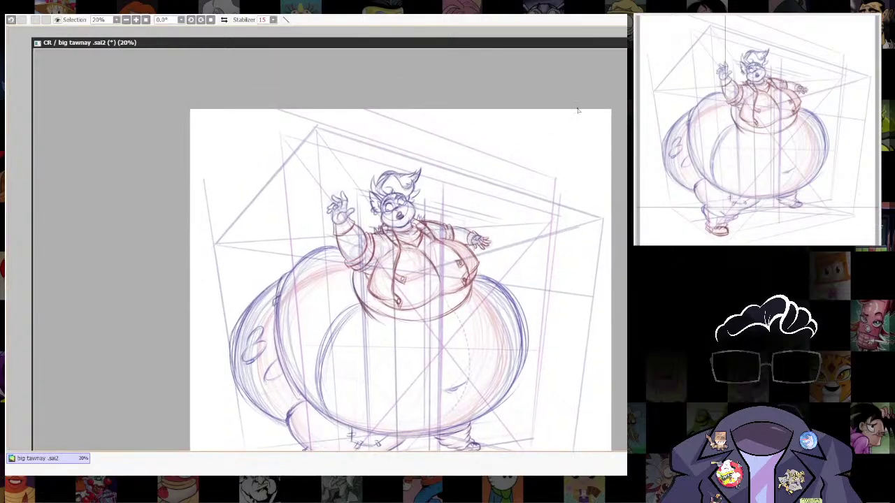
{"action": "left_click_drag", "start_coordinate": [595, 120], "coordinate": [528, 186]}
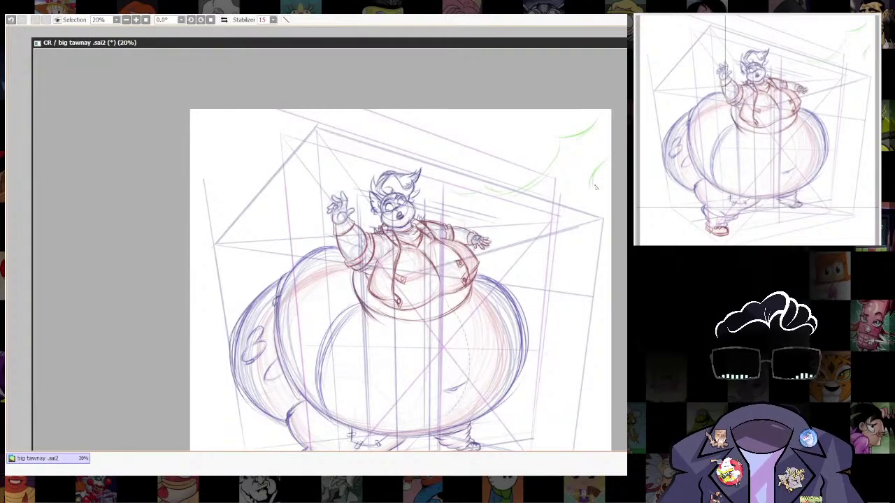
{"action": "left_click_drag", "start_coordinate": [594, 192], "coordinate": [569, 190]}
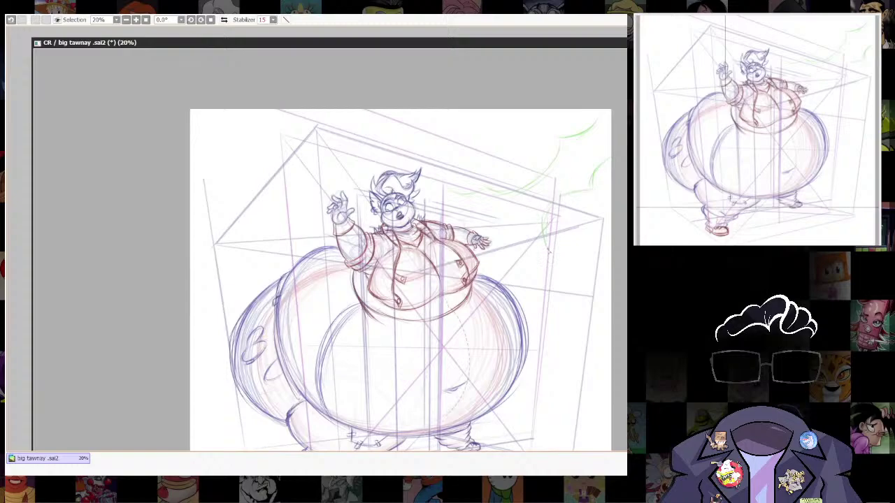
{"action": "mouse_move", "coordinate": [538, 253]}
{"action": "left_mouse_down"}
{"action": "mouse_move", "coordinate": [528, 281]}
{"action": "mouse_move", "coordinate": [535, 295]}
{"action": "left_mouse_up"}
{"action": "left_click_drag", "start_coordinate": [443, 164], "coordinate": [474, 212]}
{"action": "mouse_move", "coordinate": [475, 213]}
{"action": "left_mouse_down"}
{"action": "mouse_move", "coordinate": [475, 238]}
{"action": "mouse_move", "coordinate": [485, 243]}
{"action": "left_mouse_up"}
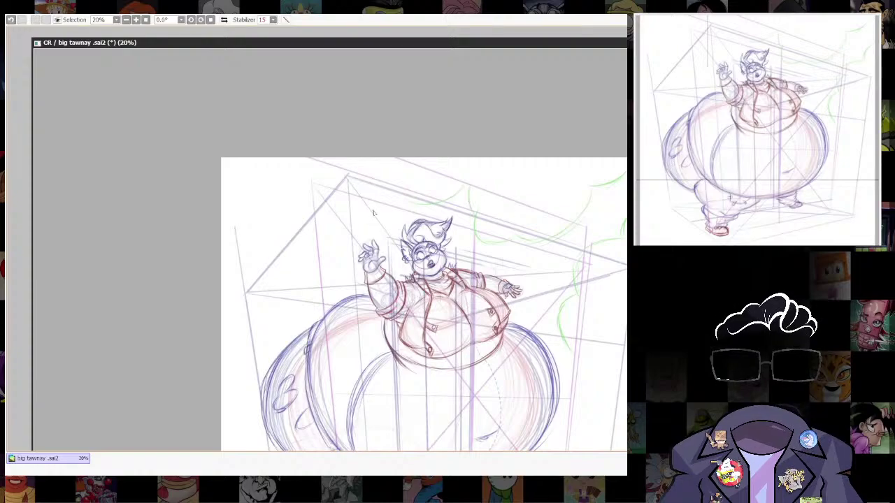
Extend the scalloped green curves around the raised hand, along the rear, beneath the belly between the legs, and up the belly's far side.
{"action": "mouse_move", "coordinate": [386, 189]}
{"action": "left_mouse_down"}
{"action": "mouse_move", "coordinate": [296, 304]}
{"action": "mouse_move", "coordinate": [344, 248]}
{"action": "mouse_move", "coordinate": [322, 268]}
{"action": "mouse_move", "coordinate": [300, 205]}
{"action": "left_mouse_up"}
{"action": "left_click_drag", "start_coordinate": [307, 241], "coordinate": [321, 278]}
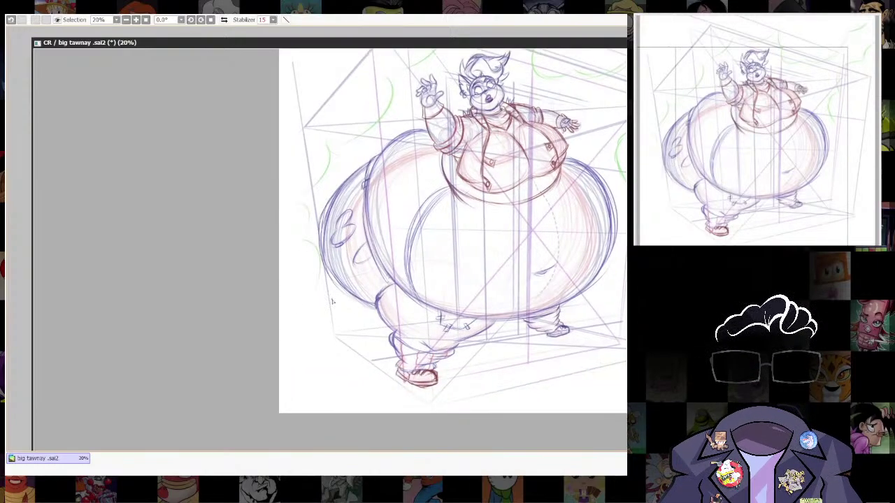
{"action": "left_click_drag", "start_coordinate": [384, 373], "coordinate": [373, 332]}
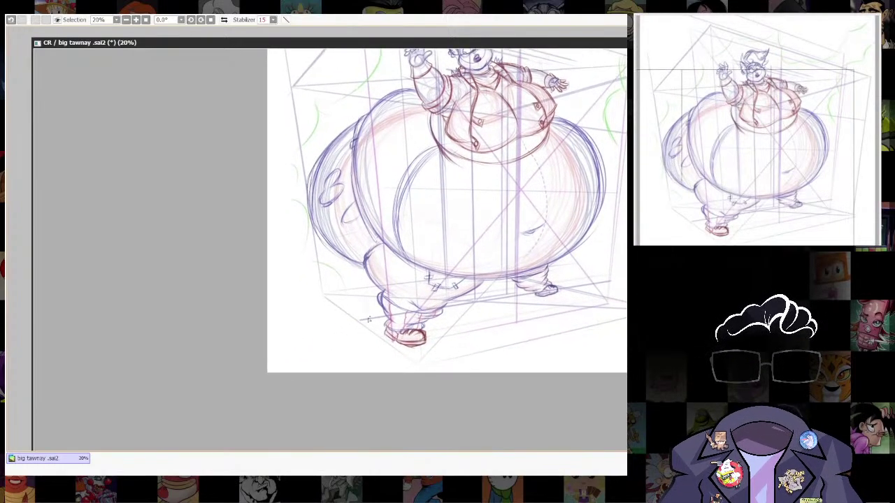
{"action": "left_click_drag", "start_coordinate": [563, 320], "coordinate": [531, 339]}
{"action": "left_click_drag", "start_coordinate": [412, 336], "coordinate": [438, 326]}
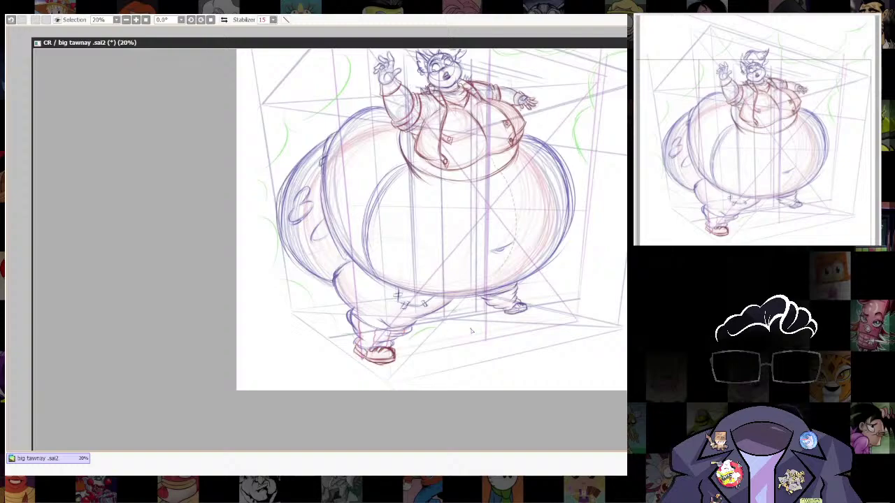
{"action": "left_click_drag", "start_coordinate": [589, 169], "coordinate": [573, 211]}
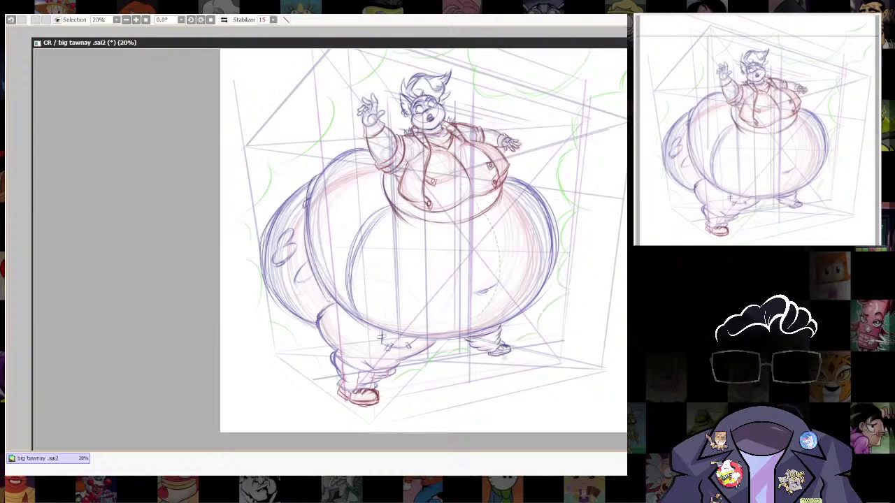
{"action": "left_click_drag", "start_coordinate": [604, 349], "coordinate": [594, 445]}
{"action": "scroll", "coordinate": [479, 276], "scroll_direction": "up", "scroll_amount": 4}
{"action": "left_click_drag", "start_coordinate": [507, 240], "coordinate": [535, 302]}
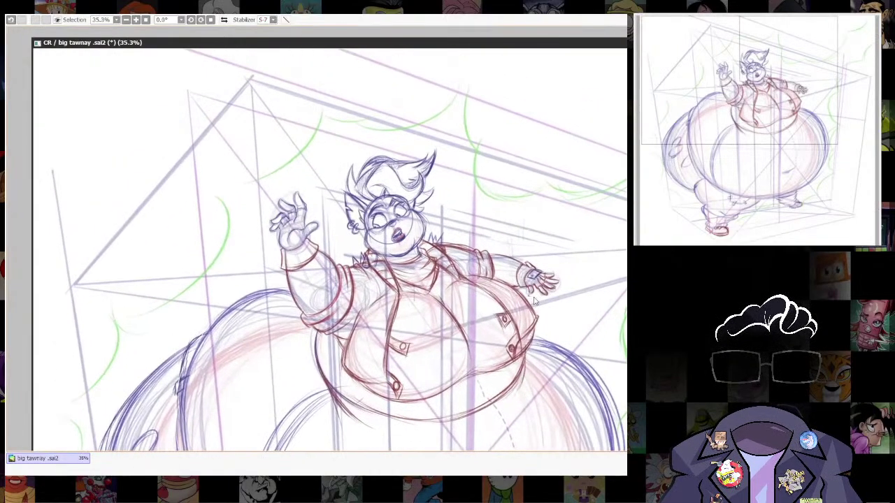
Lasso the curved hem band beneath the open jacket, skew and reshape it with a free transform, and clear the selection.
{"action": "scroll", "coordinate": [536, 300], "scroll_direction": "up", "scroll_amount": 3}
{"action": "scroll", "coordinate": [543, 300], "scroll_direction": "down", "scroll_amount": 6}
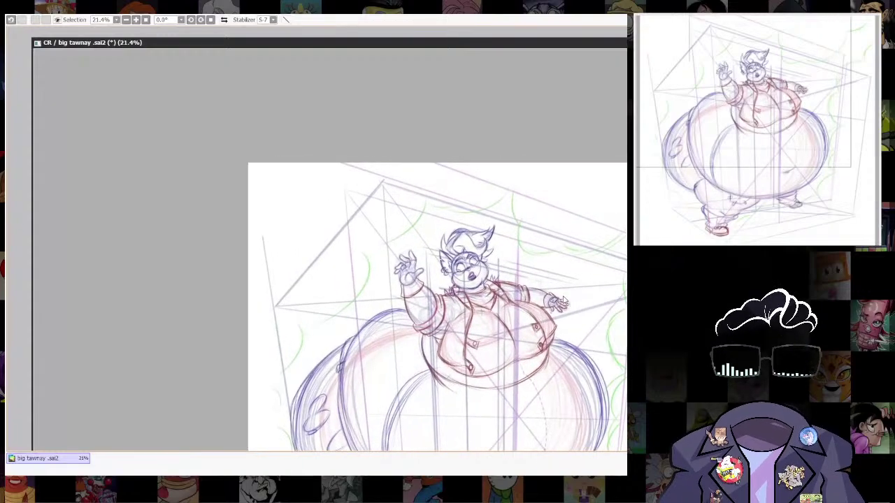
{"action": "scroll", "coordinate": [563, 302], "scroll_direction": "up", "scroll_amount": 2}
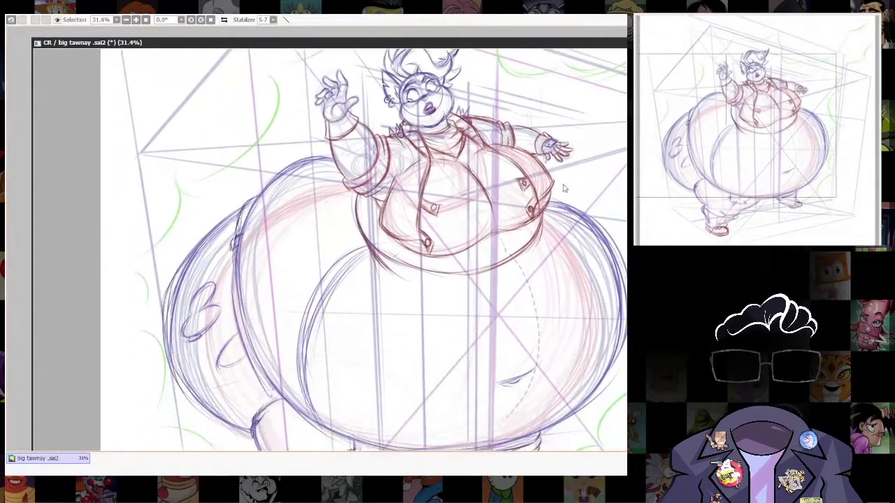
{"action": "scroll", "coordinate": [563, 187], "scroll_direction": "down", "scroll_amount": 3}
{"action": "scroll", "coordinate": [564, 256], "scroll_direction": "up", "scroll_amount": 4}
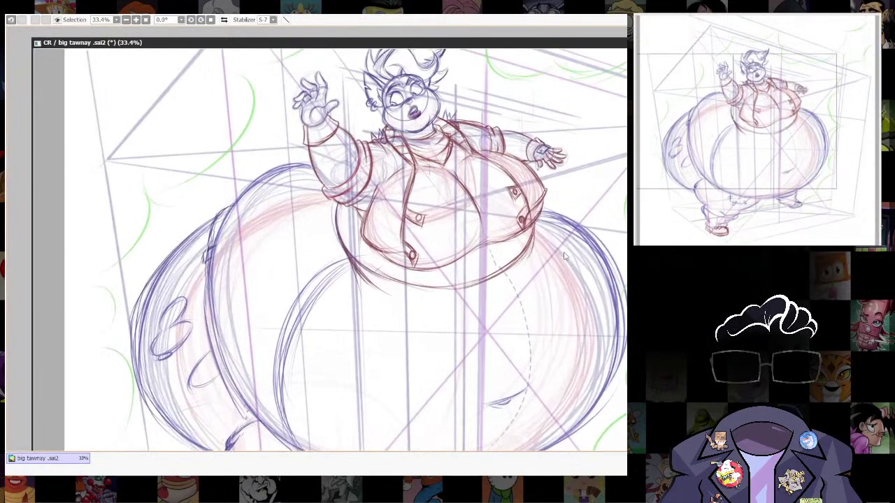
{"action": "scroll", "coordinate": [565, 256], "scroll_direction": "up", "scroll_amount": 1}
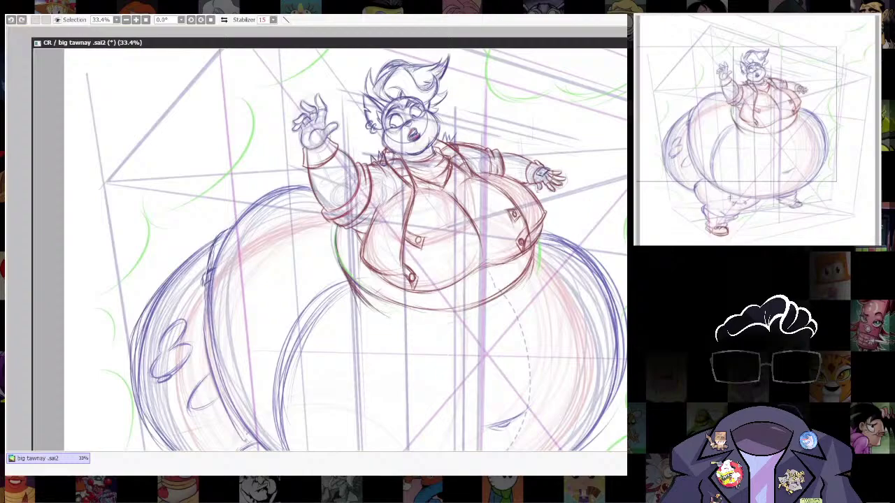
{"action": "key", "text": "e"}
{"action": "mouse_move", "coordinate": [333, 228]}
{"action": "left_mouse_down"}
{"action": "mouse_move", "coordinate": [423, 322]}
{"action": "mouse_move", "coordinate": [335, 231]}
{"action": "left_mouse_up"}
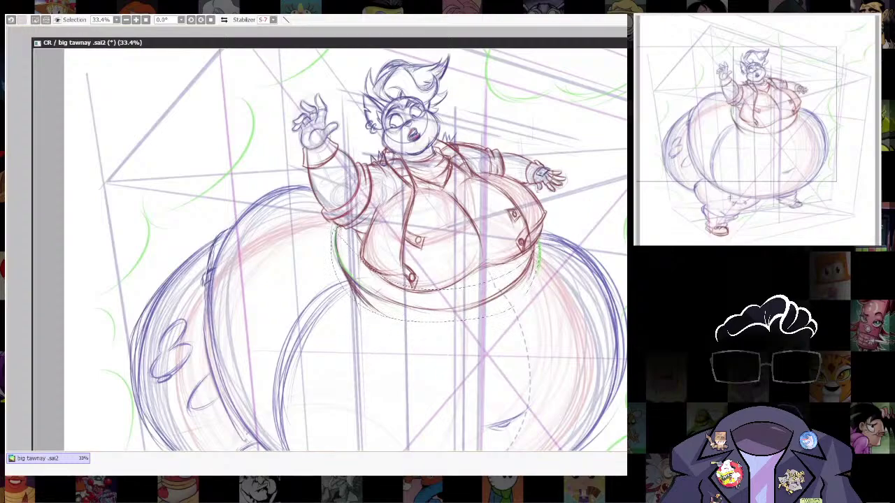
{"action": "key", "text": "ctrl+t"}
{"action": "left_click_drag", "start_coordinate": [540, 322], "coordinate": [540, 341]}
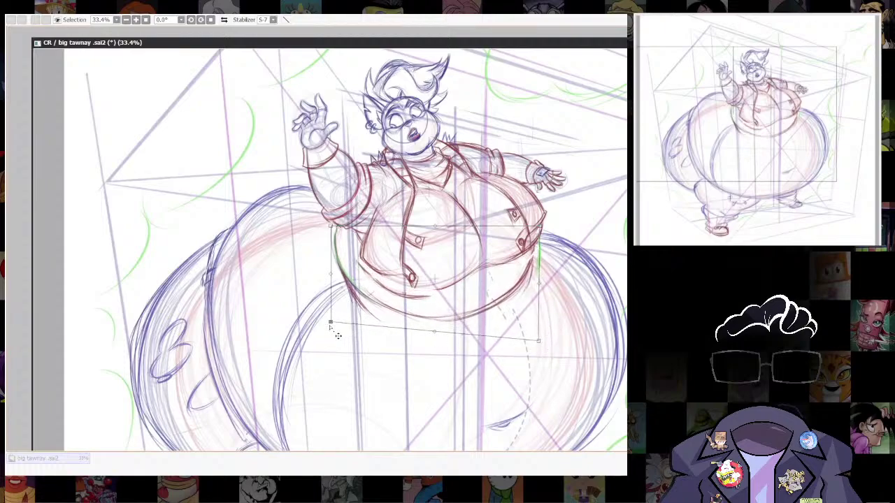
{"action": "left_click_drag", "start_coordinate": [331, 326], "coordinate": [334, 315]}
{"action": "left_click_drag", "start_coordinate": [538, 276], "coordinate": [544, 265]}
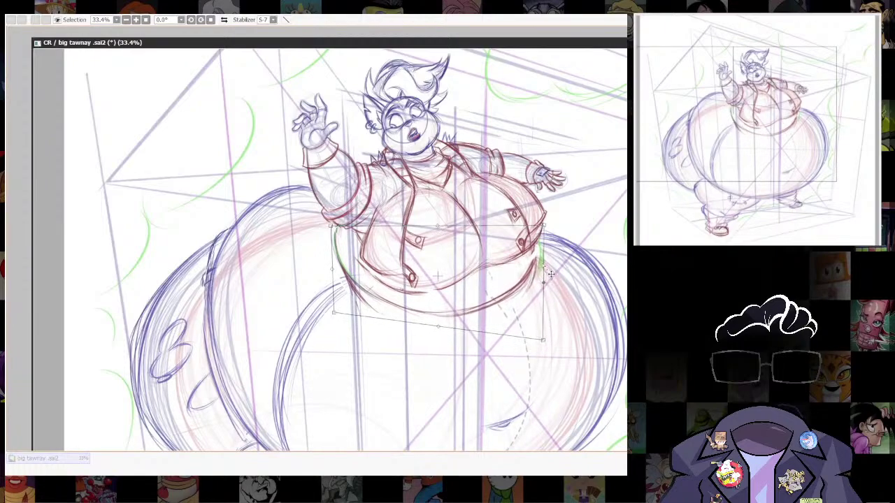
{"action": "key", "text": "Return"}
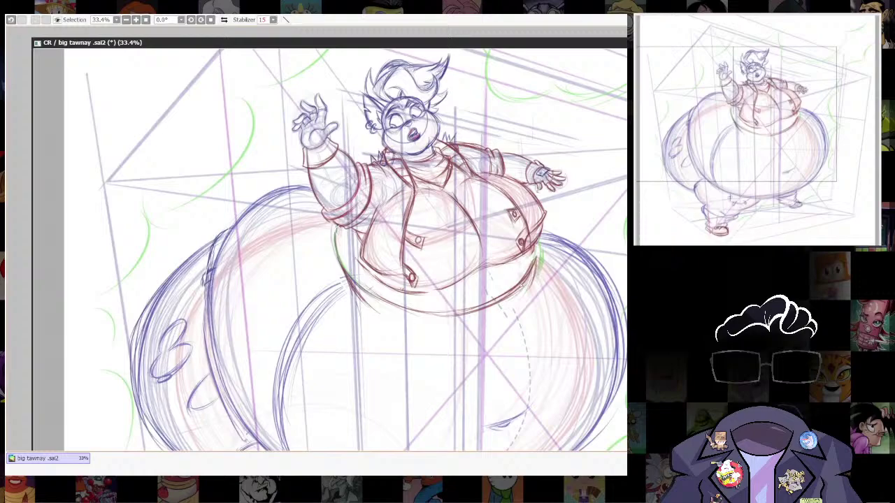
Examine the whole figure at several zoom levels to check the adjusted waist area against the overall pose.
{"action": "scroll", "coordinate": [569, 301], "scroll_direction": "down", "scroll_amount": 4}
{"action": "scroll", "coordinate": [580, 276], "scroll_direction": "up", "scroll_amount": 1}
{"action": "left_click_drag", "start_coordinate": [569, 332], "coordinate": [581, 299]}
{"action": "scroll", "coordinate": [588, 323], "scroll_direction": "up", "scroll_amount": 2}
{"action": "scroll", "coordinate": [604, 271], "scroll_direction": "down", "scroll_amount": 2}
{"action": "scroll", "coordinate": [581, 299], "scroll_direction": "up", "scroll_amount": 2}
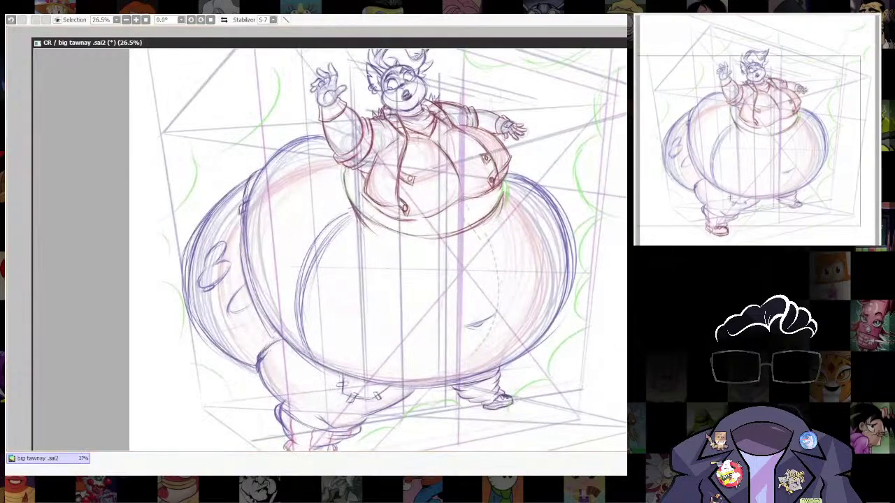
{"action": "scroll", "coordinate": [577, 305], "scroll_direction": "up", "scroll_amount": 1}
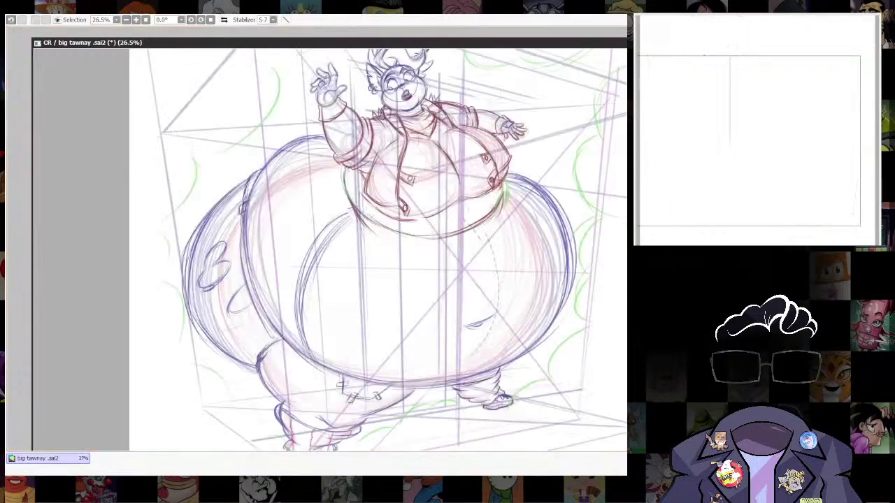
{"action": "scroll", "coordinate": [577, 304], "scroll_direction": "down", "scroll_amount": 2}
{"action": "scroll", "coordinate": [577, 305], "scroll_direction": "up", "scroll_amount": 1}
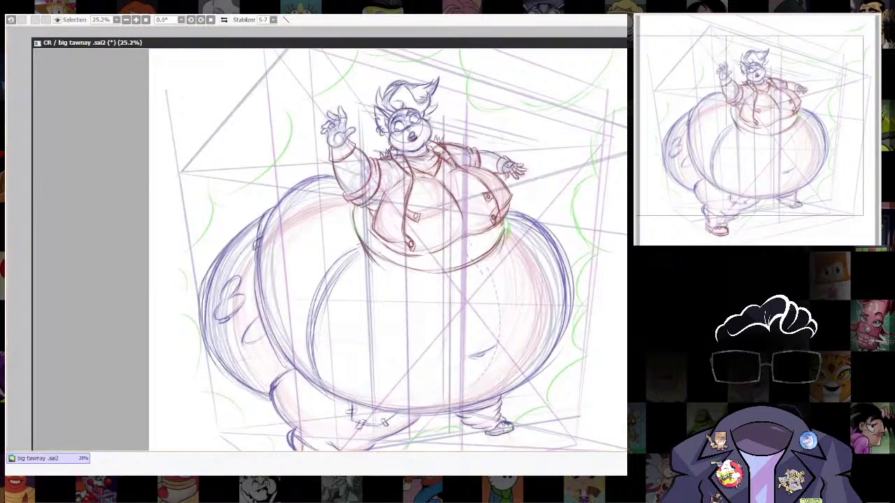
Ink the upper contour of the large front hair curl in bold black, from its outer tip down around to the forehead.
{"action": "scroll", "coordinate": [385, 95], "scroll_direction": "up", "scroll_amount": 7}
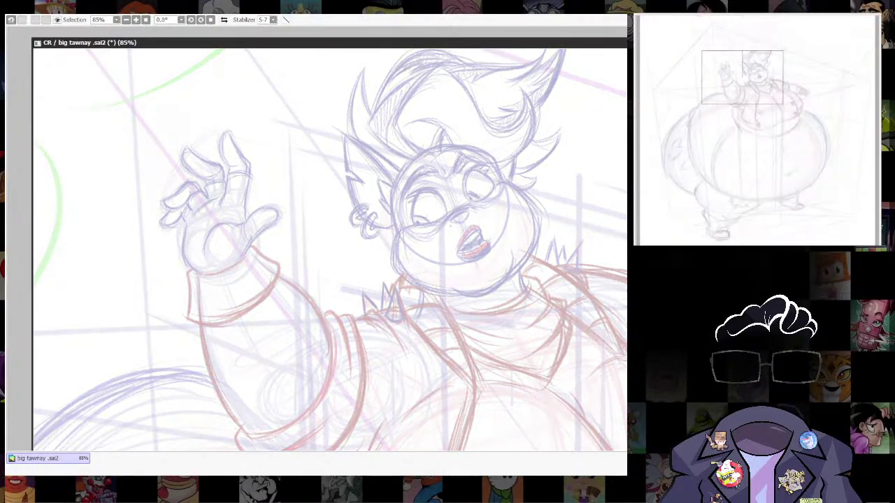
{"action": "scroll", "coordinate": [521, 315], "scroll_direction": "up", "scroll_amount": 2}
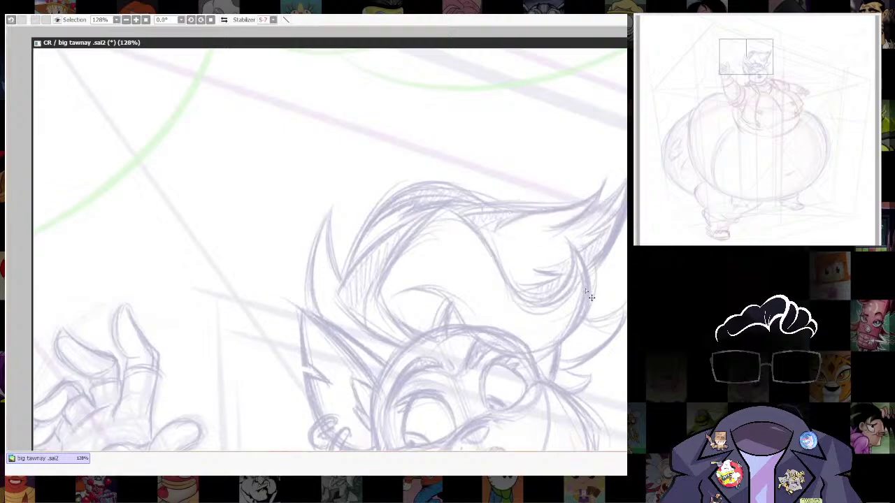
{"action": "mouse_move", "coordinate": [570, 237]}
{"action": "left_mouse_down"}
{"action": "mouse_move", "coordinate": [571, 288]}
{"action": "mouse_move", "coordinate": [542, 304]}
{"action": "mouse_move", "coordinate": [503, 272]}
{"action": "left_mouse_up"}
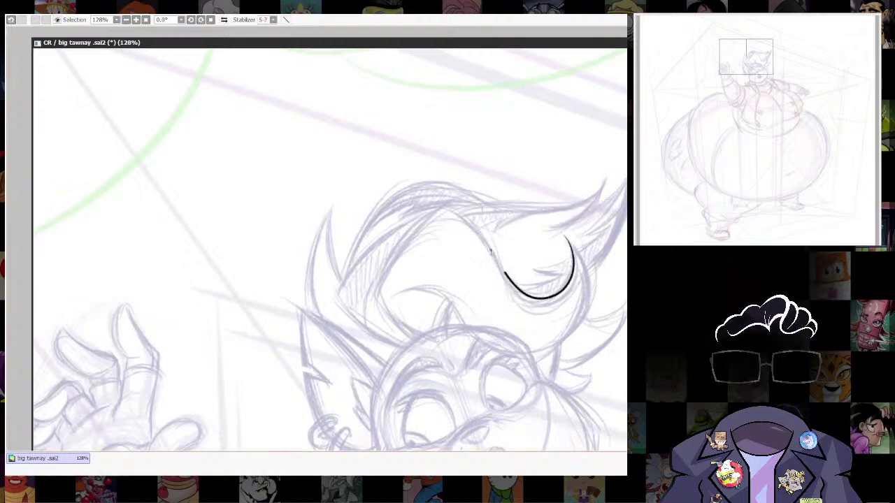
{"action": "mouse_move", "coordinate": [412, 227]}
{"action": "left_mouse_down"}
{"action": "mouse_move", "coordinate": [374, 275]}
{"action": "mouse_move", "coordinate": [376, 313]}
{"action": "mouse_move", "coordinate": [439, 353]}
{"action": "mouse_move", "coordinate": [475, 345]}
{"action": "left_mouse_up"}
{"action": "key", "text": "ctrl+z"}
{"action": "mouse_move", "coordinate": [602, 358]}
{"action": "left_mouse_down"}
{"action": "mouse_move", "coordinate": [599, 274]}
{"action": "mouse_move", "coordinate": [587, 295]}
{"action": "left_mouse_up"}
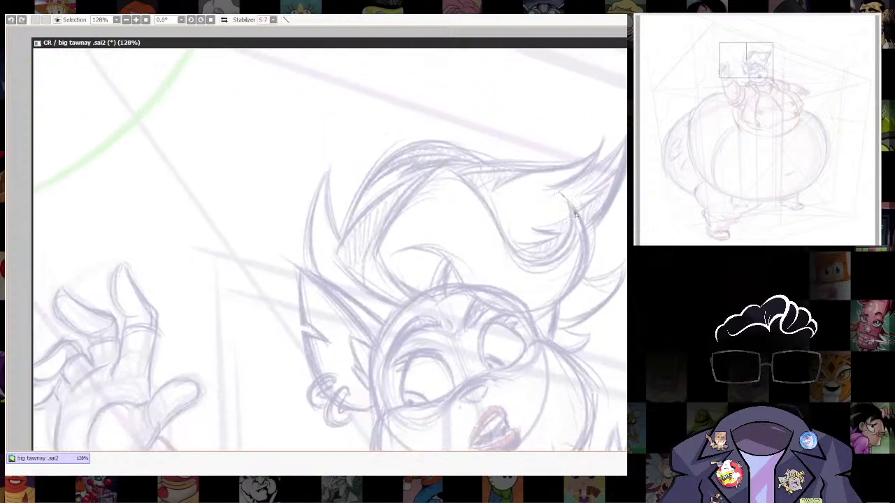
{"action": "mouse_move", "coordinate": [535, 263]}
{"action": "left_mouse_down"}
{"action": "mouse_move", "coordinate": [507, 246]}
{"action": "mouse_move", "coordinate": [467, 173]}
{"action": "mouse_move", "coordinate": [448, 163]}
{"action": "mouse_move", "coordinate": [402, 197]}
{"action": "mouse_move", "coordinate": [373, 249]}
{"action": "mouse_move", "coordinate": [375, 267]}
{"action": "mouse_move", "coordinate": [410, 300]}
{"action": "mouse_move", "coordinate": [476, 306]}
{"action": "left_mouse_up"}
{"action": "left_click_drag", "start_coordinate": [572, 327], "coordinate": [531, 316]}
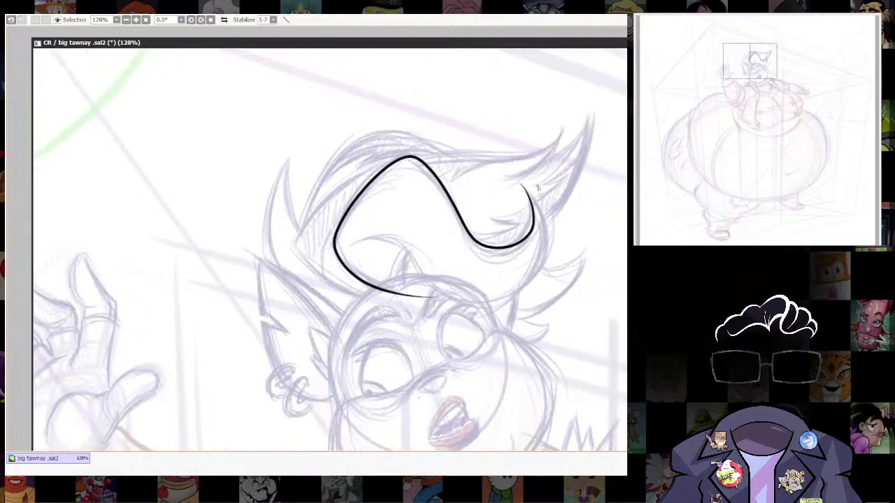
Ink the hair curl's lower contour and the short inner fold line, and erase the overshooting line end at the forehead.
{"action": "key", "text": "ctrl+z"}
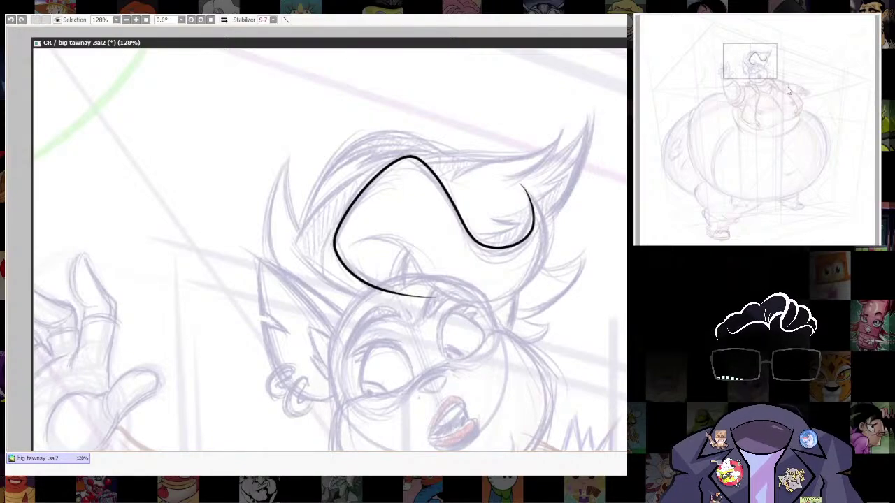
{"action": "mouse_move", "coordinate": [521, 186]}
{"action": "left_mouse_down"}
{"action": "mouse_move", "coordinate": [544, 243]}
{"action": "mouse_move", "coordinate": [538, 274]}
{"action": "mouse_move", "coordinate": [494, 309]}
{"action": "mouse_move", "coordinate": [436, 293]}
{"action": "mouse_move", "coordinate": [404, 246]}
{"action": "mouse_move", "coordinate": [371, 249]}
{"action": "left_mouse_up"}
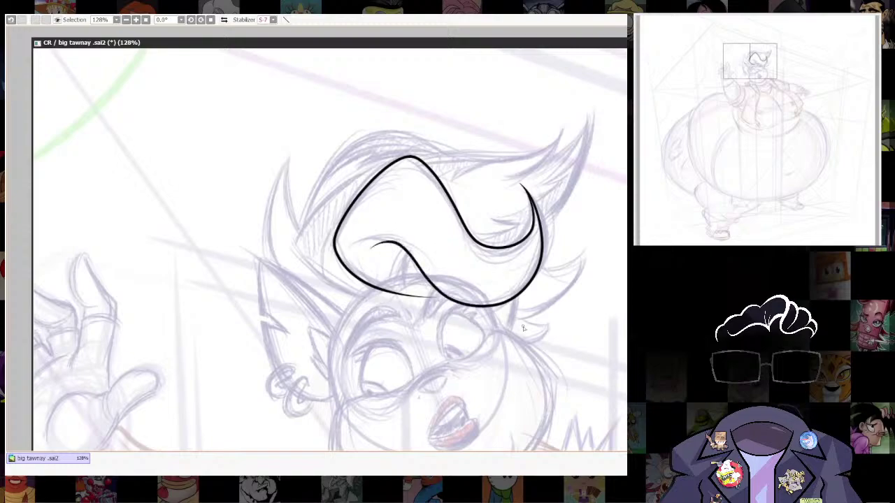
{"action": "left_click_drag", "start_coordinate": [522, 326], "coordinate": [527, 354]}
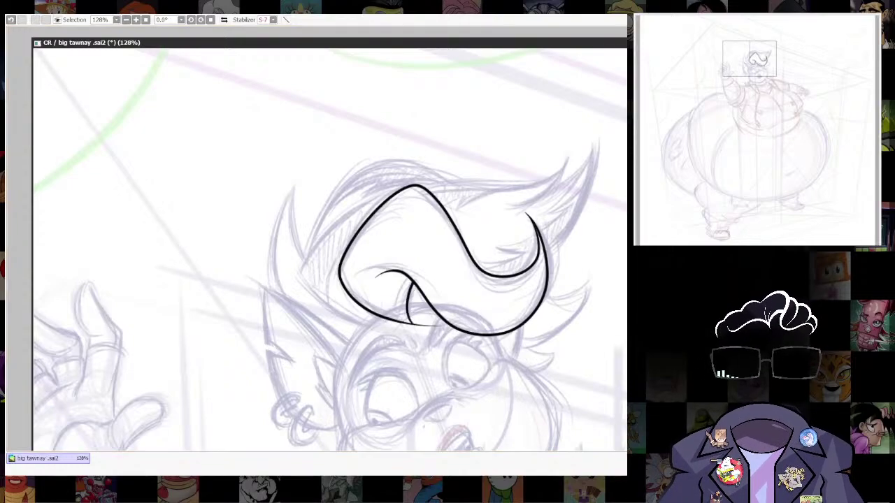
{"action": "scroll", "coordinate": [389, 305], "scroll_direction": "up", "scroll_amount": 3}
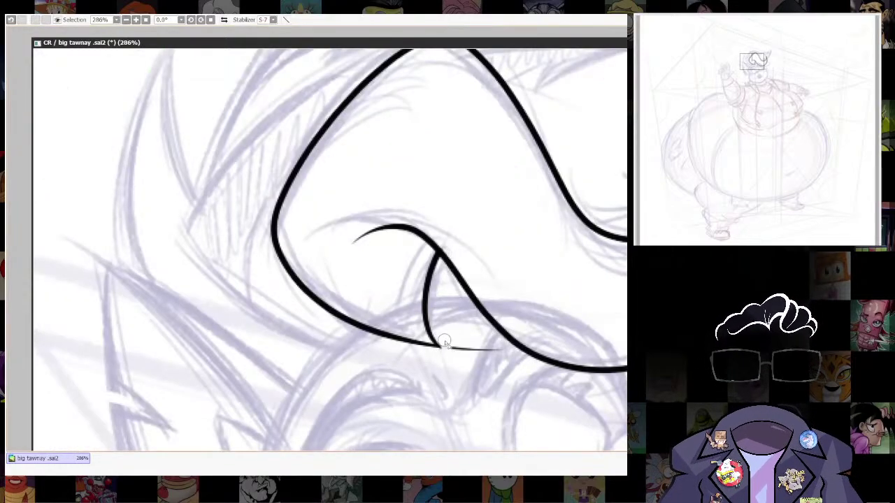
{"action": "scroll", "coordinate": [521, 342], "scroll_direction": "down", "scroll_amount": 2}
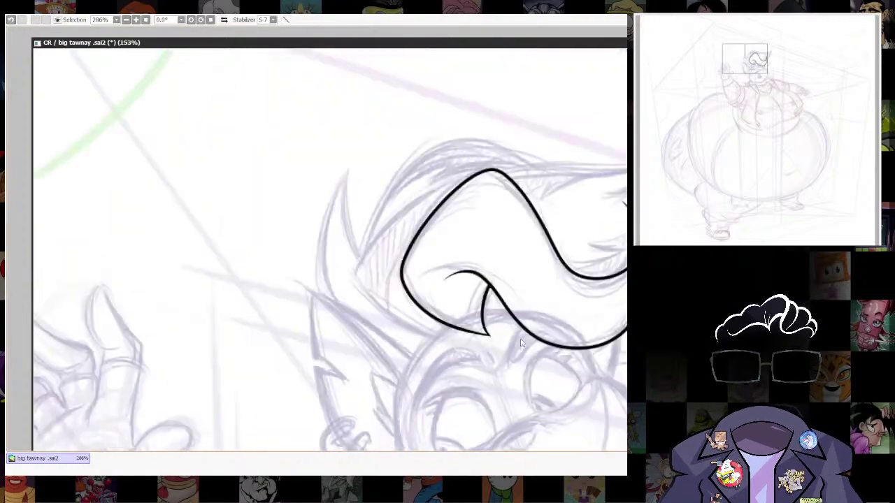
{"action": "scroll", "coordinate": [520, 342], "scroll_direction": "down", "scroll_amount": 3}
{"action": "scroll", "coordinate": [511, 280], "scroll_direction": "up", "scroll_amount": 4}
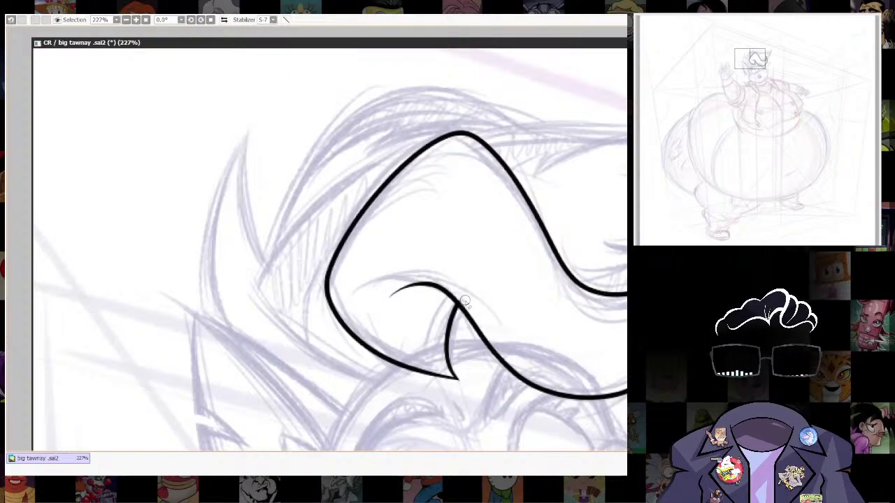
Add a short tapered stroke beside the inner tip of the front hair curl.
{"action": "left_click_drag", "start_coordinate": [540, 337], "coordinate": [567, 286]}
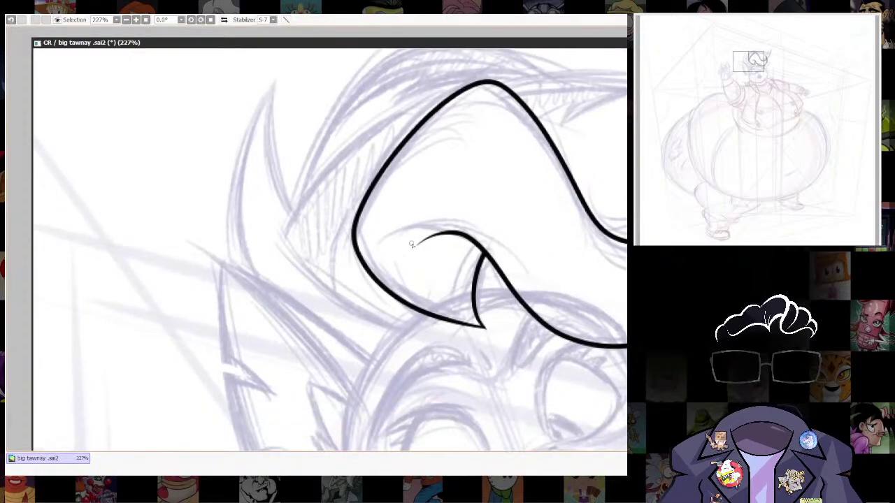
{"action": "key", "text": "ctrl+z"}
{"action": "left_click_drag", "start_coordinate": [436, 218], "coordinate": [459, 231]}
{"action": "left_click_drag", "start_coordinate": [593, 340], "coordinate": [535, 265]}
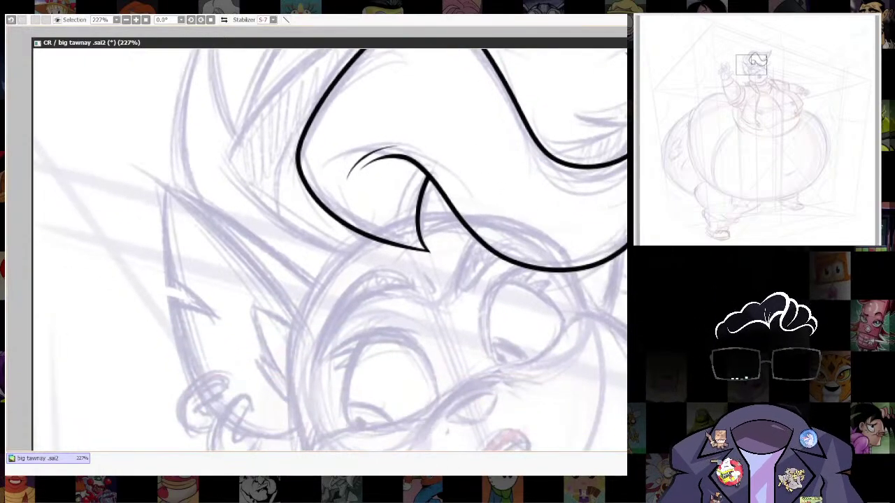
Ink the inner and outer contours of the upper lip in black over the mouth sketch.
{"action": "left_click_drag", "start_coordinate": [518, 115], "coordinate": [541, 200]}
{"action": "scroll", "coordinate": [540, 202], "scroll_direction": "up", "scroll_amount": 5}
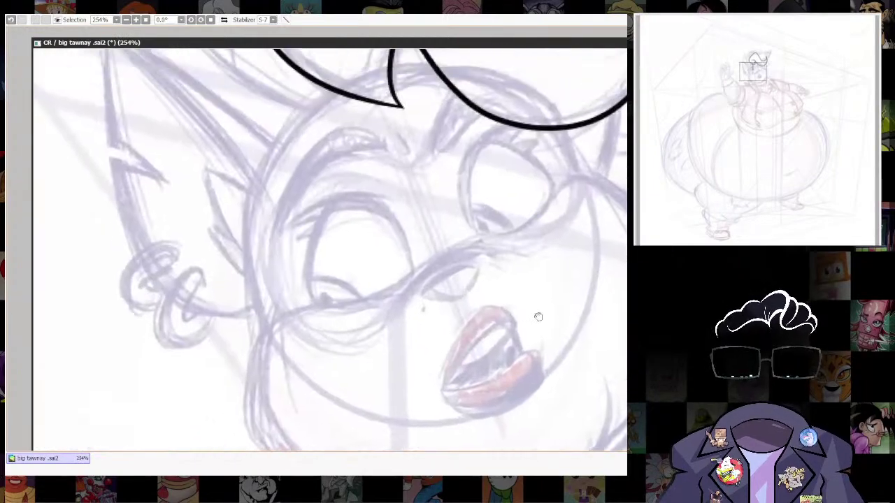
{"action": "scroll", "coordinate": [537, 371], "scroll_direction": "up", "scroll_amount": 1}
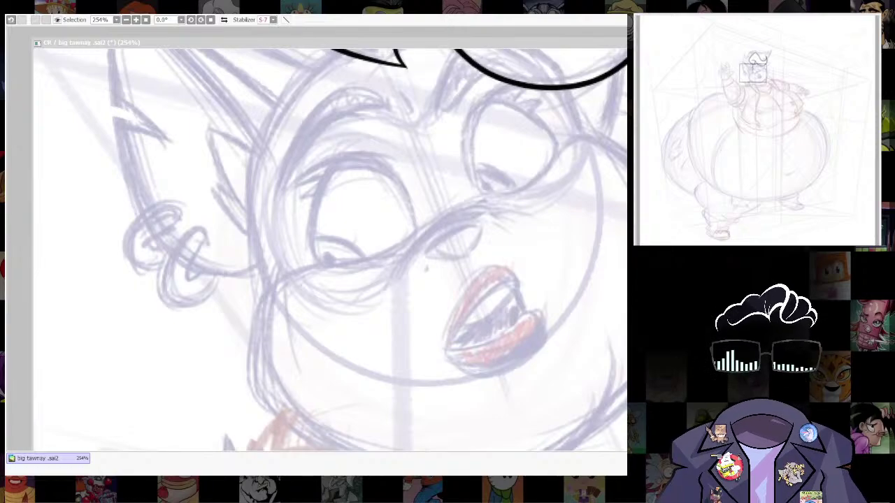
{"action": "left_click", "coordinate": [465, 340]}
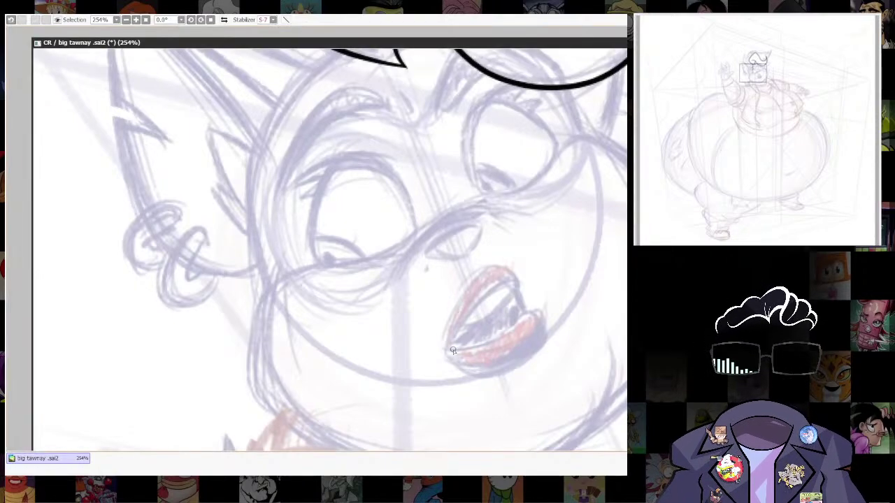
{"action": "mouse_move", "coordinate": [446, 355]}
{"action": "left_mouse_down"}
{"action": "mouse_move", "coordinate": [480, 293]}
{"action": "mouse_move", "coordinate": [508, 278]}
{"action": "mouse_move", "coordinate": [520, 318]}
{"action": "left_mouse_up"}
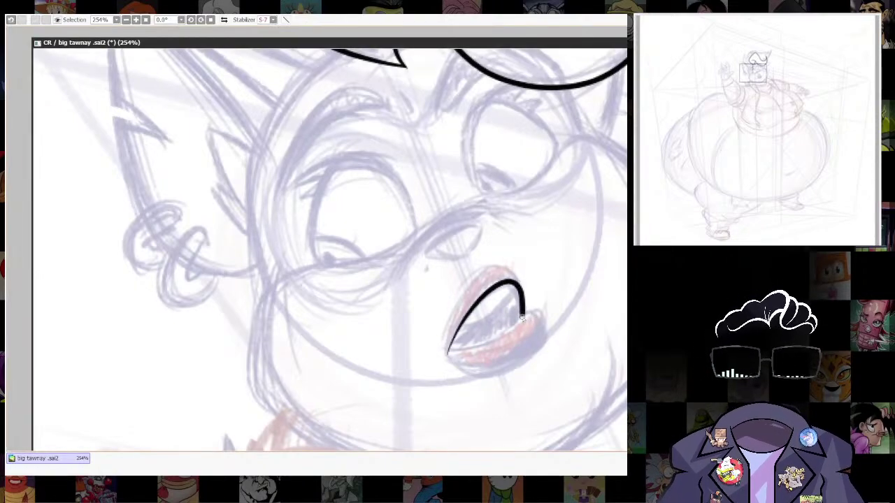
{"action": "mouse_move", "coordinate": [447, 357]}
{"action": "left_mouse_down"}
{"action": "mouse_move", "coordinate": [459, 300]}
{"action": "mouse_move", "coordinate": [494, 266]}
{"action": "mouse_move", "coordinate": [518, 270]}
{"action": "left_mouse_up"}
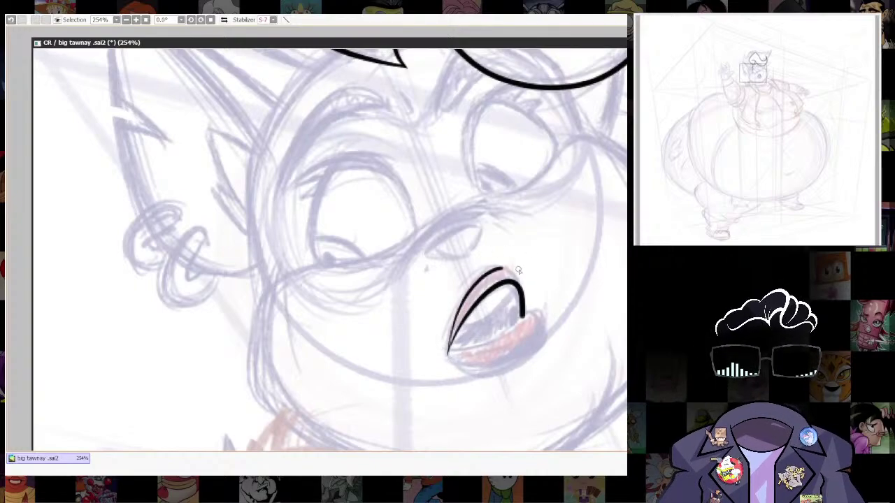
{"action": "key", "text": "ctrl+z"}
{"action": "mouse_move", "coordinate": [448, 355]}
{"action": "left_mouse_down"}
{"action": "mouse_move", "coordinate": [471, 285]}
{"action": "mouse_move", "coordinate": [511, 255]}
{"action": "mouse_move", "coordinate": [534, 277]}
{"action": "mouse_move", "coordinate": [523, 319]}
{"action": "left_mouse_up"}
Ink the lower edge of the mouth opening, curving from the mouth corner to the far end of the upper lip.
{"action": "key", "text": "]"}
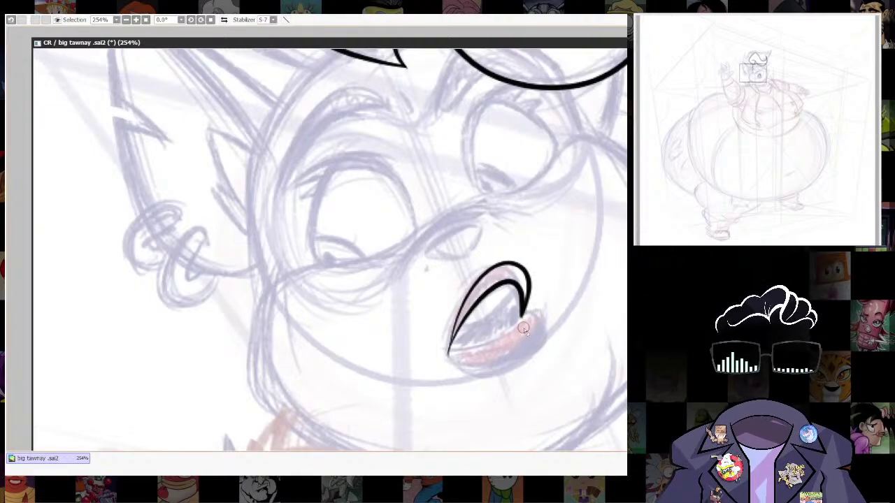
{"action": "left_click_drag", "start_coordinate": [538, 311], "coordinate": [535, 300]}
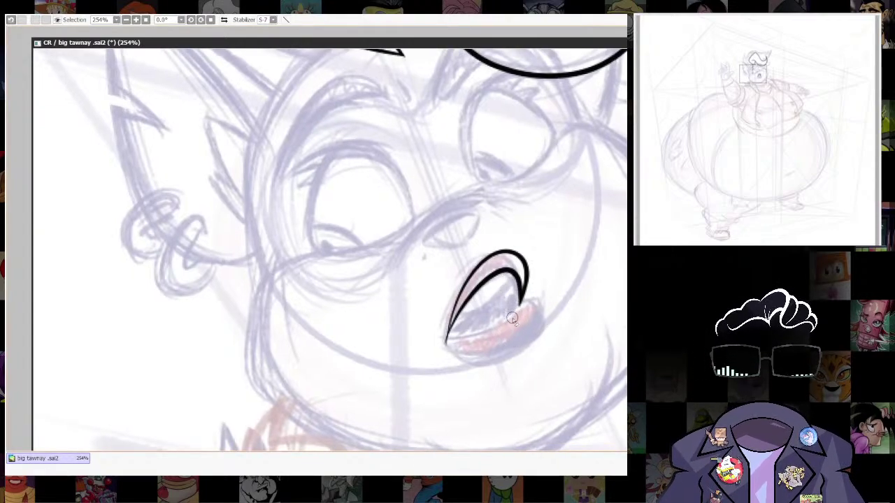
{"action": "left_click_drag", "start_coordinate": [468, 345], "coordinate": [448, 328]}
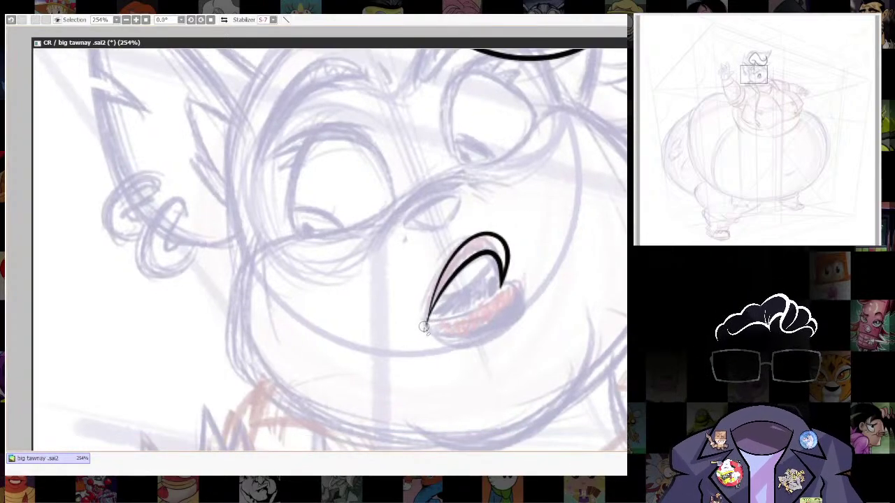
{"action": "mouse_move", "coordinate": [428, 320]}
{"action": "left_mouse_down"}
{"action": "mouse_move", "coordinate": [490, 302]}
{"action": "mouse_move", "coordinate": [502, 277]}
{"action": "left_mouse_up"}
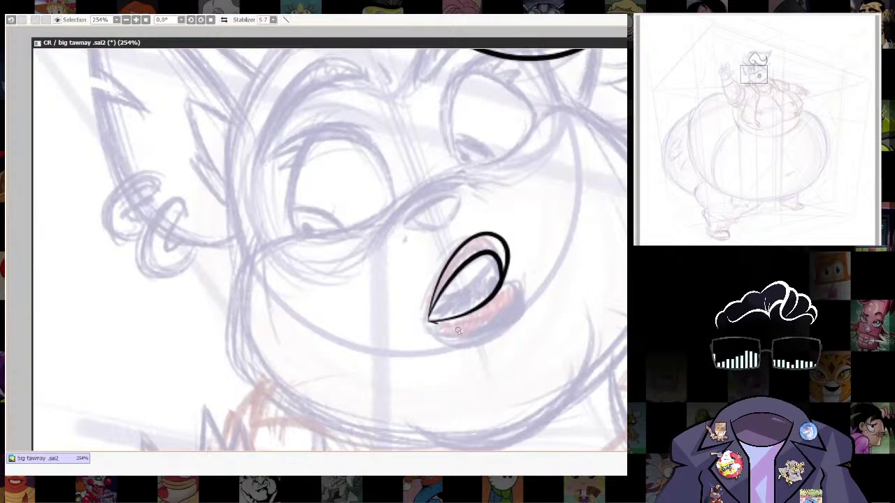
Ink the outer contour of the lower lip, curving from the mouth corner up to the far end of the mouth opening.
{"action": "mouse_move", "coordinate": [430, 321]}
{"action": "left_mouse_down"}
{"action": "mouse_move", "coordinate": [524, 302]}
{"action": "mouse_move", "coordinate": [501, 281]}
{"action": "left_mouse_up"}
{"action": "key", "text": "ctrl+z"}
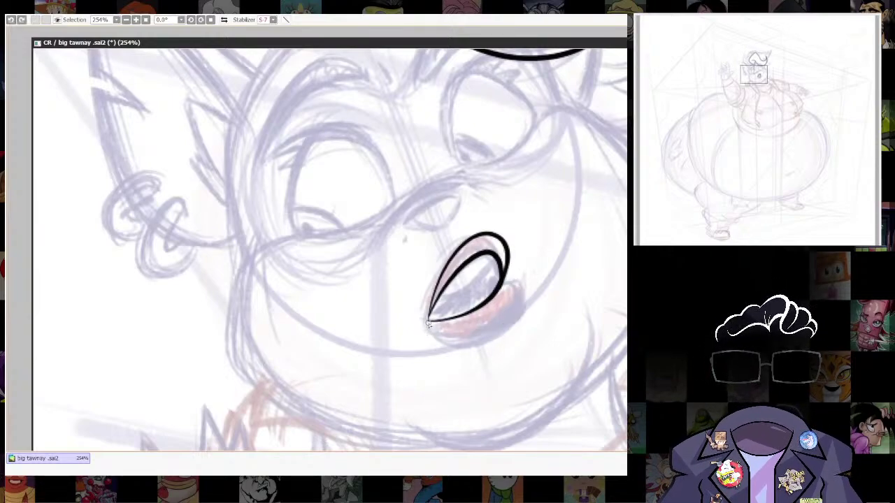
{"action": "mouse_move", "coordinate": [431, 325]}
{"action": "left_mouse_down"}
{"action": "mouse_move", "coordinate": [502, 312]}
{"action": "mouse_move", "coordinate": [512, 279]}
{"action": "left_mouse_up"}
{"action": "key", "text": "ctrl+z"}
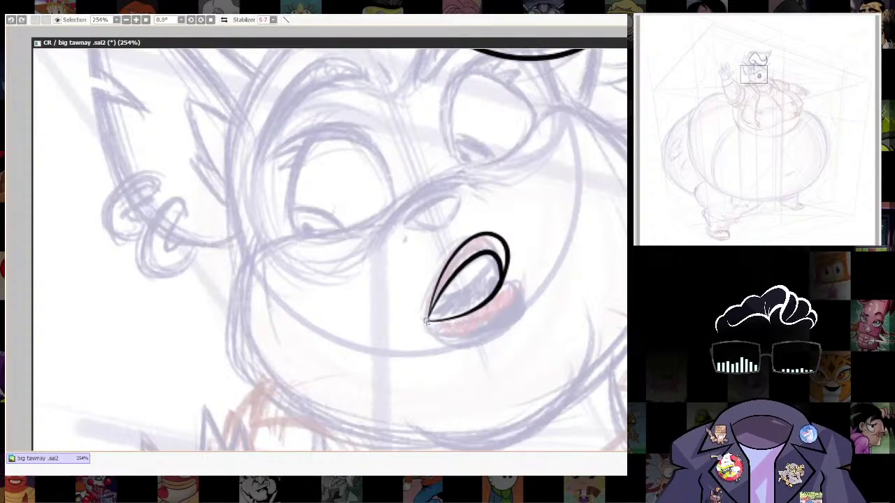
{"action": "mouse_move", "coordinate": [480, 320]}
{"action": "left_mouse_down"}
{"action": "mouse_move", "coordinate": [513, 299]}
{"action": "mouse_move", "coordinate": [505, 274]}
{"action": "left_mouse_up"}
{"action": "key", "text": "ctrl+z"}
{"action": "mouse_move", "coordinate": [429, 322]}
{"action": "left_mouse_down"}
{"action": "mouse_move", "coordinate": [489, 327]}
{"action": "mouse_move", "coordinate": [519, 302]}
{"action": "mouse_move", "coordinate": [501, 270]}
{"action": "left_mouse_up"}
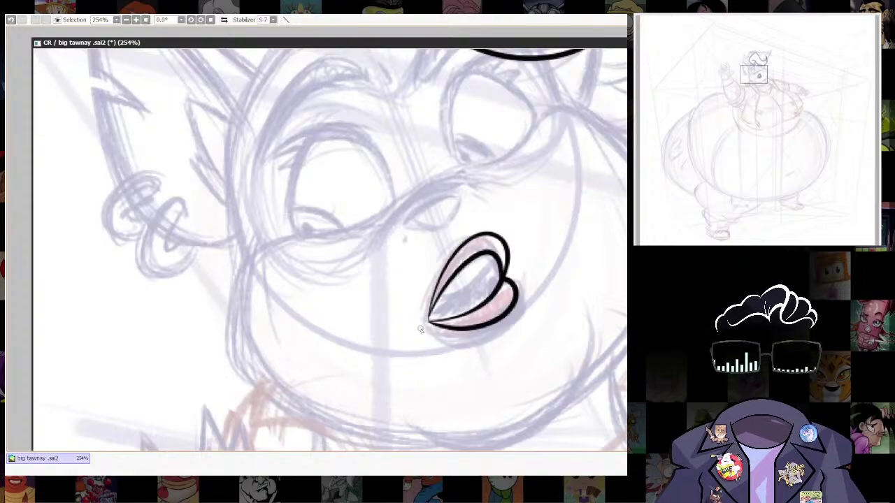
Erase the pointed line ends at the mouth corner and ink a curved, tapered cheek crease across it.
{"action": "left_click_drag", "start_coordinate": [424, 312], "coordinate": [429, 330]}
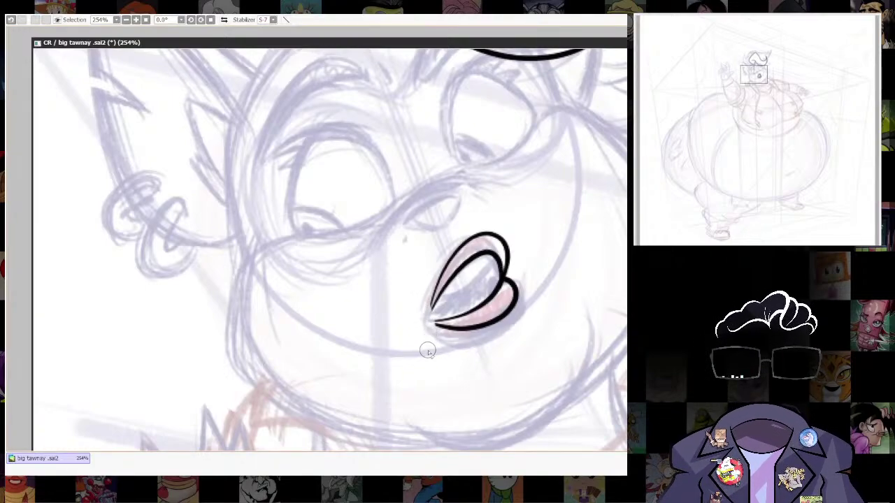
{"action": "key", "text": "n"}
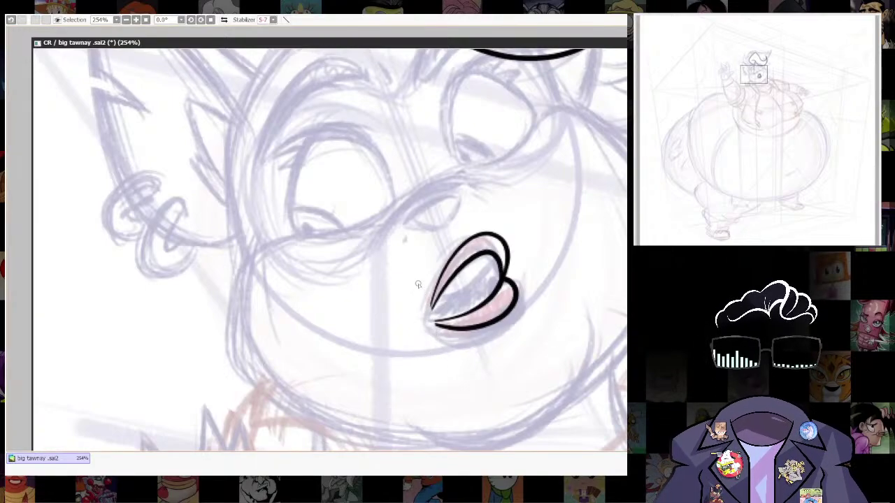
{"action": "mouse_move", "coordinate": [418, 285]}
{"action": "left_mouse_down"}
{"action": "mouse_move", "coordinate": [437, 316]}
{"action": "mouse_move", "coordinate": [432, 366]}
{"action": "left_mouse_up"}
{"action": "key", "text": "ctrl+z"}
{"action": "mouse_move", "coordinate": [419, 283]}
{"action": "left_mouse_down"}
{"action": "mouse_move", "coordinate": [436, 329]}
{"action": "mouse_move", "coordinate": [423, 365]}
{"action": "left_mouse_up"}
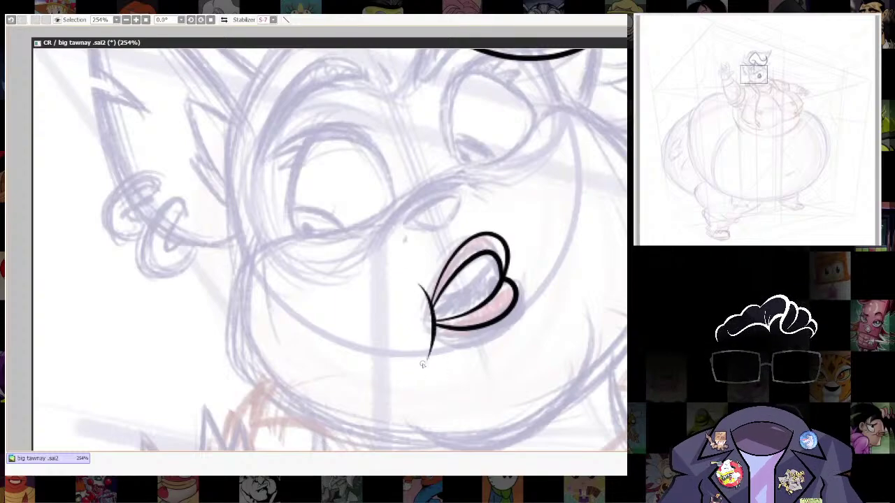
Ink the lower edge of the upper teeth as a curved line inside the mouth opening.
{"action": "left_click_drag", "start_coordinate": [561, 278], "coordinate": [552, 320]}
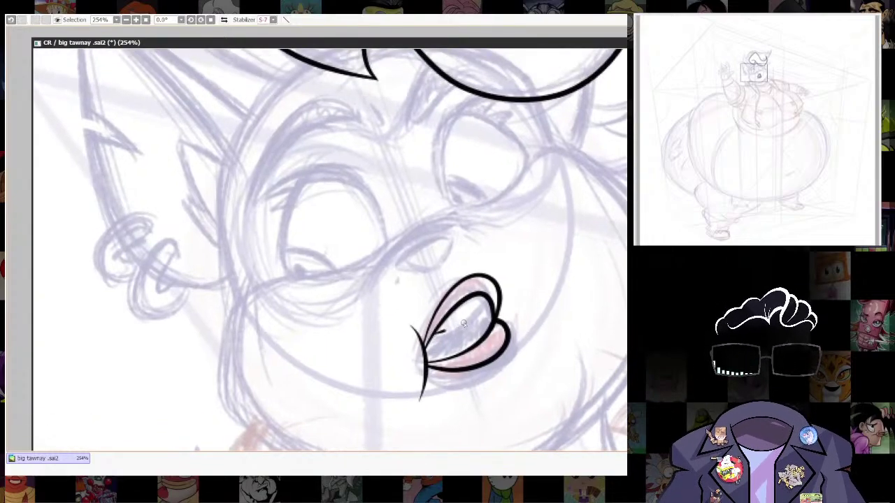
{"action": "left_click_drag", "start_coordinate": [463, 323], "coordinate": [489, 301]}
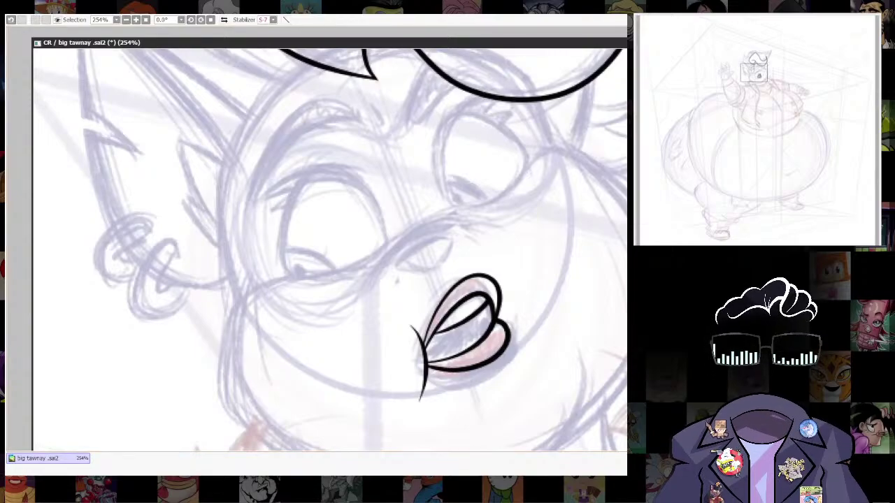
Examine the inked mouth up close and in proportion to the rest of the head sketch.
{"action": "scroll", "coordinate": [565, 338], "scroll_direction": "down", "scroll_amount": 8}
{"action": "left_click_drag", "start_coordinate": [562, 349], "coordinate": [560, 292]}
{"action": "scroll", "coordinate": [556, 314], "scroll_direction": "up", "scroll_amount": 2}
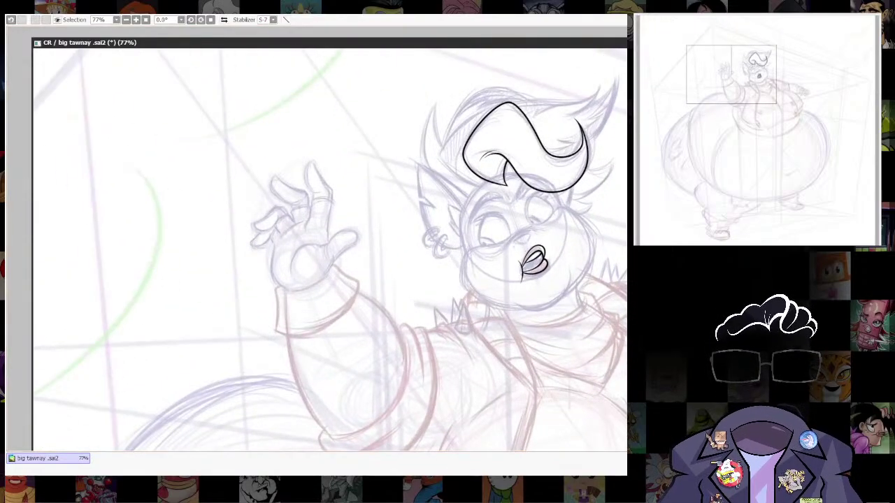
{"action": "scroll", "coordinate": [534, 267], "scroll_direction": "up", "scroll_amount": 10}
{"action": "scroll", "coordinate": [505, 358], "scroll_direction": "down", "scroll_amount": 5}
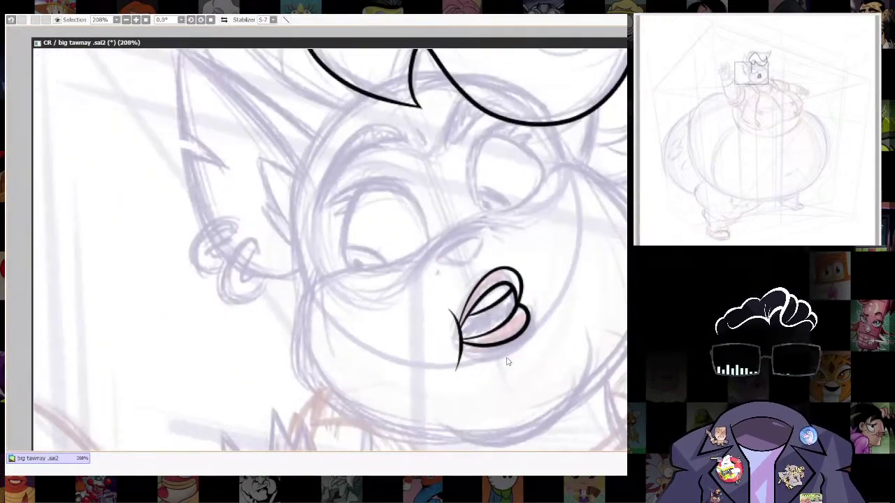
{"action": "scroll", "coordinate": [507, 361], "scroll_direction": "up", "scroll_amount": 4}
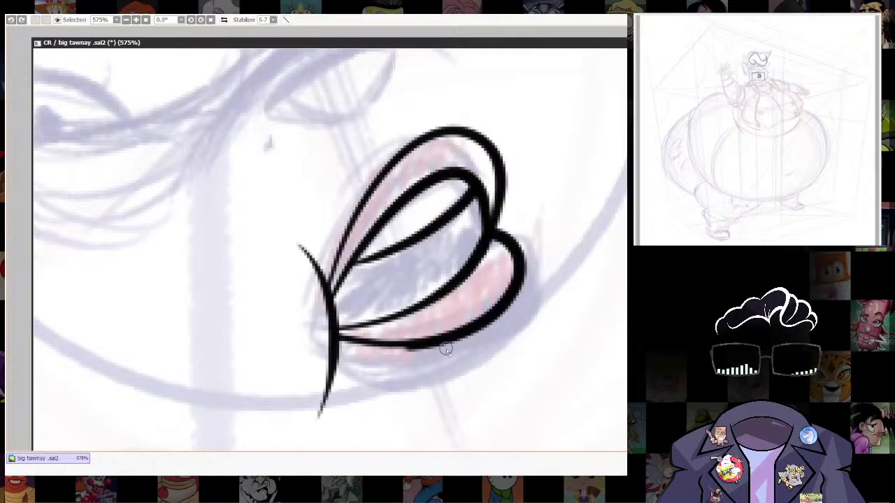
{"action": "scroll", "coordinate": [535, 241], "scroll_direction": "up", "scroll_amount": 3}
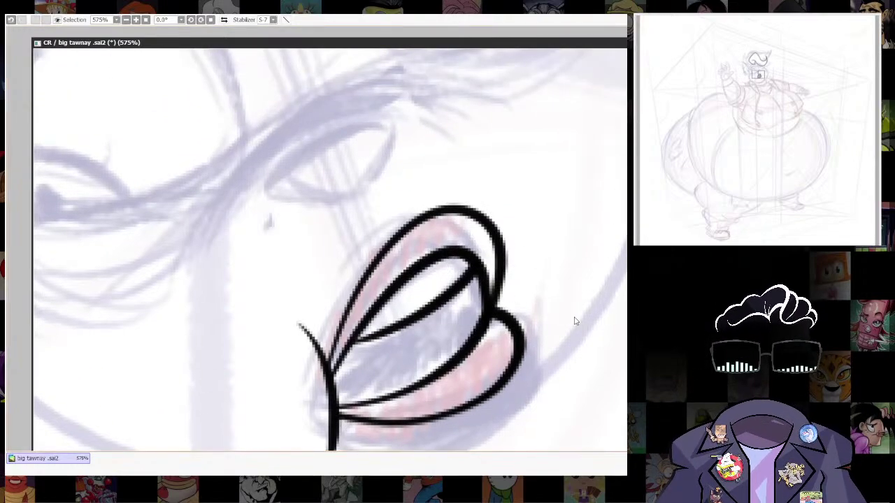
{"action": "scroll", "coordinate": [575, 321], "scroll_direction": "down", "scroll_amount": 8}
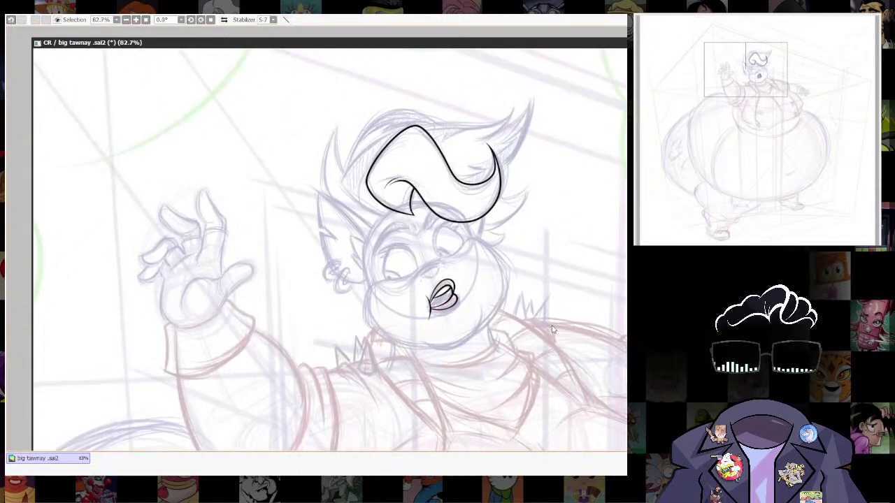
Ink the long tapered muzzle curve above the nose and the closed almond-shaped nose outline beneath it.
{"action": "scroll", "coordinate": [552, 329], "scroll_direction": "up", "scroll_amount": 4}
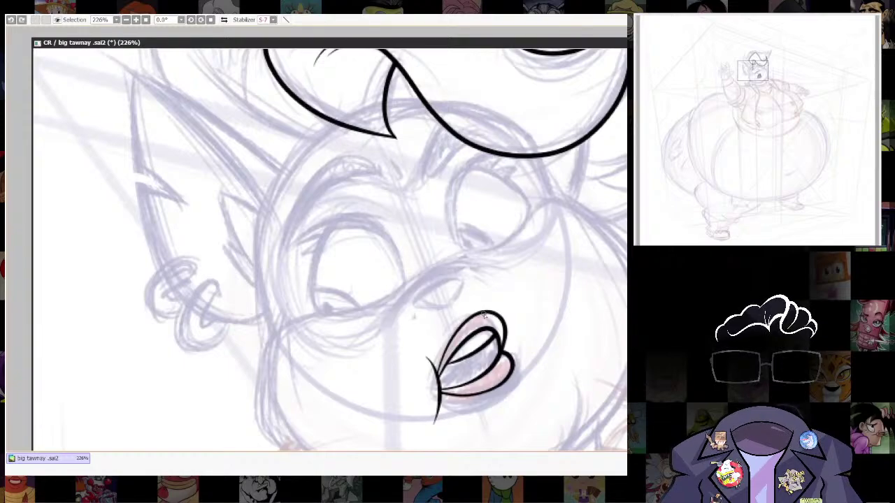
{"action": "mouse_move", "coordinate": [380, 333]}
{"action": "left_mouse_down"}
{"action": "mouse_move", "coordinate": [399, 293]}
{"action": "mouse_move", "coordinate": [466, 253]}
{"action": "mouse_move", "coordinate": [518, 260]}
{"action": "left_mouse_up"}
{"action": "scroll", "coordinate": [531, 316], "scroll_direction": "up", "scroll_amount": 1}
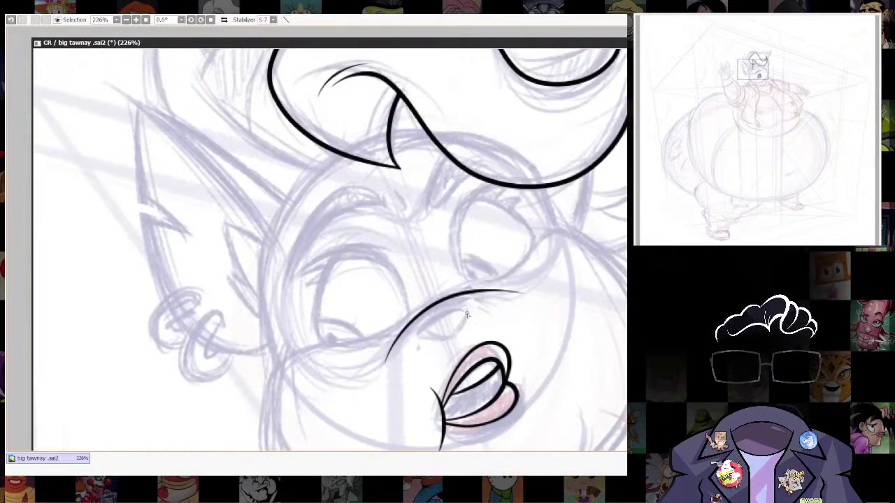
{"action": "scroll", "coordinate": [417, 346], "scroll_direction": "up", "scroll_amount": 3}
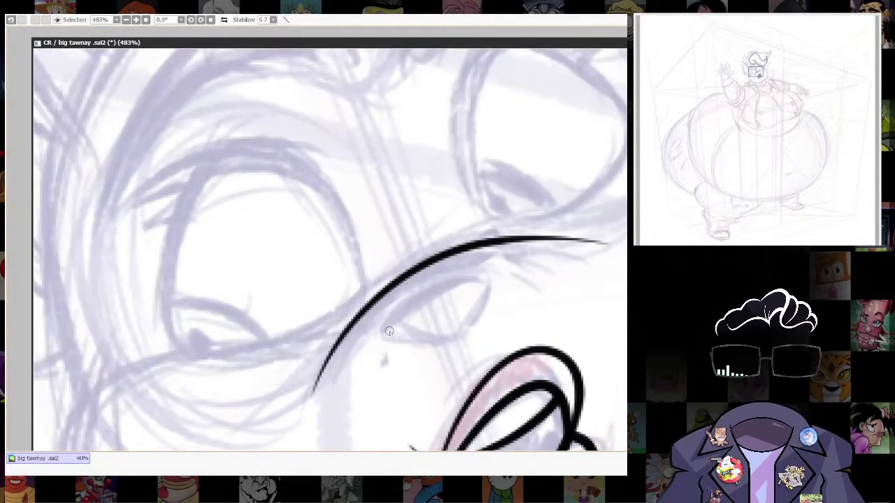
{"action": "mouse_move", "coordinate": [388, 331]}
{"action": "left_mouse_down"}
{"action": "mouse_move", "coordinate": [414, 301]}
{"action": "mouse_move", "coordinate": [490, 273]}
{"action": "mouse_move", "coordinate": [404, 311]}
{"action": "mouse_move", "coordinate": [462, 276]}
{"action": "mouse_move", "coordinate": [416, 341]}
{"action": "mouse_move", "coordinate": [465, 334]}
{"action": "mouse_move", "coordinate": [490, 297]}
{"action": "mouse_move", "coordinate": [491, 275]}
{"action": "left_mouse_up"}
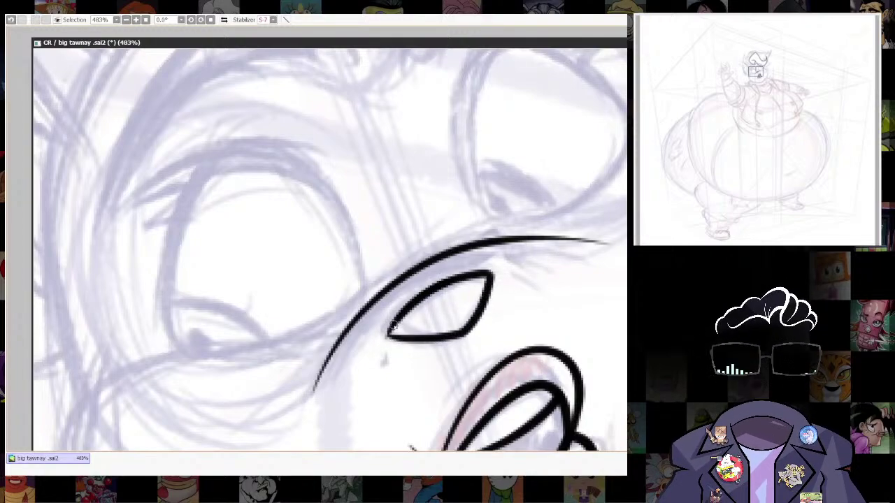
Finish the nose outline and ink the curved chin line below the mouth, ending partway up the jaw.
{"action": "mouse_move", "coordinate": [388, 337]}
{"action": "left_mouse_down"}
{"action": "mouse_move", "coordinate": [432, 339]}
{"action": "mouse_move", "coordinate": [472, 321]}
{"action": "mouse_move", "coordinate": [490, 279]}
{"action": "left_mouse_up"}
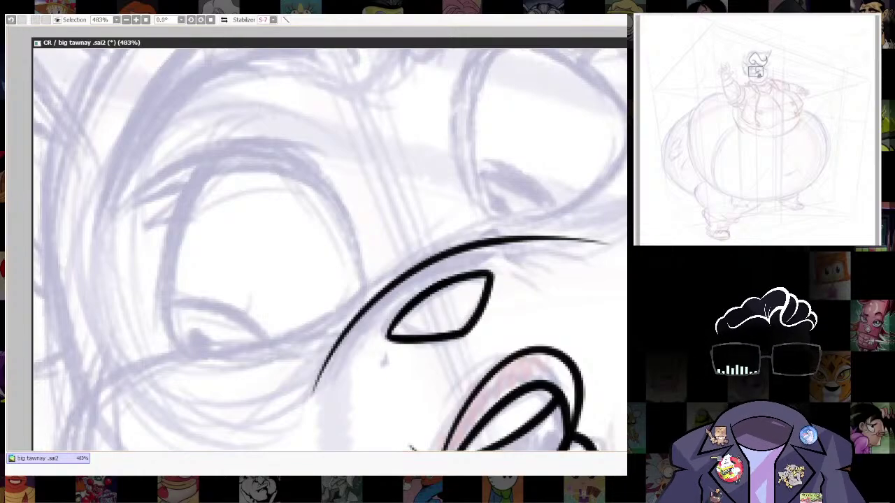
{"action": "scroll", "coordinate": [604, 325], "scroll_direction": "down", "scroll_amount": 4}
{"action": "left_click_drag", "start_coordinate": [619, 318], "coordinate": [568, 222]}
{"action": "scroll", "coordinate": [536, 286], "scroll_direction": "down", "scroll_amount": 4}
{"action": "scroll", "coordinate": [536, 307], "scroll_direction": "up", "scroll_amount": 7}
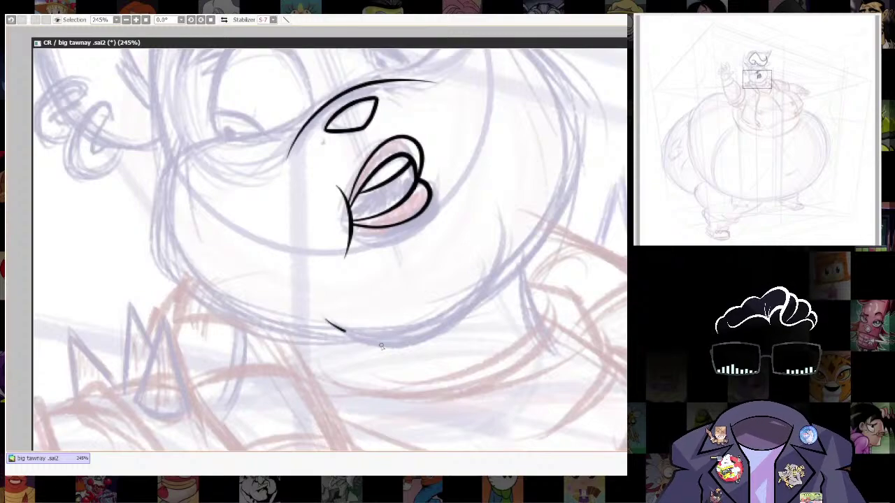
{"action": "mouse_move", "coordinate": [381, 346]}
{"action": "left_mouse_down"}
{"action": "mouse_move", "coordinate": [464, 330]}
{"action": "mouse_move", "coordinate": [511, 279]}
{"action": "mouse_move", "coordinate": [502, 215]}
{"action": "left_mouse_up"}
{"action": "key", "text": "ctrl+z"}
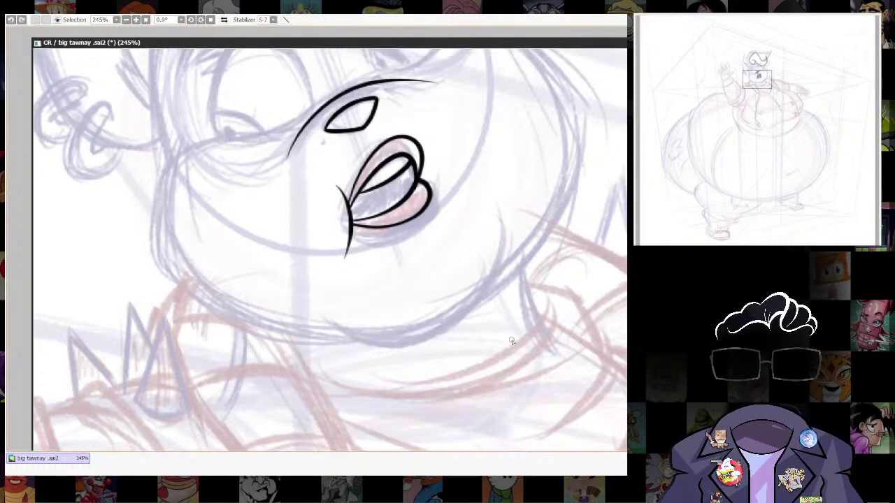
{"action": "mouse_move", "coordinate": [403, 343]}
{"action": "left_mouse_down"}
{"action": "mouse_move", "coordinate": [475, 308]}
{"action": "mouse_move", "coordinate": [499, 272]}
{"action": "mouse_move", "coordinate": [502, 244]}
{"action": "left_mouse_up"}
{"action": "key", "text": "ctrl+z"}
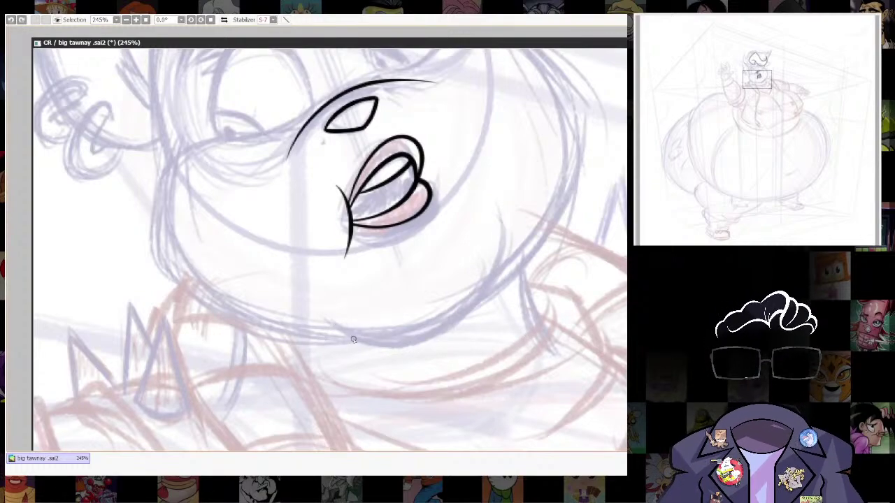
{"action": "mouse_move", "coordinate": [333, 326]}
{"action": "left_mouse_down"}
{"action": "mouse_move", "coordinate": [407, 344]}
{"action": "mouse_move", "coordinate": [501, 297]}
{"action": "mouse_move", "coordinate": [513, 217]}
{"action": "left_mouse_up"}
{"action": "key", "text": "ctrl+z"}
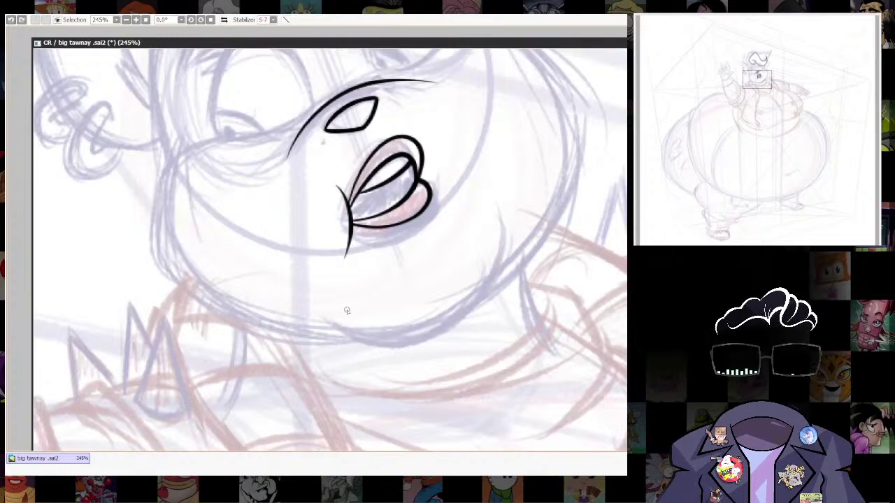
{"action": "mouse_move", "coordinate": [342, 323]}
{"action": "left_mouse_down"}
{"action": "mouse_move", "coordinate": [426, 340]}
{"action": "mouse_move", "coordinate": [501, 289]}
{"action": "mouse_move", "coordinate": [504, 212]}
{"action": "left_mouse_up"}
Ink the full rounded cheek opposite the earrings, from beside the eye down to the chin line.
{"action": "mouse_move", "coordinate": [591, 103]}
{"action": "left_mouse_down"}
{"action": "mouse_move", "coordinate": [588, 255]}
{"action": "mouse_move", "coordinate": [567, 205]}
{"action": "left_mouse_up"}
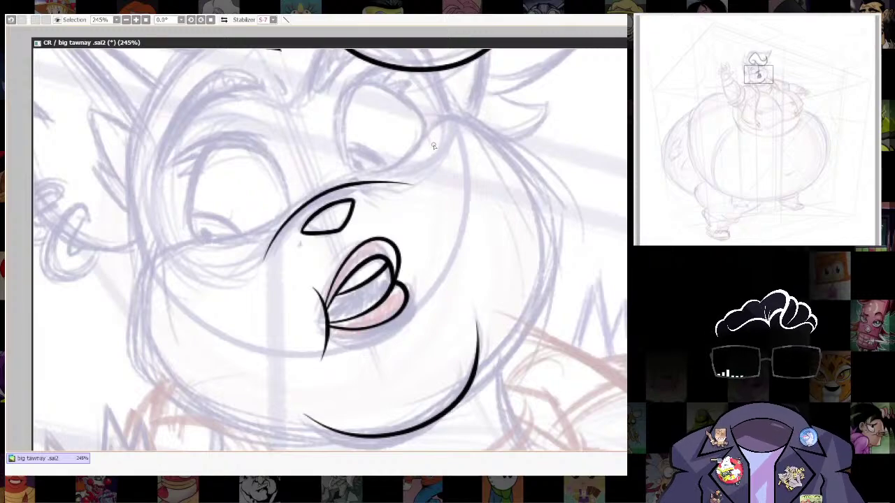
{"action": "key", "text": "ctrl+z"}
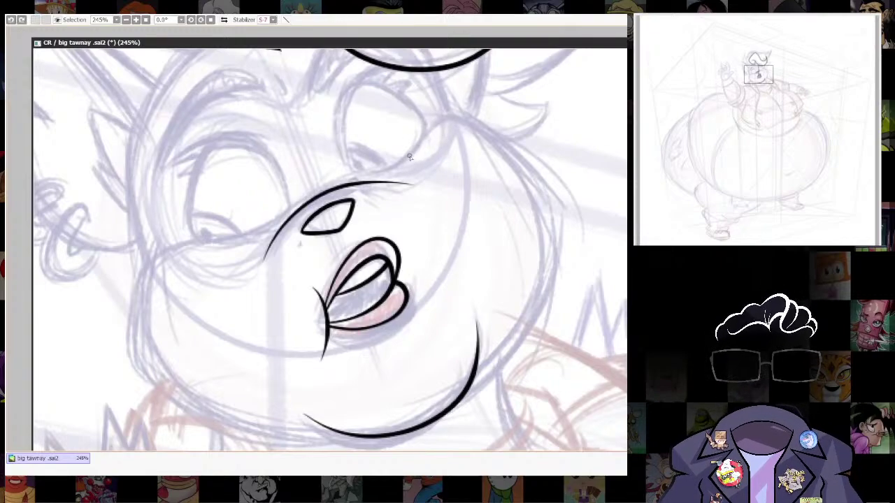
{"action": "mouse_move", "coordinate": [437, 122]}
{"action": "left_mouse_down"}
{"action": "mouse_move", "coordinate": [458, 116]}
{"action": "mouse_move", "coordinate": [534, 159]}
{"action": "left_mouse_up"}
{"action": "key", "text": "ctrl+z"}
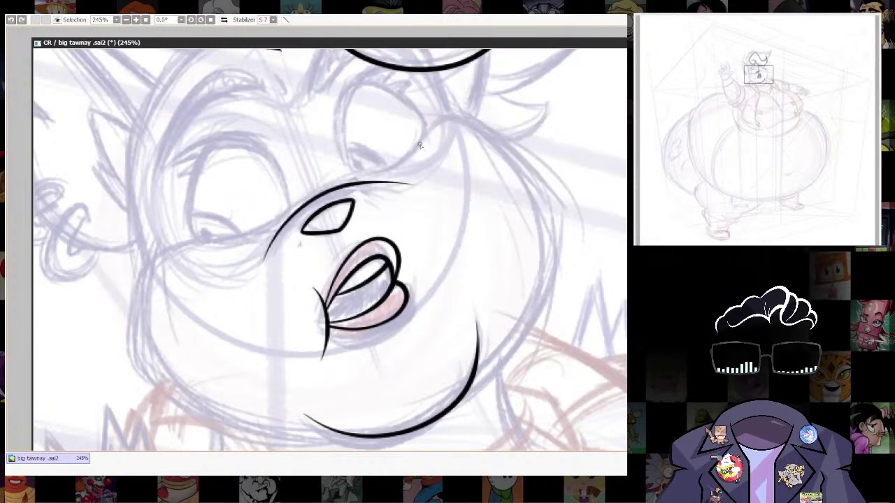
{"action": "mouse_move", "coordinate": [418, 147]}
{"action": "left_mouse_down"}
{"action": "mouse_move", "coordinate": [498, 120]}
{"action": "mouse_move", "coordinate": [562, 210]}
{"action": "mouse_move", "coordinate": [552, 307]}
{"action": "mouse_move", "coordinate": [490, 387]}
{"action": "mouse_move", "coordinate": [461, 404]}
{"action": "mouse_move", "coordinate": [512, 340]}
{"action": "left_mouse_up"}
{"action": "key", "text": "ctrl+z"}
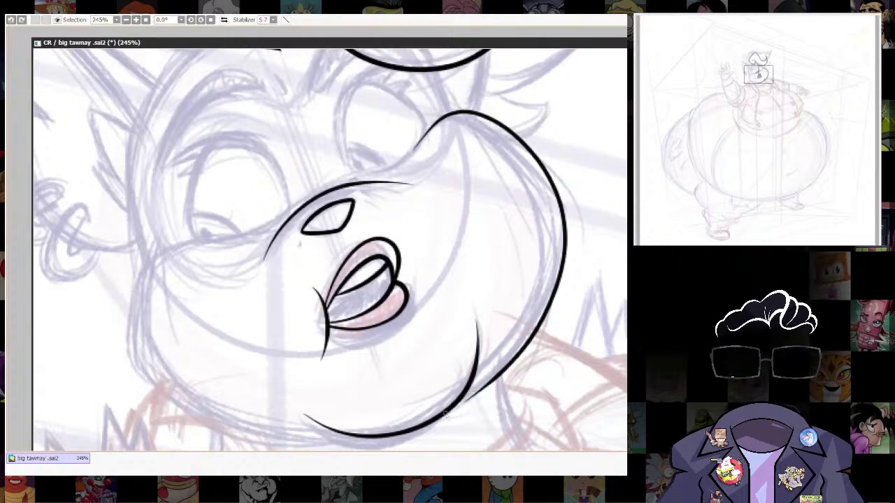
{"action": "left_click_drag", "start_coordinate": [462, 404], "coordinate": [492, 381]}
Try to ink the cheek and jaw outline on the earring side as one stroke from the nose bridge to the chin.
{"action": "mouse_move", "coordinate": [310, 290]}
{"action": "left_mouse_down"}
{"action": "mouse_move", "coordinate": [421, 171]}
{"action": "mouse_move", "coordinate": [455, 236]}
{"action": "left_mouse_up"}
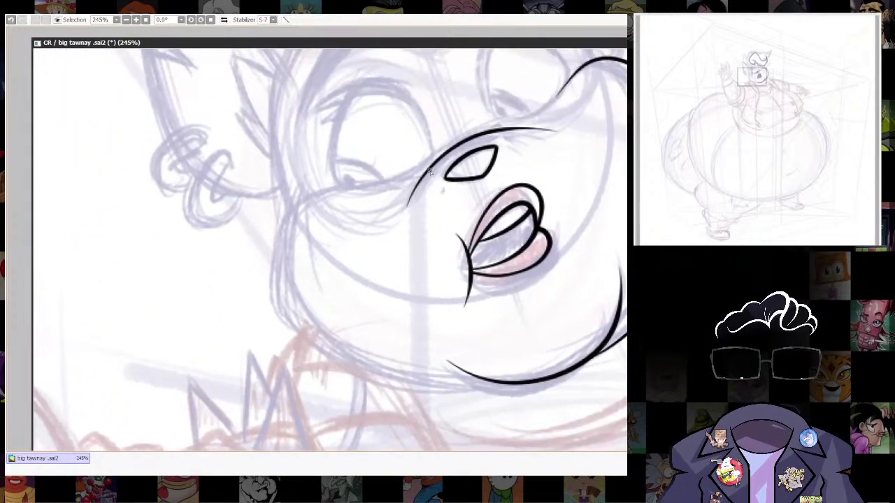
{"action": "mouse_move", "coordinate": [376, 185]}
{"action": "left_mouse_down"}
{"action": "mouse_move", "coordinate": [300, 206]}
{"action": "mouse_move", "coordinate": [273, 263]}
{"action": "mouse_move", "coordinate": [277, 295]}
{"action": "mouse_move", "coordinate": [299, 336]}
{"action": "mouse_move", "coordinate": [327, 359]}
{"action": "mouse_move", "coordinate": [421, 388]}
{"action": "left_mouse_up"}
{"action": "key", "text": "ctrl+z"}
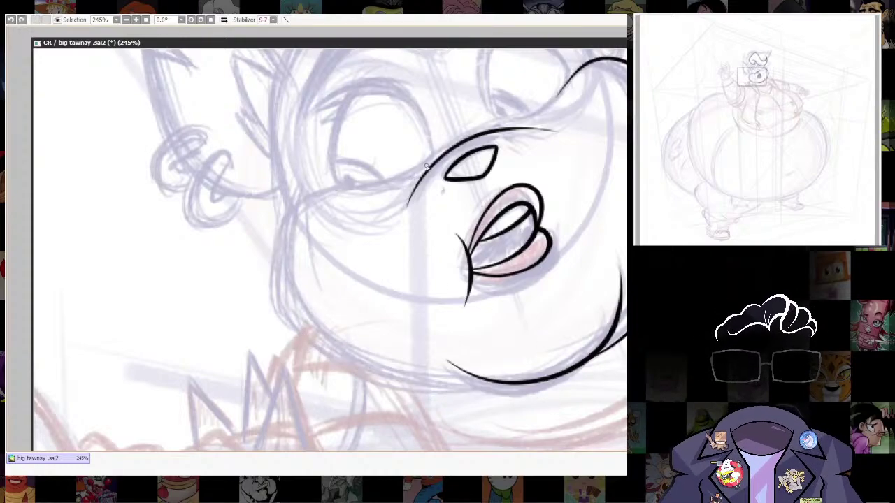
{"action": "mouse_move", "coordinate": [408, 185]}
{"action": "left_mouse_down"}
{"action": "mouse_move", "coordinate": [315, 195]}
{"action": "mouse_move", "coordinate": [290, 210]}
{"action": "mouse_move", "coordinate": [273, 306]}
{"action": "mouse_move", "coordinate": [305, 347]}
{"action": "left_mouse_up"}
{"action": "mouse_move", "coordinate": [343, 375]}
{"action": "left_mouse_down"}
{"action": "mouse_move", "coordinate": [450, 404]}
{"action": "mouse_move", "coordinate": [622, 348]}
{"action": "left_mouse_up"}
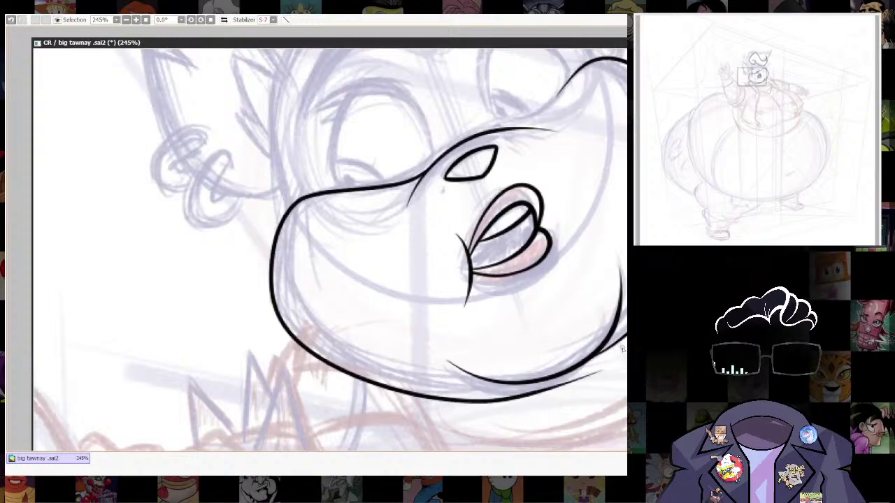
{"action": "key", "text": "ctrl+z"}
{"action": "mouse_move", "coordinate": [416, 178]}
{"action": "left_mouse_down"}
{"action": "mouse_move", "coordinate": [297, 208]}
{"action": "mouse_move", "coordinate": [273, 298]}
{"action": "mouse_move", "coordinate": [300, 343]}
{"action": "mouse_move", "coordinate": [472, 390]}
{"action": "mouse_move", "coordinate": [555, 361]}
{"action": "left_mouse_up"}
Try to fit the earring-side cheek outline to the sketch by transforming its corners, and undo the outline.
{"action": "key", "text": "ctrl+t"}
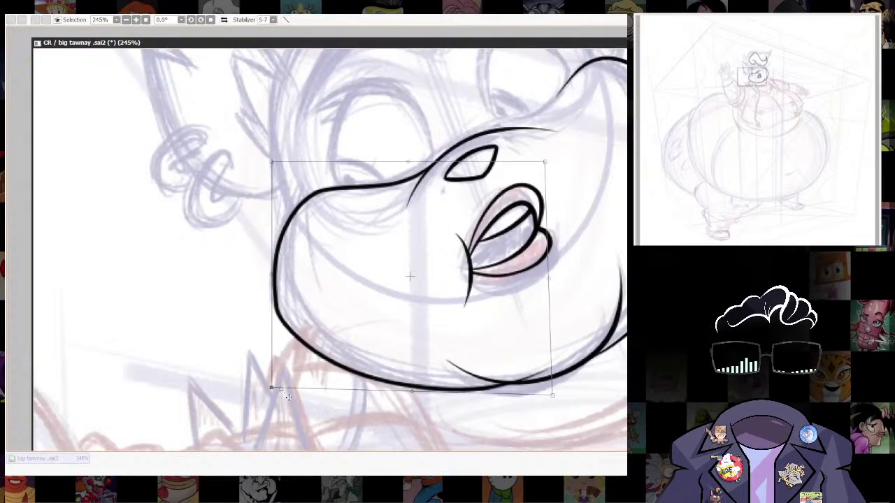
{"action": "left_click_drag", "start_coordinate": [281, 398], "coordinate": [274, 392]}
{"action": "left_click_drag", "start_coordinate": [281, 174], "coordinate": [278, 165]}
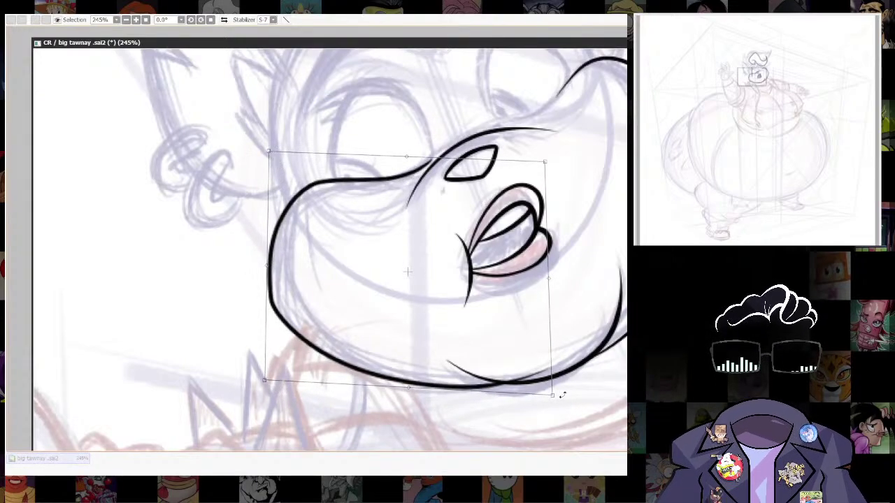
{"action": "left_click_drag", "start_coordinate": [561, 403], "coordinate": [569, 413]}
{"action": "left_click_drag", "start_coordinate": [281, 393], "coordinate": [259, 371]}
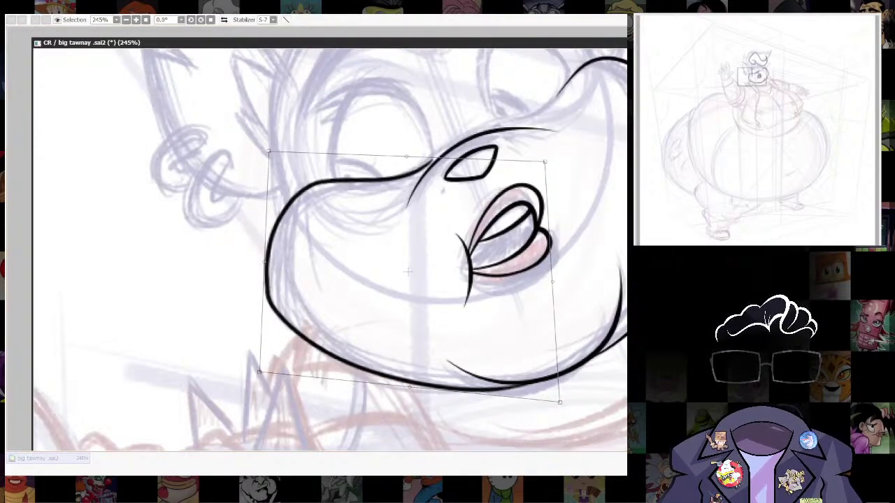
{"action": "left_click_drag", "start_coordinate": [549, 169], "coordinate": [553, 175]}
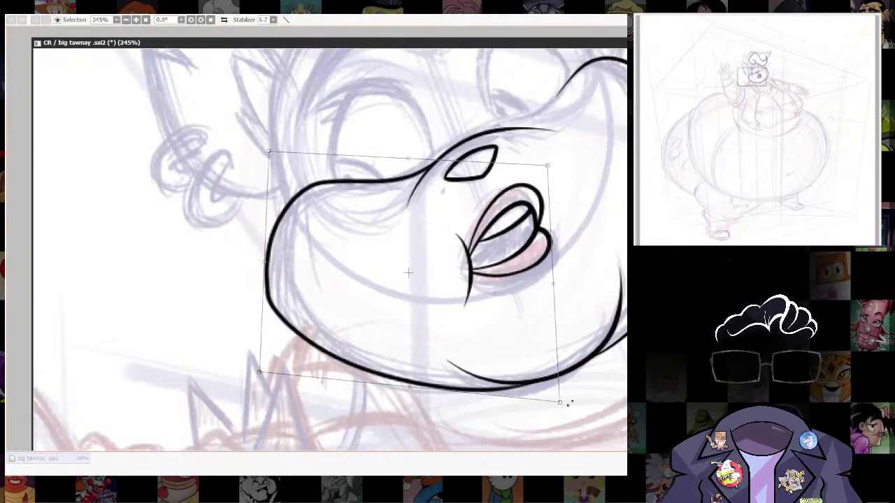
{"action": "left_click_drag", "start_coordinate": [565, 409], "coordinate": [557, 411]}
{"action": "key", "text": "Return"}
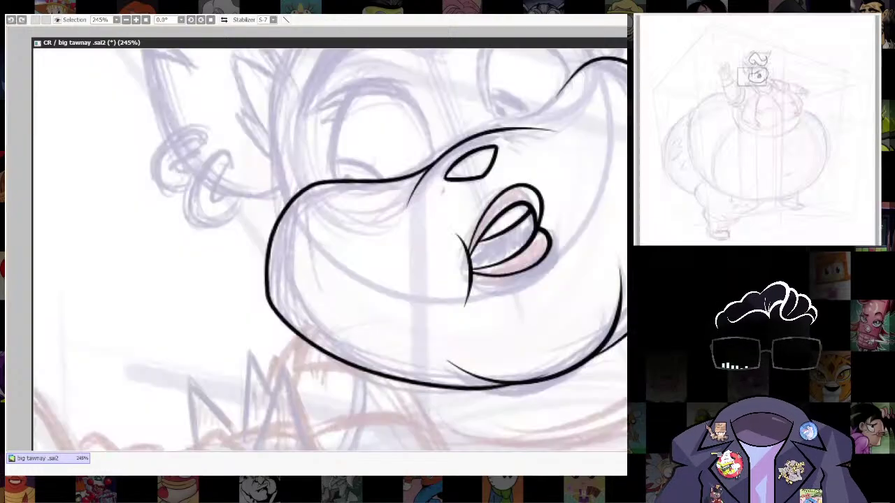
{"action": "scroll", "coordinate": [464, 389], "scroll_direction": "down", "scroll_amount": 6}
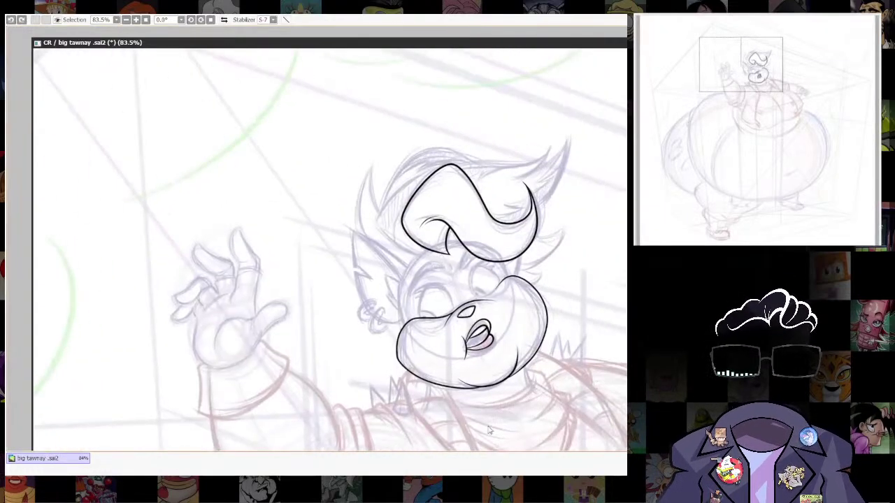
{"action": "key", "text": "ctrl+z"}
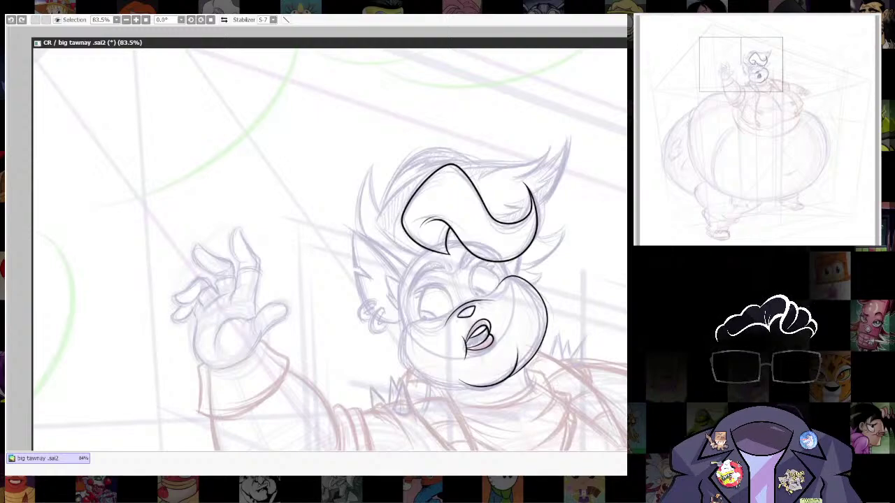
Ink the earring-side cheek and jaw again from the nose bridge around to the chin, using a rotated canvas.
{"action": "scroll", "coordinate": [573, 276], "scroll_direction": "up", "scroll_amount": 4}
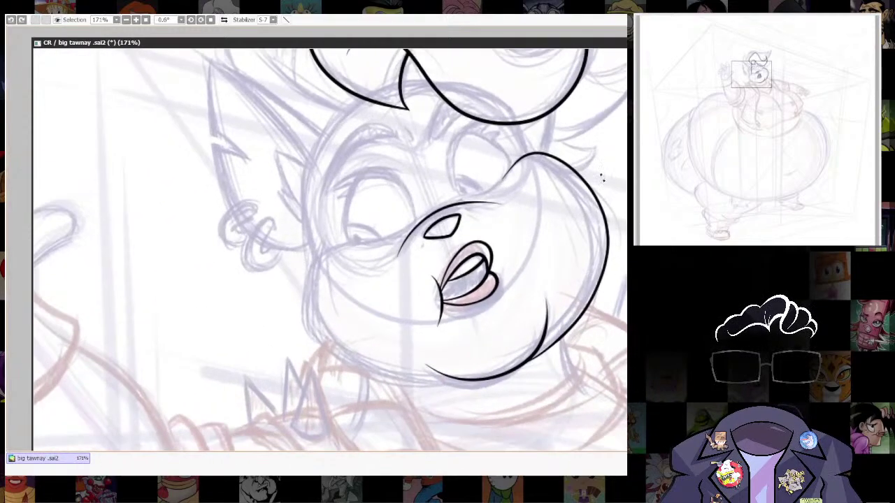
{"action": "left_click_drag", "start_coordinate": [602, 178], "coordinate": [566, 117]}
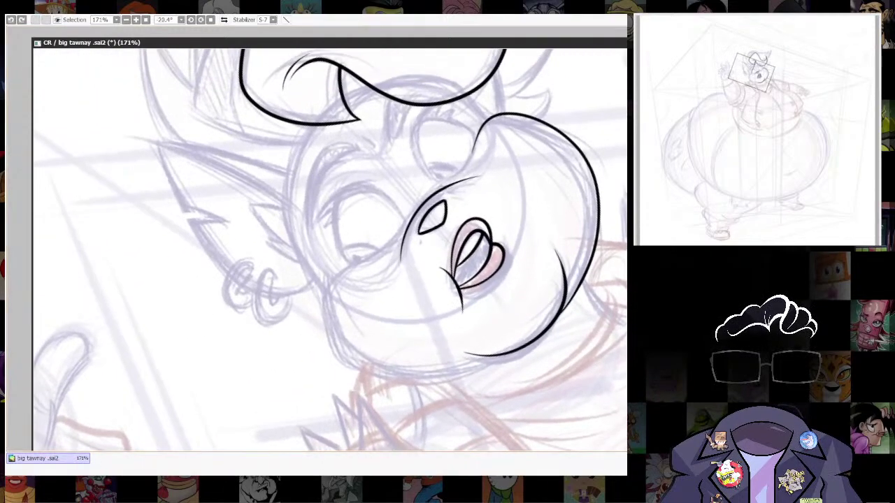
{"action": "mouse_move", "coordinate": [417, 222]}
{"action": "left_mouse_down"}
{"action": "mouse_move", "coordinate": [387, 247]}
{"action": "mouse_move", "coordinate": [322, 290]}
{"action": "left_mouse_up"}
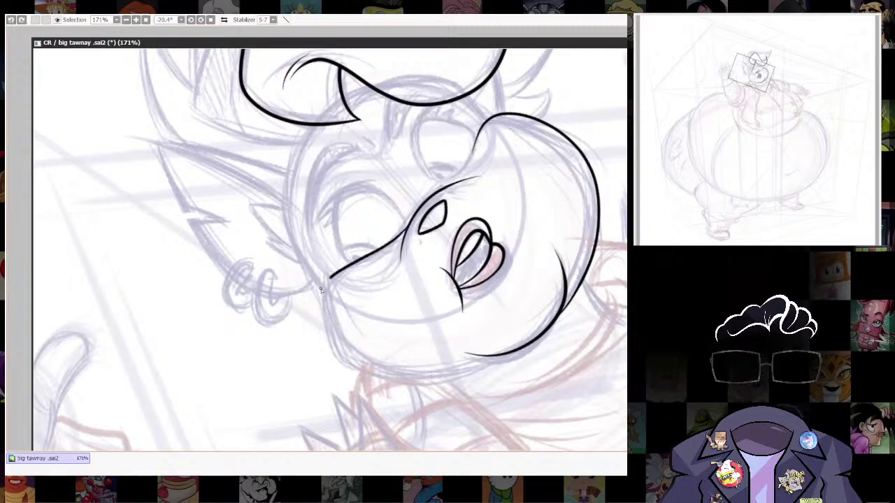
{"action": "mouse_move", "coordinate": [333, 353]}
{"action": "left_mouse_down"}
{"action": "mouse_move", "coordinate": [355, 375]}
{"action": "mouse_move", "coordinate": [412, 390]}
{"action": "mouse_move", "coordinate": [474, 383]}
{"action": "mouse_move", "coordinate": [577, 248]}
{"action": "left_mouse_up"}
{"action": "left_click_drag", "start_coordinate": [573, 339], "coordinate": [485, 444]}
{"action": "left_click_drag", "start_coordinate": [570, 375], "coordinate": [579, 387]}
Transform the corners of the new cheek outline to match the sketch and clean up its join with the chin line.
{"action": "key", "text": "ctrl+t"}
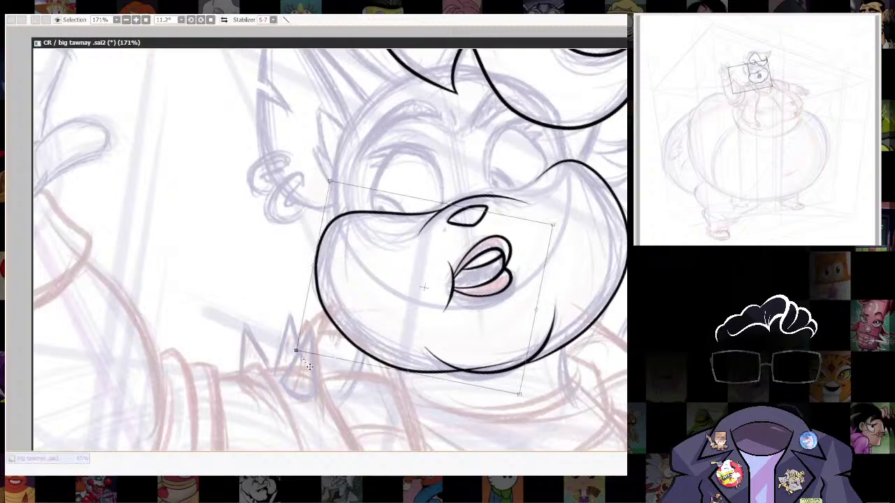
{"action": "left_click_drag", "start_coordinate": [298, 355], "coordinate": [284, 345]}
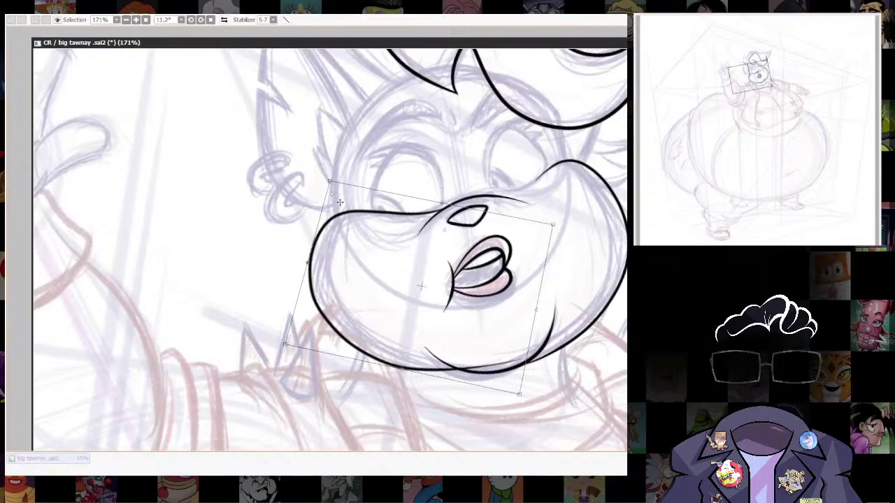
{"action": "left_click_drag", "start_coordinate": [331, 188], "coordinate": [331, 181]}
{"action": "left_click_drag", "start_coordinate": [287, 351], "coordinate": [286, 346]}
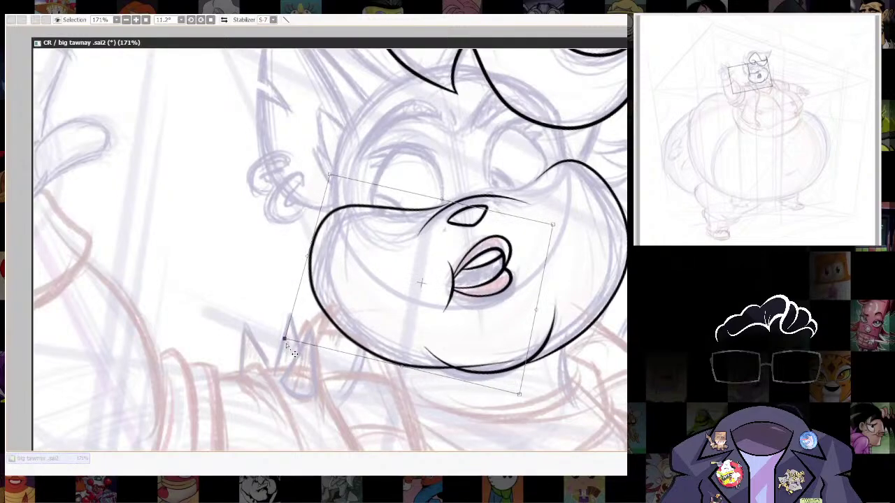
{"action": "left_click_drag", "start_coordinate": [562, 234], "coordinate": [534, 257]}
{"action": "key", "text": "Return"}
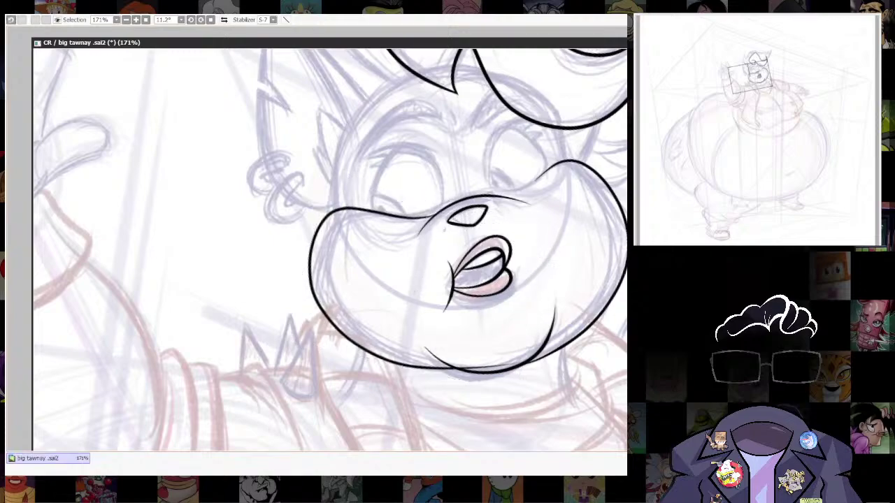
{"action": "left_click_drag", "start_coordinate": [454, 366], "coordinate": [497, 369]}
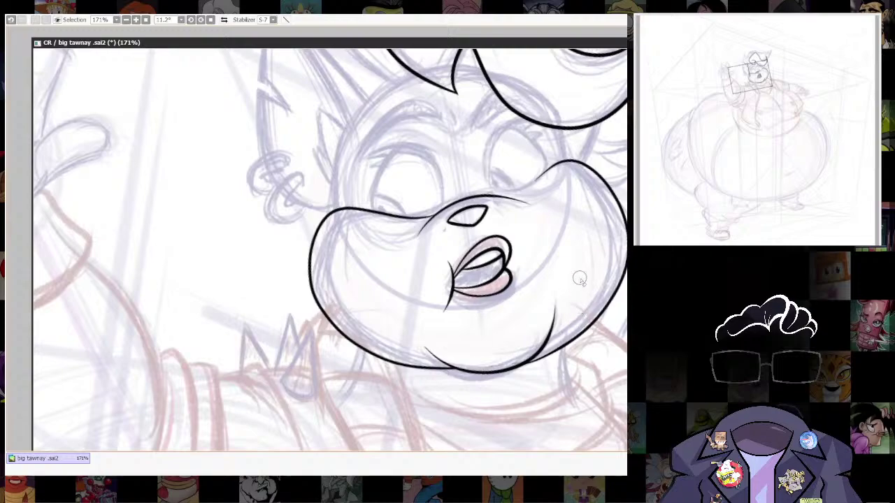
{"action": "left_click_drag", "start_coordinate": [603, 350], "coordinate": [598, 435]}
Ink the line connecting the nose bridge to the top of the cheek opposite the earrings.
{"action": "scroll", "coordinate": [533, 273], "scroll_direction": "up", "scroll_amount": 4}
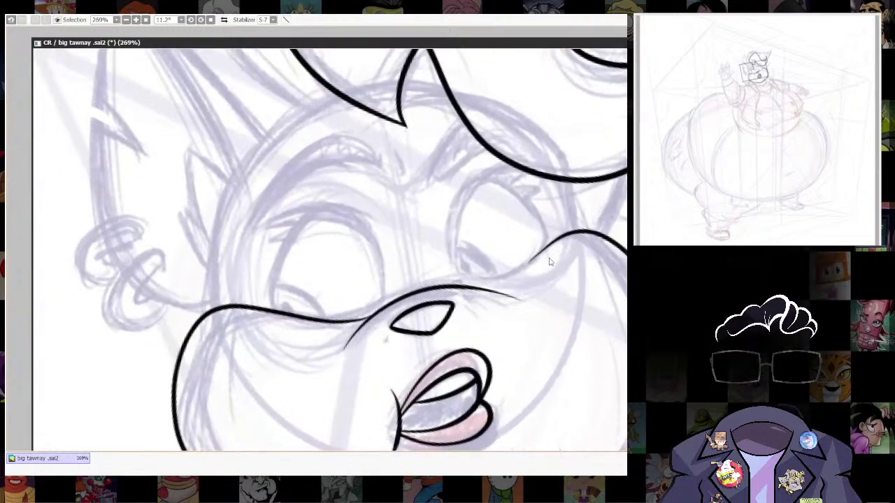
{"action": "left_click_drag", "start_coordinate": [541, 265], "coordinate": [571, 300]}
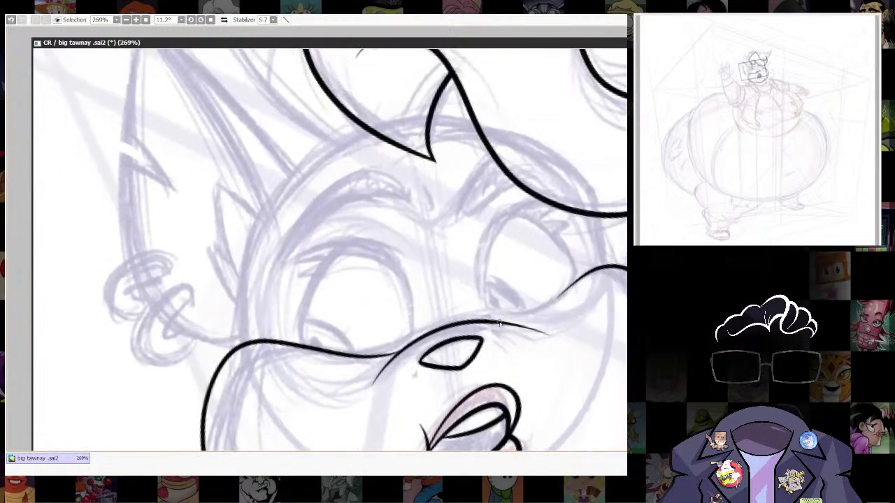
{"action": "left_click_drag", "start_coordinate": [523, 318], "coordinate": [619, 263]}
{"action": "scroll", "coordinate": [557, 312], "scroll_direction": "up", "scroll_amount": 1}
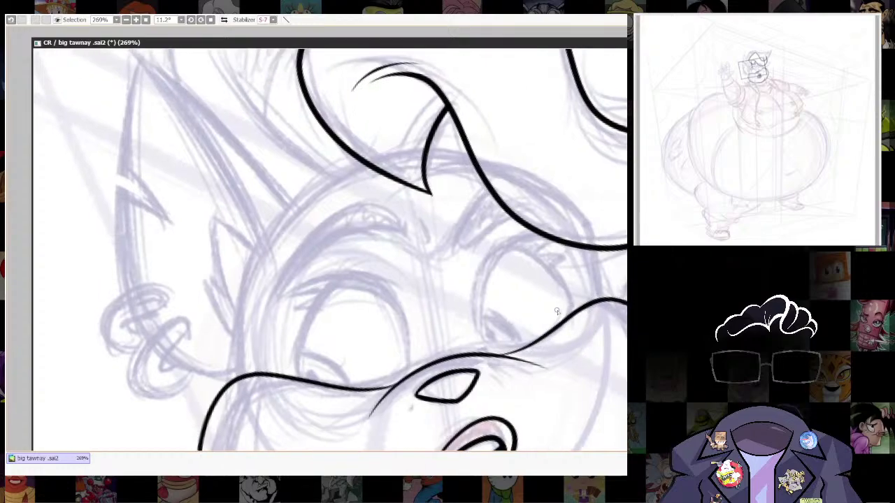
Ink the rounded outlines of both eyes over the sketch, redrawing the eye opposite the earrings until it fits.
{"action": "left_click_drag", "start_coordinate": [445, 320], "coordinate": [506, 294]}
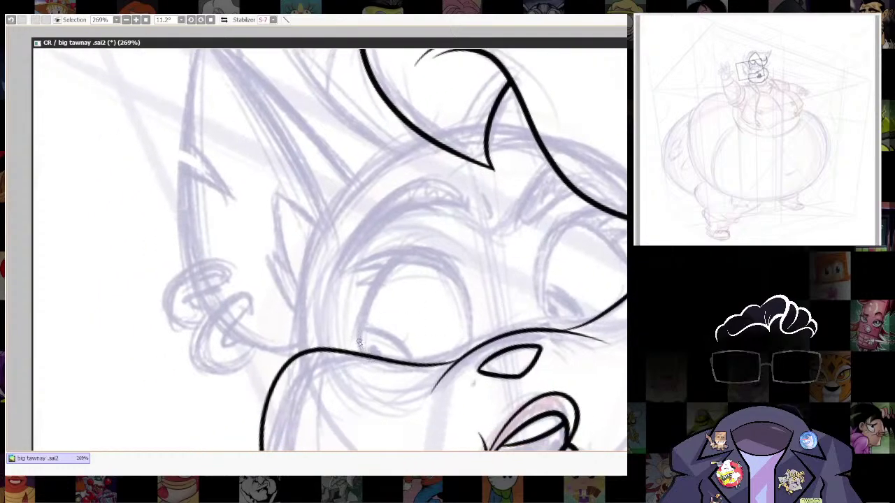
{"action": "mouse_move", "coordinate": [357, 342]}
{"action": "left_mouse_down"}
{"action": "mouse_move", "coordinate": [388, 263]}
{"action": "mouse_move", "coordinate": [404, 253]}
{"action": "mouse_move", "coordinate": [431, 255]}
{"action": "mouse_move", "coordinate": [457, 275]}
{"action": "mouse_move", "coordinate": [472, 353]}
{"action": "left_mouse_up"}
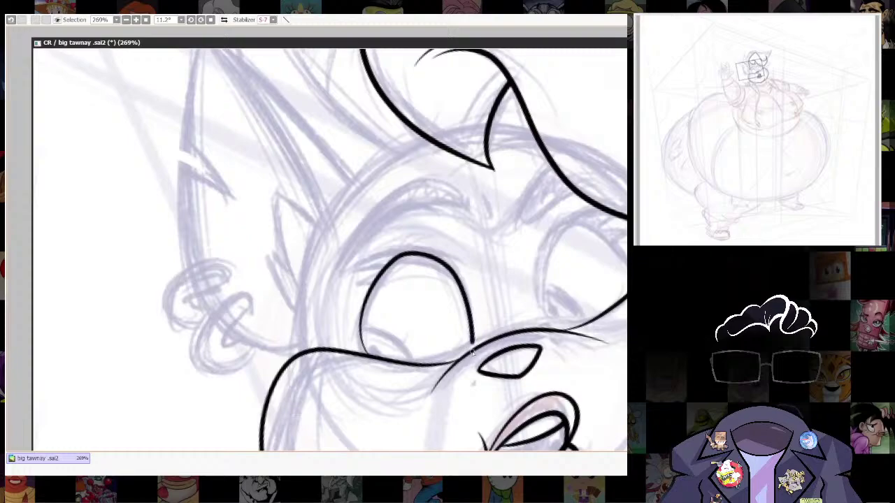
{"action": "mouse_move", "coordinate": [591, 279]}
{"action": "left_mouse_down"}
{"action": "mouse_move", "coordinate": [510, 299]}
{"action": "mouse_move", "coordinate": [523, 247]}
{"action": "mouse_move", "coordinate": [550, 236]}
{"action": "left_mouse_up"}
{"action": "key", "text": "ctrl+z"}
{"action": "mouse_move", "coordinate": [515, 343]}
{"action": "left_mouse_down"}
{"action": "mouse_move", "coordinate": [513, 261]}
{"action": "mouse_move", "coordinate": [531, 240]}
{"action": "mouse_move", "coordinate": [561, 235]}
{"action": "mouse_move", "coordinate": [506, 283]}
{"action": "mouse_move", "coordinate": [514, 252]}
{"action": "mouse_move", "coordinate": [547, 234]}
{"action": "mouse_move", "coordinate": [565, 235]}
{"action": "mouse_move", "coordinate": [598, 309]}
{"action": "left_mouse_up"}
{"action": "key", "text": "ctrl+z"}
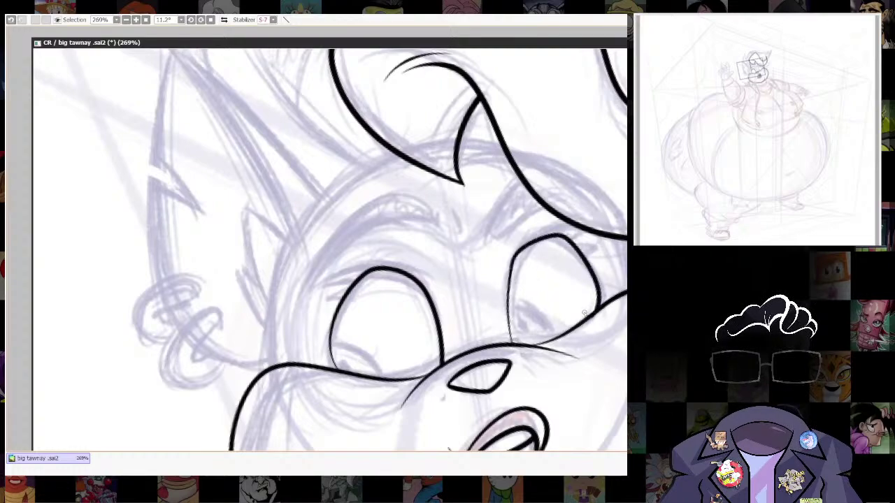
{"action": "key", "text": "ctrl+z"}
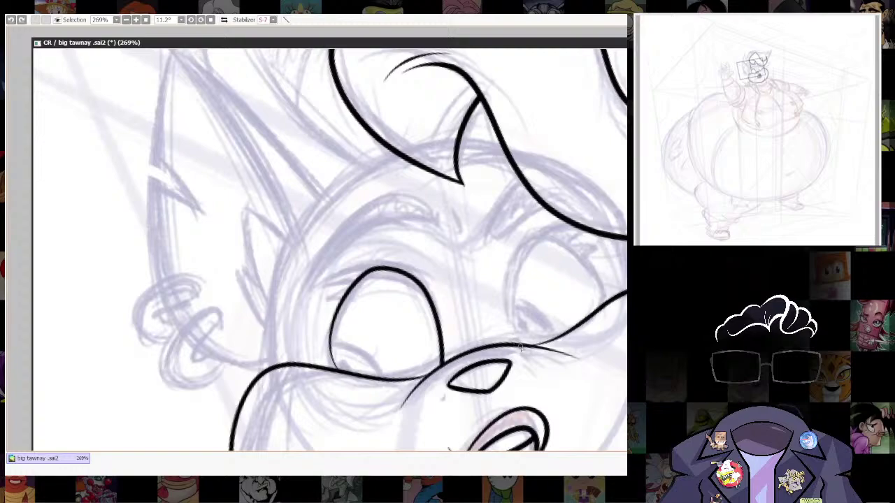
{"action": "mouse_move", "coordinate": [520, 348]}
{"action": "left_mouse_down"}
{"action": "mouse_move", "coordinate": [508, 269]}
{"action": "mouse_move", "coordinate": [539, 235]}
{"action": "mouse_move", "coordinate": [574, 236]}
{"action": "mouse_move", "coordinate": [605, 292]}
{"action": "mouse_move", "coordinate": [571, 287]}
{"action": "mouse_move", "coordinate": [515, 199]}
{"action": "left_mouse_up"}
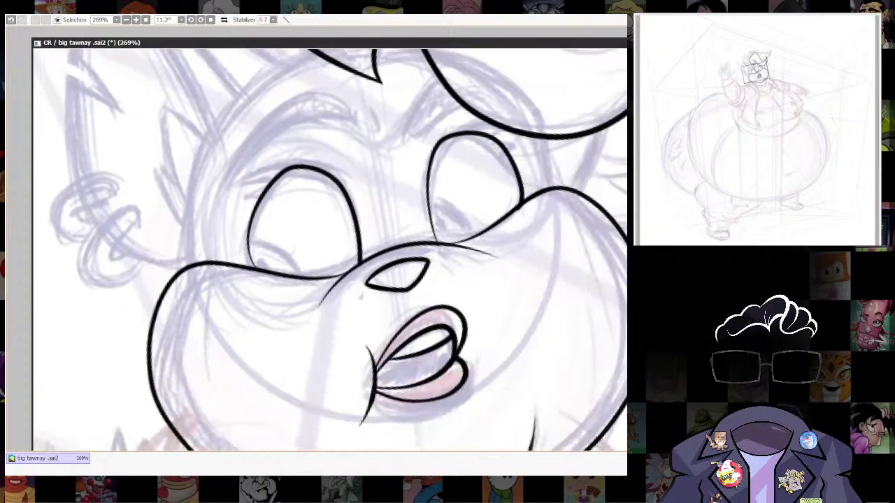
Select the eye outline opposite the earrings and transform its corners to fit the sketch and the cheek line.
{"action": "scroll", "coordinate": [597, 248], "scroll_direction": "down", "scroll_amount": 5}
{"action": "scroll", "coordinate": [574, 208], "scroll_direction": "up", "scroll_amount": 5}
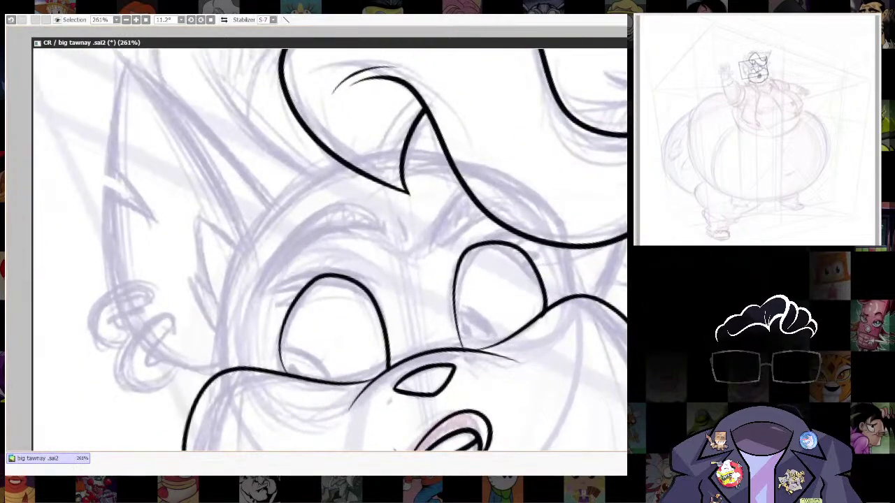
{"action": "scroll", "coordinate": [503, 268], "scroll_direction": "down", "scroll_amount": 2}
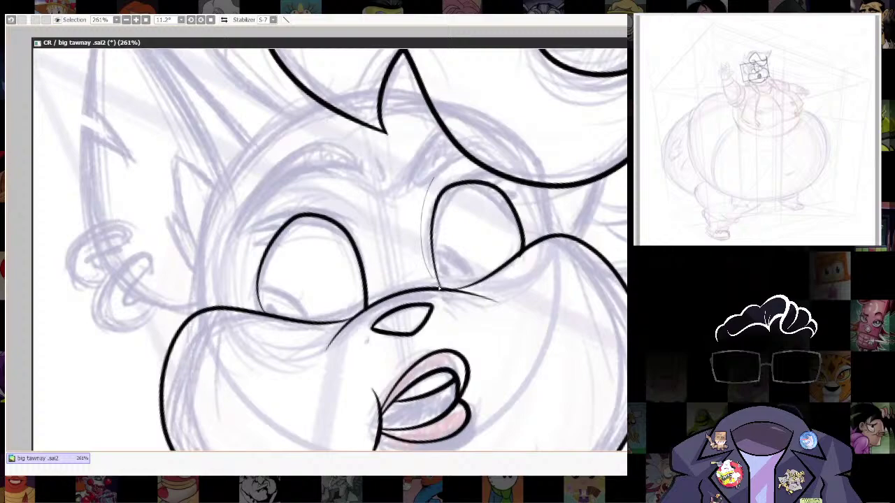
{"action": "mouse_move", "coordinate": [433, 177]}
{"action": "left_mouse_down"}
{"action": "mouse_move", "coordinate": [515, 192]}
{"action": "mouse_move", "coordinate": [525, 249]}
{"action": "left_mouse_up"}
{"action": "key", "text": "ctrl+t"}
{"action": "mouse_move", "coordinate": [494, 183]}
{"action": "left_mouse_down"}
{"action": "mouse_move", "coordinate": [485, 192]}
{"action": "mouse_move", "coordinate": [532, 198]}
{"action": "left_mouse_up"}
{"action": "left_click_drag", "start_coordinate": [517, 302], "coordinate": [522, 300]}
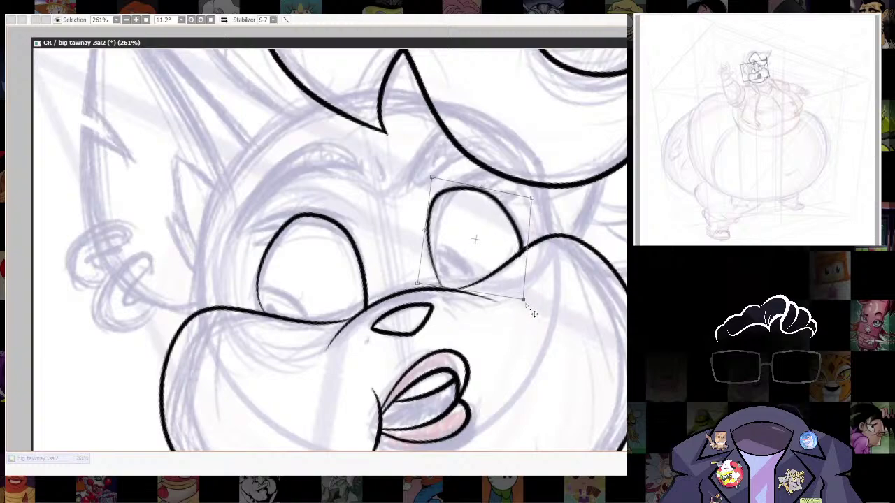
{"action": "left_click_drag", "start_coordinate": [432, 177], "coordinate": [430, 179]}
{"action": "left_click_drag", "start_coordinate": [417, 283], "coordinate": [416, 284]}
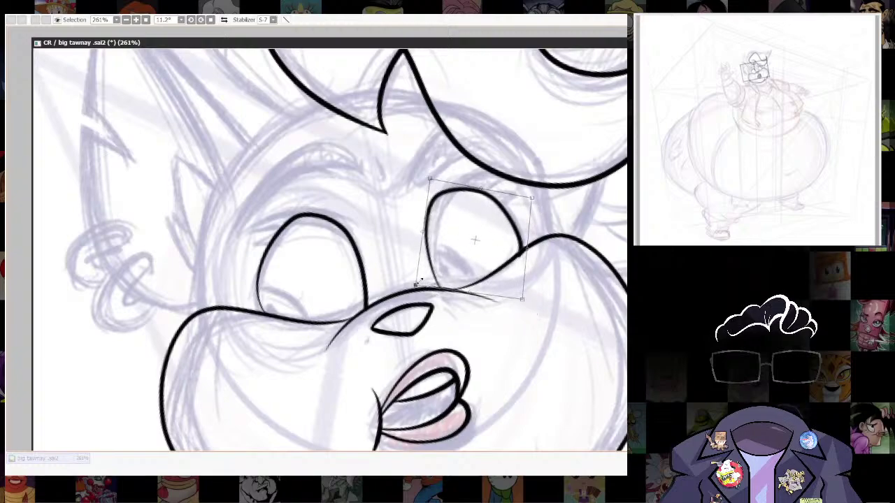
{"action": "key", "text": "Return"}
Check the reshaped eye's joins with the cheek lines without the sketch and reset the canvas rotation to 0°.
{"action": "scroll", "coordinate": [565, 210], "scroll_direction": "down", "scroll_amount": 10}
{"action": "left_click_drag", "start_coordinate": [569, 234], "coordinate": [523, 272]}
{"action": "left_click_drag", "start_coordinate": [571, 210], "coordinate": [497, 146]}
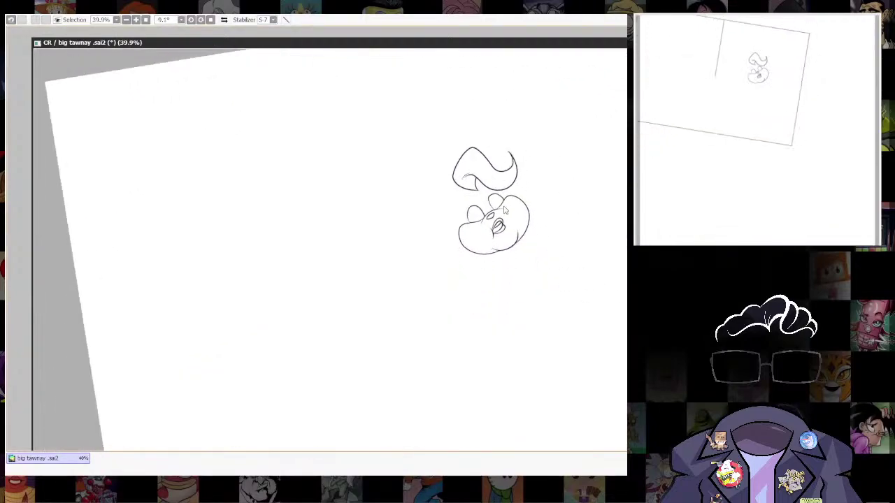
{"action": "scroll", "coordinate": [506, 211], "scroll_direction": "up", "scroll_amount": 15}
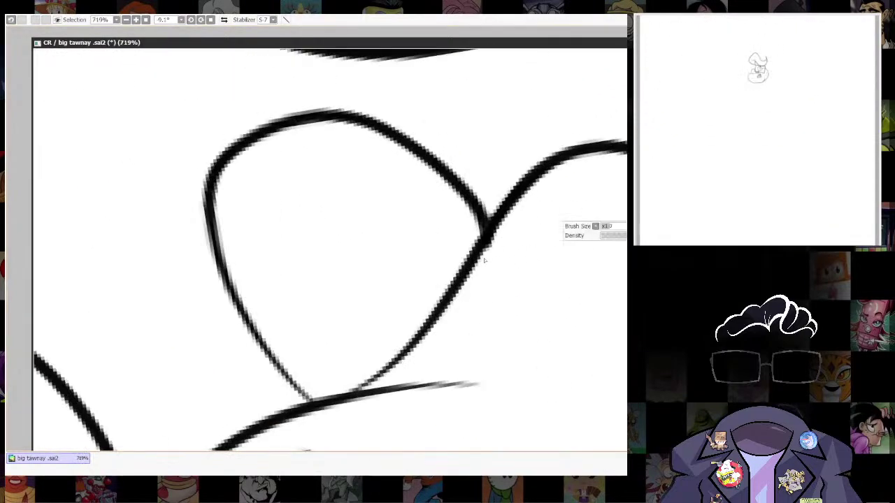
{"action": "left_click", "coordinate": [210, 20]}
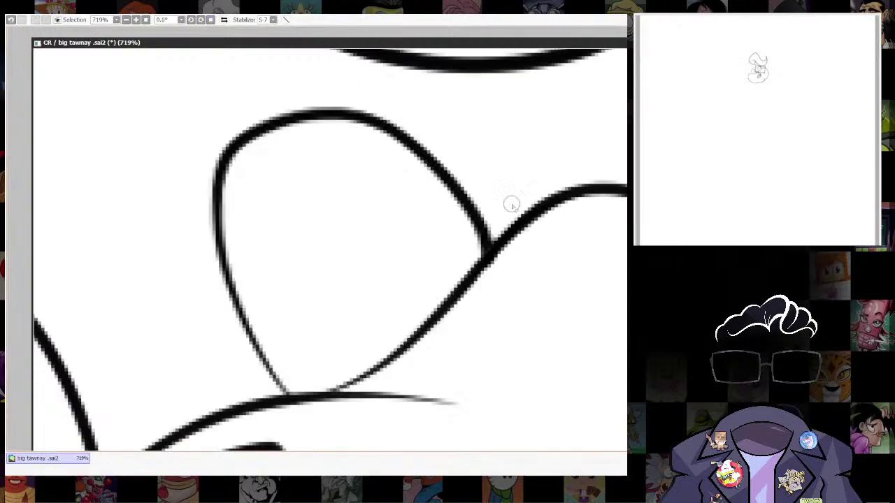
{"action": "scroll", "coordinate": [546, 225], "scroll_direction": "down", "scroll_amount": 10}
{"action": "scroll", "coordinate": [545, 225], "scroll_direction": "up", "scroll_amount": 1}
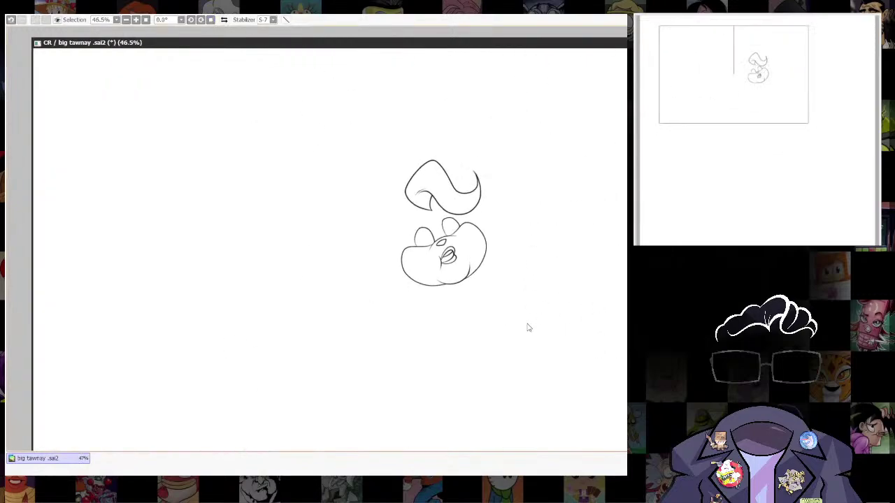
Ink a short curved crease beneath the lower lip with the brush size reduced to 4.
{"action": "scroll", "coordinate": [458, 255], "scroll_direction": "up", "scroll_amount": 14}
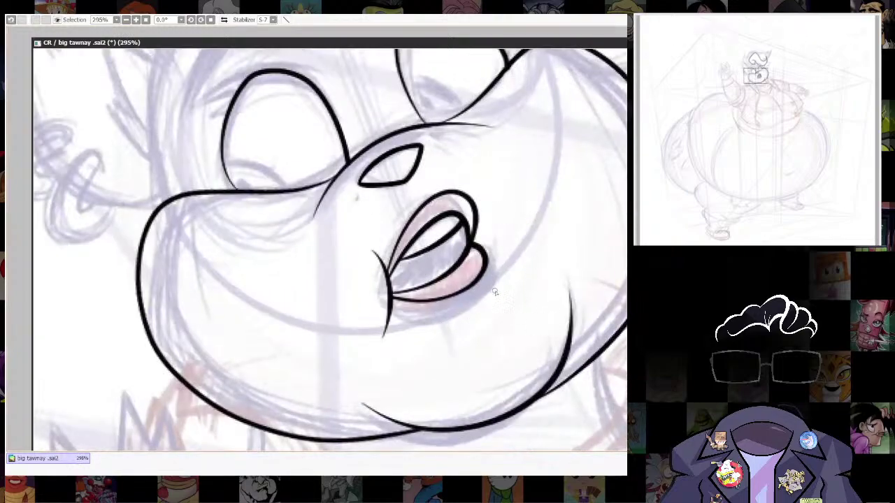
{"action": "left_click_drag", "start_coordinate": [496, 288], "coordinate": [452, 339]}
{"action": "key", "text": "ctrl+z"}
{"action": "key", "text": "bracketleft"}
{"action": "key", "text": "bracketleft"}
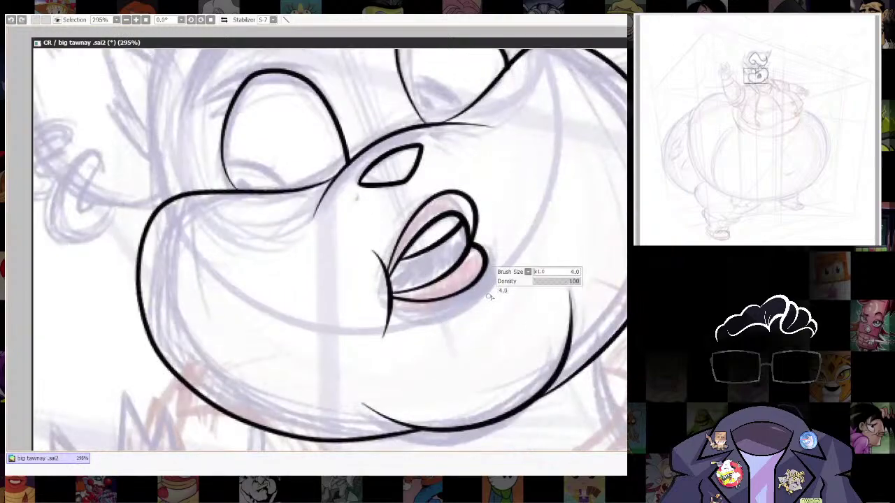
{"action": "scroll", "coordinate": [480, 332], "scroll_direction": "down", "scroll_amount": 2}
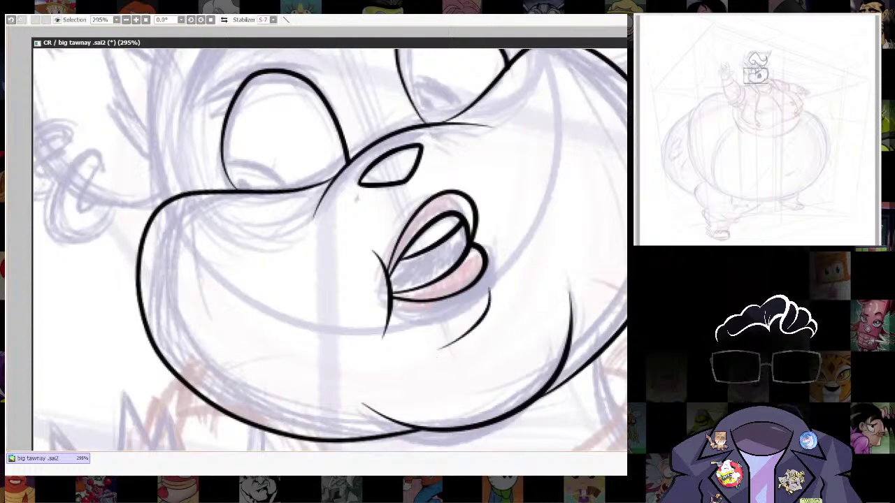
Ink the upper edge of the earring-side ear from beyond its tip down to the head, redrawing it once.
{"action": "scroll", "coordinate": [570, 358], "scroll_direction": "down", "scroll_amount": 4}
{"action": "scroll", "coordinate": [570, 358], "scroll_direction": "up", "scroll_amount": 4}
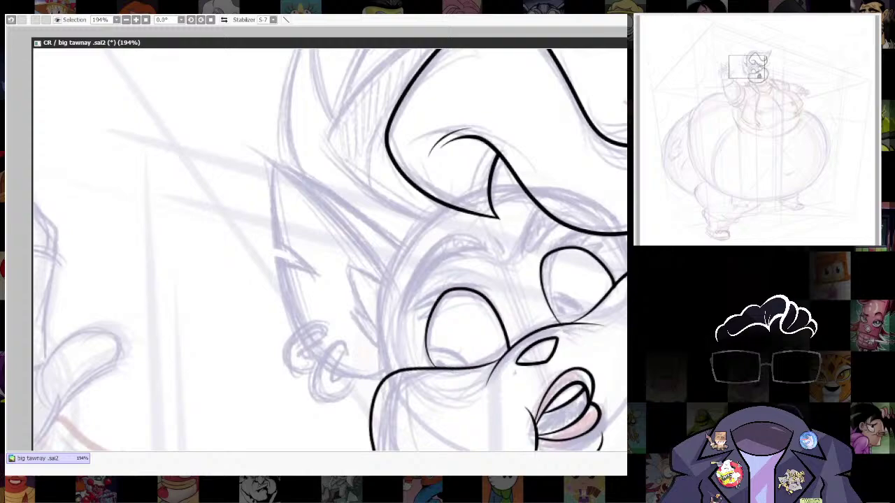
{"action": "left_click_drag", "start_coordinate": [438, 291], "coordinate": [452, 310]}
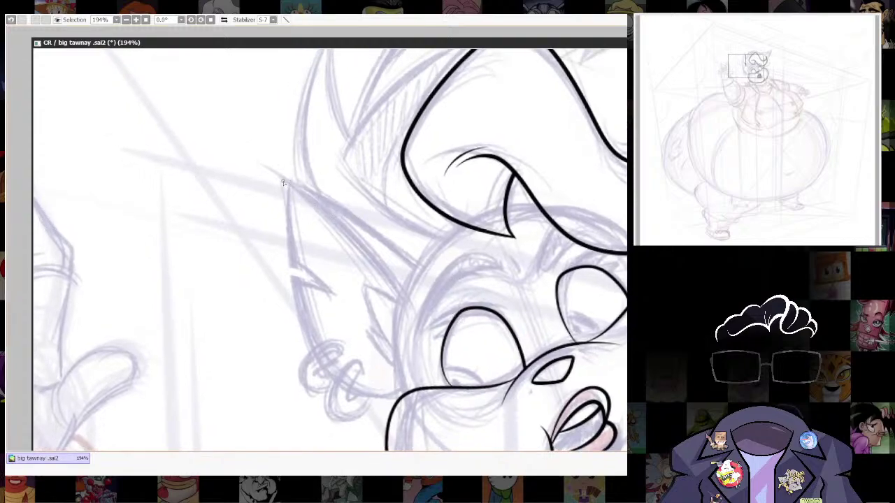
{"action": "mouse_move", "coordinate": [264, 168]}
{"action": "left_mouse_down"}
{"action": "mouse_move", "coordinate": [362, 240]}
{"action": "mouse_move", "coordinate": [407, 305]}
{"action": "left_mouse_up"}
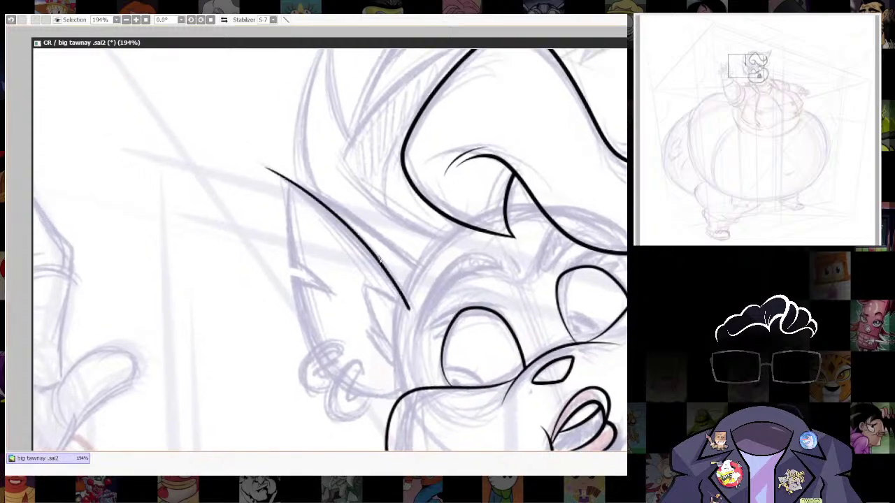
{"action": "key", "text": "ctrl+z"}
{"action": "left_click_drag", "start_coordinate": [322, 204], "coordinate": [401, 294]}
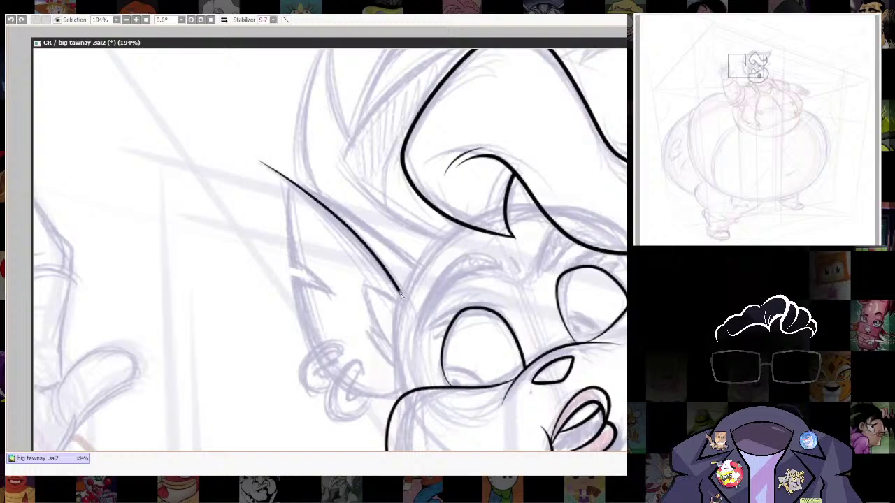
Ink the side of the head from the ear to the cheek, and erase the overshoots inside the cheek and at the ear's tip.
{"action": "left_click_drag", "start_coordinate": [398, 364], "coordinate": [431, 427]}
{"action": "left_click_drag", "start_coordinate": [588, 357], "coordinate": [577, 282]}
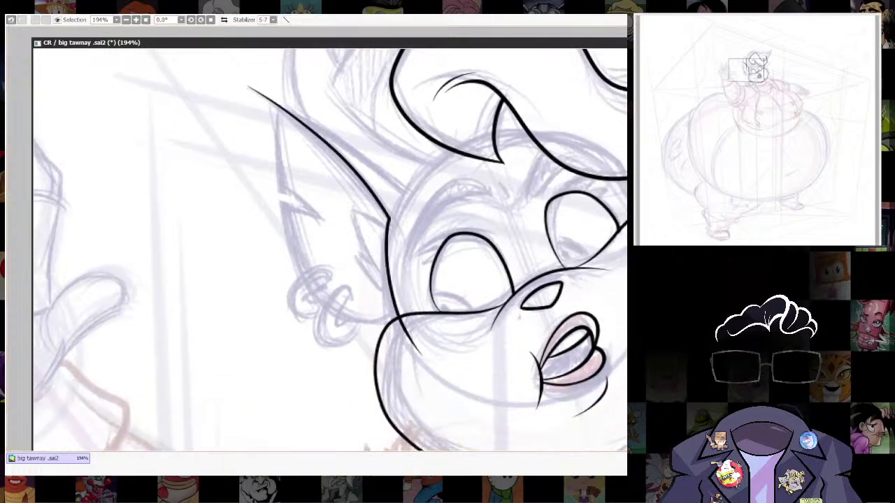
{"action": "left_click_drag", "start_coordinate": [401, 321], "coordinate": [430, 370]}
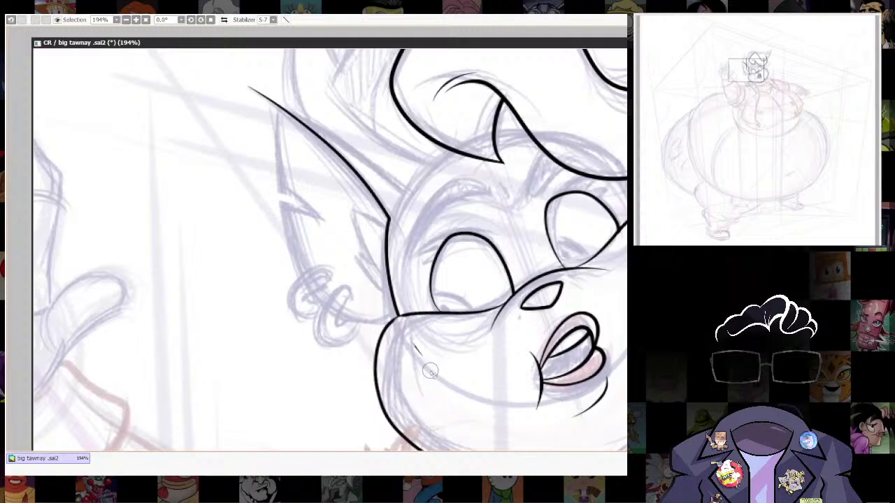
{"action": "key", "text": "ctrl+z"}
{"action": "left_click_drag", "start_coordinate": [403, 326], "coordinate": [428, 369]}
{"action": "left_click_drag", "start_coordinate": [442, 306], "coordinate": [474, 407]}
{"action": "left_click_drag", "start_coordinate": [270, 184], "coordinate": [312, 202]}
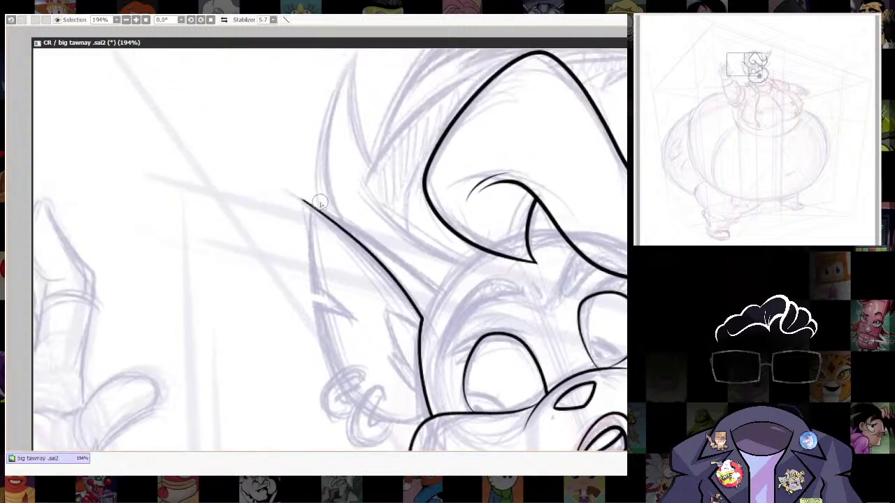
Ink thin curved strand lines inside the hair curl's pointed end above the forehead with a smaller brush.
{"action": "left_click_drag", "start_coordinate": [602, 274], "coordinate": [601, 365]}
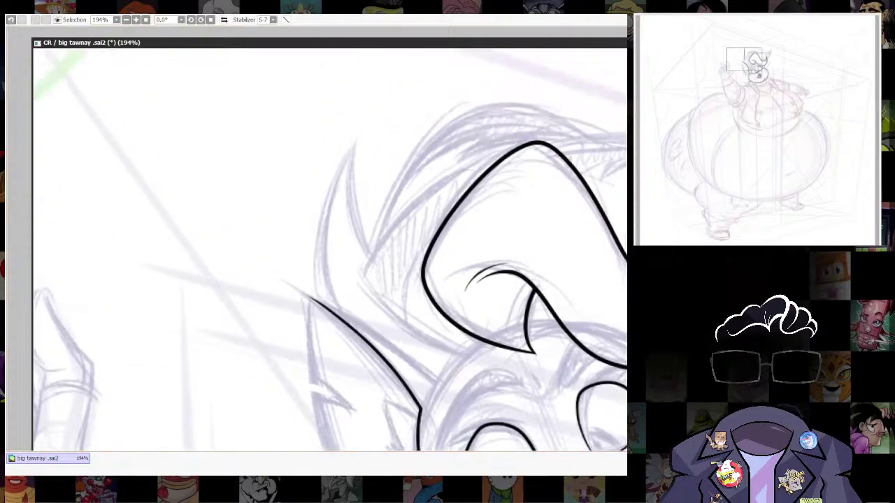
{"action": "scroll", "coordinate": [599, 299], "scroll_direction": "down", "scroll_amount": 9}
{"action": "scroll", "coordinate": [588, 327], "scroll_direction": "up", "scroll_amount": 10}
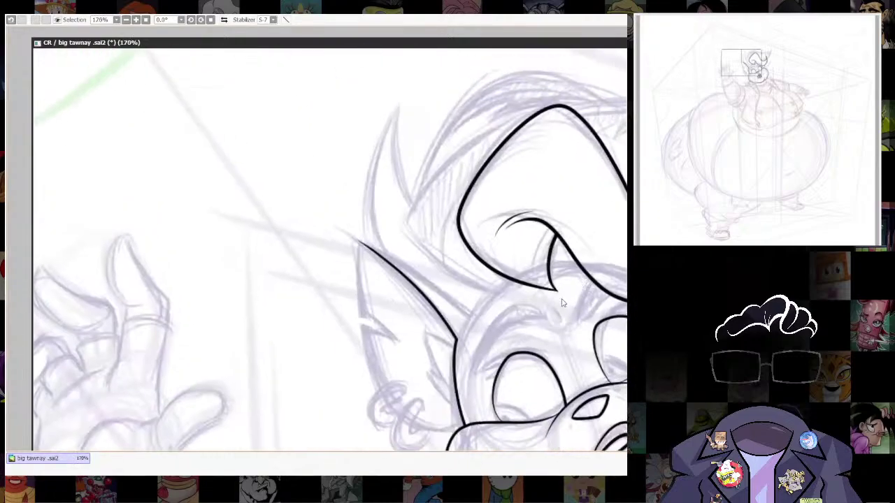
{"action": "left_click_drag", "start_coordinate": [545, 223], "coordinate": [503, 277]}
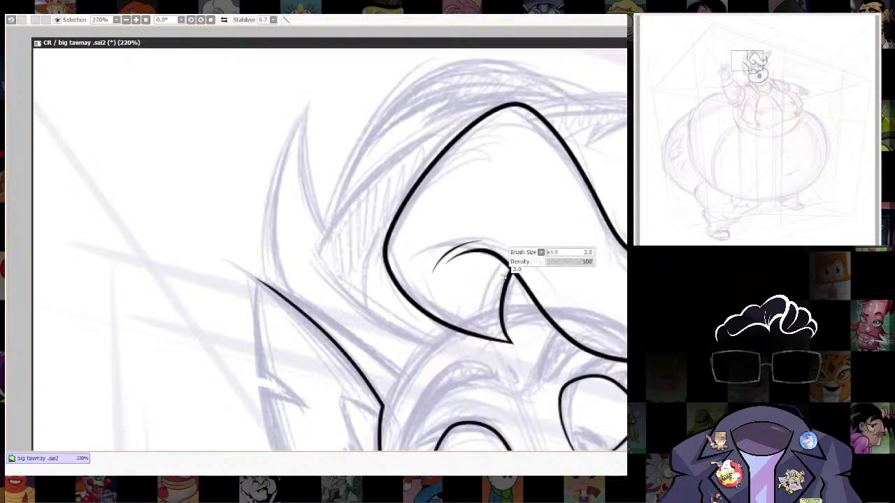
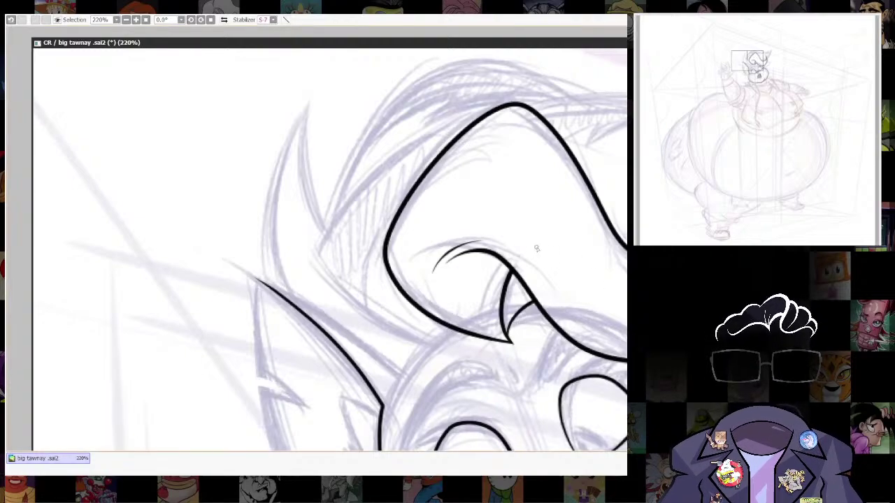
{"action": "left_click_drag", "start_coordinate": [508, 335], "coordinate": [525, 283]}
{"action": "key", "text": "ctrl+z"}
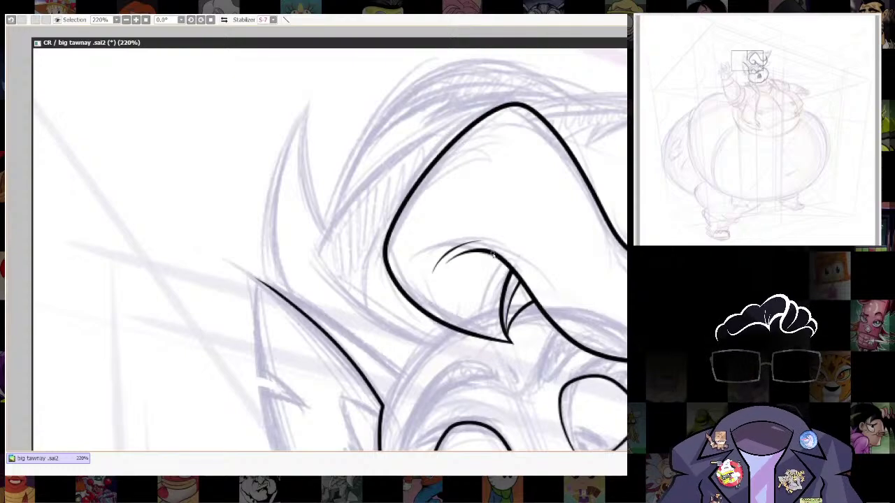
{"action": "left_click_drag", "start_coordinate": [485, 270], "coordinate": [498, 334]}
{"action": "key", "text": "ctrl+z"}
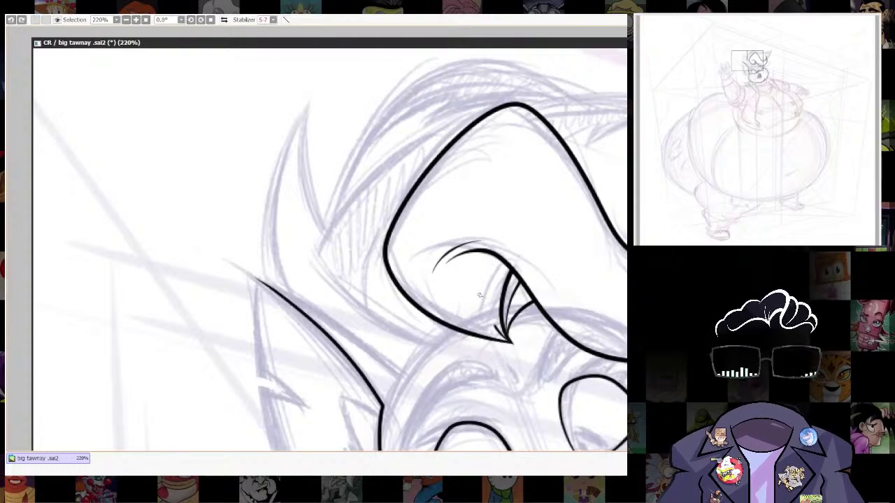
{"action": "left_click_drag", "start_coordinate": [486, 276], "coordinate": [498, 334]}
{"action": "left_click_drag", "start_coordinate": [477, 255], "coordinate": [485, 314]}
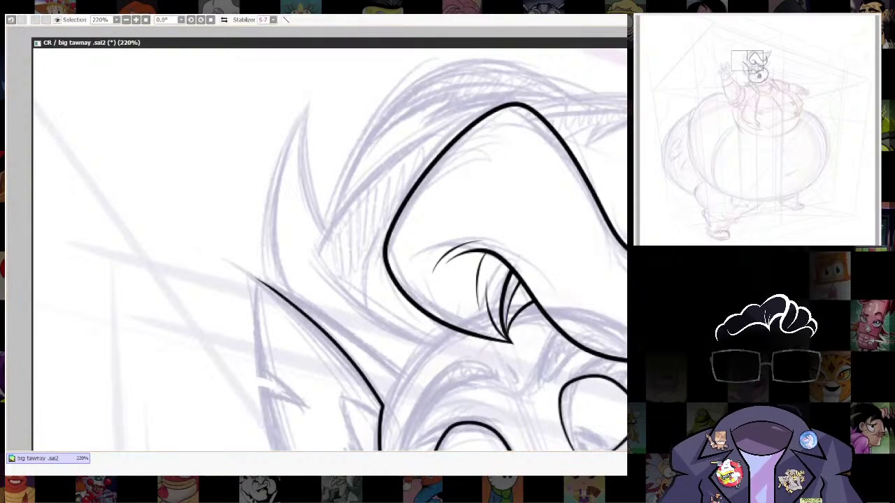
{"action": "scroll", "coordinate": [587, 270], "scroll_direction": "down", "scroll_amount": 5}
{"action": "left_click_drag", "start_coordinate": [624, 293], "coordinate": [553, 163]}
{"action": "scroll", "coordinate": [552, 164], "scroll_direction": "down", "scroll_amount": 2}
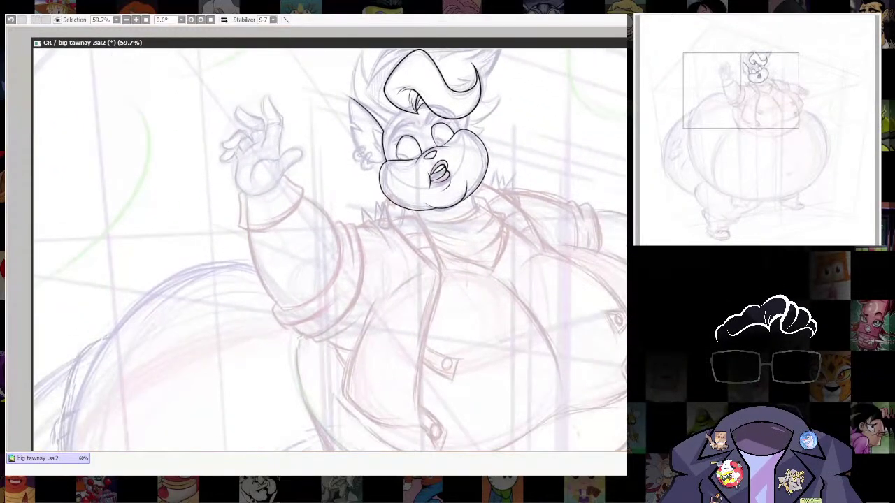
{"action": "left_click_drag", "start_coordinate": [476, 305], "coordinate": [466, 178]}
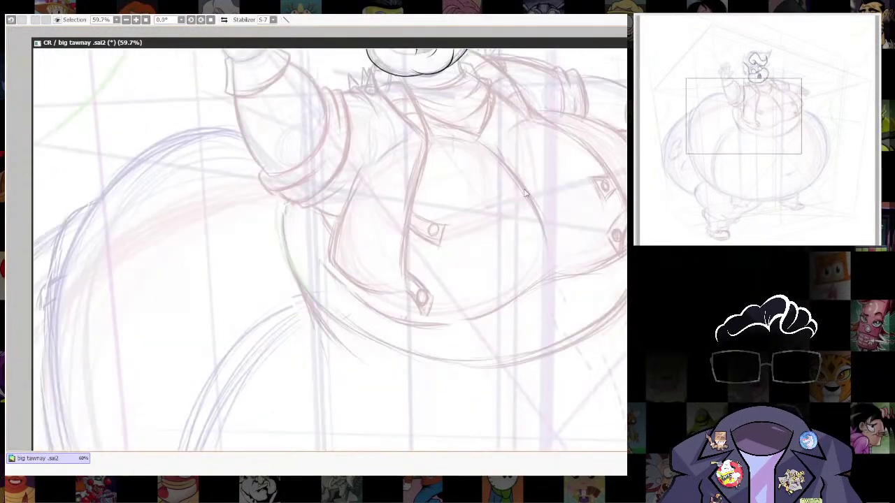
{"action": "scroll", "coordinate": [466, 178], "scroll_direction": "down", "scroll_amount": 4}
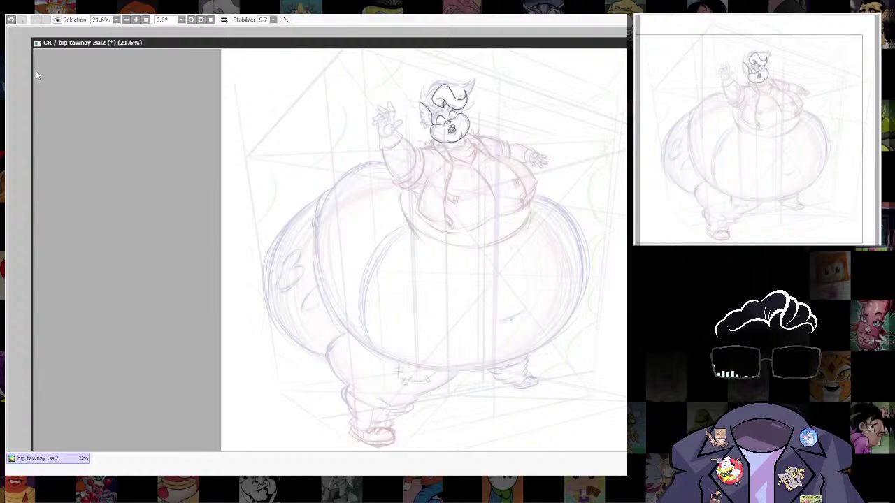
Ink the jagged two-pointed fur tuft inside the earring-side ear and clean up its join with the head line.
{"action": "scroll", "coordinate": [404, 222], "scroll_direction": "up", "scroll_amount": 9}
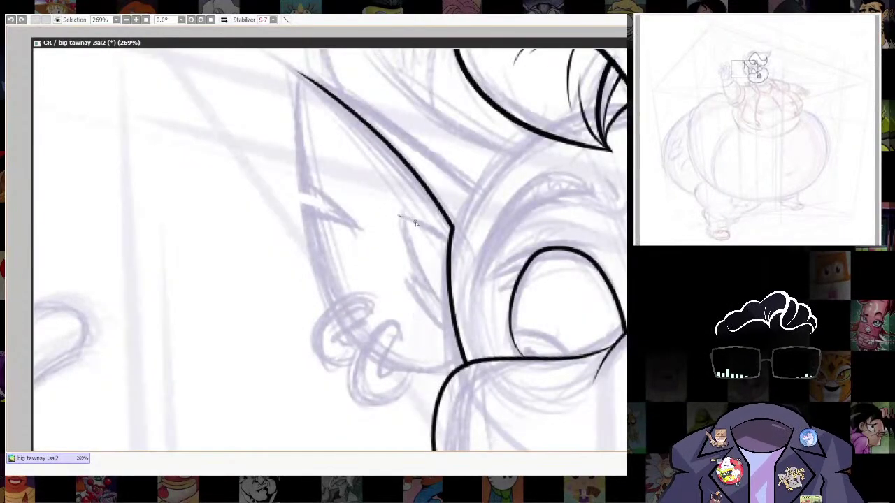
{"action": "key", "text": "ctrl+z"}
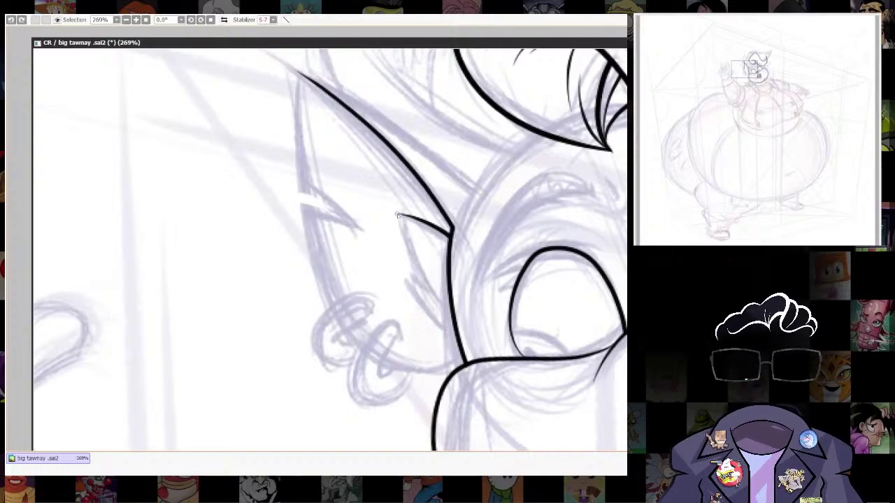
{"action": "left_click_drag", "start_coordinate": [399, 217], "coordinate": [437, 299]}
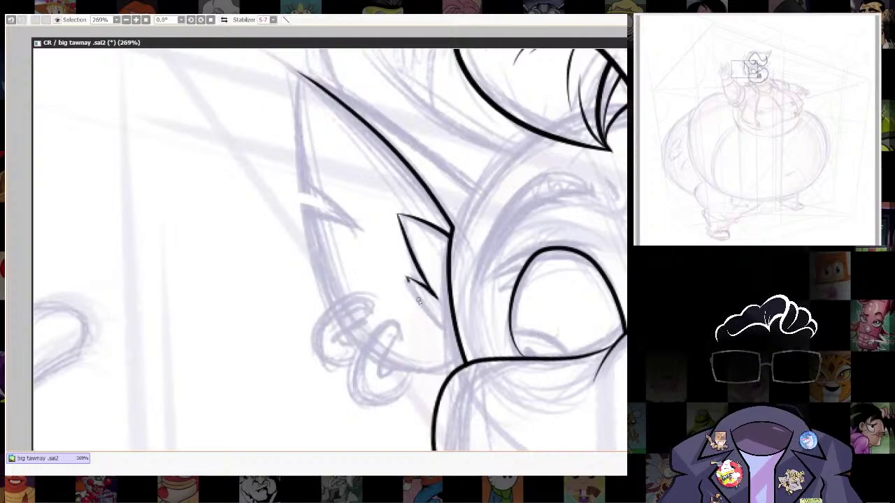
{"action": "mouse_move", "coordinate": [418, 300]}
{"action": "left_mouse_down"}
{"action": "mouse_move", "coordinate": [451, 332]}
{"action": "mouse_move", "coordinate": [480, 342]}
{"action": "mouse_move", "coordinate": [471, 331]}
{"action": "mouse_move", "coordinate": [484, 343]}
{"action": "left_mouse_up"}
{"action": "key", "text": "e"}
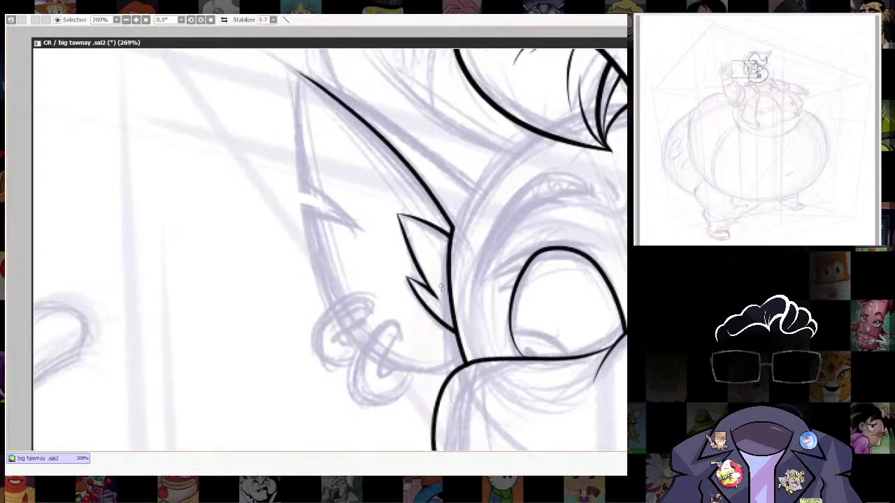
{"action": "scroll", "coordinate": [445, 312], "scroll_direction": "up", "scroll_amount": 2}
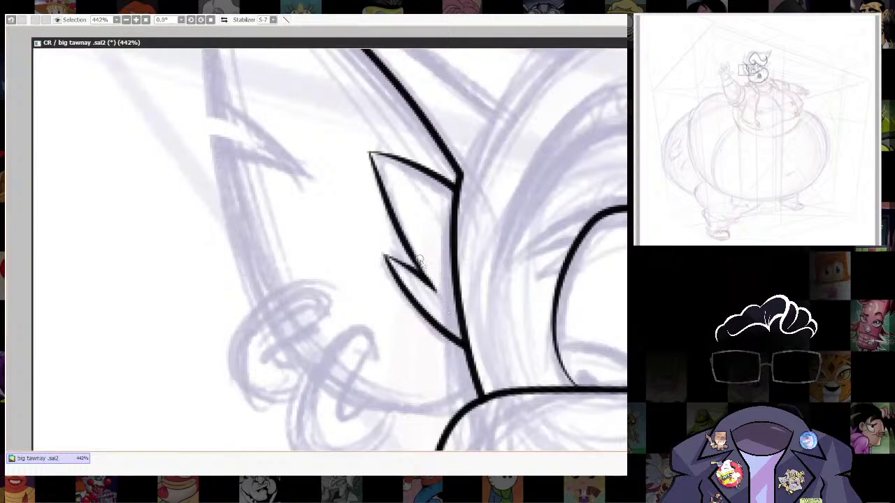
{"action": "scroll", "coordinate": [487, 204], "scroll_direction": "down", "scroll_amount": 4}
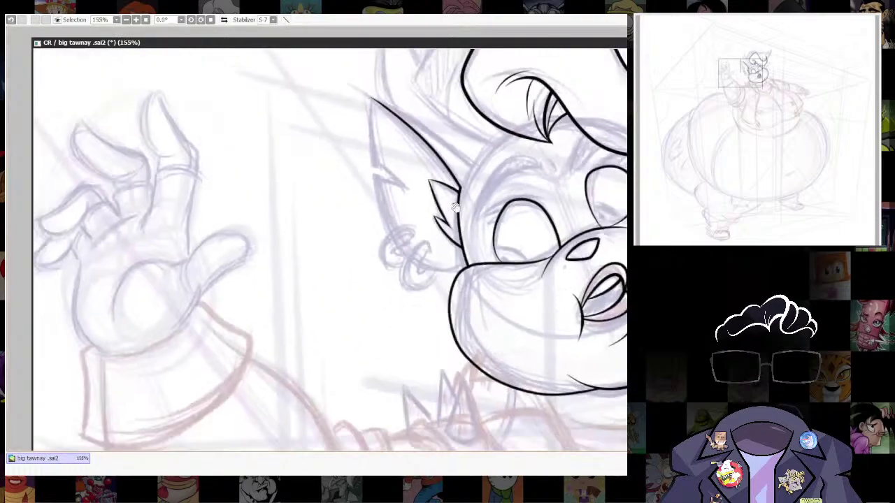
{"action": "scroll", "coordinate": [449, 270], "scroll_direction": "up", "scroll_amount": 2}
{"action": "left_click_drag", "start_coordinate": [449, 270], "coordinate": [459, 154]}
{"action": "scroll", "coordinate": [532, 246], "scroll_direction": "up", "scroll_amount": 1}
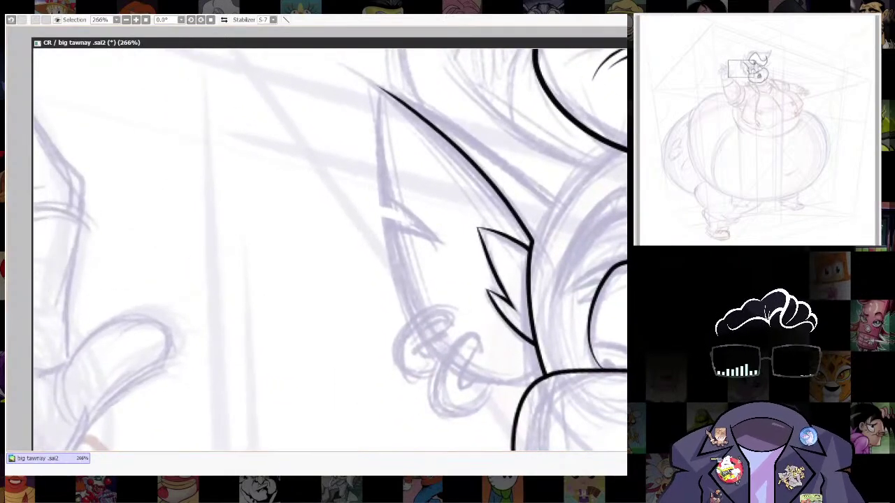
Ink the outer edge of the earring-side ear from its tip down to the cheek, redrawing it until it fits, and erase the overshoot inside the cheek.
{"action": "left_click_drag", "start_coordinate": [511, 298], "coordinate": [499, 278]}
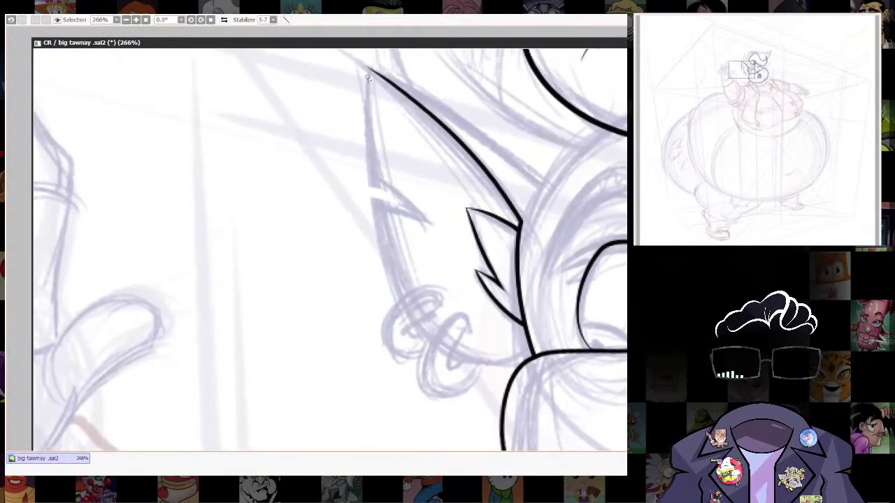
{"action": "mouse_move", "coordinate": [366, 79]}
{"action": "left_mouse_down"}
{"action": "mouse_move", "coordinate": [377, 203]}
{"action": "mouse_move", "coordinate": [411, 307]}
{"action": "left_mouse_up"}
{"action": "key", "text": "ctrl+z"}
{"action": "mouse_move", "coordinate": [365, 65]}
{"action": "left_mouse_down"}
{"action": "mouse_move", "coordinate": [369, 155]}
{"action": "mouse_move", "coordinate": [418, 323]}
{"action": "mouse_move", "coordinate": [577, 365]}
{"action": "left_mouse_up"}
{"action": "key", "text": "ctrl+z"}
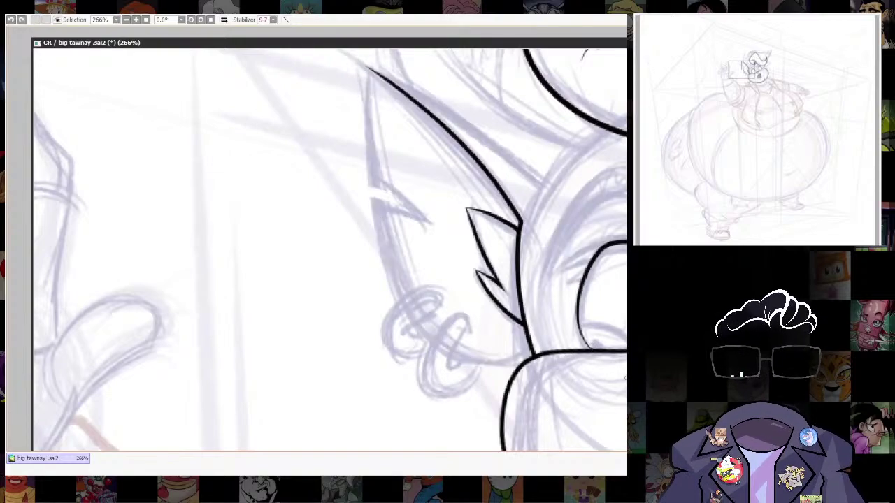
{"action": "mouse_move", "coordinate": [367, 72]}
{"action": "left_mouse_down"}
{"action": "mouse_move", "coordinate": [376, 262]}
{"action": "mouse_move", "coordinate": [477, 378]}
{"action": "mouse_move", "coordinate": [587, 355]}
{"action": "left_mouse_up"}
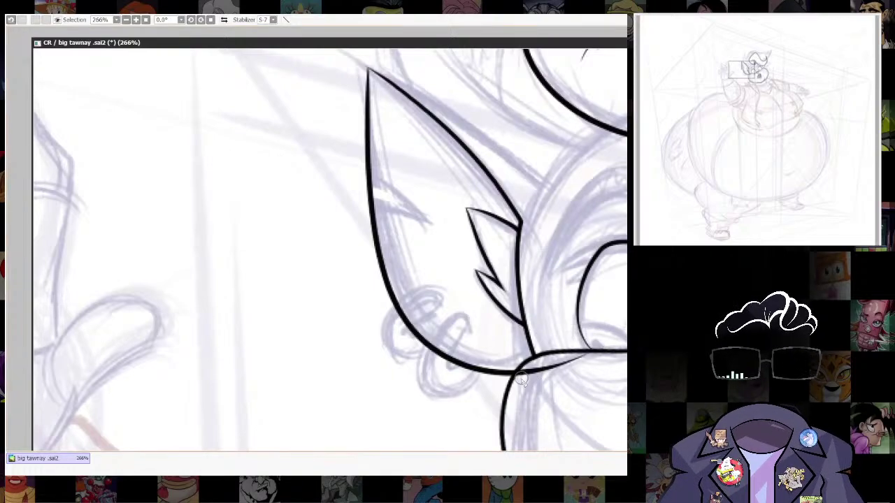
{"action": "left_click_drag", "start_coordinate": [535, 290], "coordinate": [556, 374]}
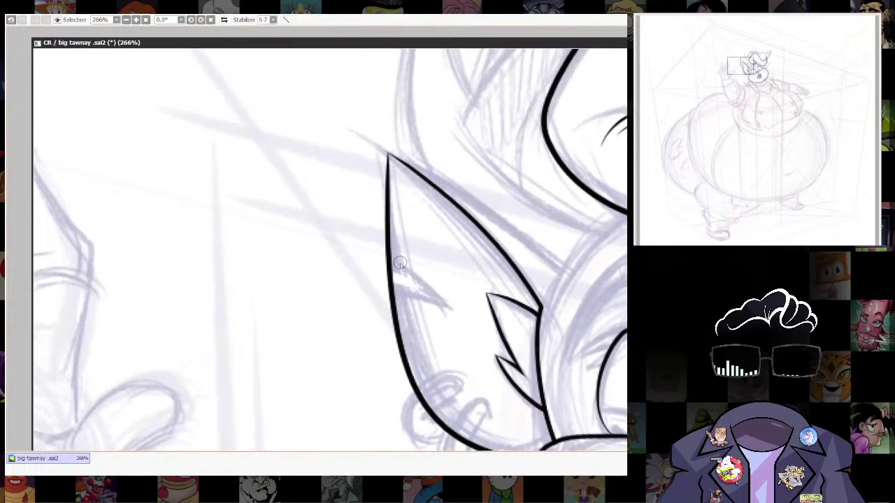
Erase a small gap in the ear's outer edge and ink a pointed notch inward from both sides of the gap.
{"action": "key", "text": "]"}
{"action": "left_click_drag", "start_coordinate": [380, 282], "coordinate": [386, 278]}
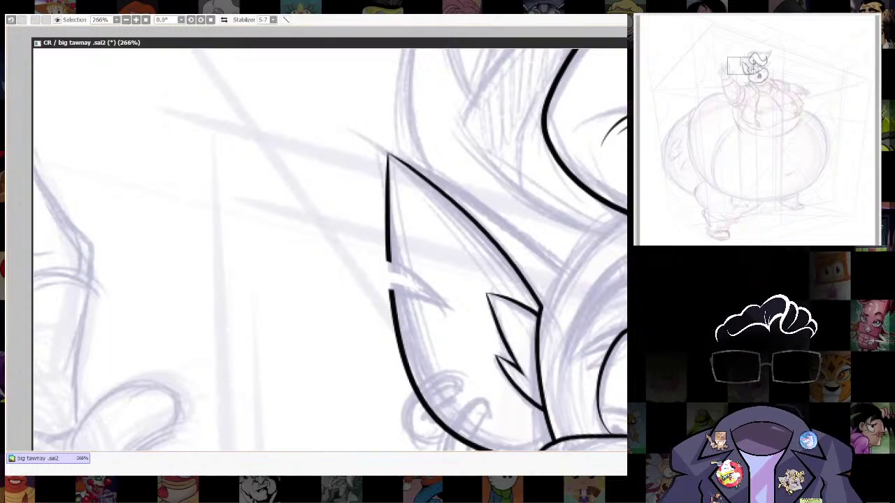
{"action": "mouse_move", "coordinate": [390, 165]}
{"action": "left_mouse_down"}
{"action": "mouse_move", "coordinate": [489, 129]}
{"action": "mouse_move", "coordinate": [552, 134]}
{"action": "mouse_move", "coordinate": [463, 244]}
{"action": "left_mouse_up"}
{"action": "left_click_drag", "start_coordinate": [587, 303], "coordinate": [510, 282]}
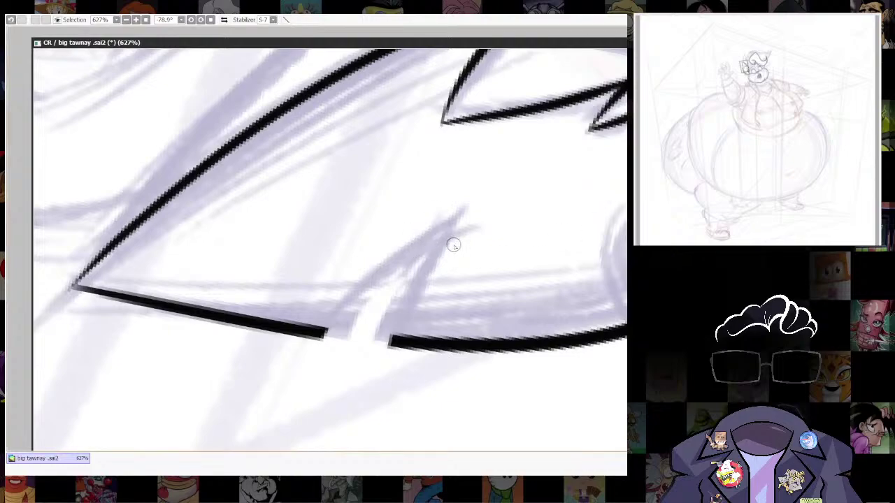
{"action": "mouse_move", "coordinate": [469, 203]}
{"action": "left_mouse_down"}
{"action": "mouse_move", "coordinate": [413, 241]}
{"action": "mouse_move", "coordinate": [320, 335]}
{"action": "left_mouse_up"}
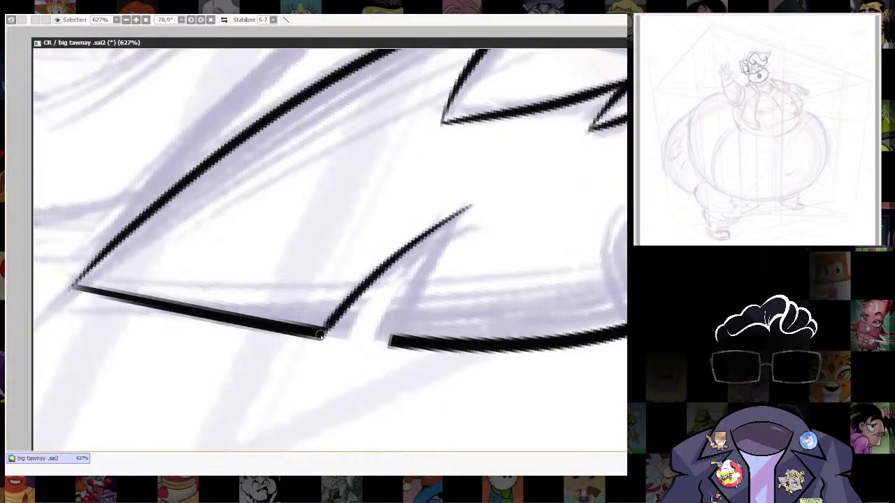
{"action": "mouse_move", "coordinate": [470, 207]}
{"action": "left_mouse_down"}
{"action": "mouse_move", "coordinate": [405, 300]}
{"action": "mouse_move", "coordinate": [393, 344]}
{"action": "left_mouse_up"}
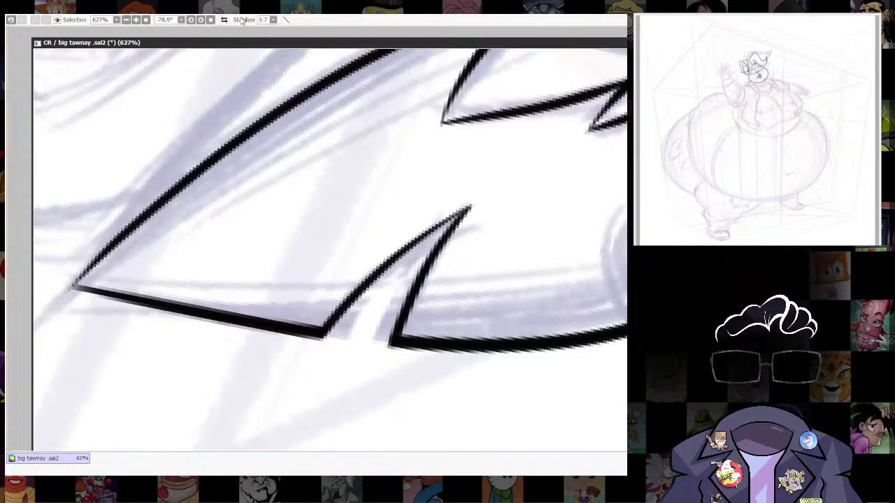
{"action": "left_click", "coordinate": [210, 19]}
{"action": "left_click_drag", "start_coordinate": [372, 248], "coordinate": [396, 345]}
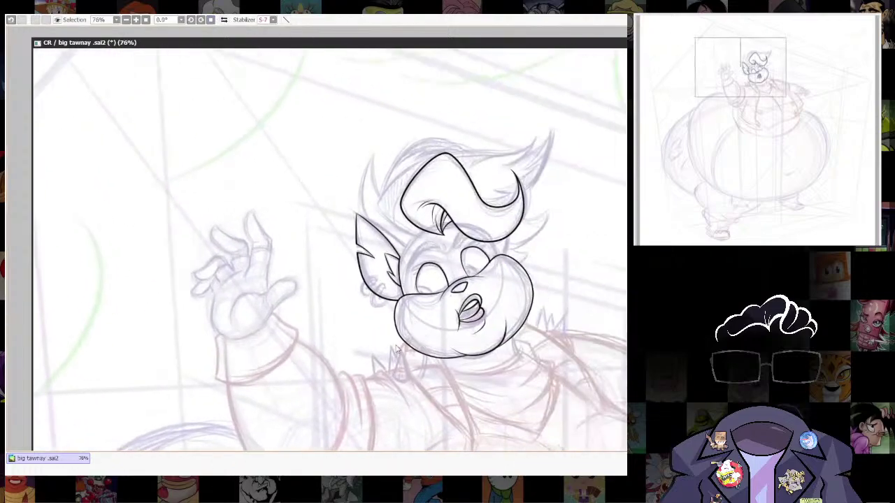
Ink the back edge of the ear from its tip to the head, and the top of the head up to the hair curl.
{"action": "left_click_drag", "start_coordinate": [525, 300], "coordinate": [555, 382]}
{"action": "scroll", "coordinate": [397, 306], "scroll_direction": "up", "scroll_amount": 3}
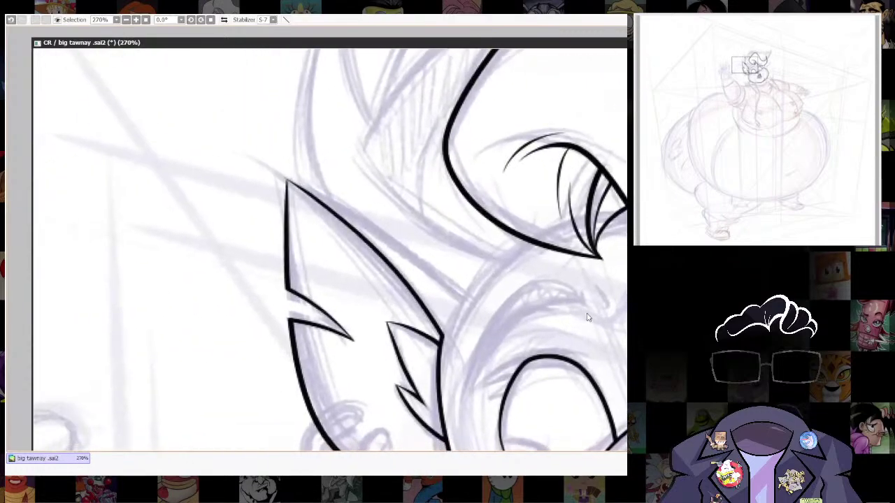
{"action": "left_click_drag", "start_coordinate": [287, 181], "coordinate": [461, 303]}
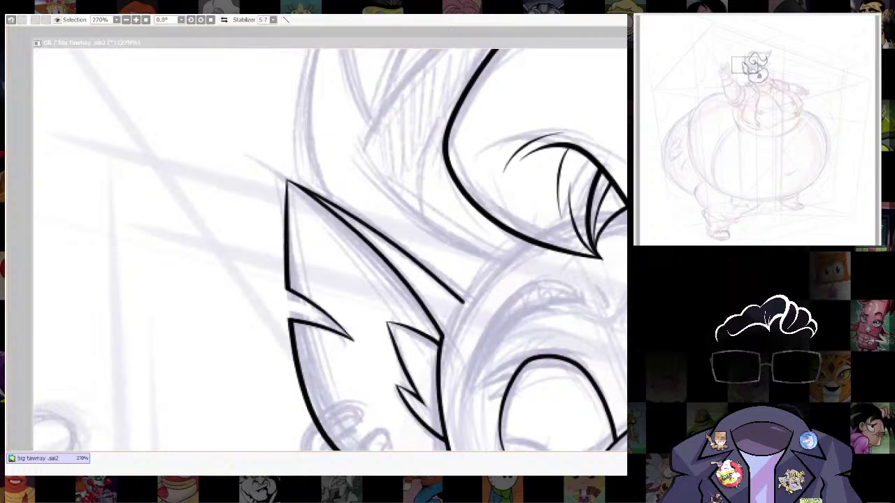
{"action": "mouse_move", "coordinate": [462, 302]}
{"action": "left_mouse_down"}
{"action": "mouse_move", "coordinate": [466, 316]}
{"action": "mouse_move", "coordinate": [462, 301]}
{"action": "left_mouse_up"}
{"action": "key", "text": "ctrl+z"}
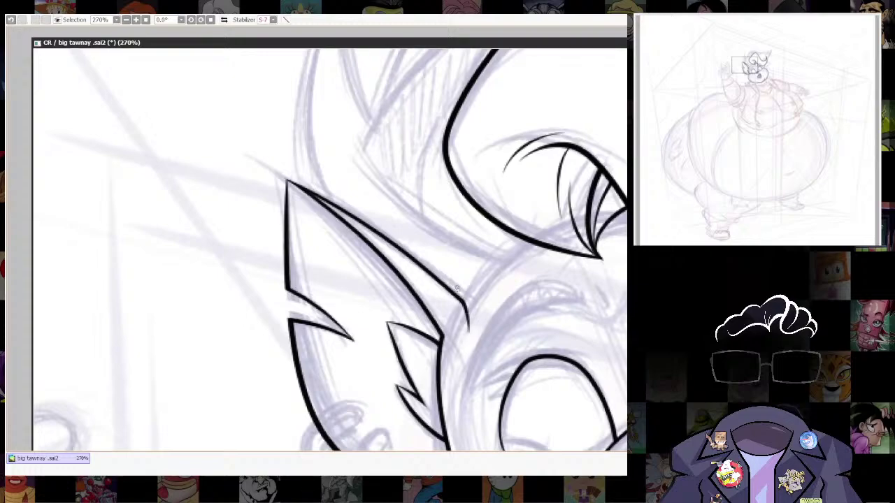
{"action": "left_click_drag", "start_coordinate": [315, 192], "coordinate": [405, 255]}
{"action": "key", "text": "ctrl+z"}
{"action": "left_click_drag", "start_coordinate": [440, 280], "coordinate": [467, 320]}
{"action": "left_click_drag", "start_coordinate": [557, 300], "coordinate": [512, 293]}
{"action": "left_click_drag", "start_coordinate": [421, 296], "coordinate": [488, 233]}
{"action": "left_click_drag", "start_coordinate": [598, 315], "coordinate": [506, 255]}
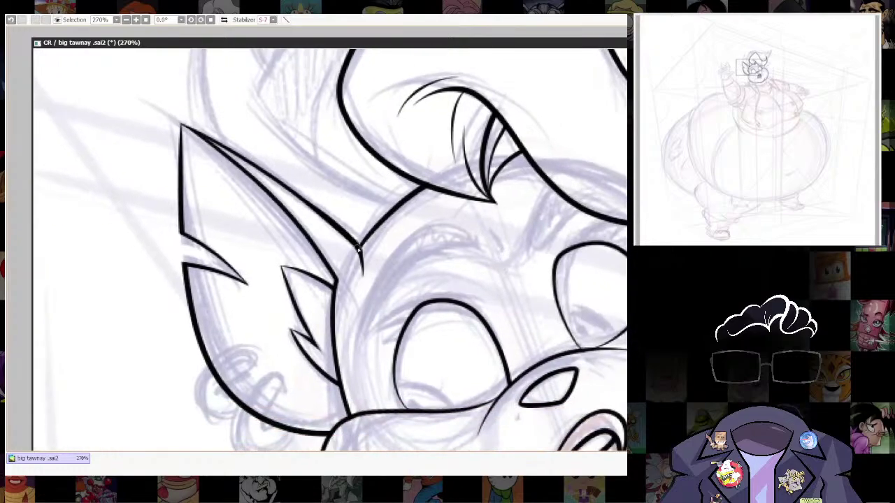
Ink the first curved fold line of the bunched sleeve at the top of the raised arm, redrawing it once.
{"action": "scroll", "coordinate": [569, 289], "scroll_direction": "down", "scroll_amount": 9}
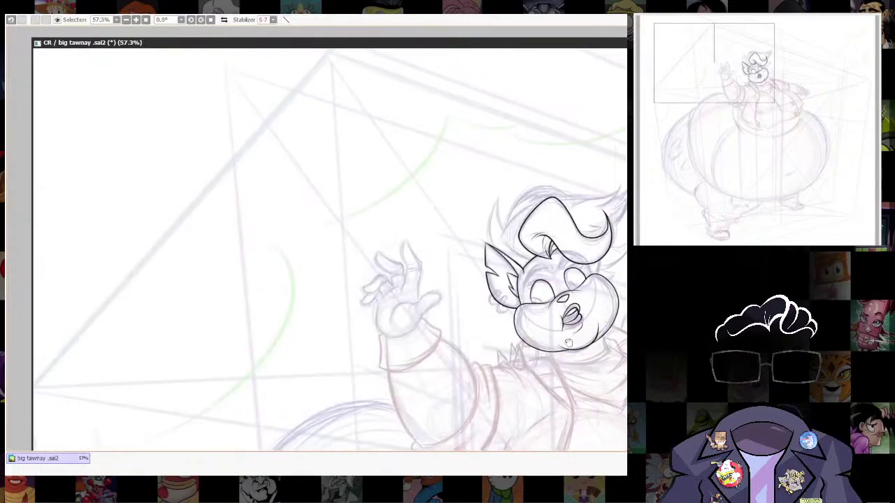
{"action": "scroll", "coordinate": [489, 168], "scroll_direction": "up", "scroll_amount": 3}
{"action": "left_click_drag", "start_coordinate": [569, 289], "coordinate": [483, 172]}
{"action": "scroll", "coordinate": [248, 221], "scroll_direction": "up", "scroll_amount": 3}
{"action": "scroll", "coordinate": [469, 334], "scroll_direction": "up", "scroll_amount": 1}
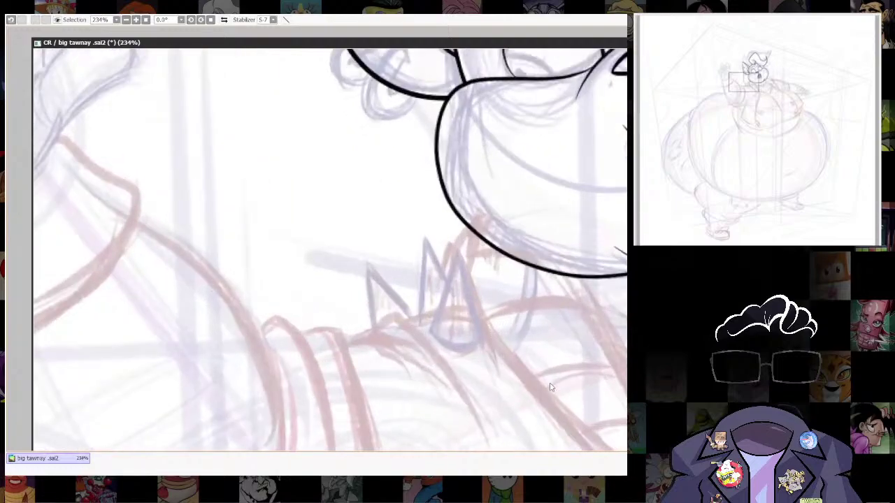
{"action": "left_click_drag", "start_coordinate": [477, 359], "coordinate": [503, 164]}
{"action": "left_click_drag", "start_coordinate": [464, 219], "coordinate": [535, 184]}
{"action": "scroll", "coordinate": [531, 202], "scroll_direction": "down", "scroll_amount": 2}
{"action": "left_click_drag", "start_coordinate": [525, 248], "coordinate": [514, 262]}
{"action": "scroll", "coordinate": [514, 261], "scroll_direction": "up", "scroll_amount": 2}
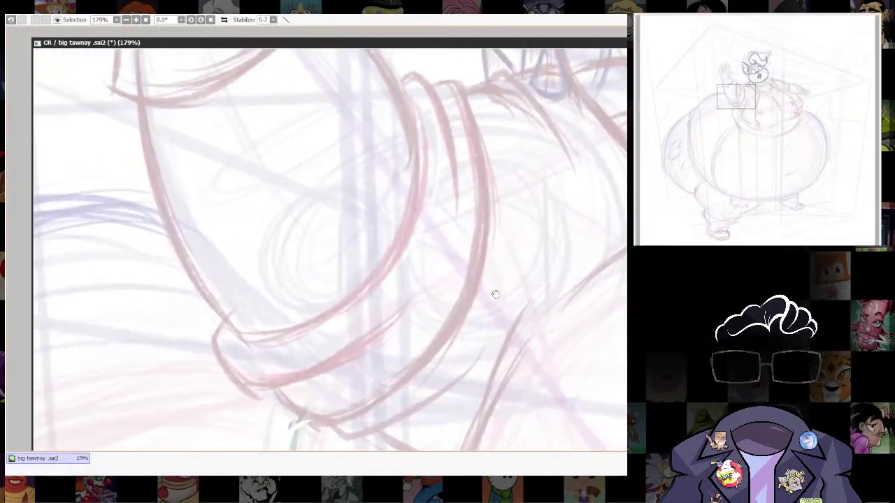
{"action": "left_click_drag", "start_coordinate": [473, 197], "coordinate": [443, 230]}
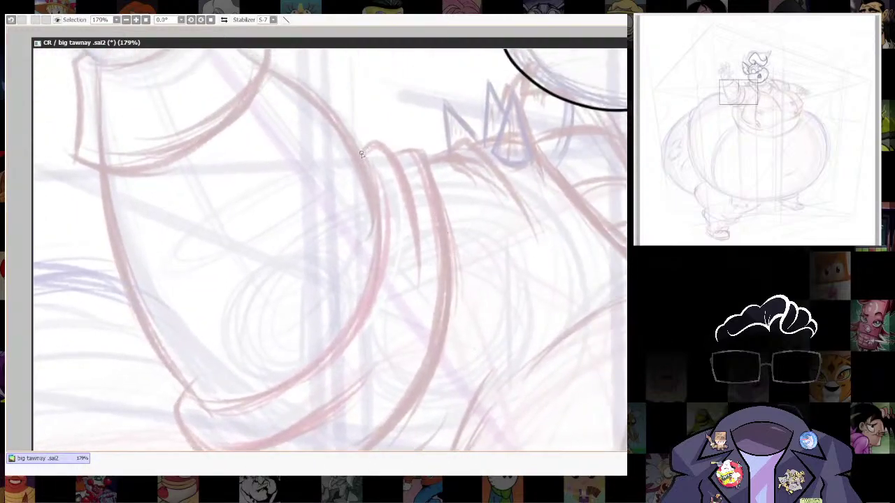
{"action": "mouse_move", "coordinate": [377, 138]}
{"action": "left_mouse_down"}
{"action": "mouse_move", "coordinate": [403, 170]}
{"action": "mouse_move", "coordinate": [421, 252]}
{"action": "mouse_move", "coordinate": [422, 313]}
{"action": "left_mouse_up"}
{"action": "key", "text": "ctrl+z"}
{"action": "mouse_move", "coordinate": [366, 143]}
{"action": "left_mouse_down"}
{"action": "mouse_move", "coordinate": [396, 150]}
{"action": "mouse_move", "coordinate": [424, 236]}
{"action": "mouse_move", "coordinate": [422, 315]}
{"action": "left_mouse_up"}
Ink the rounded lower end of the rolled sleeve and the long curved line of the second sleeve band.
{"action": "left_click_drag", "start_coordinate": [401, 351], "coordinate": [494, 246]}
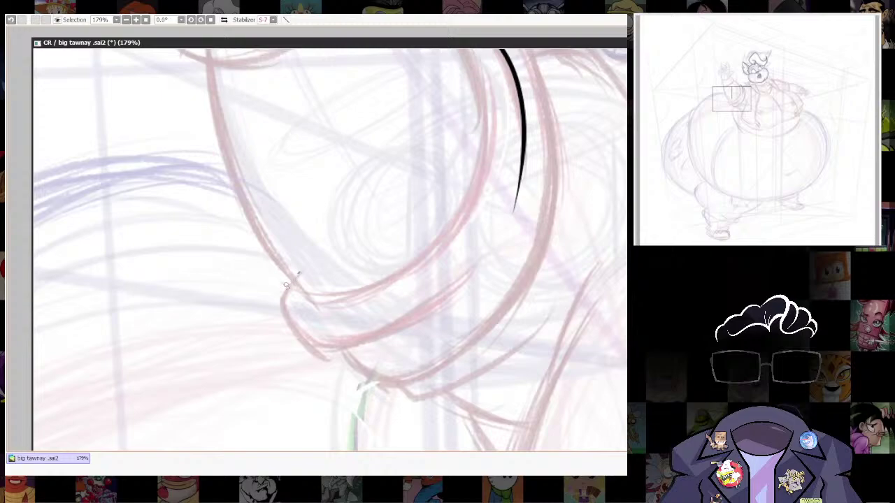
{"action": "mouse_move", "coordinate": [285, 285]}
{"action": "left_mouse_down"}
{"action": "mouse_move", "coordinate": [307, 354]}
{"action": "mouse_move", "coordinate": [356, 354]}
{"action": "mouse_move", "coordinate": [476, 281]}
{"action": "mouse_move", "coordinate": [492, 242]}
{"action": "left_mouse_up"}
{"action": "mouse_move", "coordinate": [567, 213]}
{"action": "left_mouse_down"}
{"action": "mouse_move", "coordinate": [504, 248]}
{"action": "mouse_move", "coordinate": [487, 312]}
{"action": "left_mouse_up"}
{"action": "mouse_move", "coordinate": [434, 139]}
{"action": "left_mouse_down"}
{"action": "mouse_move", "coordinate": [473, 222]}
{"action": "mouse_move", "coordinate": [452, 392]}
{"action": "mouse_move", "coordinate": [429, 417]}
{"action": "left_mouse_up"}
{"action": "left_click_drag", "start_coordinate": [473, 274], "coordinate": [499, 192]}
{"action": "key", "text": "ctrl+z"}
{"action": "mouse_move", "coordinate": [442, 62]}
{"action": "left_mouse_down"}
{"action": "mouse_move", "coordinate": [478, 69]}
{"action": "mouse_move", "coordinate": [504, 138]}
{"action": "mouse_move", "coordinate": [501, 244]}
{"action": "mouse_move", "coordinate": [462, 334]}
{"action": "mouse_move", "coordinate": [396, 387]}
{"action": "mouse_move", "coordinate": [348, 406]}
{"action": "mouse_move", "coordinate": [318, 404]}
{"action": "mouse_move", "coordinate": [286, 376]}
{"action": "mouse_move", "coordinate": [371, 342]}
{"action": "left_mouse_up"}
{"action": "key", "text": "ctrl+z"}
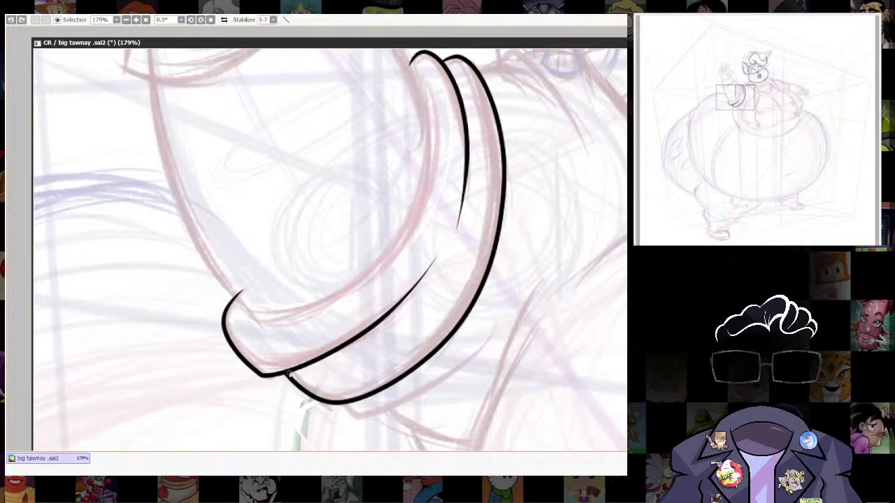
Ink a short crease beneath the lower sleeve roll and a third curved fold under the second band.
{"action": "left_click_drag", "start_coordinate": [288, 372], "coordinate": [389, 336]}
{"action": "mouse_move", "coordinate": [369, 422]}
{"action": "left_mouse_down"}
{"action": "mouse_move", "coordinate": [285, 414]}
{"action": "mouse_move", "coordinate": [447, 292]}
{"action": "mouse_move", "coordinate": [444, 282]}
{"action": "left_mouse_up"}
{"action": "mouse_move", "coordinate": [470, 238]}
{"action": "left_mouse_down"}
{"action": "mouse_move", "coordinate": [448, 372]}
{"action": "mouse_move", "coordinate": [522, 165]}
{"action": "left_mouse_up"}
{"action": "key", "text": "ctrl+z"}
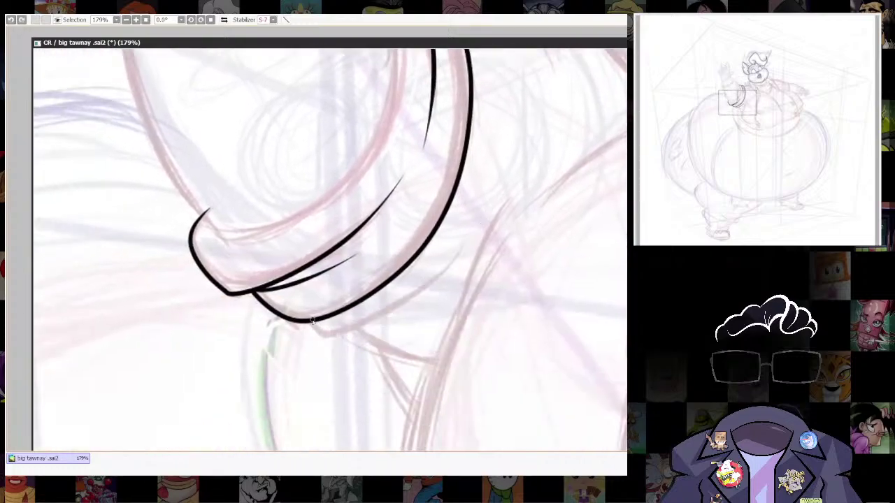
{"action": "mouse_move", "coordinate": [337, 340]}
{"action": "left_mouse_down"}
{"action": "mouse_move", "coordinate": [392, 316]}
{"action": "mouse_move", "coordinate": [465, 214]}
{"action": "left_mouse_up"}
Ink two short curved folds at the shoulder and a curved crease from near the armpit toward the jacket's front edge.
{"action": "mouse_move", "coordinate": [498, 178]}
{"action": "left_mouse_down"}
{"action": "mouse_move", "coordinate": [410, 401]}
{"action": "mouse_move", "coordinate": [403, 479]}
{"action": "left_mouse_up"}
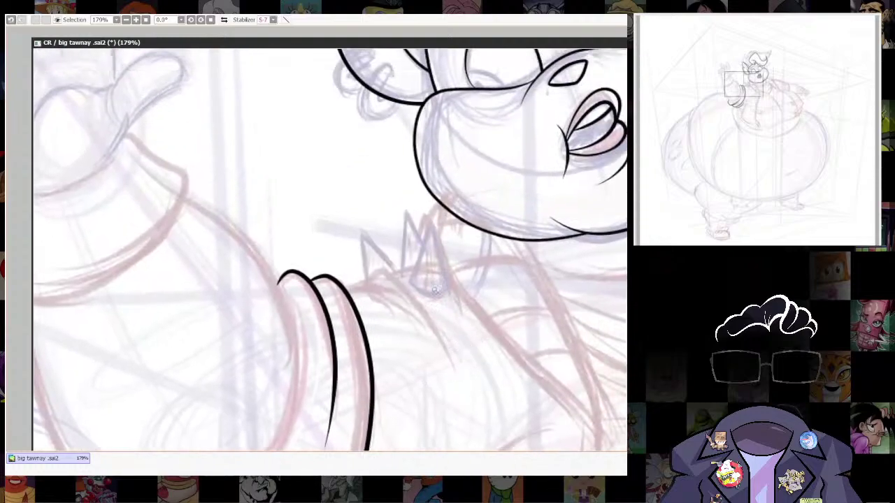
{"action": "mouse_move", "coordinate": [362, 281]}
{"action": "left_mouse_down"}
{"action": "mouse_move", "coordinate": [363, 219]}
{"action": "mouse_move", "coordinate": [386, 227]}
{"action": "mouse_move", "coordinate": [451, 325]}
{"action": "left_mouse_up"}
{"action": "mouse_move", "coordinate": [370, 216]}
{"action": "left_mouse_down"}
{"action": "mouse_move", "coordinate": [411, 226]}
{"action": "mouse_move", "coordinate": [449, 283]}
{"action": "mouse_move", "coordinate": [460, 307]}
{"action": "left_mouse_up"}
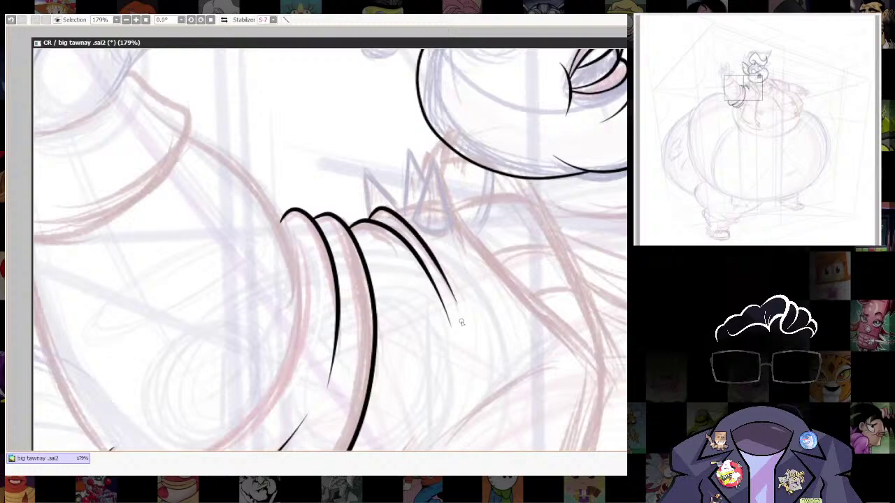
{"action": "left_click_drag", "start_coordinate": [567, 392], "coordinate": [570, 168]}
{"action": "mouse_move", "coordinate": [536, 301]}
{"action": "left_mouse_down"}
{"action": "mouse_move", "coordinate": [539, 173]}
{"action": "mouse_move", "coordinate": [476, 273]}
{"action": "left_mouse_up"}
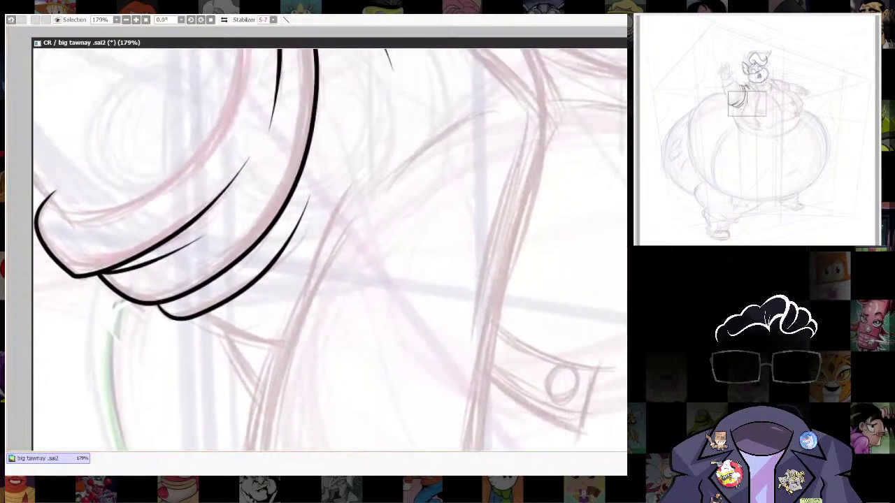
{"action": "left_click_drag", "start_coordinate": [476, 159], "coordinate": [442, 258]}
{"action": "mouse_move", "coordinate": [331, 292]}
{"action": "left_mouse_down"}
{"action": "mouse_move", "coordinate": [364, 258]}
{"action": "mouse_move", "coordinate": [455, 207]}
{"action": "mouse_move", "coordinate": [481, 204]}
{"action": "left_mouse_up"}
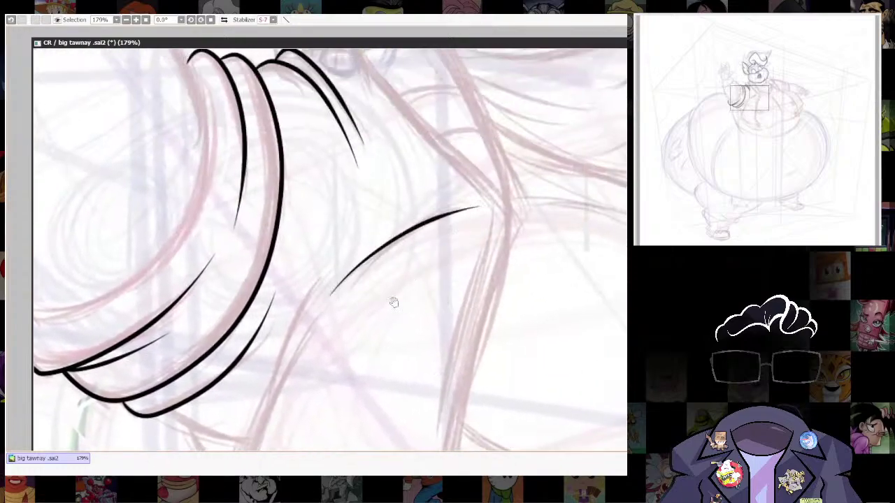
Ink two short fold lines running from beneath the sleeve bands to the jacket's side edge.
{"action": "left_click_drag", "start_coordinate": [335, 382], "coordinate": [471, 160]}
{"action": "mouse_move", "coordinate": [495, 253]}
{"action": "left_mouse_down"}
{"action": "mouse_move", "coordinate": [383, 208]}
{"action": "mouse_move", "coordinate": [343, 75]}
{"action": "left_mouse_up"}
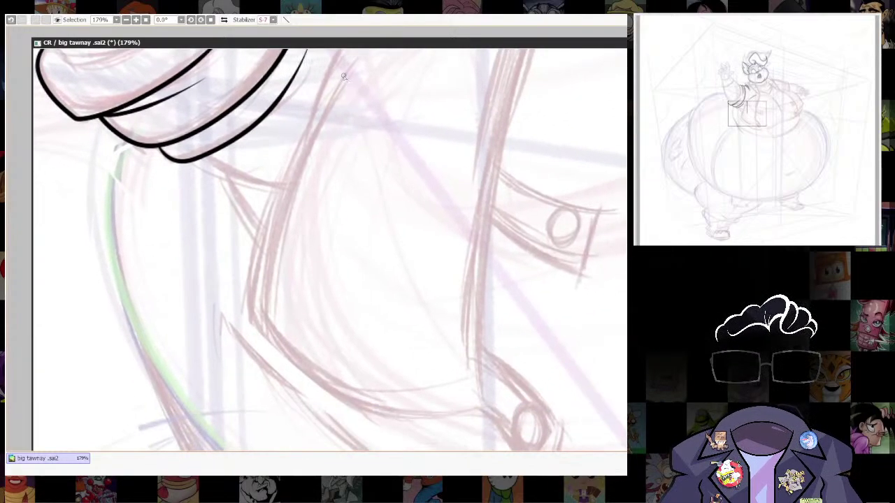
{"action": "left_click_drag", "start_coordinate": [323, 157], "coordinate": [315, 193]}
{"action": "mouse_move", "coordinate": [342, 70]}
{"action": "left_mouse_down"}
{"action": "mouse_move", "coordinate": [263, 231]}
{"action": "mouse_move", "coordinate": [245, 364]}
{"action": "left_mouse_up"}
{"action": "key", "text": "ctrl+z"}
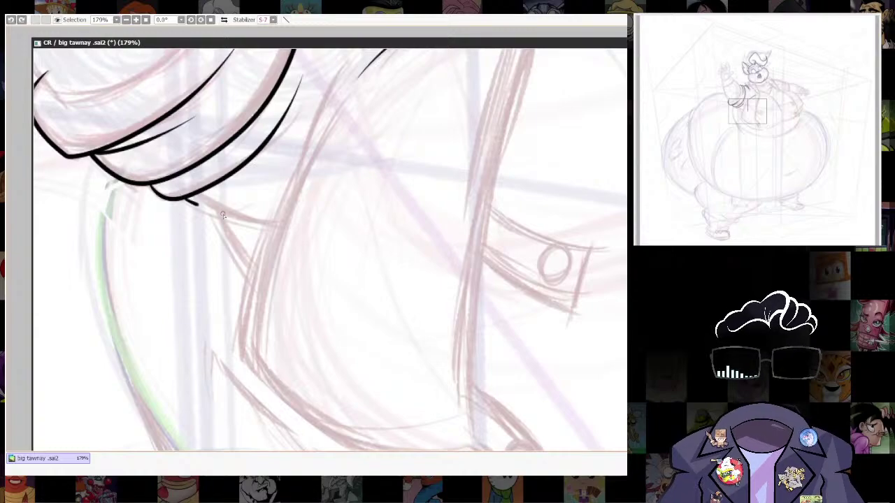
{"action": "left_click_drag", "start_coordinate": [186, 200], "coordinate": [286, 226]}
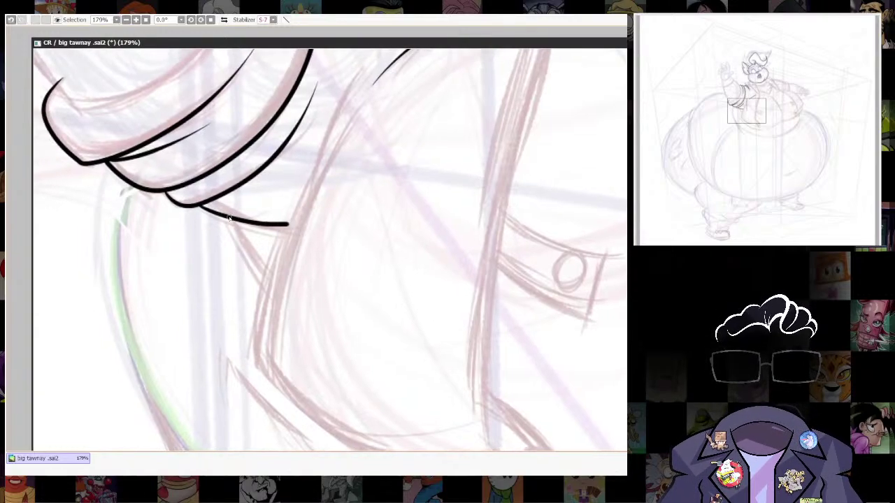
{"action": "left_click_drag", "start_coordinate": [230, 216], "coordinate": [262, 279]}
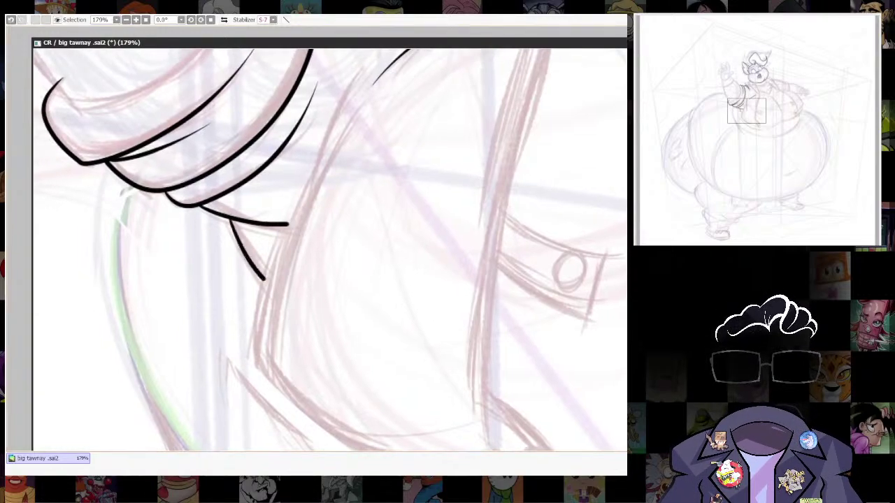
{"action": "scroll", "coordinate": [521, 253], "scroll_direction": "down", "scroll_amount": 6}
{"action": "left_click_drag", "start_coordinate": [619, 255], "coordinate": [536, 310]}
{"action": "left_click_drag", "start_coordinate": [522, 340], "coordinate": [518, 371]}
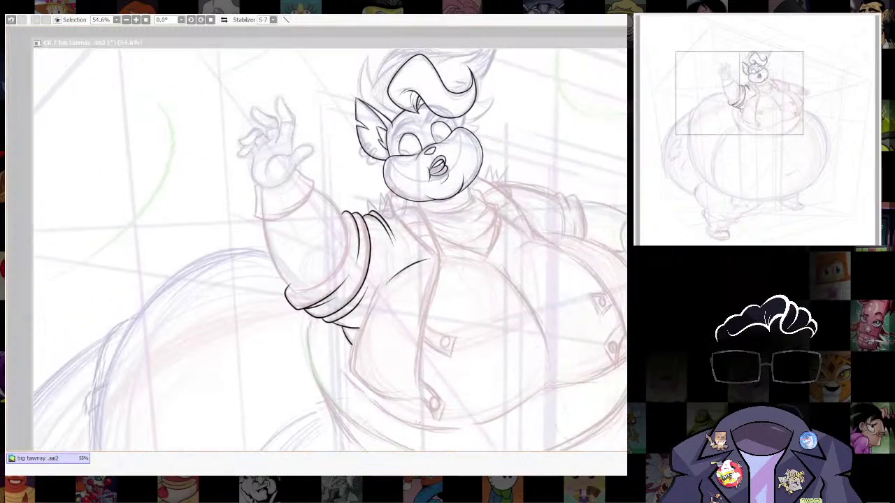
{"action": "scroll", "coordinate": [429, 295], "scroll_direction": "up", "scroll_amount": 4}
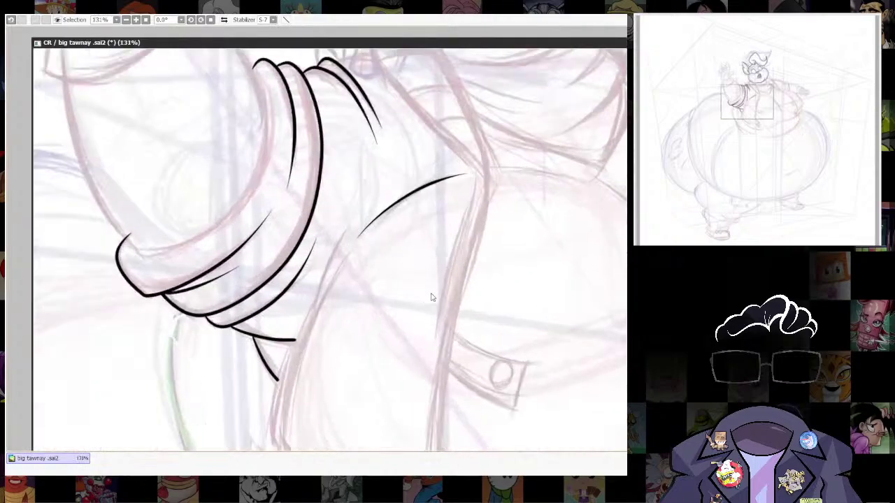
{"action": "left_click_drag", "start_coordinate": [409, 243], "coordinate": [379, 208]}
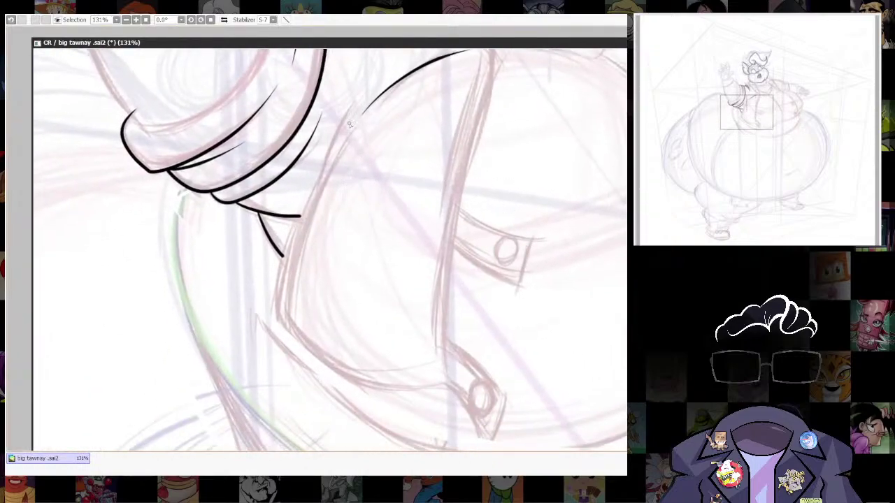
{"action": "mouse_move", "coordinate": [357, 123]}
{"action": "left_mouse_down"}
{"action": "mouse_move", "coordinate": [308, 188]}
{"action": "mouse_move", "coordinate": [283, 273]}
{"action": "left_mouse_up"}
{"action": "key", "text": "ctrl+z"}
{"action": "left_click_drag", "start_coordinate": [353, 131], "coordinate": [290, 243]}
{"action": "left_click_drag", "start_coordinate": [276, 298], "coordinate": [277, 317]}
{"action": "key", "text": "ctrl+z"}
{"action": "left_click_drag", "start_coordinate": [315, 189], "coordinate": [276, 270]}
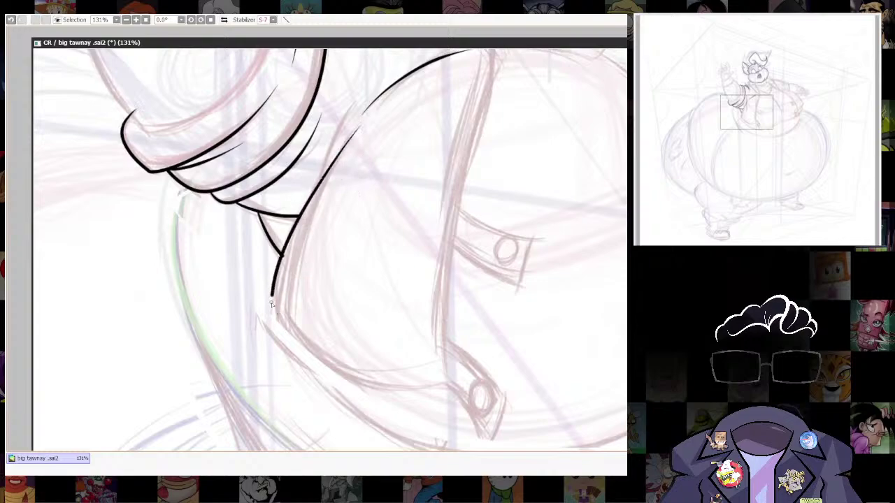
{"action": "mouse_move", "coordinate": [304, 347]}
{"action": "left_mouse_down"}
{"action": "mouse_move", "coordinate": [419, 397]}
{"action": "mouse_move", "coordinate": [471, 388]}
{"action": "mouse_move", "coordinate": [487, 335]}
{"action": "left_mouse_up"}
{"action": "key", "text": "ctrl+z"}
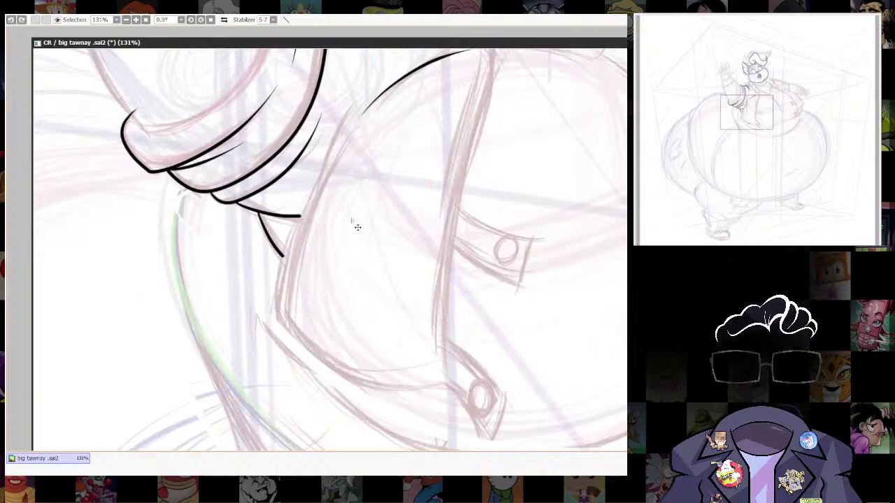
Ink the jacket's side edge from the armpit down to its lower corner, and its bottom hem toward the button flap.
{"action": "mouse_move", "coordinate": [354, 126]}
{"action": "left_mouse_down"}
{"action": "mouse_move", "coordinate": [292, 221]}
{"action": "mouse_move", "coordinate": [277, 283]}
{"action": "left_mouse_up"}
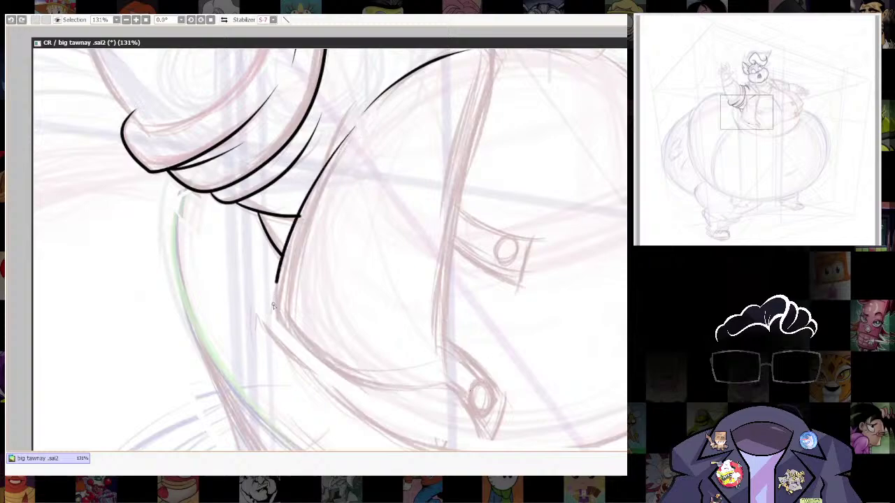
{"action": "mouse_move", "coordinate": [292, 338]}
{"action": "left_mouse_down"}
{"action": "mouse_move", "coordinate": [348, 377]}
{"action": "mouse_move", "coordinate": [410, 394]}
{"action": "mouse_move", "coordinate": [481, 390]}
{"action": "left_mouse_up"}
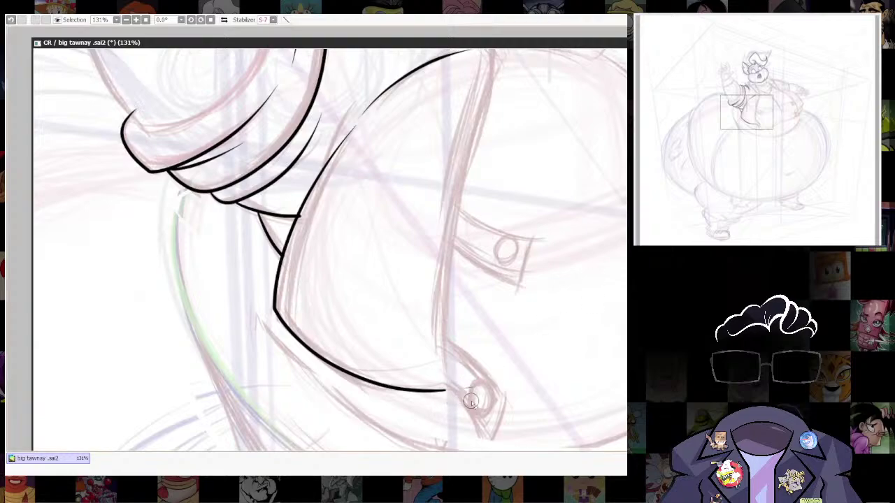
Ink a curved crease rising from the jacket's side edge toward the armpit, just outside the existing edge line.
{"action": "left_click_drag", "start_coordinate": [279, 305], "coordinate": [433, 362]}
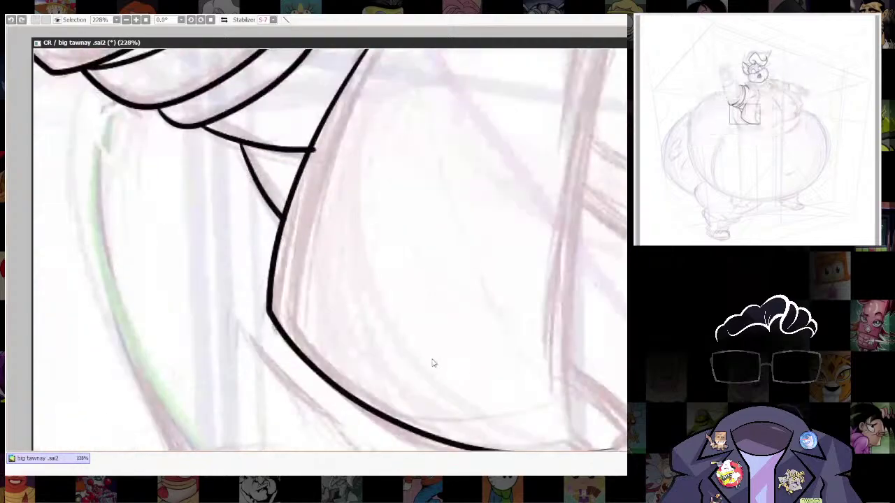
{"action": "left_click_drag", "start_coordinate": [566, 328], "coordinate": [489, 263]}
{"action": "left_click_drag", "start_coordinate": [461, 367], "coordinate": [453, 314]}
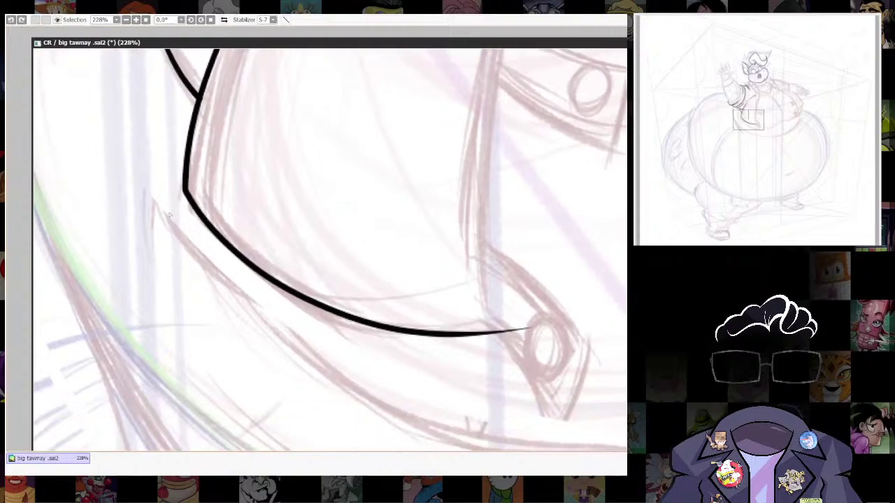
{"action": "mouse_move", "coordinate": [149, 237]}
{"action": "left_mouse_down"}
{"action": "mouse_move", "coordinate": [251, 438]}
{"action": "mouse_move", "coordinate": [536, 396]}
{"action": "mouse_move", "coordinate": [569, 259]}
{"action": "mouse_move", "coordinate": [515, 251]}
{"action": "left_mouse_up"}
{"action": "key", "text": "ctrl+t"}
{"action": "scroll", "coordinate": [511, 249], "scroll_direction": "up", "scroll_amount": 5}
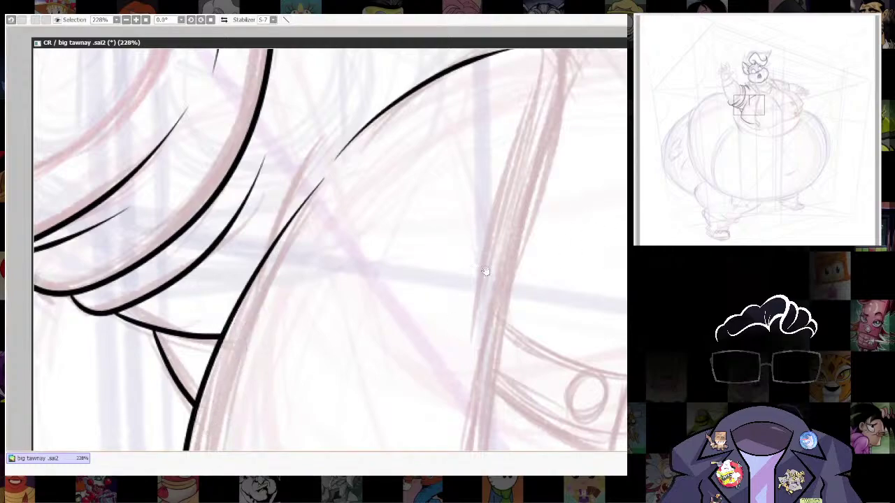
{"action": "left_click_drag", "start_coordinate": [485, 271], "coordinate": [509, 324]}
{"action": "left_click_drag", "start_coordinate": [278, 326], "coordinate": [353, 184]}
{"action": "left_click_drag", "start_coordinate": [362, 281], "coordinate": [358, 297]}
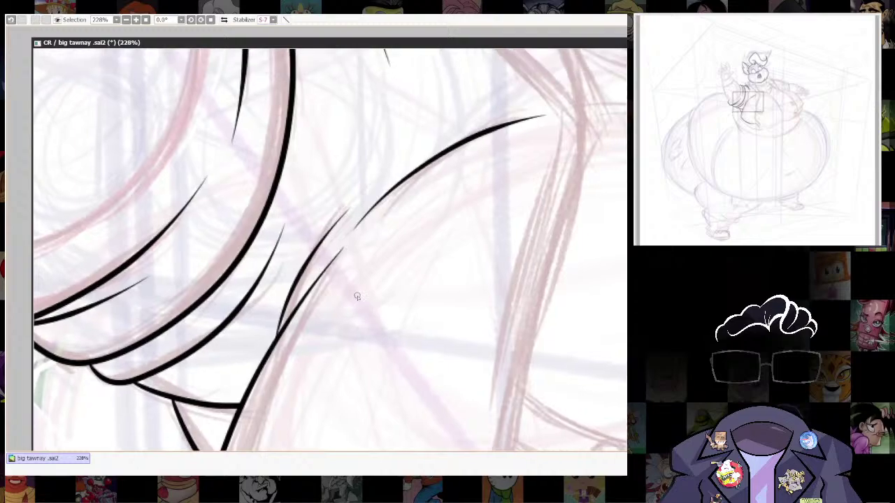
{"action": "key", "text": "ctrl+z"}
{"action": "left_click_drag", "start_coordinate": [280, 334], "coordinate": [360, 186]}
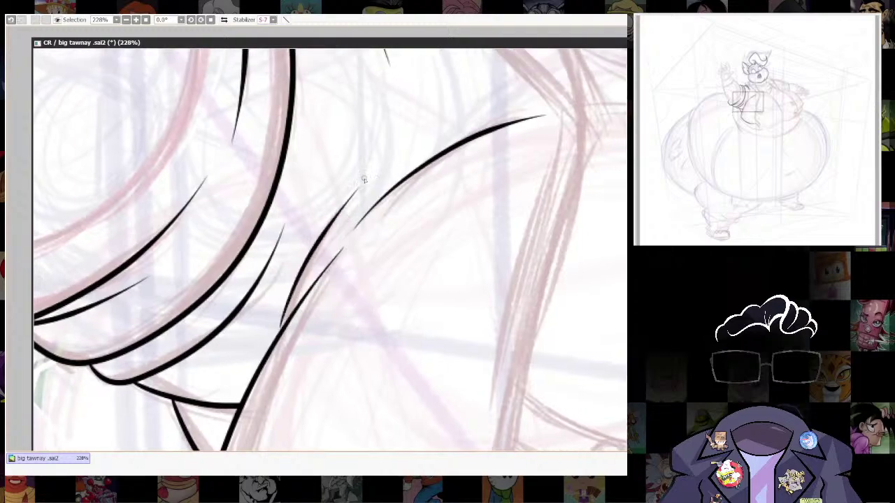
Ink another short fold line continuing down from the outer shoulder fold.
{"action": "left_click_drag", "start_coordinate": [421, 195], "coordinate": [354, 372]}
{"action": "scroll", "coordinate": [366, 170], "scroll_direction": "down", "scroll_amount": 2}
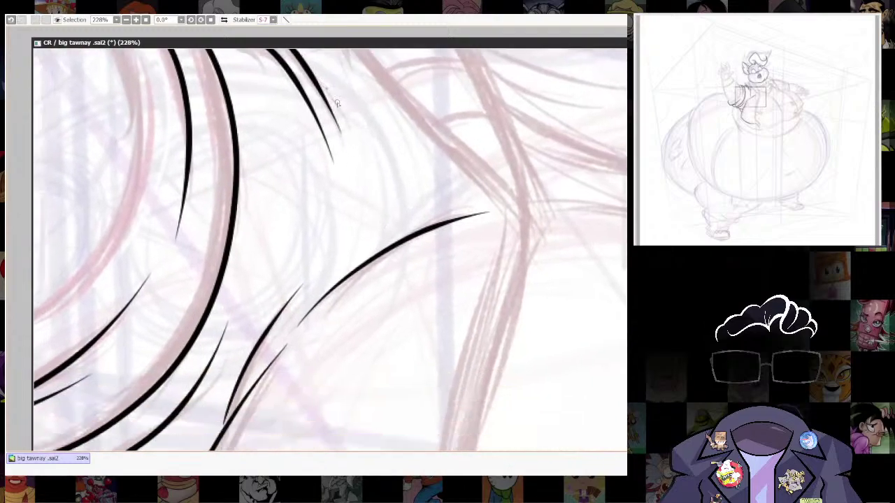
{"action": "left_click_drag", "start_coordinate": [327, 88], "coordinate": [360, 206]}
Draw a cone-shaped spike with a rounded base on the raised arm's shoulder, just below the chin.
{"action": "left_click_drag", "start_coordinate": [546, 278], "coordinate": [581, 343]}
{"action": "left_click_drag", "start_coordinate": [581, 343], "coordinate": [516, 379]}
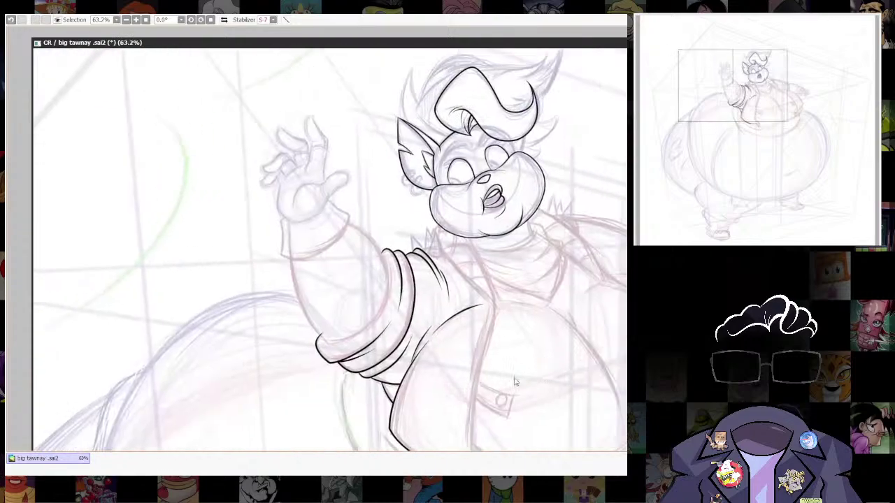
{"action": "left_click_drag", "start_coordinate": [440, 258], "coordinate": [526, 326]}
{"action": "key", "text": "bracketright"}
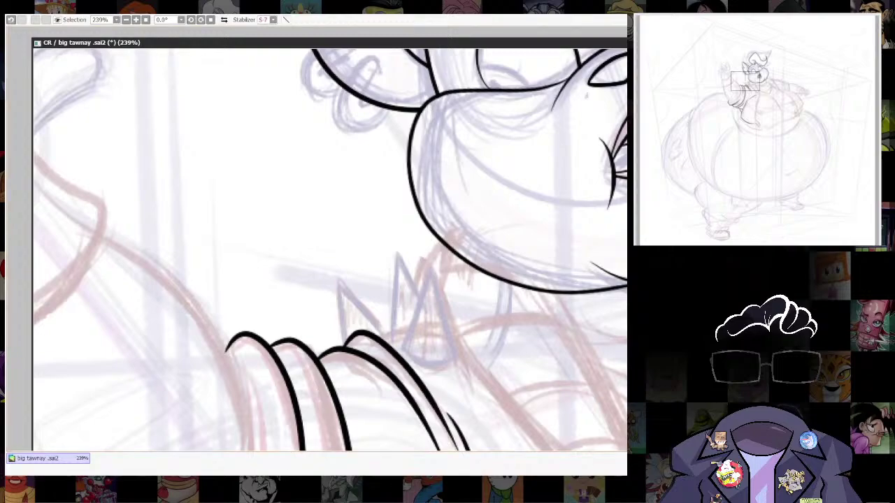
{"action": "key", "text": "bracketleft"}
{"action": "mouse_move", "coordinate": [432, 267]}
{"action": "left_mouse_down"}
{"action": "mouse_move", "coordinate": [402, 351]}
{"action": "mouse_move", "coordinate": [460, 359]}
{"action": "left_mouse_up"}
{"action": "left_click_drag", "start_coordinate": [449, 320], "coordinate": [432, 266]}
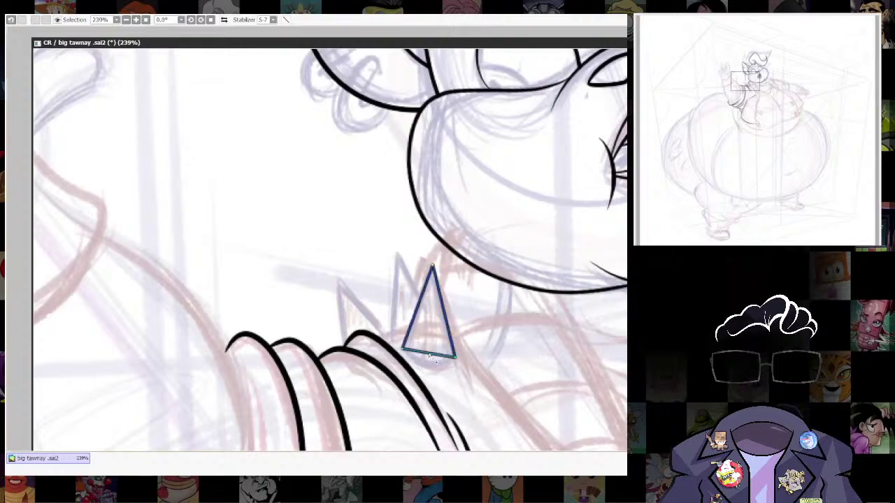
{"action": "left_click_drag", "start_coordinate": [427, 353], "coordinate": [425, 365]}
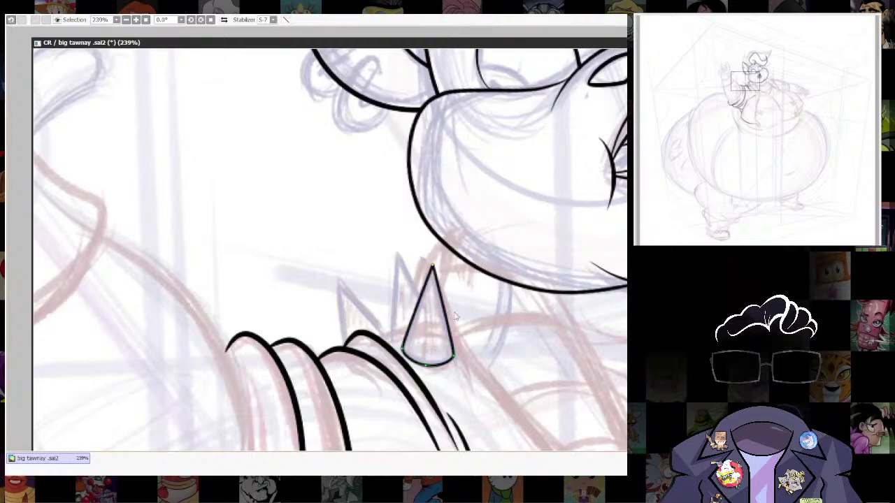
{"action": "left_click_drag", "start_coordinate": [435, 349], "coordinate": [461, 374]}
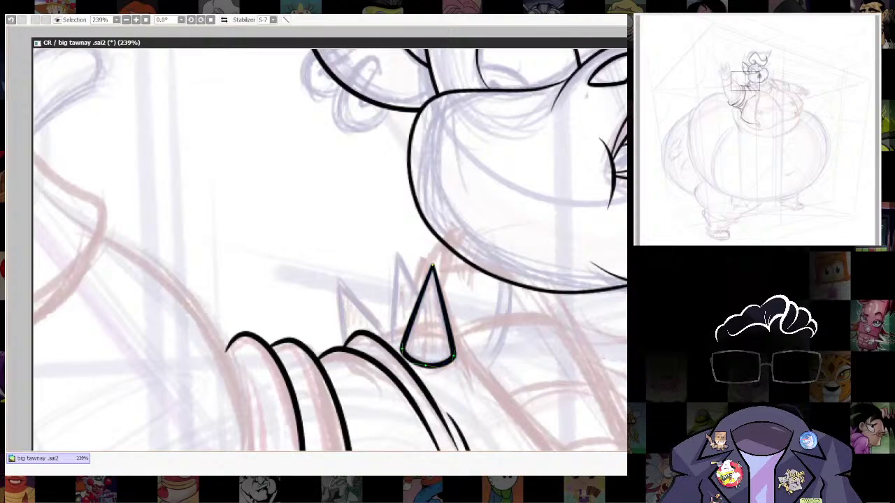
Duplicate the shoulder spike and tilt the copy outward behind the sleeve folds, beside the first spike.
{"action": "key", "text": "ctrl+v"}
{"action": "left_click_drag", "start_coordinate": [451, 338], "coordinate": [408, 311]}
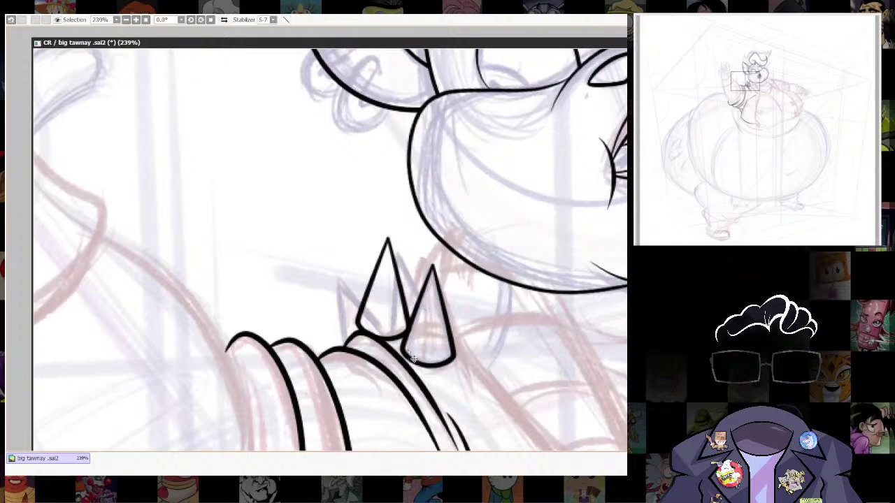
{"action": "key", "text": "ctrl+t"}
{"action": "left_click_drag", "start_coordinate": [392, 235], "coordinate": [366, 239]}
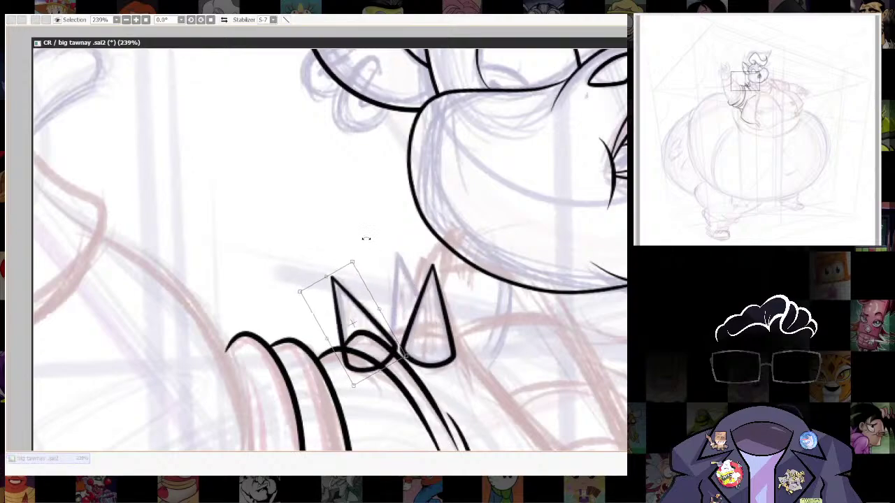
{"action": "left_click_drag", "start_coordinate": [357, 326], "coordinate": [359, 328]}
{"action": "left_click_drag", "start_coordinate": [390, 380], "coordinate": [387, 382]}
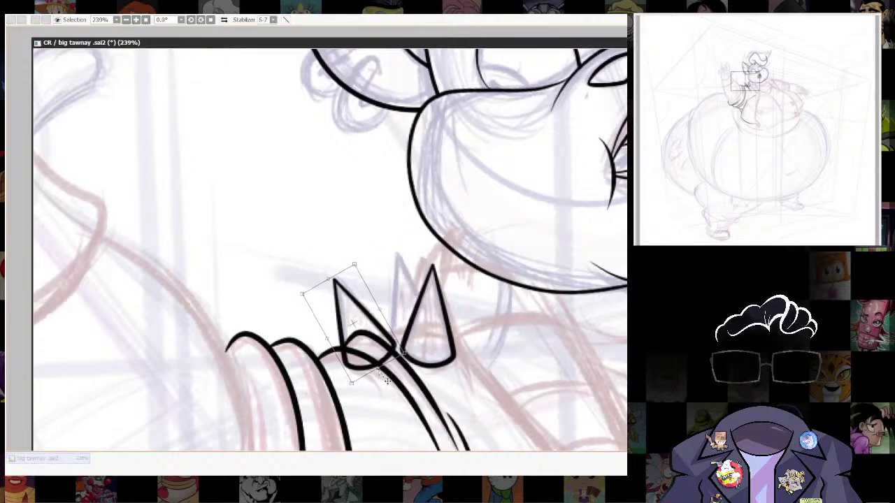
{"action": "key", "text": "Return"}
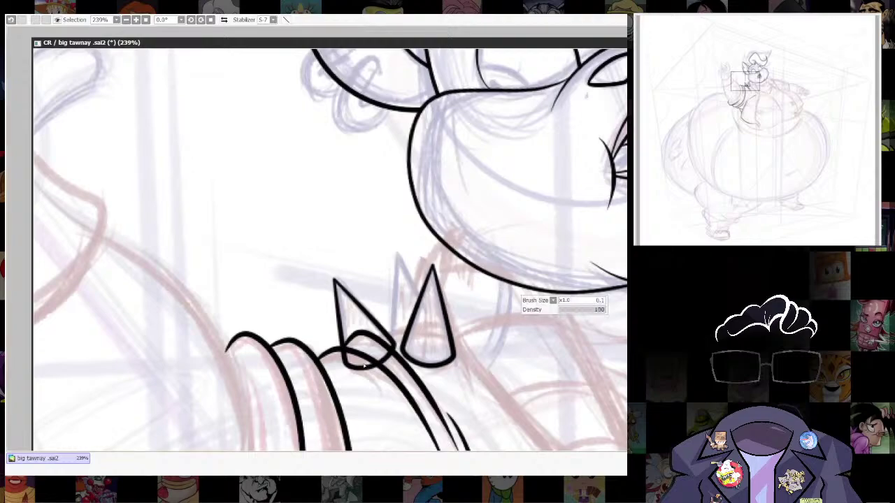
Erase the tilted spike's base where it overlaps the sleeve folds, and ink the short shoulder line between the two spikes.
{"action": "mouse_move", "coordinate": [343, 356]}
{"action": "left_mouse_down"}
{"action": "mouse_move", "coordinate": [353, 369]}
{"action": "mouse_move", "coordinate": [387, 354]}
{"action": "left_mouse_up"}
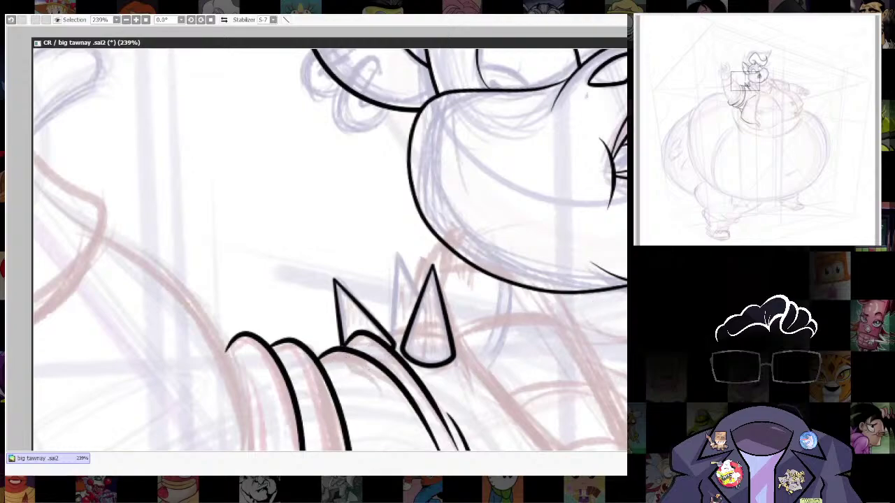
{"action": "key", "text": "["}
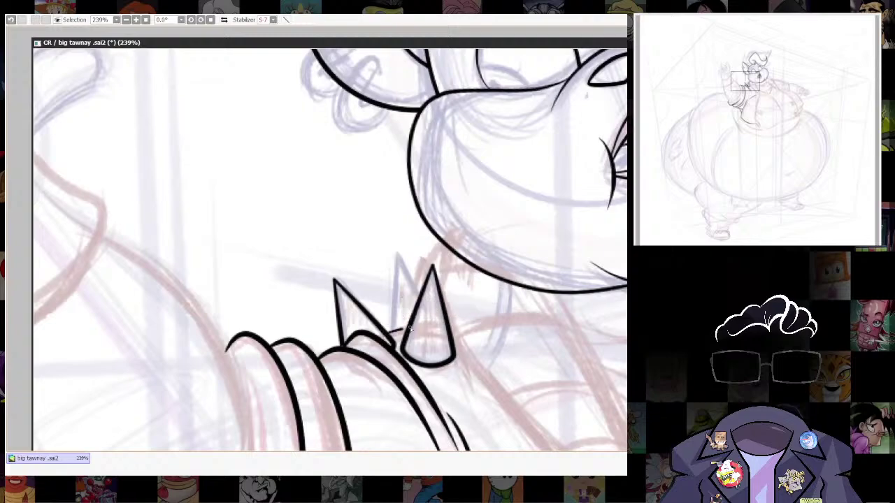
{"action": "left_click_drag", "start_coordinate": [410, 328], "coordinate": [411, 329]}
Ink both sides of a third spike behind and between the other two, using brush size 3.
{"action": "key", "text": "]"}
{"action": "key", "text": "["}
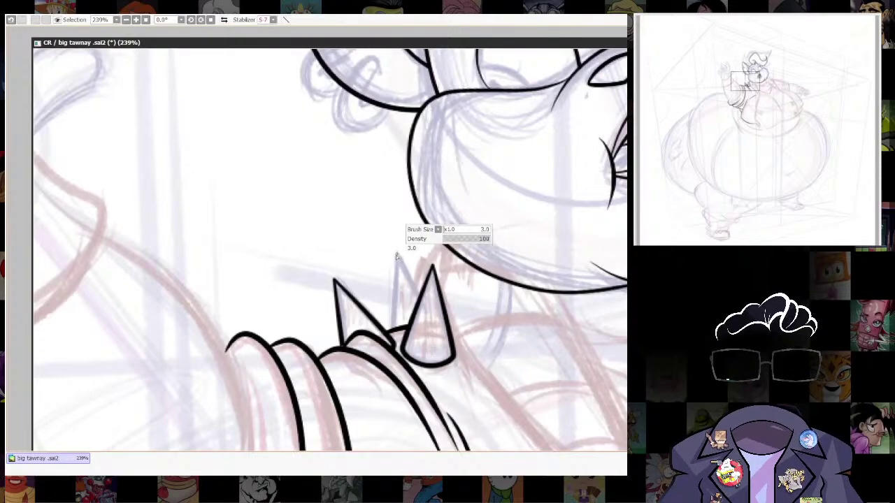
{"action": "left_click_drag", "start_coordinate": [397, 253], "coordinate": [392, 330]}
{"action": "key", "text": "ctrl+z"}
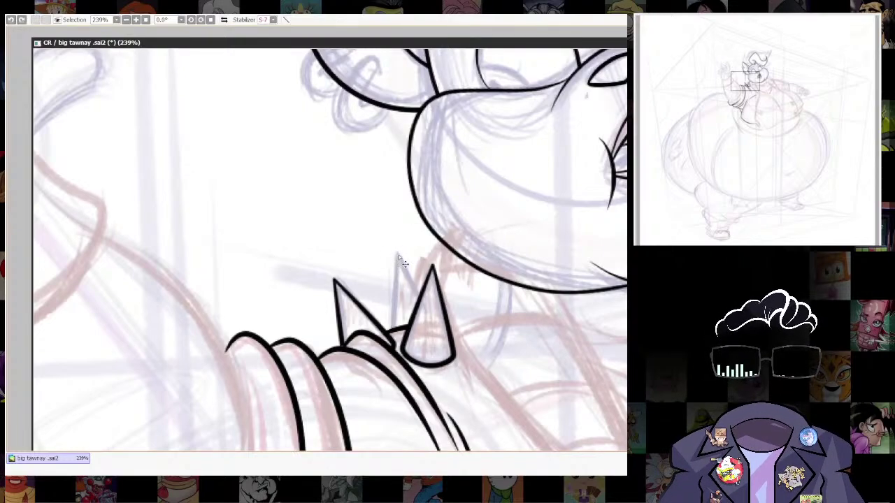
{"action": "mouse_move", "coordinate": [397, 253]}
{"action": "left_mouse_down"}
{"action": "mouse_move", "coordinate": [391, 333]}
{"action": "mouse_move", "coordinate": [398, 258]}
{"action": "left_mouse_up"}
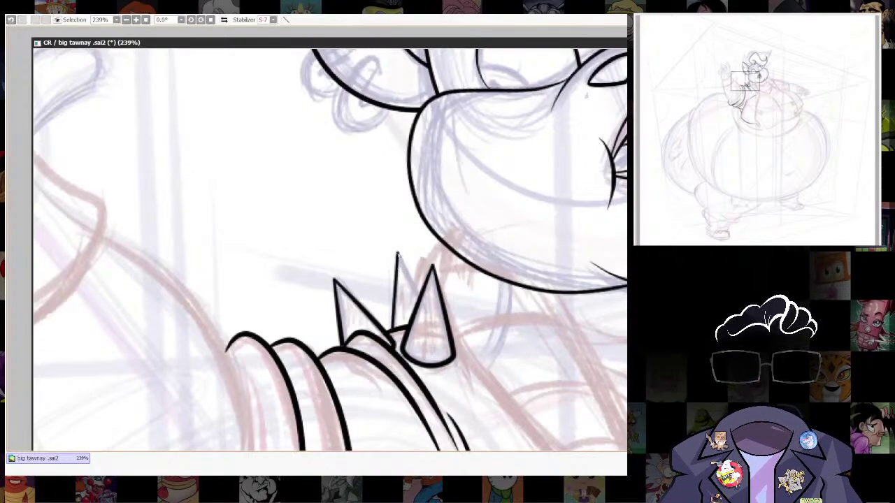
{"action": "left_click_drag", "start_coordinate": [419, 301], "coordinate": [407, 260]}
{"action": "left_click_drag", "start_coordinate": [420, 299], "coordinate": [419, 302]}
{"action": "left_click_drag", "start_coordinate": [396, 331], "coordinate": [398, 255]}
{"action": "scroll", "coordinate": [405, 276], "scroll_direction": "up", "scroll_amount": 5}
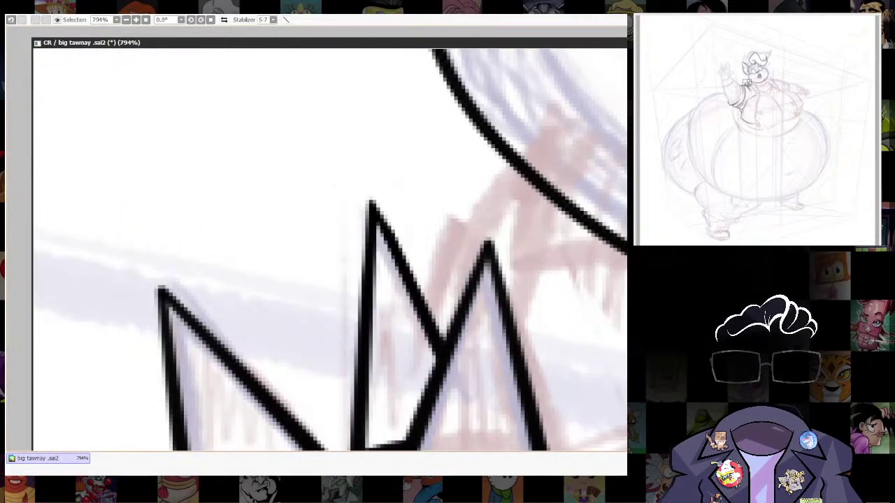
Ink the curved cuff opening under the raised hand's palm with brush size 4.
{"action": "scroll", "coordinate": [517, 297], "scroll_direction": "down", "scroll_amount": 10}
{"action": "scroll", "coordinate": [536, 299], "scroll_direction": "up", "scroll_amount": 4}
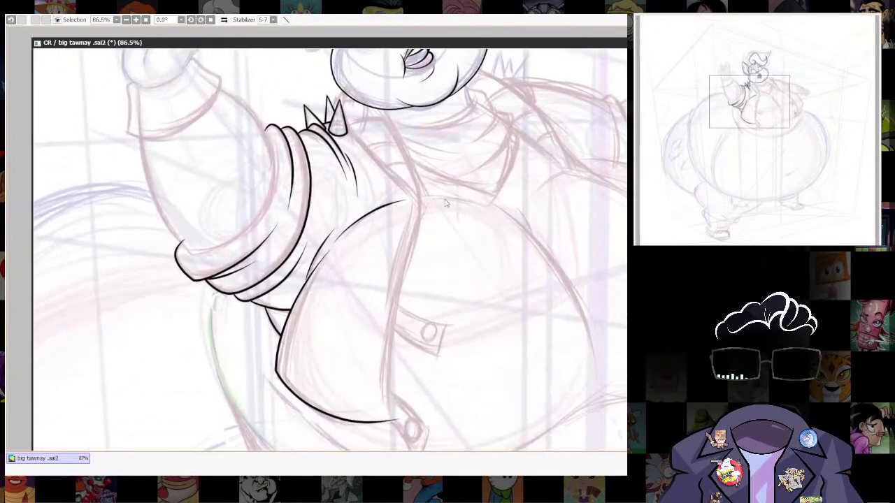
{"action": "scroll", "coordinate": [447, 210], "scroll_direction": "down", "scroll_amount": 2}
{"action": "scroll", "coordinate": [454, 231], "scroll_direction": "up", "scroll_amount": 6}
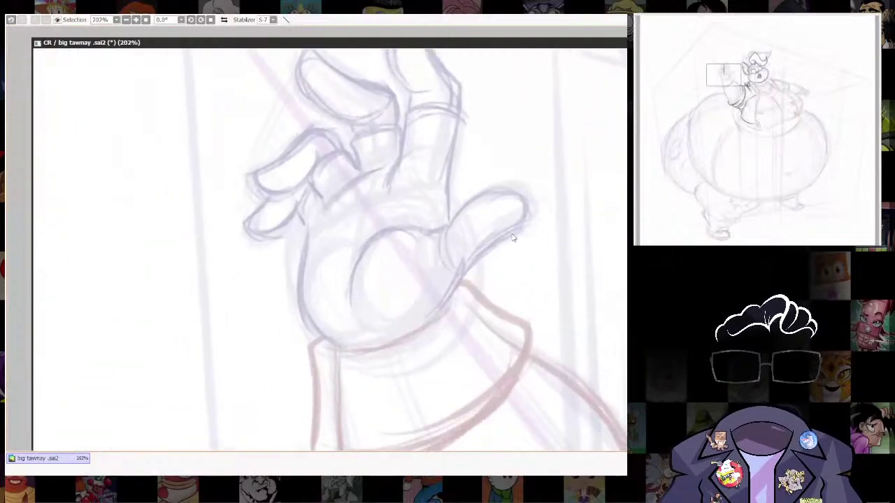
{"action": "left_click_drag", "start_coordinate": [553, 314], "coordinate": [539, 272]}
{"action": "key", "text": "["}
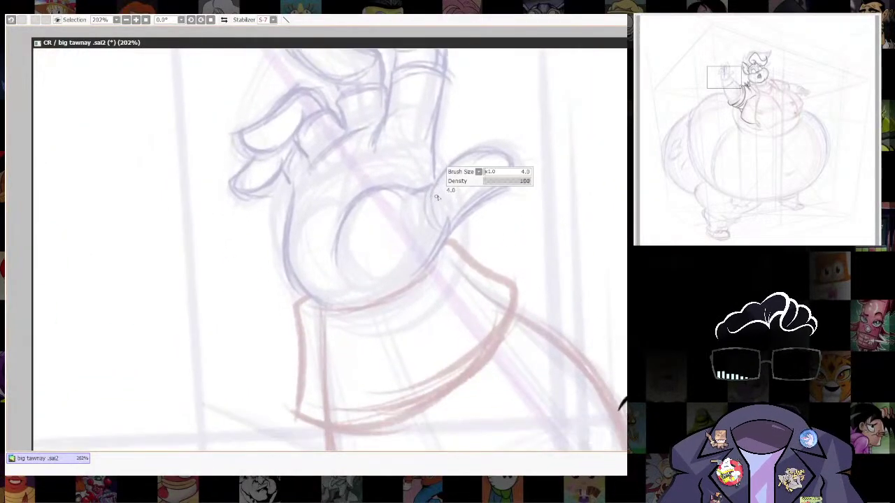
{"action": "left_click_drag", "start_coordinate": [437, 198], "coordinate": [409, 139]}
{"action": "left_click_drag", "start_coordinate": [276, 252], "coordinate": [386, 235]}
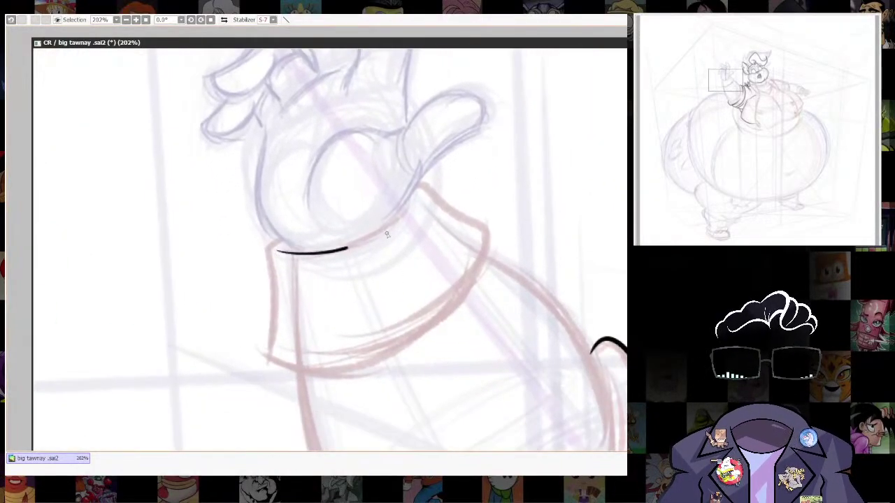
{"action": "key", "text": "ctrl+z"}
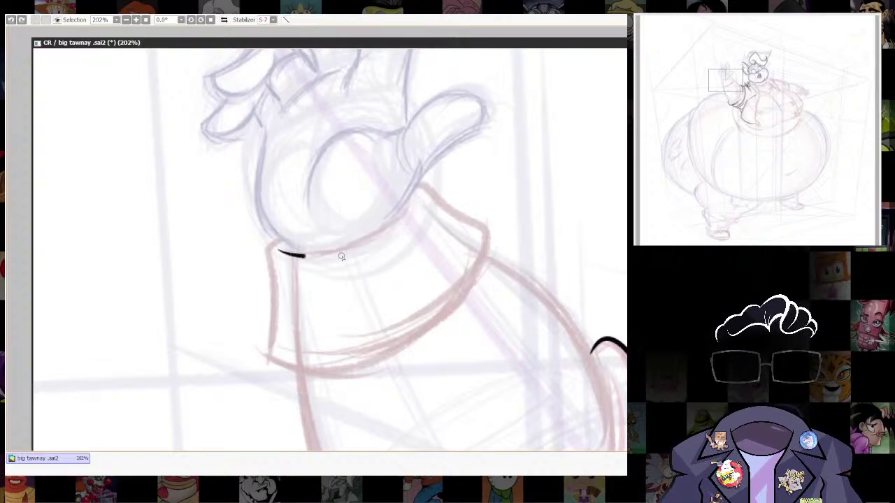
{"action": "left_click_drag", "start_coordinate": [341, 257], "coordinate": [422, 198]}
{"action": "key", "text": "ctrl+z"}
{"action": "mouse_move", "coordinate": [277, 251]}
{"action": "left_mouse_down"}
{"action": "mouse_move", "coordinate": [419, 198]}
{"action": "mouse_move", "coordinate": [415, 191]}
{"action": "left_mouse_up"}
{"action": "left_click_drag", "start_coordinate": [410, 247], "coordinate": [435, 192]}
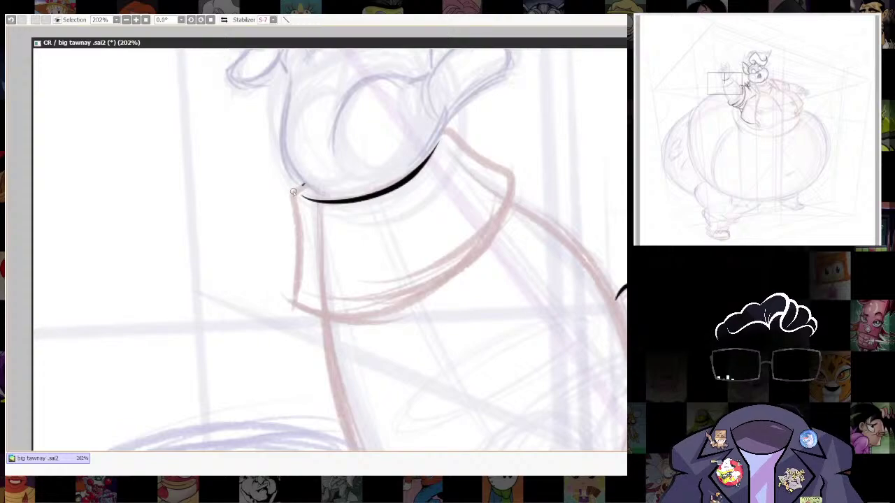
Ink the raised arm's cuff outline along both flared sides and the curved lower edge, and trim the line overshooting at the wrist.
{"action": "key", "text": "ctrl+z"}
{"action": "left_click_drag", "start_coordinate": [545, 359], "coordinate": [231, 375]}
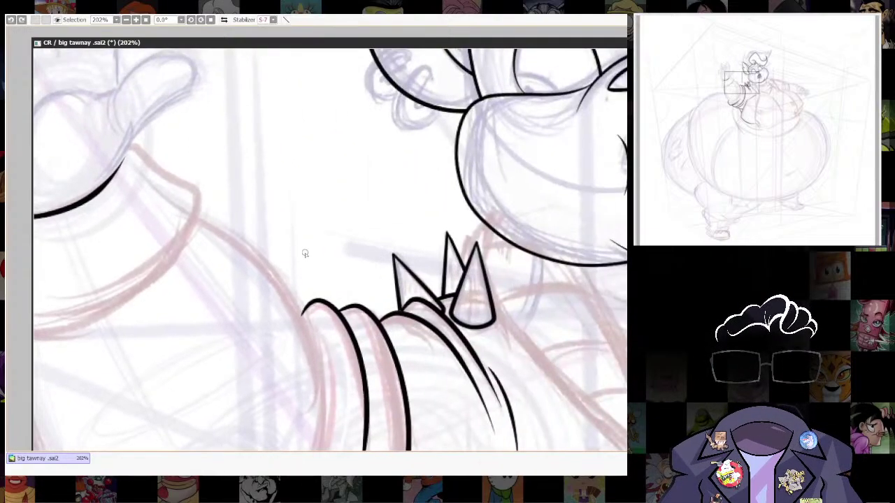
{"action": "left_click_drag", "start_coordinate": [302, 250], "coordinate": [375, 300]}
{"action": "key", "text": "ctrl+z"}
{"action": "left_click_drag", "start_coordinate": [281, 316], "coordinate": [447, 332]}
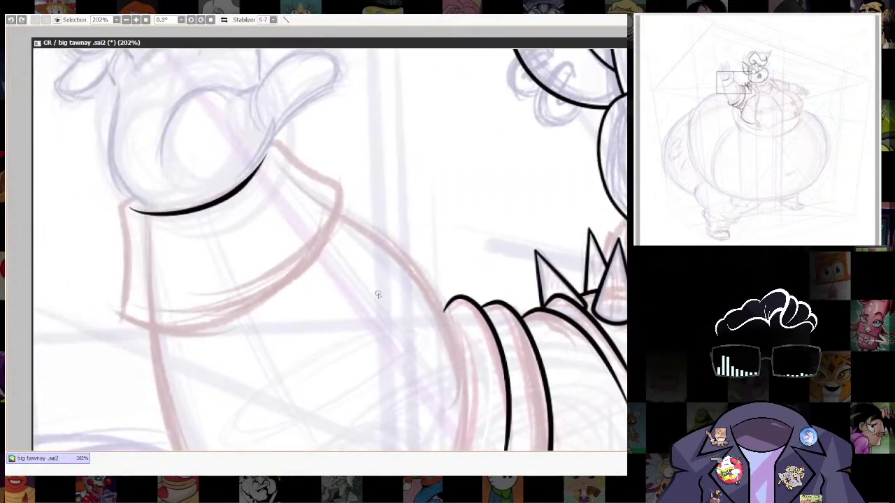
{"action": "left_click_drag", "start_coordinate": [196, 242], "coordinate": [272, 260]}
{"action": "mouse_move", "coordinate": [197, 225]}
{"action": "left_mouse_down"}
{"action": "mouse_move", "coordinate": [191, 320]}
{"action": "mouse_move", "coordinate": [204, 341]}
{"action": "mouse_move", "coordinate": [321, 345]}
{"action": "mouse_move", "coordinate": [413, 244]}
{"action": "mouse_move", "coordinate": [419, 212]}
{"action": "mouse_move", "coordinate": [367, 174]}
{"action": "mouse_move", "coordinate": [325, 164]}
{"action": "left_mouse_up"}
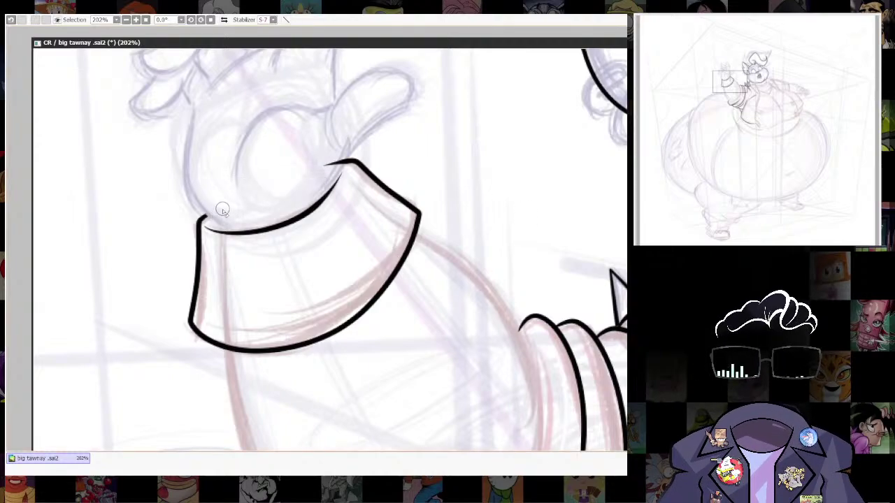
{"action": "left_click_drag", "start_coordinate": [342, 148], "coordinate": [423, 308]}
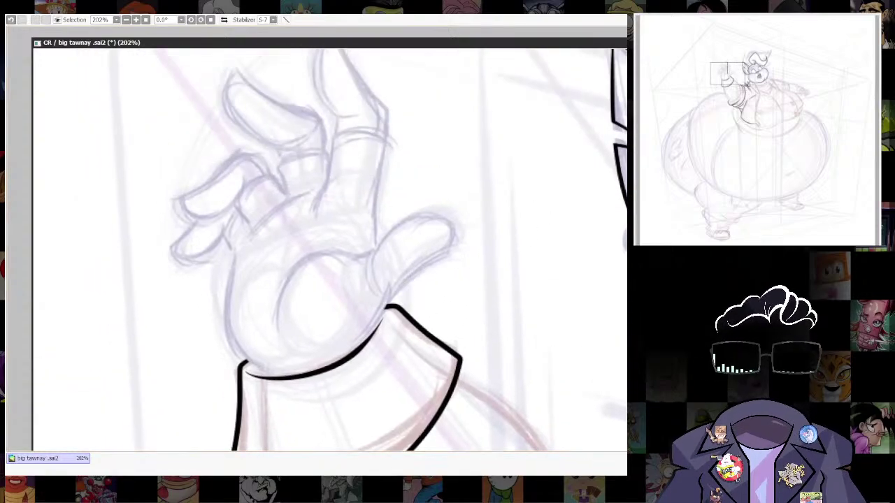
Ink the curved palm crease around the thumb mound of the raised hand.
{"action": "left_click_drag", "start_coordinate": [273, 315], "coordinate": [357, 256]}
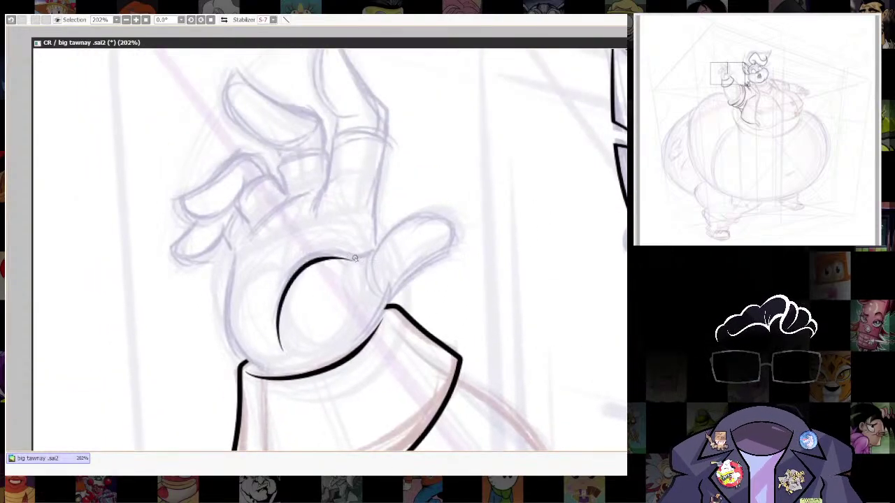
{"action": "key", "text": "ctrl+z"}
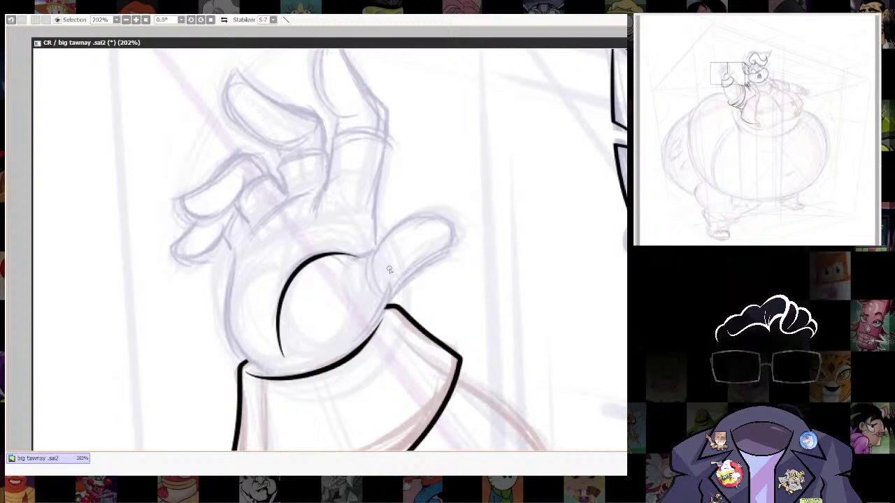
{"action": "key", "text": "ctrl+z"}
{"action": "mouse_move", "coordinate": [276, 329]}
{"action": "left_mouse_down"}
{"action": "mouse_move", "coordinate": [361, 246]}
{"action": "mouse_move", "coordinate": [366, 292]}
{"action": "mouse_move", "coordinate": [358, 280]}
{"action": "left_mouse_up"}
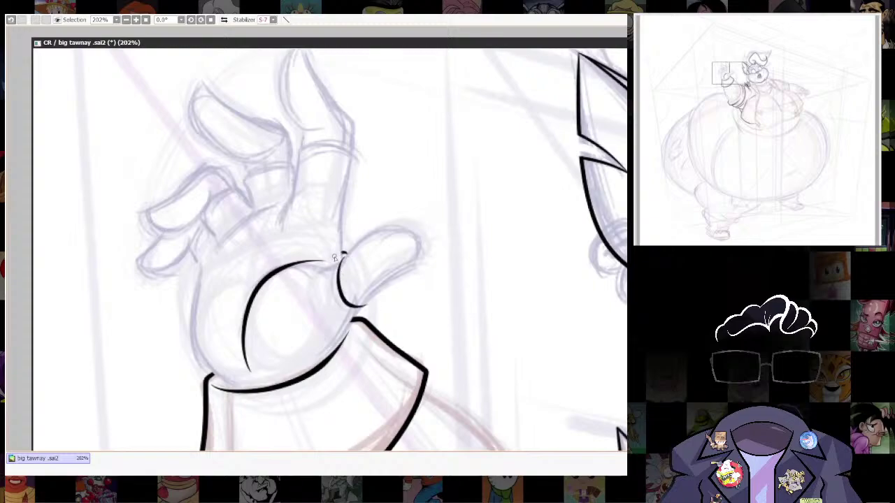
Ink the short rounded curves wrapping the thumb's base where it joins the palm.
{"action": "key", "text": "ctrl+z"}
{"action": "left_click_drag", "start_coordinate": [346, 251], "coordinate": [323, 281]}
{"action": "left_click_drag", "start_coordinate": [414, 266], "coordinate": [381, 298]}
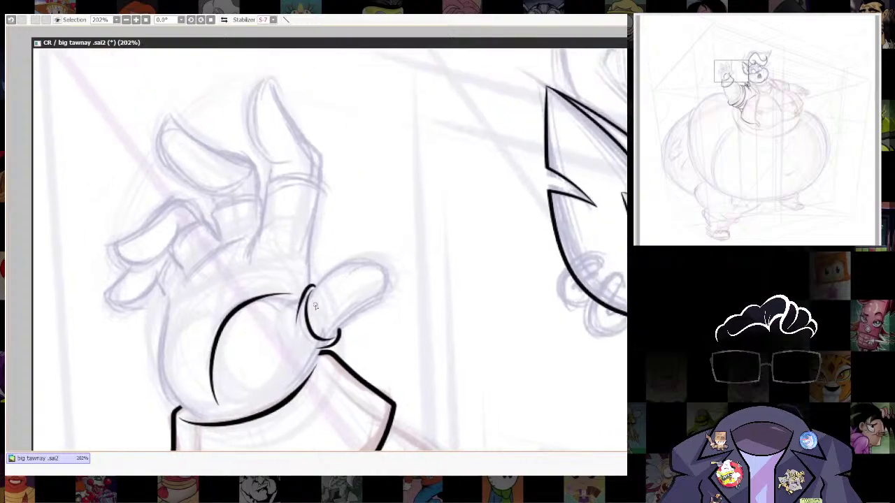
{"action": "mouse_move", "coordinate": [306, 306]}
{"action": "left_mouse_down"}
{"action": "mouse_move", "coordinate": [370, 254]}
{"action": "mouse_move", "coordinate": [390, 268]}
{"action": "left_mouse_up"}
{"action": "key", "text": "ctrl+z"}
{"action": "left_click_drag", "start_coordinate": [494, 230], "coordinate": [373, 101], "text": "alt"}
{"action": "scroll", "coordinate": [499, 227], "scroll_direction": "up", "scroll_amount": 2}
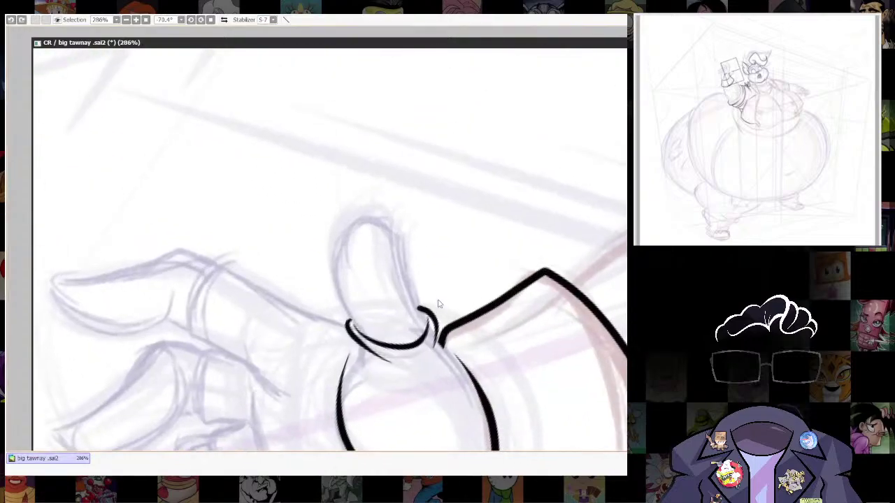
{"action": "key", "text": "n"}
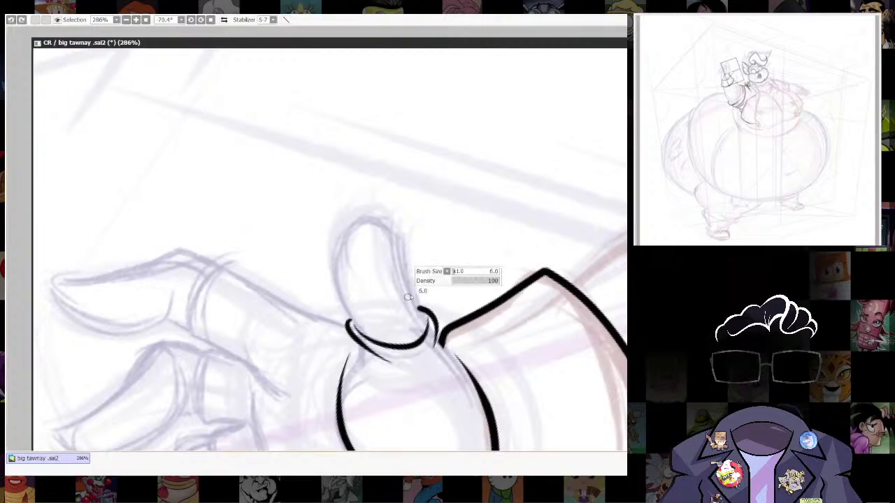
{"action": "mouse_move", "coordinate": [427, 329]}
{"action": "left_mouse_down"}
{"action": "mouse_move", "coordinate": [374, 224]}
{"action": "mouse_move", "coordinate": [342, 307]}
{"action": "mouse_move", "coordinate": [381, 348]}
{"action": "left_mouse_up"}
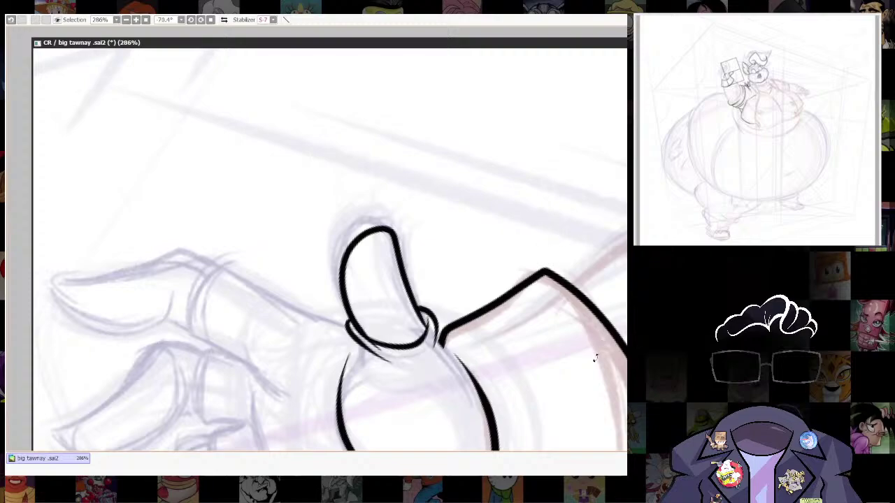
{"action": "left_click_drag", "start_coordinate": [595, 358], "coordinate": [435, 412]}
{"action": "left_click_drag", "start_coordinate": [429, 359], "coordinate": [508, 273]}
{"action": "left_click_drag", "start_coordinate": [566, 198], "coordinate": [506, 318]}
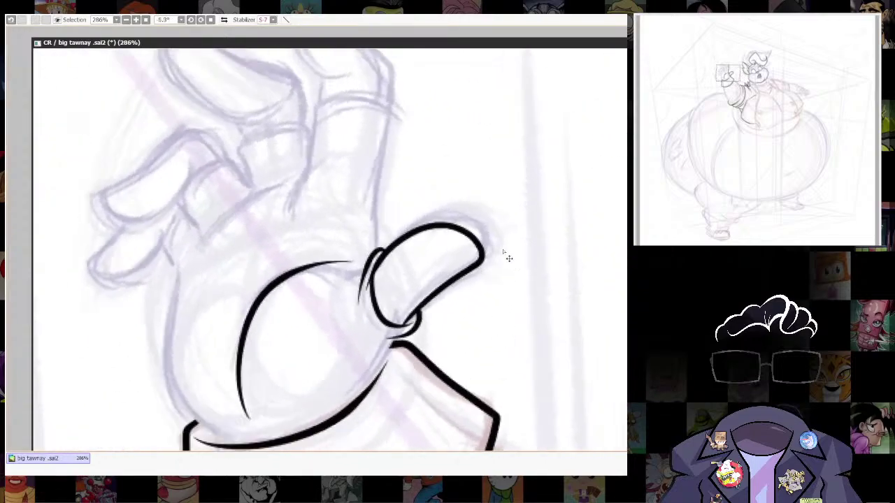
{"action": "key", "text": "ctrl+z"}
Ink the raised thumb's rounded outline from the fold at its base, around the tip and back.
{"action": "scroll", "coordinate": [513, 276], "scroll_direction": "up", "scroll_amount": 2}
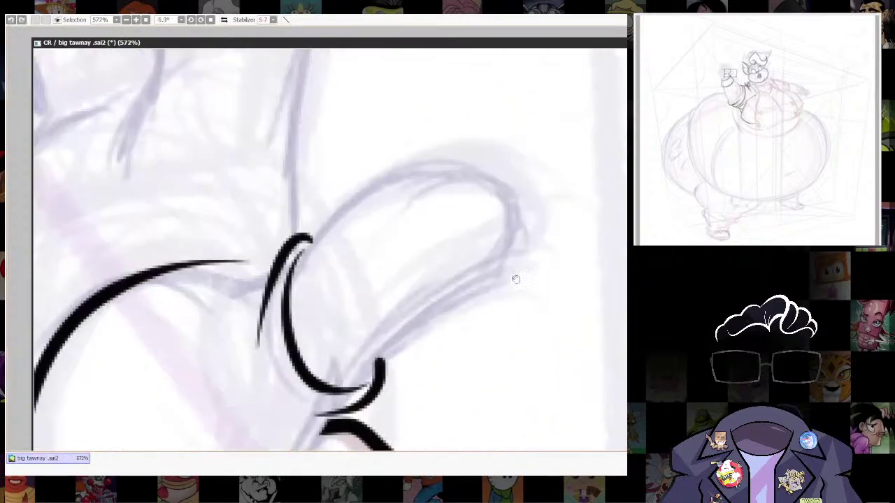
{"action": "mouse_move", "coordinate": [515, 279]}
{"action": "left_mouse_down"}
{"action": "mouse_move", "coordinate": [519, 298]}
{"action": "mouse_move", "coordinate": [485, 299]}
{"action": "left_mouse_up"}
{"action": "mouse_move", "coordinate": [312, 387]}
{"action": "left_mouse_down"}
{"action": "mouse_move", "coordinate": [366, 327]}
{"action": "mouse_move", "coordinate": [429, 282]}
{"action": "mouse_move", "coordinate": [471, 267]}
{"action": "mouse_move", "coordinate": [487, 243]}
{"action": "mouse_move", "coordinate": [481, 196]}
{"action": "mouse_move", "coordinate": [441, 163]}
{"action": "mouse_move", "coordinate": [371, 169]}
{"action": "mouse_move", "coordinate": [297, 230]}
{"action": "mouse_move", "coordinate": [259, 303]}
{"action": "mouse_move", "coordinate": [223, 320]}
{"action": "mouse_move", "coordinate": [248, 306]}
{"action": "left_mouse_up"}
{"action": "key", "text": "e"}
{"action": "key", "text": "ctrl+z"}
{"action": "key", "text": "n"}
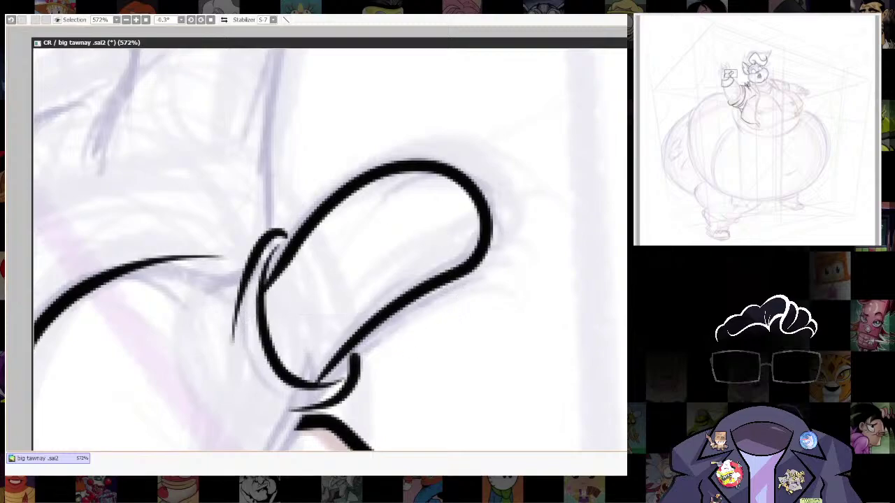
Join the thumb outline to its base folds with brush size 4 and ink a short crease curving from the base into the palm.
{"action": "key", "text": "bracketleft"}
{"action": "left_click_drag", "start_coordinate": [354, 346], "coordinate": [356, 360]}
{"action": "key", "text": "bracketright"}
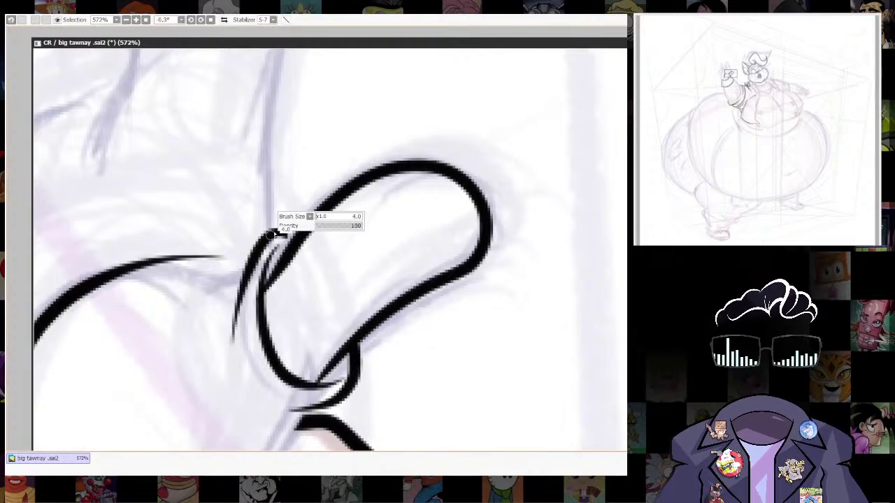
{"action": "mouse_move", "coordinate": [279, 233]}
{"action": "left_mouse_down"}
{"action": "mouse_move", "coordinate": [399, 163]}
{"action": "mouse_move", "coordinate": [466, 159]}
{"action": "mouse_move", "coordinate": [415, 135]}
{"action": "mouse_move", "coordinate": [425, 180]}
{"action": "left_mouse_up"}
{"action": "mouse_move", "coordinate": [334, 241]}
{"action": "left_mouse_down"}
{"action": "mouse_move", "coordinate": [383, 185]}
{"action": "mouse_move", "coordinate": [422, 177]}
{"action": "left_mouse_up"}
Extend the wrist line up to the cuff corner and redraw the lower fold under the thumb, cleaning up where they meet.
{"action": "scroll", "coordinate": [491, 152], "scroll_direction": "down", "scroll_amount": 4}
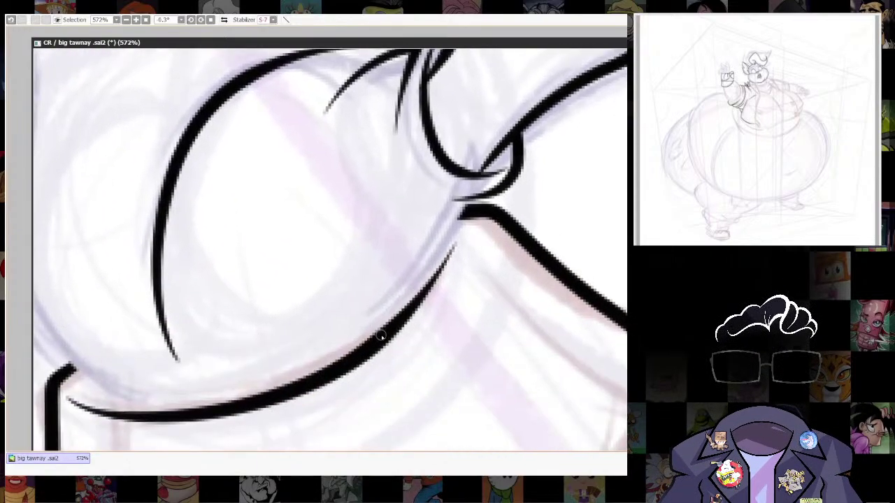
{"action": "left_click_drag", "start_coordinate": [381, 336], "coordinate": [454, 213]}
{"action": "key", "text": "ctrl+z"}
{"action": "mouse_move", "coordinate": [387, 333]}
{"action": "left_mouse_down"}
{"action": "mouse_move", "coordinate": [421, 290]}
{"action": "mouse_move", "coordinate": [459, 199]}
{"action": "mouse_move", "coordinate": [457, 208]}
{"action": "mouse_move", "coordinate": [484, 205]}
{"action": "mouse_move", "coordinate": [436, 199]}
{"action": "mouse_move", "coordinate": [514, 177]}
{"action": "left_mouse_up"}
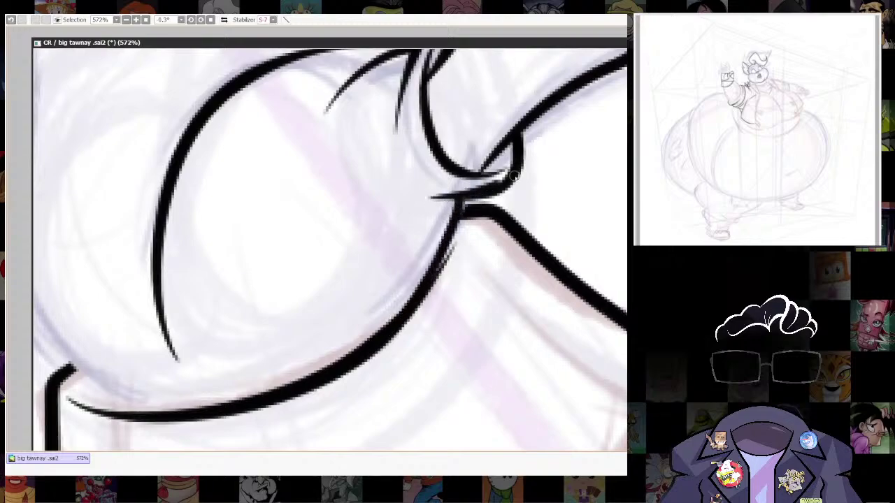
{"action": "key", "text": "ctrl+z"}
{"action": "mouse_move", "coordinate": [428, 200]}
{"action": "left_mouse_down"}
{"action": "mouse_move", "coordinate": [490, 192]}
{"action": "mouse_move", "coordinate": [520, 136]}
{"action": "left_mouse_up"}
{"action": "mouse_move", "coordinate": [468, 231]}
{"action": "left_mouse_down"}
{"action": "mouse_move", "coordinate": [473, 200]}
{"action": "mouse_move", "coordinate": [439, 247]}
{"action": "left_mouse_up"}
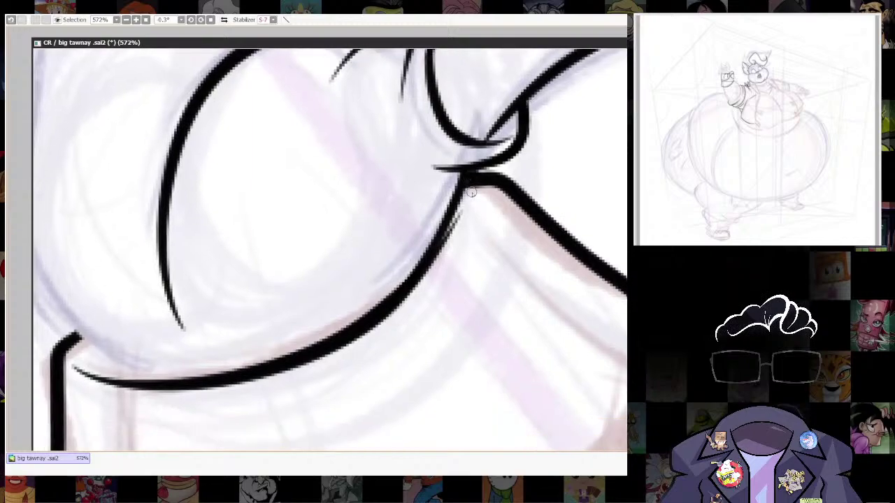
{"action": "left_click_drag", "start_coordinate": [471, 193], "coordinate": [423, 268]}
Trim the tapered end of the jacket's lower hem line where it reaches the front opening beside the lower button tab.
{"action": "scroll", "coordinate": [467, 266], "scroll_direction": "down", "scroll_amount": 7}
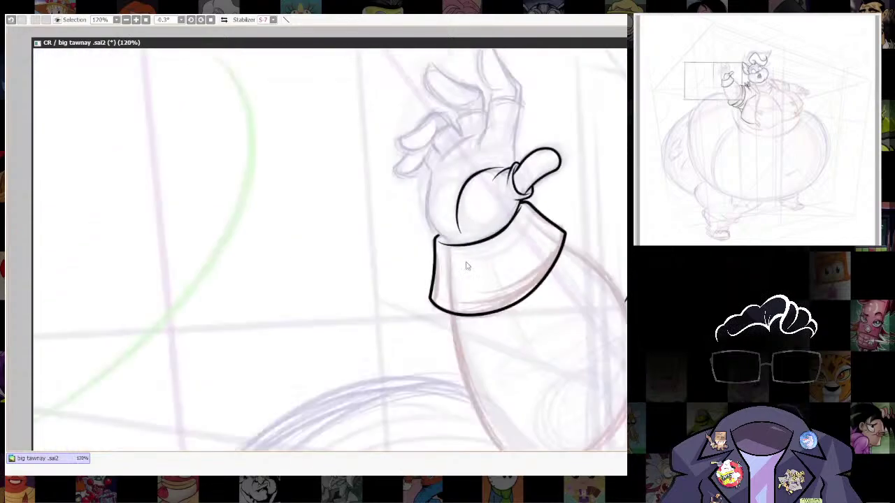
{"action": "left_click_drag", "start_coordinate": [546, 195], "coordinate": [497, 278]}
{"action": "scroll", "coordinate": [487, 285], "scroll_direction": "up", "scroll_amount": 2}
{"action": "left_click_drag", "start_coordinate": [578, 350], "coordinate": [474, 202]}
{"action": "scroll", "coordinate": [473, 202], "scroll_direction": "down", "scroll_amount": 6}
{"action": "left_click_drag", "start_coordinate": [573, 241], "coordinate": [438, 342]}
{"action": "left_click_drag", "start_coordinate": [536, 316], "coordinate": [548, 261]}
{"action": "left_click_drag", "start_coordinate": [530, 333], "coordinate": [511, 273]}
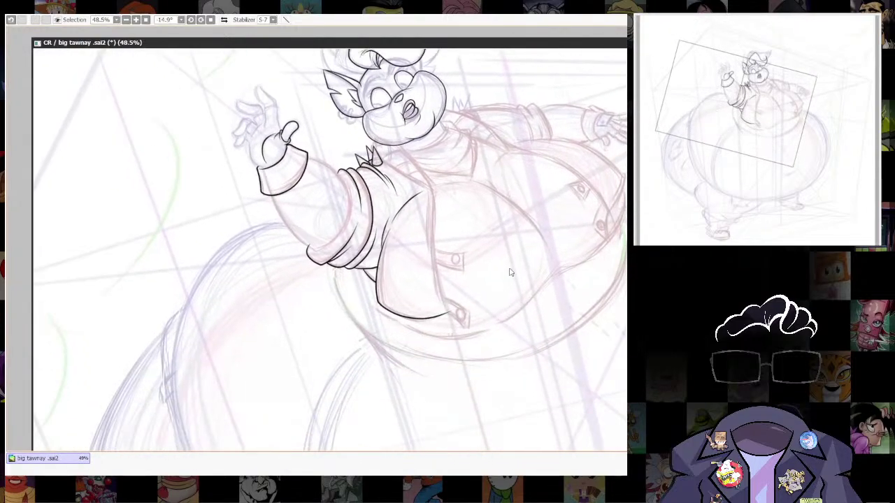
{"action": "scroll", "coordinate": [469, 315], "scroll_direction": "up", "scroll_amount": 5}
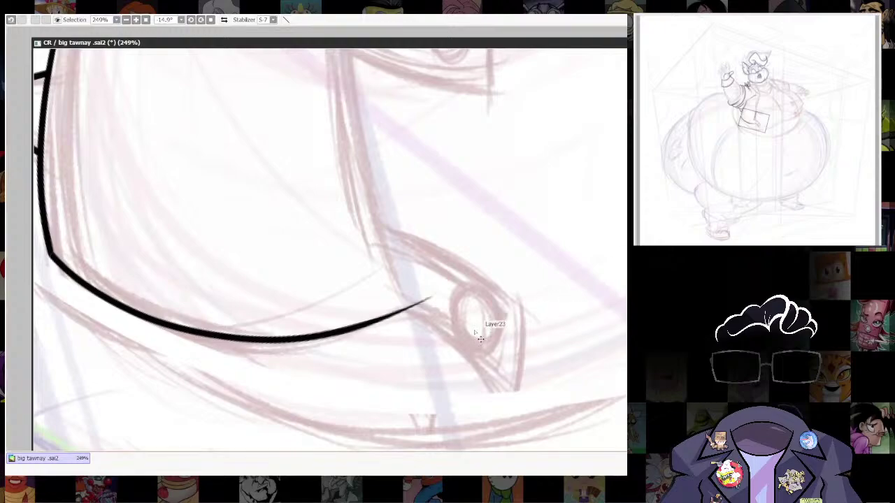
{"action": "left_click_drag", "start_coordinate": [423, 294], "coordinate": [414, 315]}
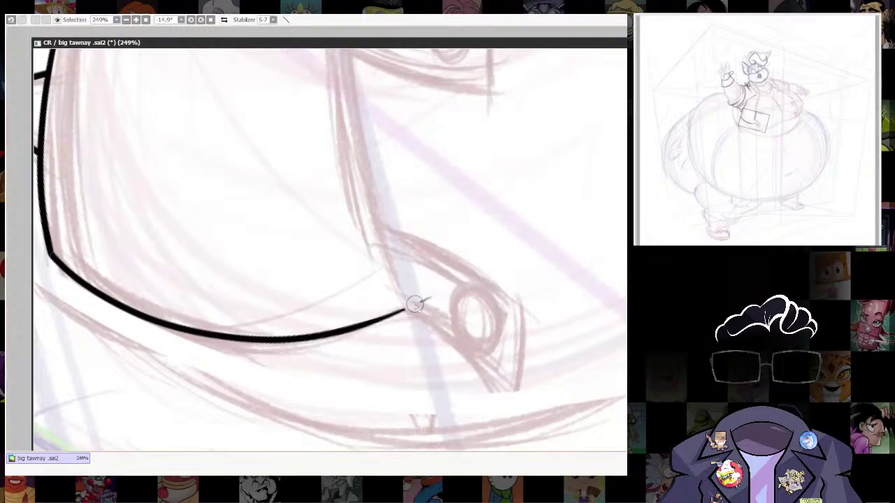
{"action": "scroll", "coordinate": [521, 201], "scroll_direction": "down", "scroll_amount": 4}
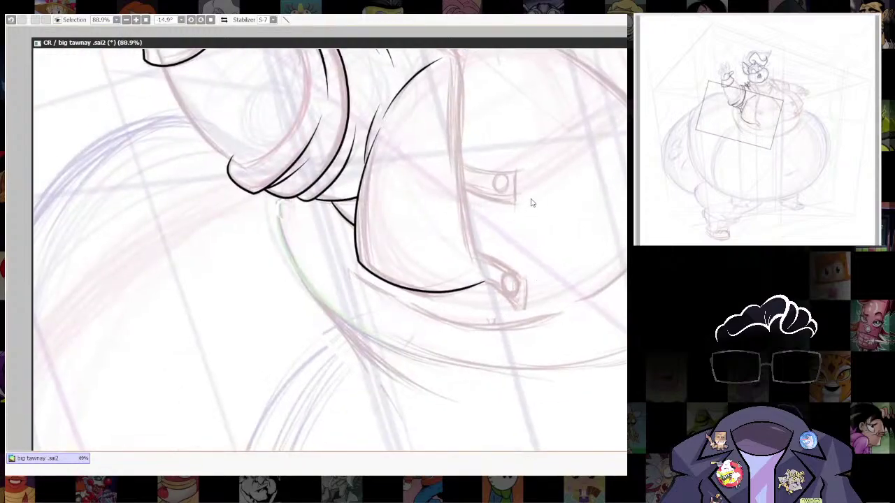
Fit an ellipse ruler to the upper sketched button beside the jacket's front opening and ink the button along it.
{"action": "scroll", "coordinate": [531, 202], "scroll_direction": "up", "scroll_amount": 4}
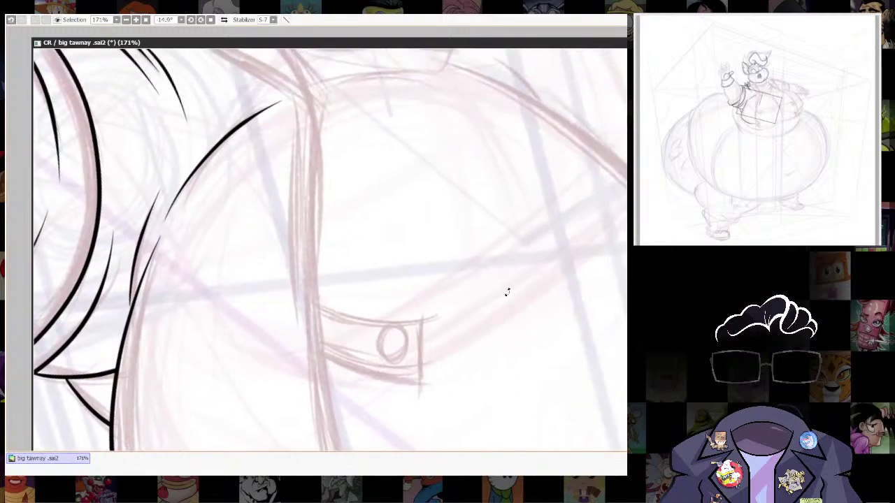
{"action": "left_click_drag", "start_coordinate": [508, 292], "coordinate": [526, 279]}
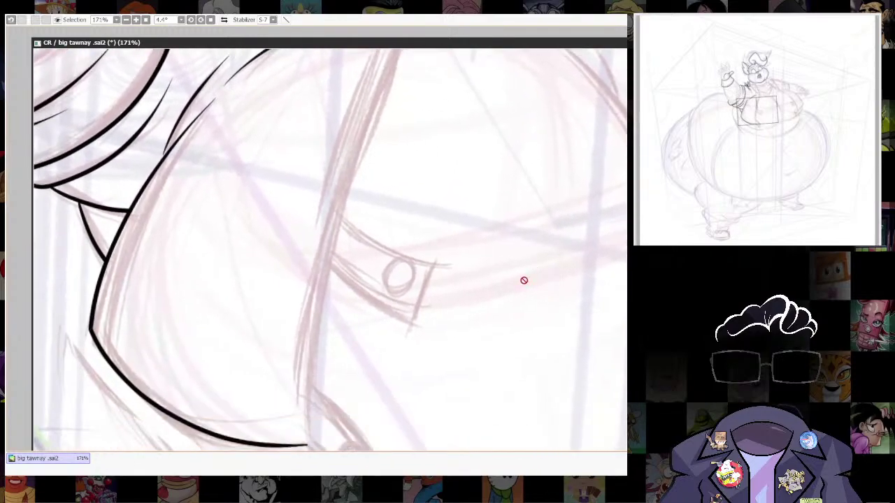
{"action": "key", "text": "ctrl+r"}
{"action": "mouse_move", "coordinate": [348, 250]}
{"action": "left_mouse_down"}
{"action": "mouse_move", "coordinate": [419, 278]}
{"action": "mouse_move", "coordinate": [399, 278]}
{"action": "left_mouse_up"}
{"action": "left_click_drag", "start_coordinate": [494, 192], "coordinate": [412, 259]}
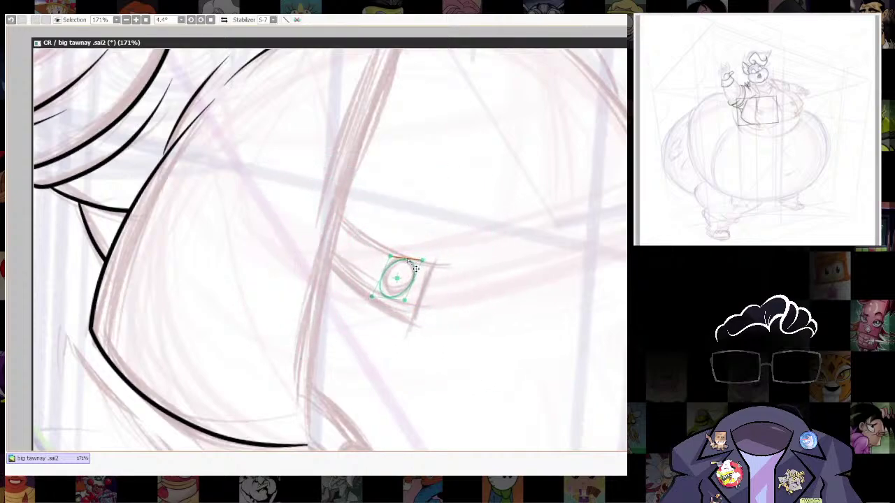
{"action": "left_click_drag", "start_coordinate": [381, 304], "coordinate": [384, 301]}
{"action": "key", "text": "ctrl"}
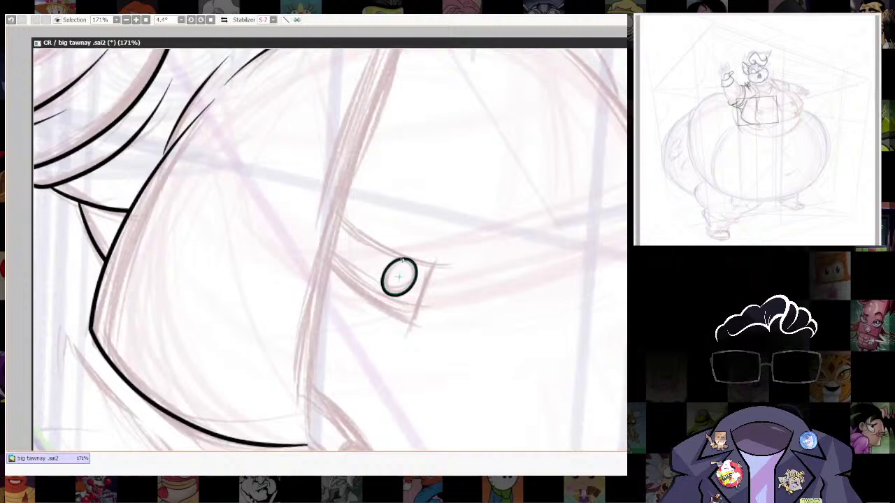
{"action": "key", "text": "ctrl+z"}
{"action": "left_click_drag", "start_coordinate": [447, 331], "coordinate": [499, 176]}
{"action": "key", "text": "ctrl+z"}
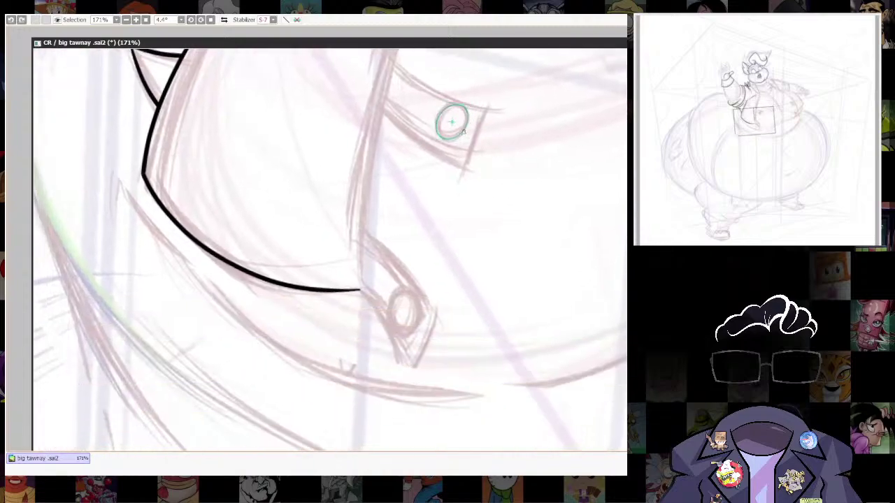
{"action": "mouse_move", "coordinate": [451, 105]}
{"action": "left_mouse_down"}
{"action": "mouse_move", "coordinate": [411, 309]}
{"action": "mouse_move", "coordinate": [399, 325]}
{"action": "left_mouse_up"}
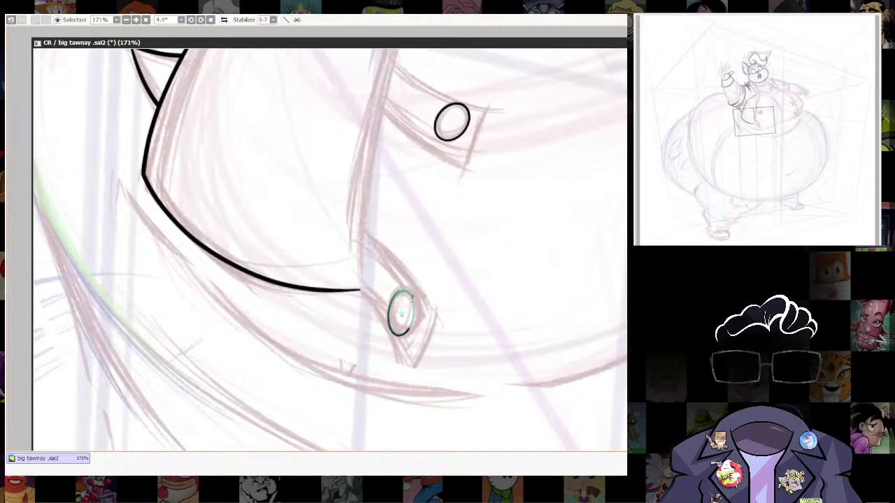
Adjust the ellipse ruler to the lower sketched button, ink the button along it, and hide the ruler.
{"action": "left_click_drag", "start_coordinate": [412, 299], "coordinate": [409, 328]}
{"action": "key", "text": "ctrl+z"}
{"action": "left_click_drag", "start_coordinate": [424, 296], "coordinate": [420, 297]}
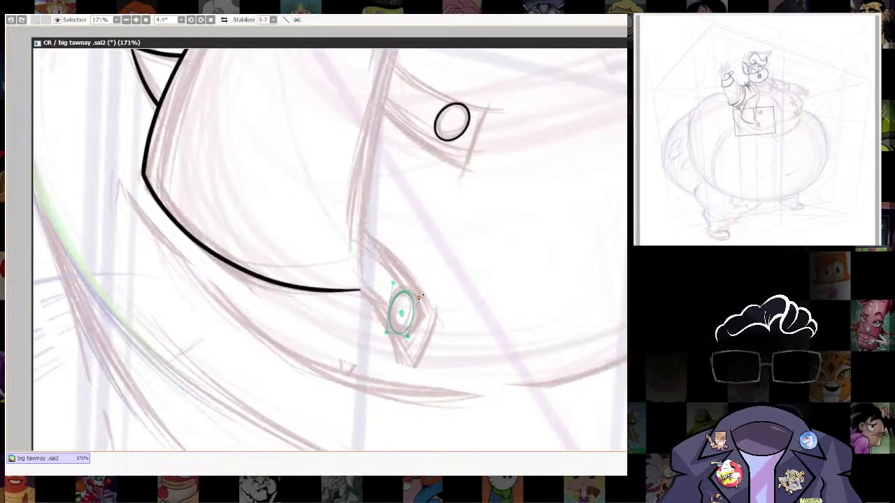
{"action": "left_click_drag", "start_coordinate": [376, 317], "coordinate": [371, 340]}
{"action": "key", "text": "ctrl+r"}
Ink the long curved inner edge of the rolled-up sleeve, from its lower fold up to the top fold.
{"action": "scroll", "coordinate": [565, 228], "scroll_direction": "down", "scroll_amount": 6}
{"action": "left_click_drag", "start_coordinate": [618, 228], "coordinate": [484, 379]}
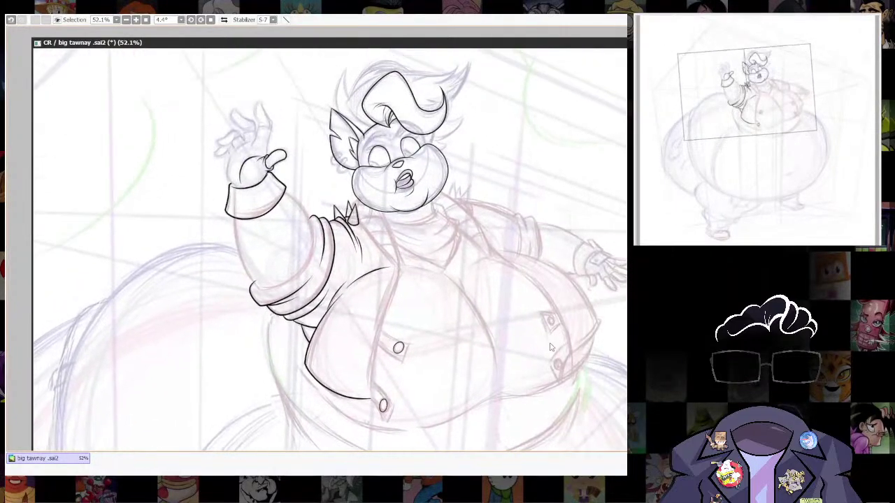
{"action": "left_click_drag", "start_coordinate": [321, 209], "coordinate": [401, 269]}
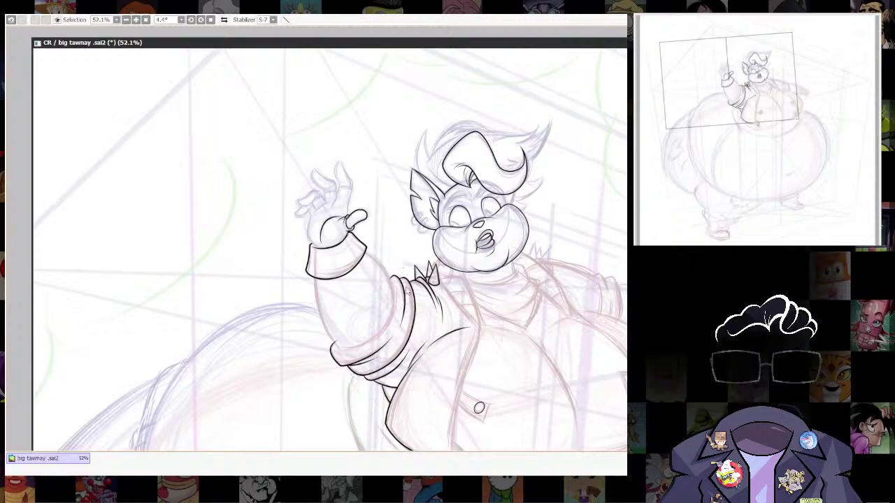
{"action": "scroll", "coordinate": [409, 293], "scroll_direction": "up", "scroll_amount": 5}
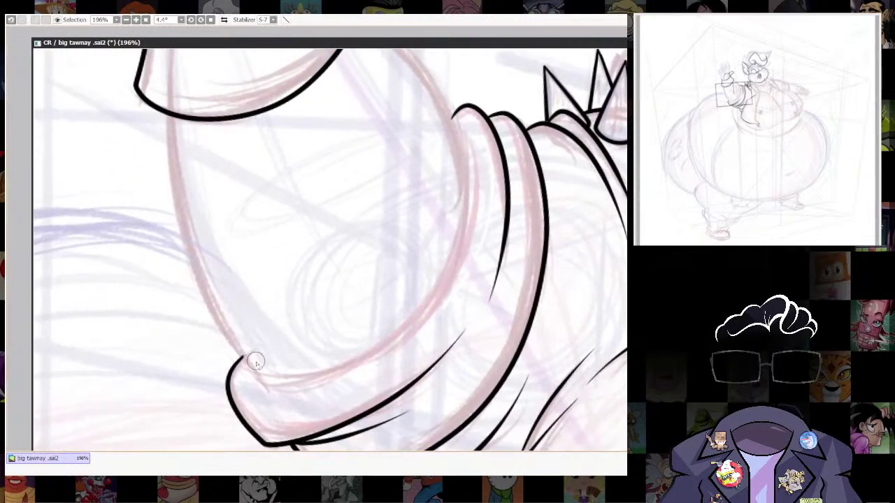
{"action": "left_click_drag", "start_coordinate": [490, 248], "coordinate": [479, 266]}
{"action": "left_click_drag", "start_coordinate": [501, 217], "coordinate": [507, 255]}
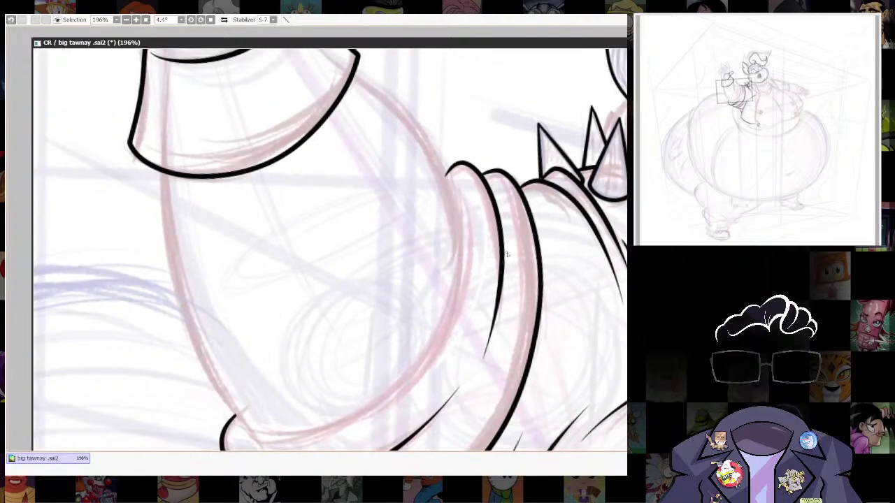
{"action": "left_click_drag", "start_coordinate": [466, 208], "coordinate": [493, 146]}
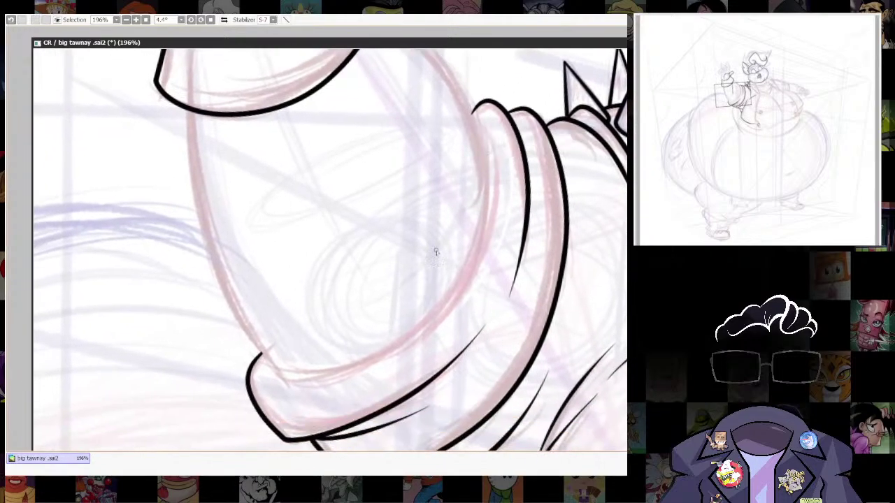
{"action": "mouse_move", "coordinate": [307, 379]}
{"action": "left_mouse_down"}
{"action": "mouse_move", "coordinate": [407, 343]}
{"action": "mouse_move", "coordinate": [478, 257]}
{"action": "mouse_move", "coordinate": [495, 174]}
{"action": "mouse_move", "coordinate": [481, 108]}
{"action": "left_mouse_up"}
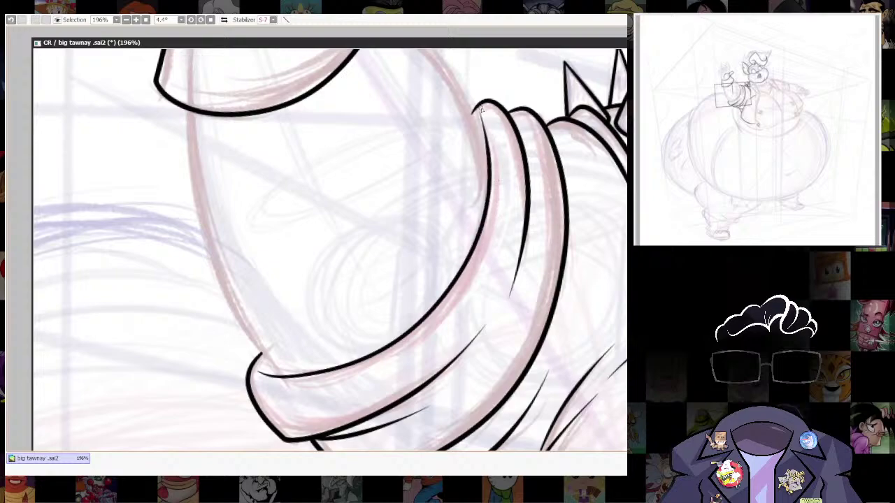
Ink the forearm's upper contour from the cuff corner to the rolled sleeve, and trim the ends overshooting into the cuff and sleeve.
{"action": "left_click_drag", "start_coordinate": [505, 291], "coordinate": [492, 356]}
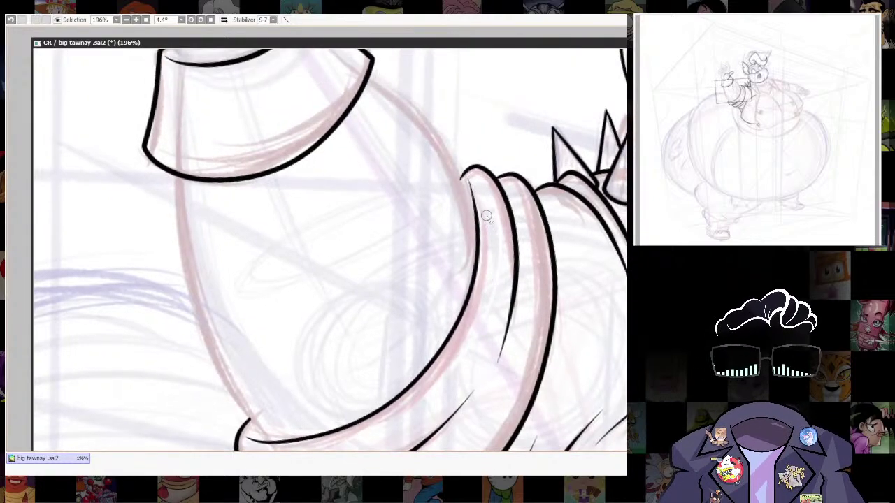
{"action": "left_click_drag", "start_coordinate": [482, 181], "coordinate": [463, 221]}
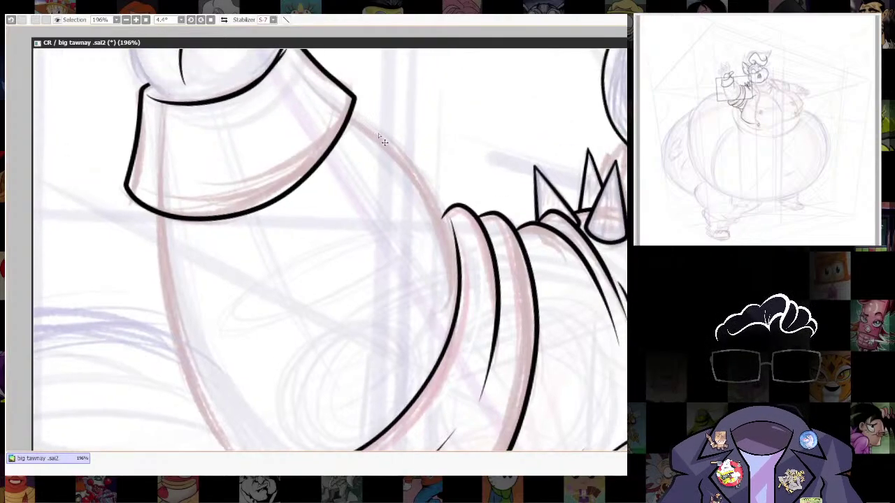
{"action": "mouse_move", "coordinate": [333, 94]}
{"action": "left_mouse_down"}
{"action": "mouse_move", "coordinate": [432, 196]}
{"action": "mouse_move", "coordinate": [449, 229]}
{"action": "mouse_move", "coordinate": [460, 278]}
{"action": "mouse_move", "coordinate": [446, 393]}
{"action": "left_mouse_up"}
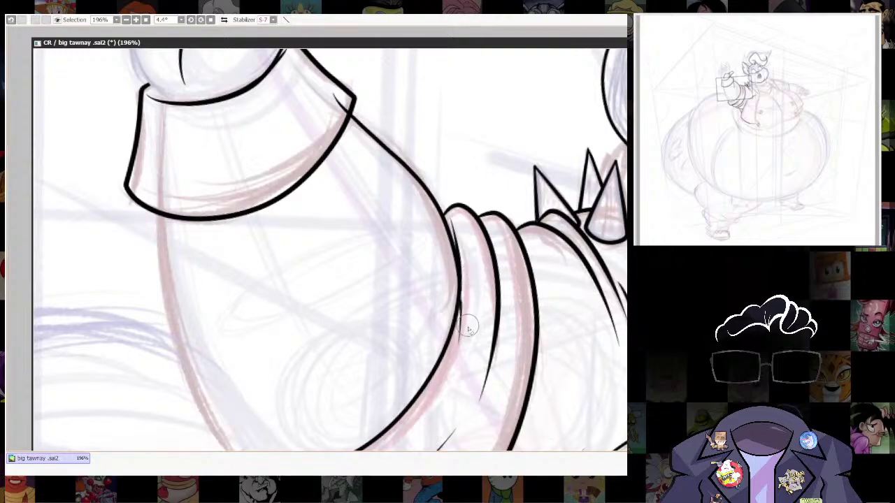
{"action": "left_click_drag", "start_coordinate": [468, 325], "coordinate": [460, 351]}
{"action": "left_click_drag", "start_coordinate": [385, 143], "coordinate": [399, 262]}
{"action": "mouse_move", "coordinate": [346, 222]}
{"action": "left_mouse_down"}
{"action": "mouse_move", "coordinate": [354, 217]}
{"action": "mouse_move", "coordinate": [353, 228]}
{"action": "left_mouse_up"}
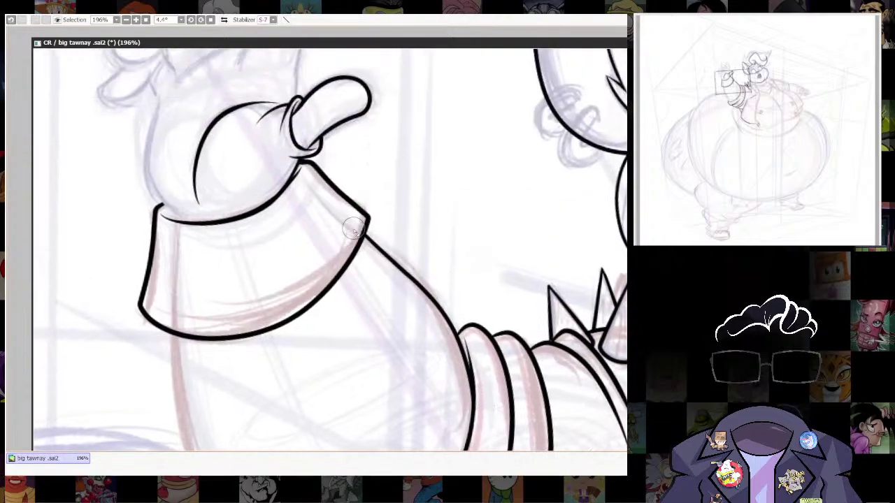
Ink the forearm's outer contour from the cuff's lower edge to the rolled sleeve, and trim the end overshooting into the sleeve.
{"action": "left_click_drag", "start_coordinate": [369, 389], "coordinate": [499, 198]}
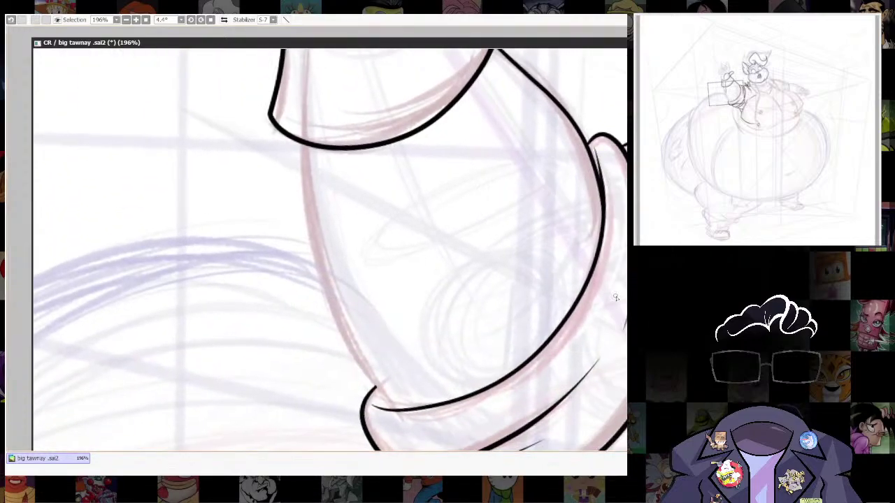
{"action": "left_click_drag", "start_coordinate": [615, 298], "coordinate": [605, 303]}
{"action": "mouse_move", "coordinate": [286, 112]}
{"action": "left_mouse_down"}
{"action": "mouse_move", "coordinate": [291, 196]}
{"action": "mouse_move", "coordinate": [365, 410]}
{"action": "left_mouse_up"}
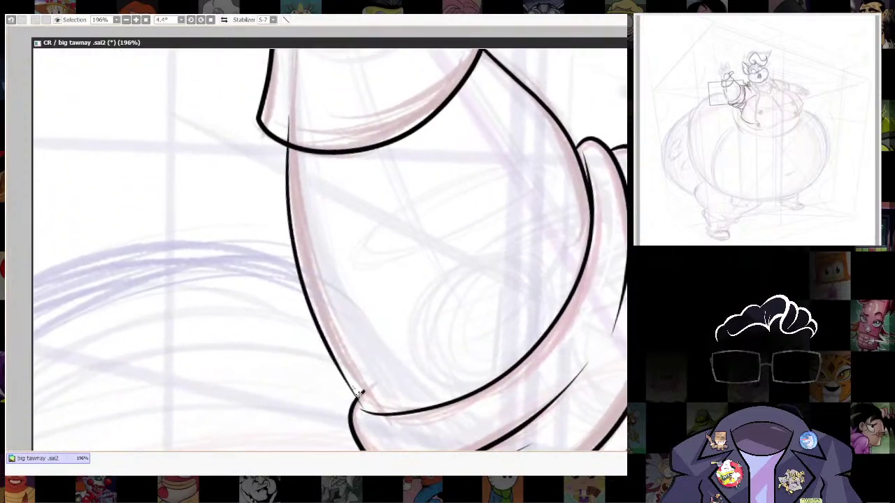
{"action": "key", "text": "ctrl+z"}
{"action": "mouse_move", "coordinate": [290, 198]}
{"action": "left_mouse_down"}
{"action": "mouse_move", "coordinate": [345, 372]}
{"action": "mouse_move", "coordinate": [385, 424]}
{"action": "left_mouse_up"}
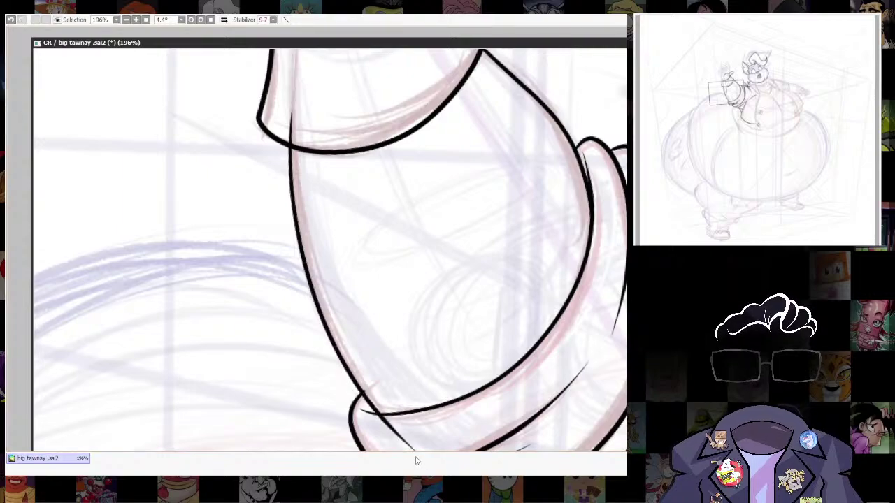
{"action": "key", "text": "ctrl+z"}
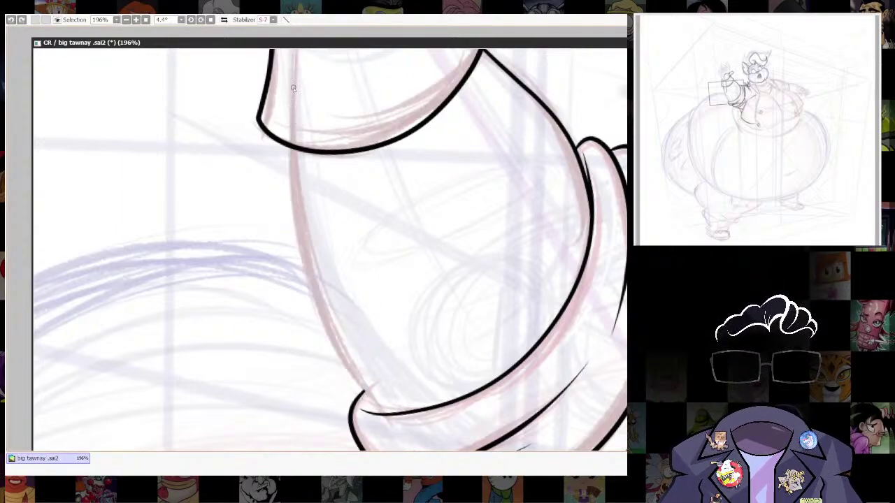
{"action": "mouse_move", "coordinate": [293, 89]}
{"action": "left_mouse_down"}
{"action": "mouse_move", "coordinate": [295, 175]}
{"action": "mouse_move", "coordinate": [360, 389]}
{"action": "mouse_move", "coordinate": [418, 448]}
{"action": "left_mouse_up"}
{"action": "key", "text": "ctrl+z"}
{"action": "mouse_move", "coordinate": [292, 218]}
{"action": "left_mouse_down"}
{"action": "mouse_move", "coordinate": [354, 385]}
{"action": "mouse_move", "coordinate": [414, 441]}
{"action": "left_mouse_up"}
{"action": "left_click_drag", "start_coordinate": [562, 355], "coordinate": [543, 259]}
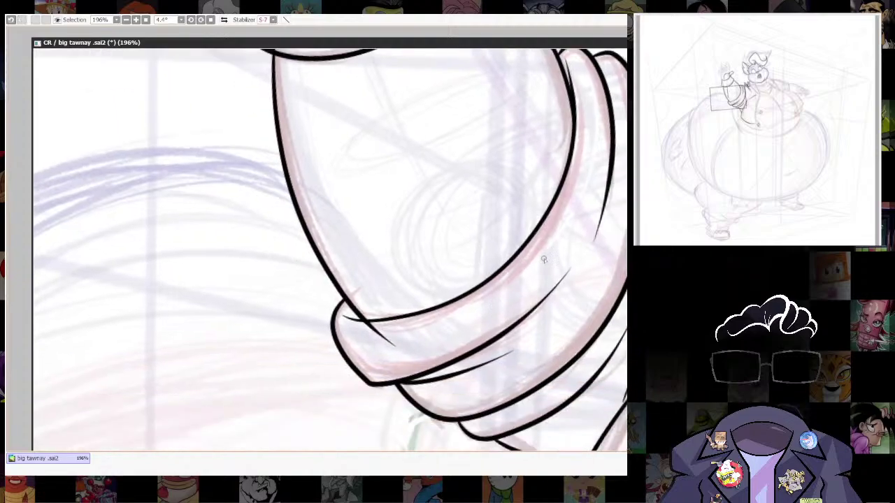
{"action": "left_click_drag", "start_coordinate": [367, 330], "coordinate": [415, 356]}
Ink the curved line across the top of the palm, at the base of the sketched fingers.
{"action": "left_click_drag", "start_coordinate": [588, 264], "coordinate": [466, 403]}
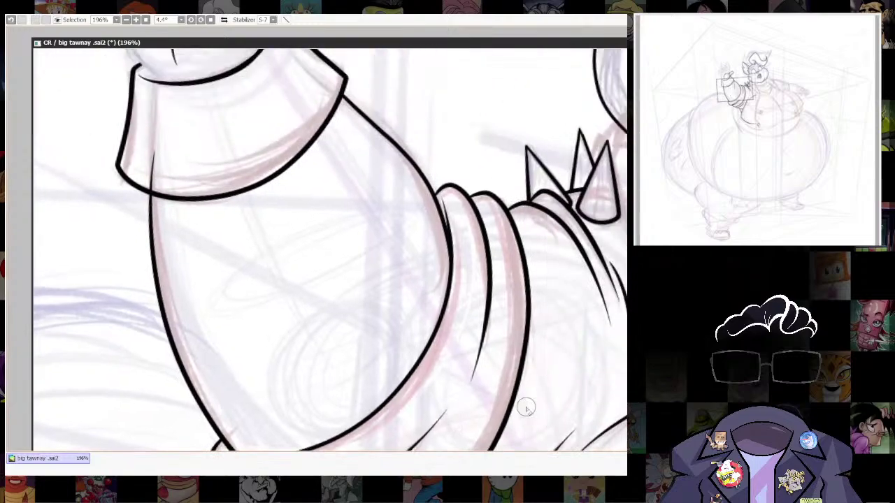
{"action": "scroll", "coordinate": [585, 255], "scroll_direction": "down", "scroll_amount": 10}
{"action": "left_click_drag", "start_coordinate": [576, 363], "coordinate": [561, 248]}
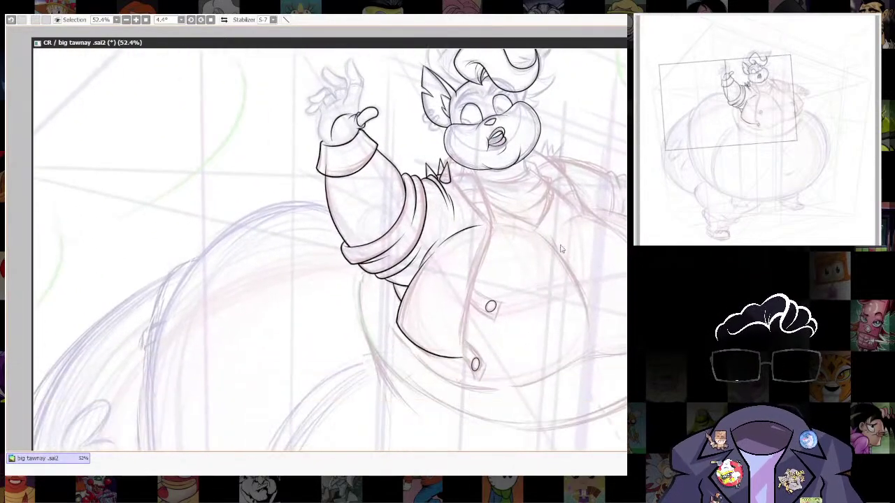
{"action": "scroll", "coordinate": [359, 102], "scroll_direction": "up", "scroll_amount": 4}
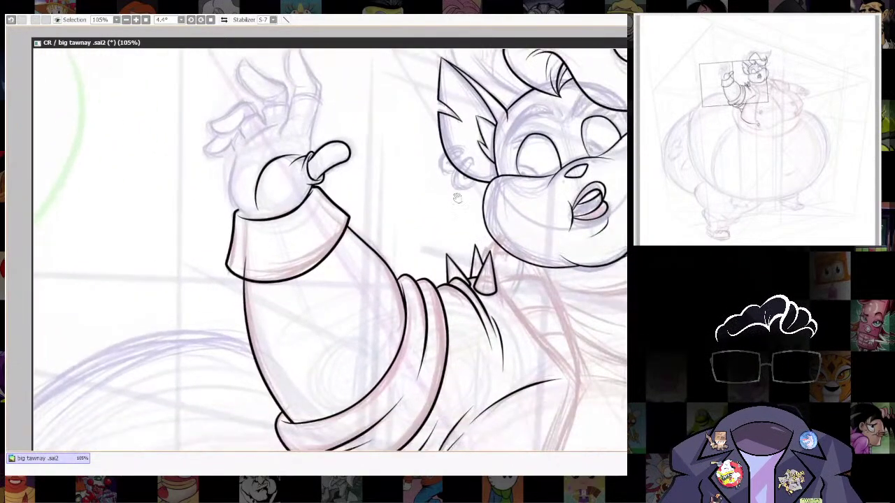
{"action": "scroll", "coordinate": [380, 273], "scroll_direction": "up", "scroll_amount": 5}
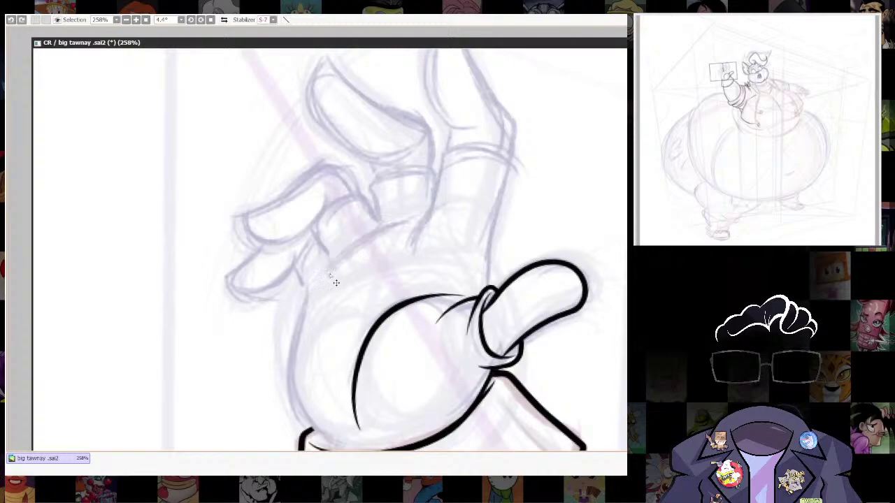
{"action": "mouse_move", "coordinate": [313, 286]}
{"action": "left_mouse_down"}
{"action": "mouse_move", "coordinate": [447, 212]}
{"action": "mouse_move", "coordinate": [456, 261]}
{"action": "left_mouse_up"}
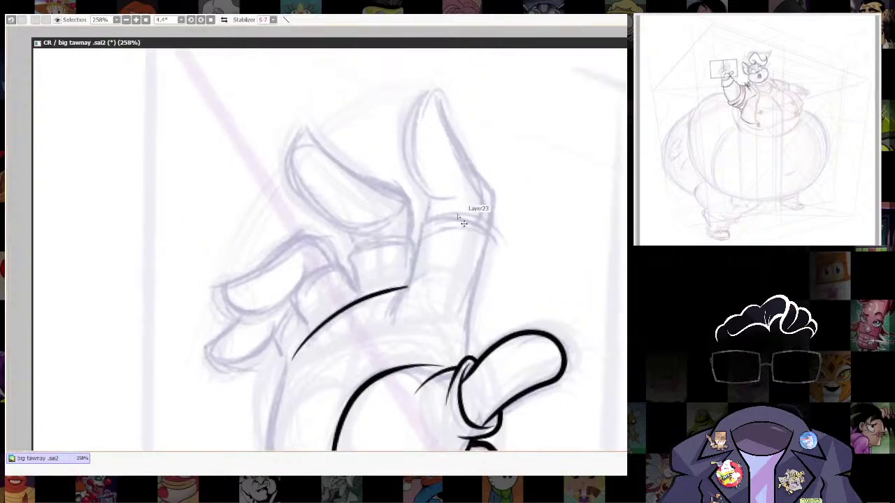
Select the whole sketched index finger with a freehand outline and shorten it slightly from the fingertip with a transform.
{"action": "left_click_drag", "start_coordinate": [481, 208], "coordinate": [418, 309]}
{"action": "key", "text": "ctrl+z"}
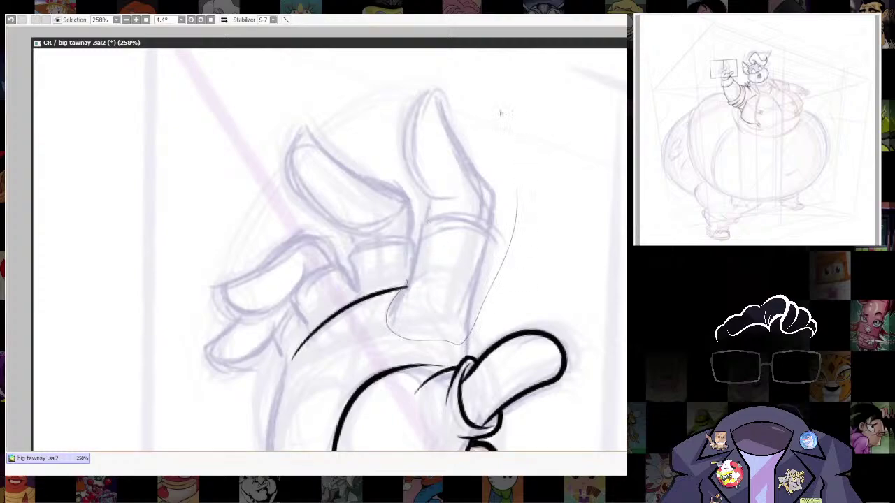
{"action": "left_click_drag", "start_coordinate": [517, 190], "coordinate": [388, 99]}
{"action": "left_click_drag", "start_coordinate": [420, 220], "coordinate": [409, 276]}
{"action": "key", "text": "ctrl+t"}
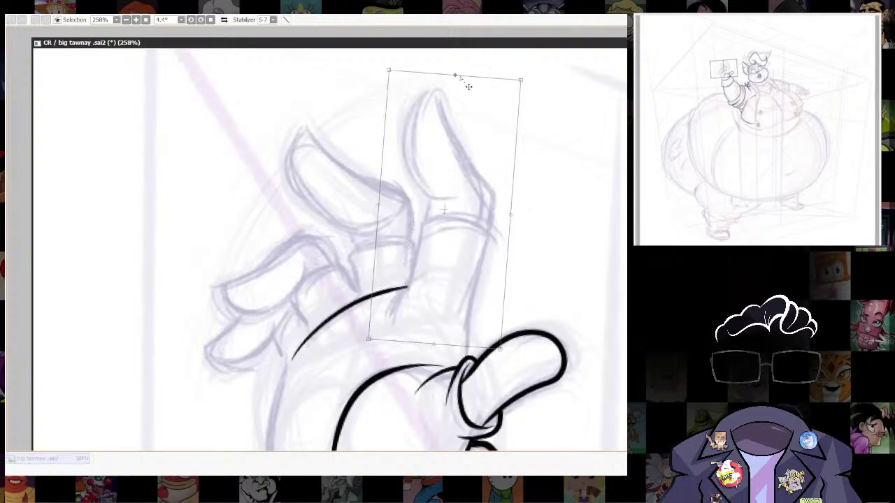
{"action": "left_click_drag", "start_coordinate": [459, 78], "coordinate": [459, 104]}
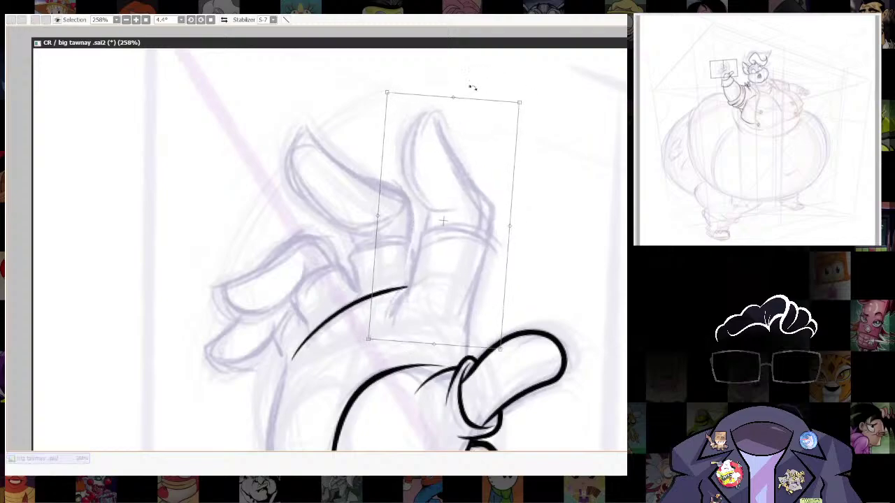
{"action": "key", "text": "Return"}
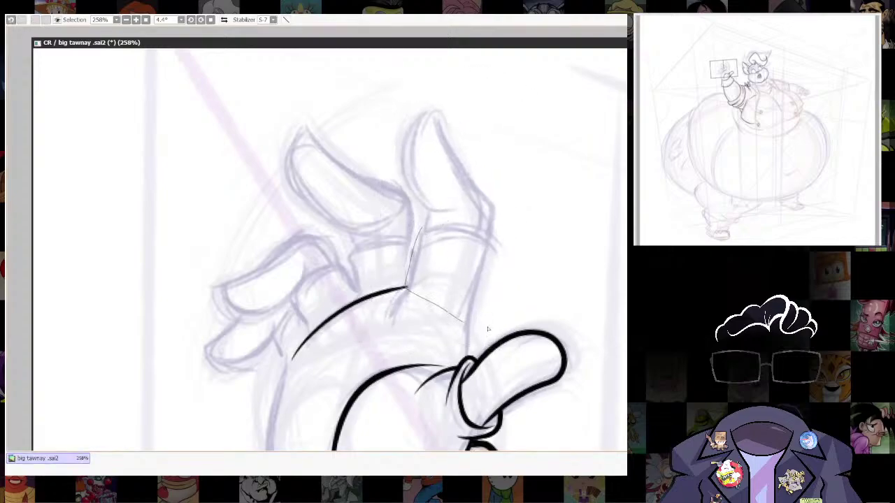
Select the lower segment of the sketched index finger and shorten it slightly from its upper end with a transform.
{"action": "mouse_move", "coordinate": [480, 220]}
{"action": "left_mouse_down"}
{"action": "mouse_move", "coordinate": [423, 221]}
{"action": "mouse_move", "coordinate": [453, 231]}
{"action": "left_mouse_up"}
{"action": "key", "text": "ctrl+t"}
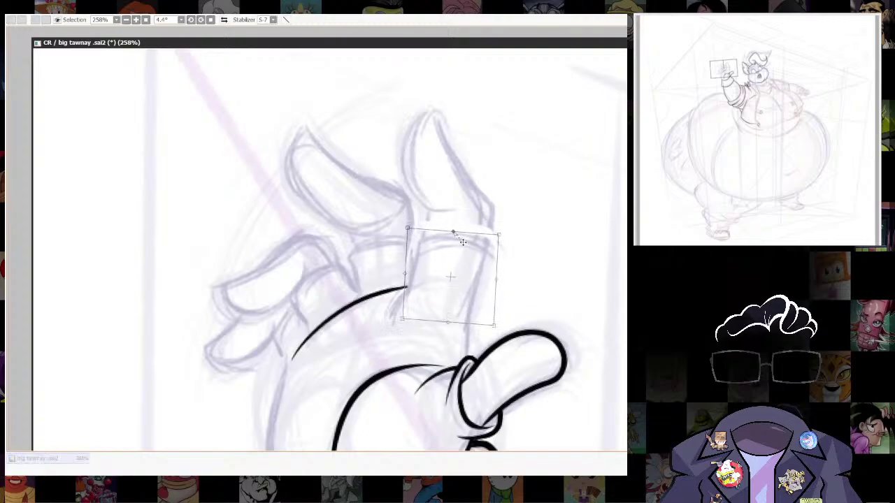
{"action": "key", "text": "Return"}
Erase the end of the forearm's outer contour that overshoots into the cuff.
{"action": "scroll", "coordinate": [531, 169], "scroll_direction": "down", "scroll_amount": 3}
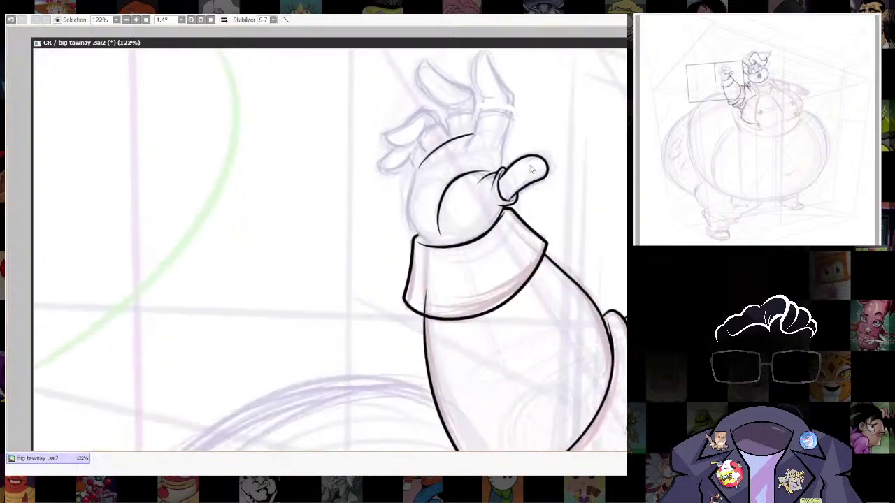
{"action": "scroll", "coordinate": [529, 283], "scroll_direction": "up", "scroll_amount": 3}
{"action": "scroll", "coordinate": [489, 281], "scroll_direction": "up", "scroll_amount": 3}
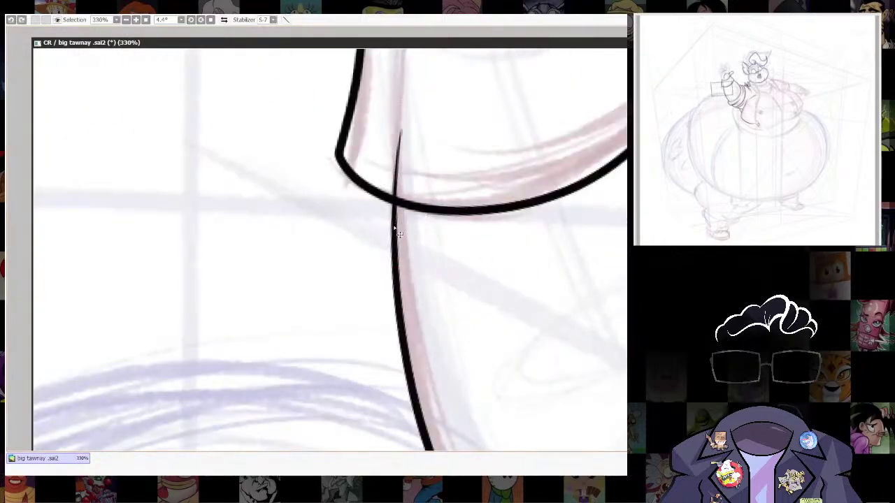
{"action": "left_click_drag", "start_coordinate": [405, 126], "coordinate": [389, 182]}
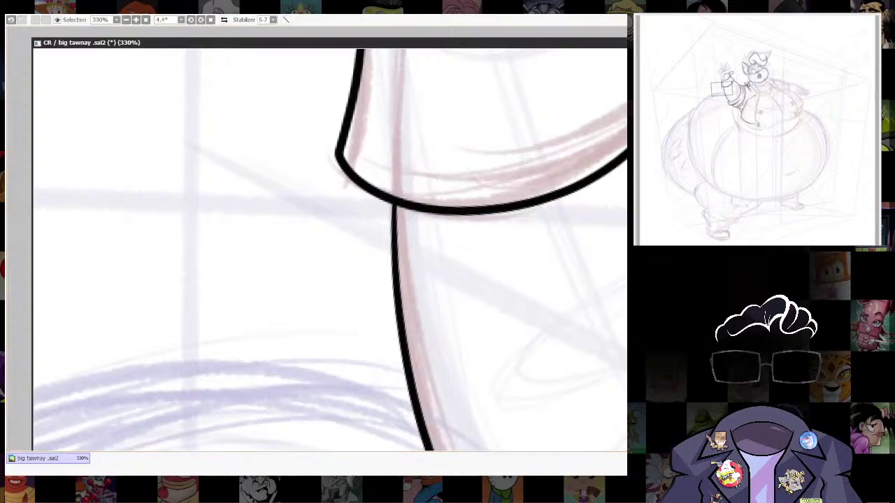
Reduce the brush size to 4.0 and ink the upper arched edge of the eyebrow nearest the inked ear.
{"action": "scroll", "coordinate": [549, 341], "scroll_direction": "down", "scroll_amount": 5}
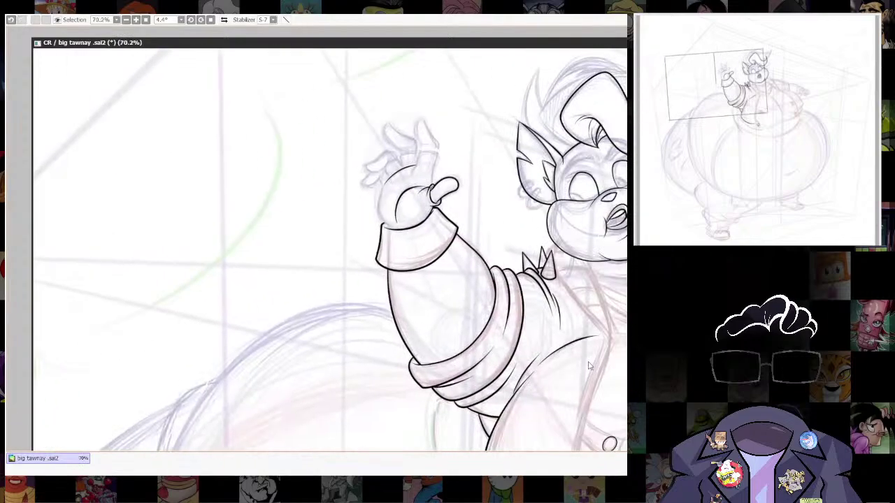
{"action": "left_click_drag", "start_coordinate": [588, 366], "coordinate": [436, 318]}
{"action": "left_click_drag", "start_coordinate": [556, 283], "coordinate": [511, 384]}
{"action": "scroll", "coordinate": [423, 230], "scroll_direction": "up", "scroll_amount": 3}
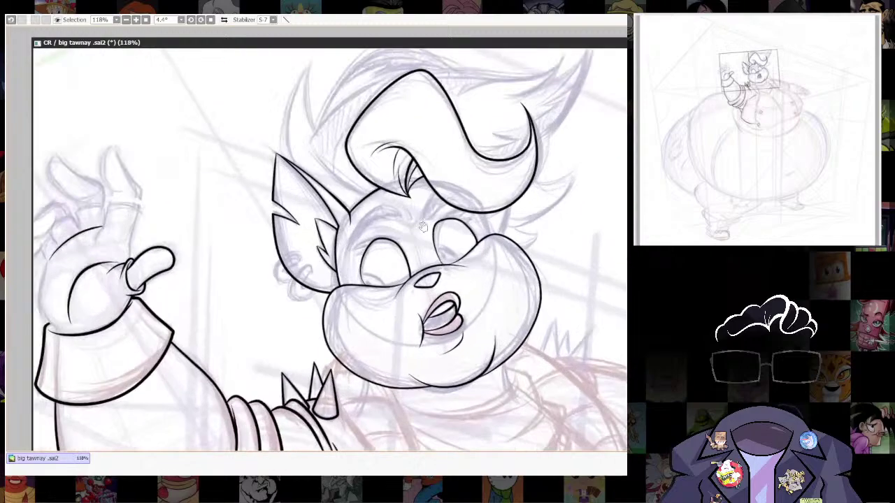
{"action": "scroll", "coordinate": [423, 227], "scroll_direction": "up", "scroll_amount": 3}
{"action": "left_click_drag", "start_coordinate": [420, 181], "coordinate": [422, 314]}
{"action": "scroll", "coordinate": [423, 277], "scroll_direction": "down", "scroll_amount": 1}
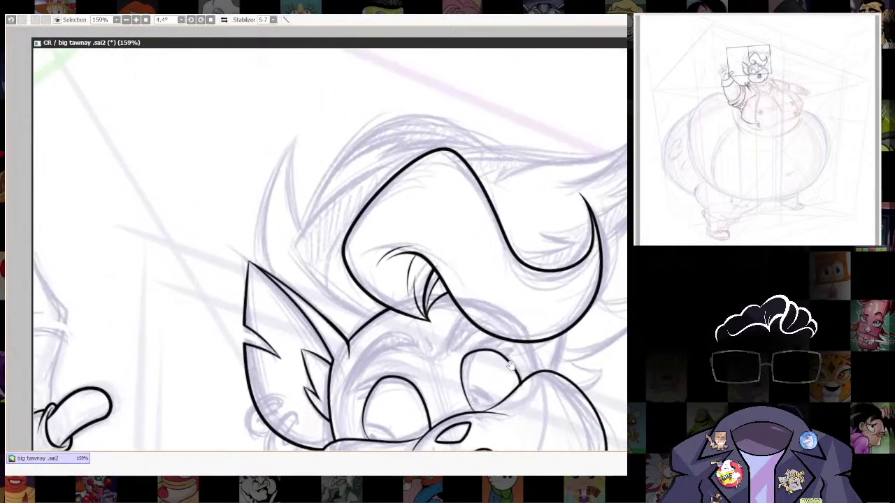
{"action": "left_click_drag", "start_coordinate": [510, 364], "coordinate": [509, 266]}
{"action": "scroll", "coordinate": [509, 266], "scroll_direction": "up", "scroll_amount": 2}
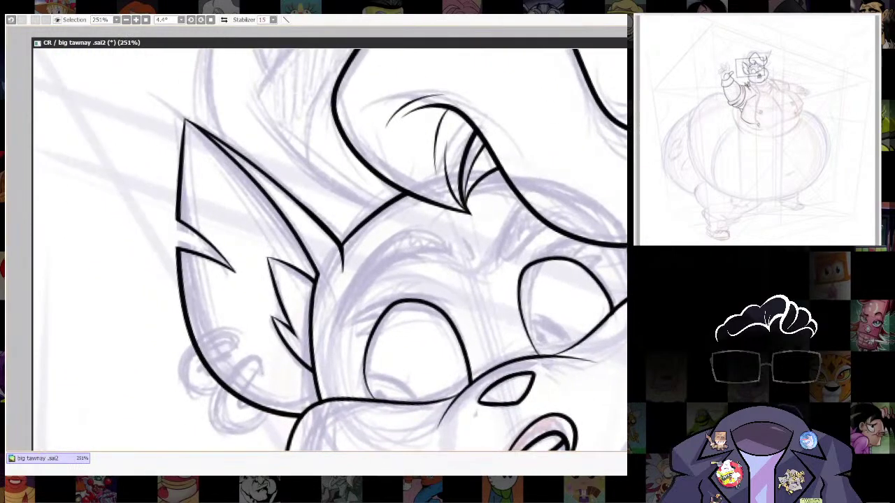
{"action": "key", "text": "bracketleft"}
{"action": "key", "text": "bracketleft"}
{"action": "key", "text": "bracketleft"}
{"action": "mouse_move", "coordinate": [335, 340]}
{"action": "left_mouse_down"}
{"action": "mouse_move", "coordinate": [413, 225]}
{"action": "mouse_move", "coordinate": [463, 267]}
{"action": "left_mouse_up"}
{"action": "key", "text": "ctrl+z"}
{"action": "key", "text": "e"}
{"action": "key", "text": "bracketleft"}
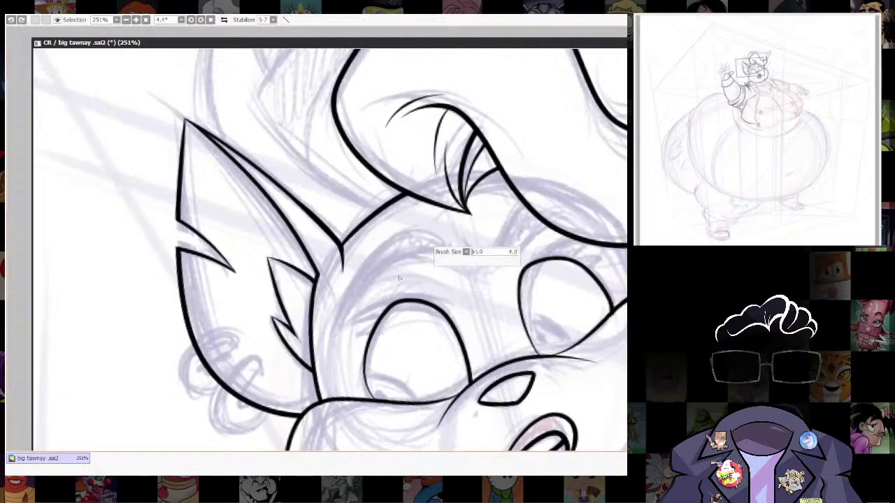
{"action": "key", "text": "bracketleft"}
{"action": "mouse_move", "coordinate": [336, 341]}
{"action": "left_mouse_down"}
{"action": "mouse_move", "coordinate": [395, 235]}
{"action": "mouse_move", "coordinate": [487, 277]}
{"action": "left_mouse_up"}
{"action": "key", "text": "ctrl+z"}
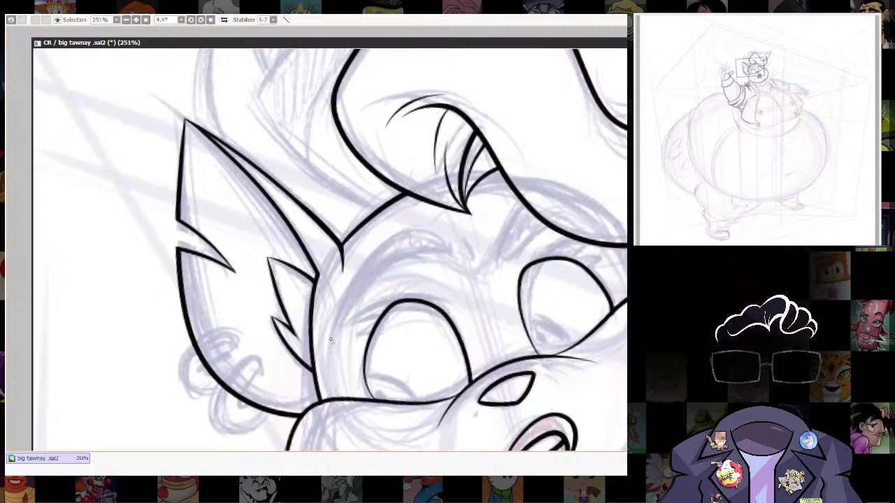
{"action": "mouse_move", "coordinate": [334, 336]}
{"action": "left_mouse_down"}
{"action": "mouse_move", "coordinate": [430, 235]}
{"action": "mouse_move", "coordinate": [455, 254]}
{"action": "left_mouse_up"}
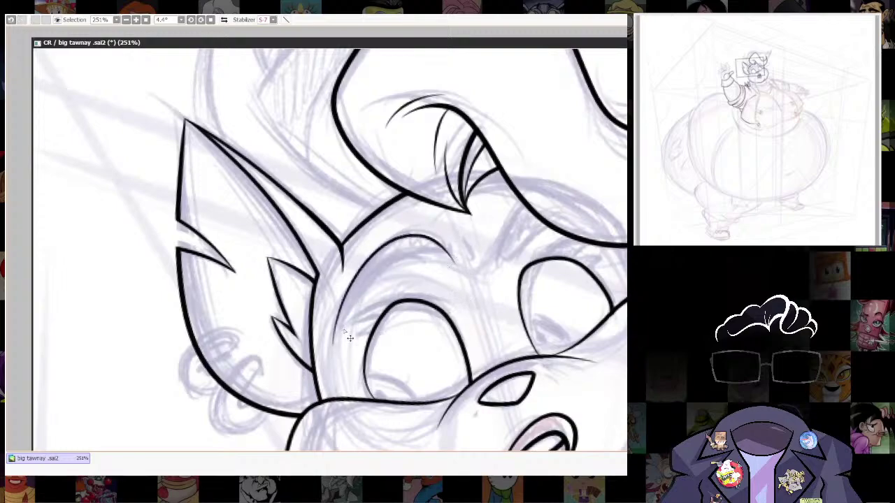
{"action": "key", "text": "ctrl+z"}
{"action": "mouse_move", "coordinate": [330, 348]}
{"action": "left_mouse_down"}
{"action": "mouse_move", "coordinate": [363, 260]}
{"action": "mouse_move", "coordinate": [464, 256]}
{"action": "left_mouse_up"}
Ink the lower edge of the same eyebrow so both ends taper into the upper edge.
{"action": "scroll", "coordinate": [370, 275], "scroll_direction": "up", "scroll_amount": 4}
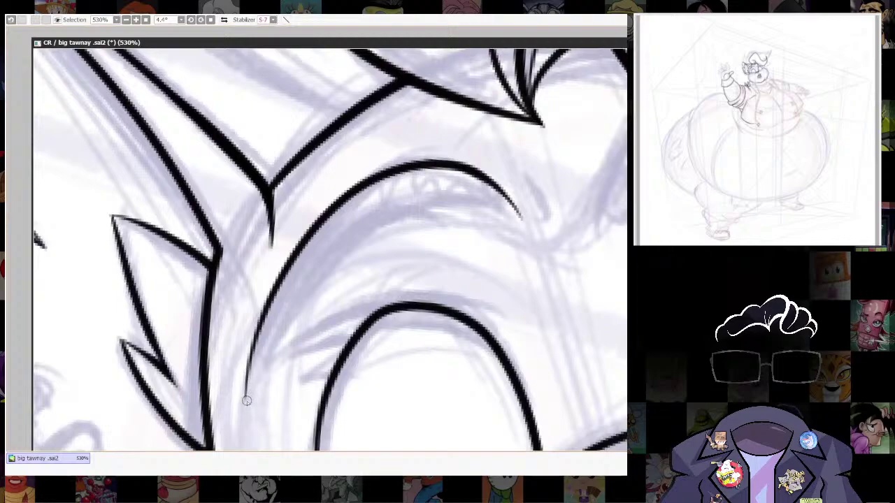
{"action": "mouse_move", "coordinate": [247, 396]}
{"action": "left_mouse_down"}
{"action": "mouse_move", "coordinate": [288, 290]}
{"action": "mouse_move", "coordinate": [381, 216]}
{"action": "mouse_move", "coordinate": [475, 193]}
{"action": "mouse_move", "coordinate": [525, 223]}
{"action": "left_mouse_up"}
{"action": "key", "text": "ctrl+z"}
{"action": "mouse_move", "coordinate": [246, 397]}
{"action": "left_mouse_down"}
{"action": "mouse_move", "coordinate": [395, 210]}
{"action": "mouse_move", "coordinate": [471, 205]}
{"action": "mouse_move", "coordinate": [525, 225]}
{"action": "left_mouse_up"}
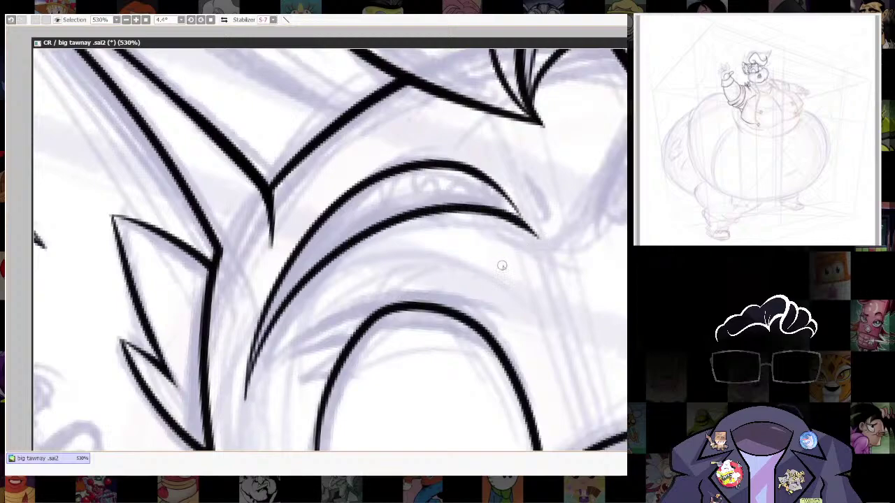
{"action": "key", "text": "ctrl+z"}
{"action": "mouse_move", "coordinate": [246, 400]}
{"action": "left_mouse_down"}
{"action": "mouse_move", "coordinate": [246, 378]}
{"action": "mouse_move", "coordinate": [298, 278]}
{"action": "mouse_move", "coordinate": [382, 213]}
{"action": "mouse_move", "coordinate": [465, 194]}
{"action": "mouse_move", "coordinate": [517, 210]}
{"action": "mouse_move", "coordinate": [541, 244]}
{"action": "mouse_move", "coordinate": [516, 196]}
{"action": "mouse_move", "coordinate": [537, 244]}
{"action": "left_mouse_up"}
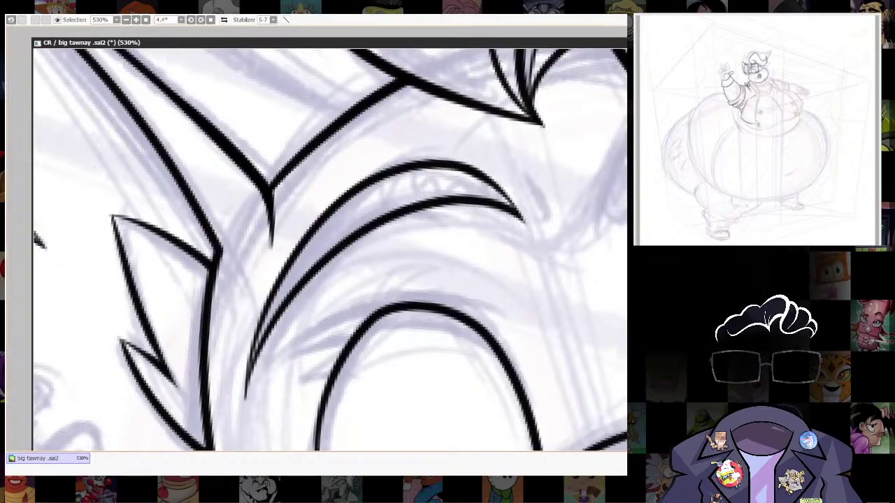
Ink a short curved frown crease beside the inner end of the finished eyebrow.
{"action": "scroll", "coordinate": [559, 175], "scroll_direction": "down", "scroll_amount": 9}
{"action": "left_click_drag", "start_coordinate": [609, 306], "coordinate": [512, 312]}
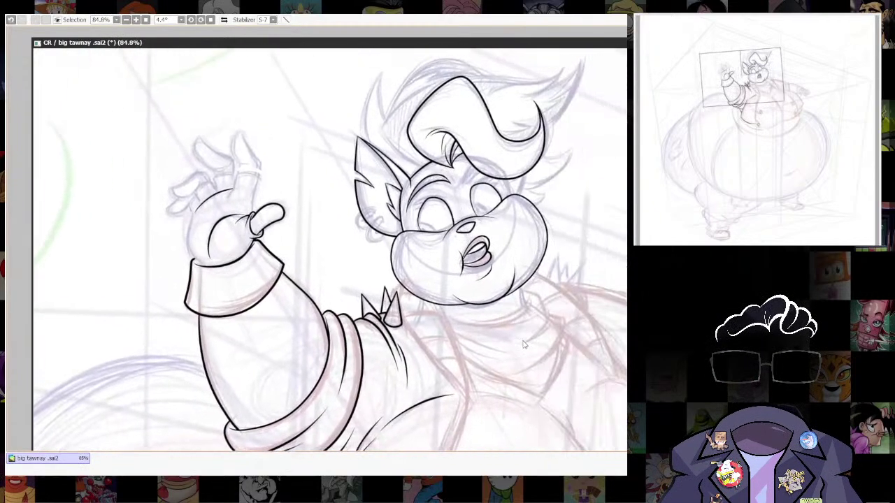
{"action": "scroll", "coordinate": [524, 345], "scroll_direction": "up", "scroll_amount": 6}
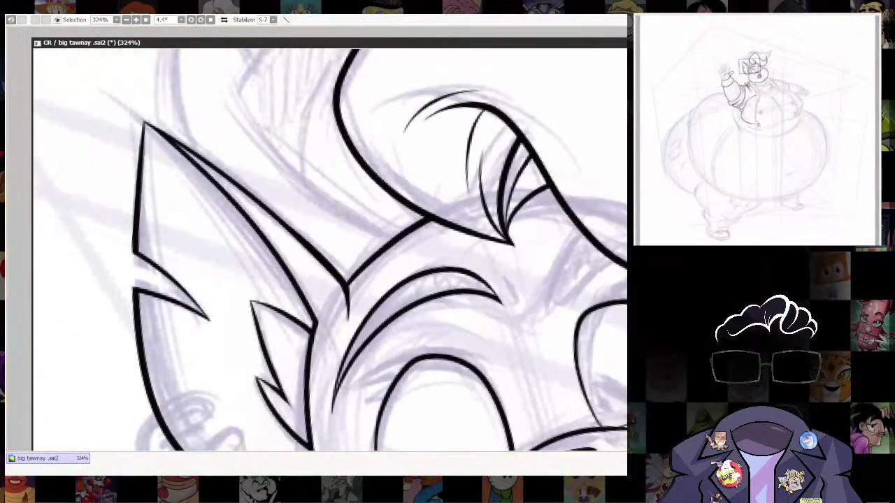
{"action": "left_click_drag", "start_coordinate": [502, 271], "coordinate": [518, 321]}
{"action": "key", "text": "ctrl+z"}
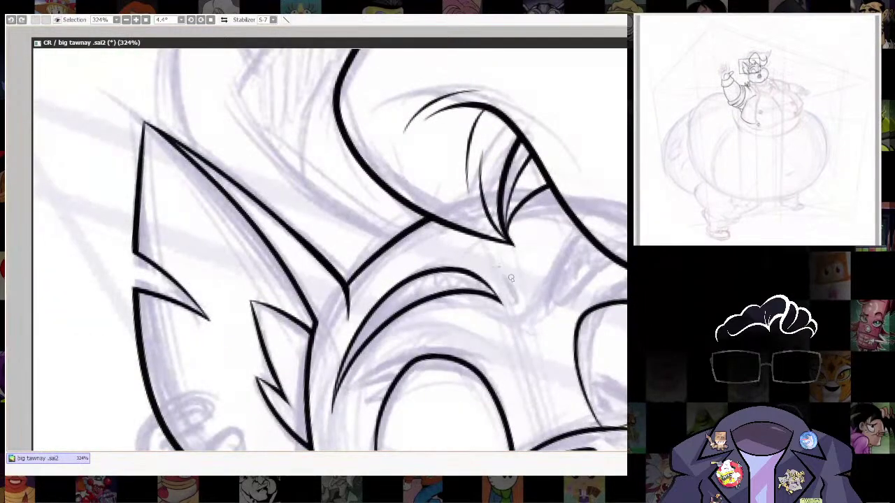
{"action": "left_click_drag", "start_coordinate": [501, 269], "coordinate": [516, 314]}
Ink both edges of the other eyebrow, from its pointed inner end up to the overlapping hair lock.
{"action": "mouse_move", "coordinate": [675, 277]}
{"action": "left_mouse_down"}
{"action": "mouse_move", "coordinate": [591, 220]}
{"action": "mouse_move", "coordinate": [584, 269]}
{"action": "left_mouse_up"}
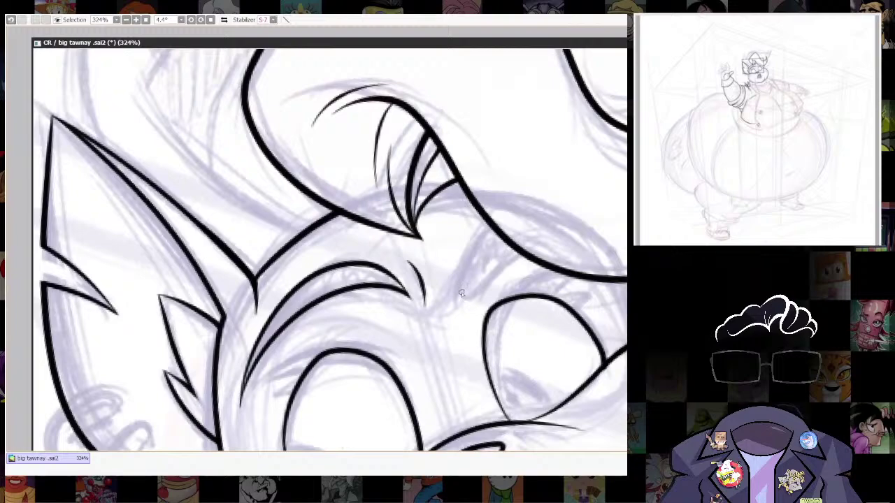
{"action": "mouse_move", "coordinate": [461, 292]}
{"action": "left_mouse_down"}
{"action": "mouse_move", "coordinate": [461, 269]}
{"action": "mouse_move", "coordinate": [487, 224]}
{"action": "left_mouse_up"}
{"action": "left_click_drag", "start_coordinate": [462, 288], "coordinate": [515, 245]}
{"action": "key", "text": "ctrl+z"}
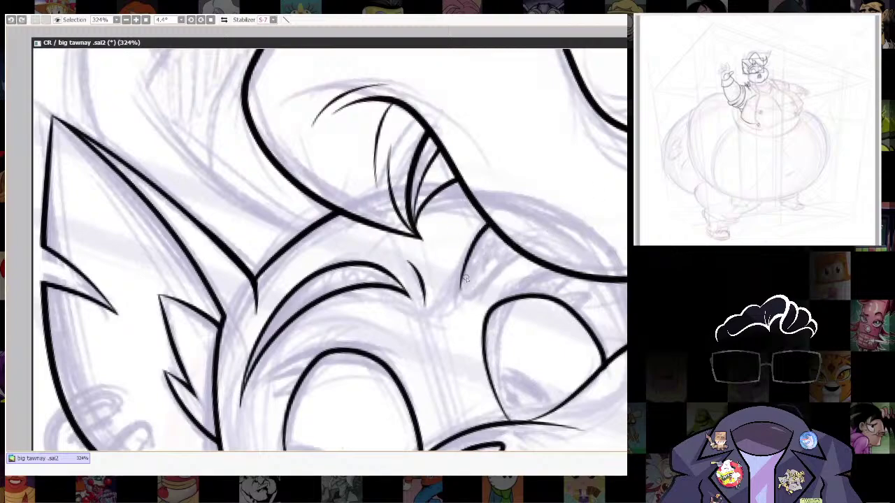
{"action": "left_click_drag", "start_coordinate": [465, 278], "coordinate": [511, 244]}
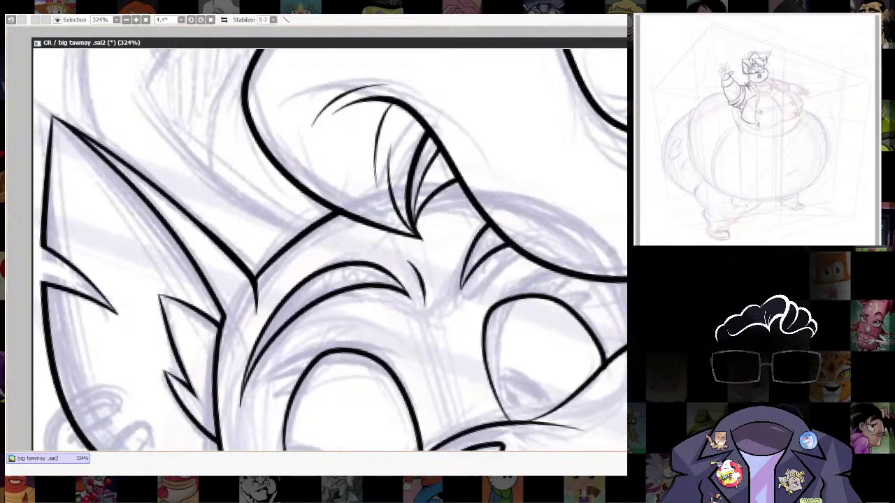
{"action": "scroll", "coordinate": [561, 164], "scroll_direction": "down", "scroll_amount": 8}
{"action": "left_click_drag", "start_coordinate": [625, 280], "coordinate": [582, 364]}
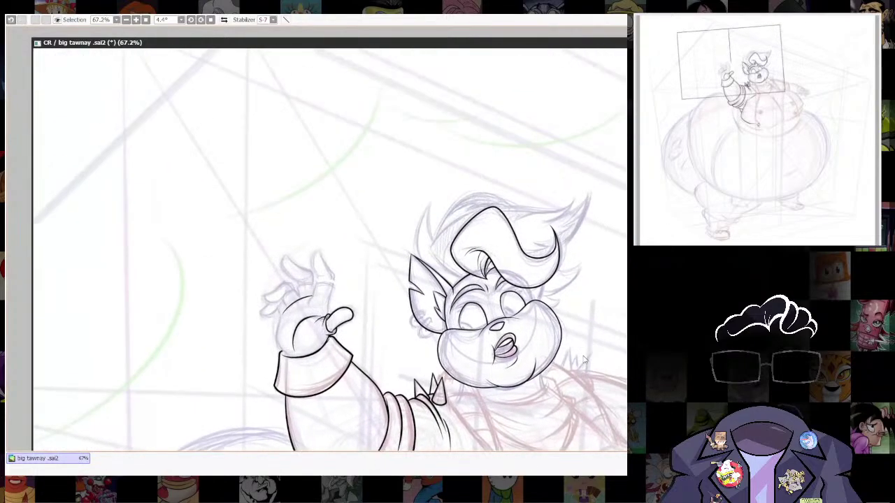
Undo the last face contour stroke and ink it again as a short curve running between the hair lock and the cheek.
{"action": "scroll", "coordinate": [541, 338], "scroll_direction": "up", "scroll_amount": 5}
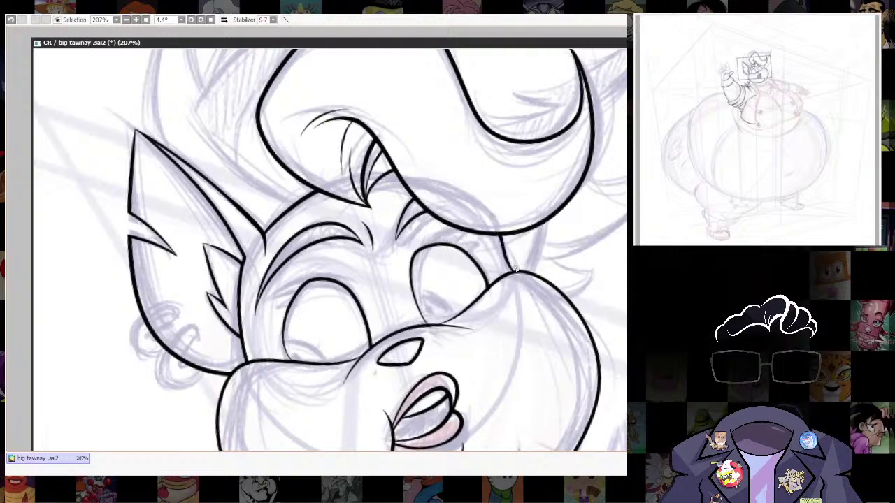
{"action": "key", "text": "ctrl+z"}
{"action": "left_click_drag", "start_coordinate": [506, 275], "coordinate": [493, 241]}
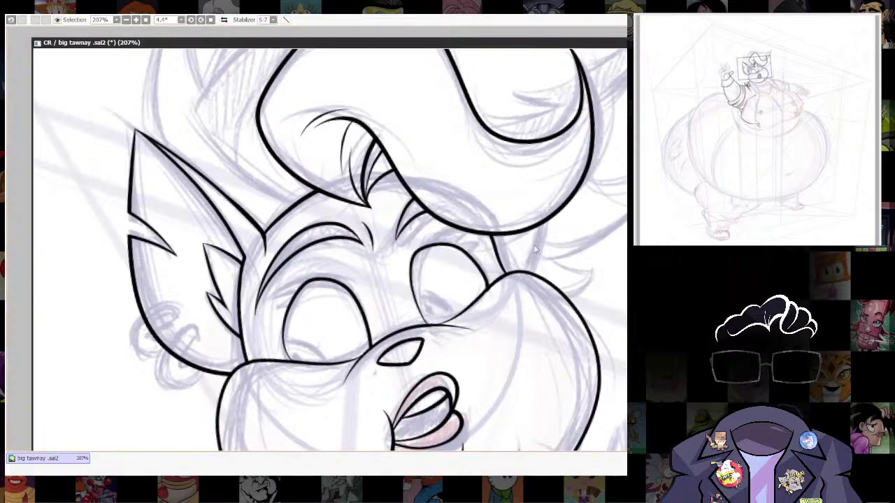
{"action": "scroll", "coordinate": [536, 249], "scroll_direction": "up", "scroll_amount": 5}
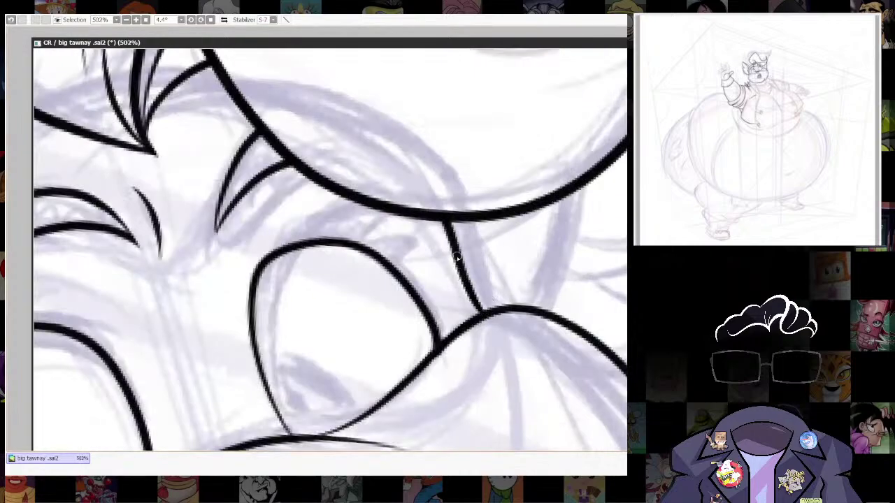
{"action": "left_click_drag", "start_coordinate": [456, 257], "coordinate": [443, 214]}
{"action": "left_click_drag", "start_coordinate": [480, 294], "coordinate": [501, 223]}
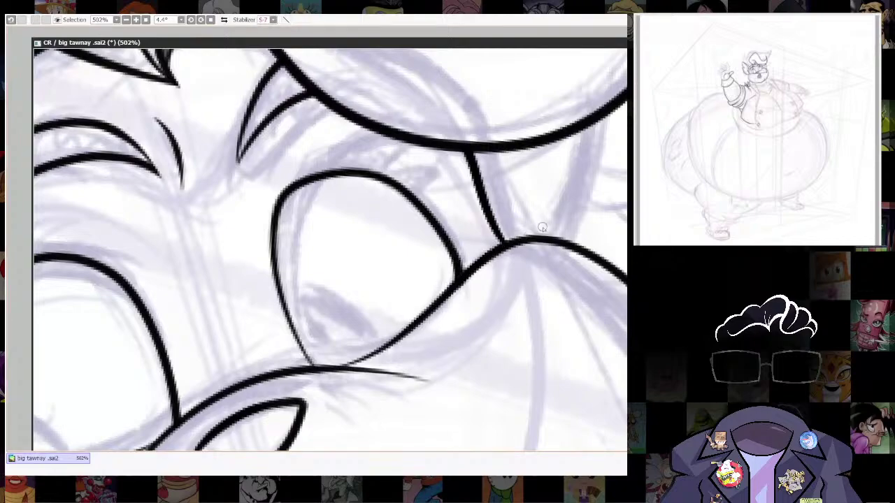
{"action": "scroll", "coordinate": [544, 226], "scroll_direction": "down", "scroll_amount": 8}
{"action": "left_click_drag", "start_coordinate": [530, 337], "coordinate": [510, 268]}
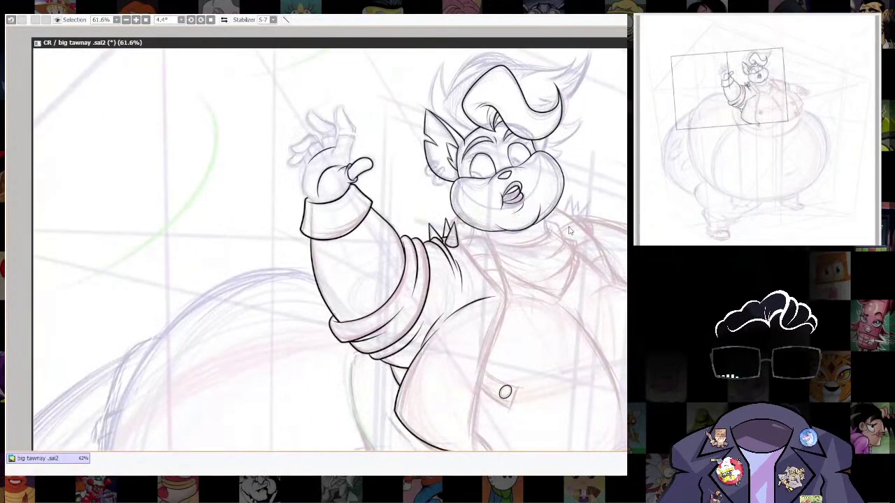
Hide the rough sketch and erase the excess tapered tip of the palm outline beside the base of the thumb.
{"action": "left_click_drag", "start_coordinate": [569, 231], "coordinate": [558, 227]}
{"action": "scroll", "coordinate": [489, 253], "scroll_direction": "down", "scroll_amount": 3}
{"action": "left_click_drag", "start_coordinate": [580, 339], "coordinate": [492, 312]}
{"action": "scroll", "coordinate": [536, 383], "scroll_direction": "down", "scroll_amount": 1}
{"action": "left_click_drag", "start_coordinate": [536, 384], "coordinate": [537, 316]}
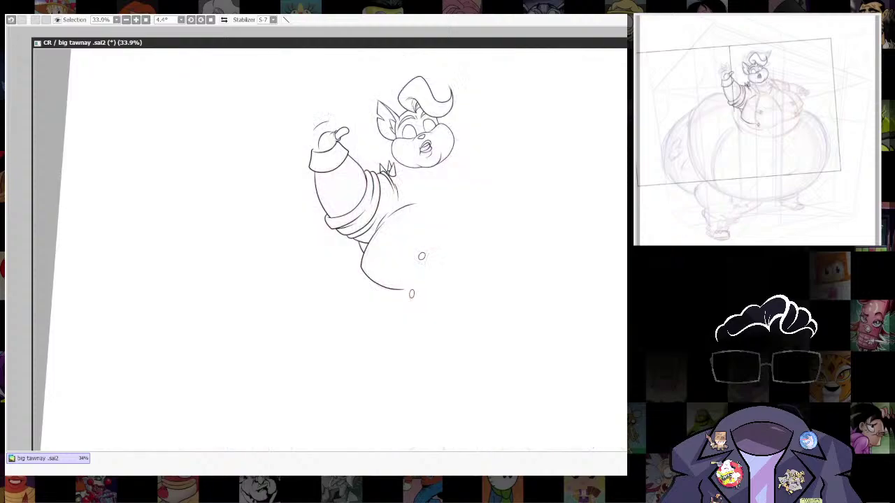
{"action": "scroll", "coordinate": [413, 167], "scroll_direction": "up", "scroll_amount": 7}
{"action": "left_click_drag", "start_coordinate": [407, 169], "coordinate": [419, 214]}
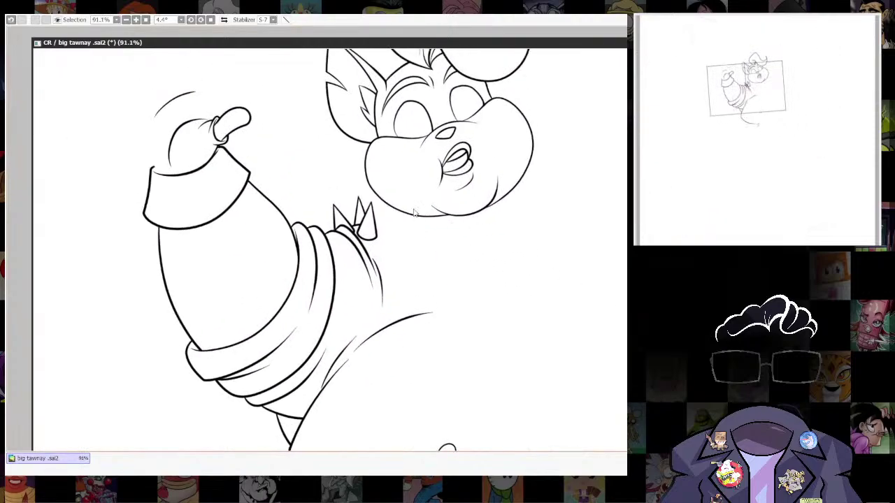
{"action": "scroll", "coordinate": [414, 213], "scroll_direction": "up", "scroll_amount": 5}
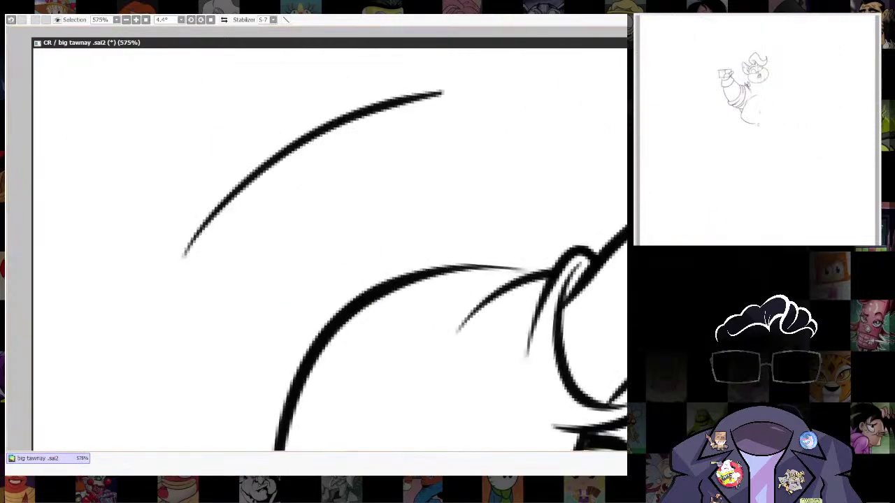
{"action": "key", "text": "["}
{"action": "left_click_drag", "start_coordinate": [516, 268], "coordinate": [508, 272]}
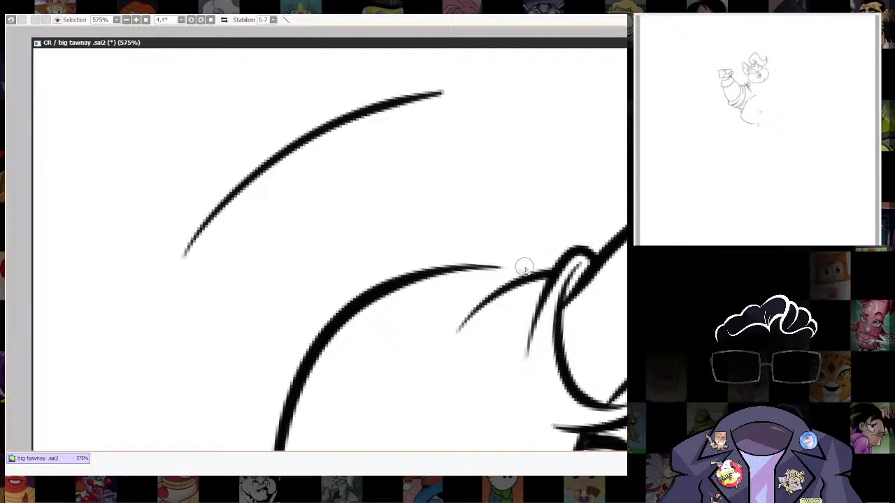
{"action": "scroll", "coordinate": [552, 313], "scroll_direction": "down", "scroll_amount": 10}
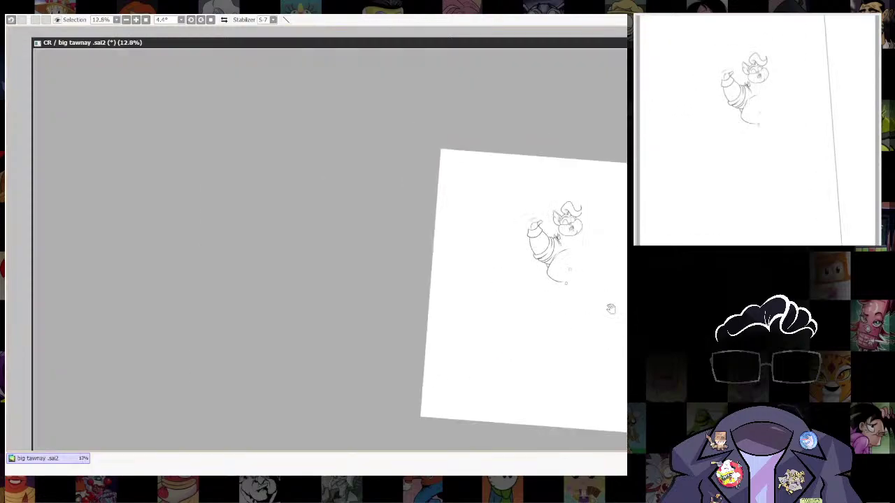
{"action": "scroll", "coordinate": [609, 310], "scroll_direction": "up", "scroll_amount": 5}
{"action": "left_click_drag", "start_coordinate": [515, 282], "coordinate": [536, 391]}
{"action": "left_click_drag", "start_coordinate": [427, 326], "coordinate": [513, 424]}
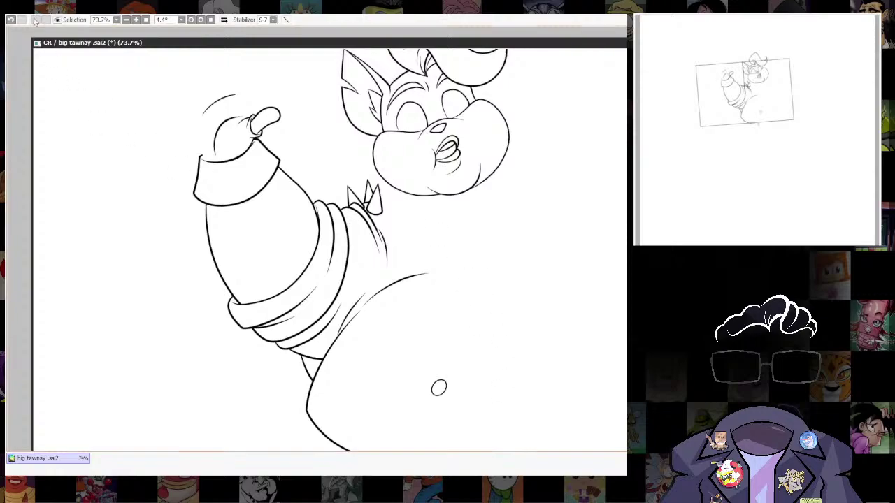
{"action": "key", "text": "ctrl+s"}
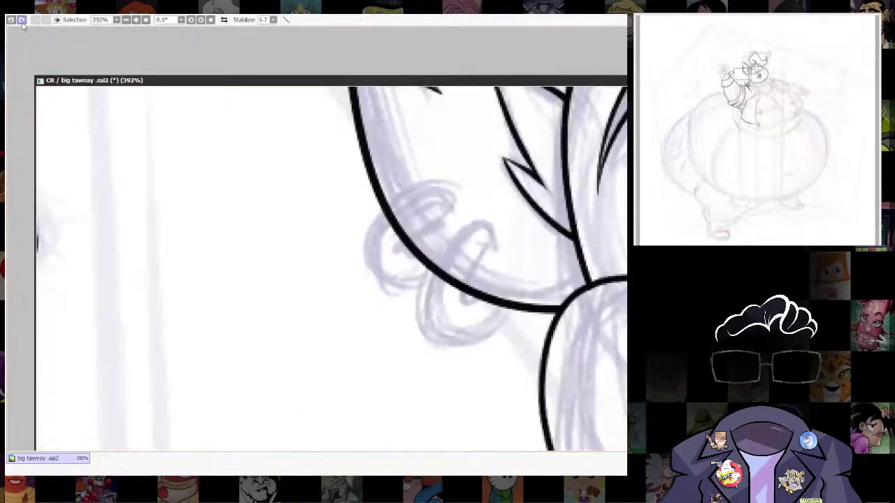
Ink two hoop earrings side by side through the lower outer edge of the ear, redoing strokes until they follow the sketch.
{"action": "left_click_drag", "start_coordinate": [462, 312], "coordinate": [507, 318]}
{"action": "mouse_move", "coordinate": [443, 216]}
{"action": "left_mouse_down"}
{"action": "mouse_move", "coordinate": [449, 243]}
{"action": "mouse_move", "coordinate": [468, 217]}
{"action": "mouse_move", "coordinate": [405, 229]}
{"action": "mouse_move", "coordinate": [461, 218]}
{"action": "mouse_move", "coordinate": [381, 246]}
{"action": "mouse_move", "coordinate": [391, 314]}
{"action": "mouse_move", "coordinate": [432, 306]}
{"action": "left_mouse_up"}
{"action": "key", "text": "ctrl+z"}
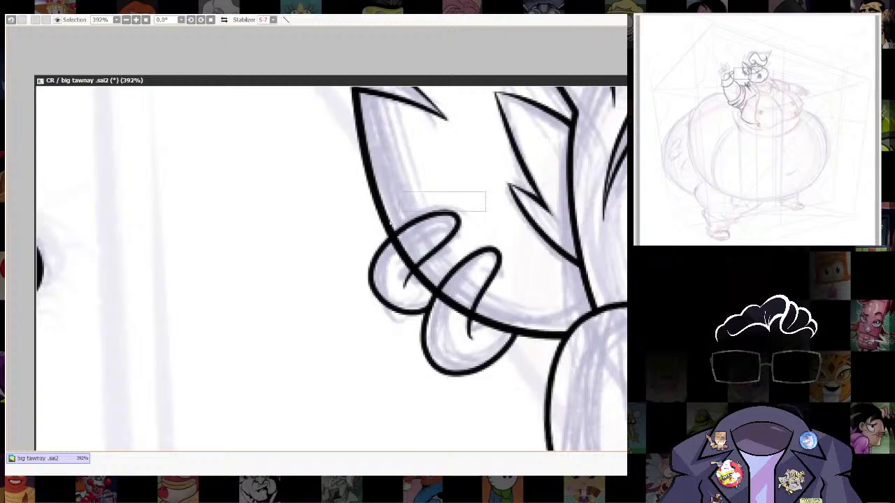
{"action": "key", "text": "ctrl+z"}
{"action": "mouse_move", "coordinate": [395, 290]}
{"action": "left_mouse_down"}
{"action": "mouse_move", "coordinate": [463, 231]}
{"action": "mouse_move", "coordinate": [423, 211]}
{"action": "mouse_move", "coordinate": [371, 284]}
{"action": "mouse_move", "coordinate": [431, 299]}
{"action": "mouse_move", "coordinate": [460, 224]}
{"action": "mouse_move", "coordinate": [418, 221]}
{"action": "mouse_move", "coordinate": [365, 287]}
{"action": "mouse_move", "coordinate": [401, 306]}
{"action": "mouse_move", "coordinate": [436, 289]}
{"action": "mouse_move", "coordinate": [462, 221]}
{"action": "mouse_move", "coordinate": [427, 215]}
{"action": "mouse_move", "coordinate": [369, 293]}
{"action": "mouse_move", "coordinate": [412, 305]}
{"action": "mouse_move", "coordinate": [433, 293]}
{"action": "left_mouse_up"}
{"action": "key", "text": "ctrl+z"}
{"action": "key", "text": "["}
{"action": "key", "text": "ctrl+z"}
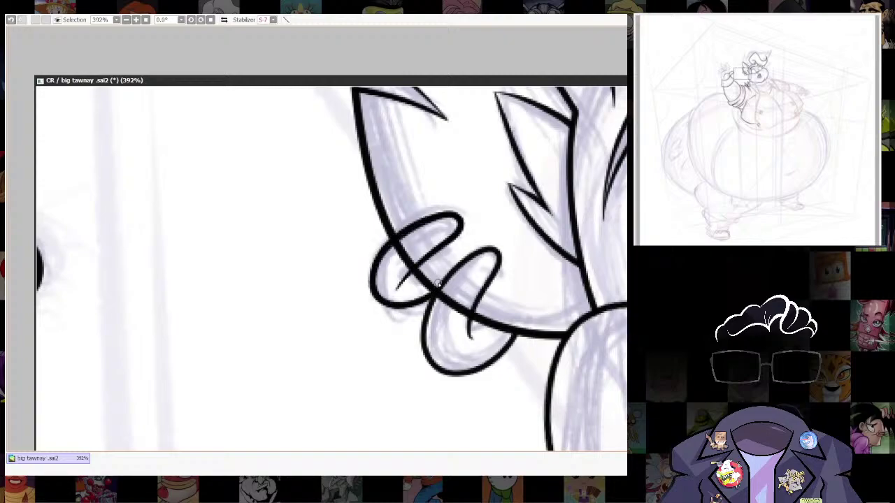
Erase the parts of the ear outline that cross the bands of the two hoop earrings.
{"action": "scroll", "coordinate": [467, 273], "scroll_direction": "down", "scroll_amount": 6}
{"action": "scroll", "coordinate": [496, 262], "scroll_direction": "up", "scroll_amount": 6}
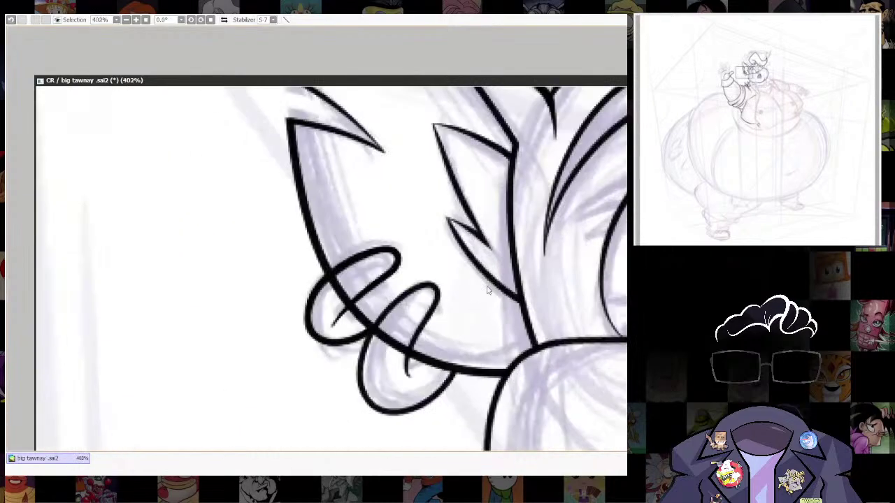
{"action": "key", "text": "e"}
{"action": "mouse_move", "coordinate": [332, 278]}
{"action": "left_mouse_down"}
{"action": "mouse_move", "coordinate": [335, 294]}
{"action": "mouse_move", "coordinate": [320, 318]}
{"action": "mouse_move", "coordinate": [419, 318]}
{"action": "mouse_move", "coordinate": [390, 329]}
{"action": "mouse_move", "coordinate": [381, 353]}
{"action": "mouse_move", "coordinate": [397, 343]}
{"action": "left_mouse_up"}
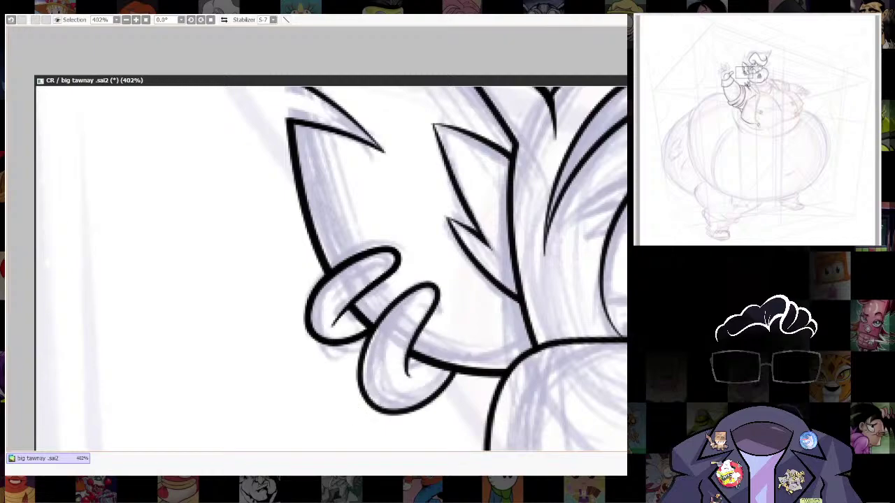
Ink the curved upper edge of the iris low inside each eye, redoing the stroke in the eye nearest the ear.
{"action": "scroll", "coordinate": [609, 241], "scroll_direction": "down", "scroll_amount": 10}
{"action": "left_click_drag", "start_coordinate": [609, 300], "coordinate": [437, 349]}
{"action": "scroll", "coordinate": [540, 259], "scroll_direction": "up", "scroll_amount": 2}
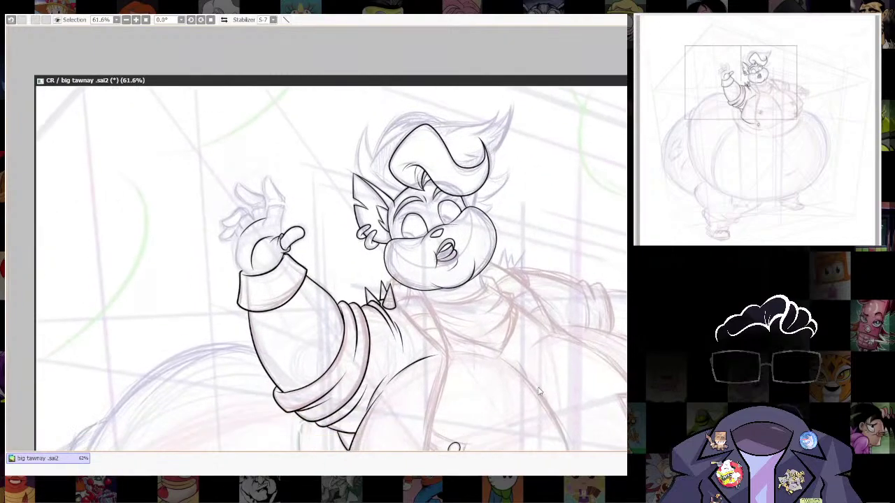
{"action": "scroll", "coordinate": [531, 273], "scroll_direction": "up", "scroll_amount": 6}
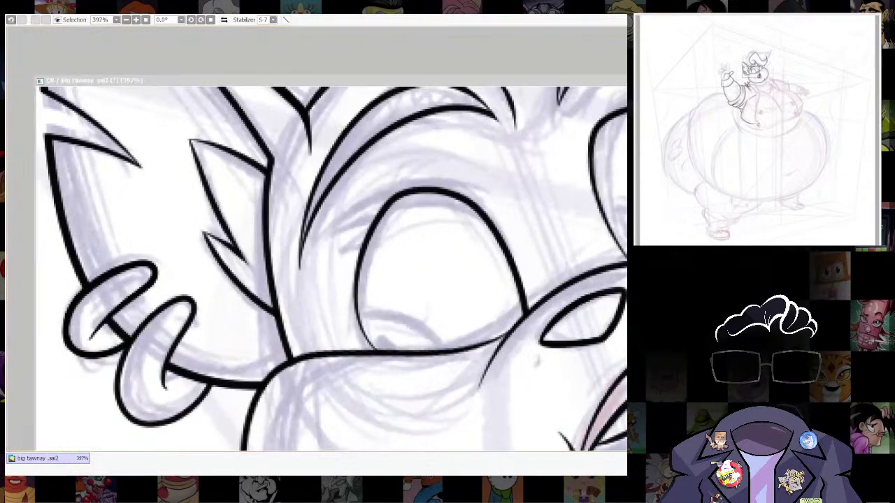
{"action": "left_click", "coordinate": [461, 265]}
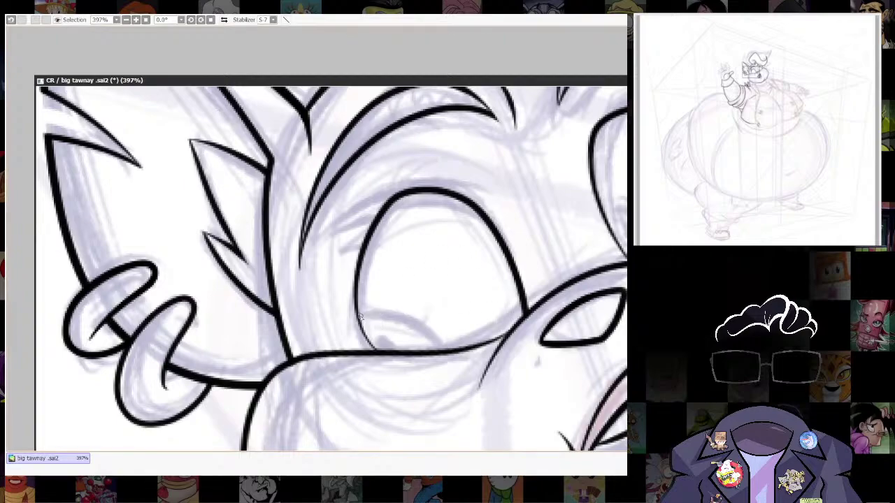
{"action": "left_click_drag", "start_coordinate": [360, 317], "coordinate": [400, 313]}
{"action": "key", "text": "ctrl+z"}
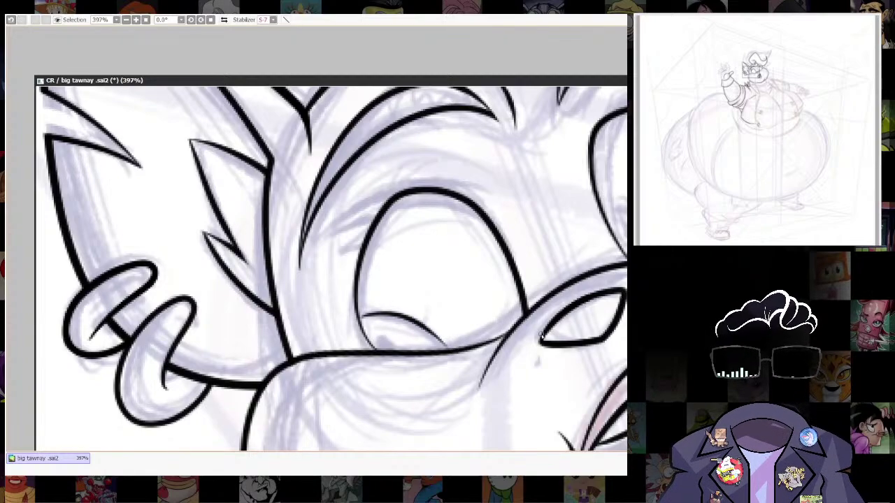
{"action": "left_click_drag", "start_coordinate": [360, 318], "coordinate": [429, 286]}
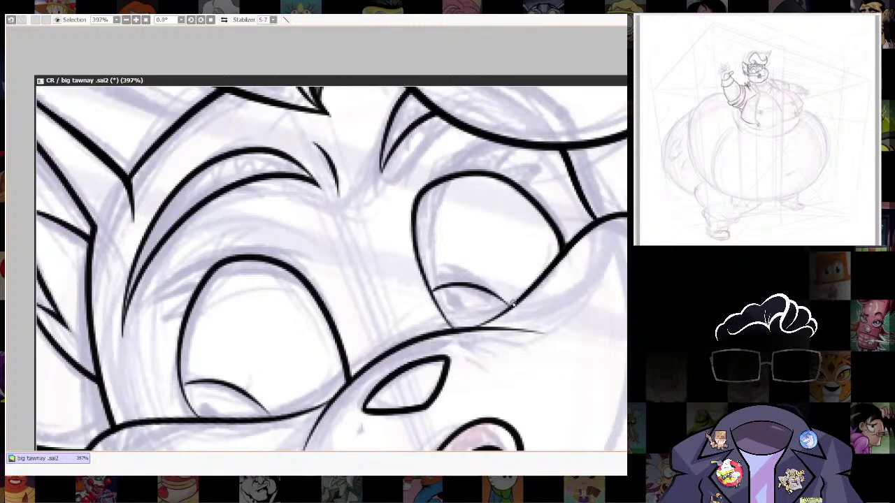
Set the brush size to 3.0 and ink a small pupil arc under the iris curve in both eyes.
{"action": "scroll", "coordinate": [526, 307], "scroll_direction": "down", "scroll_amount": 5}
{"action": "scroll", "coordinate": [526, 307], "scroll_direction": "down", "scroll_amount": 3}
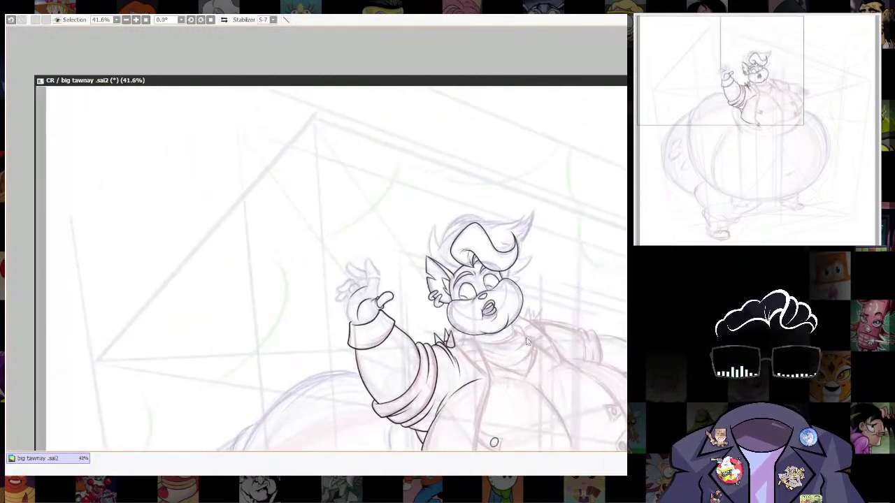
{"action": "scroll", "coordinate": [525, 307], "scroll_direction": "up", "scroll_amount": 6}
{"action": "left_click_drag", "start_coordinate": [623, 387], "coordinate": [628, 307]}
{"action": "key", "text": "["}
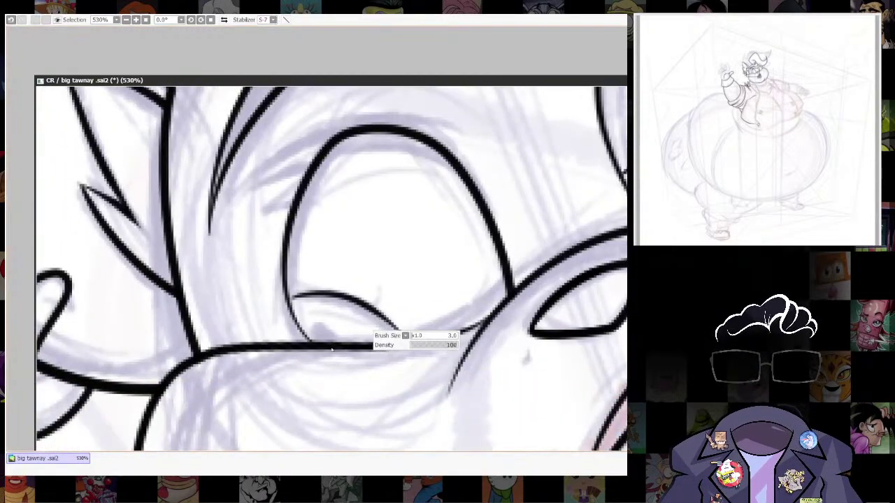
{"action": "left_click_drag", "start_coordinate": [311, 328], "coordinate": [346, 341]}
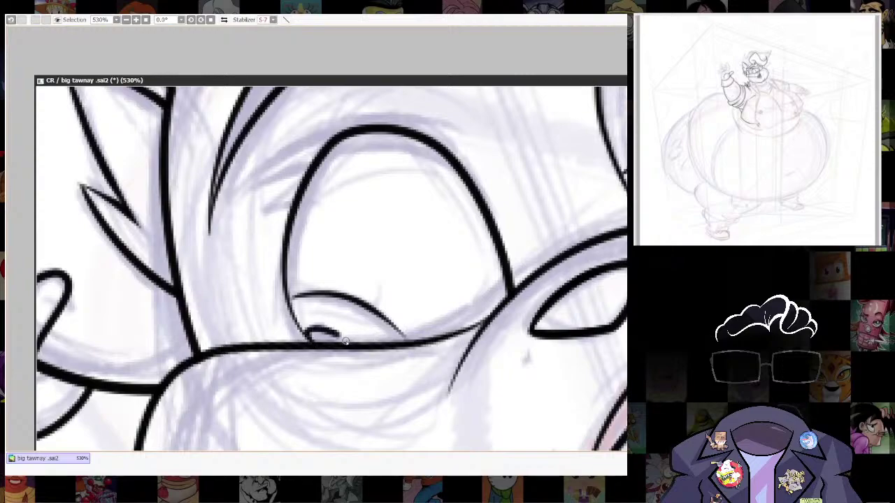
{"action": "left_click_drag", "start_coordinate": [561, 291], "coordinate": [401, 375]}
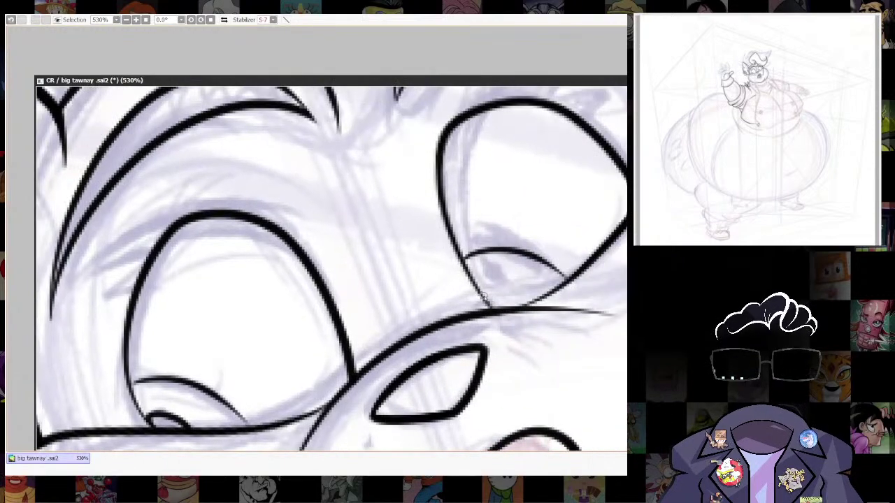
{"action": "left_click_drag", "start_coordinate": [488, 298], "coordinate": [526, 298]}
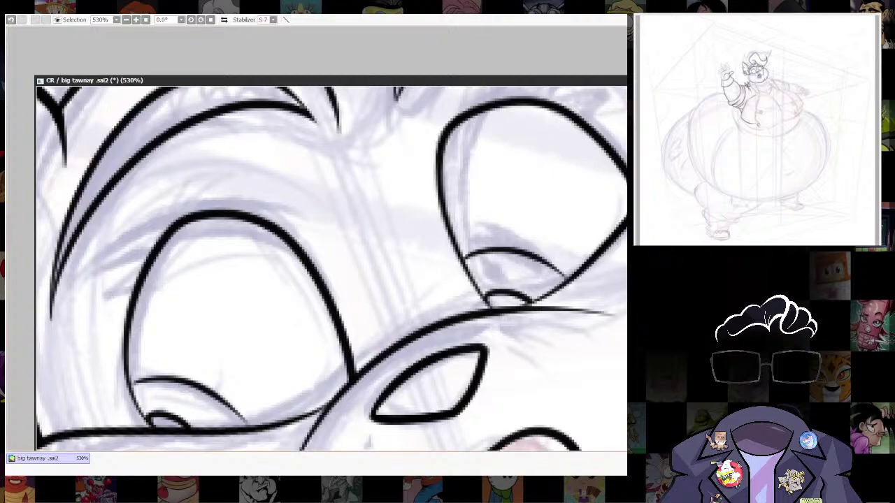
Hide the sketch, select the interiors of both pupils, fill them with black and clear the selection.
{"action": "scroll", "coordinate": [589, 143], "scroll_direction": "down", "scroll_amount": 8}
{"action": "left_click_drag", "start_coordinate": [601, 212], "coordinate": [508, 363]}
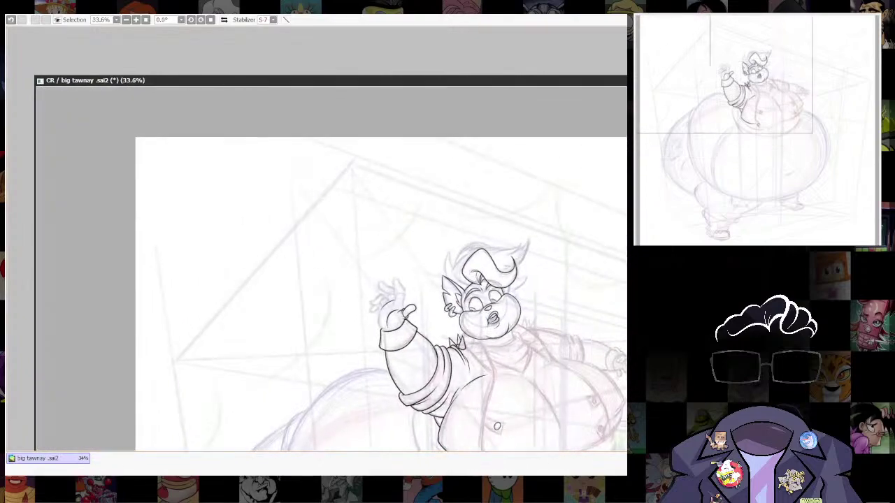
{"action": "left_click", "coordinate": [822, 104]}
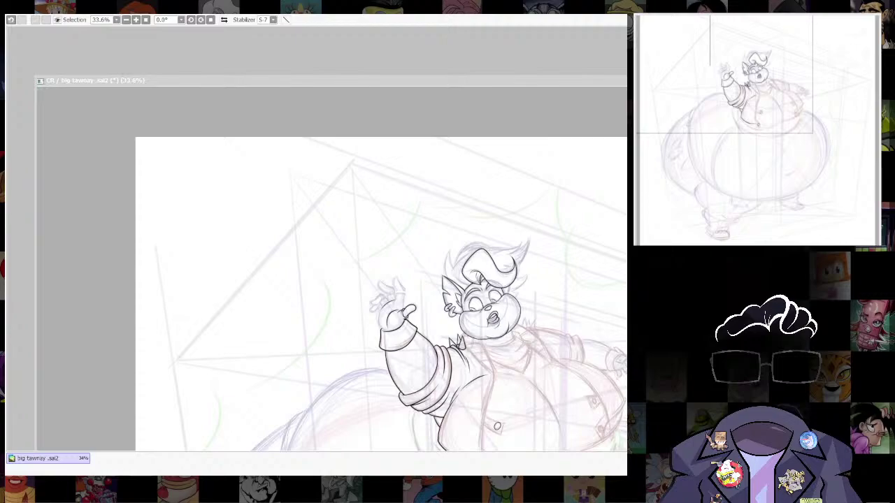
{"action": "left_click", "coordinate": [477, 294]}
{"action": "scroll", "coordinate": [477, 294], "scroll_direction": "up", "scroll_amount": 7}
{"action": "left_click_drag", "start_coordinate": [477, 294], "coordinate": [321, 215]}
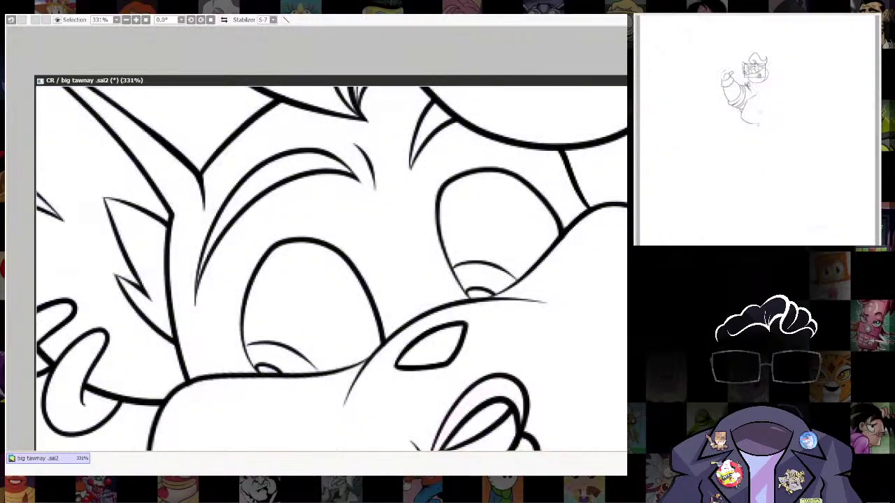
{"action": "left_click_drag", "start_coordinate": [280, 370], "coordinate": [311, 285]}
{"action": "left_click", "coordinate": [304, 287]}
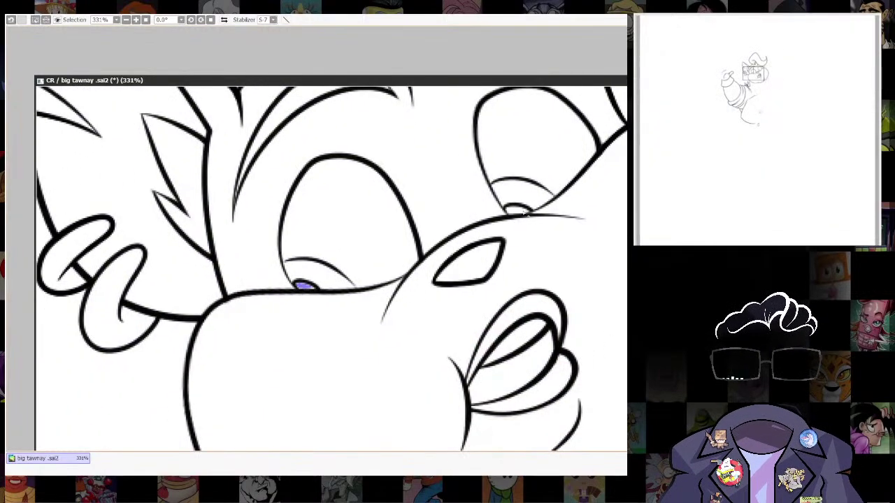
{"action": "left_click_drag", "start_coordinate": [507, 210], "coordinate": [527, 209]}
{"action": "key", "text": "ctrl+f"}
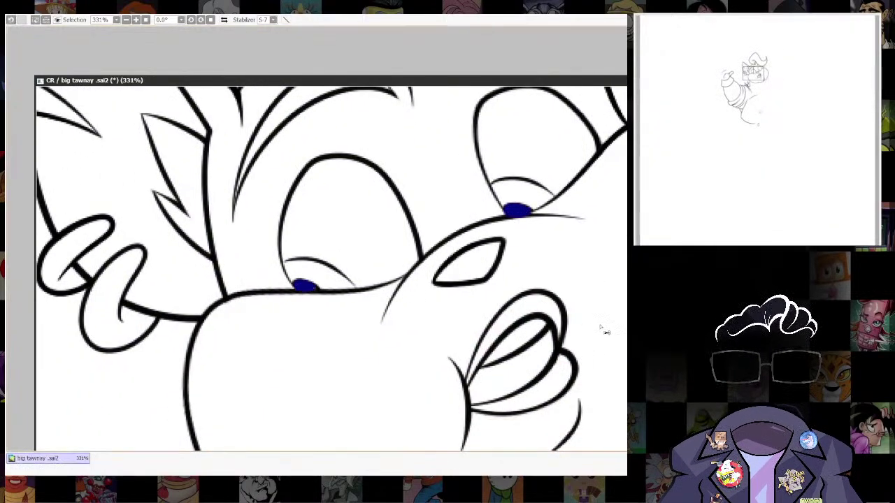
{"action": "key", "text": "ctrl+d"}
{"action": "scroll", "coordinate": [597, 220], "scroll_direction": "down", "scroll_amount": 3}
{"action": "scroll", "coordinate": [559, 246], "scroll_direction": "down", "scroll_amount": 3}
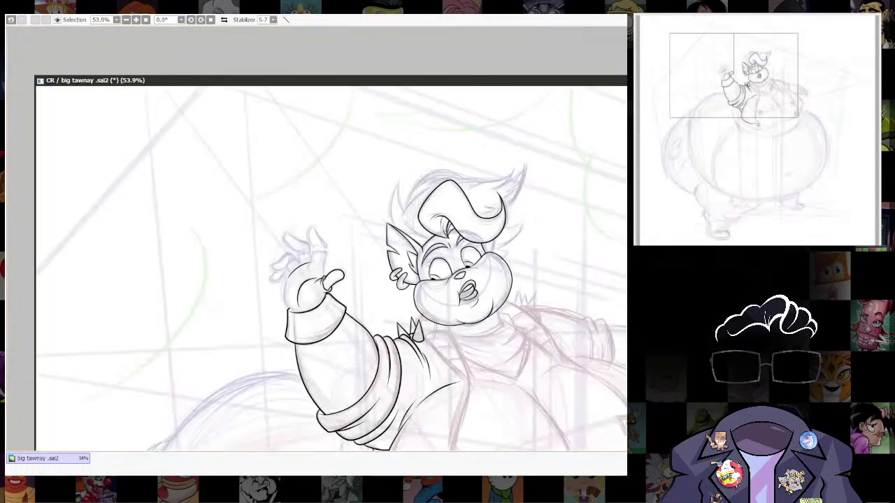
{"action": "scroll", "coordinate": [443, 264], "scroll_direction": "up", "scroll_amount": 8}
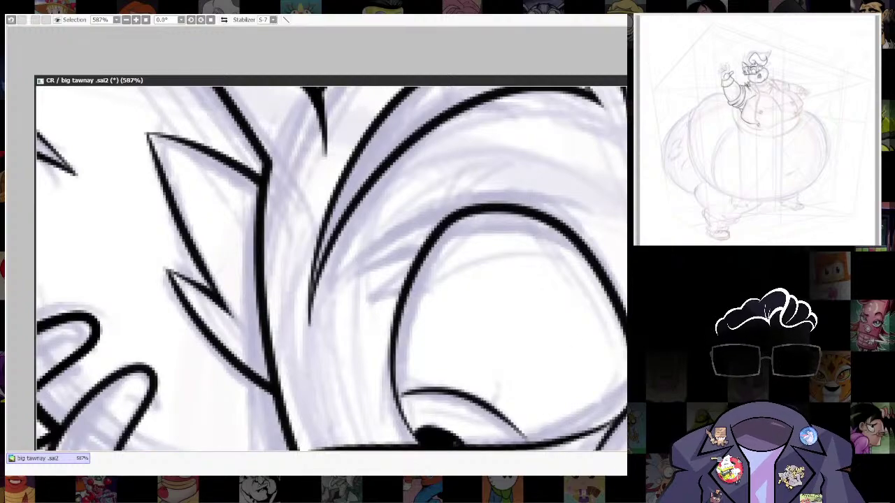
{"action": "key", "text": "alt+Tab"}
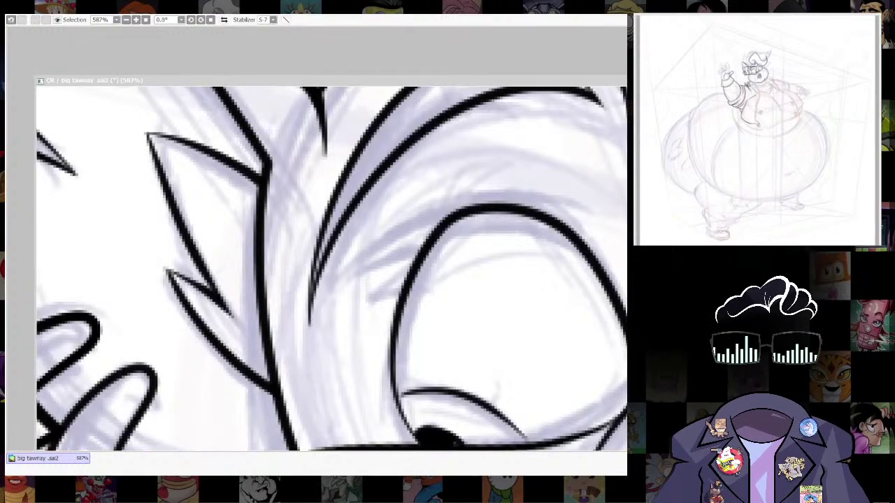
{"action": "left_click", "coordinate": [465, 302]}
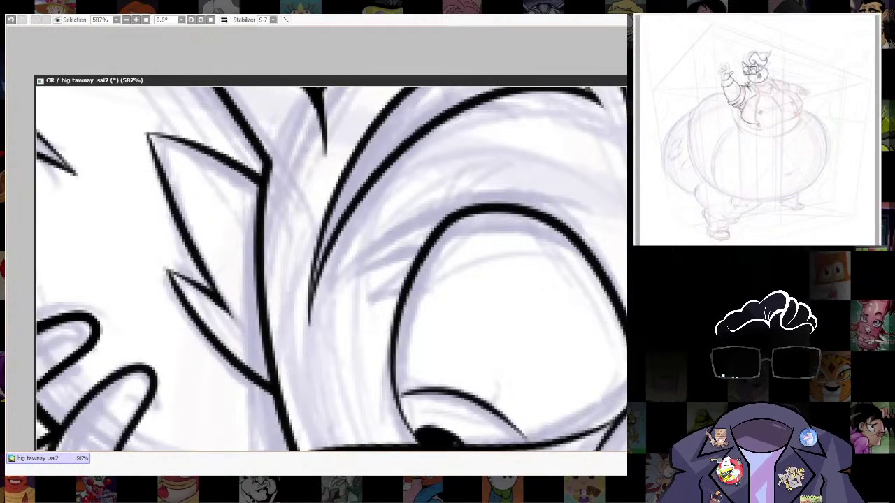
Outline the upper eyelash at the outer corner of the eye nearest the ear and ink a shorter solid lash beneath it.
{"action": "mouse_move", "coordinate": [349, 272]}
{"action": "left_mouse_down"}
{"action": "mouse_move", "coordinate": [438, 210]}
{"action": "mouse_move", "coordinate": [487, 202]}
{"action": "mouse_move", "coordinate": [546, 200]}
{"action": "left_mouse_up"}
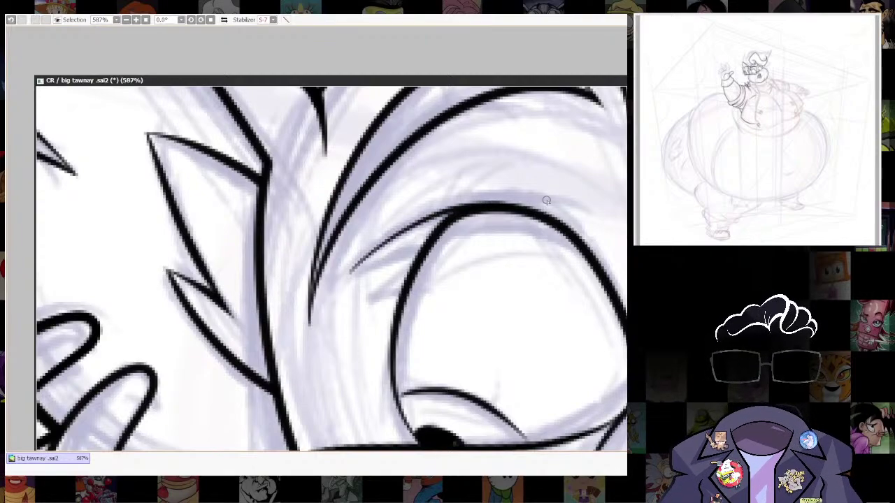
{"action": "left_click_drag", "start_coordinate": [351, 271], "coordinate": [430, 245]}
{"action": "key", "text": "ctrl+z"}
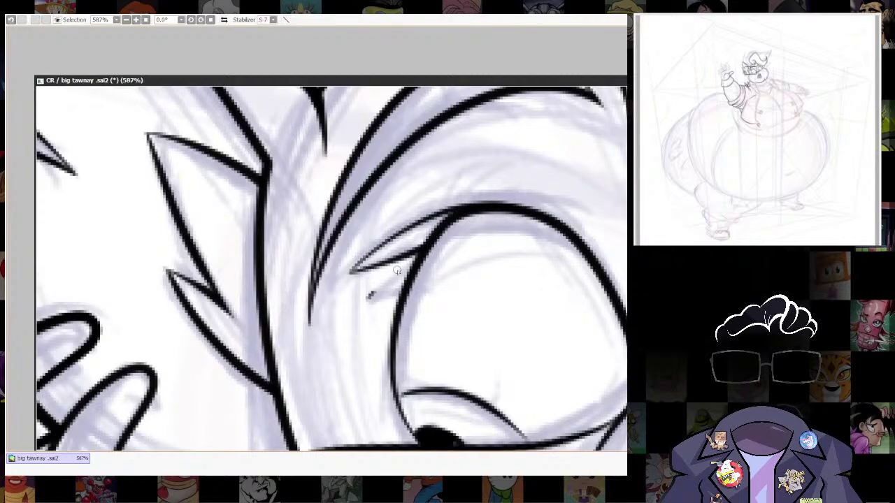
{"action": "left_click_drag", "start_coordinate": [397, 270], "coordinate": [416, 260]}
{"action": "mouse_move", "coordinate": [391, 295]}
{"action": "left_mouse_down"}
{"action": "mouse_move", "coordinate": [408, 262]}
{"action": "mouse_move", "coordinate": [371, 297]}
{"action": "mouse_move", "coordinate": [413, 263]}
{"action": "mouse_move", "coordinate": [376, 296]}
{"action": "mouse_move", "coordinate": [409, 279]}
{"action": "left_mouse_up"}
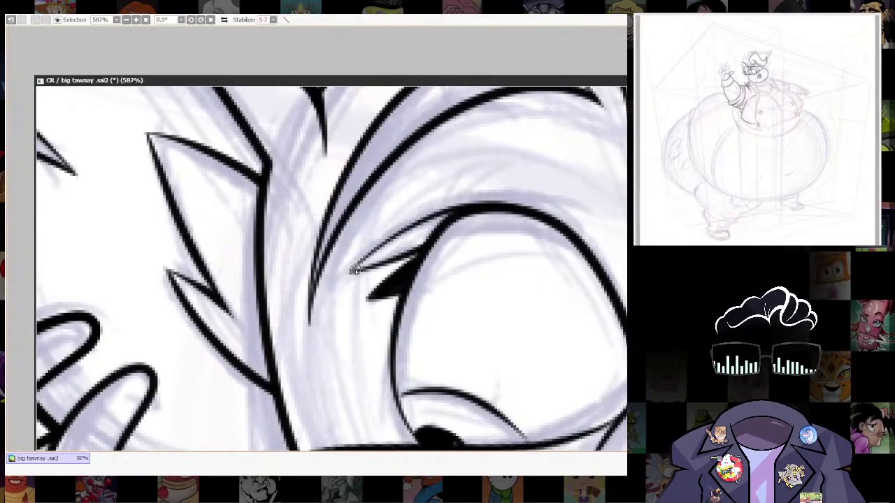
Fill the upper lash of the eye nearest the ear solid black from its tip to the eyelid line.
{"action": "left_click_drag", "start_coordinate": [357, 267], "coordinate": [465, 209]}
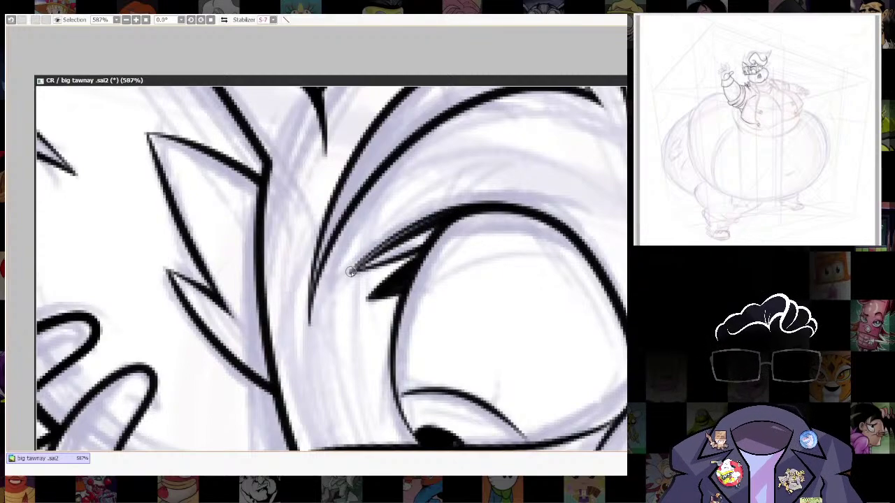
{"action": "mouse_move", "coordinate": [351, 271]}
{"action": "left_mouse_down"}
{"action": "mouse_move", "coordinate": [399, 230]}
{"action": "mouse_move", "coordinate": [469, 207]}
{"action": "left_mouse_up"}
{"action": "mouse_move", "coordinate": [354, 269]}
{"action": "left_mouse_down"}
{"action": "mouse_move", "coordinate": [431, 232]}
{"action": "mouse_move", "coordinate": [393, 251]}
{"action": "mouse_move", "coordinate": [420, 245]}
{"action": "mouse_move", "coordinate": [404, 249]}
{"action": "left_mouse_up"}
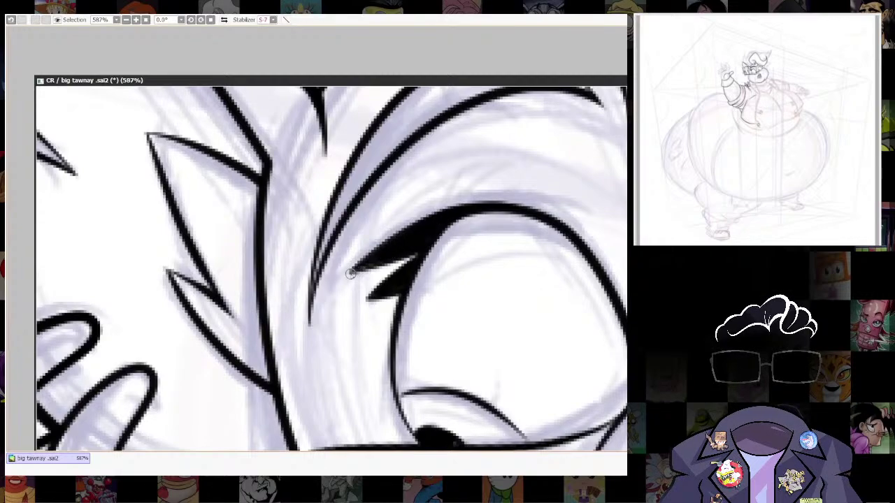
{"action": "left_click_drag", "start_coordinate": [362, 271], "coordinate": [425, 250]}
{"action": "left_click_drag", "start_coordinate": [361, 270], "coordinate": [437, 231]}
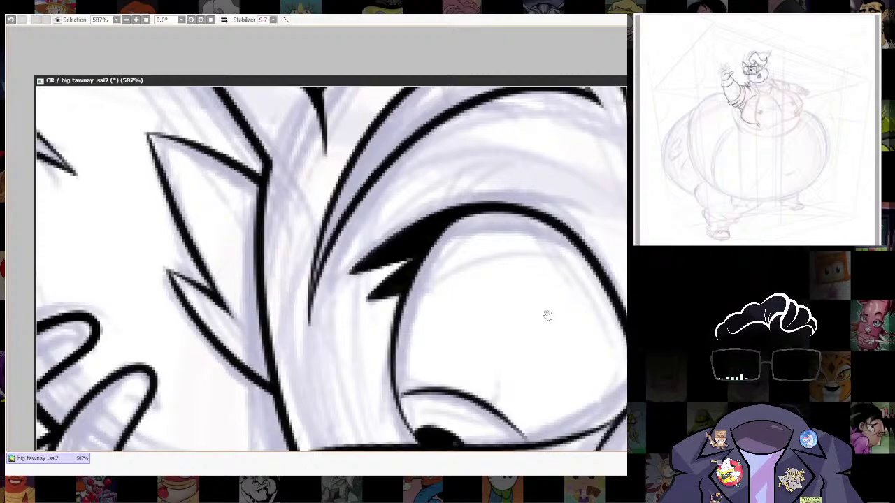
Thicken the upper eyelid line of the eye nearest the ear so it tapers smoothly out of the lash.
{"action": "left_click_drag", "start_coordinate": [609, 334], "coordinate": [582, 328]}
{"action": "mouse_move", "coordinate": [375, 288]}
{"action": "left_mouse_down"}
{"action": "mouse_move", "coordinate": [441, 209]}
{"action": "mouse_move", "coordinate": [509, 209]}
{"action": "mouse_move", "coordinate": [572, 263]}
{"action": "left_mouse_up"}
{"action": "left_click_drag", "start_coordinate": [413, 225], "coordinate": [451, 205]}
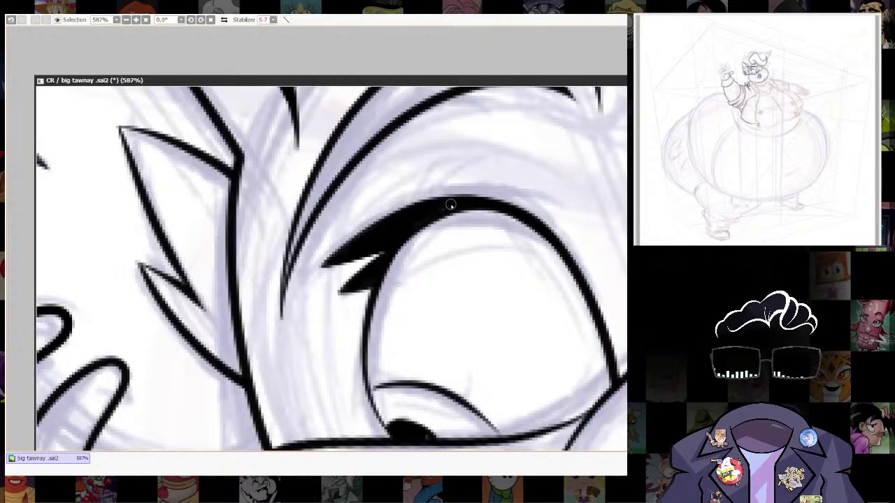
{"action": "mouse_move", "coordinate": [383, 266]}
{"action": "left_mouse_down"}
{"action": "mouse_move", "coordinate": [467, 202]}
{"action": "mouse_move", "coordinate": [523, 214]}
{"action": "mouse_move", "coordinate": [563, 252]}
{"action": "left_mouse_up"}
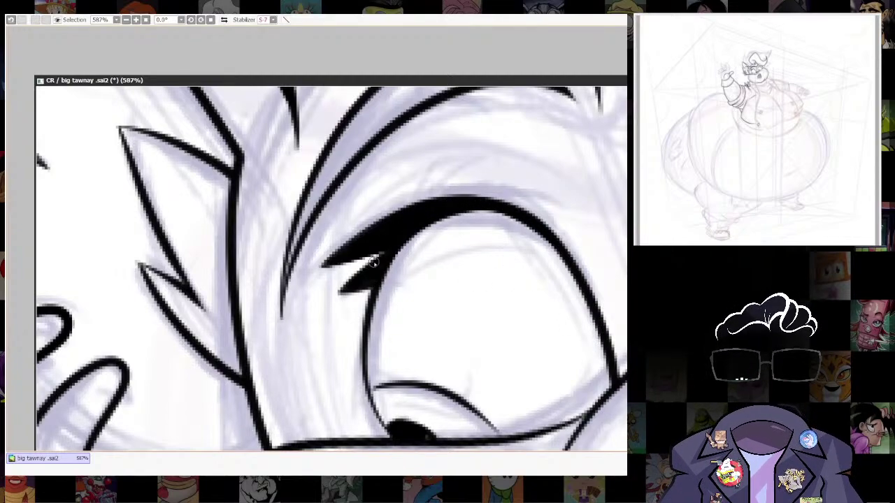
Clean up the lower lash and the notch between the two lashes, undoing the first stroke and redoing it.
{"action": "left_click_drag", "start_coordinate": [338, 292], "coordinate": [401, 236]}
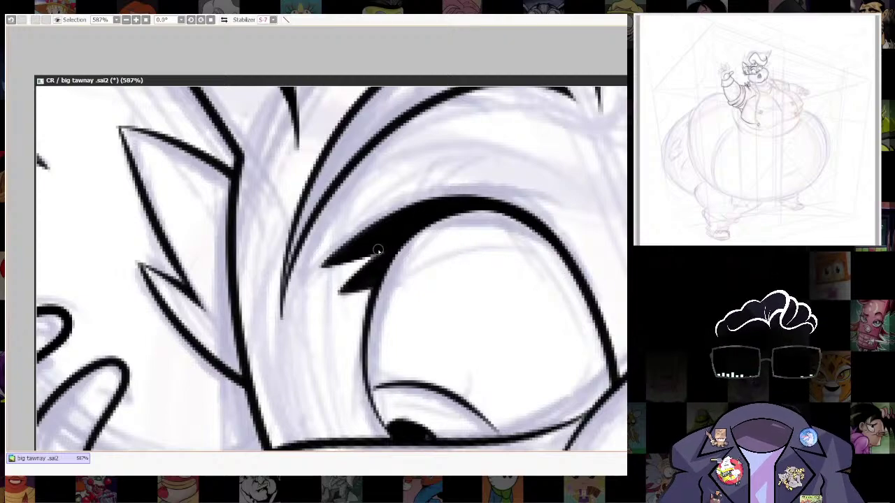
{"action": "key", "text": "ctrl+z"}
{"action": "left_click_drag", "start_coordinate": [622, 314], "coordinate": [451, 307]}
{"action": "left_click_drag", "start_coordinate": [572, 285], "coordinate": [499, 202]}
{"action": "left_click_drag", "start_coordinate": [559, 272], "coordinate": [512, 300]}
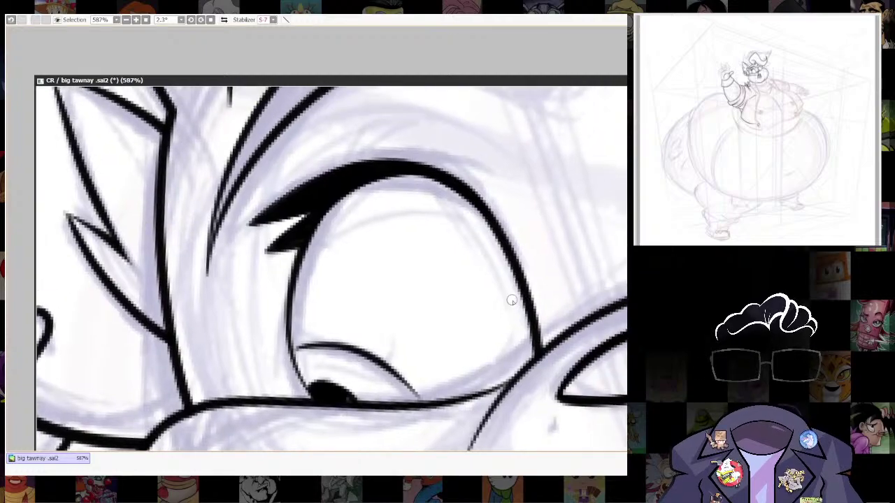
{"action": "left_click_drag", "start_coordinate": [295, 264], "coordinate": [290, 255], "text": "ctrl+alt"}
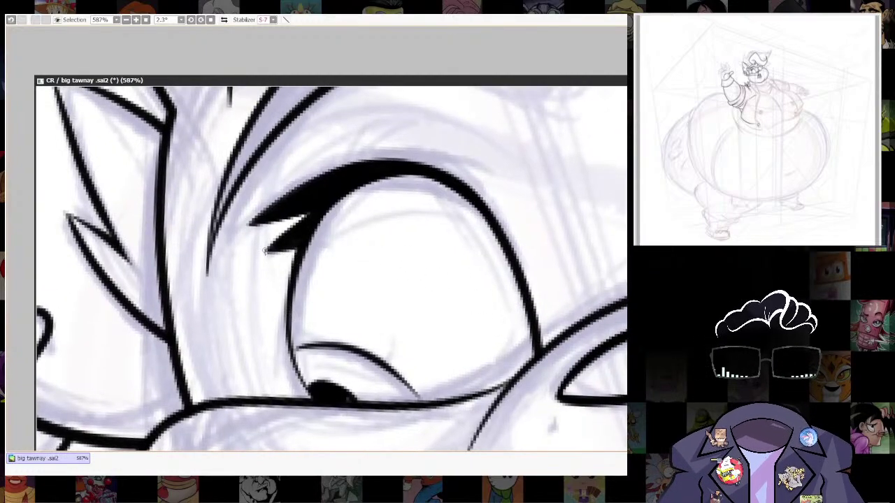
{"action": "left_click_drag", "start_coordinate": [265, 252], "coordinate": [321, 206]}
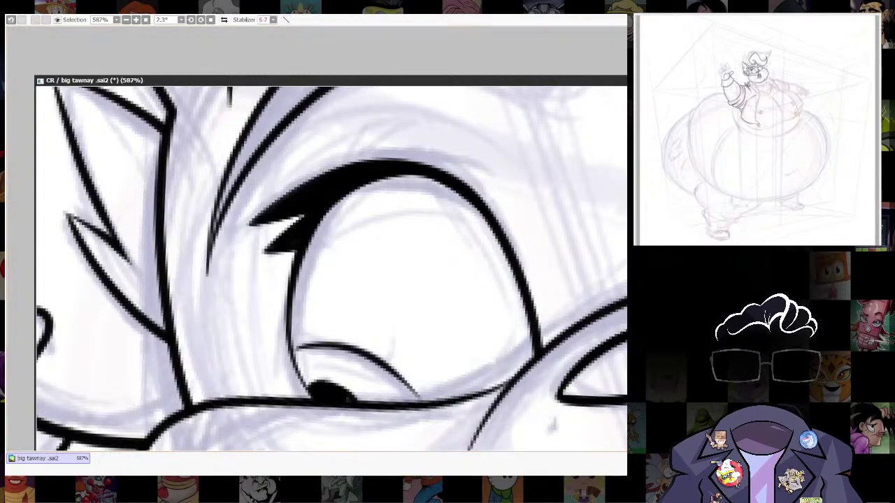
Outline two pointed lashes at the outer upper corner of the far eye.
{"action": "scroll", "coordinate": [517, 279], "scroll_direction": "down", "scroll_amount": 10}
{"action": "scroll", "coordinate": [518, 279], "scroll_direction": "up", "scroll_amount": 6}
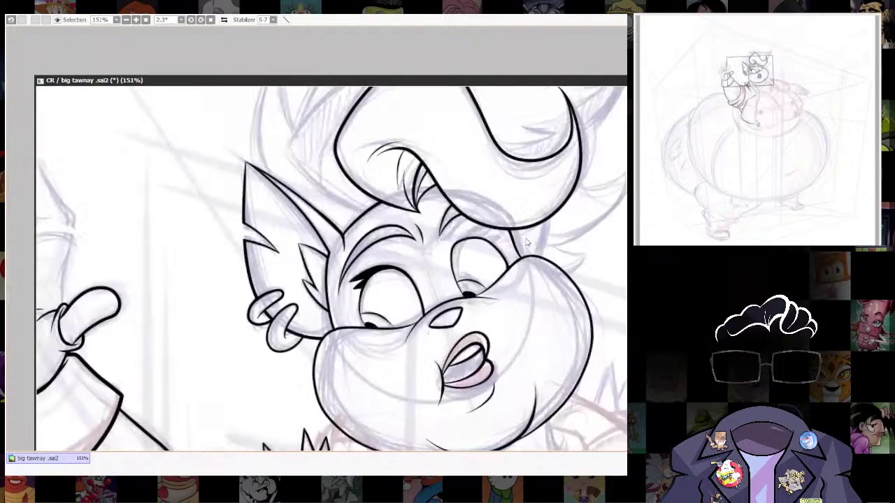
{"action": "left_click_drag", "start_coordinate": [527, 243], "coordinate": [499, 187], "text": "alt"}
{"action": "scroll", "coordinate": [465, 218], "scroll_direction": "up", "scroll_amount": 3}
{"action": "scroll", "coordinate": [483, 199], "scroll_direction": "up", "scroll_amount": 2}
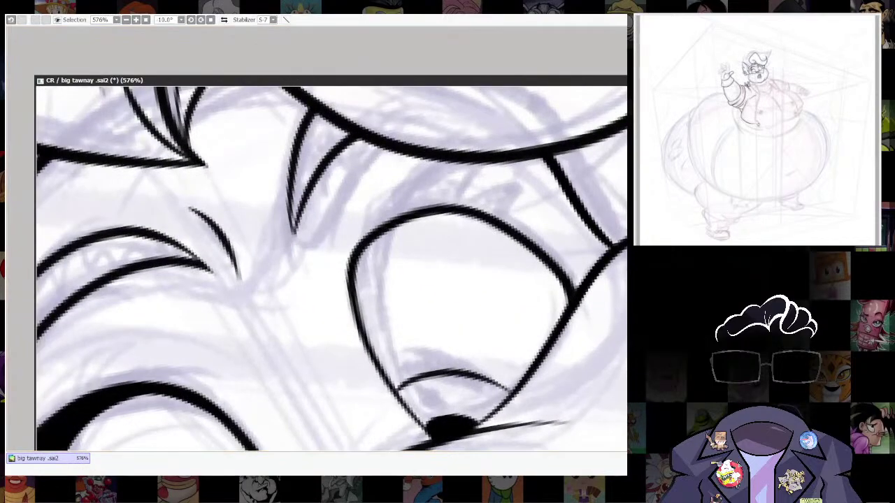
{"action": "mouse_move", "coordinate": [500, 176]}
{"action": "left_mouse_down"}
{"action": "mouse_move", "coordinate": [380, 222]}
{"action": "mouse_move", "coordinate": [348, 270]}
{"action": "left_mouse_up"}
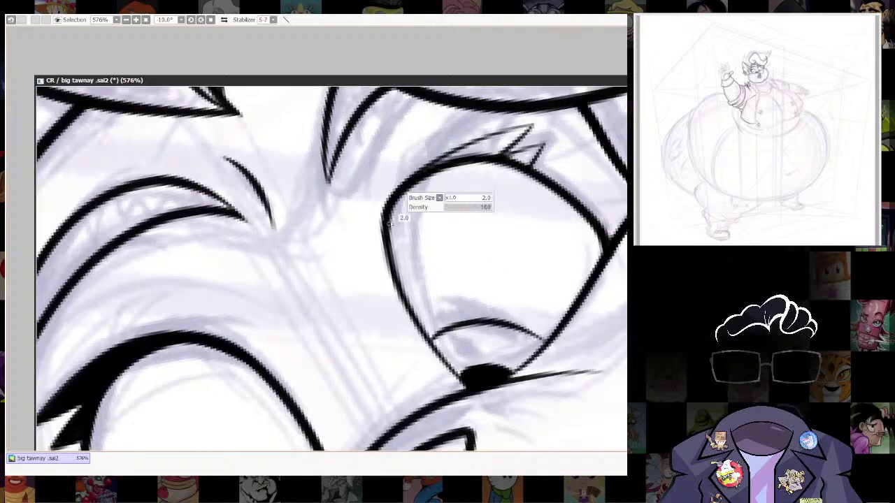
With brush size 2.0, thicken the far eye's upper eyelid line, fill both lashes solid black and reduce the brush size.
{"action": "mouse_move", "coordinate": [388, 246]}
{"action": "left_mouse_down"}
{"action": "mouse_move", "coordinate": [401, 192]}
{"action": "mouse_move", "coordinate": [496, 146]}
{"action": "mouse_move", "coordinate": [388, 222]}
{"action": "mouse_move", "coordinate": [399, 194]}
{"action": "mouse_move", "coordinate": [437, 167]}
{"action": "mouse_move", "coordinate": [531, 128]}
{"action": "mouse_move", "coordinate": [411, 187]}
{"action": "left_mouse_up"}
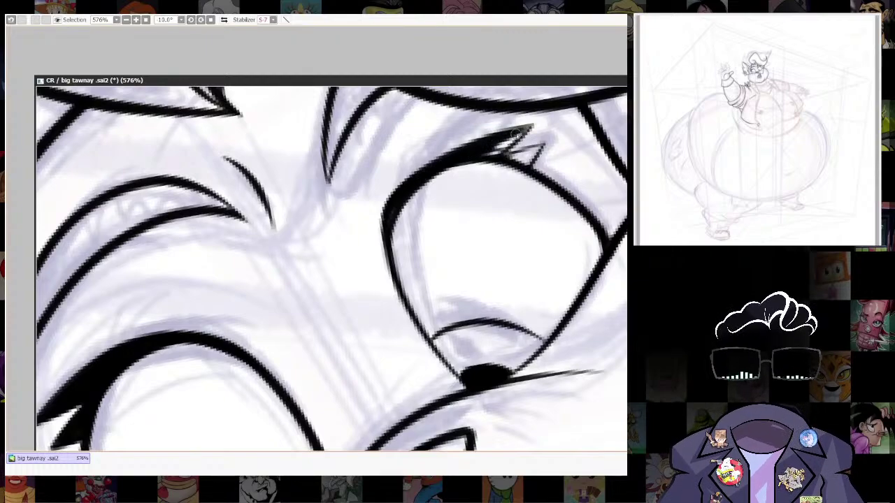
{"action": "left_click_drag", "start_coordinate": [523, 130], "coordinate": [482, 157]}
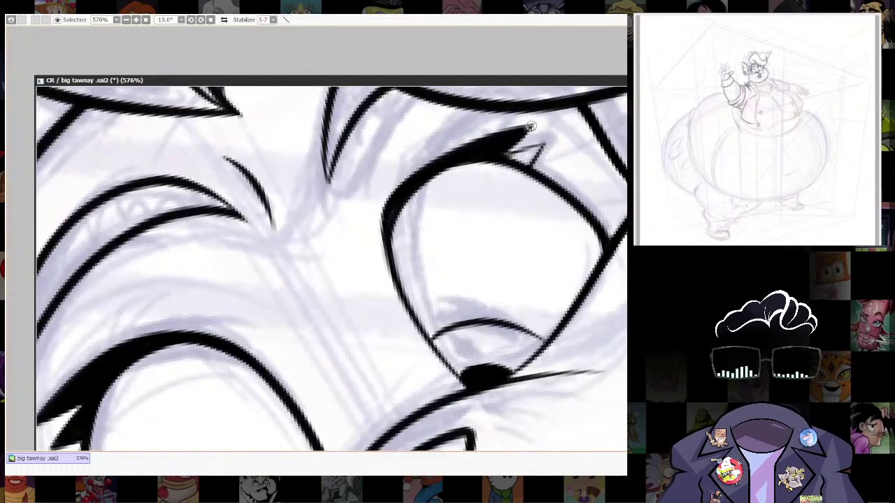
{"action": "mouse_move", "coordinate": [529, 127]}
{"action": "left_mouse_down"}
{"action": "mouse_move", "coordinate": [455, 150]}
{"action": "mouse_move", "coordinate": [404, 194]}
{"action": "left_mouse_up"}
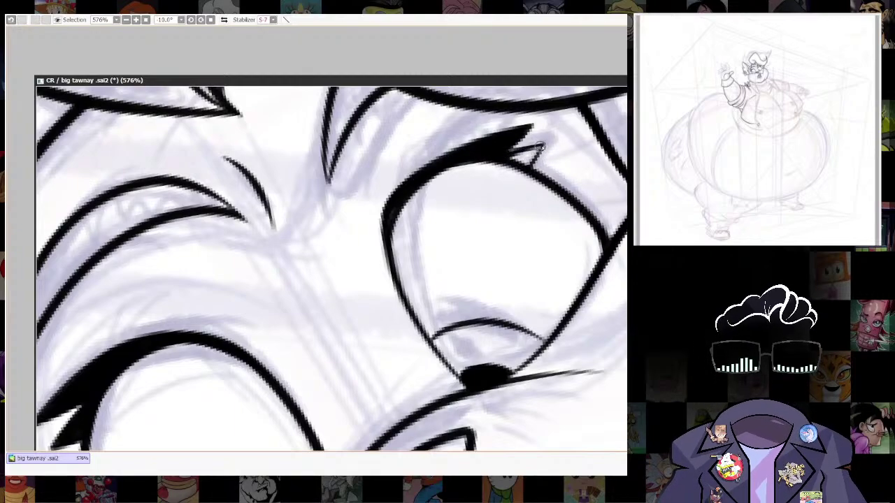
{"action": "left_click_drag", "start_coordinate": [523, 165], "coordinate": [533, 151]}
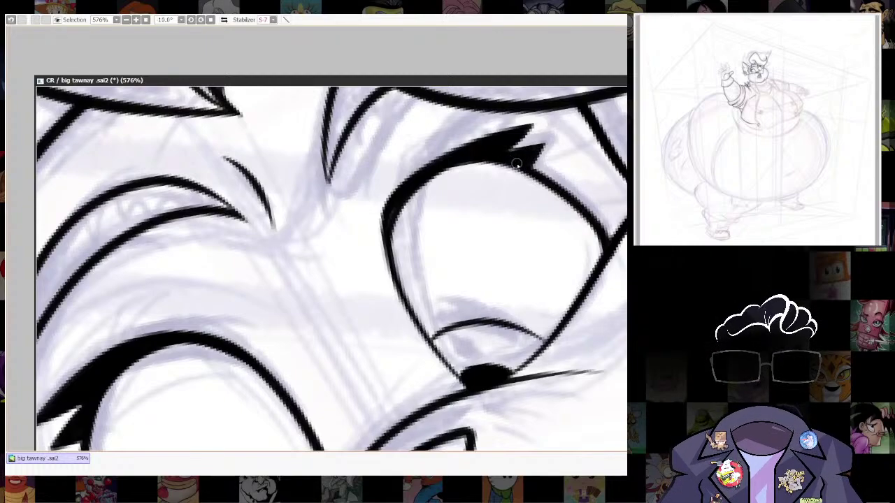
{"action": "key", "text": "["}
{"action": "key", "text": "["}
{"action": "key", "text": "["}
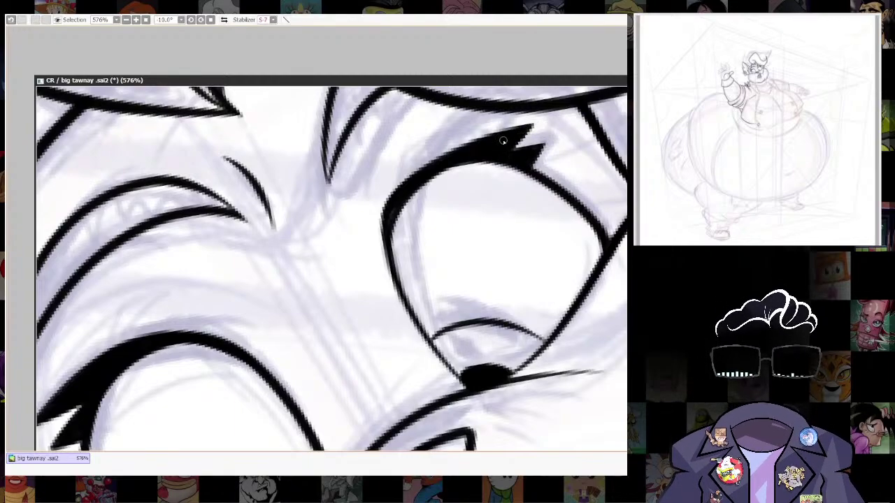
Ink the curved upper edge of the jacket's button tab above the button, redoing the stroke until it follows the sketch.
{"action": "scroll", "coordinate": [548, 222], "scroll_direction": "down", "scroll_amount": 12}
{"action": "left_click_drag", "start_coordinate": [626, 259], "coordinate": [550, 245]}
{"action": "scroll", "coordinate": [550, 306], "scroll_direction": "up", "scroll_amount": 2}
{"action": "scroll", "coordinate": [496, 345], "scroll_direction": "up", "scroll_amount": 2}
{"action": "left_click_drag", "start_coordinate": [495, 345], "coordinate": [513, 291]}
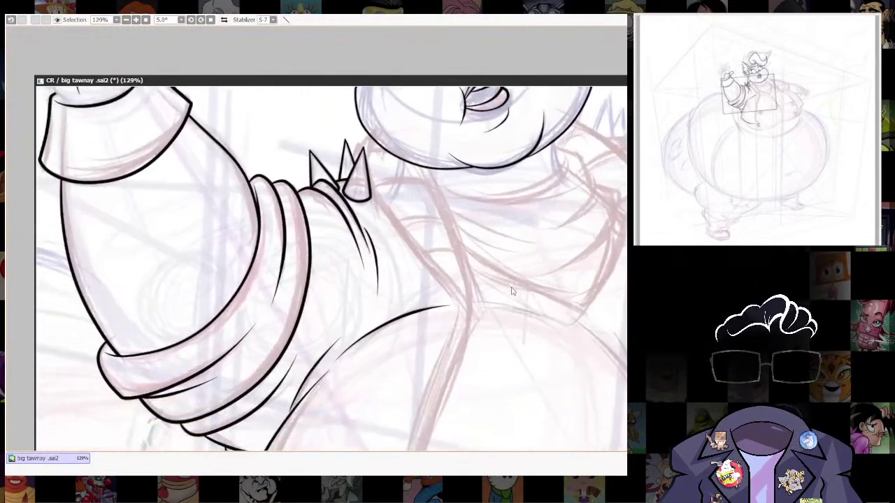
{"action": "scroll", "coordinate": [513, 307], "scroll_direction": "down", "scroll_amount": 3}
{"action": "mouse_move", "coordinate": [513, 367]}
{"action": "left_mouse_down"}
{"action": "mouse_move", "coordinate": [505, 321]}
{"action": "mouse_move", "coordinate": [512, 279]}
{"action": "mouse_move", "coordinate": [505, 385]}
{"action": "left_mouse_up"}
{"action": "scroll", "coordinate": [500, 346], "scroll_direction": "up", "scroll_amount": 2}
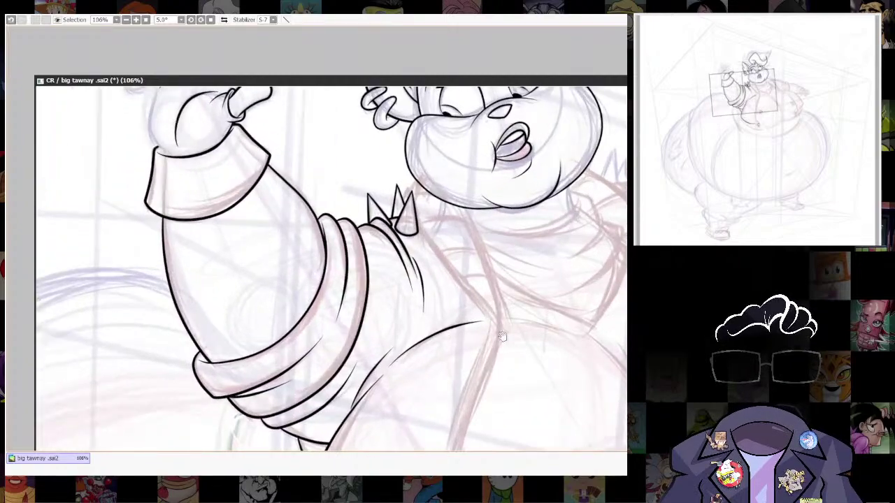
{"action": "left_click_drag", "start_coordinate": [506, 345], "coordinate": [513, 258]}
{"action": "scroll", "coordinate": [519, 385], "scroll_direction": "up", "scroll_amount": 4}
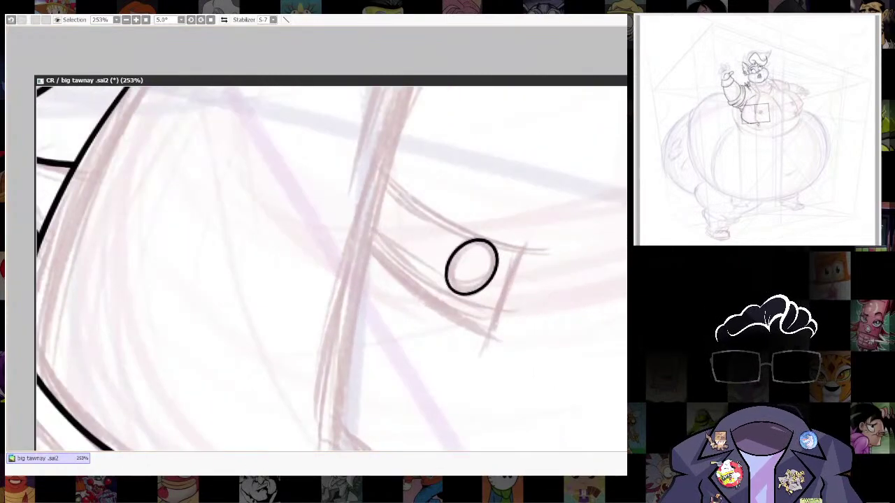
{"action": "left_click_drag", "start_coordinate": [622, 294], "coordinate": [598, 374]}
{"action": "mouse_move", "coordinate": [353, 247]}
{"action": "left_mouse_down"}
{"action": "mouse_move", "coordinate": [376, 274]}
{"action": "mouse_move", "coordinate": [502, 313]}
{"action": "left_mouse_up"}
{"action": "key", "text": "ctrl+z"}
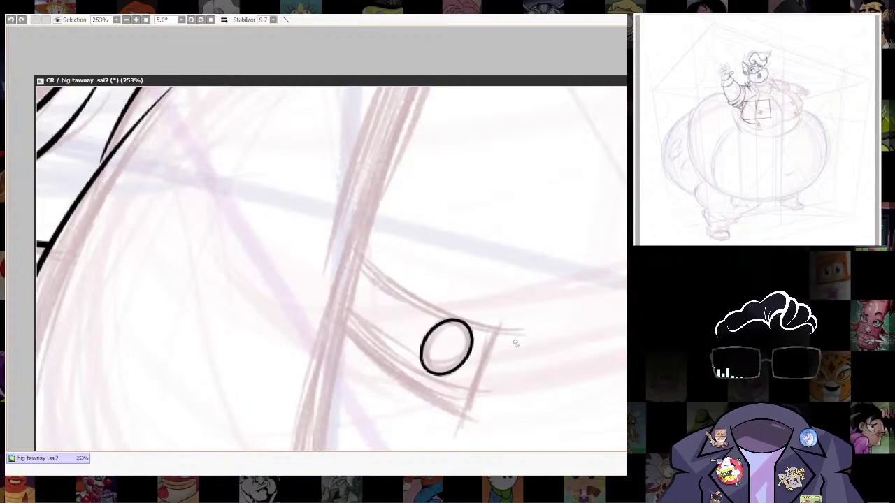
{"action": "left_click_drag", "start_coordinate": [400, 285], "coordinate": [521, 322]}
{"action": "key", "text": "ctrl+z"}
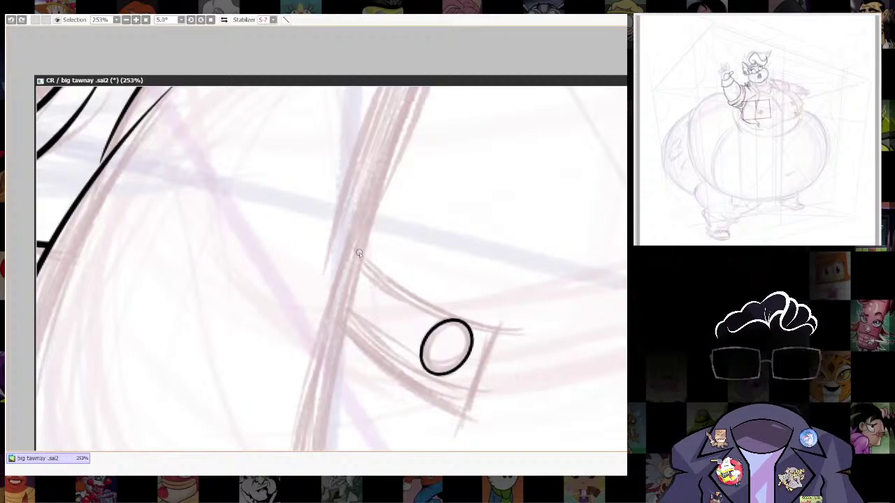
{"action": "left_click_drag", "start_coordinate": [356, 252], "coordinate": [503, 315]}
{"action": "key", "text": "ctrl+z"}
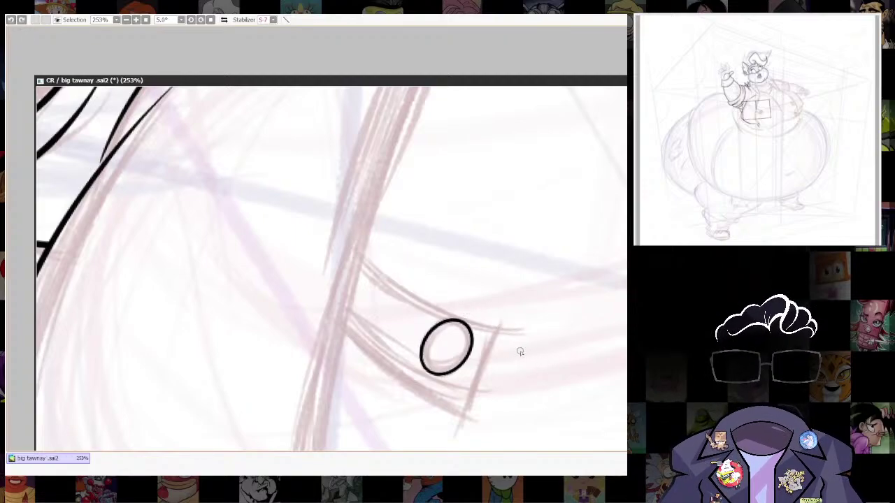
{"action": "mouse_move", "coordinate": [353, 251]}
{"action": "left_mouse_down"}
{"action": "mouse_move", "coordinate": [369, 269]}
{"action": "mouse_move", "coordinate": [433, 302]}
{"action": "mouse_move", "coordinate": [500, 322]}
{"action": "left_mouse_up"}
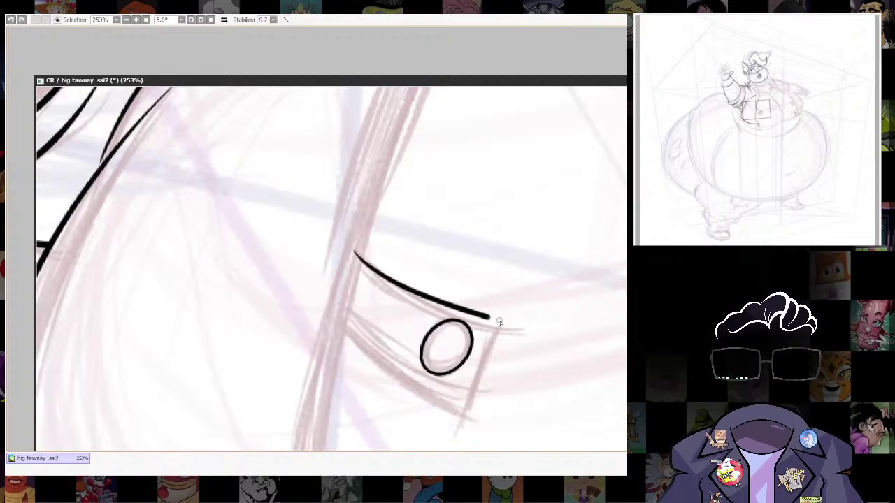
Ink the button tab's curved lower edge, redoing the stroke as needed, and close the tab with its short end edge.
{"action": "left_click_drag", "start_coordinate": [411, 368], "coordinate": [400, 288]}
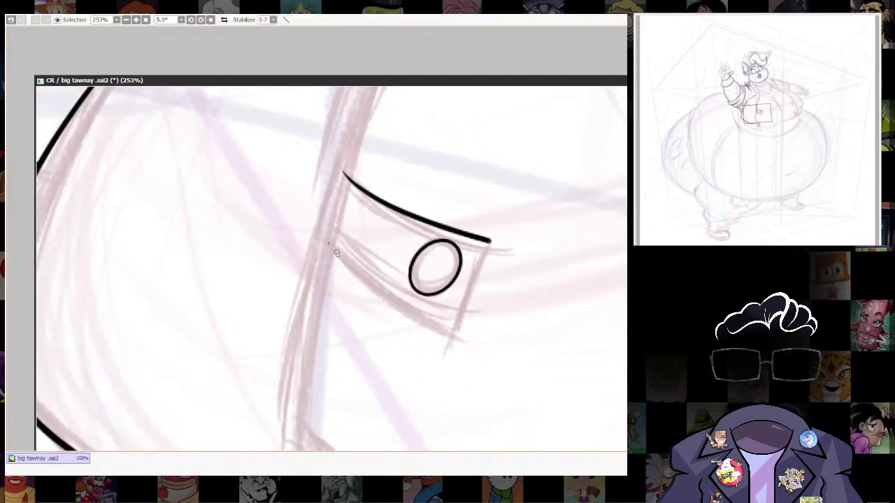
{"action": "left_click_drag", "start_coordinate": [336, 252], "coordinate": [434, 319]}
{"action": "key", "text": "ctrl+z"}
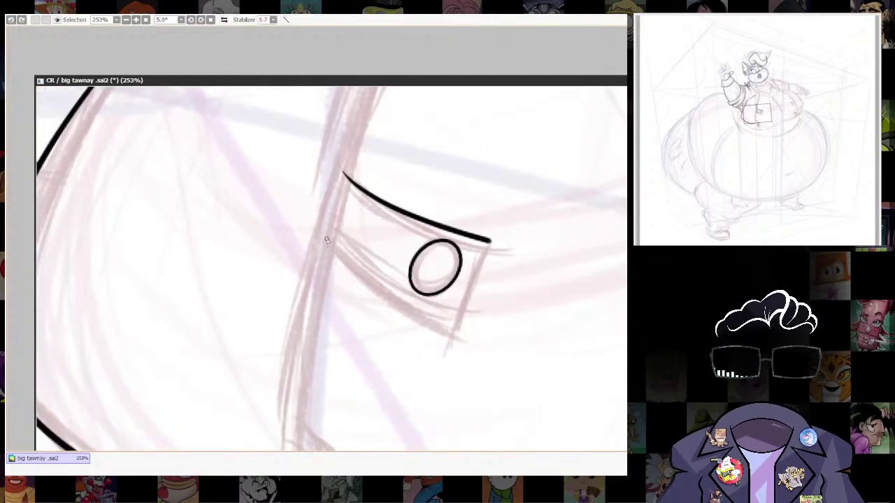
{"action": "left_click_drag", "start_coordinate": [366, 286], "coordinate": [443, 330]}
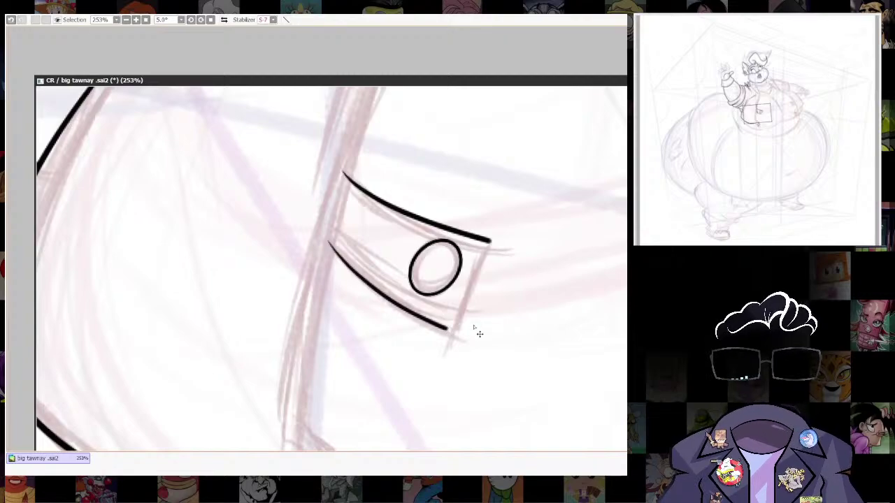
{"action": "key", "text": "ctrl+z"}
{"action": "mouse_move", "coordinate": [332, 243]}
{"action": "left_mouse_down"}
{"action": "mouse_move", "coordinate": [395, 309]}
{"action": "mouse_move", "coordinate": [441, 328]}
{"action": "mouse_move", "coordinate": [479, 316]}
{"action": "left_mouse_up"}
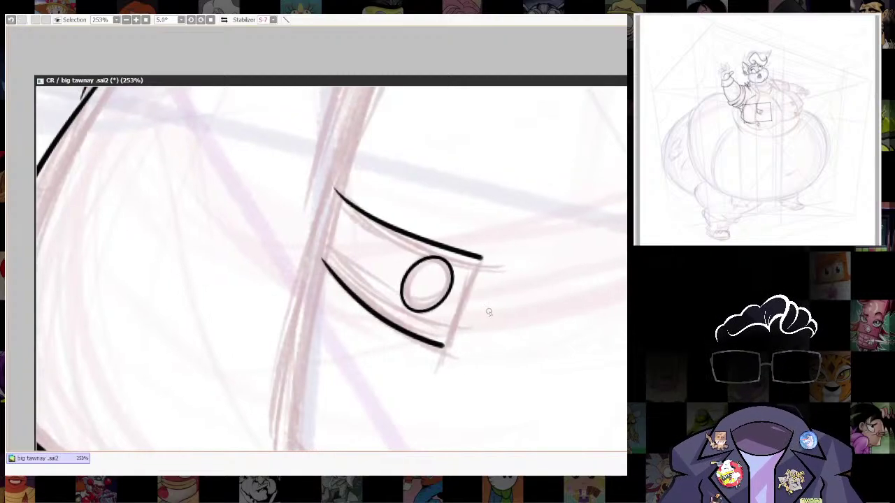
{"action": "left_click_drag", "start_coordinate": [479, 266], "coordinate": [450, 334]}
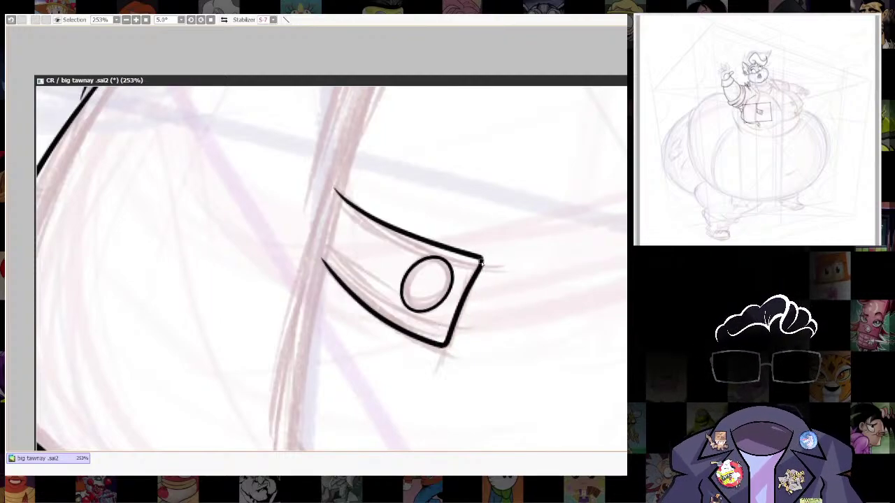
{"action": "left_click_drag", "start_coordinate": [481, 262], "coordinate": [459, 336]}
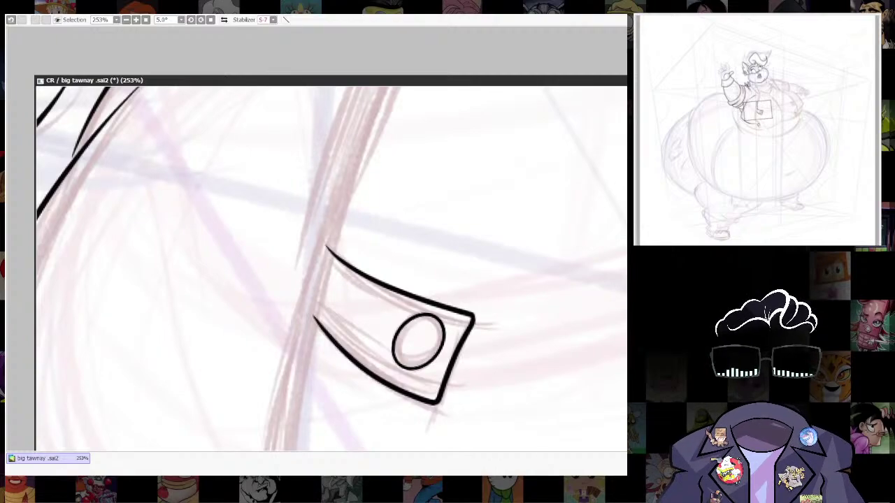
{"action": "scroll", "coordinate": [535, 326], "scroll_direction": "down", "scroll_amount": 6}
{"action": "scroll", "coordinate": [552, 210], "scroll_direction": "up", "scroll_amount": 2}
{"action": "left_click_drag", "start_coordinate": [551, 222], "coordinate": [512, 417]}
{"action": "mouse_move", "coordinate": [499, 316]}
{"action": "left_mouse_down"}
{"action": "mouse_move", "coordinate": [501, 300]}
{"action": "mouse_move", "coordinate": [502, 393]}
{"action": "left_mouse_up"}
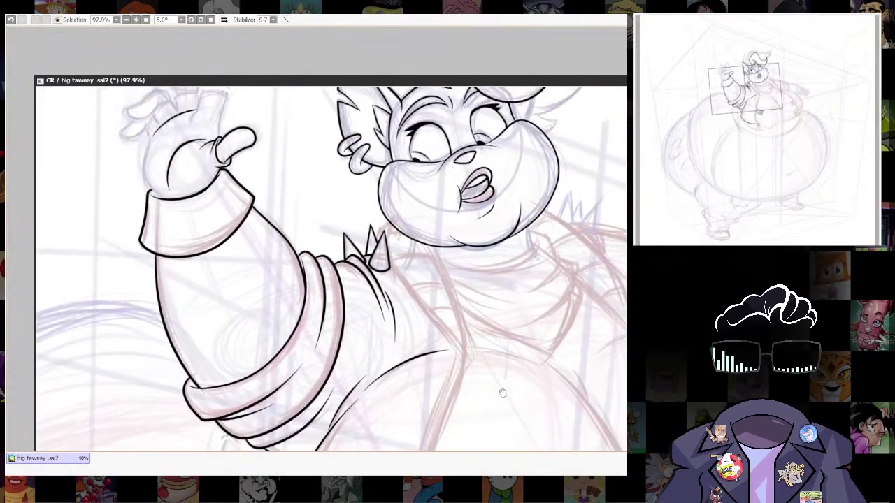
{"action": "scroll", "coordinate": [419, 252], "scroll_direction": "up", "scroll_amount": 5}
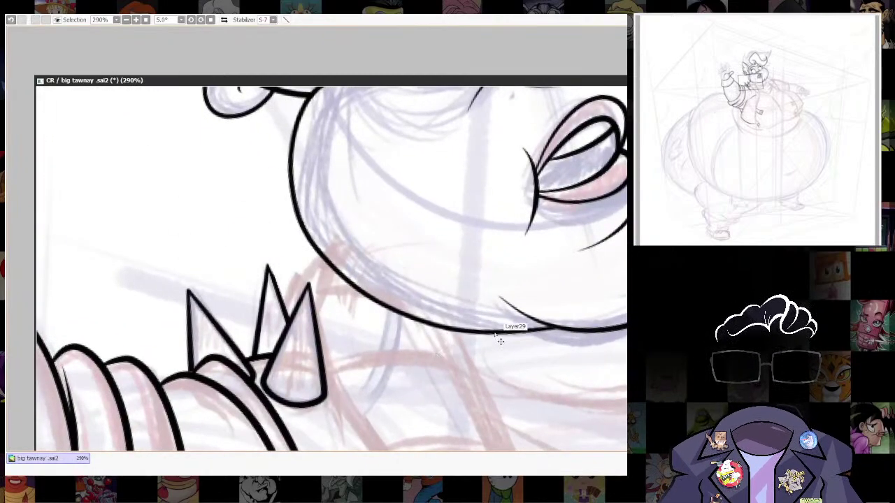
Lasso the near cheek's outer contour from below the ear to the chin and slightly adjust it with a free transform.
{"action": "scroll", "coordinate": [559, 348], "scroll_direction": "up", "scroll_amount": 1}
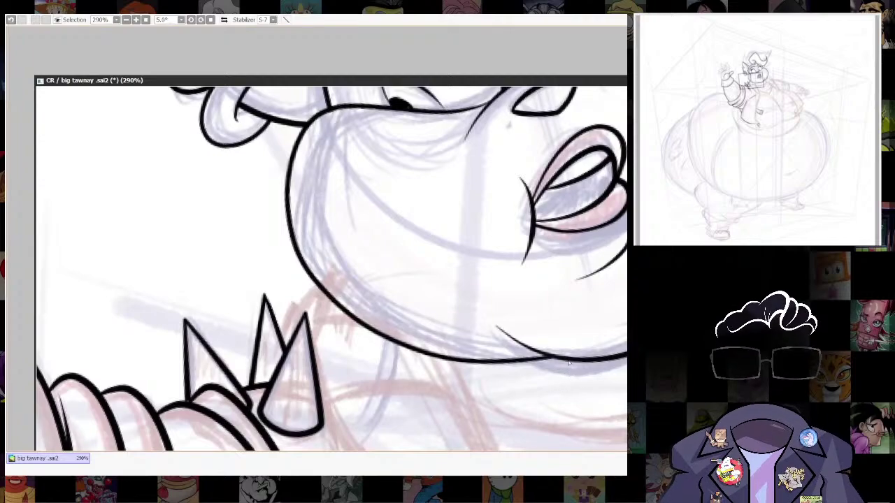
{"action": "scroll", "coordinate": [555, 346], "scroll_direction": "up", "scroll_amount": 1}
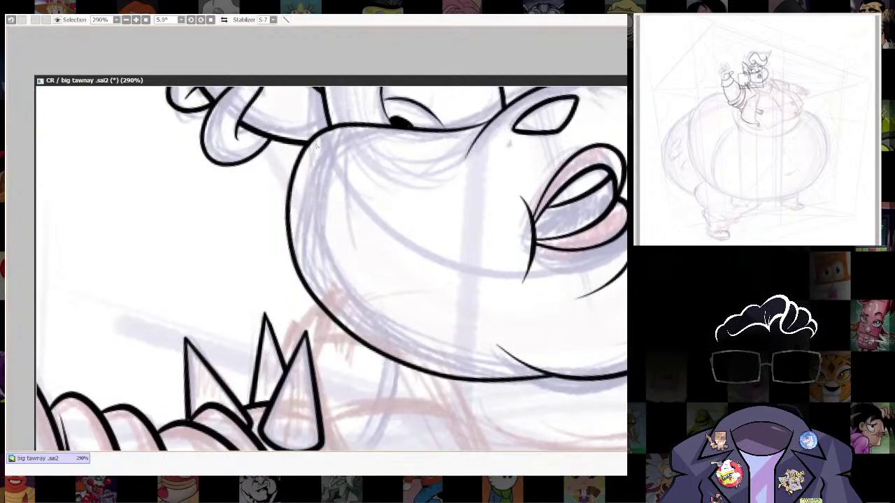
{"action": "mouse_move", "coordinate": [292, 294]}
{"action": "left_mouse_down"}
{"action": "mouse_move", "coordinate": [346, 365]}
{"action": "mouse_move", "coordinate": [502, 401]}
{"action": "mouse_move", "coordinate": [551, 381]}
{"action": "left_mouse_up"}
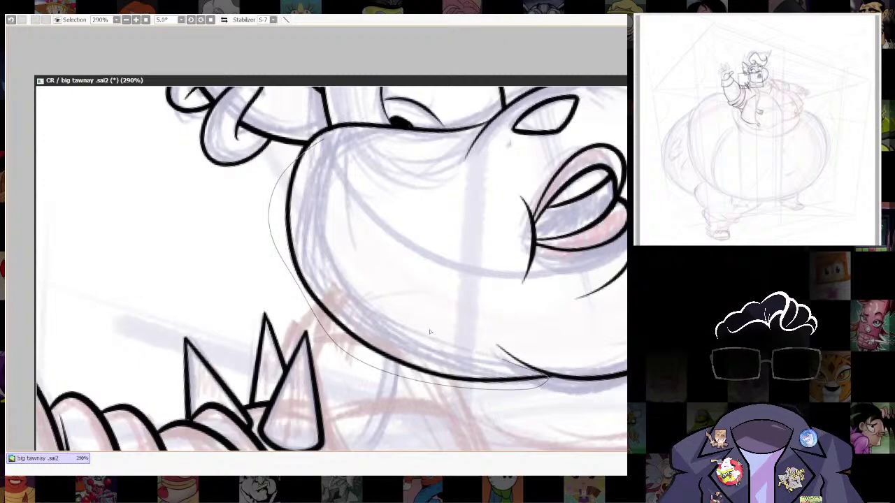
{"action": "key", "text": "ctrl+t"}
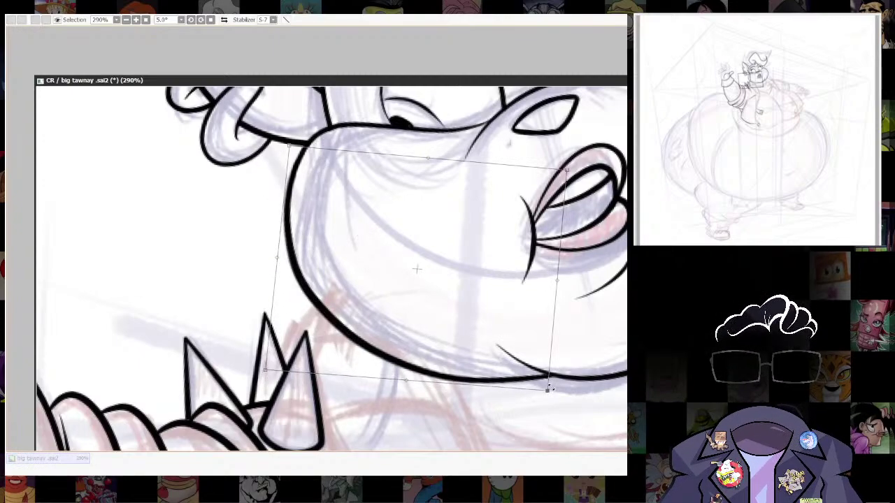
{"action": "key", "text": "Return"}
{"action": "scroll", "coordinate": [532, 387], "scroll_direction": "down", "scroll_amount": 5}
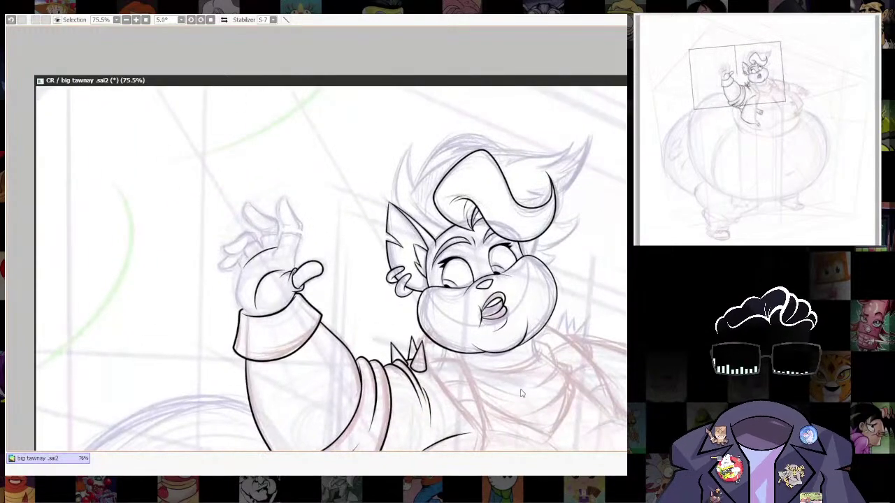
Apply another small transform to the near cheek's contour and clear the selection.
{"action": "left_click_drag", "start_coordinate": [538, 349], "coordinate": [574, 281]}
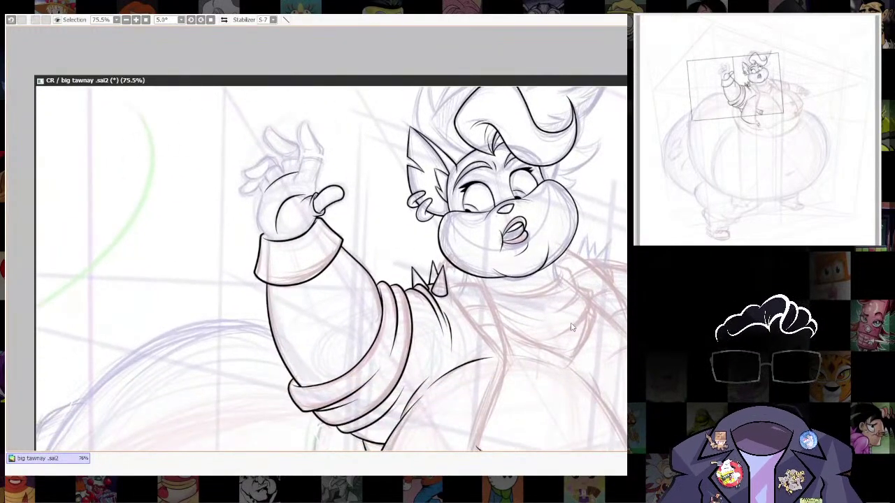
{"action": "scroll", "coordinate": [530, 280], "scroll_direction": "up", "scroll_amount": 4}
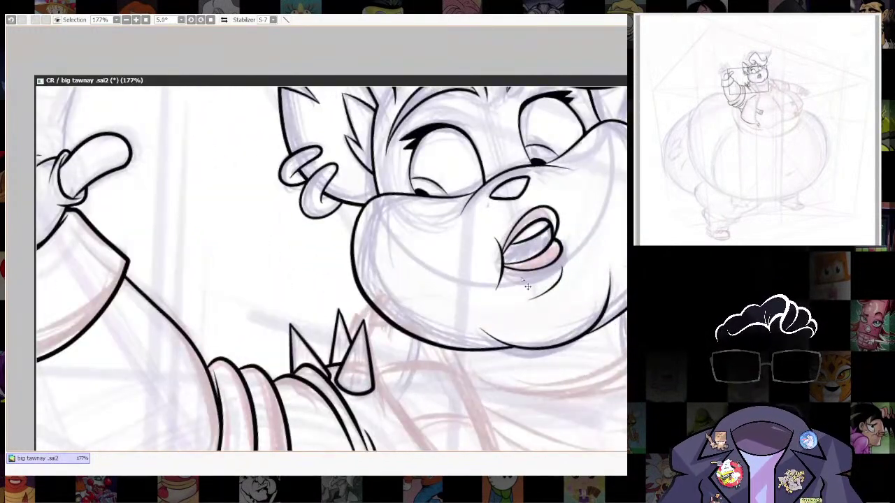
{"action": "left_click_drag", "start_coordinate": [527, 286], "coordinate": [344, 336]}
{"action": "key", "text": "ctrl+t"}
{"action": "key", "text": "Return"}
{"action": "key", "text": "ctrl+d"}
{"action": "left_click_drag", "start_coordinate": [585, 348], "coordinate": [448, 434]}
{"action": "left_click_drag", "start_coordinate": [516, 398], "coordinate": [548, 327]}
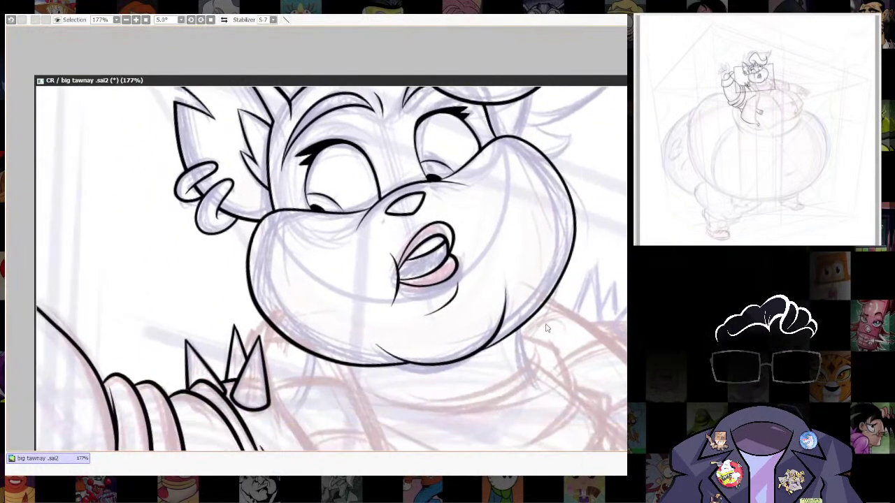
{"action": "left_click_drag", "start_coordinate": [544, 383], "coordinate": [536, 416]}
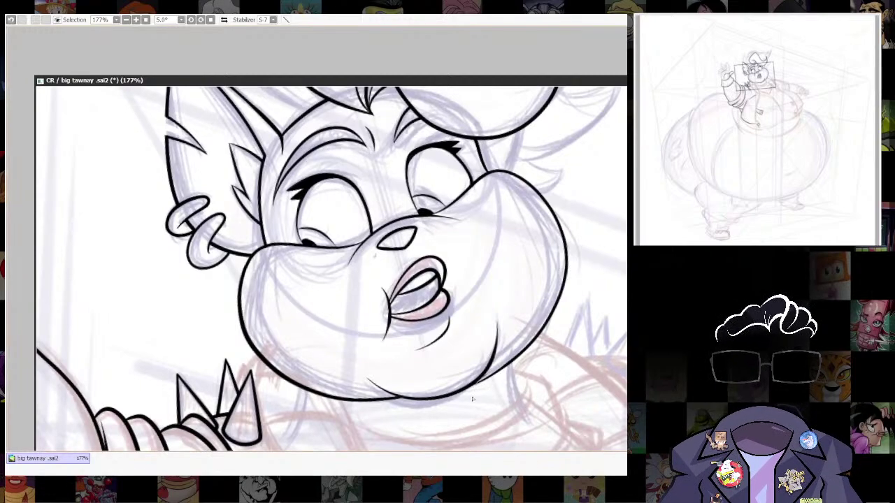
Lasso the far cheek's outer contour and transform it to be slightly narrower.
{"action": "left_click_drag", "start_coordinate": [474, 391], "coordinate": [577, 246]}
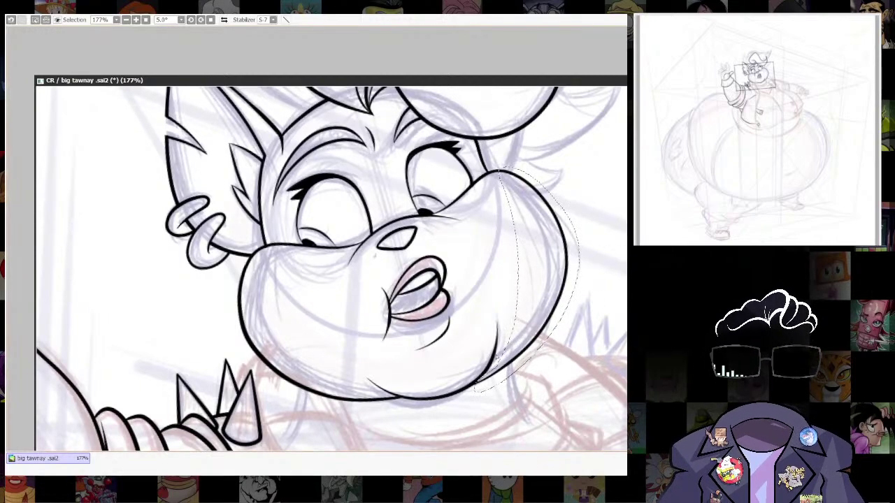
{"action": "key", "text": "ctrl+t"}
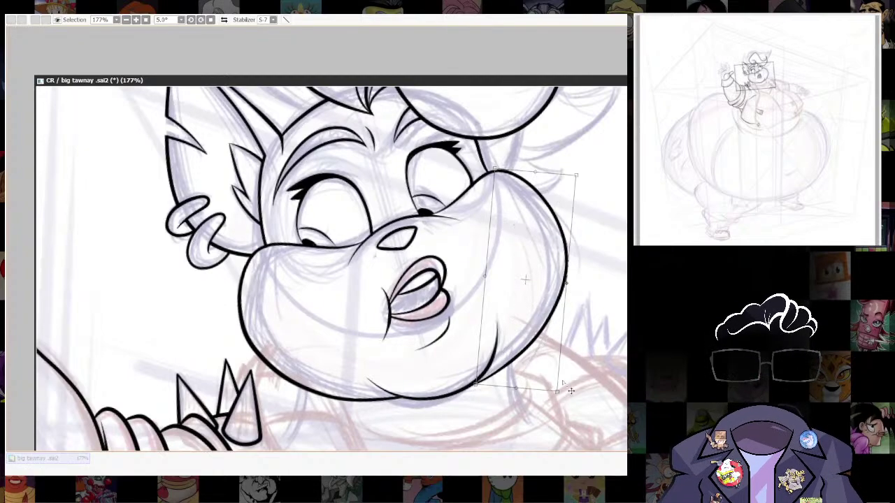
{"action": "left_click_drag", "start_coordinate": [558, 391], "coordinate": [556, 390]}
{"action": "left_click_drag", "start_coordinate": [576, 176], "coordinate": [574, 176]}
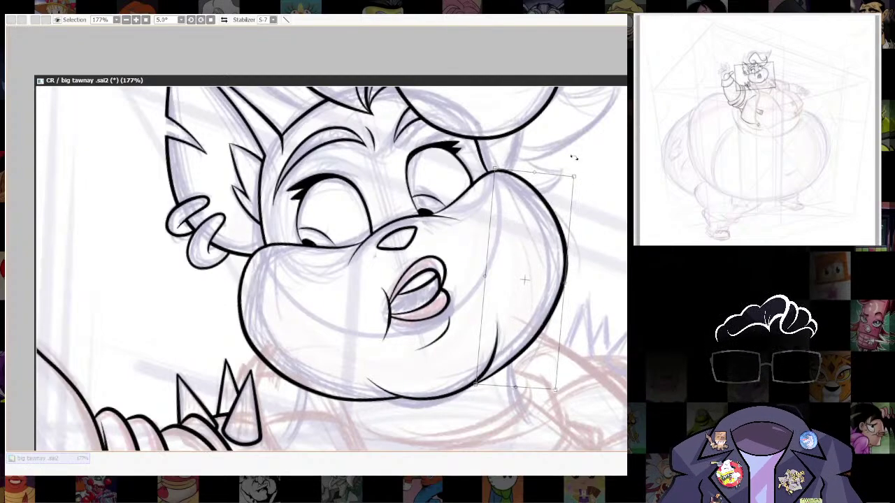
{"action": "key", "text": "Return"}
Fine-tune the far cheek's contour with a second small corner transform.
{"action": "scroll", "coordinate": [593, 273], "scroll_direction": "down", "scroll_amount": 10}
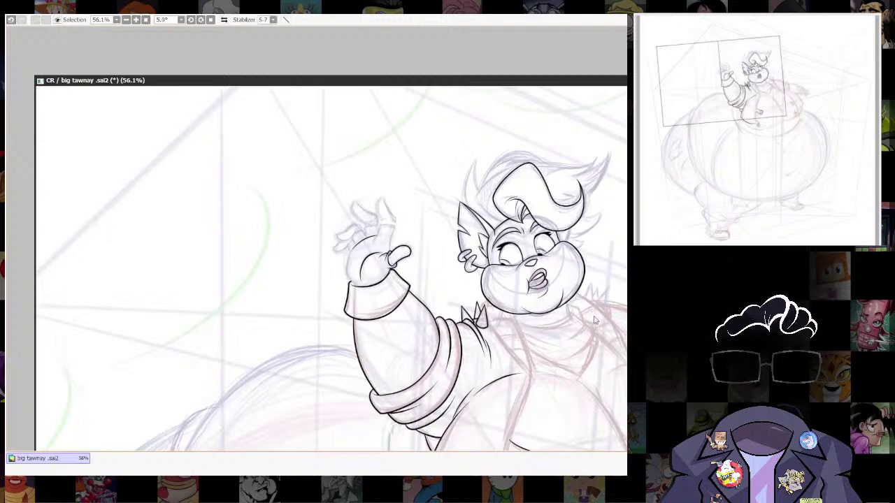
{"action": "scroll", "coordinate": [594, 320], "scroll_direction": "up", "scroll_amount": 6}
{"action": "key", "text": "ctrl+t"}
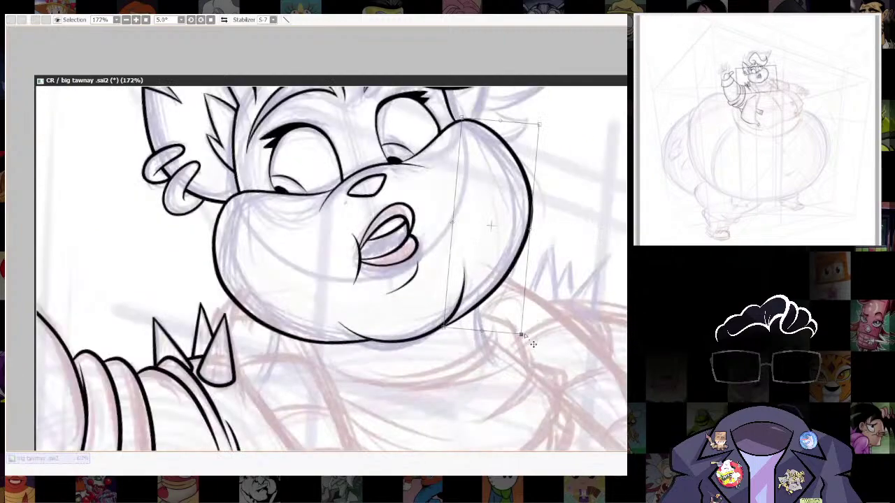
{"action": "left_click_drag", "start_coordinate": [523, 335], "coordinate": [525, 331]}
{"action": "key", "text": "Return"}
Ink the lower jacket tab's curved lower edge from the hem to a point and its short end edge around the button.
{"action": "scroll", "coordinate": [533, 226], "scroll_direction": "down", "scroll_amount": 7}
{"action": "scroll", "coordinate": [559, 273], "scroll_direction": "up", "scroll_amount": 2}
{"action": "left_click_drag", "start_coordinate": [576, 283], "coordinate": [524, 249]}
{"action": "scroll", "coordinate": [445, 300], "scroll_direction": "up", "scroll_amount": 3}
{"action": "left_click_drag", "start_coordinate": [445, 373], "coordinate": [481, 380]}
{"action": "scroll", "coordinate": [489, 308], "scroll_direction": "down", "scroll_amount": 8}
{"action": "scroll", "coordinate": [487, 292], "scroll_direction": "up", "scroll_amount": 10}
{"action": "scroll", "coordinate": [481, 416], "scroll_direction": "up", "scroll_amount": 7}
{"action": "left_click_drag", "start_coordinate": [480, 418], "coordinate": [540, 302]}
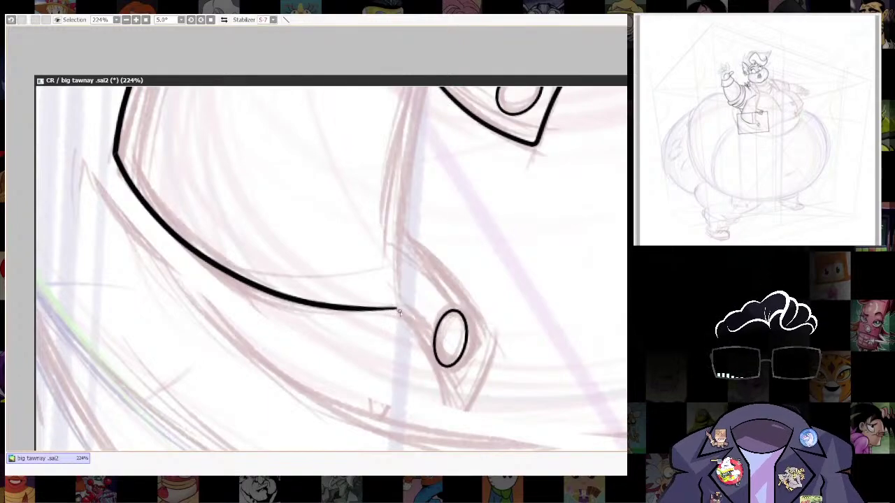
{"action": "mouse_move", "coordinate": [399, 313]}
{"action": "left_mouse_down"}
{"action": "mouse_move", "coordinate": [437, 357]}
{"action": "mouse_move", "coordinate": [443, 397]}
{"action": "mouse_move", "coordinate": [486, 331]}
{"action": "left_mouse_up"}
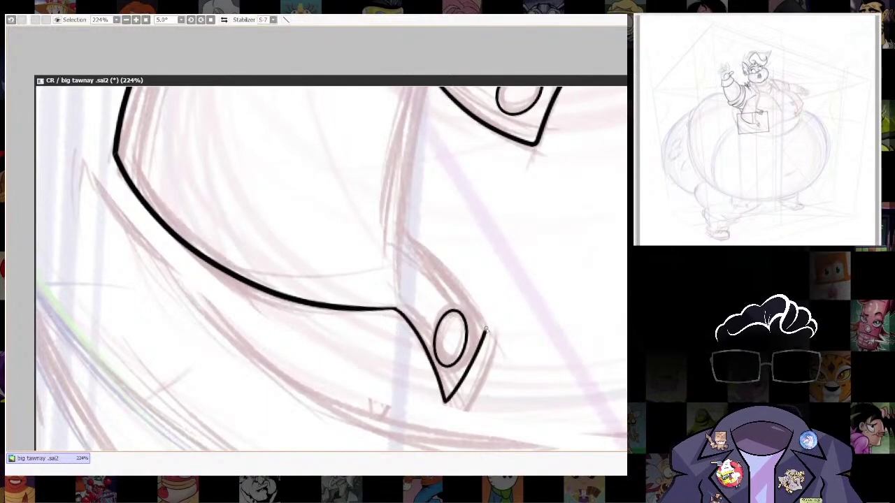
Ink the lower jacket tab's curved upper edge down to its end corner, redoing the strokes until they follow the sketch.
{"action": "left_click_drag", "start_coordinate": [437, 267], "coordinate": [484, 321]}
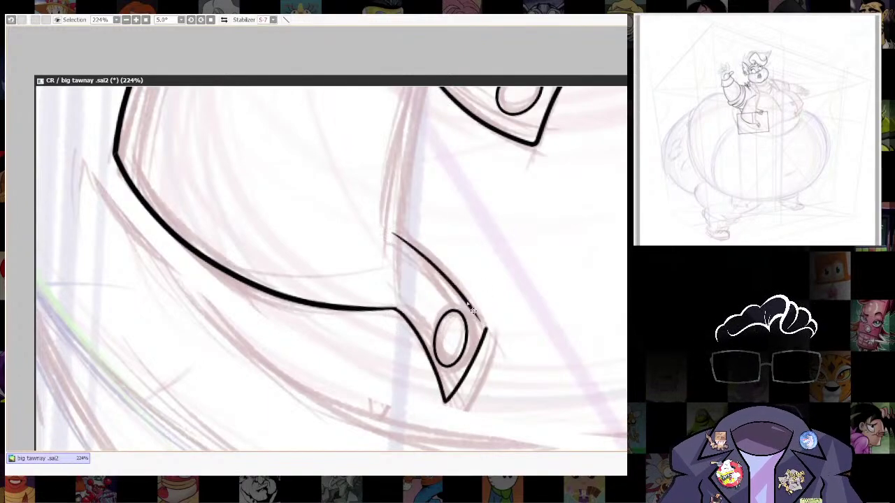
{"action": "key", "text": "ctrl+z"}
{"action": "mouse_move", "coordinate": [396, 242]}
{"action": "left_mouse_down"}
{"action": "mouse_move", "coordinate": [422, 258]}
{"action": "mouse_move", "coordinate": [487, 328]}
{"action": "left_mouse_up"}
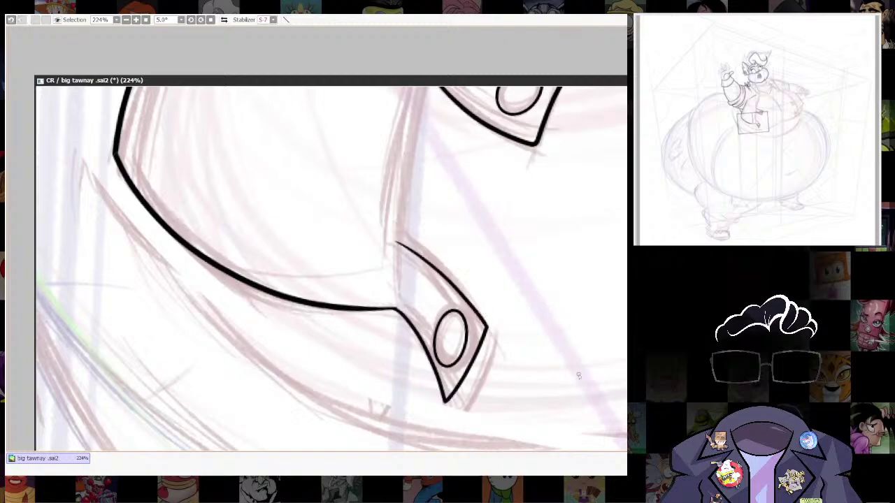
{"action": "key", "text": "ctrl+z"}
{"action": "left_click_drag", "start_coordinate": [453, 395], "coordinate": [488, 329]}
{"action": "key", "text": "ctrl+z"}
{"action": "scroll", "coordinate": [448, 383], "scroll_direction": "up", "scroll_amount": 3}
{"action": "mouse_move", "coordinate": [436, 202]}
{"action": "left_mouse_down"}
{"action": "mouse_move", "coordinate": [410, 292]}
{"action": "mouse_move", "coordinate": [404, 358]}
{"action": "left_mouse_up"}
{"action": "key", "text": "ctrl+z"}
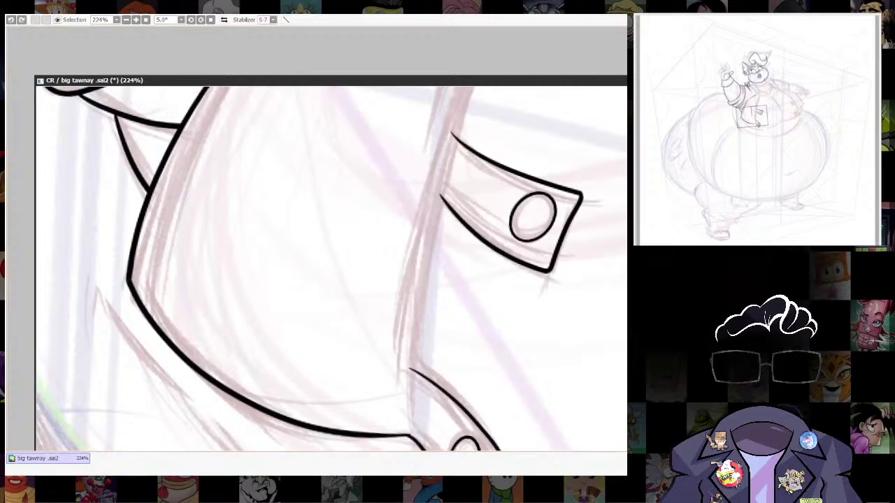
Ink the jacket's front opening edge from under the chin past the upper tab to the lower tab, redoing strokes as needed.
{"action": "scroll", "coordinate": [534, 295], "scroll_direction": "down", "scroll_amount": 5}
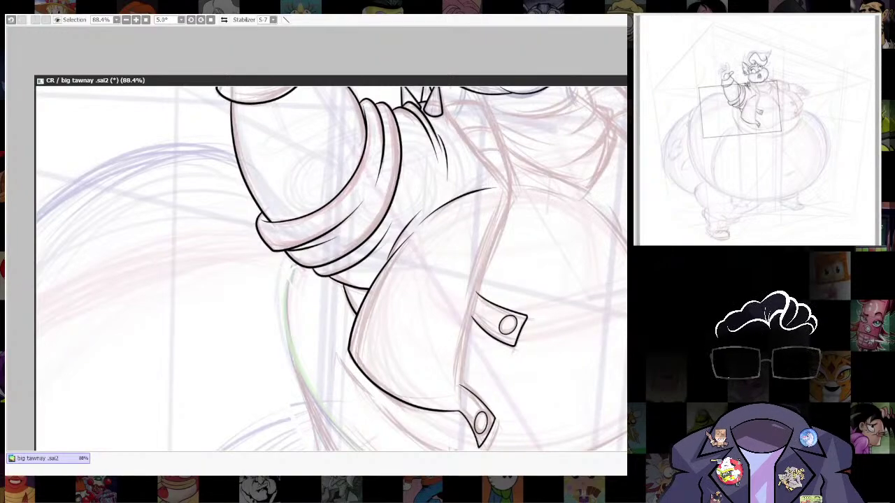
{"action": "scroll", "coordinate": [502, 367], "scroll_direction": "down", "scroll_amount": 3}
{"action": "scroll", "coordinate": [493, 258], "scroll_direction": "up", "scroll_amount": 3}
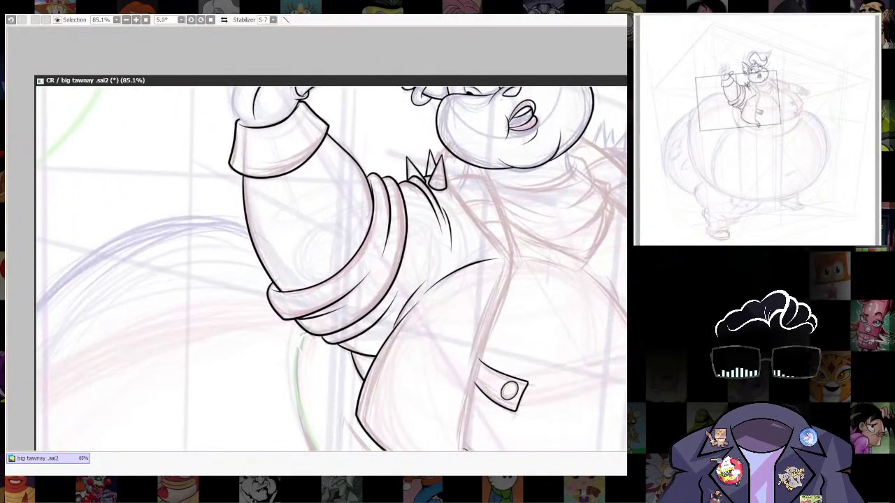
{"action": "scroll", "coordinate": [484, 211], "scroll_direction": "down", "scroll_amount": 1}
{"action": "scroll", "coordinate": [484, 211], "scroll_direction": "down", "scroll_amount": 3}
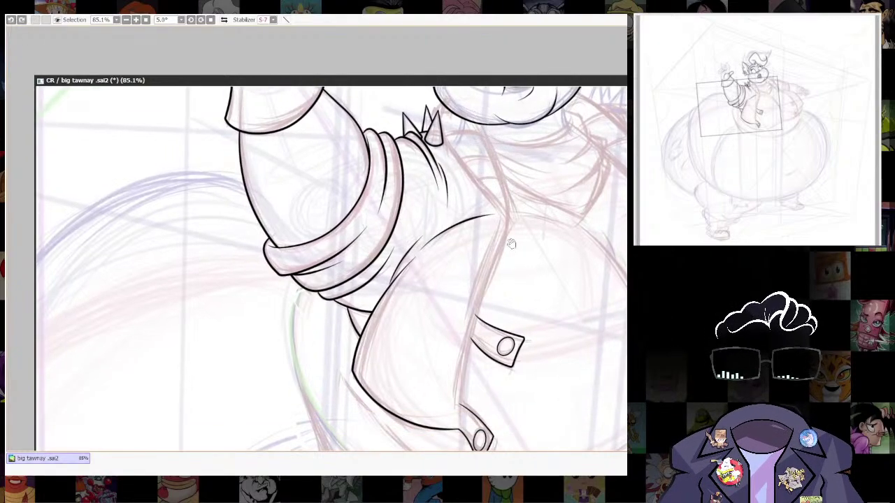
{"action": "left_click_drag", "start_coordinate": [511, 244], "coordinate": [497, 220]}
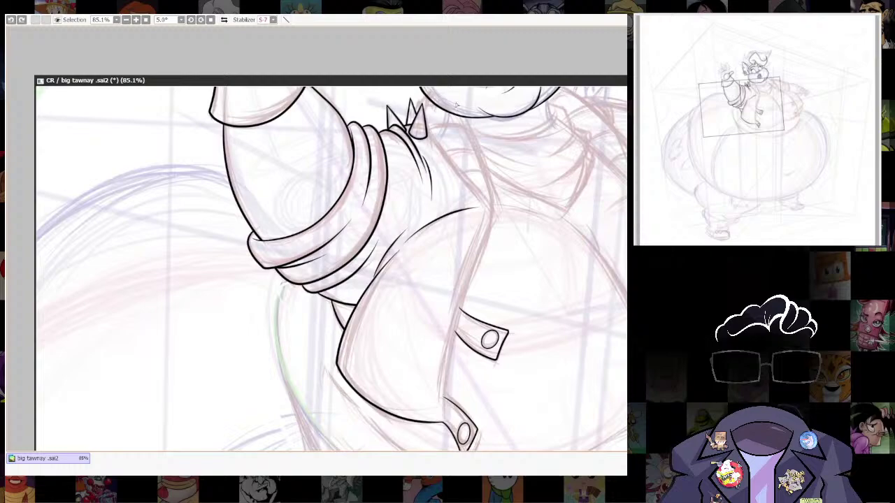
{"action": "left_click_drag", "start_coordinate": [490, 174], "coordinate": [497, 209]}
{"action": "key", "text": "ctrl+z"}
{"action": "left_click", "coordinate": [612, 223]}
{"action": "mouse_move", "coordinate": [486, 152]}
{"action": "left_mouse_down"}
{"action": "mouse_move", "coordinate": [472, 126]}
{"action": "mouse_move", "coordinate": [492, 206]}
{"action": "left_mouse_up"}
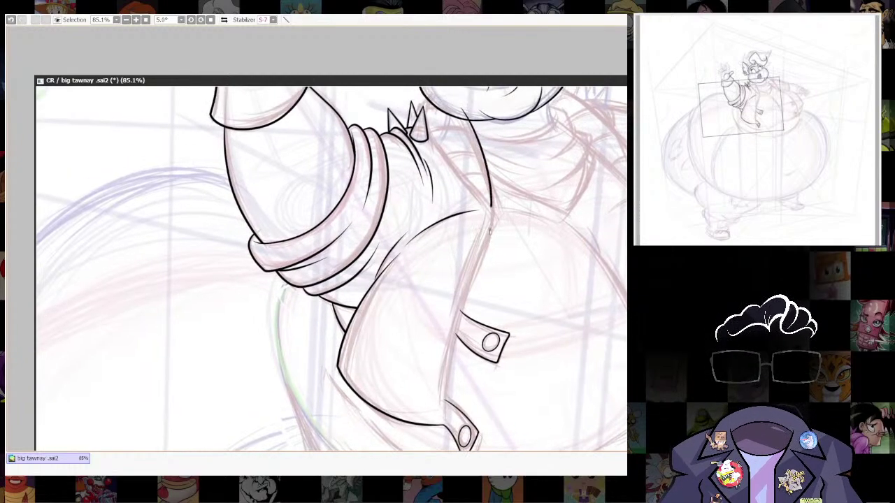
{"action": "left_click_drag", "start_coordinate": [448, 368], "coordinate": [439, 412]}
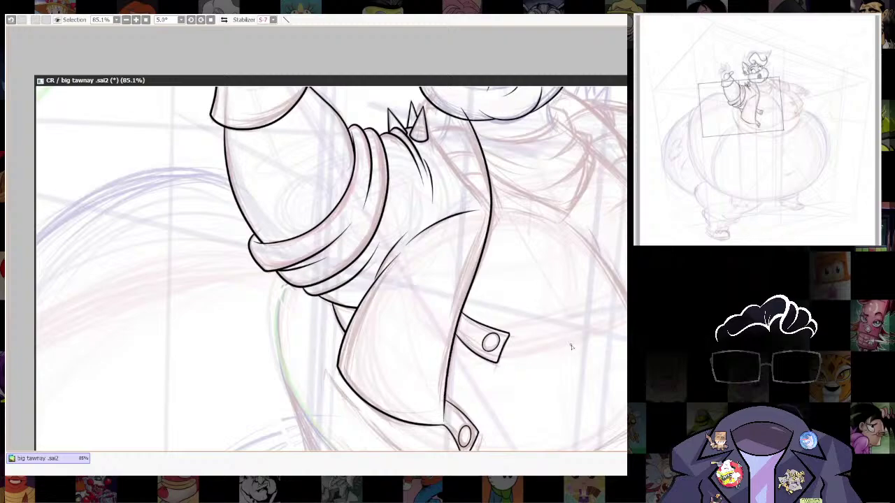
{"action": "key", "text": "ctrl+z"}
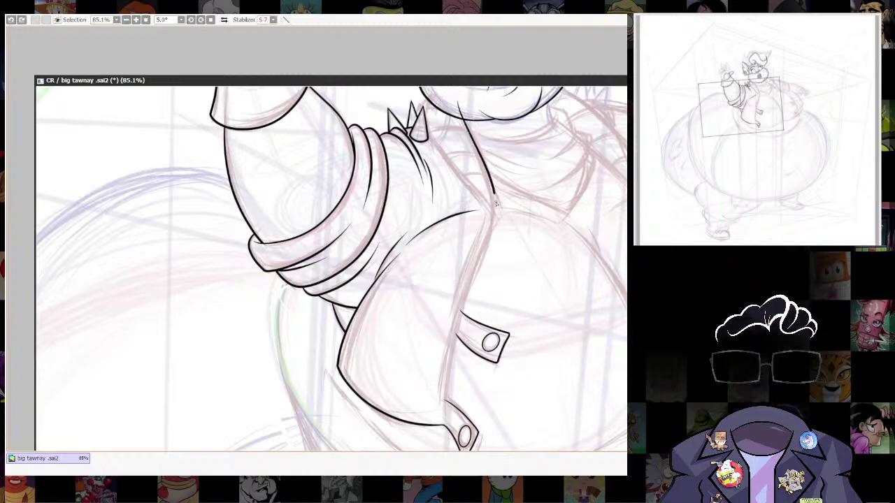
{"action": "mouse_move", "coordinate": [493, 220]}
{"action": "left_mouse_down"}
{"action": "mouse_move", "coordinate": [458, 315]}
{"action": "mouse_move", "coordinate": [445, 425]}
{"action": "left_mouse_up"}
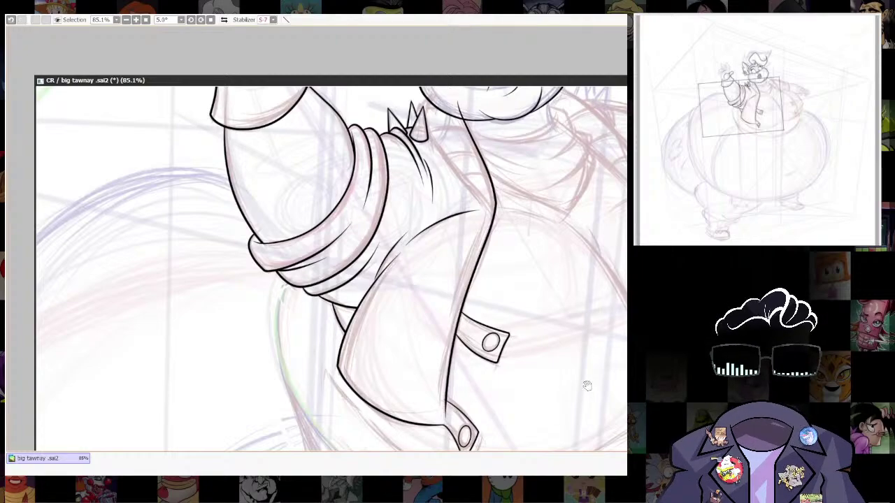
Erase the part of the jacket's front edge line that runs into the lower button tab.
{"action": "left_click_drag", "start_coordinate": [585, 383], "coordinate": [558, 322]}
{"action": "left_click_drag", "start_coordinate": [412, 345], "coordinate": [497, 378]}
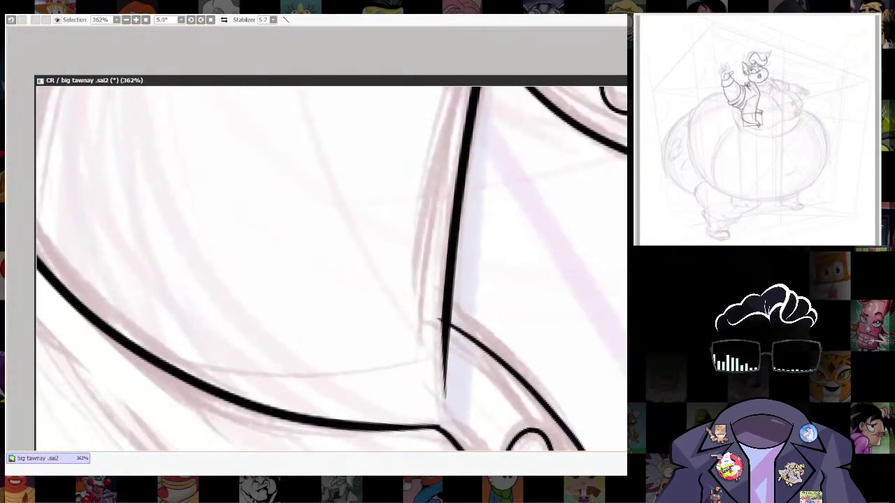
{"action": "mouse_move", "coordinate": [438, 344]}
{"action": "left_mouse_down"}
{"action": "mouse_move", "coordinate": [447, 339]}
{"action": "mouse_move", "coordinate": [437, 334]}
{"action": "mouse_move", "coordinate": [441, 427]}
{"action": "left_mouse_up"}
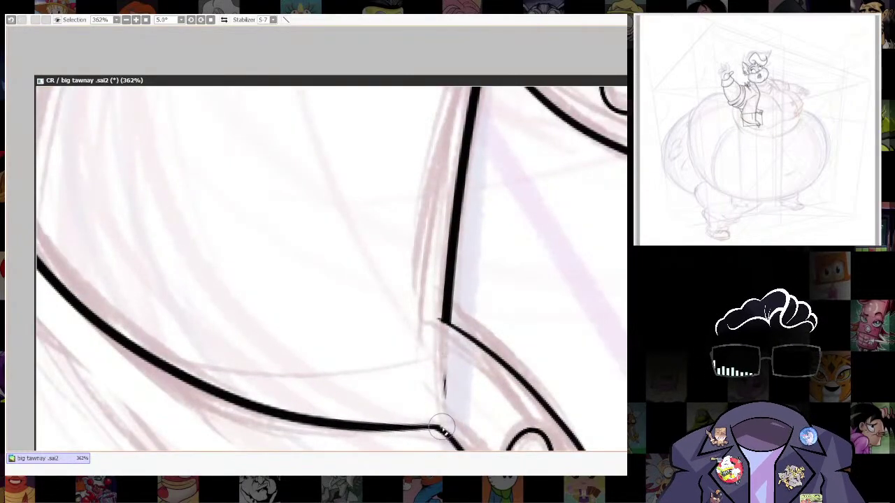
{"action": "left_click_drag", "start_coordinate": [508, 271], "coordinate": [483, 397]}
{"action": "left_click_drag", "start_coordinate": [495, 346], "coordinate": [512, 216]}
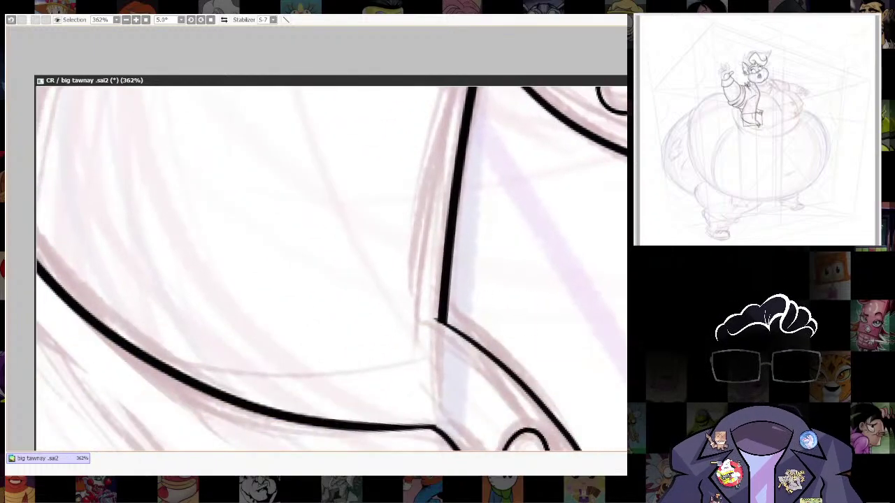
Erase the part of the jacket's front edge line that crosses the upper button tab.
{"action": "left_click_drag", "start_coordinate": [536, 105], "coordinate": [506, 346]}
{"action": "mouse_move", "coordinate": [450, 324]}
{"action": "left_mouse_down"}
{"action": "mouse_move", "coordinate": [441, 317]}
{"action": "mouse_move", "coordinate": [454, 337]}
{"action": "mouse_move", "coordinate": [437, 244]}
{"action": "mouse_move", "coordinate": [466, 280]}
{"action": "mouse_move", "coordinate": [448, 254]}
{"action": "left_mouse_up"}
{"action": "scroll", "coordinate": [570, 258], "scroll_direction": "down", "scroll_amount": 7}
{"action": "left_click_drag", "start_coordinate": [560, 287], "coordinate": [548, 257]}
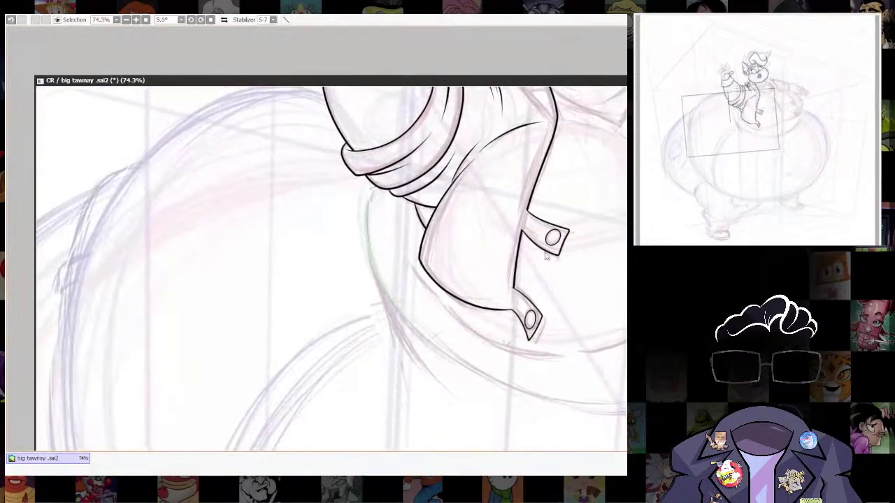
Clean up the line joint where the jacket's front edge meets the lower button tab and check the upper tab's joints.
{"action": "scroll", "coordinate": [525, 290], "scroll_direction": "up", "scroll_amount": 5}
{"action": "left_click_drag", "start_coordinate": [525, 291], "coordinate": [516, 326]}
{"action": "scroll", "coordinate": [516, 325], "scroll_direction": "up", "scroll_amount": 2}
{"action": "mouse_move", "coordinate": [497, 273]}
{"action": "left_mouse_down"}
{"action": "mouse_move", "coordinate": [508, 240]}
{"action": "mouse_move", "coordinate": [488, 304]}
{"action": "left_mouse_up"}
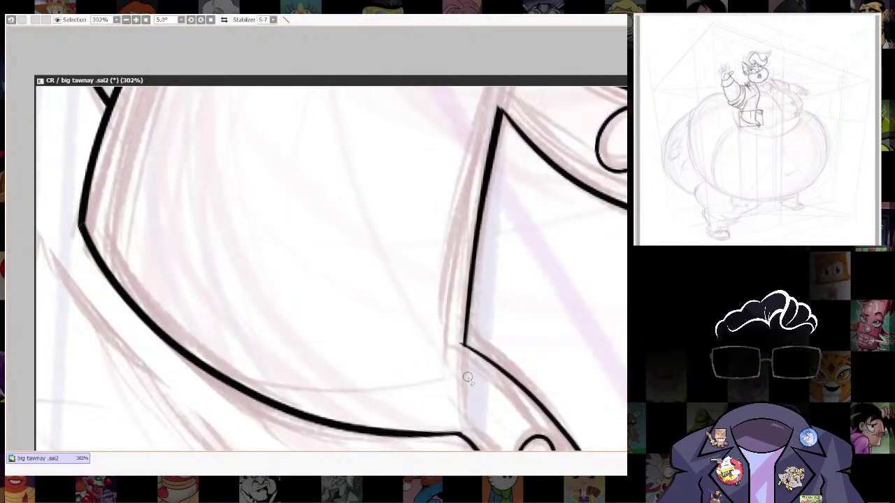
{"action": "left_click_drag", "start_coordinate": [541, 259], "coordinate": [485, 484]}
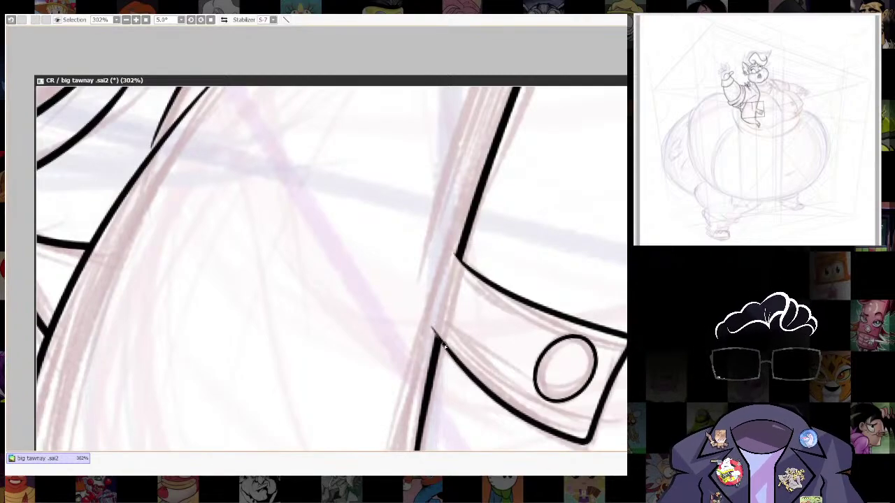
{"action": "left_click_drag", "start_coordinate": [473, 313], "coordinate": [473, 357]}
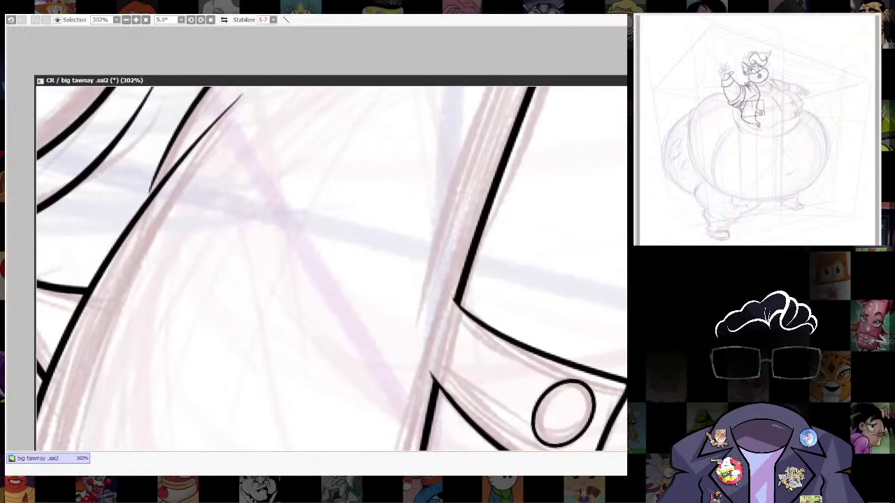
{"action": "left_click_drag", "start_coordinate": [525, 280], "coordinate": [497, 323]}
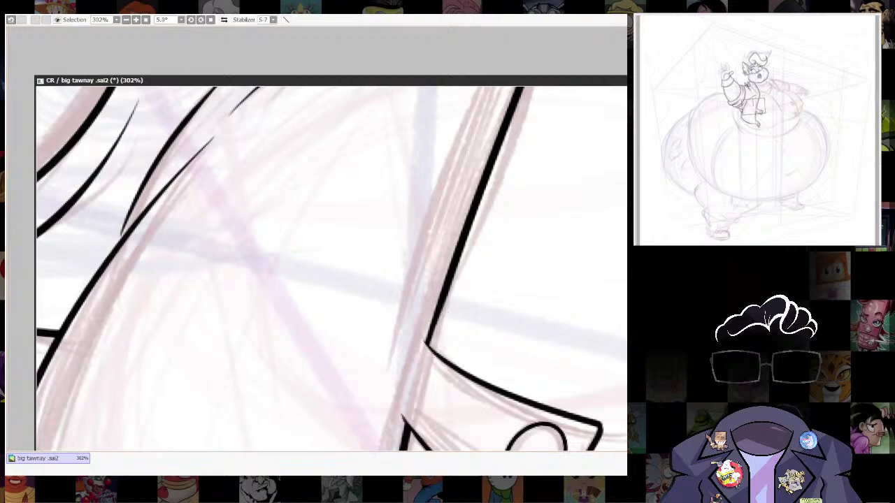
Erase the upper end of the jacket's front edge line where it overlaps the character's chin.
{"action": "scroll", "coordinate": [473, 374], "scroll_direction": "down", "scroll_amount": 7}
{"action": "scroll", "coordinate": [479, 360], "scroll_direction": "up", "scroll_amount": 6}
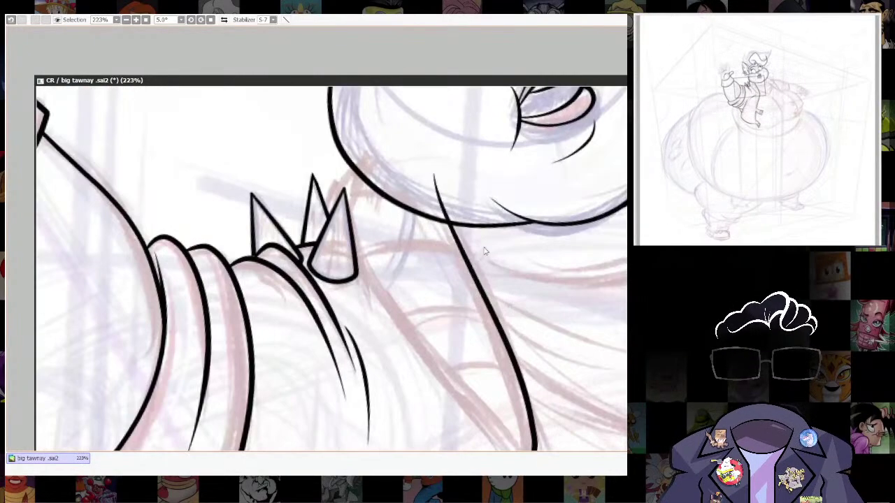
{"action": "key", "text": "e"}
{"action": "mouse_move", "coordinate": [432, 170]}
{"action": "left_mouse_down"}
{"action": "mouse_move", "coordinate": [439, 198]}
{"action": "mouse_move", "coordinate": [461, 213]}
{"action": "left_mouse_up"}
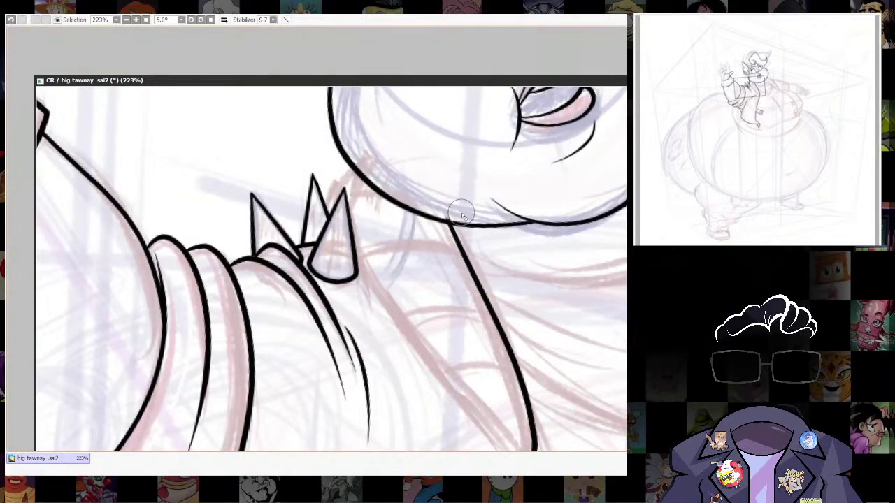
{"action": "left_click_drag", "start_coordinate": [578, 258], "coordinate": [581, 294]}
{"action": "left_click_drag", "start_coordinate": [434, 258], "coordinate": [454, 175]}
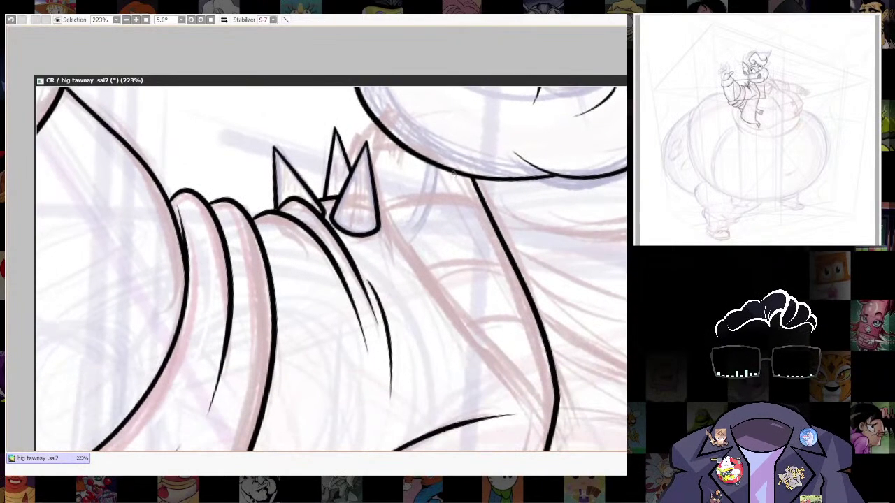
{"action": "mouse_move", "coordinate": [352, 140]}
{"action": "left_mouse_down"}
{"action": "mouse_move", "coordinate": [357, 195]}
{"action": "mouse_move", "coordinate": [528, 402]}
{"action": "mouse_move", "coordinate": [540, 455]}
{"action": "left_mouse_up"}
{"action": "mouse_move", "coordinate": [575, 366]}
{"action": "left_mouse_down"}
{"action": "mouse_move", "coordinate": [567, 262]}
{"action": "mouse_move", "coordinate": [568, 275]}
{"action": "left_mouse_up"}
{"action": "key", "text": "ctrl+z"}
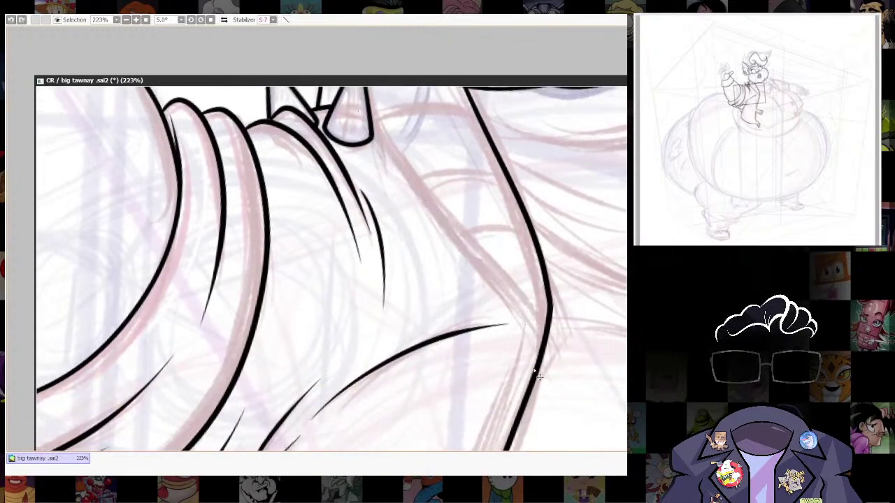
{"action": "key", "text": "e"}
{"action": "mouse_move", "coordinate": [537, 354]}
{"action": "left_mouse_down"}
{"action": "mouse_move", "coordinate": [541, 408]}
{"action": "mouse_move", "coordinate": [360, 176]}
{"action": "mouse_move", "coordinate": [372, 89]}
{"action": "left_mouse_up"}
{"action": "left_click_drag", "start_coordinate": [537, 238], "coordinate": [545, 312]}
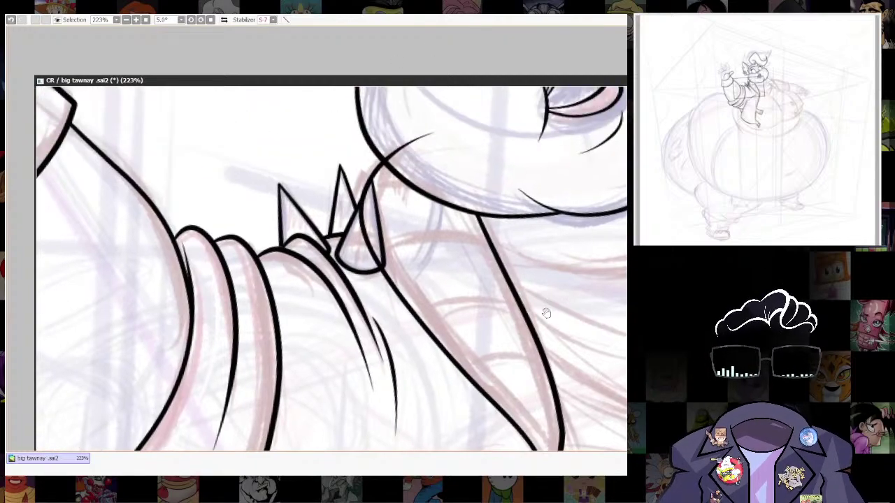
{"action": "key", "text": "ctrl+z"}
Ink the jacket's lapel edge from under the chin past the shoulder spikes to the front edge, and erase the part crossing the spikes.
{"action": "scroll", "coordinate": [462, 268], "scroll_direction": "down", "scroll_amount": 2}
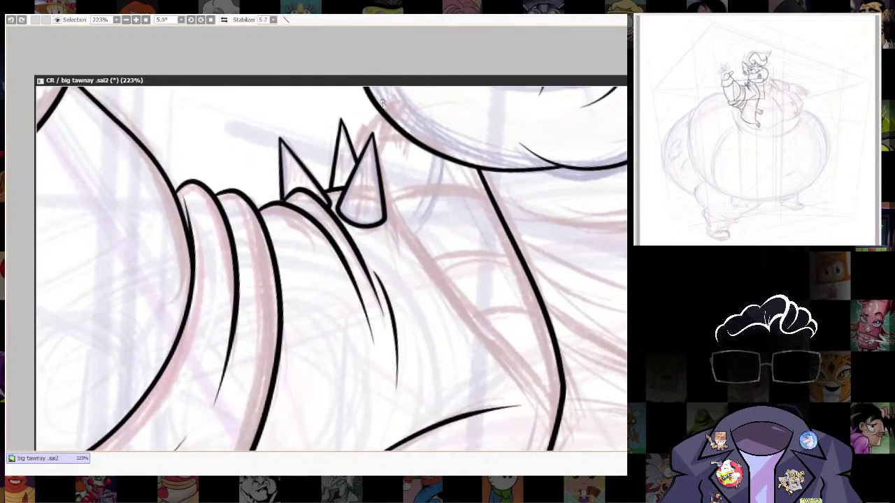
{"action": "mouse_move", "coordinate": [382, 103]}
{"action": "left_mouse_down"}
{"action": "mouse_move", "coordinate": [356, 185]}
{"action": "mouse_move", "coordinate": [520, 376]}
{"action": "left_mouse_up"}
{"action": "mouse_move", "coordinate": [594, 391]}
{"action": "left_mouse_down"}
{"action": "mouse_move", "coordinate": [583, 297]}
{"action": "mouse_move", "coordinate": [576, 420]}
{"action": "left_mouse_up"}
{"action": "key", "text": "bracketright"}
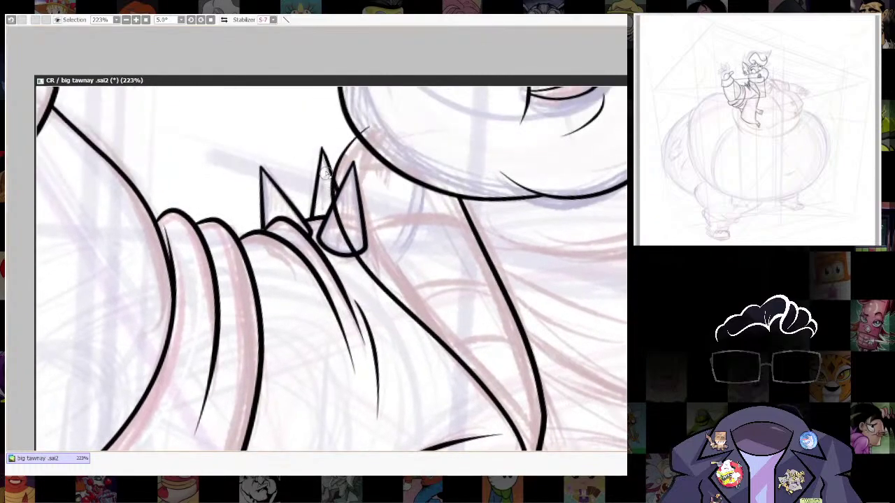
{"action": "mouse_move", "coordinate": [326, 171]}
{"action": "left_mouse_down"}
{"action": "mouse_move", "coordinate": [343, 248]}
{"action": "mouse_move", "coordinate": [340, 220]}
{"action": "left_mouse_up"}
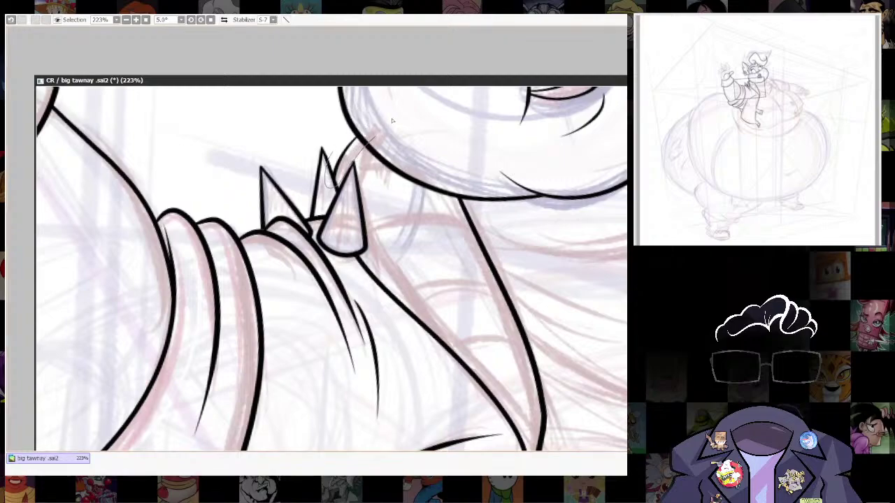
Trim the short lapel line between the spikes and the chin at the chin outline and fit it with a transform.
{"action": "mouse_move", "coordinate": [393, 121]}
{"action": "left_mouse_down"}
{"action": "mouse_move", "coordinate": [328, 124]}
{"action": "mouse_move", "coordinate": [359, 133]}
{"action": "left_mouse_up"}
{"action": "key", "text": "ctrl+t"}
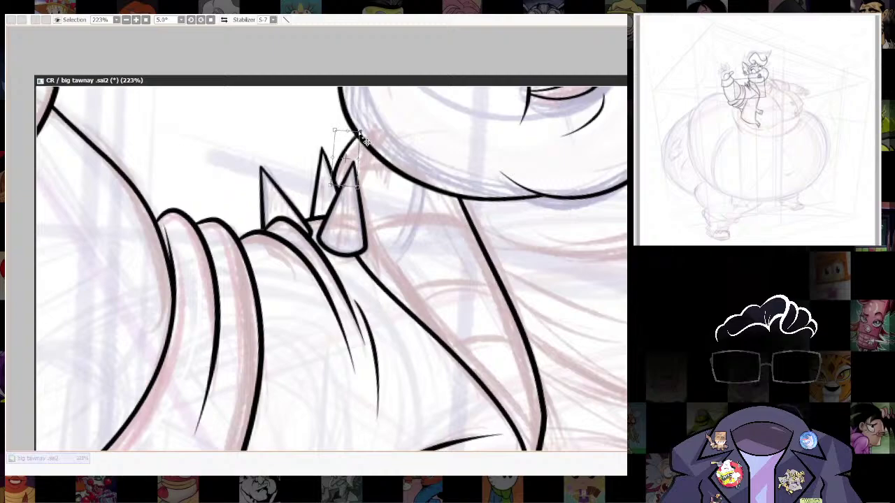
{"action": "key", "text": "Return"}
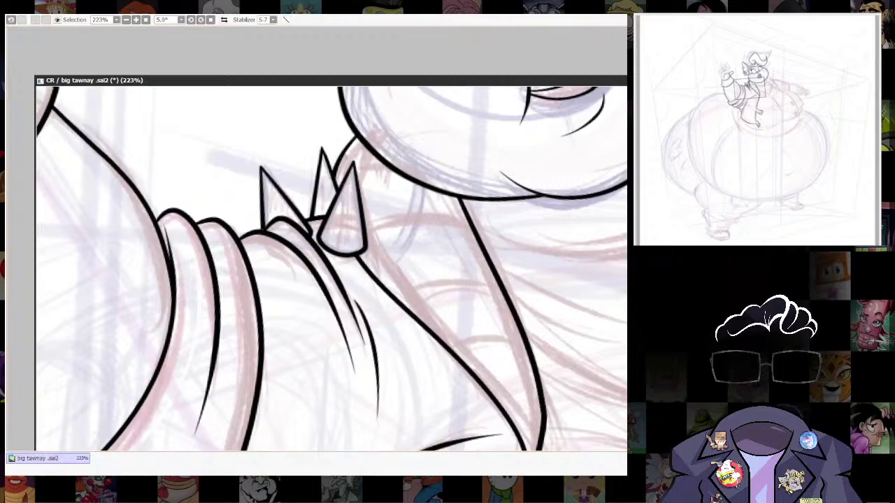
{"action": "left_click_drag", "start_coordinate": [513, 322], "coordinate": [522, 374]}
{"action": "left_click_drag", "start_coordinate": [556, 401], "coordinate": [557, 258]}
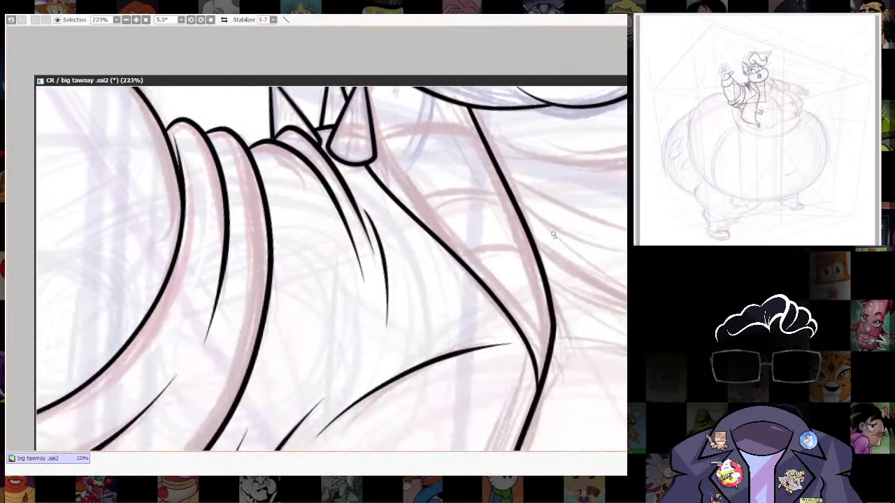
Select the long lapel line's layer and adjust the line slightly with a transform from its spike side.
{"action": "scroll", "coordinate": [563, 224], "scroll_direction": "down", "scroll_amount": 8}
{"action": "scroll", "coordinate": [553, 181], "scroll_direction": "up", "scroll_amount": 5}
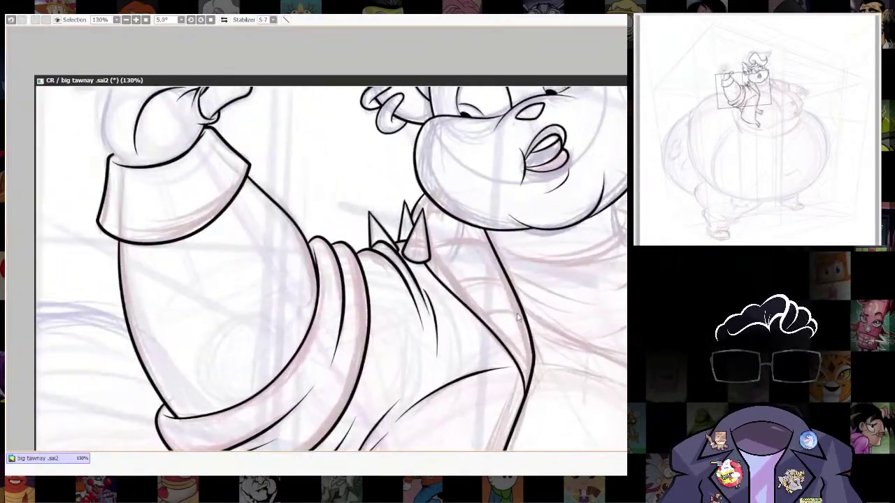
{"action": "left_click_drag", "start_coordinate": [526, 358], "coordinate": [499, 359]}
{"action": "left_click", "coordinate": [446, 318], "text": "ctrl+shift"}
{"action": "key", "text": "ctrl+t"}
{"action": "left_click_drag", "start_coordinate": [376, 297], "coordinate": [395, 297]}
{"action": "key", "text": "Return"}
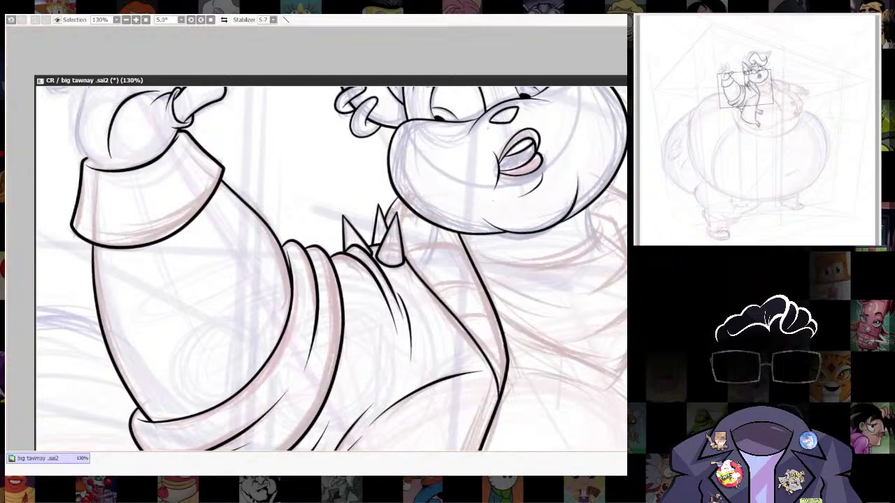
Refine the short lapel line between the shoulder spikes and the chin at brush size 1.0, redoing the stroke.
{"action": "scroll", "coordinate": [384, 220], "scroll_direction": "up", "scroll_amount": 5}
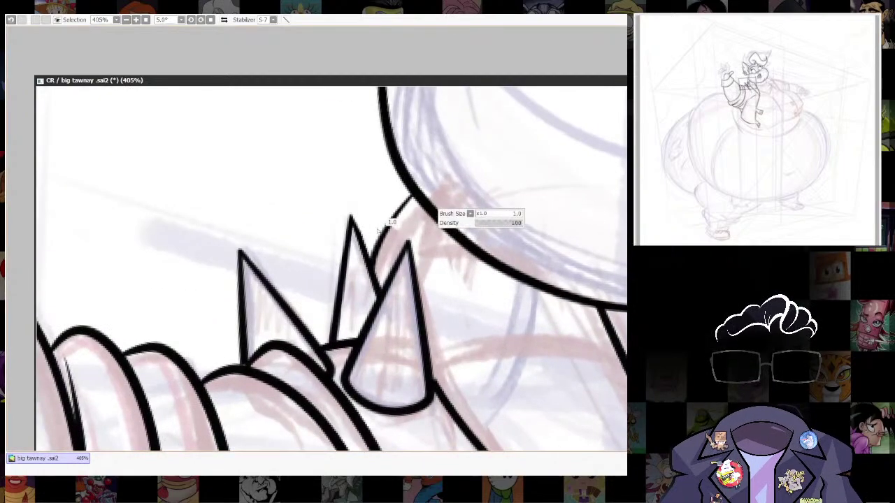
{"action": "mouse_move", "coordinate": [412, 195]}
{"action": "left_mouse_down"}
{"action": "mouse_move", "coordinate": [378, 244]}
{"action": "mouse_move", "coordinate": [371, 268]}
{"action": "mouse_move", "coordinate": [379, 255]}
{"action": "mouse_move", "coordinate": [374, 278]}
{"action": "left_mouse_up"}
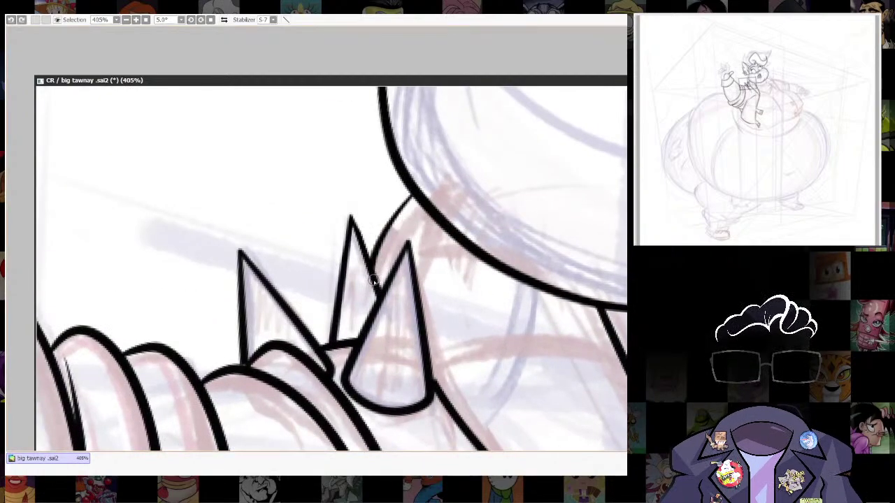
{"action": "key", "text": "ctrl+z"}
{"action": "left_click_drag", "start_coordinate": [413, 197], "coordinate": [368, 266]}
{"action": "scroll", "coordinate": [388, 276], "scroll_direction": "down", "scroll_amount": 15}
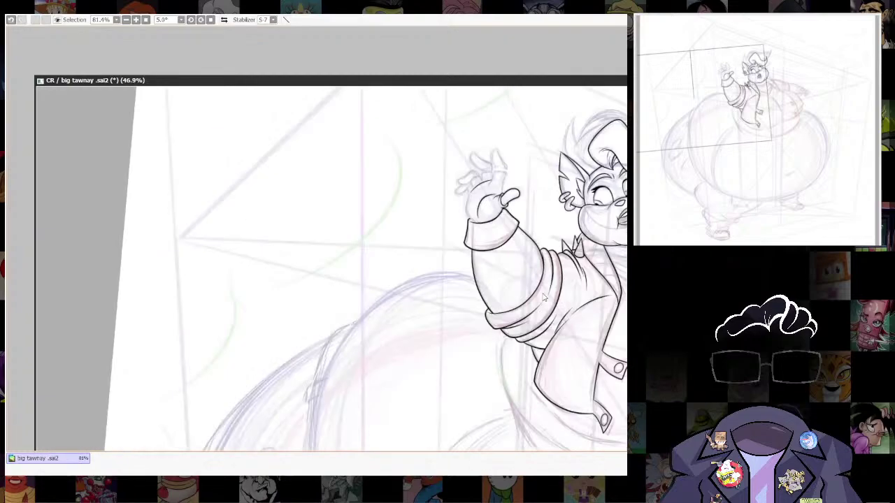
{"action": "scroll", "coordinate": [508, 290], "scroll_direction": "up", "scroll_amount": 8}
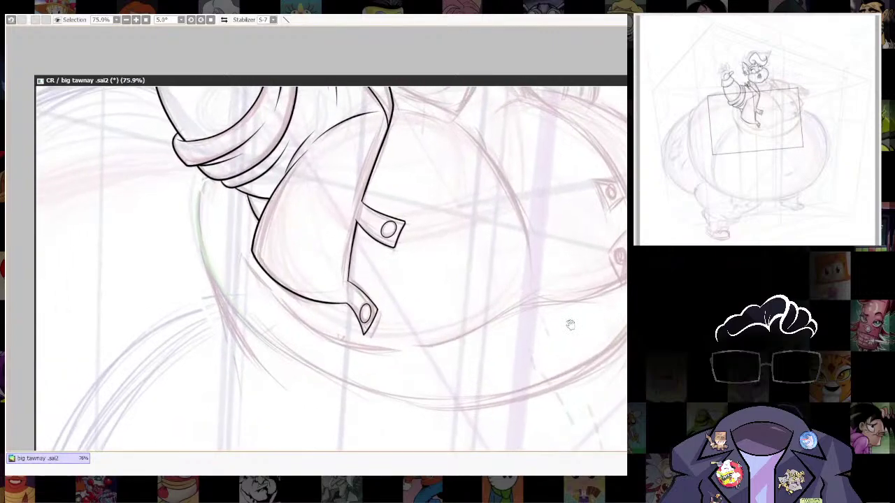
{"action": "left_click_drag", "start_coordinate": [570, 324], "coordinate": [529, 341]}
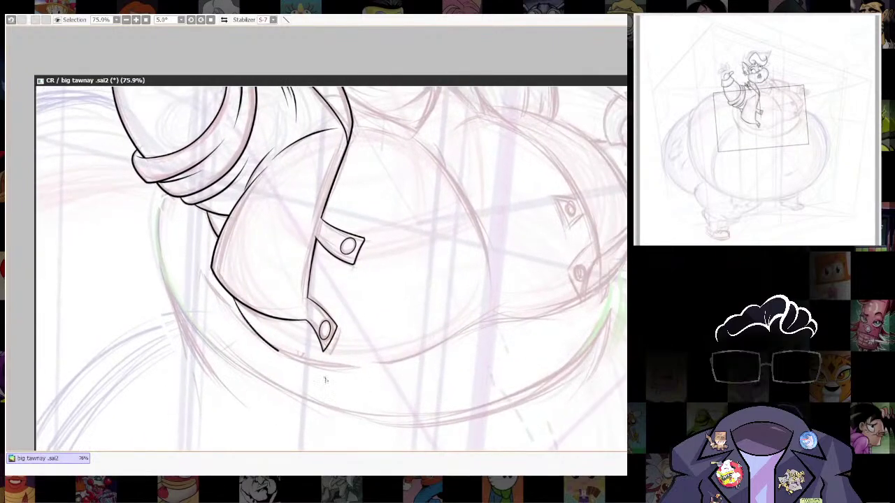
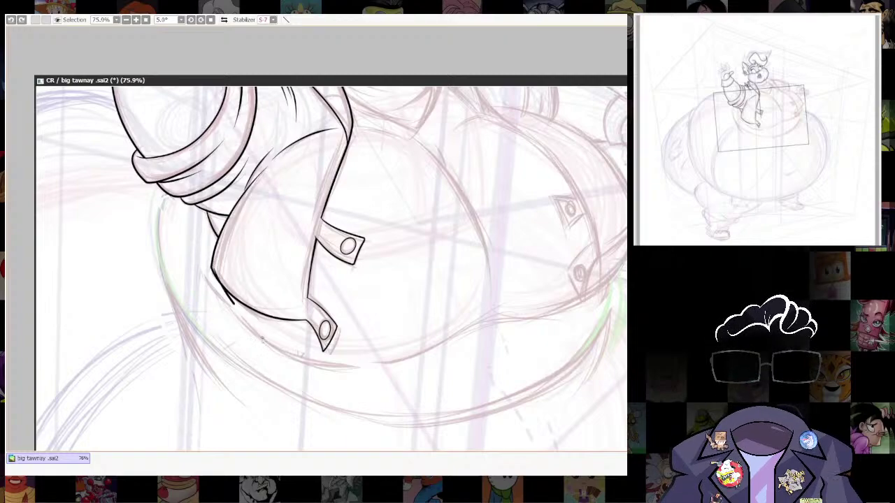
{"action": "mouse_move", "coordinate": [235, 305]}
{"action": "left_mouse_down"}
{"action": "mouse_move", "coordinate": [328, 366]}
{"action": "mouse_move", "coordinate": [415, 357]}
{"action": "mouse_move", "coordinate": [490, 304]}
{"action": "left_mouse_up"}
{"action": "key", "text": "ctrl+z"}
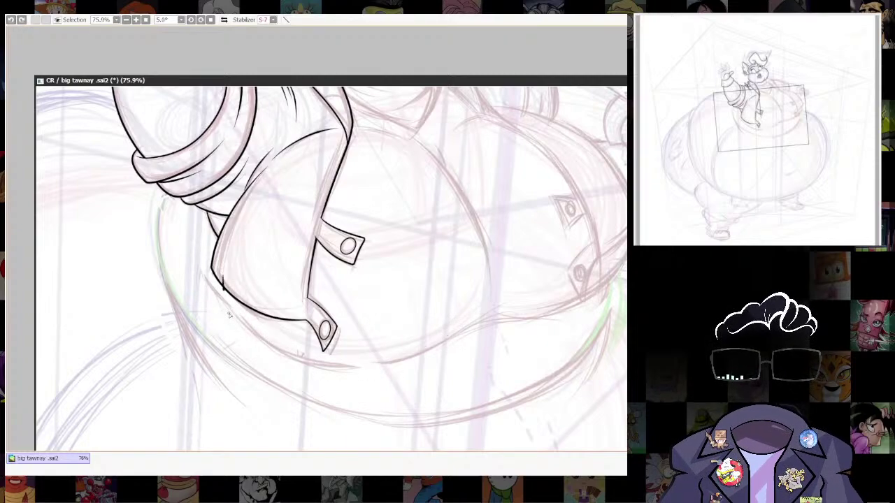
{"action": "mouse_move", "coordinate": [229, 315]}
{"action": "left_mouse_down"}
{"action": "mouse_move", "coordinate": [274, 361]}
{"action": "mouse_move", "coordinate": [351, 381]}
{"action": "mouse_move", "coordinate": [436, 363]}
{"action": "mouse_move", "coordinate": [505, 318]}
{"action": "mouse_move", "coordinate": [547, 307]}
{"action": "left_mouse_up"}
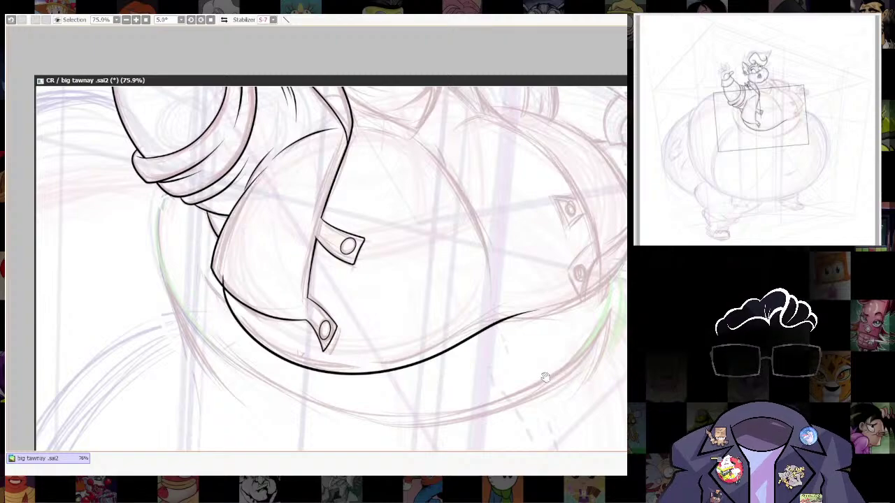
{"action": "left_click_drag", "start_coordinate": [545, 378], "coordinate": [551, 399]}
{"action": "key", "text": "ctrl+z"}
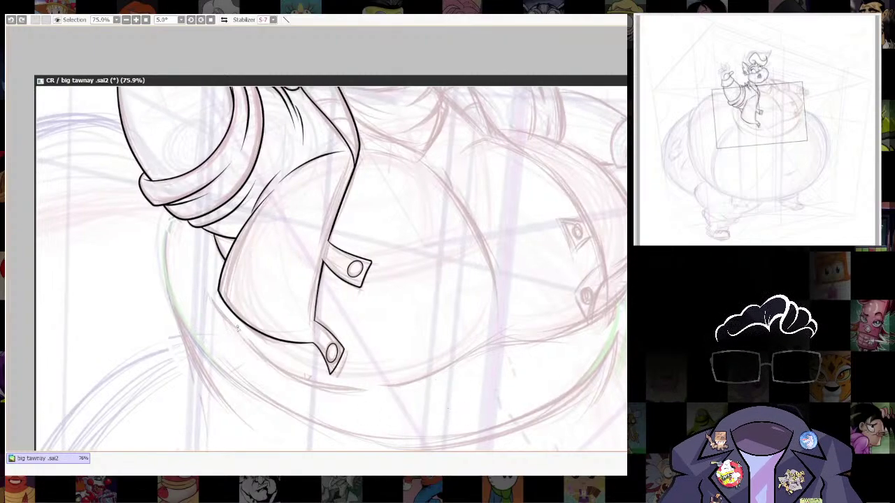
Ink the shirt's lower edge as a long curve from the jacket's lower corner across the belly, and fit it with a transform.
{"action": "mouse_move", "coordinate": [280, 380]}
{"action": "left_mouse_down"}
{"action": "mouse_move", "coordinate": [340, 397]}
{"action": "mouse_move", "coordinate": [415, 390]}
{"action": "mouse_move", "coordinate": [542, 324]}
{"action": "mouse_move", "coordinate": [555, 358]}
{"action": "mouse_move", "coordinate": [542, 311]}
{"action": "left_mouse_up"}
{"action": "key", "text": "ctrl+t"}
{"action": "left_click_drag", "start_coordinate": [219, 360], "coordinate": [219, 352]}
{"action": "key", "text": "Return"}
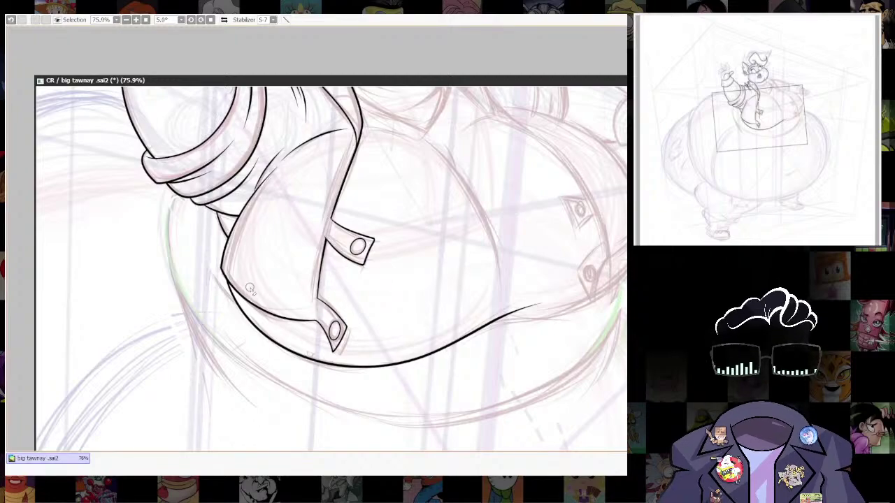
{"action": "left_click_drag", "start_coordinate": [531, 307], "coordinate": [564, 230]}
{"action": "left_click_drag", "start_coordinate": [601, 320], "coordinate": [508, 365]}
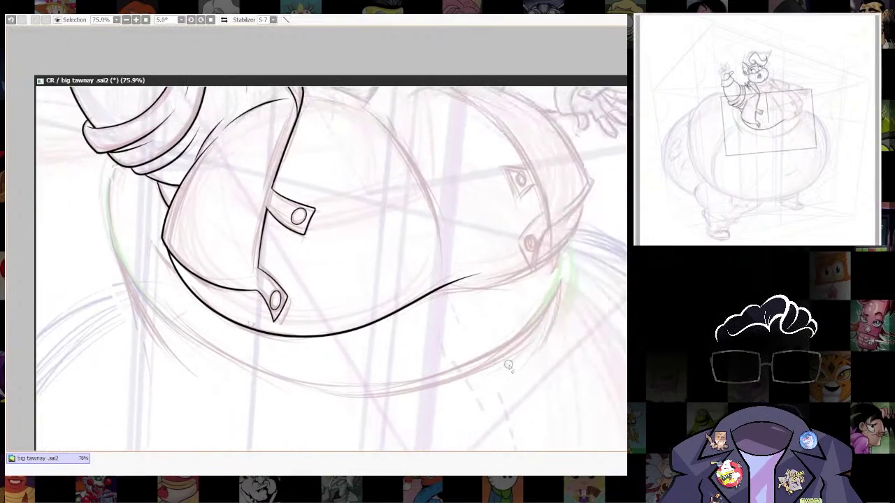
{"action": "left_click_drag", "start_coordinate": [589, 281], "coordinate": [591, 378]}
Ink the shirt collar's upper edge as a curve around the neck beneath the chin, redoing the stroke.
{"action": "scroll", "coordinate": [584, 283], "scroll_direction": "down", "scroll_amount": 4}
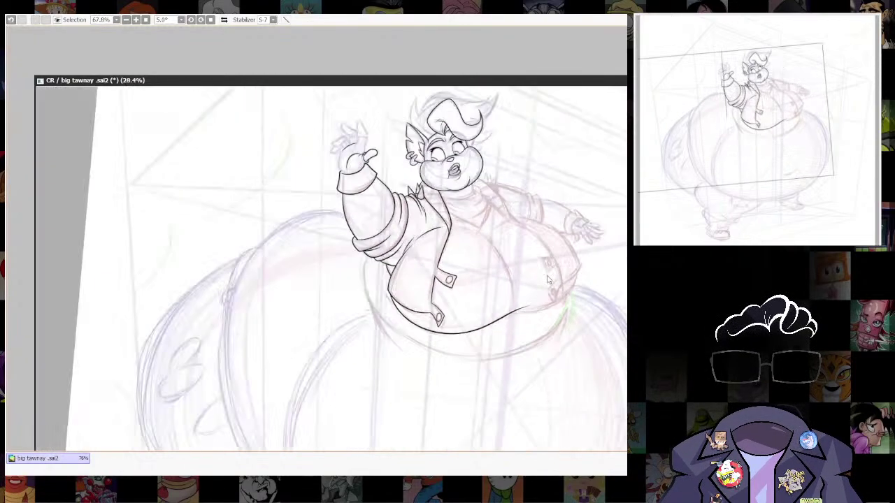
{"action": "left_click_drag", "start_coordinate": [538, 262], "coordinate": [490, 318]}
{"action": "scroll", "coordinate": [489, 307], "scroll_direction": "up", "scroll_amount": 3}
{"action": "scroll", "coordinate": [482, 236], "scroll_direction": "up", "scroll_amount": 5}
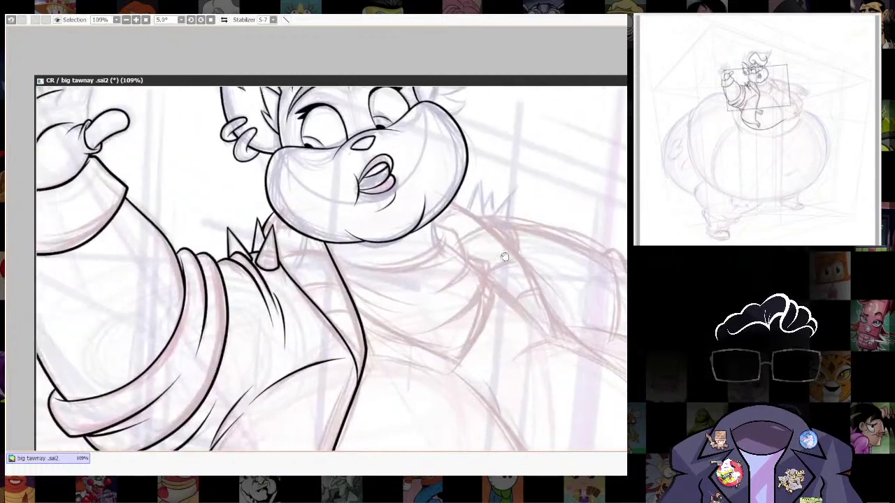
{"action": "left_click_drag", "start_coordinate": [503, 255], "coordinate": [553, 304]}
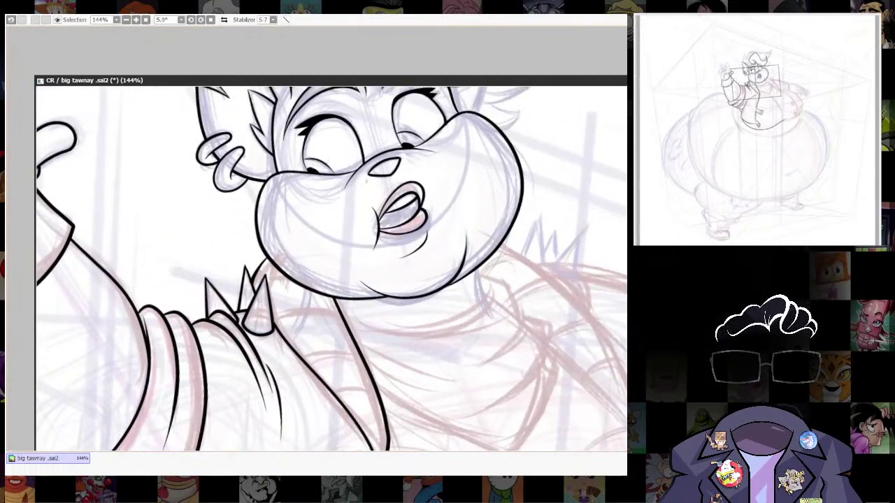
{"action": "mouse_move", "coordinate": [486, 306]}
{"action": "left_mouse_down"}
{"action": "mouse_move", "coordinate": [502, 283]}
{"action": "mouse_move", "coordinate": [496, 314]}
{"action": "mouse_move", "coordinate": [429, 334]}
{"action": "mouse_move", "coordinate": [346, 317]}
{"action": "mouse_move", "coordinate": [314, 288]}
{"action": "left_mouse_up"}
{"action": "key", "text": "["}
{"action": "key", "text": "ctrl+z"}
{"action": "mouse_move", "coordinate": [501, 282]}
{"action": "left_mouse_down"}
{"action": "mouse_move", "coordinate": [431, 335]}
{"action": "mouse_move", "coordinate": [332, 309]}
{"action": "mouse_move", "coordinate": [320, 290]}
{"action": "left_mouse_up"}
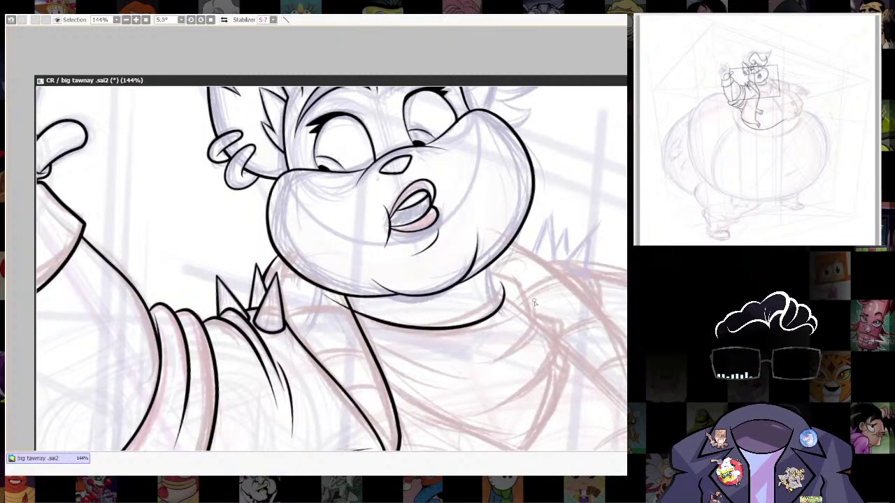
Ink the side of the neck from the chin to the collar, and trim the line ends overlapping the jacket edge, chin and collar.
{"action": "left_click_drag", "start_coordinate": [518, 294], "coordinate": [510, 271]}
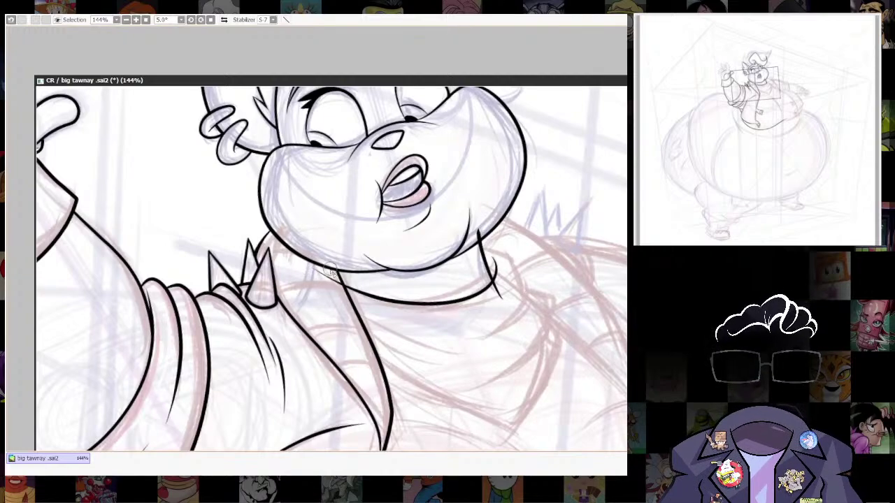
{"action": "left_click", "coordinate": [351, 285], "text": "ctrl+shift"}
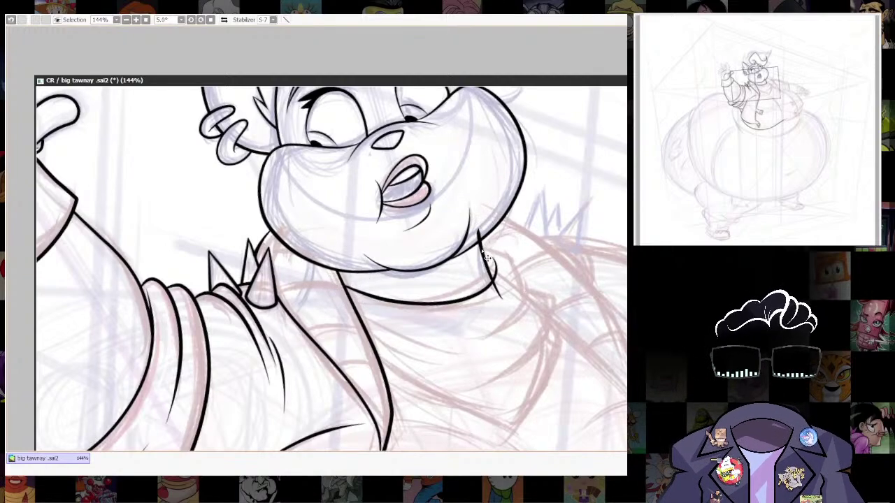
{"action": "left_click", "coordinate": [497, 288], "text": "ctrl+shift"}
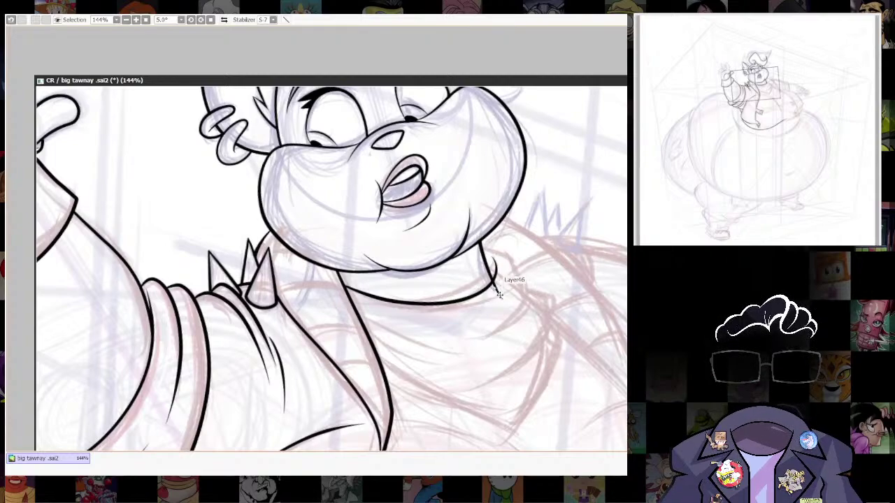
{"action": "left_click", "coordinate": [495, 290], "text": "ctrl+shift"}
{"action": "left_click", "coordinate": [500, 294], "text": "ctrl+shift"}
{"action": "left_click_drag", "start_coordinate": [493, 295], "coordinate": [500, 293]}
Ink the collar's folded outer edges beside the neck and a fold line running in from the jacket's front edge.
{"action": "mouse_move", "coordinate": [544, 270]}
{"action": "left_mouse_down"}
{"action": "mouse_move", "coordinate": [491, 228]}
{"action": "mouse_move", "coordinate": [528, 273]}
{"action": "mouse_move", "coordinate": [500, 311]}
{"action": "mouse_move", "coordinate": [456, 325]}
{"action": "left_mouse_up"}
{"action": "scroll", "coordinate": [552, 248], "scroll_direction": "down", "scroll_amount": 2}
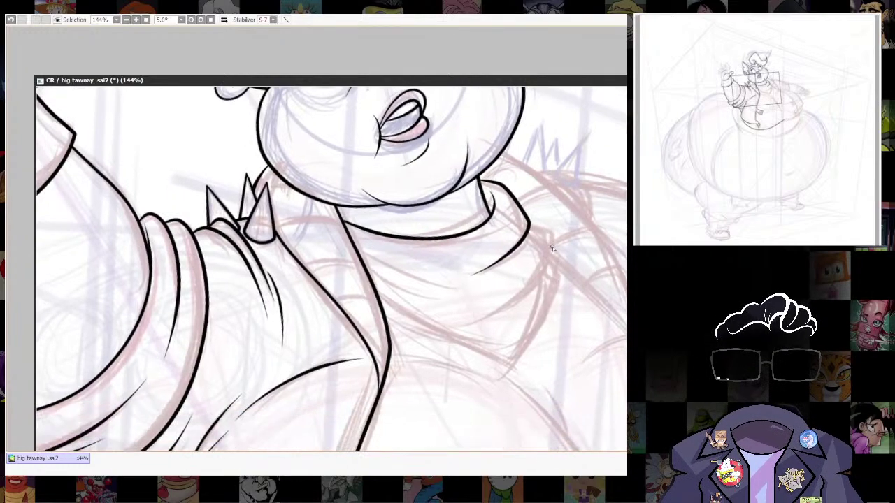
{"action": "mouse_move", "coordinate": [549, 231]}
{"action": "left_mouse_down"}
{"action": "mouse_move", "coordinate": [506, 318]}
{"action": "mouse_move", "coordinate": [477, 318]}
{"action": "mouse_move", "coordinate": [343, 259]}
{"action": "left_mouse_up"}
{"action": "scroll", "coordinate": [478, 315], "scroll_direction": "up", "scroll_amount": 1}
{"action": "left_click_drag", "start_coordinate": [485, 346], "coordinate": [490, 314]}
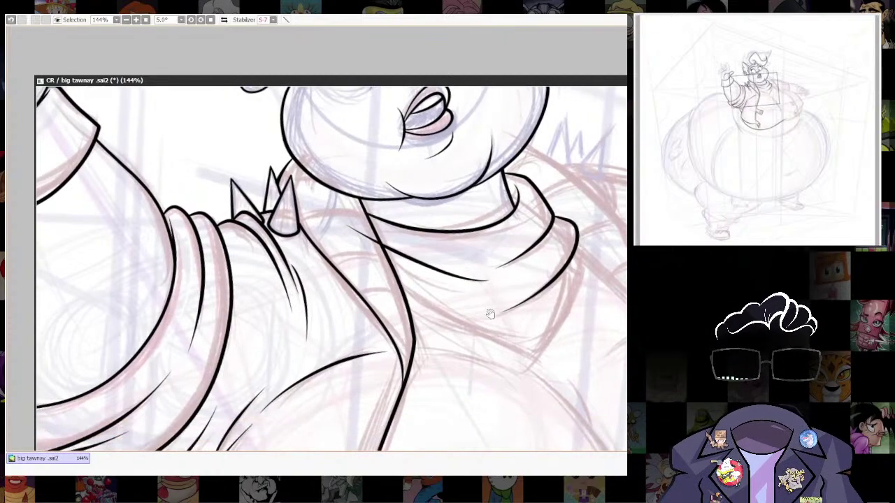
Ink the shirt collar's pointed lower edge from the jacket's front edge up to the outer fold, and erase the fold line overlapping the lapel.
{"action": "mouse_move", "coordinate": [441, 287]}
{"action": "left_mouse_down"}
{"action": "mouse_move", "coordinate": [422, 262]}
{"action": "mouse_move", "coordinate": [336, 214]}
{"action": "left_mouse_up"}
{"action": "left_click_drag", "start_coordinate": [530, 270], "coordinate": [499, 274]}
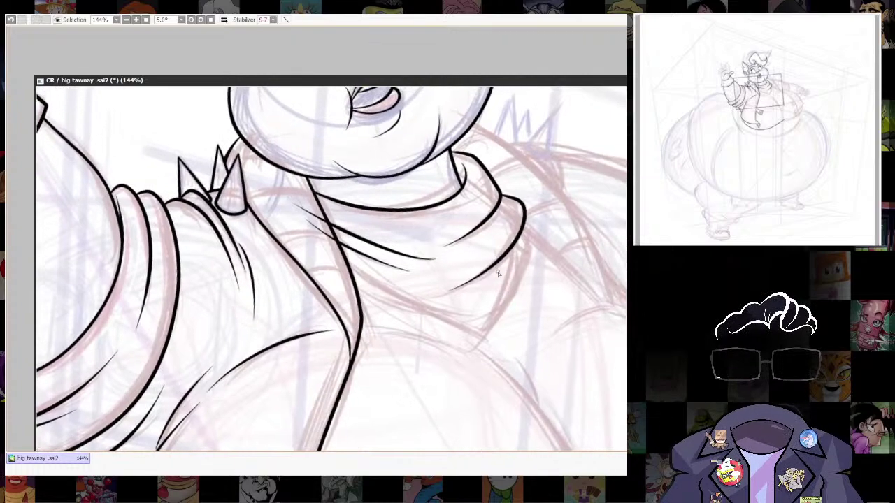
{"action": "left_click_drag", "start_coordinate": [349, 278], "coordinate": [479, 342]}
{"action": "key", "text": "ctrl+z"}
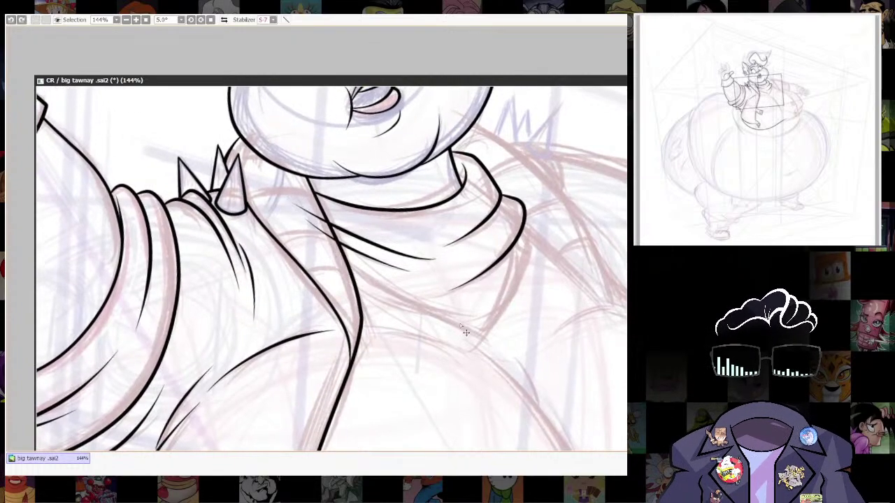
{"action": "mouse_move", "coordinate": [437, 323]}
{"action": "left_mouse_down"}
{"action": "mouse_move", "coordinate": [482, 339]}
{"action": "mouse_move", "coordinate": [532, 260]}
{"action": "mouse_move", "coordinate": [528, 222]}
{"action": "mouse_move", "coordinate": [570, 252]}
{"action": "left_mouse_up"}
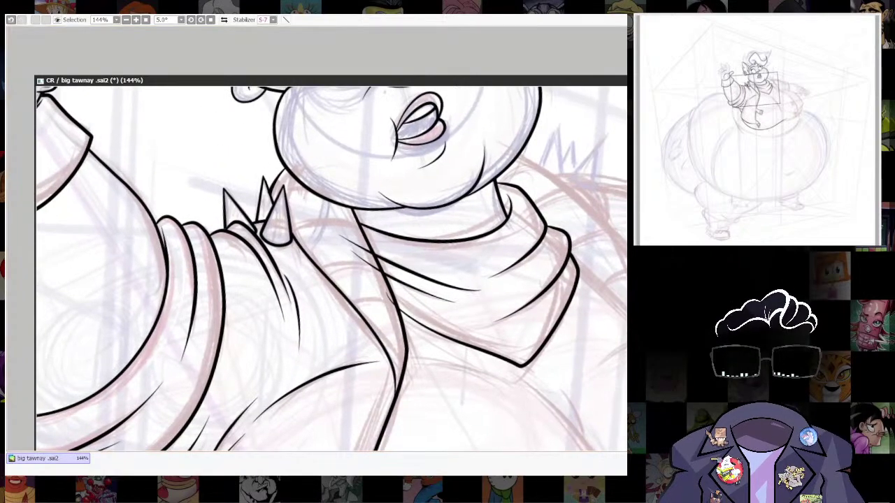
{"action": "key", "text": "e"}
{"action": "left_click_drag", "start_coordinate": [342, 227], "coordinate": [364, 271]}
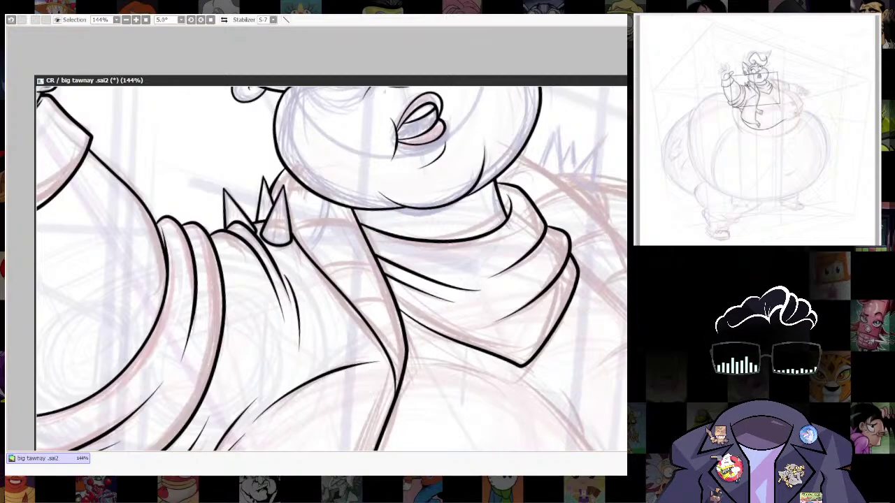
Ink the inner side contour of the chest as a long curve running down toward the shirt's hem with a size 6 brush, redoing the stroke.
{"action": "scroll", "coordinate": [533, 293], "scroll_direction": "down", "scroll_amount": 13}
{"action": "scroll", "coordinate": [532, 295], "scroll_direction": "up", "scroll_amount": 5}
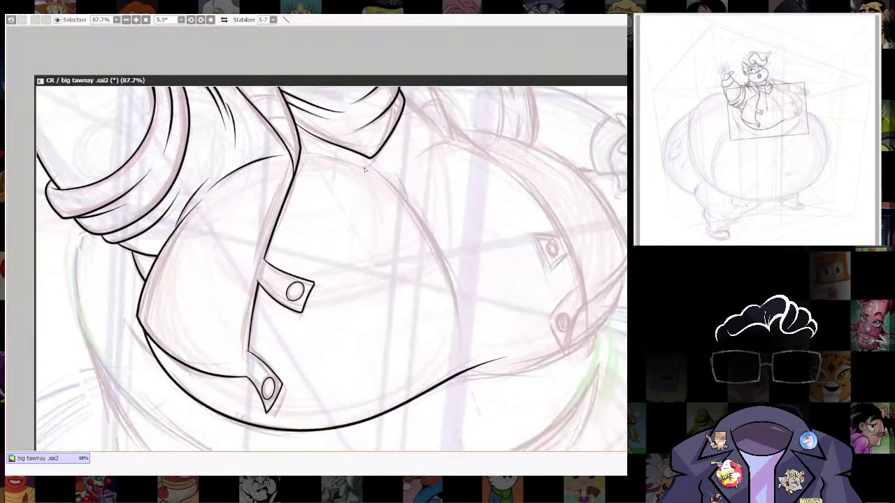
{"action": "mouse_move", "coordinate": [425, 223]}
{"action": "left_mouse_down"}
{"action": "mouse_move", "coordinate": [455, 279]}
{"action": "mouse_move", "coordinate": [465, 344]}
{"action": "left_mouse_up"}
{"action": "key", "text": "ctrl+z"}
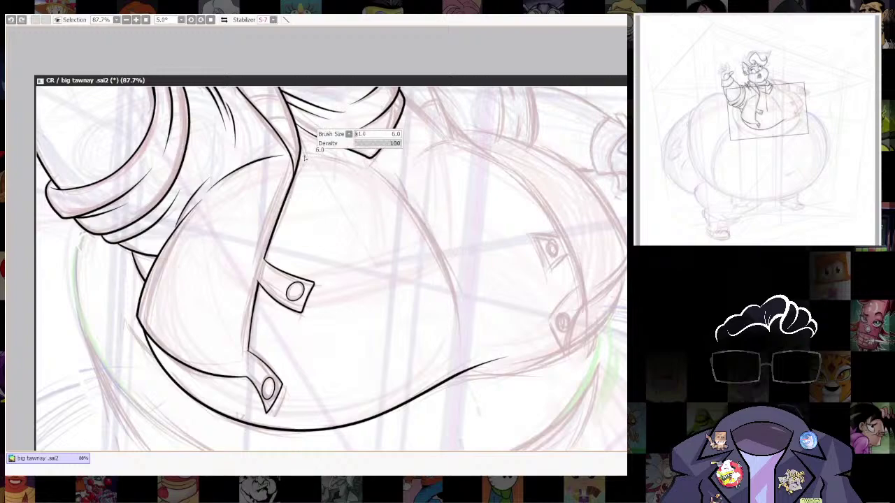
{"action": "mouse_move", "coordinate": [399, 196]}
{"action": "left_mouse_down"}
{"action": "mouse_move", "coordinate": [449, 266]}
{"action": "mouse_move", "coordinate": [463, 344]}
{"action": "left_mouse_up"}
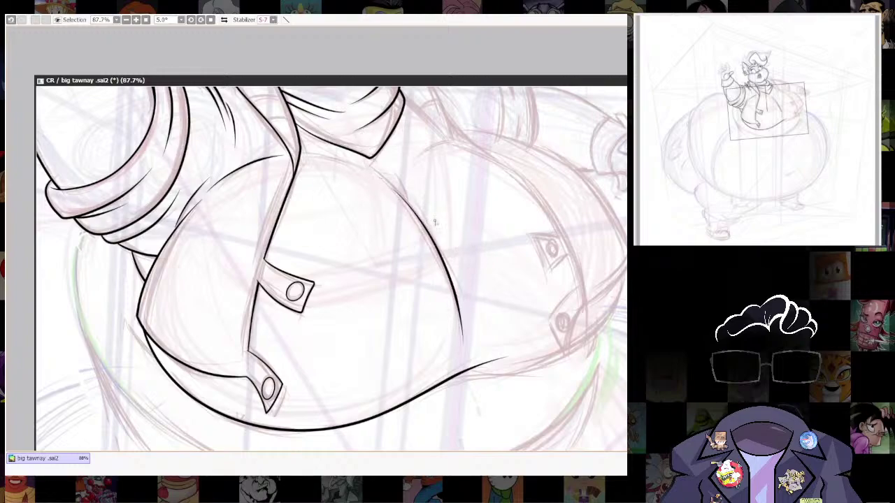
Ink the chest's upper curve from the jacket's front edge to beneath the collar's point, redoing the stroke.
{"action": "left_click_drag", "start_coordinate": [307, 157], "coordinate": [375, 178]}
{"action": "key", "text": "ctrl+z"}
{"action": "left_click_drag", "start_coordinate": [304, 153], "coordinate": [381, 178]}
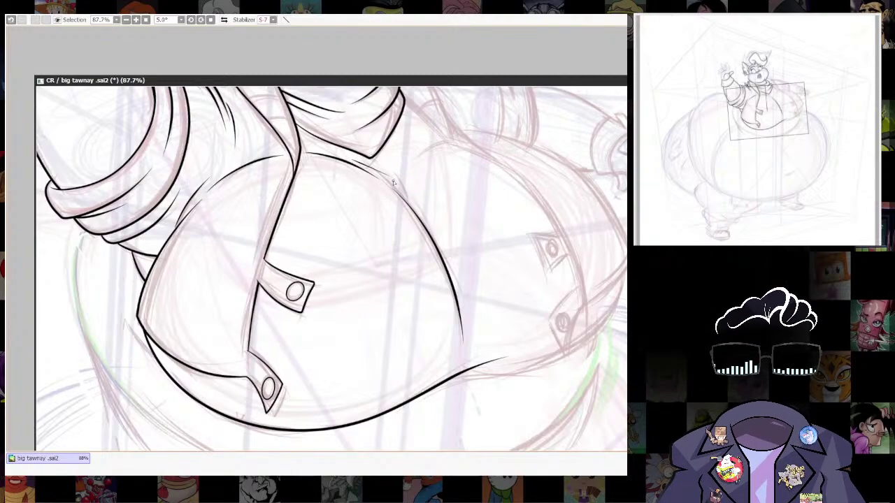
{"action": "key", "text": "ctrl+z"}
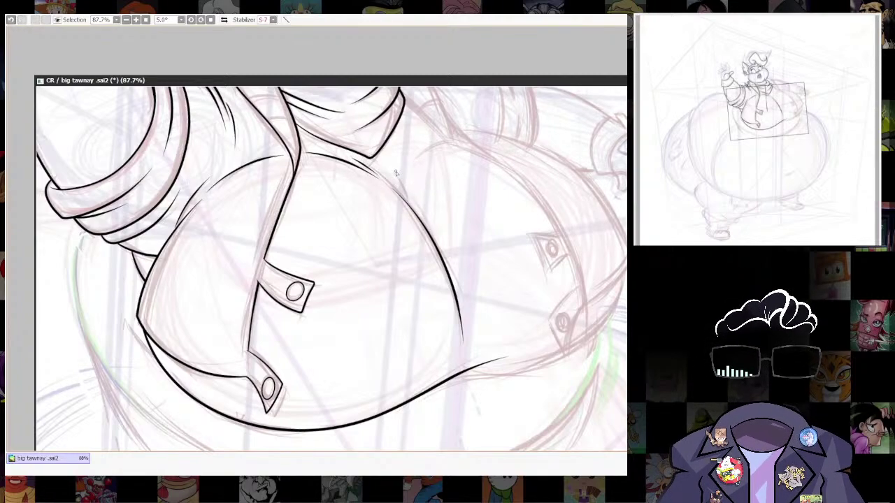
Ink a short curve rising from the chest contour for the far side of the chest, and trim its upper end with a size 16 eraser.
{"action": "mouse_move", "coordinate": [397, 168]}
{"action": "left_mouse_down"}
{"action": "mouse_move", "coordinate": [419, 148]}
{"action": "mouse_move", "coordinate": [464, 136]}
{"action": "left_mouse_up"}
{"action": "left_click_drag", "start_coordinate": [536, 221], "coordinate": [542, 268]}
{"action": "key", "text": "ctrl+z"}
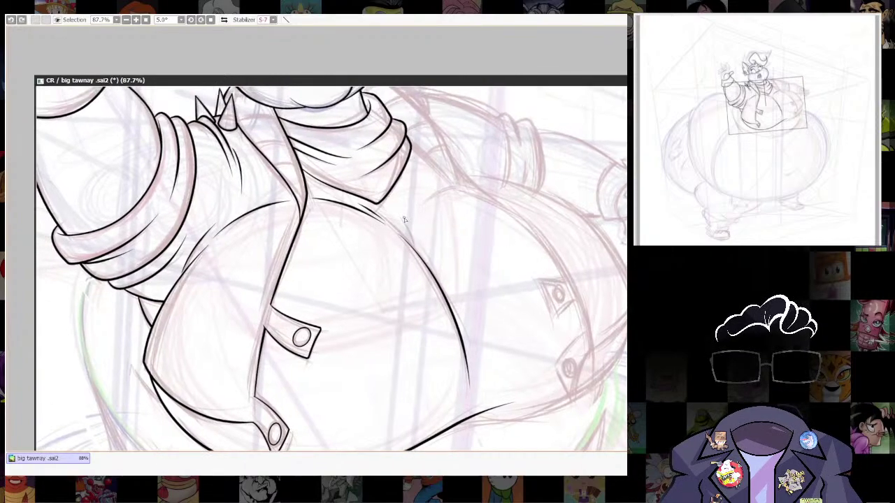
{"action": "left_click_drag", "start_coordinate": [456, 180], "coordinate": [497, 179]}
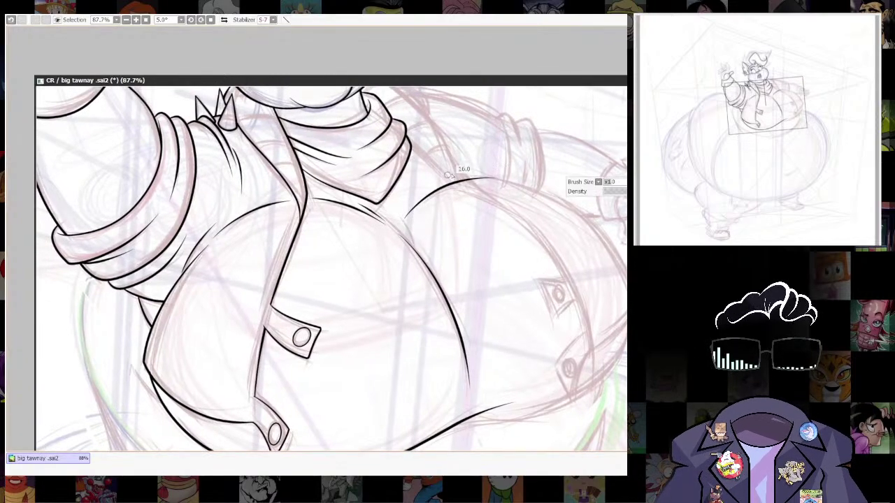
{"action": "left_click_drag", "start_coordinate": [456, 181], "coordinate": [499, 179]}
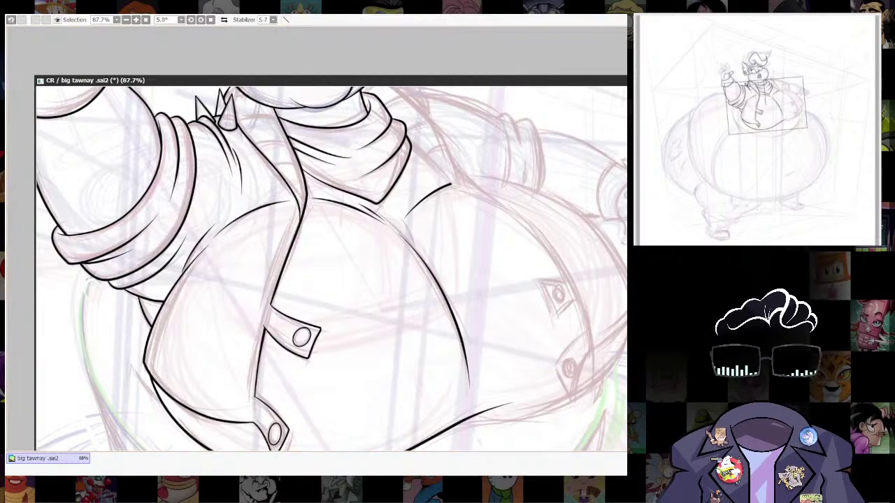
Examine the inked upper body against the whole figure, and inspect the jacket's front edge and buttoned strap up close.
{"action": "left_click_drag", "start_coordinate": [564, 221], "coordinate": [570, 277]}
{"action": "scroll", "coordinate": [570, 276], "scroll_direction": "up", "scroll_amount": 3}
{"action": "scroll", "coordinate": [576, 292], "scroll_direction": "down", "scroll_amount": 5}
{"action": "left_click_drag", "start_coordinate": [491, 268], "coordinate": [443, 370]}
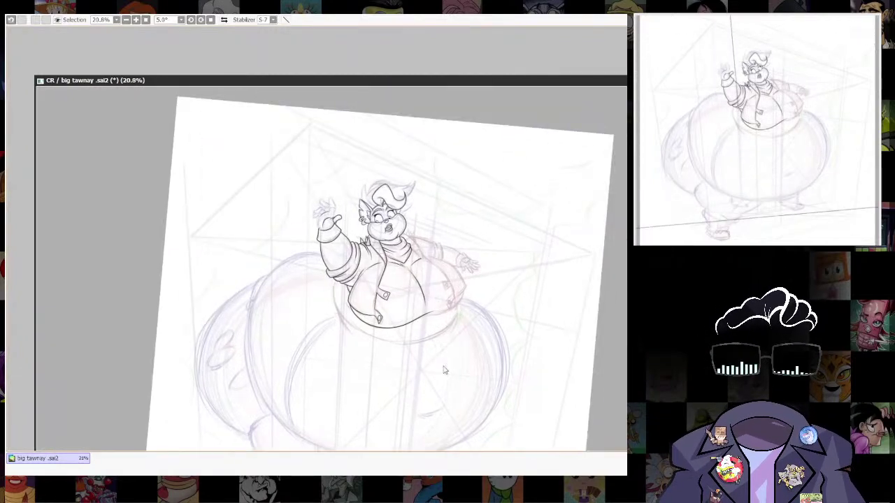
{"action": "key", "text": "alt+Tab"}
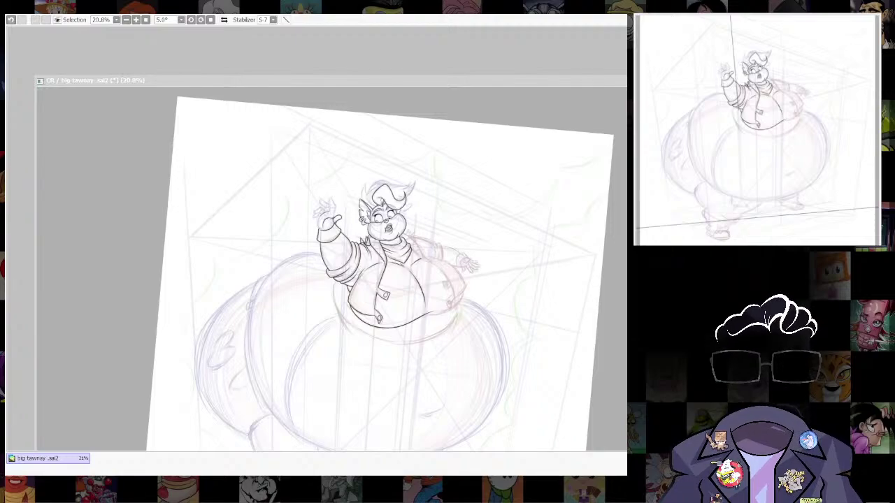
{"action": "scroll", "coordinate": [386, 282], "scroll_direction": "up", "scroll_amount": 5}
{"action": "left_click_drag", "start_coordinate": [348, 305], "coordinate": [393, 269]}
{"action": "scroll", "coordinate": [391, 269], "scroll_direction": "up", "scroll_amount": 5}
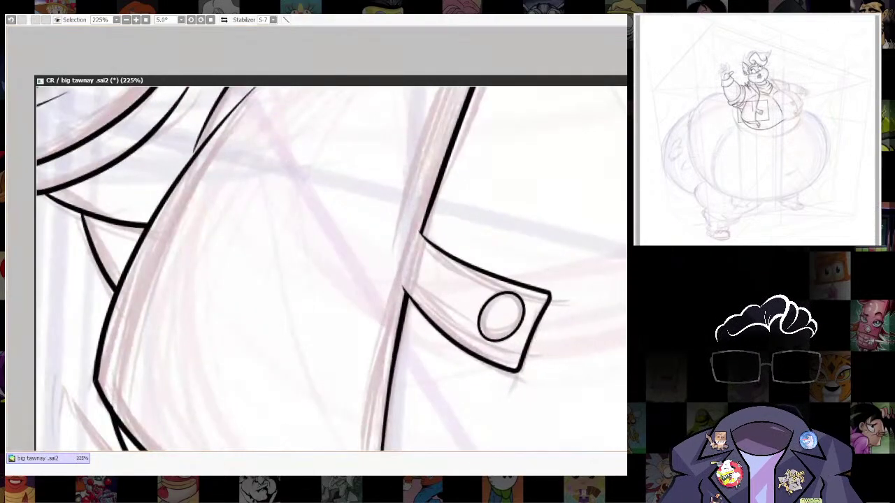
Ink an inner thickness line alongside the jacket's front edge, turning at the upper button tab, and redo it closer to the edge.
{"action": "scroll", "coordinate": [489, 279], "scroll_direction": "up", "scroll_amount": 4}
{"action": "mouse_move", "coordinate": [484, 139]}
{"action": "left_mouse_down"}
{"action": "mouse_move", "coordinate": [402, 344]}
{"action": "mouse_move", "coordinate": [455, 392]}
{"action": "left_mouse_up"}
{"action": "left_click_drag", "start_coordinate": [483, 346], "coordinate": [478, 266]}
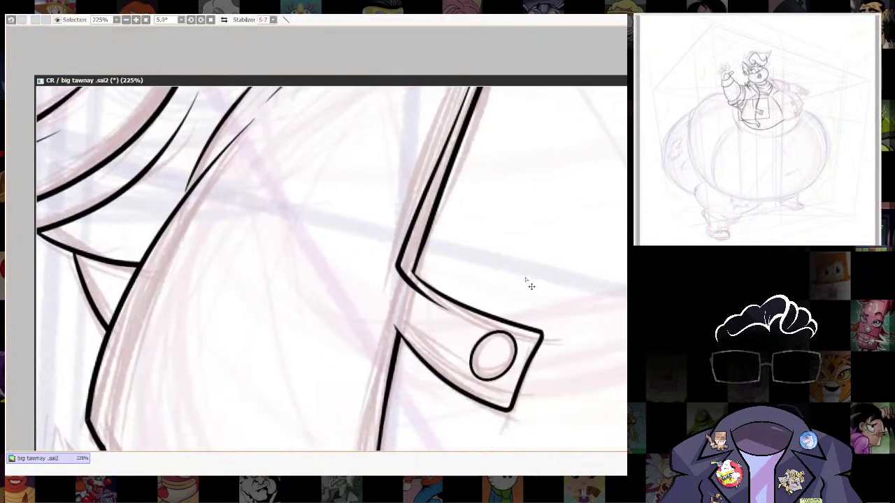
{"action": "key", "text": "ctrl+z"}
{"action": "scroll", "coordinate": [490, 375], "scroll_direction": "up", "scroll_amount": 2}
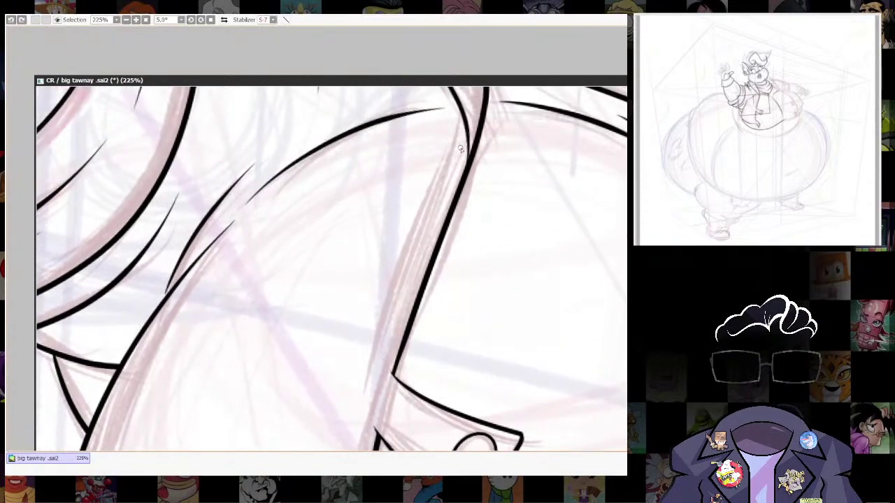
{"action": "mouse_move", "coordinate": [460, 149]}
{"action": "left_mouse_down"}
{"action": "mouse_move", "coordinate": [377, 380]}
{"action": "mouse_move", "coordinate": [428, 417]}
{"action": "left_mouse_up"}
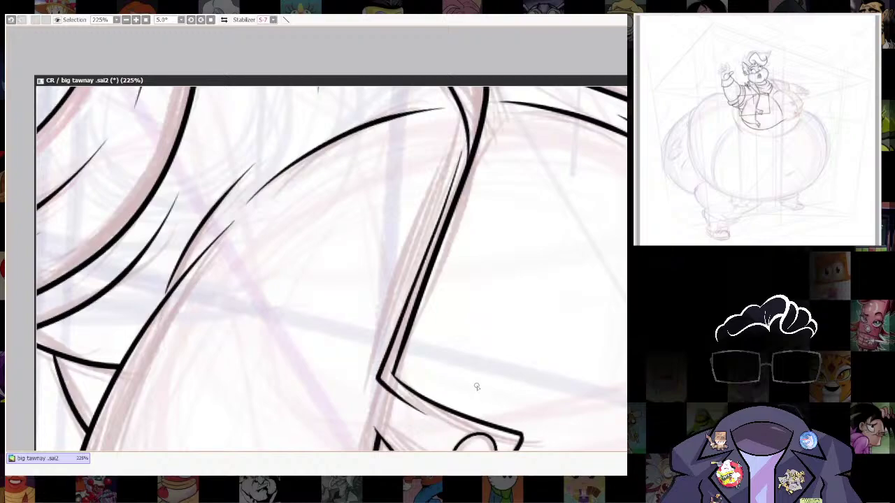
{"action": "scroll", "coordinate": [450, 307], "scroll_direction": "down", "scroll_amount": 2}
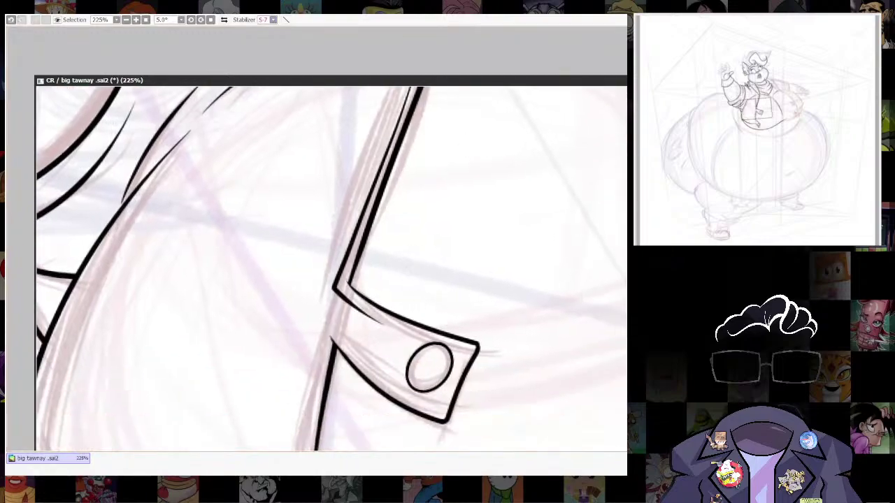
Ink short inner thickness lines along the jacket edge below the upper button tab and where the lower tab joins.
{"action": "left_click_drag", "start_coordinate": [398, 344], "coordinate": [423, 274]}
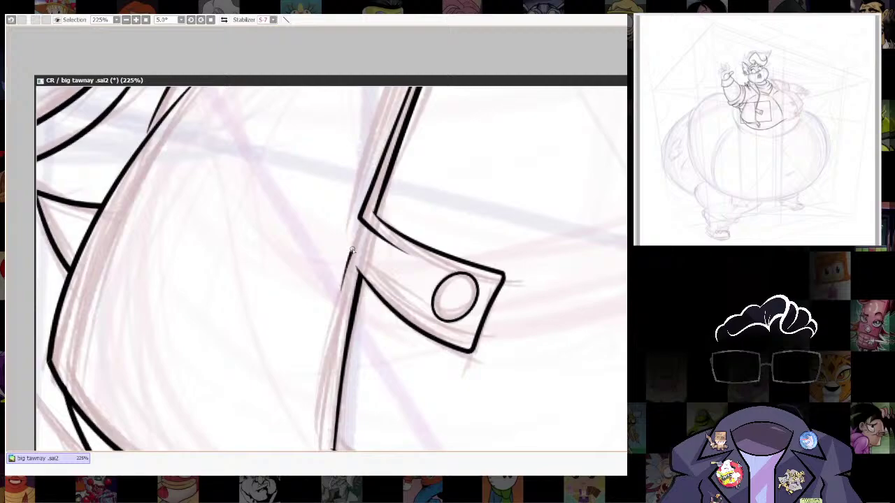
{"action": "left_click_drag", "start_coordinate": [346, 268], "coordinate": [357, 234]}
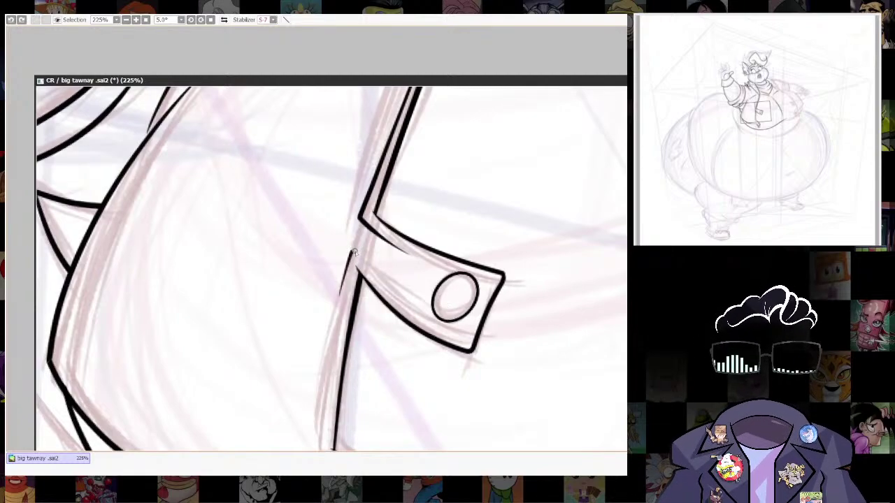
{"action": "left_click_drag", "start_coordinate": [389, 373], "coordinate": [421, 161]}
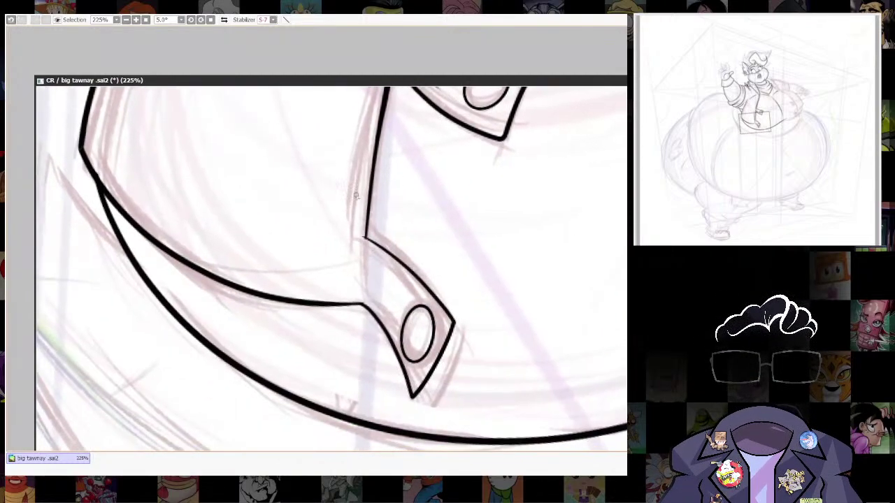
{"action": "mouse_move", "coordinate": [349, 239]}
{"action": "left_mouse_down"}
{"action": "mouse_move", "coordinate": [411, 296]}
{"action": "mouse_move", "coordinate": [392, 316]}
{"action": "left_mouse_up"}
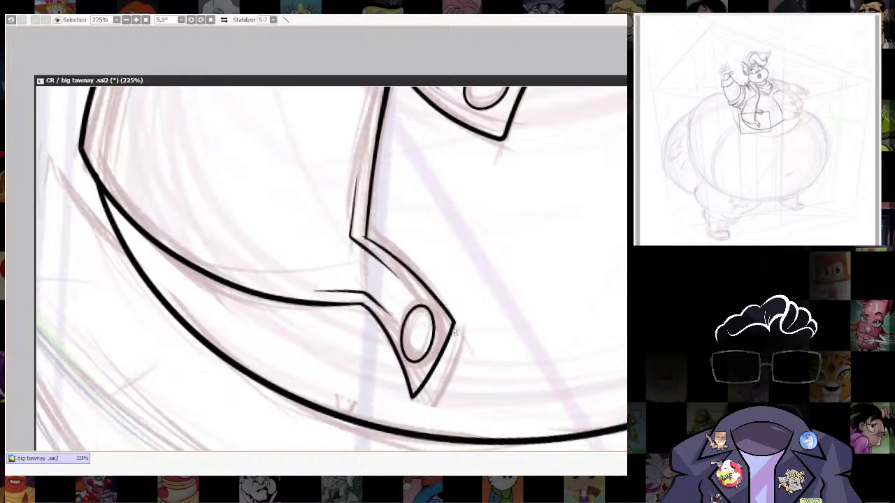
Reduce the brush size and ink the curved glove rim across the raised hand's index finger, redoing the stroke until it fits.
{"action": "left_click_drag", "start_coordinate": [589, 196], "coordinate": [455, 419]}
{"action": "left_click_drag", "start_coordinate": [550, 283], "coordinate": [564, 337]}
{"action": "left_click_drag", "start_coordinate": [531, 230], "coordinate": [498, 241]}
{"action": "left_click_drag", "start_coordinate": [553, 255], "coordinate": [494, 345]}
{"action": "left_click_drag", "start_coordinate": [412, 292], "coordinate": [458, 323]}
{"action": "scroll", "coordinate": [320, 164], "scroll_direction": "up", "scroll_amount": 10}
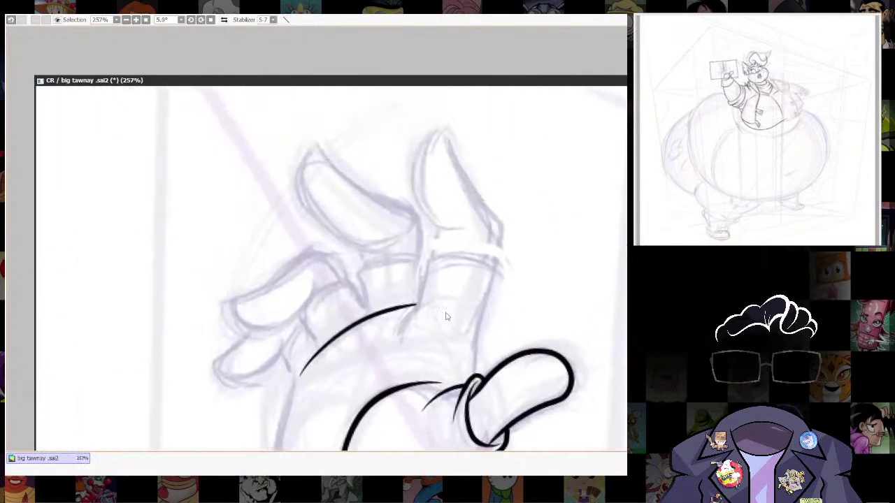
{"action": "left_click_drag", "start_coordinate": [573, 313], "coordinate": [543, 253]}
{"action": "key", "text": "bracketleft"}
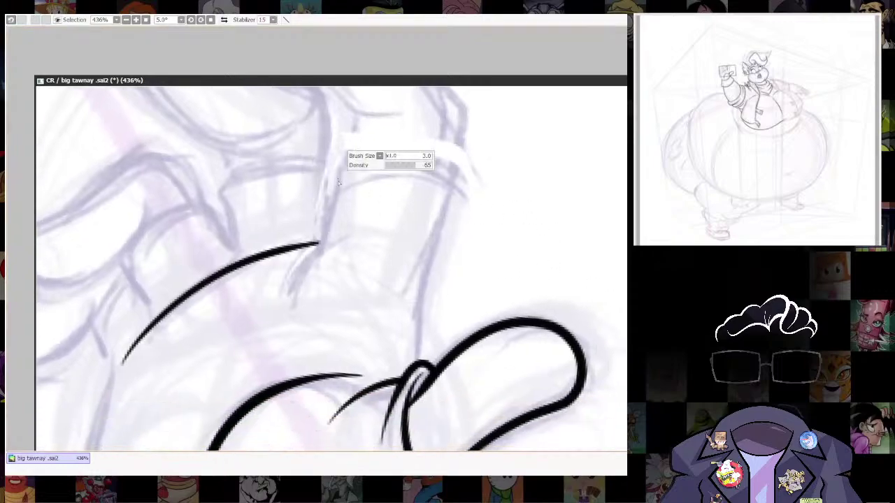
{"action": "mouse_move", "coordinate": [337, 195]}
{"action": "left_mouse_down"}
{"action": "mouse_move", "coordinate": [344, 166]}
{"action": "mouse_move", "coordinate": [441, 155]}
{"action": "left_mouse_up"}
{"action": "key", "text": "ctrl+z"}
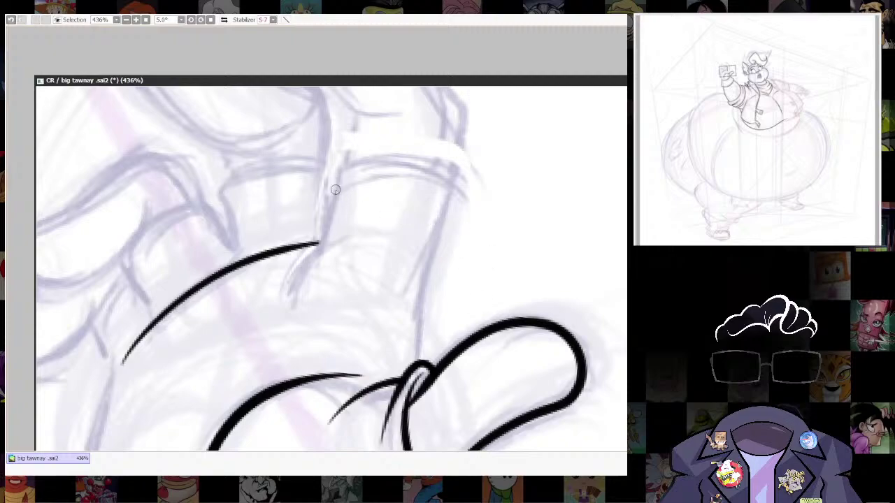
{"action": "key", "text": "bracketleft"}
{"action": "mouse_move", "coordinate": [334, 200]}
{"action": "left_mouse_down"}
{"action": "mouse_move", "coordinate": [329, 178]}
{"action": "mouse_move", "coordinate": [433, 163]}
{"action": "left_mouse_up"}
{"action": "key", "text": "ctrl+z"}
{"action": "mouse_move", "coordinate": [332, 200]}
{"action": "left_mouse_down"}
{"action": "mouse_move", "coordinate": [370, 154]}
{"action": "mouse_move", "coordinate": [456, 170]}
{"action": "mouse_move", "coordinate": [443, 201]}
{"action": "left_mouse_up"}
Ink both sides of the index finger below the glove rim, its base crease, and the joining end of the palm line.
{"action": "scroll", "coordinate": [441, 256], "scroll_direction": "down", "scroll_amount": 1}
{"action": "mouse_move", "coordinate": [328, 173]}
{"action": "left_mouse_down"}
{"action": "mouse_move", "coordinate": [334, 187]}
{"action": "mouse_move", "coordinate": [320, 237]}
{"action": "mouse_move", "coordinate": [297, 260]}
{"action": "left_mouse_up"}
{"action": "left_click_drag", "start_coordinate": [283, 299], "coordinate": [289, 305]}
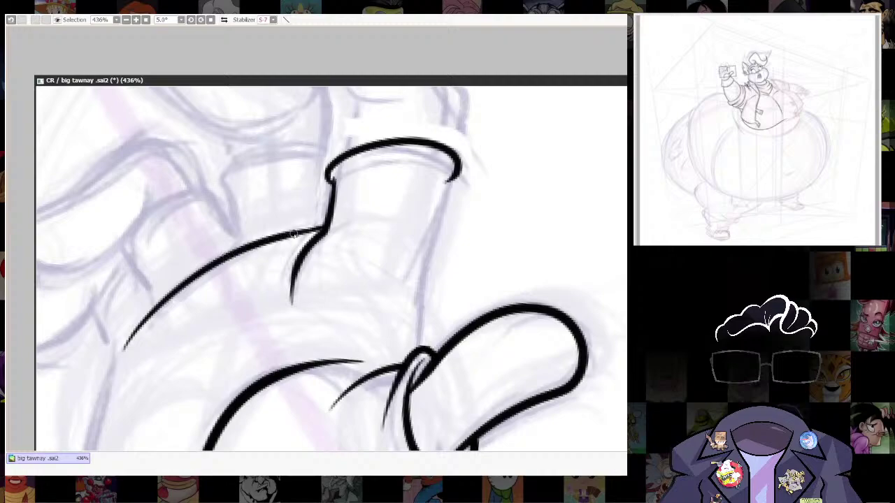
{"action": "left_click_drag", "start_coordinate": [259, 247], "coordinate": [327, 230]}
{"action": "left_click_drag", "start_coordinate": [521, 291], "coordinate": [502, 254]}
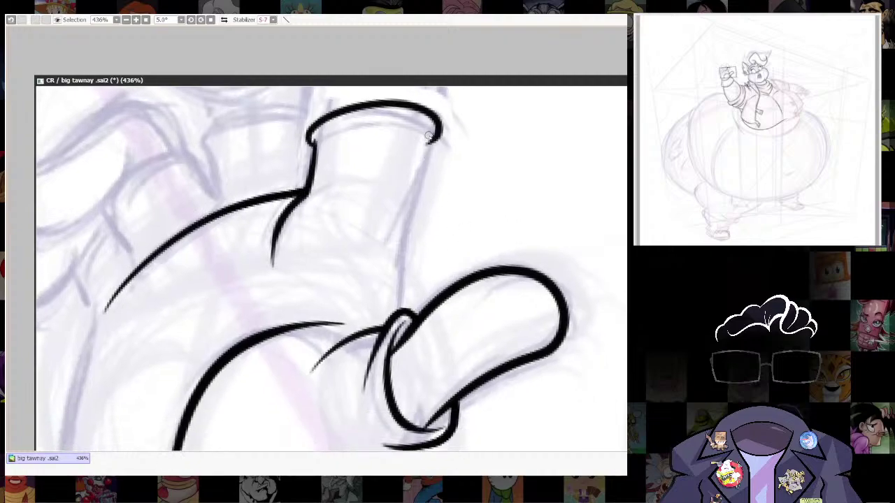
{"action": "mouse_move", "coordinate": [430, 137]}
{"action": "left_mouse_down"}
{"action": "mouse_move", "coordinate": [406, 211]}
{"action": "mouse_move", "coordinate": [398, 316]}
{"action": "left_mouse_up"}
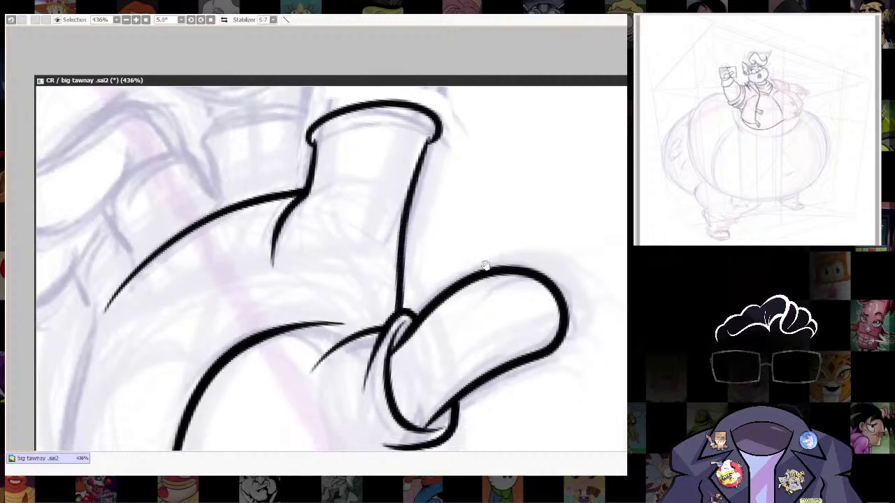
Ink the outline of the exposed index fingertip above the glove rim, from the outer knuckle around to the finger pad.
{"action": "left_click_drag", "start_coordinate": [485, 266], "coordinate": [592, 399]}
{"action": "left_click_drag", "start_coordinate": [433, 271], "coordinate": [508, 261]}
{"action": "key", "text": "ctrl+z"}
{"action": "left_click_drag", "start_coordinate": [398, 274], "coordinate": [474, 276]}
{"action": "left_click_drag", "start_coordinate": [532, 240], "coordinate": [499, 304]}
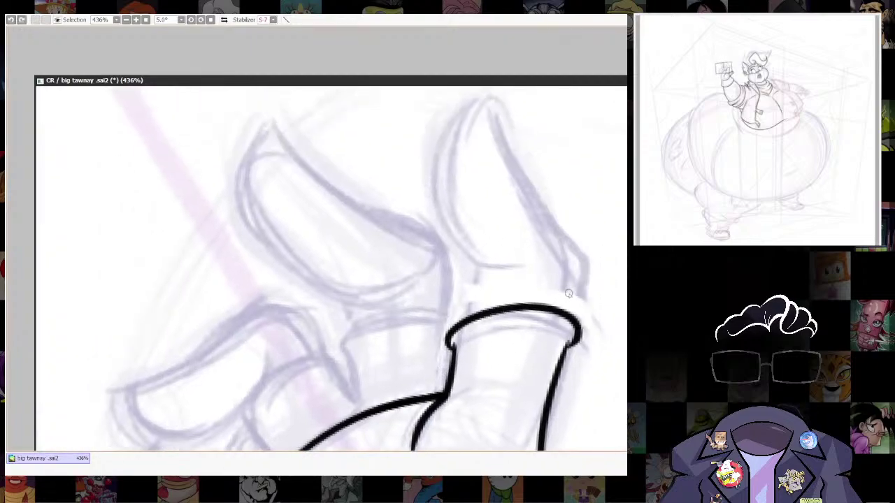
{"action": "mouse_move", "coordinate": [570, 318]}
{"action": "left_mouse_down"}
{"action": "mouse_move", "coordinate": [579, 276]}
{"action": "mouse_move", "coordinate": [482, 101]}
{"action": "mouse_move", "coordinate": [439, 229]}
{"action": "mouse_move", "coordinate": [499, 272]}
{"action": "mouse_move", "coordinate": [531, 266]}
{"action": "left_mouse_up"}
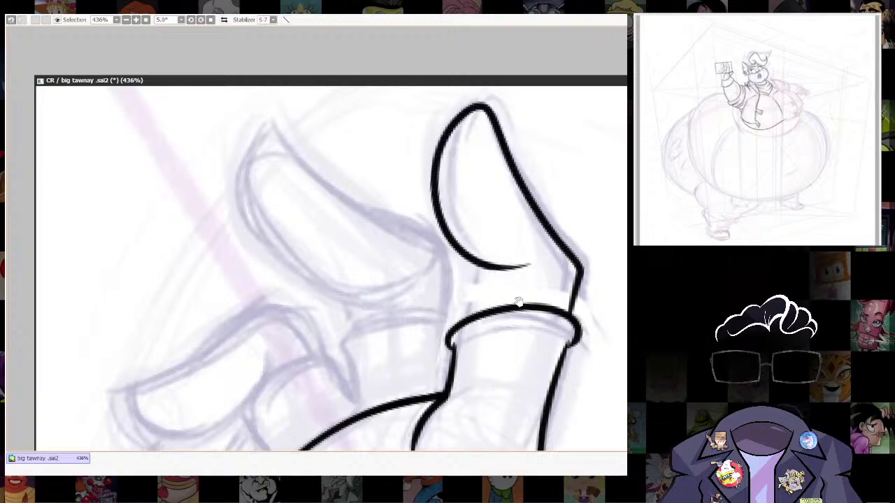
Ink the short inner line joining the index finger pad to the glove rim, redoing it slightly farther in.
{"action": "mouse_move", "coordinate": [474, 270]}
{"action": "left_mouse_down"}
{"action": "mouse_move", "coordinate": [484, 214]}
{"action": "mouse_move", "coordinate": [474, 271]}
{"action": "left_mouse_up"}
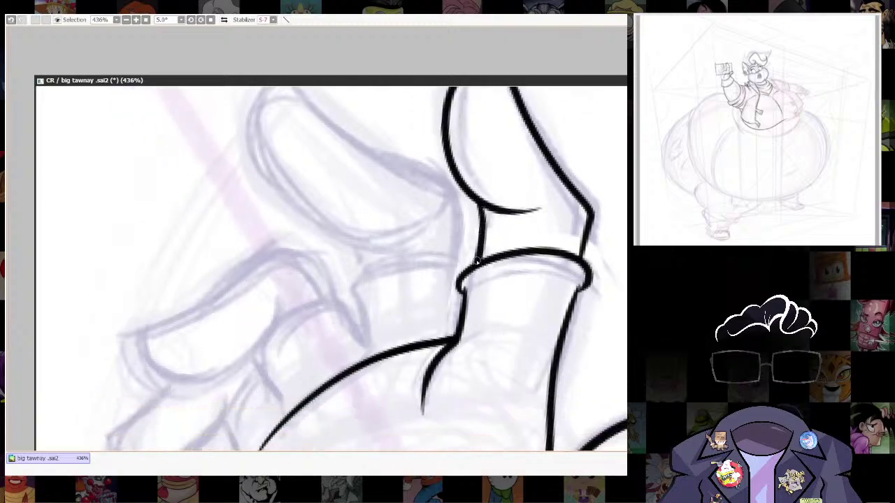
{"action": "key", "text": "ctrl+z"}
{"action": "left_click_drag", "start_coordinate": [492, 207], "coordinate": [481, 260]}
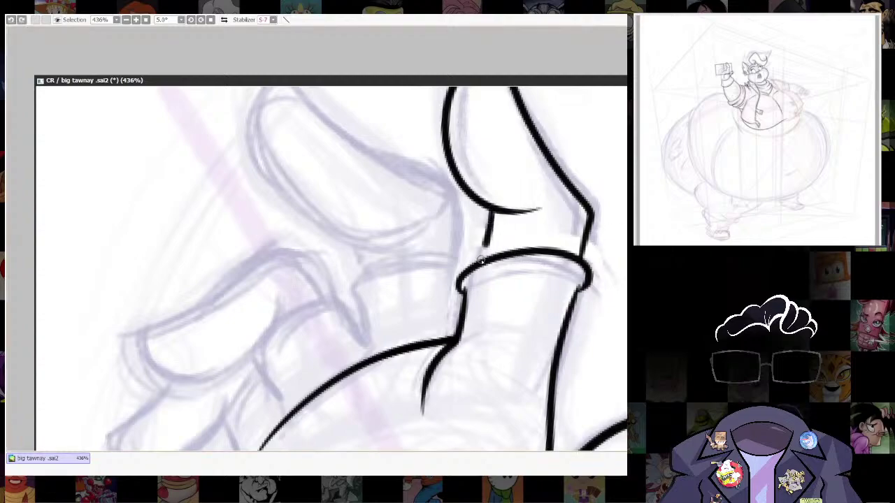
Erase the sharp outer knuckle corner of the index finger and redraw it as a thicker, rounder bend.
{"action": "left_click_drag", "start_coordinate": [619, 297], "coordinate": [547, 380]}
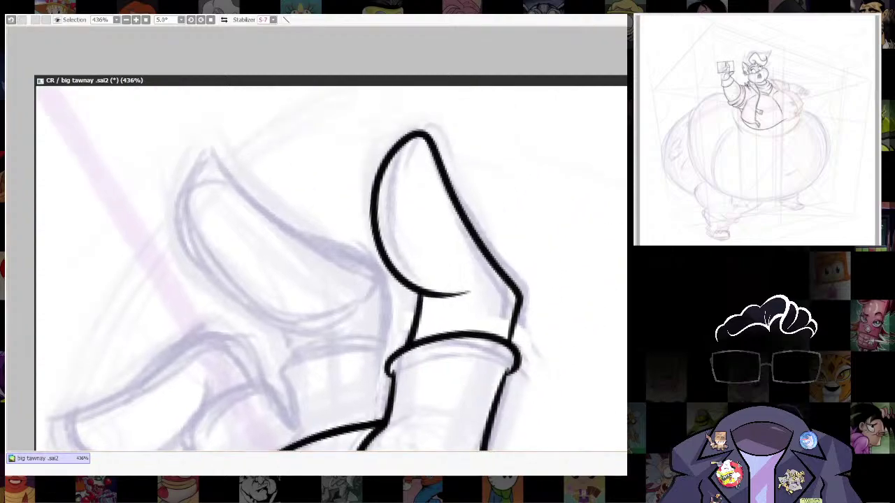
{"action": "scroll", "coordinate": [559, 253], "scroll_direction": "down", "scroll_amount": 8}
{"action": "left_click_drag", "start_coordinate": [591, 307], "coordinate": [576, 187]}
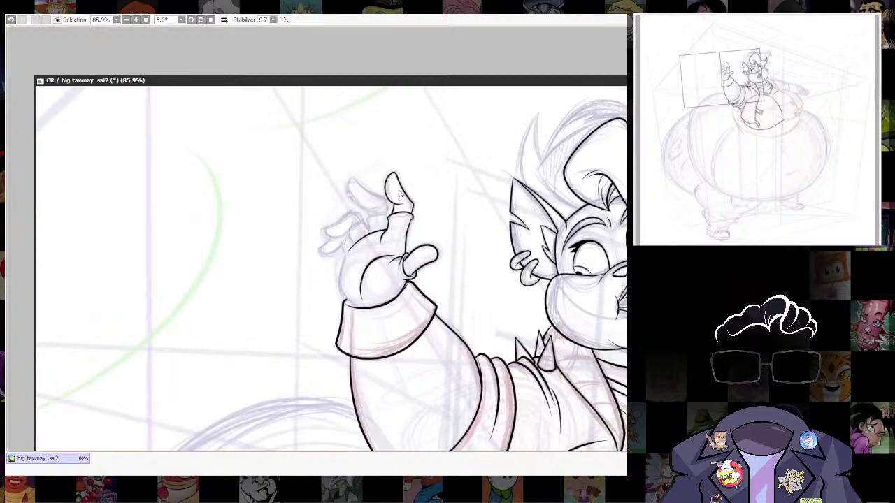
{"action": "scroll", "coordinate": [401, 193], "scroll_direction": "up", "scroll_amount": 10}
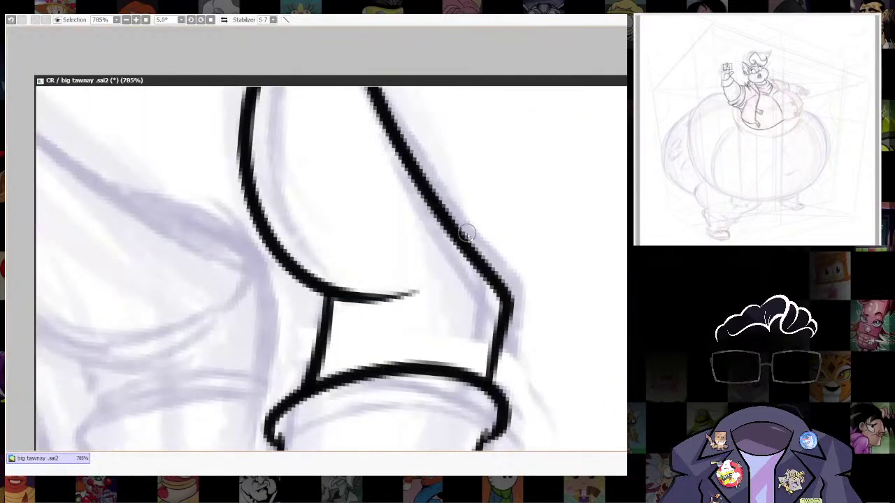
{"action": "mouse_move", "coordinate": [468, 235]}
{"action": "left_mouse_down"}
{"action": "mouse_move", "coordinate": [508, 288]}
{"action": "mouse_move", "coordinate": [513, 364]}
{"action": "left_mouse_up"}
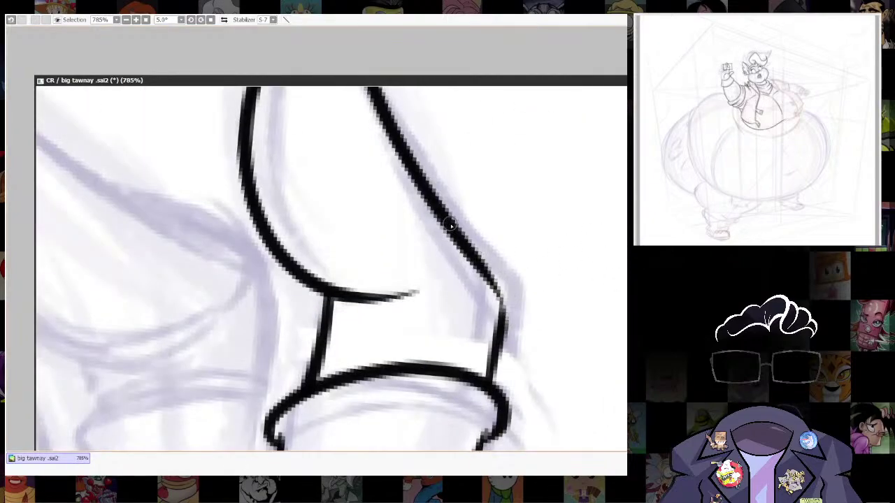
{"action": "mouse_move", "coordinate": [485, 278]}
{"action": "left_mouse_down"}
{"action": "mouse_move", "coordinate": [485, 381]}
{"action": "mouse_move", "coordinate": [592, 264]}
{"action": "left_mouse_up"}
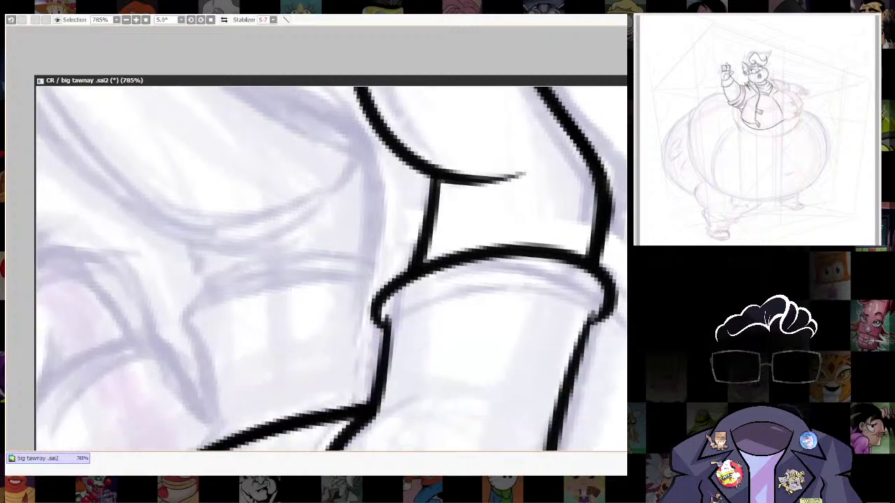
Ink the middle finger's glove rim and outer side down to the palm, plus a thin crease line under the rim.
{"action": "scroll", "coordinate": [603, 255], "scroll_direction": "down", "scroll_amount": 3}
{"action": "scroll", "coordinate": [545, 252], "scroll_direction": "up", "scroll_amount": 2}
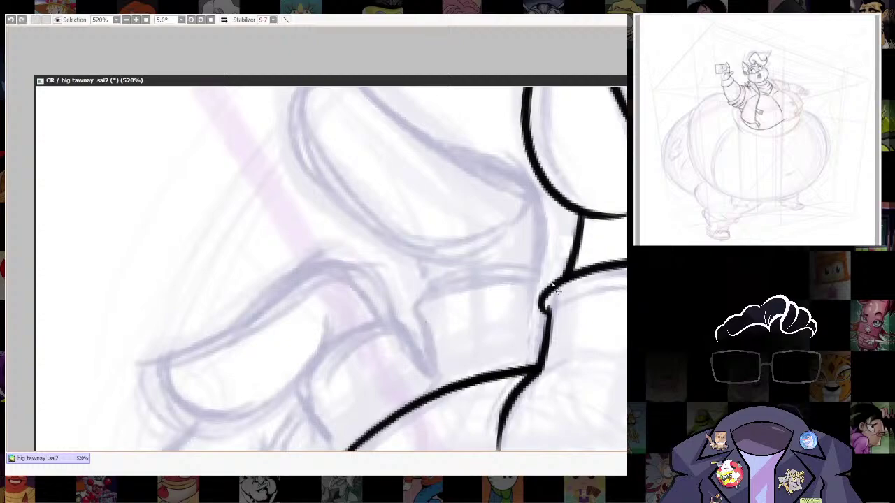
{"action": "mouse_move", "coordinate": [549, 287]}
{"action": "left_mouse_down"}
{"action": "mouse_move", "coordinate": [519, 271]}
{"action": "mouse_move", "coordinate": [444, 278]}
{"action": "mouse_move", "coordinate": [409, 303]}
{"action": "mouse_move", "coordinate": [427, 330]}
{"action": "mouse_move", "coordinate": [436, 393]}
{"action": "left_mouse_up"}
{"action": "scroll", "coordinate": [557, 290], "scroll_direction": "up", "scroll_amount": 2}
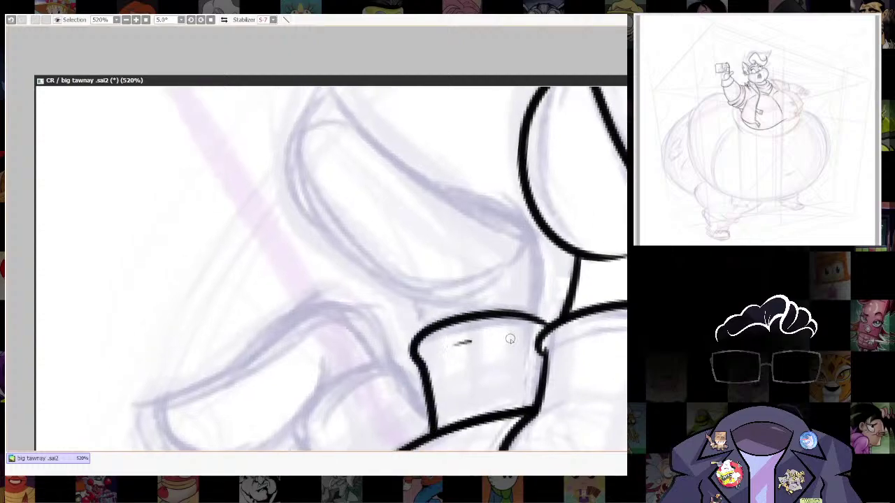
{"action": "left_click_drag", "start_coordinate": [510, 339], "coordinate": [540, 349]}
{"action": "key", "text": "ctrl+z"}
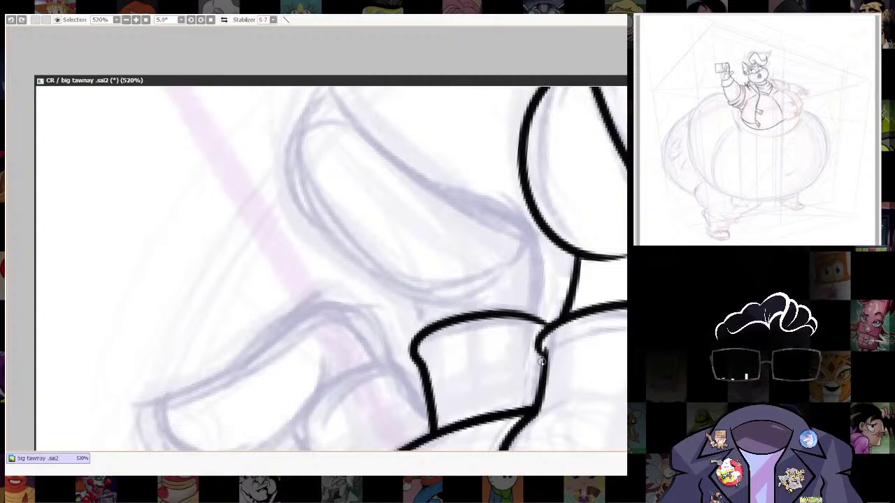
{"action": "left_click_drag", "start_coordinate": [456, 340], "coordinate": [546, 334]}
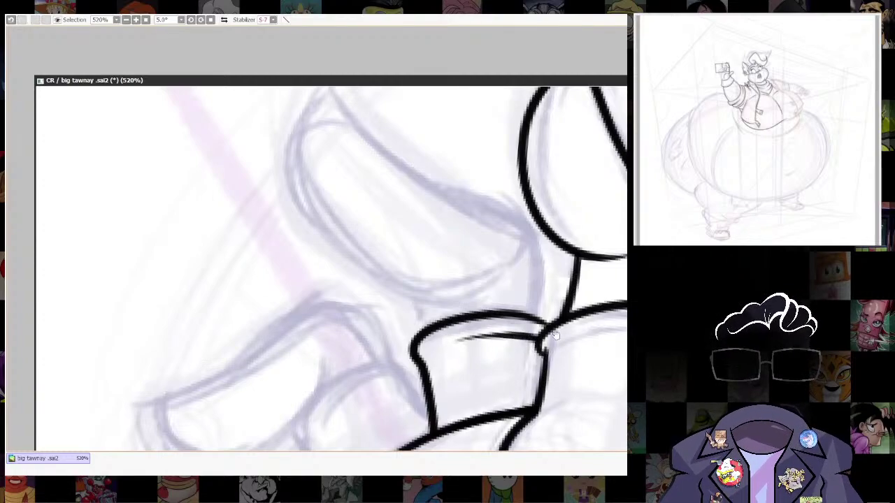
Ink the outline of the middle fingertip and the short line joining its pad to the glove rim.
{"action": "scroll", "coordinate": [554, 335], "scroll_direction": "up", "scroll_amount": 3}
{"action": "mouse_move", "coordinate": [548, 381]}
{"action": "left_mouse_down"}
{"action": "mouse_move", "coordinate": [536, 298]}
{"action": "mouse_move", "coordinate": [417, 242]}
{"action": "mouse_move", "coordinate": [339, 177]}
{"action": "mouse_move", "coordinate": [307, 191]}
{"action": "mouse_move", "coordinate": [306, 232]}
{"action": "mouse_move", "coordinate": [324, 277]}
{"action": "mouse_move", "coordinate": [355, 316]}
{"action": "mouse_move", "coordinate": [394, 343]}
{"action": "mouse_move", "coordinate": [438, 355]}
{"action": "mouse_move", "coordinate": [493, 346]}
{"action": "left_mouse_up"}
{"action": "scroll", "coordinate": [482, 260], "scroll_direction": "down", "scroll_amount": 4}
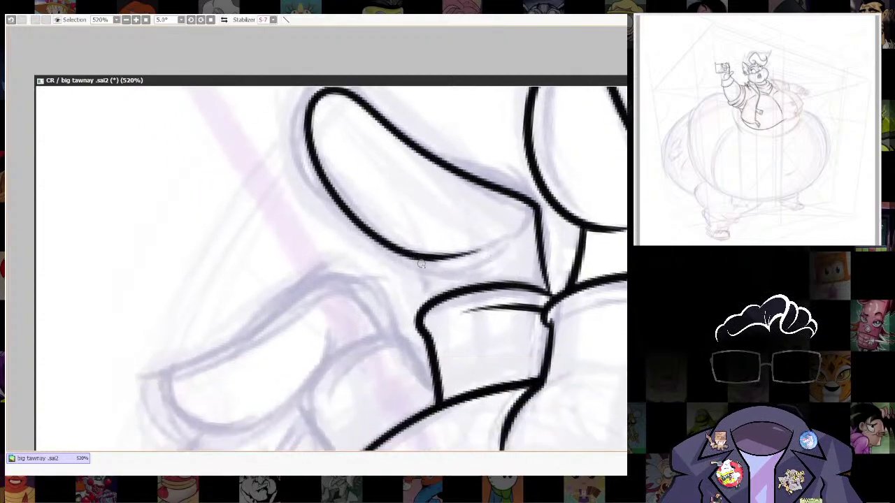
{"action": "left_click_drag", "start_coordinate": [417, 257], "coordinate": [427, 304]}
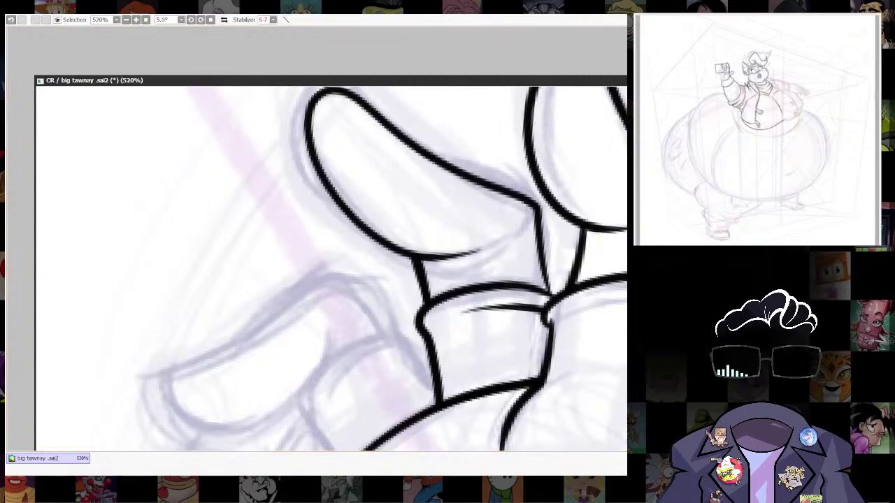
Redraw the short line connecting the middle finger's pad to its glove rim.
{"action": "scroll", "coordinate": [458, 279], "scroll_direction": "down", "scroll_amount": 10}
{"action": "left_click_drag", "start_coordinate": [489, 315], "coordinate": [408, 277]}
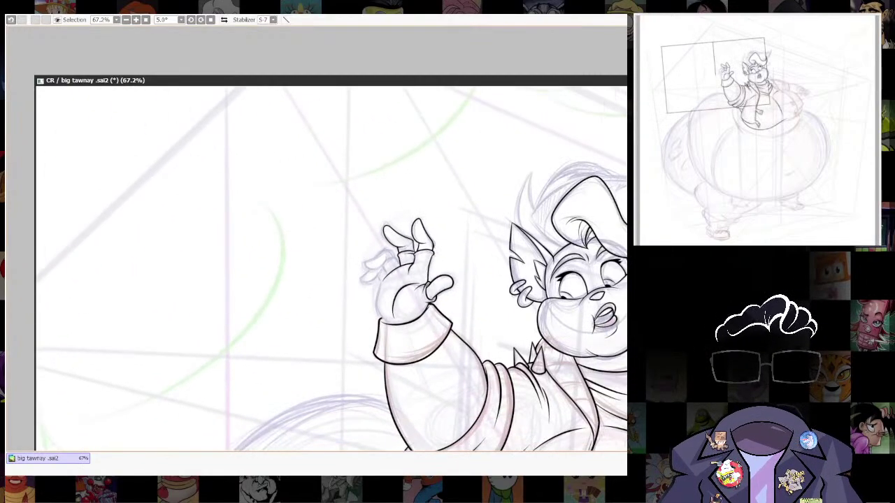
{"action": "scroll", "coordinate": [416, 281], "scroll_direction": "up", "scroll_amount": 11}
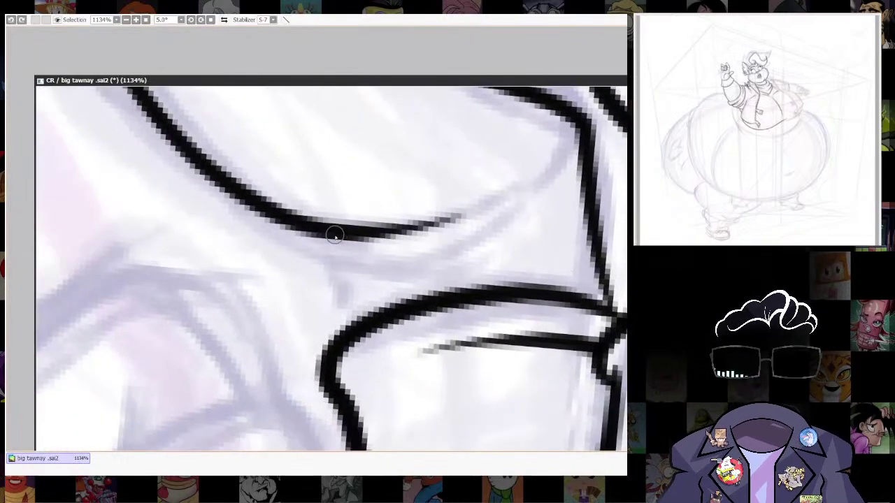
{"action": "mouse_move", "coordinate": [335, 235]}
{"action": "left_mouse_down"}
{"action": "mouse_move", "coordinate": [353, 334]}
{"action": "mouse_move", "coordinate": [335, 235]}
{"action": "left_mouse_up"}
{"action": "scroll", "coordinate": [506, 290], "scroll_direction": "down", "scroll_amount": 12}
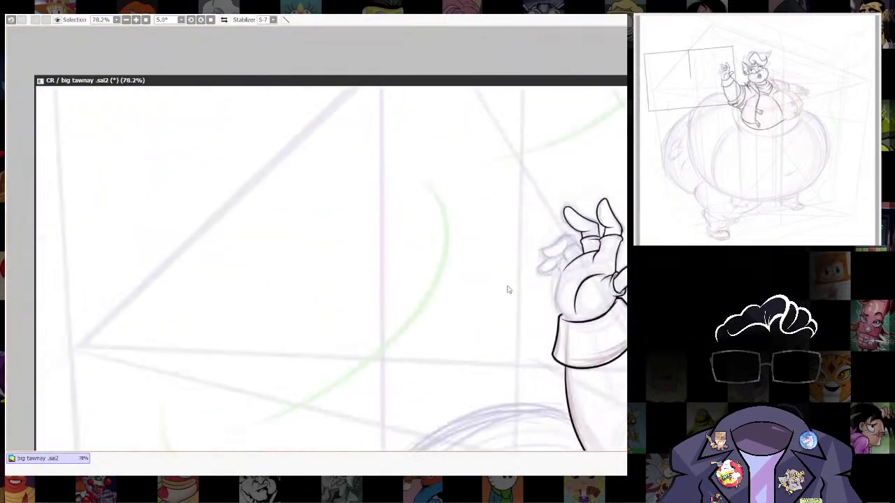
Refine the short inner line between the index finger pad and the glove rim.
{"action": "scroll", "coordinate": [393, 219], "scroll_direction": "up", "scroll_amount": 10}
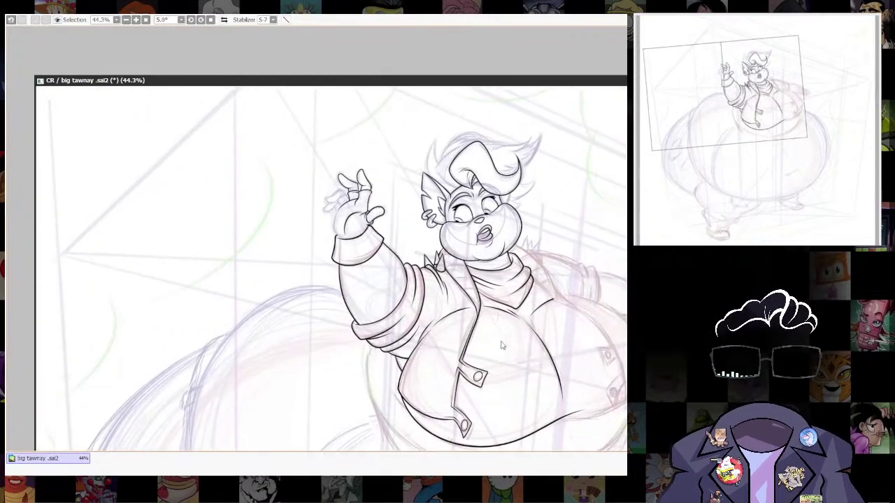
{"action": "scroll", "coordinate": [393, 218], "scroll_direction": "up", "scroll_amount": 2}
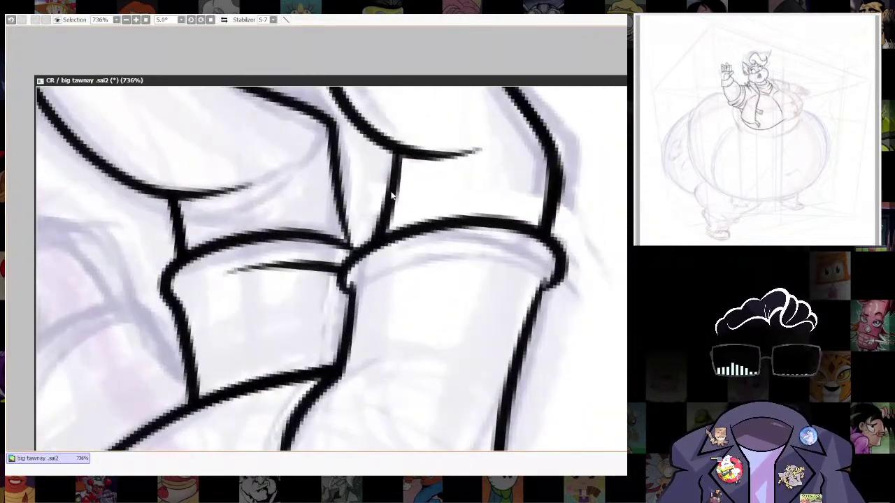
{"action": "scroll", "coordinate": [392, 195], "scroll_direction": "down", "scroll_amount": 5}
{"action": "left_click_drag", "start_coordinate": [402, 195], "coordinate": [377, 253]}
{"action": "scroll", "coordinate": [377, 253], "scroll_direction": "up", "scroll_amount": 4}
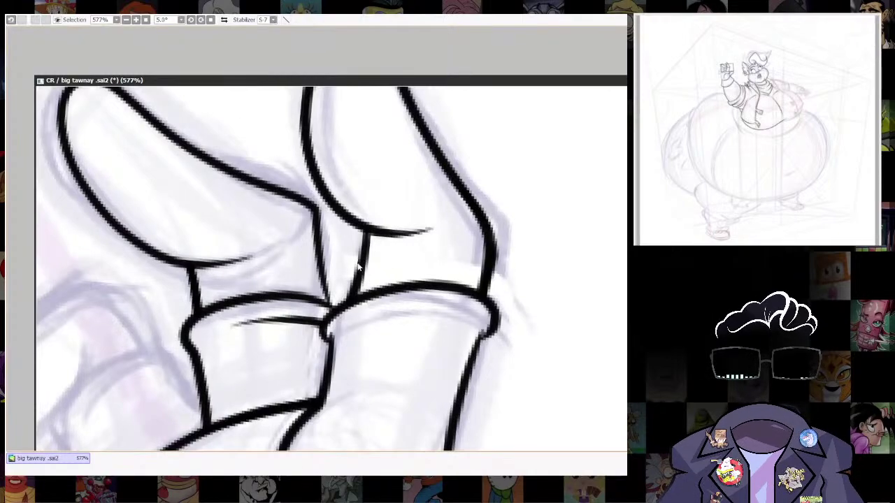
Select the short line between the index finger's pad and its glove rim and nudge it into place with a transform.
{"action": "scroll", "coordinate": [358, 268], "scroll_direction": "down", "scroll_amount": 4}
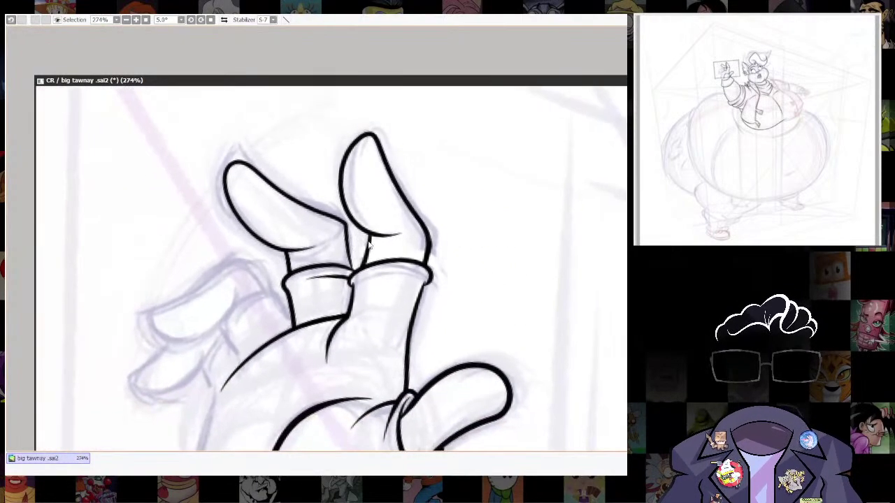
{"action": "scroll", "coordinate": [369, 244], "scroll_direction": "up", "scroll_amount": 5}
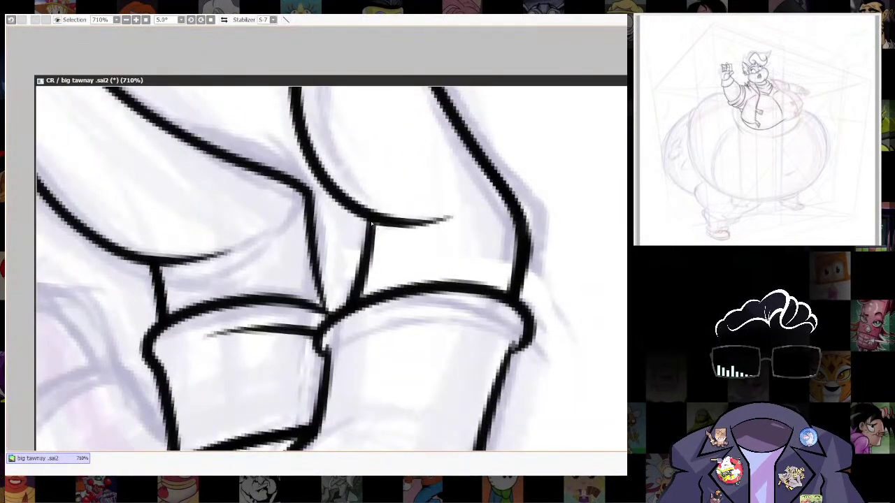
{"action": "left_click_drag", "start_coordinate": [390, 276], "coordinate": [386, 230]}
{"action": "key", "text": "ctrl+t"}
{"action": "mouse_move", "coordinate": [365, 304]}
{"action": "left_mouse_down"}
{"action": "mouse_move", "coordinate": [377, 312]}
{"action": "mouse_move", "coordinate": [368, 301]}
{"action": "left_mouse_up"}
{"action": "key", "text": "Return"}
{"action": "key", "text": "ctrl+d"}
{"action": "scroll", "coordinate": [371, 238], "scroll_direction": "down", "scroll_amount": 10}
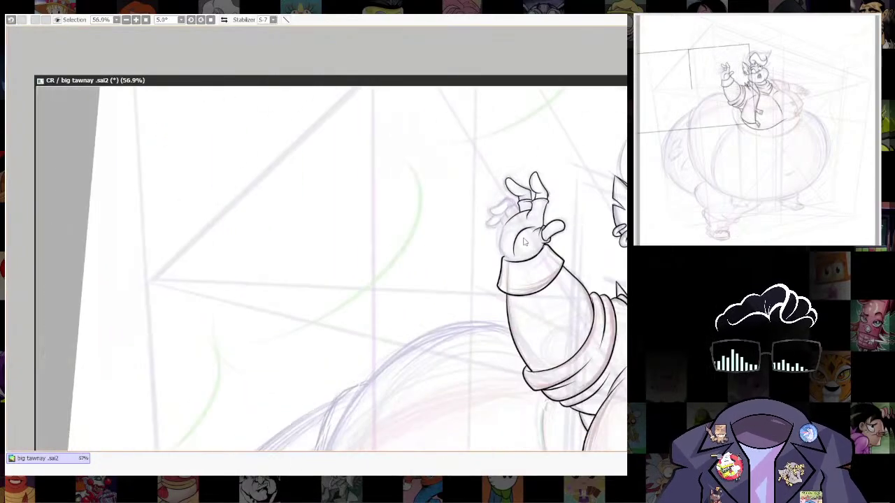
Ink the outer edge of the palm from the base of the little finger down to the sleeve cuff.
{"action": "scroll", "coordinate": [527, 288], "scroll_direction": "down", "scroll_amount": 4}
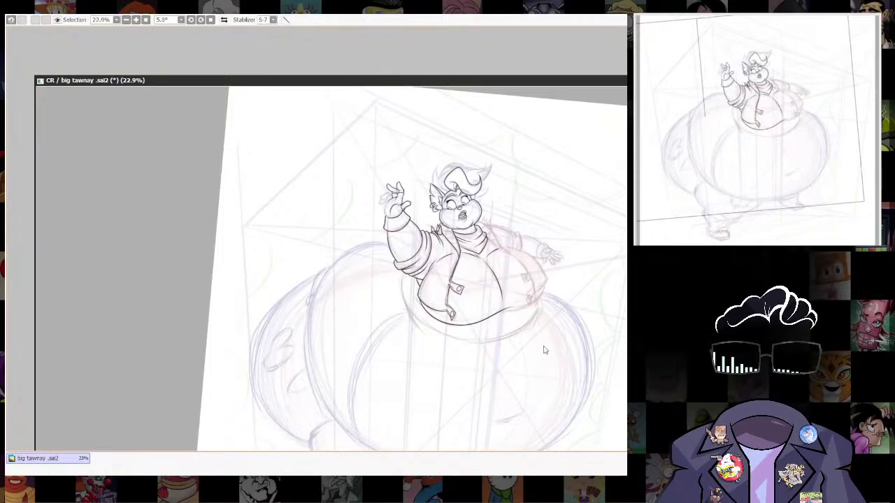
{"action": "scroll", "coordinate": [544, 350], "scroll_direction": "up", "scroll_amount": 10}
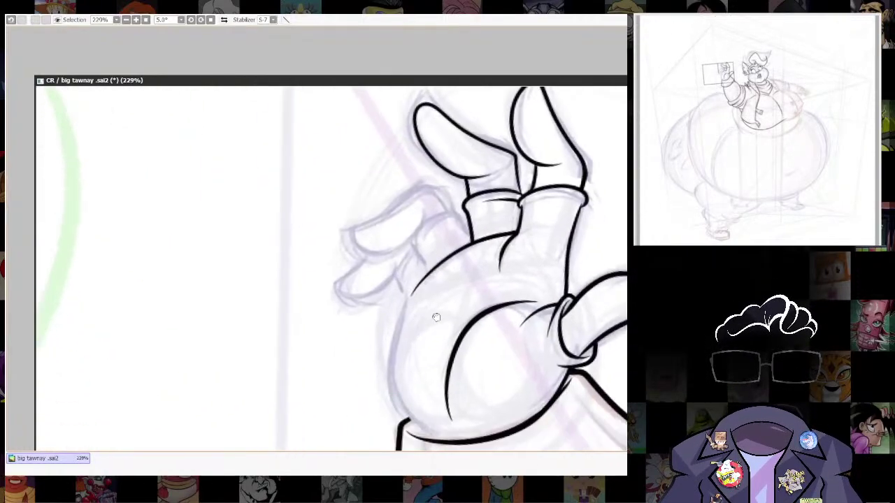
{"action": "scroll", "coordinate": [436, 318], "scroll_direction": "up", "scroll_amount": 3}
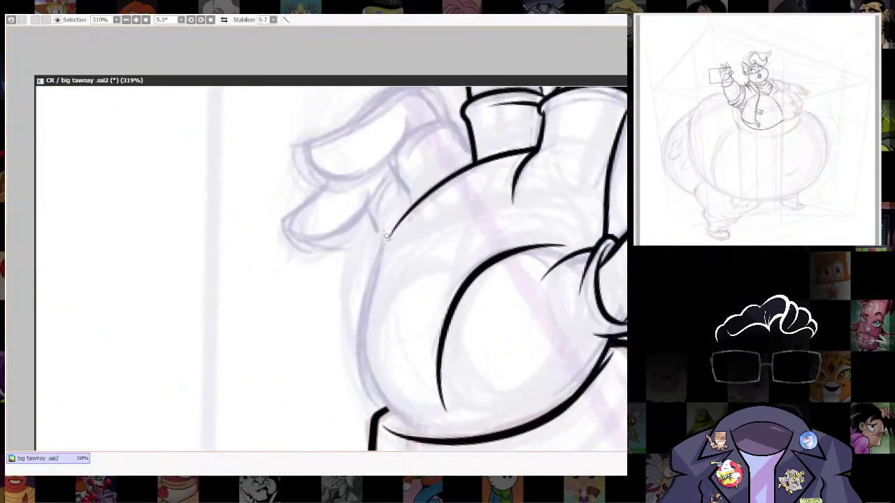
{"action": "left_click_drag", "start_coordinate": [365, 207], "coordinate": [376, 227]}
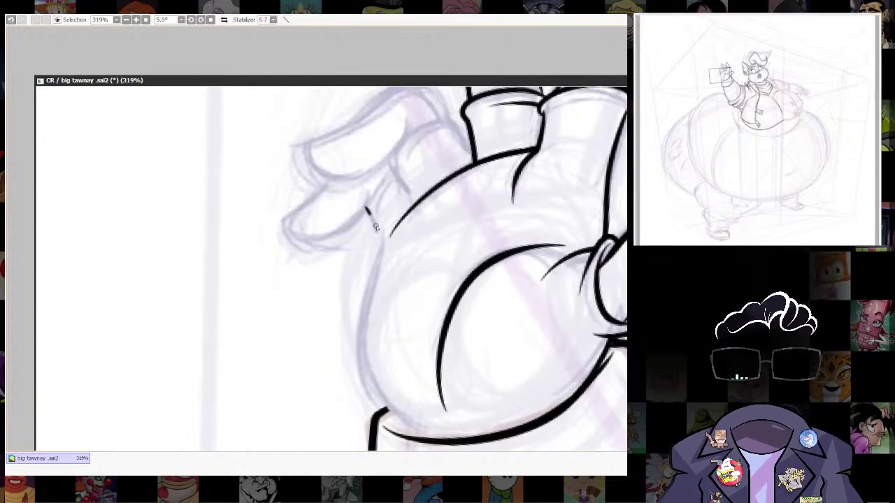
{"action": "key", "text": "ctrl+z"}
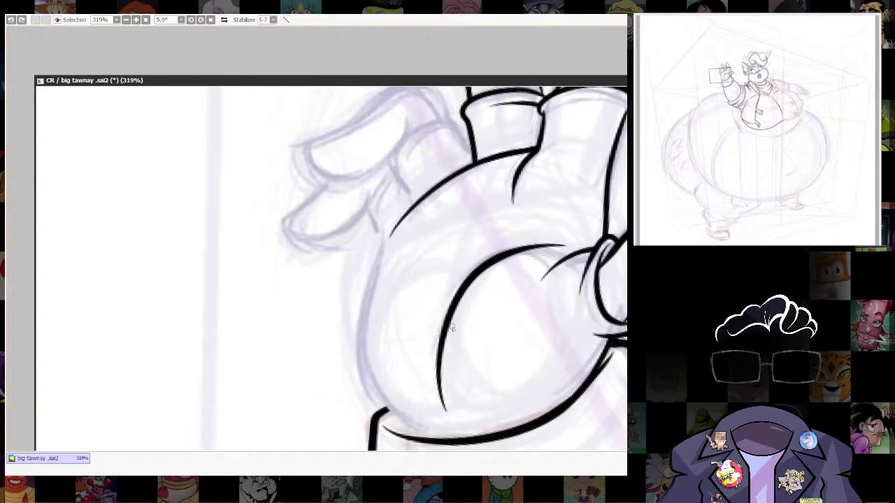
{"action": "left_click_drag", "start_coordinate": [366, 206], "coordinate": [379, 264]}
{"action": "key", "text": "ctrl+z"}
{"action": "mouse_move", "coordinate": [366, 208]}
{"action": "left_mouse_down"}
{"action": "mouse_move", "coordinate": [382, 253]}
{"action": "mouse_move", "coordinate": [360, 327]}
{"action": "mouse_move", "coordinate": [361, 372]}
{"action": "mouse_move", "coordinate": [382, 411]}
{"action": "mouse_move", "coordinate": [415, 438]}
{"action": "mouse_move", "coordinate": [456, 445]}
{"action": "left_mouse_up"}
{"action": "left_click_drag", "start_coordinate": [555, 321], "coordinate": [531, 214]}
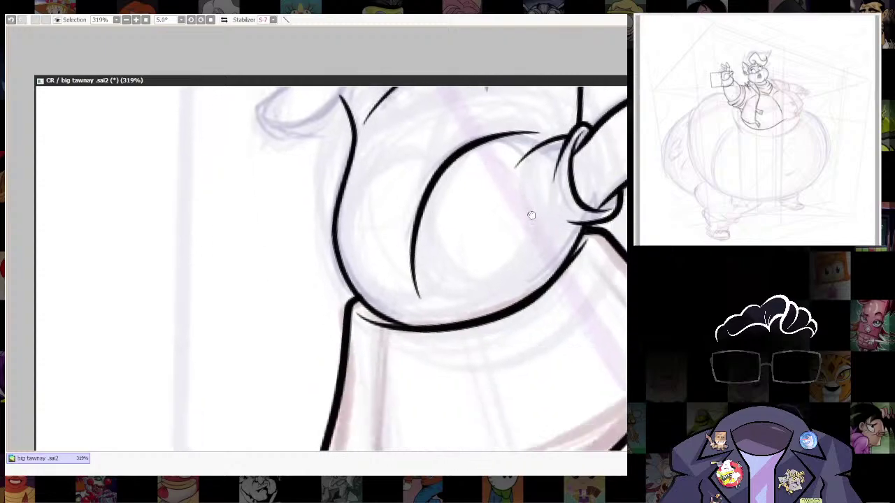
Ink the ring finger's tip, glove rim and sides down to the palm, plus a thin crease line under the rim.
{"action": "left_click_drag", "start_coordinate": [510, 179], "coordinate": [561, 382]}
{"action": "left_click_drag", "start_coordinate": [445, 256], "coordinate": [449, 284]}
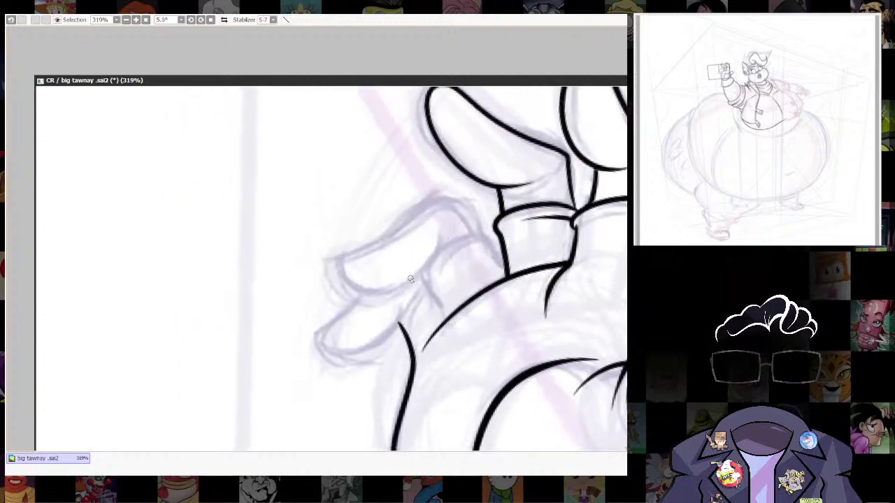
{"action": "key", "text": "ctrl+z"}
{"action": "mouse_move", "coordinate": [457, 205]}
{"action": "left_mouse_down"}
{"action": "mouse_move", "coordinate": [419, 202]}
{"action": "mouse_move", "coordinate": [371, 251]}
{"action": "mouse_move", "coordinate": [335, 271]}
{"action": "mouse_move", "coordinate": [345, 292]}
{"action": "mouse_move", "coordinate": [381, 300]}
{"action": "mouse_move", "coordinate": [421, 276]}
{"action": "mouse_move", "coordinate": [445, 229]}
{"action": "left_mouse_up"}
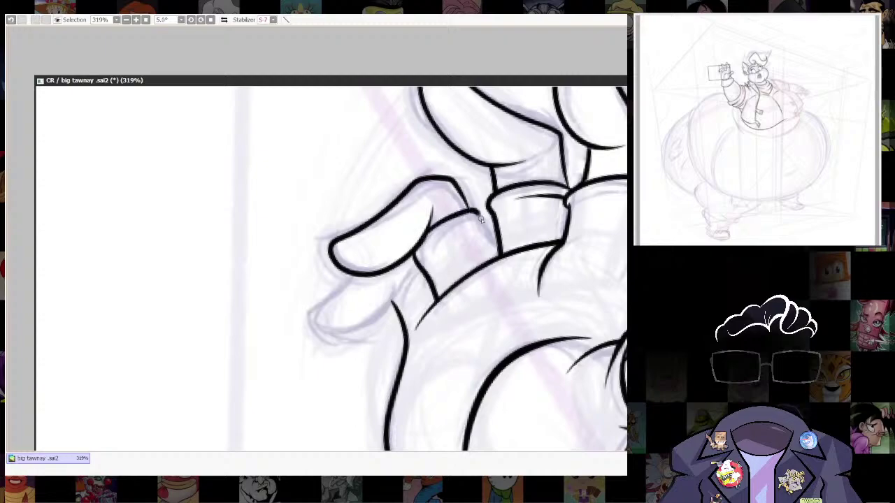
{"action": "left_click_drag", "start_coordinate": [481, 220], "coordinate": [501, 253]}
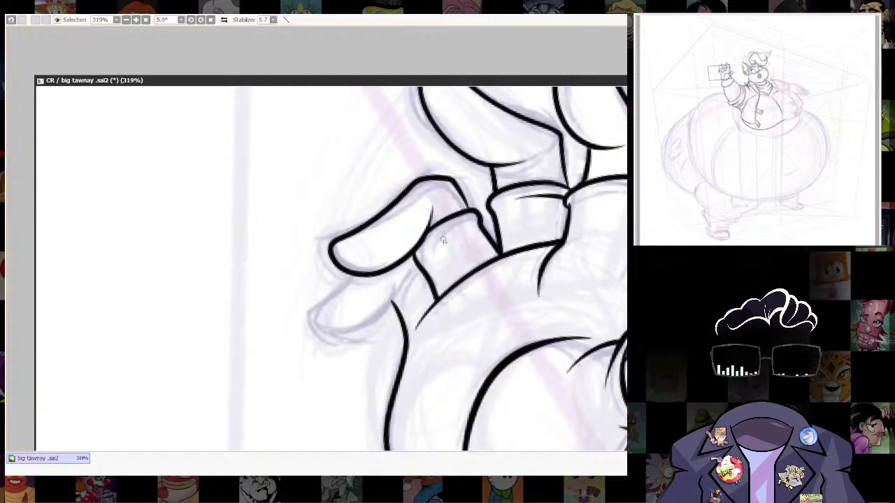
{"action": "left_click_drag", "start_coordinate": [430, 249], "coordinate": [469, 227]}
Ink the little finger's tip and glove edge beneath the ring finger, redrawing the tip shorter than the sketch.
{"action": "left_click_drag", "start_coordinate": [429, 278], "coordinate": [481, 209]}
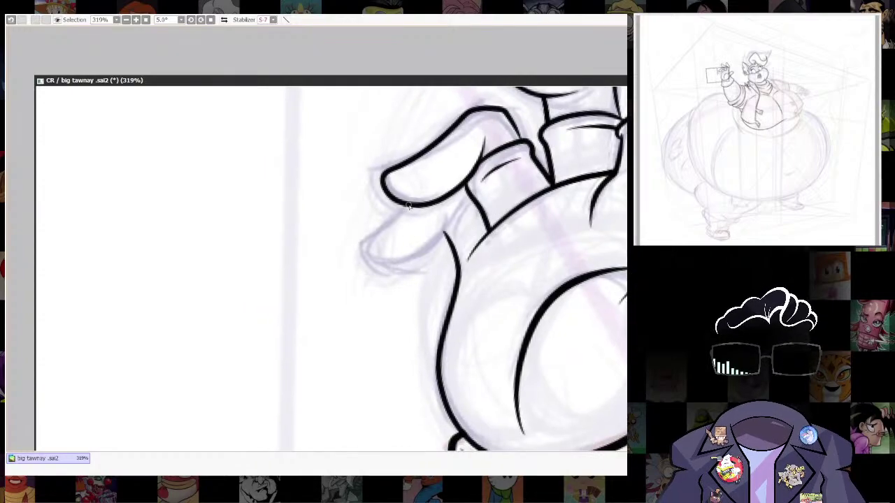
{"action": "mouse_move", "coordinate": [407, 207]}
{"action": "left_mouse_down"}
{"action": "mouse_move", "coordinate": [362, 243]}
{"action": "mouse_move", "coordinate": [389, 267]}
{"action": "mouse_move", "coordinate": [416, 258]}
{"action": "mouse_move", "coordinate": [455, 216]}
{"action": "left_mouse_up"}
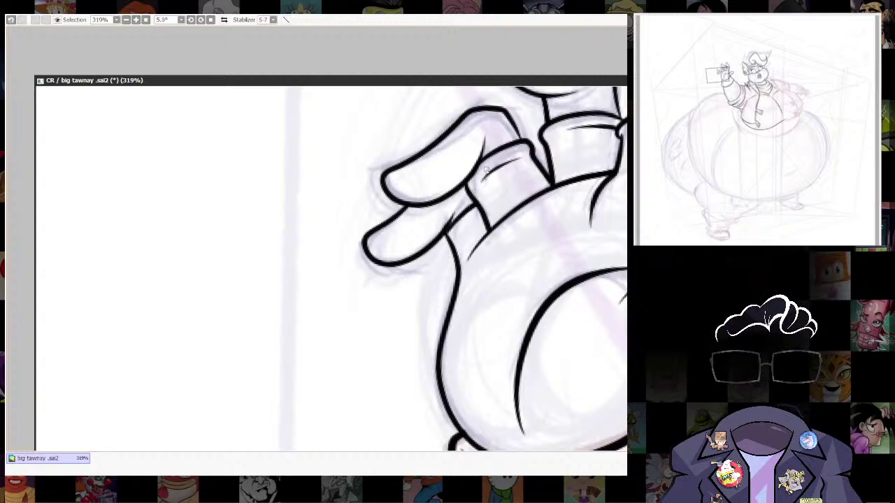
{"action": "key", "text": "ctrl+z"}
{"action": "key", "text": "ctrl+z"}
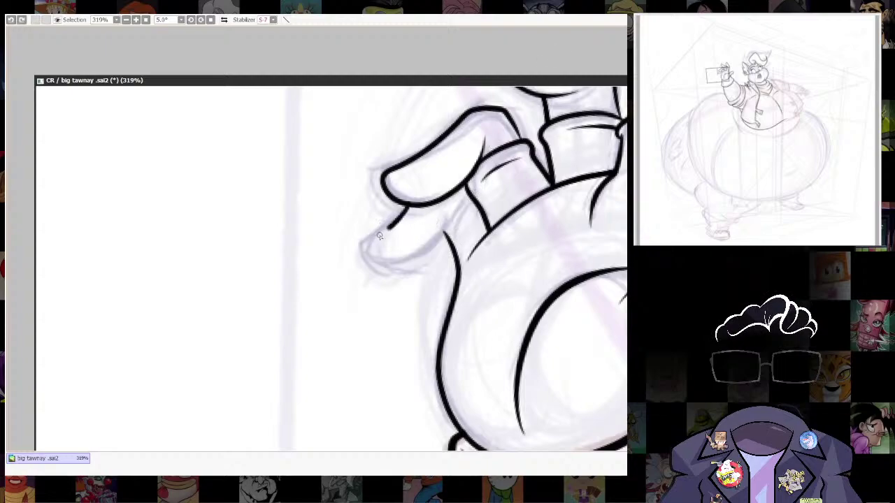
{"action": "mouse_move", "coordinate": [376, 247]}
{"action": "left_mouse_down"}
{"action": "mouse_move", "coordinate": [408, 258]}
{"action": "mouse_move", "coordinate": [454, 201]}
{"action": "left_mouse_up"}
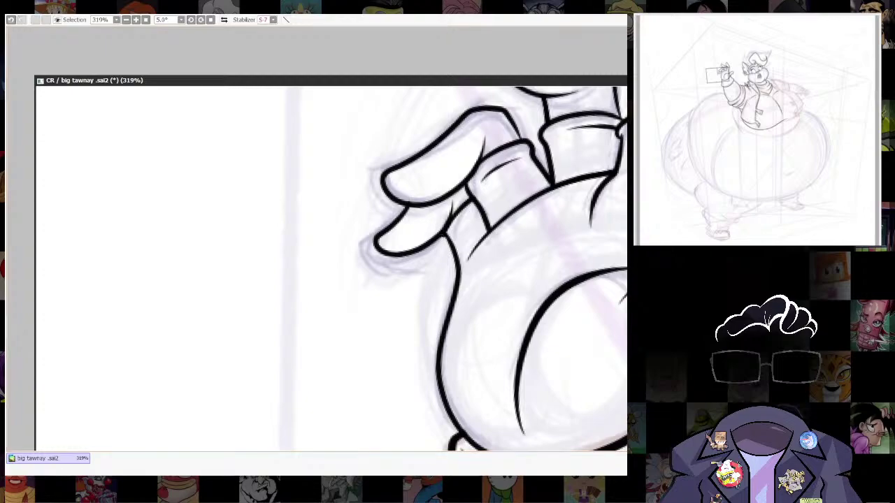
Hide the sketch and taper the lower end of the ring finger glove's outer side so it stops short of the palm line.
{"action": "scroll", "coordinate": [578, 232], "scroll_direction": "down", "scroll_amount": 6}
{"action": "left_click_drag", "start_coordinate": [578, 233], "coordinate": [480, 295]}
{"action": "scroll", "coordinate": [508, 198], "scroll_direction": "down", "scroll_amount": 5}
{"action": "left_click_drag", "start_coordinate": [551, 305], "coordinate": [554, 273]}
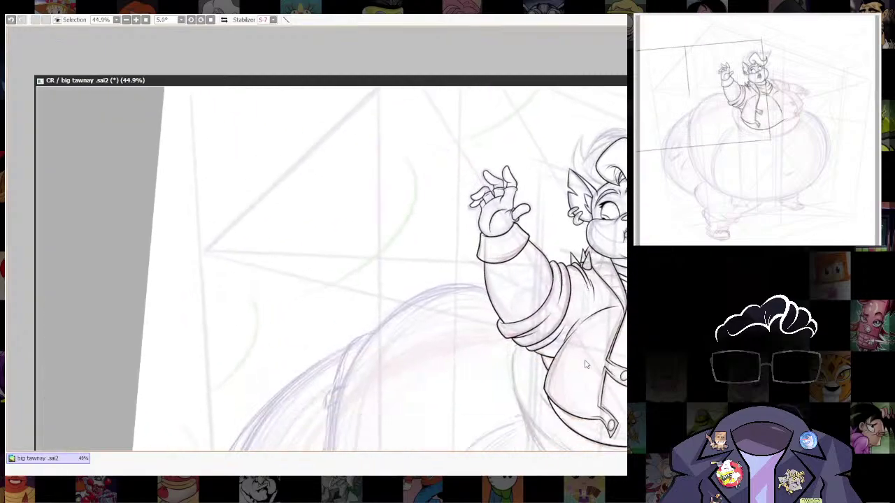
{"action": "left_click_drag", "start_coordinate": [587, 343], "coordinate": [524, 339]}
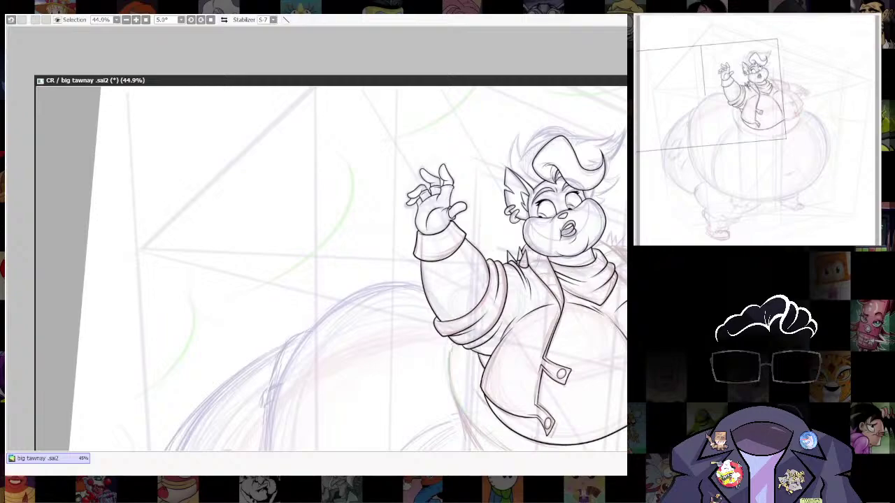
{"action": "scroll", "coordinate": [578, 338], "scroll_direction": "down", "scroll_amount": 3}
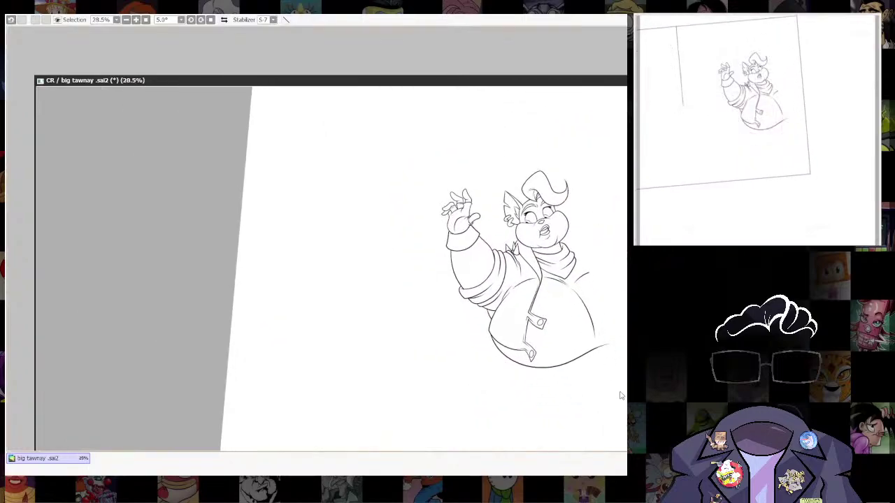
{"action": "scroll", "coordinate": [436, 208], "scroll_direction": "up", "scroll_amount": 14}
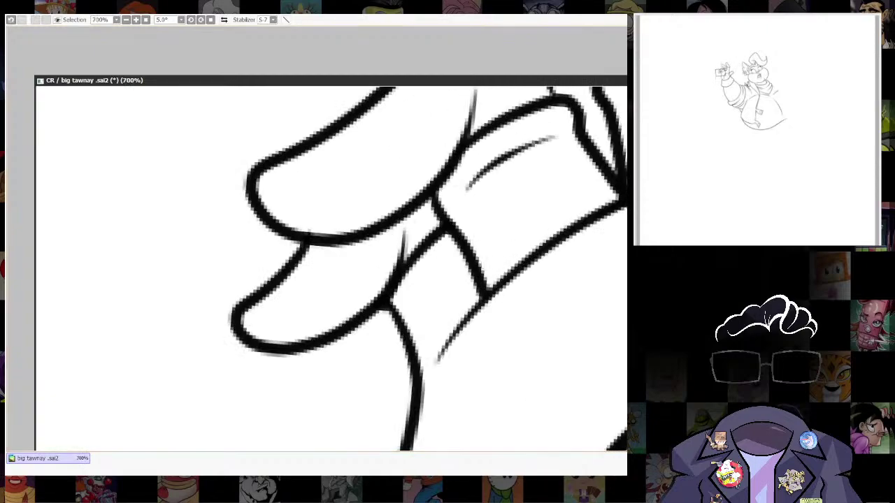
{"action": "mouse_move", "coordinate": [484, 286]}
{"action": "left_mouse_down"}
{"action": "mouse_move", "coordinate": [491, 283]}
{"action": "mouse_move", "coordinate": [480, 289]}
{"action": "mouse_move", "coordinate": [475, 194]}
{"action": "left_mouse_up"}
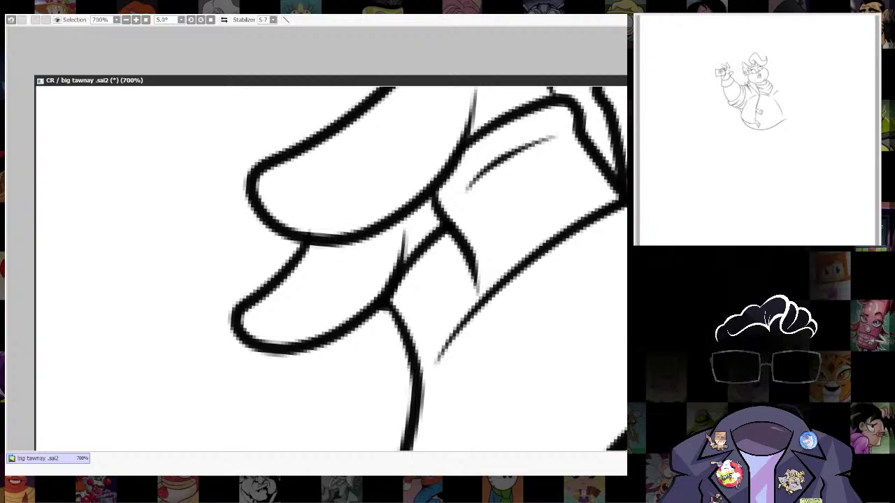
Check the inked arm, head and torso against the full sketch, with the canvas rotation reset to 0°.
{"action": "scroll", "coordinate": [554, 293], "scroll_direction": "down", "scroll_amount": 14}
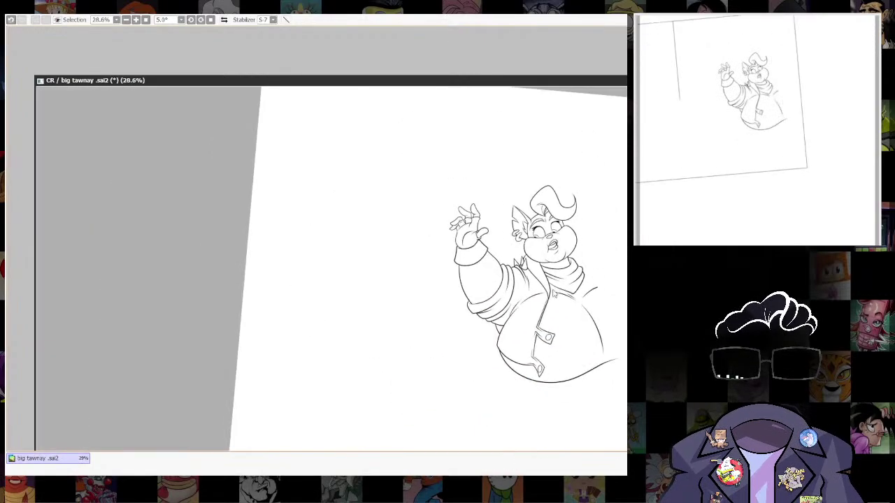
{"action": "left_click_drag", "start_coordinate": [554, 293], "coordinate": [443, 301]}
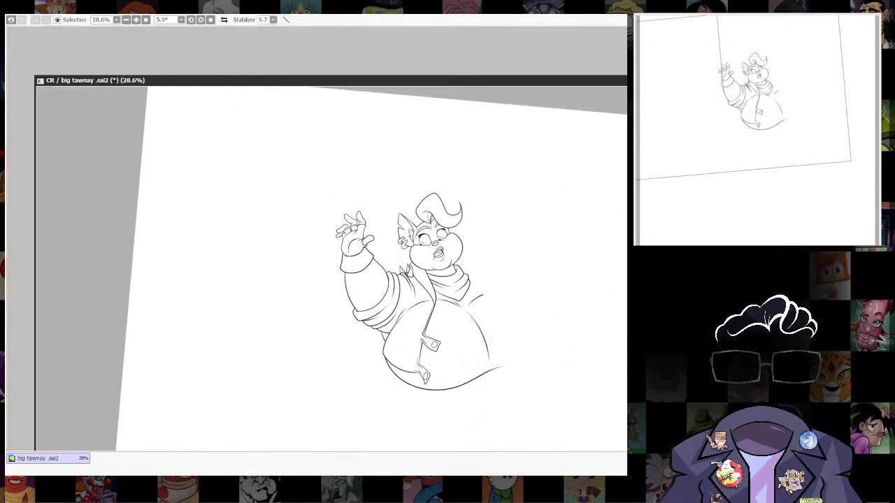
{"action": "scroll", "coordinate": [504, 286], "scroll_direction": "up", "scroll_amount": 3}
{"action": "scroll", "coordinate": [458, 230], "scroll_direction": "down", "scroll_amount": 3}
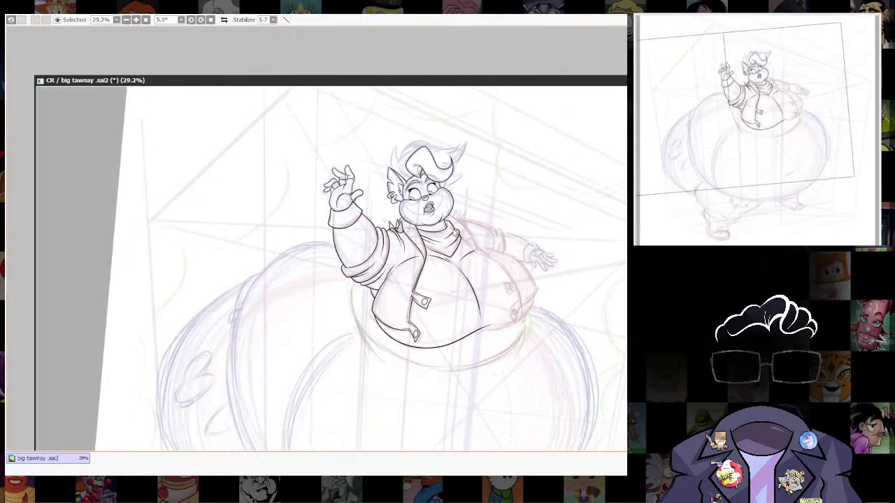
{"action": "left_click_drag", "start_coordinate": [456, 232], "coordinate": [453, 165]}
{"action": "scroll", "coordinate": [535, 168], "scroll_direction": "down", "scroll_amount": 3}
{"action": "scroll", "coordinate": [556, 230], "scroll_direction": "up", "scroll_amount": 2}
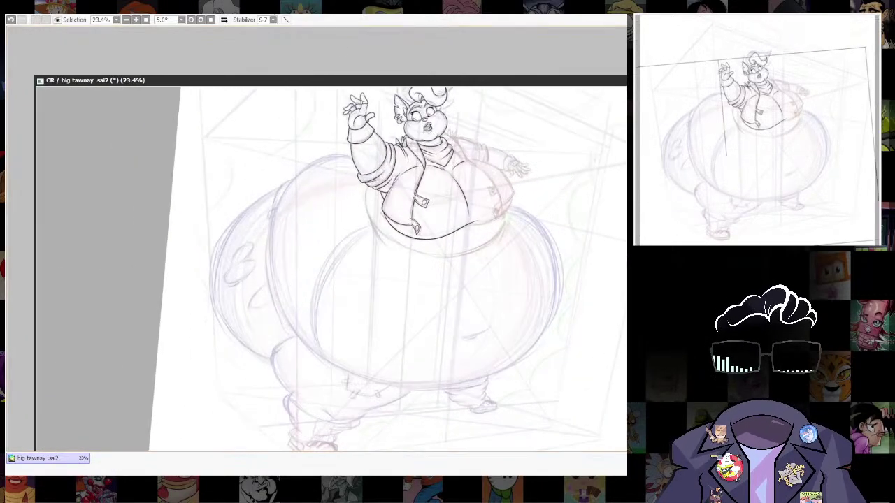
{"action": "key", "text": "Home"}
{"action": "left_click_drag", "start_coordinate": [394, 142], "coordinate": [391, 276]}
{"action": "scroll", "coordinate": [391, 275], "scroll_direction": "up", "scroll_amount": 4}
{"action": "scroll", "coordinate": [485, 174], "scroll_direction": "down", "scroll_amount": 3}
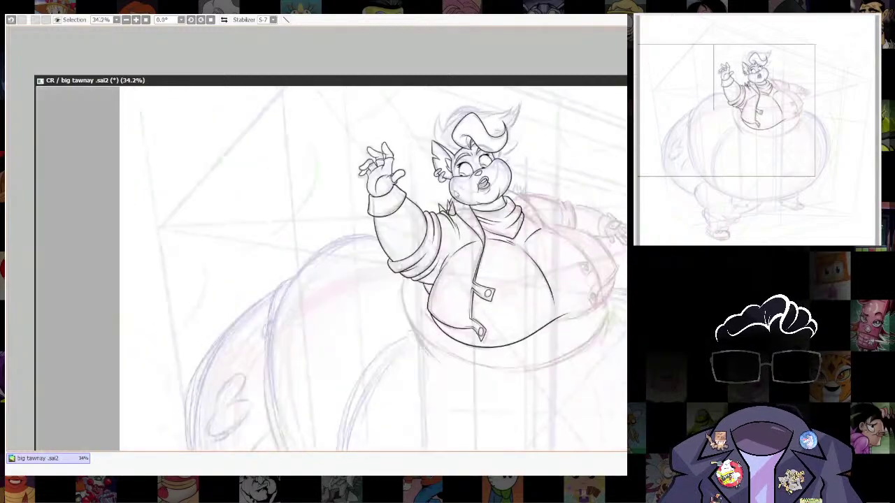
{"action": "left_click_drag", "start_coordinate": [520, 198], "coordinate": [455, 256]}
{"action": "scroll", "coordinate": [452, 334], "scroll_direction": "up", "scroll_amount": 2}
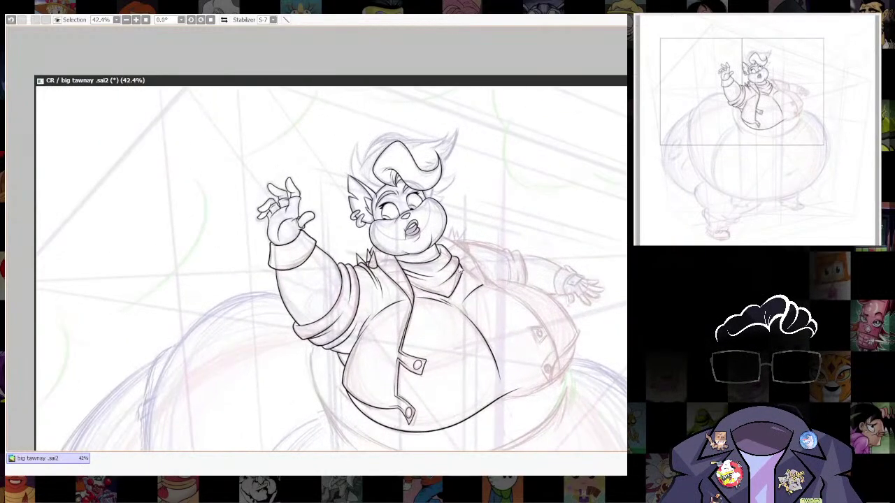
{"action": "left_click_drag", "start_coordinate": [575, 313], "coordinate": [549, 227]}
Examine the jacket's front edge, buttoned straps and sleeve folds with the sketch hidden.
{"action": "scroll", "coordinate": [562, 192], "scroll_direction": "down", "scroll_amount": 3}
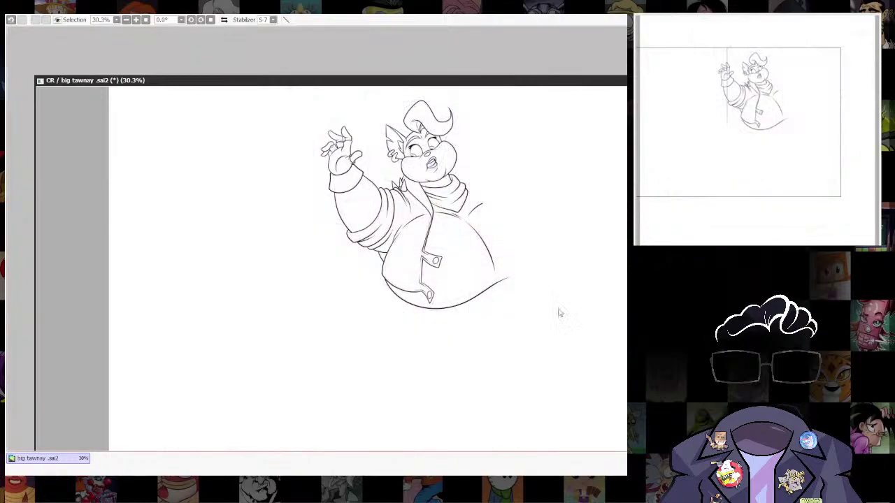
{"action": "scroll", "coordinate": [511, 332], "scroll_direction": "down", "scroll_amount": 6}
{"action": "scroll", "coordinate": [514, 328], "scroll_direction": "up", "scroll_amount": 6}
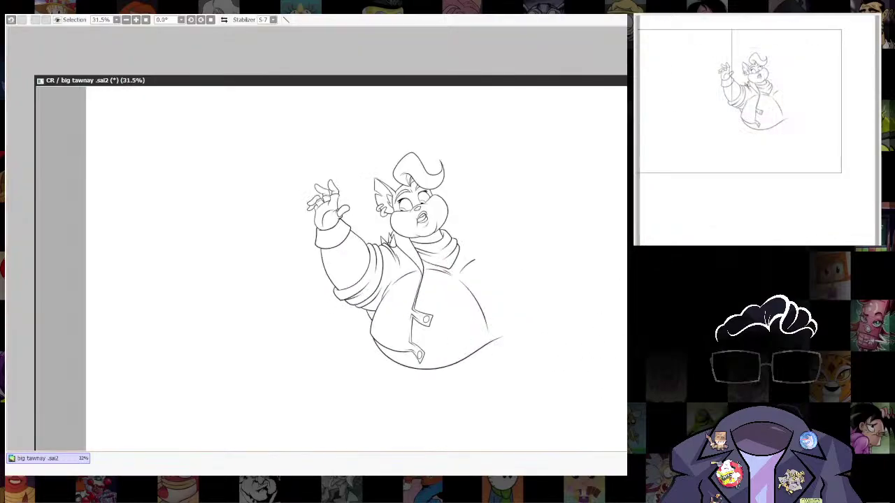
{"action": "scroll", "coordinate": [434, 316], "scroll_direction": "up", "scroll_amount": 8}
{"action": "left_click_drag", "start_coordinate": [451, 298], "coordinate": [465, 263]}
{"action": "scroll", "coordinate": [424, 277], "scroll_direction": "down", "scroll_amount": 5}
{"action": "scroll", "coordinate": [405, 278], "scroll_direction": "up", "scroll_amount": 4}
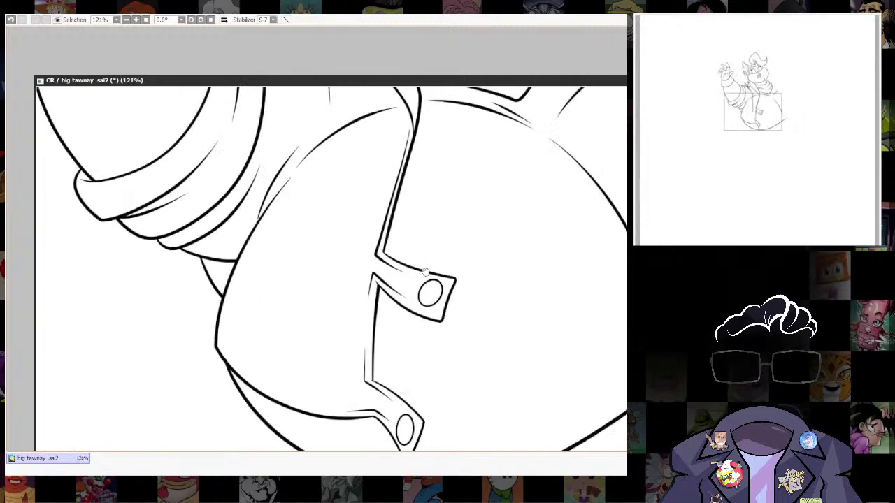
{"action": "scroll", "coordinate": [425, 272], "scroll_direction": "up", "scroll_amount": 2}
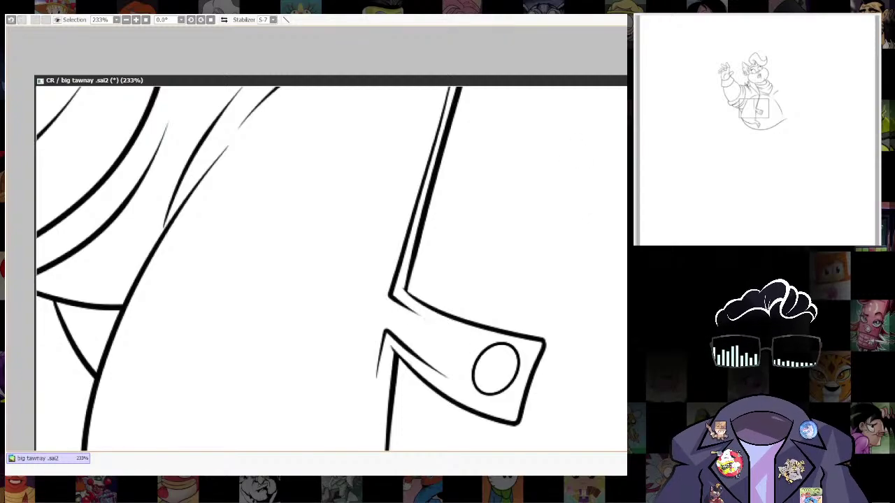
{"action": "scroll", "coordinate": [596, 238], "scroll_direction": "down", "scroll_amount": 4}
{"action": "scroll", "coordinate": [596, 238], "scroll_direction": "down", "scroll_amount": 1}
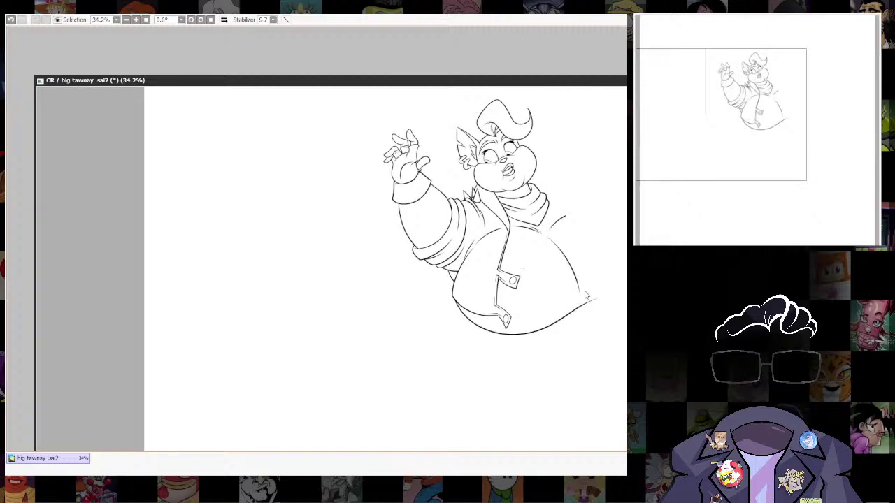
Review the whole figure and compare the inked head and hair with the rough sketch.
{"action": "scroll", "coordinate": [561, 180], "scroll_direction": "up", "scroll_amount": 1}
{"action": "scroll", "coordinate": [566, 196], "scroll_direction": "up", "scroll_amount": 1}
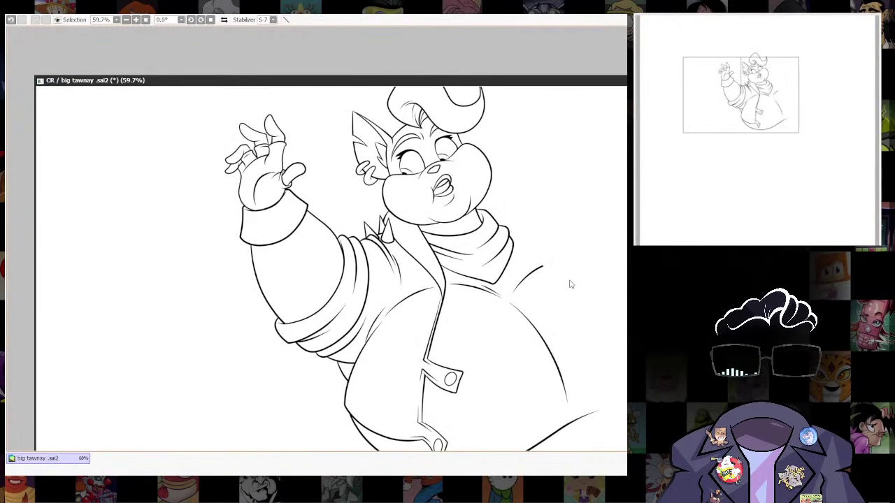
{"action": "scroll", "coordinate": [566, 197], "scroll_direction": "down", "scroll_amount": 4}
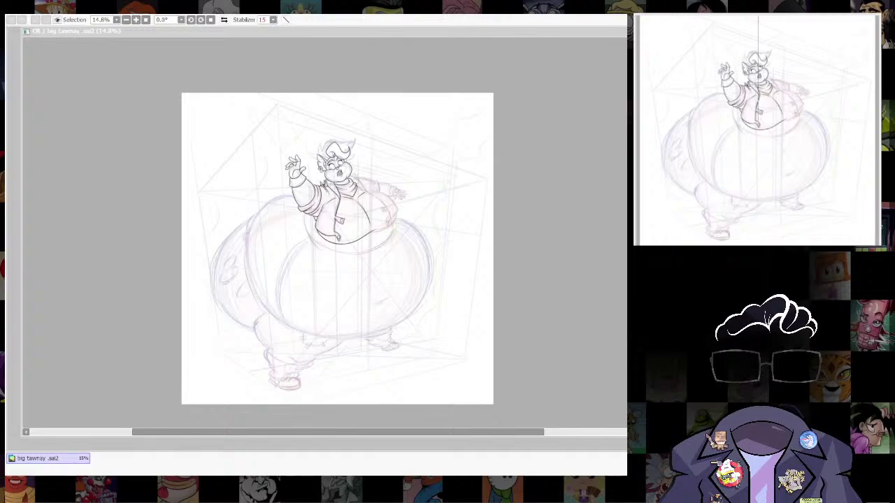
{"action": "scroll", "coordinate": [341, 149], "scroll_direction": "up", "scroll_amount": 10}
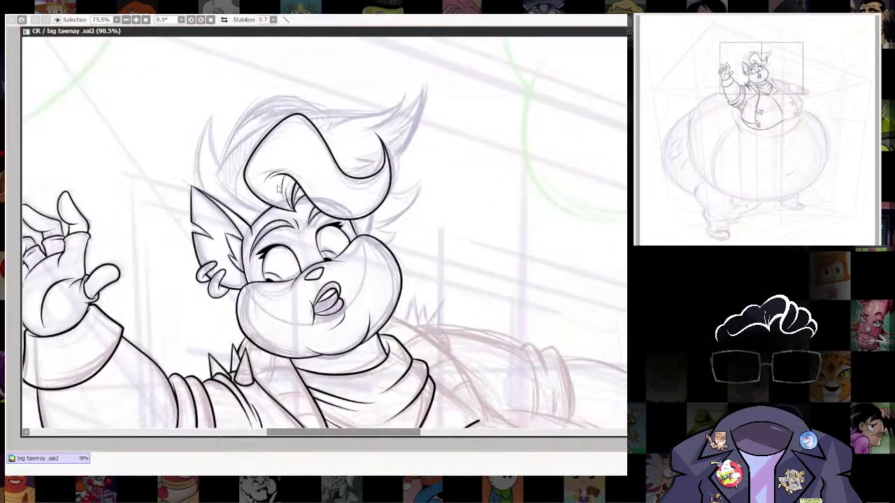
Ink the swept-back hair lock from its small upper tip behind the quiff and around to the forehead, erasing the overlap across the quiff.
{"action": "scroll", "coordinate": [278, 187], "scroll_direction": "up", "scroll_amount": 3}
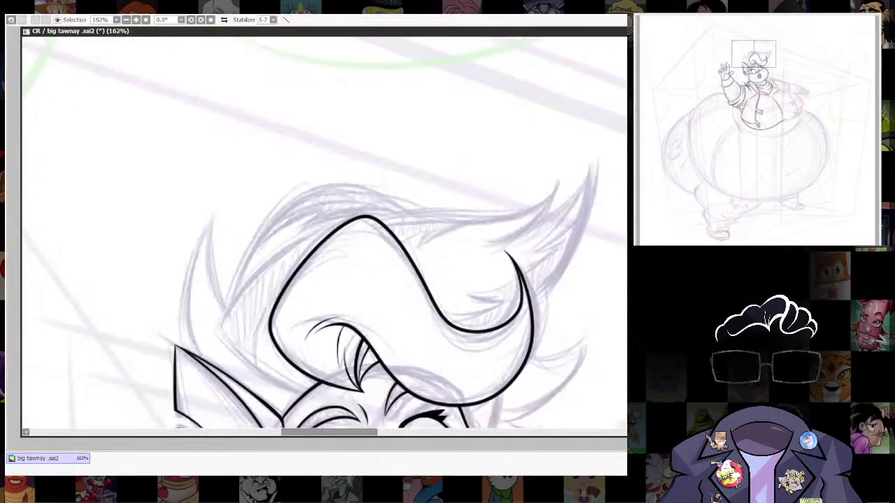
{"action": "key", "text": "["}
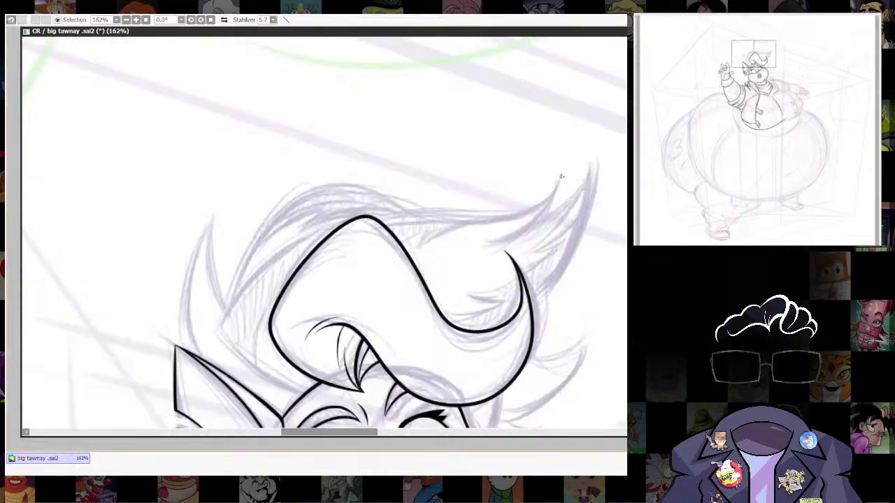
{"action": "mouse_move", "coordinate": [385, 209]}
{"action": "left_mouse_down"}
{"action": "mouse_move", "coordinate": [309, 237]}
{"action": "mouse_move", "coordinate": [237, 293]}
{"action": "mouse_move", "coordinate": [219, 327]}
{"action": "mouse_move", "coordinate": [266, 379]}
{"action": "mouse_move", "coordinate": [336, 407]}
{"action": "left_mouse_up"}
{"action": "left_click_drag", "start_coordinate": [427, 386], "coordinate": [433, 314]}
{"action": "key", "text": "ctrl+z"}
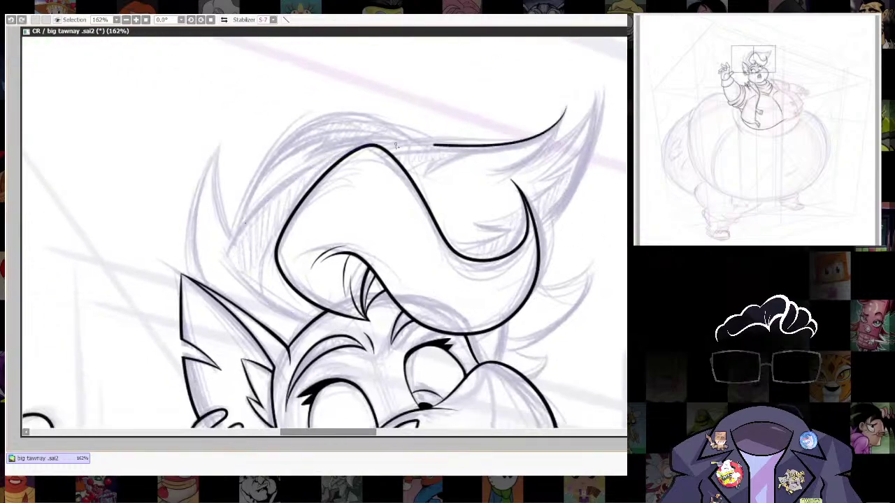
{"action": "mouse_move", "coordinate": [395, 145]}
{"action": "left_mouse_down"}
{"action": "mouse_move", "coordinate": [334, 158]}
{"action": "mouse_move", "coordinate": [258, 201]}
{"action": "mouse_move", "coordinate": [225, 246]}
{"action": "mouse_move", "coordinate": [243, 286]}
{"action": "mouse_move", "coordinate": [295, 322]}
{"action": "mouse_move", "coordinate": [349, 334]}
{"action": "left_mouse_up"}
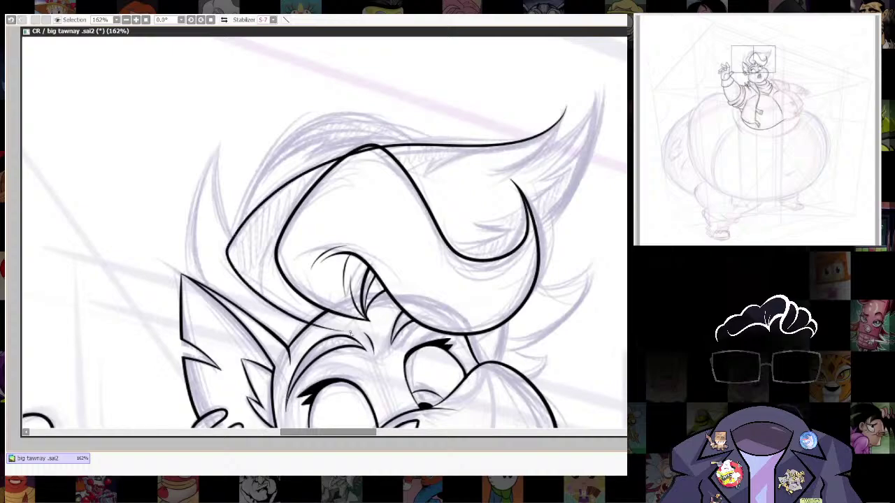
{"action": "key", "text": "ctrl+z"}
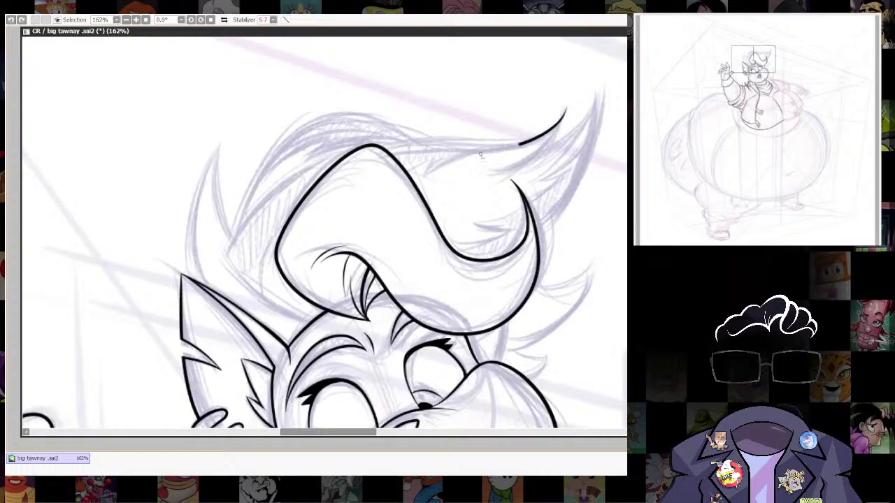
{"action": "mouse_move", "coordinate": [480, 155]}
{"action": "left_mouse_down"}
{"action": "mouse_move", "coordinate": [375, 150]}
{"action": "mouse_move", "coordinate": [310, 173]}
{"action": "mouse_move", "coordinate": [255, 214]}
{"action": "mouse_move", "coordinate": [231, 258]}
{"action": "left_mouse_up"}
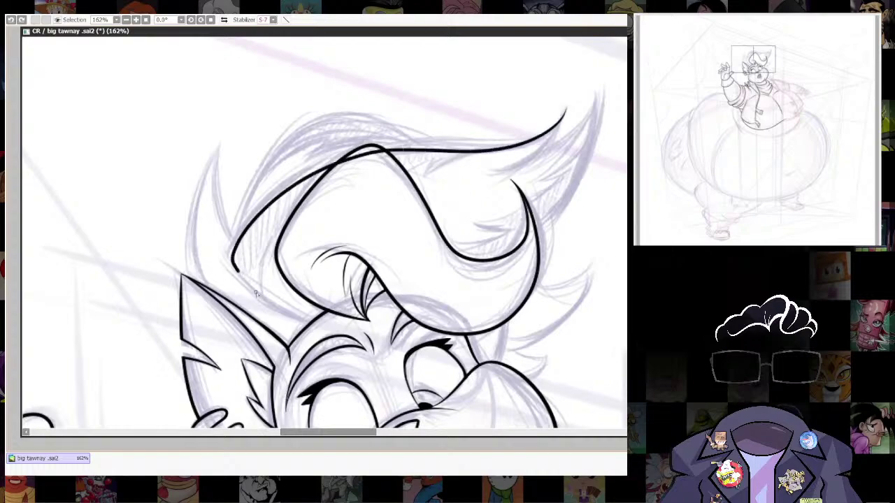
{"action": "mouse_move", "coordinate": [256, 293]}
{"action": "left_mouse_down"}
{"action": "mouse_move", "coordinate": [370, 320]}
{"action": "mouse_move", "coordinate": [371, 328]}
{"action": "left_mouse_up"}
{"action": "left_click_drag", "start_coordinate": [491, 314], "coordinate": [449, 399]}
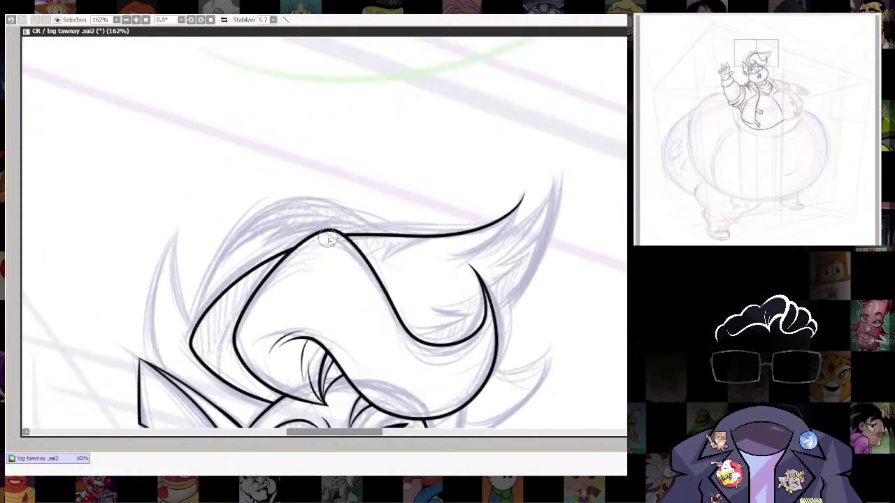
Ink both edges of the tall pointed hair tuft, running its outer edge down to the quiff's curled side.
{"action": "left_click_drag", "start_coordinate": [589, 282], "coordinate": [549, 261]}
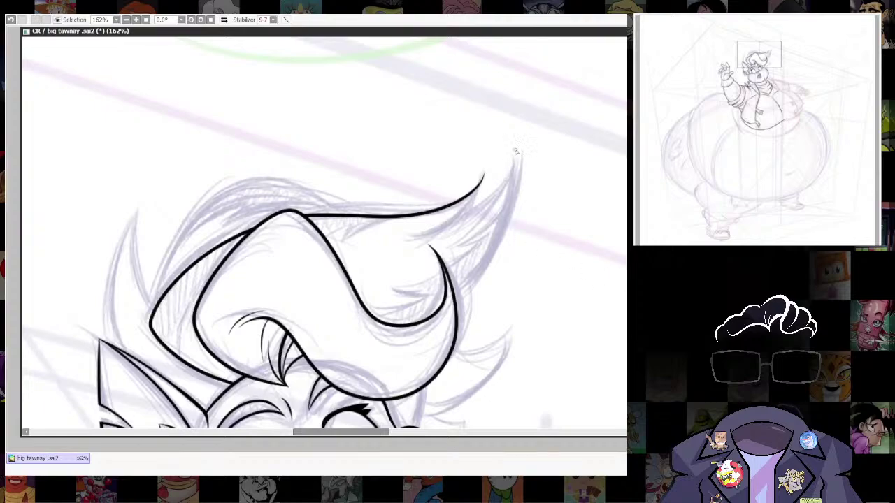
{"action": "mouse_move", "coordinate": [520, 148]}
{"action": "left_mouse_down"}
{"action": "mouse_move", "coordinate": [496, 198]}
{"action": "mouse_move", "coordinate": [424, 237]}
{"action": "mouse_move", "coordinate": [395, 238]}
{"action": "left_mouse_up"}
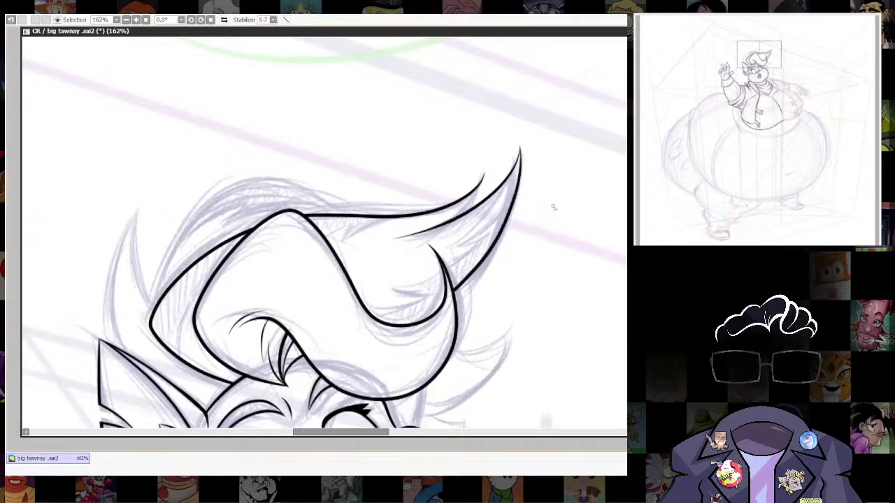
{"action": "key", "text": "ctrl+z"}
{"action": "mouse_move", "coordinate": [520, 147]}
{"action": "left_mouse_down"}
{"action": "mouse_move", "coordinate": [515, 189]}
{"action": "mouse_move", "coordinate": [483, 280]}
{"action": "mouse_move", "coordinate": [458, 308]}
{"action": "left_mouse_up"}
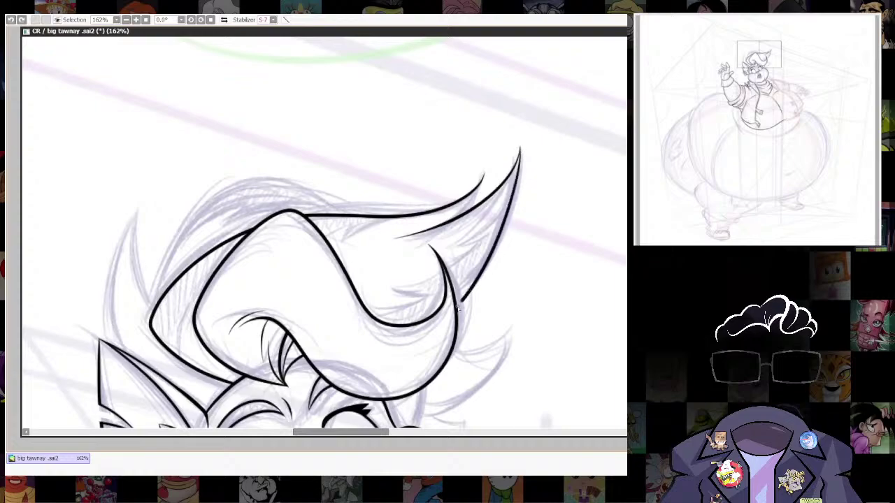
Ink the underside of the small hair tip so it tapers into the upper edge of the tall tuft.
{"action": "scroll", "coordinate": [587, 258], "scroll_direction": "up", "scroll_amount": 1}
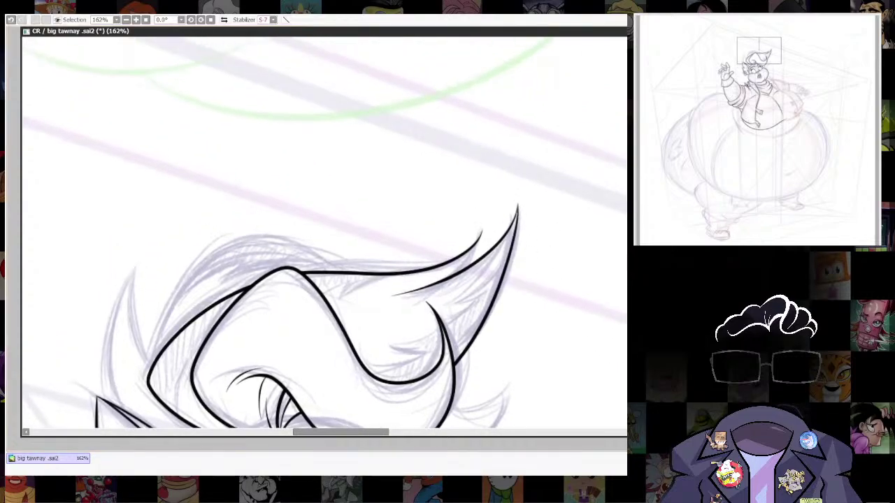
{"action": "scroll", "coordinate": [479, 235], "scroll_direction": "up", "scroll_amount": 1}
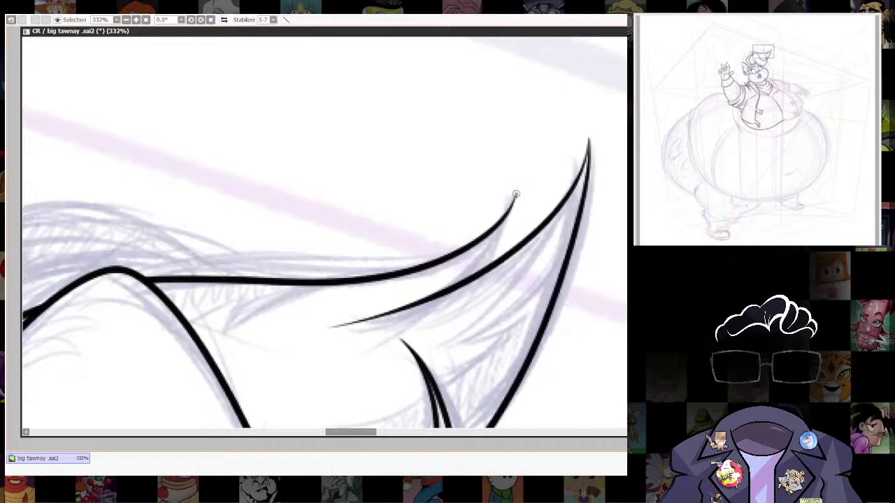
{"action": "mouse_move", "coordinate": [516, 194]}
{"action": "left_mouse_down"}
{"action": "mouse_move", "coordinate": [490, 249]}
{"action": "mouse_move", "coordinate": [437, 293]}
{"action": "mouse_move", "coordinate": [395, 312]}
{"action": "left_mouse_up"}
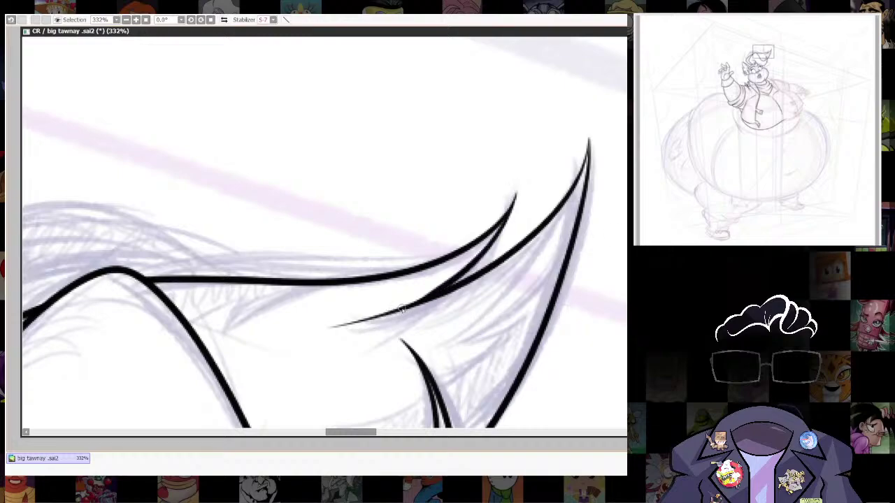
{"action": "scroll", "coordinate": [531, 290], "scroll_direction": "down", "scroll_amount": 5}
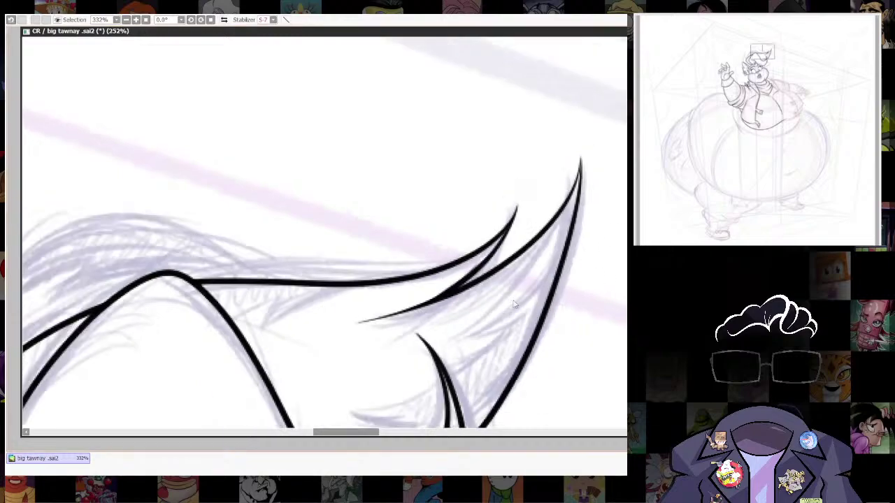
Ink the hair edge beside the far eye from the quiff down to the cheek, erasing the part overlapping the quiff.
{"action": "mouse_move", "coordinate": [414, 299]}
{"action": "left_mouse_down"}
{"action": "mouse_move", "coordinate": [459, 200]}
{"action": "mouse_move", "coordinate": [567, 241]}
{"action": "left_mouse_up"}
{"action": "scroll", "coordinate": [435, 215], "scroll_direction": "up", "scroll_amount": 3}
{"action": "scroll", "coordinate": [567, 240], "scroll_direction": "down", "scroll_amount": 3}
{"action": "scroll", "coordinate": [552, 266], "scroll_direction": "up", "scroll_amount": 2}
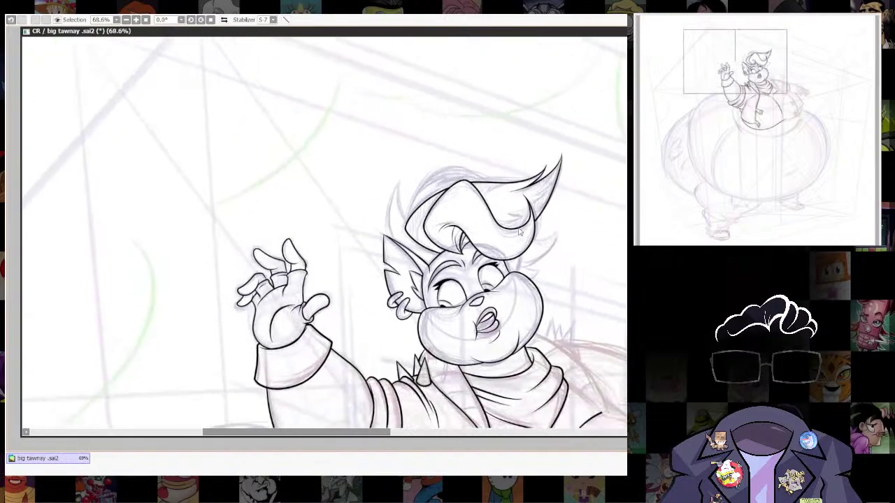
{"action": "scroll", "coordinate": [566, 276], "scroll_direction": "up", "scroll_amount": 2}
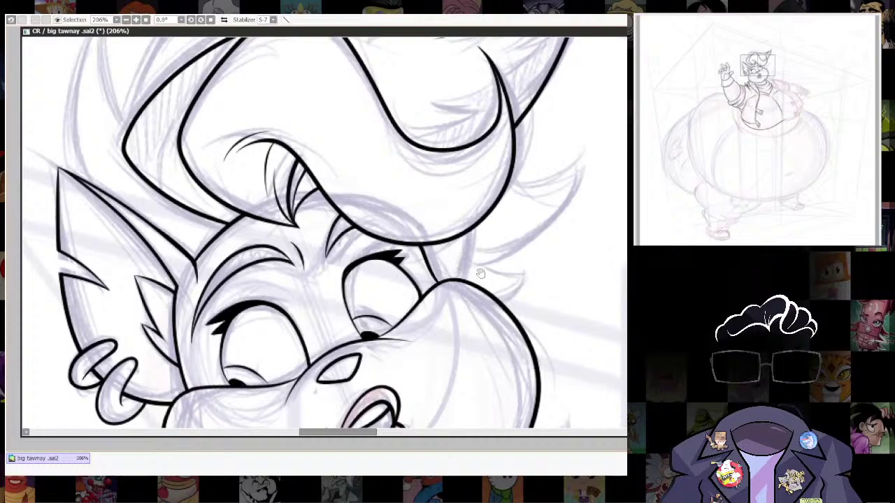
{"action": "left_click_drag", "start_coordinate": [481, 274], "coordinate": [503, 288]}
{"action": "left_click", "coordinate": [497, 303], "text": "ctrl"}
{"action": "left_click_drag", "start_coordinate": [521, 354], "coordinate": [507, 369]}
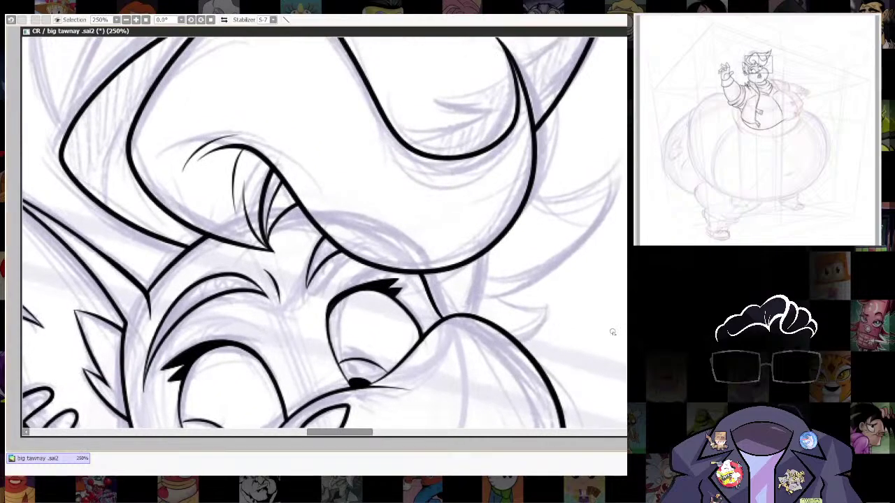
{"action": "left_click_drag", "start_coordinate": [481, 232], "coordinate": [469, 312]}
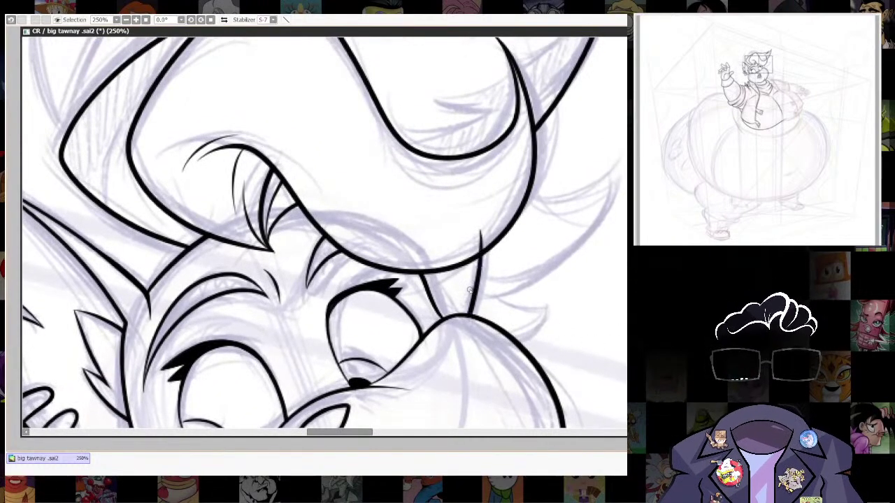
{"action": "key", "text": "e"}
{"action": "left_click_drag", "start_coordinate": [481, 227], "coordinate": [477, 246]}
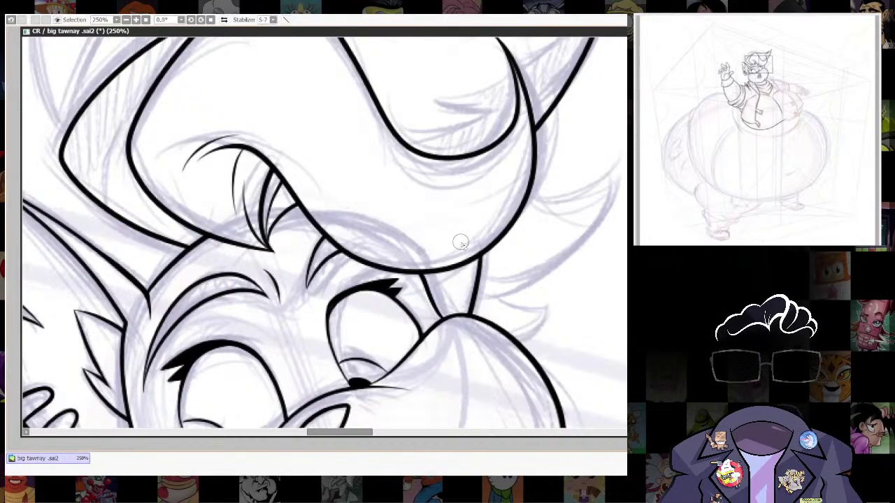
{"action": "left_click_drag", "start_coordinate": [377, 219], "coordinate": [513, 240]}
Add a short thin line with brush size 3.0 inside the narrow hair section beside the far eye.
{"action": "left_click_drag", "start_coordinate": [613, 331], "coordinate": [567, 272]}
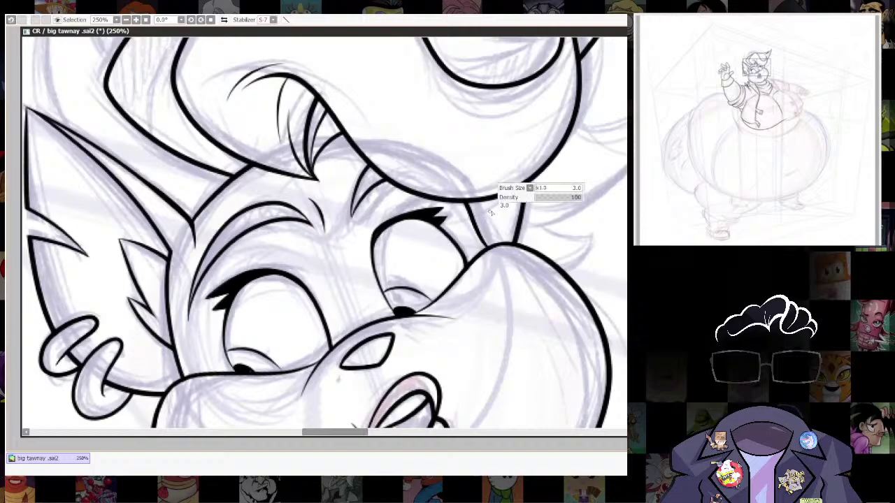
{"action": "left_click_drag", "start_coordinate": [485, 200], "coordinate": [484, 241]}
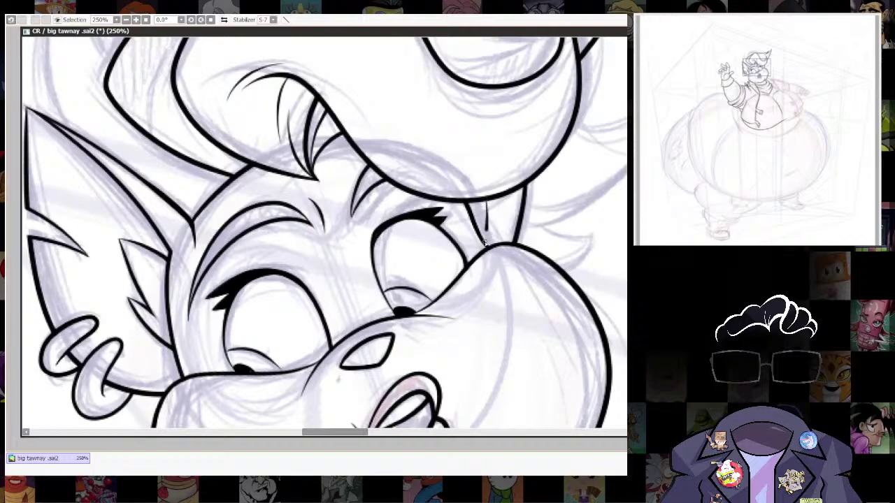
{"action": "scroll", "coordinate": [503, 235], "scroll_direction": "down", "scroll_amount": 4}
Ink the arched crown outline behind the quiff and the curved pointed tuft between the crown and the ear.
{"action": "scroll", "coordinate": [450, 151], "scroll_direction": "up", "scroll_amount": 3}
{"action": "left_click_drag", "start_coordinate": [451, 151], "coordinate": [475, 285]}
{"action": "left_click_drag", "start_coordinate": [598, 296], "coordinate": [575, 322]}
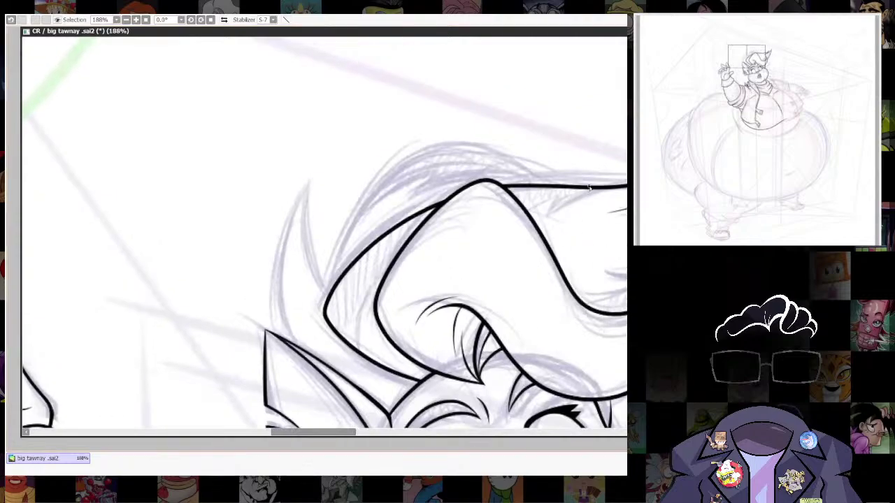
{"action": "mouse_move", "coordinate": [534, 163]}
{"action": "left_mouse_down"}
{"action": "mouse_move", "coordinate": [394, 164]}
{"action": "mouse_move", "coordinate": [325, 279]}
{"action": "mouse_move", "coordinate": [405, 231]}
{"action": "left_mouse_up"}
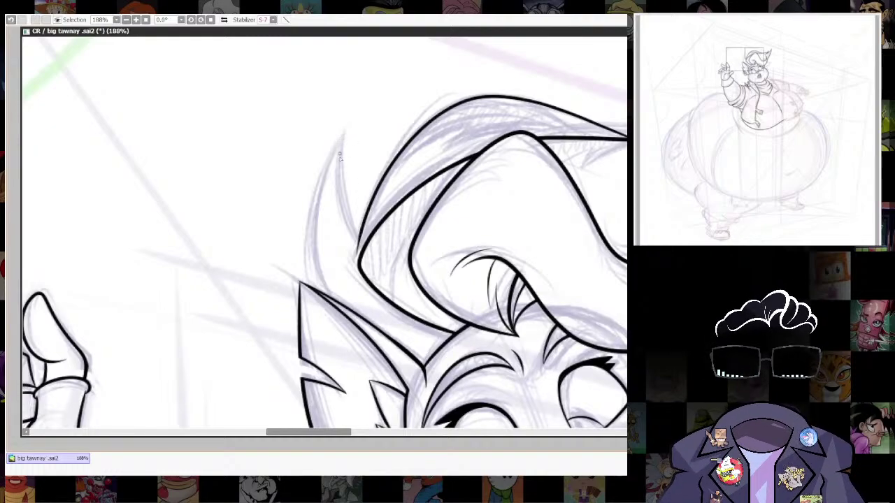
{"action": "mouse_move", "coordinate": [351, 123]}
{"action": "left_mouse_down"}
{"action": "mouse_move", "coordinate": [310, 195]}
{"action": "mouse_move", "coordinate": [309, 281]}
{"action": "mouse_move", "coordinate": [356, 358]}
{"action": "left_mouse_up"}
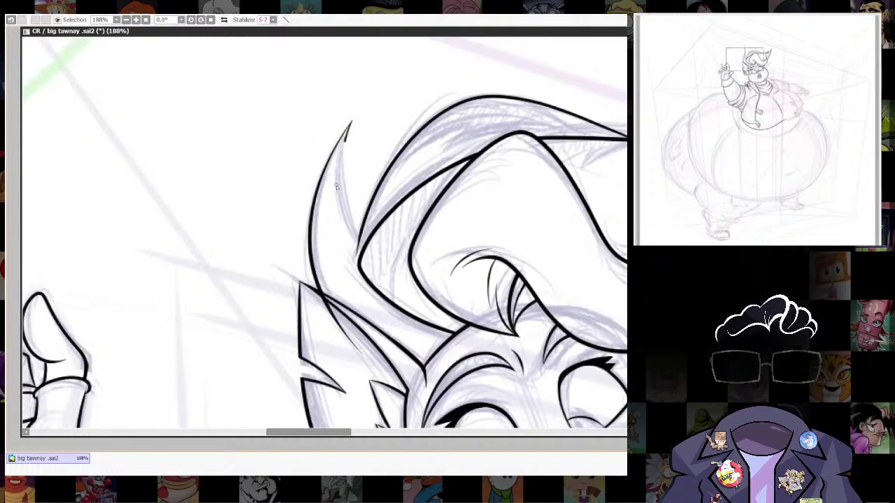
{"action": "left_click_drag", "start_coordinate": [337, 186], "coordinate": [358, 245]}
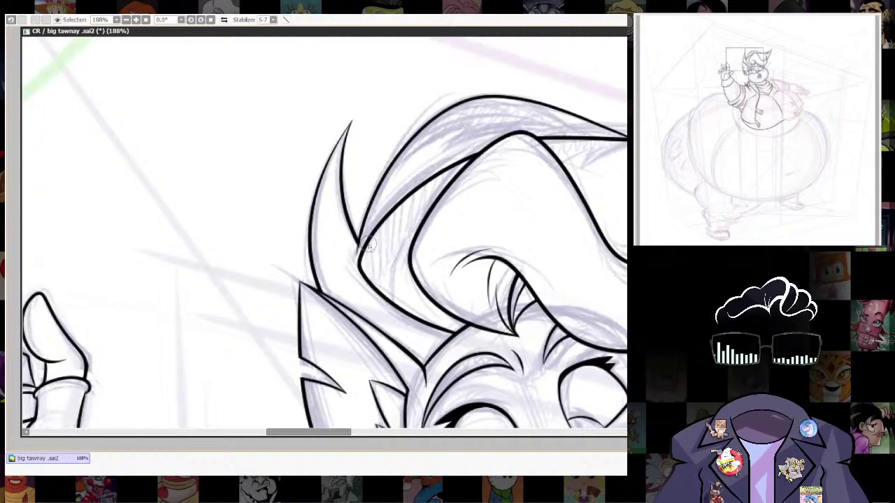
Ink the upper and lower edges of the curved pointed tuft sticking out behind the quiff on the far side of the head.
{"action": "left_click_drag", "start_coordinate": [613, 336], "coordinate": [316, 322]}
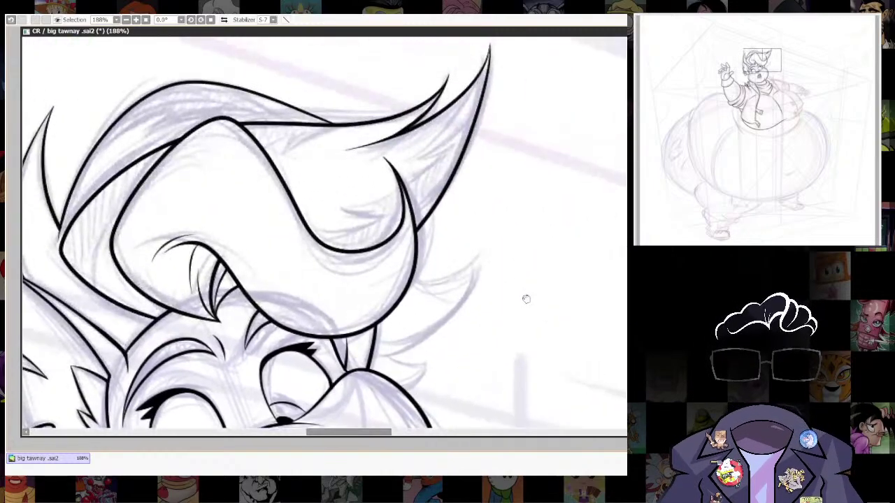
{"action": "left_click_drag", "start_coordinate": [527, 298], "coordinate": [546, 345]}
{"action": "left_click_drag", "start_coordinate": [567, 387], "coordinate": [596, 268]}
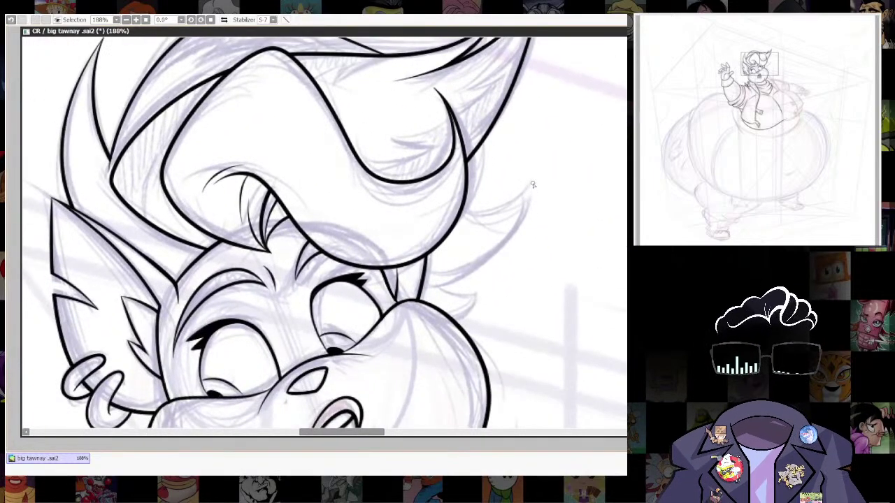
{"action": "left_click_drag", "start_coordinate": [511, 211], "coordinate": [431, 195]}
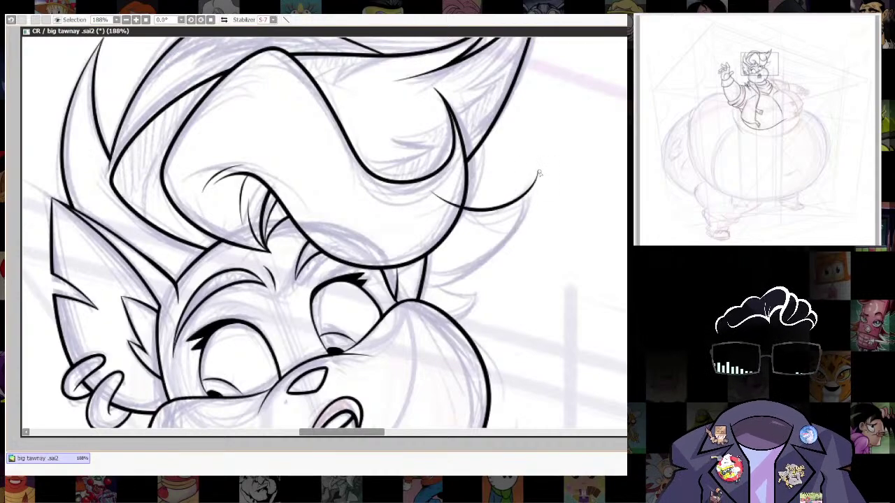
{"action": "mouse_move", "coordinate": [538, 175]}
{"action": "left_mouse_down"}
{"action": "mouse_move", "coordinate": [453, 283]}
{"action": "mouse_move", "coordinate": [388, 278]}
{"action": "mouse_move", "coordinate": [415, 279]}
{"action": "left_mouse_up"}
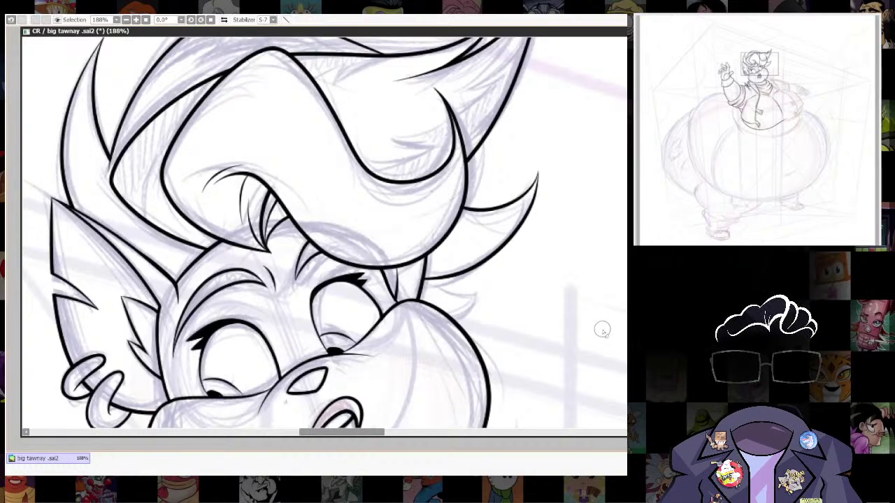
Ink the smaller pointed tuft just above the far cheek and clear its strokes overlapping the hair edge and cheek.
{"action": "scroll", "coordinate": [602, 330], "scroll_direction": "up", "scroll_amount": 2}
{"action": "left_click_drag", "start_coordinate": [488, 315], "coordinate": [436, 324]}
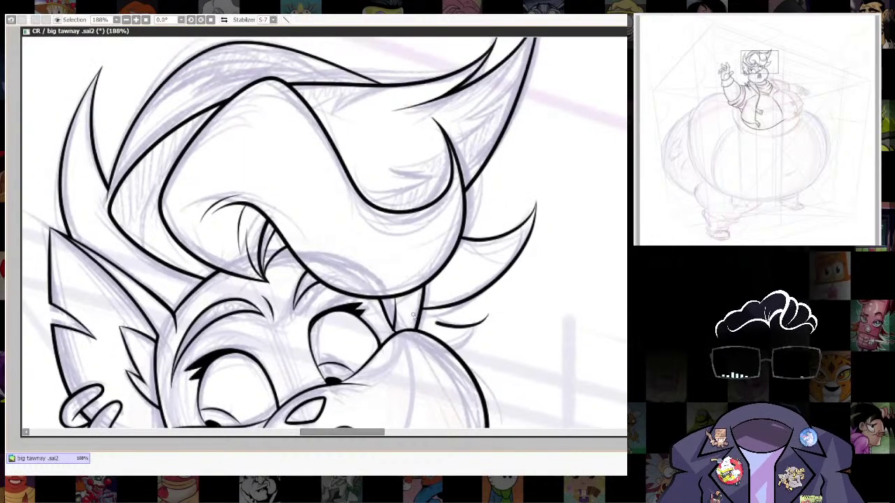
{"action": "key", "text": "ctrl+z"}
{"action": "mouse_move", "coordinate": [489, 312]}
{"action": "left_mouse_down"}
{"action": "mouse_move", "coordinate": [438, 325]}
{"action": "mouse_move", "coordinate": [423, 309]}
{"action": "left_mouse_up"}
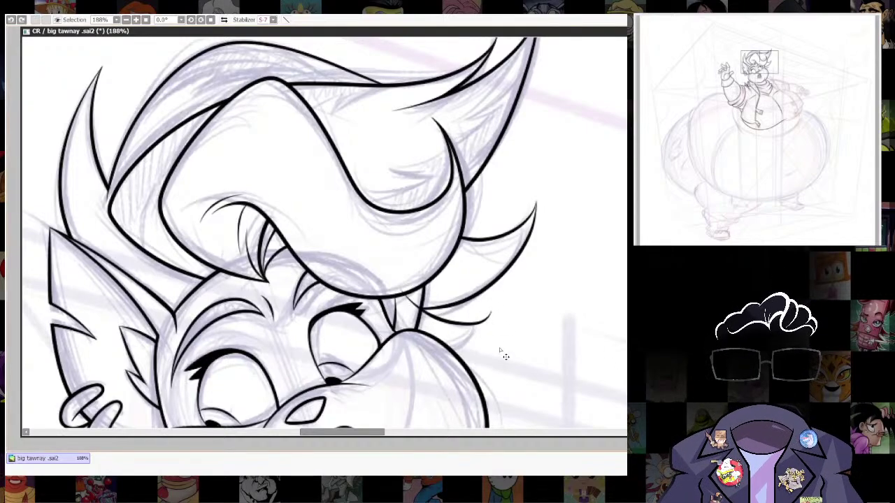
{"action": "left_click_drag", "start_coordinate": [471, 348], "coordinate": [391, 369]}
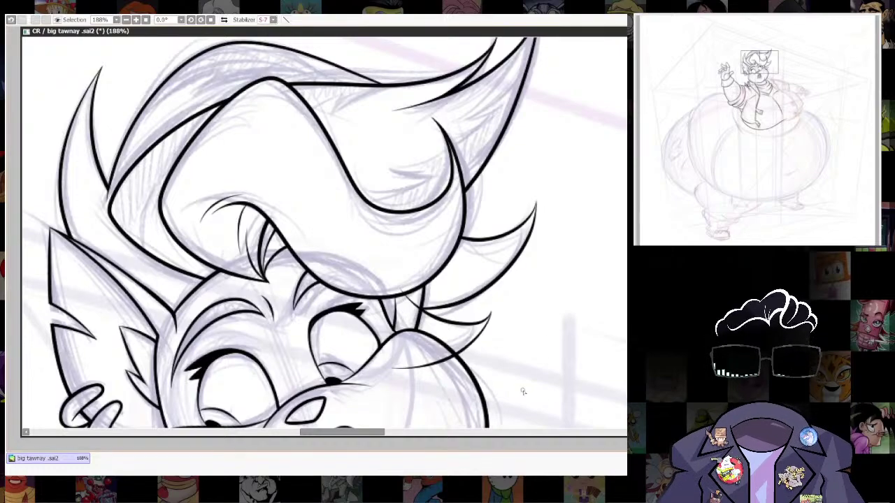
{"action": "key", "text": "["}
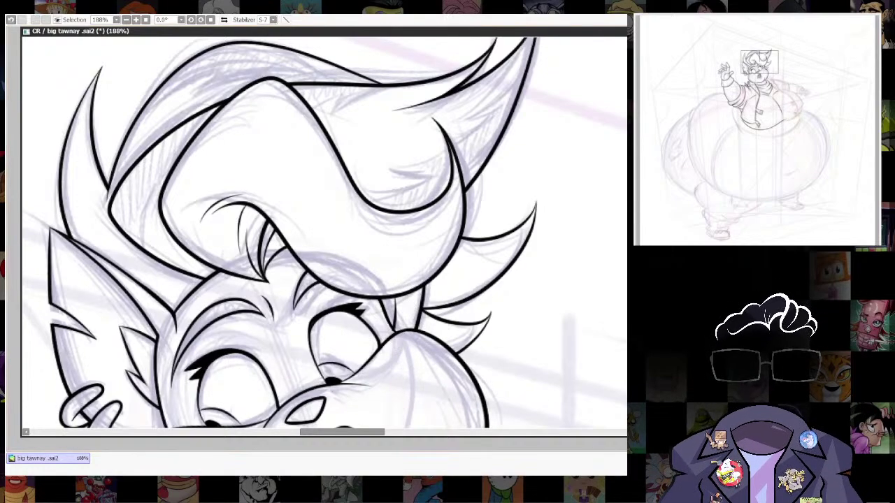
Review the inked hair within the whole figure and examine the chin, collar and spiked shoulder.
{"action": "scroll", "coordinate": [517, 253], "scroll_direction": "down", "scroll_amount": 8}
{"action": "scroll", "coordinate": [499, 266], "scroll_direction": "up", "scroll_amount": 3}
{"action": "left_click_drag", "start_coordinate": [497, 256], "coordinate": [475, 157]}
{"action": "scroll", "coordinate": [413, 243], "scroll_direction": "down", "scroll_amount": 4}
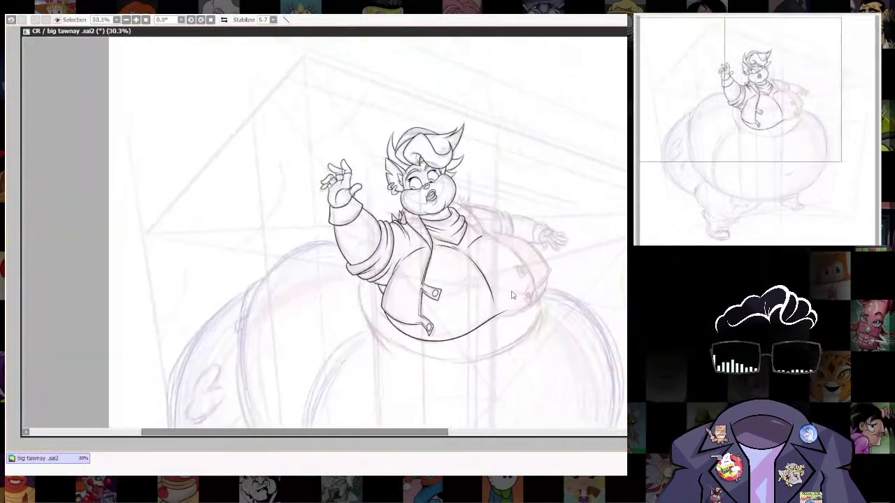
{"action": "scroll", "coordinate": [433, 231], "scroll_direction": "up", "scroll_amount": 8}
{"action": "mouse_move", "coordinate": [315, 192]}
{"action": "left_mouse_down"}
{"action": "mouse_move", "coordinate": [336, 249]}
{"action": "mouse_move", "coordinate": [371, 266]}
{"action": "left_mouse_up"}
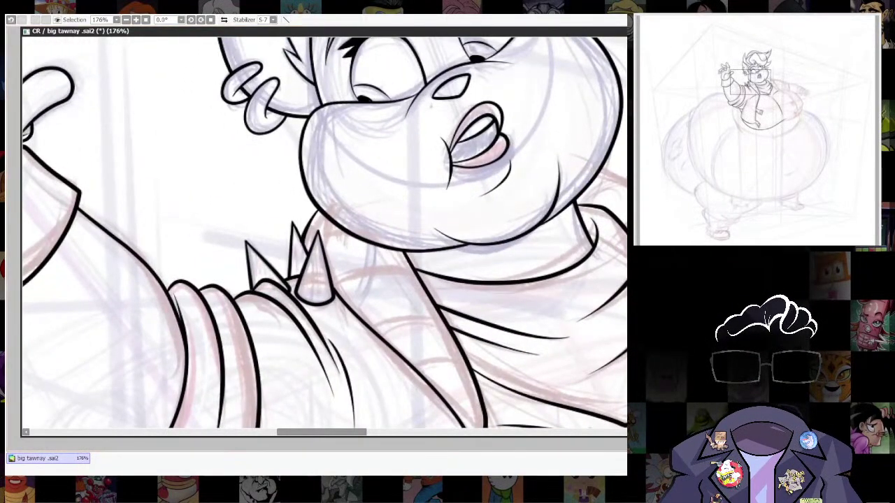
Ink the curved stripe lines across the jacket's near lapel, from the spiked shoulder down to the chest.
{"action": "key", "text": "bracketleft"}
{"action": "left_click_drag", "start_coordinate": [305, 240], "coordinate": [334, 229]}
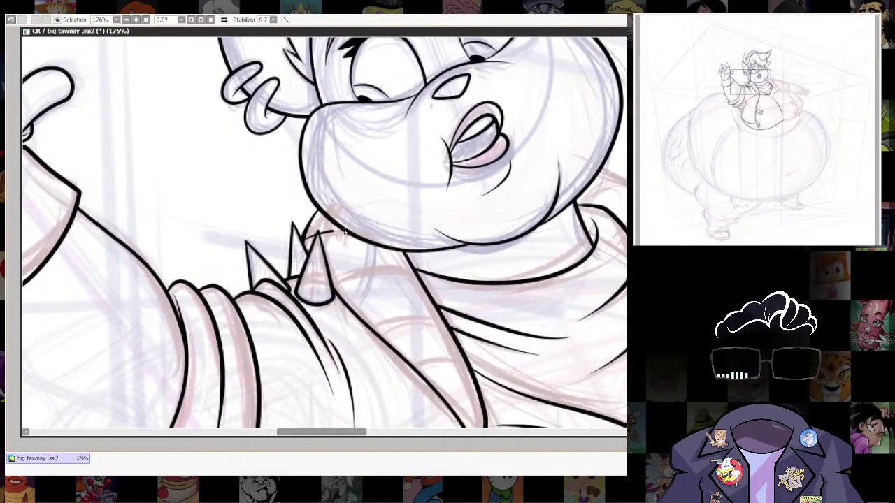
{"action": "left_click_drag", "start_coordinate": [334, 292], "coordinate": [376, 271]}
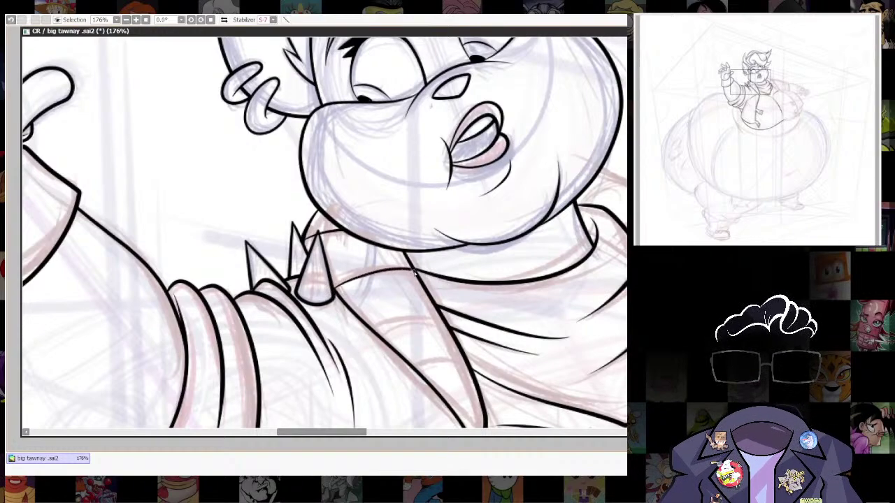
{"action": "key", "text": "ctrl+z"}
{"action": "left_click_drag", "start_coordinate": [334, 292], "coordinate": [408, 269]}
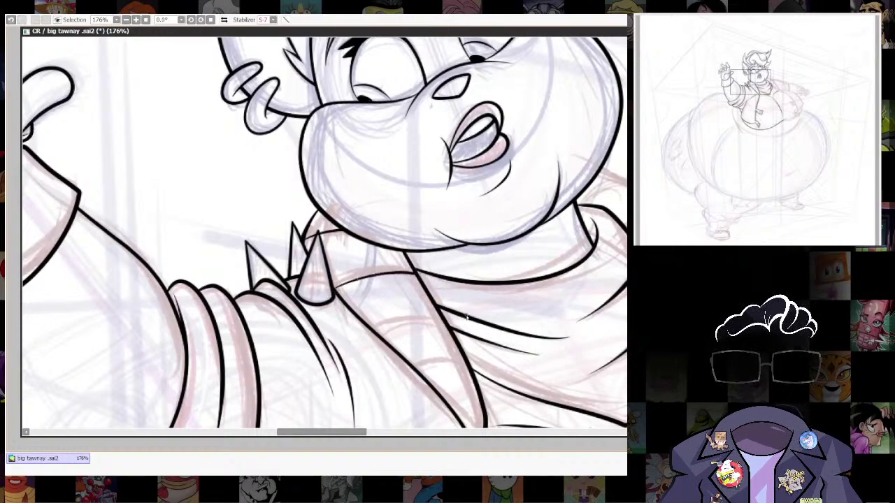
{"action": "left_click_drag", "start_coordinate": [447, 325], "coordinate": [432, 311]}
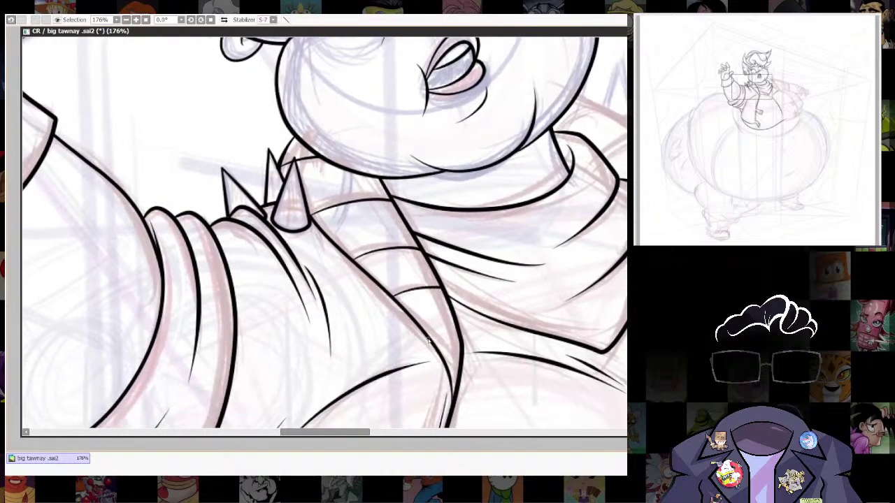
{"action": "left_click_drag", "start_coordinate": [569, 292], "coordinate": [598, 423]}
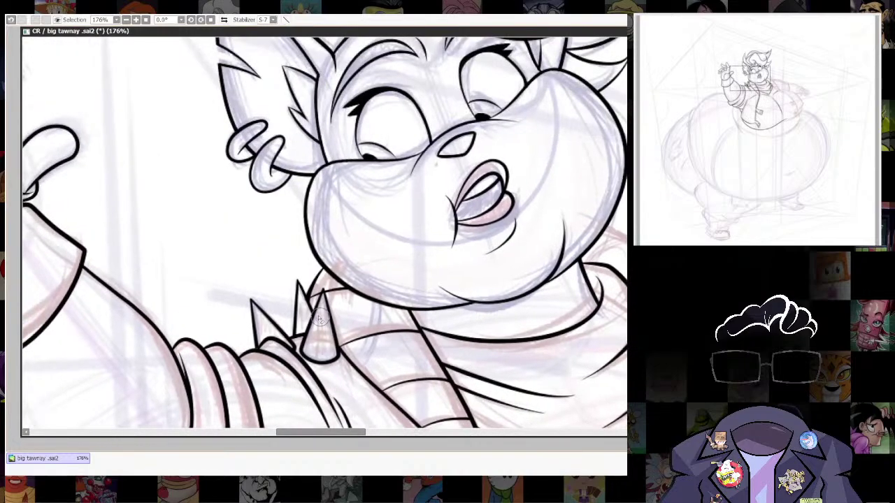
Ink the lower button on the far side of the jacket as a slightly tilted oval fitted to the sketch.
{"action": "scroll", "coordinate": [575, 316], "scroll_direction": "down", "scroll_amount": 4}
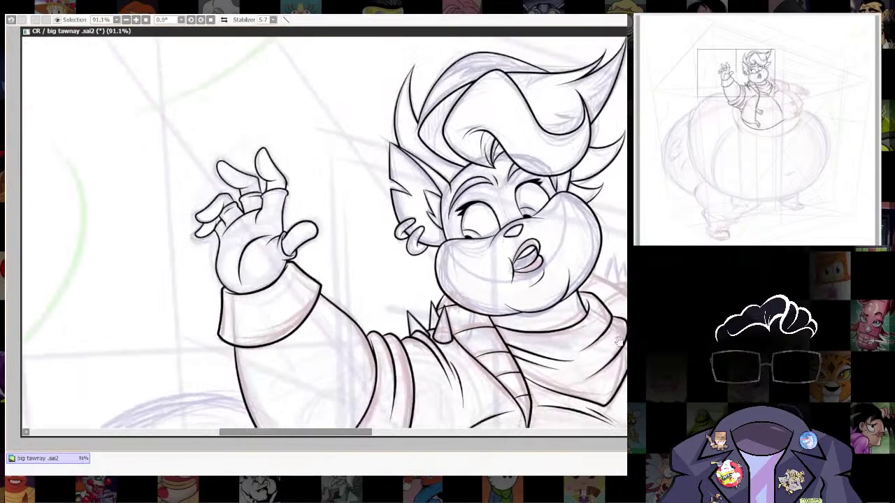
{"action": "left_click_drag", "start_coordinate": [609, 311], "coordinate": [486, 280]}
{"action": "left_click_drag", "start_coordinate": [559, 379], "coordinate": [546, 161]}
{"action": "scroll", "coordinate": [530, 249], "scroll_direction": "down", "scroll_amount": 3}
{"action": "left_click_drag", "start_coordinate": [626, 283], "coordinate": [551, 331]}
{"action": "left_click_drag", "start_coordinate": [565, 386], "coordinate": [540, 294]}
{"action": "scroll", "coordinate": [536, 214], "scroll_direction": "up", "scroll_amount": 8}
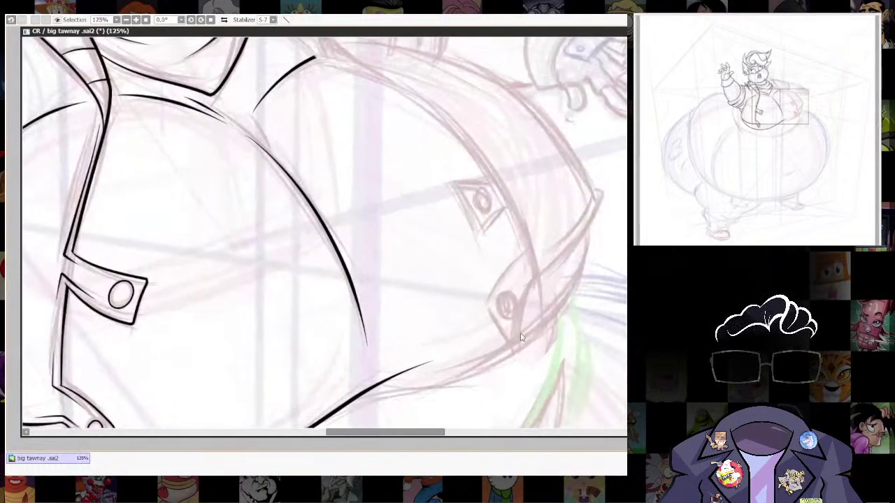
{"action": "key", "text": "ctrl+r"}
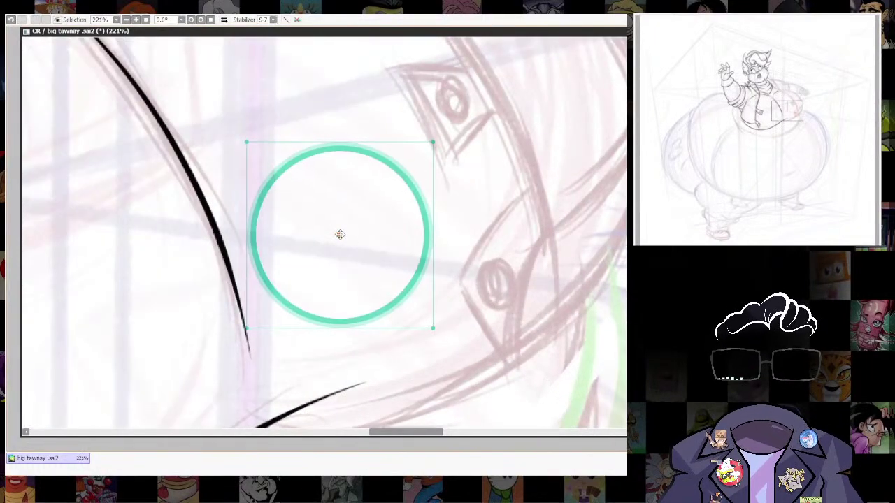
{"action": "left_click_drag", "start_coordinate": [337, 233], "coordinate": [499, 286]}
{"action": "mouse_move", "coordinate": [592, 191]}
{"action": "left_mouse_down"}
{"action": "mouse_move", "coordinate": [524, 260]}
{"action": "mouse_move", "coordinate": [517, 284]}
{"action": "mouse_move", "coordinate": [478, 278]}
{"action": "mouse_move", "coordinate": [511, 275]}
{"action": "mouse_move", "coordinate": [512, 290]}
{"action": "mouse_move", "coordinate": [514, 281]}
{"action": "mouse_move", "coordinate": [481, 274]}
{"action": "mouse_move", "coordinate": [445, 284]}
{"action": "mouse_move", "coordinate": [449, 342]}
{"action": "left_mouse_up"}
{"action": "key", "text": "Return"}
{"action": "key", "text": "ctrl+z"}
Ink the upper button on the far side of the jacket as a matching narrow oval over the sketch.
{"action": "mouse_move", "coordinate": [505, 331]}
{"action": "left_mouse_down"}
{"action": "mouse_move", "coordinate": [498, 310]}
{"action": "mouse_move", "coordinate": [465, 146]}
{"action": "left_mouse_up"}
{"action": "left_click_drag", "start_coordinate": [464, 182], "coordinate": [464, 186]}
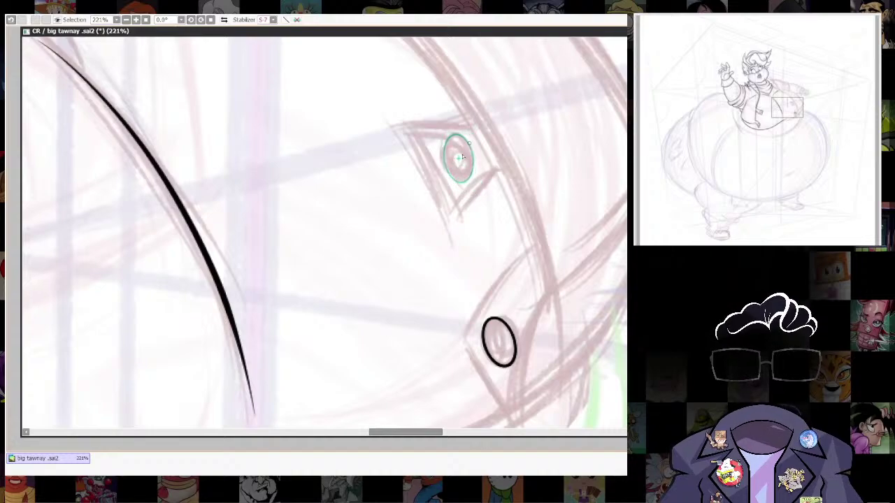
{"action": "mouse_move", "coordinate": [448, 138]}
{"action": "left_mouse_down"}
{"action": "mouse_move", "coordinate": [471, 144]}
{"action": "mouse_move", "coordinate": [469, 198]}
{"action": "mouse_move", "coordinate": [475, 157]}
{"action": "mouse_move", "coordinate": [454, 185]}
{"action": "mouse_move", "coordinate": [467, 183]}
{"action": "mouse_move", "coordinate": [474, 147]}
{"action": "left_mouse_up"}
{"action": "key", "text": "ctrl+z"}
{"action": "key", "text": "ctrl+r"}
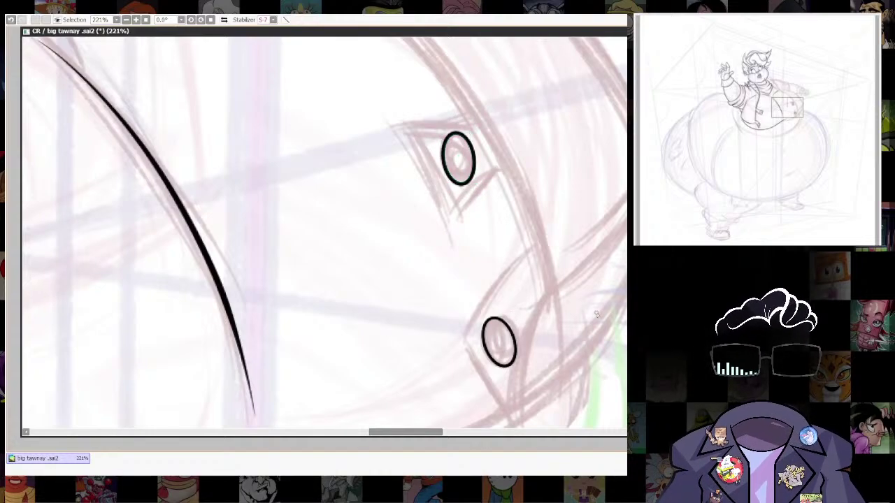
Examine the far side of the jacket, the collar and the sketched outstretched arm.
{"action": "scroll", "coordinate": [569, 295], "scroll_direction": "down", "scroll_amount": 5}
{"action": "left_click_drag", "start_coordinate": [566, 306], "coordinate": [571, 175]}
{"action": "scroll", "coordinate": [563, 280], "scroll_direction": "up", "scroll_amount": 4}
{"action": "scroll", "coordinate": [507, 265], "scroll_direction": "down", "scroll_amount": 1}
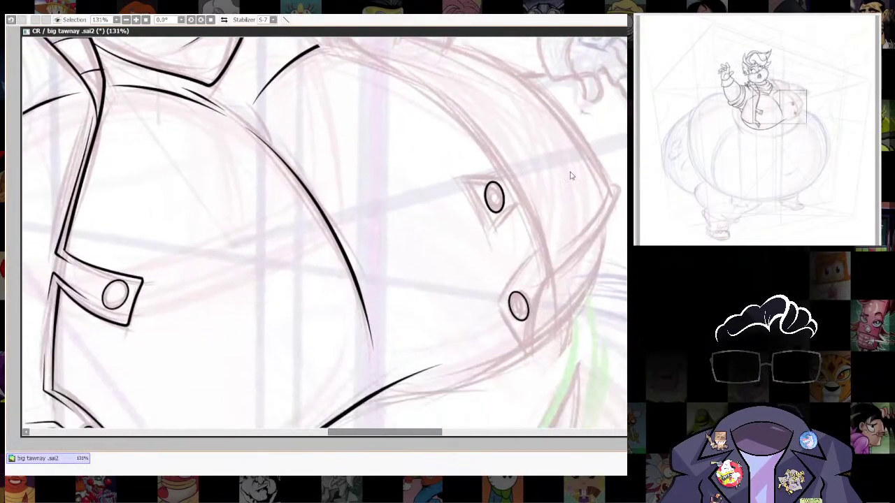
{"action": "scroll", "coordinate": [571, 182], "scroll_direction": "down", "scroll_amount": 3}
{"action": "left_click_drag", "start_coordinate": [587, 213], "coordinate": [583, 345]}
{"action": "scroll", "coordinate": [567, 284], "scroll_direction": "up", "scroll_amount": 1}
{"action": "scroll", "coordinate": [417, 140], "scroll_direction": "up", "scroll_amount": 2}
{"action": "left_click_drag", "start_coordinate": [416, 132], "coordinate": [408, 163]}
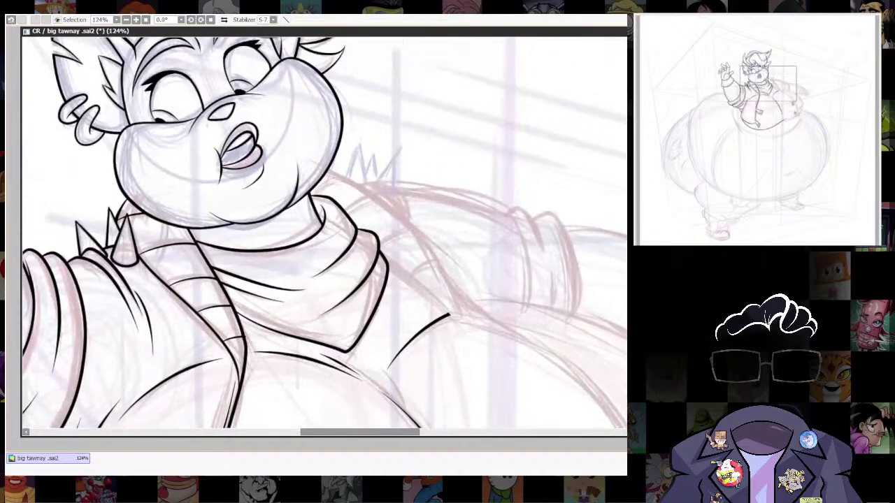
{"action": "left_click", "coordinate": [538, 432]}
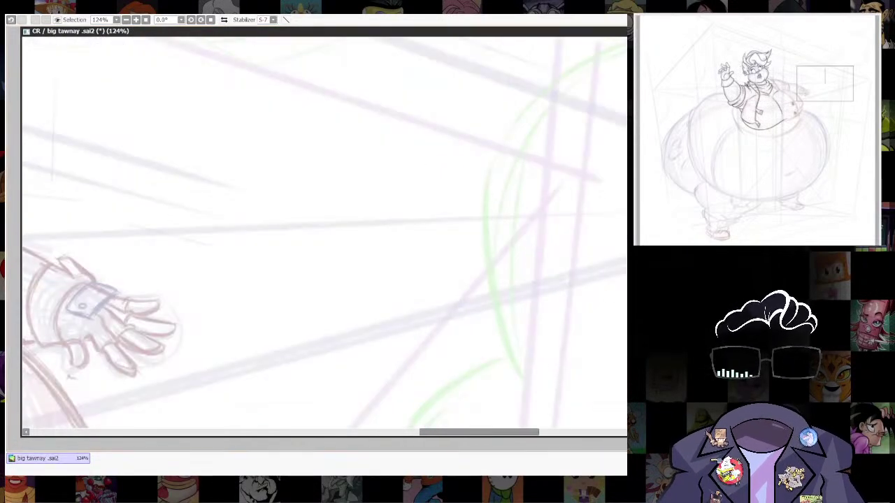
{"action": "scroll", "coordinate": [597, 268], "scroll_direction": "down", "scroll_amount": 5}
{"action": "scroll", "coordinate": [533, 283], "scroll_direction": "up", "scroll_amount": 4}
{"action": "scroll", "coordinate": [541, 278], "scroll_direction": "up", "scroll_amount": 1}
{"action": "left_click_drag", "start_coordinate": [552, 303], "coordinate": [544, 323]}
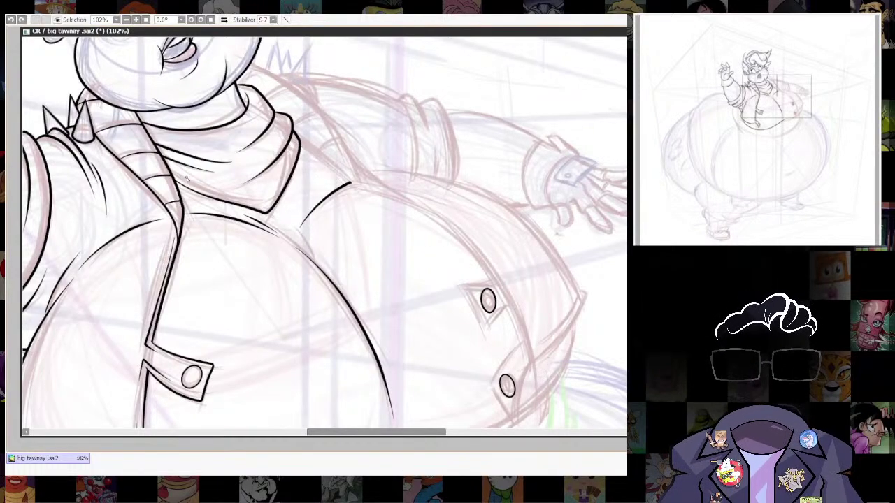
Ink the jacket's far opening edge from the collar across the chest and down to the lower button.
{"action": "left_click_drag", "start_coordinate": [197, 256], "coordinate": [183, 306]}
{"action": "key", "text": "ctrl+z"}
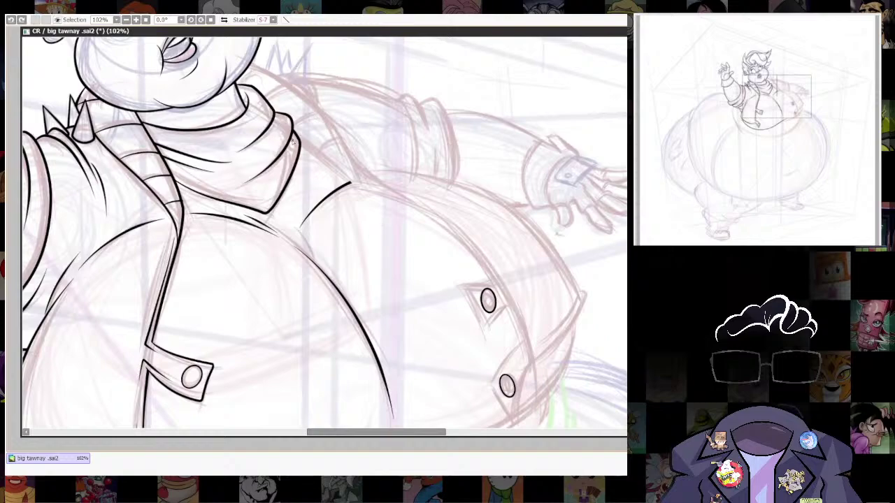
{"action": "left_click_drag", "start_coordinate": [350, 183], "coordinate": [455, 227]}
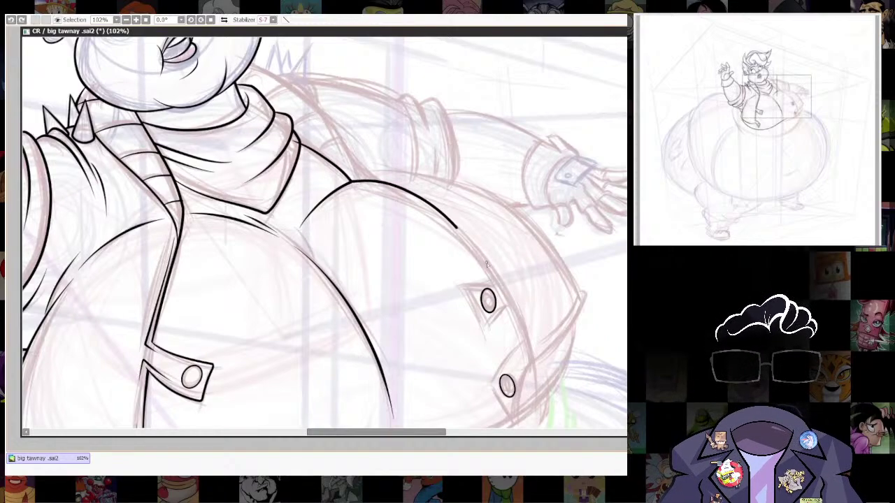
{"action": "left_click_drag", "start_coordinate": [487, 264], "coordinate": [533, 383]}
{"action": "key", "text": "ctrl+z"}
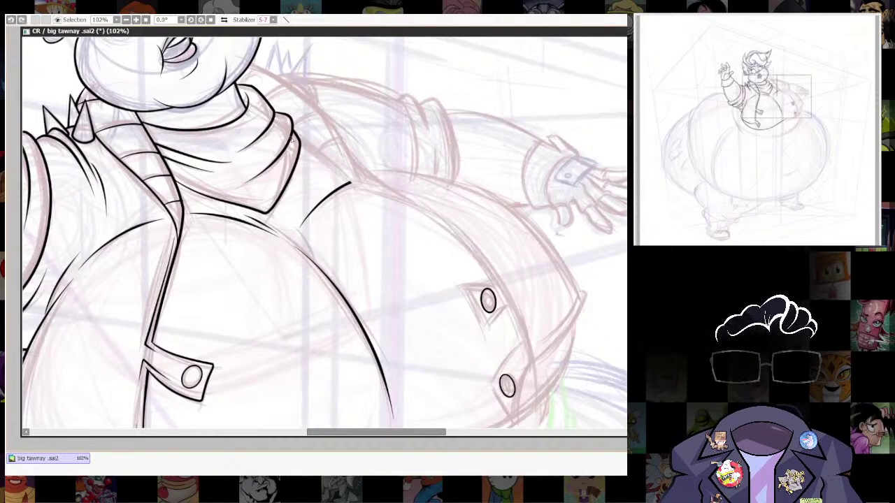
{"action": "mouse_move", "coordinate": [353, 185]}
{"action": "left_mouse_down"}
{"action": "mouse_move", "coordinate": [404, 199]}
{"action": "mouse_move", "coordinate": [467, 240]}
{"action": "mouse_move", "coordinate": [504, 295]}
{"action": "mouse_move", "coordinate": [533, 393]}
{"action": "left_mouse_up"}
{"action": "key", "text": "Escape"}
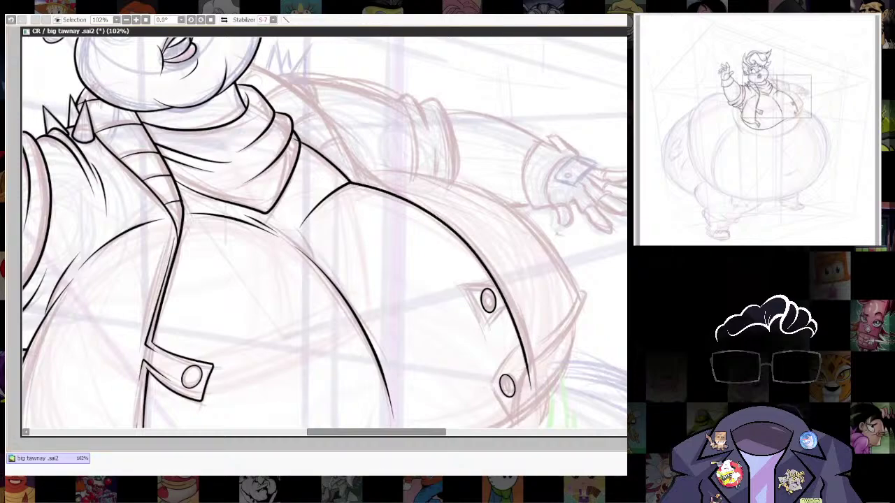
Lasso the far opening edge, transform it slightly to fit the sketch at its lower end, and clear the selection.
{"action": "mouse_move", "coordinate": [332, 104]}
{"action": "left_mouse_down"}
{"action": "mouse_move", "coordinate": [483, 384]}
{"action": "mouse_move", "coordinate": [515, 132]}
{"action": "left_mouse_up"}
{"action": "key", "text": "ctrl+t"}
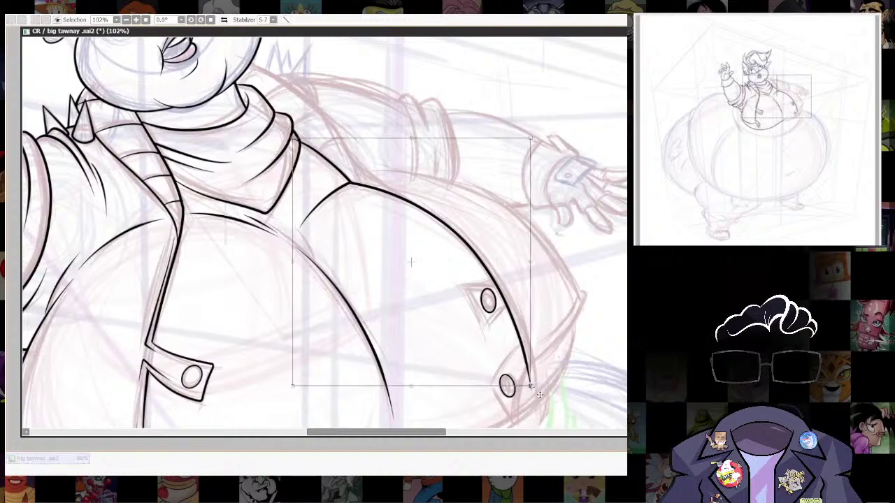
{"action": "left_click_drag", "start_coordinate": [531, 385], "coordinate": [533, 386]}
{"action": "key", "text": "ctrl+z"}
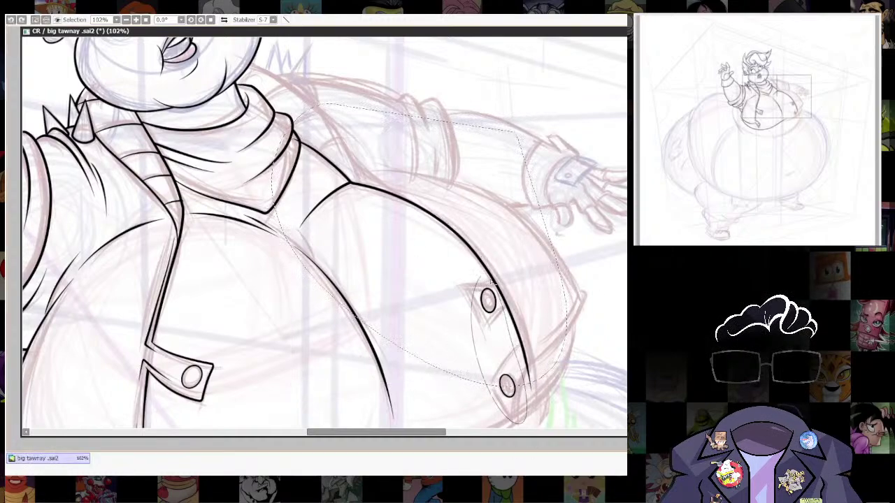
{"action": "key", "text": "ctrl+t"}
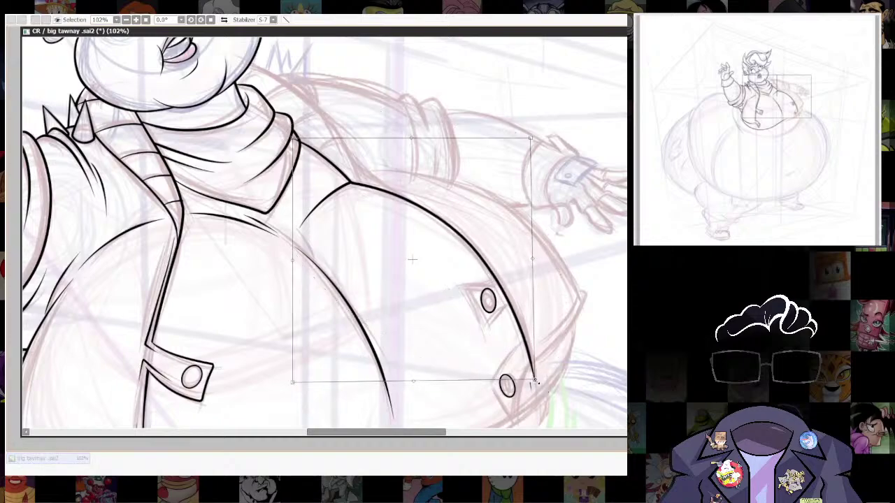
{"action": "key", "text": "Return"}
{"action": "key", "text": "ctrl+d"}
{"action": "mouse_move", "coordinate": [531, 391]}
{"action": "left_mouse_down"}
{"action": "mouse_move", "coordinate": [561, 213]}
{"action": "mouse_move", "coordinate": [524, 270]}
{"action": "mouse_move", "coordinate": [519, 260]}
{"action": "left_mouse_up"}
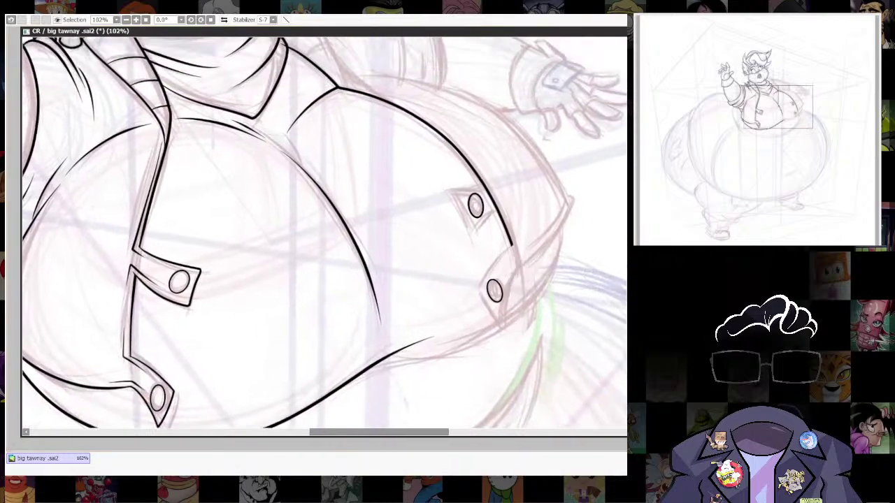
Ink the jacket's outer contour on the far side as one long curve ending at the pointed lower corner.
{"action": "scroll", "coordinate": [556, 323], "scroll_direction": "down", "scroll_amount": 2}
{"action": "scroll", "coordinate": [555, 323], "scroll_direction": "up", "scroll_amount": 3}
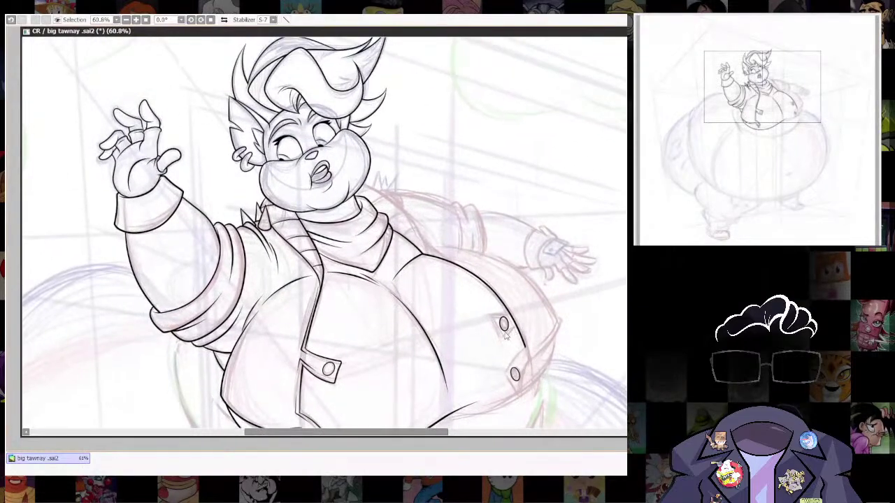
{"action": "left_click_drag", "start_coordinate": [481, 235], "coordinate": [435, 247]}
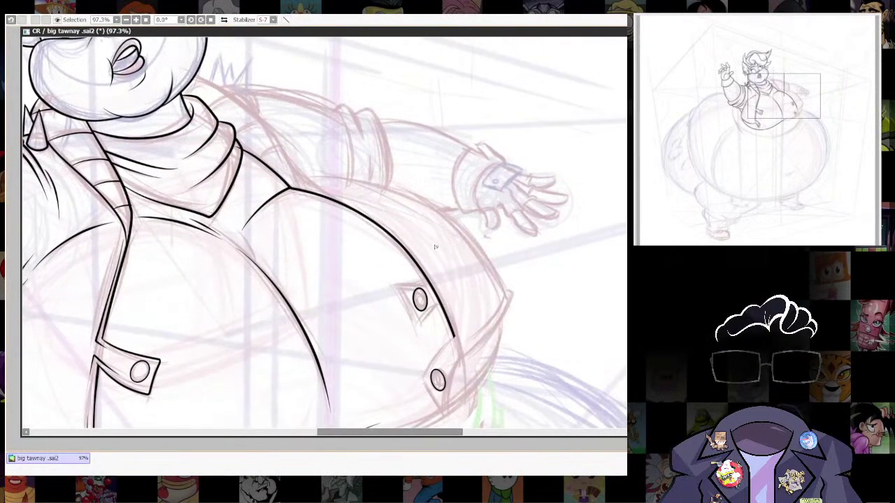
{"action": "mouse_move", "coordinate": [368, 182]}
{"action": "left_mouse_down"}
{"action": "mouse_move", "coordinate": [465, 239]}
{"action": "mouse_move", "coordinate": [510, 301]}
{"action": "left_mouse_up"}
{"action": "key", "text": "ctrl+z"}
{"action": "key", "text": "ctrl+z"}
{"action": "mouse_move", "coordinate": [343, 177]}
{"action": "left_mouse_down"}
{"action": "mouse_move", "coordinate": [460, 218]}
{"action": "mouse_move", "coordinate": [519, 318]}
{"action": "mouse_move", "coordinate": [518, 334]}
{"action": "left_mouse_up"}
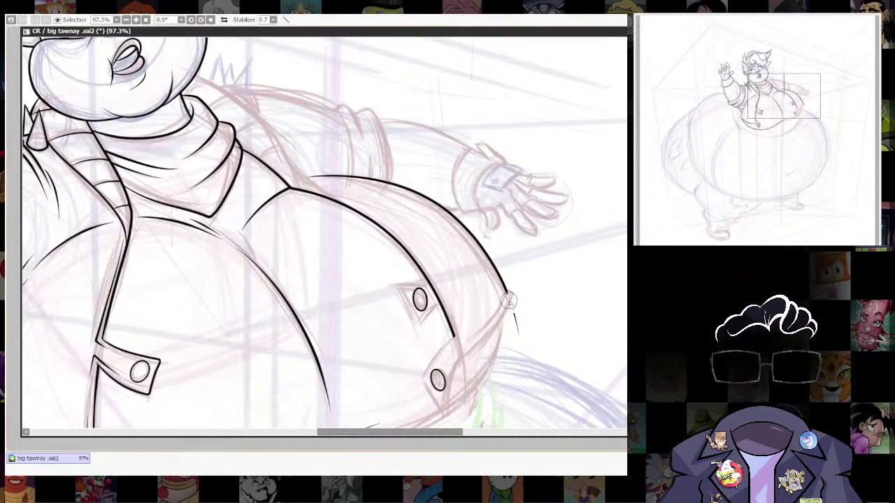
{"action": "key", "text": "ctrl+z"}
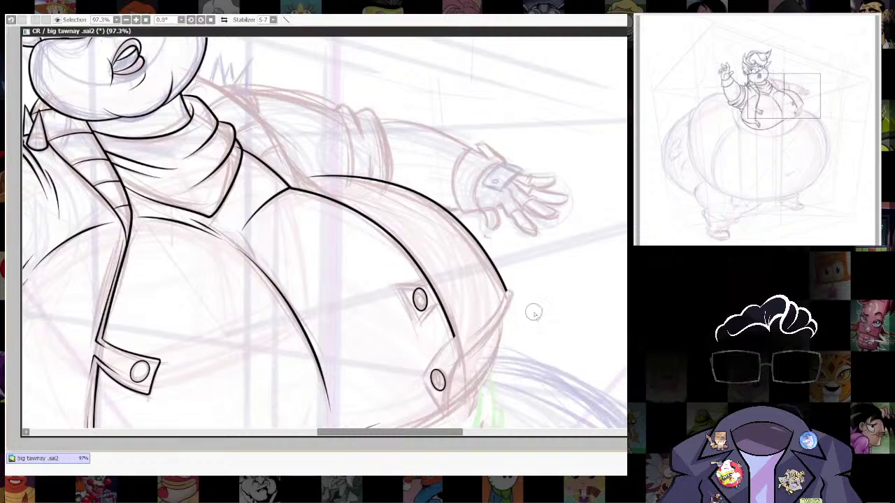
Bridge the gap at the jacket's near lower corner with a small rounded curve and tidy the overlapping line ends.
{"action": "left_click_drag", "start_coordinate": [350, 356], "coordinate": [625, 296]}
{"action": "left_click_drag", "start_coordinate": [306, 352], "coordinate": [258, 350]}
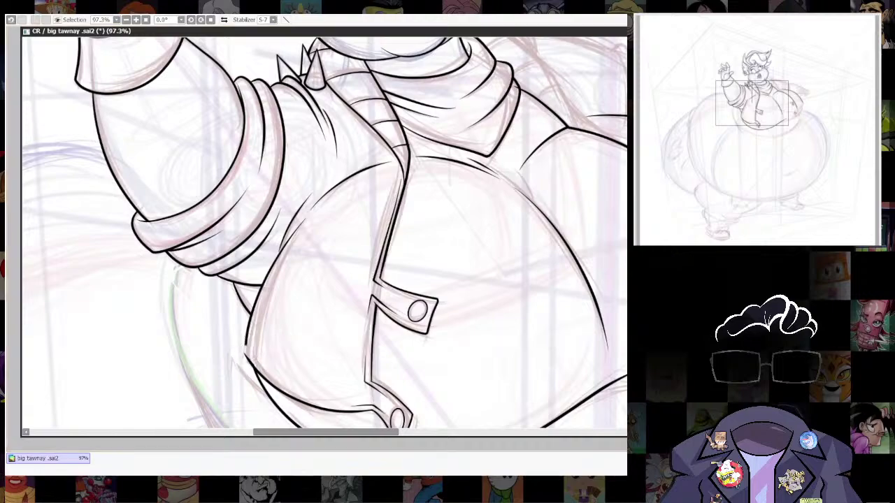
{"action": "scroll", "coordinate": [248, 340], "scroll_direction": "up", "scroll_amount": 5}
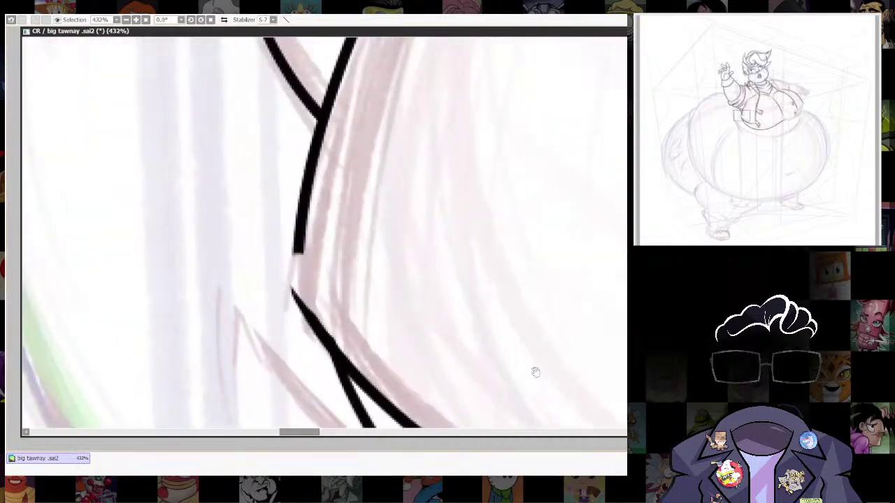
{"action": "left_click_drag", "start_coordinate": [365, 325], "coordinate": [339, 287]}
{"action": "mouse_move", "coordinate": [280, 202]}
{"action": "left_mouse_down"}
{"action": "mouse_move", "coordinate": [270, 203]}
{"action": "mouse_move", "coordinate": [260, 244]}
{"action": "mouse_move", "coordinate": [374, 367]}
{"action": "left_mouse_up"}
{"action": "key", "text": "ctrl+z"}
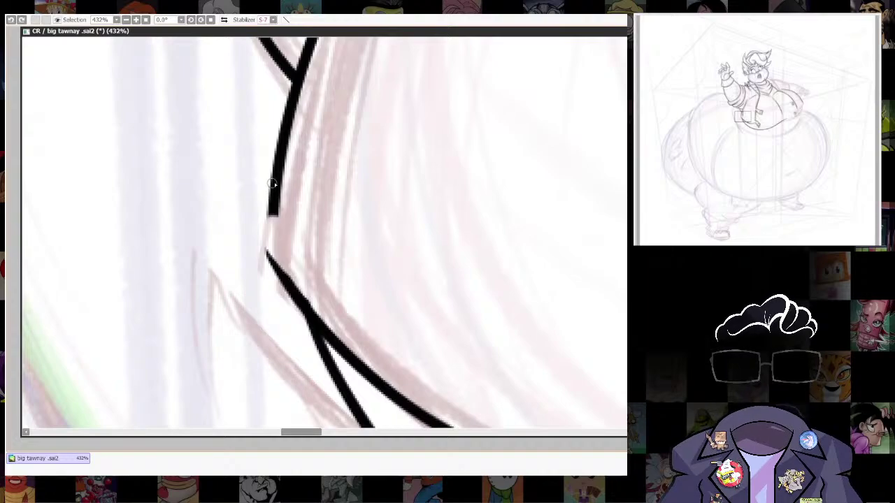
{"action": "mouse_move", "coordinate": [272, 184]}
{"action": "left_mouse_down"}
{"action": "mouse_move", "coordinate": [260, 238]}
{"action": "mouse_move", "coordinate": [356, 360]}
{"action": "left_mouse_up"}
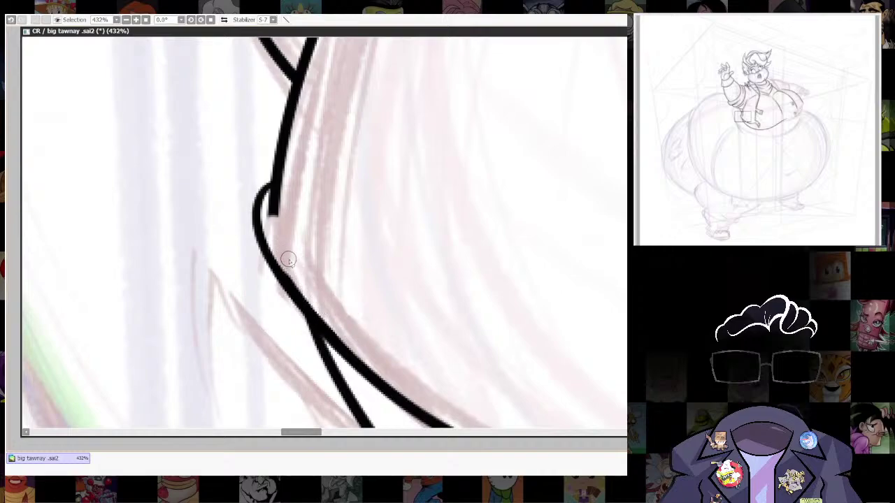
{"action": "left_click_drag", "start_coordinate": [399, 266], "coordinate": [437, 357]}
{"action": "left_click_drag", "start_coordinate": [312, 314], "coordinate": [362, 180]}
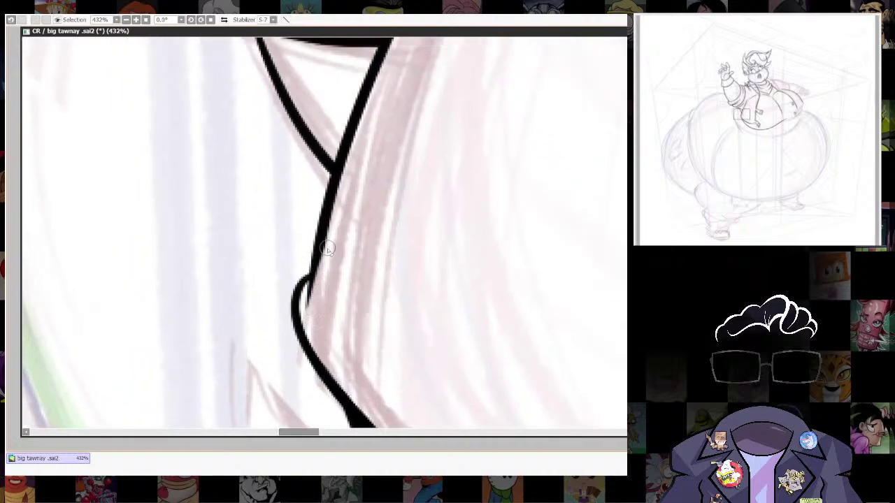
Erase a gap in the far opening edge beside the upper button where the pointed tab crosses it.
{"action": "scroll", "coordinate": [445, 200], "scroll_direction": "down", "scroll_amount": 8}
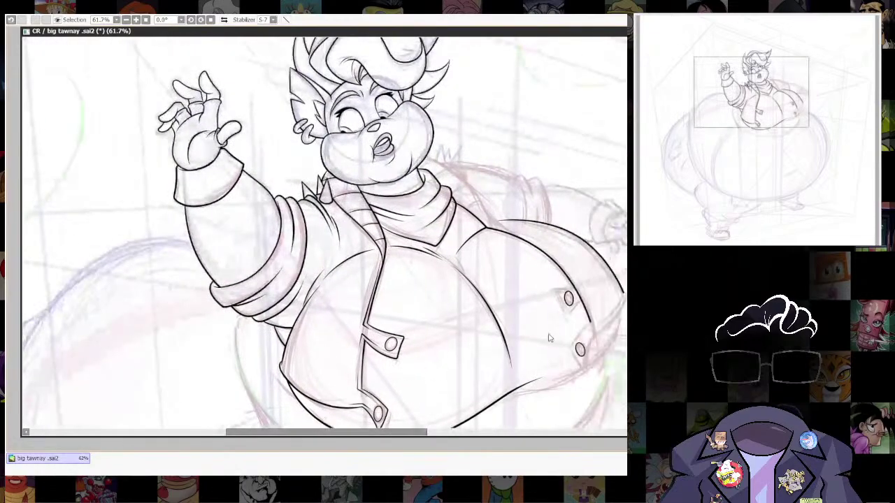
{"action": "scroll", "coordinate": [599, 342], "scroll_direction": "up", "scroll_amount": 5}
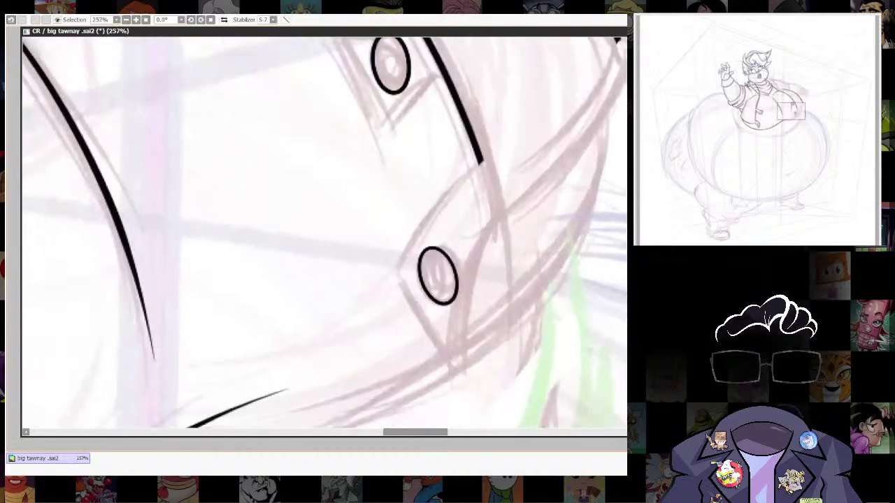
{"action": "left_click_drag", "start_coordinate": [432, 178], "coordinate": [453, 334]}
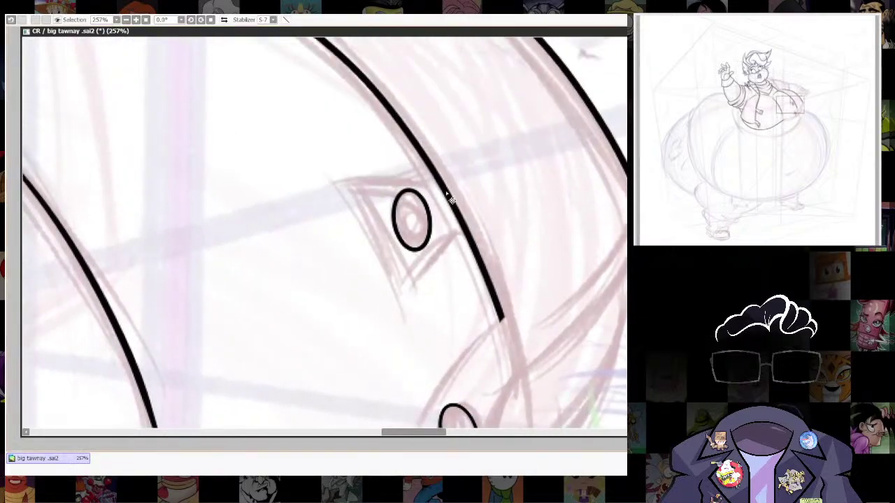
{"action": "key", "text": "bracketright"}
{"action": "mouse_move", "coordinate": [436, 200]}
{"action": "left_mouse_down"}
{"action": "mouse_move", "coordinate": [447, 196]}
{"action": "mouse_move", "coordinate": [436, 193]}
{"action": "left_mouse_up"}
{"action": "left_click_drag", "start_coordinate": [430, 237], "coordinate": [523, 196]}
{"action": "mouse_move", "coordinate": [608, 291]}
{"action": "left_mouse_down"}
{"action": "mouse_move", "coordinate": [563, 168]}
{"action": "mouse_move", "coordinate": [501, 216]}
{"action": "left_mouse_up"}
{"action": "left_click_drag", "start_coordinate": [474, 334], "coordinate": [485, 282]}
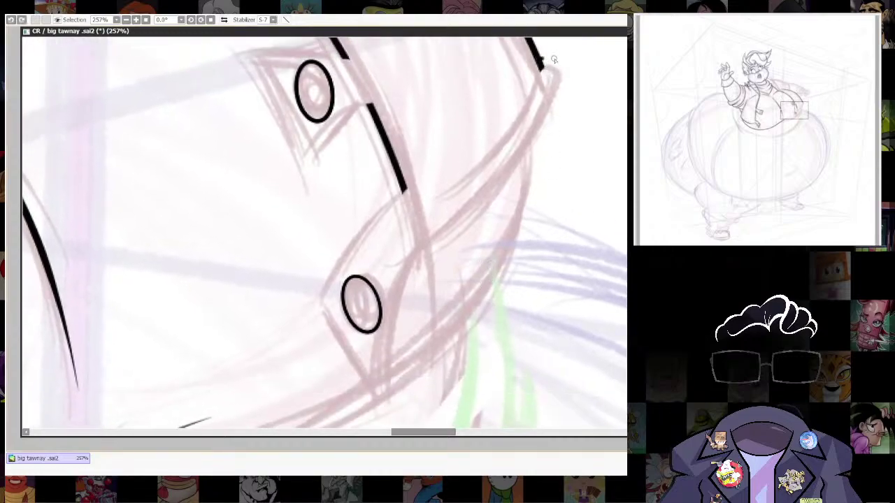
Ink the far jacket hem from its rounded outer corner to the lower point and outline the pointed tab around the lower button.
{"action": "mouse_move", "coordinate": [556, 106]}
{"action": "left_mouse_down"}
{"action": "mouse_move", "coordinate": [416, 265]}
{"action": "mouse_move", "coordinate": [377, 399]}
{"action": "left_mouse_up"}
{"action": "left_click_drag", "start_coordinate": [494, 227], "coordinate": [510, 225]}
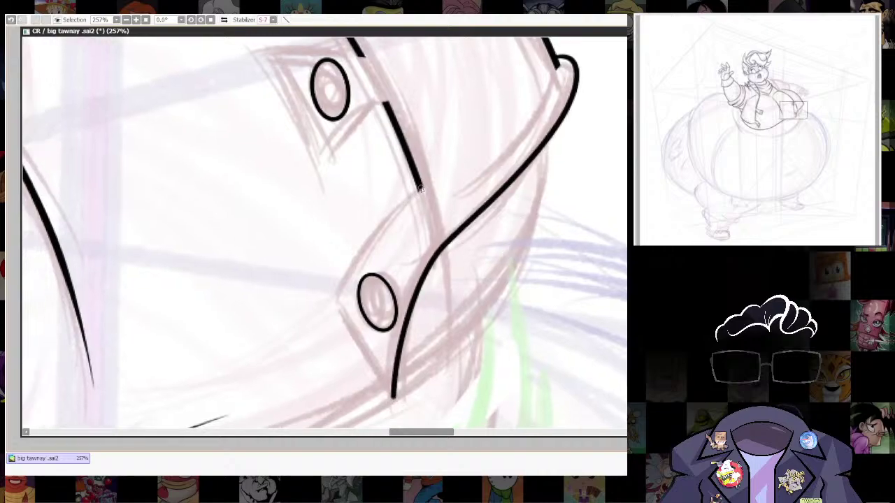
{"action": "mouse_move", "coordinate": [420, 187]}
{"action": "left_mouse_down"}
{"action": "mouse_move", "coordinate": [355, 258]}
{"action": "mouse_move", "coordinate": [336, 299]}
{"action": "left_mouse_up"}
{"action": "left_click_drag", "start_coordinate": [390, 293], "coordinate": [379, 182]}
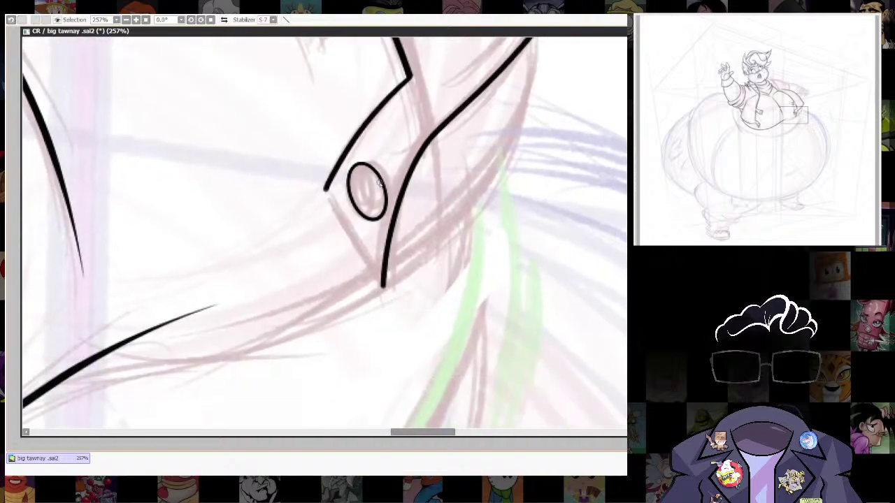
{"action": "left_click_drag", "start_coordinate": [340, 221], "coordinate": [383, 288]}
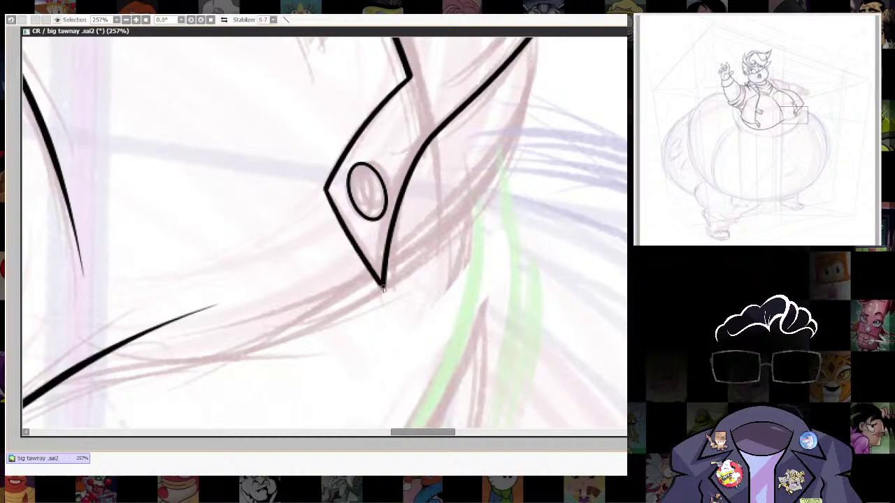
Ink the three-sided outline of the tab around the upper button on the far opening edge.
{"action": "left_click_drag", "start_coordinate": [476, 274], "coordinate": [513, 414]}
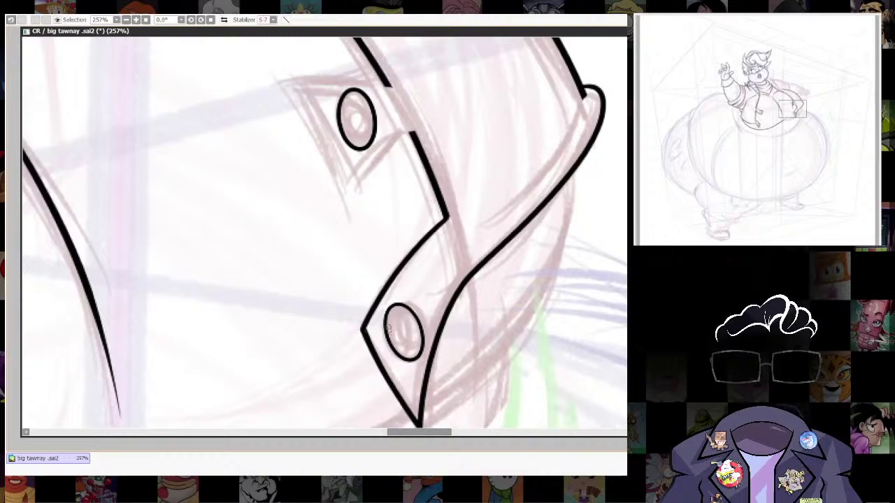
{"action": "left_click_drag", "start_coordinate": [436, 234], "coordinate": [466, 372]}
{"action": "mouse_move", "coordinate": [474, 224]}
{"action": "left_mouse_down"}
{"action": "mouse_move", "coordinate": [459, 80]}
{"action": "mouse_move", "coordinate": [418, 69]}
{"action": "left_mouse_up"}
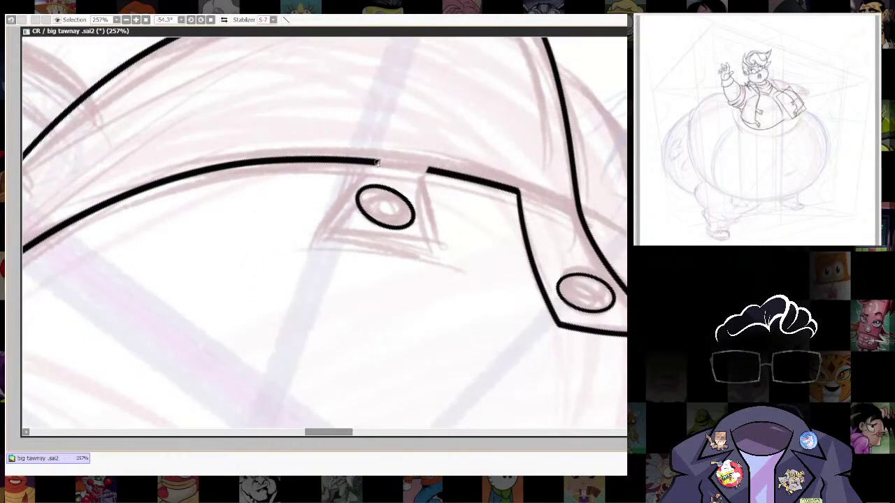
{"action": "mouse_move", "coordinate": [376, 162]}
{"action": "left_mouse_down"}
{"action": "mouse_move", "coordinate": [326, 216]}
{"action": "mouse_move", "coordinate": [310, 249]}
{"action": "left_mouse_up"}
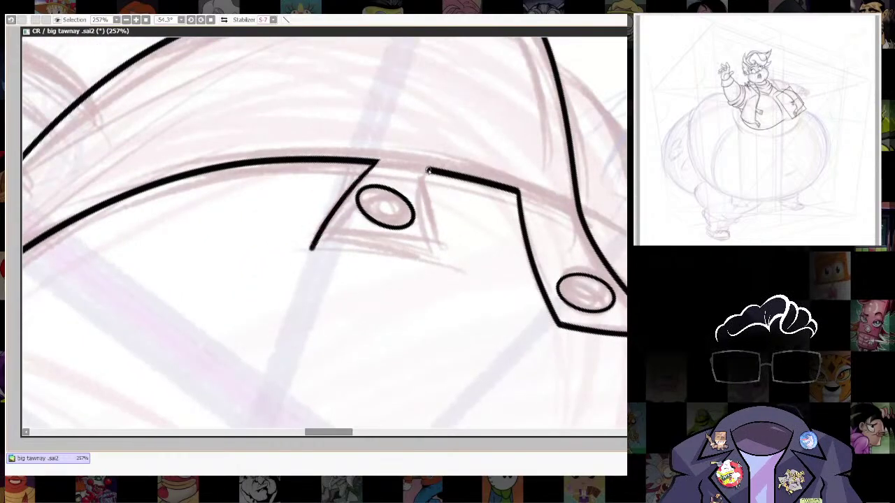
{"action": "mouse_move", "coordinate": [428, 171]}
{"action": "left_mouse_down"}
{"action": "mouse_move", "coordinate": [434, 271]}
{"action": "mouse_move", "coordinate": [338, 338]}
{"action": "left_mouse_up"}
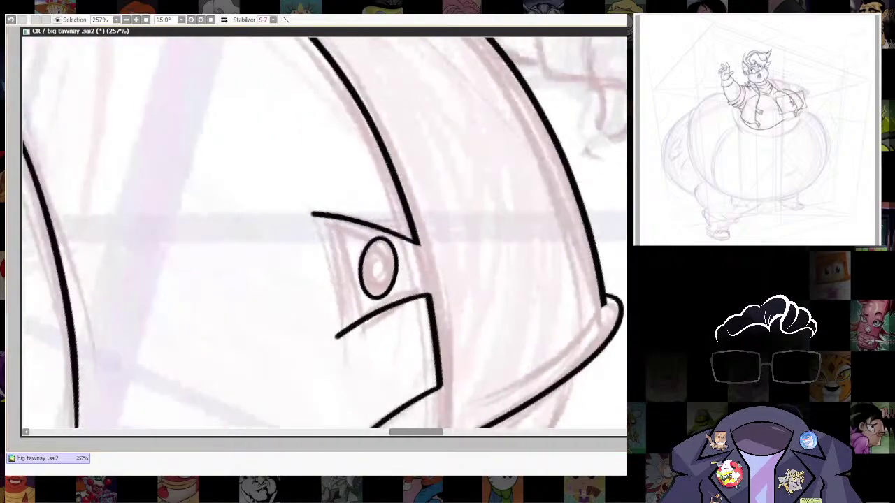
{"action": "mouse_move", "coordinate": [314, 216]}
{"action": "left_mouse_down"}
{"action": "mouse_move", "coordinate": [336, 339]}
{"action": "mouse_move", "coordinate": [382, 315]}
{"action": "left_mouse_up"}
{"action": "key", "text": "ctrl+z"}
{"action": "left_click_drag", "start_coordinate": [337, 340], "coordinate": [375, 312]}
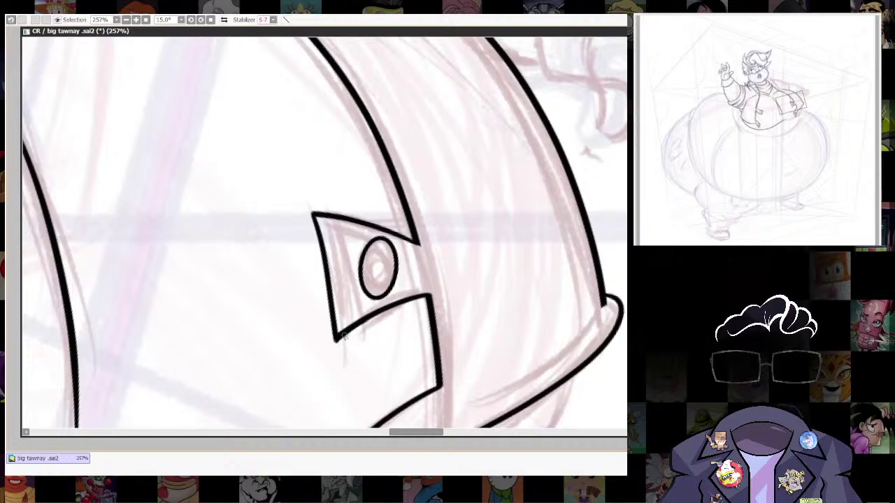
Ink a tapered inner fold line running along the hem from the rounded corner on each side of the jacket.
{"action": "mouse_move", "coordinate": [610, 308]}
{"action": "left_mouse_down"}
{"action": "mouse_move", "coordinate": [580, 284]}
{"action": "mouse_move", "coordinate": [478, 358]}
{"action": "mouse_move", "coordinate": [563, 227]}
{"action": "mouse_move", "coordinate": [564, 234]}
{"action": "left_mouse_up"}
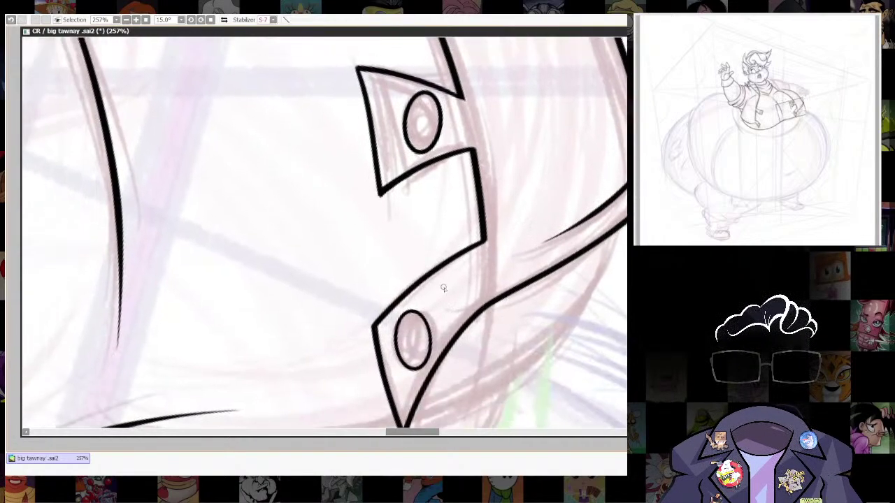
{"action": "left_click_drag", "start_coordinate": [515, 195], "coordinate": [514, 320]}
{"action": "left_click_drag", "start_coordinate": [594, 368], "coordinate": [551, 302]}
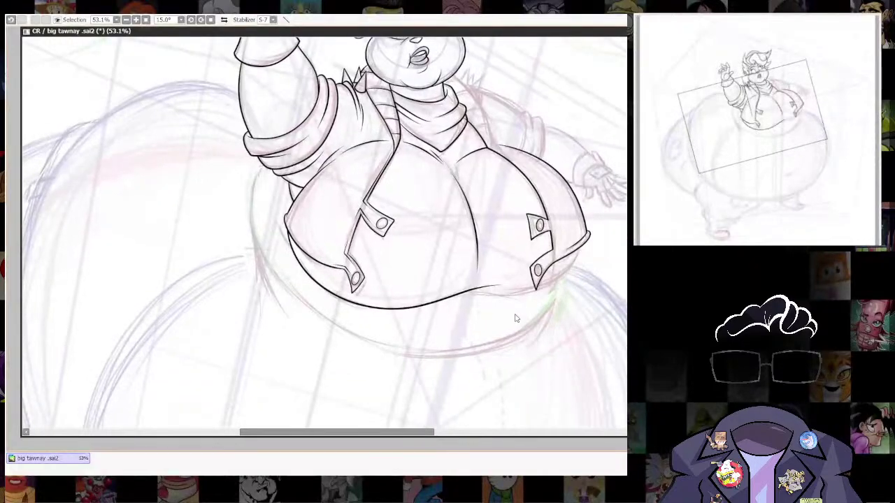
{"action": "left_click_drag", "start_coordinate": [259, 218], "coordinate": [338, 176]}
{"action": "left_click_drag", "start_coordinate": [473, 261], "coordinate": [375, 193]}
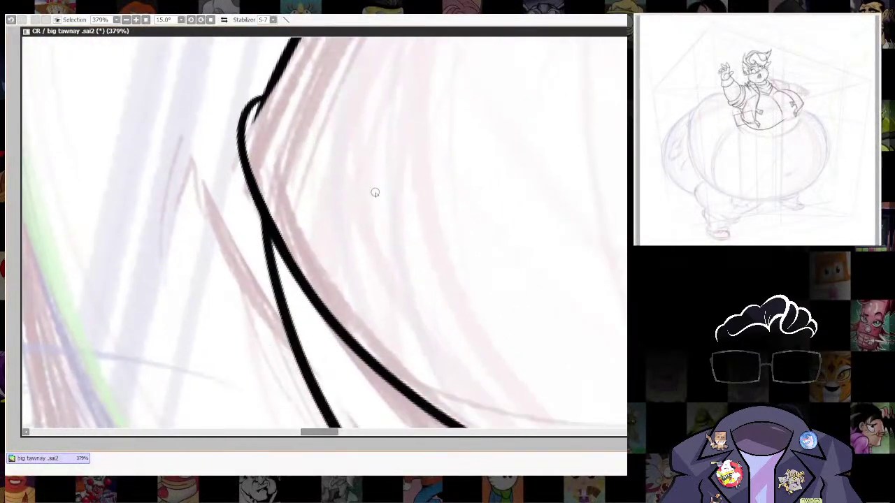
{"action": "left_click_drag", "start_coordinate": [255, 130], "coordinate": [369, 311]}
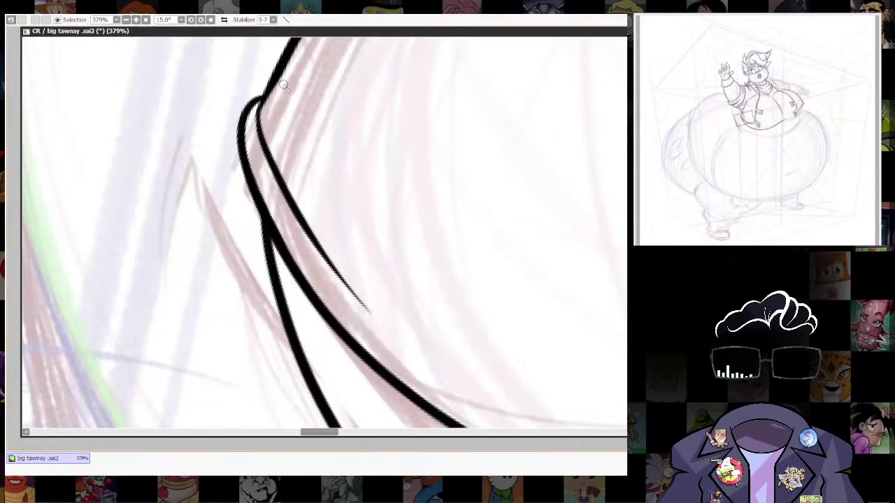
Ink tapered thickness lines beside the far opening edge and along the upper side of the lower button tab.
{"action": "scroll", "coordinate": [542, 280], "scroll_direction": "down", "scroll_amount": 10}
{"action": "left_click_drag", "start_coordinate": [543, 279], "coordinate": [263, 300]}
{"action": "scroll", "coordinate": [459, 300], "scroll_direction": "up", "scroll_amount": 2}
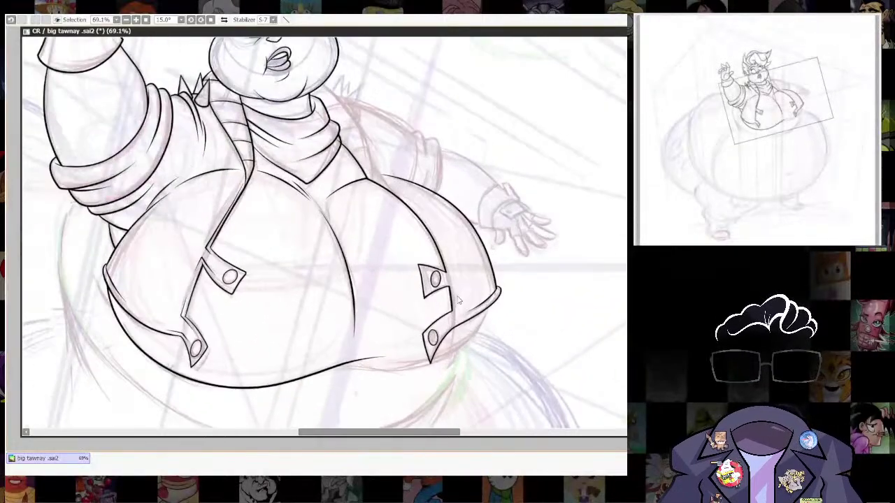
{"action": "scroll", "coordinate": [457, 300], "scroll_direction": "up", "scroll_amount": 5}
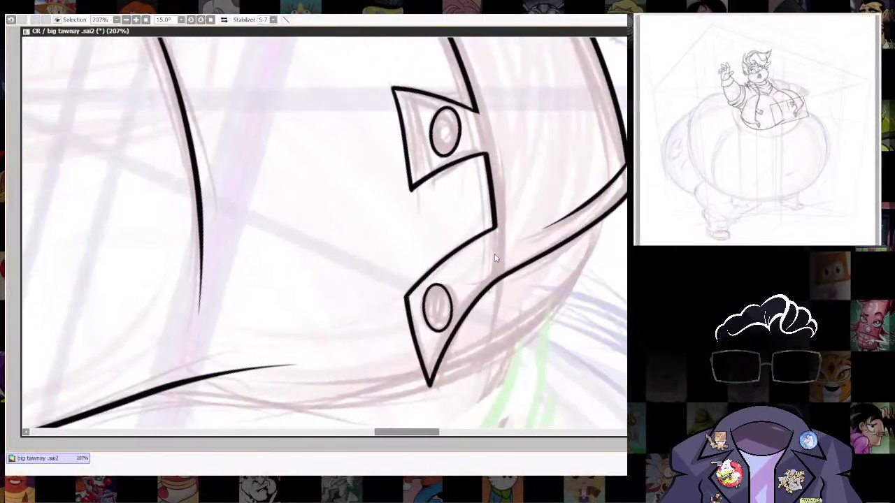
{"action": "scroll", "coordinate": [494, 259], "scroll_direction": "down", "scroll_amount": 4}
{"action": "scroll", "coordinate": [509, 241], "scroll_direction": "up", "scroll_amount": 3}
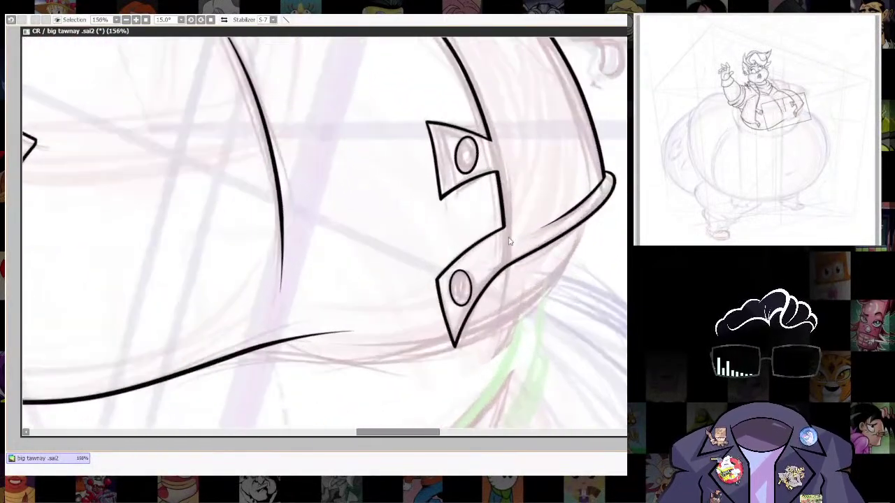
{"action": "scroll", "coordinate": [509, 241], "scroll_direction": "up", "scroll_amount": 3}
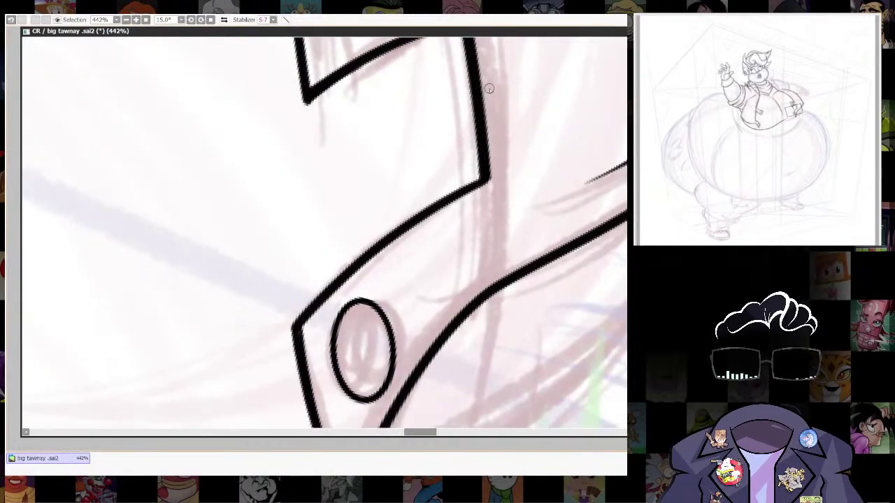
{"action": "left_click_drag", "start_coordinate": [492, 90], "coordinate": [511, 190]}
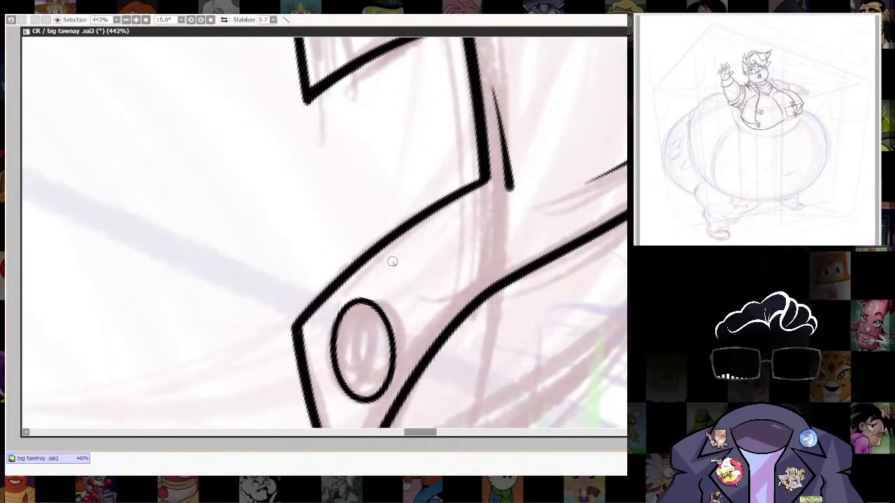
{"action": "left_click_drag", "start_coordinate": [392, 261], "coordinate": [514, 183]}
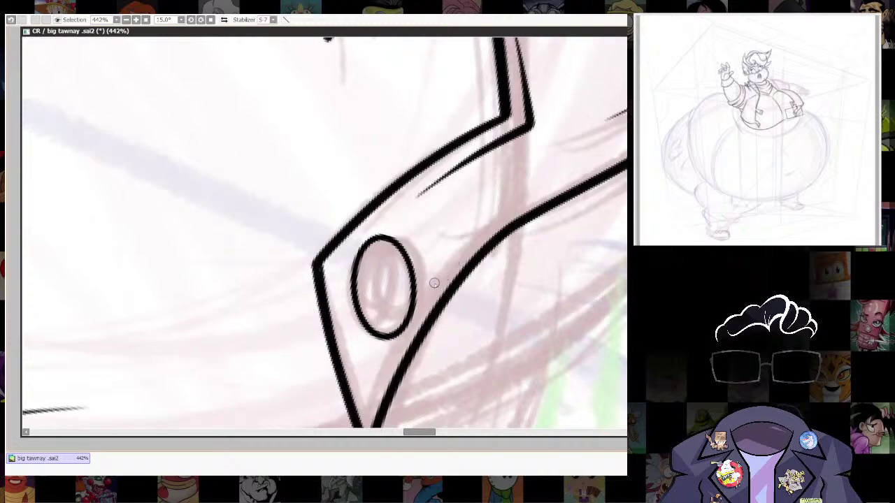
{"action": "mouse_move", "coordinate": [434, 283]}
{"action": "left_mouse_down"}
{"action": "mouse_move", "coordinate": [481, 229]}
{"action": "mouse_move", "coordinate": [572, 173]}
{"action": "left_mouse_up"}
Ink tapered thickness lines around the upper button tab's two corners, extending up beside the far opening edge.
{"action": "scroll", "coordinate": [552, 290], "scroll_direction": "down", "scroll_amount": 5}
{"action": "left_click_drag", "start_coordinate": [555, 320], "coordinate": [555, 301]}
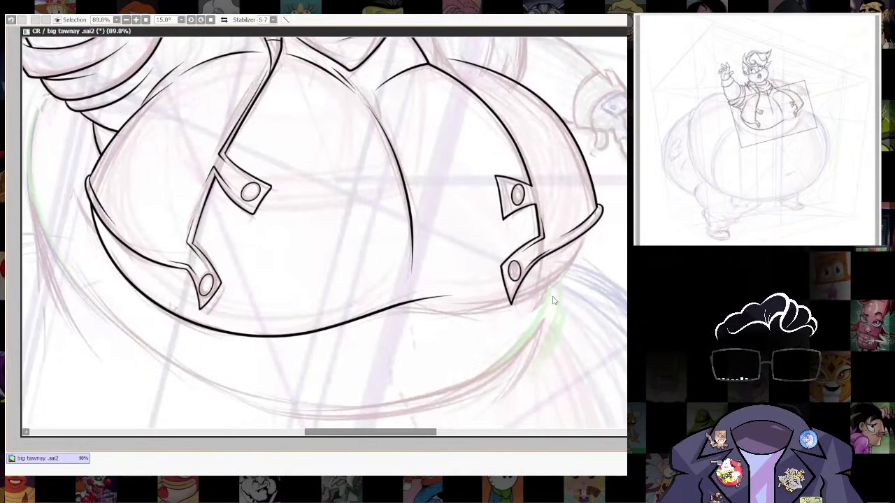
{"action": "scroll", "coordinate": [523, 299], "scroll_direction": "up", "scroll_amount": 8}
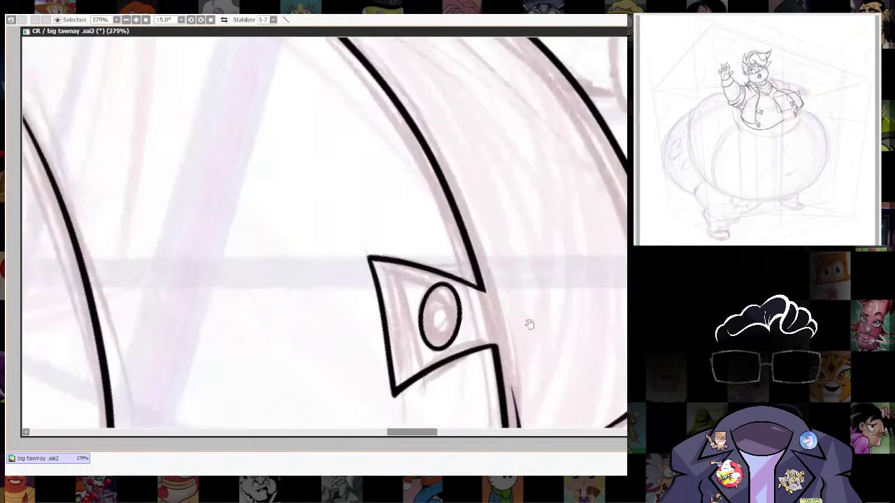
{"action": "left_click_drag", "start_coordinate": [593, 355], "coordinate": [589, 267]}
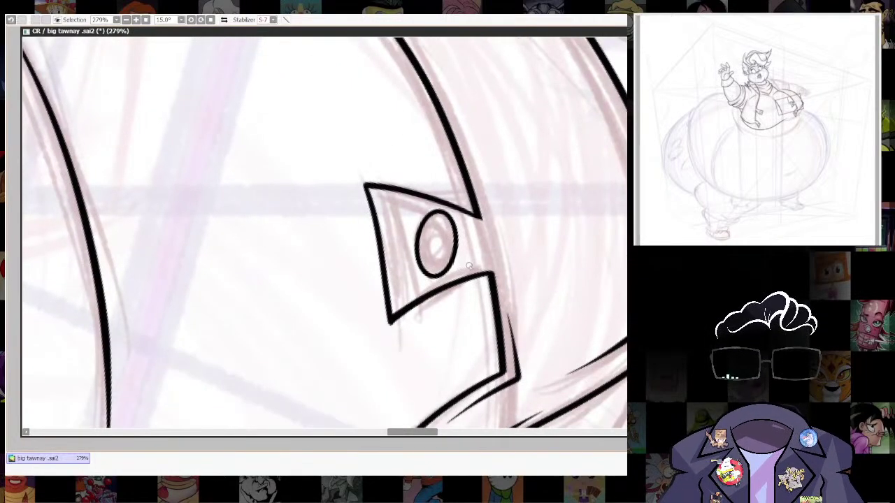
{"action": "scroll", "coordinate": [531, 284], "scroll_direction": "up", "scroll_amount": 3}
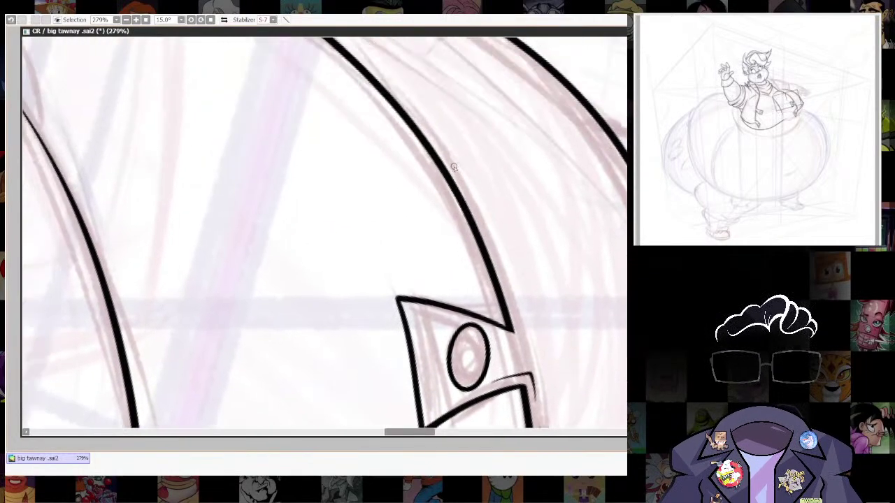
{"action": "mouse_move", "coordinate": [458, 171]}
{"action": "left_mouse_down"}
{"action": "mouse_move", "coordinate": [508, 266]}
{"action": "mouse_move", "coordinate": [528, 342]}
{"action": "left_mouse_up"}
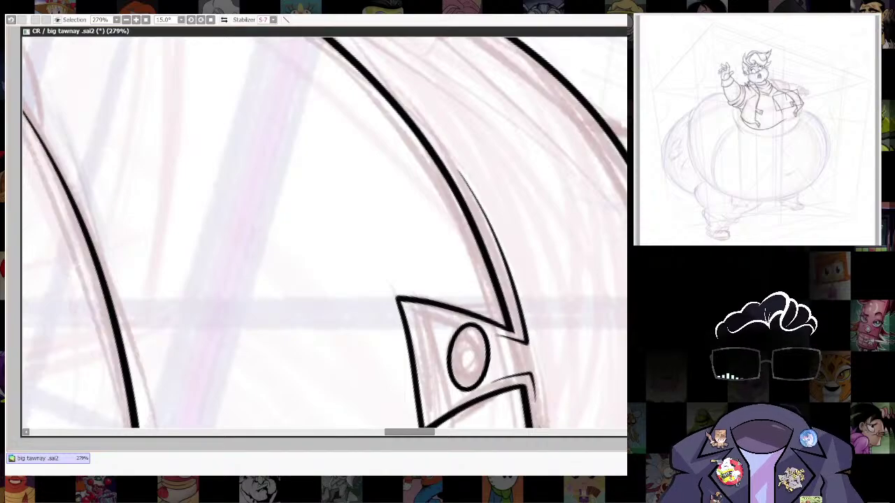
{"action": "scroll", "coordinate": [574, 283], "scroll_direction": "down", "scroll_amount": 6}
{"action": "left_click_drag", "start_coordinate": [573, 282], "coordinate": [584, 392]}
{"action": "scroll", "coordinate": [553, 212], "scroll_direction": "up", "scroll_amount": 6}
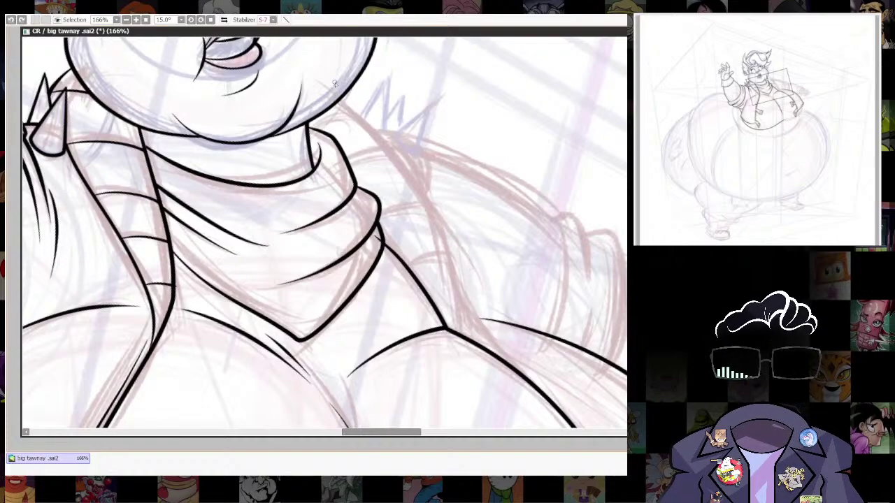
{"action": "mouse_move", "coordinate": [343, 94]}
{"action": "left_mouse_down"}
{"action": "mouse_move", "coordinate": [406, 158]}
{"action": "mouse_move", "coordinate": [453, 301]}
{"action": "left_mouse_up"}
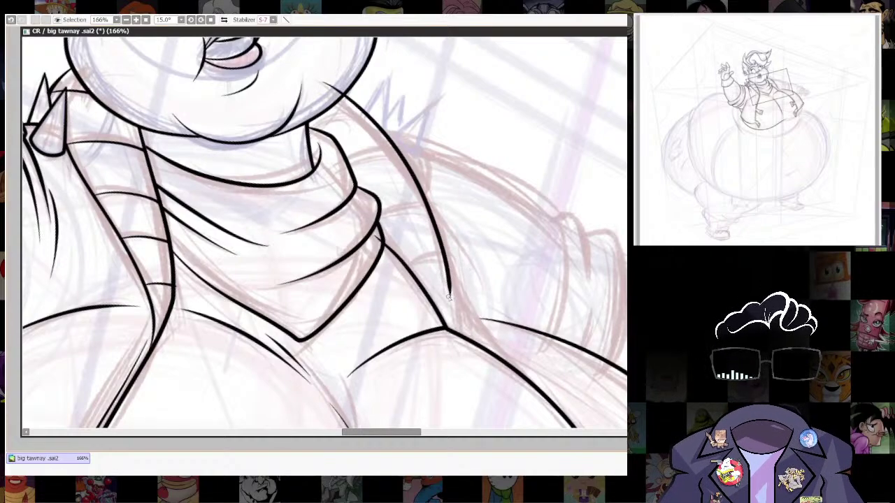
{"action": "key", "text": "ctrl+z"}
{"action": "mouse_move", "coordinate": [323, 81]}
{"action": "left_mouse_down"}
{"action": "mouse_move", "coordinate": [385, 130]}
{"action": "mouse_move", "coordinate": [452, 256]}
{"action": "mouse_move", "coordinate": [475, 332]}
{"action": "mouse_move", "coordinate": [502, 367]}
{"action": "left_mouse_up"}
{"action": "key", "text": "ctrl+z"}
{"action": "mouse_move", "coordinate": [312, 81]}
{"action": "left_mouse_down"}
{"action": "mouse_move", "coordinate": [448, 235]}
{"action": "mouse_move", "coordinate": [507, 376]}
{"action": "left_mouse_up"}
{"action": "left_click_drag", "start_coordinate": [522, 408], "coordinate": [494, 281]}
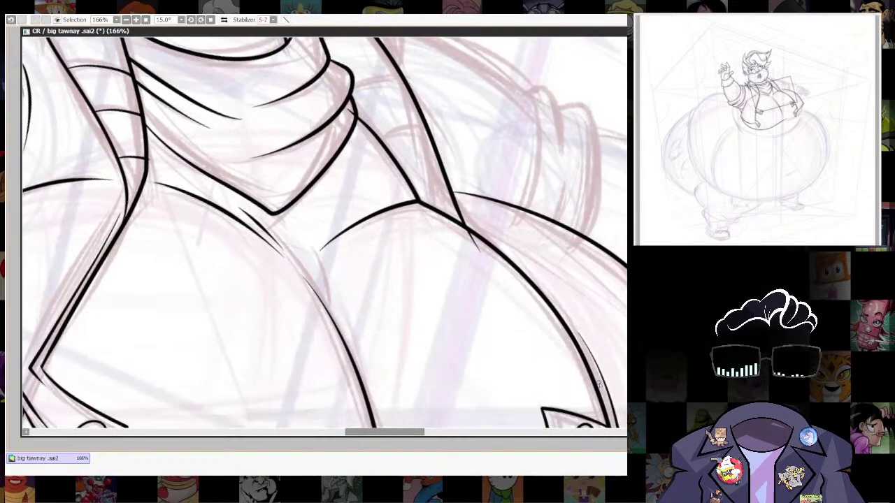
{"action": "left_click_drag", "start_coordinate": [575, 269], "coordinate": [586, 357]}
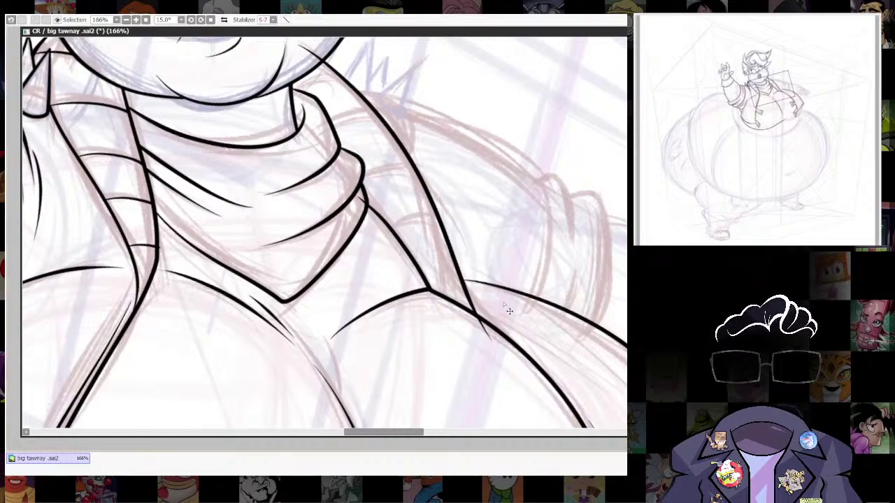
{"action": "key", "text": "ctrl+z"}
{"action": "scroll", "coordinate": [313, 91], "scroll_direction": "up", "scroll_amount": 1}
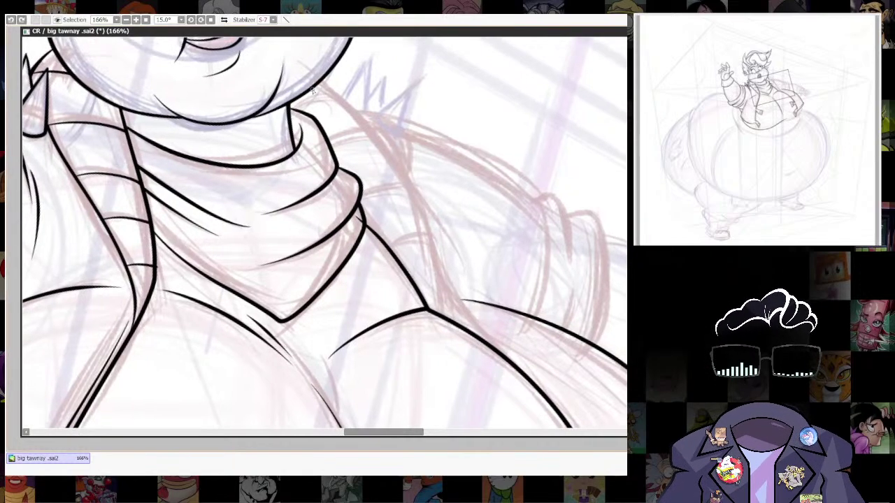
Ink the far lapel's outer edge from under the chin down to the chest and erase its overlapping ends.
{"action": "mouse_move", "coordinate": [313, 77]}
{"action": "left_mouse_down"}
{"action": "mouse_move", "coordinate": [360, 114]}
{"action": "mouse_move", "coordinate": [392, 159]}
{"action": "mouse_move", "coordinate": [454, 348]}
{"action": "left_mouse_up"}
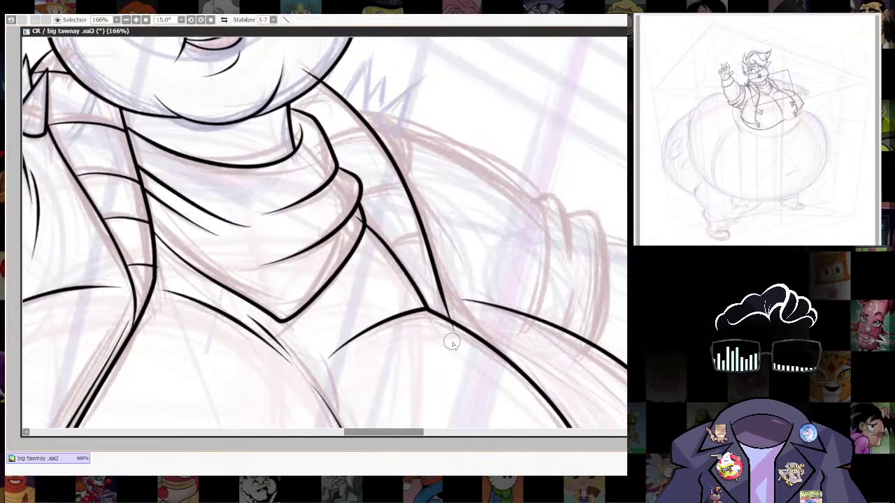
{"action": "left_click_drag", "start_coordinate": [465, 287], "coordinate": [493, 351]}
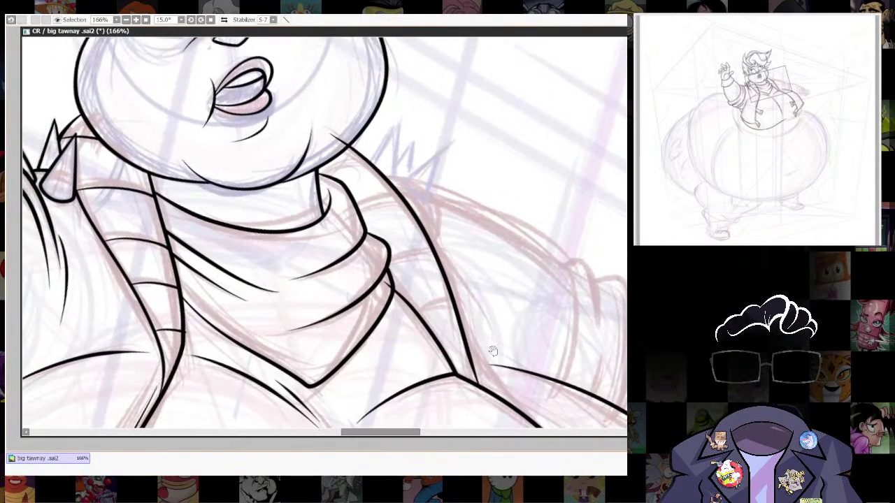
{"action": "key", "text": "["}
{"action": "left_click_drag", "start_coordinate": [323, 124], "coordinate": [351, 58]}
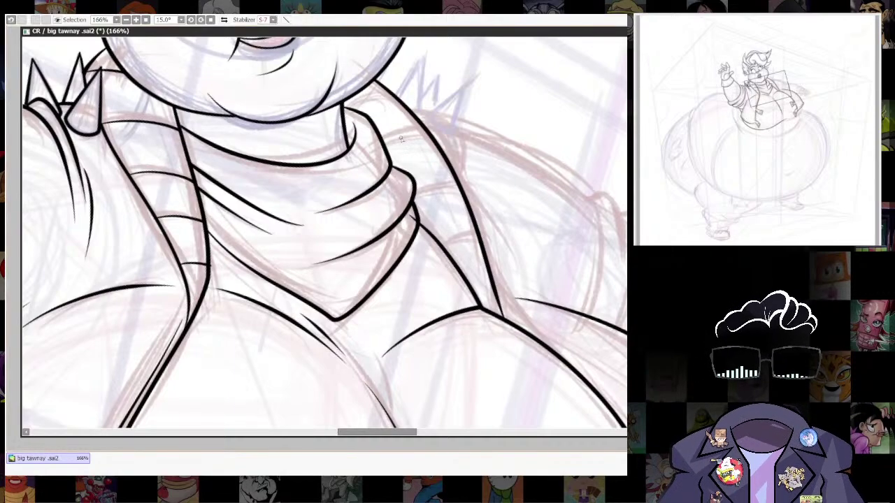
Ink three short curved stripes across the far lapel between the neck collar and the lapel's outer edge.
{"action": "left_click_drag", "start_coordinate": [348, 109], "coordinate": [381, 93]}
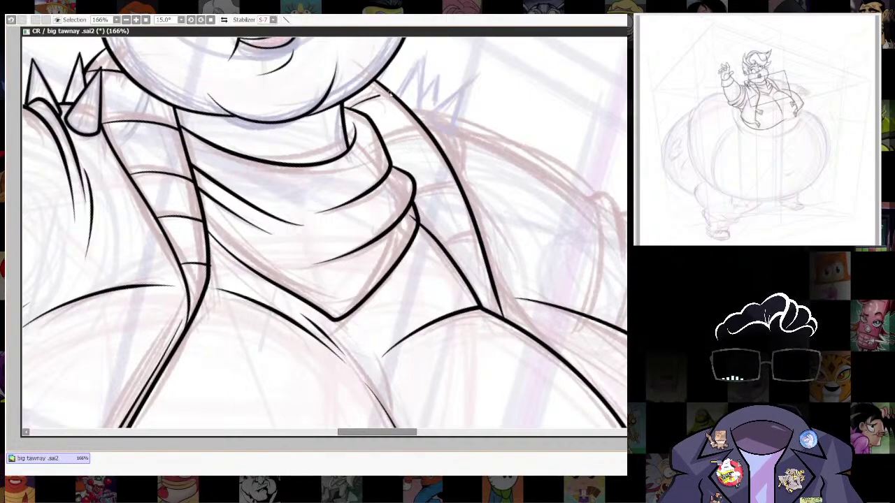
{"action": "left_click_drag", "start_coordinate": [387, 148], "coordinate": [421, 142]}
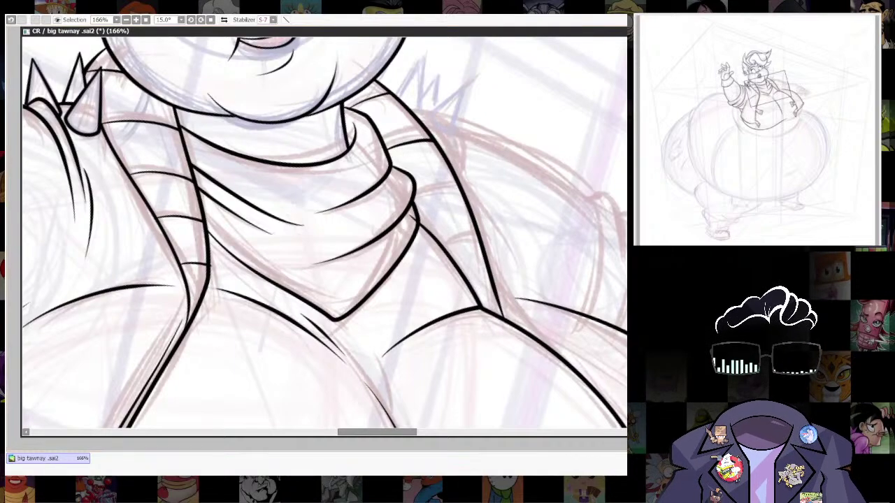
{"action": "left_click_drag", "start_coordinate": [417, 212], "coordinate": [400, 243]}
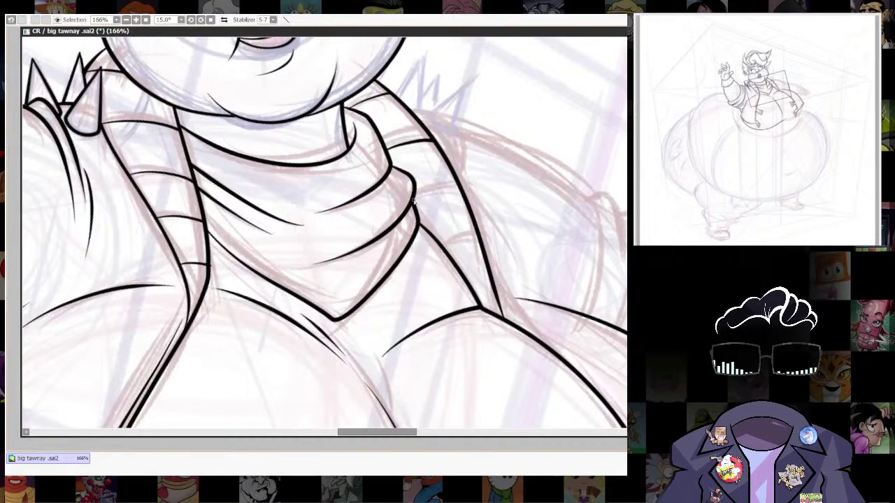
{"action": "key", "text": "ctrl+z"}
{"action": "left_click_drag", "start_coordinate": [415, 201], "coordinate": [460, 190]}
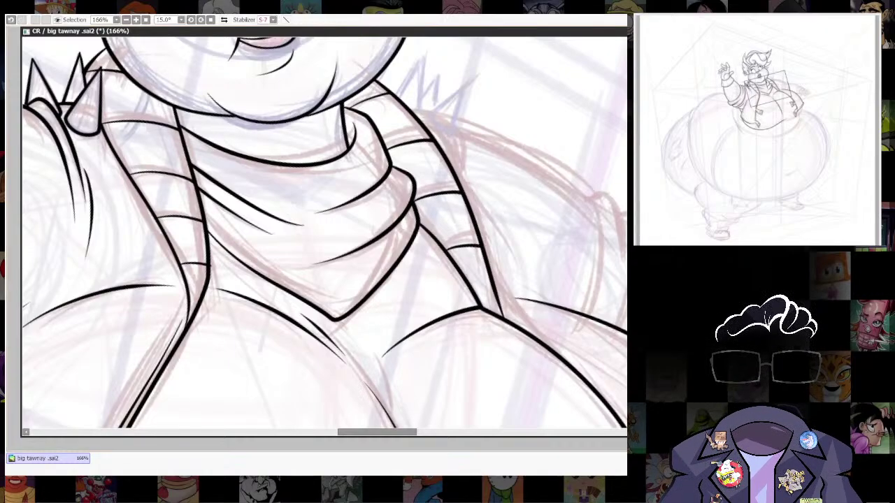
Reset the canvas rotation to 0° and frame the far chest's underside closely beside the jacket's lower button tab.
{"action": "scroll", "coordinate": [512, 259], "scroll_direction": "down", "scroll_amount": 5}
{"action": "scroll", "coordinate": [513, 258], "scroll_direction": "down", "scroll_amount": 4}
{"action": "left_click_drag", "start_coordinate": [516, 259], "coordinate": [508, 199]}
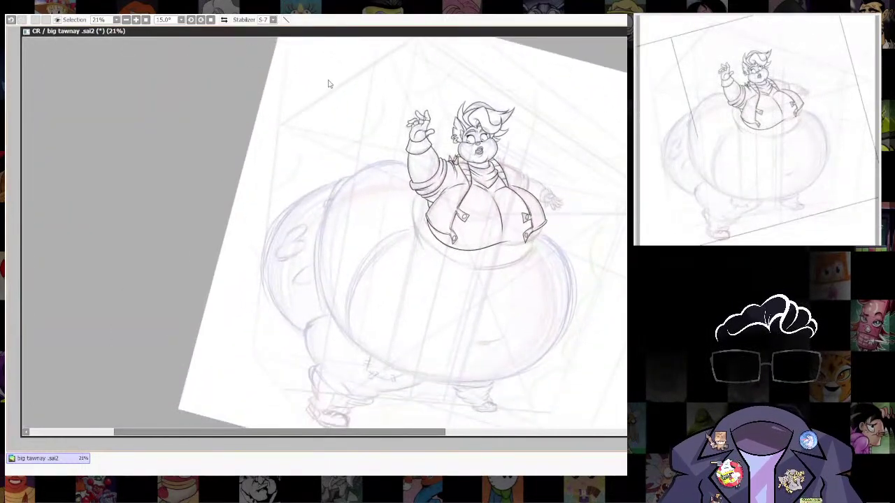
{"action": "left_click", "coordinate": [210, 20]}
{"action": "left_click_drag", "start_coordinate": [413, 274], "coordinate": [376, 297]}
{"action": "scroll", "coordinate": [376, 296], "scroll_direction": "up", "scroll_amount": 8}
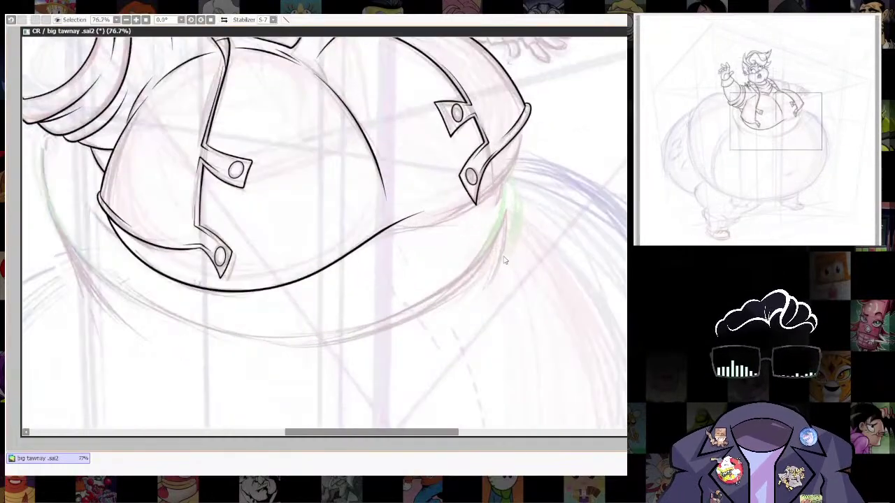
{"action": "scroll", "coordinate": [493, 285], "scroll_direction": "up", "scroll_amount": 2}
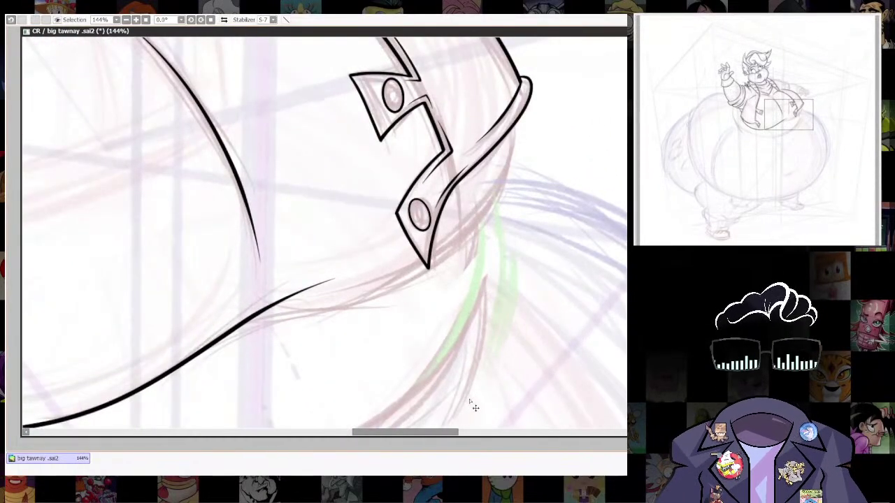
{"action": "scroll", "coordinate": [473, 392], "scroll_direction": "up", "scroll_amount": 1}
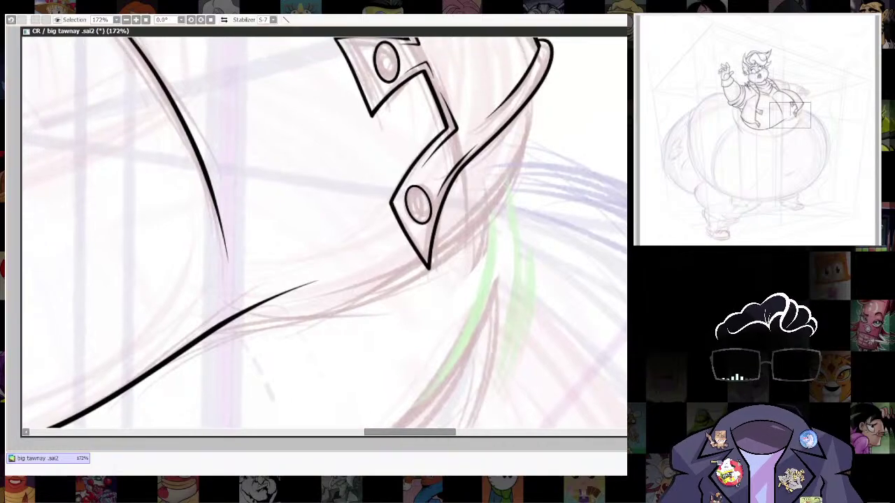
{"action": "left_click_drag", "start_coordinate": [593, 328], "coordinate": [599, 312]}
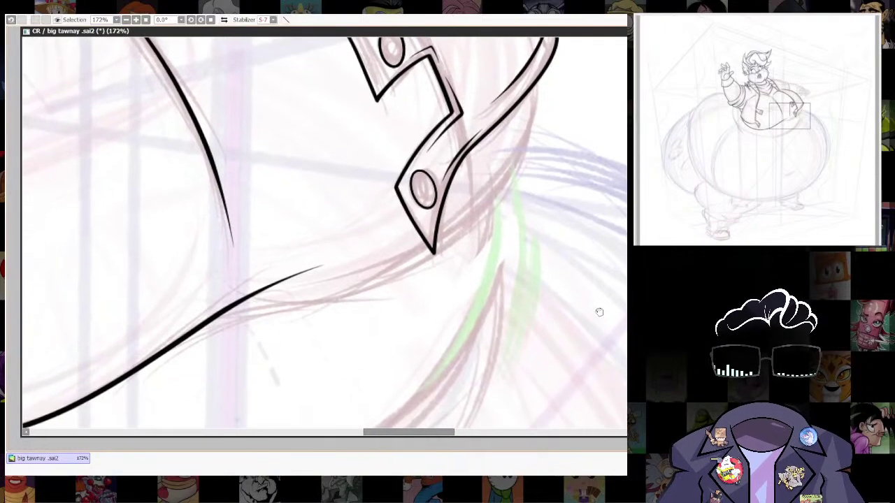
{"action": "mouse_move", "coordinate": [550, 60]}
{"action": "left_mouse_down"}
{"action": "mouse_move", "coordinate": [548, 120]}
{"action": "mouse_move", "coordinate": [510, 209]}
{"action": "mouse_move", "coordinate": [434, 276]}
{"action": "mouse_move", "coordinate": [343, 307]}
{"action": "mouse_move", "coordinate": [233, 310]}
{"action": "mouse_move", "coordinate": [187, 326]}
{"action": "left_mouse_up"}
{"action": "key", "text": "ctrl+z"}
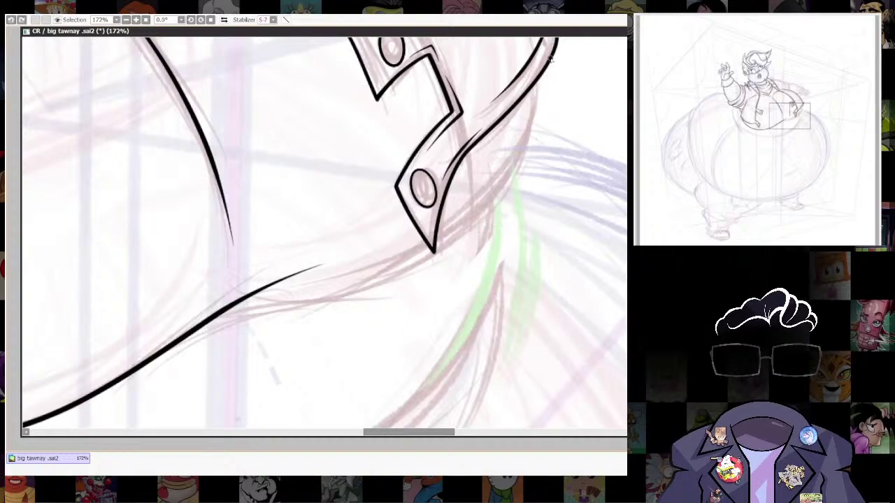
{"action": "mouse_move", "coordinate": [550, 61]}
{"action": "left_mouse_down"}
{"action": "mouse_move", "coordinate": [524, 164]}
{"action": "mouse_move", "coordinate": [368, 295]}
{"action": "mouse_move", "coordinate": [286, 306]}
{"action": "mouse_move", "coordinate": [155, 352]}
{"action": "left_mouse_up"}
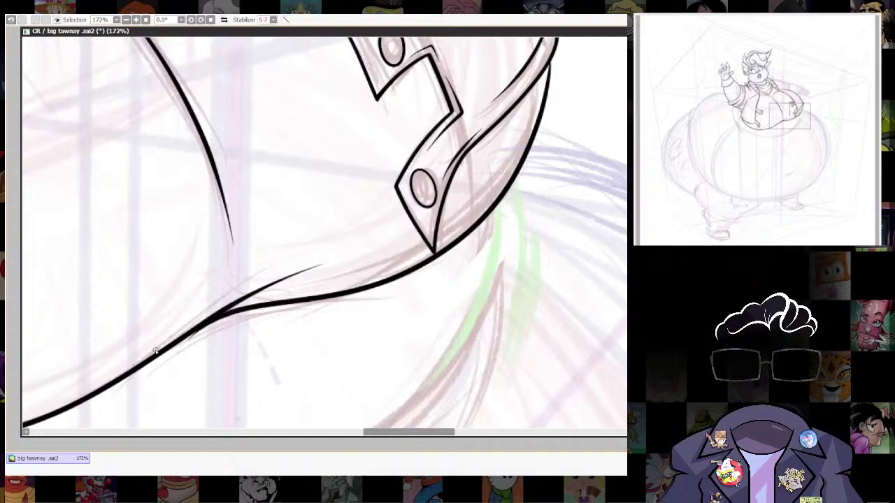
{"action": "key", "text": "ctrl+z"}
{"action": "mouse_move", "coordinate": [554, 48]}
{"action": "left_mouse_down"}
{"action": "mouse_move", "coordinate": [532, 144]}
{"action": "mouse_move", "coordinate": [417, 279]}
{"action": "mouse_move", "coordinate": [169, 337]}
{"action": "left_mouse_up"}
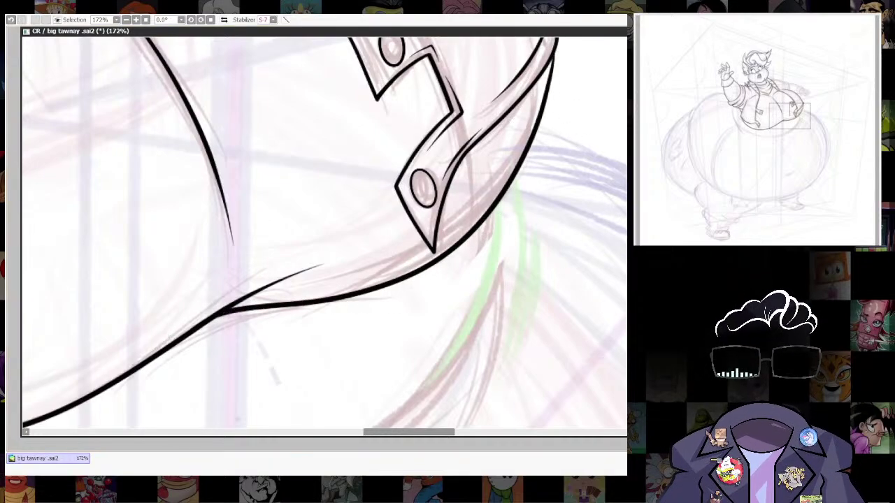
Ink the far chest's underside from the jacket's hem fold, curving past the lower button tab into the near chest's lower outline.
{"action": "scroll", "coordinate": [545, 244], "scroll_direction": "down", "scroll_amount": 10}
{"action": "left_click_drag", "start_coordinate": [531, 299], "coordinate": [525, 267]}
{"action": "scroll", "coordinate": [563, 242], "scroll_direction": "up", "scroll_amount": 2}
{"action": "scroll", "coordinate": [564, 253], "scroll_direction": "up", "scroll_amount": 7}
{"action": "scroll", "coordinate": [526, 265], "scroll_direction": "up", "scroll_amount": 1}
{"action": "scroll", "coordinate": [559, 294], "scroll_direction": "up", "scroll_amount": 1}
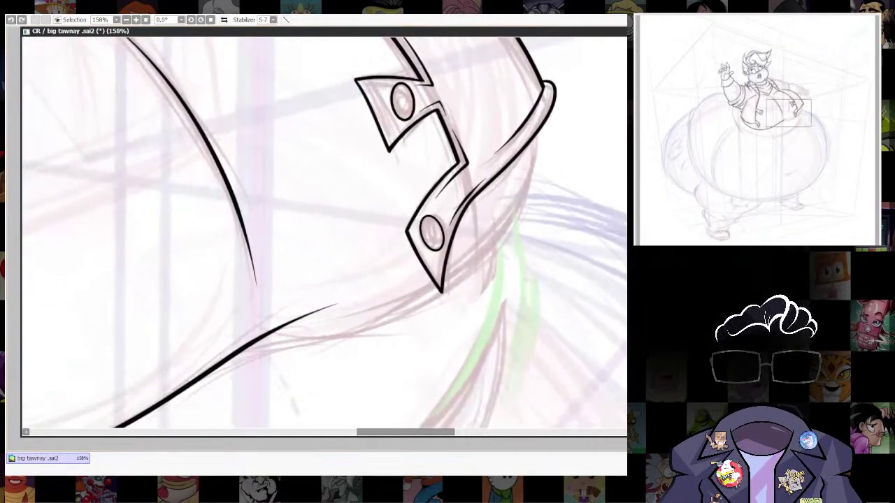
{"action": "mouse_move", "coordinate": [549, 112]}
{"action": "left_mouse_down"}
{"action": "mouse_move", "coordinate": [510, 245]}
{"action": "mouse_move", "coordinate": [443, 313]}
{"action": "mouse_move", "coordinate": [363, 342]}
{"action": "mouse_move", "coordinate": [241, 355]}
{"action": "mouse_move", "coordinate": [196, 379]}
{"action": "left_mouse_up"}
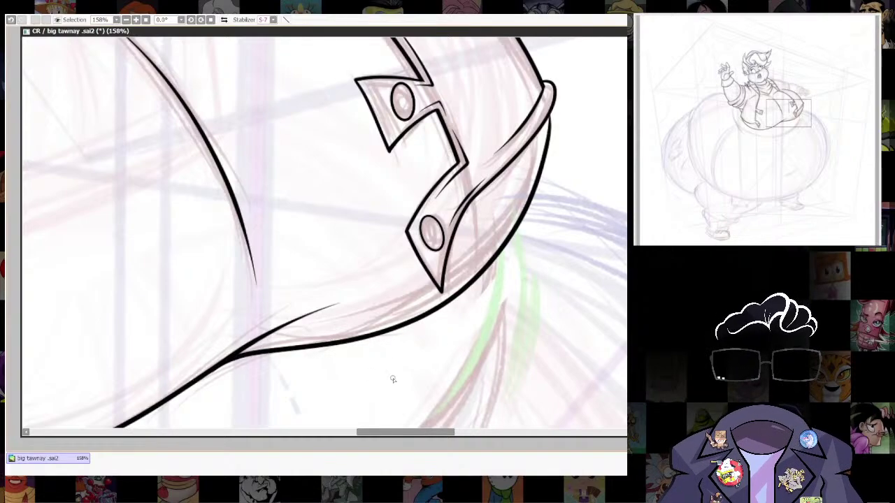
Ink a long curved line beneath the chest from the far jacket edge around to the raised sleeve, trimming its overlapping ends.
{"action": "scroll", "coordinate": [392, 379], "scroll_direction": "down", "scroll_amount": 1}
{"action": "scroll", "coordinate": [564, 297], "scroll_direction": "down", "scroll_amount": 3}
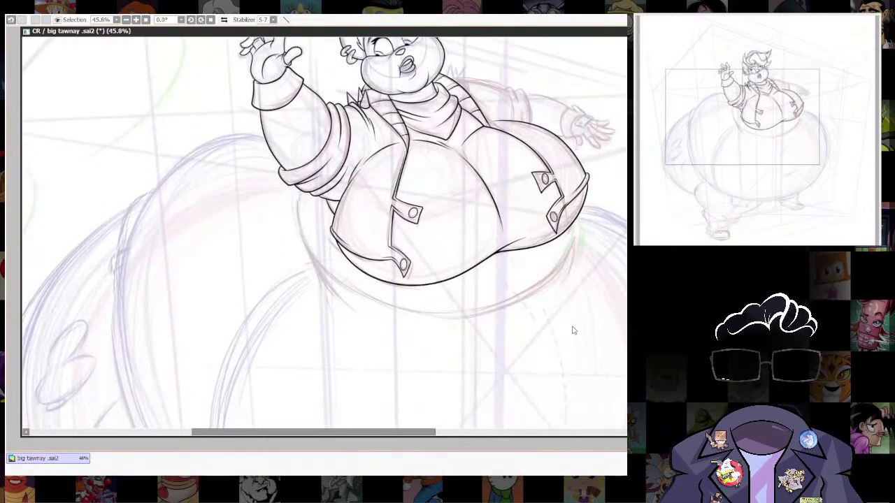
{"action": "scroll", "coordinate": [572, 330], "scroll_direction": "up", "scroll_amount": 2}
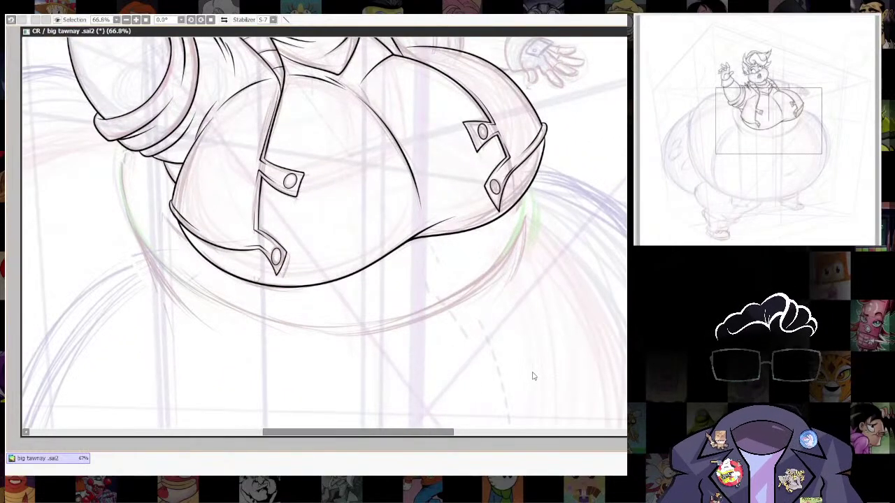
{"action": "left_click_drag", "start_coordinate": [525, 360], "coordinate": [531, 377]}
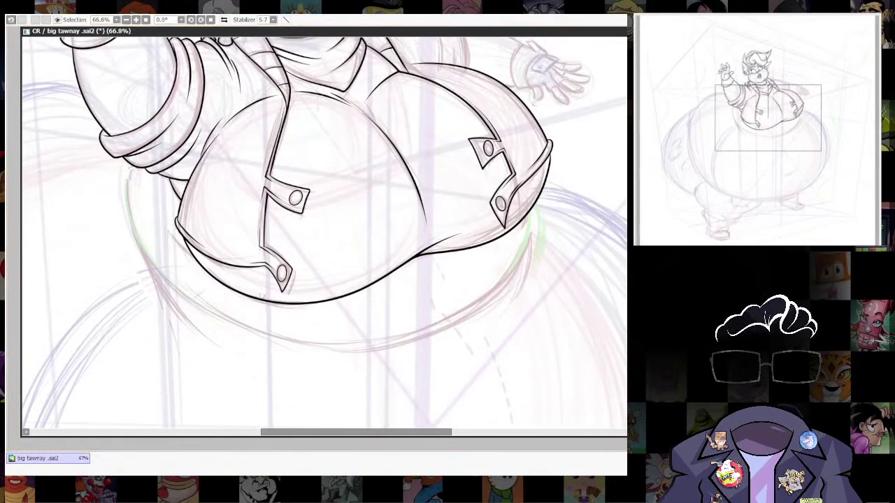
{"action": "mouse_move", "coordinate": [538, 203]}
{"action": "left_mouse_down"}
{"action": "mouse_move", "coordinate": [517, 266]}
{"action": "mouse_move", "coordinate": [391, 349]}
{"action": "mouse_move", "coordinate": [223, 331]}
{"action": "mouse_move", "coordinate": [128, 223]}
{"action": "mouse_move", "coordinate": [129, 161]}
{"action": "left_mouse_up"}
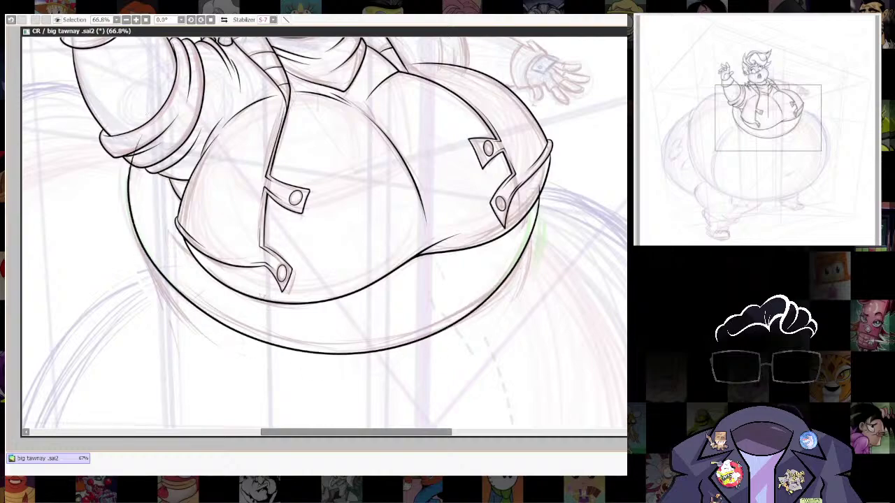
{"action": "key", "text": "ctrl+z"}
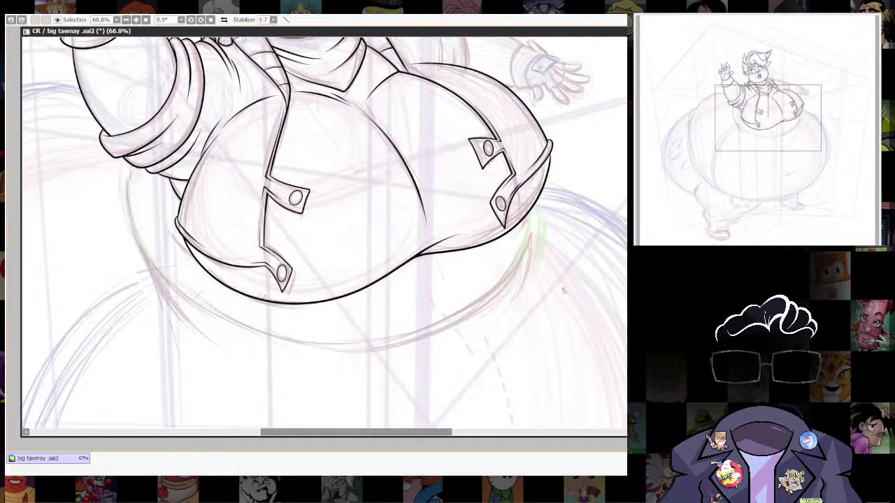
{"action": "mouse_move", "coordinate": [542, 190]}
{"action": "left_mouse_down"}
{"action": "mouse_move", "coordinate": [514, 276]}
{"action": "mouse_move", "coordinate": [346, 349]}
{"action": "mouse_move", "coordinate": [161, 264]}
{"action": "mouse_move", "coordinate": [131, 155]}
{"action": "left_mouse_up"}
{"action": "key", "text": "ctrl+z"}
{"action": "mouse_move", "coordinate": [536, 183]}
{"action": "left_mouse_down"}
{"action": "mouse_move", "coordinate": [520, 276]}
{"action": "mouse_move", "coordinate": [351, 348]}
{"action": "mouse_move", "coordinate": [175, 297]}
{"action": "mouse_move", "coordinate": [127, 137]}
{"action": "mouse_move", "coordinate": [147, 124]}
{"action": "left_mouse_up"}
{"action": "key", "text": "bracketright"}
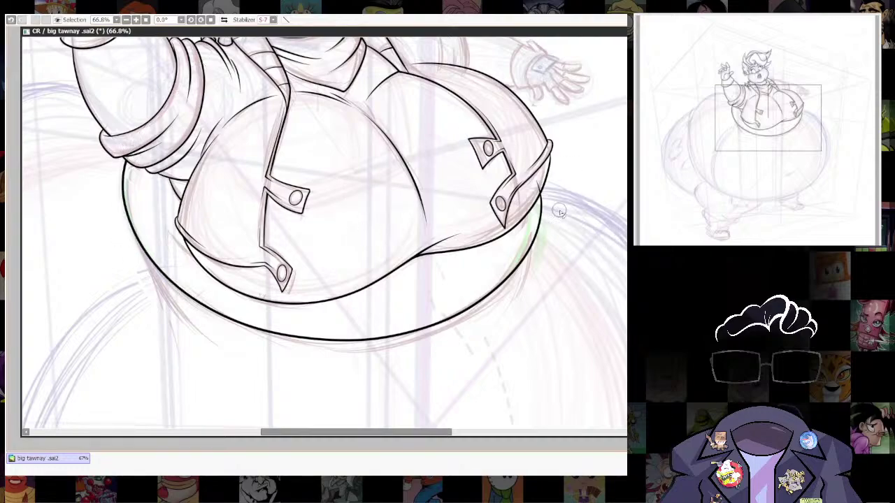
Ink a tapered fold line branching off each side of the curve beneath the chest, down onto the belly.
{"action": "left_click_drag", "start_coordinate": [502, 181], "coordinate": [618, 80]}
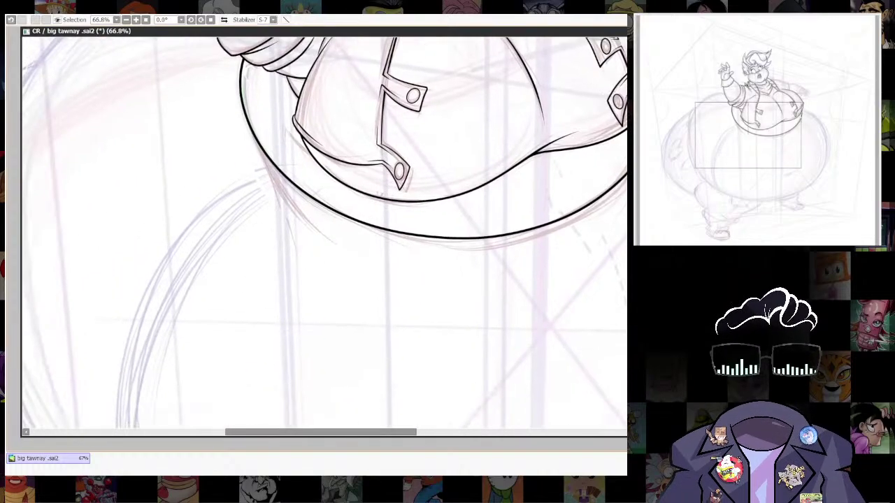
{"action": "left_click_drag", "start_coordinate": [528, 328], "coordinate": [510, 390]}
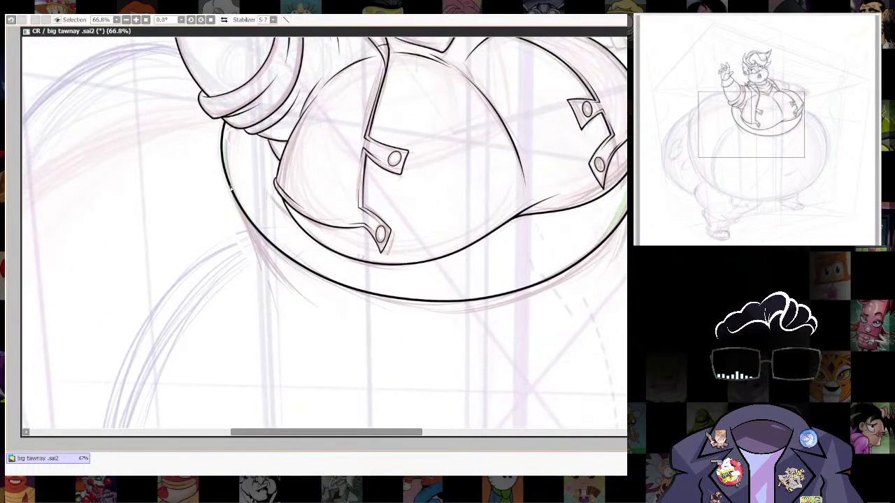
{"action": "left_click_drag", "start_coordinate": [231, 188], "coordinate": [355, 329]}
{"action": "key", "text": "ctrl+z"}
{"action": "mouse_move", "coordinate": [228, 182]}
{"action": "left_mouse_down"}
{"action": "mouse_move", "coordinate": [277, 279]}
{"action": "mouse_move", "coordinate": [339, 322]}
{"action": "left_mouse_up"}
{"action": "left_click_drag", "start_coordinate": [586, 335], "coordinate": [501, 254]}
{"action": "left_click_drag", "start_coordinate": [564, 121], "coordinate": [542, 195]}
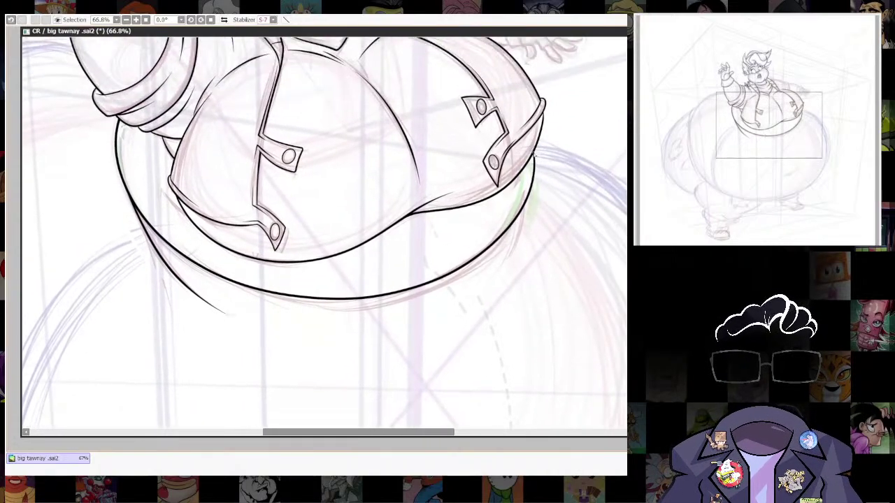
{"action": "left_click_drag", "start_coordinate": [518, 257], "coordinate": [503, 268]}
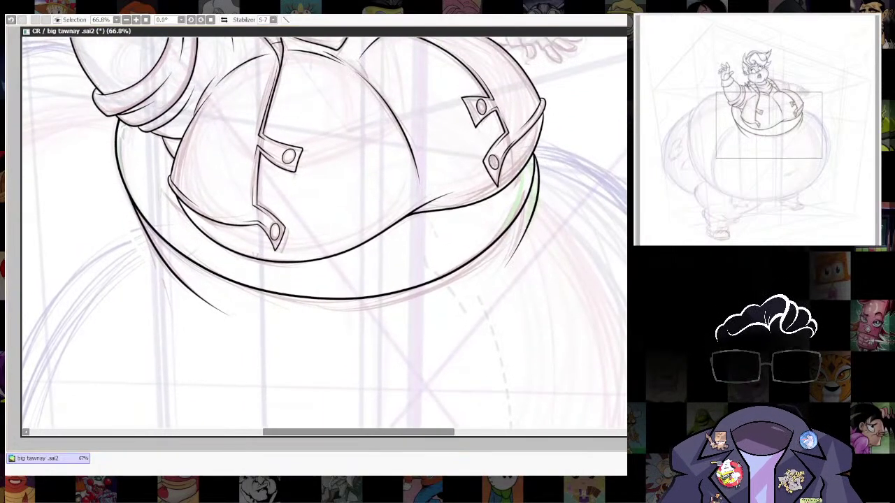
Ink the navel on the lower belly as a tapered curved crease with a short line tucked beneath it.
{"action": "scroll", "coordinate": [582, 283], "scroll_direction": "down", "scroll_amount": 4}
{"action": "scroll", "coordinate": [583, 294], "scroll_direction": "up", "scroll_amount": 3}
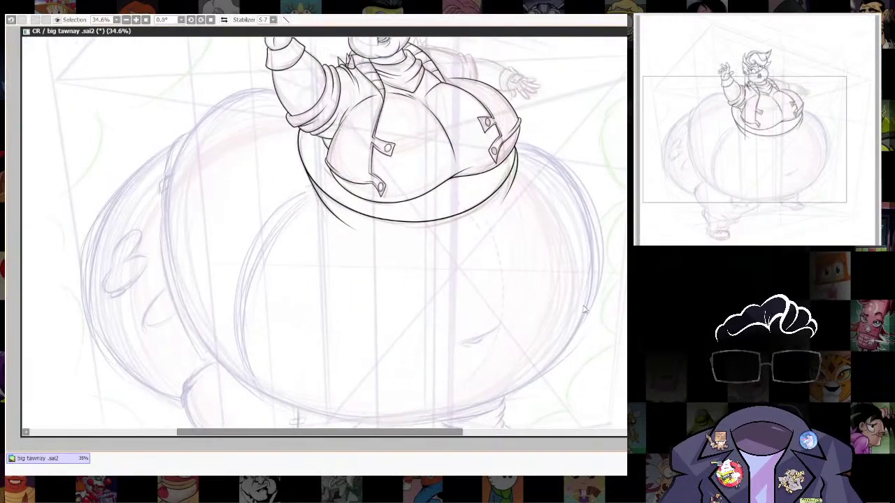
{"action": "scroll", "coordinate": [584, 311], "scroll_direction": "down", "scroll_amount": 2}
{"action": "scroll", "coordinate": [584, 308], "scroll_direction": "up", "scroll_amount": 1}
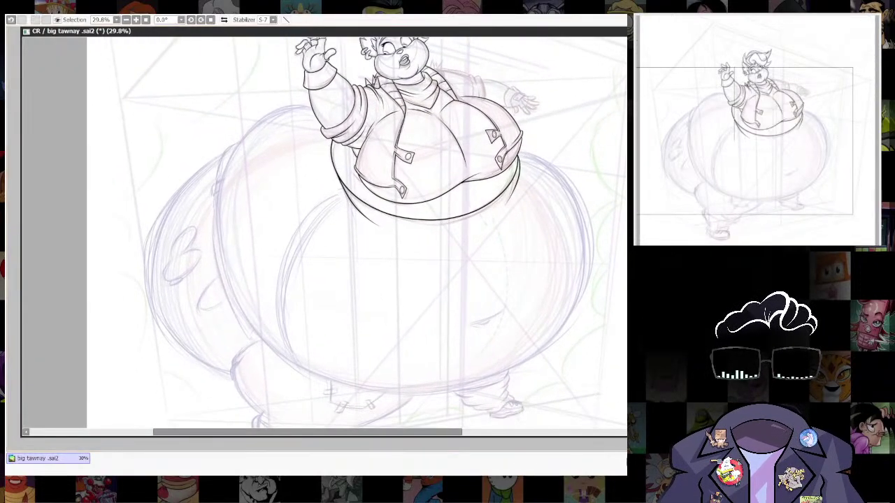
{"action": "scroll", "coordinate": [505, 345], "scroll_direction": "up", "scroll_amount": 4}
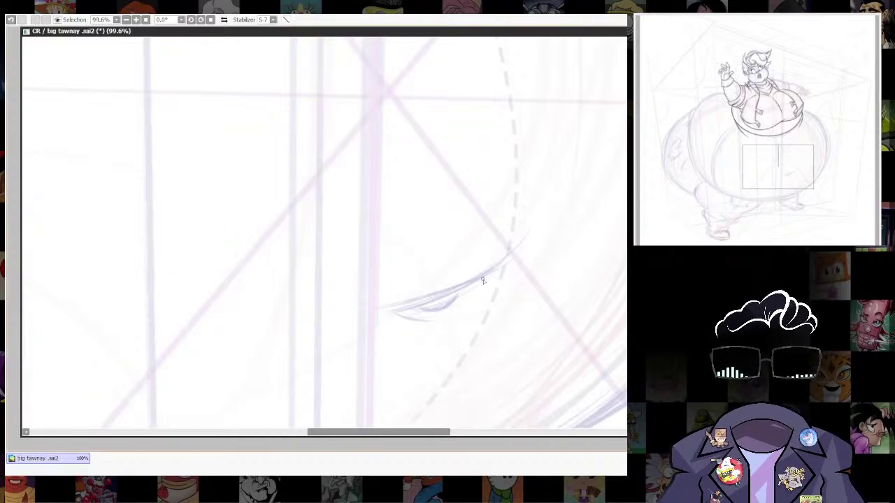
{"action": "mouse_move", "coordinate": [531, 228]}
{"action": "left_mouse_down"}
{"action": "mouse_move", "coordinate": [439, 302]}
{"action": "mouse_move", "coordinate": [395, 312]}
{"action": "left_mouse_up"}
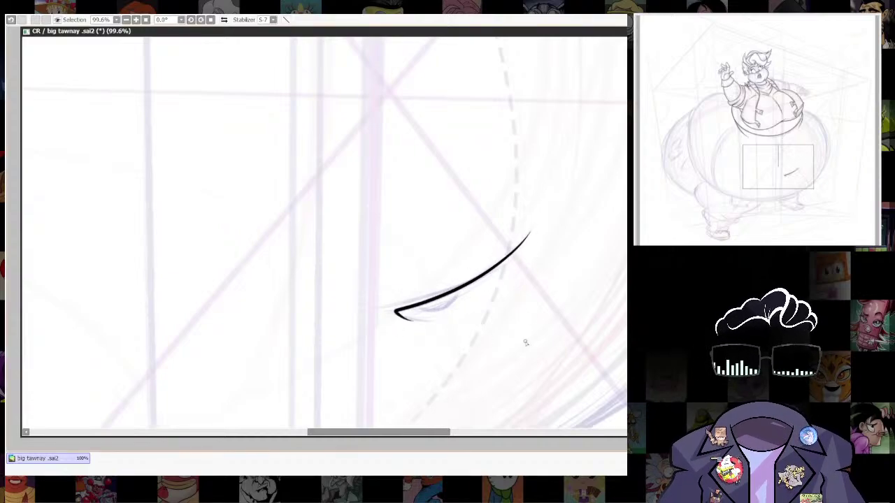
{"action": "key", "text": "ctrl+z"}
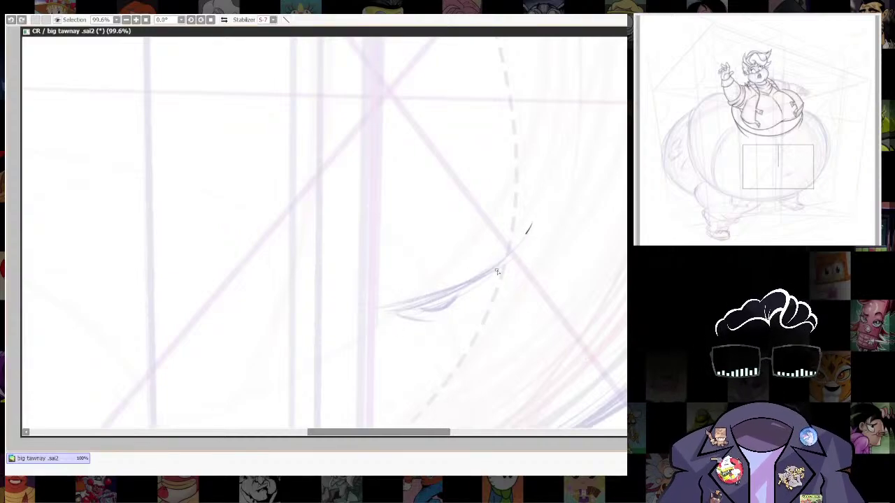
{"action": "left_click_drag", "start_coordinate": [497, 272], "coordinate": [360, 296]}
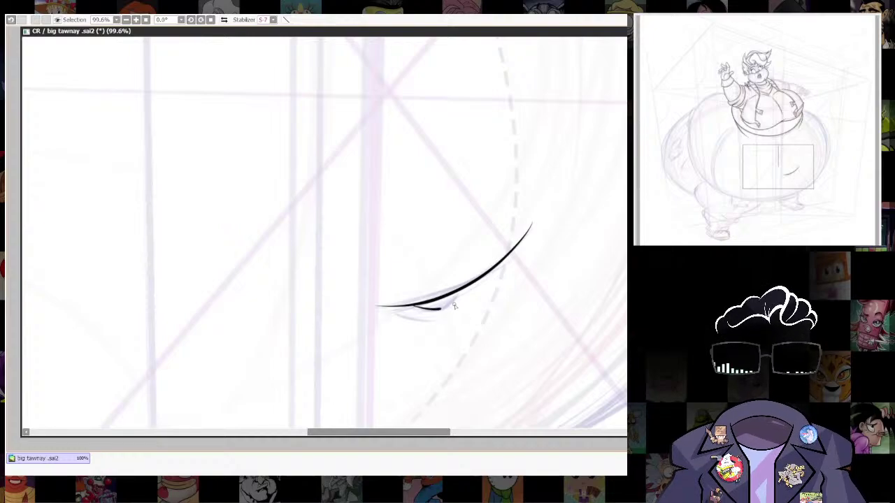
Ink the lower edge and the finger-side edge of the buttoned wrist strap on the far hand.
{"action": "scroll", "coordinate": [491, 359], "scroll_direction": "down", "scroll_amount": 5}
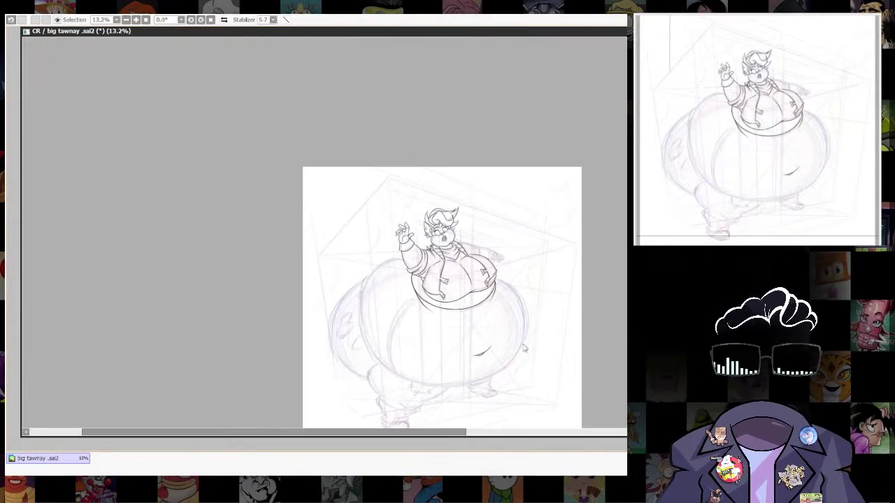
{"action": "scroll", "coordinate": [515, 344], "scroll_direction": "up", "scroll_amount": 3}
{"action": "scroll", "coordinate": [540, 308], "scroll_direction": "up", "scroll_amount": 6}
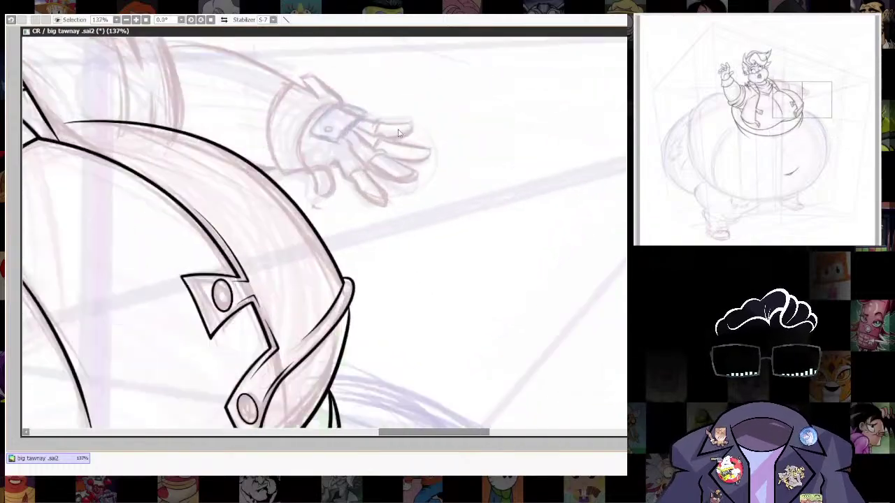
{"action": "scroll", "coordinate": [382, 260], "scroll_direction": "up", "scroll_amount": 4}
{"action": "scroll", "coordinate": [553, 275], "scroll_direction": "down", "scroll_amount": 8}
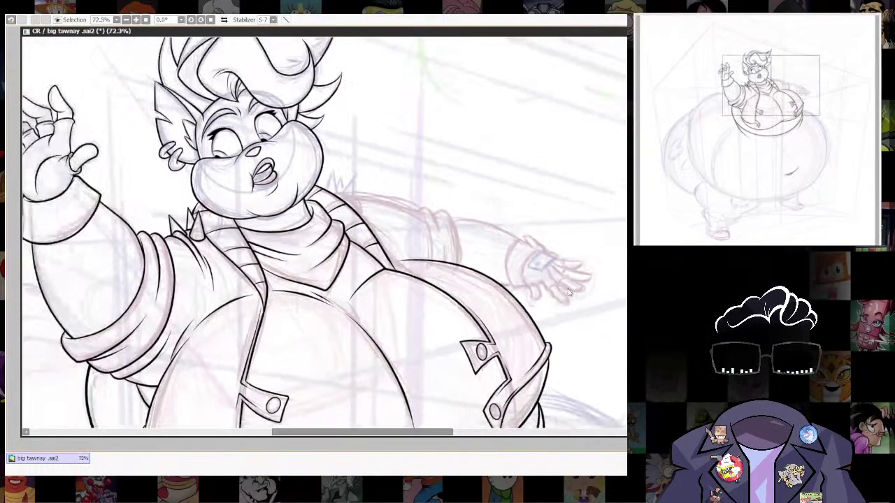
{"action": "scroll", "coordinate": [582, 274], "scroll_direction": "up", "scroll_amount": 6}
{"action": "scroll", "coordinate": [587, 282], "scroll_direction": "up", "scroll_amount": 3}
{"action": "left_click_drag", "start_coordinate": [589, 291], "coordinate": [553, 283]}
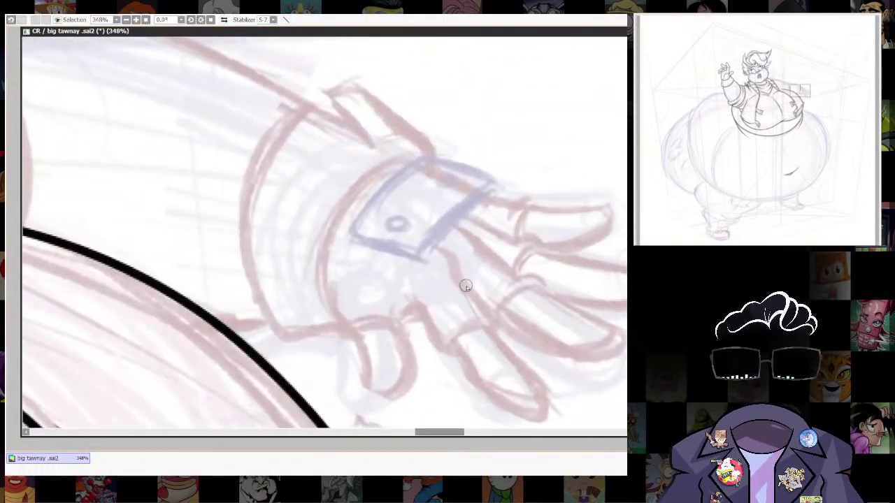
{"action": "key", "text": "["}
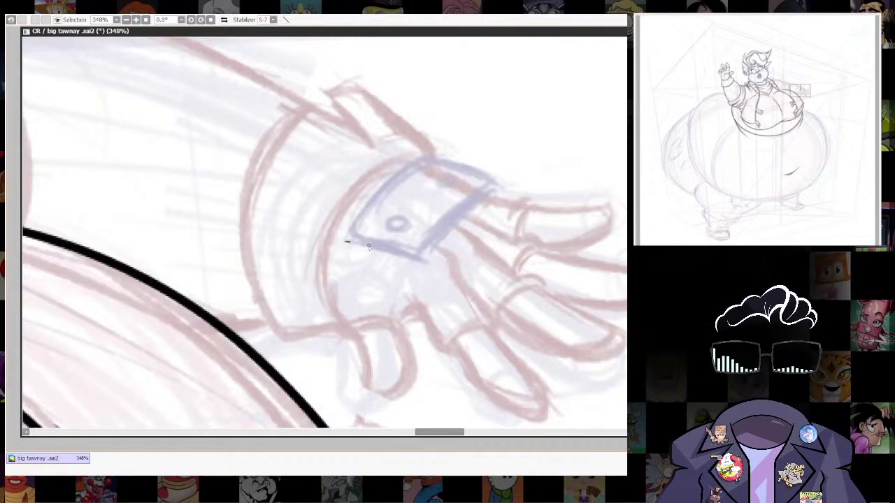
{"action": "key", "text": "bracketright"}
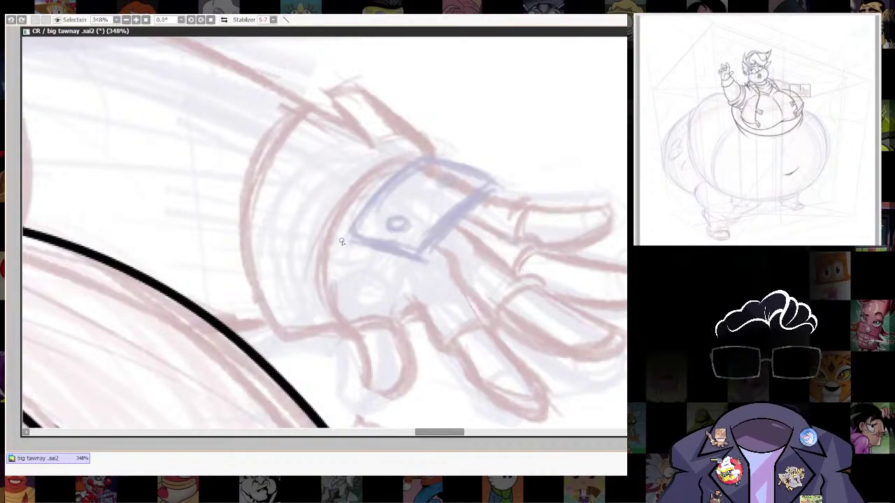
{"action": "left_click_drag", "start_coordinate": [342, 240], "coordinate": [399, 251]}
{"action": "key", "text": "ctrl+z"}
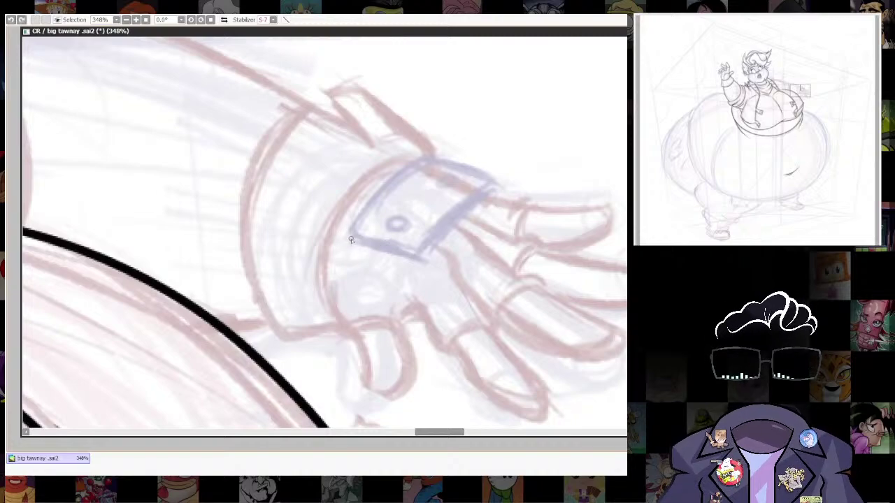
{"action": "left_click_drag", "start_coordinate": [348, 238], "coordinate": [419, 258]}
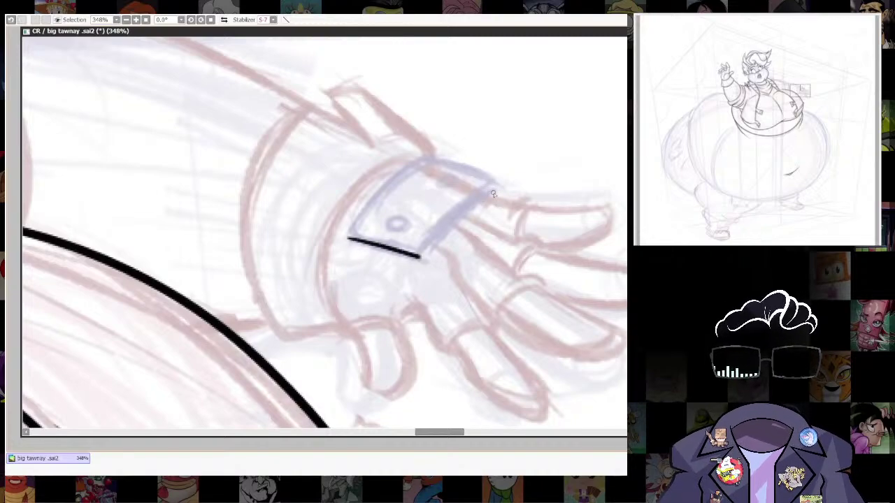
{"action": "left_click_drag", "start_coordinate": [492, 193], "coordinate": [419, 257]}
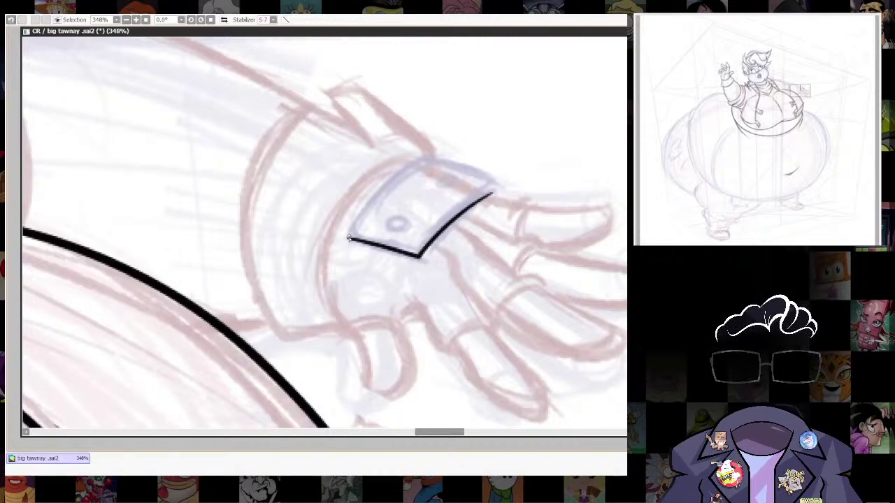
Ink the strap's curved wrist-side edge and thicken its strokes down to a sharp corner with the lower edge.
{"action": "left_click_drag", "start_coordinate": [348, 238], "coordinate": [435, 163]}
{"action": "key", "text": "ctrl+z"}
{"action": "left_click_drag", "start_coordinate": [348, 239], "coordinate": [426, 166]}
{"action": "left_click_drag", "start_coordinate": [348, 238], "coordinate": [424, 168]}
{"action": "left_click_drag", "start_coordinate": [367, 213], "coordinate": [351, 237]}
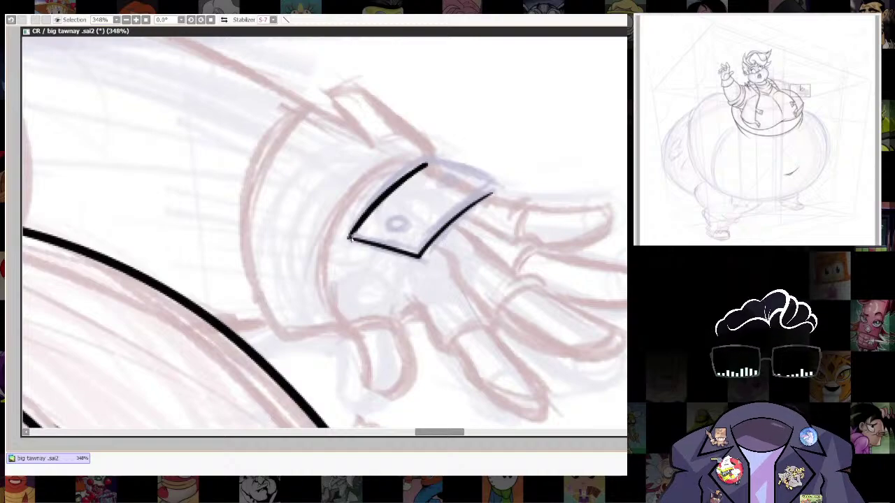
{"action": "left_click_drag", "start_coordinate": [536, 206], "coordinate": [428, 214]}
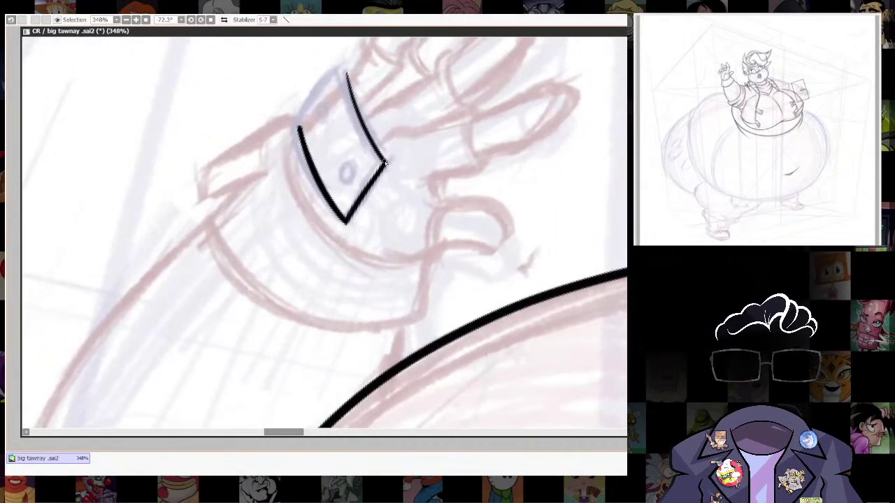
{"action": "left_click_drag", "start_coordinate": [383, 164], "coordinate": [348, 213]}
Close the strap's outline with a curved upper edge and even out its line weight and corners.
{"action": "left_click_drag", "start_coordinate": [462, 164], "coordinate": [422, 320]}
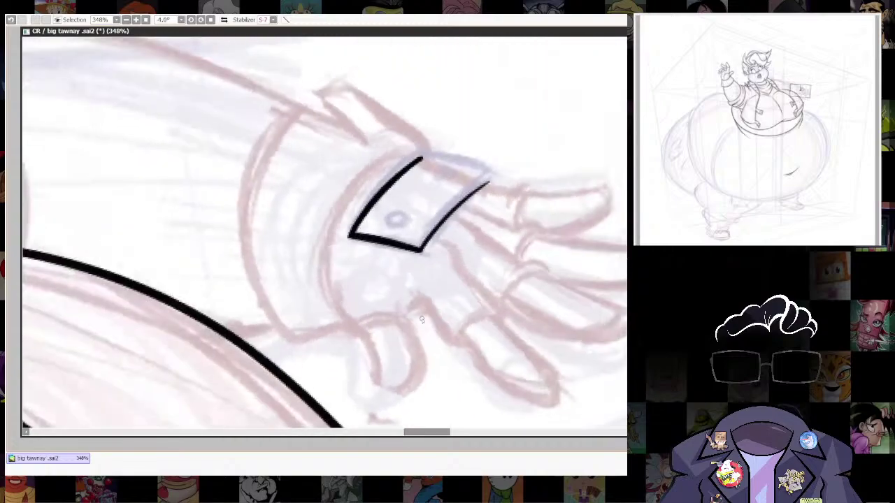
{"action": "mouse_move", "coordinate": [503, 301]}
{"action": "left_mouse_down"}
{"action": "mouse_move", "coordinate": [497, 322]}
{"action": "mouse_move", "coordinate": [435, 353]}
{"action": "left_mouse_up"}
{"action": "left_click_drag", "start_coordinate": [513, 348], "coordinate": [488, 381]}
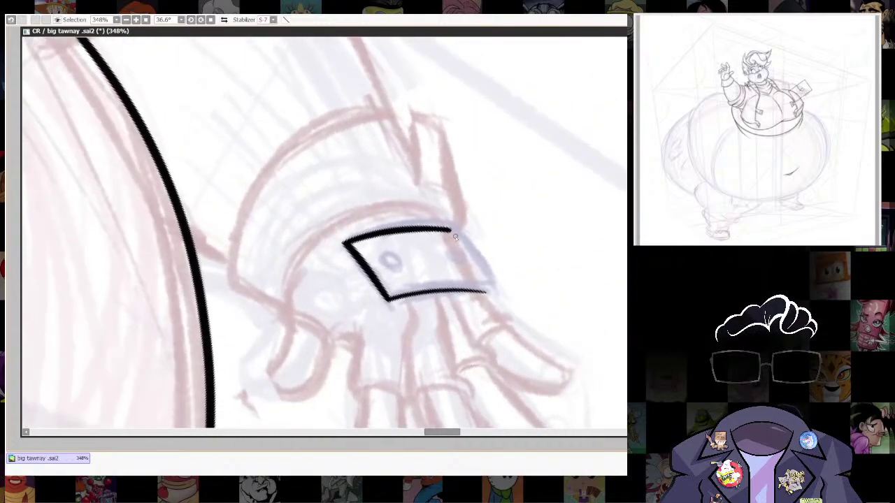
{"action": "left_click_drag", "start_coordinate": [452, 230], "coordinate": [488, 287]}
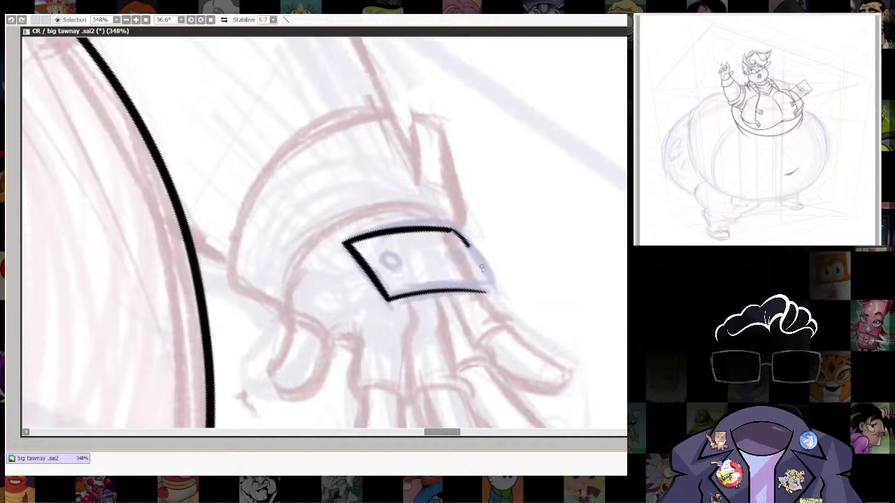
{"action": "mouse_move", "coordinate": [464, 246]}
{"action": "left_mouse_down"}
{"action": "mouse_move", "coordinate": [491, 294]}
{"action": "mouse_move", "coordinate": [451, 228]}
{"action": "left_mouse_up"}
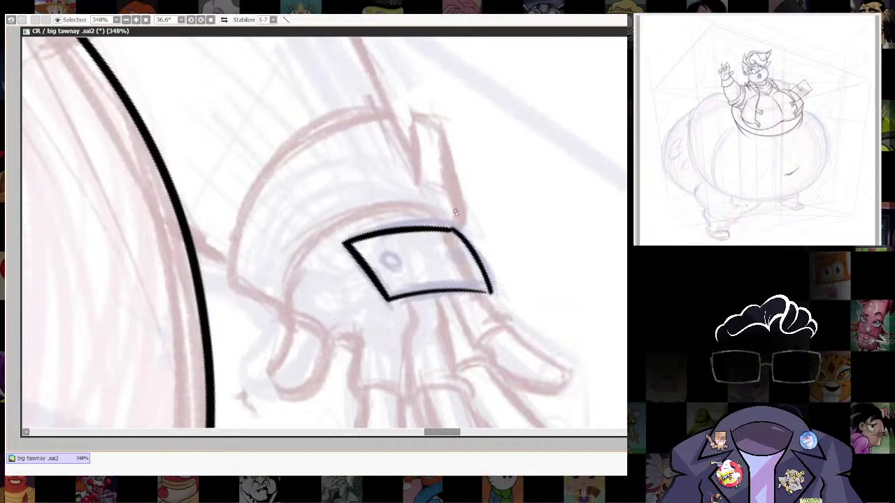
{"action": "mouse_move", "coordinate": [580, 184]}
{"action": "left_mouse_down"}
{"action": "mouse_move", "coordinate": [343, 113]}
{"action": "mouse_move", "coordinate": [281, 131]}
{"action": "left_mouse_up"}
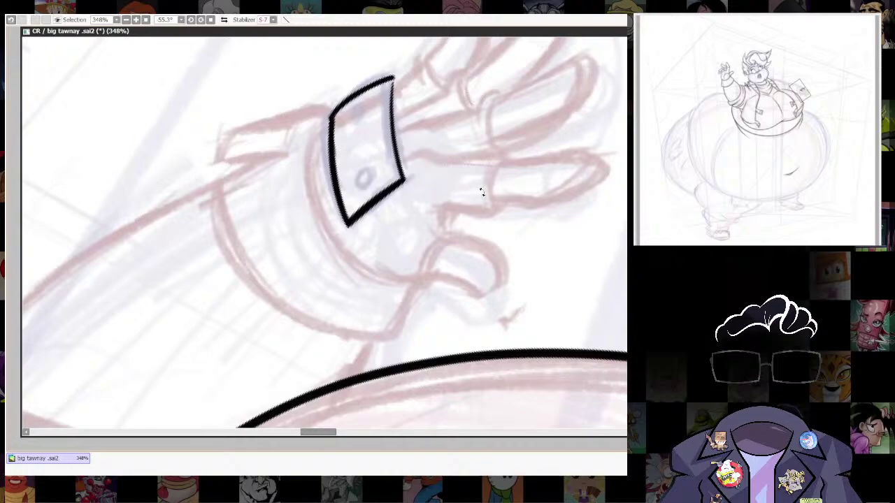
{"action": "left_click_drag", "start_coordinate": [481, 191], "coordinate": [456, 236]}
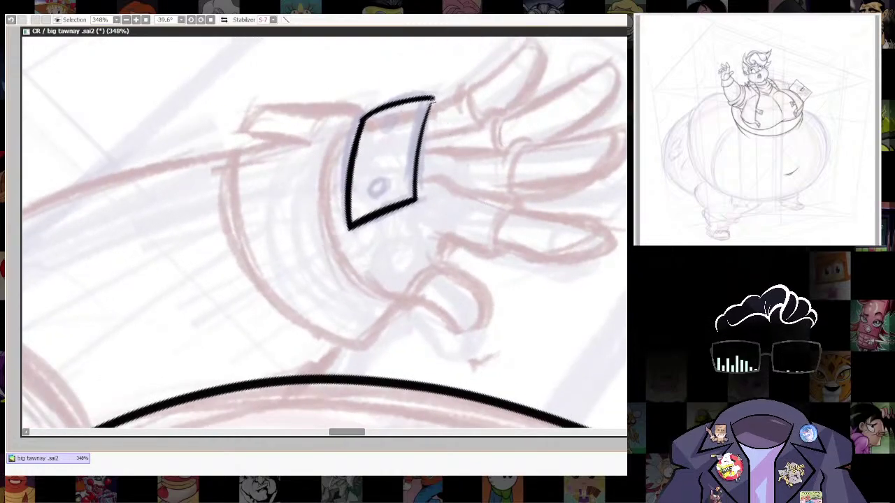
{"action": "left_click_drag", "start_coordinate": [415, 166], "coordinate": [416, 191]}
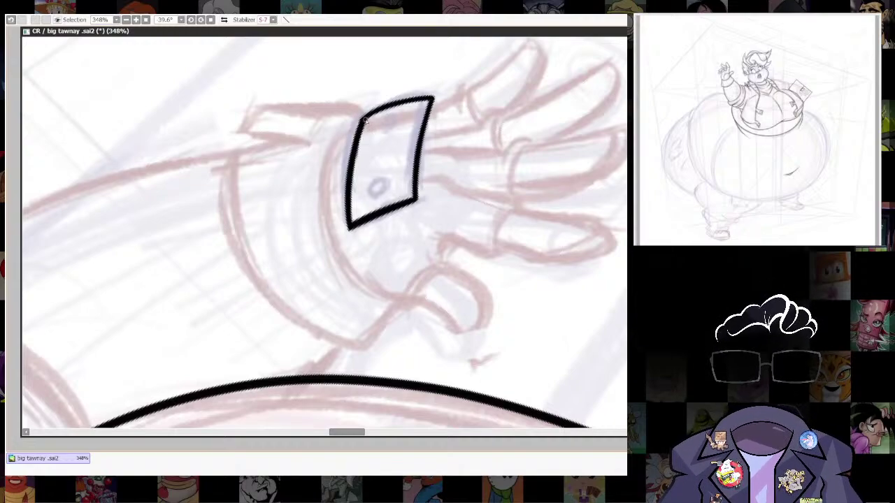
{"action": "left_click_drag", "start_coordinate": [358, 134], "coordinate": [331, 217]}
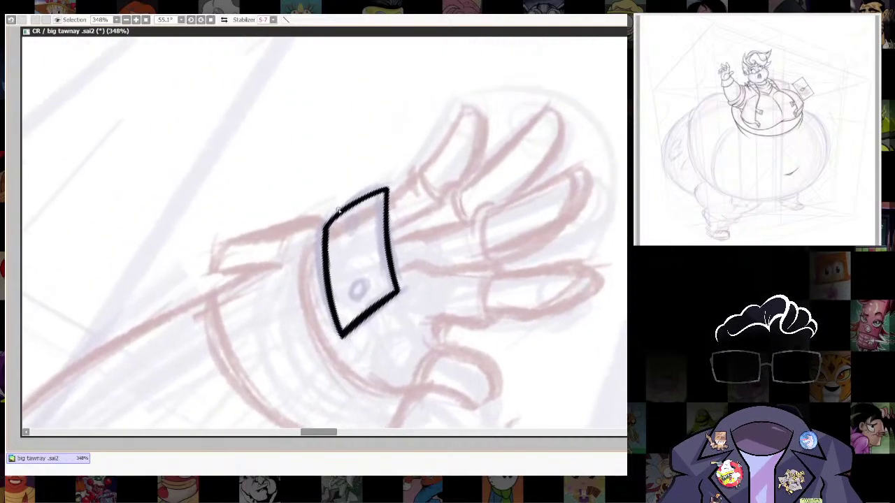
Ink the far hand's lowest finger with a size 3.0 brush, including its base lines, knuckle fold and rounded tip.
{"action": "mouse_move", "coordinate": [421, 216]}
{"action": "left_mouse_down"}
{"action": "mouse_move", "coordinate": [483, 359]}
{"action": "mouse_move", "coordinate": [476, 290]}
{"action": "mouse_move", "coordinate": [543, 303]}
{"action": "mouse_move", "coordinate": [568, 342]}
{"action": "mouse_move", "coordinate": [529, 399]}
{"action": "mouse_move", "coordinate": [540, 318]}
{"action": "left_mouse_up"}
{"action": "left_click_drag", "start_coordinate": [423, 187], "coordinate": [425, 188]}
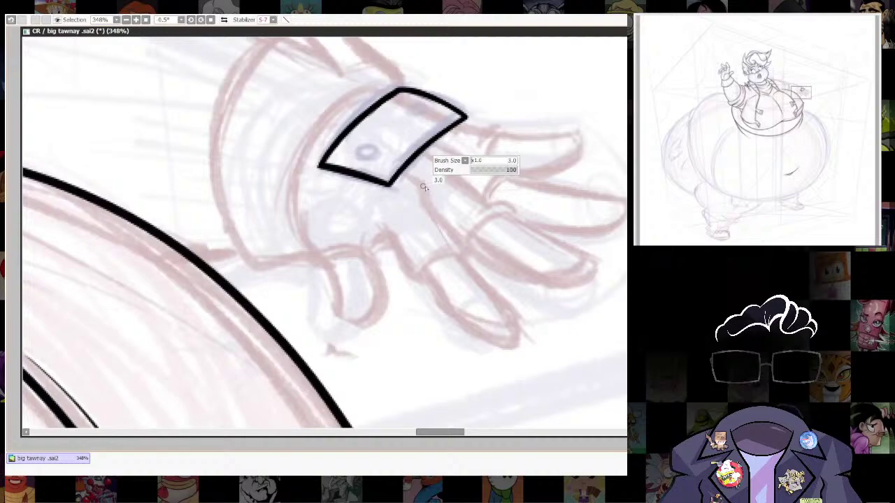
{"action": "scroll", "coordinate": [417, 199], "scroll_direction": "up", "scroll_amount": 1}
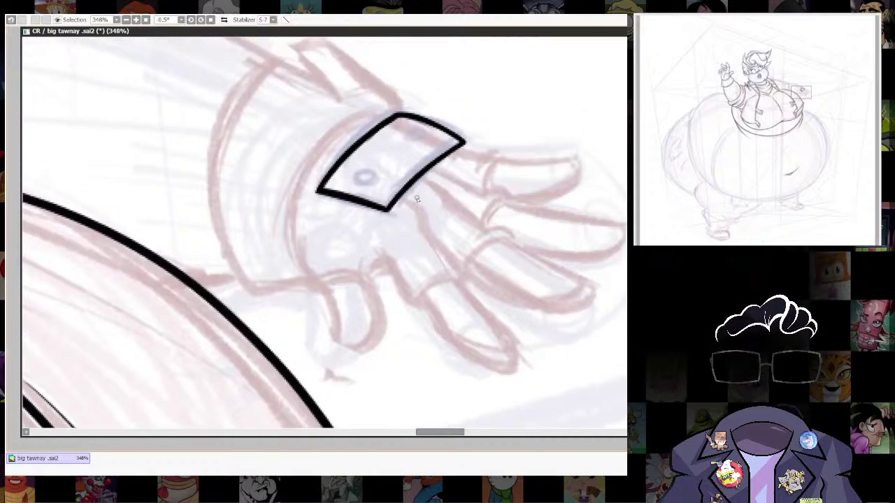
{"action": "mouse_move", "coordinate": [422, 212]}
{"action": "left_mouse_down"}
{"action": "mouse_move", "coordinate": [425, 223]}
{"action": "mouse_move", "coordinate": [408, 208]}
{"action": "mouse_move", "coordinate": [456, 261]}
{"action": "left_mouse_up"}
{"action": "key", "text": "ctrl+z"}
{"action": "mouse_move", "coordinate": [392, 264]}
{"action": "left_mouse_down"}
{"action": "mouse_move", "coordinate": [419, 306]}
{"action": "mouse_move", "coordinate": [416, 295]}
{"action": "mouse_move", "coordinate": [457, 274]}
{"action": "left_mouse_up"}
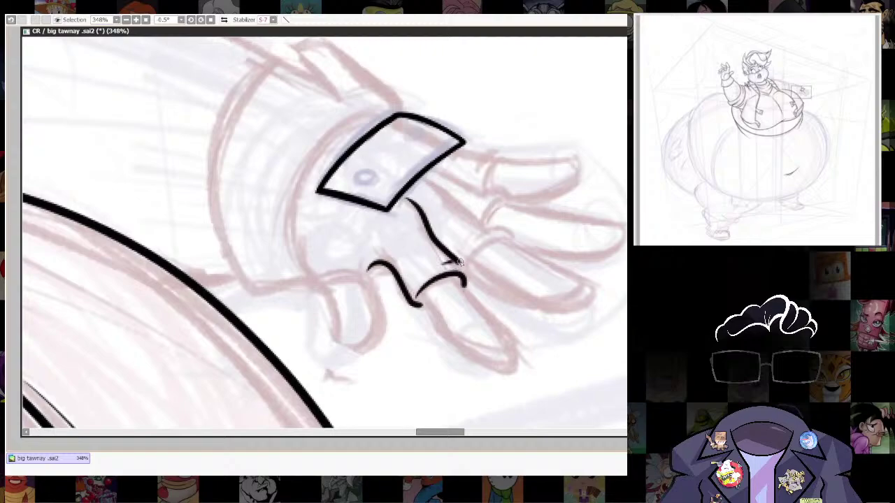
{"action": "mouse_move", "coordinate": [466, 270]}
{"action": "left_mouse_down"}
{"action": "mouse_move", "coordinate": [432, 250]}
{"action": "mouse_move", "coordinate": [468, 312]}
{"action": "mouse_move", "coordinate": [395, 305]}
{"action": "mouse_move", "coordinate": [383, 275]}
{"action": "left_mouse_up"}
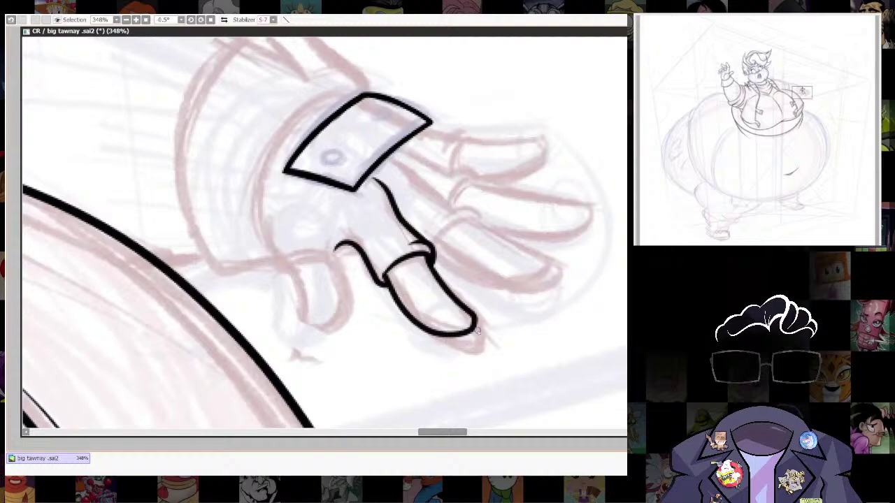
{"action": "scroll", "coordinate": [506, 324], "scroll_direction": "up", "scroll_amount": 1}
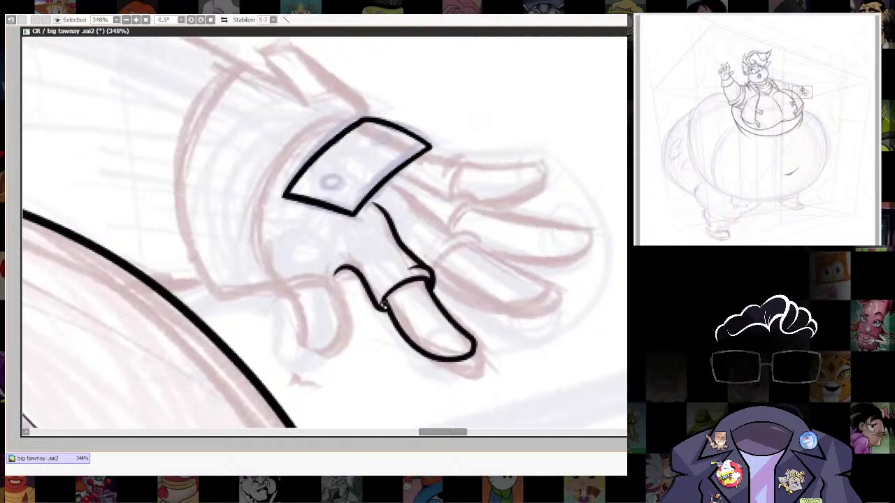
Ink the second finger up from the bottom, with its base line, curved knuckle fold and rounded tip.
{"action": "left_click_drag", "start_coordinate": [536, 286], "coordinate": [515, 320]}
{"action": "mouse_move", "coordinate": [414, 278]}
{"action": "left_mouse_down"}
{"action": "mouse_move", "coordinate": [445, 262]}
{"action": "mouse_move", "coordinate": [461, 271]}
{"action": "mouse_move", "coordinate": [459, 284]}
{"action": "mouse_move", "coordinate": [410, 308]}
{"action": "left_mouse_up"}
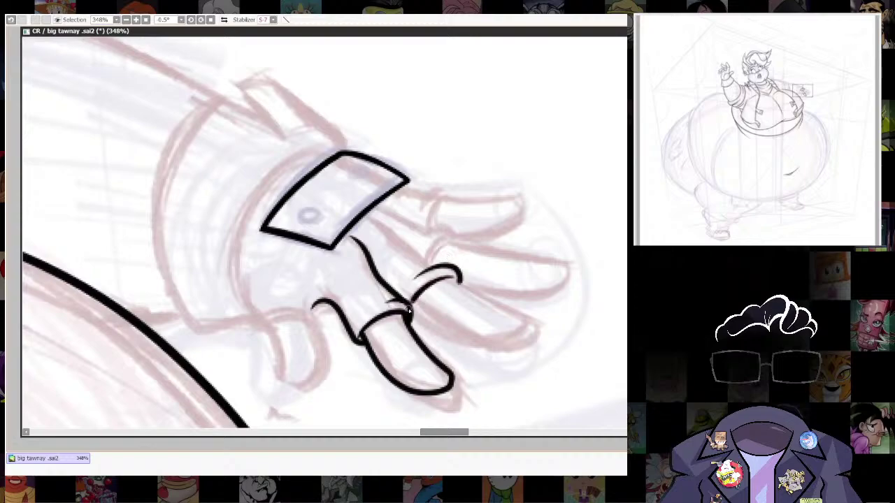
{"action": "mouse_move", "coordinate": [372, 219]}
{"action": "left_mouse_down"}
{"action": "mouse_move", "coordinate": [423, 258]}
{"action": "mouse_move", "coordinate": [390, 205]}
{"action": "left_mouse_up"}
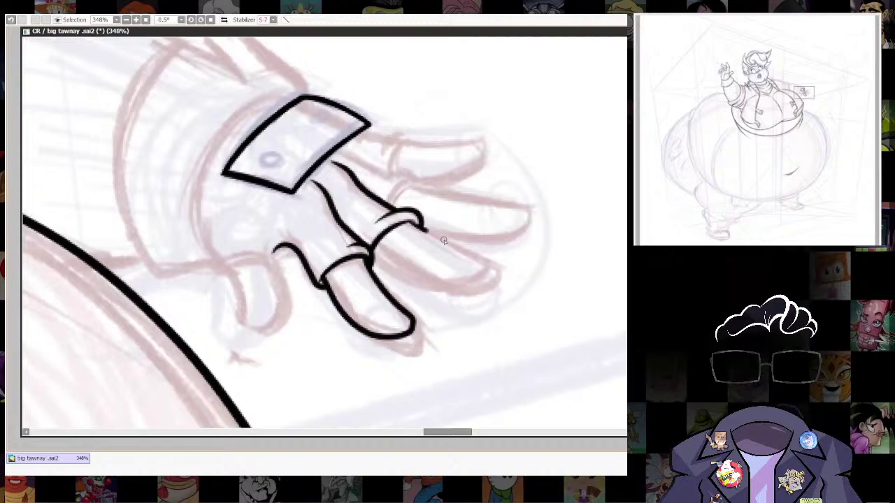
{"action": "mouse_move", "coordinate": [443, 241]}
{"action": "left_mouse_down"}
{"action": "mouse_move", "coordinate": [490, 265]}
{"action": "mouse_move", "coordinate": [471, 286]}
{"action": "mouse_move", "coordinate": [430, 286]}
{"action": "mouse_move", "coordinate": [374, 252]}
{"action": "left_mouse_up"}
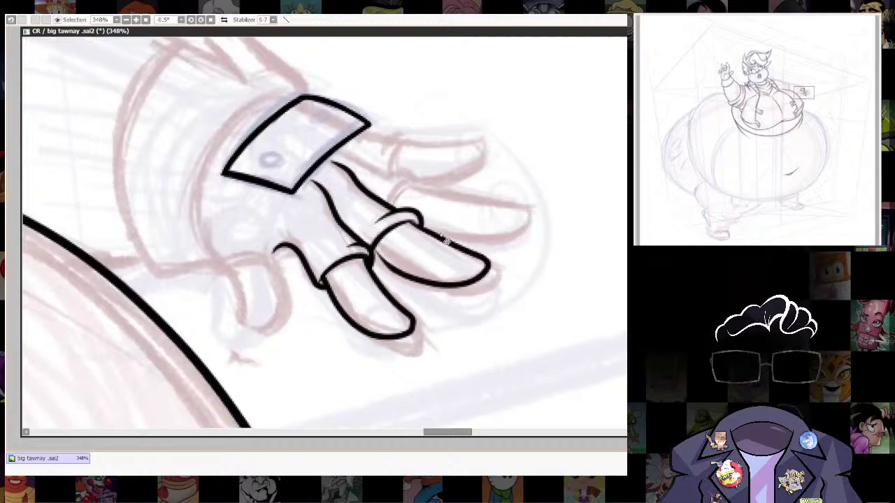
{"action": "key", "text": "ctrl+z"}
{"action": "mouse_move", "coordinate": [412, 222]}
{"action": "left_mouse_down"}
{"action": "mouse_move", "coordinate": [486, 267]}
{"action": "mouse_move", "coordinate": [472, 289]}
{"action": "mouse_move", "coordinate": [432, 296]}
{"action": "mouse_move", "coordinate": [371, 252]}
{"action": "left_mouse_up"}
Ink the third finger up behind the second one, from its rounded tip back to the knuckle fold.
{"action": "mouse_move", "coordinate": [574, 255]}
{"action": "left_mouse_down"}
{"action": "mouse_move", "coordinate": [395, 124]}
{"action": "mouse_move", "coordinate": [382, 296]}
{"action": "left_mouse_up"}
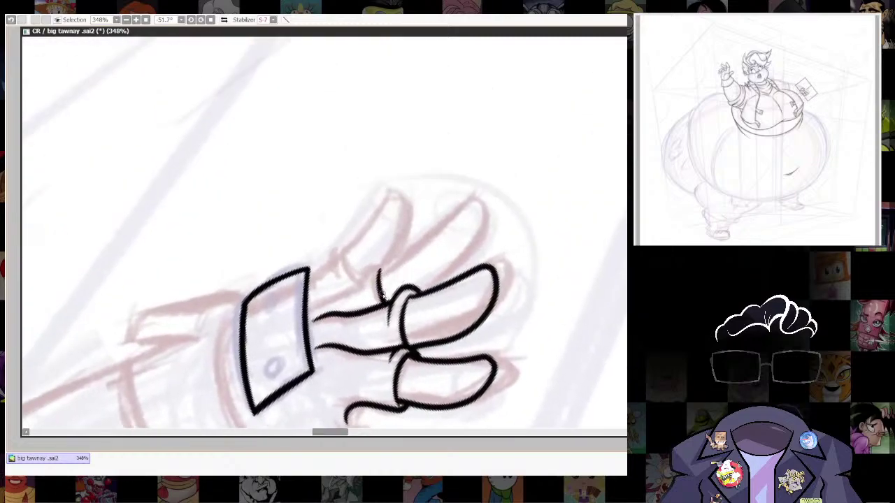
{"action": "mouse_move", "coordinate": [411, 250]}
{"action": "left_mouse_down"}
{"action": "mouse_move", "coordinate": [471, 197]}
{"action": "mouse_move", "coordinate": [482, 202]}
{"action": "mouse_move", "coordinate": [486, 219]}
{"action": "mouse_move", "coordinate": [473, 248]}
{"action": "mouse_move", "coordinate": [422, 297]}
{"action": "left_mouse_up"}
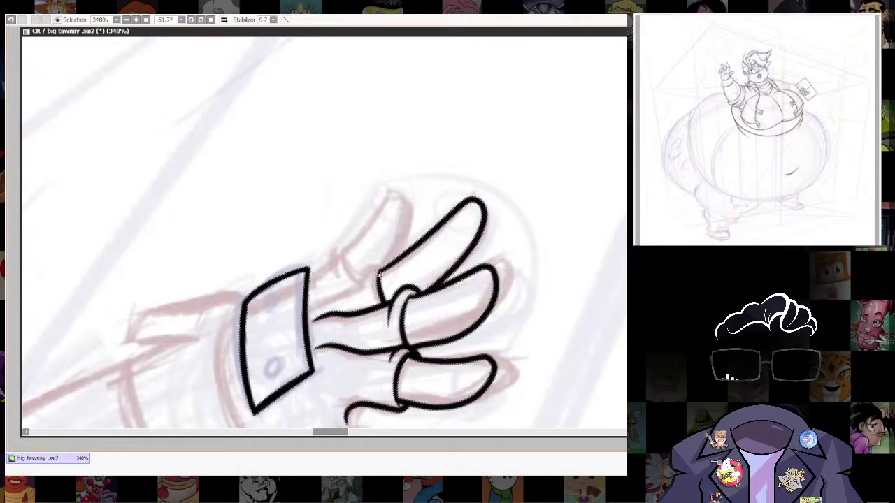
{"action": "mouse_move", "coordinate": [385, 267]}
{"action": "left_mouse_down"}
{"action": "mouse_move", "coordinate": [362, 279]}
{"action": "mouse_move", "coordinate": [360, 297]}
{"action": "mouse_move", "coordinate": [335, 294]}
{"action": "mouse_move", "coordinate": [357, 279]}
{"action": "mouse_move", "coordinate": [353, 304]}
{"action": "mouse_move", "coordinate": [406, 275]}
{"action": "left_mouse_up"}
Ink the topmost finger of the far hand with its rounded tip, knuckle fold and short base line to the strap.
{"action": "left_click_drag", "start_coordinate": [436, 240], "coordinate": [426, 279]}
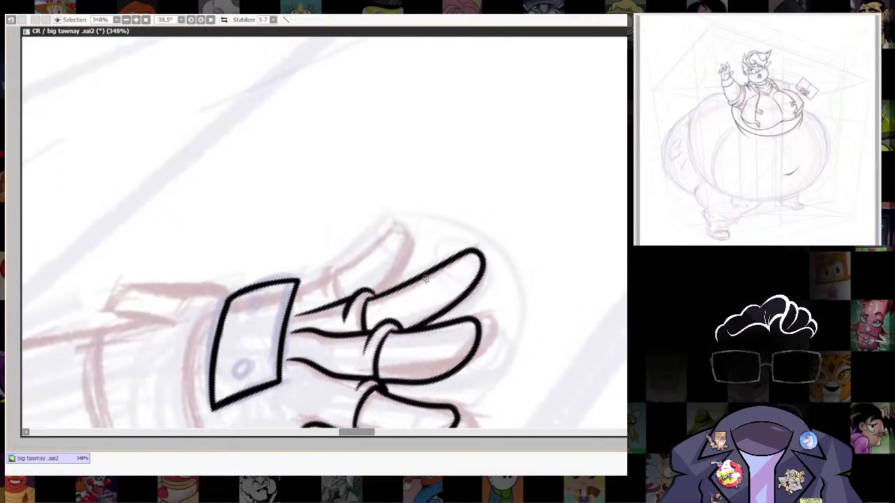
{"action": "left_click_drag", "start_coordinate": [334, 277], "coordinate": [398, 223]}
{"action": "key", "text": "ctrl+z"}
{"action": "mouse_move", "coordinate": [334, 277]}
{"action": "left_mouse_down"}
{"action": "mouse_move", "coordinate": [400, 223]}
{"action": "mouse_move", "coordinate": [411, 234]}
{"action": "mouse_move", "coordinate": [409, 254]}
{"action": "mouse_move", "coordinate": [377, 289]}
{"action": "left_mouse_up"}
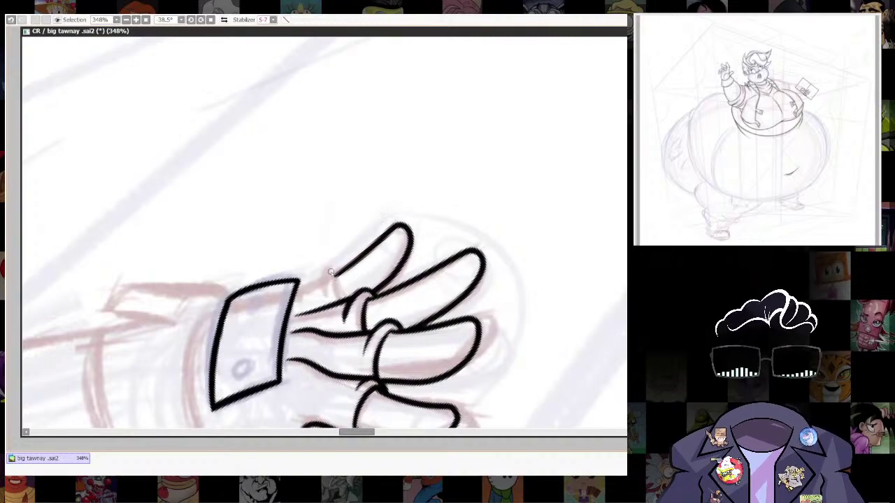
{"action": "left_click_drag", "start_coordinate": [337, 266], "coordinate": [326, 298]}
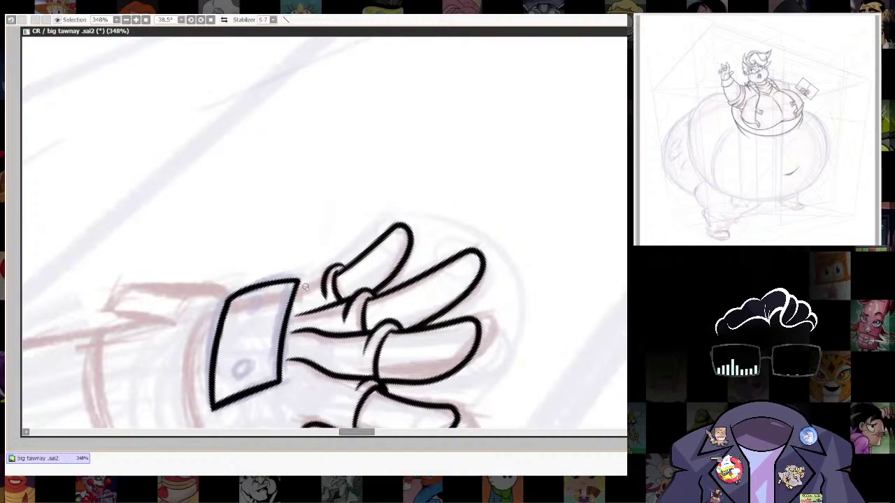
{"action": "left_click_drag", "start_coordinate": [557, 289], "coordinate": [478, 417]}
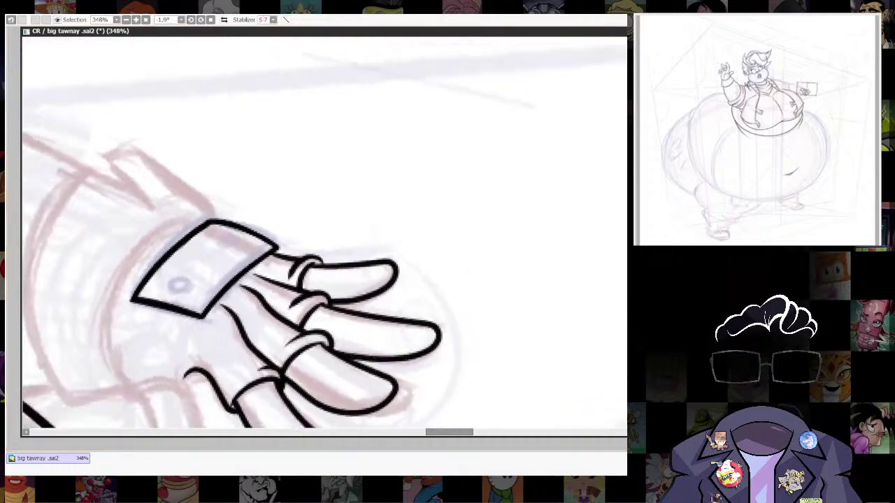
{"action": "scroll", "coordinate": [516, 309], "scroll_direction": "down", "scroll_amount": 5}
{"action": "left_click_drag", "start_coordinate": [449, 325], "coordinate": [468, 219]}
{"action": "scroll", "coordinate": [469, 218], "scroll_direction": "up", "scroll_amount": 2}
{"action": "scroll", "coordinate": [468, 219], "scroll_direction": "down", "scroll_amount": 5}
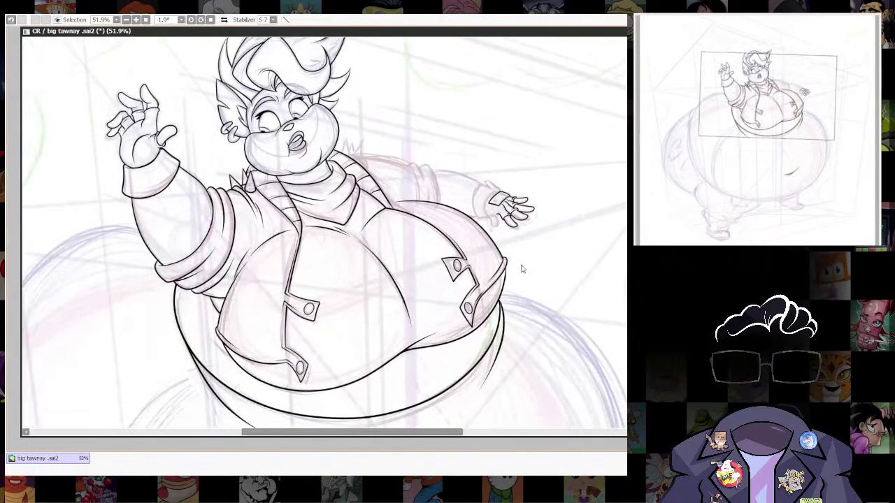
{"action": "scroll", "coordinate": [552, 220], "scroll_direction": "up", "scroll_amount": 2}
{"action": "scroll", "coordinate": [559, 230], "scroll_direction": "down", "scroll_amount": 6}
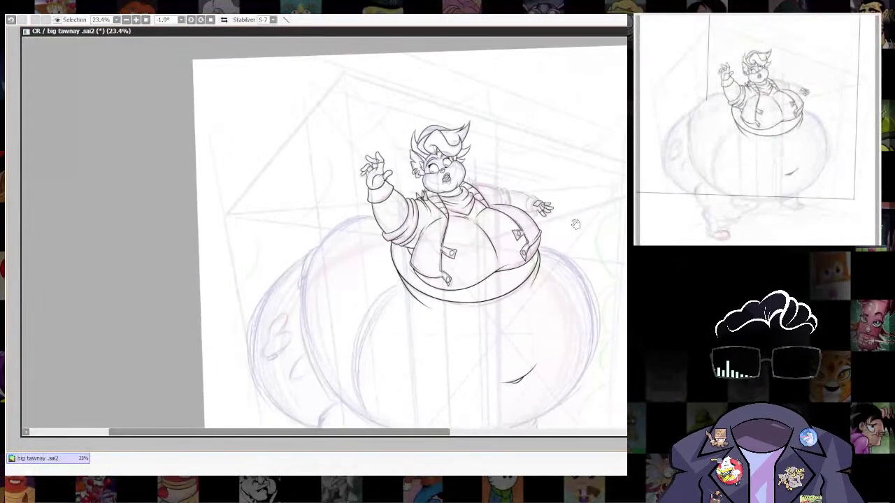
Ink the curved wrist edge of the far hand's glove from beside the strap down towards the thumb.
{"action": "scroll", "coordinate": [555, 278], "scroll_direction": "up", "scroll_amount": 8}
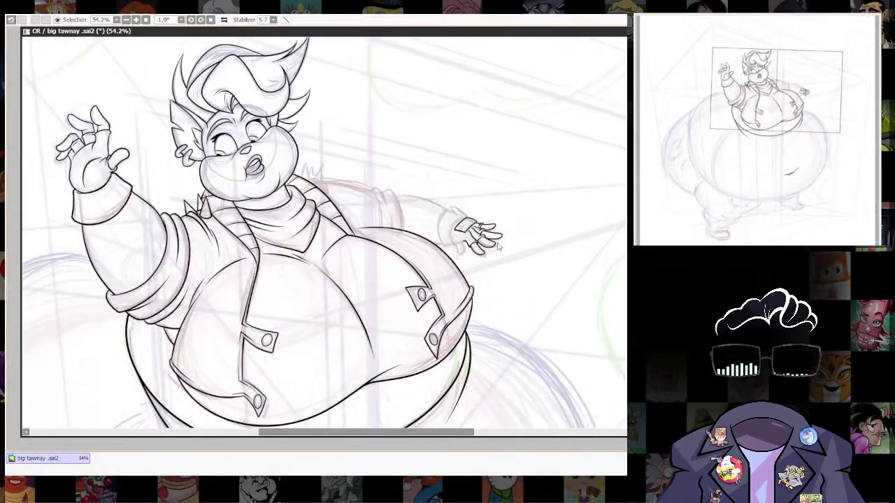
{"action": "scroll", "coordinate": [519, 309], "scroll_direction": "up", "scroll_amount": 3}
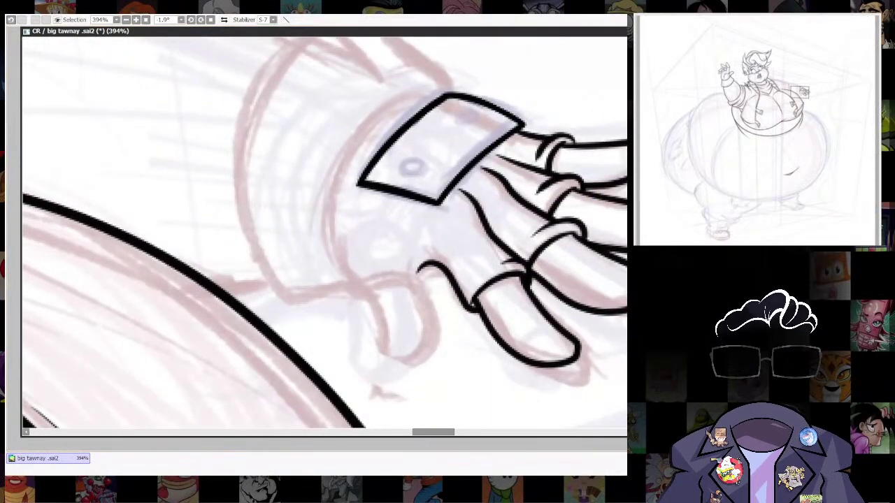
{"action": "scroll", "coordinate": [583, 296], "scroll_direction": "down", "scroll_amount": 6}
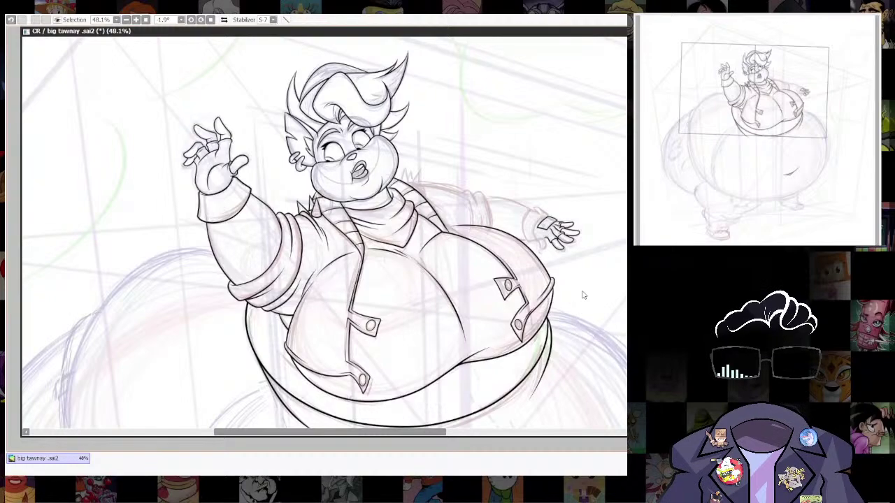
{"action": "scroll", "coordinate": [577, 238], "scroll_direction": "up", "scroll_amount": 6}
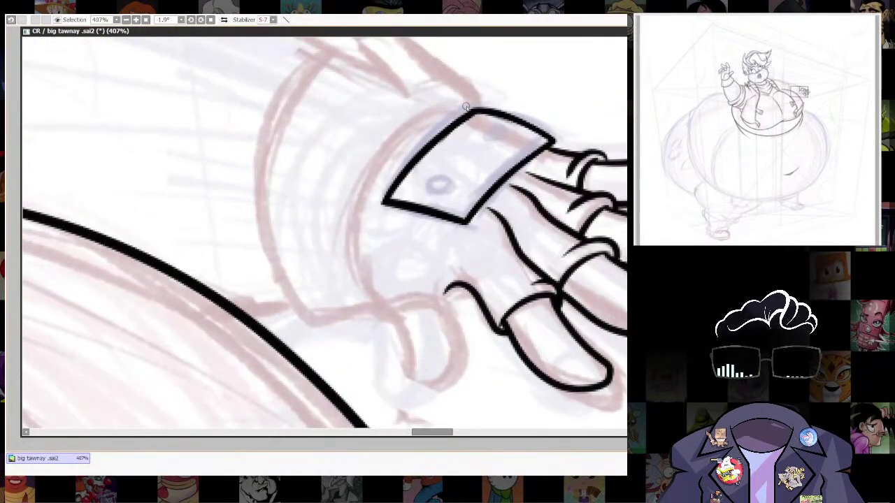
{"action": "mouse_move", "coordinate": [459, 102]}
{"action": "left_mouse_down"}
{"action": "mouse_move", "coordinate": [393, 127]}
{"action": "mouse_move", "coordinate": [334, 225]}
{"action": "mouse_move", "coordinate": [369, 303]}
{"action": "left_mouse_up"}
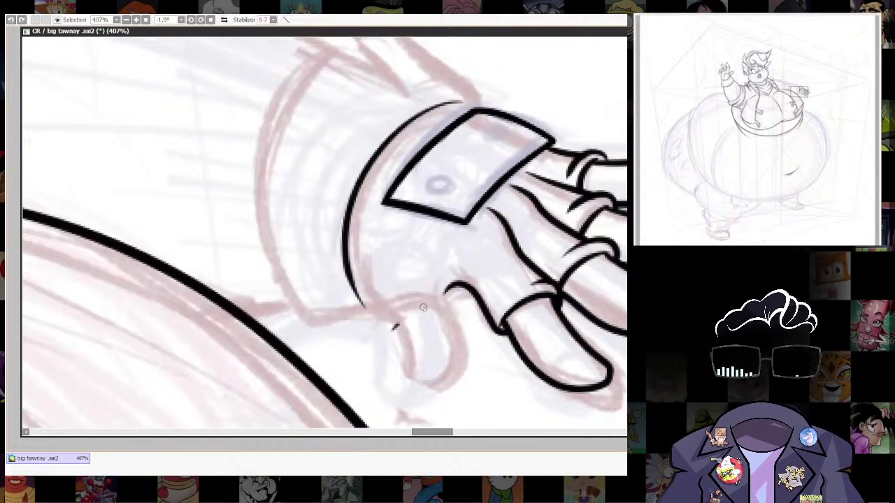
Ink the far hand's thumb with its curved knuckle fold, base lines joining the palm and rounded tip.
{"action": "left_click_drag", "start_coordinate": [422, 308], "coordinate": [457, 327]}
{"action": "key", "text": "ctrl+z"}
{"action": "mouse_move", "coordinate": [393, 329]}
{"action": "left_mouse_down"}
{"action": "mouse_move", "coordinate": [434, 301]}
{"action": "mouse_move", "coordinate": [460, 320]}
{"action": "left_mouse_up"}
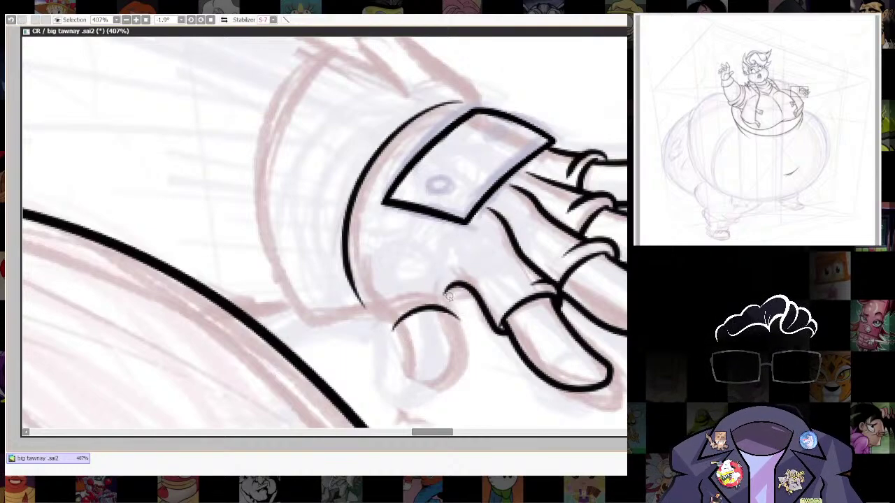
{"action": "mouse_move", "coordinate": [389, 339]}
{"action": "left_mouse_down"}
{"action": "mouse_move", "coordinate": [403, 303]}
{"action": "mouse_move", "coordinate": [463, 315]}
{"action": "mouse_move", "coordinate": [459, 329]}
{"action": "left_mouse_up"}
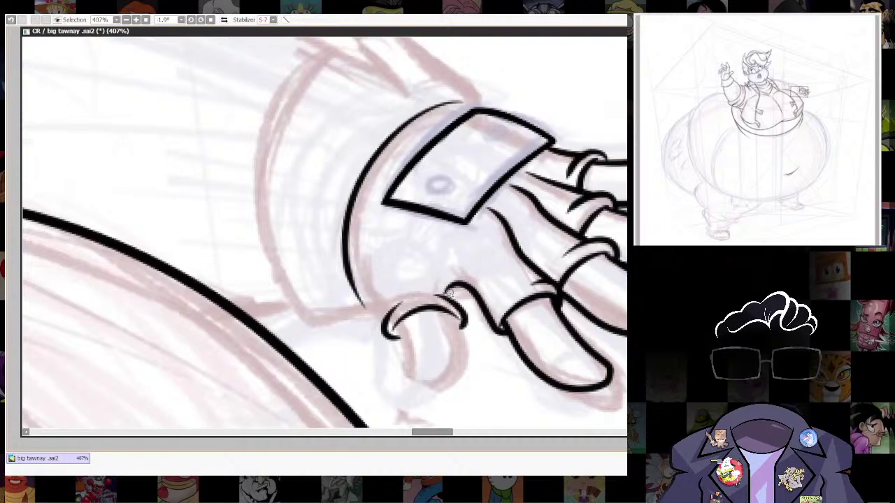
{"action": "mouse_move", "coordinate": [349, 248]}
{"action": "left_mouse_down"}
{"action": "mouse_move", "coordinate": [355, 281]}
{"action": "mouse_move", "coordinate": [383, 313]}
{"action": "left_mouse_up"}
{"action": "left_click_drag", "start_coordinate": [463, 340], "coordinate": [452, 298]}
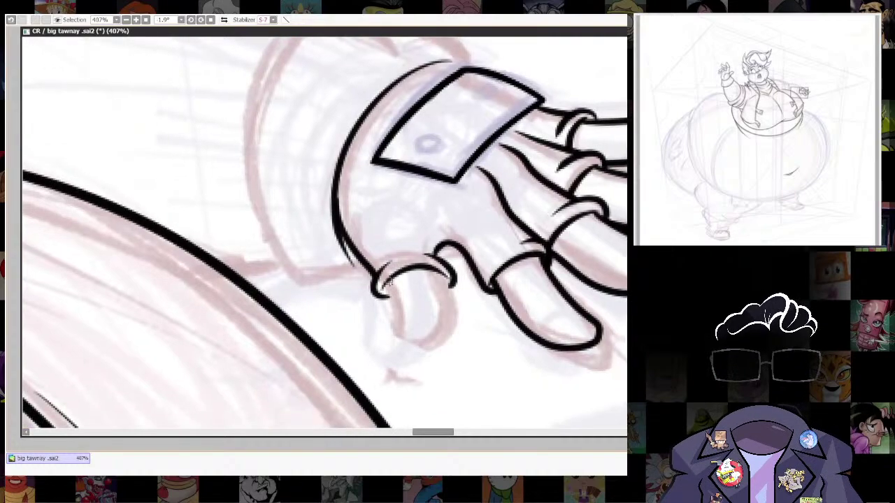
{"action": "mouse_move", "coordinate": [388, 286]}
{"action": "left_mouse_down"}
{"action": "mouse_move", "coordinate": [398, 348]}
{"action": "mouse_move", "coordinate": [447, 278]}
{"action": "left_mouse_up"}
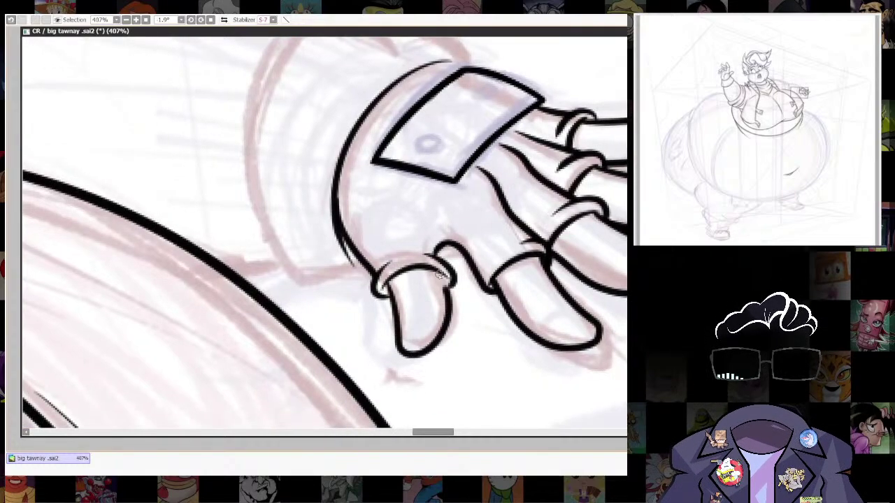
Join the wrist edge to the strap and ink the flared outline of the glove cuff around it.
{"action": "left_click_drag", "start_coordinate": [517, 254], "coordinate": [509, 347]}
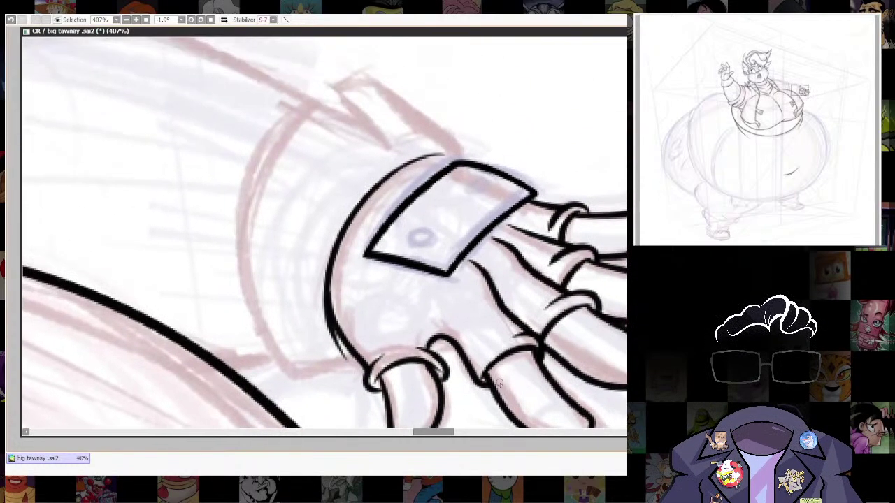
{"action": "left_click_drag", "start_coordinate": [479, 271], "coordinate": [510, 341]}
{"action": "left_click_drag", "start_coordinate": [435, 213], "coordinate": [433, 208]}
{"action": "left_click_drag", "start_coordinate": [462, 303], "coordinate": [460, 246]}
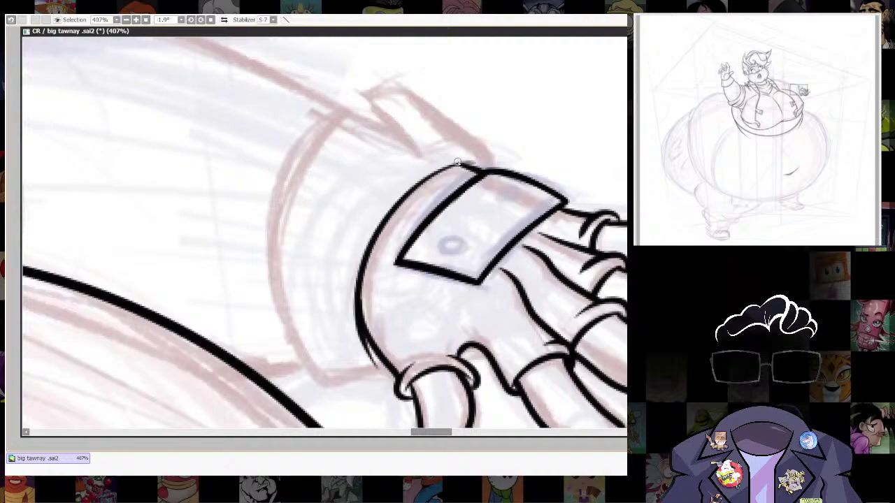
{"action": "mouse_move", "coordinate": [454, 165]}
{"action": "left_mouse_down"}
{"action": "mouse_move", "coordinate": [412, 187]}
{"action": "mouse_move", "coordinate": [386, 224]}
{"action": "left_mouse_up"}
{"action": "mouse_move", "coordinate": [497, 172]}
{"action": "left_mouse_down"}
{"action": "mouse_move", "coordinate": [482, 144]}
{"action": "mouse_move", "coordinate": [394, 68]}
{"action": "mouse_move", "coordinate": [311, 125]}
{"action": "mouse_move", "coordinate": [276, 321]}
{"action": "mouse_move", "coordinate": [325, 394]}
{"action": "mouse_move", "coordinate": [395, 381]}
{"action": "left_mouse_up"}
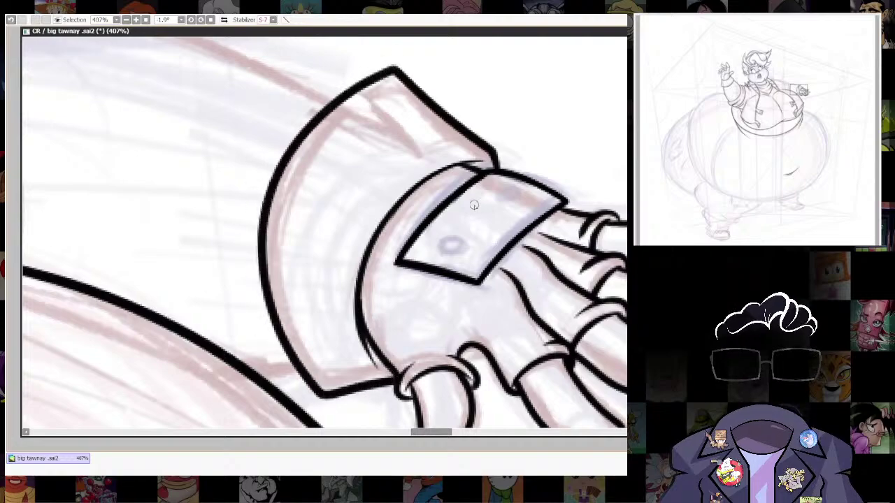
{"action": "left_click_drag", "start_coordinate": [469, 115], "coordinate": [481, 194]}
Erase a gap in the glove cuff's outer edge and ink a narrow V-shaped notch into it.
{"action": "key", "text": "e"}
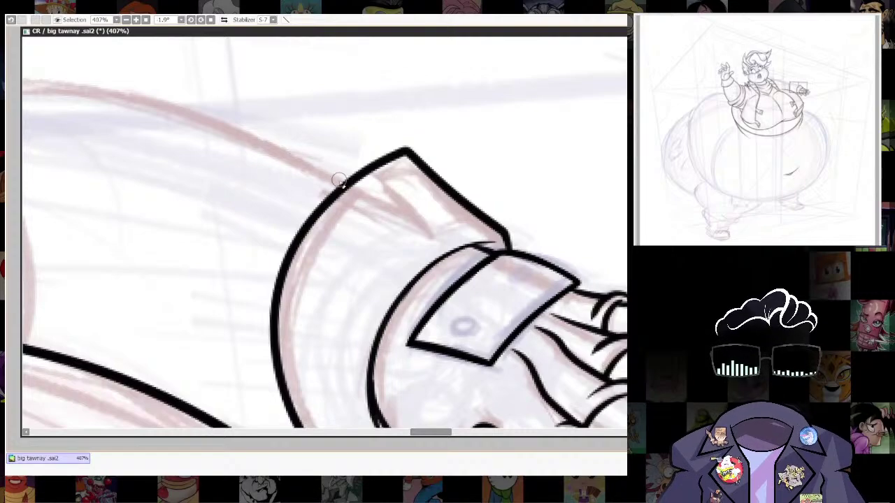
{"action": "left_click_drag", "start_coordinate": [341, 179], "coordinate": [334, 170]}
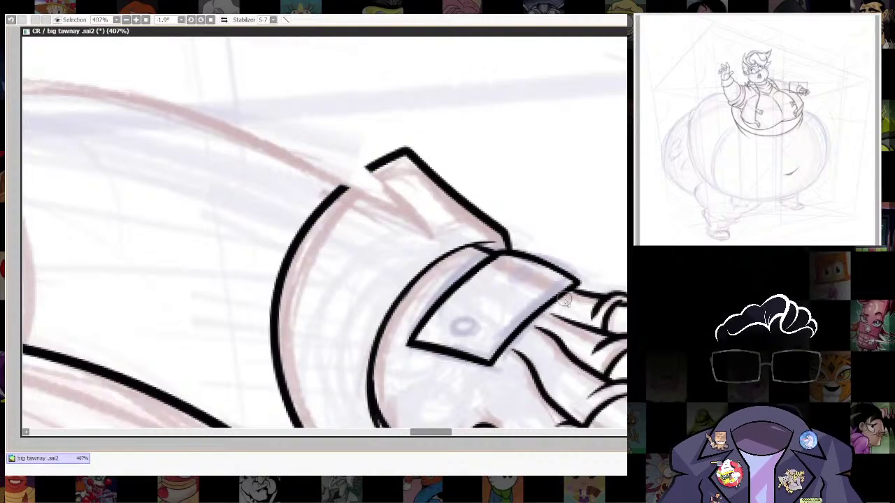
{"action": "left_click_drag", "start_coordinate": [560, 297], "coordinate": [564, 340]}
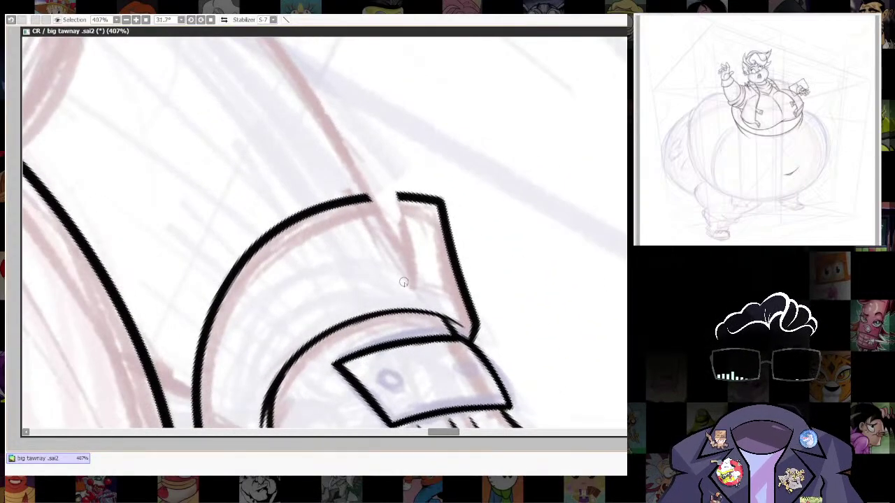
{"action": "left_click_drag", "start_coordinate": [414, 292], "coordinate": [369, 195]}
{"action": "key", "text": "ctrl+z"}
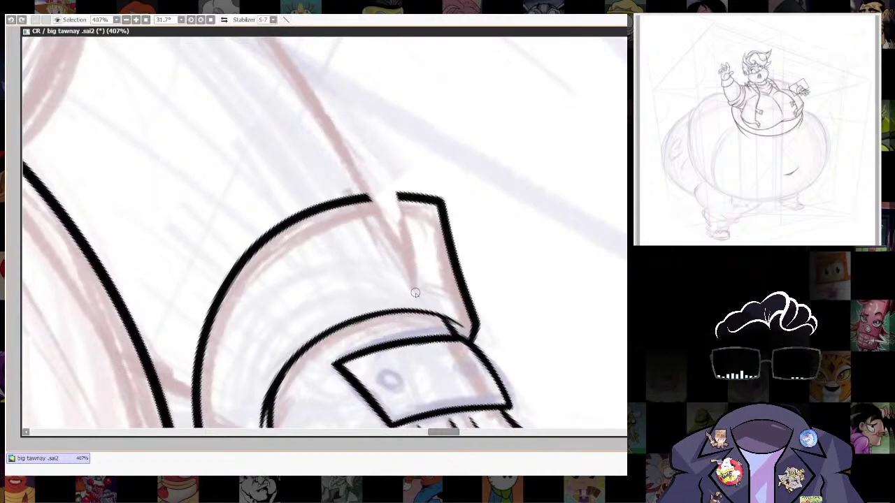
{"action": "mouse_move", "coordinate": [414, 291]}
{"action": "left_mouse_down"}
{"action": "mouse_move", "coordinate": [367, 196]}
{"action": "mouse_move", "coordinate": [413, 264]}
{"action": "mouse_move", "coordinate": [390, 93]}
{"action": "mouse_move", "coordinate": [355, 88]}
{"action": "left_mouse_up"}
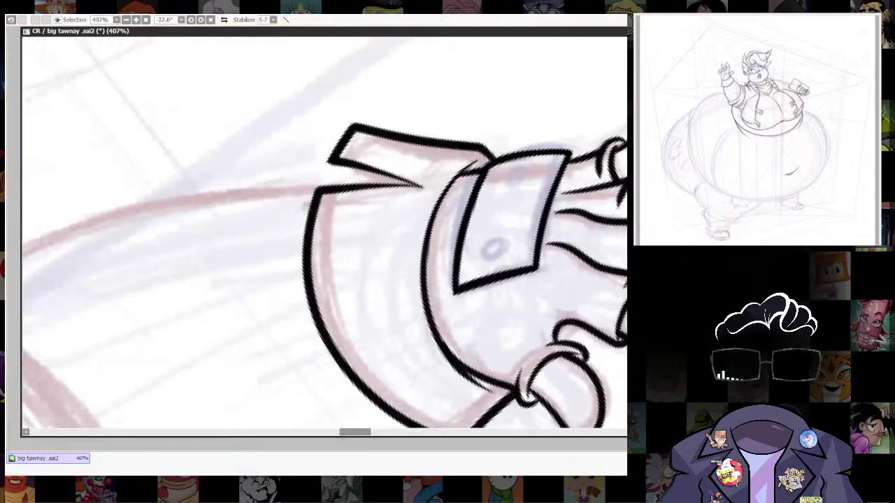
Trim the ink along the glove strap's lower edge and corner into a clean point.
{"action": "scroll", "coordinate": [527, 126], "scroll_direction": "down", "scroll_amount": 9}
{"action": "scroll", "coordinate": [586, 244], "scroll_direction": "up", "scroll_amount": 8}
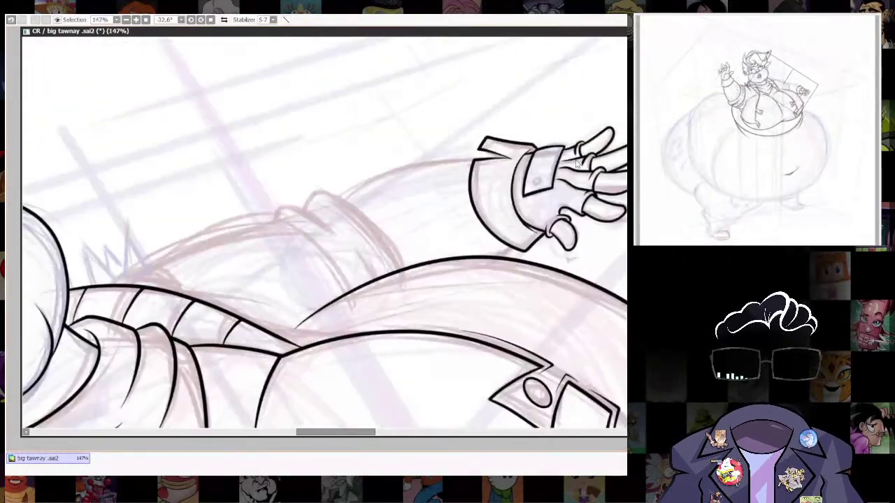
{"action": "scroll", "coordinate": [488, 242], "scroll_direction": "up", "scroll_amount": 1}
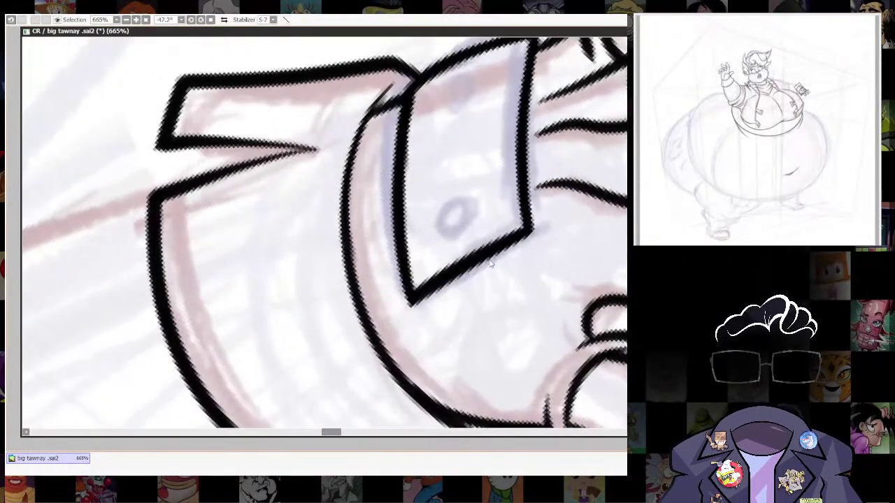
{"action": "left_click_drag", "start_coordinate": [499, 252], "coordinate": [464, 192]}
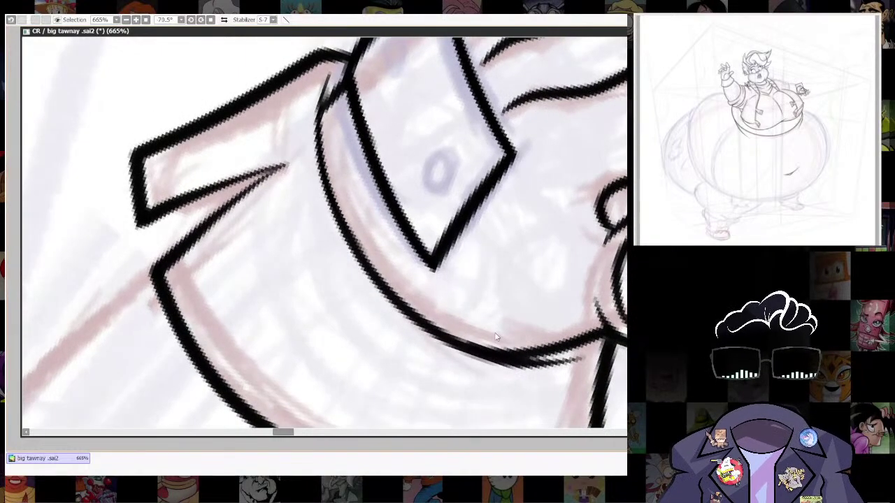
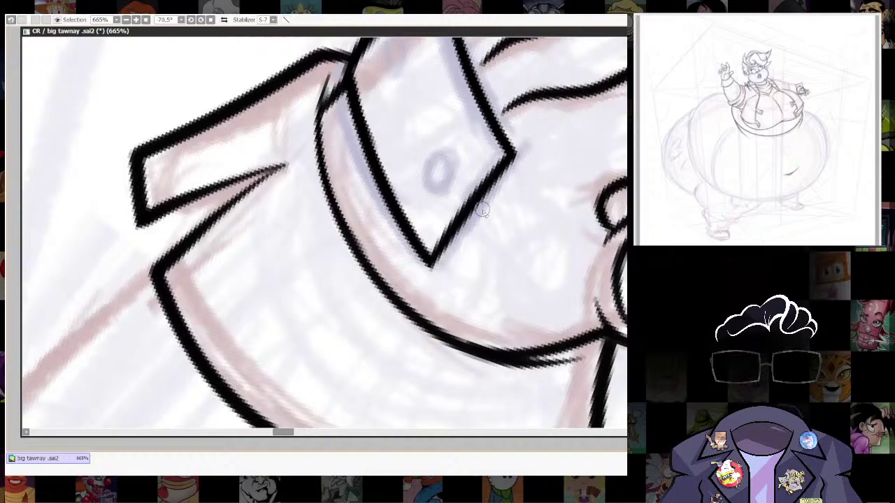
{"action": "mouse_move", "coordinate": [541, 173]}
{"action": "left_mouse_down"}
{"action": "mouse_move", "coordinate": [524, 266]}
{"action": "mouse_move", "coordinate": [465, 370]}
{"action": "left_mouse_up"}
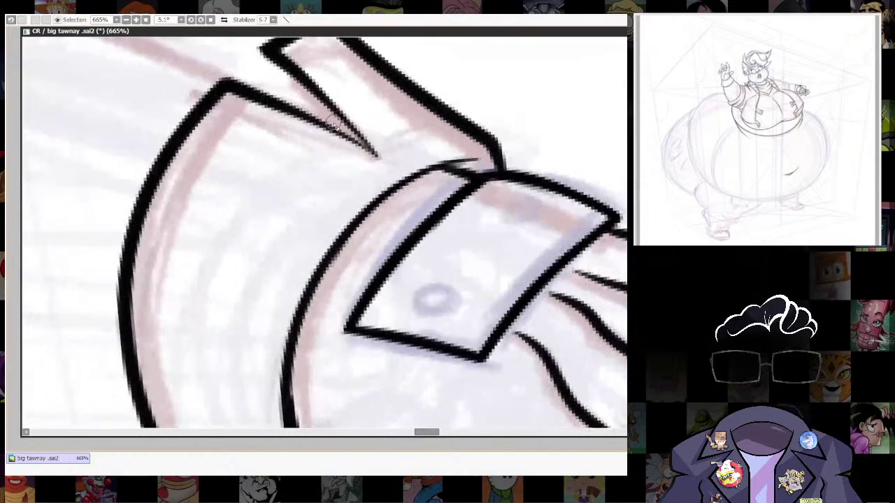
{"action": "left_click", "coordinate": [209, 20]}
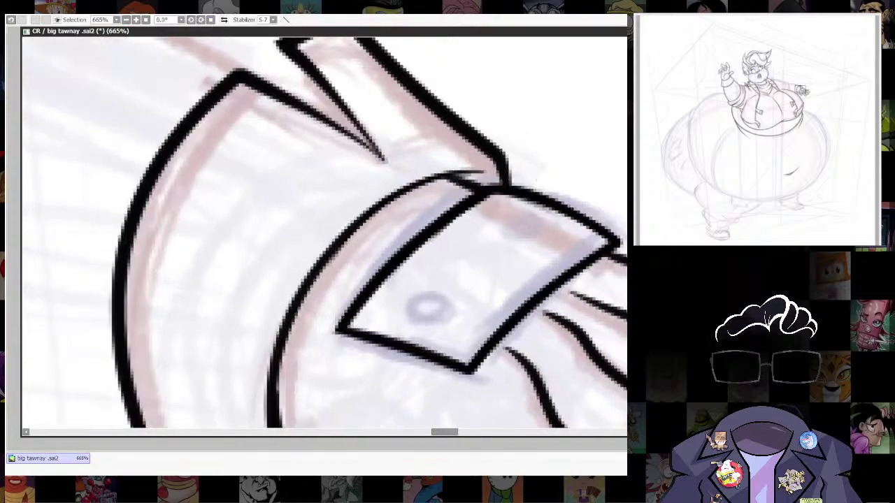
Ink the inner line of the far sleeve's rolled cuff, curving down to the chest outline.
{"action": "scroll", "coordinate": [564, 277], "scroll_direction": "down", "scroll_amount": 7}
{"action": "left_click_drag", "start_coordinate": [554, 305], "coordinate": [557, 248]}
{"action": "scroll", "coordinate": [557, 248], "scroll_direction": "up", "scroll_amount": 8}
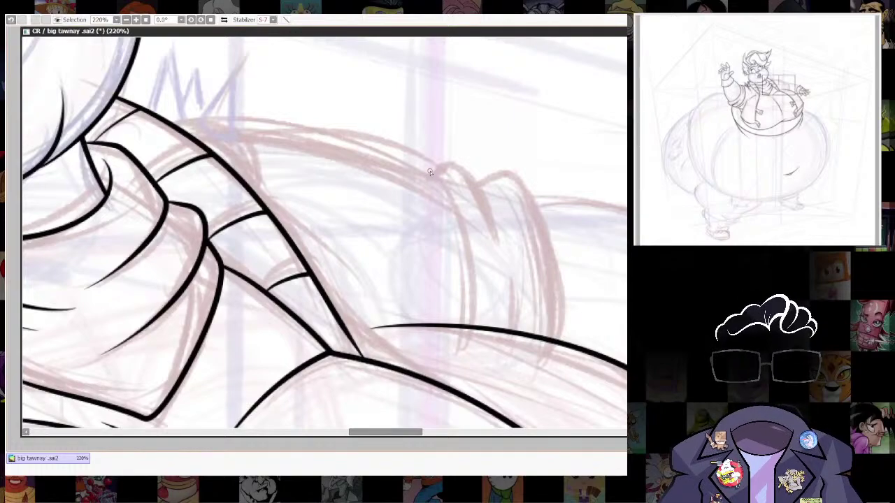
{"action": "left_click_drag", "start_coordinate": [434, 169], "coordinate": [465, 264]}
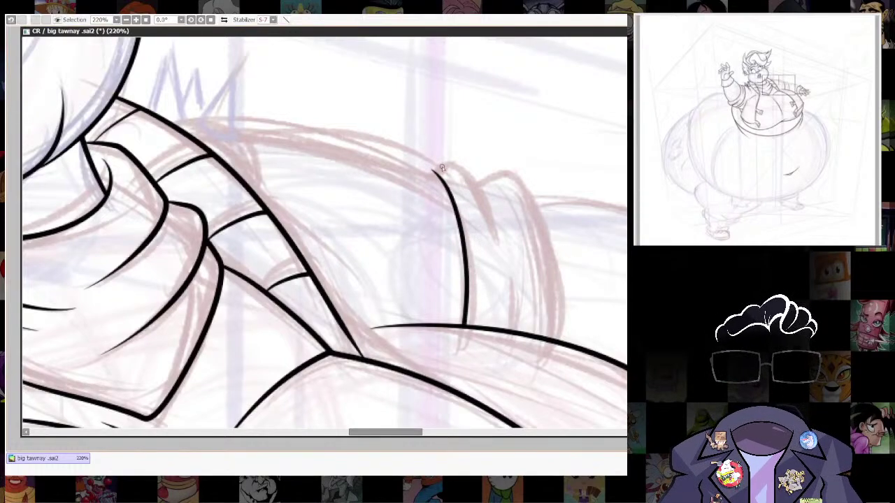
{"action": "key", "text": "ctrl+z"}
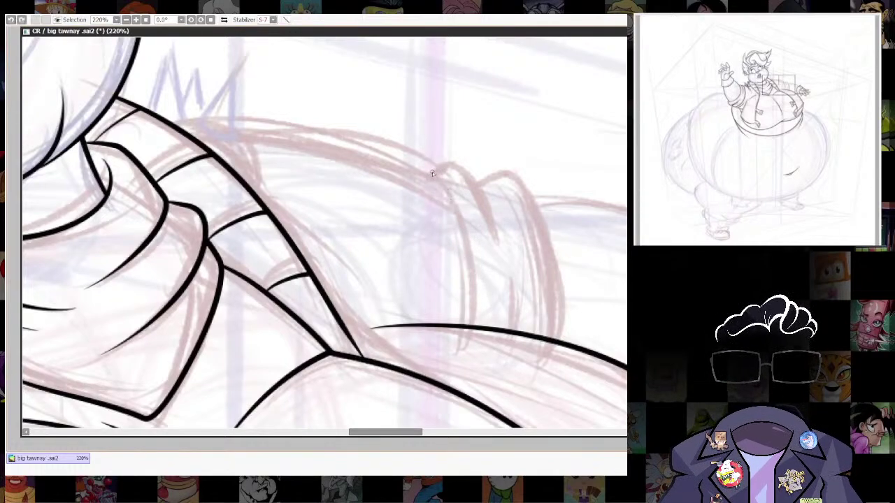
{"action": "mouse_move", "coordinate": [432, 173]}
{"action": "left_mouse_down"}
{"action": "mouse_move", "coordinate": [467, 283]}
{"action": "mouse_move", "coordinate": [465, 333]}
{"action": "left_mouse_up"}
{"action": "key", "text": "ctrl+z"}
{"action": "mouse_move", "coordinate": [434, 172]}
{"action": "left_mouse_down"}
{"action": "mouse_move", "coordinate": [465, 283]}
{"action": "mouse_move", "coordinate": [462, 325]}
{"action": "left_mouse_up"}
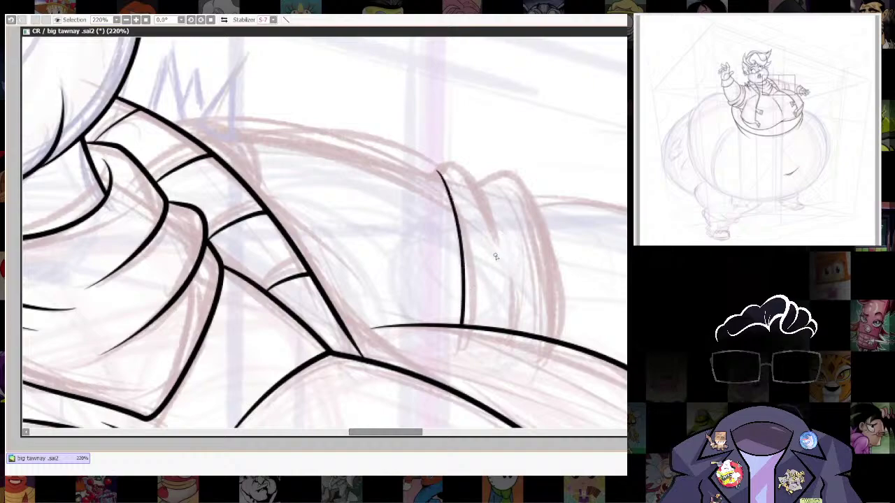
Ink the two rounded folds of the far sleeve's rolled cuff, with a crease between them and the outer edge reaching the chest.
{"action": "key", "text": "["}
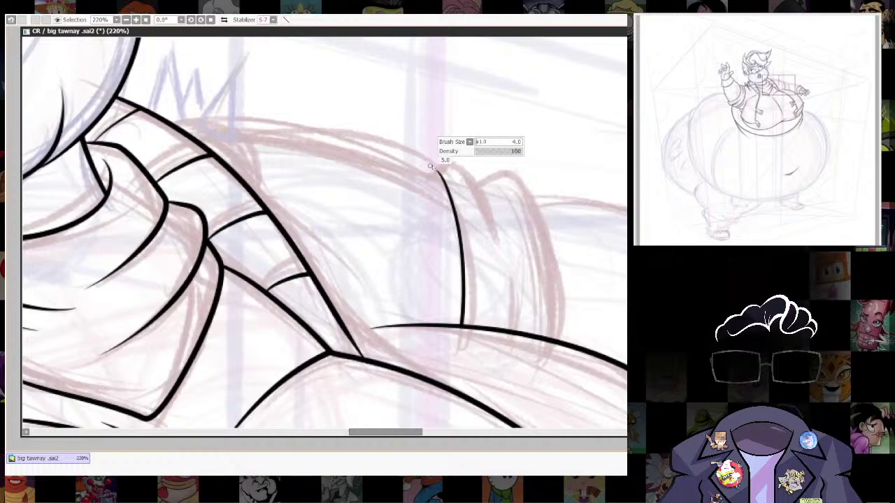
{"action": "key", "text": "ctrl+z"}
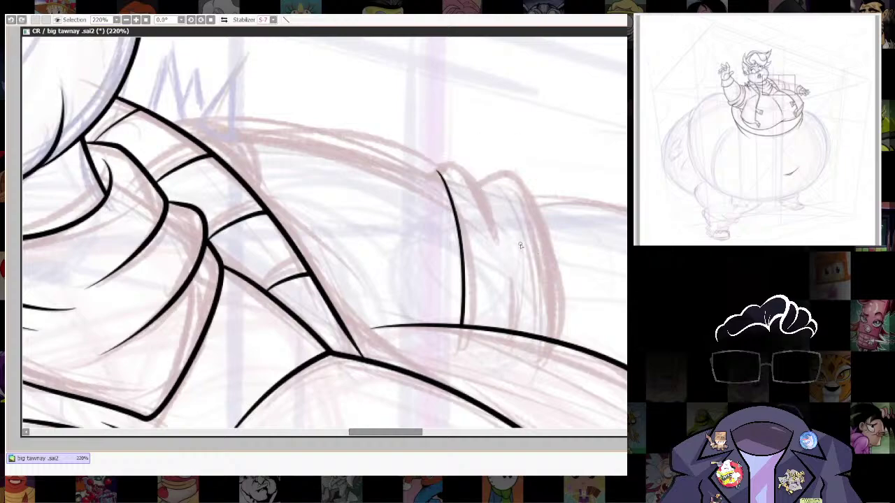
{"action": "mouse_move", "coordinate": [422, 175]}
{"action": "left_mouse_down"}
{"action": "mouse_move", "coordinate": [473, 176]}
{"action": "mouse_move", "coordinate": [509, 289]}
{"action": "mouse_move", "coordinate": [508, 336]}
{"action": "left_mouse_up"}
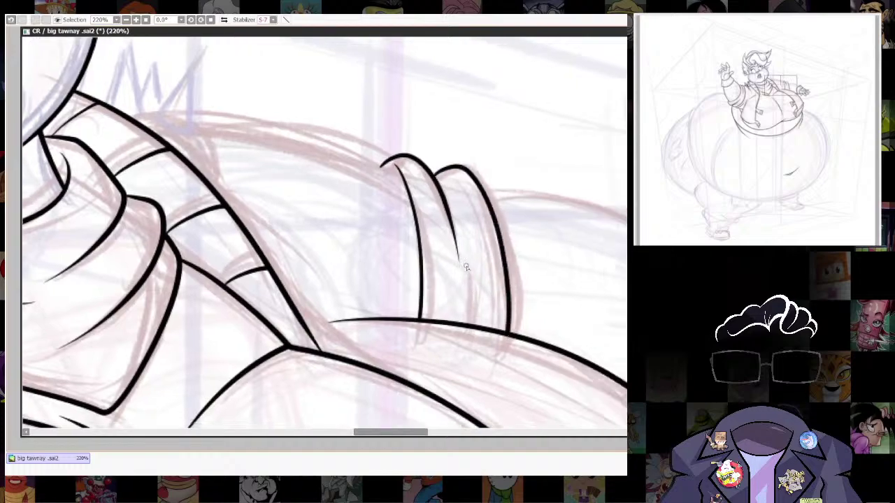
{"action": "left_click_drag", "start_coordinate": [470, 302], "coordinate": [461, 327]}
Ink the straight sides of the two larger spikes on the far shoulder, thickening the outline of the one nearest the face.
{"action": "scroll", "coordinate": [612, 302], "scroll_direction": "down", "scroll_amount": 5}
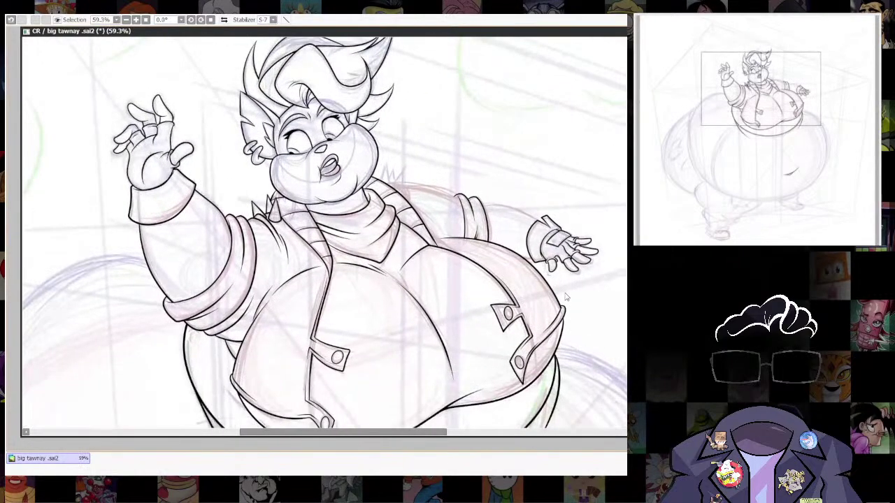
{"action": "scroll", "coordinate": [570, 221], "scroll_direction": "down", "scroll_amount": 3}
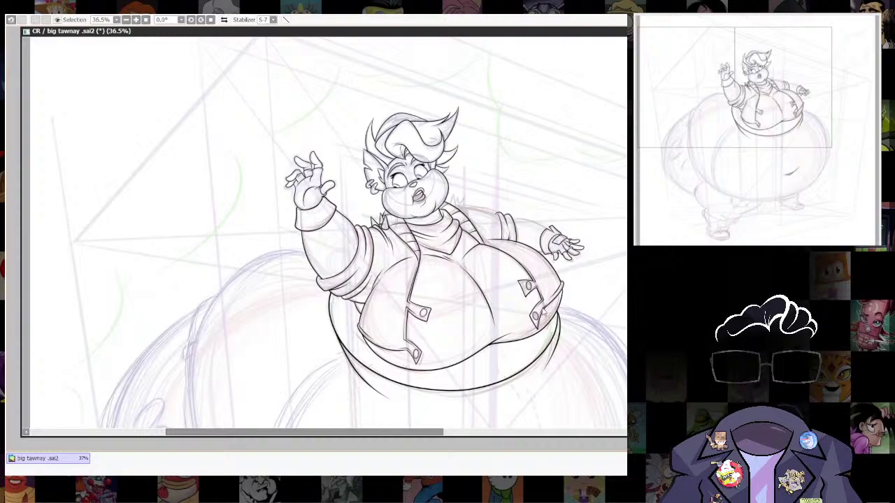
{"action": "scroll", "coordinate": [543, 316], "scroll_direction": "up", "scroll_amount": 8}
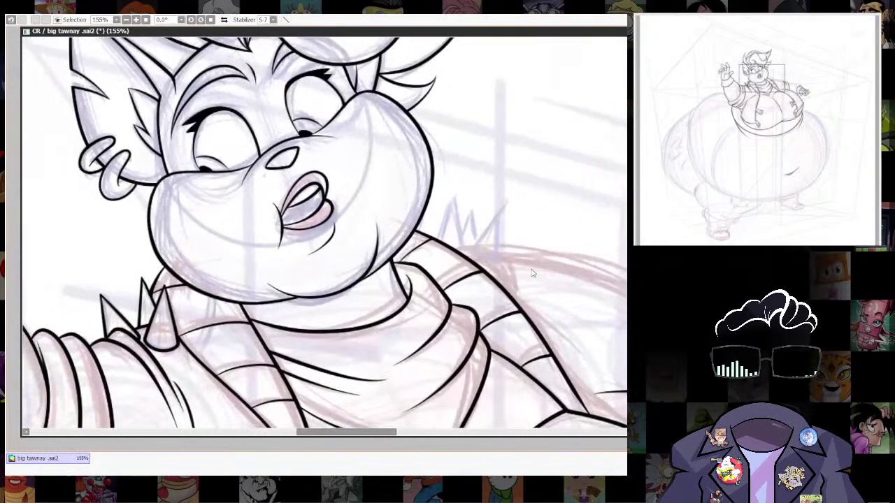
{"action": "scroll", "coordinate": [515, 260], "scroll_direction": "up", "scroll_amount": 1}
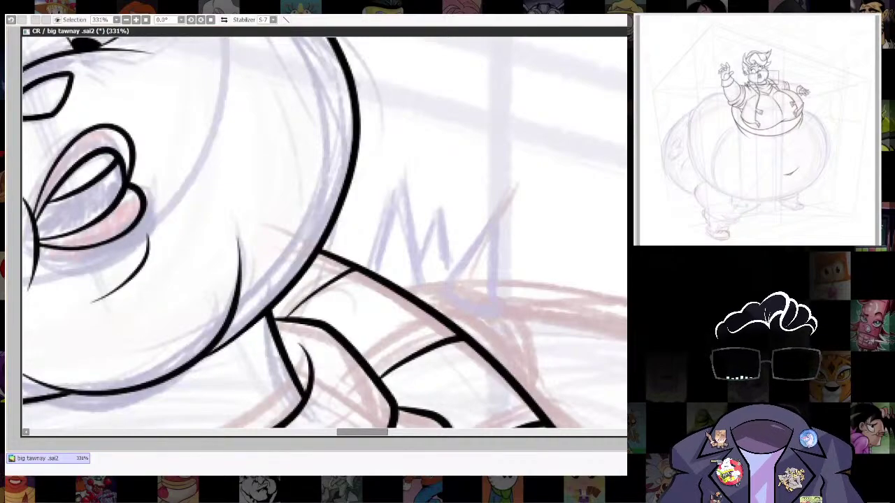
{"action": "key", "text": "bracketleft"}
{"action": "mouse_move", "coordinate": [499, 207]}
{"action": "left_mouse_down"}
{"action": "mouse_move", "coordinate": [439, 297]}
{"action": "mouse_move", "coordinate": [501, 215]}
{"action": "mouse_move", "coordinate": [496, 314]}
{"action": "left_mouse_up"}
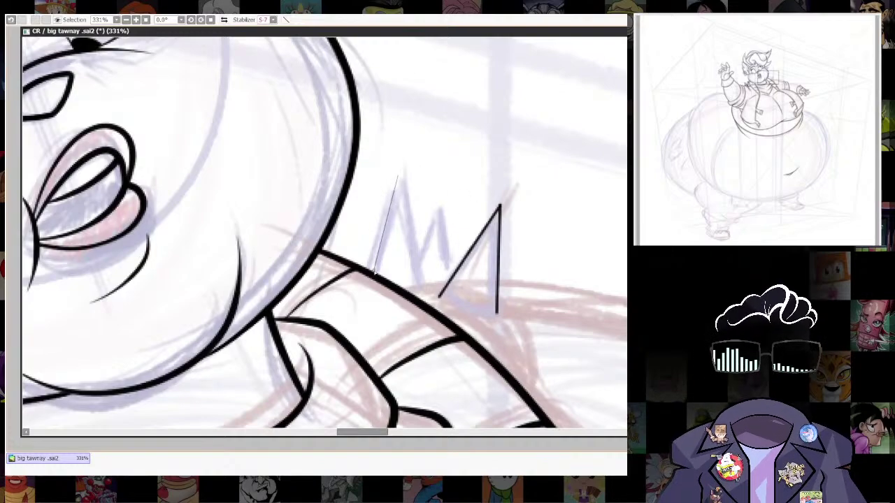
{"action": "mouse_move", "coordinate": [374, 273]}
{"action": "left_mouse_down"}
{"action": "mouse_move", "coordinate": [397, 177]}
{"action": "mouse_move", "coordinate": [422, 285]}
{"action": "left_mouse_up"}
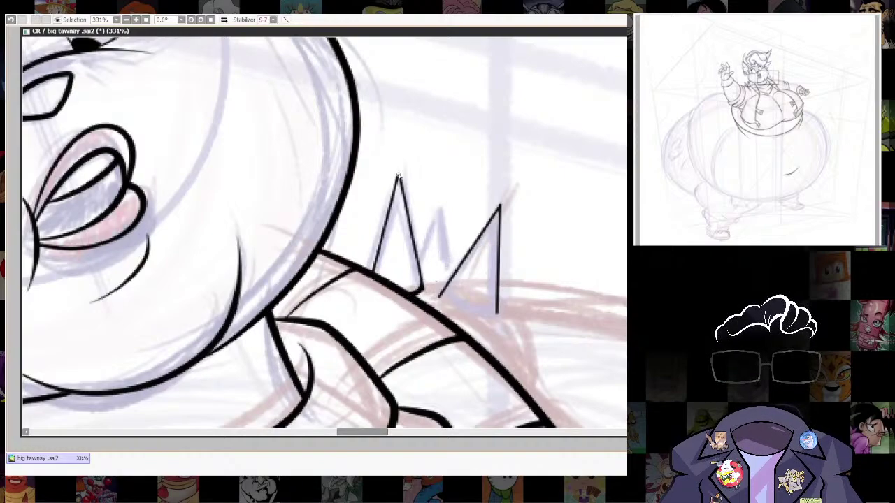
{"action": "left_click_drag", "start_coordinate": [399, 176], "coordinate": [376, 275]}
{"action": "left_click_drag", "start_coordinate": [397, 176], "coordinate": [423, 289]}
Thicken both sides of the far shoulder's outermost spike so they meet in a sharp tip.
{"action": "key", "text": "]"}
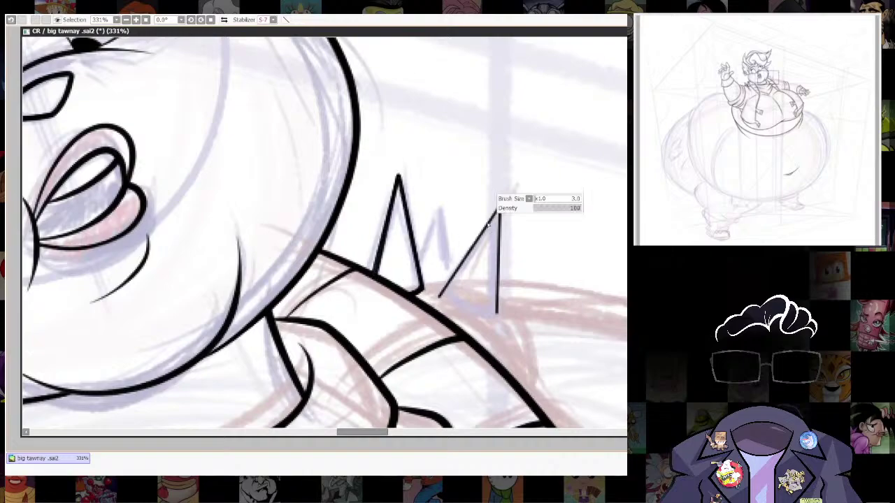
{"action": "left_click", "coordinate": [498, 207], "text": "ctrl+alt"}
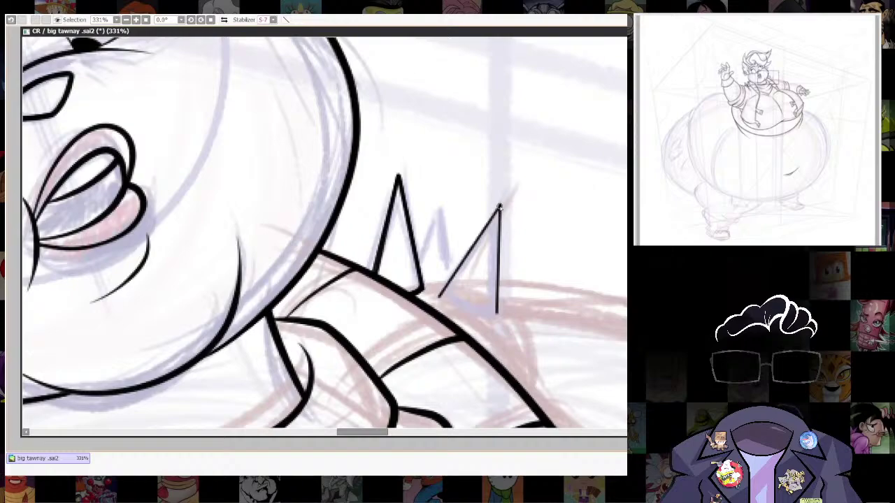
{"action": "left_click_drag", "start_coordinate": [500, 204], "coordinate": [438, 296]}
{"action": "key", "text": "]"}
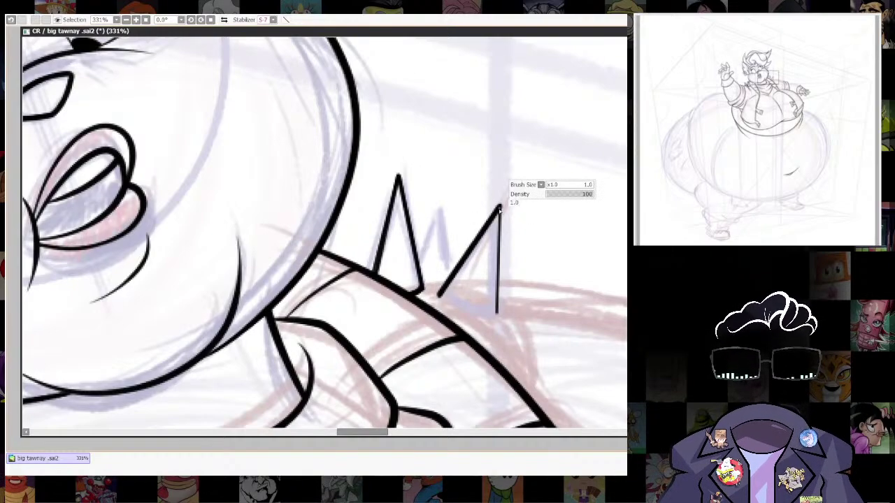
{"action": "key", "text": "ctrl+z"}
{"action": "left_click_drag", "start_coordinate": [500, 205], "coordinate": [497, 312]}
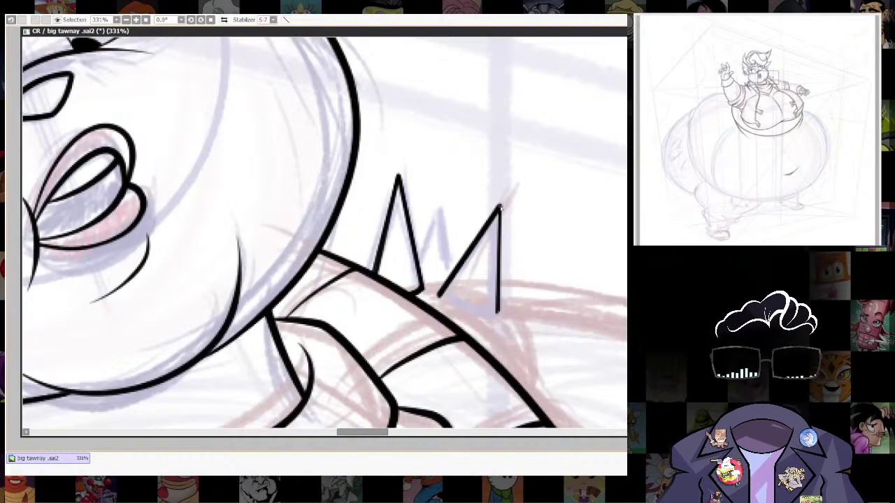
{"action": "key", "text": "ctrl+z"}
{"action": "left_click_drag", "start_coordinate": [500, 204], "coordinate": [499, 314]}
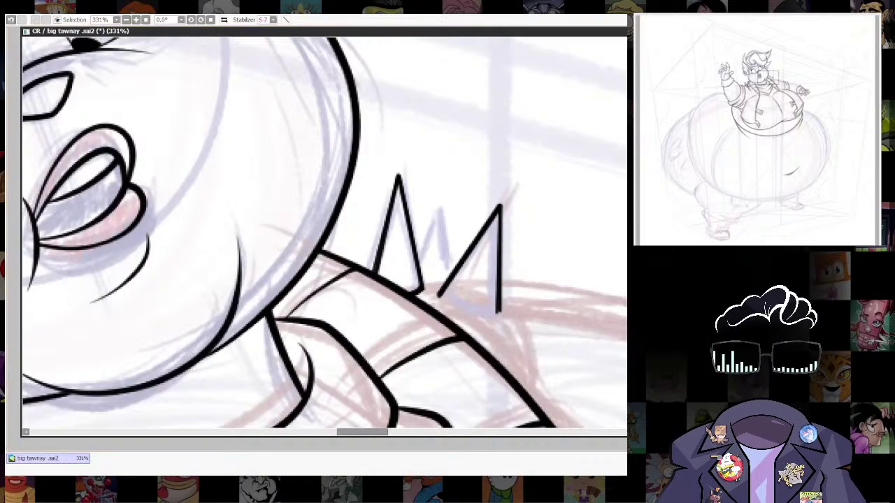
Close the base of the outermost shoulder spike with a curved line joining its two sides.
{"action": "key", "text": "["}
{"action": "key", "text": "["}
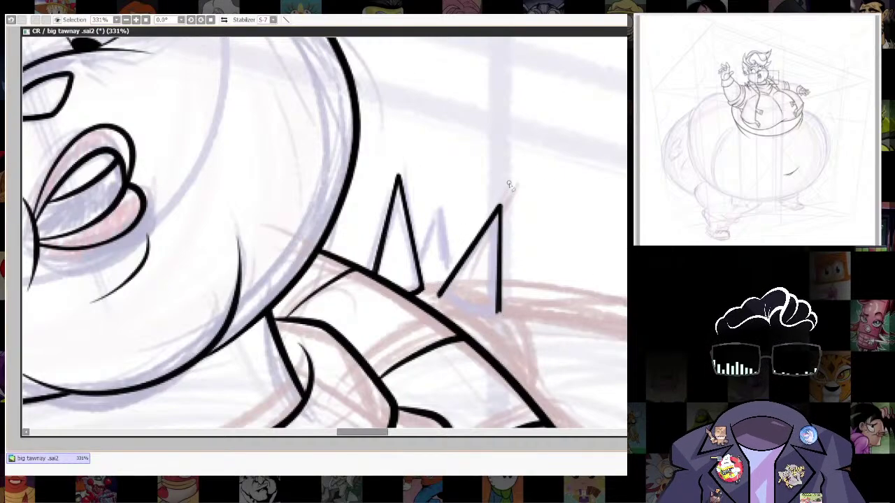
{"action": "scroll", "coordinate": [537, 290], "scroll_direction": "down", "scroll_amount": 2}
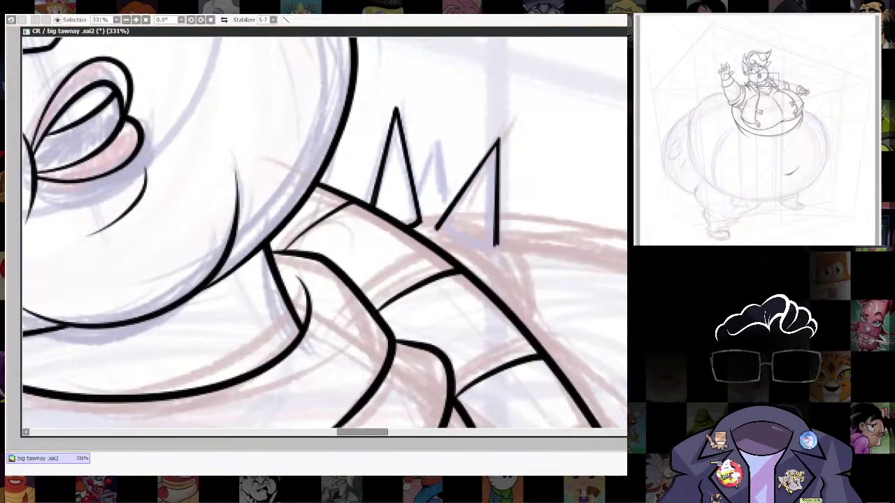
{"action": "left_click_drag", "start_coordinate": [505, 188], "coordinate": [611, 405]}
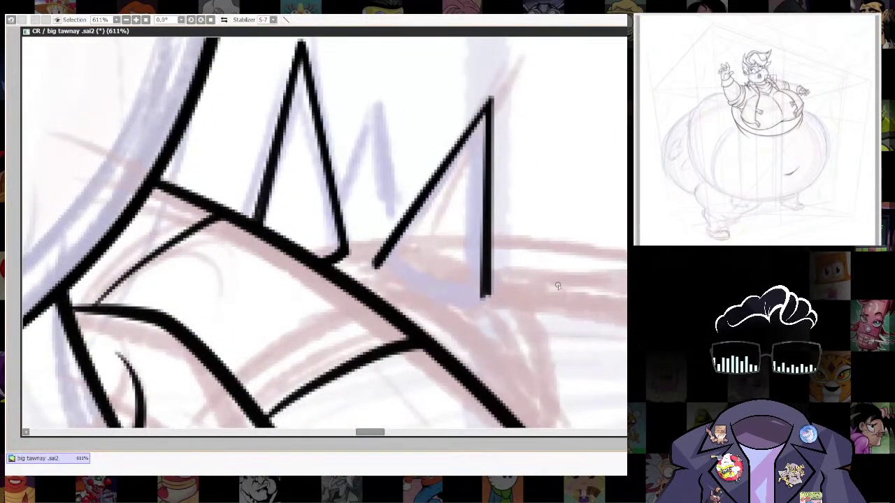
{"action": "mouse_move", "coordinate": [375, 266]}
{"action": "left_mouse_down"}
{"action": "mouse_move", "coordinate": [391, 283]}
{"action": "mouse_move", "coordinate": [454, 301]}
{"action": "mouse_move", "coordinate": [488, 295]}
{"action": "left_mouse_up"}
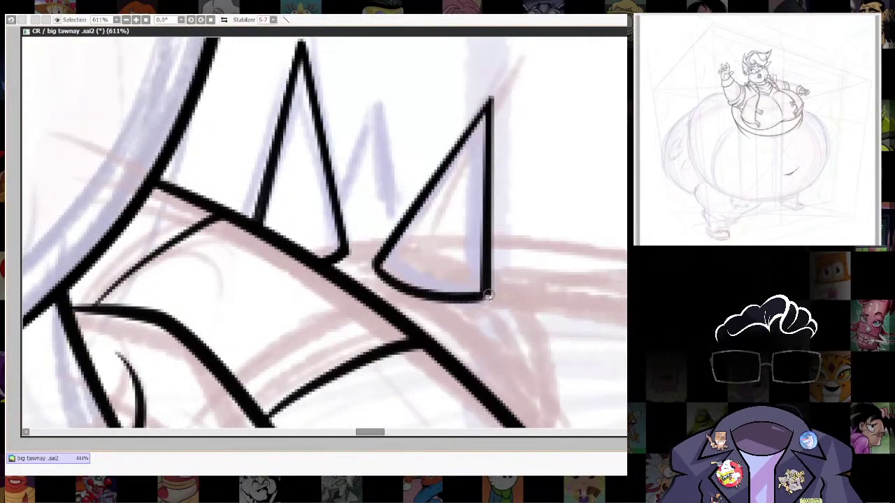
Ink the far shoulder edge behind the spikes, curving down to the striped collar, with a short crease line beside it.
{"action": "mouse_move", "coordinate": [561, 292]}
{"action": "left_mouse_down"}
{"action": "mouse_move", "coordinate": [606, 375]}
{"action": "mouse_move", "coordinate": [624, 305]}
{"action": "left_mouse_up"}
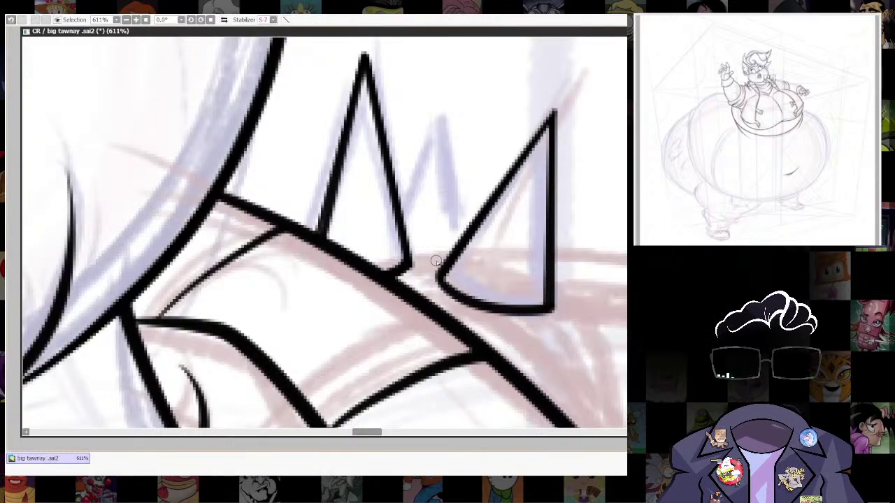
{"action": "scroll", "coordinate": [571, 175], "scroll_direction": "down", "scroll_amount": 4}
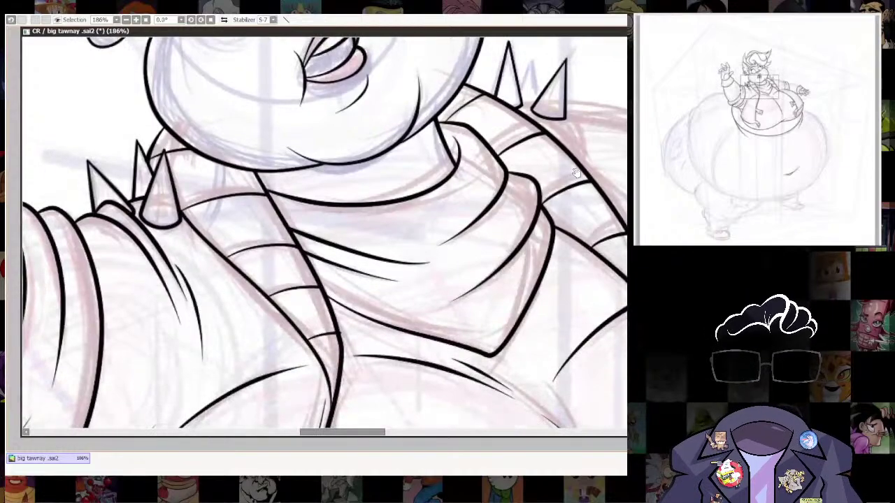
{"action": "scroll", "coordinate": [563, 188], "scroll_direction": "up", "scroll_amount": 2}
{"action": "left_click_drag", "start_coordinate": [567, 203], "coordinate": [562, 225]}
{"action": "key", "text": "bracketleft"}
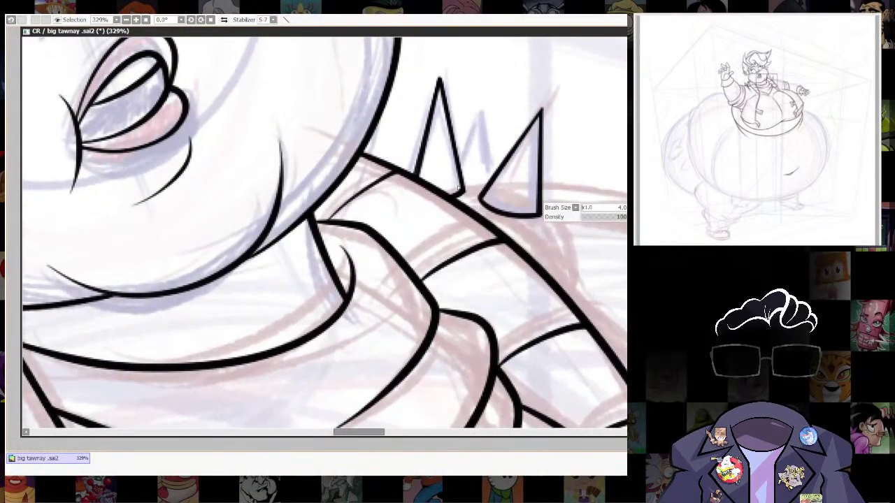
{"action": "mouse_move", "coordinate": [460, 184]}
{"action": "left_mouse_down"}
{"action": "mouse_move", "coordinate": [499, 170]}
{"action": "mouse_move", "coordinate": [571, 235]}
{"action": "mouse_move", "coordinate": [581, 309]}
{"action": "left_mouse_up"}
{"action": "key", "text": "ctrl+z"}
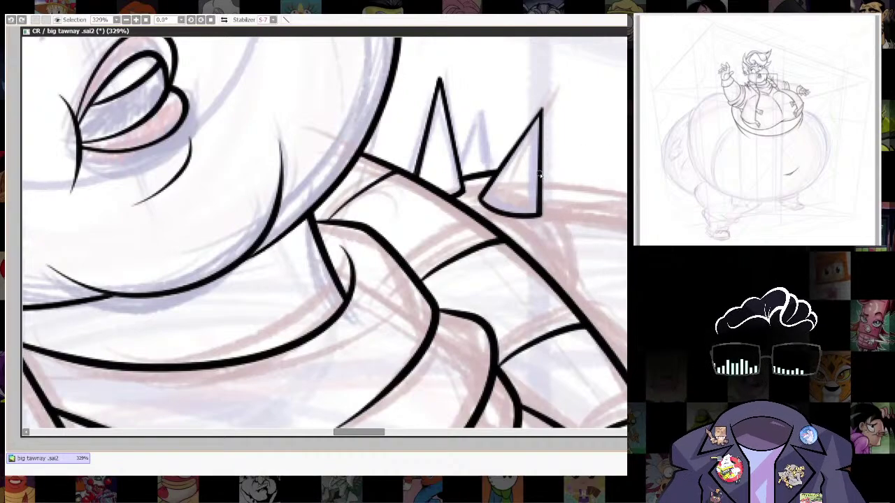
{"action": "left_click_drag", "start_coordinate": [545, 178], "coordinate": [583, 309]}
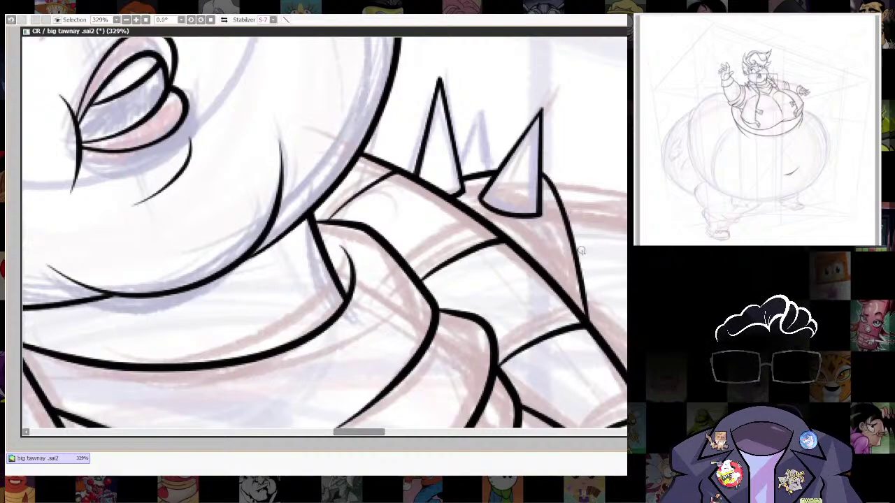
{"action": "left_click_drag", "start_coordinate": [574, 213], "coordinate": [592, 336]}
{"action": "left_click_drag", "start_coordinate": [584, 232], "coordinate": [609, 337]}
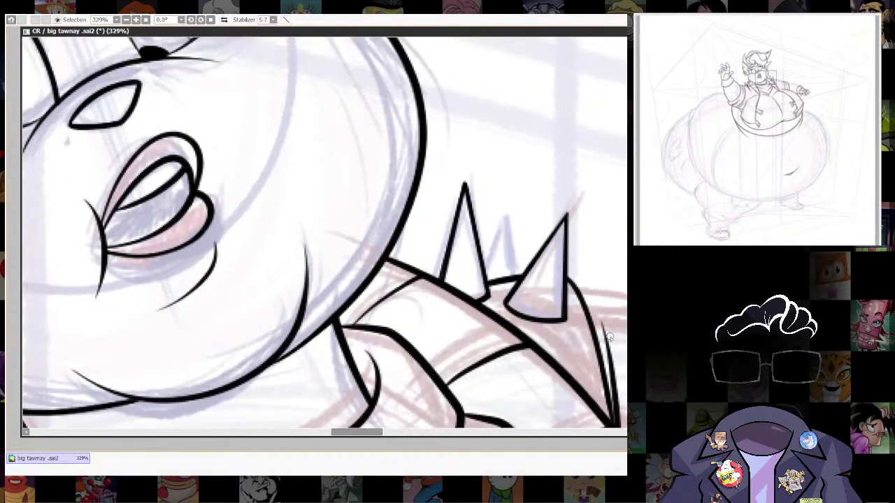
Ink the small third spike between the two larger ones on the far shoulder using a thinner brush.
{"action": "key", "text": "bracketleft"}
{"action": "key", "text": "bracketleft"}
{"action": "key", "text": "bracketleft"}
{"action": "left_click_drag", "start_coordinate": [506, 214], "coordinate": [493, 253]}
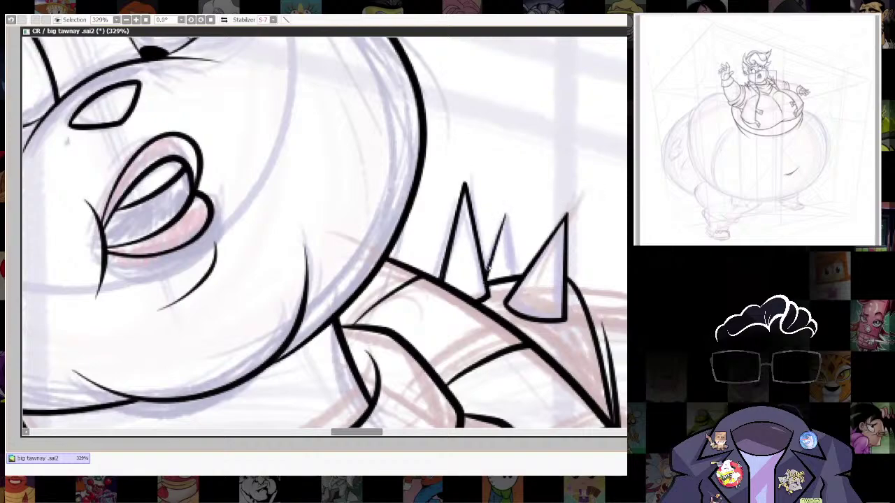
{"action": "left_click_drag", "start_coordinate": [506, 214], "coordinate": [516, 283]}
{"action": "key", "text": "bracketleft"}
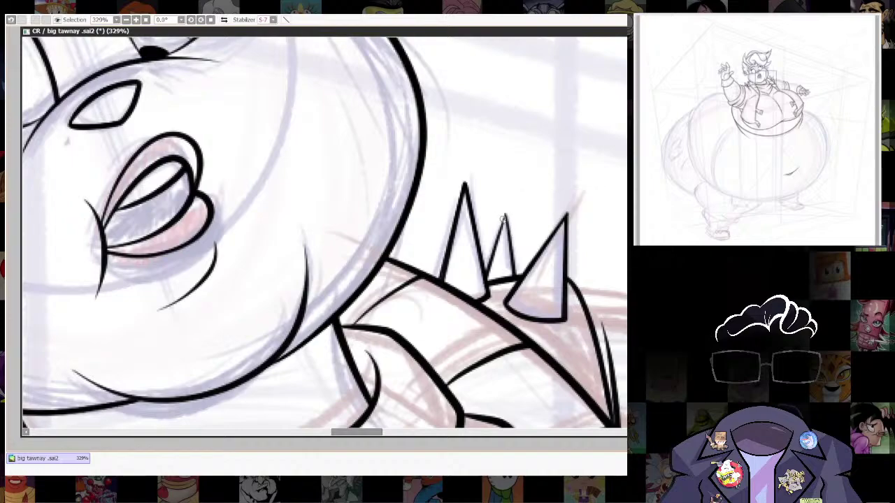
{"action": "left_click_drag", "start_coordinate": [503, 214], "coordinate": [484, 278]}
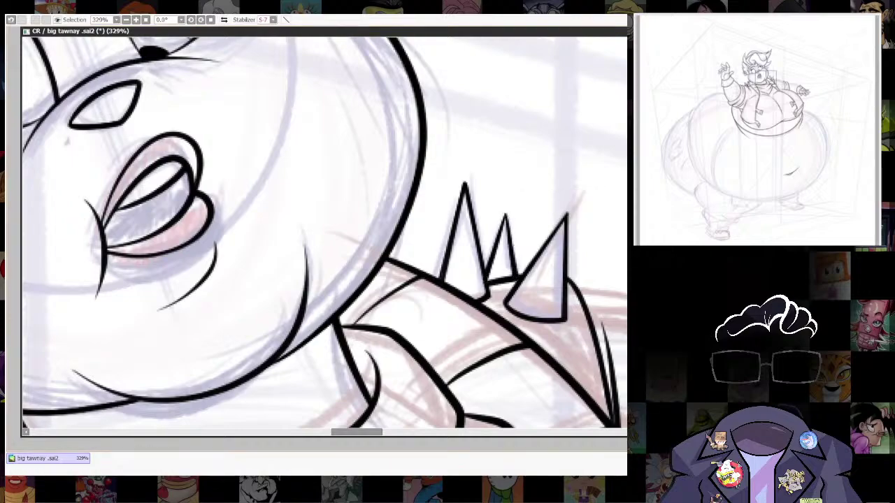
Erase the lower end of the shoulder's inner edge line above the collar, tapering it beside the crease line.
{"action": "scroll", "coordinate": [443, 84], "scroll_direction": "down", "scroll_amount": 8}
{"action": "left_click_drag", "start_coordinate": [608, 240], "coordinate": [567, 245]}
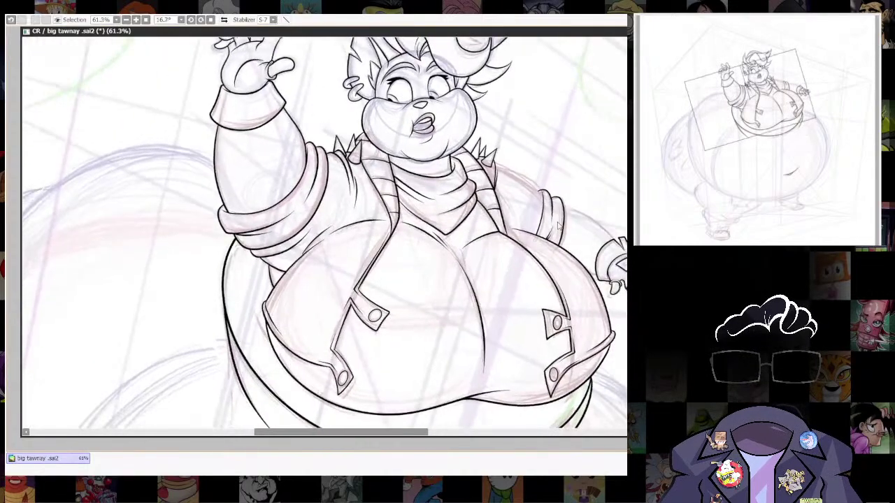
{"action": "left_click_drag", "start_coordinate": [554, 158], "coordinate": [529, 340]}
{"action": "scroll", "coordinate": [507, 293], "scroll_direction": "down", "scroll_amount": 1}
{"action": "scroll", "coordinate": [510, 300], "scroll_direction": "up", "scroll_amount": 2}
{"action": "scroll", "coordinate": [421, 293], "scroll_direction": "up", "scroll_amount": 5}
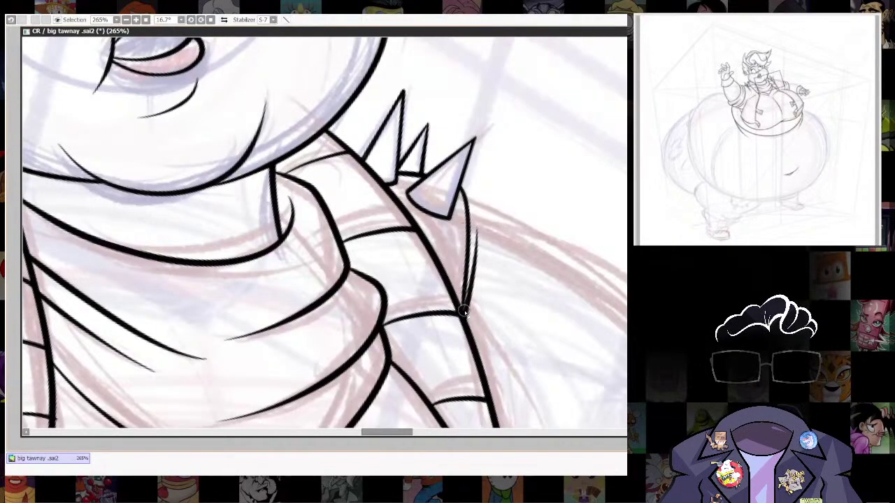
{"action": "mouse_move", "coordinate": [464, 311]}
{"action": "left_mouse_down"}
{"action": "mouse_move", "coordinate": [461, 232]}
{"action": "mouse_move", "coordinate": [462, 310]}
{"action": "mouse_move", "coordinate": [460, 277]}
{"action": "mouse_move", "coordinate": [464, 310]}
{"action": "left_mouse_up"}
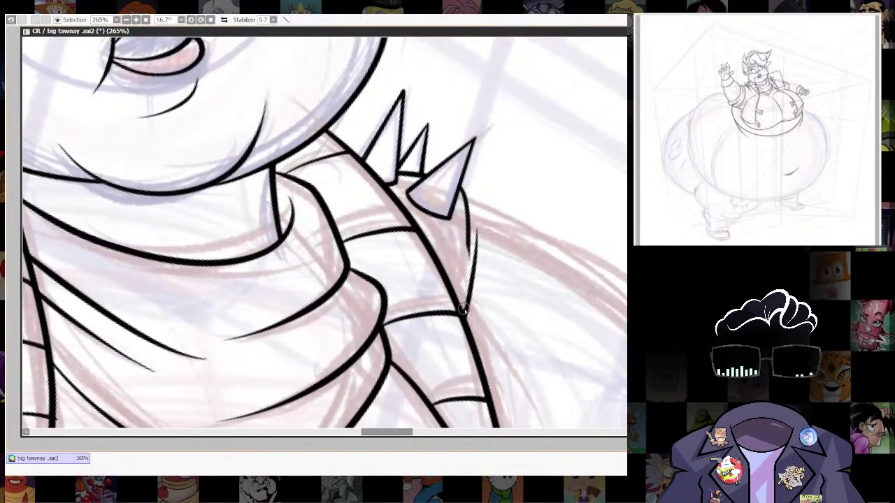
{"action": "left_click_drag", "start_coordinate": [460, 203], "coordinate": [466, 269]}
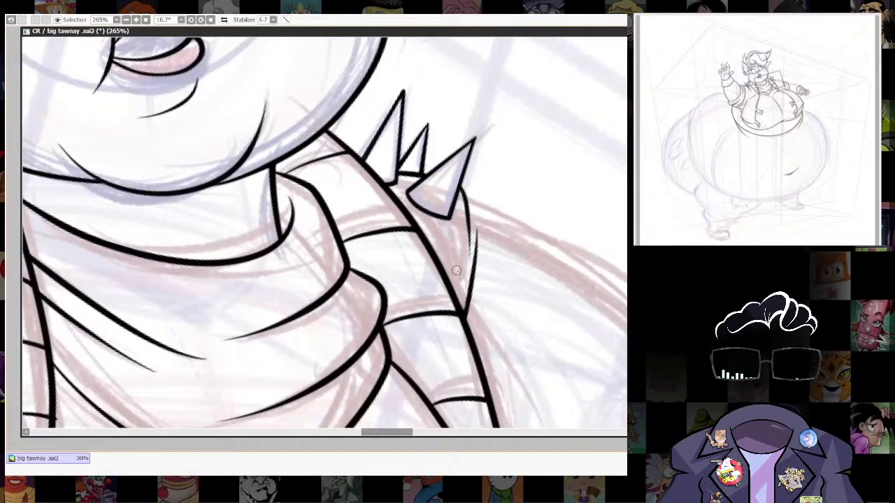
Ink the far sleeve's upper contour as one smooth curve from the rolled cuff to the shoulder edge beside the spikes.
{"action": "scroll", "coordinate": [465, 235], "scroll_direction": "down", "scroll_amount": 5}
{"action": "scroll", "coordinate": [557, 255], "scroll_direction": "up", "scroll_amount": 2}
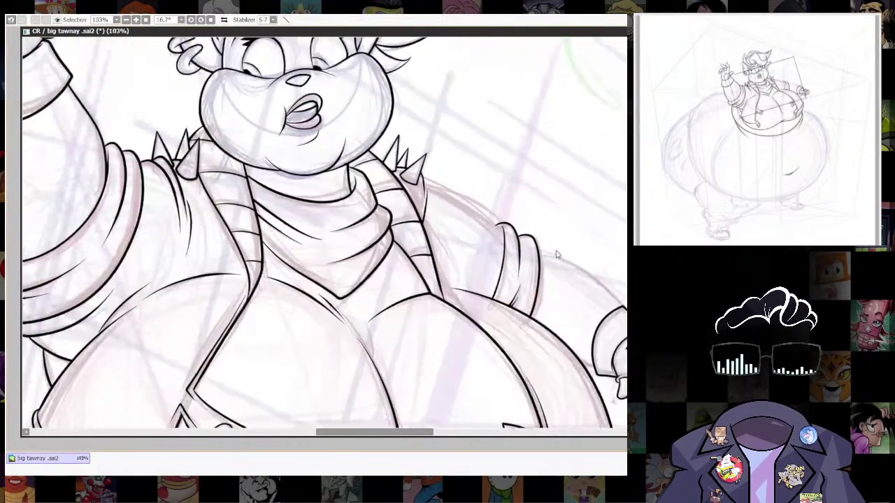
{"action": "scroll", "coordinate": [542, 248], "scroll_direction": "up", "scroll_amount": 2}
{"action": "key", "text": "["}
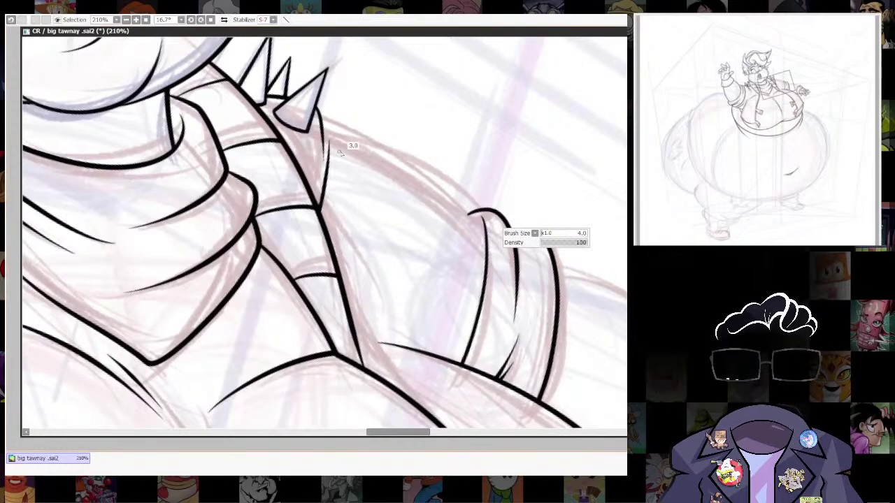
{"action": "mouse_move", "coordinate": [321, 125]}
{"action": "left_mouse_down"}
{"action": "mouse_move", "coordinate": [415, 179]}
{"action": "mouse_move", "coordinate": [469, 232]}
{"action": "left_mouse_up"}
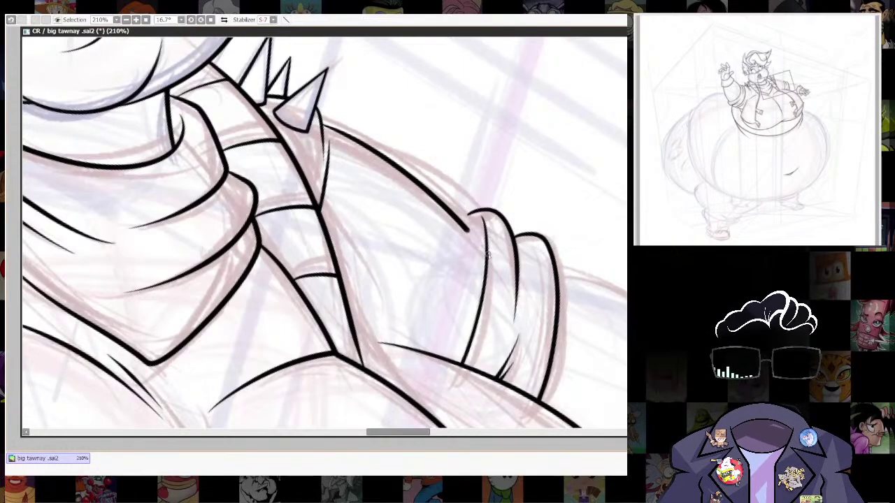
{"action": "key", "text": "ctrl+z"}
{"action": "left_click_drag", "start_coordinate": [481, 178], "coordinate": [276, 100]}
{"action": "left_click_drag", "start_coordinate": [348, 154], "coordinate": [369, 165]}
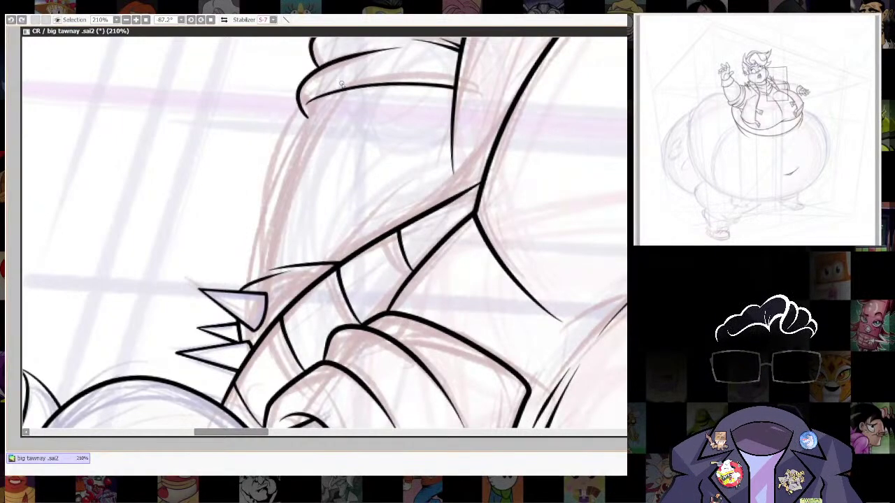
{"action": "mouse_move", "coordinate": [326, 96]}
{"action": "left_mouse_down"}
{"action": "mouse_move", "coordinate": [295, 131]}
{"action": "mouse_move", "coordinate": [260, 208]}
{"action": "mouse_move", "coordinate": [249, 283]}
{"action": "left_mouse_up"}
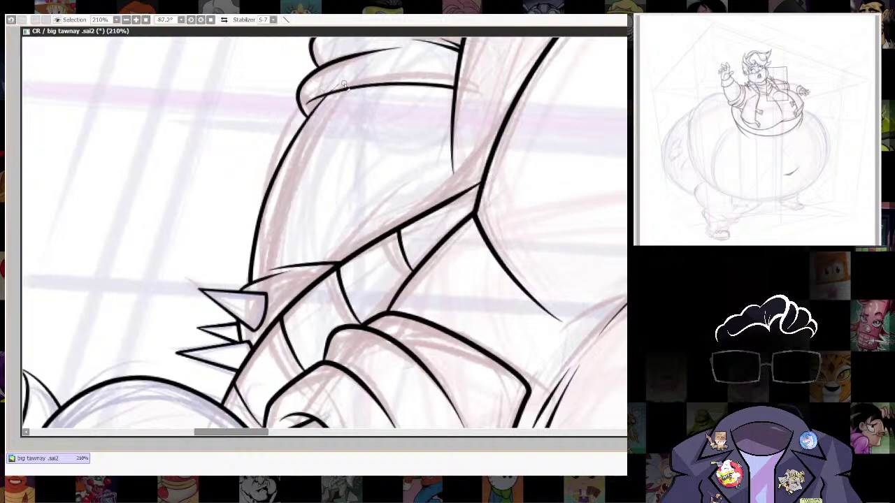
Thicken the short far shoulder edge line between the sleeve contour and the base of the large spike.
{"action": "left_click_drag", "start_coordinate": [402, 138], "coordinate": [539, 93]}
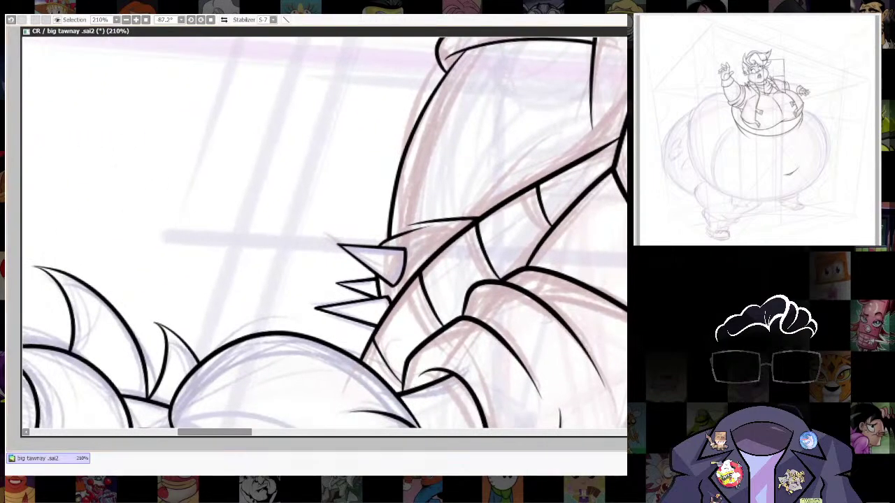
{"action": "left_click_drag", "start_coordinate": [388, 230], "coordinate": [528, 199]}
{"action": "left_click_drag", "start_coordinate": [532, 193], "coordinate": [500, 114]}
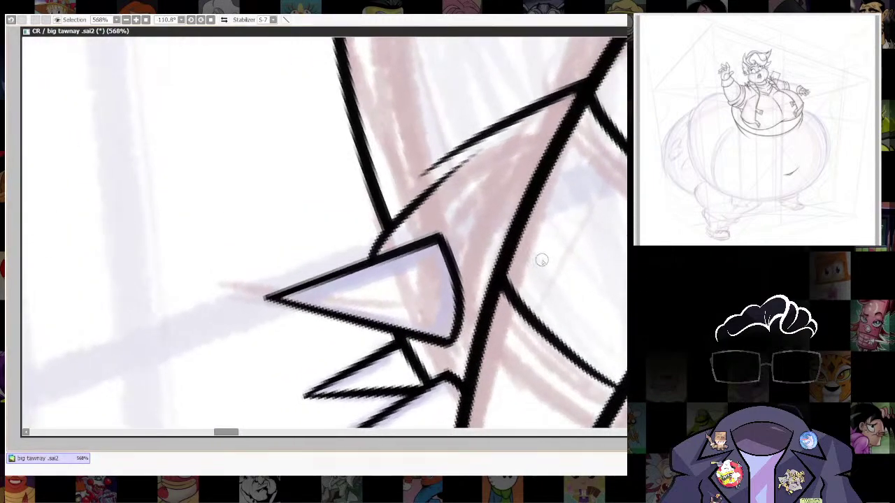
{"action": "mouse_move", "coordinate": [453, 171]}
{"action": "left_mouse_down"}
{"action": "mouse_move", "coordinate": [396, 221]}
{"action": "mouse_move", "coordinate": [372, 259]}
{"action": "left_mouse_up"}
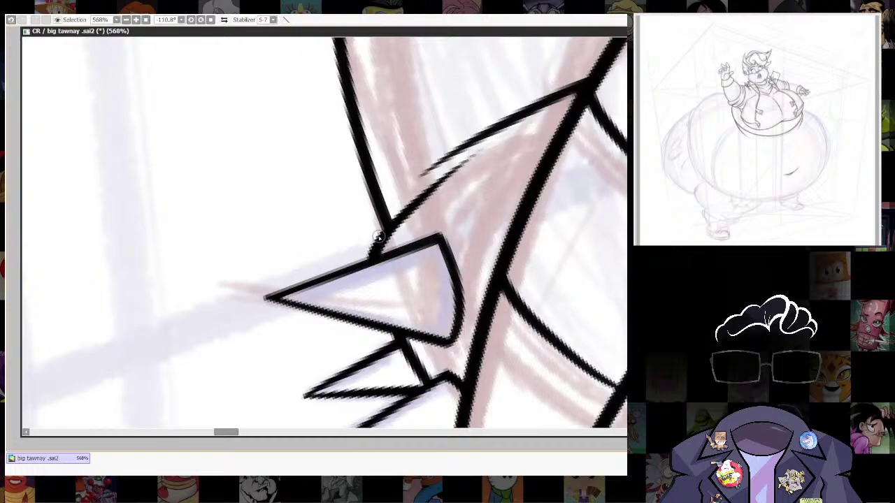
{"action": "left_click", "coordinate": [210, 19]}
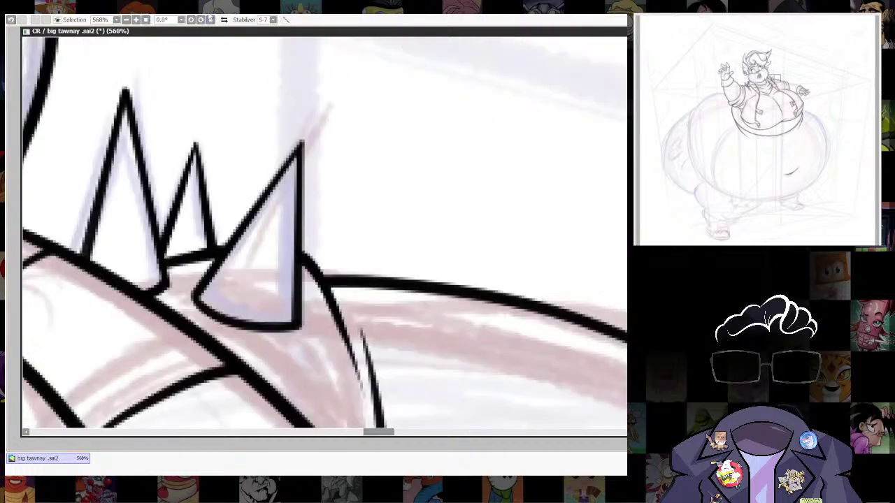
Ink the far forearm's upper contour from the glove cuff to the rolled sleeve, plus its short lower edge beneath the cuff.
{"action": "scroll", "coordinate": [559, 322], "scroll_direction": "down", "scroll_amount": 8}
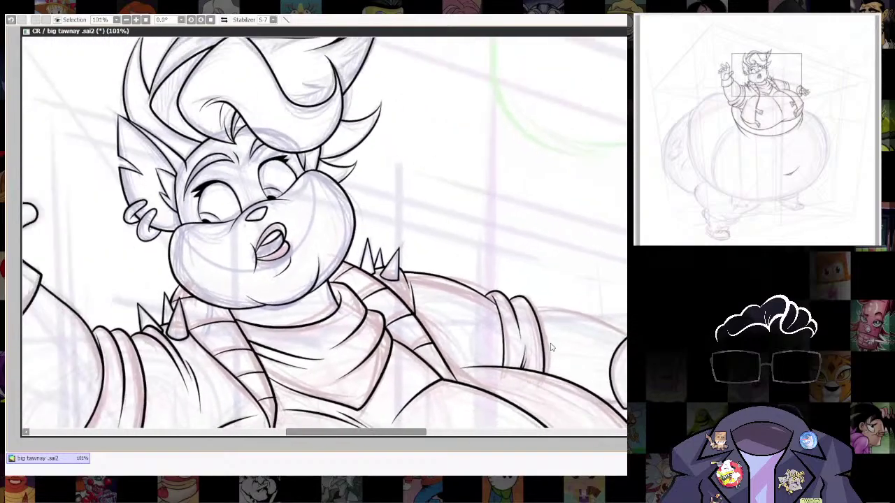
{"action": "left_click_drag", "start_coordinate": [553, 347], "coordinate": [479, 221]}
{"action": "scroll", "coordinate": [558, 321], "scroll_direction": "down", "scroll_amount": 4}
{"action": "left_click_drag", "start_coordinate": [584, 303], "coordinate": [563, 322]}
{"action": "scroll", "coordinate": [563, 252], "scroll_direction": "up", "scroll_amount": 3}
{"action": "left_click_drag", "start_coordinate": [509, 231], "coordinate": [555, 226]}
{"action": "left_click_drag", "start_coordinate": [615, 214], "coordinate": [433, 200]}
{"action": "left_click_drag", "start_coordinate": [517, 151], "coordinate": [435, 144]}
{"action": "scroll", "coordinate": [468, 133], "scroll_direction": "up", "scroll_amount": 4}
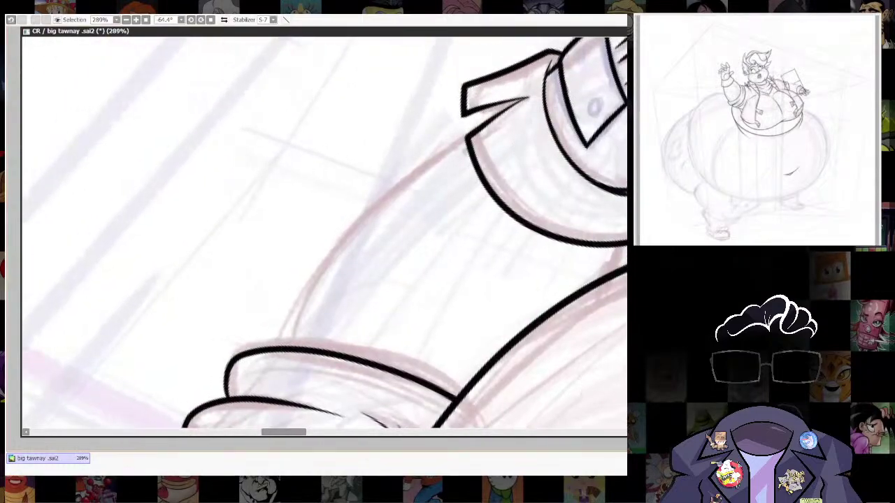
{"action": "mouse_move", "coordinate": [518, 103]}
{"action": "left_mouse_down"}
{"action": "mouse_move", "coordinate": [497, 129]}
{"action": "mouse_move", "coordinate": [357, 211]}
{"action": "mouse_move", "coordinate": [281, 301]}
{"action": "mouse_move", "coordinate": [270, 349]}
{"action": "left_mouse_up"}
{"action": "left_click_drag", "start_coordinate": [535, 355], "coordinate": [456, 293]}
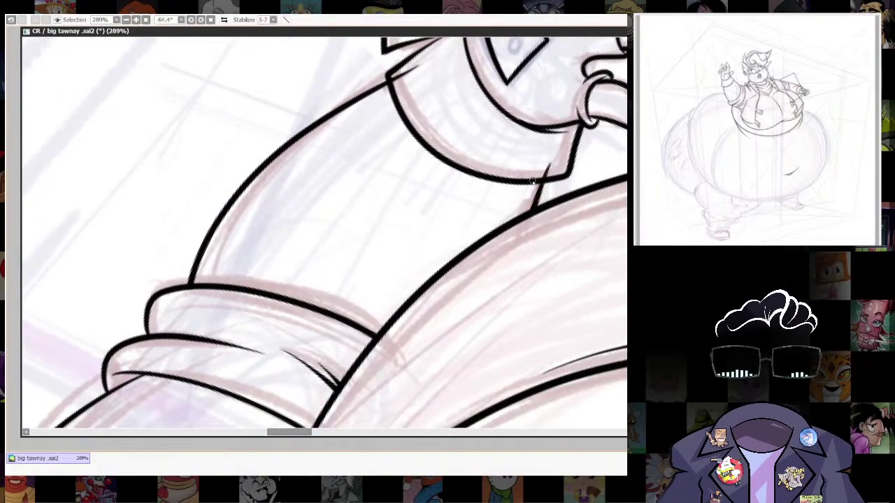
Erase the end of the far forearm's short lower line where it overlaps the glove cuff.
{"action": "mouse_move", "coordinate": [540, 179]}
{"action": "left_mouse_down"}
{"action": "mouse_move", "coordinate": [544, 168]}
{"action": "mouse_move", "coordinate": [534, 178]}
{"action": "left_mouse_up"}
{"action": "key", "text": "e"}
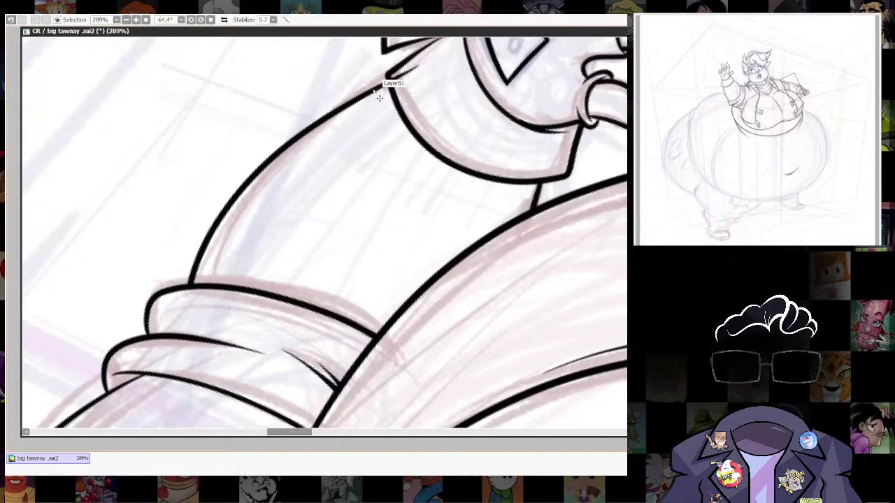
{"action": "key", "text": "Home"}
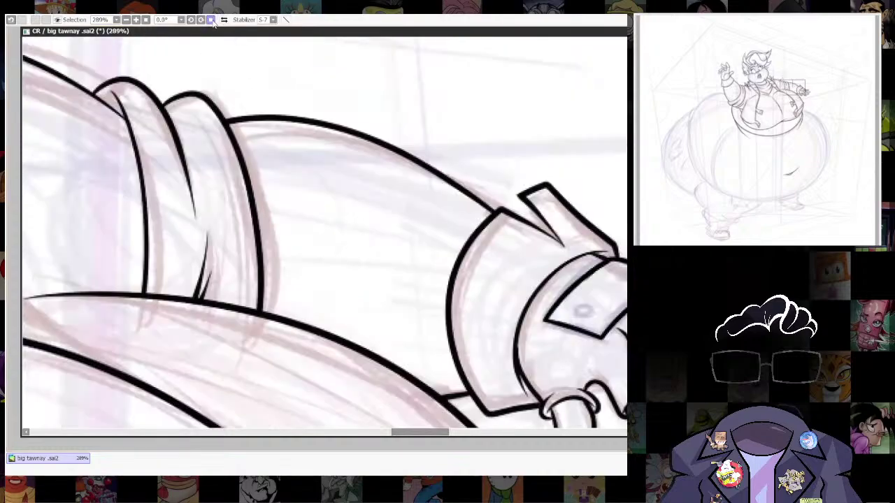
Ink the huge lower body's outline as one sweeping curve from behind the raised arm, around underneath, to the far side of the jacket.
{"action": "scroll", "coordinate": [573, 287], "scroll_direction": "down", "scroll_amount": 12}
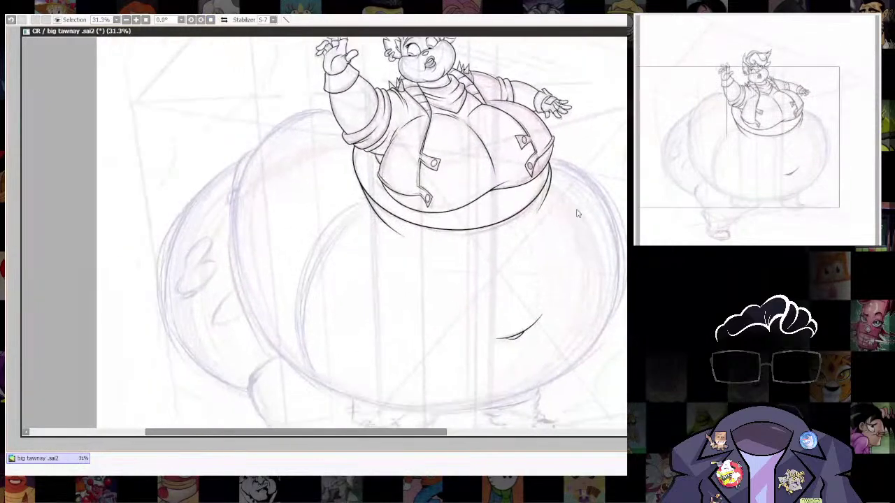
{"action": "scroll", "coordinate": [493, 277], "scroll_direction": "up", "scroll_amount": 3}
{"action": "left_click_drag", "start_coordinate": [579, 350], "coordinate": [515, 287]}
{"action": "scroll", "coordinate": [559, 221], "scroll_direction": "down", "scroll_amount": 3}
{"action": "scroll", "coordinate": [551, 306], "scroll_direction": "up", "scroll_amount": 1}
{"action": "scroll", "coordinate": [568, 297], "scroll_direction": "down", "scroll_amount": 1}
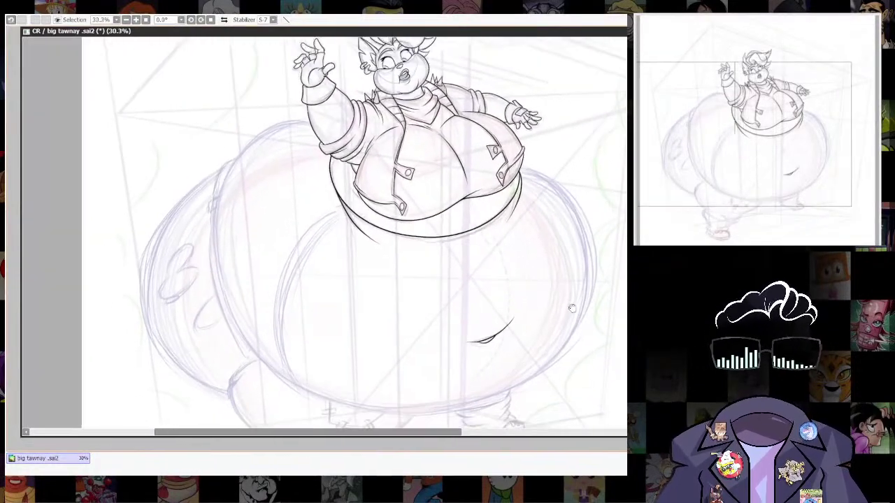
{"action": "left_click_drag", "start_coordinate": [571, 308], "coordinate": [585, 298]}
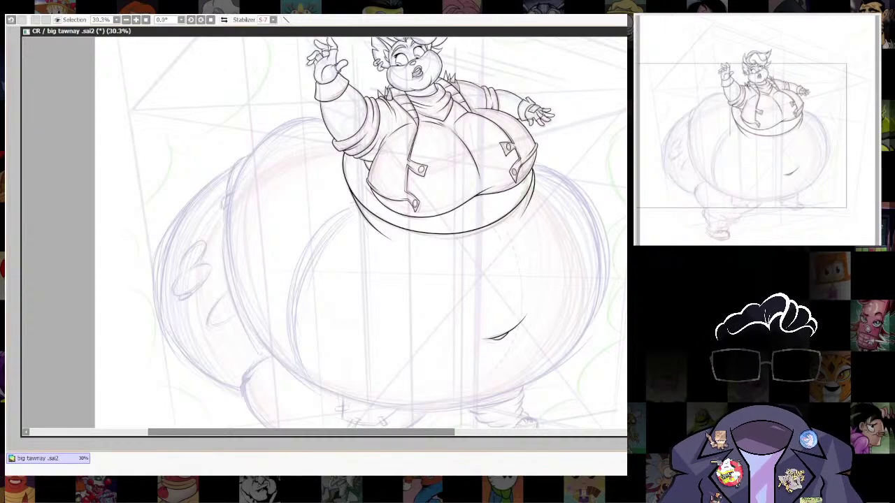
{"action": "mouse_move", "coordinate": [264, 256]}
{"action": "left_mouse_down"}
{"action": "mouse_move", "coordinate": [455, 342]}
{"action": "mouse_move", "coordinate": [527, 269]}
{"action": "left_mouse_up"}
{"action": "key", "text": "ctrl+z"}
{"action": "mouse_move", "coordinate": [248, 132]}
{"action": "left_mouse_down"}
{"action": "mouse_move", "coordinate": [238, 328]}
{"action": "mouse_move", "coordinate": [301, 384]}
{"action": "mouse_move", "coordinate": [382, 412]}
{"action": "mouse_move", "coordinate": [459, 405]}
{"action": "mouse_move", "coordinate": [521, 385]}
{"action": "mouse_move", "coordinate": [581, 343]}
{"action": "mouse_move", "coordinate": [608, 280]}
{"action": "mouse_move", "coordinate": [601, 214]}
{"action": "mouse_move", "coordinate": [555, 165]}
{"action": "mouse_move", "coordinate": [521, 166]}
{"action": "left_mouse_up"}
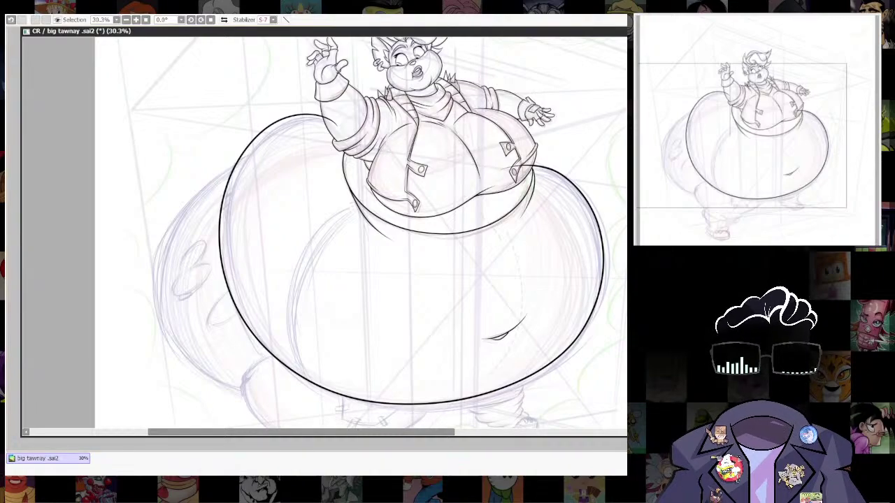
Free-transform the large body outline, stretching it slightly so that it fits the rough sketch.
{"action": "scroll", "coordinate": [538, 280], "scroll_direction": "down", "scroll_amount": 7}
{"action": "scroll", "coordinate": [535, 279], "scroll_direction": "up", "scroll_amount": 9}
{"action": "left_click_drag", "start_coordinate": [555, 297], "coordinate": [575, 269]}
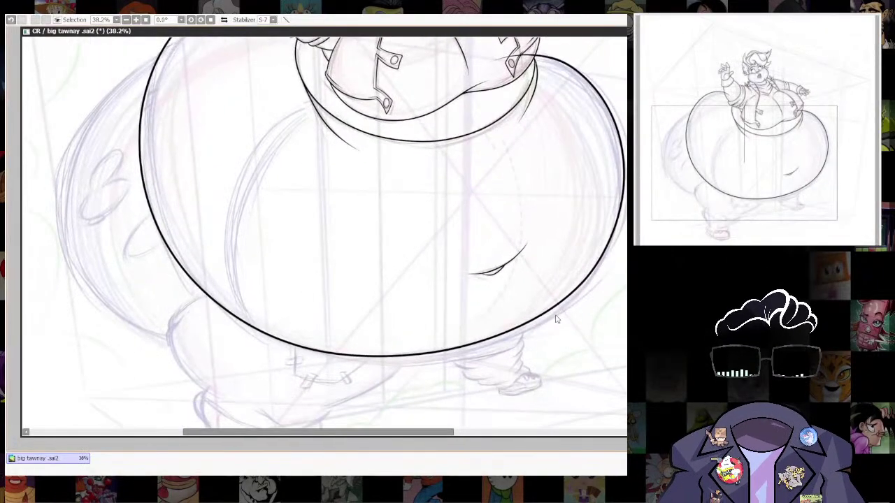
{"action": "key", "text": "ctrl+t"}
{"action": "left_click_drag", "start_coordinate": [624, 357], "coordinate": [629, 367]}
{"action": "left_click_drag", "start_coordinate": [617, 250], "coordinate": [650, 367]}
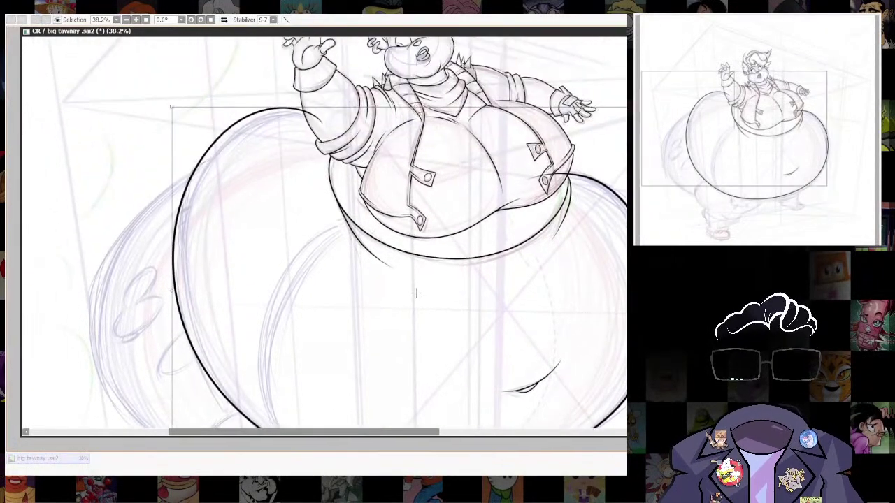
{"action": "key", "text": "Return"}
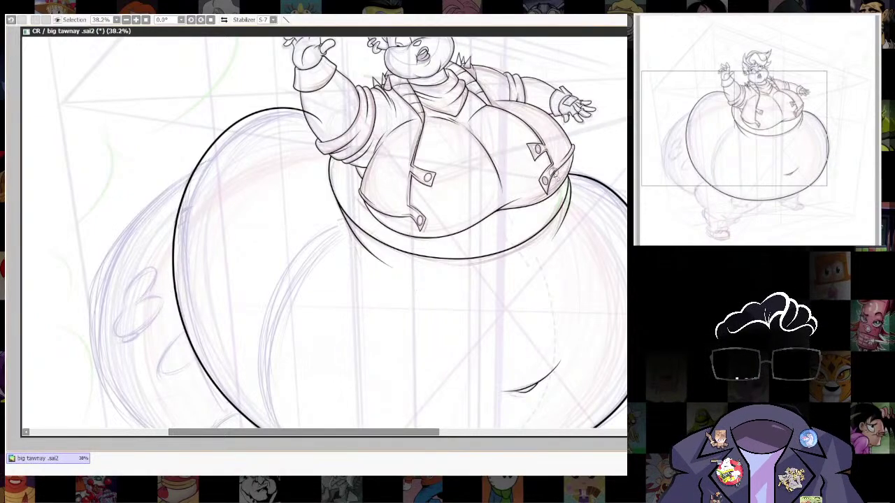
Erase the ends of the large body outline that run over the jacket and the raised arm's sleeve.
{"action": "left_click_drag", "start_coordinate": [493, 170], "coordinate": [551, 294]}
{"action": "left_click_drag", "start_coordinate": [370, 241], "coordinate": [367, 231]}
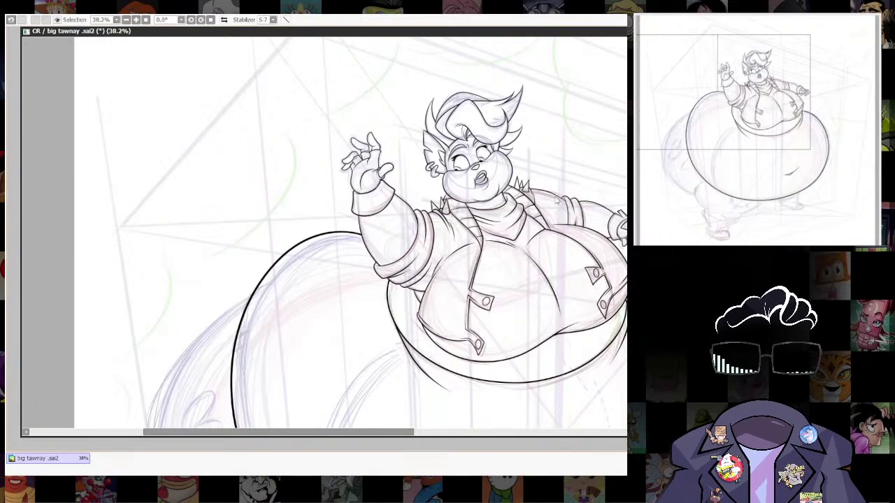
{"action": "scroll", "coordinate": [482, 149], "scroll_direction": "up", "scroll_amount": 6}
{"action": "left_click_drag", "start_coordinate": [571, 214], "coordinate": [532, 364]}
{"action": "scroll", "coordinate": [561, 285], "scroll_direction": "down", "scroll_amount": 6}
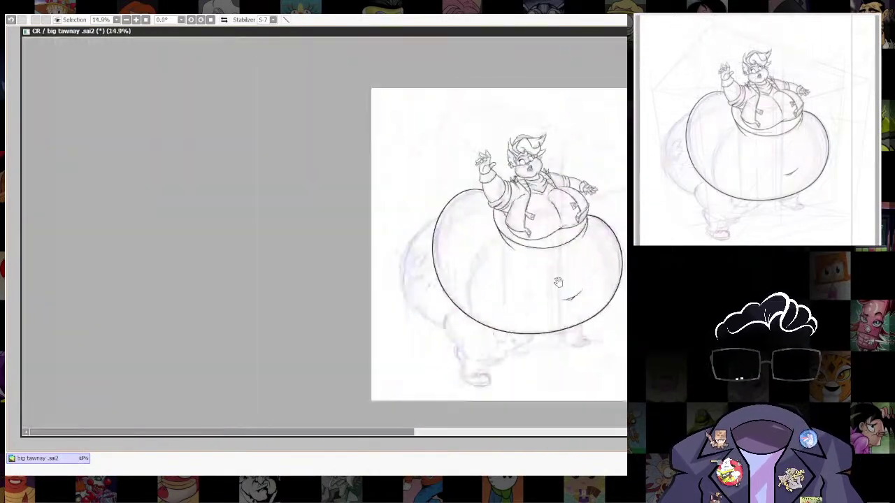
{"action": "scroll", "coordinate": [534, 248], "scroll_direction": "up", "scroll_amount": 2}
{"action": "scroll", "coordinate": [533, 248], "scroll_direction": "up", "scroll_amount": 4}
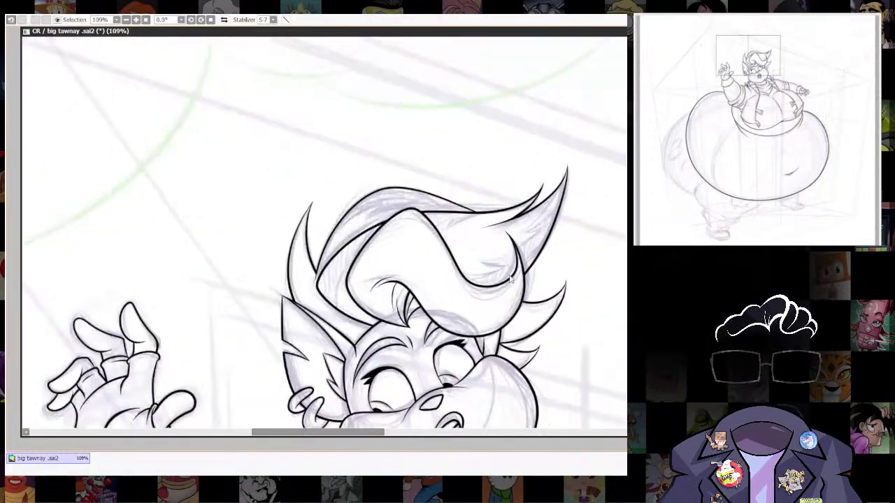
{"action": "scroll", "coordinate": [520, 273], "scroll_direction": "down", "scroll_amount": 4}
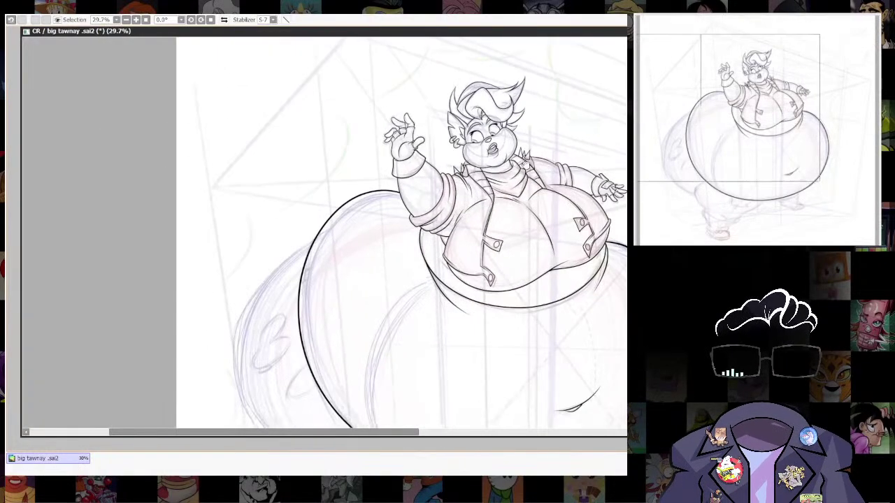
{"action": "scroll", "coordinate": [546, 222], "scroll_direction": "up", "scroll_amount": 5}
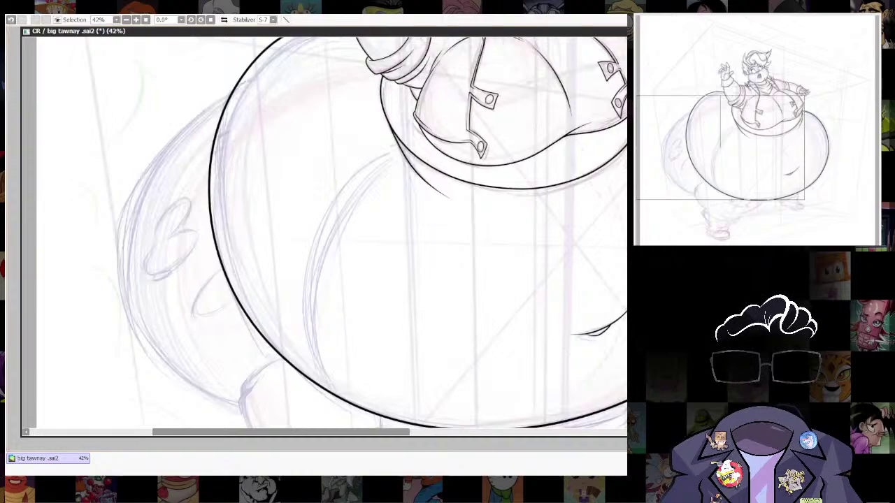
Ink the front belly's inner contour as one smooth curve from the waistband down to the large outline's lower edge.
{"action": "left_click_drag", "start_coordinate": [481, 322], "coordinate": [481, 280]}
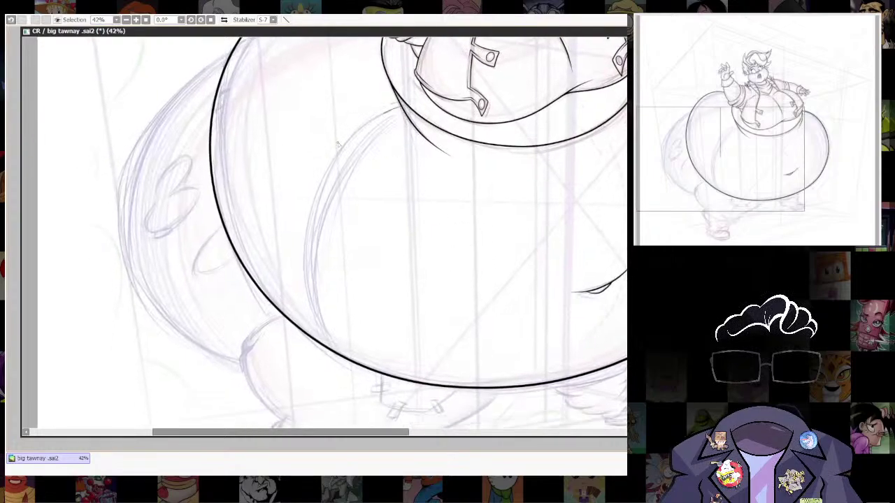
{"action": "mouse_move", "coordinate": [336, 143]}
{"action": "left_mouse_down"}
{"action": "mouse_move", "coordinate": [356, 394]}
{"action": "mouse_move", "coordinate": [370, 386]}
{"action": "left_mouse_up"}
{"action": "key", "text": "ctrl+z"}
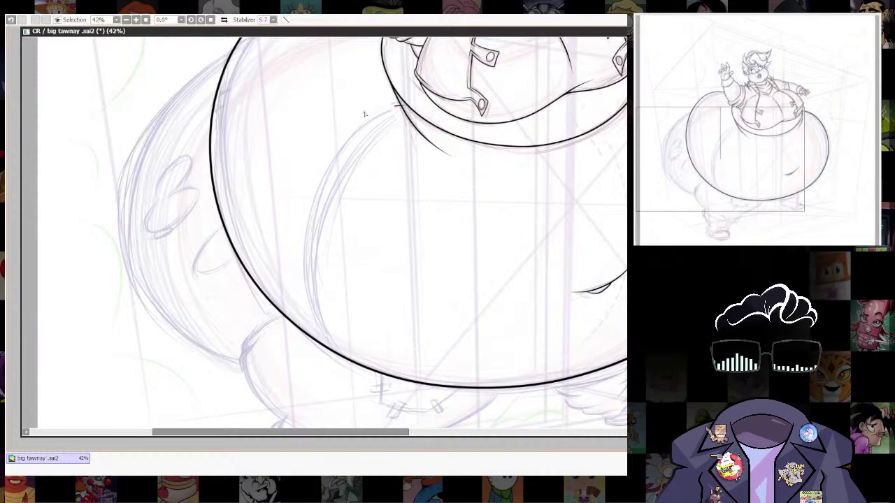
{"action": "left_click_drag", "start_coordinate": [365, 114], "coordinate": [311, 265]}
{"action": "key", "text": "ctrl+z"}
{"action": "mouse_move", "coordinate": [403, 105]}
{"action": "left_mouse_down"}
{"action": "mouse_move", "coordinate": [289, 202]}
{"action": "mouse_move", "coordinate": [385, 405]}
{"action": "left_mouse_up"}
{"action": "mouse_move", "coordinate": [580, 341]}
{"action": "left_mouse_down"}
{"action": "mouse_move", "coordinate": [513, 326]}
{"action": "mouse_move", "coordinate": [534, 322]}
{"action": "left_mouse_up"}
{"action": "key", "text": "ctrl+z"}
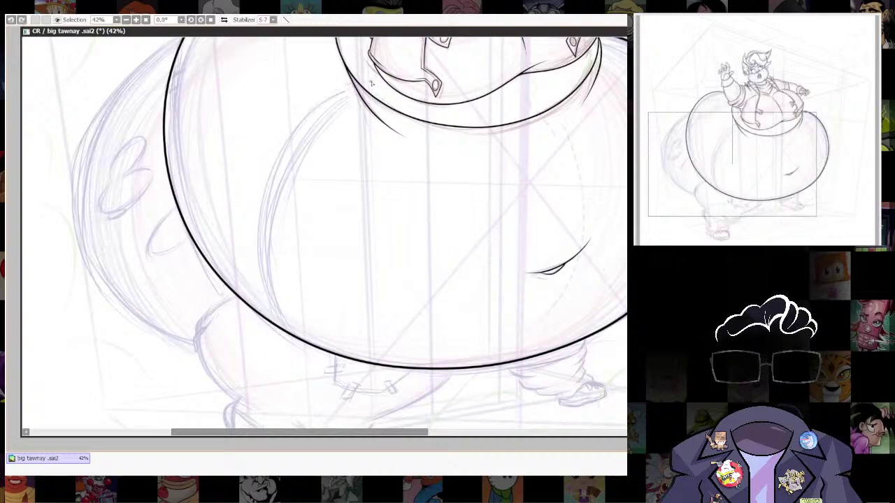
{"action": "mouse_move", "coordinate": [336, 92]}
{"action": "left_mouse_down"}
{"action": "mouse_move", "coordinate": [263, 321]}
{"action": "mouse_move", "coordinate": [328, 385]}
{"action": "left_mouse_up"}
Erase the ends of the belly's inner curve that extend past the lower body outline and over the waistband.
{"action": "left_click_drag", "start_coordinate": [656, 294], "coordinate": [545, 332]}
{"action": "left_click_drag", "start_coordinate": [615, 250], "coordinate": [676, 212]}
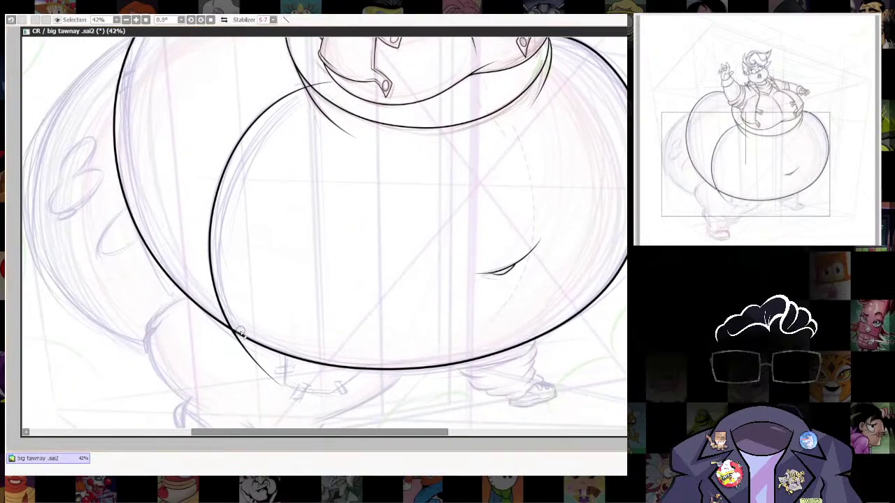
{"action": "left_click_drag", "start_coordinate": [234, 339], "coordinate": [291, 399]}
{"action": "left_click_drag", "start_coordinate": [329, 212], "coordinate": [351, 342]}
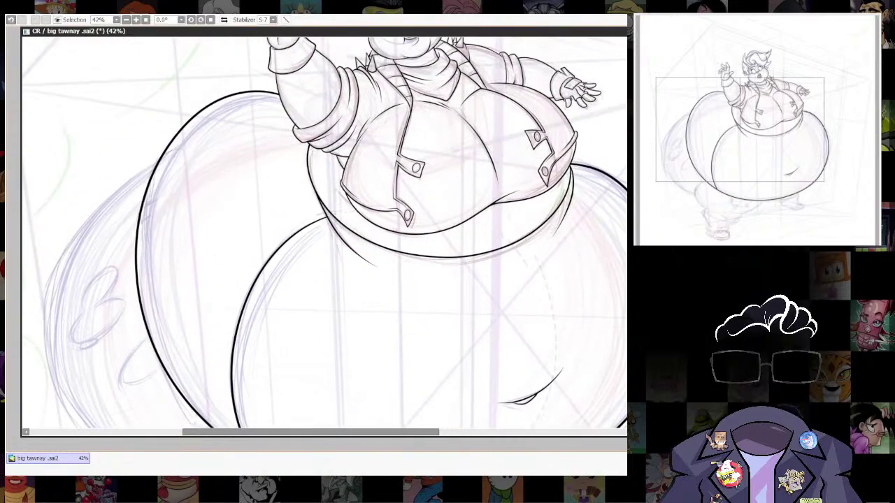
Examine the inked body curves together with the rest of the figure at different zoom levels.
{"action": "scroll", "coordinate": [569, 253], "scroll_direction": "down", "scroll_amount": 5}
{"action": "scroll", "coordinate": [546, 254], "scroll_direction": "up", "scroll_amount": 5}
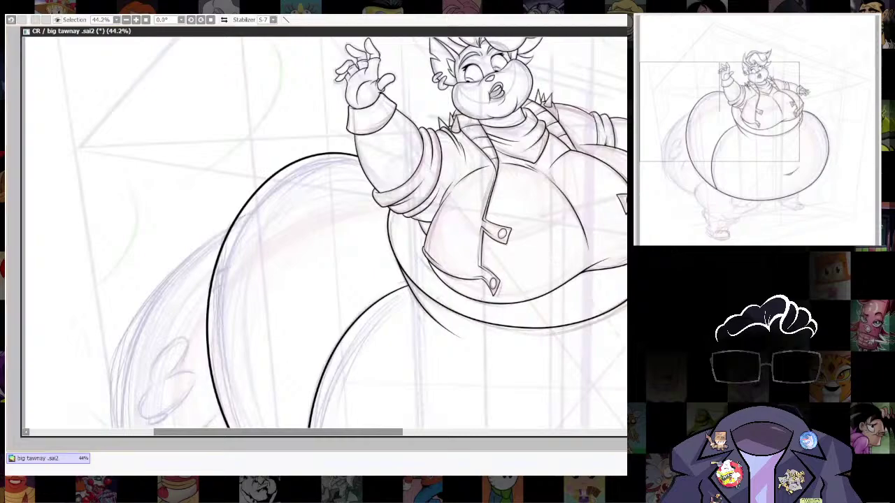
{"action": "scroll", "coordinate": [322, 238], "scroll_direction": "up", "scroll_amount": 2}
{"action": "scroll", "coordinate": [322, 237], "scroll_direction": "down", "scroll_amount": 2}
{"action": "scroll", "coordinate": [542, 323], "scroll_direction": "down", "scroll_amount": 3}
{"action": "scroll", "coordinate": [542, 323], "scroll_direction": "up", "scroll_amount": 5}
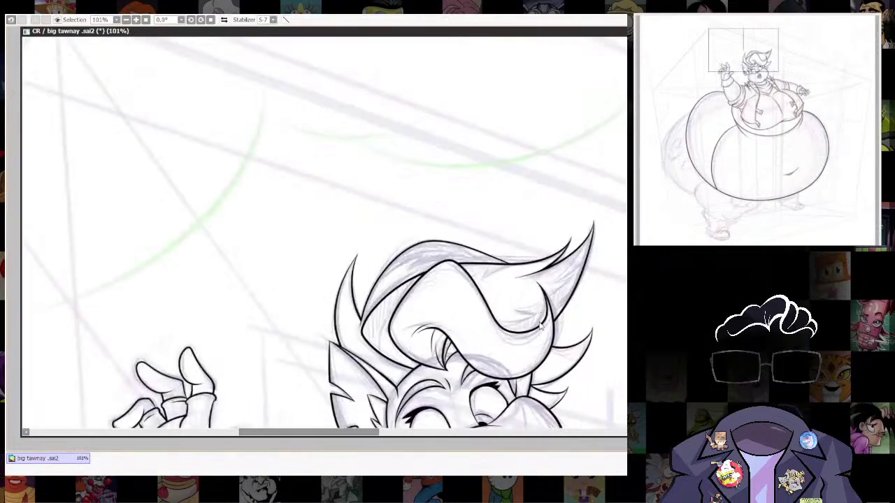
{"action": "scroll", "coordinate": [582, 300], "scroll_direction": "down", "scroll_amount": 5}
{"action": "left_click_drag", "start_coordinate": [585, 375], "coordinate": [539, 139]}
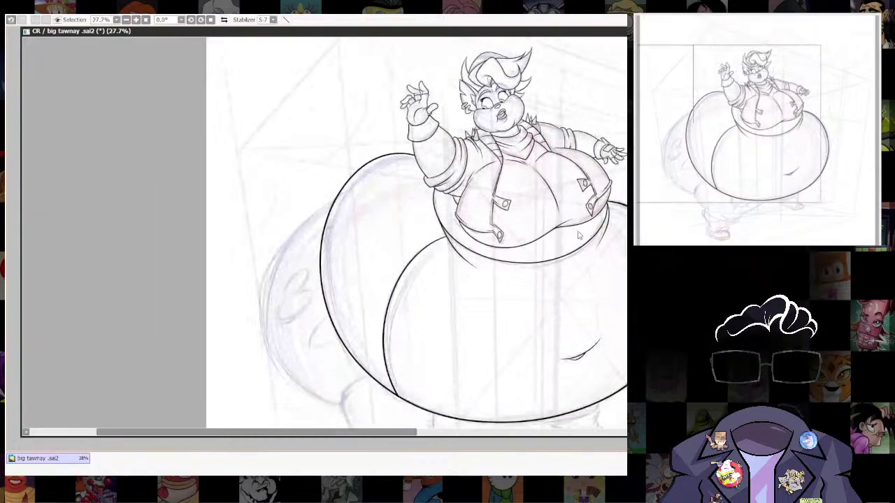
{"action": "scroll", "coordinate": [583, 224], "scroll_direction": "down", "scroll_amount": 2}
{"action": "scroll", "coordinate": [565, 263], "scroll_direction": "up", "scroll_amount": 2}
Ink two short crossing crease lines on the near leg just above the bunched trouser cuff, using a size 12 brush.
{"action": "left_click_drag", "start_coordinate": [536, 367], "coordinate": [578, 295]}
{"action": "scroll", "coordinate": [471, 299], "scroll_direction": "up", "scroll_amount": 3}
{"action": "left_click_drag", "start_coordinate": [487, 306], "coordinate": [475, 331]}
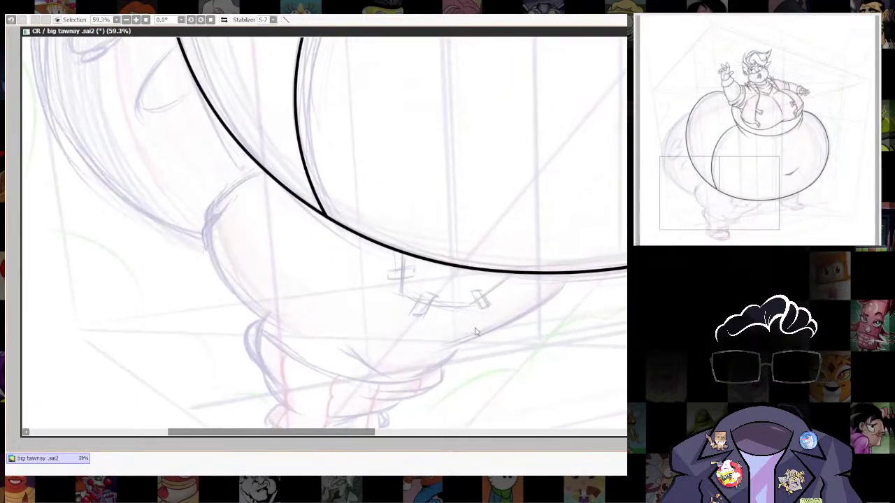
{"action": "left_click_drag", "start_coordinate": [460, 379], "coordinate": [473, 319]}
{"action": "scroll", "coordinate": [471, 319], "scroll_direction": "up", "scroll_amount": 2}
{"action": "key", "text": "bracketleft"}
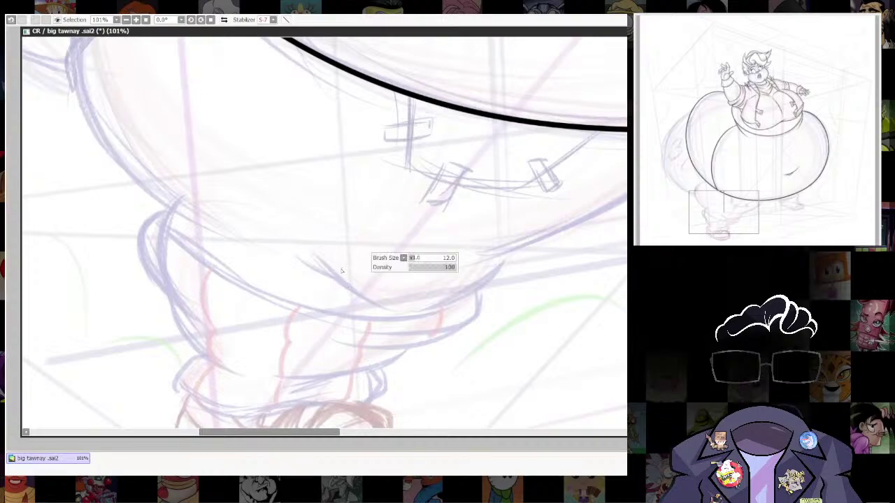
{"action": "key", "text": "ctrl+z"}
{"action": "left_click_drag", "start_coordinate": [404, 306], "coordinate": [385, 313]}
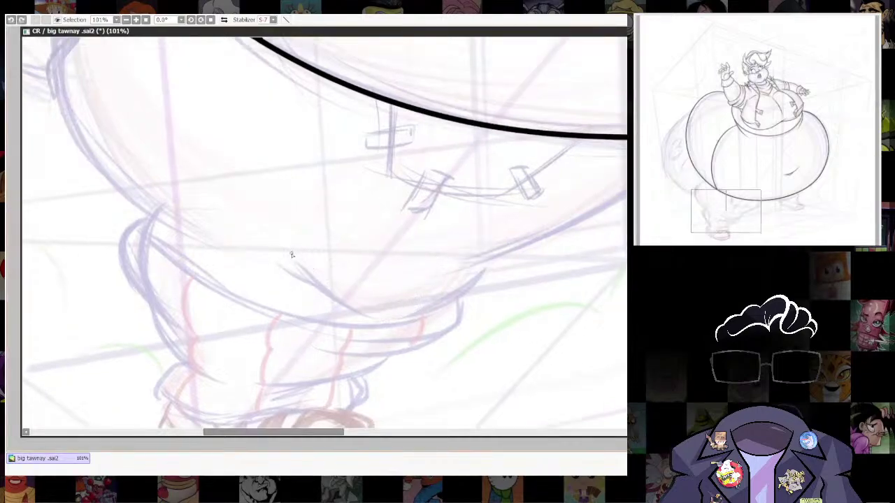
{"action": "mouse_move", "coordinate": [292, 255]}
{"action": "left_mouse_down"}
{"action": "mouse_move", "coordinate": [343, 317]}
{"action": "mouse_move", "coordinate": [374, 314]}
{"action": "left_mouse_up"}
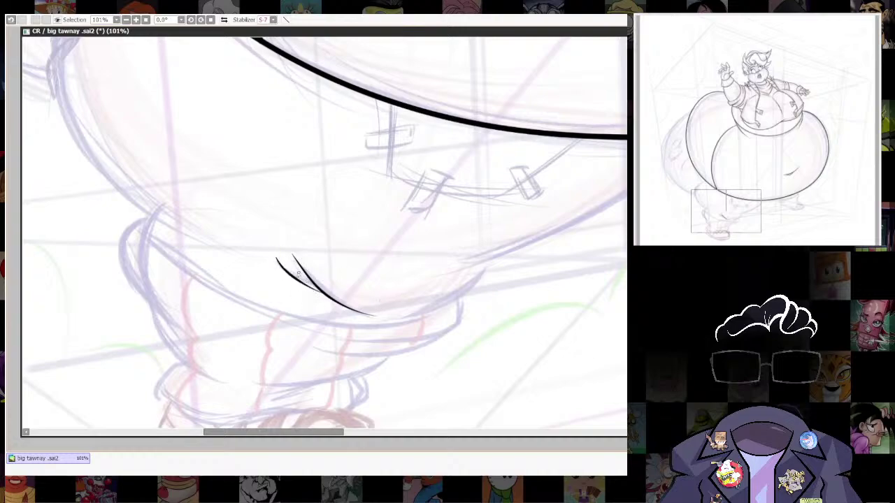
{"action": "key", "text": "ctrl+z"}
{"action": "left_click_drag", "start_coordinate": [277, 256], "coordinate": [314, 283]}
{"action": "mouse_move", "coordinate": [535, 281]}
{"action": "left_mouse_down"}
{"action": "mouse_move", "coordinate": [527, 320]}
{"action": "mouse_move", "coordinate": [374, 325]}
{"action": "mouse_move", "coordinate": [529, 148]}
{"action": "left_mouse_up"}
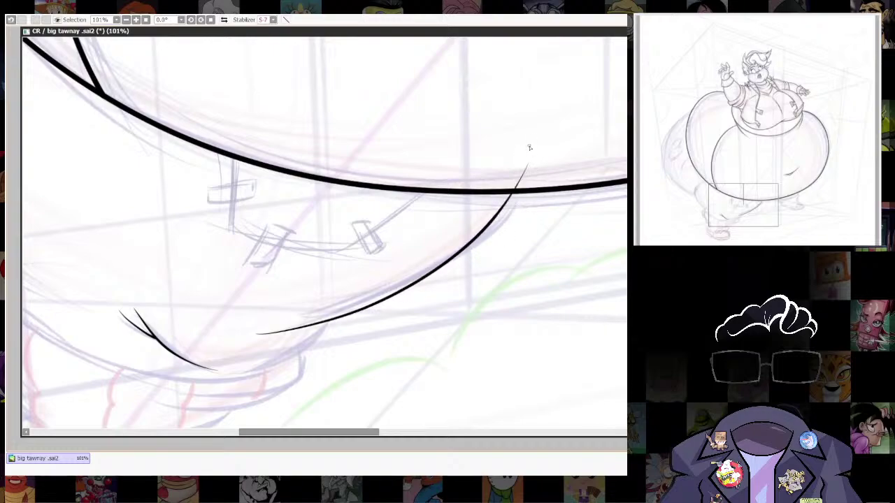
{"action": "key", "text": "ctrl+z"}
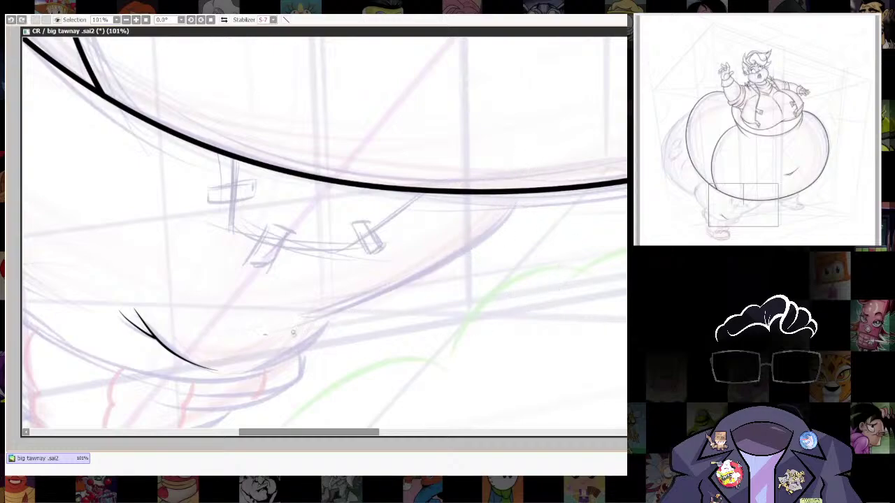
{"action": "mouse_move", "coordinate": [267, 334]}
{"action": "left_mouse_down"}
{"action": "mouse_move", "coordinate": [435, 281]}
{"action": "mouse_move", "coordinate": [531, 198]}
{"action": "mouse_move", "coordinate": [552, 143]}
{"action": "left_mouse_up"}
{"action": "key", "text": "ctrl+z"}
{"action": "mouse_move", "coordinate": [270, 328]}
{"action": "left_mouse_down"}
{"action": "mouse_move", "coordinate": [317, 326]}
{"action": "mouse_move", "coordinate": [454, 274]}
{"action": "mouse_move", "coordinate": [541, 190]}
{"action": "mouse_move", "coordinate": [575, 116]}
{"action": "left_mouse_up"}
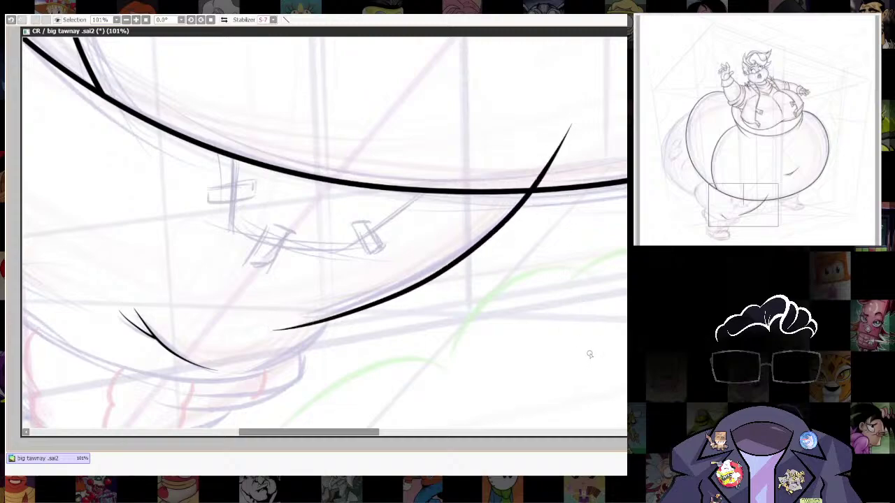
{"action": "key", "text": "ctrl+z"}
{"action": "mouse_move", "coordinate": [260, 338]}
{"action": "left_mouse_down"}
{"action": "mouse_move", "coordinate": [425, 275]}
{"action": "mouse_move", "coordinate": [556, 167]}
{"action": "mouse_move", "coordinate": [592, 98]}
{"action": "left_mouse_up"}
{"action": "key", "text": "ctrl+z"}
Ink the near thigh's underside as one curve rising to the belly outline and erase the end extending past it.
{"action": "left_click_drag", "start_coordinate": [246, 337], "coordinate": [402, 301]}
{"action": "mouse_move", "coordinate": [479, 256]}
{"action": "left_mouse_down"}
{"action": "mouse_move", "coordinate": [566, 146]}
{"action": "mouse_move", "coordinate": [571, 105]}
{"action": "left_mouse_up"}
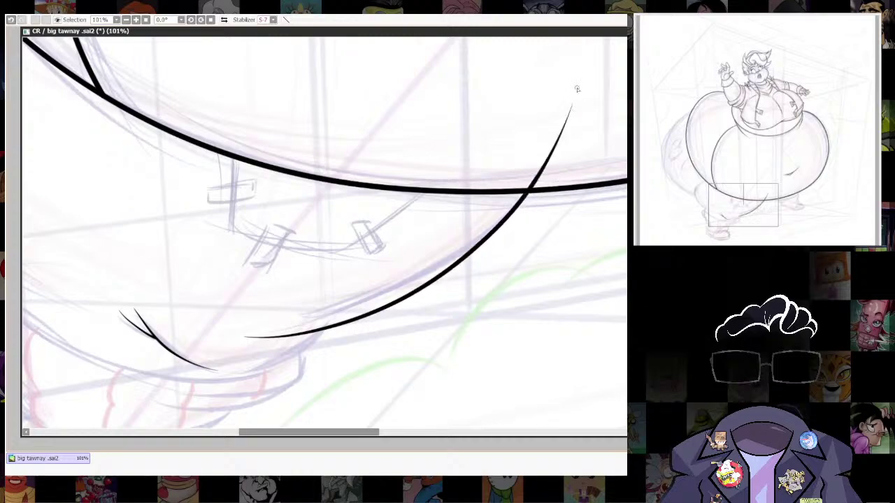
{"action": "left_click_drag", "start_coordinate": [529, 185], "coordinate": [584, 67]}
Ink the upper contour of the near thigh from its fold up to the large body outline.
{"action": "left_click_drag", "start_coordinate": [501, 175], "coordinate": [683, 271]}
{"action": "left_click_drag", "start_coordinate": [540, 315], "coordinate": [435, 322]}
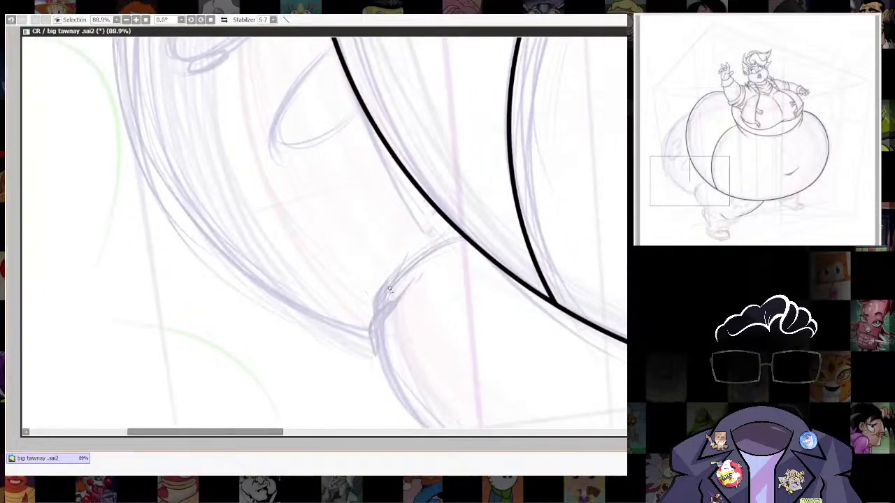
{"action": "left_click_drag", "start_coordinate": [391, 280], "coordinate": [525, 218]}
Ink the rounded marking behind the large body outline and erase its two ends where they cross that outline.
{"action": "left_click_drag", "start_coordinate": [457, 168], "coordinate": [555, 369]}
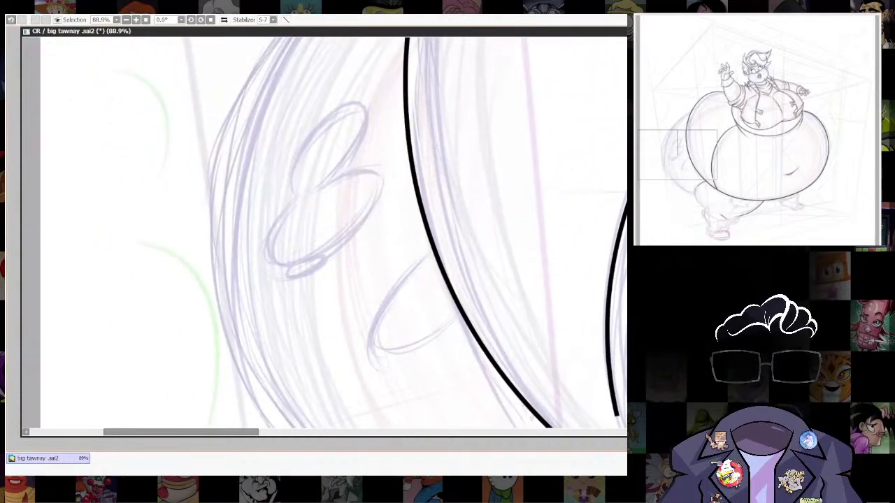
{"action": "mouse_move", "coordinate": [455, 238]}
{"action": "left_mouse_down"}
{"action": "mouse_move", "coordinate": [391, 377]}
{"action": "mouse_move", "coordinate": [500, 278]}
{"action": "left_mouse_up"}
{"action": "key", "text": "e"}
{"action": "left_click_drag", "start_coordinate": [444, 240], "coordinate": [449, 249]}
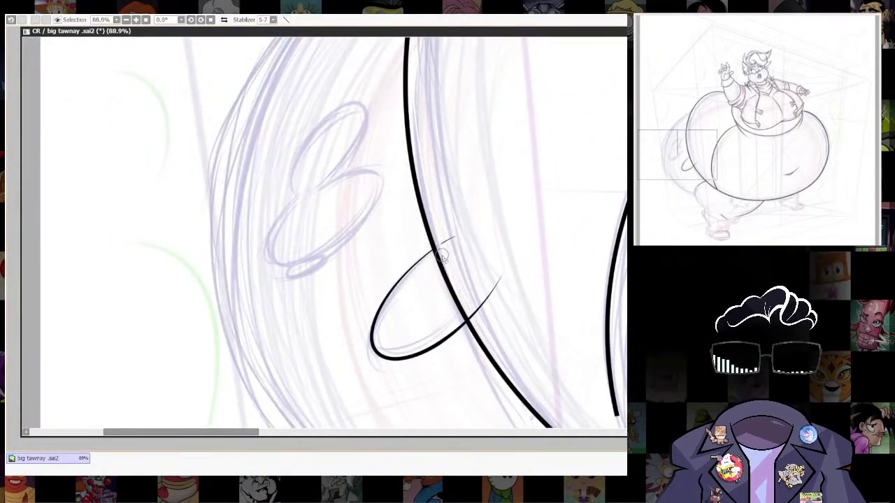
{"action": "left_click_drag", "start_coordinate": [473, 321], "coordinate": [501, 275]}
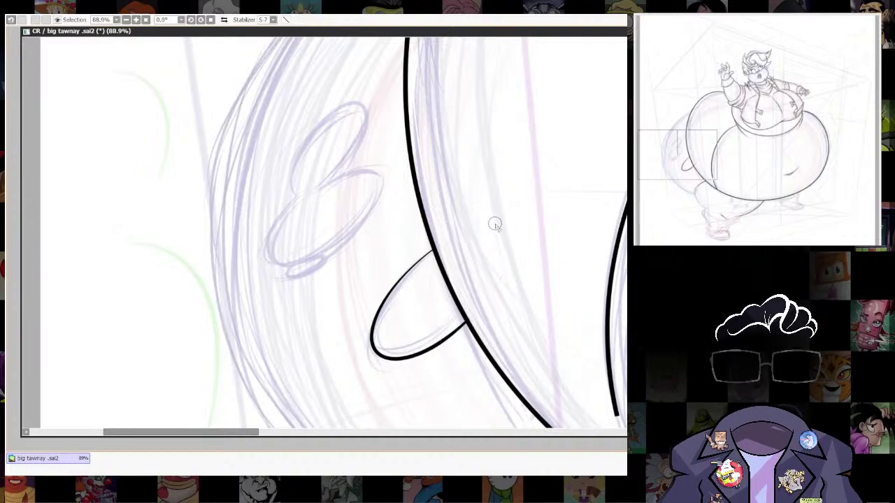
Ink the upper lobe of the double marking on the rear body shape, leaving its lower side open.
{"action": "left_click_drag", "start_coordinate": [495, 224], "coordinate": [593, 276]}
{"action": "scroll", "coordinate": [430, 208], "scroll_direction": "up", "scroll_amount": 2}
{"action": "left_click_drag", "start_coordinate": [432, 209], "coordinate": [475, 244]}
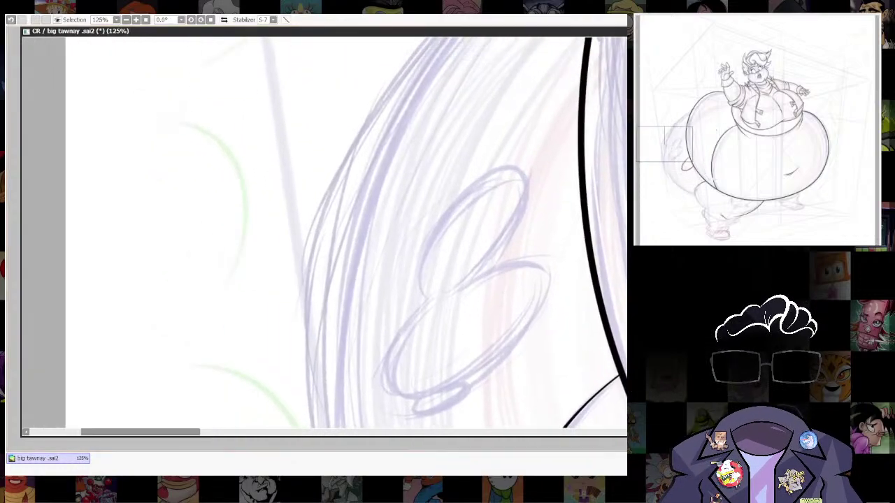
{"action": "mouse_move", "coordinate": [426, 302]}
{"action": "left_mouse_down"}
{"action": "mouse_move", "coordinate": [418, 241]}
{"action": "mouse_move", "coordinate": [504, 152]}
{"action": "mouse_move", "coordinate": [562, 186]}
{"action": "mouse_move", "coordinate": [445, 312]}
{"action": "mouse_move", "coordinate": [426, 299]}
{"action": "left_mouse_up"}
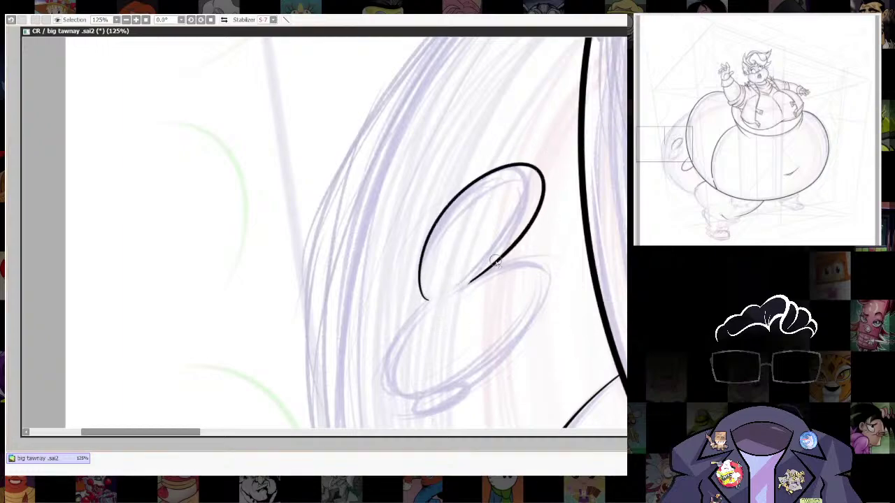
{"action": "left_click_drag", "start_coordinate": [509, 356], "coordinate": [552, 274]}
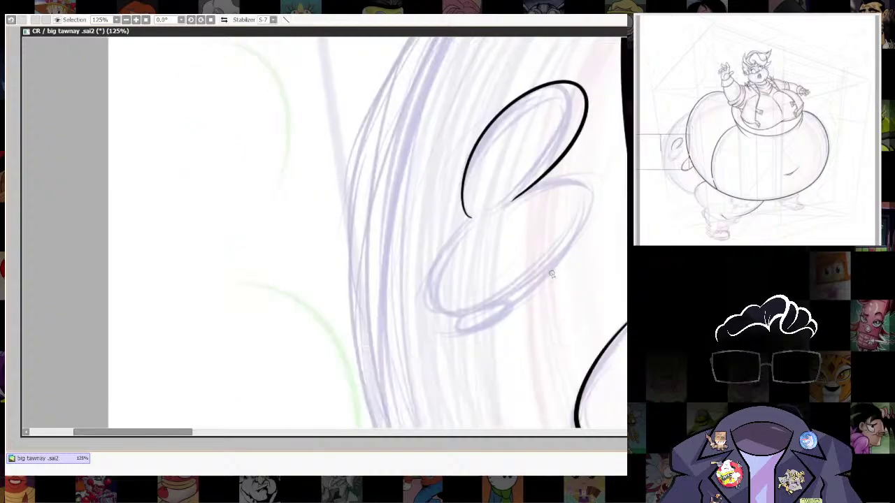
{"action": "mouse_move", "coordinate": [417, 289]}
{"action": "left_mouse_down"}
{"action": "mouse_move", "coordinate": [574, 264]}
{"action": "mouse_move", "coordinate": [612, 166]}
{"action": "mouse_move", "coordinate": [491, 179]}
{"action": "left_mouse_up"}
{"action": "key", "text": "ctrl+z"}
{"action": "left_click_drag", "start_coordinate": [471, 219], "coordinate": [440, 292]}
{"action": "key", "text": "ctrl+z"}
{"action": "mouse_move", "coordinate": [481, 323]}
{"action": "left_mouse_down"}
{"action": "mouse_move", "coordinate": [594, 175]}
{"action": "mouse_move", "coordinate": [513, 195]}
{"action": "left_mouse_up"}
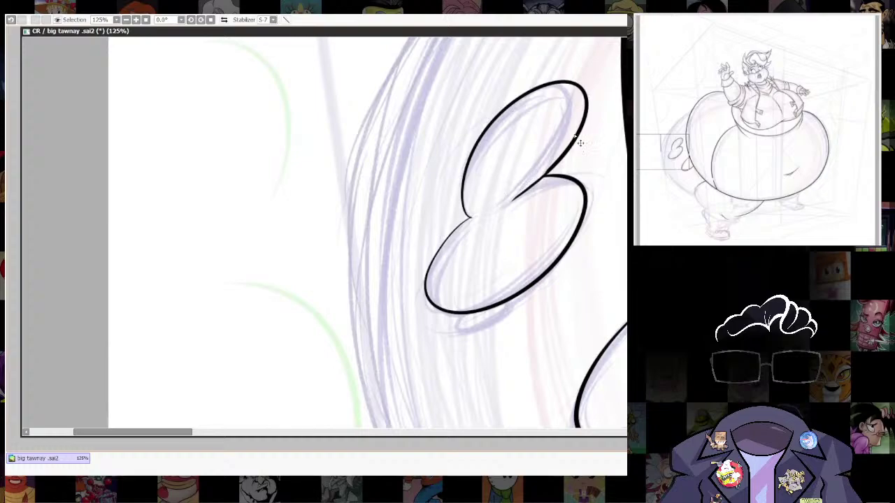
{"action": "key", "text": "ctrl+z"}
Ink the lower lobe of the double marking as a larger slanted loop joined to both ends of the upper lobe.
{"action": "scroll", "coordinate": [550, 270], "scroll_direction": "up", "scroll_amount": 2}
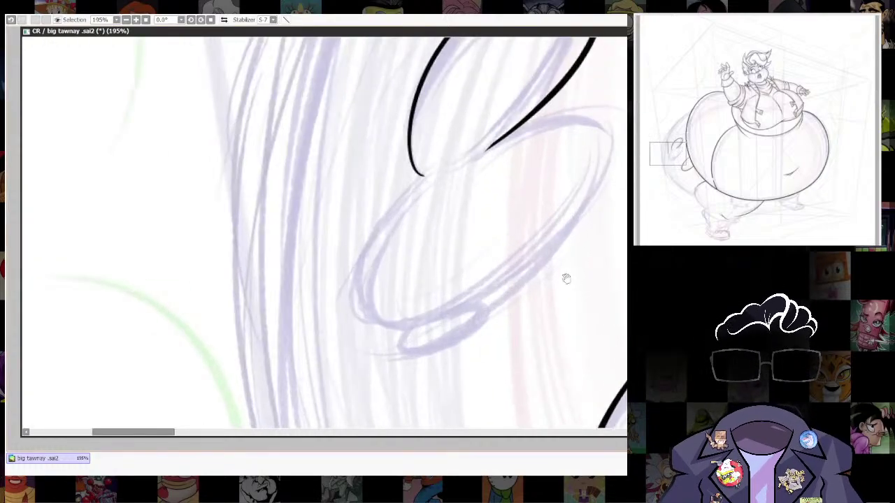
{"action": "left_click_drag", "start_coordinate": [567, 278], "coordinate": [508, 313]}
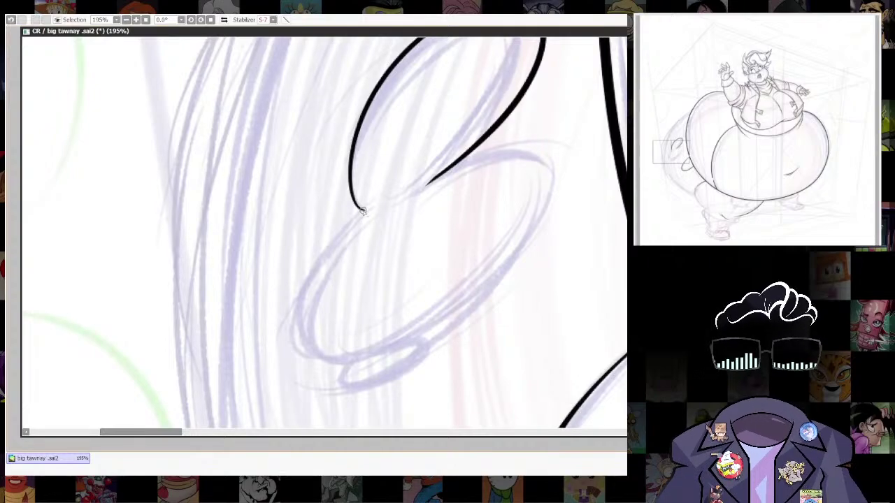
{"action": "mouse_move", "coordinate": [363, 212]}
{"action": "left_mouse_down"}
{"action": "mouse_move", "coordinate": [310, 253]}
{"action": "mouse_move", "coordinate": [320, 369]}
{"action": "mouse_move", "coordinate": [498, 280]}
{"action": "left_mouse_up"}
{"action": "mouse_move", "coordinate": [566, 209]}
{"action": "left_mouse_down"}
{"action": "mouse_move", "coordinate": [549, 130]}
{"action": "mouse_move", "coordinate": [424, 193]}
{"action": "left_mouse_up"}
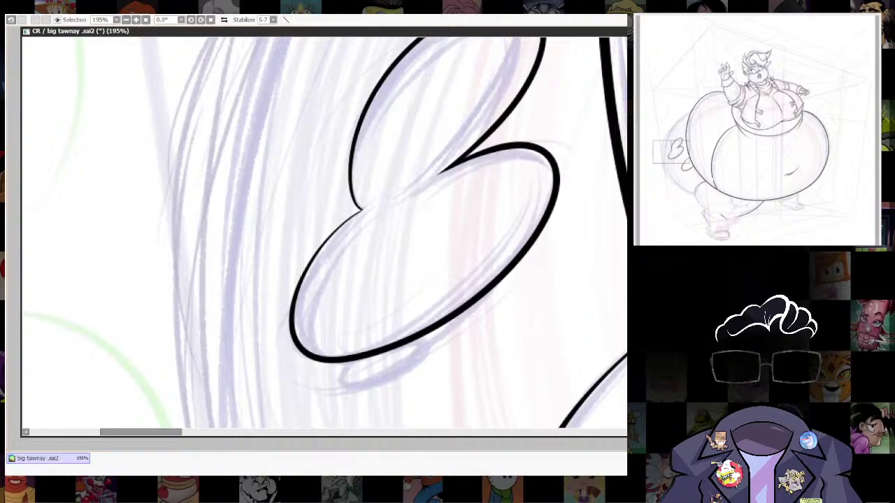
Touch up the outer corner where the marking's two lobes meet, using a size 8 brush.
{"action": "scroll", "coordinate": [340, 210], "scroll_direction": "up", "scroll_amount": 5}
{"action": "left_click_drag", "start_coordinate": [512, 333], "coordinate": [562, 293]}
{"action": "key", "text": "bracketleft"}
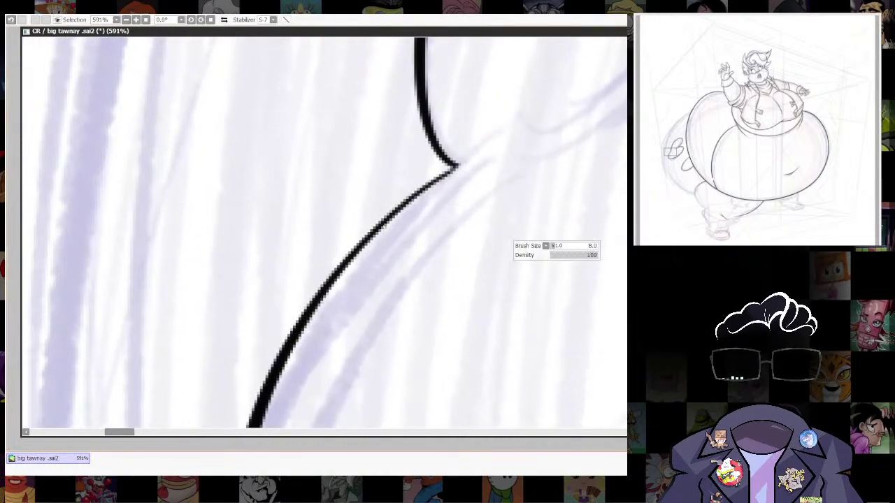
{"action": "mouse_move", "coordinate": [420, 190]}
{"action": "left_mouse_down"}
{"action": "mouse_move", "coordinate": [458, 166]}
{"action": "mouse_move", "coordinate": [436, 241]}
{"action": "left_mouse_up"}
{"action": "mouse_move", "coordinate": [419, 204]}
{"action": "left_mouse_down"}
{"action": "mouse_move", "coordinate": [449, 260]}
{"action": "mouse_move", "coordinate": [533, 120]}
{"action": "left_mouse_up"}
{"action": "left_click_drag", "start_coordinate": [499, 162], "coordinate": [437, 213]}
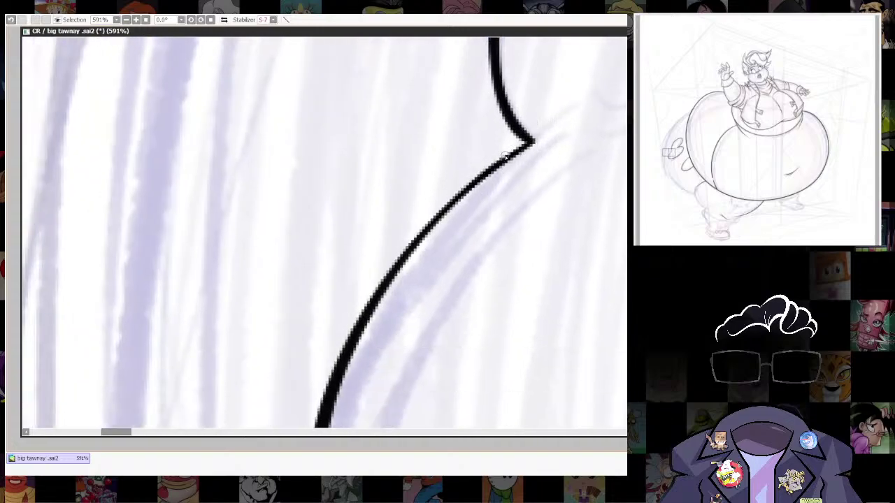
{"action": "scroll", "coordinate": [607, 180], "scroll_direction": "down", "scroll_amount": 5}
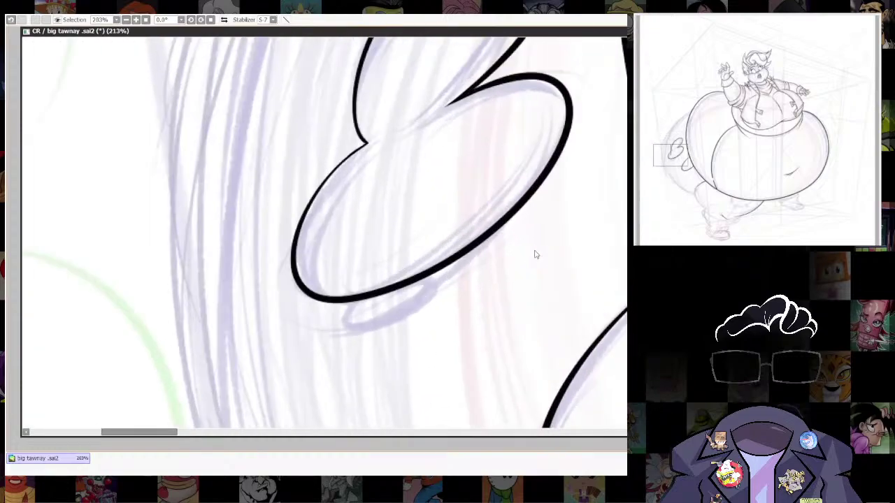
Erase a gap in the lower lobe's bottom edge where the small sketched oval overlaps it.
{"action": "scroll", "coordinate": [487, 311], "scroll_direction": "up", "scroll_amount": 2}
{"action": "scroll", "coordinate": [470, 286], "scroll_direction": "up", "scroll_amount": 1}
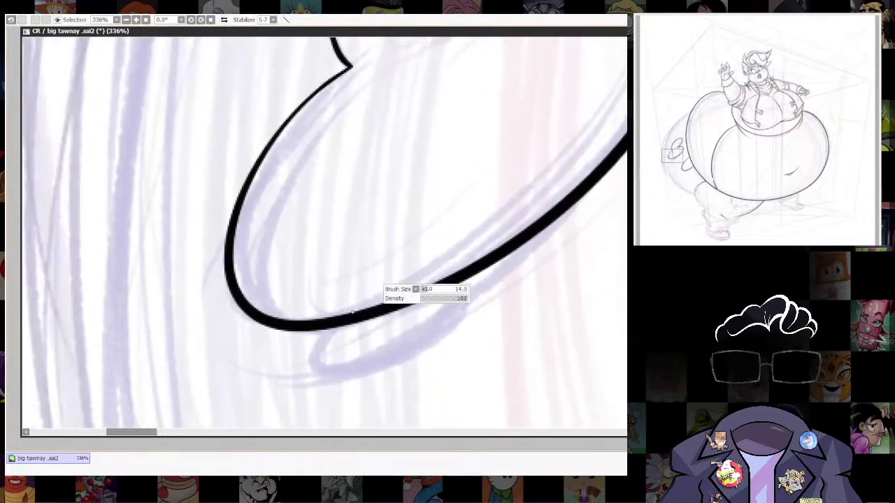
{"action": "mouse_move", "coordinate": [326, 351]}
{"action": "left_mouse_down"}
{"action": "mouse_move", "coordinate": [402, 300]}
{"action": "mouse_move", "coordinate": [440, 299]}
{"action": "mouse_move", "coordinate": [450, 309]}
{"action": "mouse_move", "coordinate": [408, 300]}
{"action": "mouse_move", "coordinate": [502, 285]}
{"action": "left_mouse_up"}
{"action": "left_click_drag", "start_coordinate": [622, 347], "coordinate": [653, 292]}
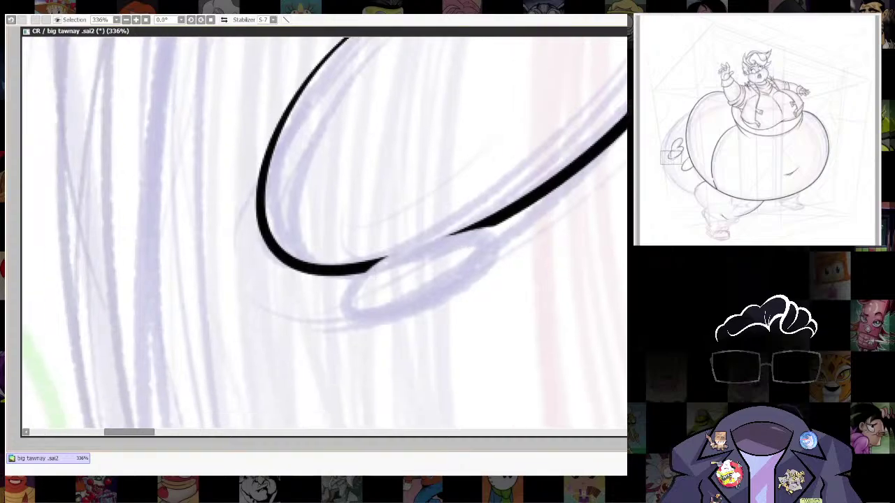
Ink the small oval beneath the lower lobe so it closes the gap, and erase the line end protruding inside.
{"action": "left_click_drag", "start_coordinate": [368, 269], "coordinate": [325, 336]}
{"action": "key", "text": "ctrl+z"}
{"action": "key", "text": "bracketright"}
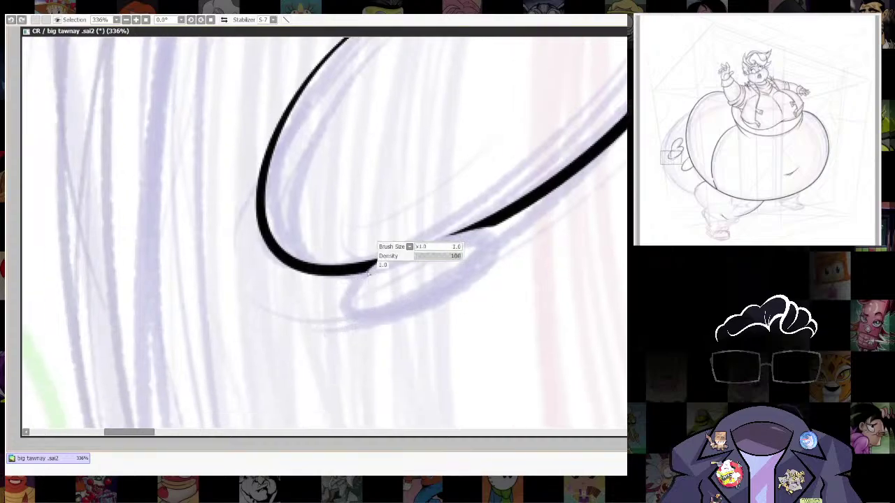
{"action": "key", "text": "bracketright"}
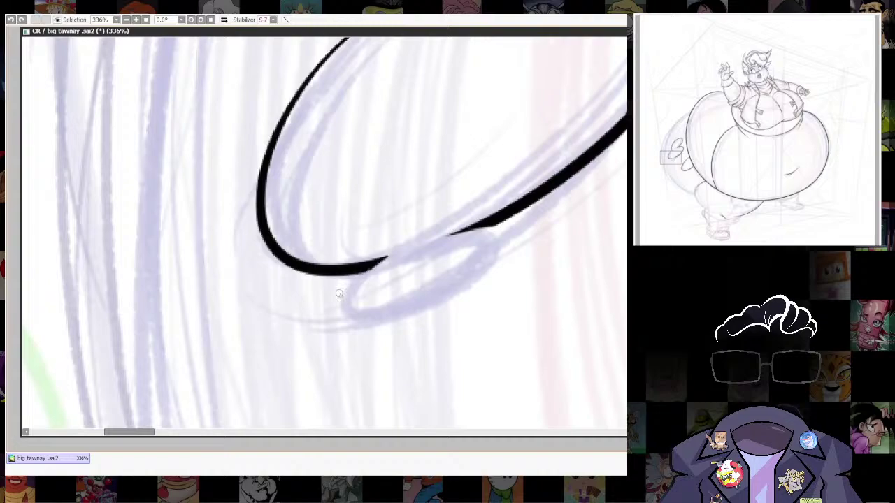
{"action": "mouse_move", "coordinate": [338, 294]}
{"action": "left_mouse_down"}
{"action": "mouse_move", "coordinate": [440, 309]}
{"action": "mouse_move", "coordinate": [519, 245]}
{"action": "mouse_move", "coordinate": [505, 222]}
{"action": "mouse_move", "coordinate": [419, 241]}
{"action": "left_mouse_up"}
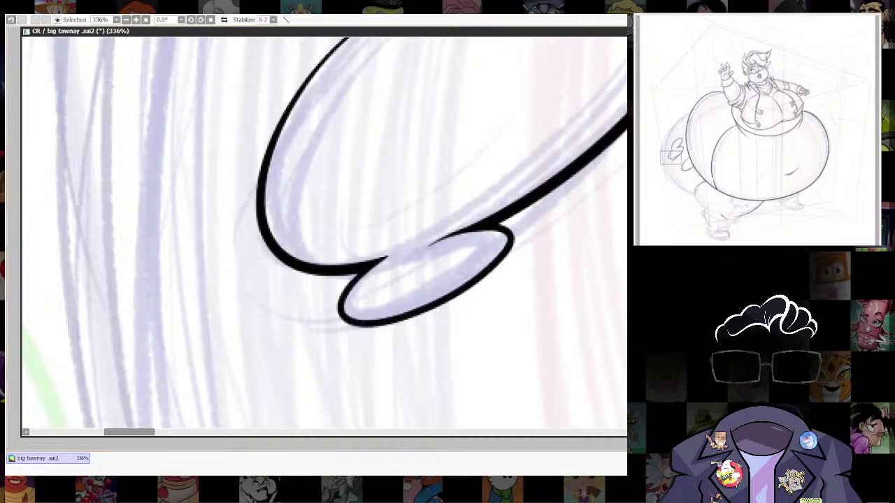
{"action": "key", "text": "bracketleft"}
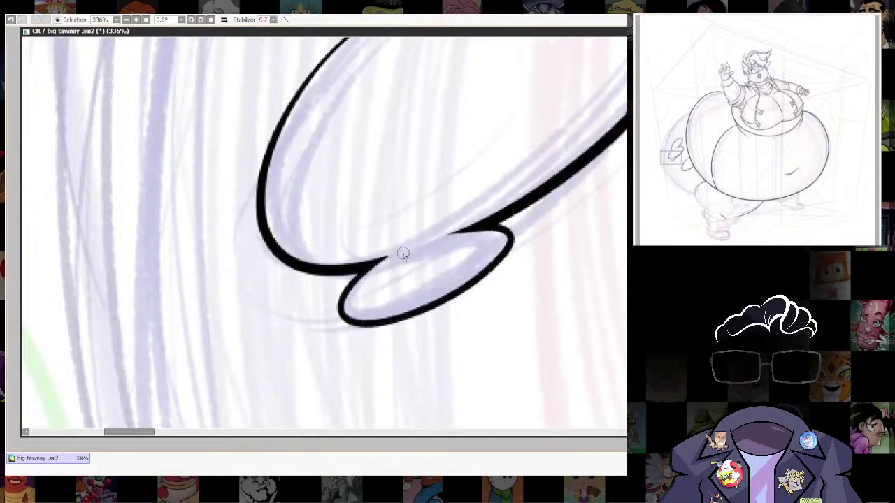
Examine the inked rear markings together with the whole figure at different zoom levels.
{"action": "scroll", "coordinate": [496, 248], "scroll_direction": "down", "scroll_amount": 10}
{"action": "scroll", "coordinate": [555, 249], "scroll_direction": "up", "scroll_amount": 2}
{"action": "left_click_drag", "start_coordinate": [555, 249], "coordinate": [437, 274]}
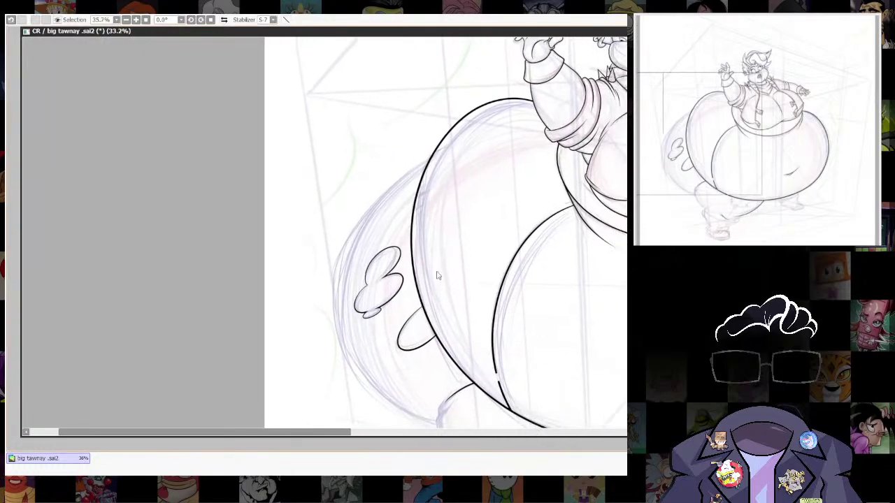
{"action": "scroll", "coordinate": [479, 228], "scroll_direction": "down", "scroll_amount": 3}
{"action": "scroll", "coordinate": [490, 279], "scroll_direction": "up", "scroll_amount": 3}
{"action": "scroll", "coordinate": [504, 224], "scroll_direction": "down", "scroll_amount": 3}
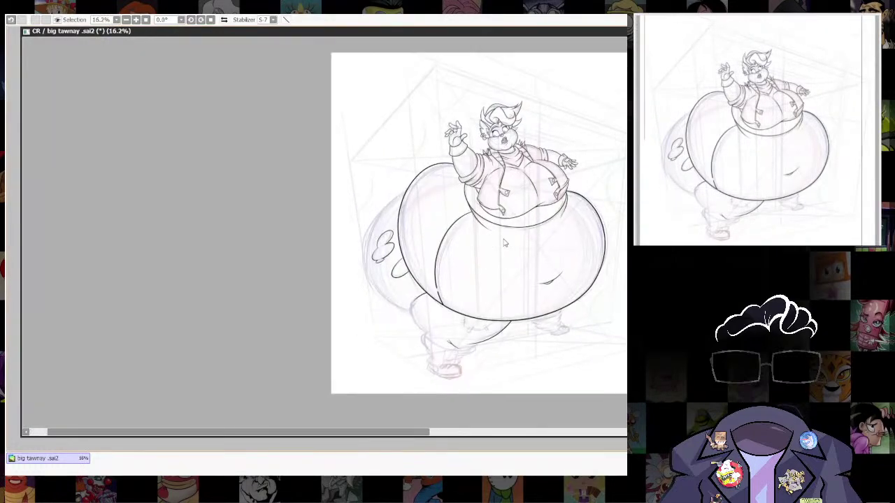
{"action": "scroll", "coordinate": [533, 188], "scroll_direction": "up", "scroll_amount": 3}
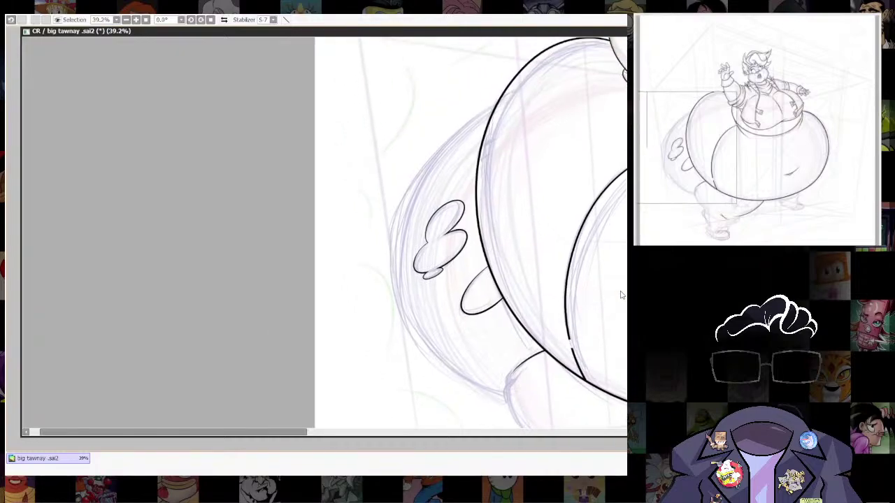
Try to ink the outer curve of the character's rear form over the sketch.
{"action": "left_click_drag", "start_coordinate": [513, 376], "coordinate": [473, 344]}
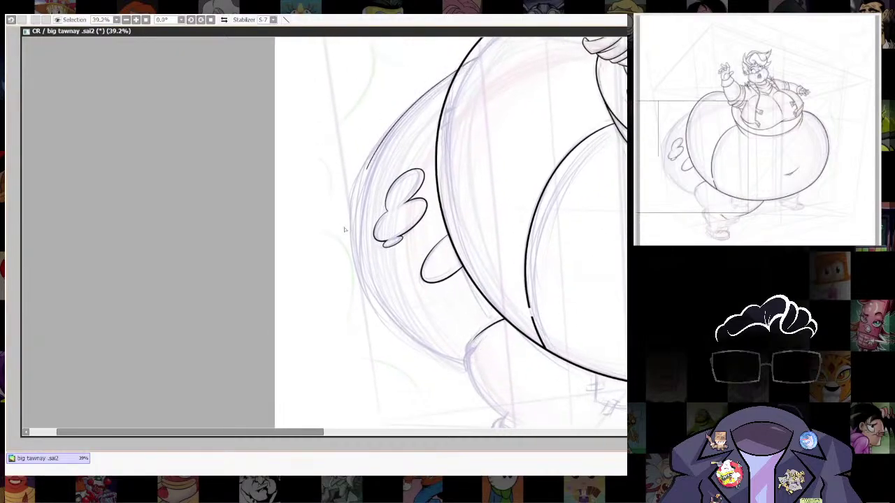
{"action": "left_click_drag", "start_coordinate": [344, 230], "coordinate": [386, 323]}
{"action": "key", "text": "ctrl+z"}
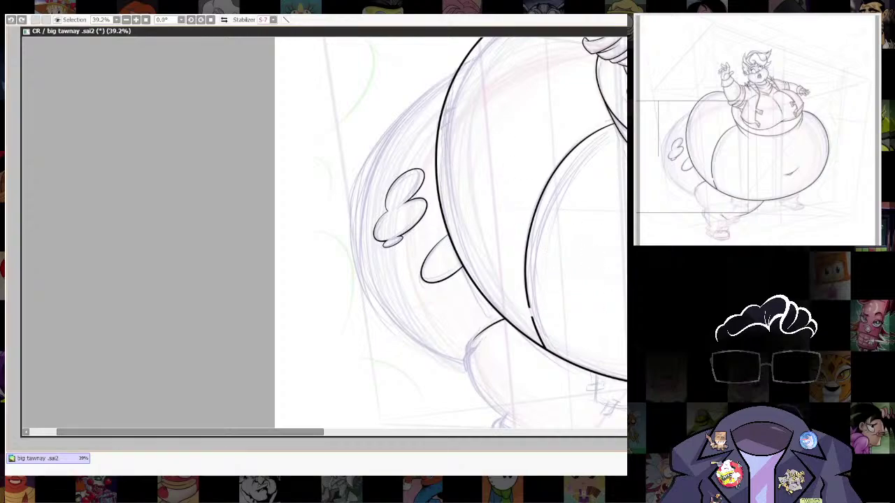
{"action": "scroll", "coordinate": [558, 317], "scroll_direction": "up", "scroll_amount": 4}
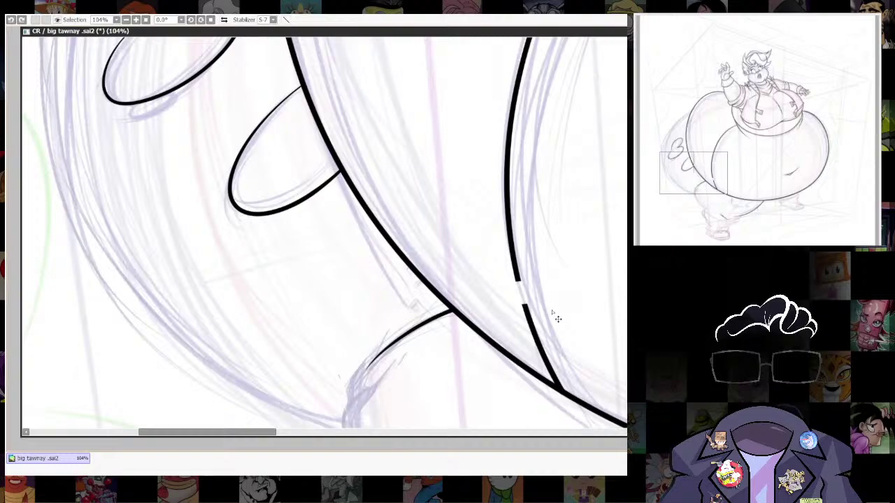
{"action": "left_click", "coordinate": [22, 20]}
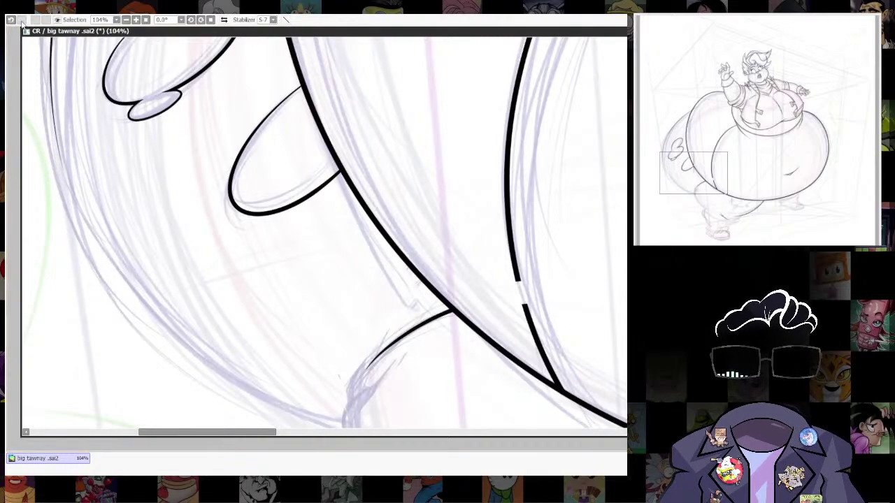
Try a freehand selection around the inked oval marks, then undo it together with the outer curve stroke.
{"action": "left_click_drag", "start_coordinate": [407, 242], "coordinate": [507, 396]}
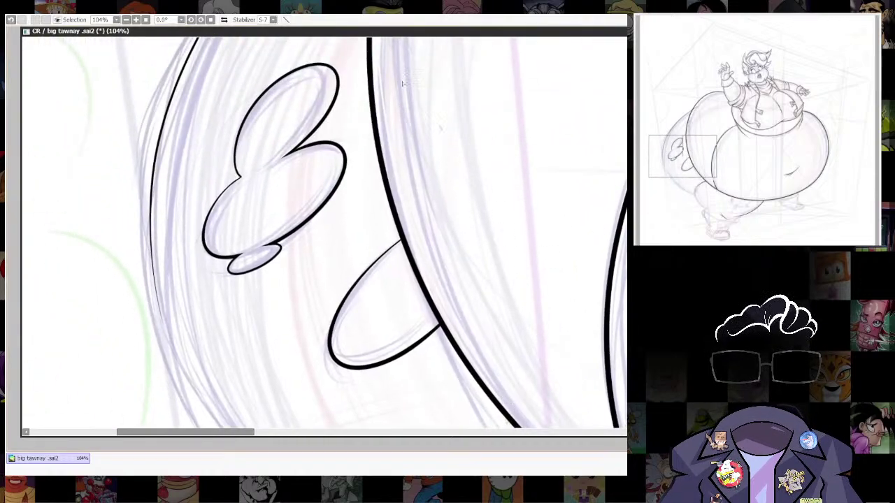
{"action": "mouse_move", "coordinate": [441, 129]}
{"action": "left_mouse_down"}
{"action": "mouse_move", "coordinate": [209, 445]}
{"action": "mouse_move", "coordinate": [445, 143]}
{"action": "left_mouse_up"}
{"action": "left_click", "coordinate": [328, 65]}
{"action": "key", "text": "ctrl+z"}
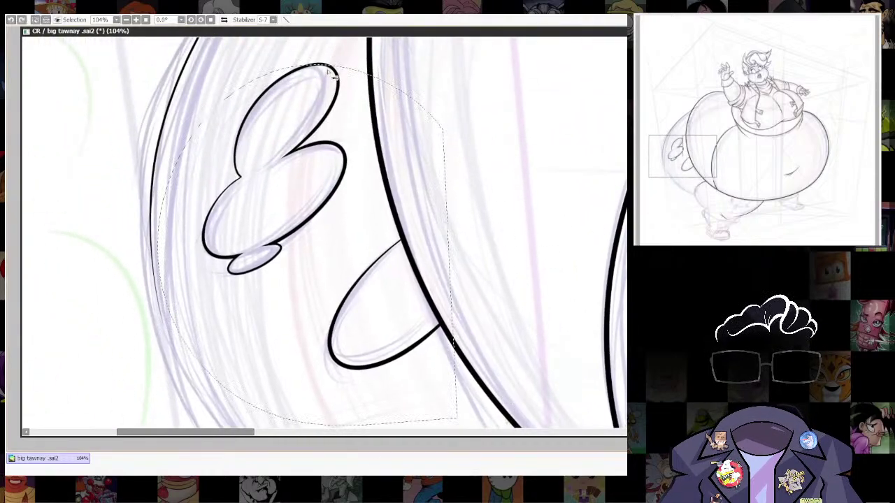
{"action": "key", "text": "ctrl+z"}
{"action": "key", "text": "ctrl+z"}
Select the inked oval marks on the rear form with a freehand selection and cut them.
{"action": "mouse_move", "coordinate": [335, 47]}
{"action": "left_mouse_down"}
{"action": "mouse_move", "coordinate": [215, 106]}
{"action": "mouse_move", "coordinate": [359, 406]}
{"action": "mouse_move", "coordinate": [479, 162]}
{"action": "left_mouse_up"}
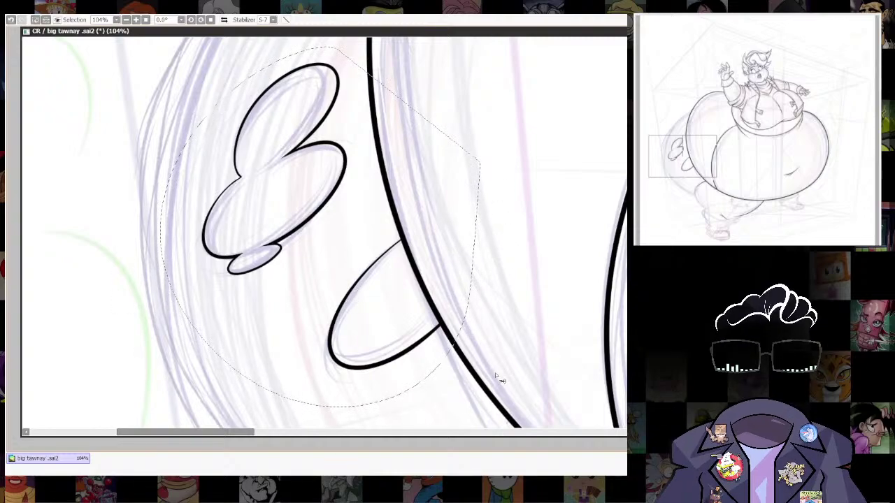
{"action": "key", "text": "ctrl+x"}
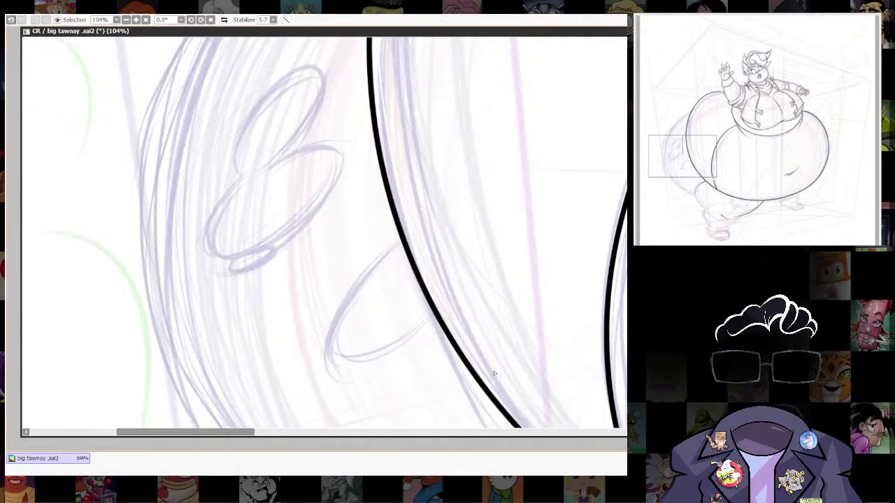
Undo the earlier edits back to before the gap was erased in the belly's inner contour.
{"action": "scroll", "coordinate": [604, 311], "scroll_direction": "down", "scroll_amount": 6}
{"action": "left_click_drag", "start_coordinate": [583, 309], "coordinate": [472, 231]}
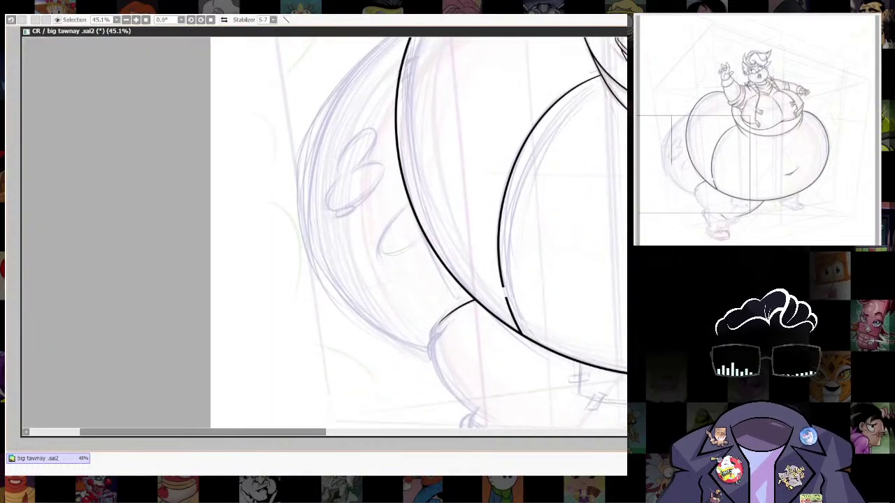
{"action": "key", "text": "ctrl+z"}
{"action": "key", "text": "ctrl+z"}
{"action": "key", "text": "ctrl+z"}
{"action": "key", "text": "ctrl+z"}
{"action": "key", "text": "ctrl+z"}
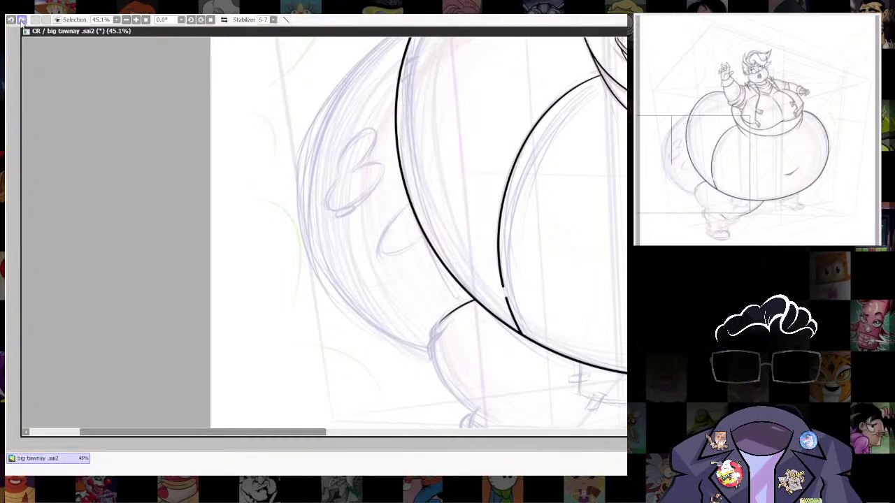
{"action": "left_click", "coordinate": [12, 22]}
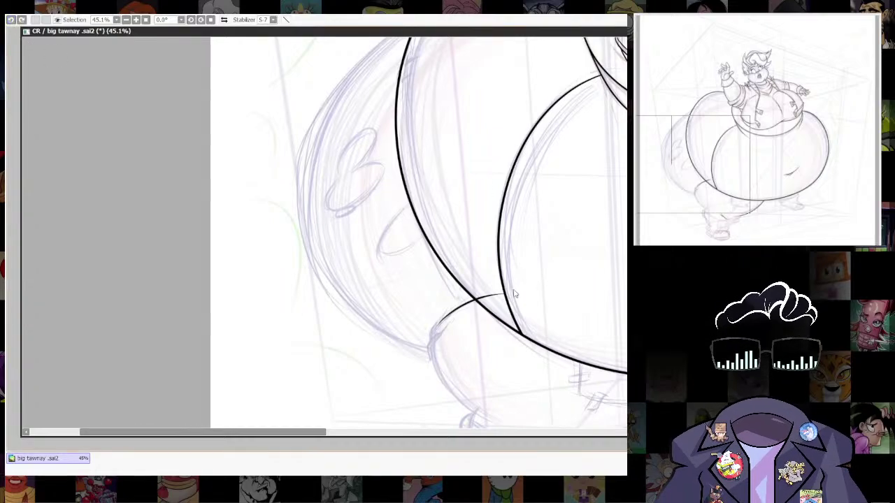
Erase the leg line's overshoot inside the belly outlines and paste the cut oval marks back in place.
{"action": "scroll", "coordinate": [512, 293], "scroll_direction": "up", "scroll_amount": 6}
{"action": "mouse_move", "coordinate": [375, 308]}
{"action": "left_mouse_down"}
{"action": "mouse_move", "coordinate": [371, 314]}
{"action": "mouse_move", "coordinate": [420, 303]}
{"action": "mouse_move", "coordinate": [460, 311]}
{"action": "mouse_move", "coordinate": [469, 300]}
{"action": "mouse_move", "coordinate": [472, 310]}
{"action": "left_mouse_up"}
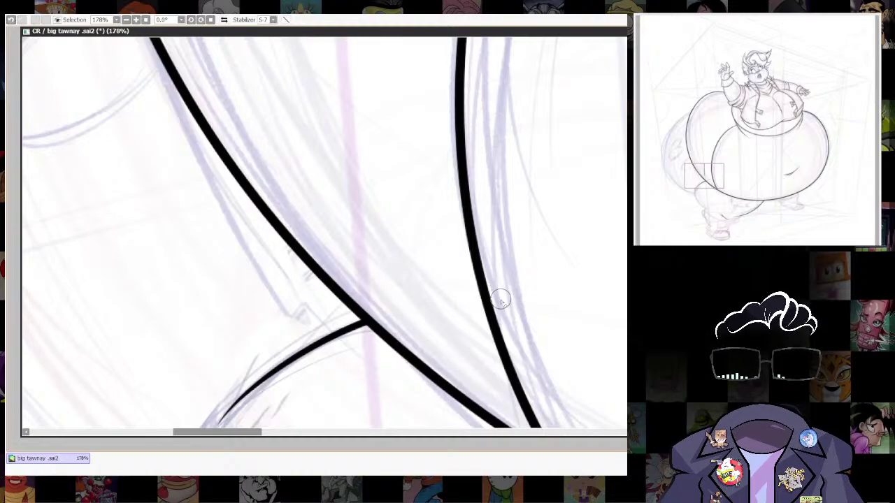
{"action": "key", "text": "ctrl+z"}
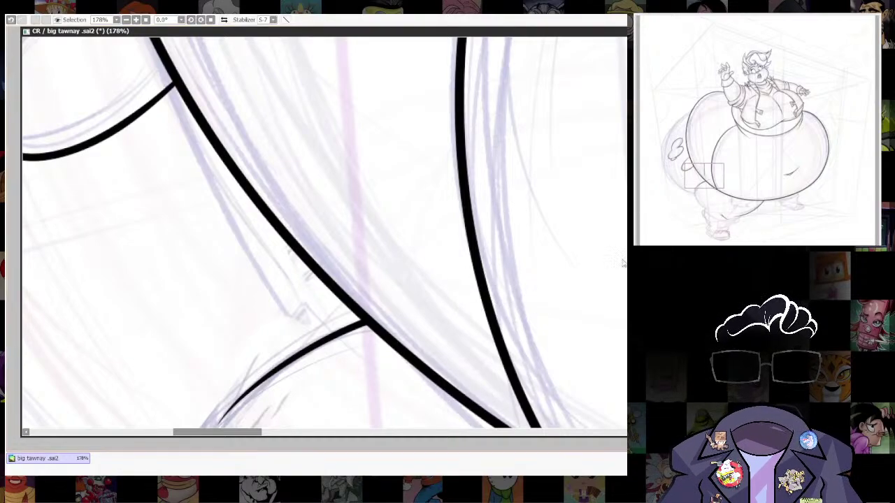
Look over the lower-body line art at several magnifications, including the oval marks and belly contours.
{"action": "scroll", "coordinate": [547, 305], "scroll_direction": "down", "scroll_amount": 7}
{"action": "left_click_drag", "start_coordinate": [605, 369], "coordinate": [485, 419]}
{"action": "scroll", "coordinate": [603, 287], "scroll_direction": "down", "scroll_amount": 5}
{"action": "left_click_drag", "start_coordinate": [597, 305], "coordinate": [498, 329]}
{"action": "scroll", "coordinate": [498, 329], "scroll_direction": "up", "scroll_amount": 4}
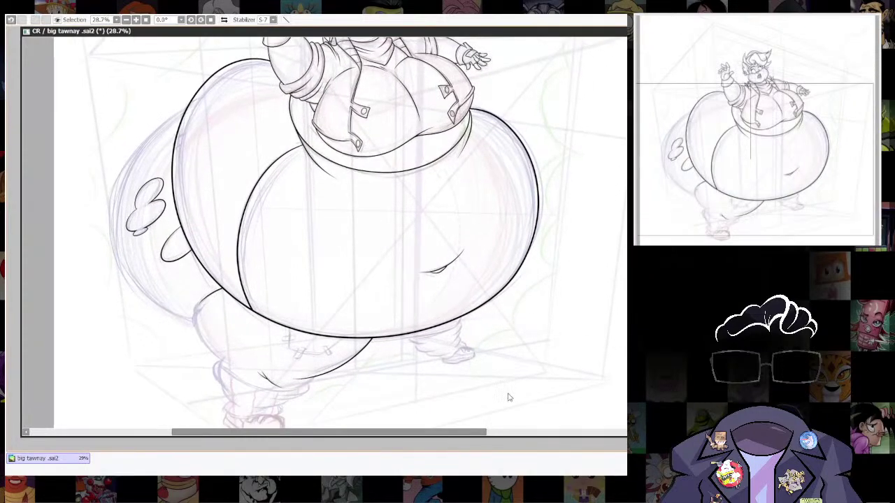
{"action": "scroll", "coordinate": [360, 288], "scroll_direction": "up", "scroll_amount": 4}
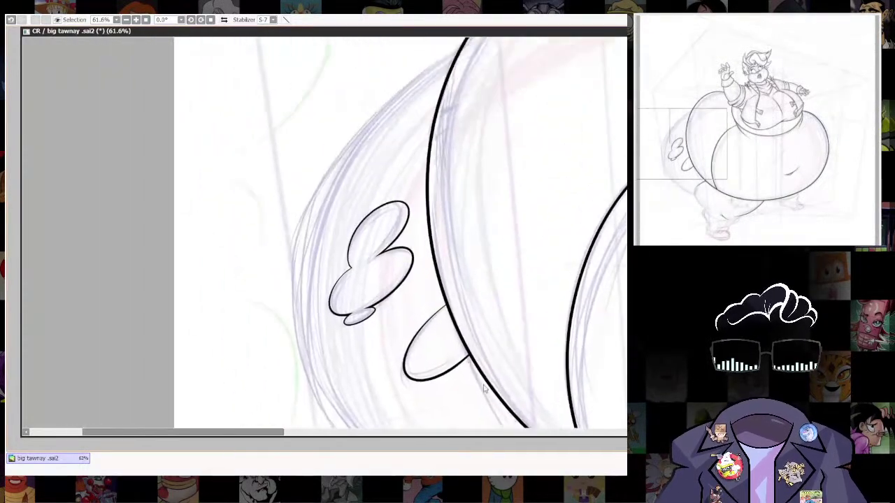
{"action": "scroll", "coordinate": [409, 182], "scroll_direction": "down", "scroll_amount": 3}
{"action": "left_click_drag", "start_coordinate": [481, 234], "coordinate": [461, 270]}
{"action": "scroll", "coordinate": [467, 276], "scroll_direction": "up", "scroll_amount": 1}
{"action": "left_click_drag", "start_coordinate": [489, 312], "coordinate": [464, 326]}
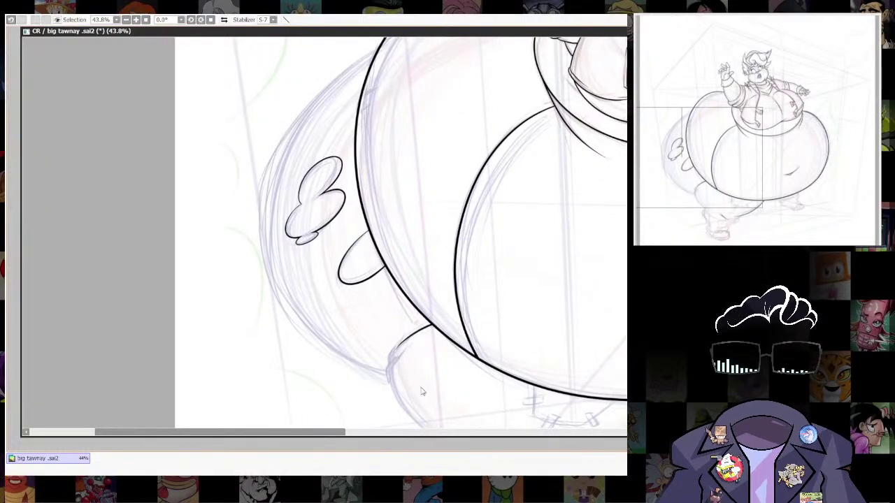
Ink the near leg's outer contour from the hip fold down to the knee crease, undoing the unsuitable strokes.
{"action": "scroll", "coordinate": [422, 391], "scroll_direction": "up", "scroll_amount": 2}
{"action": "left_click_drag", "start_coordinate": [444, 381], "coordinate": [426, 215]}
{"action": "scroll", "coordinate": [426, 215], "scroll_direction": "up", "scroll_amount": 2}
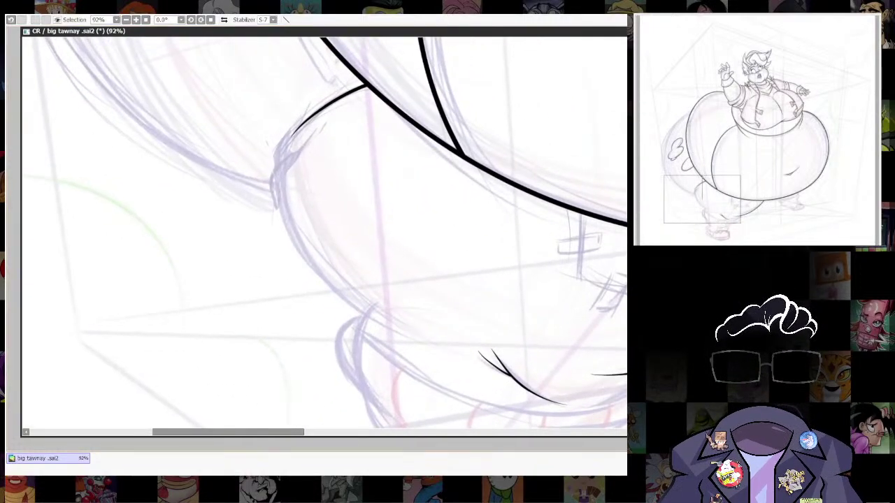
{"action": "mouse_move", "coordinate": [271, 152]}
{"action": "left_mouse_down"}
{"action": "mouse_move", "coordinate": [301, 269]}
{"action": "mouse_move", "coordinate": [476, 360]}
{"action": "left_mouse_up"}
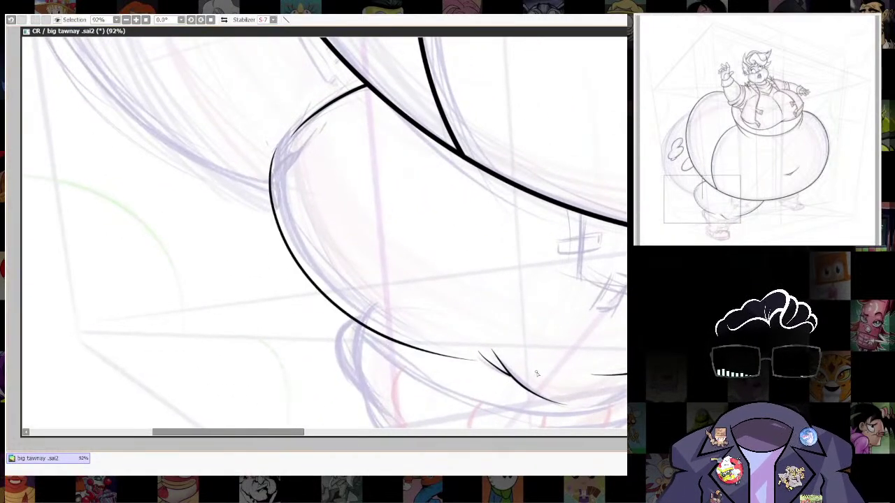
{"action": "key", "text": "ctrl+z"}
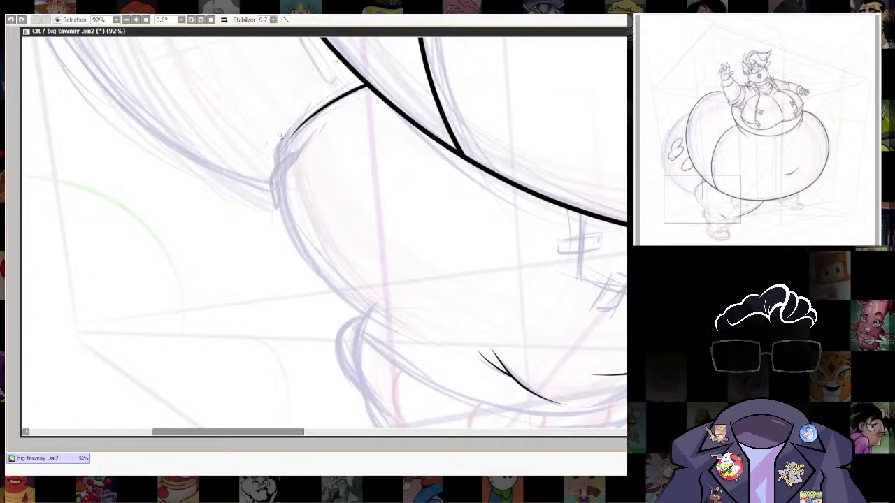
{"action": "left_click_drag", "start_coordinate": [288, 253], "coordinate": [454, 346]}
{"action": "key", "text": "ctrl+z"}
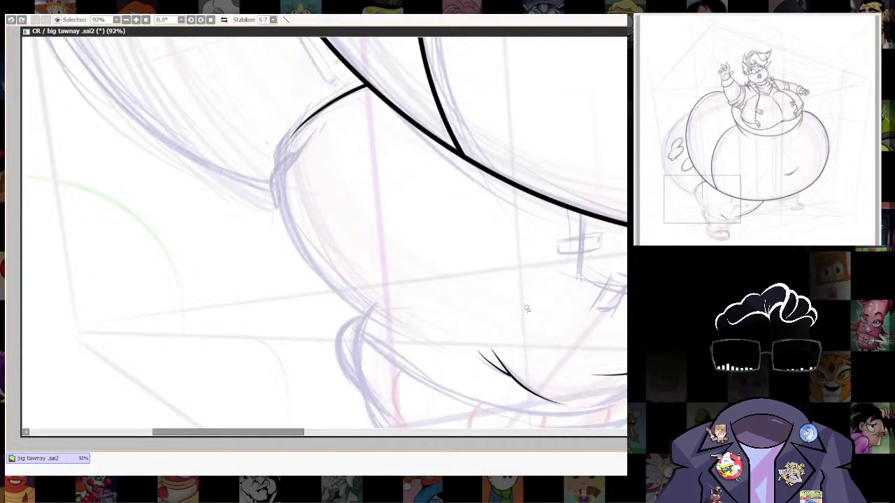
{"action": "mouse_move", "coordinate": [282, 137]}
{"action": "left_mouse_down"}
{"action": "mouse_move", "coordinate": [299, 255]}
{"action": "mouse_move", "coordinate": [466, 371]}
{"action": "left_mouse_up"}
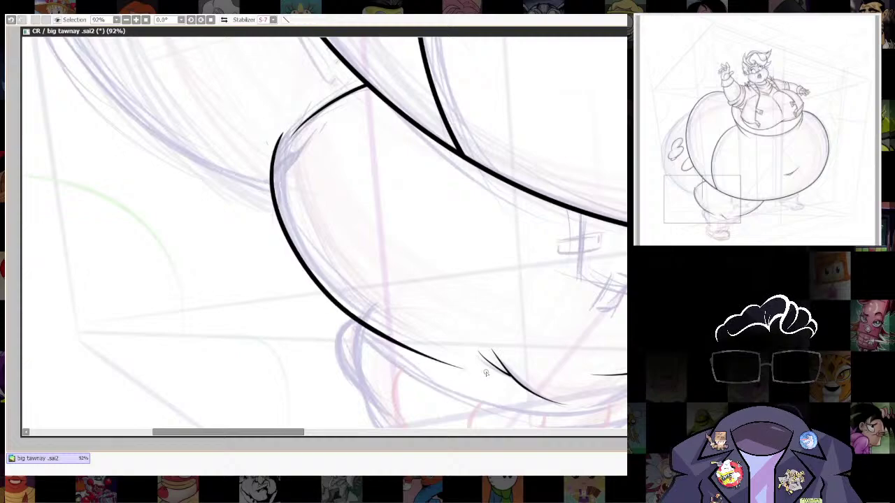
{"action": "key", "text": "ctrl+z"}
{"action": "left_click_drag", "start_coordinate": [264, 218], "coordinate": [442, 355]}
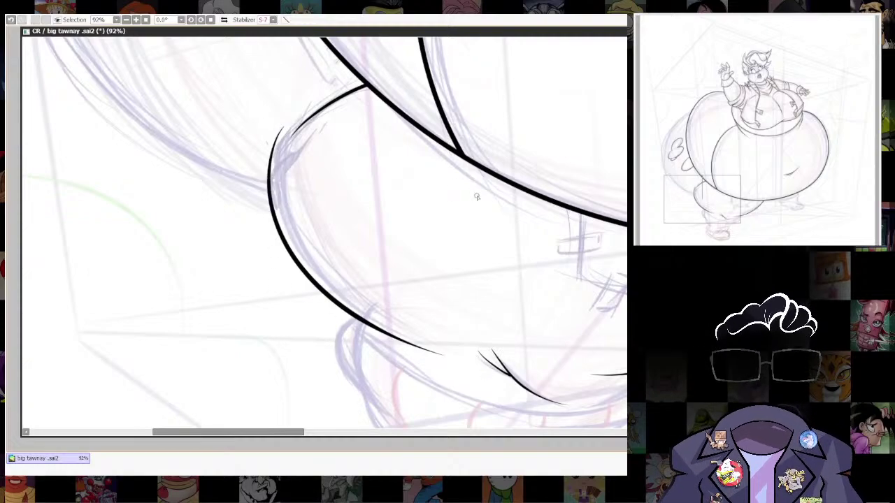
Ink a short curved crease beside the top of the near leg's outer contour.
{"action": "left_click_drag", "start_coordinate": [535, 221], "coordinate": [350, 138]}
{"action": "left_click_drag", "start_coordinate": [266, 188], "coordinate": [476, 340]}
{"action": "left_click_drag", "start_coordinate": [362, 260], "coordinate": [507, 335]}
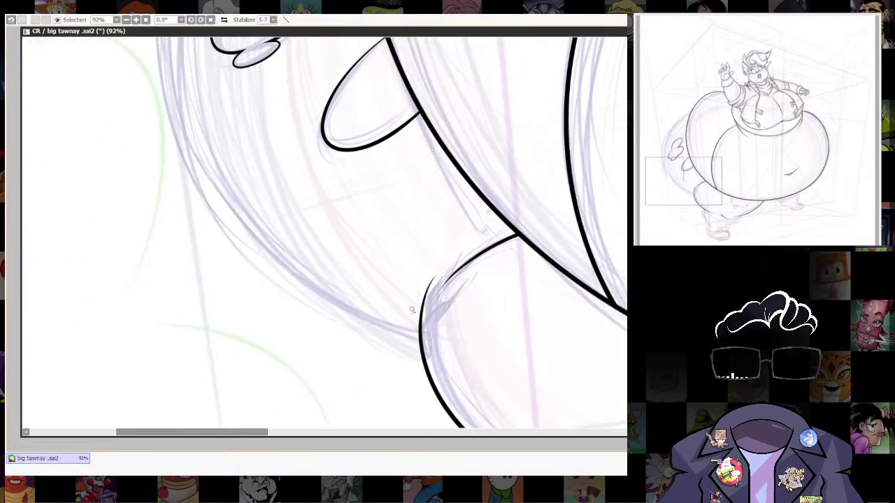
{"action": "left_click_drag", "start_coordinate": [419, 326], "coordinate": [443, 258]}
{"action": "key", "text": "ctrl+z"}
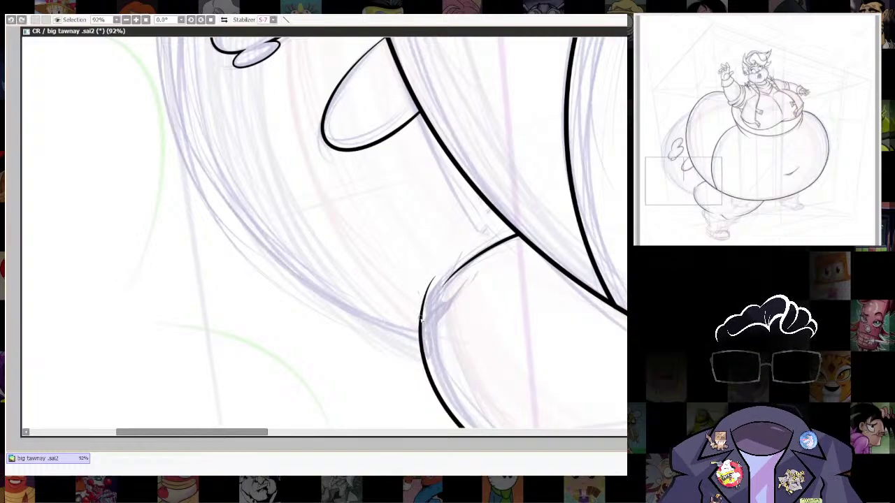
{"action": "left_click_drag", "start_coordinate": [419, 331], "coordinate": [440, 248]}
Try several long strokes for the rear form's outer curve, undoing each one.
{"action": "left_click_drag", "start_coordinate": [418, 228], "coordinate": [496, 310]}
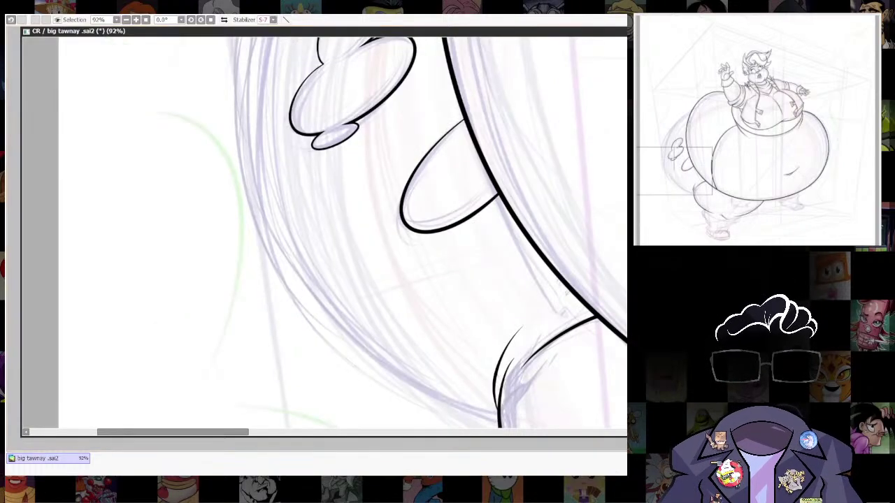
{"action": "scroll", "coordinate": [573, 283], "scroll_direction": "down", "scroll_amount": 7}
{"action": "left_click_drag", "start_coordinate": [573, 284], "coordinate": [383, 366]}
{"action": "scroll", "coordinate": [514, 352], "scroll_direction": "up", "scroll_amount": 3}
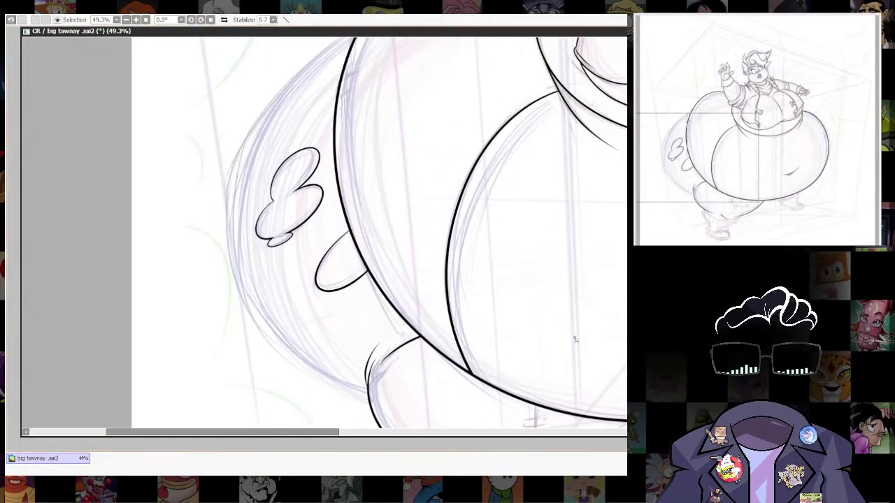
{"action": "scroll", "coordinate": [591, 299], "scroll_direction": "down", "scroll_amount": 1}
{"action": "scroll", "coordinate": [590, 299], "scroll_direction": "up", "scroll_amount": 2}
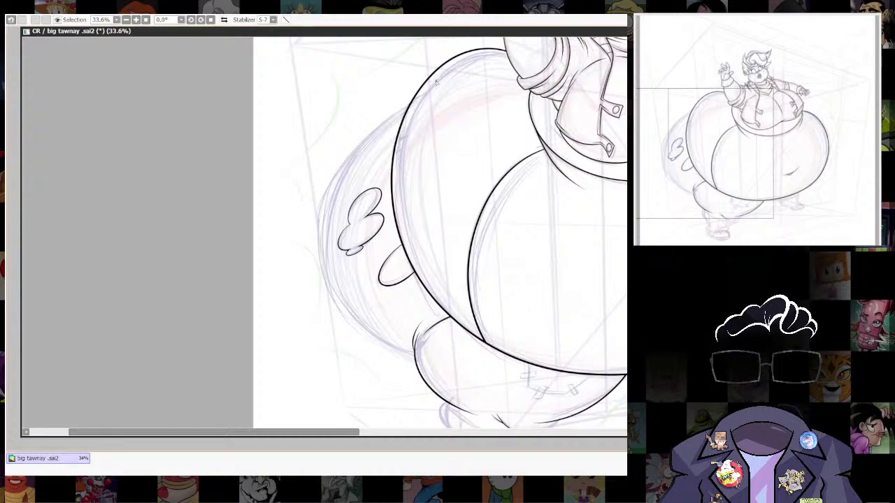
{"action": "mouse_move", "coordinate": [409, 98]}
{"action": "left_mouse_down"}
{"action": "mouse_move", "coordinate": [313, 201]}
{"action": "mouse_move", "coordinate": [355, 330]}
{"action": "mouse_move", "coordinate": [454, 360]}
{"action": "left_mouse_up"}
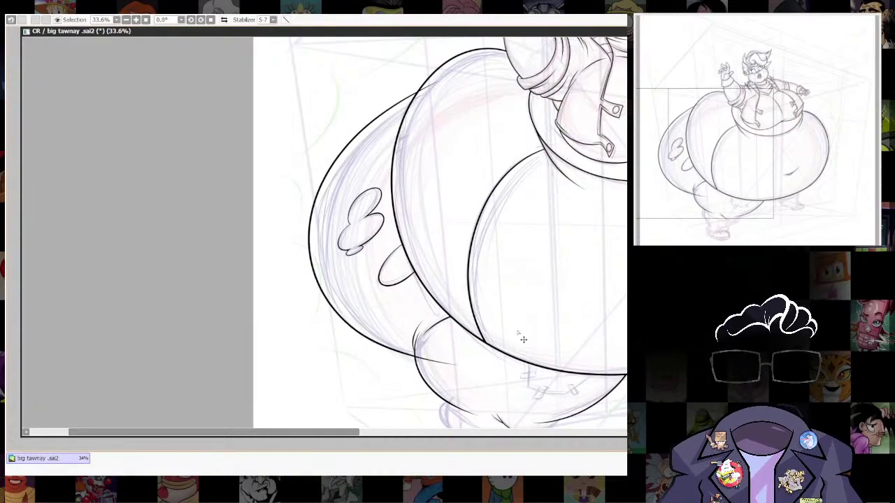
{"action": "key", "text": "ctrl+z"}
{"action": "mouse_move", "coordinate": [398, 94]}
{"action": "left_mouse_down"}
{"action": "mouse_move", "coordinate": [303, 260]}
{"action": "mouse_move", "coordinate": [370, 340]}
{"action": "mouse_move", "coordinate": [493, 354]}
{"action": "left_mouse_up"}
{"action": "key", "text": "ctrl+z"}
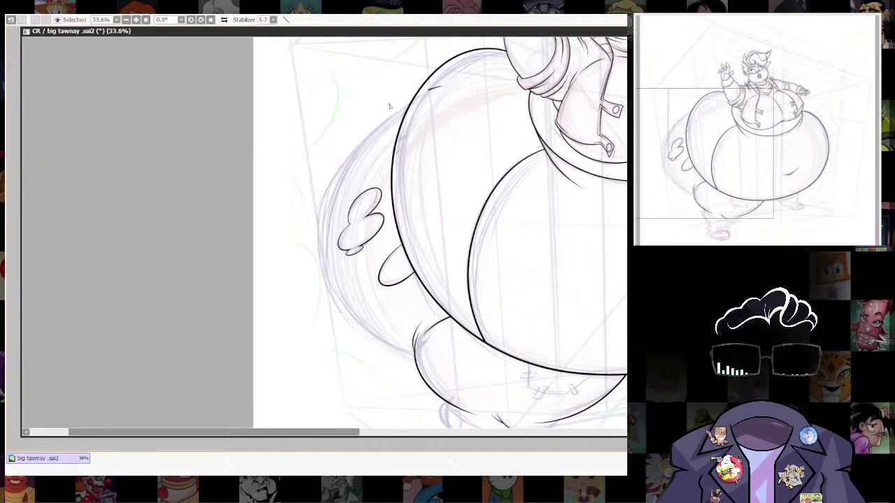
{"action": "mouse_move", "coordinate": [427, 90]}
{"action": "left_mouse_down"}
{"action": "mouse_move", "coordinate": [318, 206]}
{"action": "mouse_move", "coordinate": [378, 346]}
{"action": "left_mouse_up"}
{"action": "key", "text": "ctrl+z"}
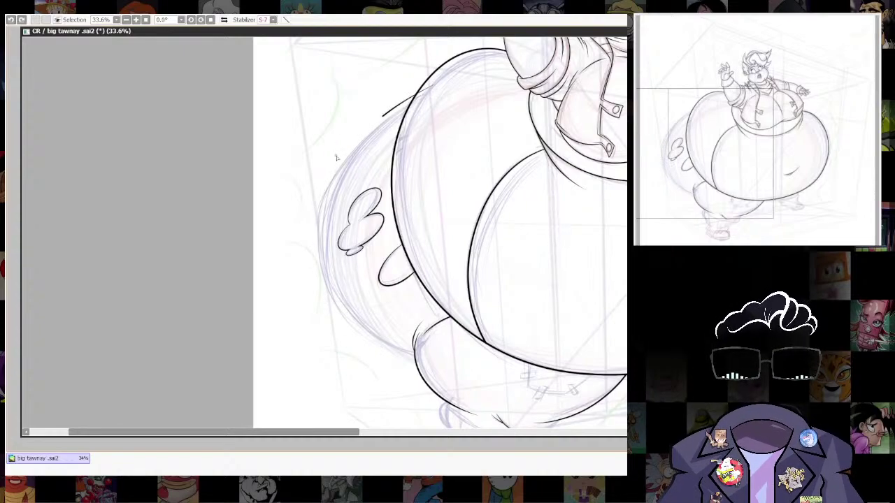
Ink the rear form's full outer curve from behind the upper hip down across the near leg.
{"action": "mouse_move", "coordinate": [335, 158]}
{"action": "left_mouse_down"}
{"action": "mouse_move", "coordinate": [320, 264]}
{"action": "mouse_move", "coordinate": [482, 381]}
{"action": "mouse_move", "coordinate": [478, 360]}
{"action": "left_mouse_up"}
{"action": "key", "text": "ctrl+t"}
{"action": "key", "text": "Return"}
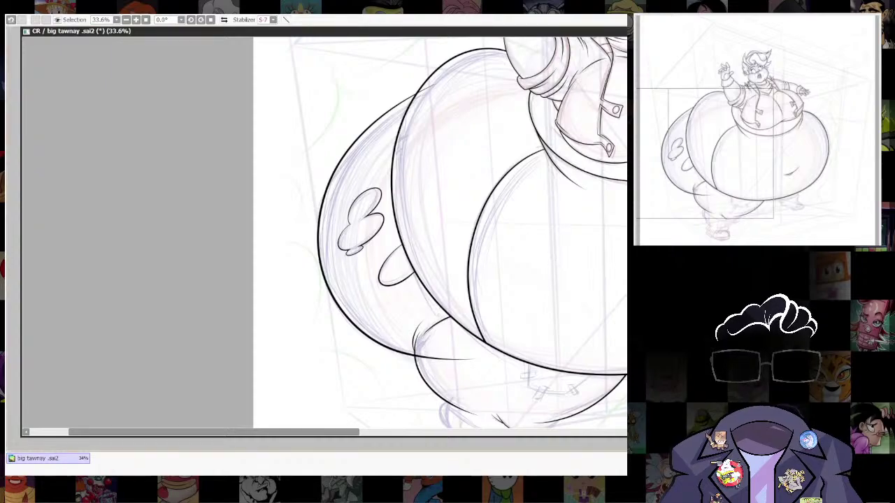
Erase the lower end of the rear form's outer curve where it runs across the near leg.
{"action": "left_click_drag", "start_coordinate": [436, 339], "coordinate": [589, 343]}
{"action": "mouse_move", "coordinate": [433, 405]}
{"action": "left_mouse_down"}
{"action": "mouse_move", "coordinate": [422, 285]}
{"action": "mouse_move", "coordinate": [465, 283]}
{"action": "left_mouse_up"}
{"action": "key", "text": "ctrl+z"}
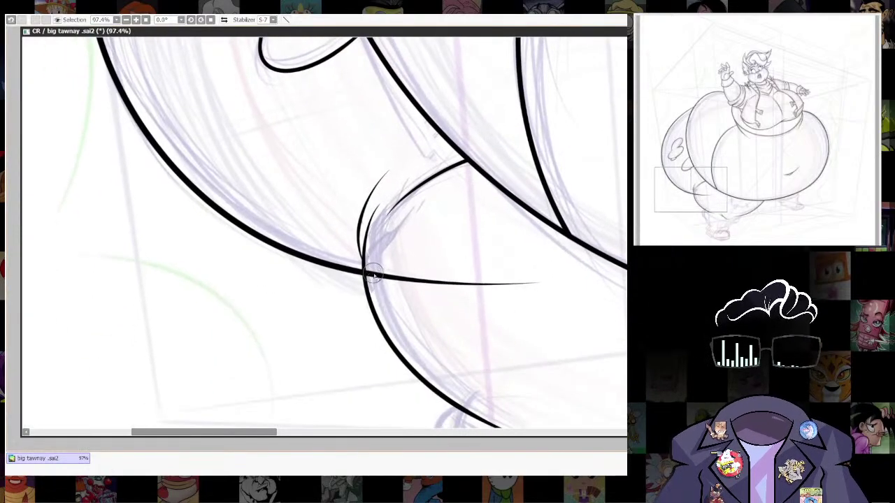
{"action": "left_click_drag", "start_coordinate": [374, 277], "coordinate": [549, 282]}
Erase the upper end of the rear form's outer curve where it overshoots the hip outline.
{"action": "left_click_drag", "start_coordinate": [409, 84], "coordinate": [440, 409]}
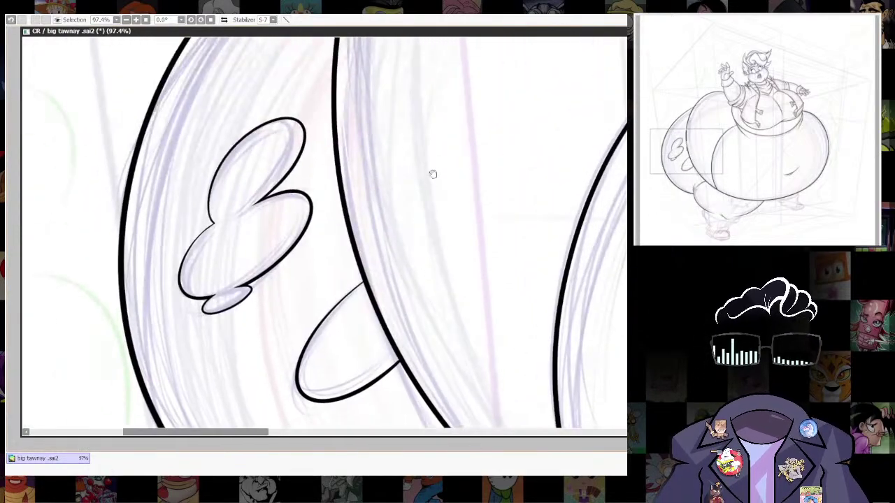
{"action": "left_click_drag", "start_coordinate": [433, 174], "coordinate": [461, 419]}
{"action": "left_click_drag", "start_coordinate": [435, 224], "coordinate": [536, 170]}
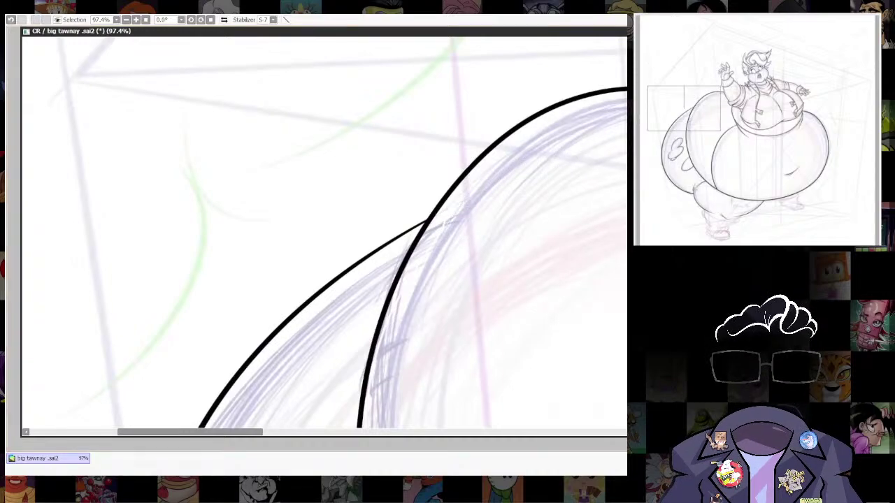
{"action": "left_click_drag", "start_coordinate": [549, 282], "coordinate": [321, 286]}
{"action": "left_click_drag", "start_coordinate": [624, 349], "coordinate": [514, 183]}
{"action": "left_click_drag", "start_coordinate": [598, 215], "coordinate": [559, 252]}
{"action": "scroll", "coordinate": [559, 251], "scroll_direction": "up", "scroll_amount": 3}
{"action": "scroll", "coordinate": [563, 250], "scroll_direction": "down", "scroll_amount": 5}
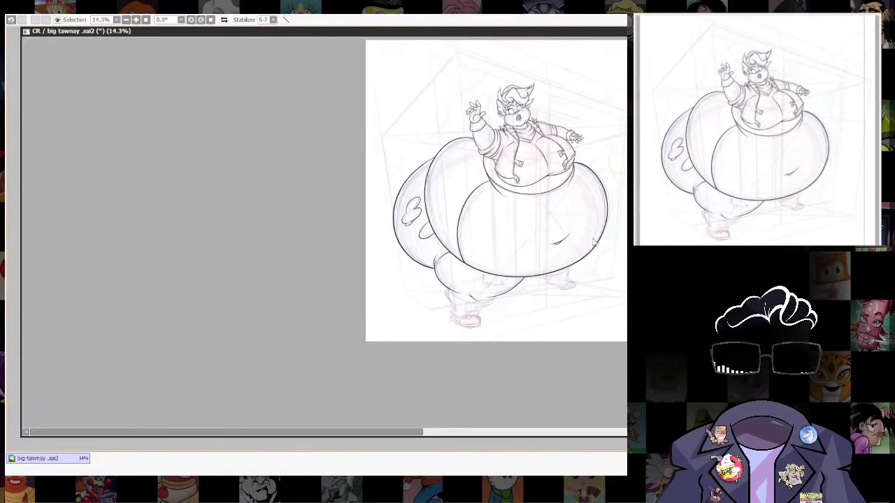
Review the inked outlines across the whole figure, both over the rough sketch and with the sketch hidden.
{"action": "left_click_drag", "start_coordinate": [617, 257], "coordinate": [575, 343]}
{"action": "scroll", "coordinate": [541, 247], "scroll_direction": "up", "scroll_amount": 7}
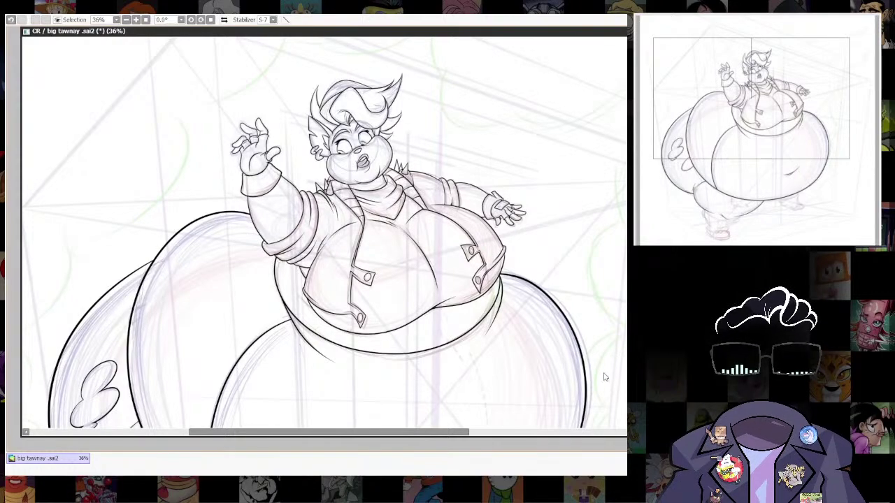
{"action": "left_click_drag", "start_coordinate": [606, 377], "coordinate": [605, 266]}
{"action": "scroll", "coordinate": [605, 267], "scroll_direction": "down", "scroll_amount": 5}
{"action": "scroll", "coordinate": [573, 272], "scroll_direction": "down", "scroll_amount": 2}
{"action": "left_click_drag", "start_coordinate": [573, 315], "coordinate": [574, 295]}
{"action": "scroll", "coordinate": [572, 297], "scroll_direction": "up", "scroll_amount": 5}
{"action": "scroll", "coordinate": [615, 268], "scroll_direction": "down", "scroll_amount": 2}
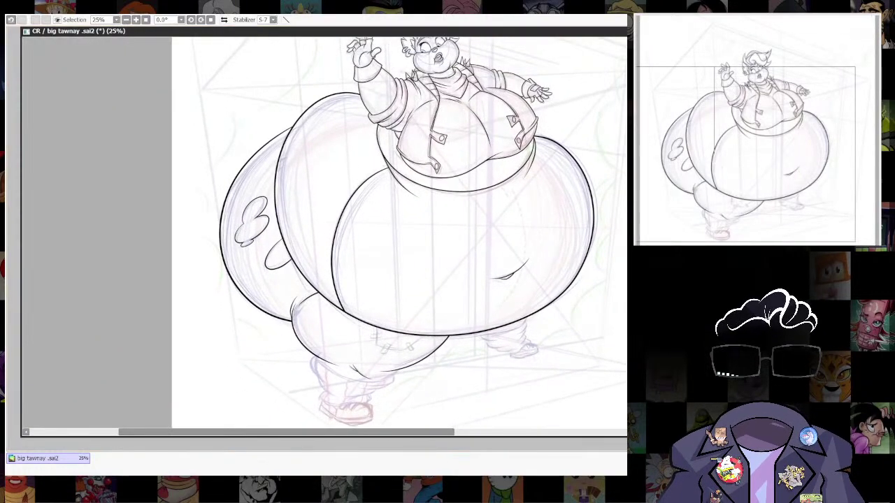
{"action": "scroll", "coordinate": [514, 391], "scroll_direction": "down", "scroll_amount": 4}
{"action": "scroll", "coordinate": [538, 322], "scroll_direction": "up", "scroll_amount": 8}
{"action": "scroll", "coordinate": [543, 349], "scroll_direction": "down", "scroll_amount": 4}
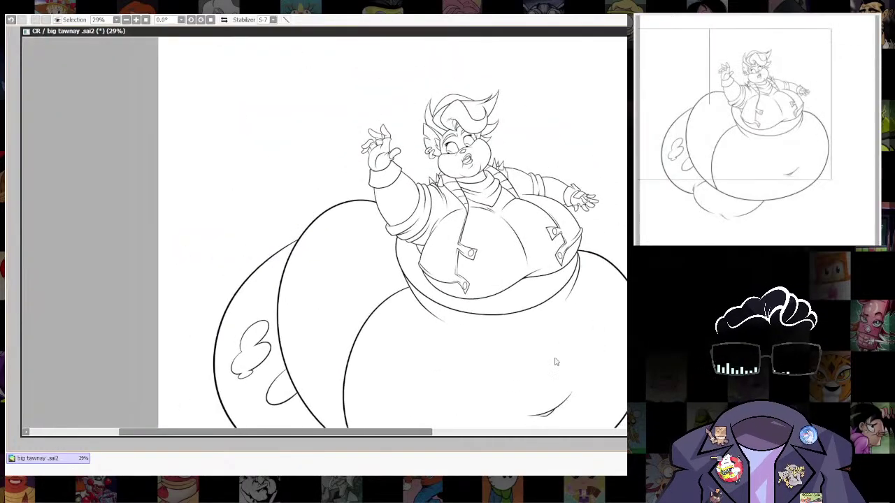
{"action": "left_click_drag", "start_coordinate": [569, 402], "coordinate": [555, 321]}
{"action": "scroll", "coordinate": [570, 377], "scroll_direction": "down", "scroll_amount": 2}
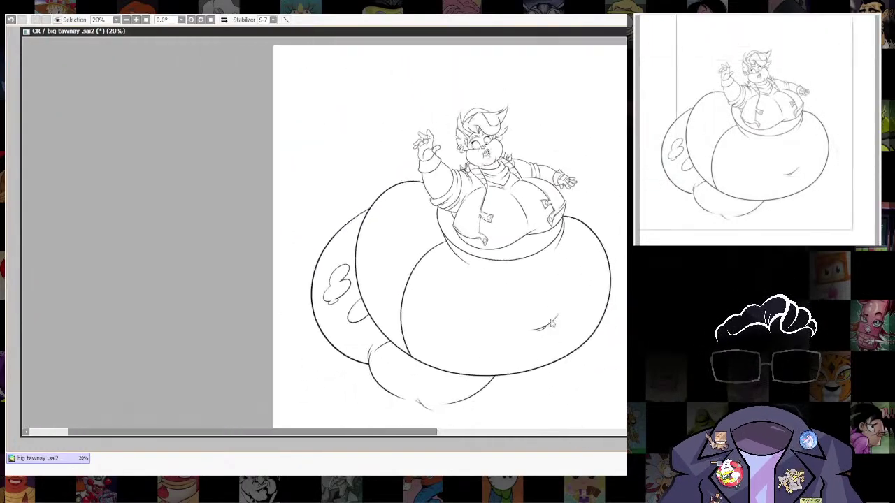
{"action": "scroll", "coordinate": [563, 332], "scroll_direction": "up", "scroll_amount": 1}
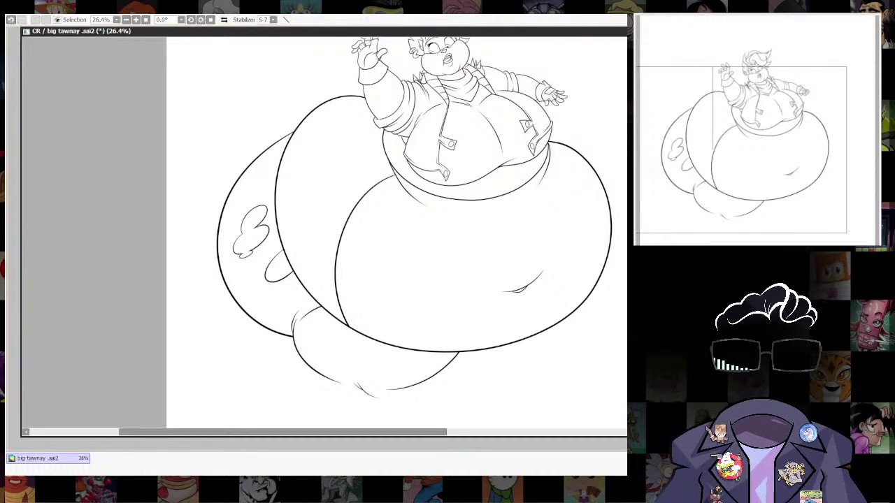
{"action": "left_click_drag", "start_coordinate": [466, 374], "coordinate": [526, 237]}
Reduce the brush size to 3.0 and ink the short curved crease under the near thigh, up to its outer outline.
{"action": "scroll", "coordinate": [441, 251], "scroll_direction": "up", "scroll_amount": 10}
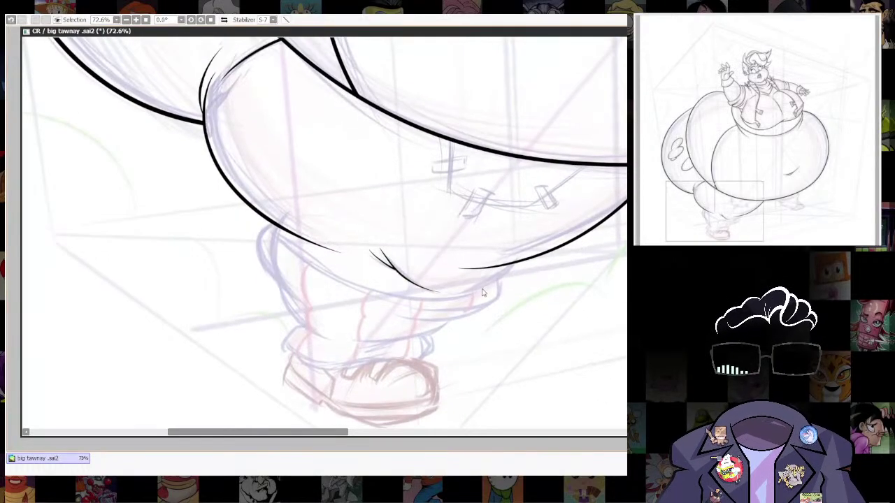
{"action": "key", "text": "["}
{"action": "key", "text": "["}
{"action": "key", "text": "["}
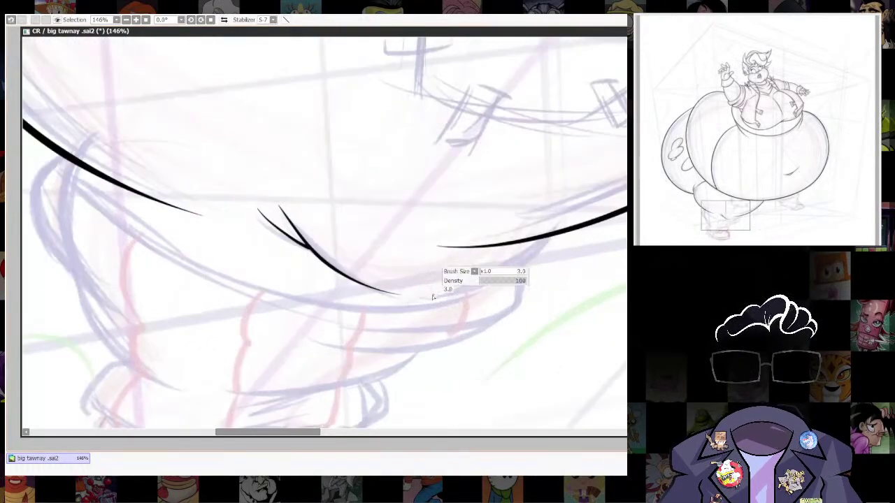
{"action": "left_click_drag", "start_coordinate": [467, 291], "coordinate": [546, 241]}
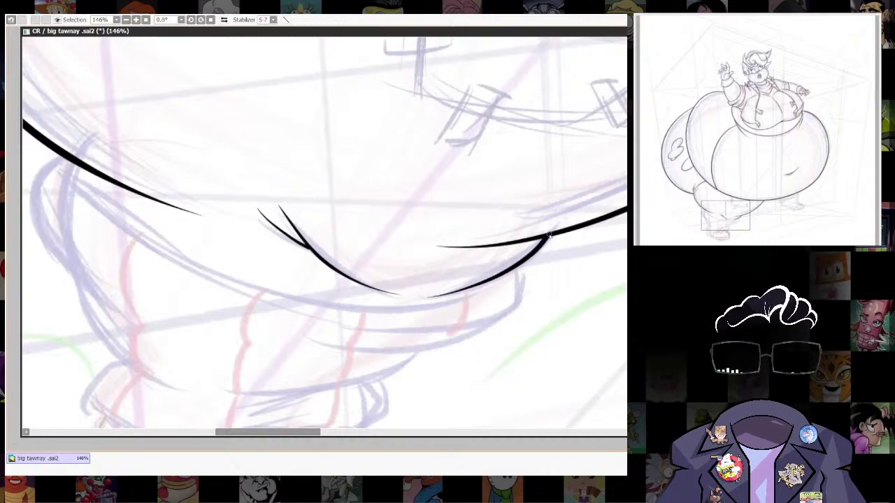
Ink the near thigh's long lower curve from the rear side across to the front crease, undoing strokes that miss.
{"action": "scroll", "coordinate": [549, 238], "scroll_direction": "down", "scroll_amount": 8}
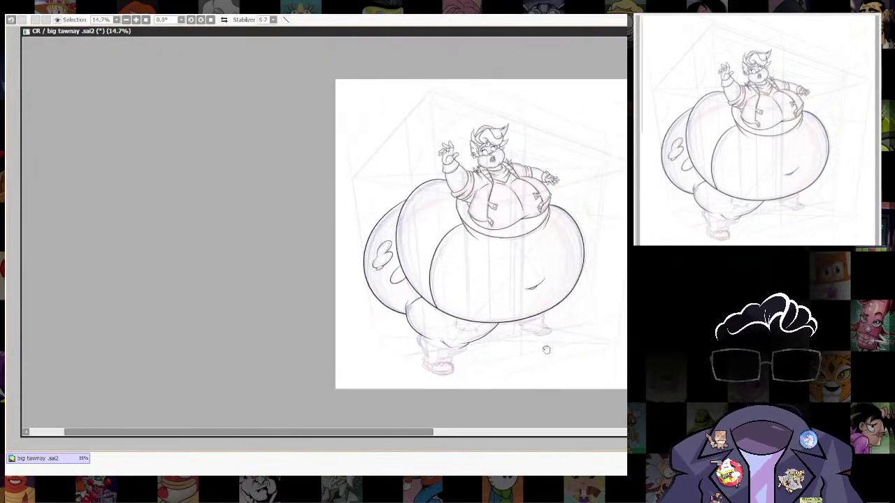
{"action": "scroll", "coordinate": [546, 349], "scroll_direction": "up", "scroll_amount": 2}
{"action": "scroll", "coordinate": [594, 281], "scroll_direction": "up", "scroll_amount": 5}
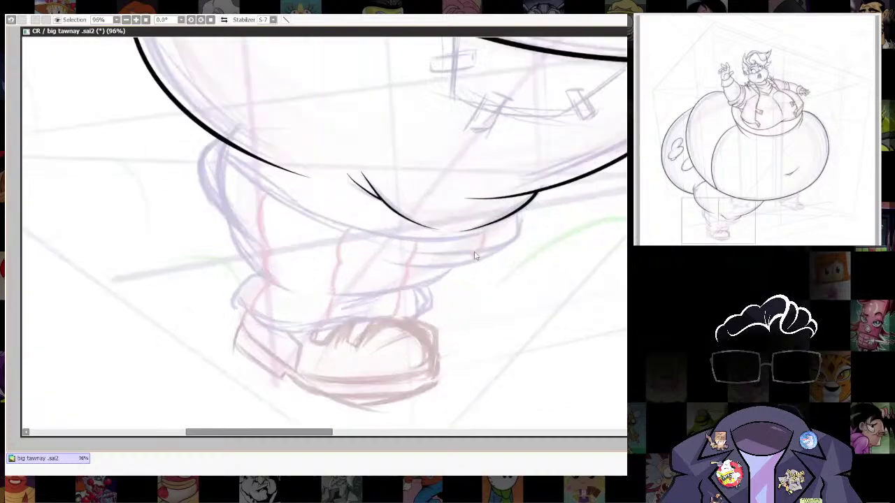
{"action": "left_click_drag", "start_coordinate": [603, 309], "coordinate": [554, 392]}
{"action": "mouse_move", "coordinate": [131, 159]}
{"action": "left_mouse_down"}
{"action": "mouse_move", "coordinate": [217, 243]}
{"action": "mouse_move", "coordinate": [327, 286]}
{"action": "mouse_move", "coordinate": [435, 299]}
{"action": "mouse_move", "coordinate": [513, 273]}
{"action": "left_mouse_up"}
{"action": "key", "text": "ctrl+z"}
{"action": "mouse_move", "coordinate": [170, 217]}
{"action": "left_mouse_down"}
{"action": "mouse_move", "coordinate": [301, 287]}
{"action": "mouse_move", "coordinate": [420, 311]}
{"action": "mouse_move", "coordinate": [513, 297]}
{"action": "mouse_move", "coordinate": [566, 241]}
{"action": "left_mouse_up"}
{"action": "key", "text": "ctrl+z"}
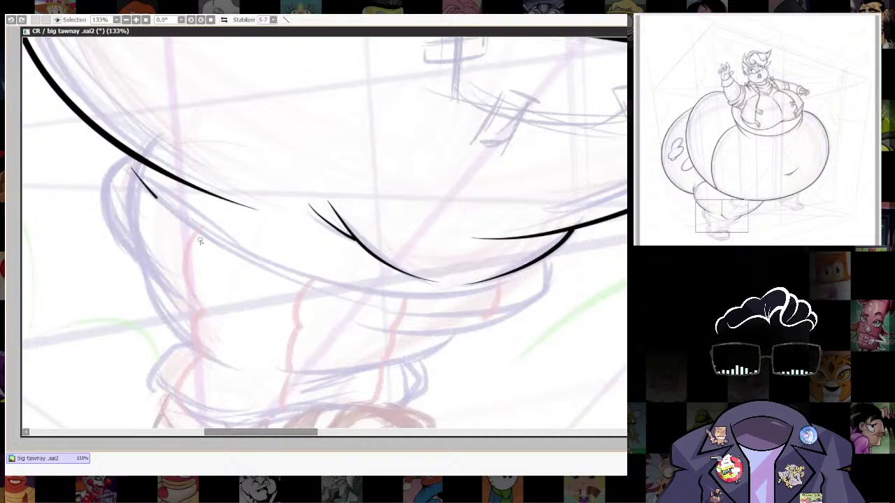
{"action": "mouse_move", "coordinate": [200, 240]}
{"action": "left_mouse_down"}
{"action": "mouse_move", "coordinate": [299, 286]}
{"action": "mouse_move", "coordinate": [447, 302]}
{"action": "mouse_move", "coordinate": [506, 290]}
{"action": "mouse_move", "coordinate": [568, 230]}
{"action": "left_mouse_up"}
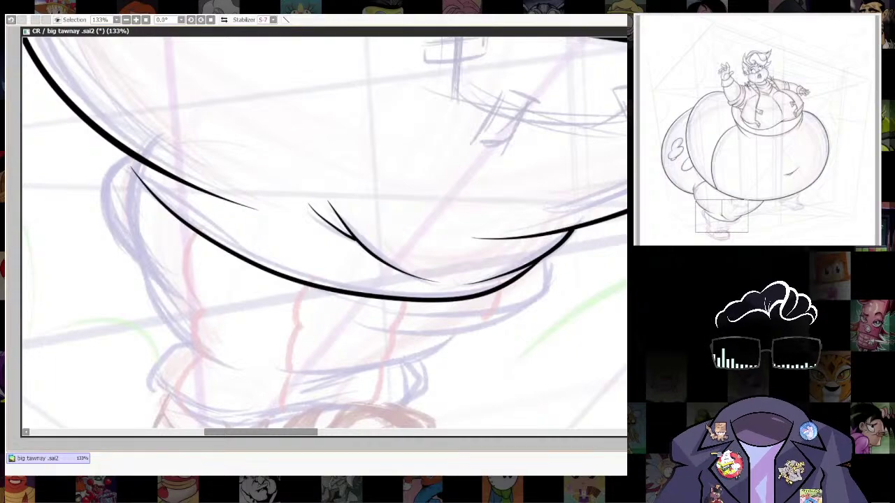
Ink the curved trouser fold just below the front end of the near thigh, redoing the first stroke.
{"action": "scroll", "coordinate": [491, 396], "scroll_direction": "down", "scroll_amount": 7}
{"action": "scroll", "coordinate": [574, 305], "scroll_direction": "down", "scroll_amount": 3}
{"action": "scroll", "coordinate": [559, 304], "scroll_direction": "up", "scroll_amount": 4}
{"action": "left_click_drag", "start_coordinate": [559, 381], "coordinate": [573, 341]}
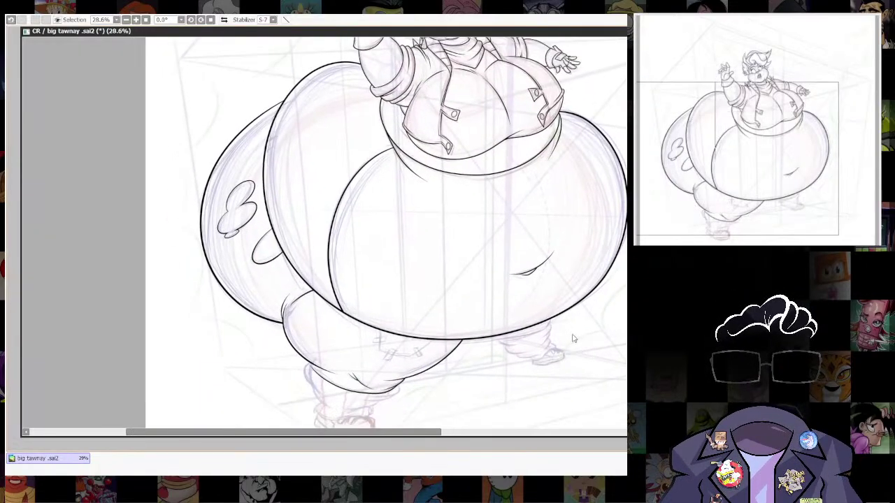
{"action": "scroll", "coordinate": [571, 339], "scroll_direction": "down", "scroll_amount": 2}
{"action": "scroll", "coordinate": [588, 293], "scroll_direction": "up", "scroll_amount": 3}
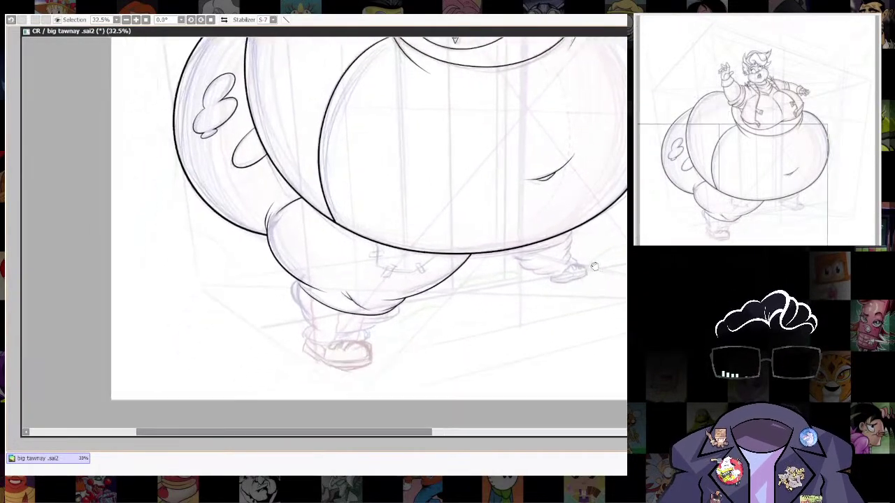
{"action": "scroll", "coordinate": [593, 266], "scroll_direction": "up", "scroll_amount": 4}
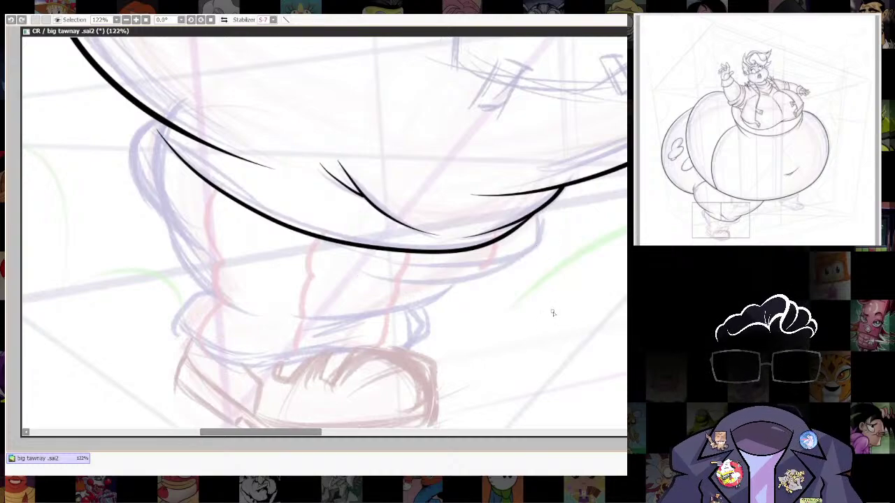
{"action": "mouse_move", "coordinate": [354, 276]}
{"action": "left_mouse_down"}
{"action": "mouse_move", "coordinate": [401, 283]}
{"action": "mouse_move", "coordinate": [503, 273]}
{"action": "mouse_move", "coordinate": [540, 247]}
{"action": "mouse_move", "coordinate": [541, 213]}
{"action": "left_mouse_up"}
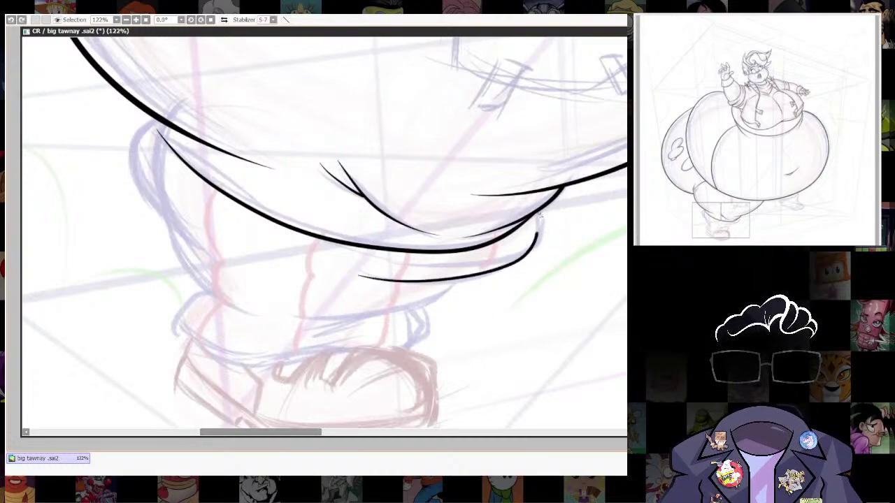
{"action": "key", "text": "ctrl+z"}
{"action": "mouse_move", "coordinate": [354, 274]}
{"action": "left_mouse_down"}
{"action": "mouse_move", "coordinate": [479, 280]}
{"action": "mouse_move", "coordinate": [522, 260]}
{"action": "mouse_move", "coordinate": [540, 235]}
{"action": "left_mouse_up"}
Ink the bulging trouser fold at the back of the near leg up to the thigh outline, undoing the rejected strokes.
{"action": "left_click_drag", "start_coordinate": [513, 269], "coordinate": [587, 333]}
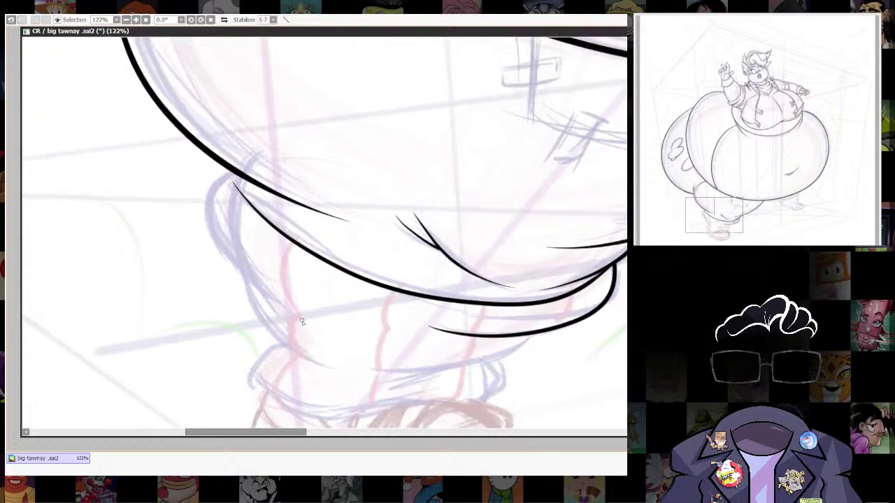
{"action": "mouse_move", "coordinate": [235, 282]}
{"action": "left_mouse_down"}
{"action": "mouse_move", "coordinate": [196, 223]}
{"action": "mouse_move", "coordinate": [233, 161]}
{"action": "left_mouse_up"}
{"action": "key", "text": "ctrl+z"}
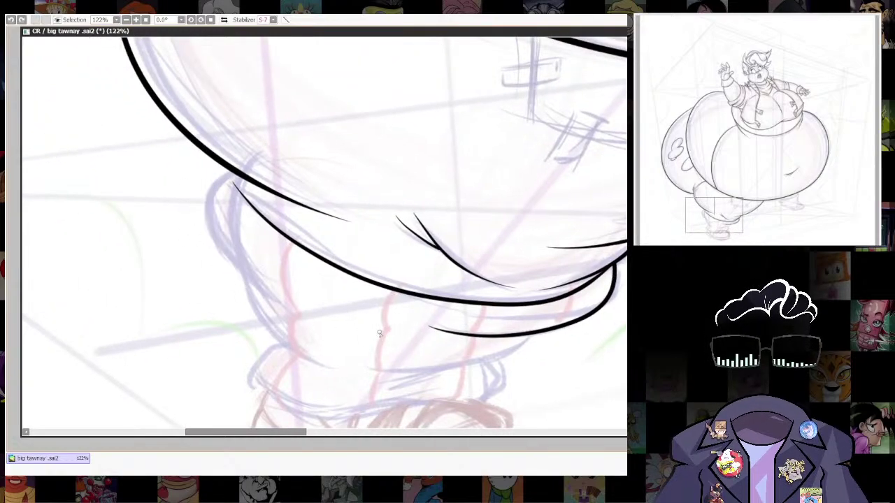
{"action": "left_click_drag", "start_coordinate": [299, 320], "coordinate": [231, 173]}
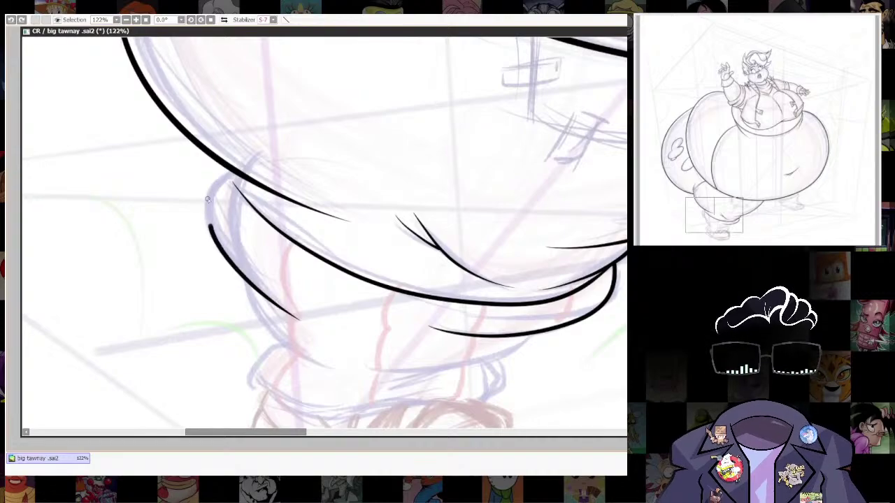
{"action": "key", "text": "ctrl+z"}
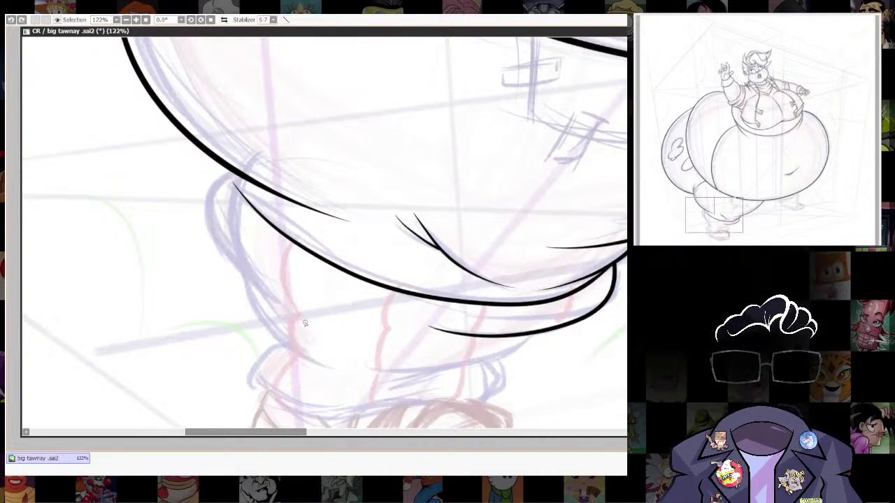
{"action": "mouse_move", "coordinate": [305, 323]}
{"action": "left_mouse_down"}
{"action": "mouse_move", "coordinate": [245, 281]}
{"action": "mouse_move", "coordinate": [207, 231]}
{"action": "mouse_move", "coordinate": [207, 191]}
{"action": "mouse_move", "coordinate": [228, 170]}
{"action": "left_mouse_up"}
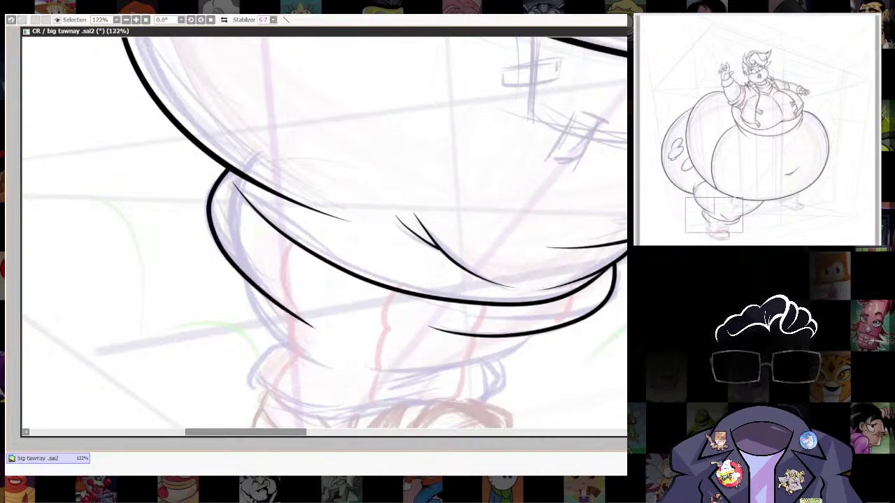
Ink the two lower trouser folds above the near leg's cuff, one on the back side and one on the front.
{"action": "left_click_drag", "start_coordinate": [407, 379], "coordinate": [382, 292]}
{"action": "mouse_move", "coordinate": [280, 274]}
{"action": "left_mouse_down"}
{"action": "mouse_move", "coordinate": [227, 230]}
{"action": "mouse_move", "coordinate": [219, 199]}
{"action": "left_mouse_up"}
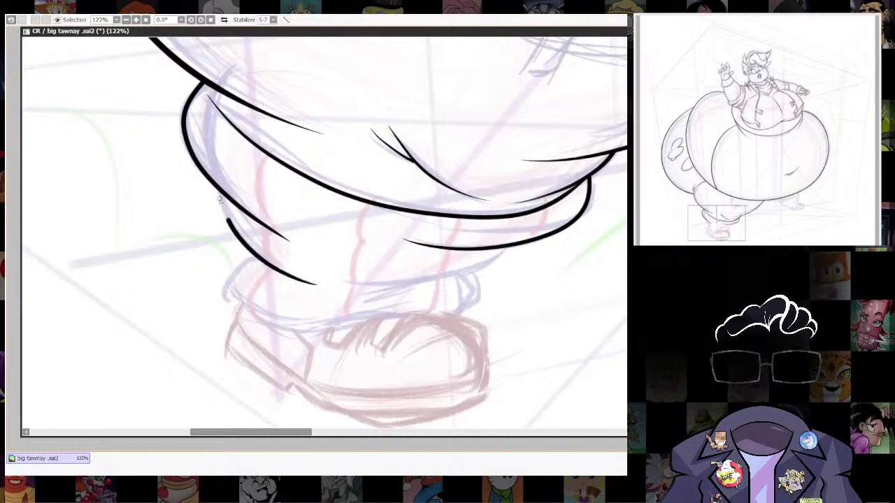
{"action": "left_click_drag", "start_coordinate": [530, 292], "coordinate": [455, 320]}
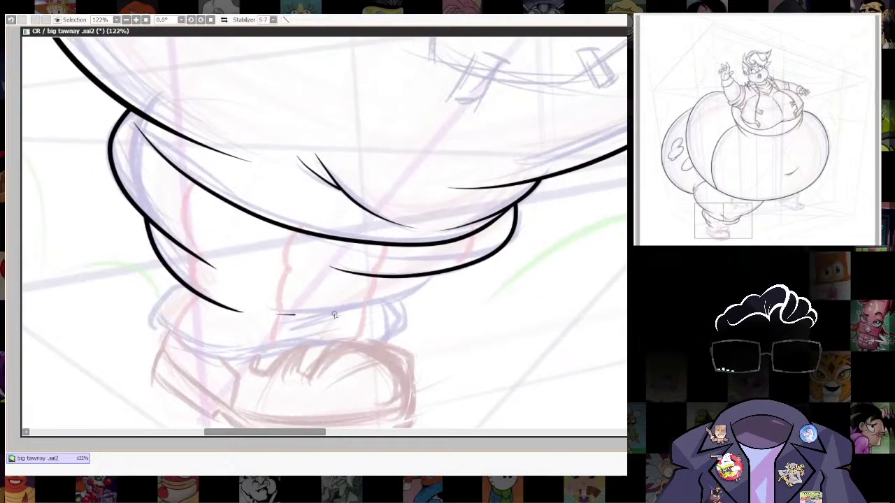
{"action": "left_click_drag", "start_coordinate": [334, 315], "coordinate": [430, 282]}
{"action": "left_click_drag", "start_coordinate": [507, 338], "coordinate": [629, 270]}
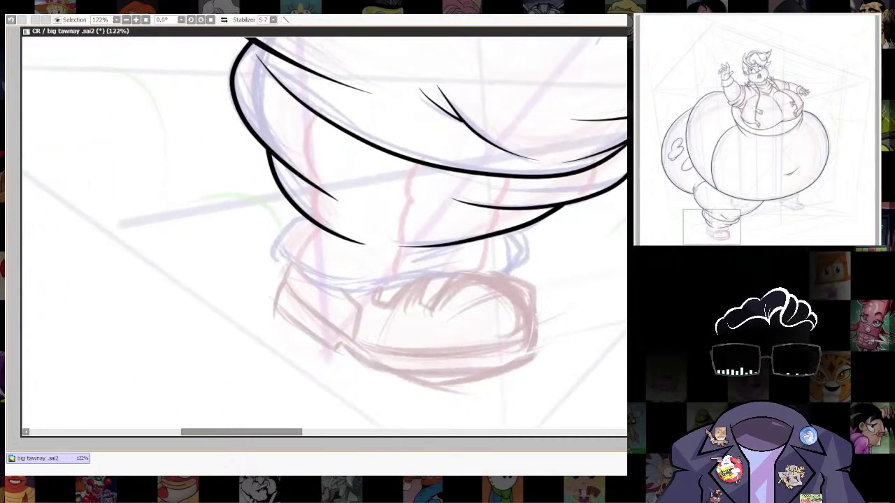
Reduce the brush size and ink the outline of the near leg's trouser cuff above the shoe.
{"action": "left_click_drag", "start_coordinate": [521, 305], "coordinate": [484, 298]}
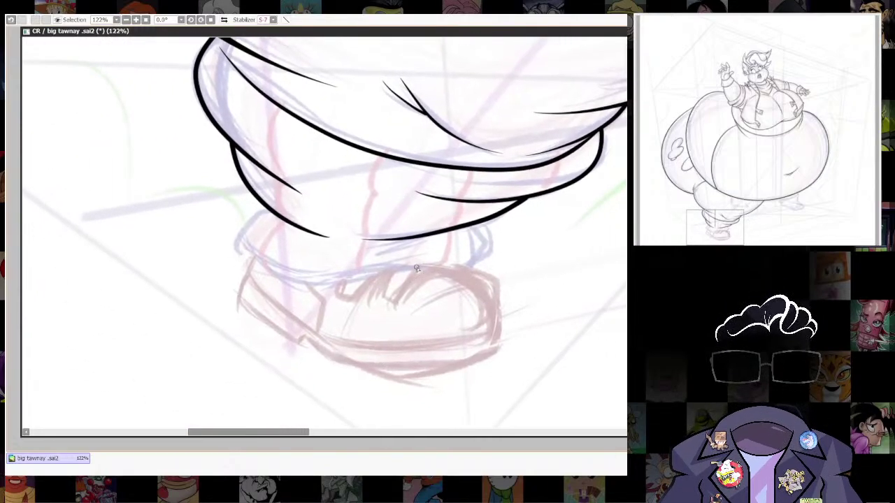
{"action": "key", "text": "bracketleft"}
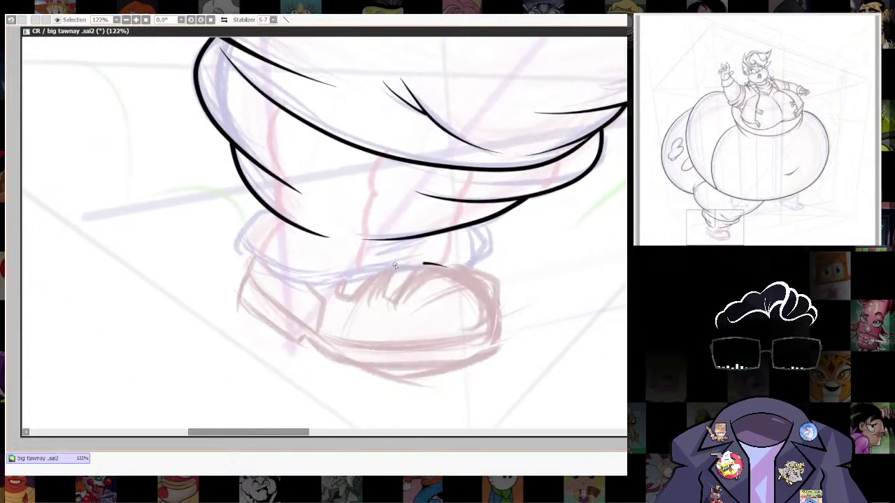
{"action": "mouse_move", "coordinate": [394, 266]}
{"action": "left_mouse_down"}
{"action": "mouse_move", "coordinate": [314, 286]}
{"action": "mouse_move", "coordinate": [244, 255]}
{"action": "left_mouse_up"}
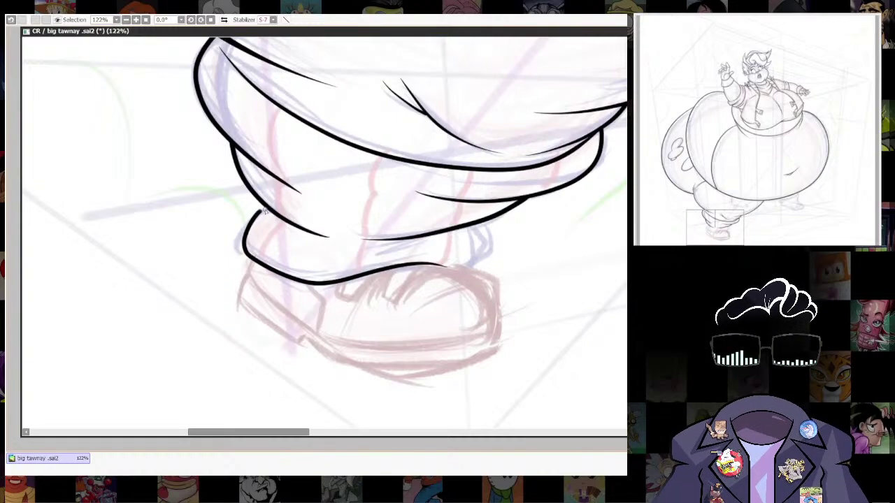
{"action": "left_click_drag", "start_coordinate": [554, 284], "coordinate": [502, 311]}
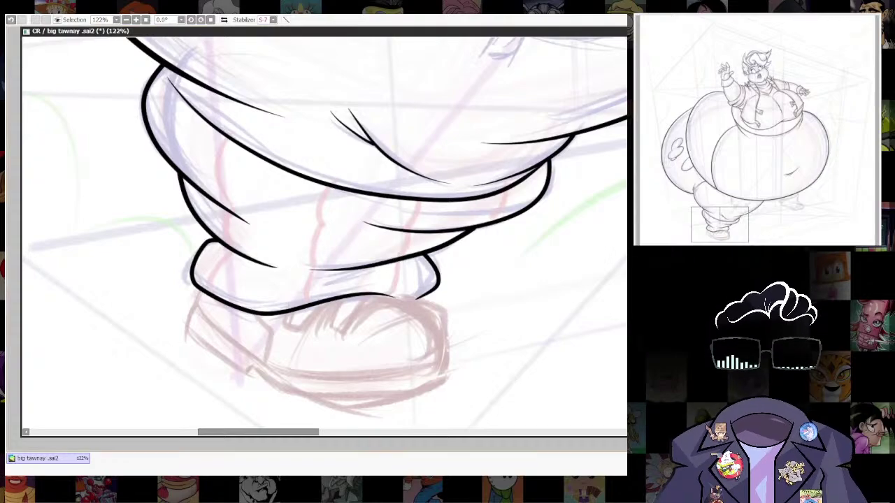
Ink the stitched patch's outline on the near thigh, with a straight side and a curved lower edge rising to the belly.
{"action": "scroll", "coordinate": [558, 268], "scroll_direction": "down", "scroll_amount": 7}
{"action": "left_click_drag", "start_coordinate": [558, 269], "coordinate": [470, 343]}
{"action": "left_click_drag", "start_coordinate": [543, 219], "coordinate": [582, 219]}
{"action": "scroll", "coordinate": [474, 263], "scroll_direction": "up", "scroll_amount": 7}
{"action": "left_click_drag", "start_coordinate": [512, 268], "coordinate": [524, 316]}
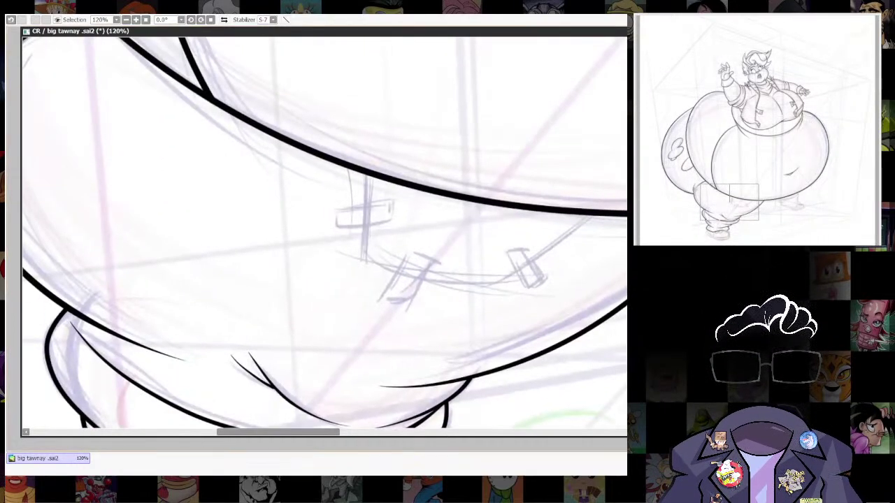
{"action": "left_click_drag", "start_coordinate": [366, 207], "coordinate": [363, 252]}
{"action": "key", "text": "ctrl+z"}
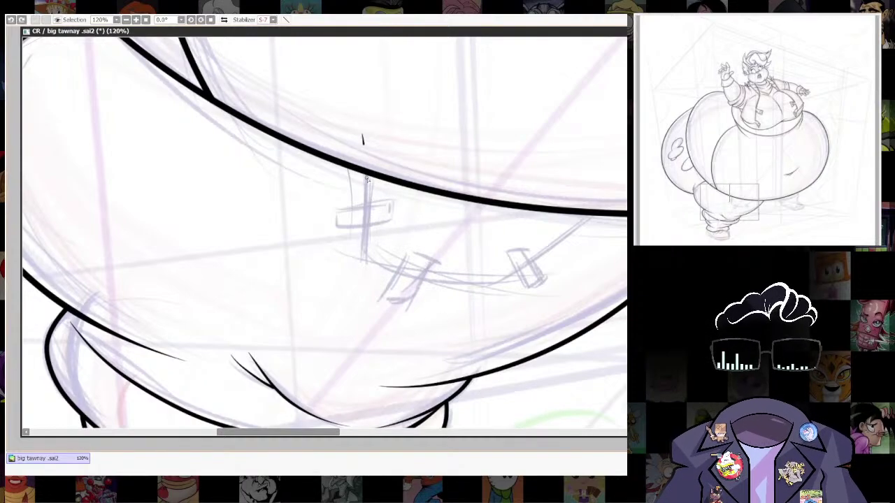
{"action": "left_click_drag", "start_coordinate": [366, 181], "coordinate": [364, 252]}
{"action": "mouse_move", "coordinate": [482, 289]}
{"action": "left_mouse_down"}
{"action": "mouse_move", "coordinate": [559, 238]}
{"action": "mouse_move", "coordinate": [638, 141]}
{"action": "left_mouse_up"}
Erase both ends of the patch outline that overshoot the belly line, using an eraser size of 31.
{"action": "left_click_drag", "start_coordinate": [589, 327], "coordinate": [513, 392]}
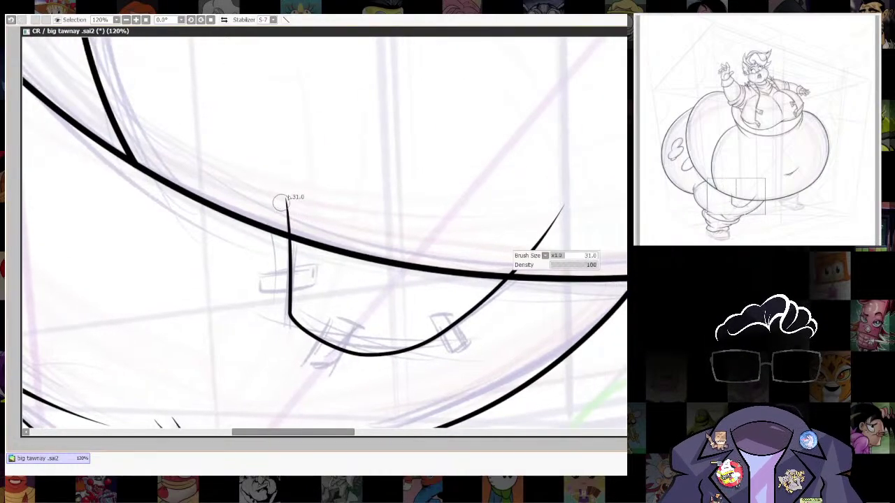
{"action": "left_click_drag", "start_coordinate": [289, 196], "coordinate": [289, 241]}
{"action": "mouse_move", "coordinate": [512, 275]}
{"action": "left_mouse_down"}
{"action": "mouse_move", "coordinate": [566, 204]}
{"action": "mouse_move", "coordinate": [581, 169]}
{"action": "left_mouse_up"}
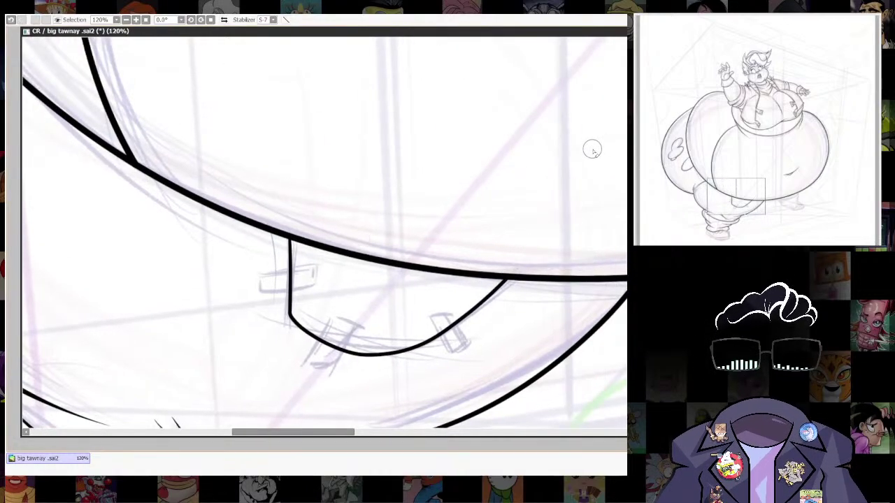
Ink the short curved stroke at the top of the far leg where it meets the belly, redoing the first attempt.
{"action": "scroll", "coordinate": [573, 304], "scroll_direction": "down", "scroll_amount": 6}
{"action": "left_click_drag", "start_coordinate": [615, 346], "coordinate": [486, 291]}
{"action": "scroll", "coordinate": [558, 282], "scroll_direction": "up", "scroll_amount": 6}
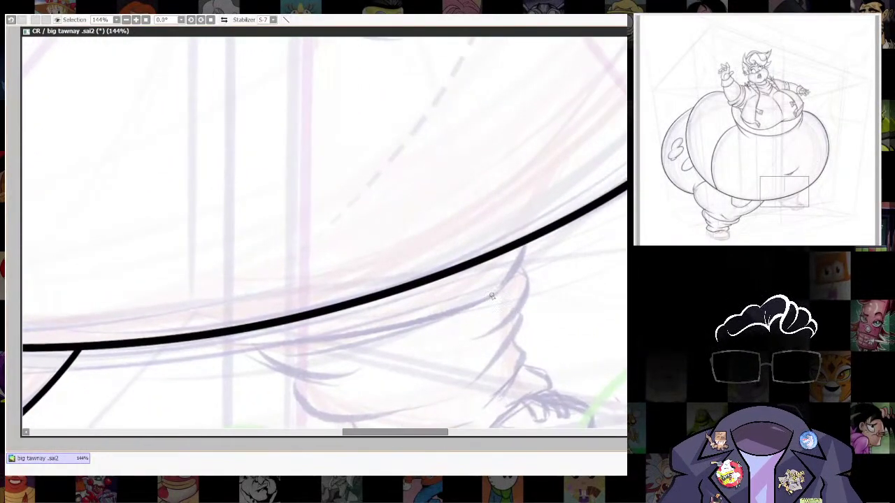
{"action": "left_click_drag", "start_coordinate": [538, 234], "coordinate": [555, 179]}
{"action": "key", "text": "ctrl+z"}
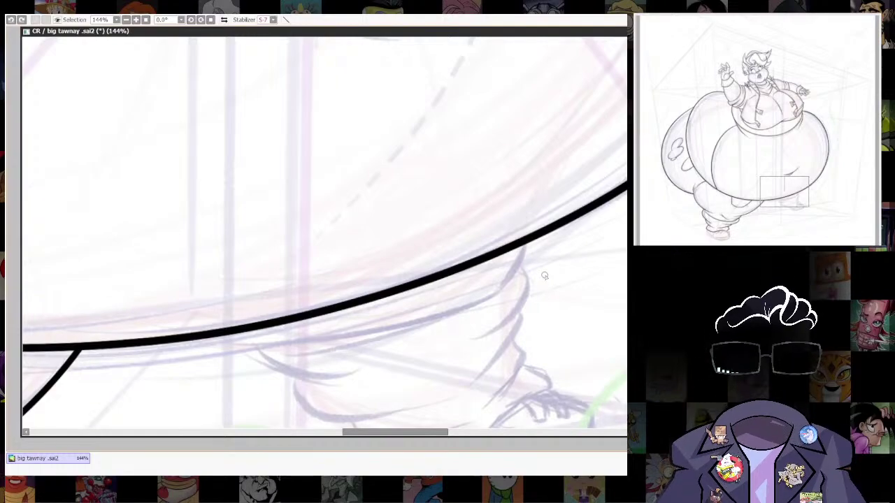
{"action": "mouse_move", "coordinate": [499, 288]}
{"action": "left_mouse_down"}
{"action": "mouse_move", "coordinate": [556, 136]}
{"action": "mouse_move", "coordinate": [526, 239]}
{"action": "mouse_move", "coordinate": [555, 193]}
{"action": "left_mouse_up"}
{"action": "mouse_move", "coordinate": [497, 339]}
{"action": "left_mouse_down"}
{"action": "mouse_move", "coordinate": [580, 280]}
{"action": "mouse_move", "coordinate": [575, 297]}
{"action": "left_mouse_up"}
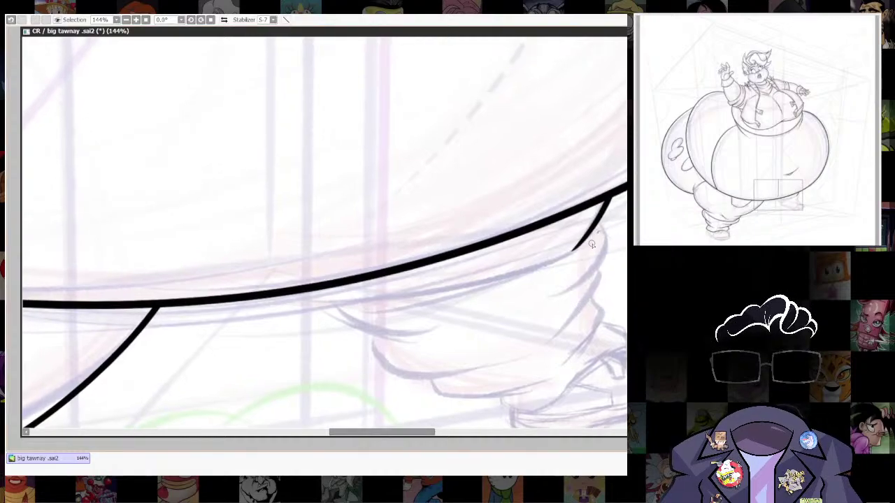
Ink the far trouser leg's upper folds: a long curve beneath the belly, a short outer fold and a curved inner fold.
{"action": "mouse_move", "coordinate": [591, 244]}
{"action": "left_mouse_down"}
{"action": "mouse_move", "coordinate": [438, 304]}
{"action": "mouse_move", "coordinate": [260, 281]}
{"action": "left_mouse_up"}
{"action": "key", "text": "ctrl+z"}
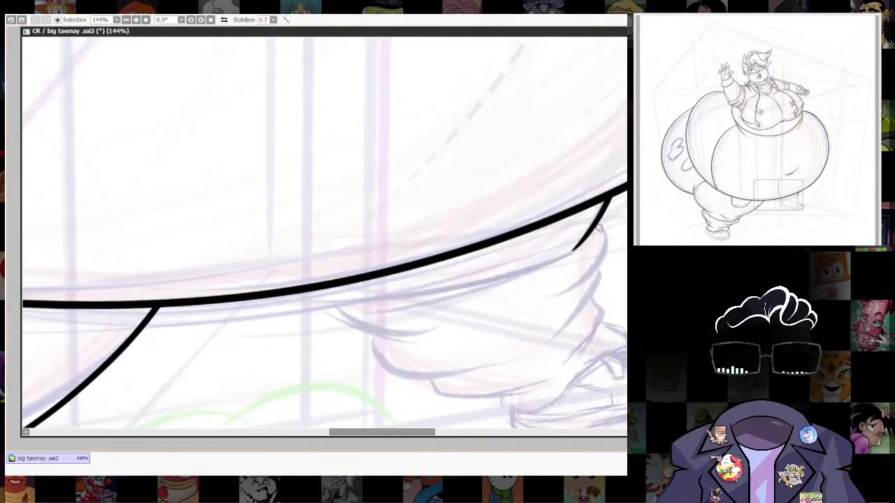
{"action": "left_click_drag", "start_coordinate": [555, 258], "coordinate": [221, 266]}
{"action": "left_click_drag", "start_coordinate": [578, 286], "coordinate": [462, 287]}
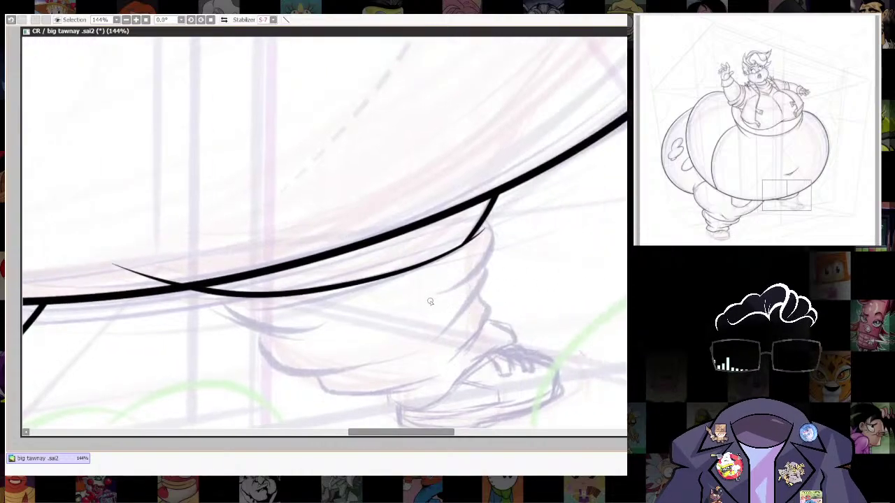
{"action": "left_click_drag", "start_coordinate": [476, 271], "coordinate": [492, 228]}
{"action": "left_click_drag", "start_coordinate": [480, 269], "coordinate": [518, 193]}
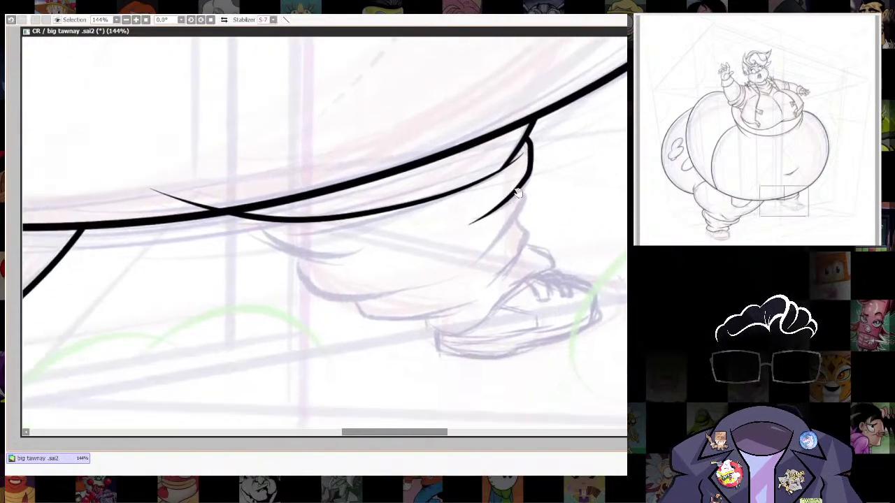
{"action": "mouse_move", "coordinate": [351, 258]}
{"action": "left_mouse_down"}
{"action": "mouse_move", "coordinate": [283, 254]}
{"action": "mouse_move", "coordinate": [215, 211]}
{"action": "left_mouse_up"}
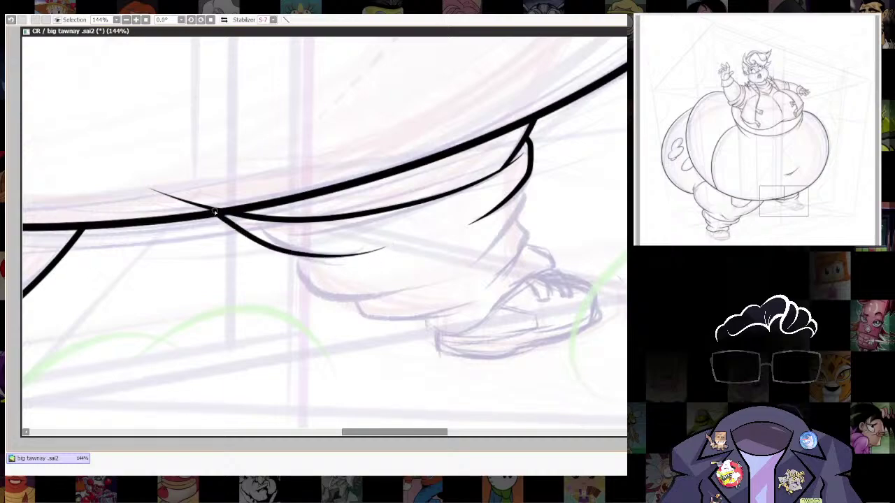
Erase the fold line's end that overshoots the belly outline above the far leg, using an eraser size of 44.
{"action": "left_click_drag", "start_coordinate": [588, 300], "coordinate": [584, 369]}
{"action": "key", "text": "e"}
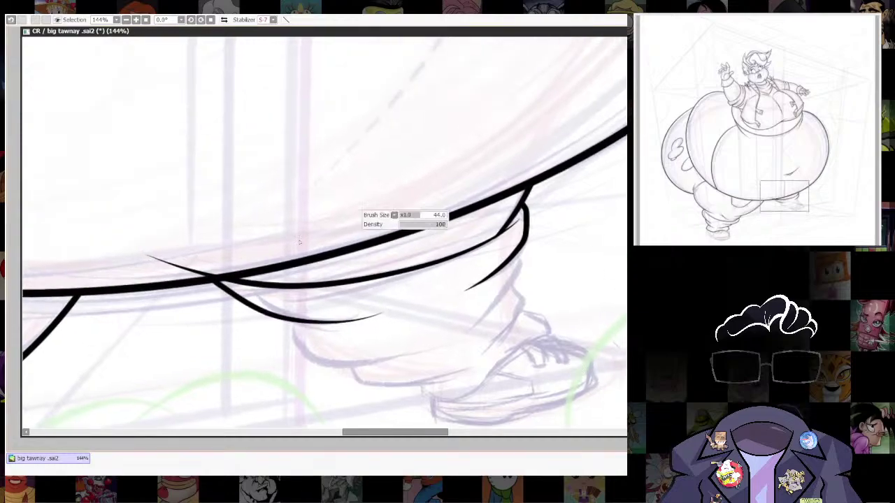
{"action": "left_click_drag", "start_coordinate": [145, 252], "coordinate": [220, 263]}
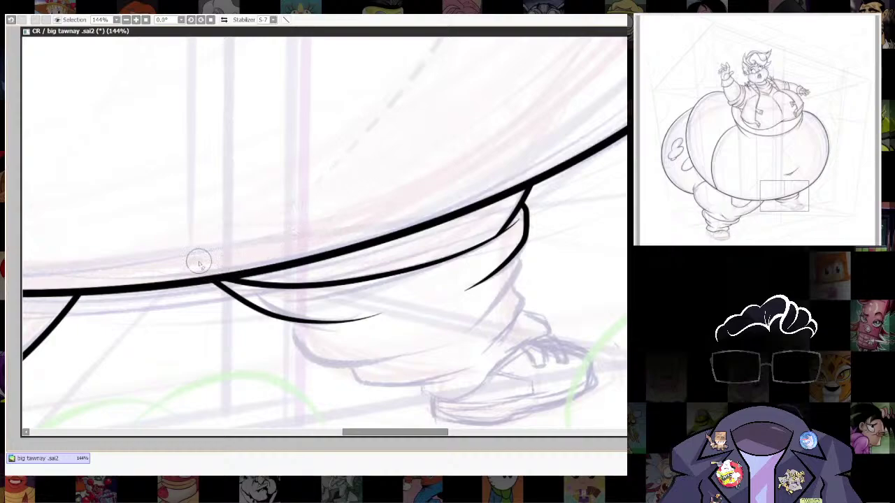
{"action": "mouse_move", "coordinate": [599, 271]}
{"action": "left_mouse_down"}
{"action": "mouse_move", "coordinate": [534, 230]}
{"action": "mouse_move", "coordinate": [515, 274]}
{"action": "left_mouse_up"}
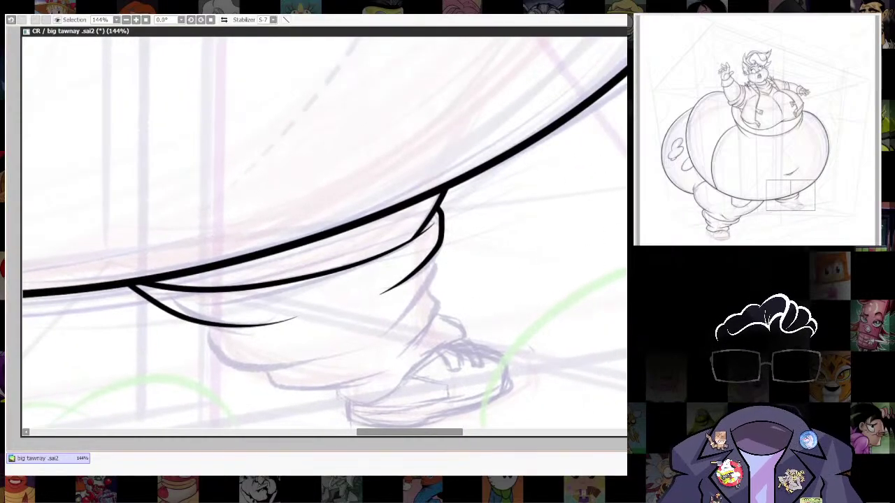
Ink the remaining stacked folds down both sides of the far trouser leg to just above the shoe.
{"action": "key", "text": "n"}
{"action": "mouse_move", "coordinate": [375, 342]}
{"action": "left_mouse_down"}
{"action": "mouse_move", "coordinate": [435, 278]}
{"action": "mouse_move", "coordinate": [527, 243]}
{"action": "left_mouse_up"}
{"action": "left_click_drag", "start_coordinate": [497, 305], "coordinate": [503, 326]}
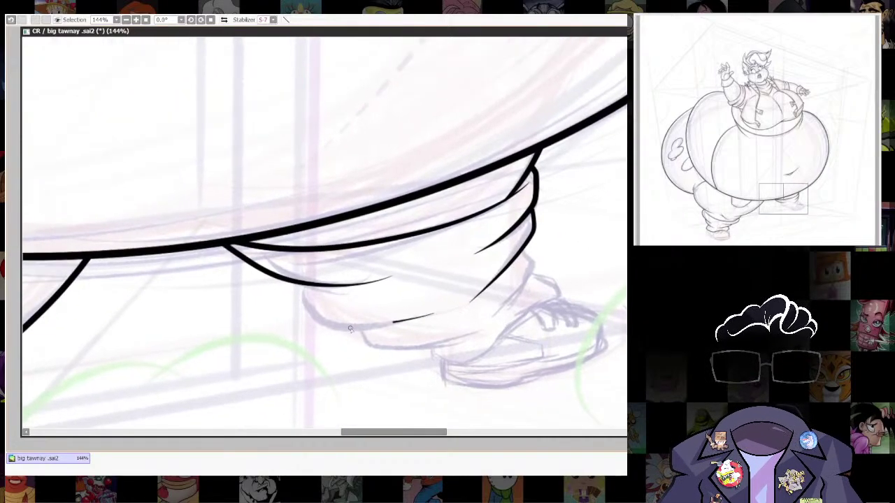
{"action": "mouse_move", "coordinate": [350, 329]}
{"action": "left_mouse_down"}
{"action": "mouse_move", "coordinate": [318, 322]}
{"action": "mouse_move", "coordinate": [311, 277]}
{"action": "left_mouse_up"}
{"action": "mouse_move", "coordinate": [535, 286]}
{"action": "left_mouse_down"}
{"action": "mouse_move", "coordinate": [493, 314]}
{"action": "mouse_move", "coordinate": [484, 278]}
{"action": "mouse_move", "coordinate": [366, 292]}
{"action": "mouse_move", "coordinate": [354, 271]}
{"action": "left_mouse_up"}
{"action": "left_click_drag", "start_coordinate": [568, 222], "coordinate": [534, 271]}
{"action": "left_click_drag", "start_coordinate": [484, 339], "coordinate": [501, 289]}
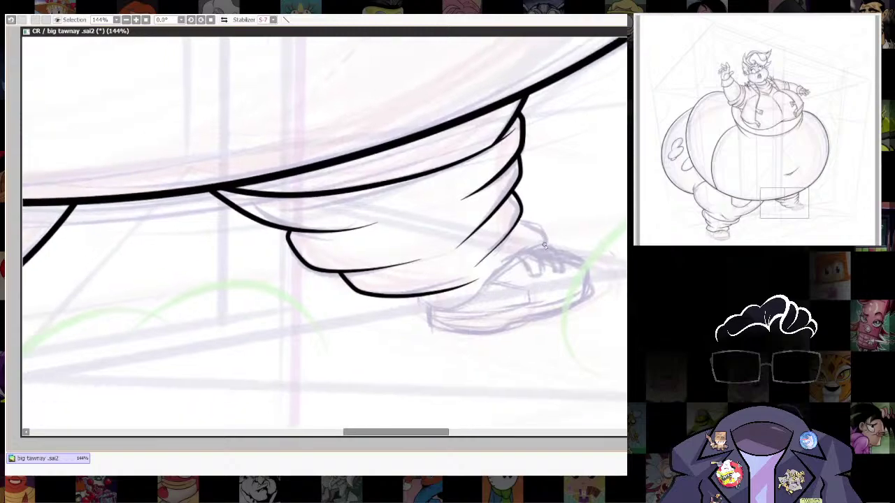
Ink the far trouser leg's cuff hem over the shoe, replacing the first attempt with a rounder curve.
{"action": "left_click_drag", "start_coordinate": [547, 253], "coordinate": [520, 251]}
{"action": "left_click_drag", "start_coordinate": [461, 306], "coordinate": [409, 307]}
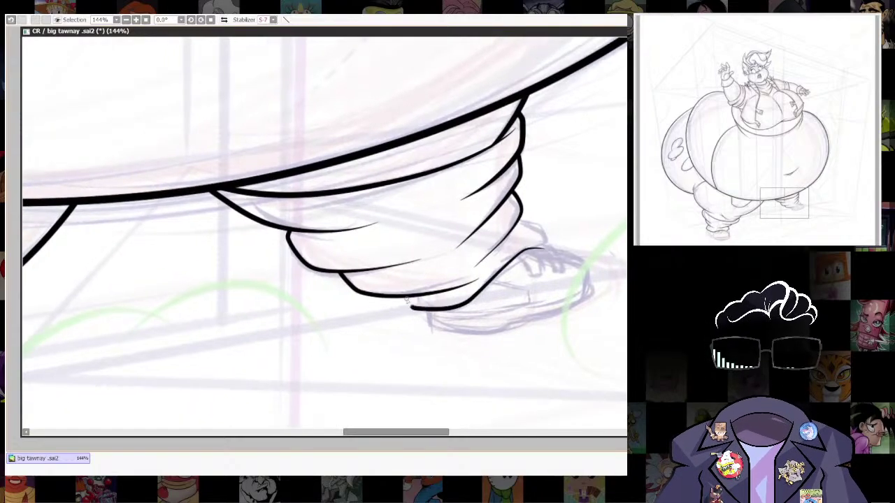
{"action": "left_click_drag", "start_coordinate": [561, 210], "coordinate": [554, 229]}
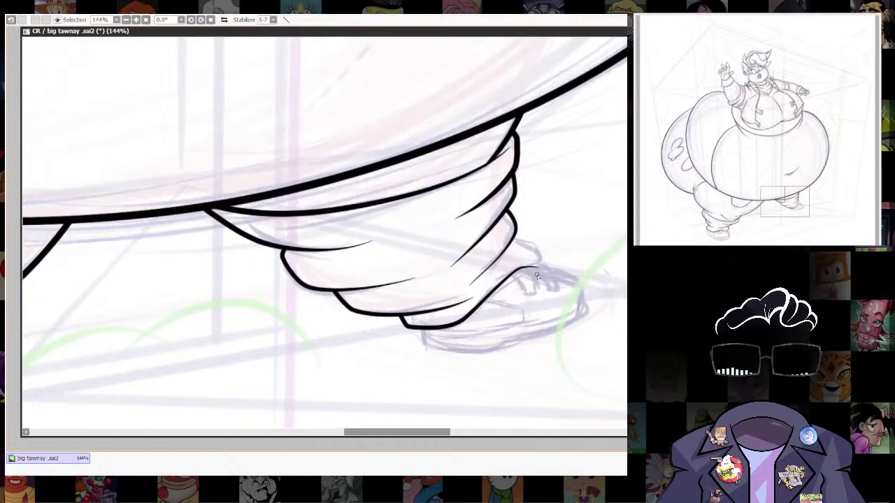
{"action": "key", "text": "ctrl+z"}
{"action": "key", "text": "ctrl+z"}
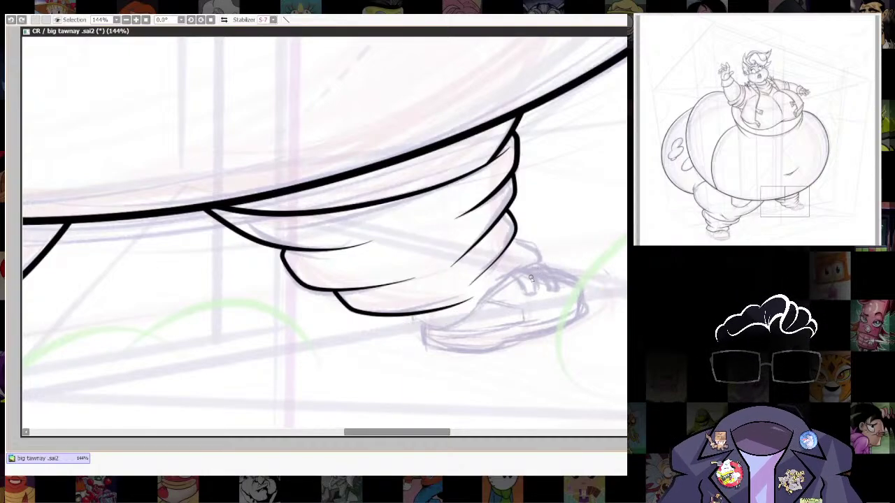
{"action": "mouse_move", "coordinate": [512, 297]}
{"action": "left_mouse_down"}
{"action": "mouse_move", "coordinate": [460, 324]}
{"action": "mouse_move", "coordinate": [412, 322]}
{"action": "left_mouse_up"}
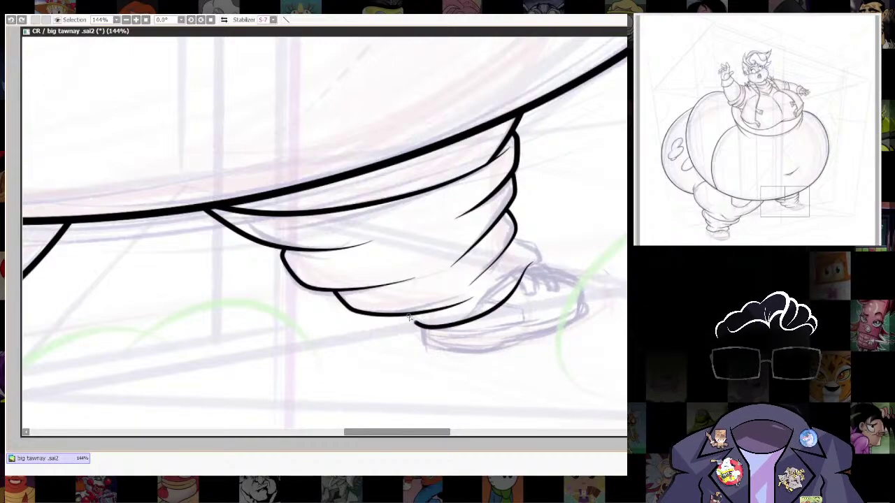
{"action": "scroll", "coordinate": [600, 253], "scroll_direction": "up", "scroll_amount": 1}
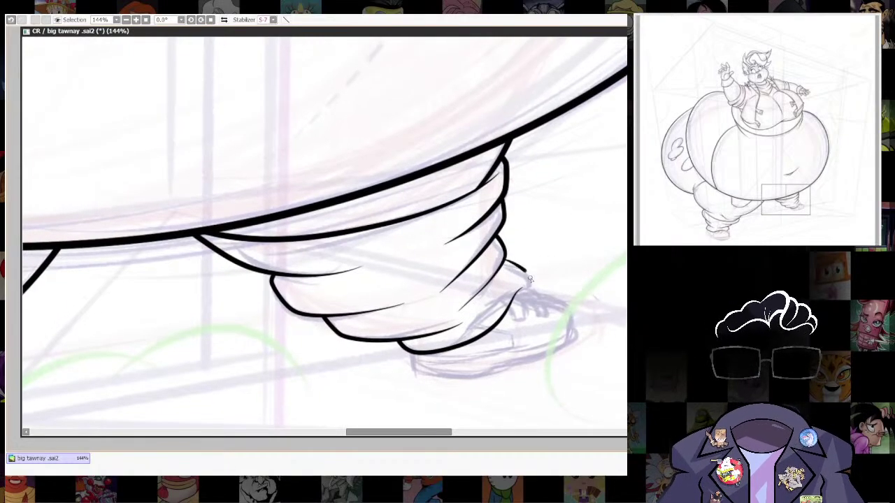
{"action": "scroll", "coordinate": [581, 288], "scroll_direction": "down", "scroll_amount": 6}
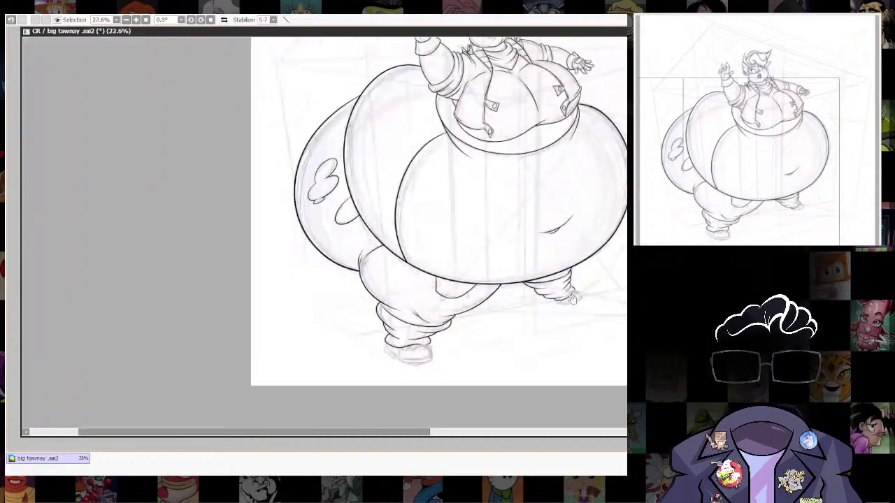
{"action": "left_click_drag", "start_coordinate": [578, 285], "coordinate": [529, 341]}
{"action": "scroll", "coordinate": [529, 343], "scroll_direction": "up", "scroll_amount": 8}
{"action": "scroll", "coordinate": [510, 349], "scroll_direction": "down", "scroll_amount": 6}
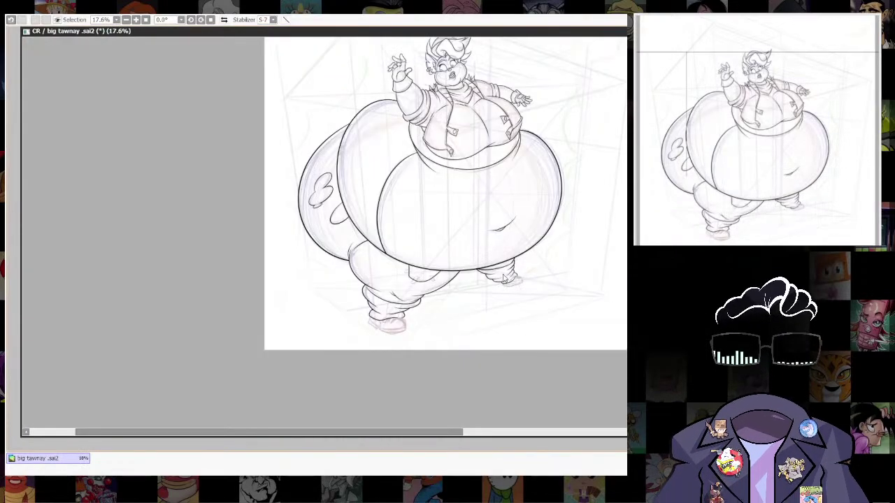
{"action": "left_click_drag", "start_coordinate": [507, 321], "coordinate": [495, 368]}
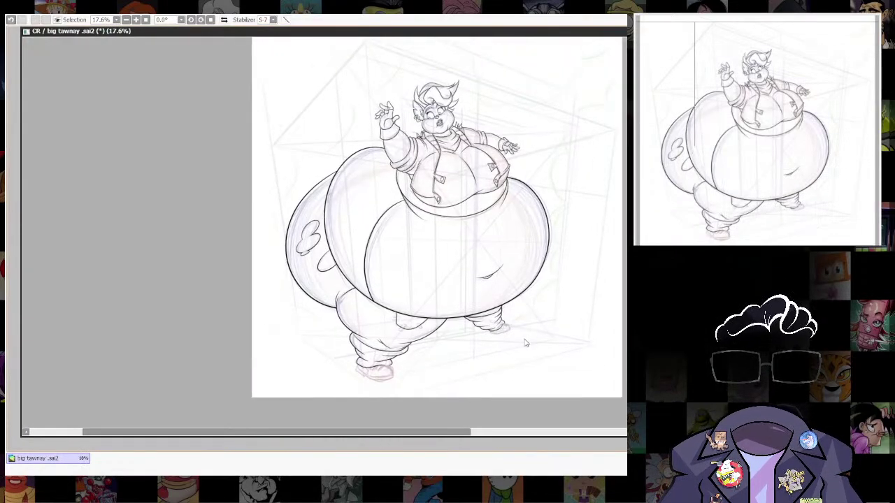
Erase gaps in the thigh patch's outline where the three sketched stitches cross it.
{"action": "scroll", "coordinate": [518, 311], "scroll_direction": "up", "scroll_amount": 6}
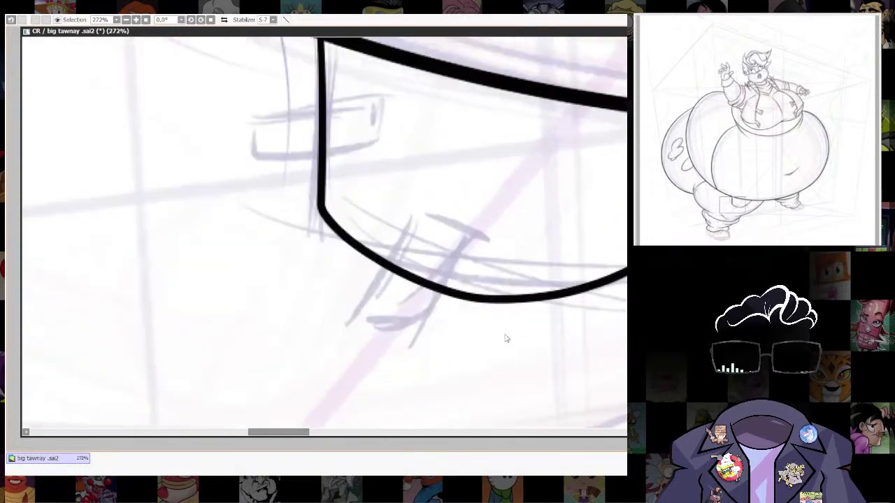
{"action": "key", "text": "]"}
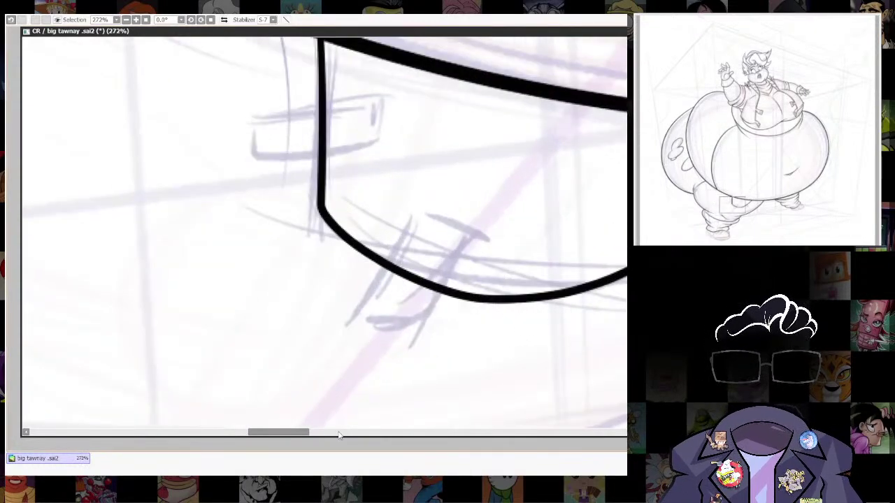
{"action": "left_click", "coordinate": [421, 284], "text": "ctrl+shift"}
{"action": "mouse_move", "coordinate": [375, 301]}
{"action": "left_mouse_down"}
{"action": "mouse_move", "coordinate": [406, 248]}
{"action": "mouse_move", "coordinate": [427, 253]}
{"action": "mouse_move", "coordinate": [411, 311]}
{"action": "mouse_move", "coordinate": [389, 342]}
{"action": "left_mouse_up"}
{"action": "left_click_drag", "start_coordinate": [573, 245], "coordinate": [237, 364]}
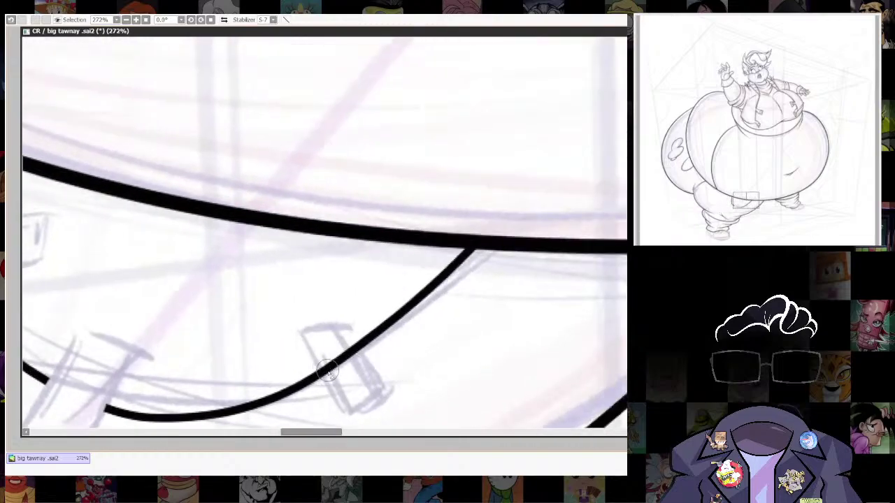
{"action": "mouse_move", "coordinate": [326, 370]}
{"action": "left_mouse_down"}
{"action": "mouse_move", "coordinate": [343, 396]}
{"action": "mouse_move", "coordinate": [344, 363]}
{"action": "mouse_move", "coordinate": [326, 323]}
{"action": "mouse_move", "coordinate": [331, 330]}
{"action": "left_mouse_up"}
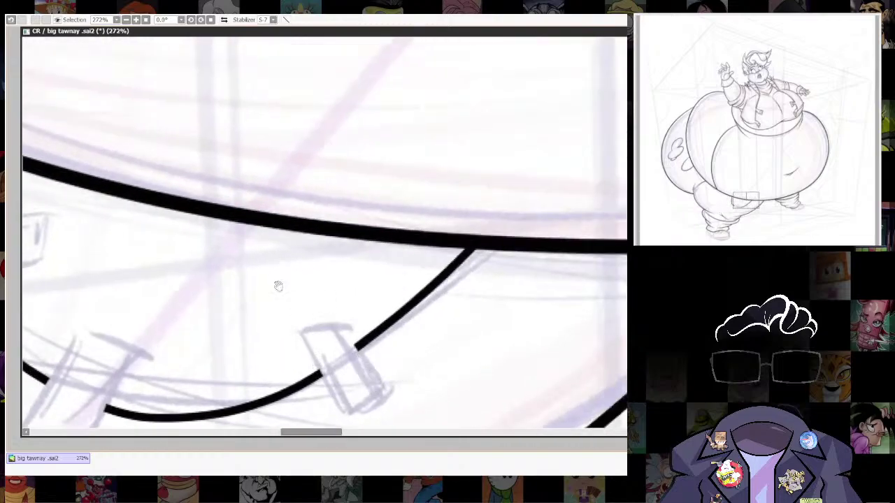
{"action": "left_click_drag", "start_coordinate": [279, 287], "coordinate": [620, 268]}
{"action": "mouse_move", "coordinate": [502, 165]}
{"action": "left_mouse_down"}
{"action": "mouse_move", "coordinate": [494, 152]}
{"action": "mouse_move", "coordinate": [346, 149]}
{"action": "left_mouse_up"}
{"action": "left_click_drag", "start_coordinate": [320, 223], "coordinate": [322, 228]}
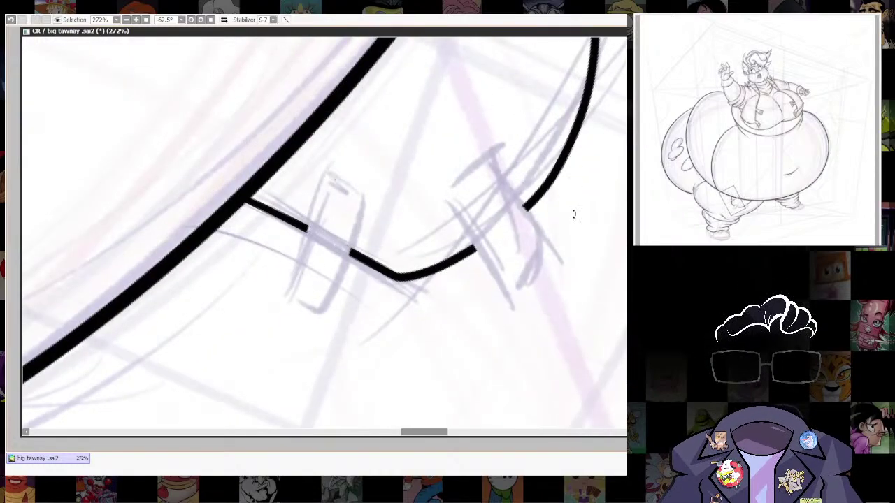
Set the brush size to 4 and ink the rounded rectangular stitch across the patch's lower edge.
{"action": "mouse_move", "coordinate": [573, 214]}
{"action": "left_mouse_down"}
{"action": "mouse_move", "coordinate": [560, 322]}
{"action": "mouse_move", "coordinate": [484, 197]}
{"action": "left_mouse_up"}
{"action": "left_click_drag", "start_coordinate": [601, 222], "coordinate": [514, 130]}
{"action": "left_click_drag", "start_coordinate": [588, 255], "coordinate": [582, 199]}
{"action": "left_click_drag", "start_coordinate": [557, 123], "coordinate": [536, 76]}
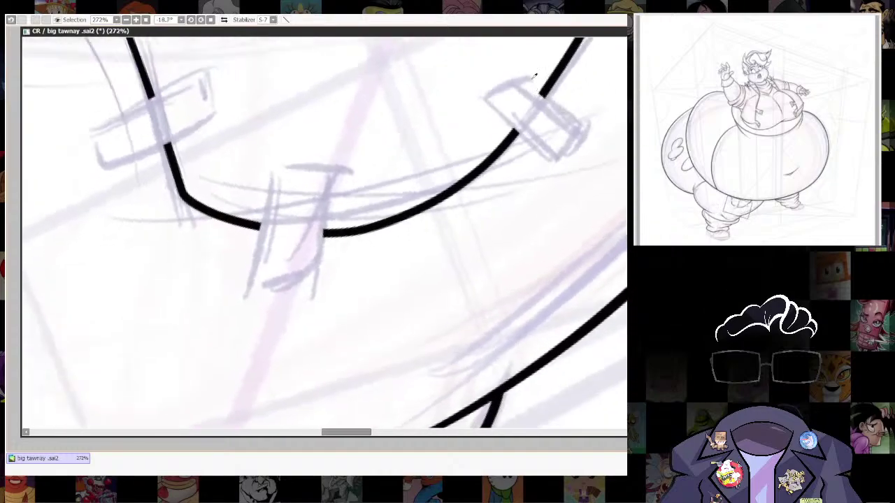
{"action": "left_click_drag", "start_coordinate": [379, 243], "coordinate": [487, 265]}
{"action": "mouse_move", "coordinate": [421, 278]}
{"action": "left_mouse_down"}
{"action": "mouse_move", "coordinate": [463, 326]}
{"action": "mouse_move", "coordinate": [517, 334]}
{"action": "left_mouse_up"}
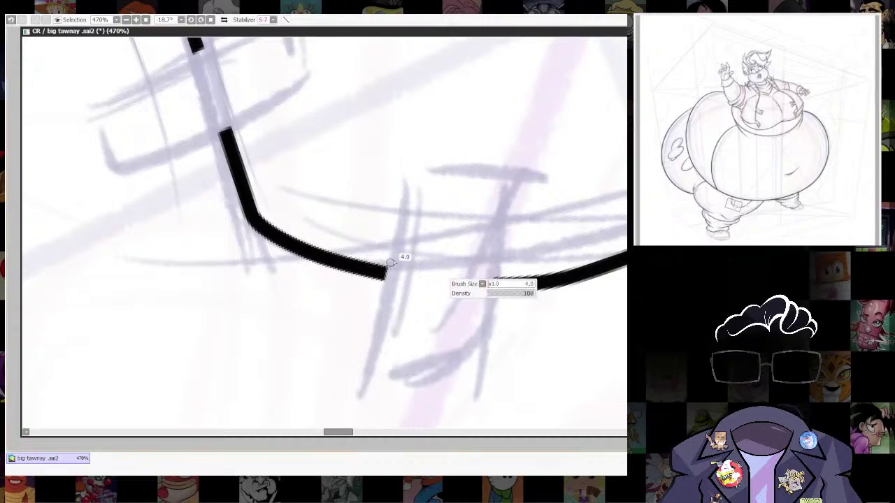
{"action": "mouse_move", "coordinate": [434, 170]}
{"action": "left_mouse_down"}
{"action": "mouse_move", "coordinate": [410, 183]}
{"action": "mouse_move", "coordinate": [364, 380]}
{"action": "mouse_move", "coordinate": [393, 388]}
{"action": "mouse_move", "coordinate": [495, 347]}
{"action": "mouse_move", "coordinate": [499, 176]}
{"action": "mouse_move", "coordinate": [440, 168]}
{"action": "mouse_move", "coordinate": [405, 185]}
{"action": "mouse_move", "coordinate": [374, 338]}
{"action": "left_mouse_up"}
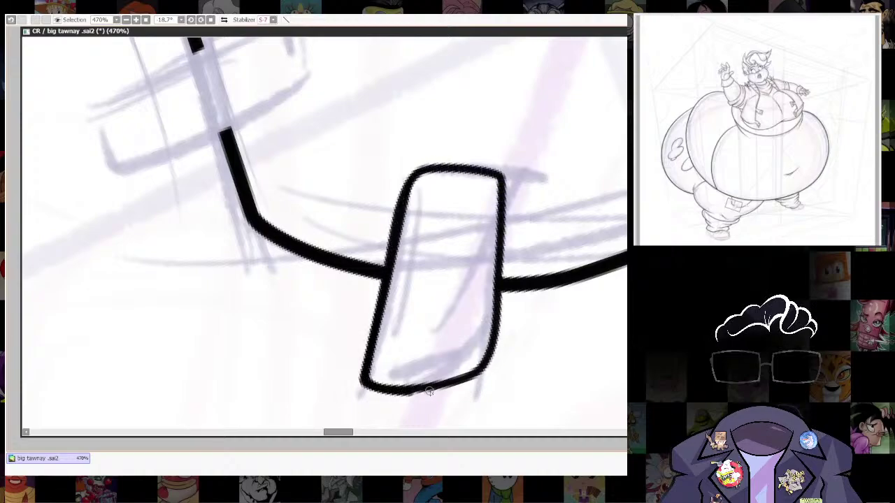
{"action": "left_click_drag", "start_coordinate": [495, 318], "coordinate": [498, 175]}
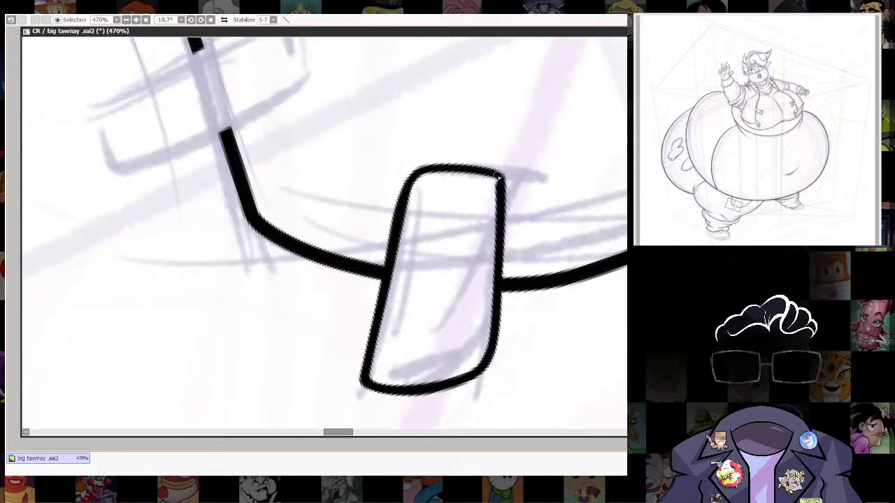
{"action": "left_click_drag", "start_coordinate": [437, 168], "coordinate": [497, 171]}
Ink the rounded stitch across the patch's straight side, undoing the first outline and redrawing it.
{"action": "left_click_drag", "start_coordinate": [418, 173], "coordinate": [510, 346]}
{"action": "left_click_drag", "start_coordinate": [489, 177], "coordinate": [391, 124]}
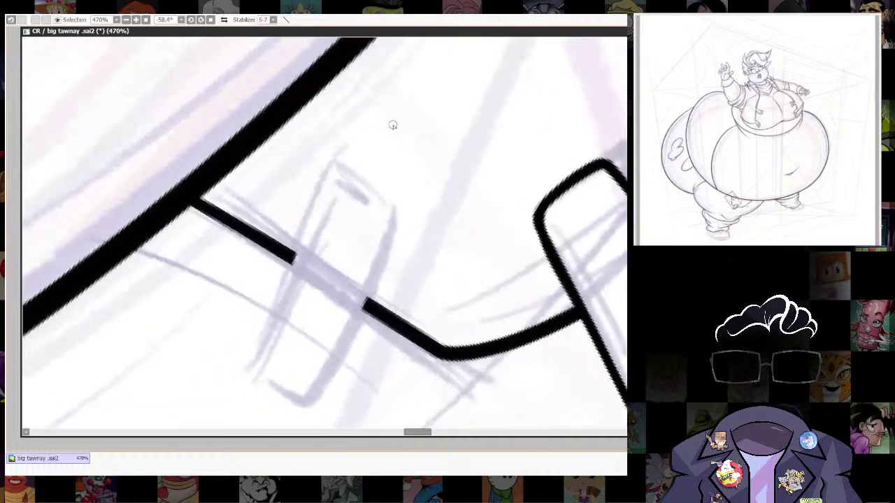
{"action": "left_click_drag", "start_coordinate": [408, 240], "coordinate": [481, 159]}
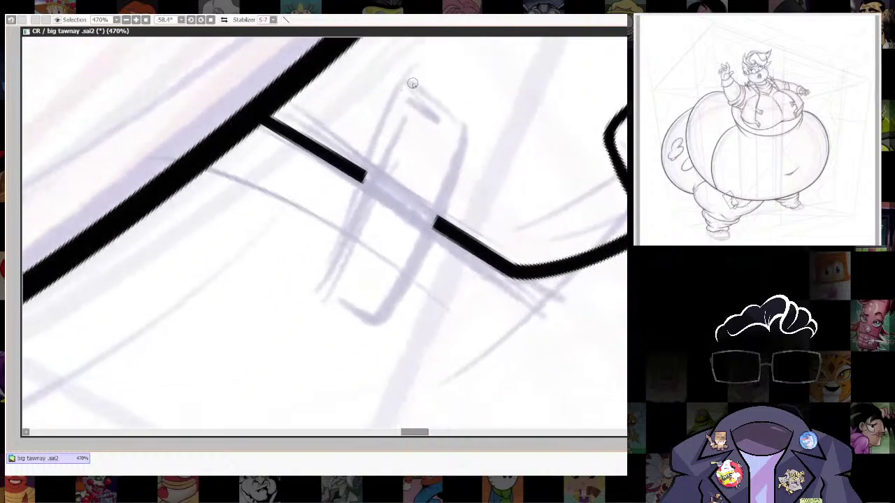
{"action": "mouse_move", "coordinate": [403, 81]}
{"action": "left_mouse_down"}
{"action": "mouse_move", "coordinate": [326, 283]}
{"action": "mouse_move", "coordinate": [357, 310]}
{"action": "mouse_move", "coordinate": [388, 315]}
{"action": "mouse_move", "coordinate": [457, 179]}
{"action": "mouse_move", "coordinate": [467, 137]}
{"action": "mouse_move", "coordinate": [432, 89]}
{"action": "mouse_move", "coordinate": [395, 85]}
{"action": "left_mouse_up"}
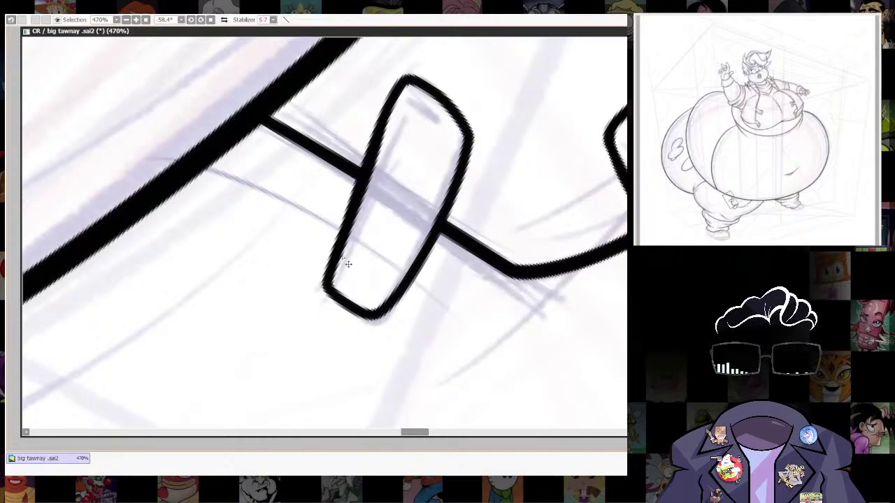
{"action": "key", "text": "ctrl+z"}
{"action": "key", "text": "ctrl+z"}
{"action": "left_click_drag", "start_coordinate": [322, 290], "coordinate": [377, 136]}
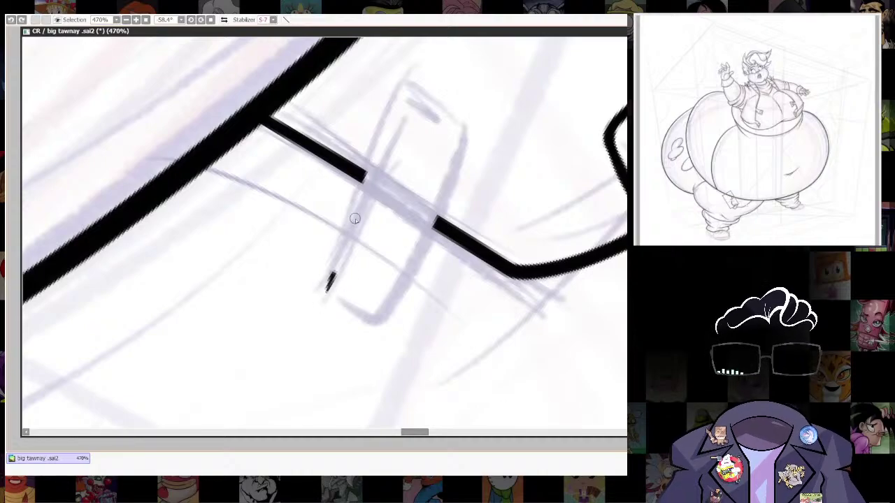
{"action": "mouse_move", "coordinate": [387, 99]}
{"action": "left_mouse_down"}
{"action": "mouse_move", "coordinate": [414, 81]}
{"action": "mouse_move", "coordinate": [464, 129]}
{"action": "mouse_move", "coordinate": [439, 224]}
{"action": "mouse_move", "coordinate": [387, 315]}
{"action": "mouse_move", "coordinate": [349, 318]}
{"action": "mouse_move", "coordinate": [327, 297]}
{"action": "mouse_move", "coordinate": [396, 84]}
{"action": "left_mouse_up"}
Ink the rounded stitch across the patch's curved side rising to the belly, and reset the canvas rotation to 0°.
{"action": "mouse_move", "coordinate": [581, 349]}
{"action": "left_mouse_down"}
{"action": "mouse_move", "coordinate": [409, 371]}
{"action": "mouse_move", "coordinate": [283, 367]}
{"action": "left_mouse_up"}
{"action": "mouse_move", "coordinate": [547, 363]}
{"action": "left_mouse_down"}
{"action": "mouse_move", "coordinate": [476, 238]}
{"action": "mouse_move", "coordinate": [437, 111]}
{"action": "left_mouse_up"}
{"action": "mouse_move", "coordinate": [570, 322]}
{"action": "left_mouse_down"}
{"action": "mouse_move", "coordinate": [490, 114]}
{"action": "mouse_move", "coordinate": [454, 108]}
{"action": "left_mouse_up"}
{"action": "mouse_move", "coordinate": [622, 262]}
{"action": "left_mouse_down"}
{"action": "mouse_move", "coordinate": [467, 340]}
{"action": "mouse_move", "coordinate": [464, 230]}
{"action": "left_mouse_up"}
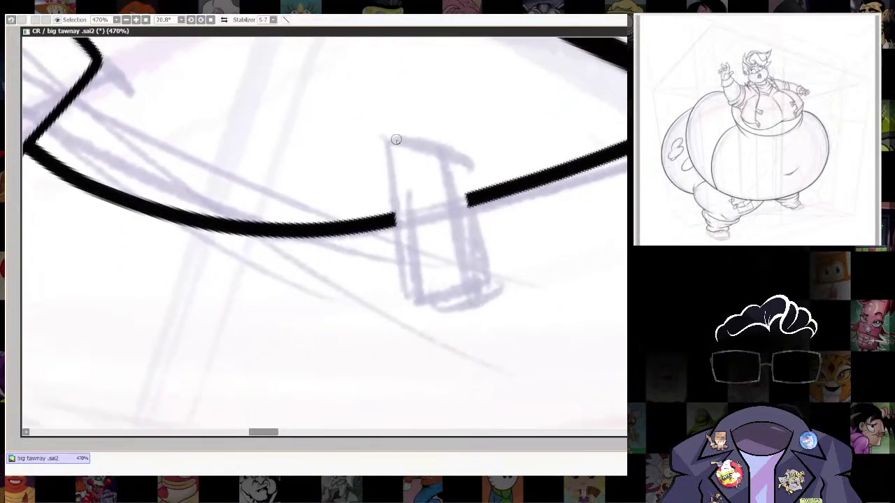
{"action": "left_click_drag", "start_coordinate": [390, 140], "coordinate": [395, 241]}
{"action": "mouse_move", "coordinate": [406, 299]}
{"action": "left_mouse_down"}
{"action": "mouse_move", "coordinate": [478, 292]}
{"action": "mouse_move", "coordinate": [482, 273]}
{"action": "mouse_move", "coordinate": [456, 155]}
{"action": "mouse_move", "coordinate": [401, 138]}
{"action": "mouse_move", "coordinate": [388, 148]}
{"action": "mouse_move", "coordinate": [404, 286]}
{"action": "left_mouse_up"}
{"action": "left_click", "coordinate": [211, 21]}
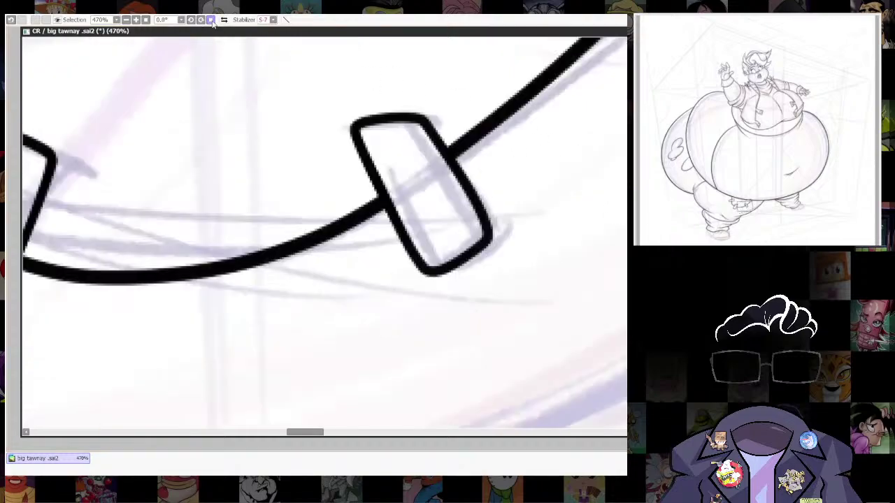
Examine the inked line art across the whole figure, from the legs and patch up to the head.
{"action": "scroll", "coordinate": [567, 265], "scroll_direction": "down", "scroll_amount": 6}
{"action": "left_click_drag", "start_coordinate": [621, 296], "coordinate": [506, 194]}
{"action": "scroll", "coordinate": [507, 193], "scroll_direction": "down", "scroll_amount": 6}
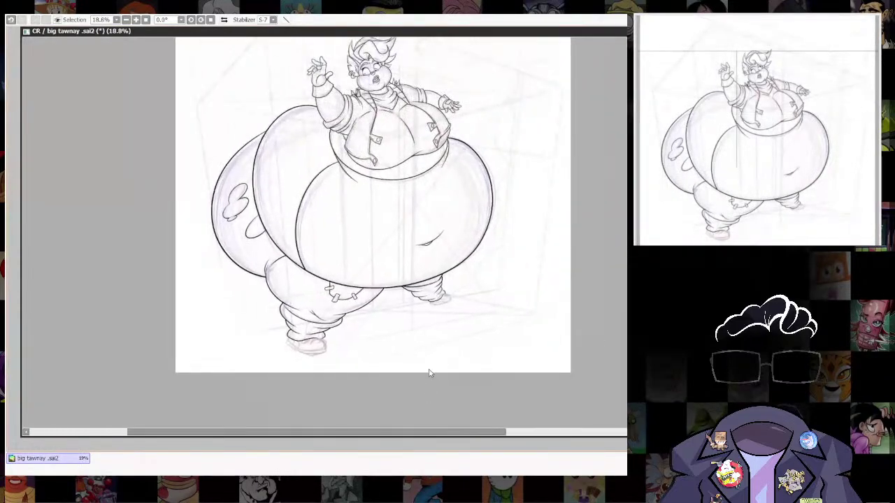
{"action": "scroll", "coordinate": [475, 306], "scroll_direction": "up", "scroll_amount": 3}
{"action": "left_click_drag", "start_coordinate": [475, 305], "coordinate": [464, 382]}
{"action": "left_click_drag", "start_coordinate": [503, 151], "coordinate": [526, 323]}
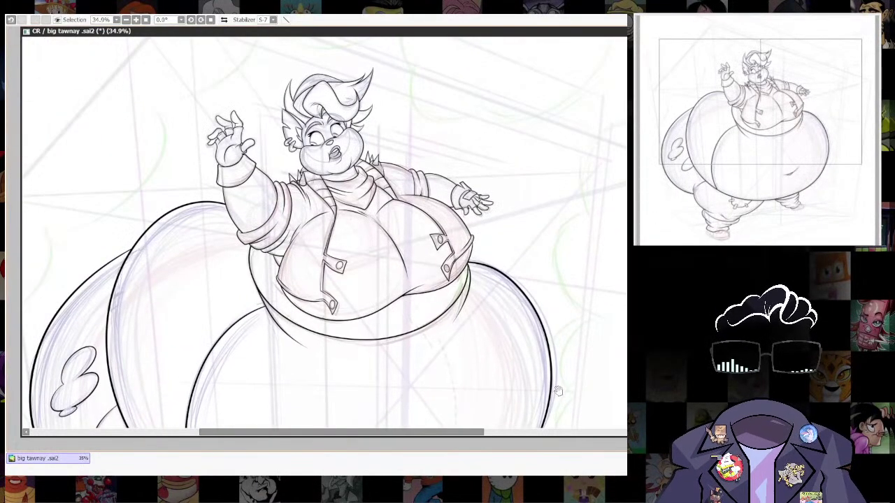
{"action": "scroll", "coordinate": [558, 392], "scroll_direction": "down", "scroll_amount": 2}
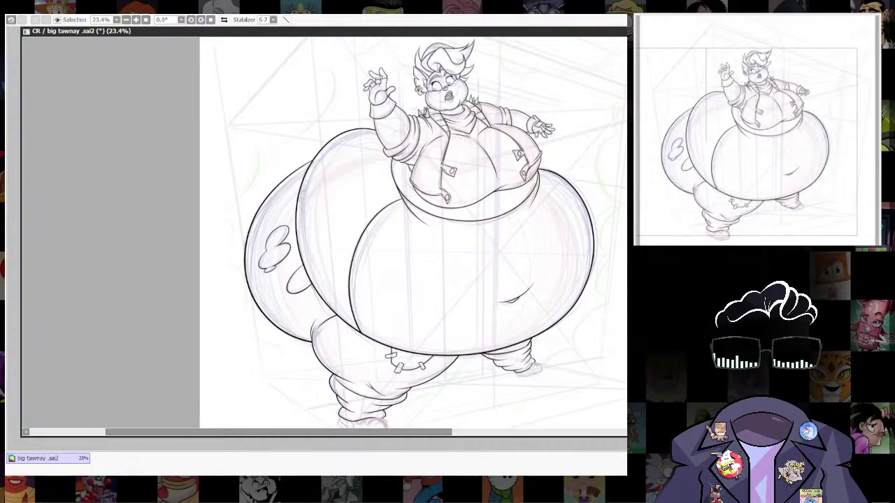
Ink the upper of the near shoe as one outline running from the trouser cuff around the toe and along the sole line to the heel.
{"action": "mouse_move", "coordinate": [572, 288]}
{"action": "left_mouse_down"}
{"action": "mouse_move", "coordinate": [586, 246]}
{"action": "mouse_move", "coordinate": [585, 300]}
{"action": "left_mouse_up"}
{"action": "scroll", "coordinate": [594, 239], "scroll_direction": "down", "scroll_amount": 3}
{"action": "scroll", "coordinate": [576, 306], "scroll_direction": "up", "scroll_amount": 3}
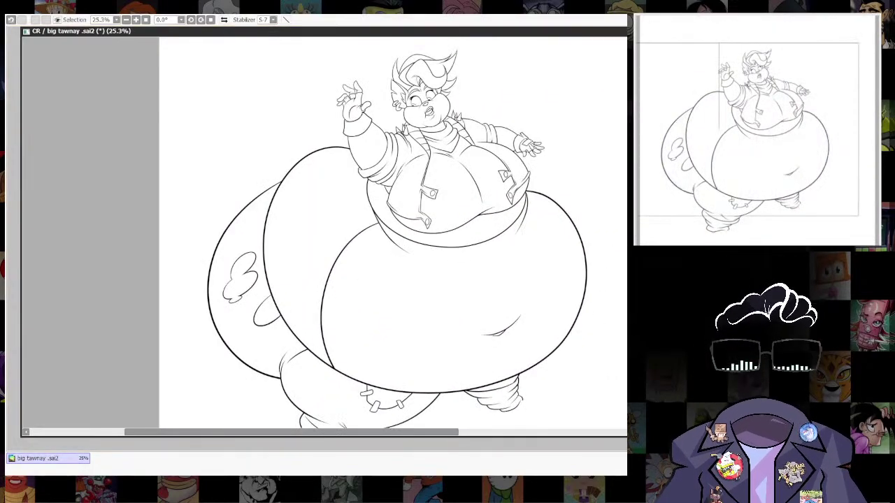
{"action": "key", "text": "h"}
{"action": "scroll", "coordinate": [566, 425], "scroll_direction": "up", "scroll_amount": 8}
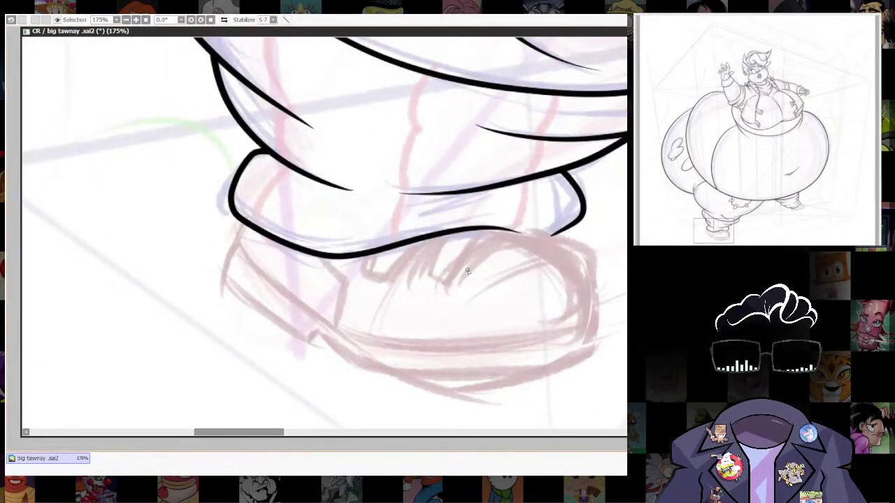
{"action": "key", "text": "bracketleft"}
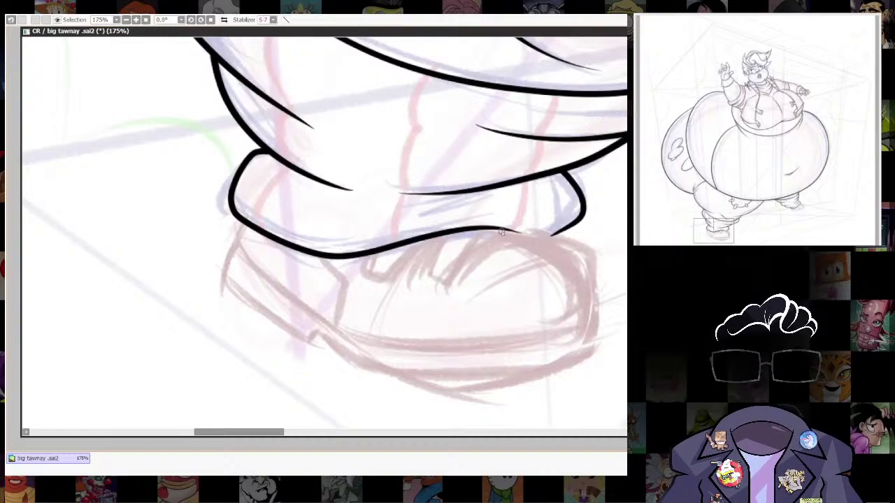
{"action": "key", "text": "ctrl+z"}
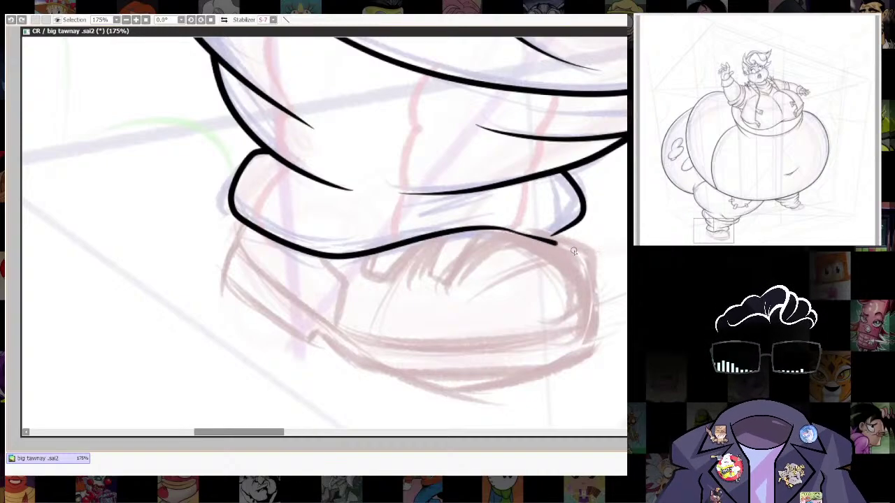
{"action": "mouse_move", "coordinate": [549, 238]}
{"action": "left_mouse_down"}
{"action": "mouse_move", "coordinate": [591, 278]}
{"action": "mouse_move", "coordinate": [596, 327]}
{"action": "mouse_move", "coordinate": [486, 367]}
{"action": "mouse_move", "coordinate": [409, 359]}
{"action": "mouse_move", "coordinate": [346, 336]}
{"action": "mouse_move", "coordinate": [240, 253]}
{"action": "mouse_move", "coordinate": [246, 218]}
{"action": "left_mouse_up"}
{"action": "scroll", "coordinate": [632, 300], "scroll_direction": "down", "scroll_amount": 5}
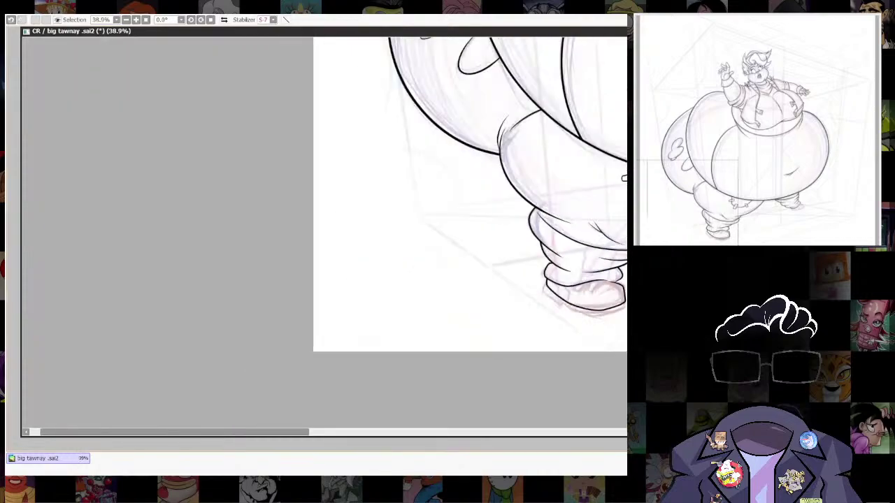
{"action": "left_click_drag", "start_coordinate": [632, 315], "coordinate": [506, 394]}
Try to ink the near shoe's sole and stepped heel in one continuous freehand stroke.
{"action": "scroll", "coordinate": [529, 398], "scroll_direction": "up", "scroll_amount": 5}
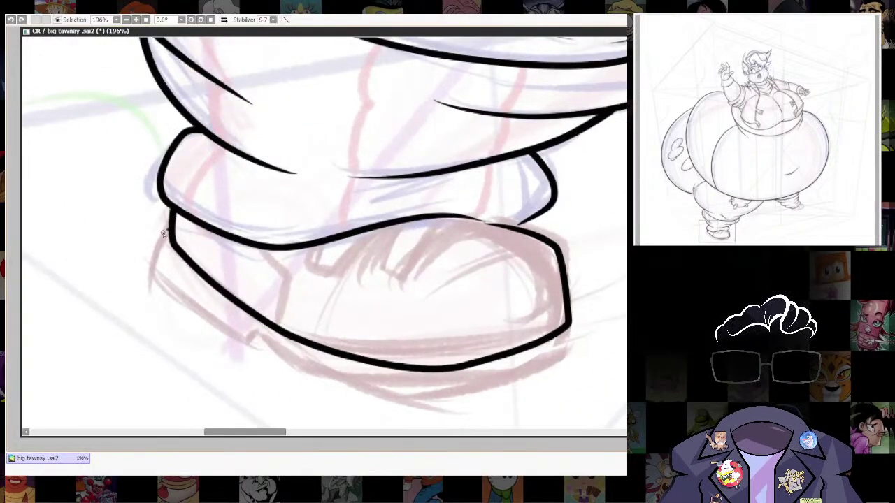
{"action": "mouse_move", "coordinate": [158, 281]}
{"action": "left_mouse_down"}
{"action": "mouse_move", "coordinate": [237, 347]}
{"action": "mouse_move", "coordinate": [252, 329]}
{"action": "left_mouse_up"}
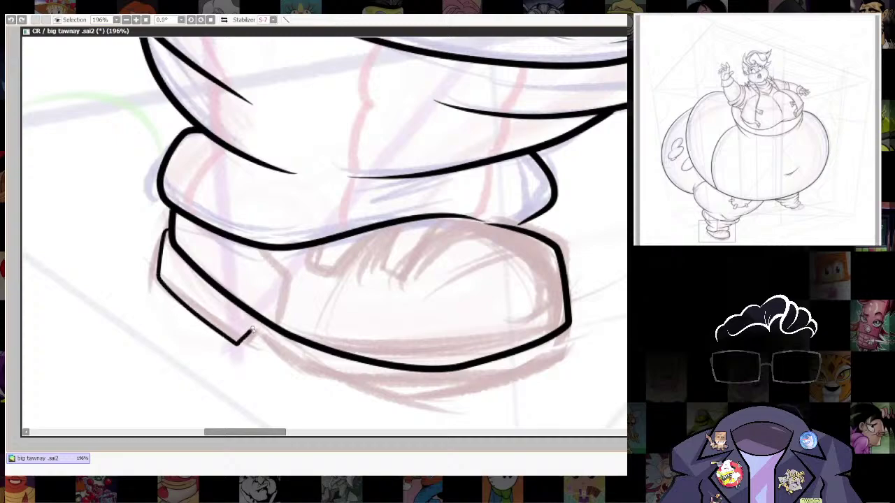
{"action": "key", "text": "ctrl+z"}
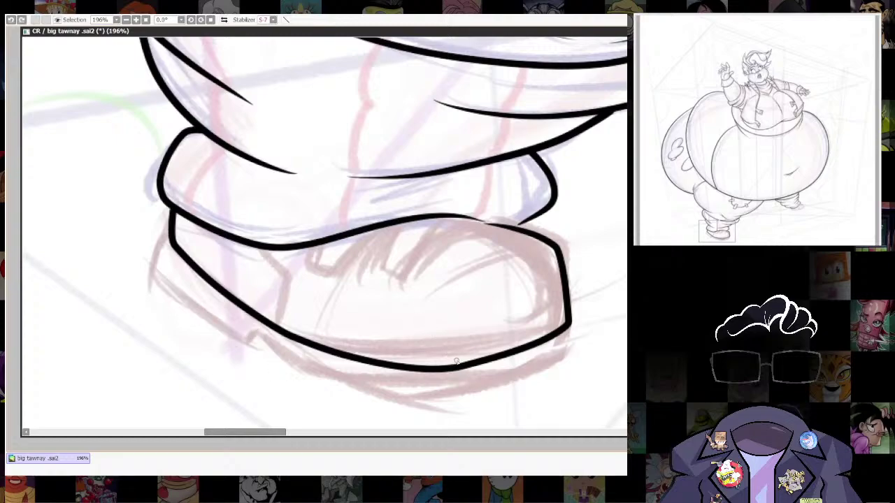
{"action": "mouse_move", "coordinate": [168, 223]}
{"action": "left_mouse_down"}
{"action": "mouse_move", "coordinate": [151, 279]}
{"action": "mouse_move", "coordinate": [253, 352]}
{"action": "mouse_move", "coordinate": [263, 336]}
{"action": "mouse_move", "coordinate": [291, 373]}
{"action": "mouse_move", "coordinate": [312, 381]}
{"action": "left_mouse_up"}
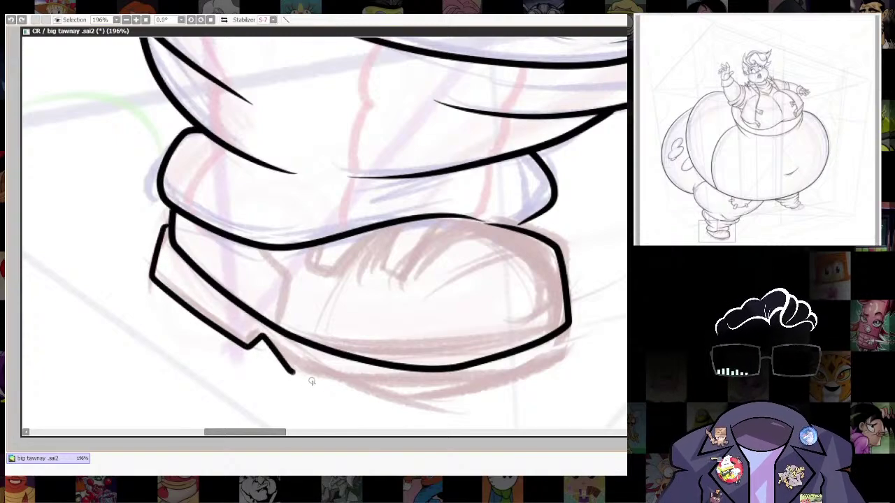
{"action": "key", "text": "ctrl+z"}
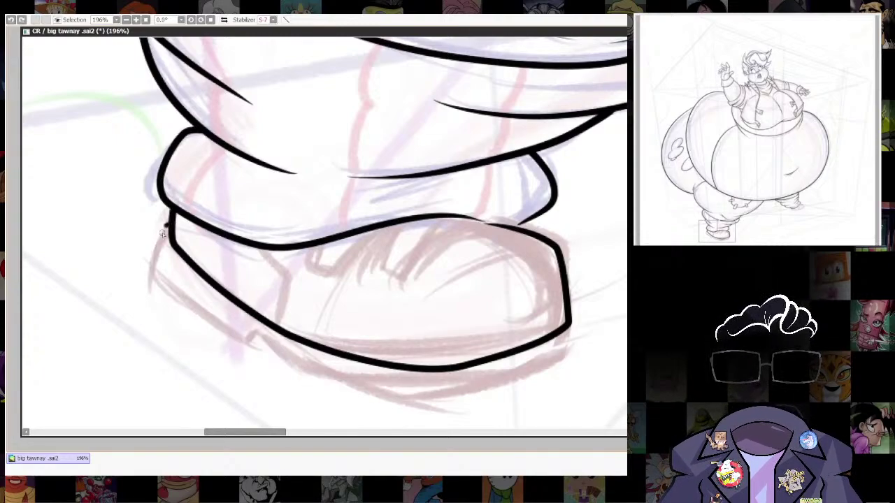
{"action": "mouse_move", "coordinate": [162, 234]}
{"action": "left_mouse_down"}
{"action": "mouse_move", "coordinate": [161, 282]}
{"action": "mouse_move", "coordinate": [237, 347]}
{"action": "mouse_move", "coordinate": [247, 352]}
{"action": "mouse_move", "coordinate": [262, 332]}
{"action": "mouse_move", "coordinate": [294, 385]}
{"action": "mouse_move", "coordinate": [341, 399]}
{"action": "mouse_move", "coordinate": [493, 403]}
{"action": "mouse_move", "coordinate": [583, 364]}
{"action": "mouse_move", "coordinate": [571, 319]}
{"action": "left_mouse_up"}
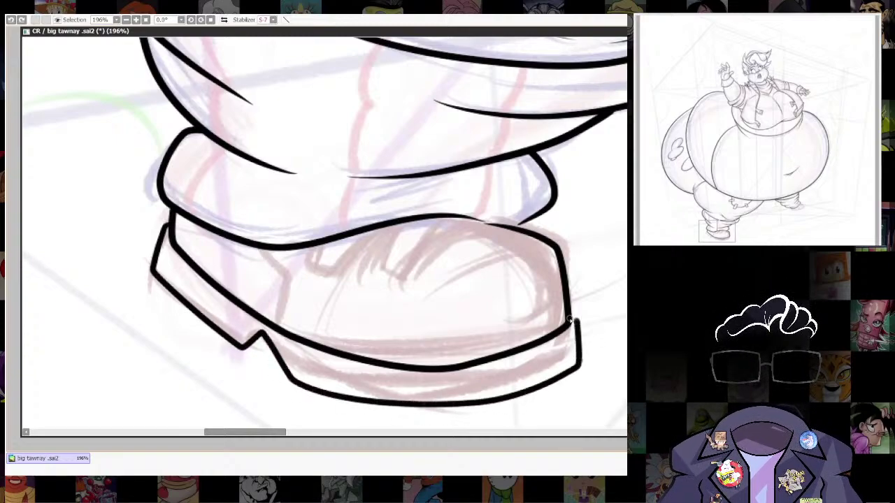
{"action": "key", "text": "ctrl+z"}
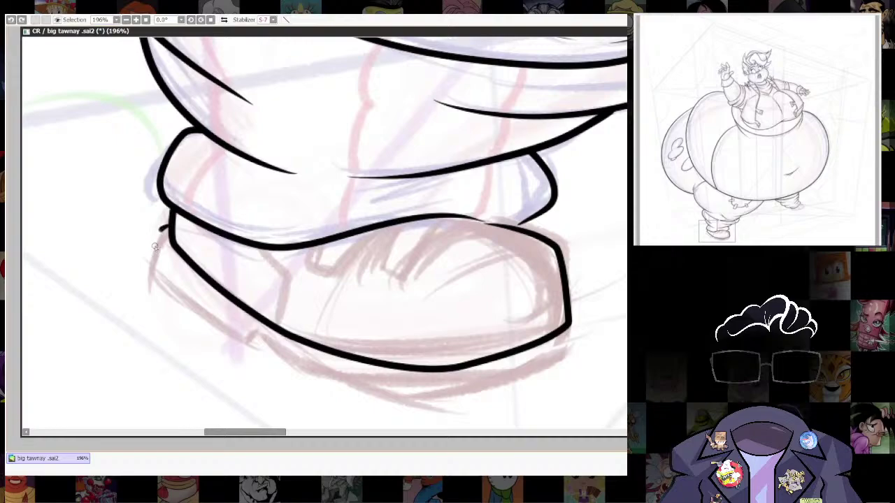
{"action": "mouse_move", "coordinate": [155, 246]}
{"action": "left_mouse_down"}
{"action": "mouse_move", "coordinate": [185, 305]}
{"action": "mouse_move", "coordinate": [246, 353]}
{"action": "mouse_move", "coordinate": [259, 334]}
{"action": "mouse_move", "coordinate": [291, 380]}
{"action": "mouse_move", "coordinate": [354, 395]}
{"action": "mouse_move", "coordinate": [479, 395]}
{"action": "mouse_move", "coordinate": [573, 347]}
{"action": "left_mouse_up"}
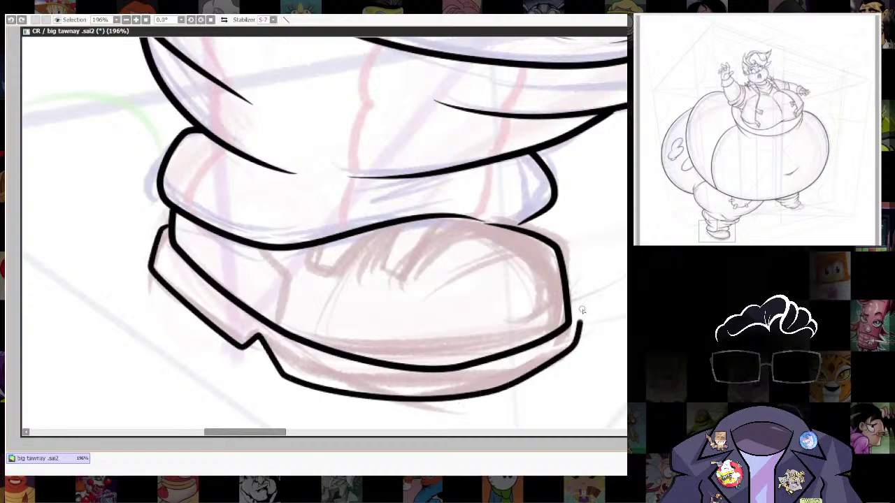
{"action": "scroll", "coordinate": [567, 297], "scroll_direction": "down", "scroll_amount": 8}
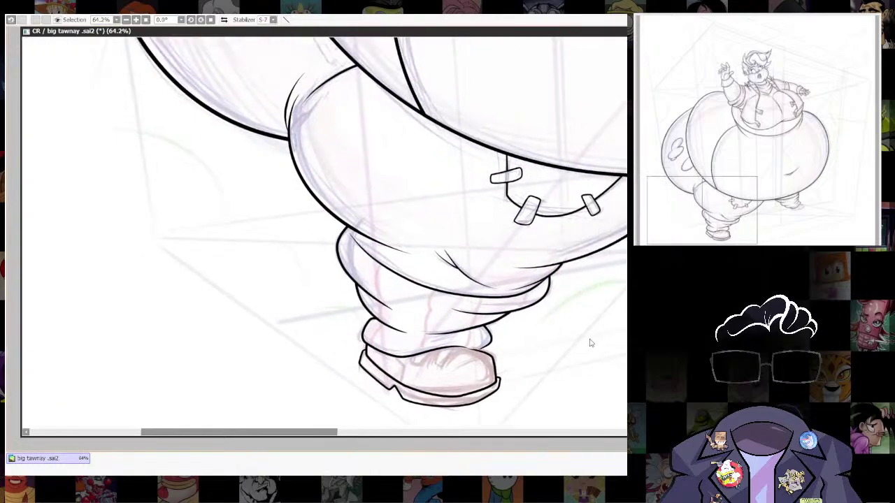
{"action": "scroll", "coordinate": [552, 359], "scroll_direction": "up", "scroll_amount": 9}
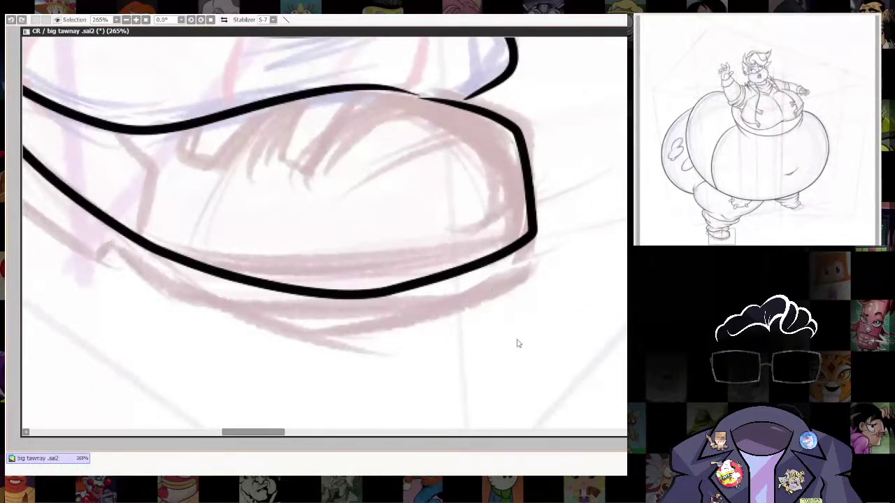
Draw the near shoe's sole and notched heel as a point-by-point line from the toe's edge round to the back of the heel.
{"action": "scroll", "coordinate": [547, 355], "scroll_direction": "up", "scroll_amount": 1}
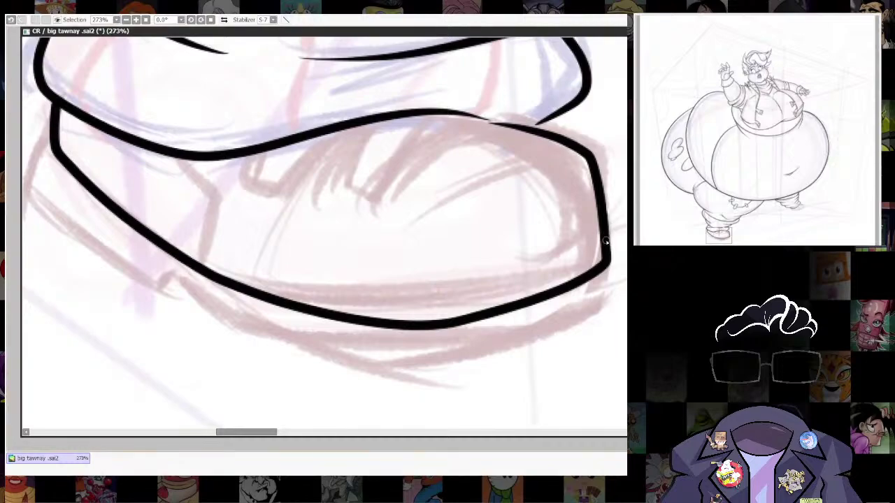
{"action": "mouse_move", "coordinate": [626, 256]}
{"action": "left_mouse_down"}
{"action": "mouse_move", "coordinate": [605, 241]}
{"action": "mouse_move", "coordinate": [624, 307]}
{"action": "mouse_move", "coordinate": [443, 370]}
{"action": "mouse_move", "coordinate": [222, 333]}
{"action": "mouse_move", "coordinate": [170, 266]}
{"action": "mouse_move", "coordinate": [160, 297]}
{"action": "mouse_move", "coordinate": [27, 191]}
{"action": "mouse_move", "coordinate": [41, 140]}
{"action": "mouse_move", "coordinate": [58, 131]}
{"action": "left_mouse_up"}
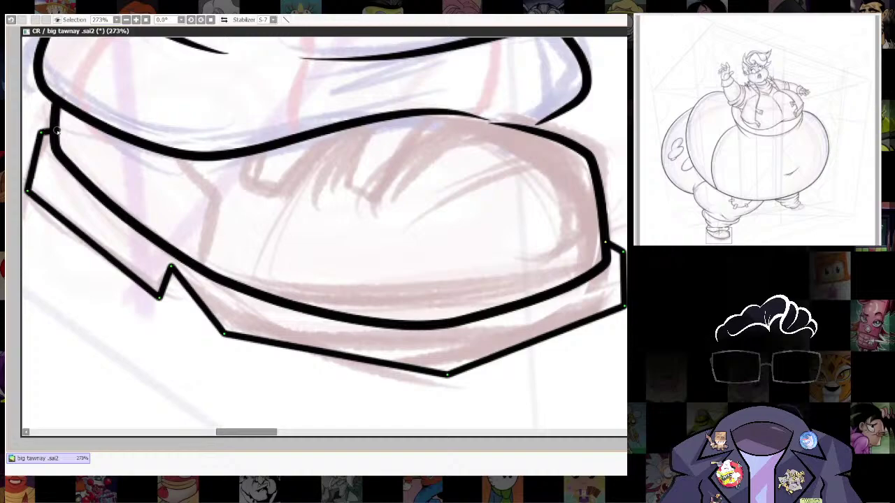
{"action": "double_click", "coordinate": [53, 133]}
Reshape the sole line into smooth curves along the underside and heel, and round its corners at the heel and toe.
{"action": "mouse_move", "coordinate": [447, 375]}
{"action": "left_mouse_down"}
{"action": "mouse_move", "coordinate": [534, 376]}
{"action": "mouse_move", "coordinate": [383, 398]}
{"action": "mouse_move", "coordinate": [371, 386]}
{"action": "left_mouse_up"}
{"action": "left_click_drag", "start_coordinate": [516, 294], "coordinate": [534, 297]}
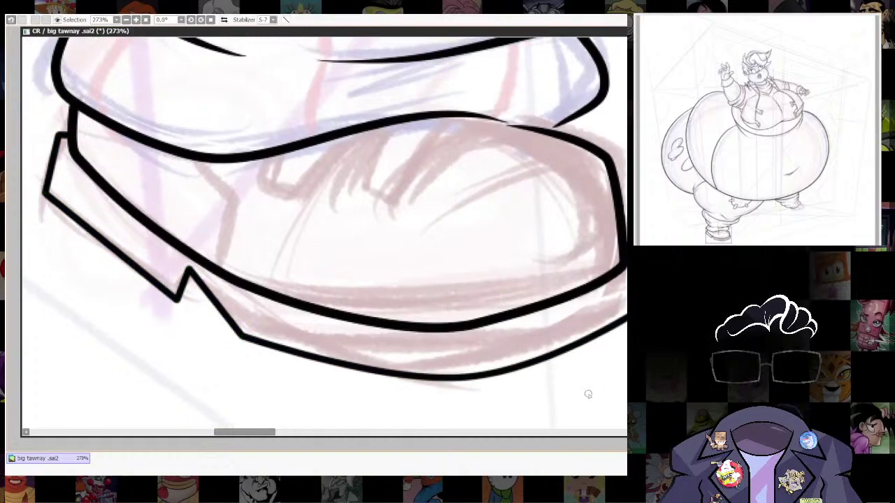
{"action": "left_click_drag", "start_coordinate": [535, 372], "coordinate": [555, 374]}
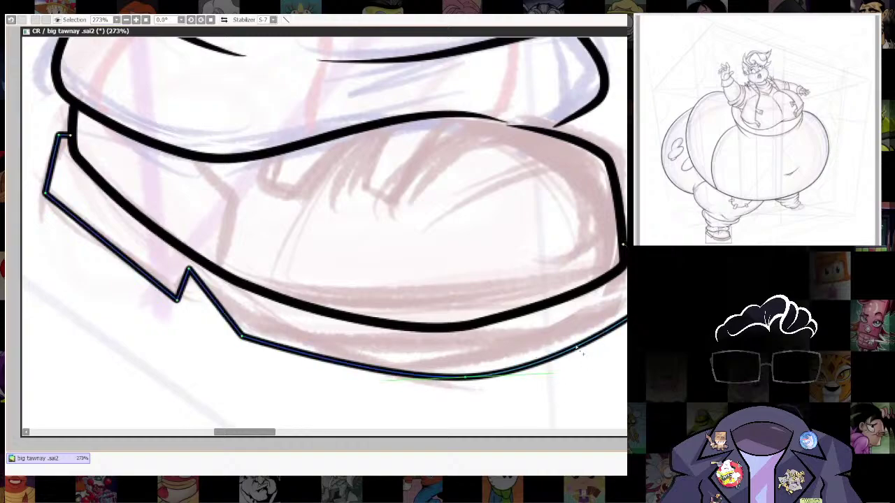
{"action": "left_click", "coordinate": [334, 362]}
{"action": "left_click_drag", "start_coordinate": [371, 342], "coordinate": [455, 403]}
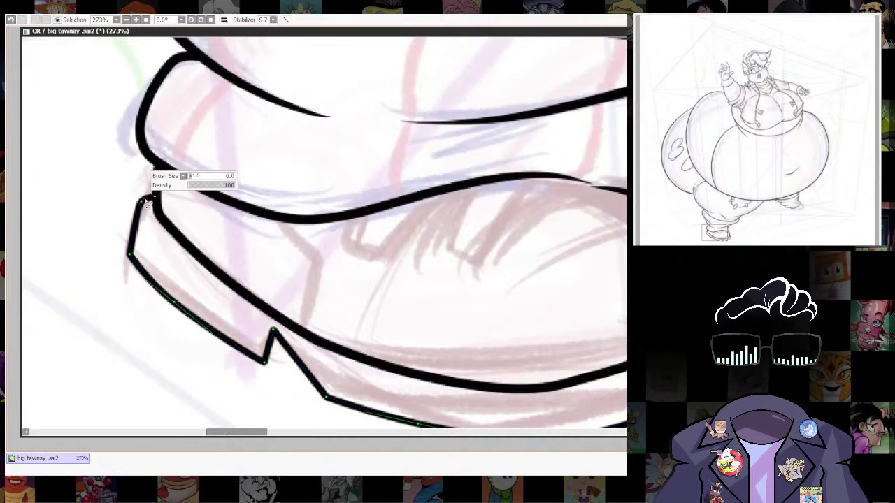
{"action": "left_click_drag", "start_coordinate": [599, 298], "coordinate": [355, 280]}
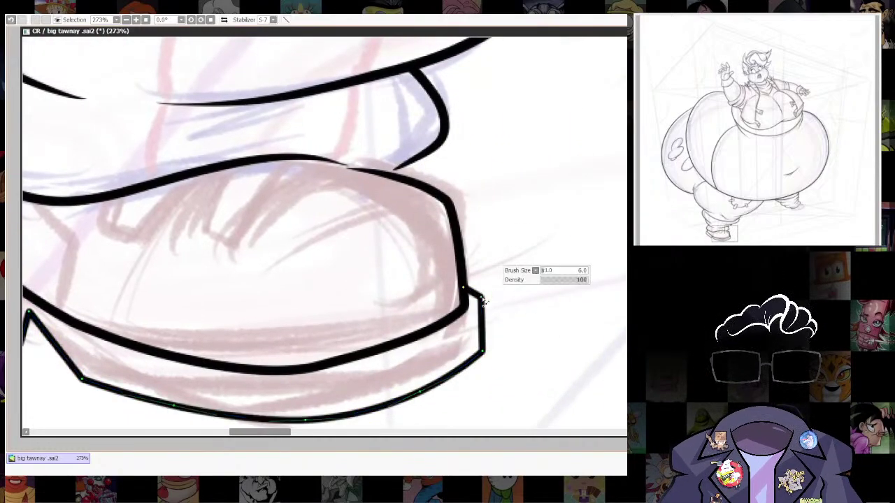
{"action": "left_click_drag", "start_coordinate": [482, 300], "coordinate": [494, 313]}
{"action": "left_click_drag", "start_coordinate": [433, 323], "coordinate": [599, 214]}
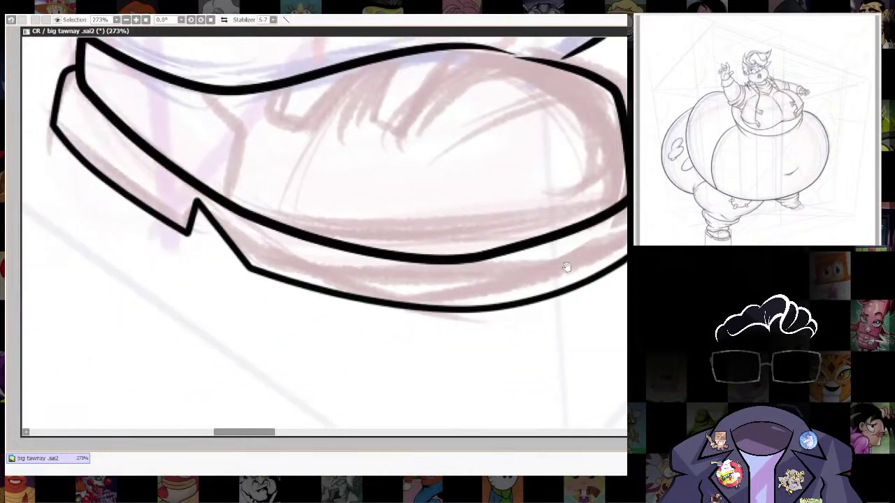
Adjust the sole line's thickness at its control points around the heel notch, along the underside and near the toe.
{"action": "left_click_drag", "start_coordinate": [567, 268], "coordinate": [572, 329]}
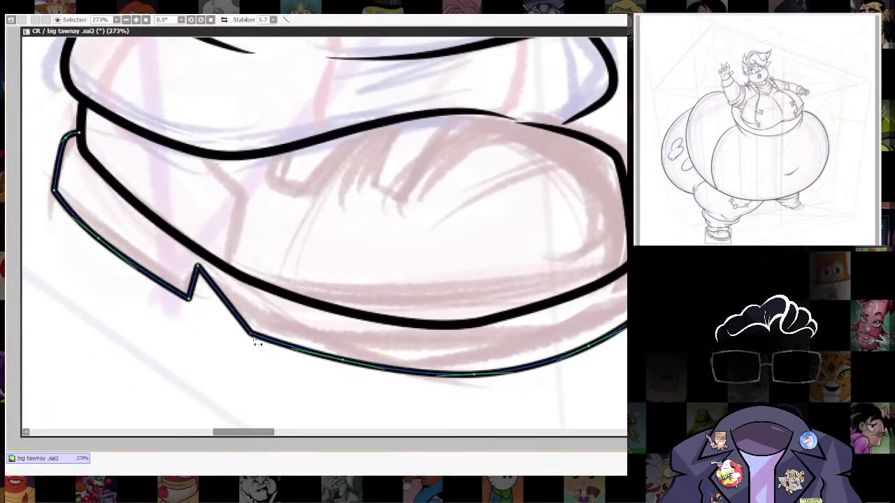
{"action": "left_click_drag", "start_coordinate": [252, 336], "coordinate": [263, 336]}
{"action": "key", "text": "ctrl+z"}
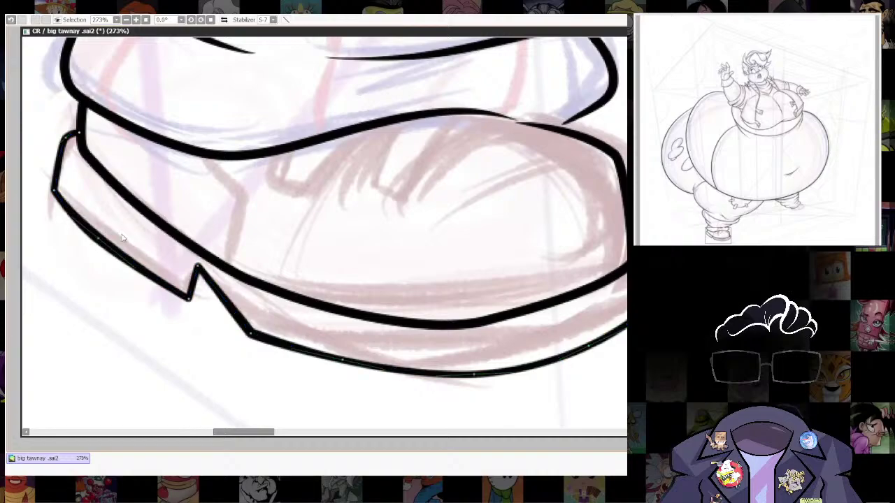
{"action": "left_click_drag", "start_coordinate": [189, 299], "coordinate": [198, 301]}
{"action": "left_click_drag", "start_coordinate": [197, 267], "coordinate": [202, 267]}
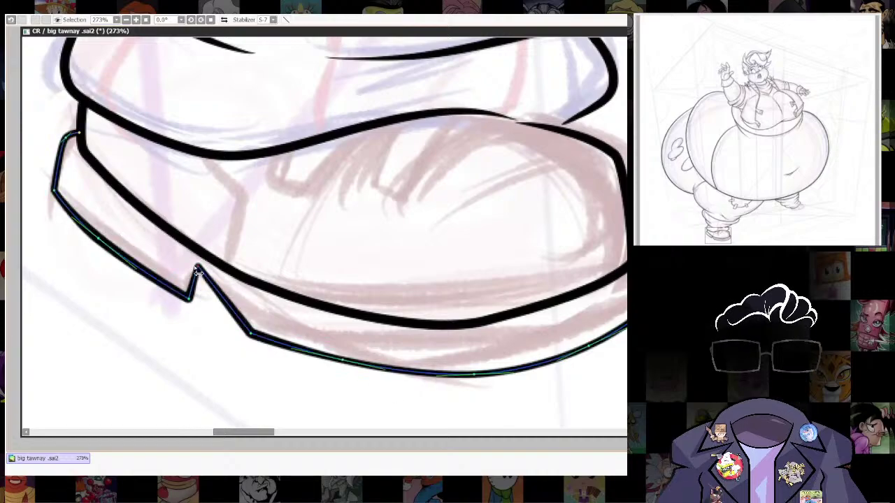
{"action": "left_click_drag", "start_coordinate": [474, 376], "coordinate": [485, 378]}
{"action": "mouse_move", "coordinate": [344, 360]}
{"action": "left_mouse_down"}
{"action": "mouse_move", "coordinate": [367, 362]}
{"action": "mouse_move", "coordinate": [356, 361]}
{"action": "left_mouse_up"}
{"action": "key", "text": "ctrl+z"}
{"action": "left_click_drag", "start_coordinate": [518, 309], "coordinate": [392, 336]}
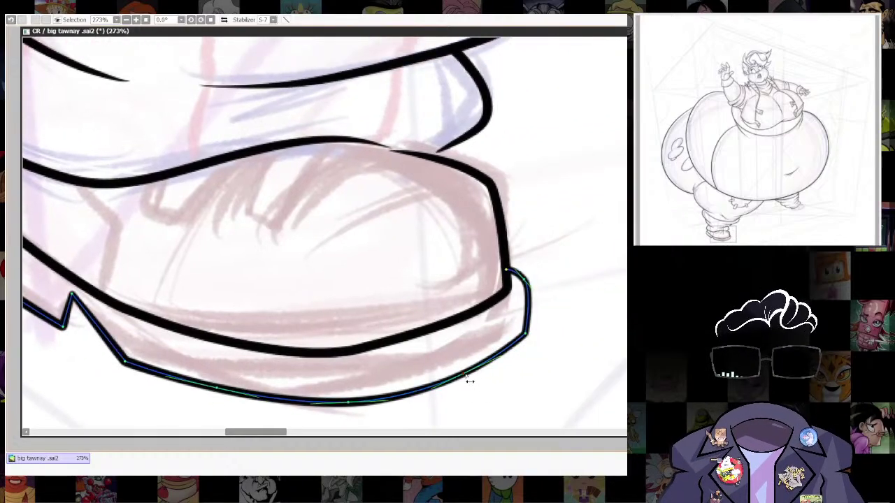
{"action": "left_click_drag", "start_coordinate": [464, 375], "coordinate": [475, 374]}
Set the brush size to 4 and ink the angled heel-panel seam on the near shoe, from the trouser cuff to the sole.
{"action": "scroll", "coordinate": [470, 362], "scroll_direction": "down", "scroll_amount": 8}
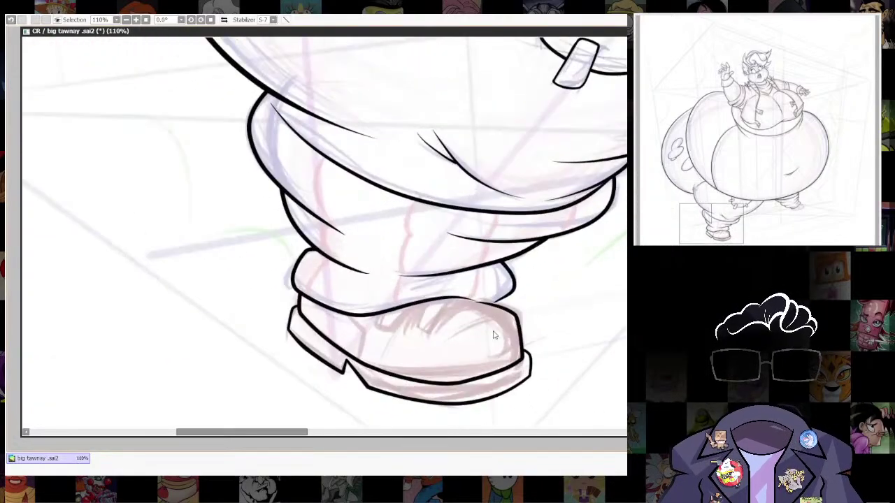
{"action": "scroll", "coordinate": [449, 352], "scroll_direction": "down", "scroll_amount": 4}
{"action": "scroll", "coordinate": [426, 377], "scroll_direction": "up", "scroll_amount": 3}
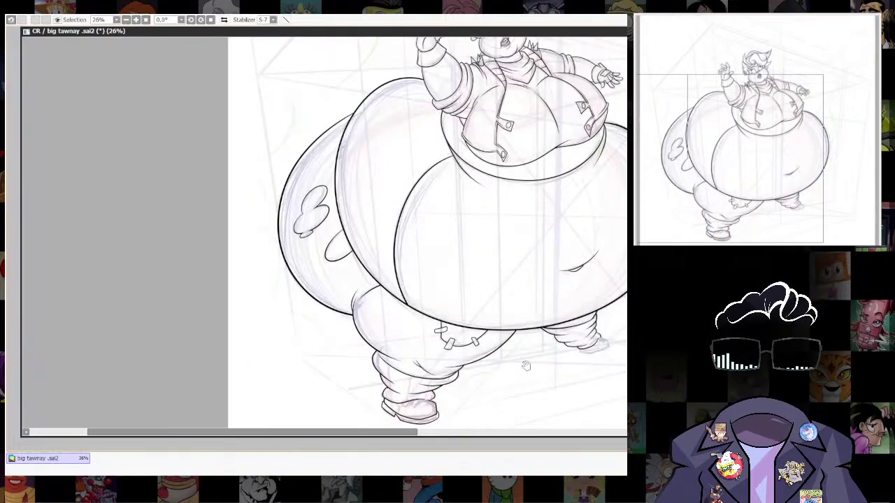
{"action": "scroll", "coordinate": [418, 396], "scroll_direction": "up", "scroll_amount": 8}
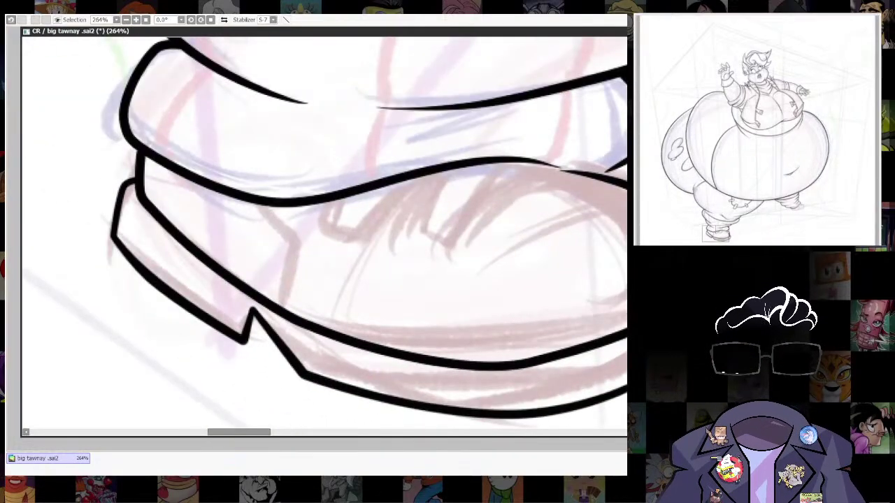
{"action": "key", "text": "["}
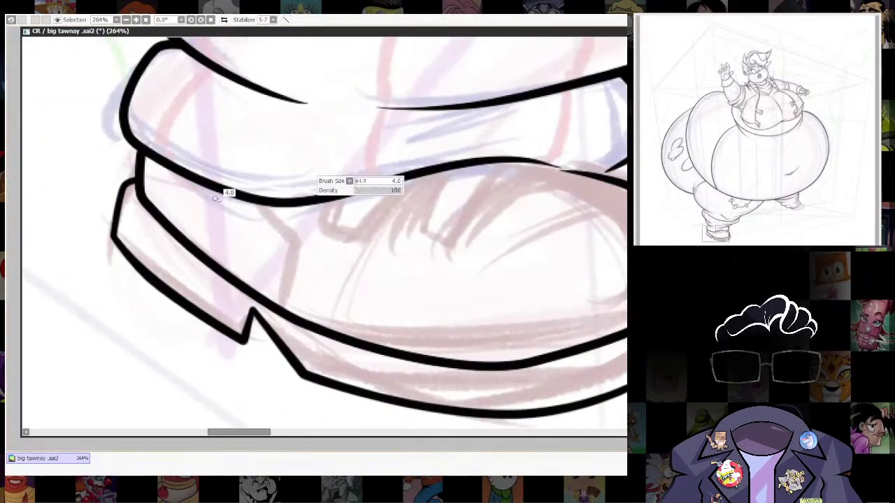
{"action": "mouse_move", "coordinate": [216, 190]}
{"action": "left_mouse_down"}
{"action": "mouse_move", "coordinate": [297, 233]}
{"action": "mouse_move", "coordinate": [278, 311]}
{"action": "left_mouse_up"}
{"action": "key", "text": "ctrl+z"}
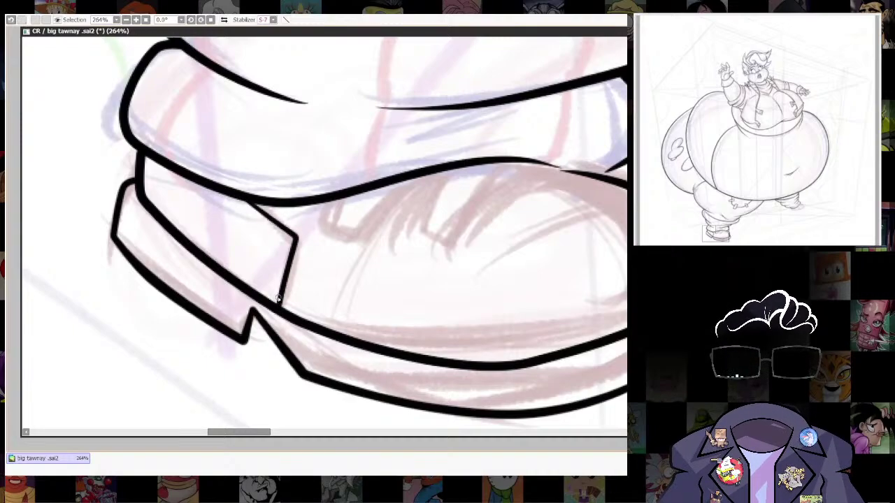
{"action": "left_click_drag", "start_coordinate": [571, 349], "coordinate": [437, 391]}
Examine the near shoe and trouser leg up close and against the lower half of the figure.
{"action": "left_click_drag", "start_coordinate": [593, 292], "coordinate": [479, 299]}
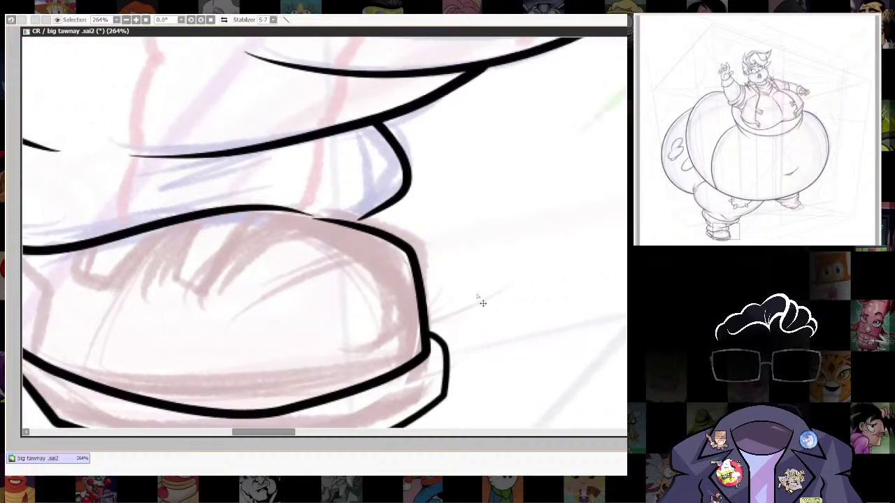
{"action": "scroll", "coordinate": [531, 410], "scroll_direction": "down", "scroll_amount": 10}
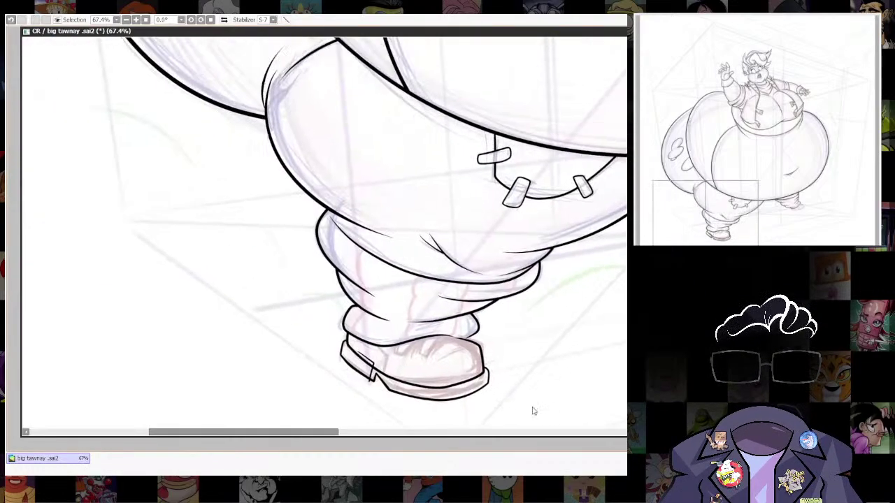
{"action": "left_click_drag", "start_coordinate": [614, 313], "coordinate": [481, 417]}
{"action": "scroll", "coordinate": [569, 365], "scroll_direction": "down", "scroll_amount": 3}
{"action": "left_click_drag", "start_coordinate": [583, 366], "coordinate": [548, 298]}
{"action": "scroll", "coordinate": [548, 293], "scroll_direction": "up", "scroll_amount": 3}
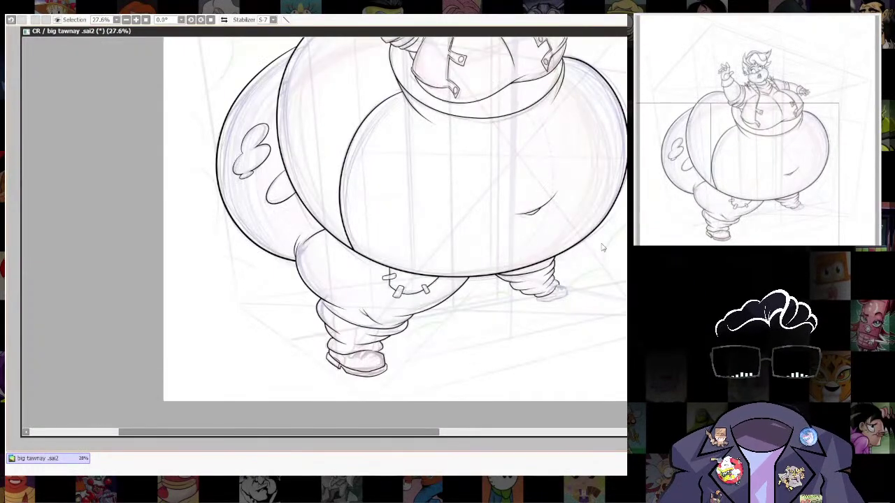
{"action": "scroll", "coordinate": [570, 405], "scroll_direction": "up", "scroll_amount": 6}
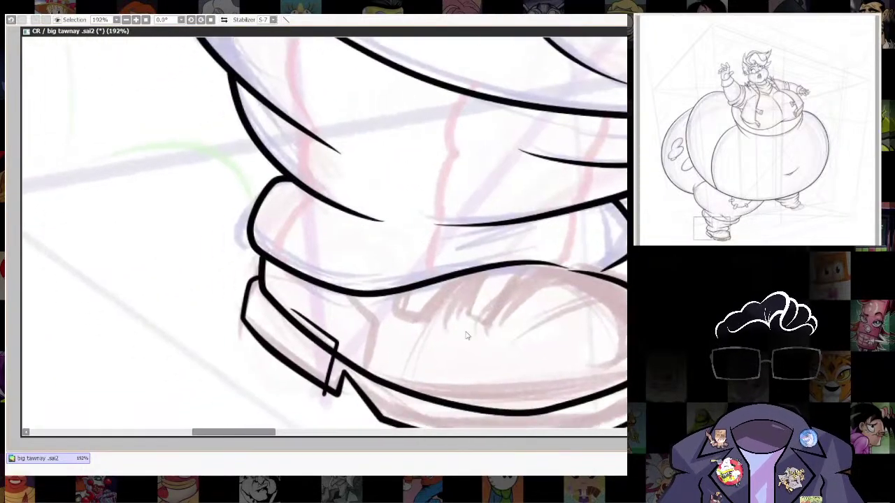
Undo the misplaced heel-panel seam on the near shoe and re-ink it along the sketched panel edge.
{"action": "key", "text": "ctrl+z"}
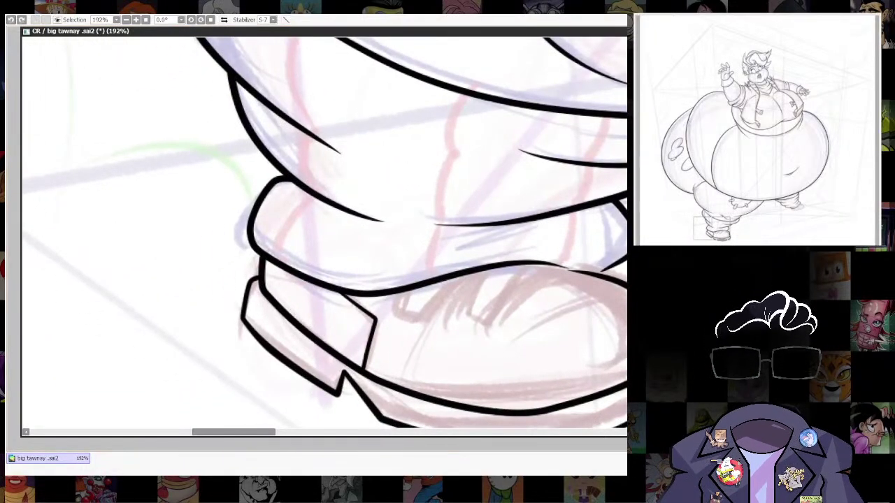
{"action": "left_click", "coordinate": [546, 258]}
{"action": "mouse_move", "coordinate": [560, 278]}
{"action": "left_mouse_down"}
{"action": "mouse_move", "coordinate": [550, 257]}
{"action": "mouse_move", "coordinate": [490, 294]}
{"action": "mouse_move", "coordinate": [479, 312]}
{"action": "left_mouse_up"}
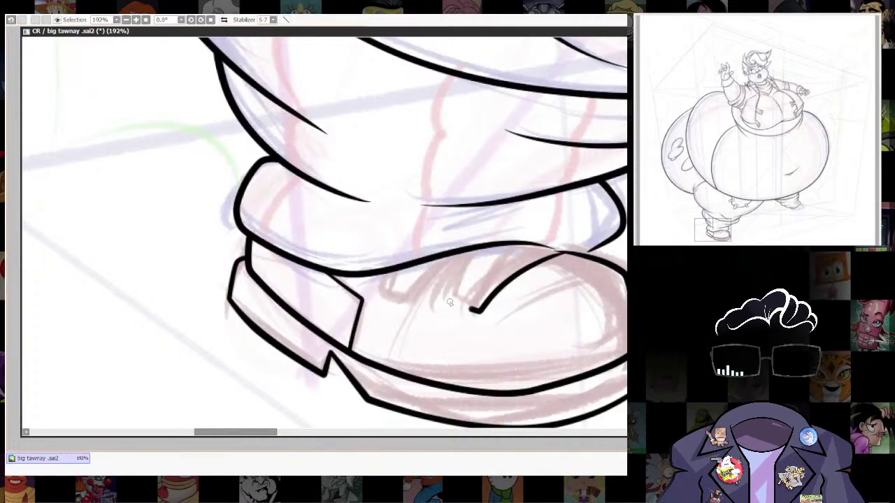
{"action": "key", "text": "ctrl+z"}
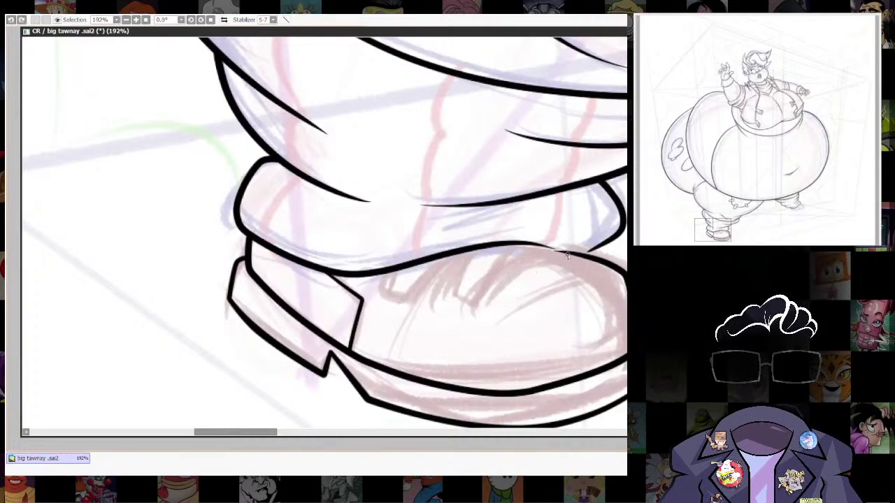
{"action": "left_click_drag", "start_coordinate": [562, 252], "coordinate": [487, 310]}
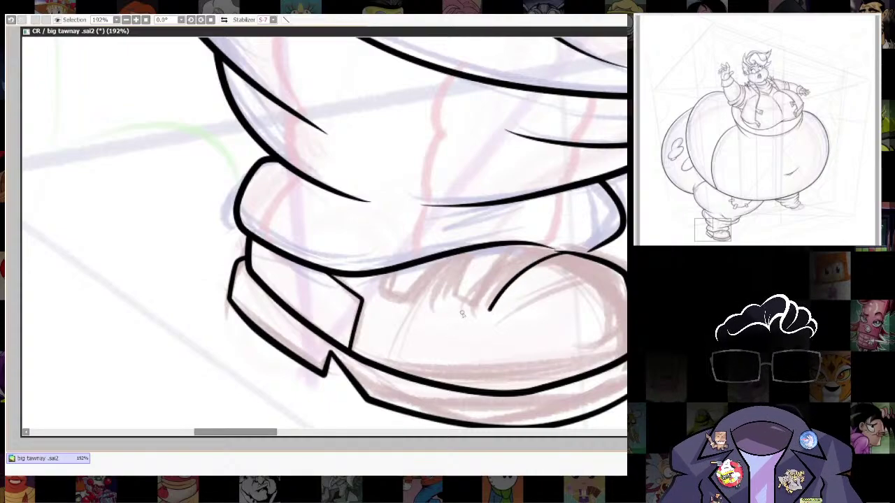
{"action": "key", "text": "ctrl+z"}
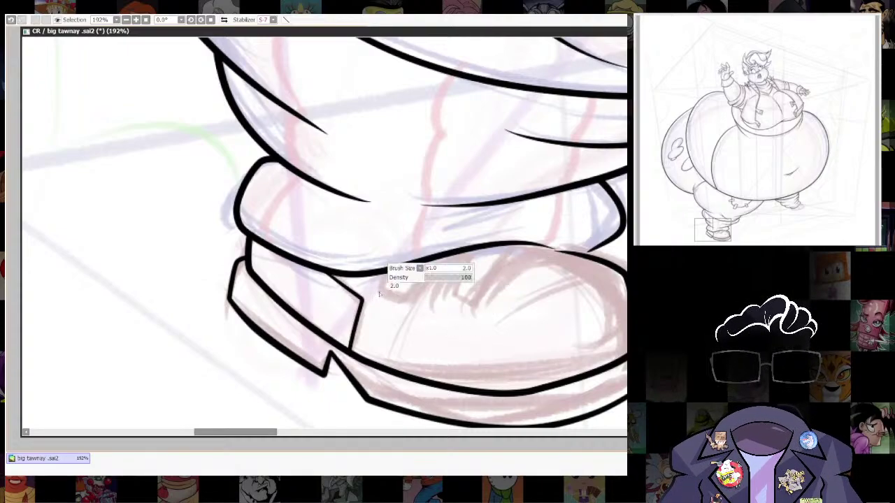
Ink the lower edges of both lace straps on the near shoe and the sides of the rear strap up to the cuff.
{"action": "left_click_drag", "start_coordinate": [377, 292], "coordinate": [481, 311]}
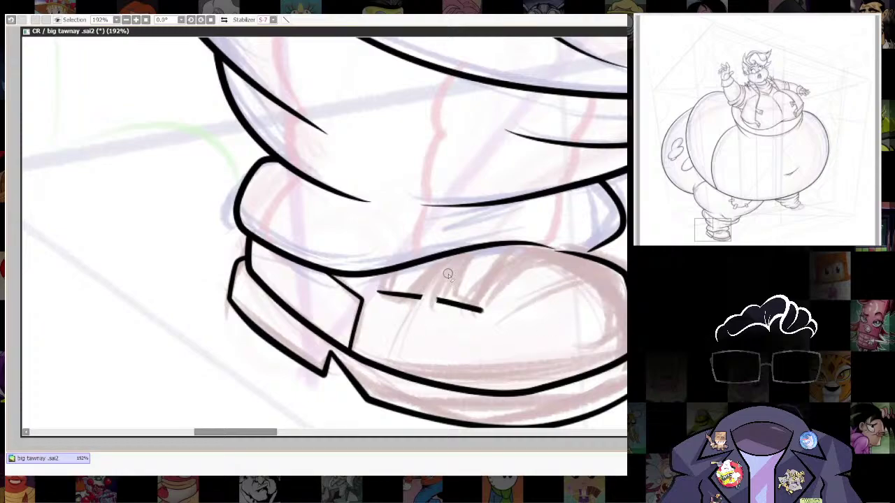
{"action": "mouse_move", "coordinate": [433, 299]}
{"action": "left_mouse_down"}
{"action": "mouse_move", "coordinate": [404, 313]}
{"action": "mouse_move", "coordinate": [402, 292]}
{"action": "left_mouse_up"}
{"action": "key", "text": "bracketleft"}
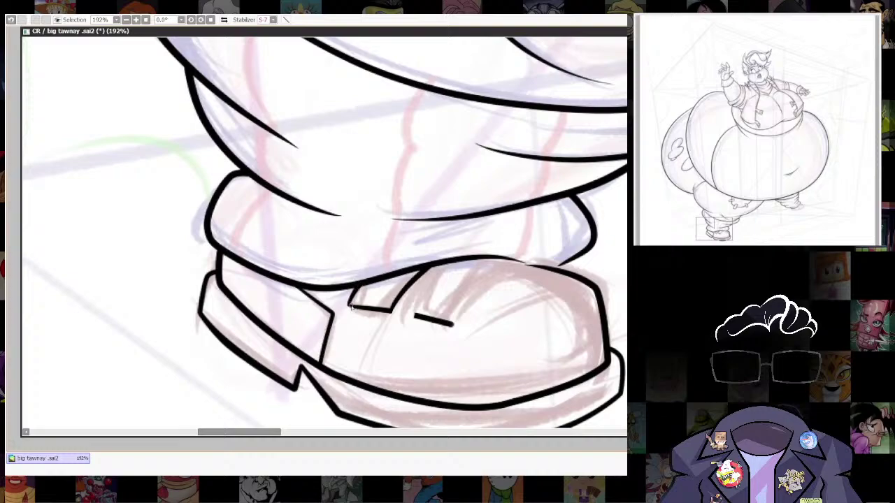
{"action": "key", "text": "bracketleft"}
{"action": "key", "text": "ctrl+z"}
Ink the two curved sides of the front lace strap, from its lower edge up to the trouser cuff.
{"action": "left_click_drag", "start_coordinate": [417, 319], "coordinate": [439, 271]}
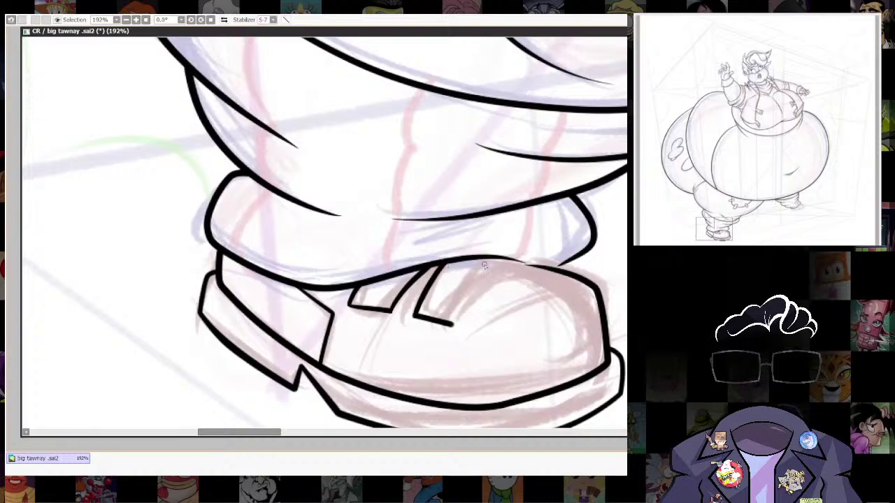
{"action": "left_click_drag", "start_coordinate": [459, 311], "coordinate": [514, 262]}
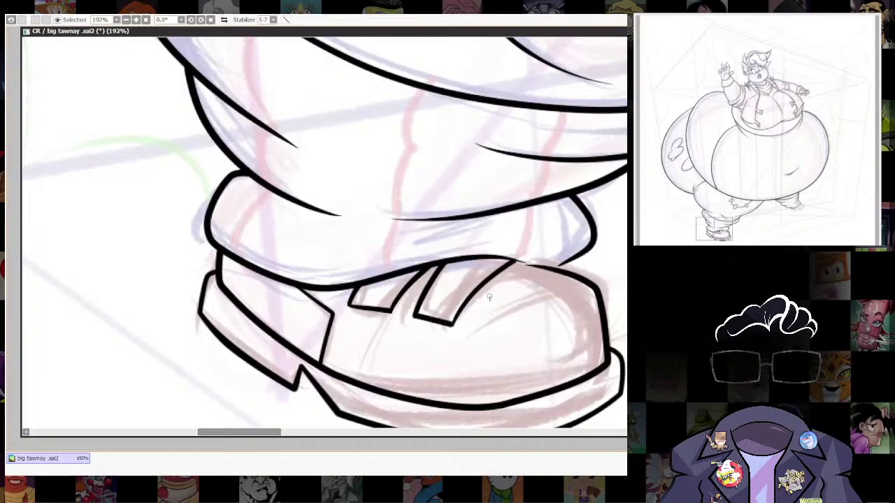
{"action": "key", "text": "ctrl+z"}
{"action": "mouse_move", "coordinate": [453, 325]}
{"action": "left_mouse_down"}
{"action": "mouse_move", "coordinate": [475, 291]}
{"action": "mouse_move", "coordinate": [524, 265]}
{"action": "left_mouse_up"}
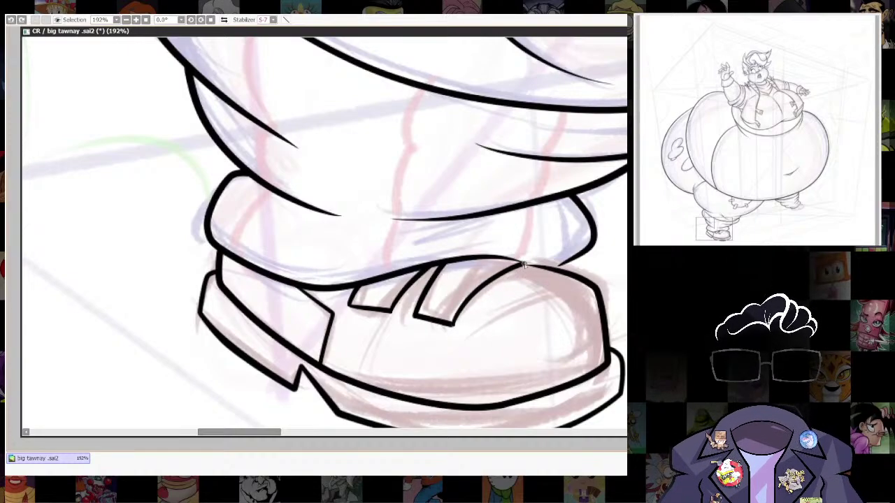
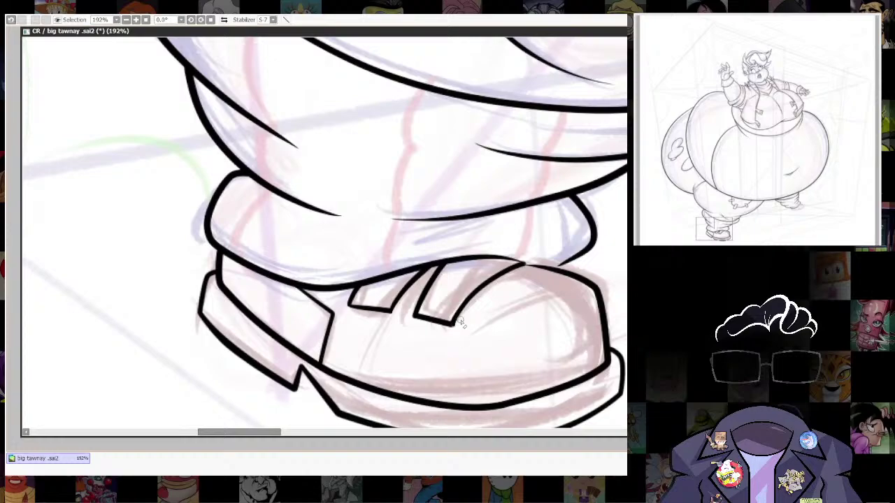
Thicken the front end of the trouser cuff's outline where it meets the top of the near shoe.
{"action": "left_click_drag", "start_coordinate": [459, 327], "coordinate": [415, 383]}
{"action": "left_click_drag", "start_coordinate": [566, 274], "coordinate": [549, 157]}
{"action": "scroll", "coordinate": [537, 190], "scroll_direction": "up", "scroll_amount": 4}
{"action": "left_click_drag", "start_coordinate": [539, 189], "coordinate": [509, 217]}
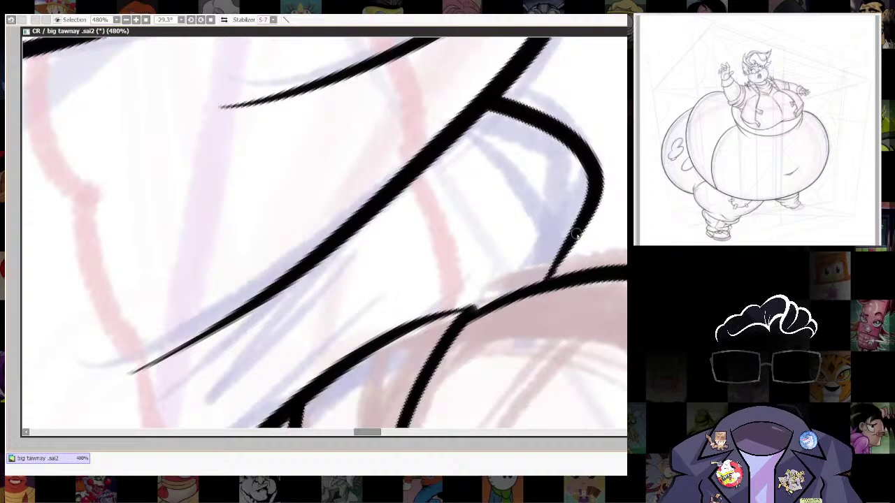
{"action": "left_click_drag", "start_coordinate": [574, 233], "coordinate": [545, 285]}
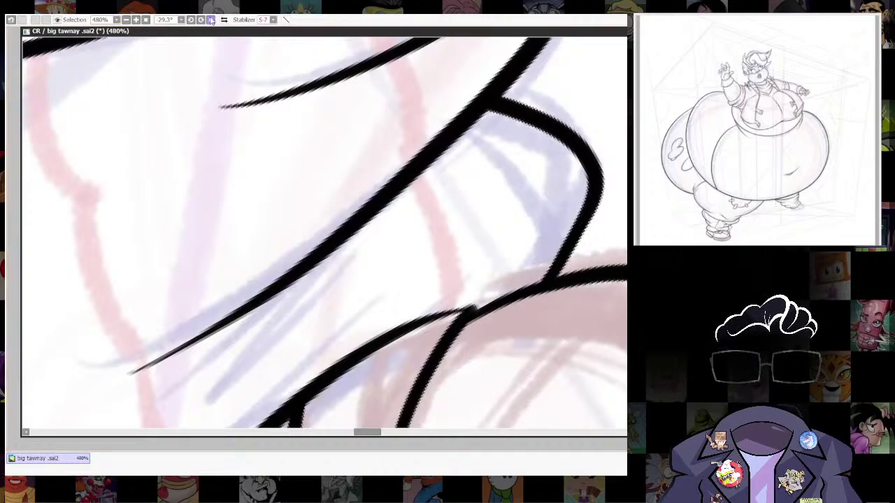
{"action": "key", "text": "Home"}
{"action": "scroll", "coordinate": [601, 288], "scroll_direction": "down", "scroll_amount": 8}
{"action": "scroll", "coordinate": [601, 280], "scroll_direction": "up", "scroll_amount": 3}
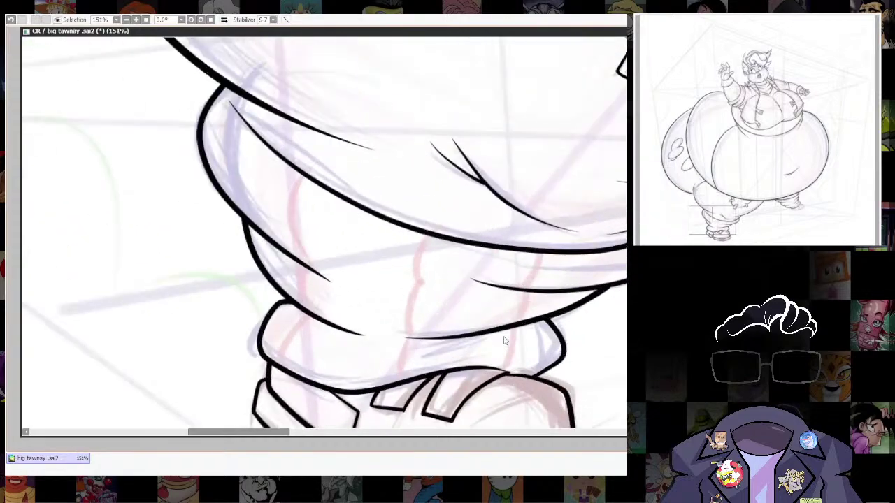
Ink a short line joining the upper trouser fold to the thigh's underside at the back of the near leg.
{"action": "left_click_drag", "start_coordinate": [506, 337], "coordinate": [505, 300]}
{"action": "key", "text": "alt+Tab"}
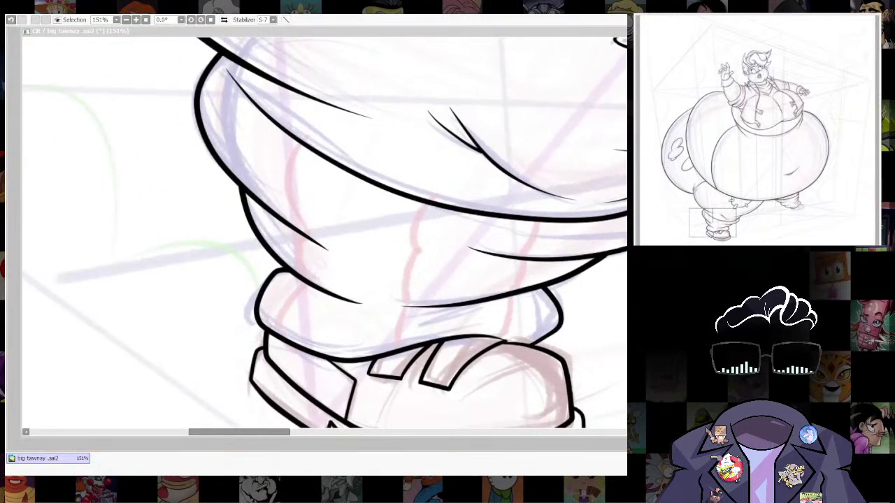
{"action": "left_click", "coordinate": [306, 188]}
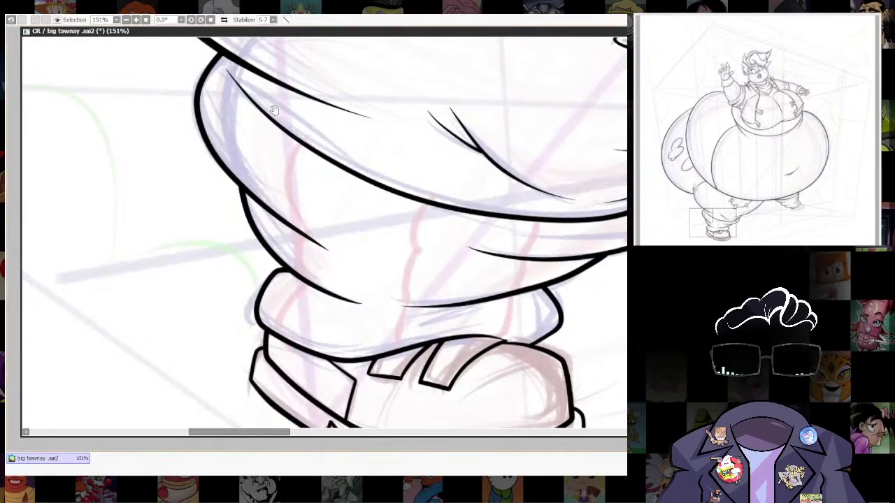
{"action": "left_click_drag", "start_coordinate": [273, 110], "coordinate": [281, 245]}
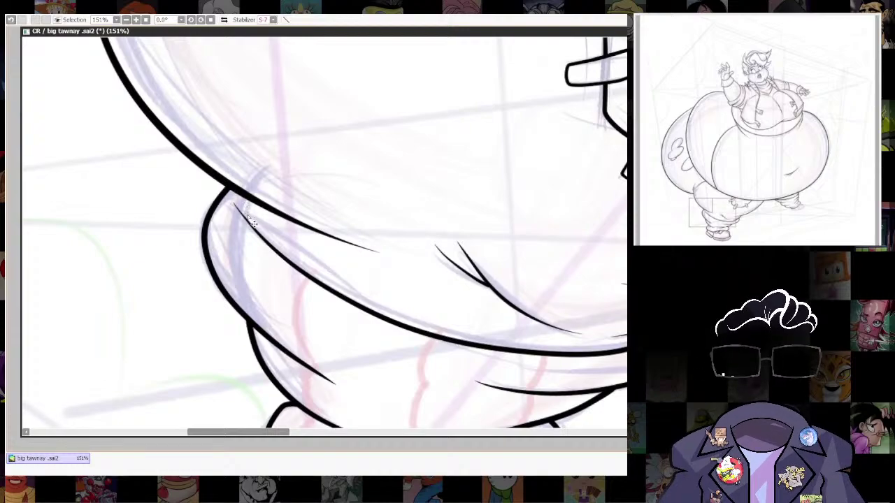
{"action": "left_click_drag", "start_coordinate": [245, 204], "coordinate": [253, 259]}
{"action": "key", "text": "ctrl+z"}
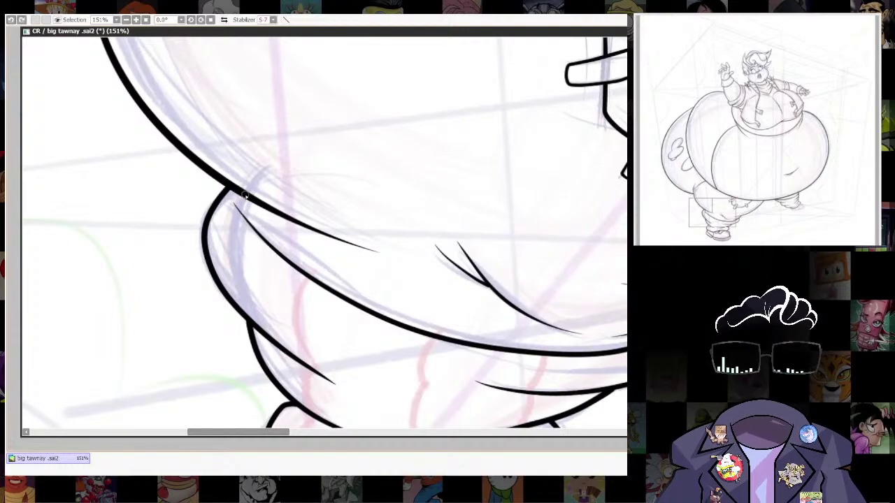
{"action": "left_click_drag", "start_coordinate": [239, 200], "coordinate": [253, 260]}
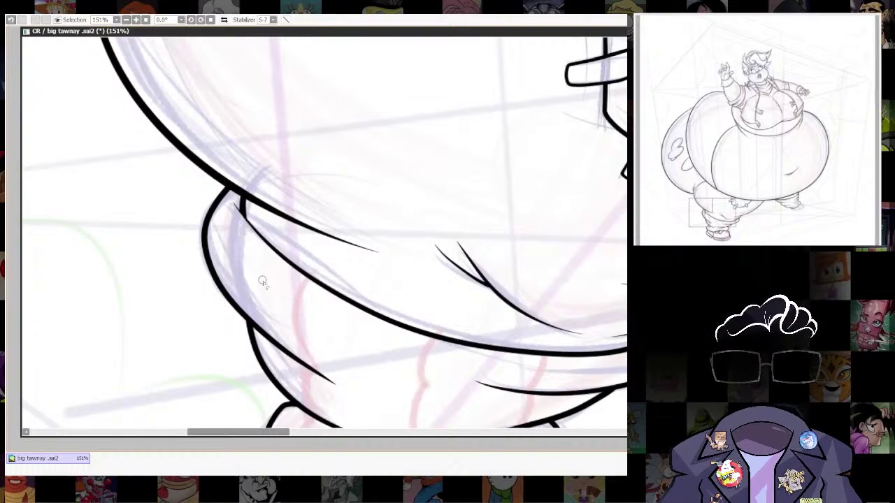
Reduce the brush size and ink thin curved vertical lines down the back of the near trouser leg, fold by fold to the cuff.
{"action": "scroll", "coordinate": [420, 293], "scroll_direction": "down", "scroll_amount": 3}
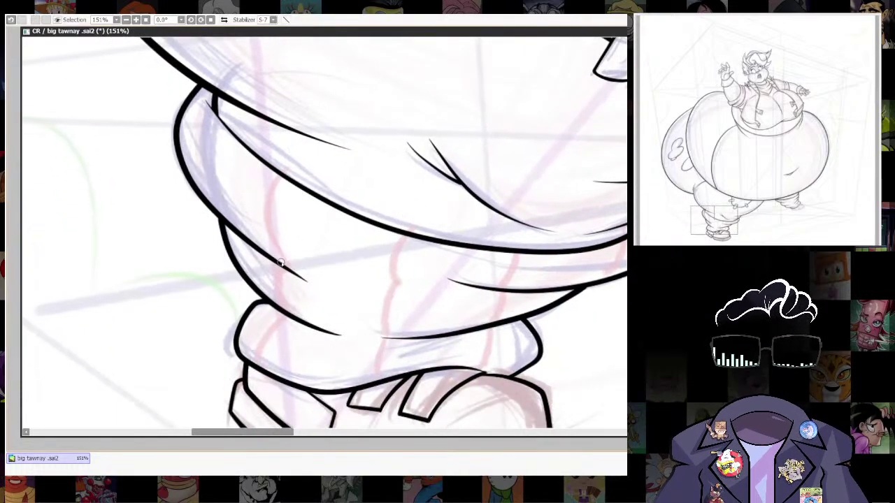
{"action": "key", "text": "bracketleft"}
{"action": "left_click_drag", "start_coordinate": [255, 208], "coordinate": [269, 167]}
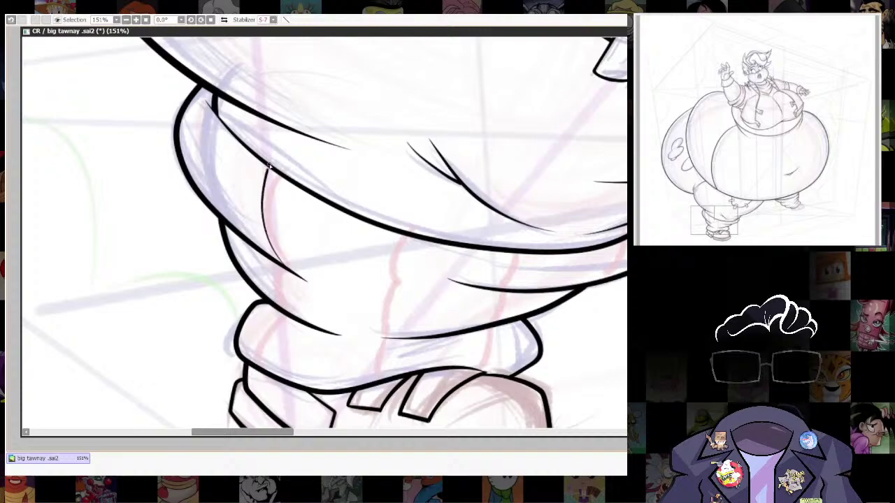
{"action": "scroll", "coordinate": [286, 287], "scroll_direction": "down", "scroll_amount": 1}
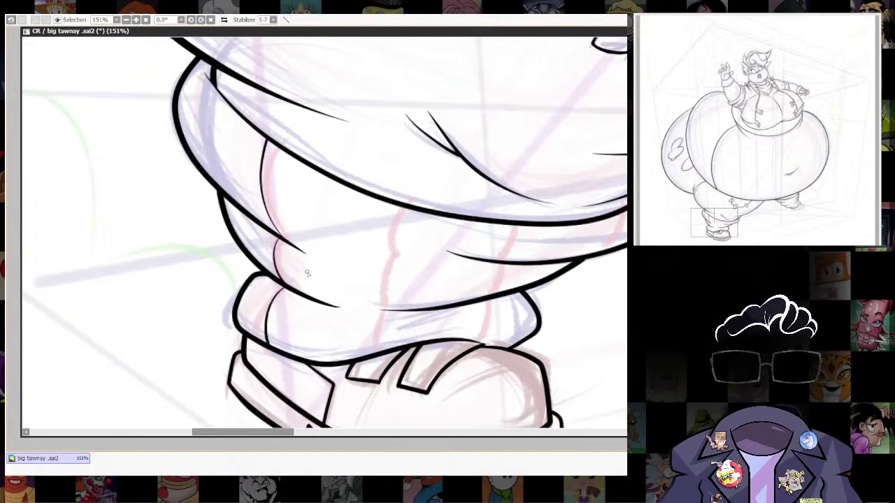
{"action": "scroll", "coordinate": [306, 273], "scroll_direction": "up", "scroll_amount": 2}
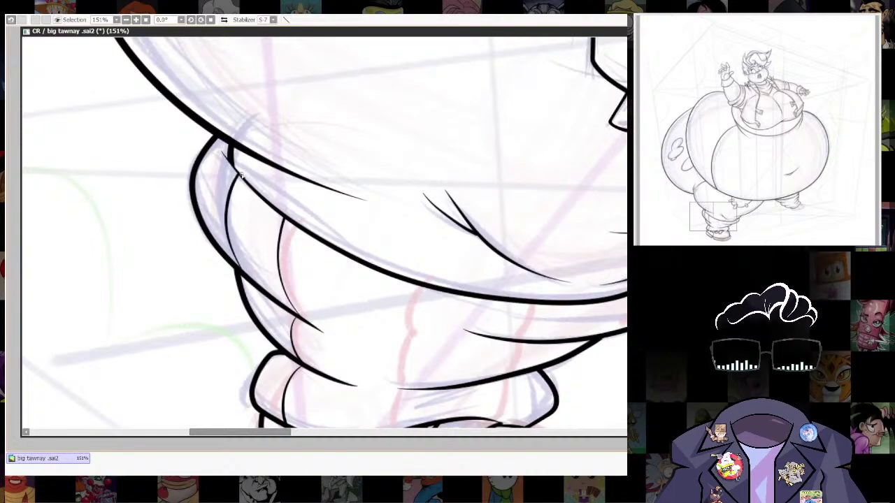
Ink the thin vertical line down the middle of the near trouser leg, following the sketch across the folds and cuff.
{"action": "scroll", "coordinate": [361, 185], "scroll_direction": "down", "scroll_amount": 3}
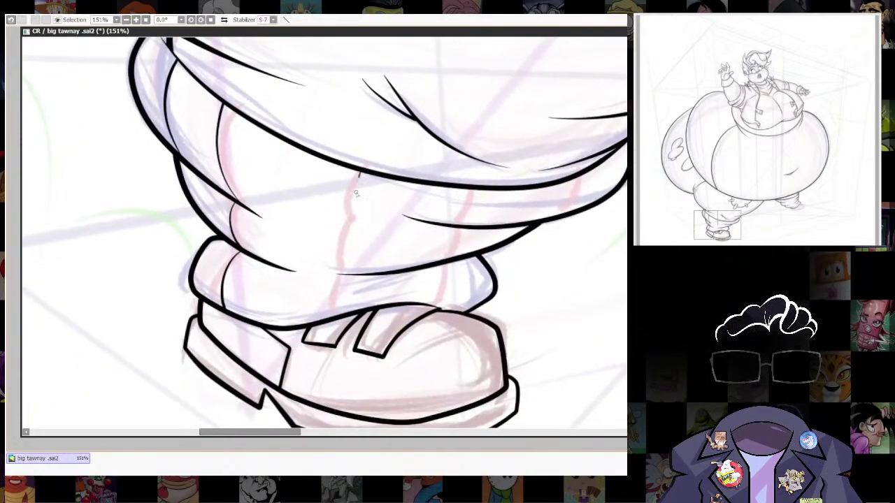
{"action": "left_click_drag", "start_coordinate": [356, 222], "coordinate": [358, 319]}
{"action": "left_click_drag", "start_coordinate": [519, 246], "coordinate": [493, 272]}
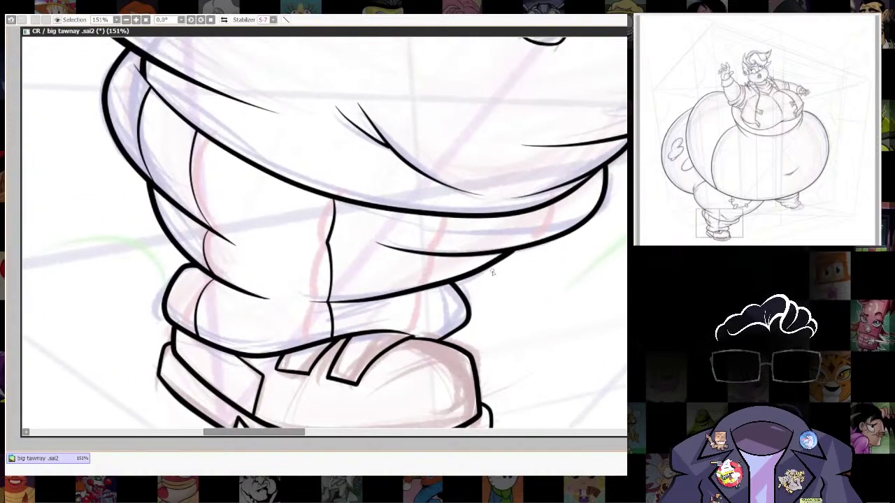
{"action": "key", "text": "ctrl+z"}
{"action": "mouse_move", "coordinate": [337, 222]}
{"action": "left_mouse_down"}
{"action": "mouse_move", "coordinate": [326, 245]}
{"action": "mouse_move", "coordinate": [334, 273]}
{"action": "mouse_move", "coordinate": [324, 339]}
{"action": "left_mouse_up"}
Ink the thin vertical line segments on the front part of the near trouser leg, from the cuff up to the highest fold.
{"action": "left_click_drag", "start_coordinate": [487, 310], "coordinate": [468, 325]}
{"action": "left_click_drag", "start_coordinate": [410, 313], "coordinate": [406, 357]}
{"action": "left_click_drag", "start_coordinate": [418, 270], "coordinate": [419, 291]}
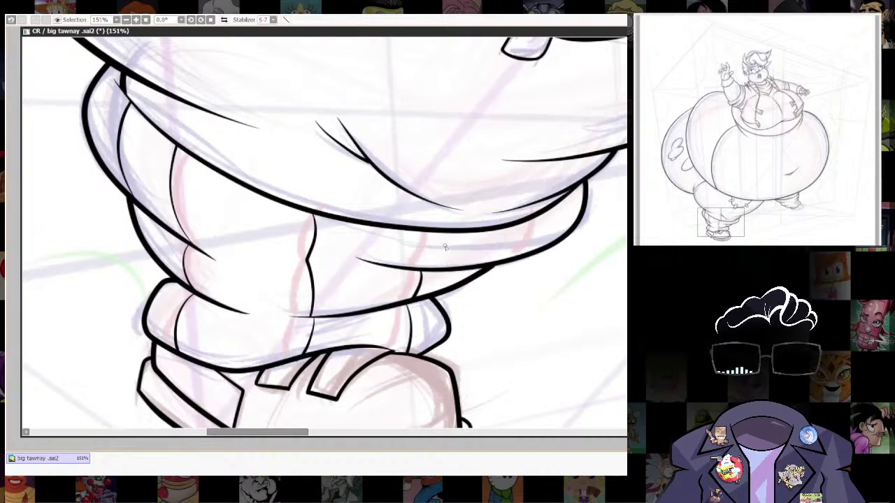
{"action": "left_click_drag", "start_coordinate": [441, 232], "coordinate": [429, 268]}
{"action": "left_click_drag", "start_coordinate": [576, 256], "coordinate": [513, 326]}
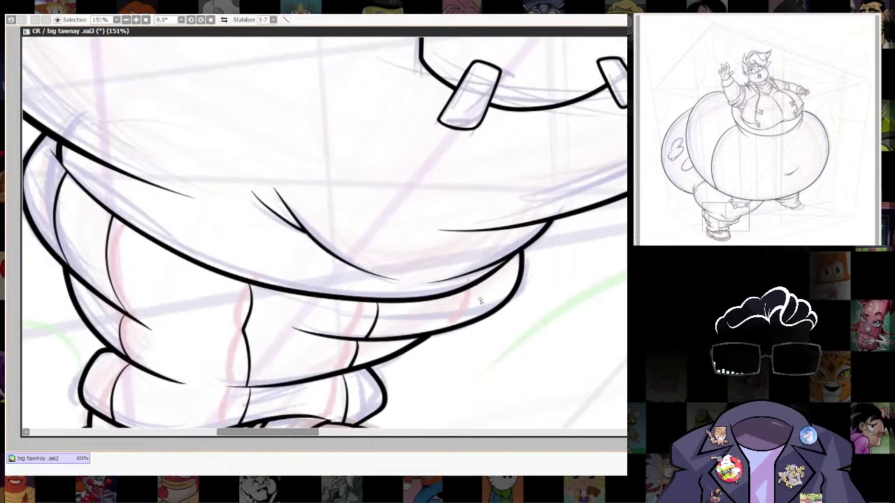
{"action": "left_click_drag", "start_coordinate": [478, 285], "coordinate": [470, 322]}
Ink a thin vertical line down the front of the far trouser leg, across its folds to the cuff.
{"action": "scroll", "coordinate": [496, 387], "scroll_direction": "down", "scroll_amount": 6}
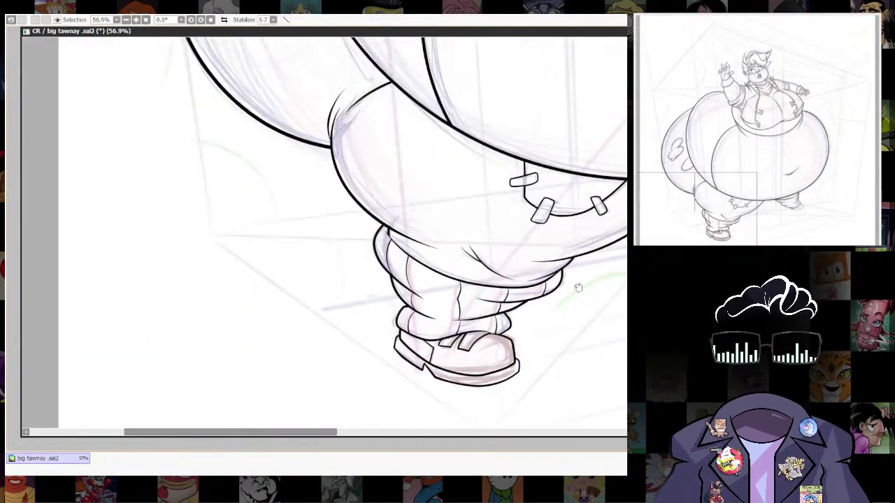
{"action": "scroll", "coordinate": [592, 327], "scroll_direction": "up", "scroll_amount": 3}
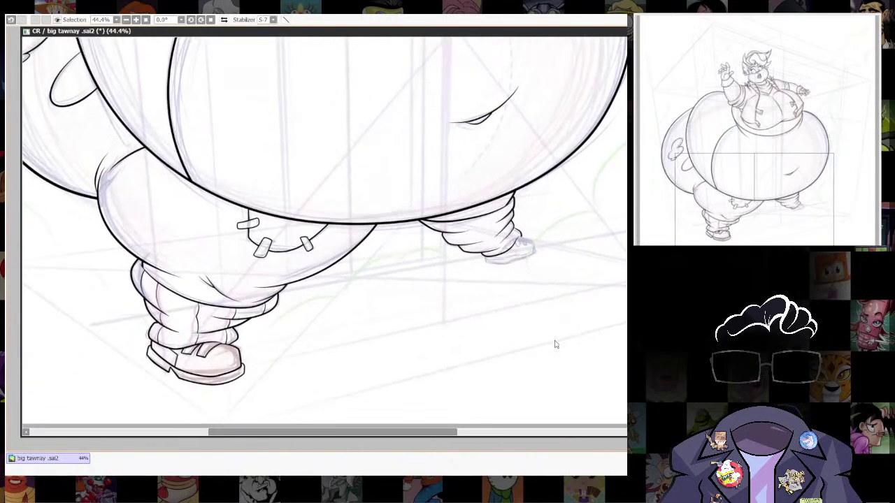
{"action": "scroll", "coordinate": [555, 343], "scroll_direction": "up", "scroll_amount": 6}
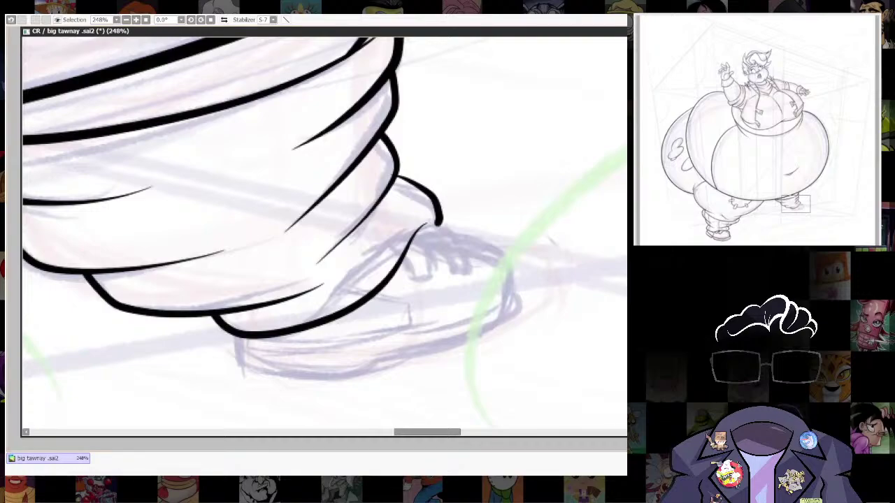
{"action": "key", "text": "bracketleft"}
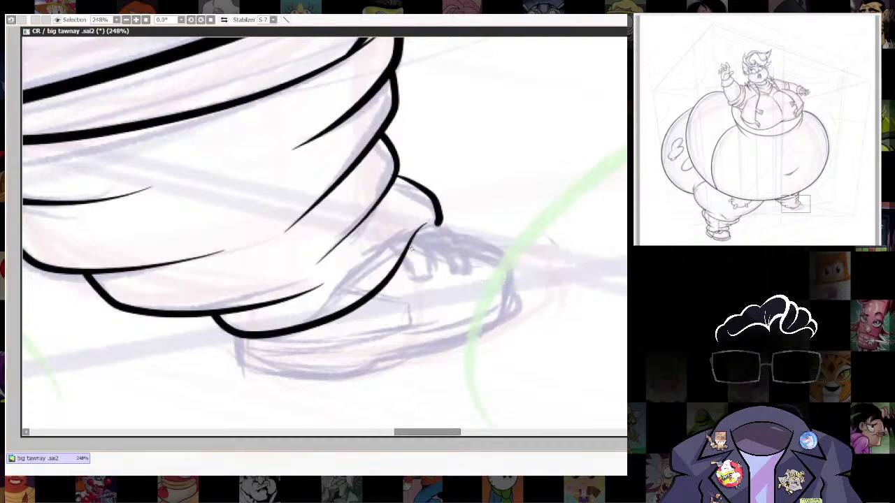
{"action": "scroll", "coordinate": [475, 344], "scroll_direction": "down", "scroll_amount": 4}
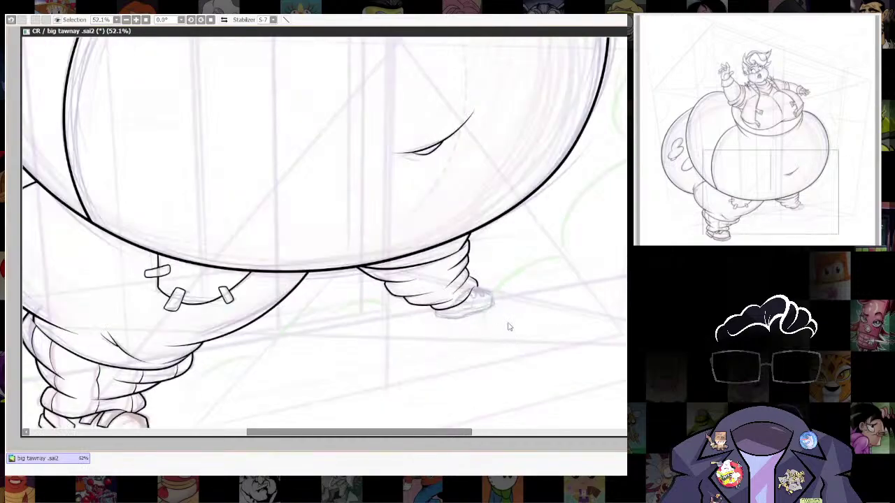
{"action": "scroll", "coordinate": [508, 328], "scroll_direction": "down", "scroll_amount": 1}
{"action": "scroll", "coordinate": [495, 313], "scroll_direction": "up", "scroll_amount": 3}
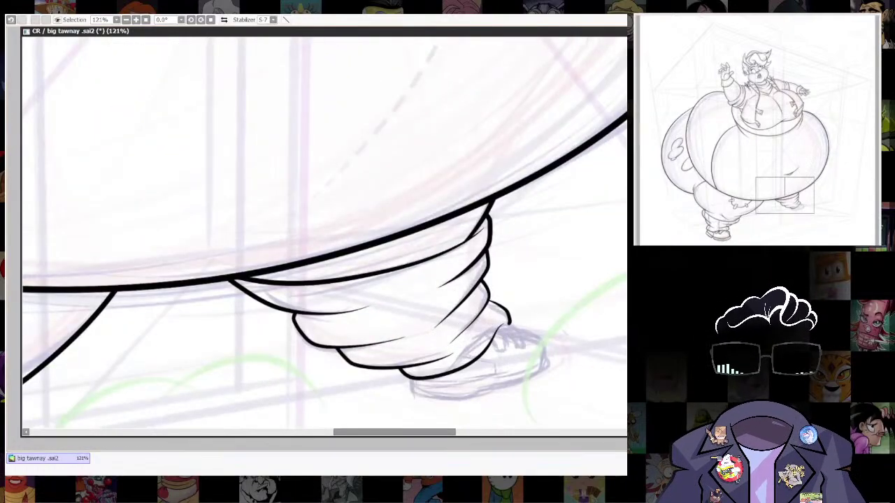
{"action": "key", "text": "bracketleft"}
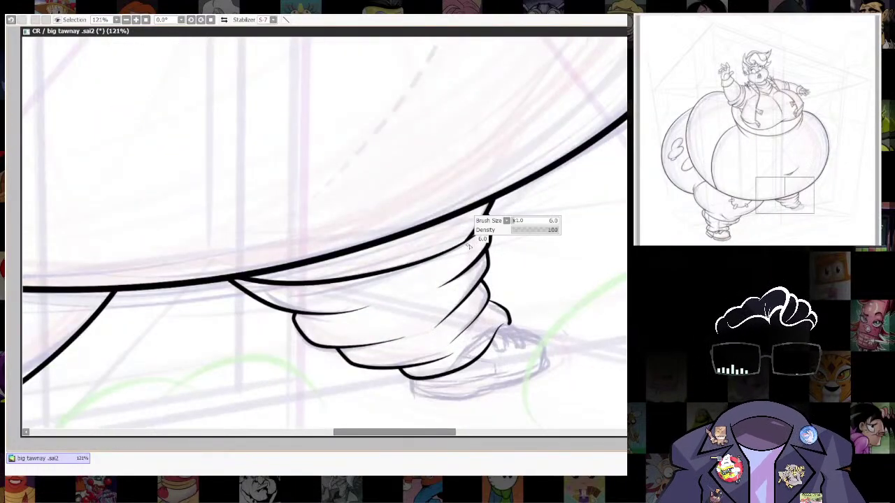
{"action": "left_click_drag", "start_coordinate": [465, 243], "coordinate": [474, 274]}
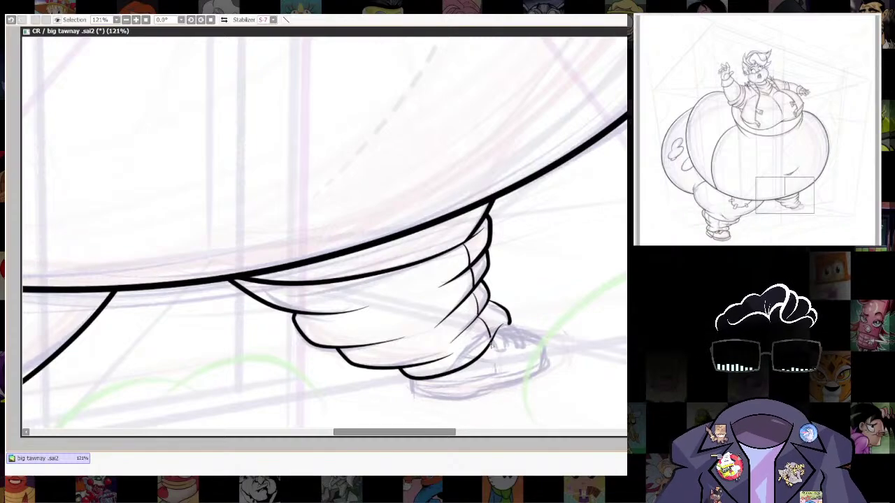
Ink thin curved vertical lines down the middle and back of the far trouser leg, across the folds to the cuff.
{"action": "left_click_drag", "start_coordinate": [479, 318], "coordinate": [478, 320]}
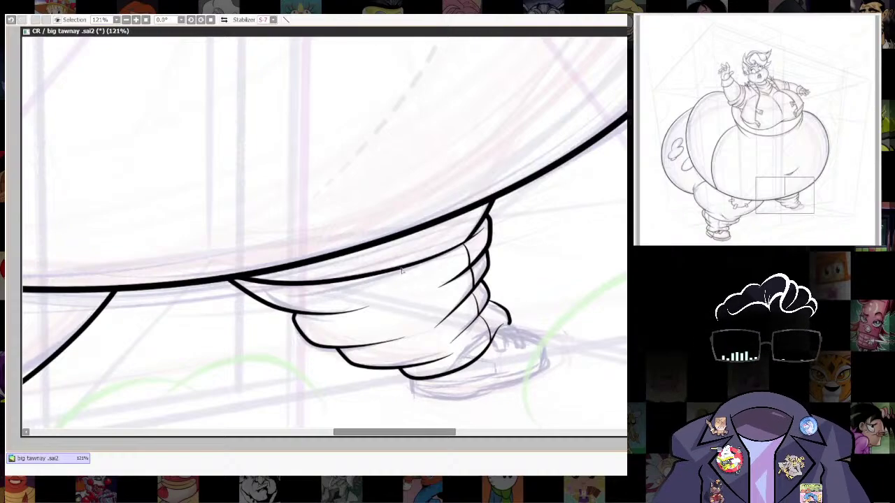
{"action": "mouse_move", "coordinate": [416, 286]}
{"action": "left_mouse_down"}
{"action": "mouse_move", "coordinate": [431, 306]}
{"action": "mouse_move", "coordinate": [435, 330]}
{"action": "left_mouse_up"}
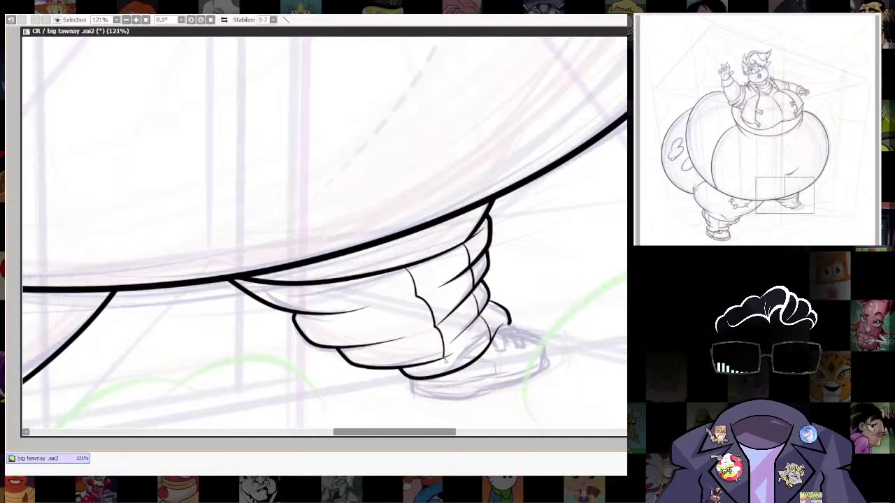
{"action": "key", "text": "ctrl+z"}
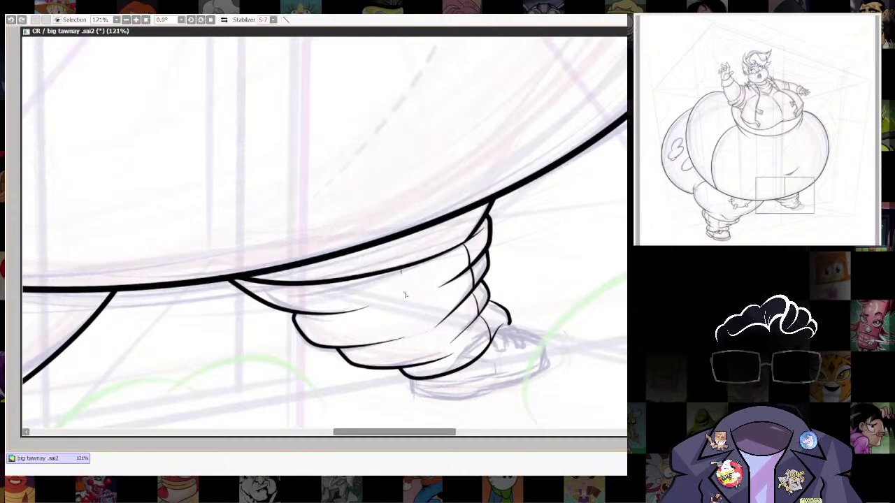
{"action": "left_click_drag", "start_coordinate": [421, 337], "coordinate": [446, 369]}
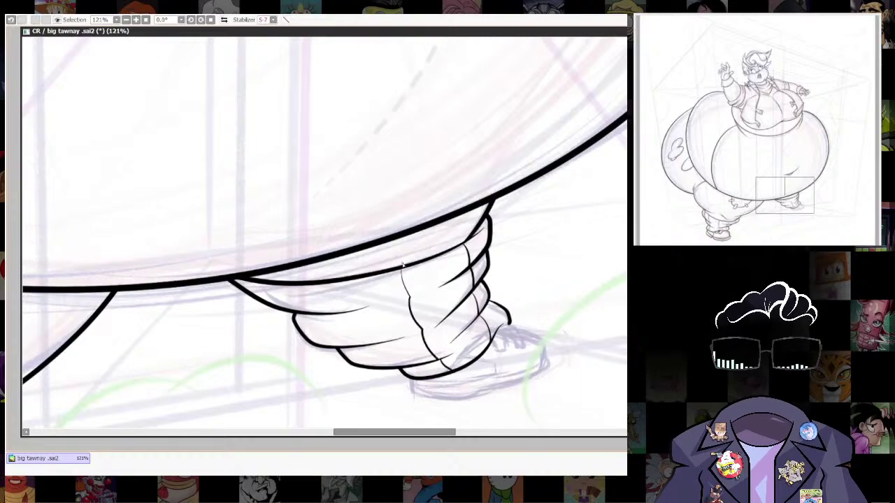
{"action": "mouse_move", "coordinate": [321, 284]}
{"action": "left_mouse_down"}
{"action": "mouse_move", "coordinate": [321, 307]}
{"action": "mouse_move", "coordinate": [358, 347]}
{"action": "left_mouse_up"}
{"action": "key", "text": "ctrl+z"}
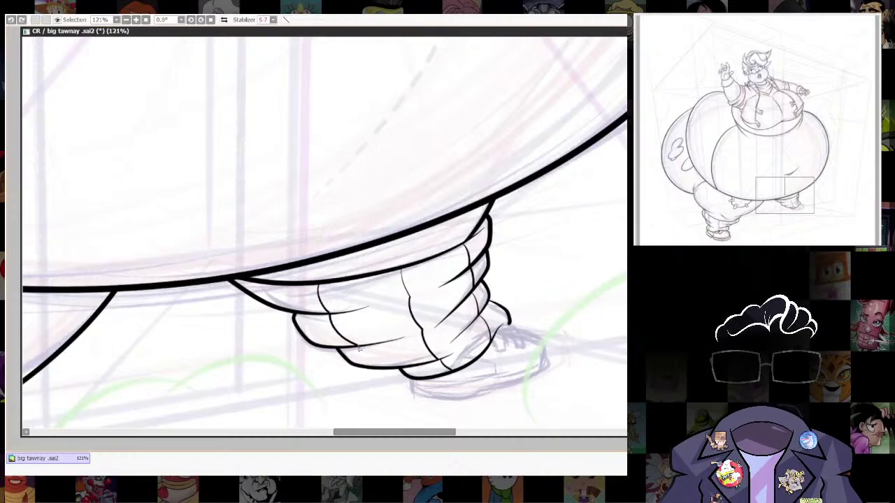
Set the brush size to 4 and ink the two lace straps on top of the far shoe.
{"action": "scroll", "coordinate": [525, 373], "scroll_direction": "down", "scroll_amount": 10}
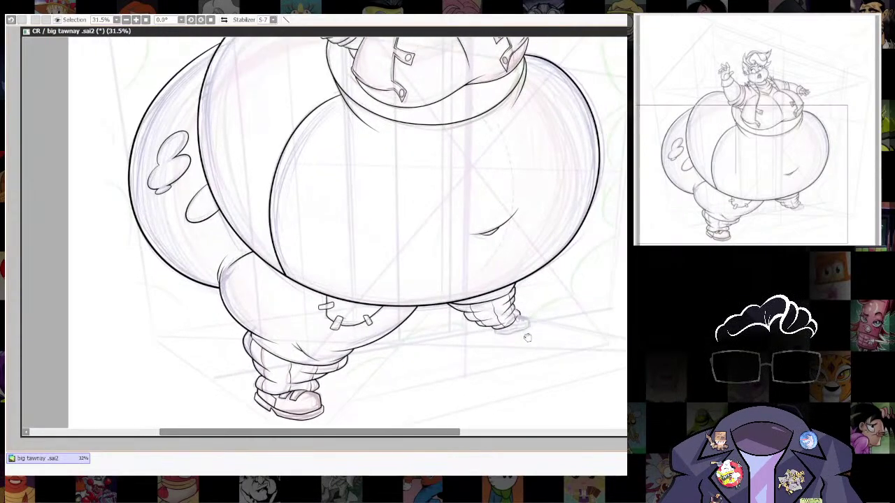
{"action": "scroll", "coordinate": [537, 373], "scroll_direction": "up", "scroll_amount": 2}
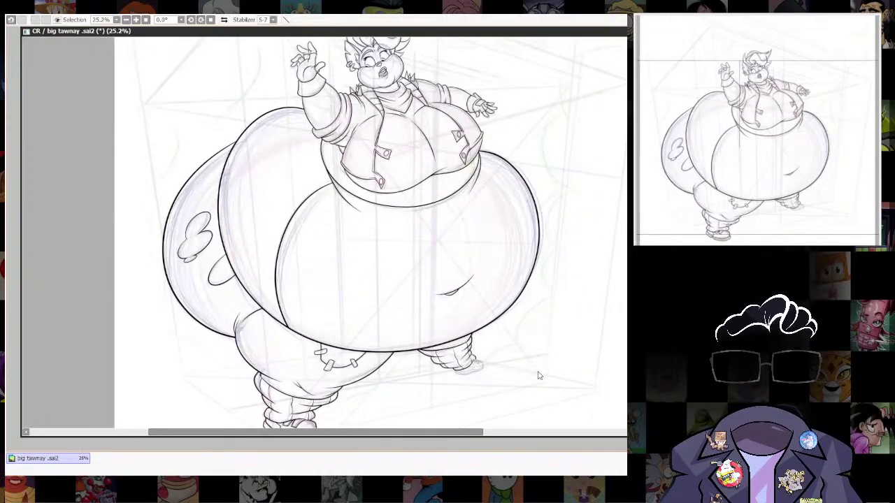
{"action": "scroll", "coordinate": [535, 377], "scroll_direction": "up", "scroll_amount": 8}
{"action": "left_click_drag", "start_coordinate": [548, 294], "coordinate": [506, 351]}
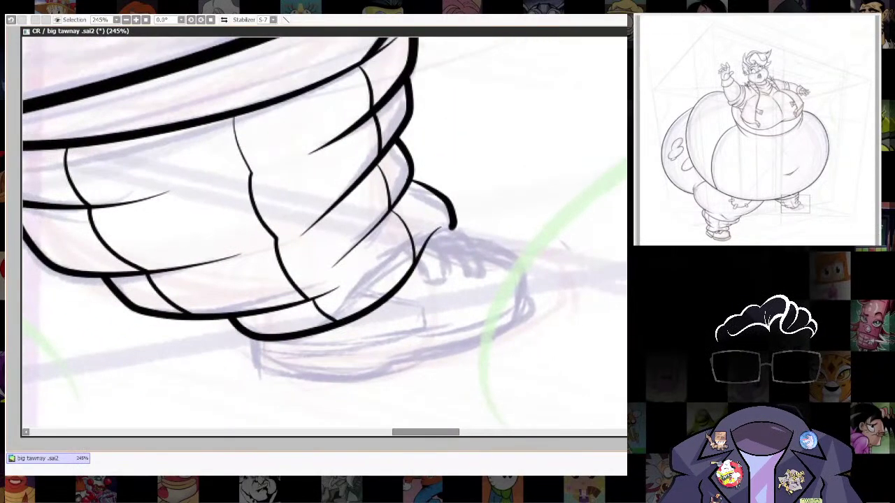
{"action": "key", "text": "bracketleft"}
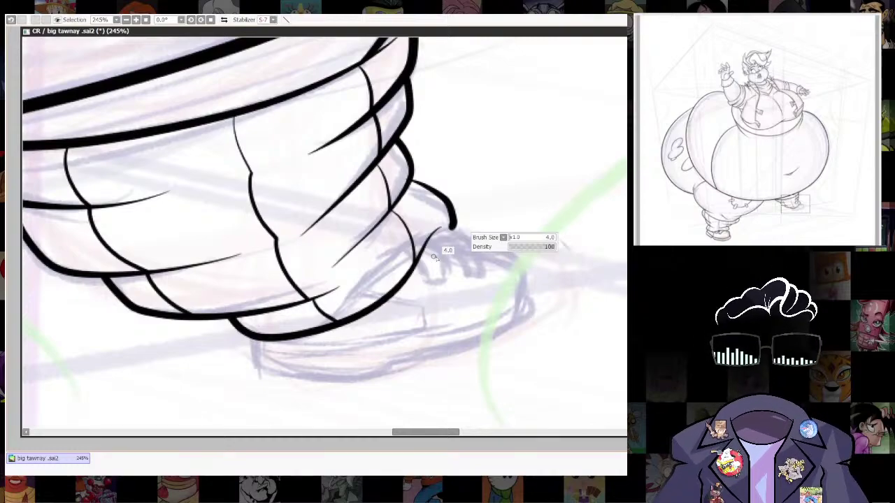
{"action": "left_click_drag", "start_coordinate": [415, 261], "coordinate": [423, 282]}
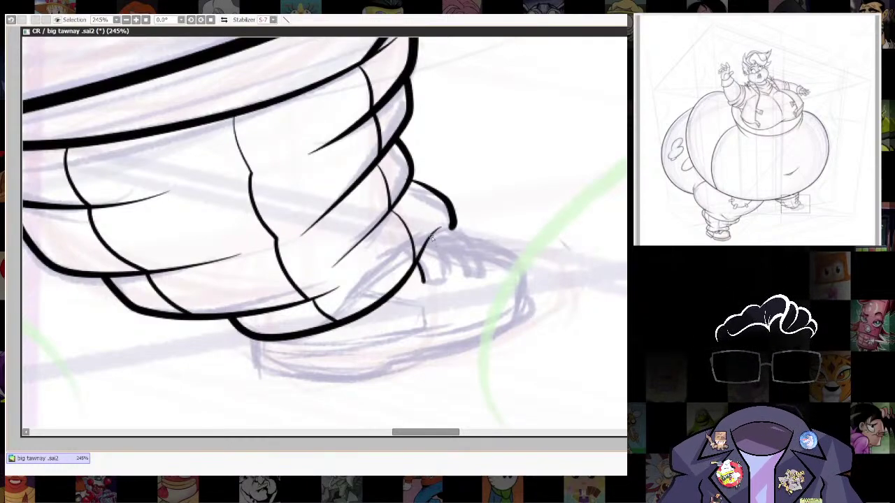
{"action": "mouse_move", "coordinate": [425, 245]}
{"action": "left_mouse_down"}
{"action": "mouse_move", "coordinate": [438, 237]}
{"action": "mouse_move", "coordinate": [447, 276]}
{"action": "mouse_move", "coordinate": [422, 282]}
{"action": "left_mouse_up"}
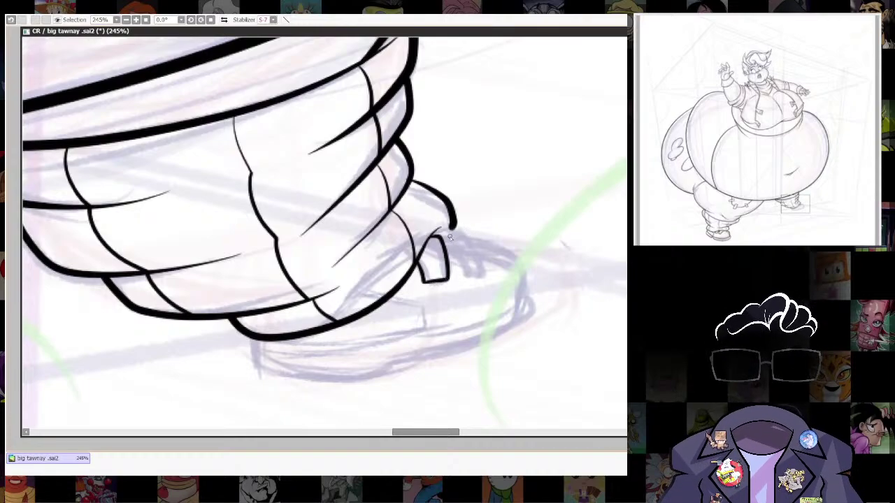
{"action": "left_click_drag", "start_coordinate": [462, 271], "coordinate": [482, 275]}
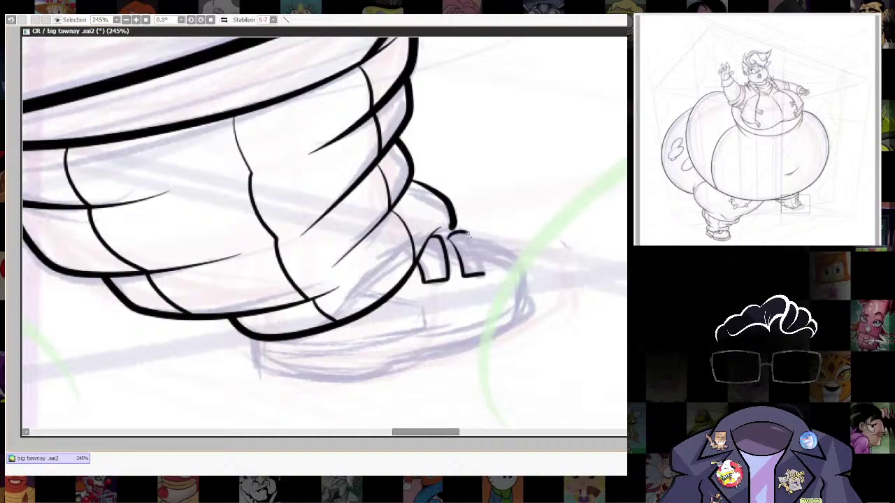
{"action": "mouse_move", "coordinate": [450, 235]}
{"action": "left_mouse_down"}
{"action": "mouse_move", "coordinate": [474, 237]}
{"action": "mouse_move", "coordinate": [485, 278]}
{"action": "left_mouse_up"}
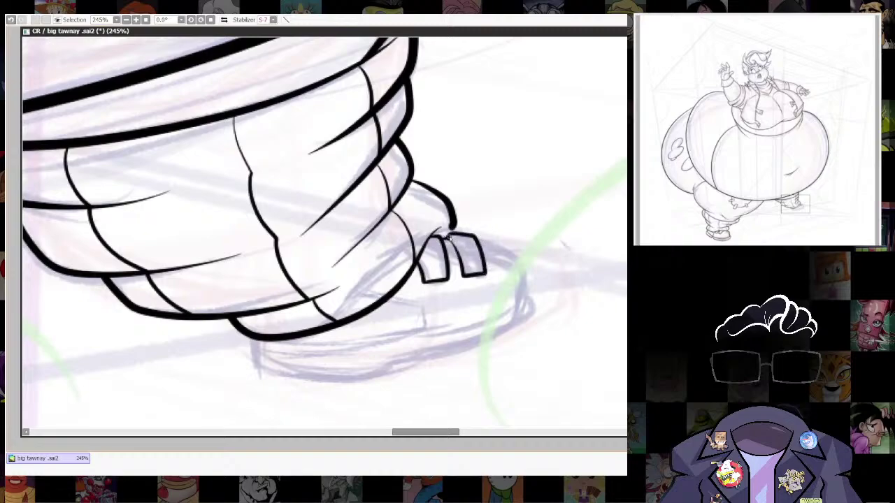
Ink the far shoe's toe and the upper's lower edge back to the heel, and add the angular heel panel.
{"action": "left_click_drag", "start_coordinate": [463, 277], "coordinate": [492, 183]}
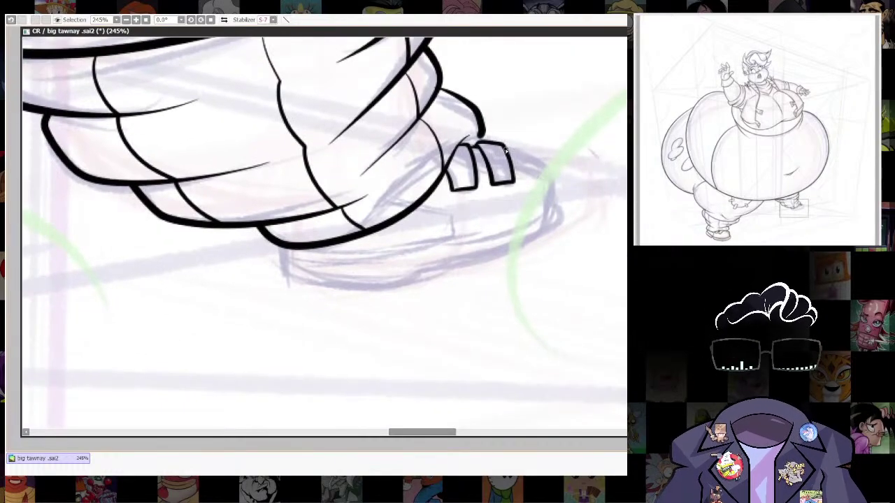
{"action": "mouse_move", "coordinate": [505, 146]}
{"action": "left_mouse_down"}
{"action": "mouse_move", "coordinate": [540, 162]}
{"action": "mouse_move", "coordinate": [553, 204]}
{"action": "mouse_move", "coordinate": [523, 225]}
{"action": "mouse_move", "coordinate": [389, 257]}
{"action": "mouse_move", "coordinate": [309, 255]}
{"action": "mouse_move", "coordinate": [285, 241]}
{"action": "left_mouse_up"}
{"action": "left_click_drag", "start_coordinate": [578, 236], "coordinate": [571, 267]}
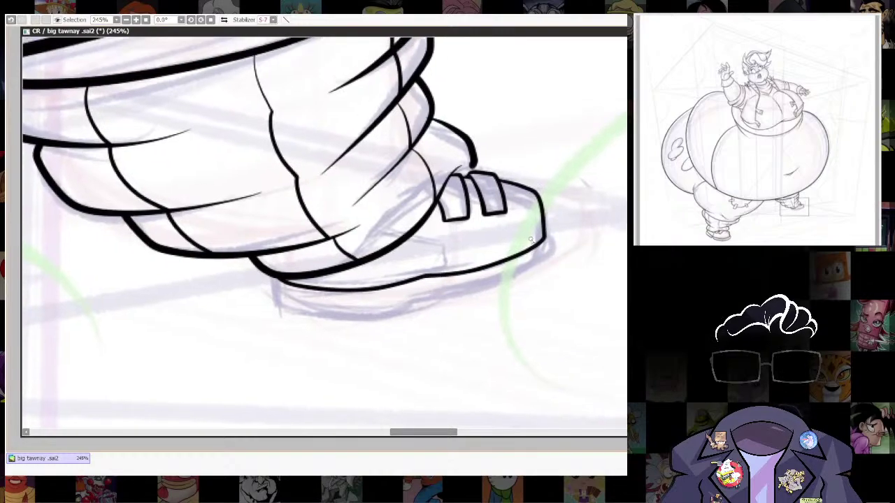
{"action": "key", "text": "["}
{"action": "mouse_move", "coordinate": [404, 240]}
{"action": "left_mouse_down"}
{"action": "mouse_move", "coordinate": [441, 245]}
{"action": "mouse_move", "coordinate": [442, 276]}
{"action": "left_mouse_up"}
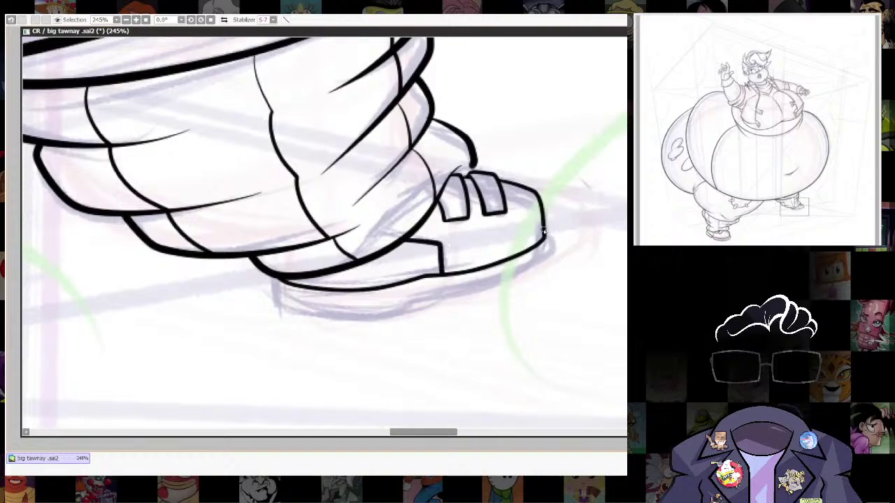
{"action": "mouse_move", "coordinate": [544, 226]}
{"action": "left_mouse_down"}
{"action": "mouse_move", "coordinate": [550, 258]}
{"action": "mouse_move", "coordinate": [480, 290]}
{"action": "mouse_move", "coordinate": [419, 293]}
{"action": "mouse_move", "coordinate": [414, 308]}
{"action": "mouse_move", "coordinate": [388, 316]}
{"action": "mouse_move", "coordinate": [288, 308]}
{"action": "mouse_move", "coordinate": [280, 271]}
{"action": "left_mouse_up"}
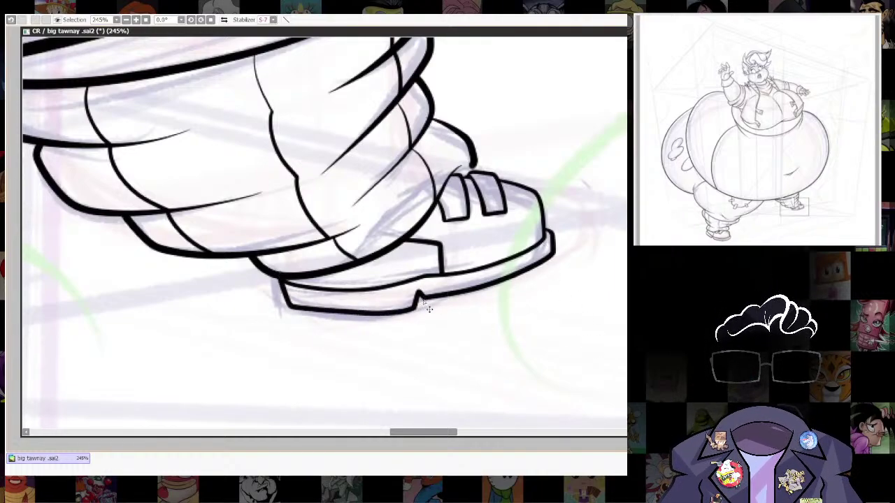
{"action": "key", "text": "ctrl+z"}
{"action": "key", "text": "ctrl+z"}
{"action": "key", "text": "ctrl+z"}
Ink the far shoe's sole from toe to heel, with an angled notch in front of the heel.
{"action": "mouse_move", "coordinate": [552, 234]}
{"action": "left_mouse_down"}
{"action": "mouse_move", "coordinate": [463, 296]}
{"action": "mouse_move", "coordinate": [417, 304]}
{"action": "mouse_move", "coordinate": [415, 290]}
{"action": "mouse_move", "coordinate": [397, 313]}
{"action": "mouse_move", "coordinate": [285, 317]}
{"action": "mouse_move", "coordinate": [278, 272]}
{"action": "left_mouse_up"}
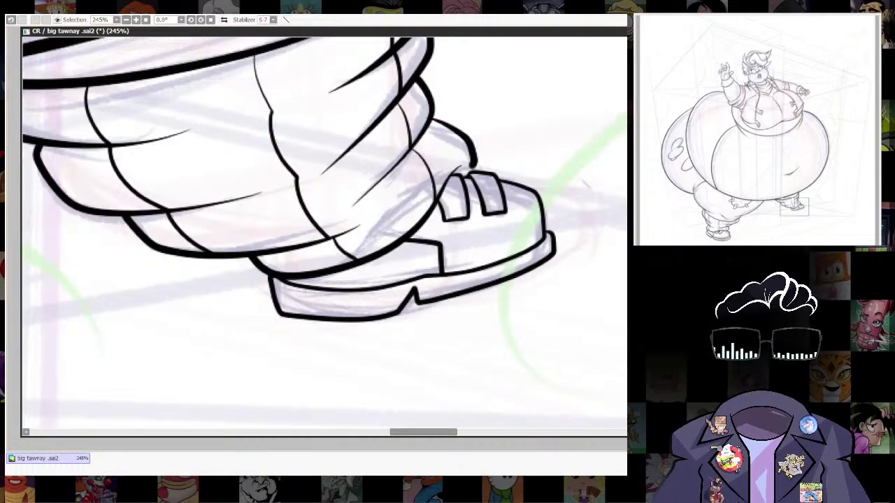
{"action": "scroll", "coordinate": [531, 332], "scroll_direction": "down", "scroll_amount": 6}
{"action": "scroll", "coordinate": [532, 332], "scroll_direction": "up", "scroll_amount": 8}
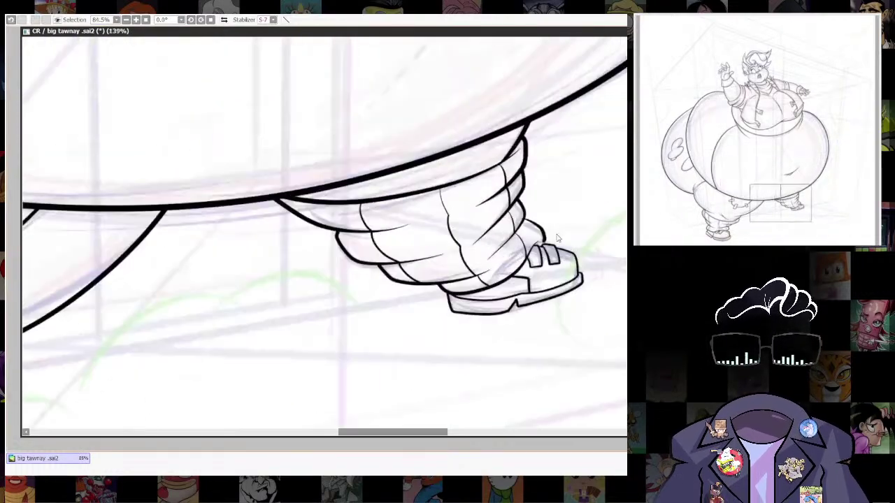
{"action": "key", "text": "bracketleft"}
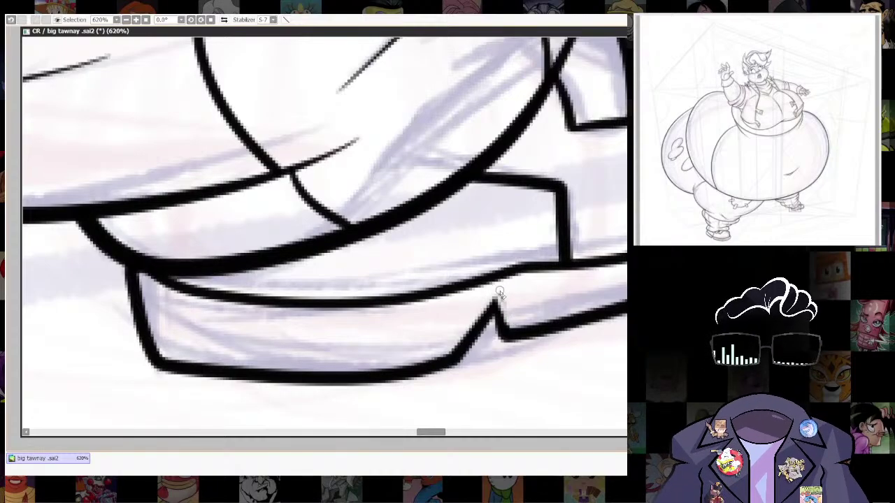
Examine the inked far shoe up close and the whole figure's line art against the sketch.
{"action": "scroll", "coordinate": [500, 329], "scroll_direction": "down", "scroll_amount": 4}
{"action": "scroll", "coordinate": [500, 330], "scroll_direction": "down", "scroll_amount": 3}
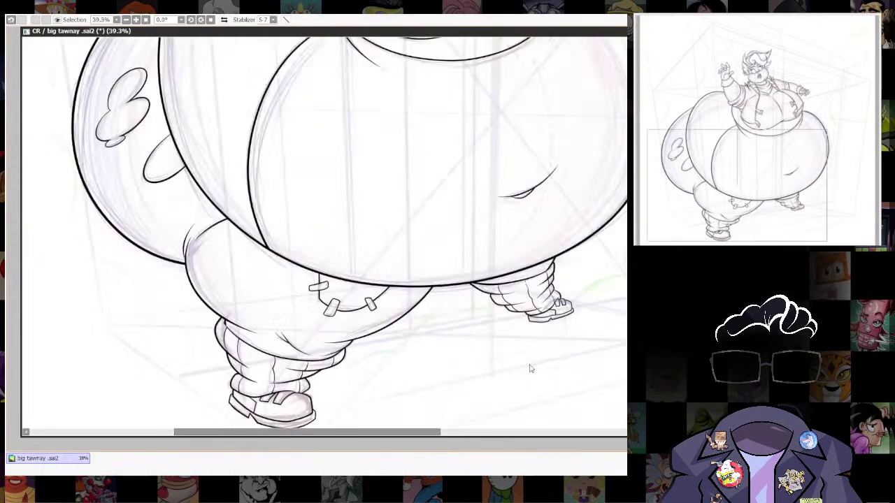
{"action": "scroll", "coordinate": [563, 325], "scroll_direction": "up", "scroll_amount": 8}
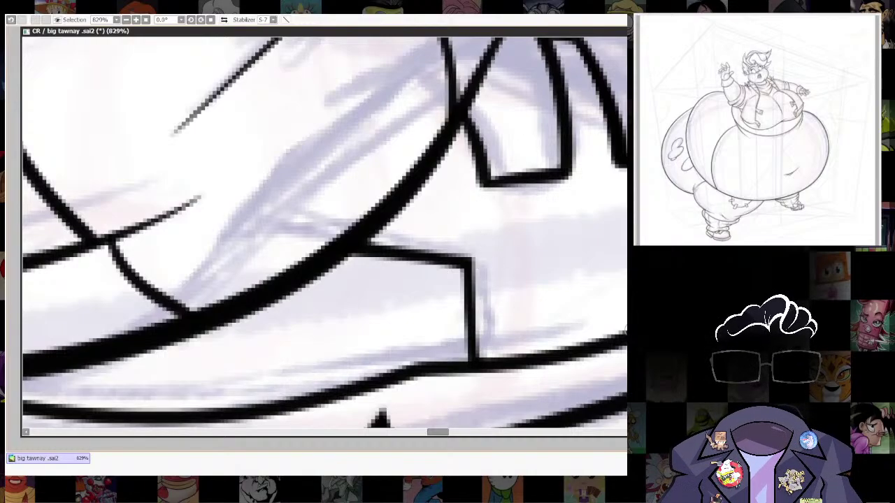
{"action": "scroll", "coordinate": [495, 350], "scroll_direction": "down", "scroll_amount": 10}
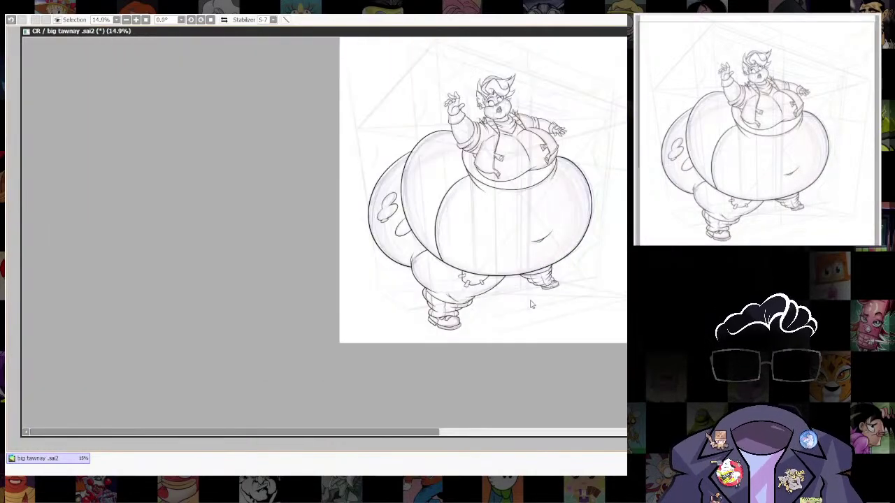
{"action": "scroll", "coordinate": [495, 350], "scroll_direction": "up", "scroll_amount": 3}
{"action": "scroll", "coordinate": [525, 301], "scroll_direction": "down", "scroll_amount": 3}
{"action": "scroll", "coordinate": [584, 308], "scroll_direction": "up", "scroll_amount": 1}
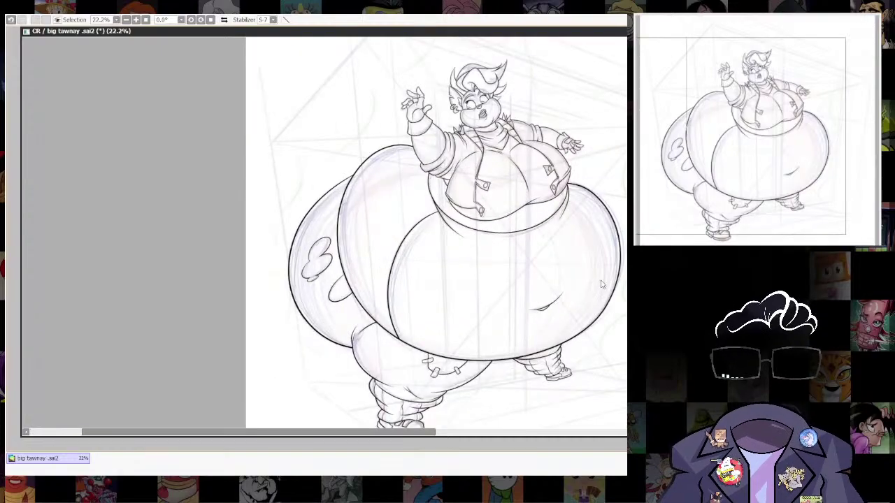
{"action": "scroll", "coordinate": [587, 318], "scroll_direction": "down", "scroll_amount": 1}
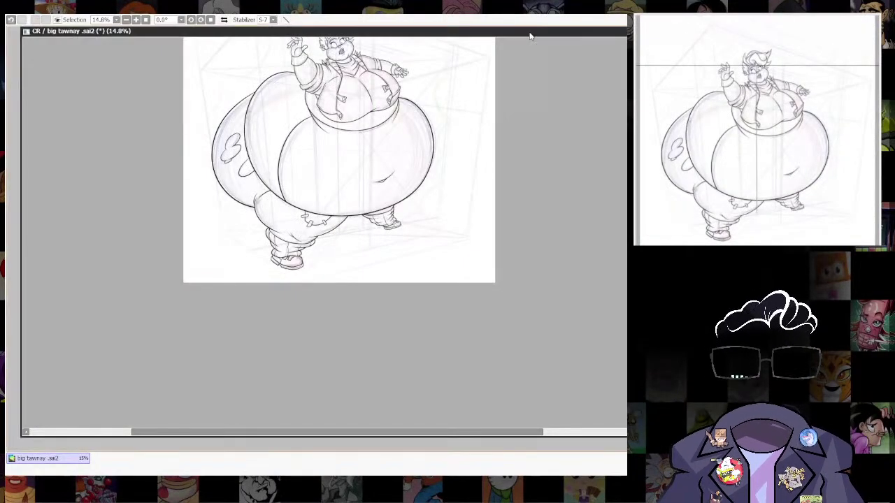
{"action": "scroll", "coordinate": [387, 245], "scroll_direction": "up", "scroll_amount": 3}
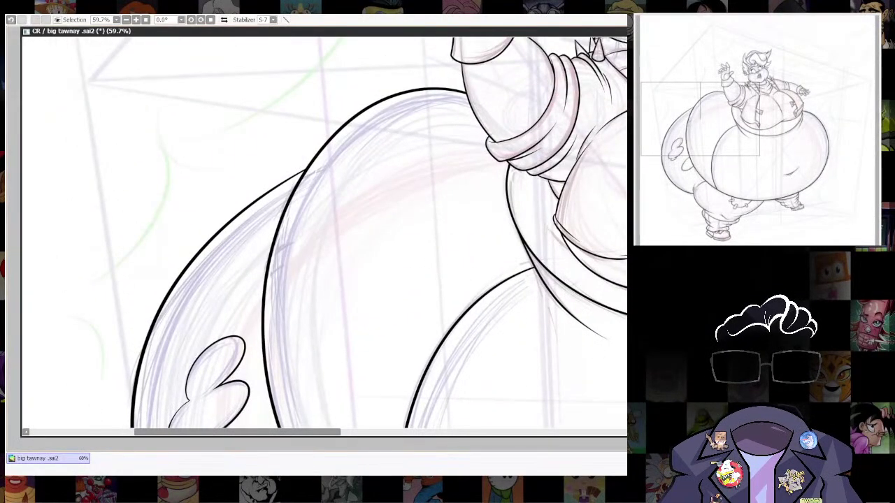
{"action": "scroll", "coordinate": [547, 317], "scroll_direction": "down", "scroll_amount": 3}
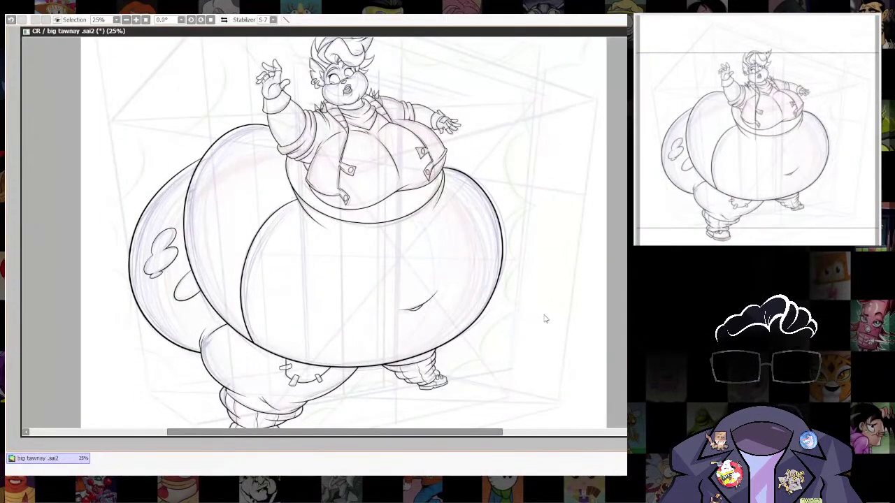
{"action": "scroll", "coordinate": [545, 318], "scroll_direction": "down", "scroll_amount": 1}
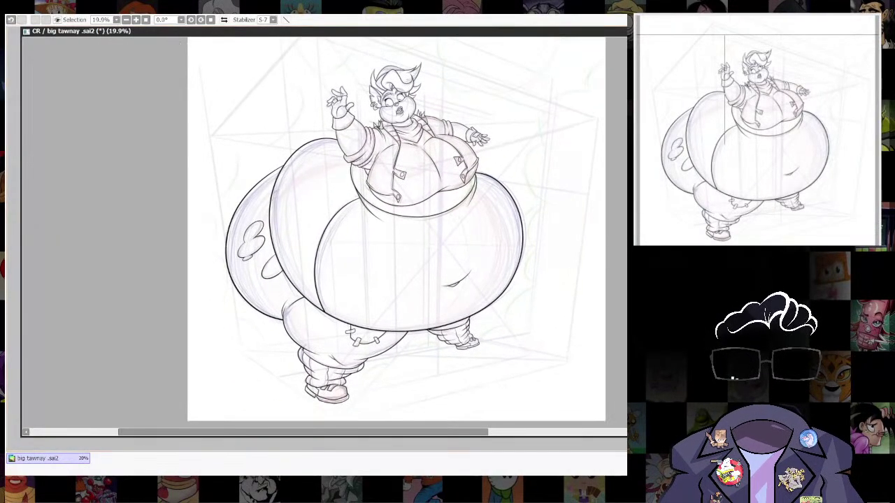
Hide the rough sketch and construction lines, leaving only the line art on white.
{"action": "left_click_drag", "start_coordinate": [537, 300], "coordinate": [562, 305]}
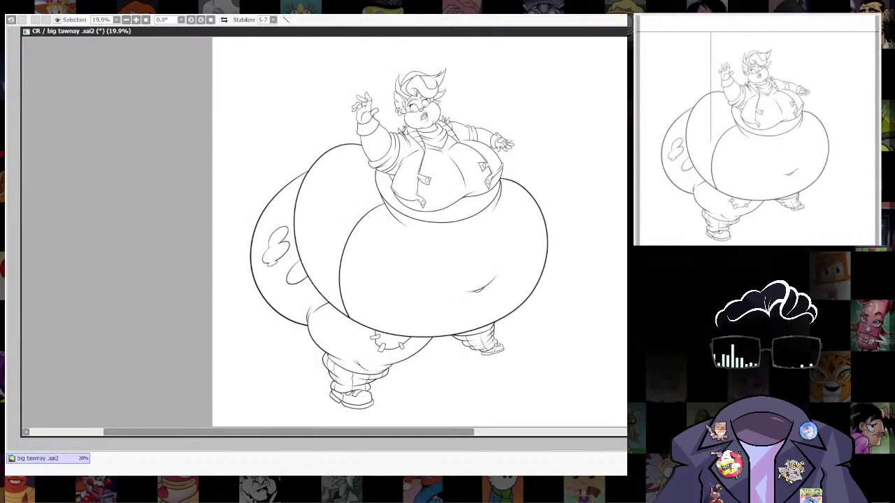
{"action": "scroll", "coordinate": [452, 200], "scroll_direction": "up", "scroll_amount": 4}
{"action": "left_click_drag", "start_coordinate": [516, 216], "coordinate": [537, 289]}
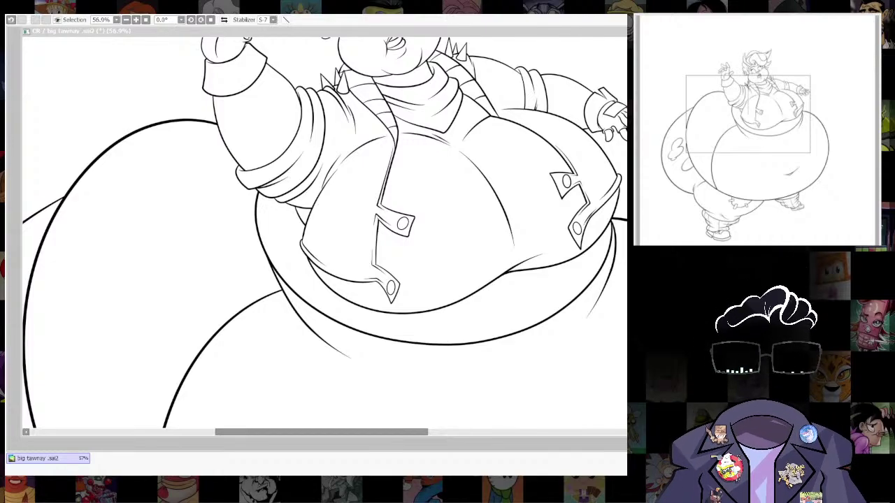
Bring up the NewCanvas1 reference sheet and examine the character's outfit, hair and face in the reference pictures.
{"action": "key", "text": "alt+Tab"}
{"action": "left_click", "coordinate": [53, 45]}
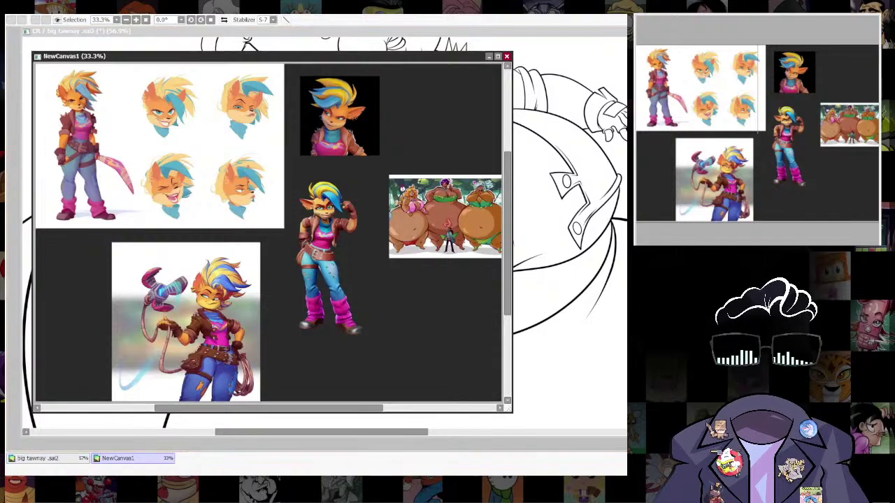
{"action": "left_click_drag", "start_coordinate": [445, 278], "coordinate": [341, 287]}
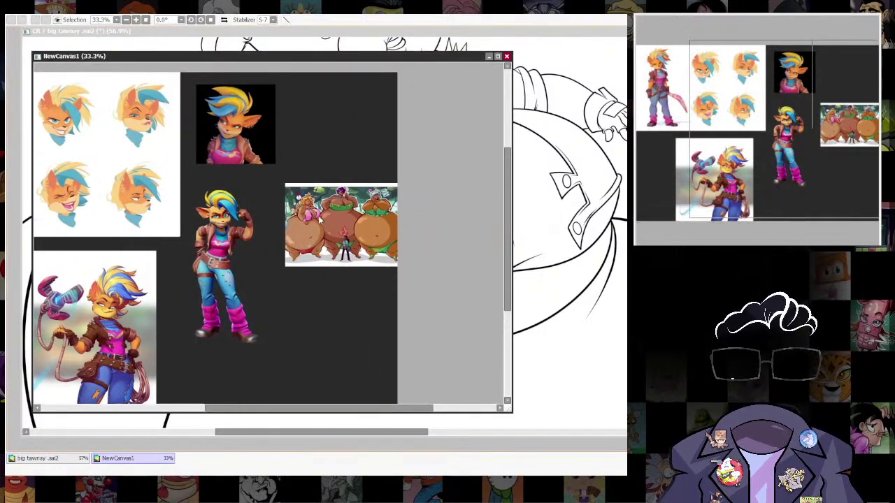
{"action": "left_click_drag", "start_coordinate": [320, 219], "coordinate": [362, 224]}
{"action": "scroll", "coordinate": [362, 227], "scroll_direction": "down", "scroll_amount": 3}
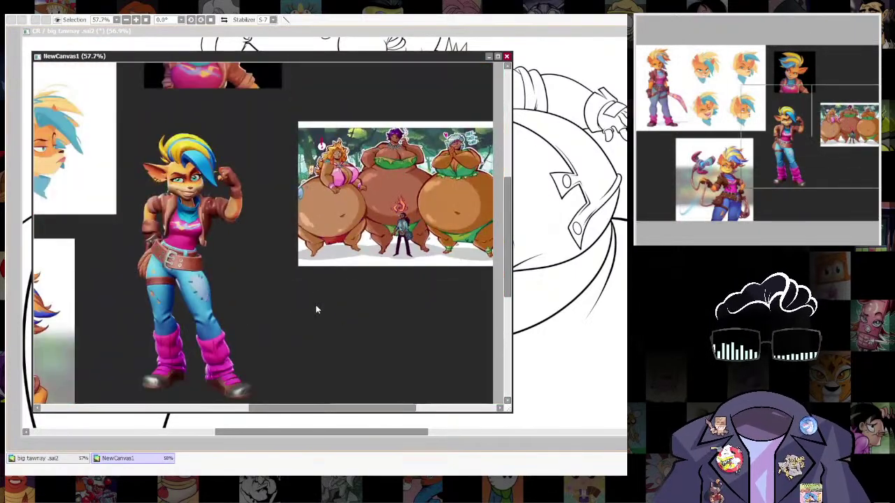
{"action": "scroll", "coordinate": [315, 309], "scroll_direction": "left", "scroll_amount": 3}
{"action": "scroll", "coordinate": [363, 245], "scroll_direction": "down", "scroll_amount": 3}
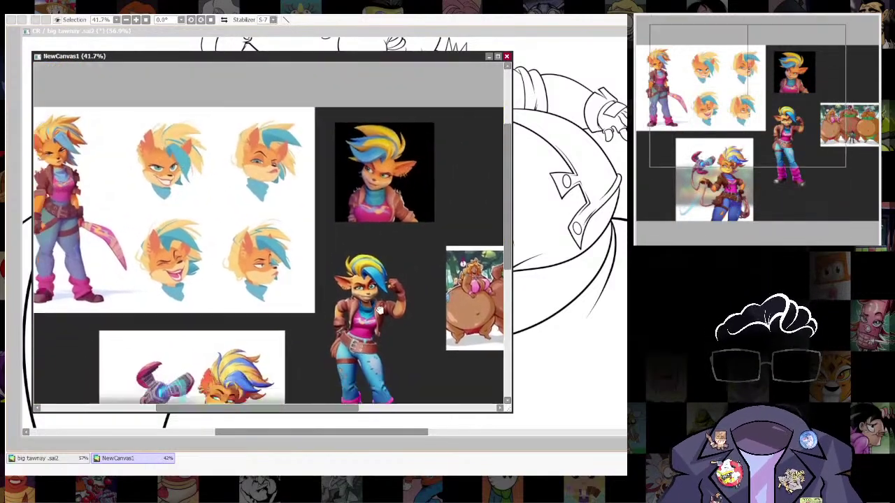
{"action": "scroll", "coordinate": [355, 241], "scroll_direction": "up", "scroll_amount": 5}
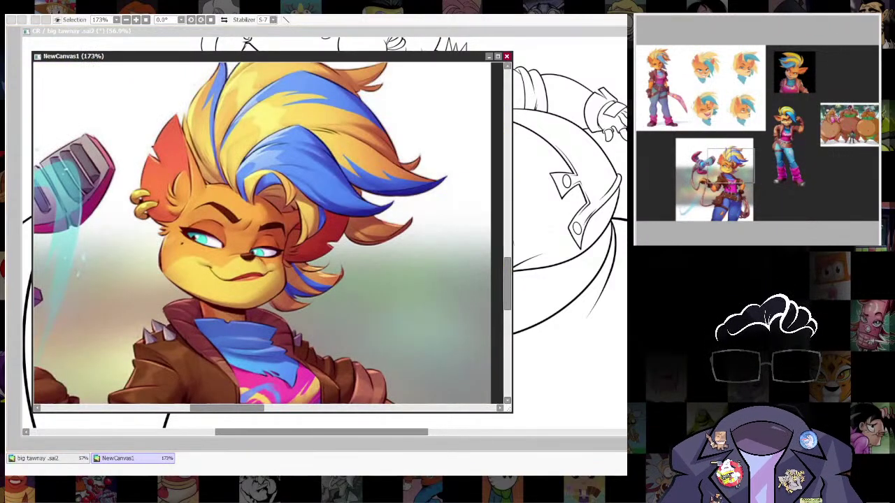
Return to the big tawnay drawing and select the raised arm's bare forearm, thumb and exposed fingertips.
{"action": "left_click", "coordinate": [557, 41]}
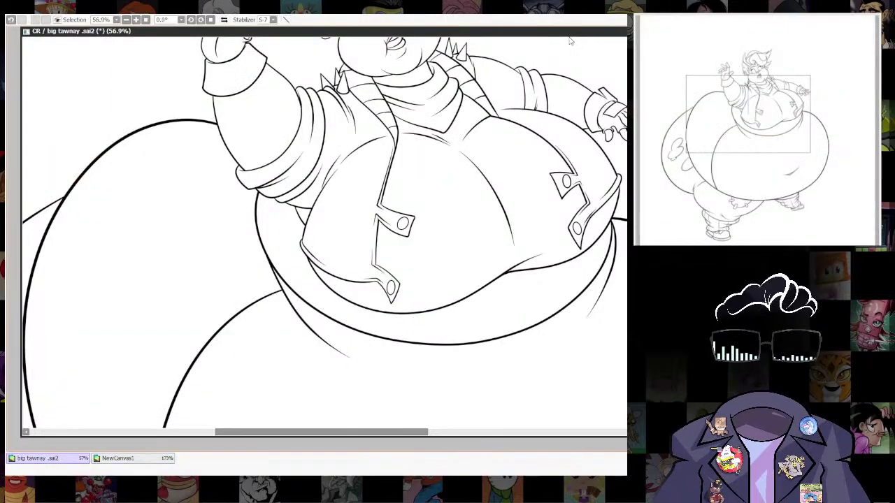
{"action": "left_click_drag", "start_coordinate": [351, 162], "coordinate": [377, 316]}
{"action": "left_click", "coordinate": [283, 273]}
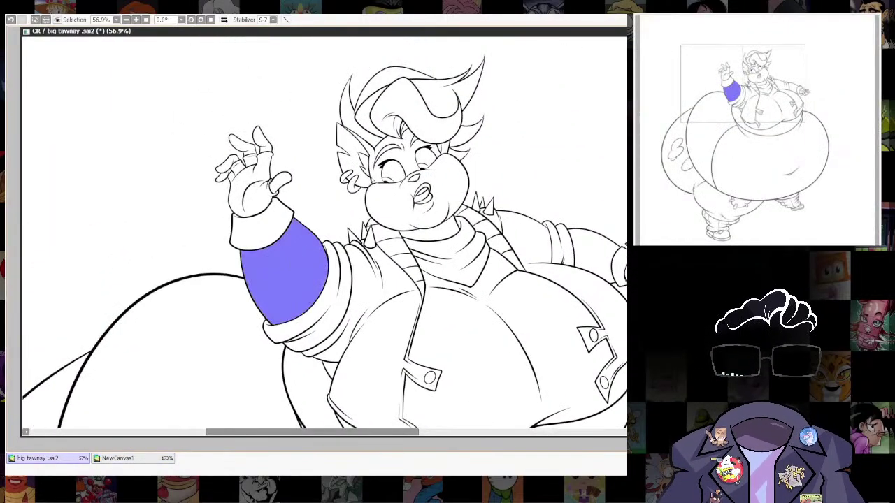
{"action": "left_click", "coordinate": [280, 183]}
{"action": "left_click", "coordinate": [263, 141]}
{"action": "left_click", "coordinate": [243, 145]}
{"action": "left_click", "coordinate": [228, 163]}
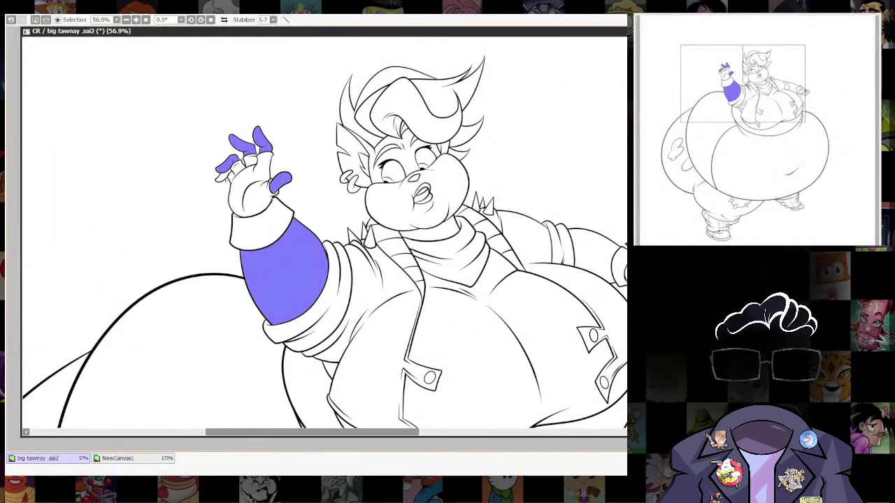
{"action": "left_click", "coordinate": [221, 176]}
Add the outstretched arm's bare forearm and its exposed fingertips to the selection.
{"action": "left_click_drag", "start_coordinate": [423, 205], "coordinate": [411, 251]}
{"action": "left_click", "coordinate": [588, 306]}
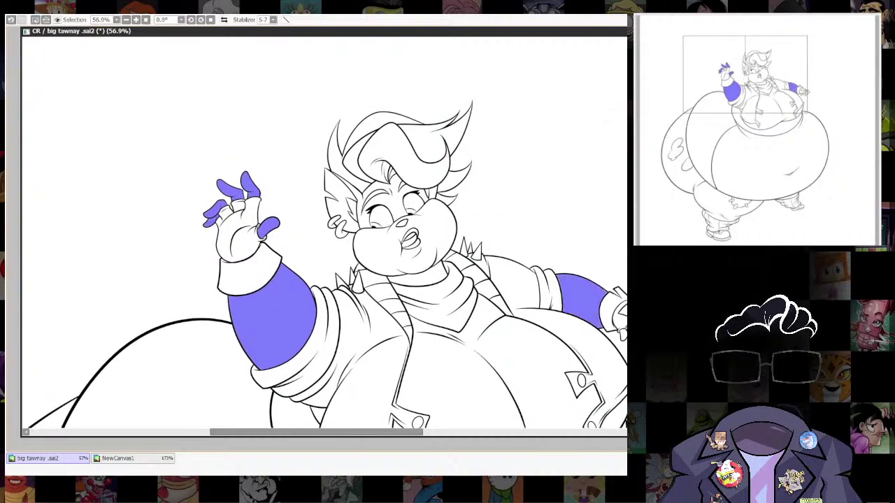
{"action": "left_click_drag", "start_coordinate": [615, 359], "coordinate": [496, 347]}
{"action": "left_click", "coordinate": [505, 323]}
{"action": "left_click", "coordinate": [522, 323]}
{"action": "left_click", "coordinate": [534, 316]}
{"action": "left_click", "coordinate": [539, 308]}
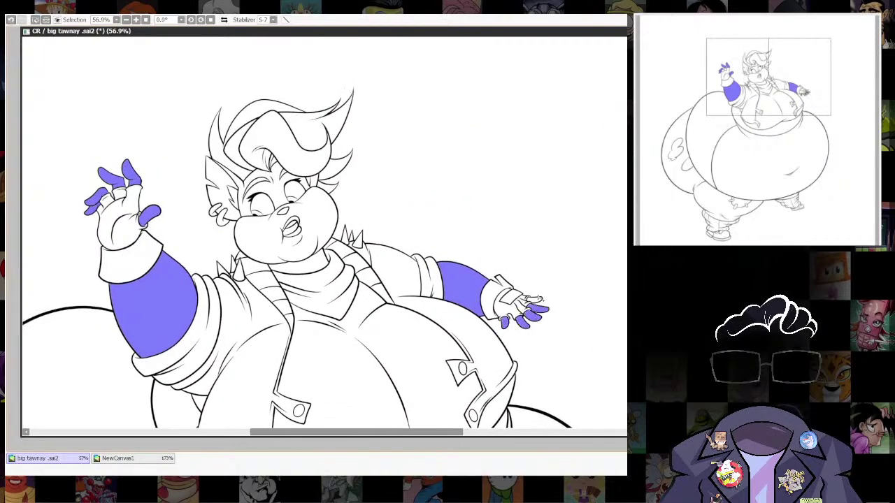
Add the large rounded shape behind the belly and the torn patch openings to the selection, and fill all selected skin areas orange.
{"action": "left_click_drag", "start_coordinate": [553, 363], "coordinate": [562, 272]}
{"action": "key", "text": "n"}
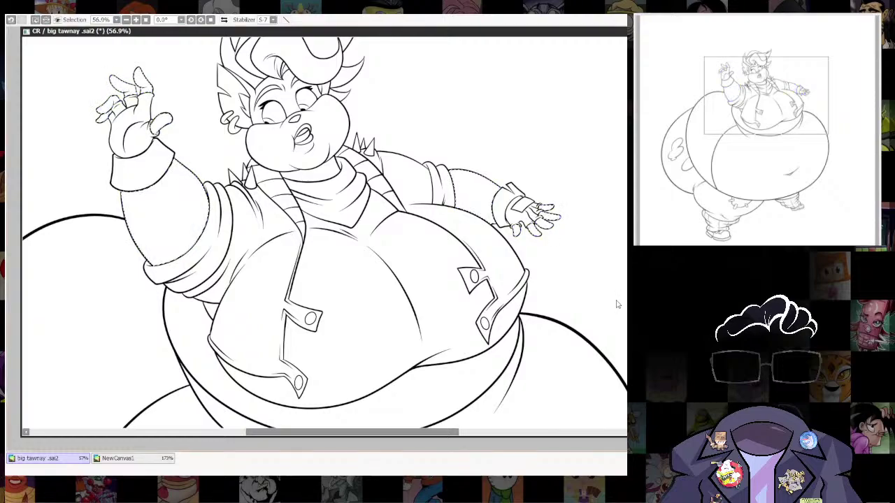
{"action": "scroll", "coordinate": [581, 307], "scroll_direction": "down", "scroll_amount": 4}
{"action": "left_click_drag", "start_coordinate": [559, 354], "coordinate": [558, 270]}
{"action": "scroll", "coordinate": [557, 271], "scroll_direction": "up", "scroll_amount": 1}
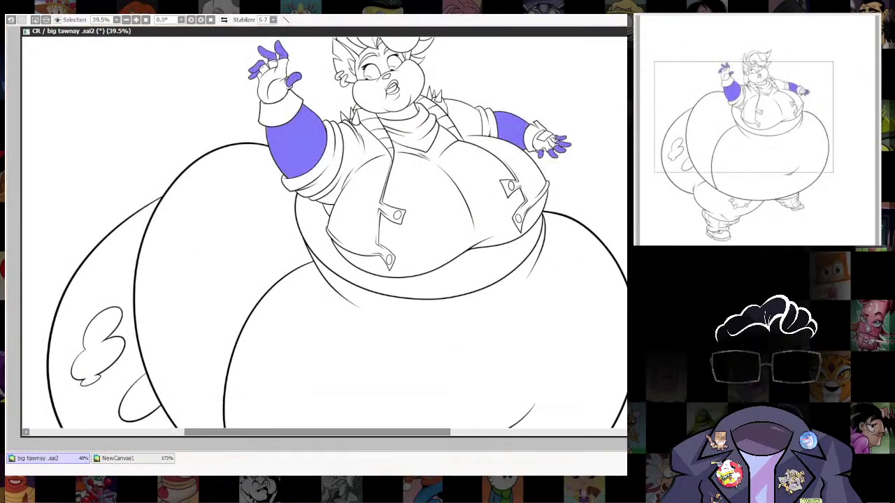
{"action": "left_click", "coordinate": [258, 241]}
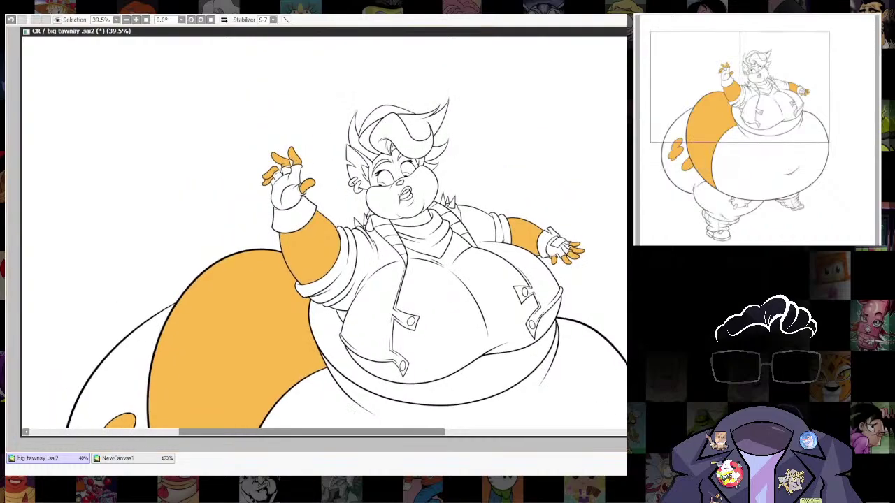
Fill the upper face around the eyes and the near ear's upper rim with the orange skin colour.
{"action": "scroll", "coordinate": [570, 320], "scroll_direction": "down", "scroll_amount": 2}
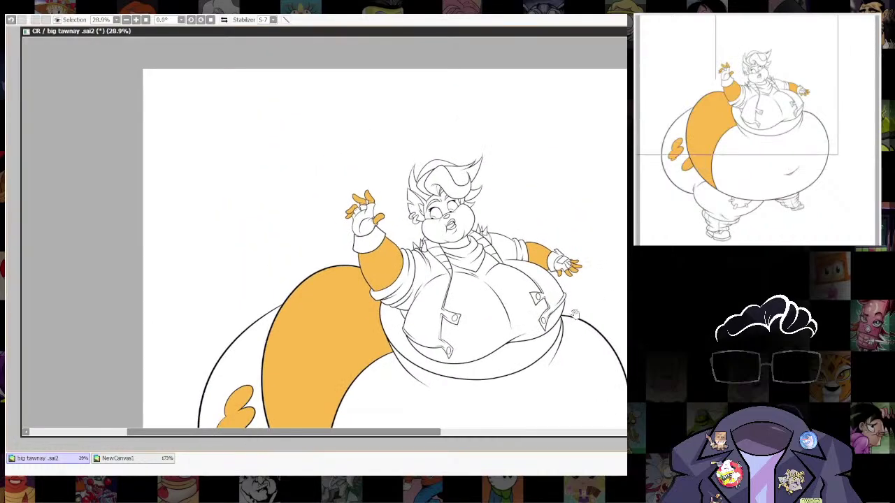
{"action": "scroll", "coordinate": [571, 316], "scroll_direction": "up", "scroll_amount": 3}
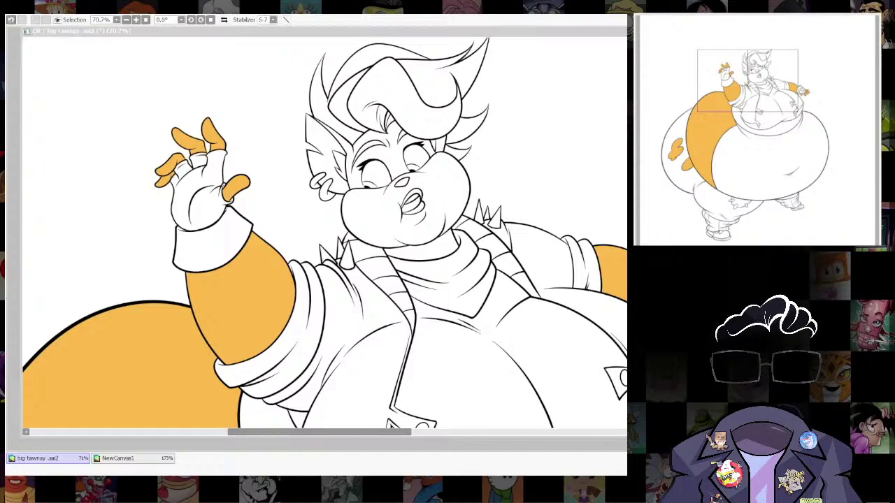
{"action": "left_click", "coordinate": [445, 260]}
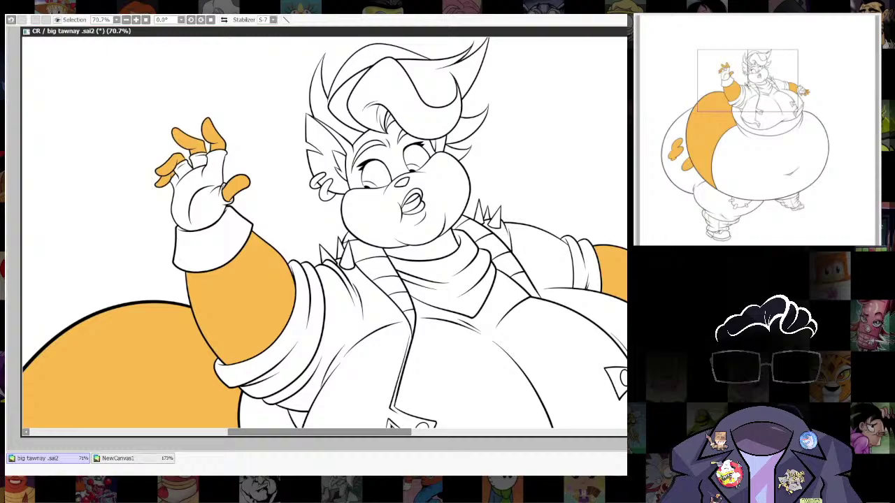
{"action": "left_click", "coordinate": [394, 165]}
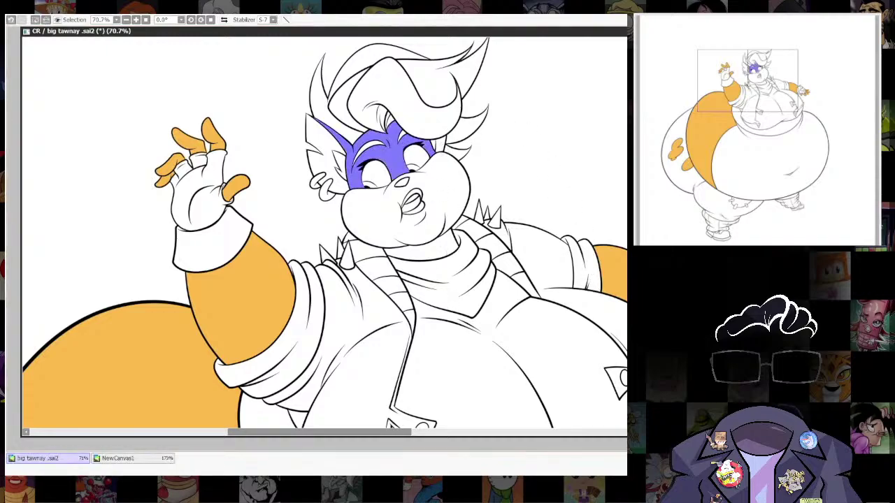
{"action": "key", "text": "ctrl+f"}
{"action": "key", "text": "ctrl+d"}
{"action": "scroll", "coordinate": [307, 125], "scroll_direction": "up", "scroll_amount": 4}
{"action": "left_click_drag", "start_coordinate": [306, 126], "coordinate": [313, 214]}
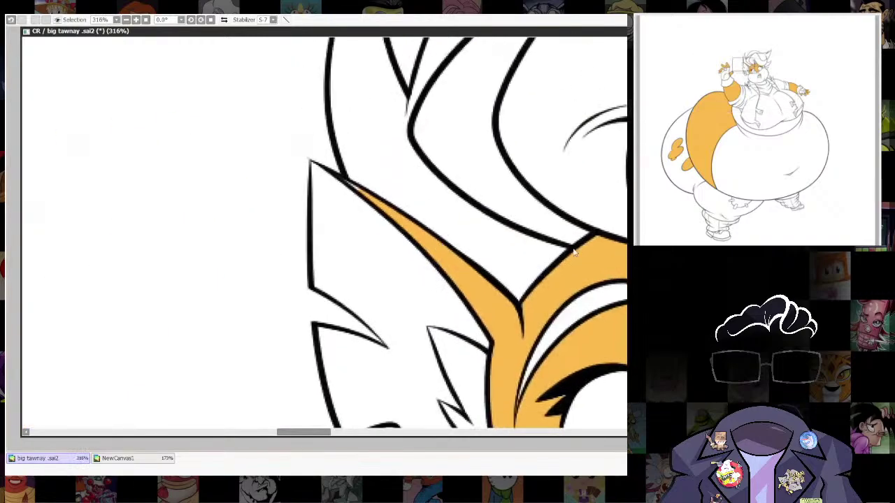
{"action": "key", "text": "["}
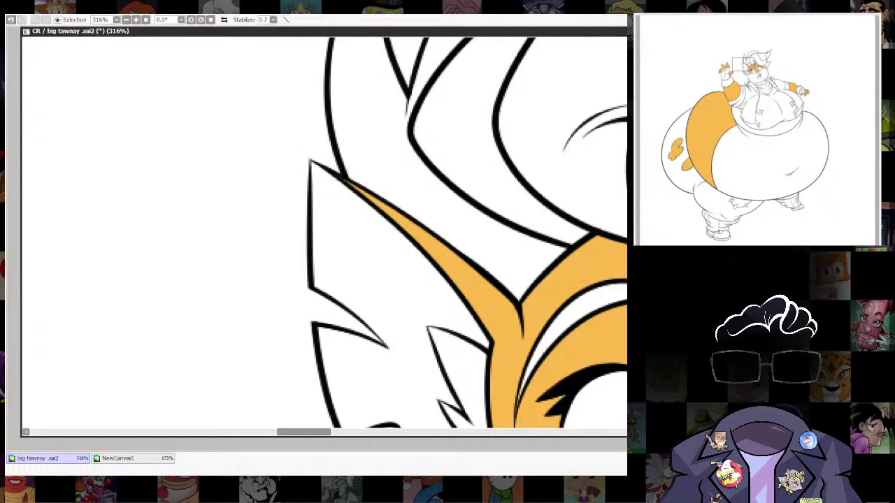
{"action": "scroll", "coordinate": [309, 103], "scroll_direction": "down", "scroll_amount": 8}
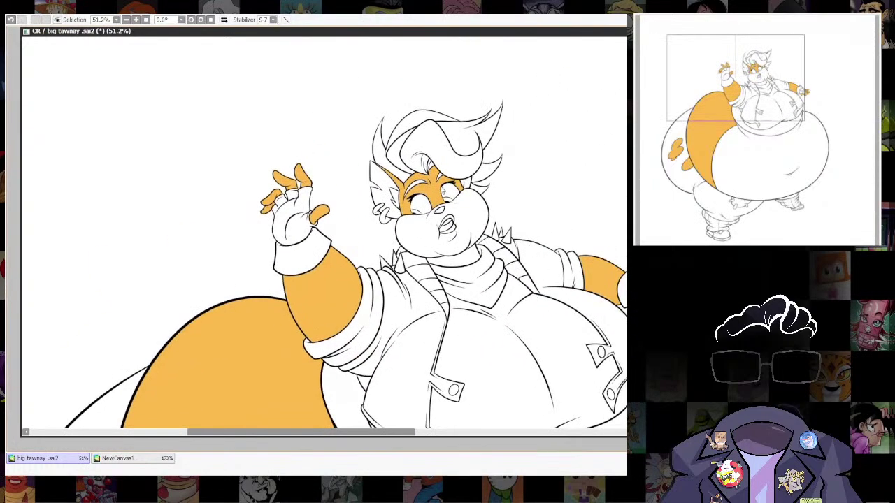
Move the drawing window down to uncover the NewCanvas1 reference, and take the dark brown eyebrow colour from it.
{"action": "left_click_drag", "start_coordinate": [419, 33], "coordinate": [434, 153]}
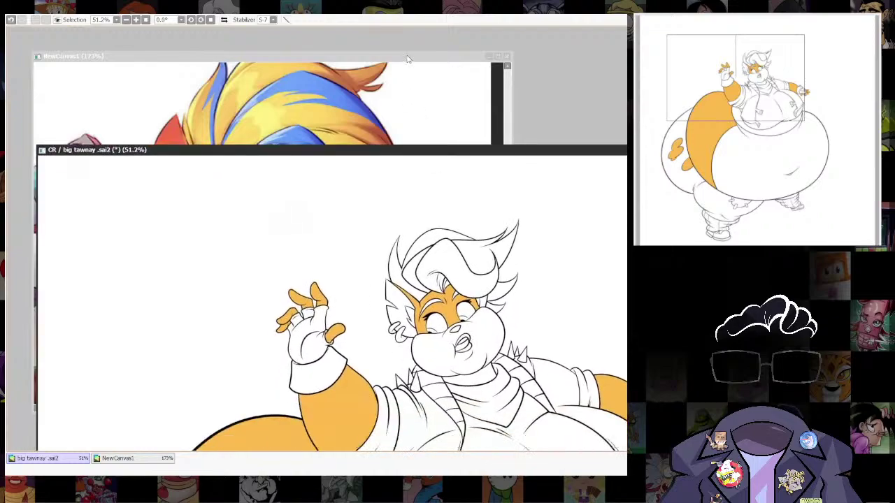
{"action": "left_click", "coordinate": [406, 56]}
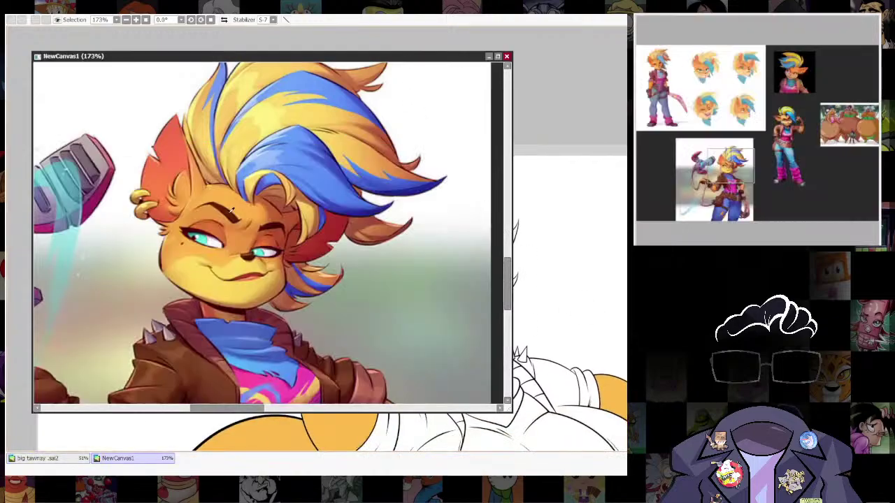
{"action": "left_click", "coordinate": [623, 152]}
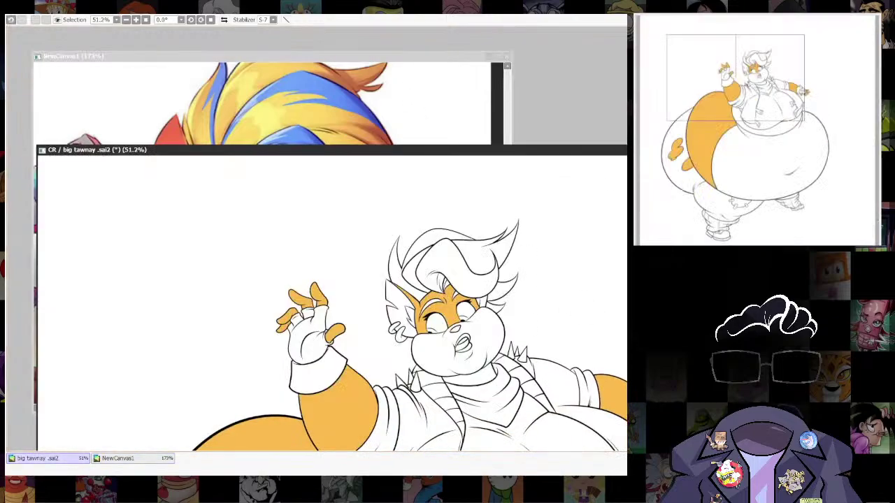
Select both eyebrows and fill them dark brown.
{"action": "scroll", "coordinate": [420, 312], "scroll_direction": "up", "scroll_amount": 4}
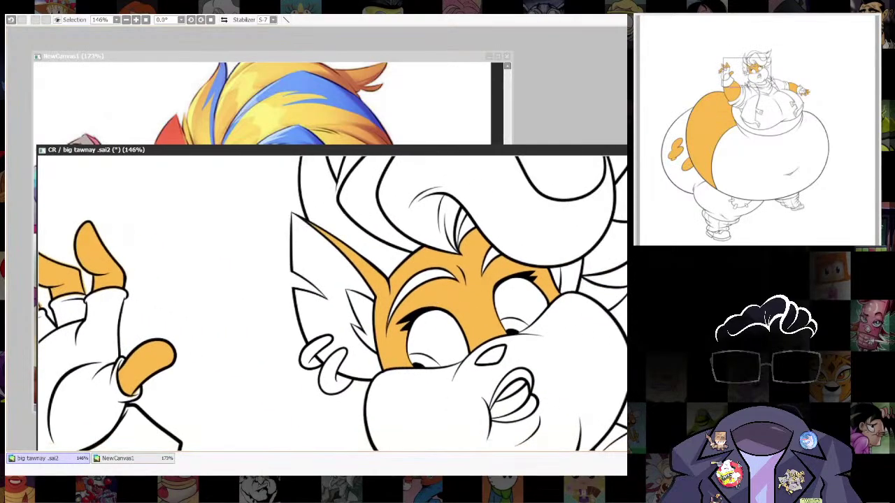
{"action": "left_click_drag", "start_coordinate": [390, 310], "coordinate": [500, 249]}
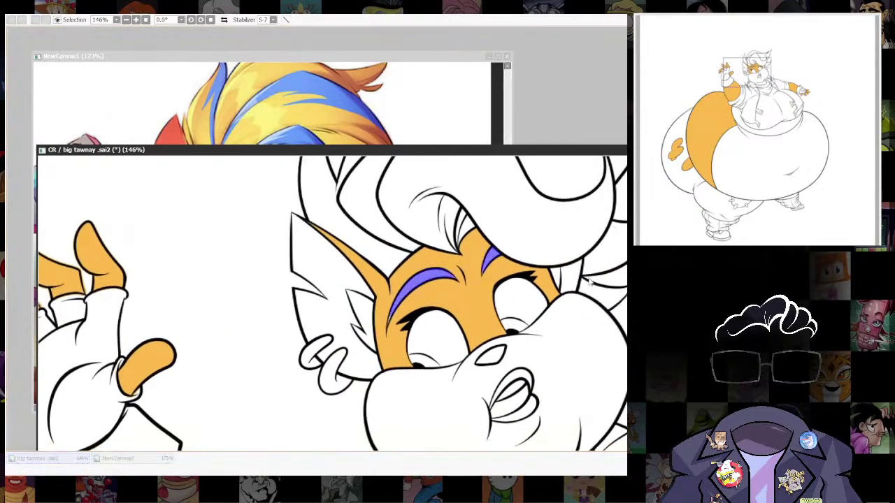
{"action": "key", "text": "ctrl+f"}
{"action": "key", "text": "ctrl+d"}
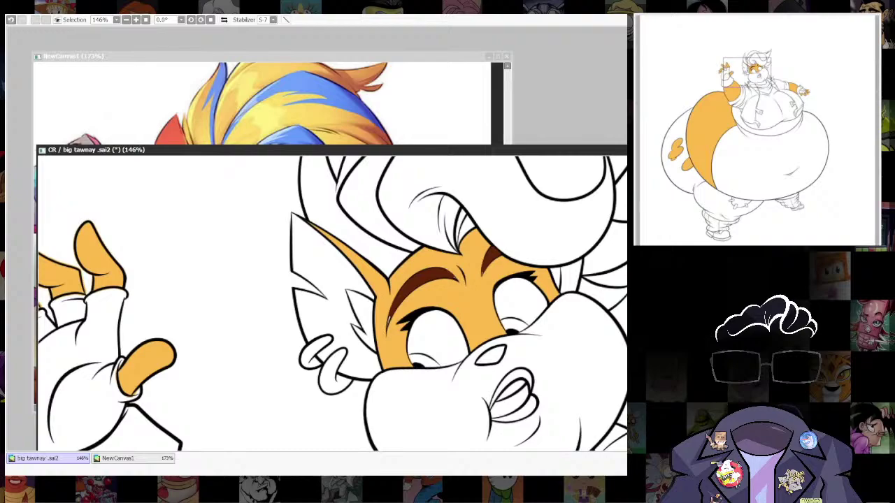
{"action": "key", "text": "ctrl+z"}
{"action": "key", "text": "ctrl+y"}
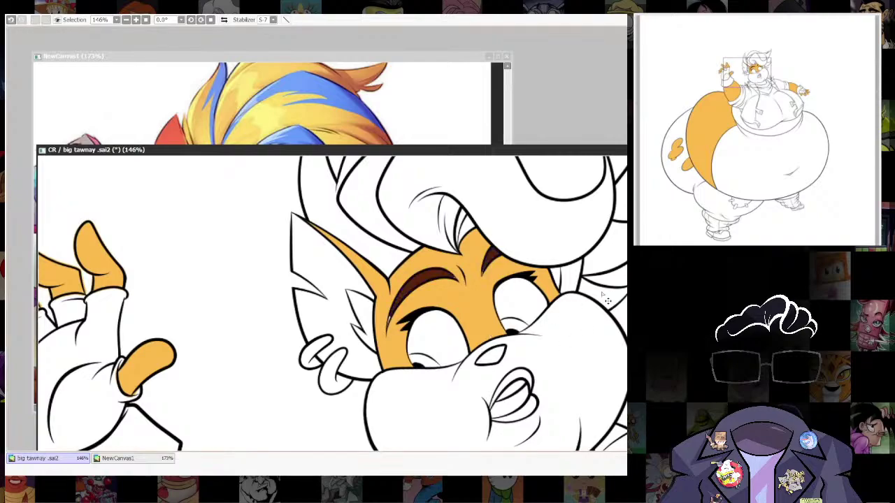
Check the ear on the reference picture and fill the near ear's inner fur tuft with the orange skin colour.
{"action": "scroll", "coordinate": [394, 308], "scroll_direction": "up", "scroll_amount": 5}
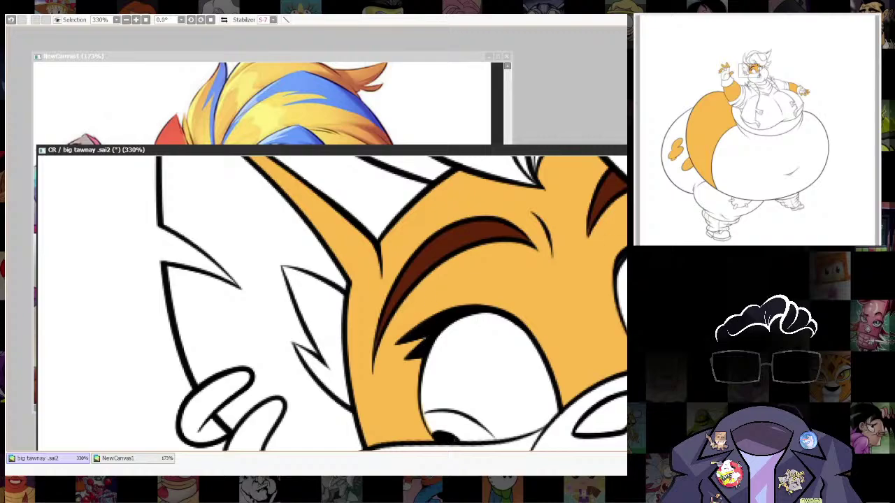
{"action": "left_click", "coordinate": [389, 69]}
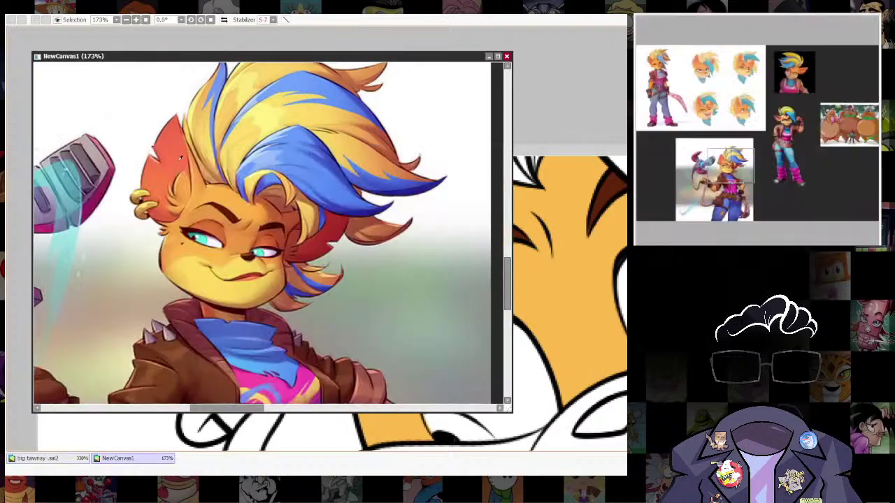
{"action": "left_click", "coordinate": [570, 150]}
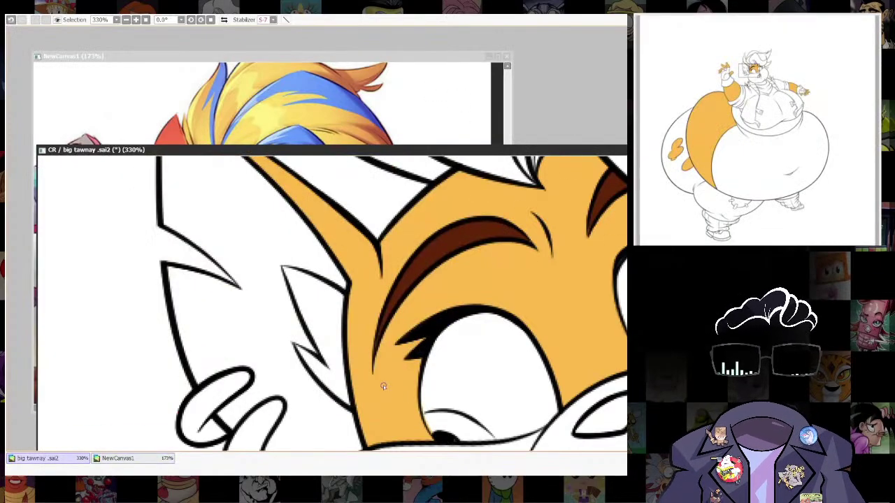
{"action": "left_click", "coordinate": [316, 329]}
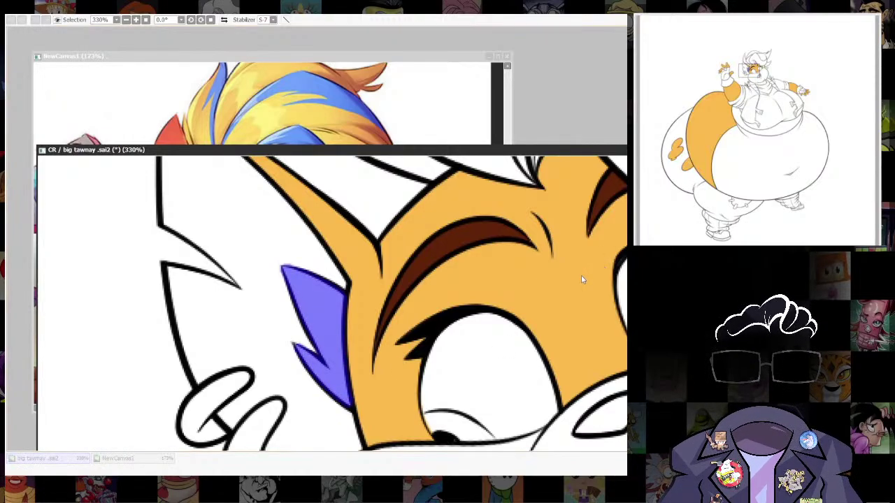
{"action": "key", "text": "ctrl+f"}
{"action": "key", "text": "ctrl+d"}
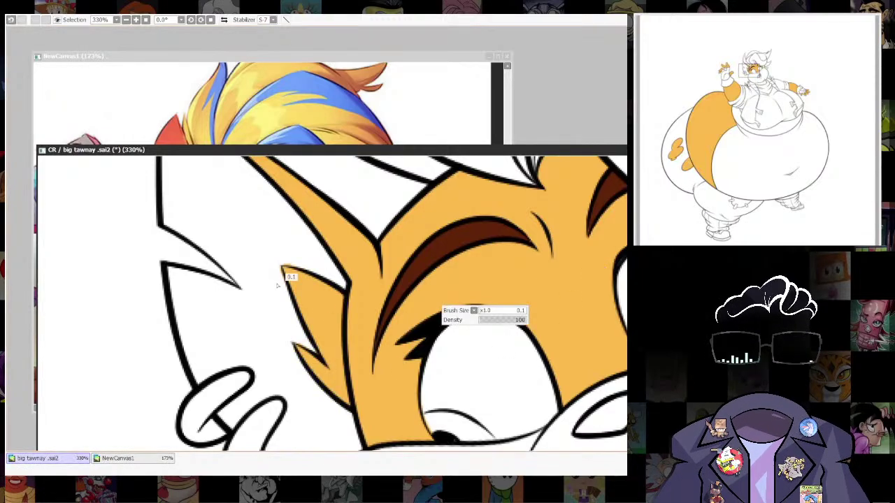
Select the narrow sliver of the far ear beside the eye and fill it orange.
{"action": "left_click_drag", "start_coordinate": [615, 374], "coordinate": [323, 403]}
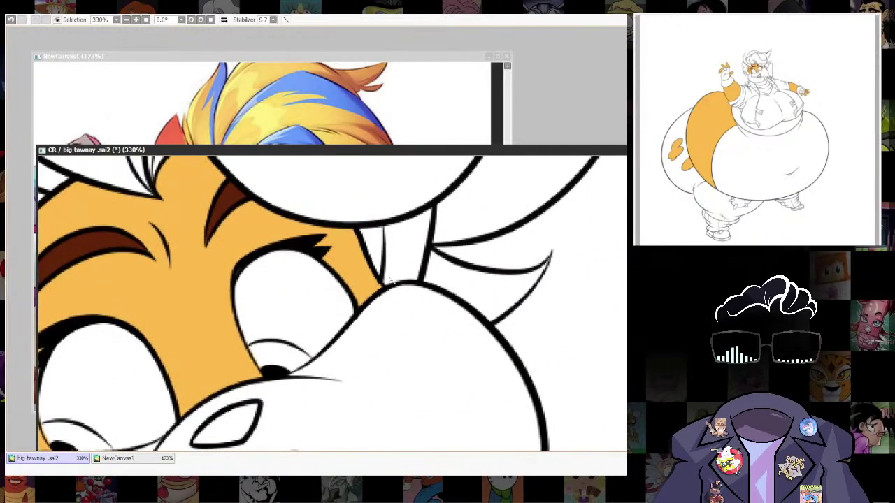
{"action": "left_click_drag", "start_coordinate": [390, 280], "coordinate": [375, 244]}
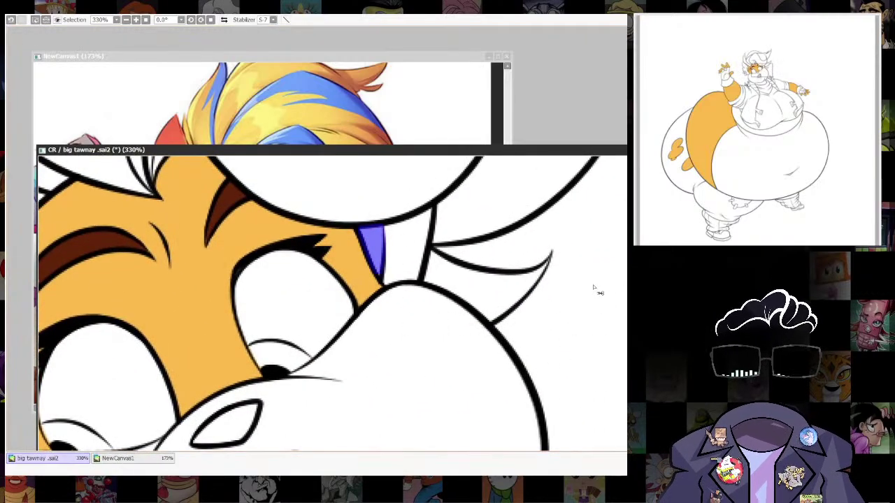
{"action": "key", "text": "ctrl+f"}
{"action": "key", "text": "ctrl+d"}
Take the red ear colour from the reference and fill the inside of both ears with it.
{"action": "left_click_drag", "start_coordinate": [294, 401], "coordinate": [620, 351]}
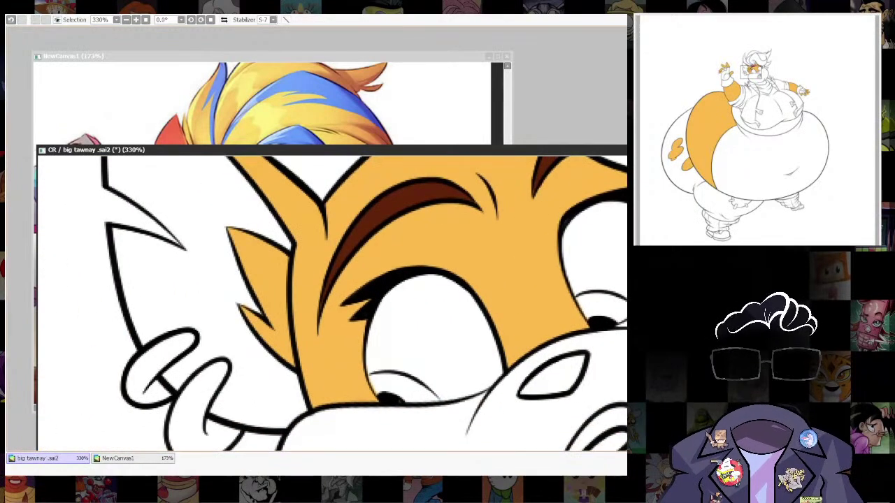
{"action": "left_click", "coordinate": [375, 64]}
{"action": "left_click", "coordinate": [591, 148]}
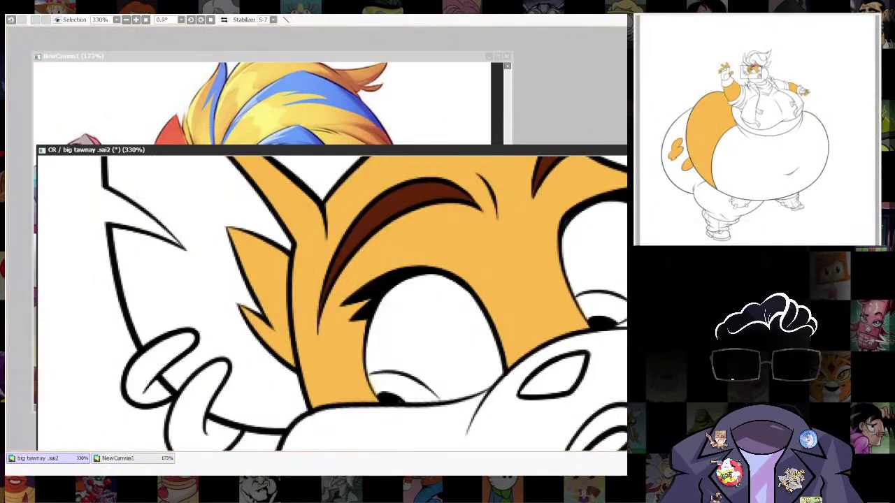
{"action": "left_click", "coordinate": [282, 240]}
{"action": "left_click_drag", "start_coordinate": [539, 211], "coordinate": [370, 300]}
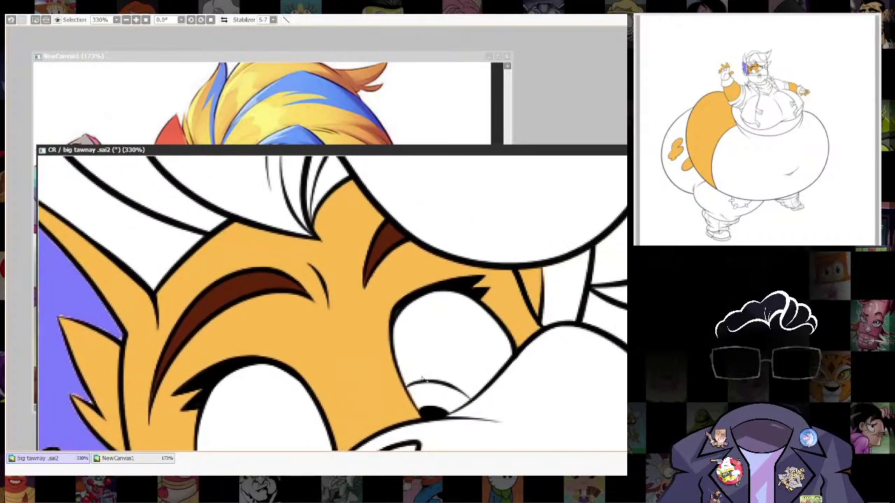
{"action": "left_click", "coordinate": [573, 285]}
{"action": "key", "text": "ctrl+g"}
{"action": "key", "text": "ctrl+f"}
{"action": "key", "text": "ctrl+d"}
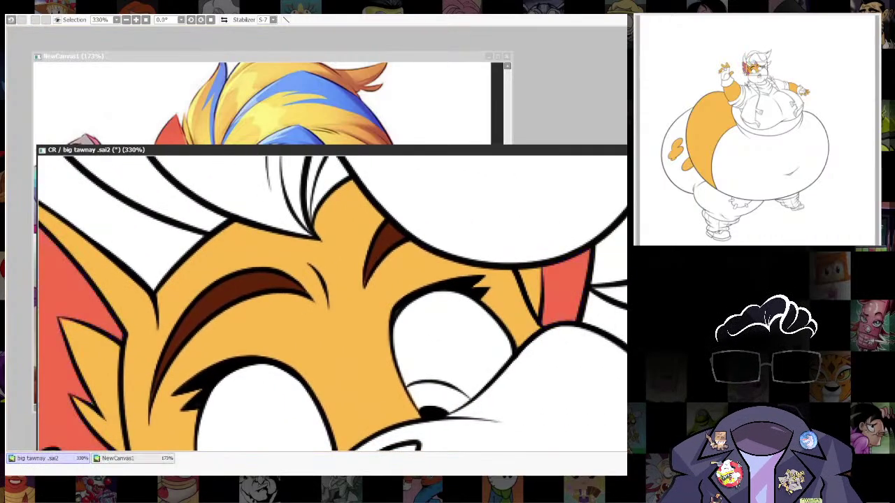
Examine the coloured ears and the still uncoloured hair, and bring up the NewCanvas1 reference sheet again.
{"action": "scroll", "coordinate": [573, 311], "scroll_direction": "down", "scroll_amount": 5}
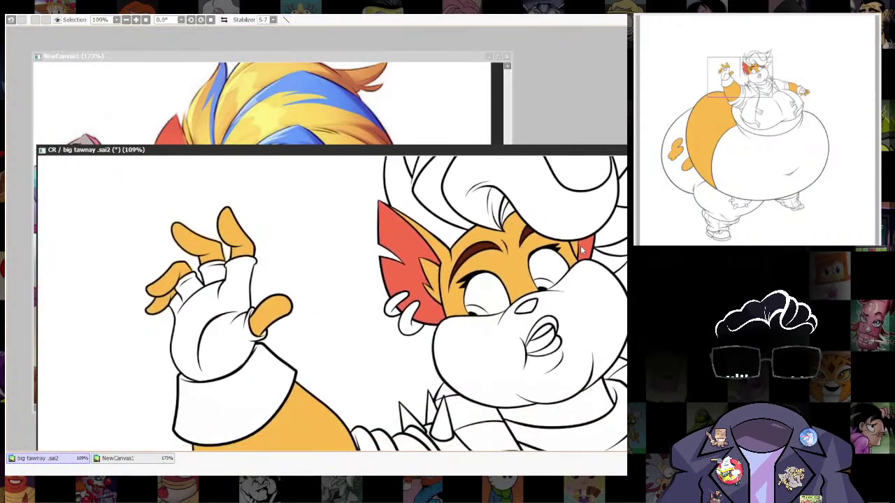
{"action": "left_click_drag", "start_coordinate": [603, 233], "coordinate": [535, 358]}
{"action": "mouse_move", "coordinate": [544, 406]}
{"action": "left_mouse_down"}
{"action": "mouse_move", "coordinate": [536, 264]}
{"action": "mouse_move", "coordinate": [480, 288]}
{"action": "left_mouse_up"}
{"action": "scroll", "coordinate": [536, 264], "scroll_direction": "down", "scroll_amount": 3}
{"action": "scroll", "coordinate": [480, 288], "scroll_direction": "up", "scroll_amount": 1}
{"action": "left_click", "coordinate": [418, 125]}
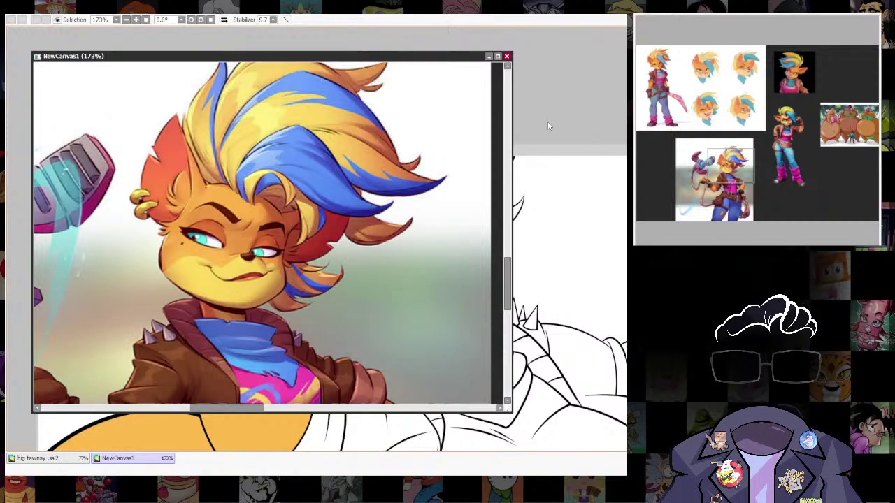
Select the character's muzzle, neck and big belly and fill them with the yellow from the reference.
{"action": "left_click", "coordinate": [578, 149]}
{"action": "left_click", "coordinate": [459, 286]}
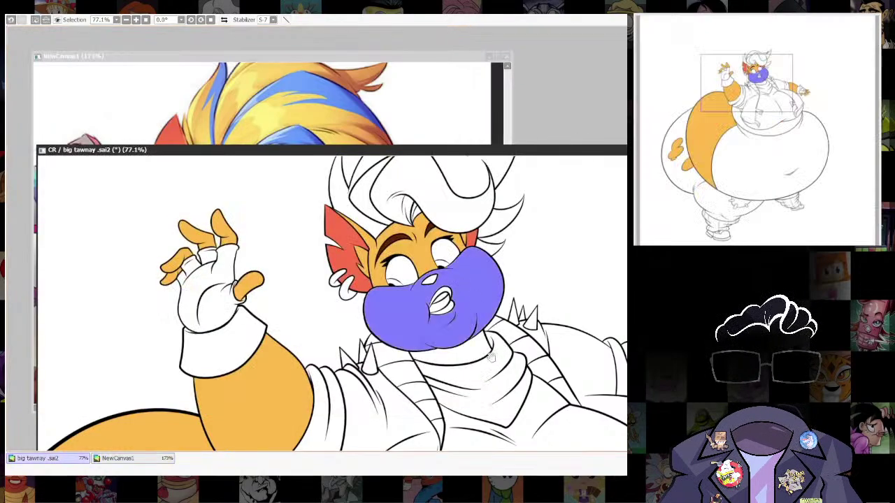
{"action": "left_click_drag", "start_coordinate": [487, 354], "coordinate": [480, 308]}
{"action": "left_click", "coordinate": [477, 302]}
{"action": "key", "text": "g"}
{"action": "scroll", "coordinate": [556, 315], "scroll_direction": "down", "scroll_amount": 5}
{"action": "left_click_drag", "start_coordinate": [581, 440], "coordinate": [589, 313]}
{"action": "scroll", "coordinate": [589, 312], "scroll_direction": "up", "scroll_amount": 1}
{"action": "key", "text": "w"}
{"action": "left_click", "coordinate": [592, 286]}
{"action": "left_click_drag", "start_coordinate": [589, 232], "coordinate": [548, 367]}
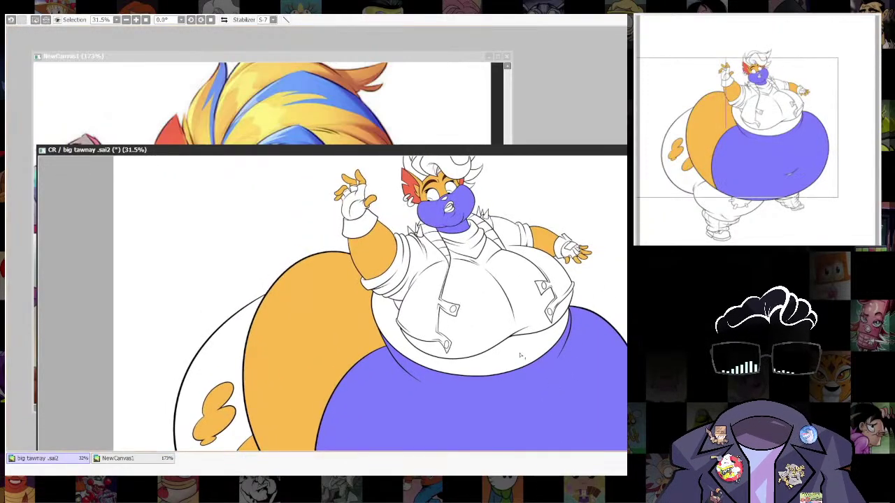
{"action": "key", "text": "ctrl+f"}
{"action": "key", "text": "ctrl+d"}
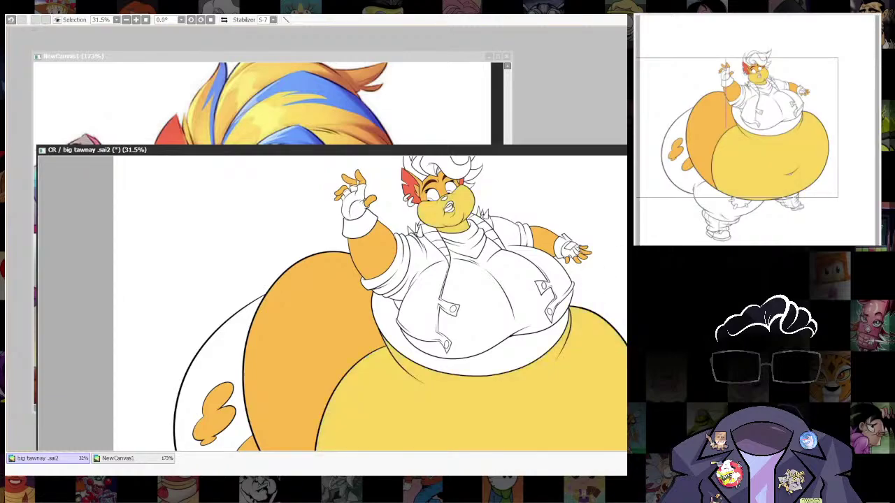
Take the magenta shirt colour from the reference and fill the whole shirt, including its lower hem, with it.
{"action": "left_click", "coordinate": [487, 99]}
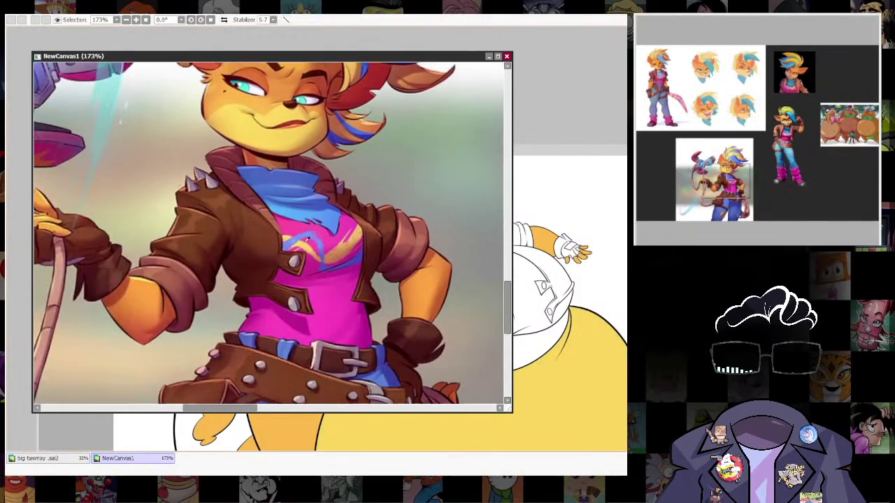
{"action": "left_click", "coordinate": [589, 152]}
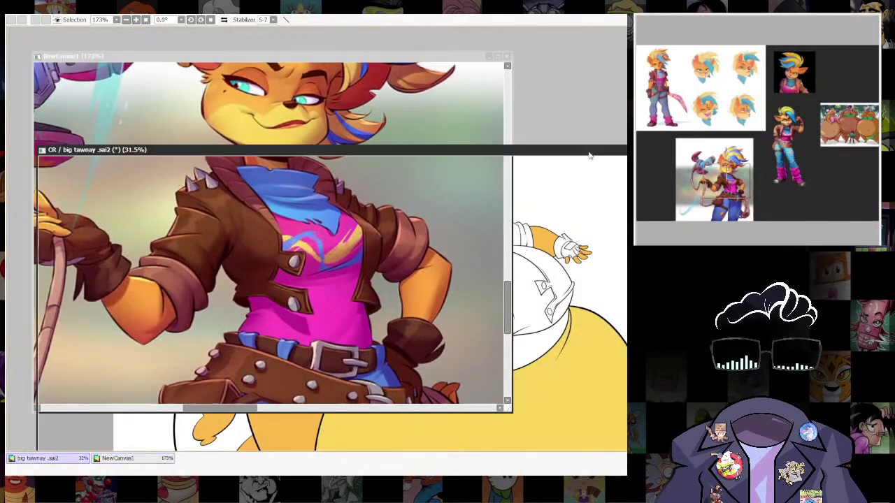
{"action": "left_click", "coordinate": [485, 365]}
{"action": "left_click", "coordinate": [482, 311]}
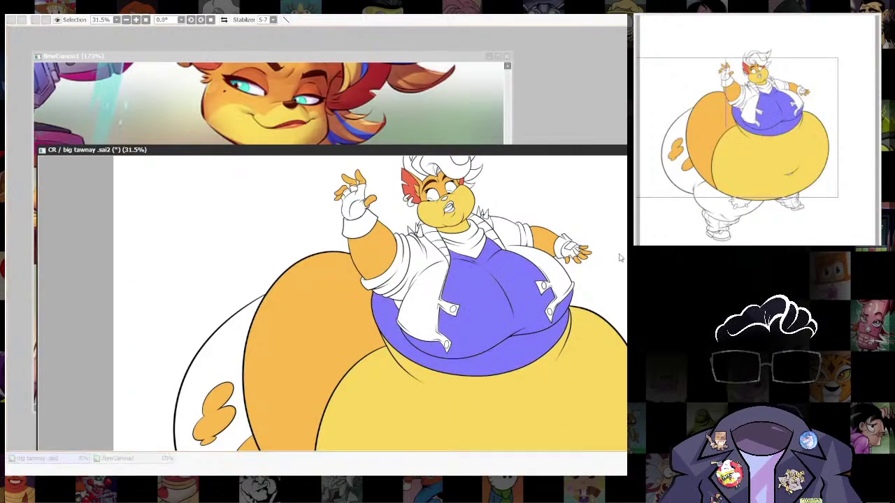
{"action": "key", "text": "ctrl+f"}
{"action": "key", "text": "ctrl+d"}
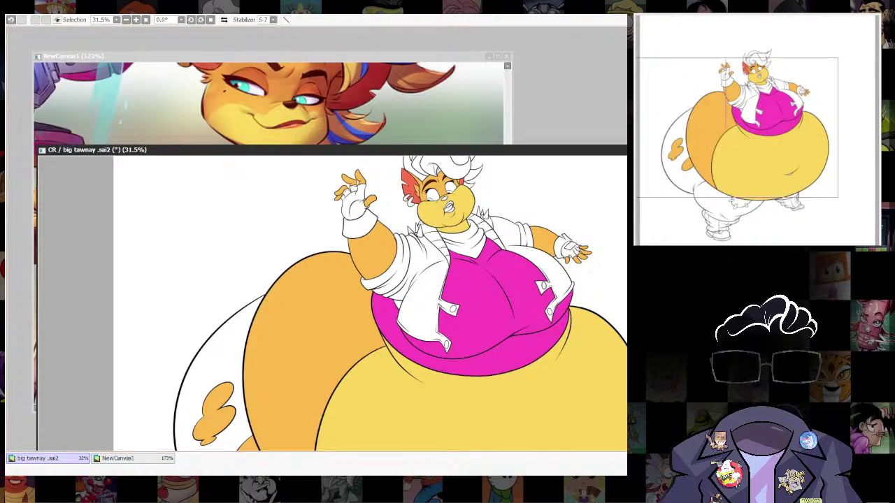
Take the light blue scarf colour from the reference and fill the neck scarf with it.
{"action": "left_click", "coordinate": [400, 76]}
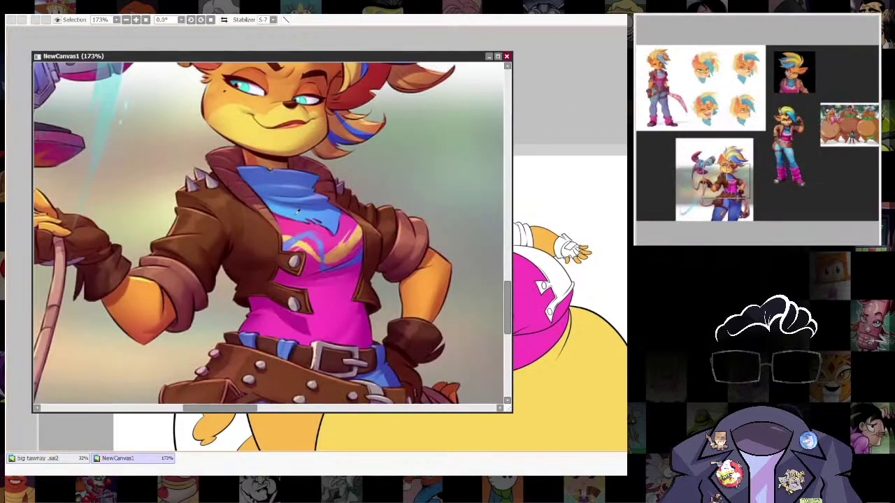
{"action": "left_click", "coordinate": [591, 151]}
{"action": "scroll", "coordinate": [475, 231], "scroll_direction": "up", "scroll_amount": 6}
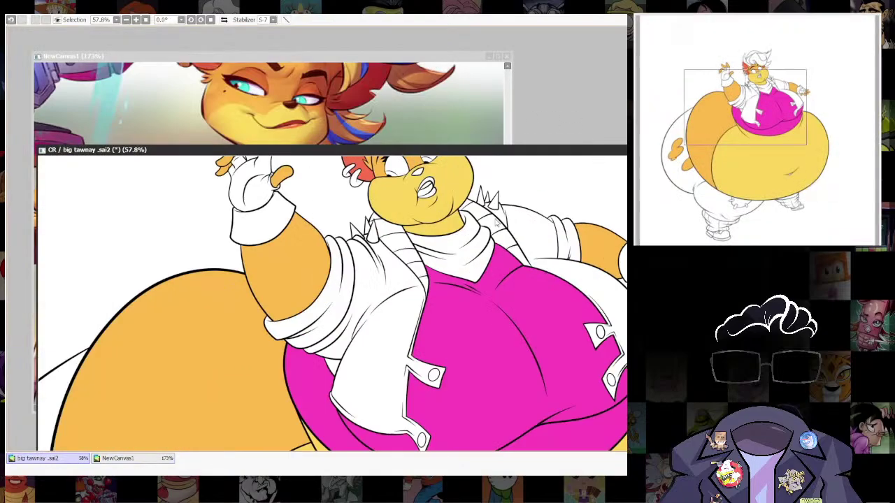
{"action": "left_click", "coordinate": [475, 235]}
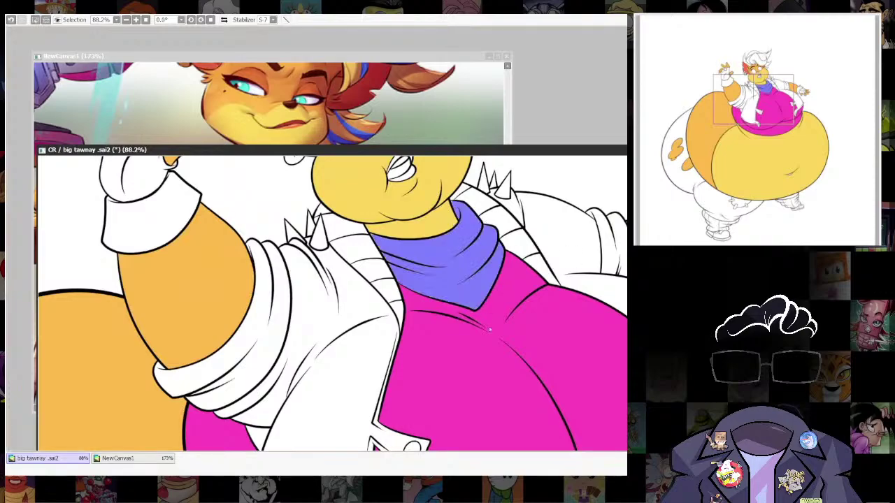
{"action": "key", "text": "ctrl+f"}
{"action": "key", "text": "ctrl+d"}
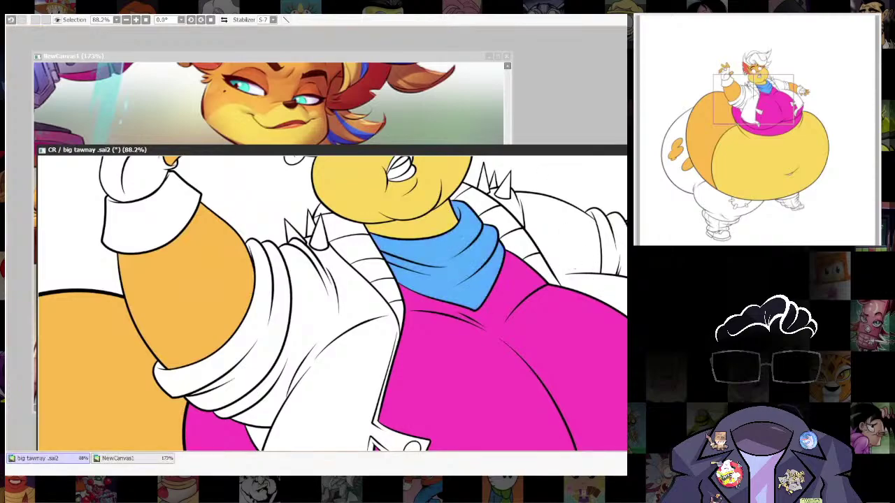
Take the reddish-brown cuff colour from the reference and fill the rolled-up sleeve cuffs on both arms.
{"action": "left_click", "coordinate": [453, 60]}
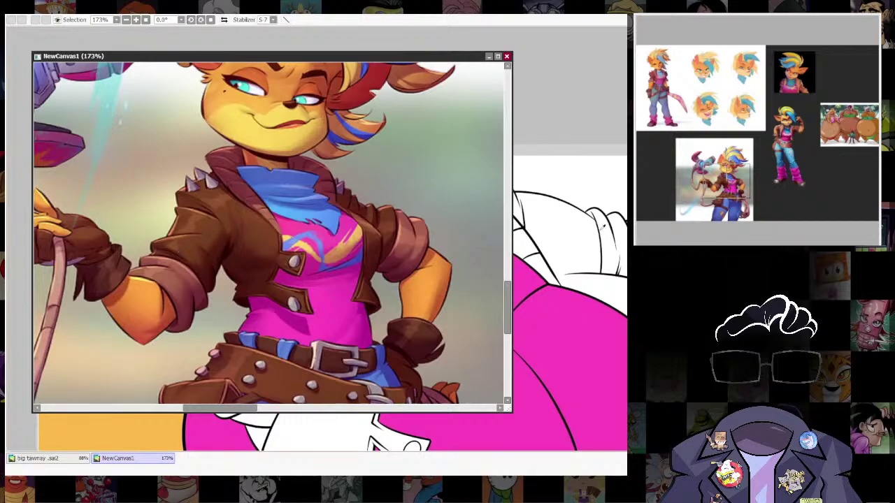
{"action": "left_click", "coordinate": [580, 153]}
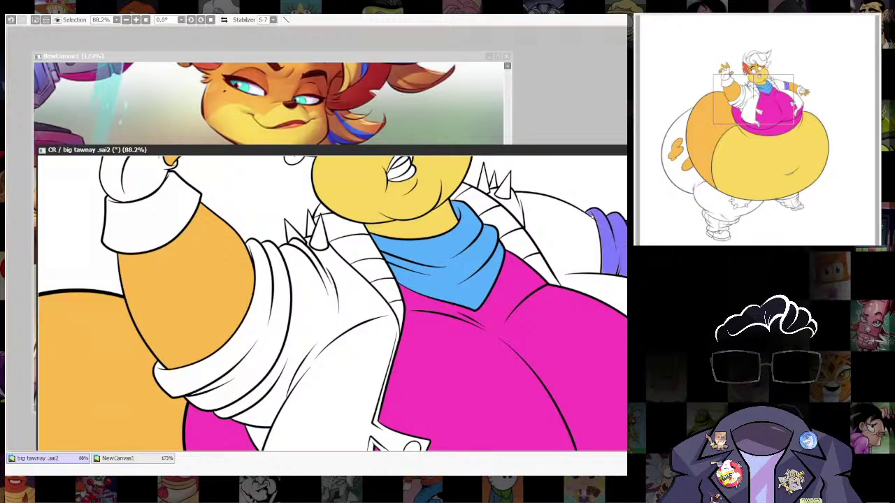
{"action": "left_click", "coordinate": [271, 329]}
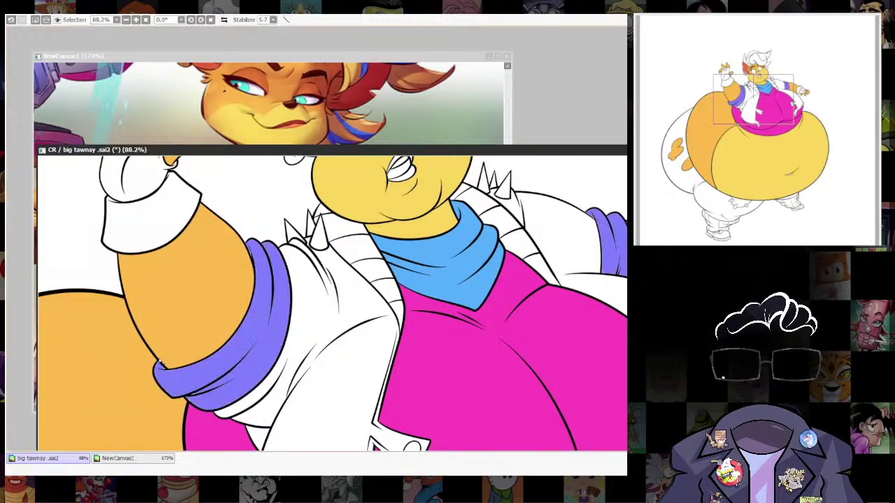
{"action": "key", "text": "ctrl+f"}
{"action": "key", "text": "ctrl+d"}
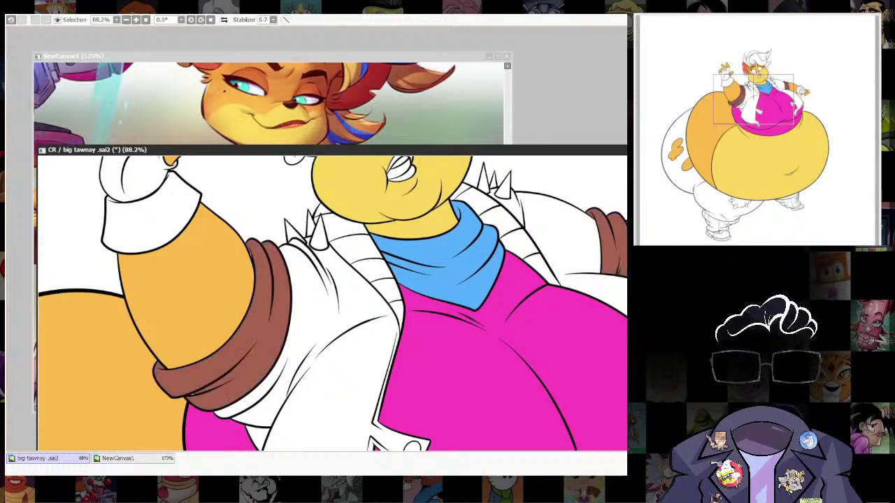
{"action": "key", "text": "bracketleft"}
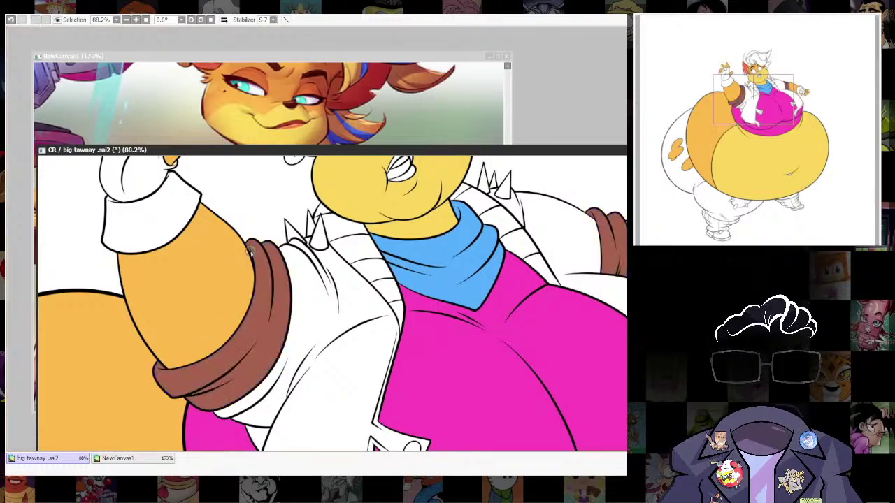
{"action": "left_click_drag", "start_coordinate": [577, 336], "coordinate": [442, 369]}
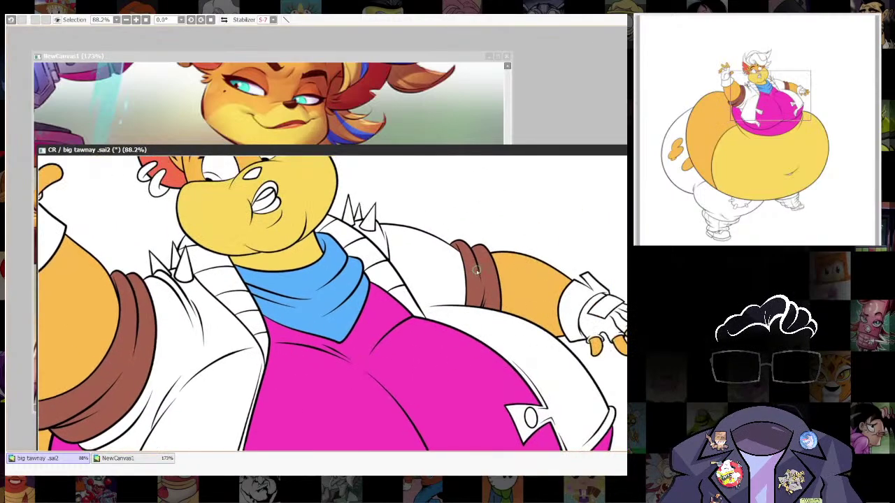
Take the dark brown jacket colour from the reference and select both halves of the jacket, leaving out the collar and spikes.
{"action": "left_click", "coordinate": [461, 62]}
{"action": "left_click_drag", "start_coordinate": [366, 205], "coordinate": [436, 169]}
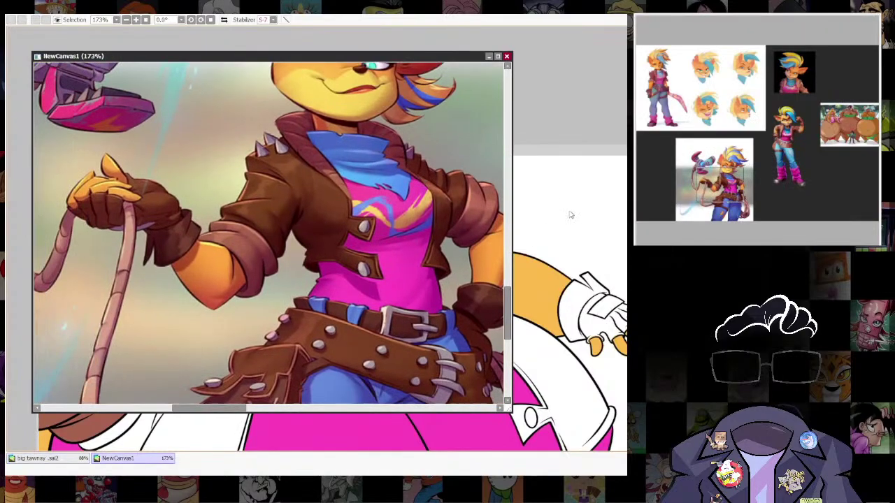
{"action": "left_click", "coordinate": [578, 153]}
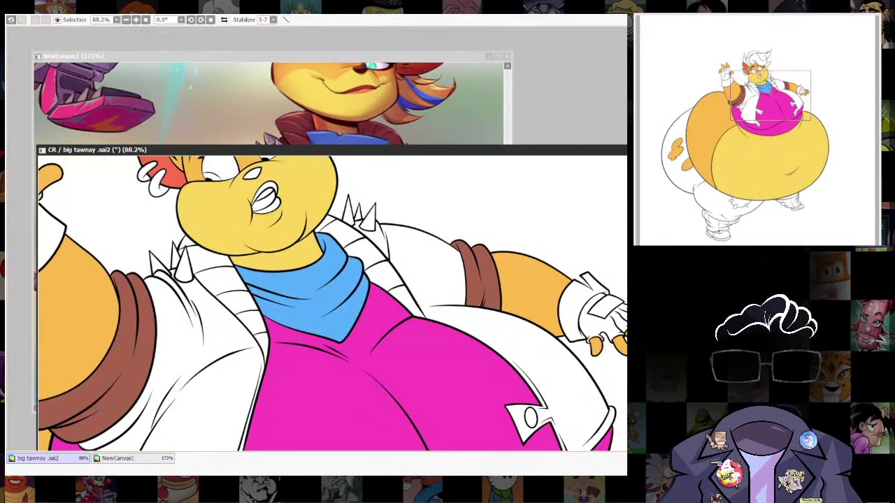
{"action": "left_click", "coordinate": [454, 75]}
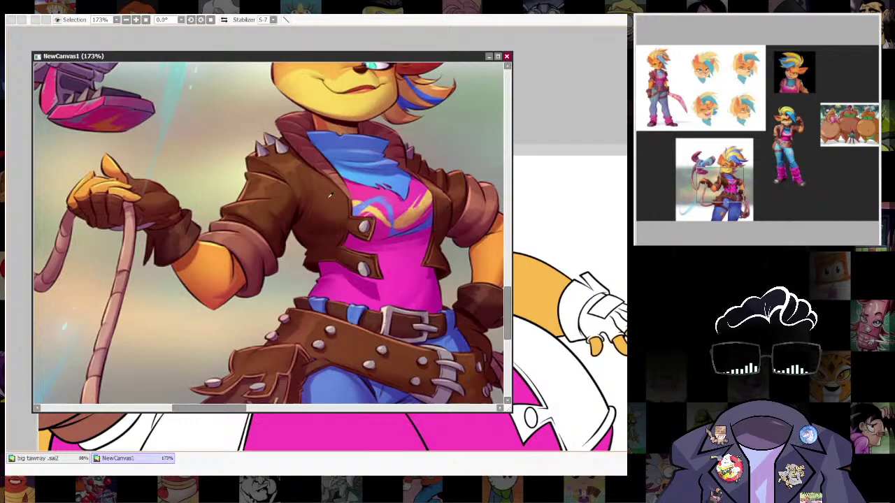
{"action": "left_click", "coordinate": [591, 160]}
{"action": "left_click", "coordinate": [380, 240]}
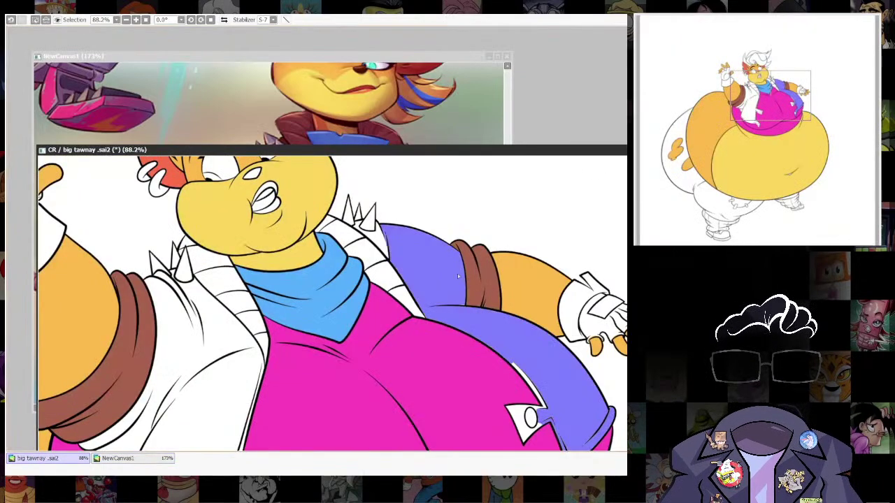
{"action": "left_click", "coordinate": [378, 240]}
{"action": "left_click_drag", "start_coordinate": [366, 231], "coordinate": [373, 231]}
{"action": "left_click", "coordinate": [363, 225]}
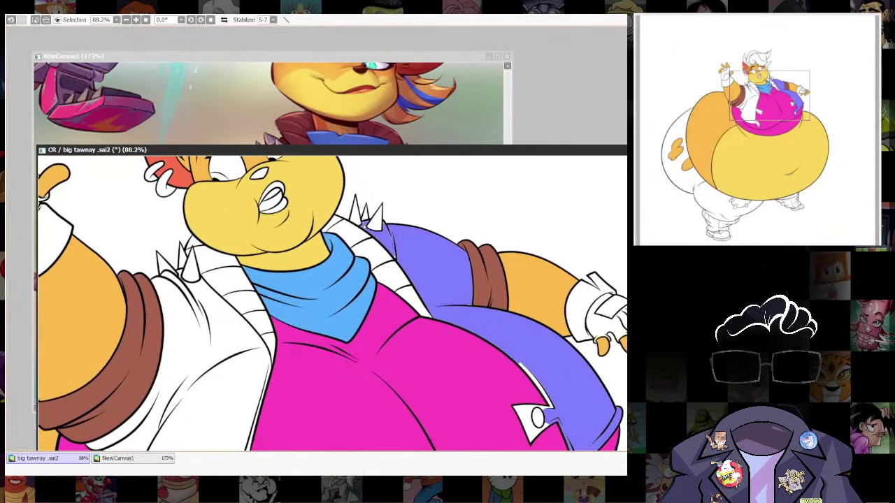
{"action": "left_click", "coordinate": [215, 335]}
{"action": "left_click_drag", "start_coordinate": [250, 391], "coordinate": [348, 366]}
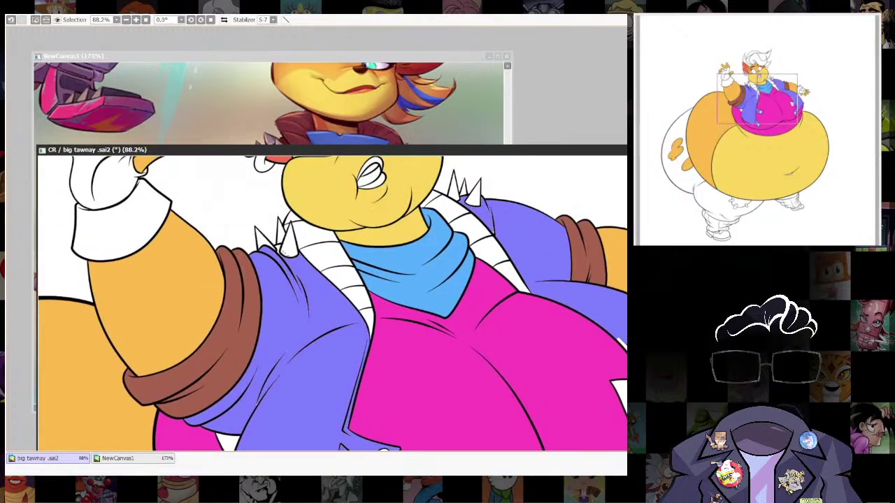
{"action": "left_click_drag", "start_coordinate": [279, 321], "coordinate": [309, 358]}
{"action": "left_click", "coordinate": [244, 375]}
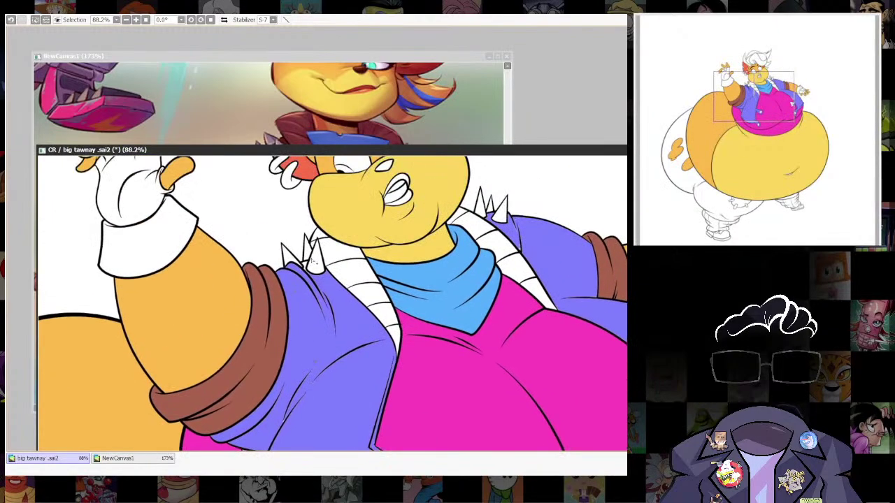
Add the fingerless gloves on both hands to the selection and fill the jacket and gloves dark brown.
{"action": "left_click_drag", "start_coordinate": [525, 322], "coordinate": [229, 323]}
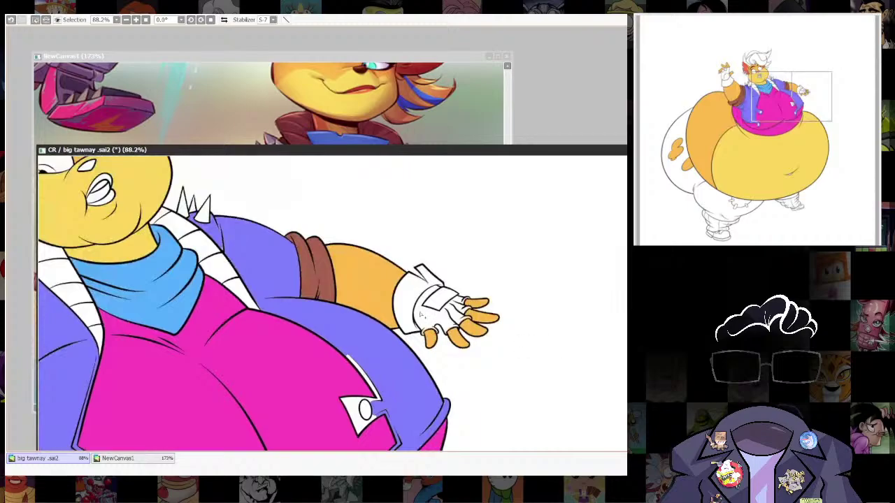
{"action": "left_click_drag", "start_coordinate": [407, 306], "coordinate": [428, 309]}
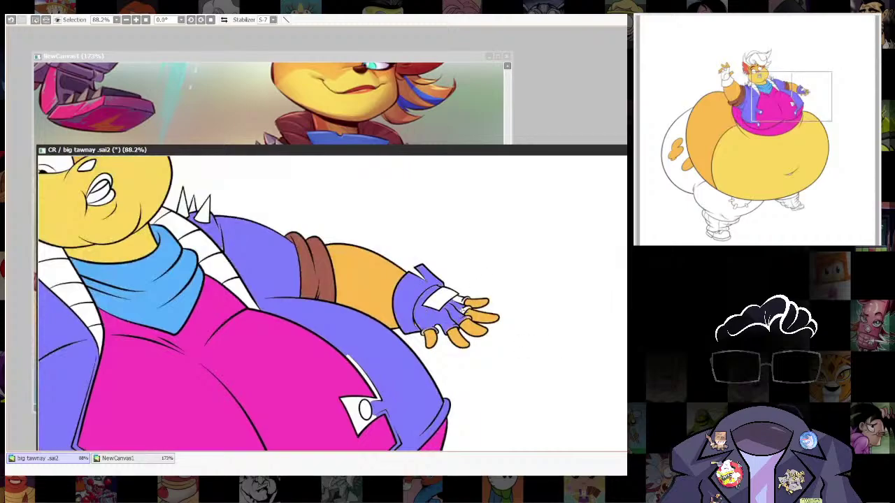
{"action": "left_click_drag", "start_coordinate": [351, 393], "coordinate": [603, 424]}
{"action": "left_click", "coordinate": [319, 296]}
{"action": "left_click", "coordinate": [297, 225]}
{"action": "left_click", "coordinate": [292, 190]}
{"action": "left_click", "coordinate": [275, 197]}
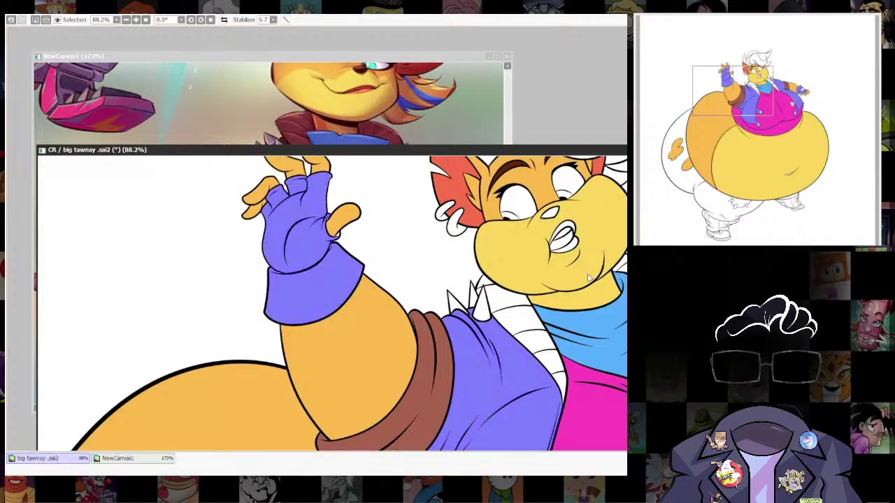
{"action": "key", "text": "ctrl+f"}
{"action": "key", "text": "ctrl+d"}
{"action": "left_click_drag", "start_coordinate": [528, 338], "coordinate": [537, 406]}
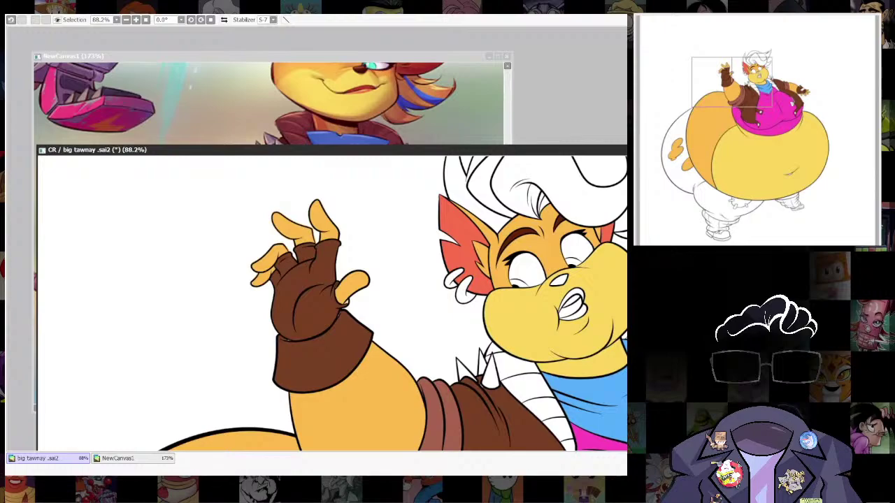
{"action": "left_click", "coordinate": [289, 340]}
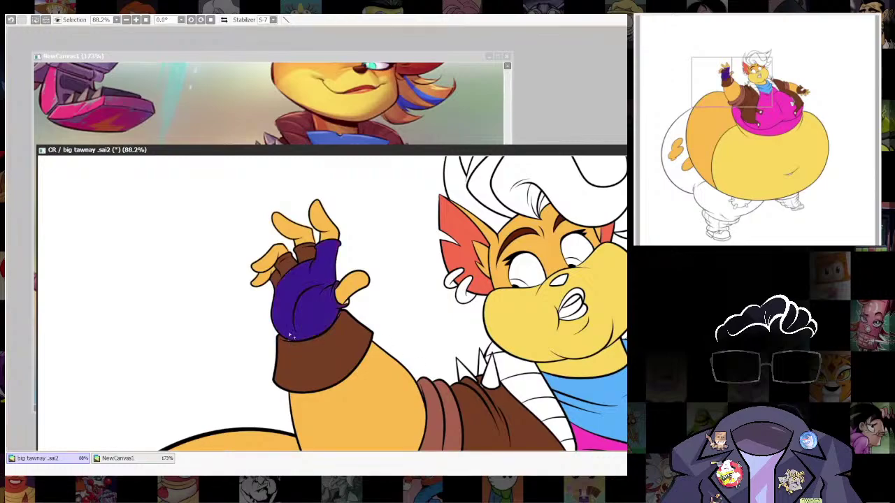
{"action": "key", "text": "ctrl+z"}
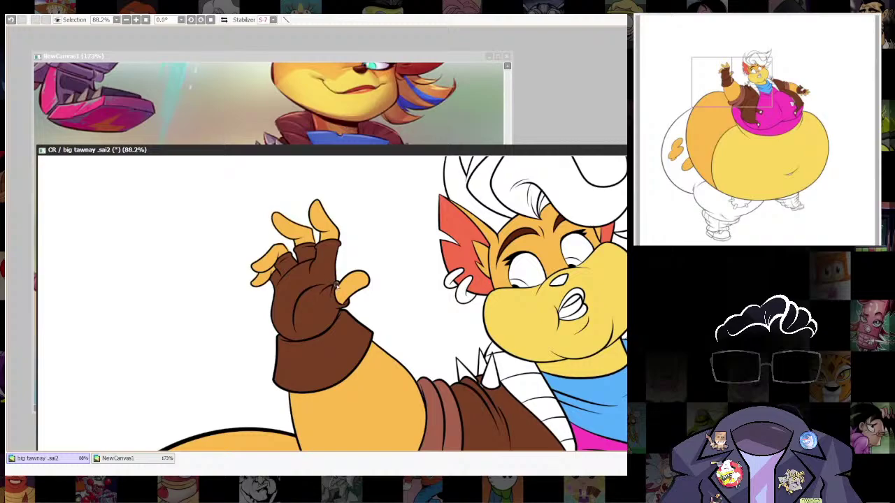
Erase the stray orange pixels outside the outlines of the two lowest fingers on the outstretched gloved hand.
{"action": "left_click_drag", "start_coordinate": [531, 308], "coordinate": [191, 295]}
{"action": "left_click_drag", "start_coordinate": [477, 353], "coordinate": [269, 248]}
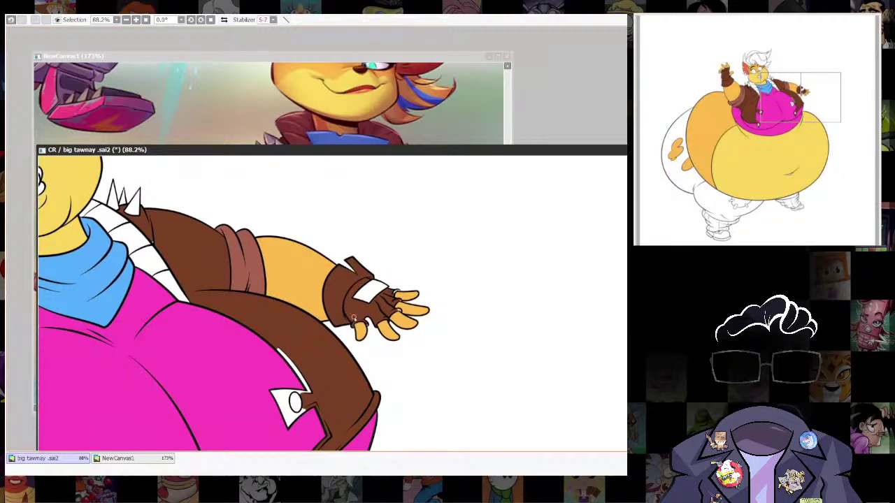
{"action": "left_click_drag", "start_coordinate": [335, 311], "coordinate": [381, 346]}
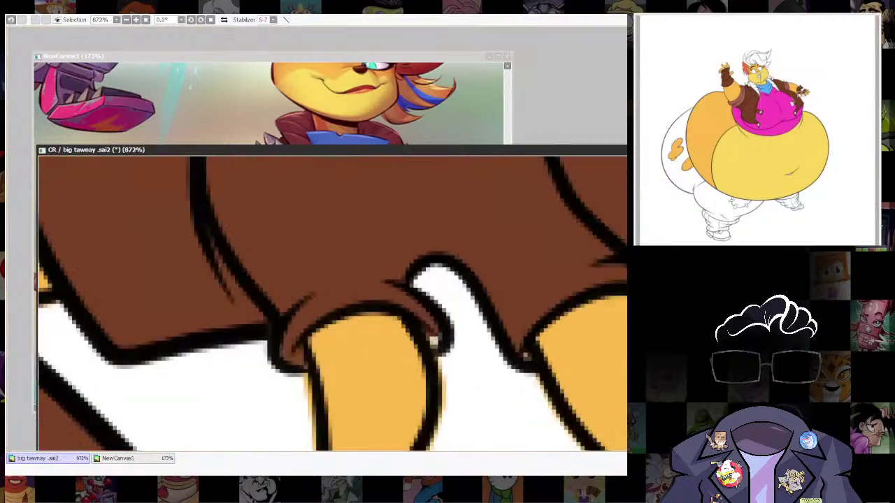
{"action": "mouse_move", "coordinate": [364, 426]}
{"action": "left_mouse_down"}
{"action": "mouse_move", "coordinate": [377, 324]}
{"action": "mouse_move", "coordinate": [375, 348]}
{"action": "left_mouse_up"}
{"action": "mouse_move", "coordinate": [314, 274]}
{"action": "left_mouse_down"}
{"action": "mouse_move", "coordinate": [321, 374]}
{"action": "mouse_move", "coordinate": [352, 424]}
{"action": "mouse_move", "coordinate": [452, 368]}
{"action": "mouse_move", "coordinate": [465, 286]}
{"action": "mouse_move", "coordinate": [456, 259]}
{"action": "mouse_move", "coordinate": [464, 302]}
{"action": "mouse_move", "coordinate": [409, 406]}
{"action": "mouse_move", "coordinate": [341, 411]}
{"action": "mouse_move", "coordinate": [447, 241]}
{"action": "left_mouse_up"}
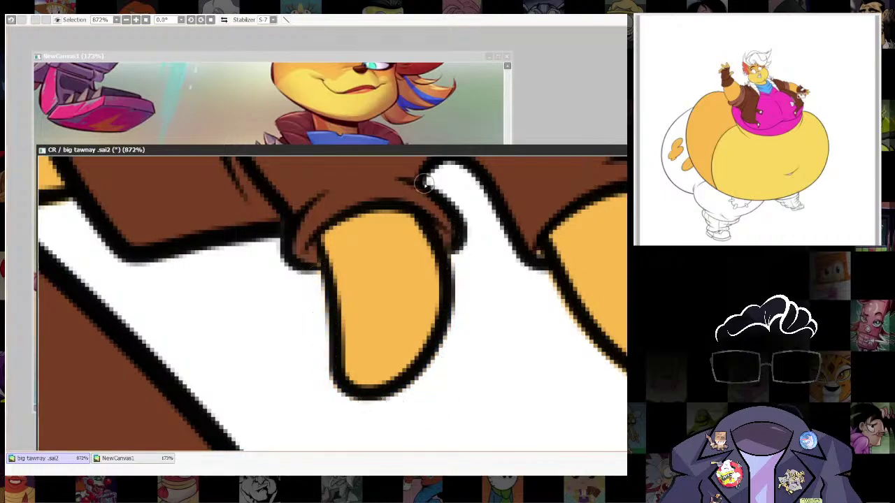
{"action": "mouse_move", "coordinate": [561, 256]}
{"action": "left_mouse_down"}
{"action": "mouse_move", "coordinate": [475, 310]}
{"action": "mouse_move", "coordinate": [451, 298]}
{"action": "left_mouse_up"}
{"action": "left_click_drag", "start_coordinate": [564, 321], "coordinate": [445, 313]}
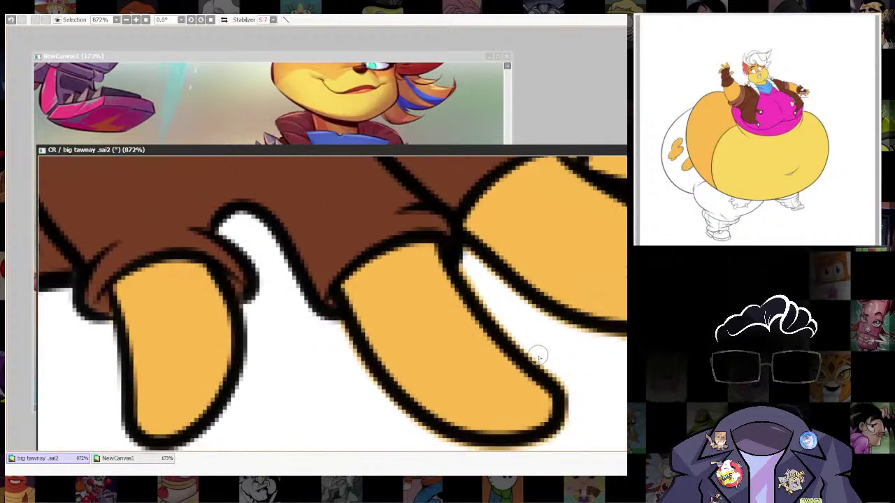
{"action": "left_click_drag", "start_coordinate": [582, 408], "coordinate": [460, 328]}
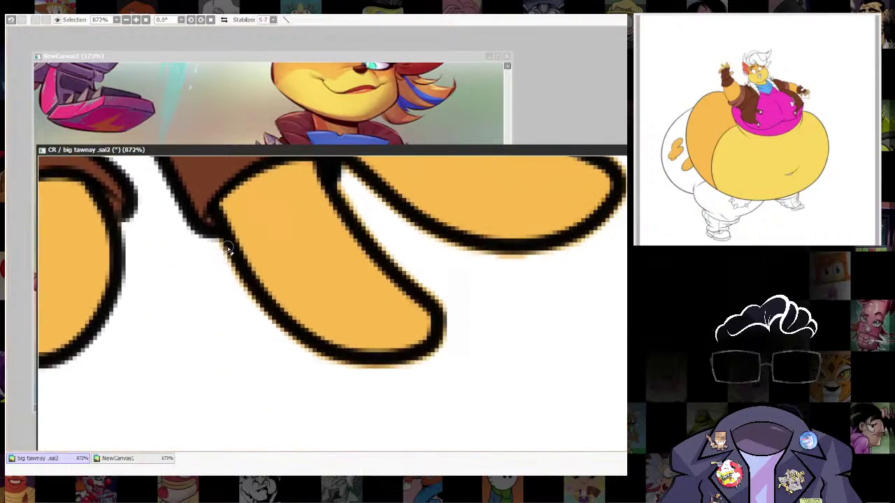
{"action": "left_click_drag", "start_coordinate": [223, 243], "coordinate": [254, 304]}
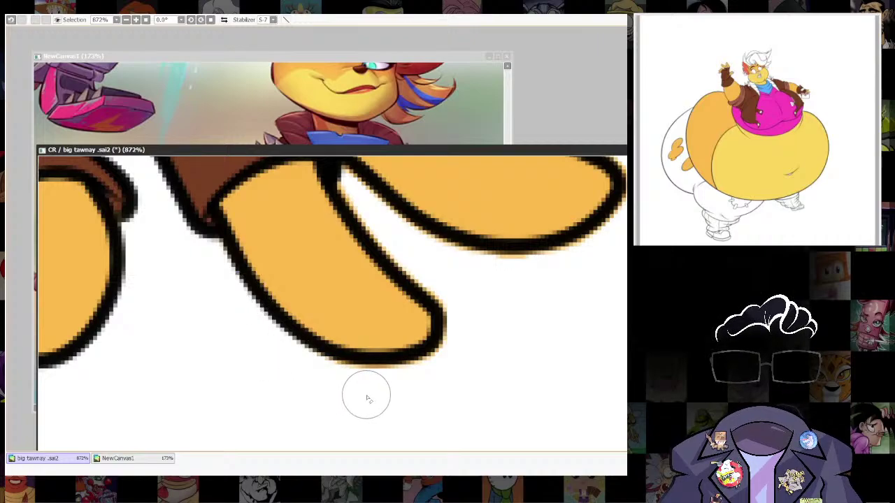
{"action": "scroll", "coordinate": [473, 335], "scroll_direction": "up", "scroll_amount": 2}
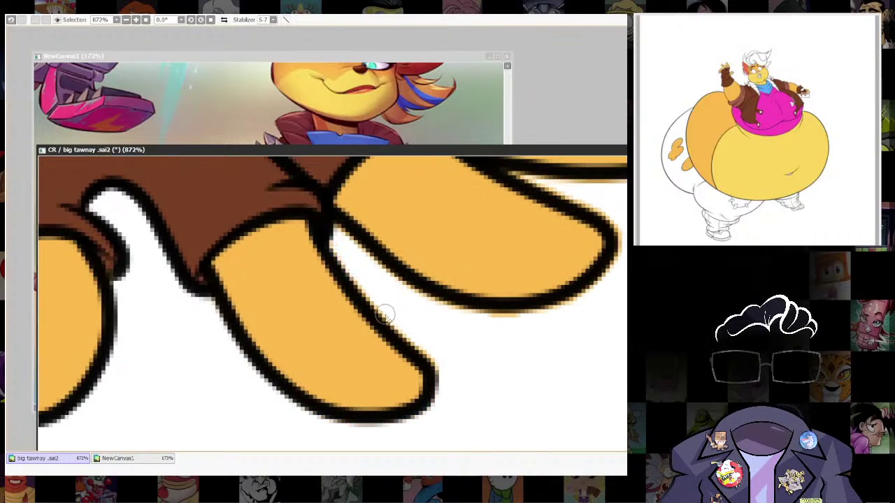
Erase the orange spill outside the outlines of the two middle fingers on the outstretched hand.
{"action": "mouse_move", "coordinate": [337, 227]}
{"action": "left_mouse_down"}
{"action": "mouse_move", "coordinate": [442, 311]}
{"action": "mouse_move", "coordinate": [510, 319]}
{"action": "mouse_move", "coordinate": [562, 308]}
{"action": "mouse_move", "coordinate": [618, 265]}
{"action": "mouse_move", "coordinate": [619, 216]}
{"action": "left_mouse_up"}
{"action": "left_click_drag", "start_coordinate": [575, 195], "coordinate": [509, 319]}
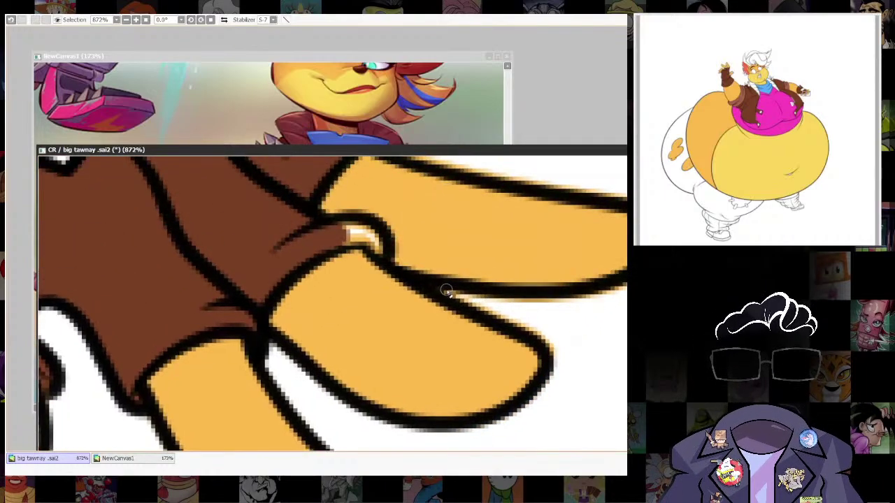
{"action": "left_click_drag", "start_coordinate": [447, 291], "coordinate": [533, 337]}
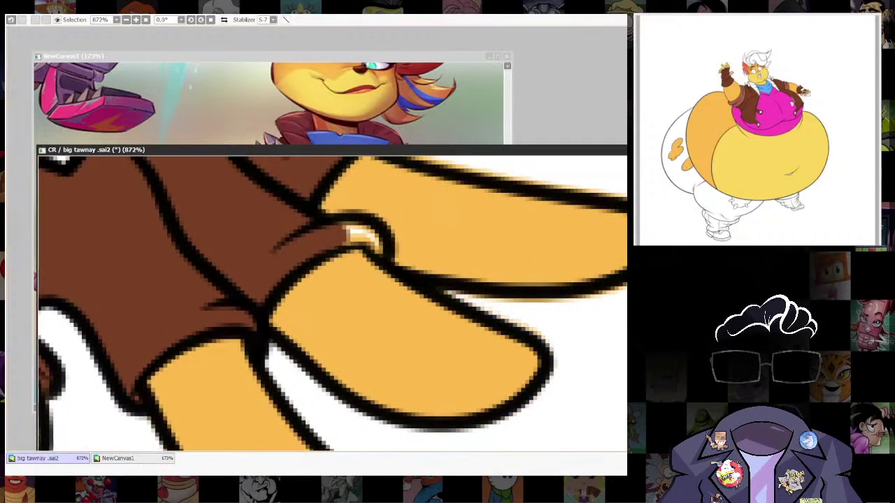
{"action": "left_click_drag", "start_coordinate": [622, 294], "coordinate": [551, 298]}
{"action": "key", "text": "ctrl+z"}
{"action": "mouse_move", "coordinate": [441, 293]}
{"action": "left_mouse_down"}
{"action": "mouse_move", "coordinate": [594, 302]}
{"action": "mouse_move", "coordinate": [624, 295]}
{"action": "mouse_move", "coordinate": [558, 359]}
{"action": "left_mouse_up"}
{"action": "left_click_drag", "start_coordinate": [360, 218], "coordinate": [523, 250]}
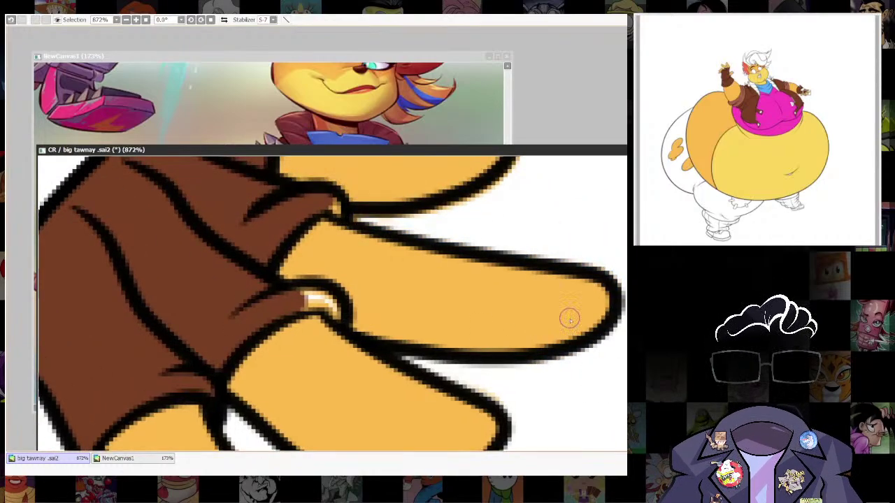
Paint the unfilled gaps in the glove's finger openings dark brown and erase the orange spill around the uppermost finger.
{"action": "left_click_drag", "start_coordinate": [306, 299], "coordinate": [339, 315]}
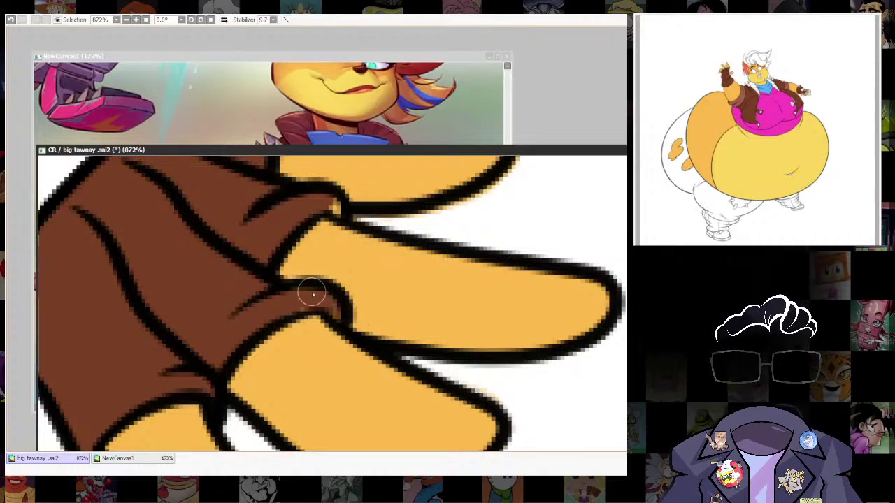
{"action": "scroll", "coordinate": [334, 300], "scroll_direction": "up", "scroll_amount": 2}
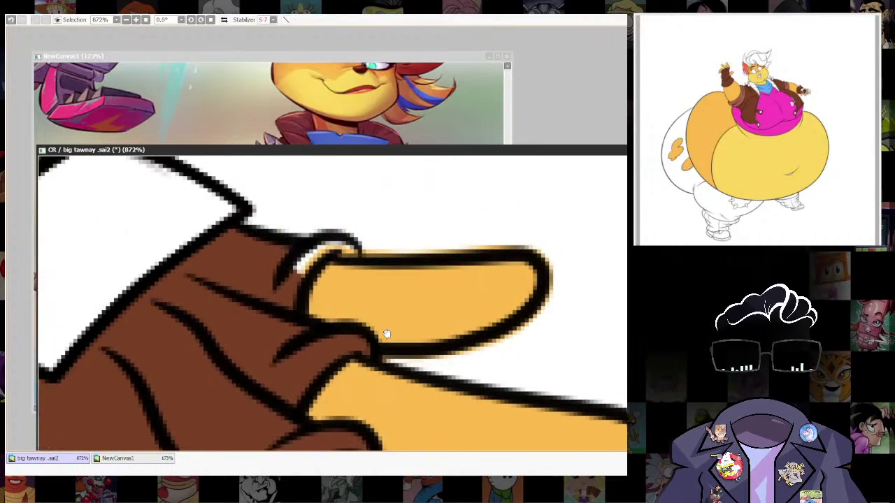
{"action": "scroll", "coordinate": [353, 276], "scroll_direction": "up", "scroll_amount": 3}
{"action": "left_click_drag", "start_coordinate": [360, 263], "coordinate": [318, 249]}
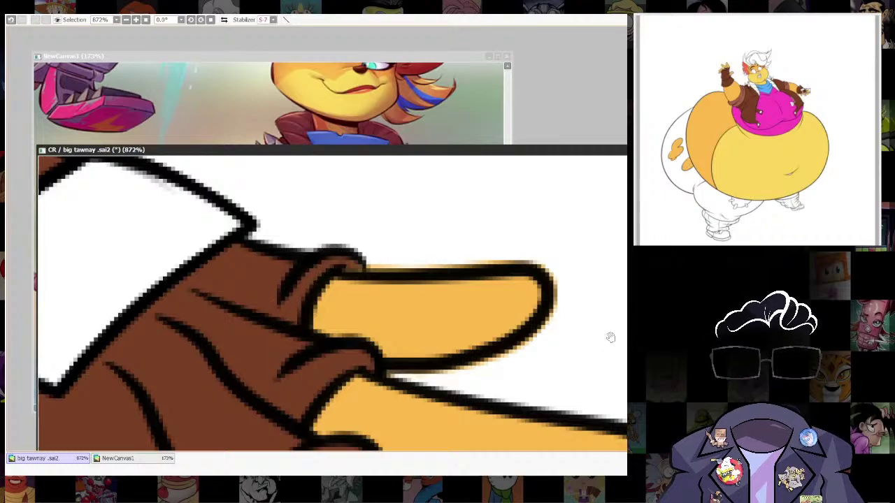
{"action": "left_click_drag", "start_coordinate": [610, 338], "coordinate": [618, 271]}
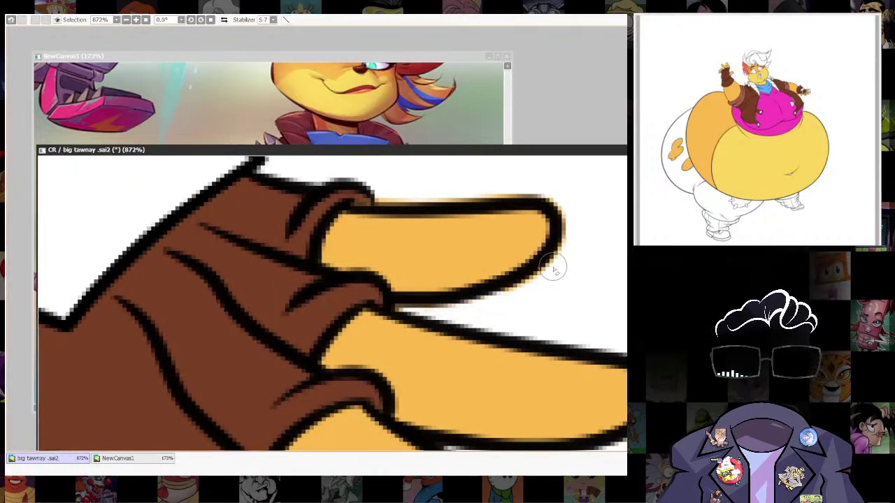
{"action": "mouse_move", "coordinate": [373, 199]}
{"action": "left_mouse_down"}
{"action": "mouse_move", "coordinate": [510, 196]}
{"action": "mouse_move", "coordinate": [577, 254]}
{"action": "left_mouse_up"}
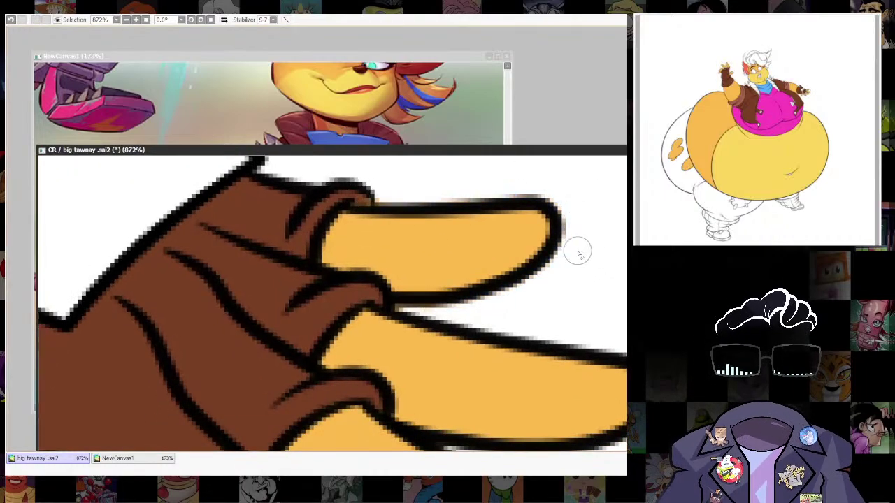
Select the white upper button flap and thin jacket edge beside the shirt, and fill them dark brown.
{"action": "scroll", "coordinate": [566, 287], "scroll_direction": "down", "scroll_amount": 4}
{"action": "scroll", "coordinate": [485, 351], "scroll_direction": "down", "scroll_amount": 3}
{"action": "left_click_drag", "start_coordinate": [524, 259], "coordinate": [515, 340]}
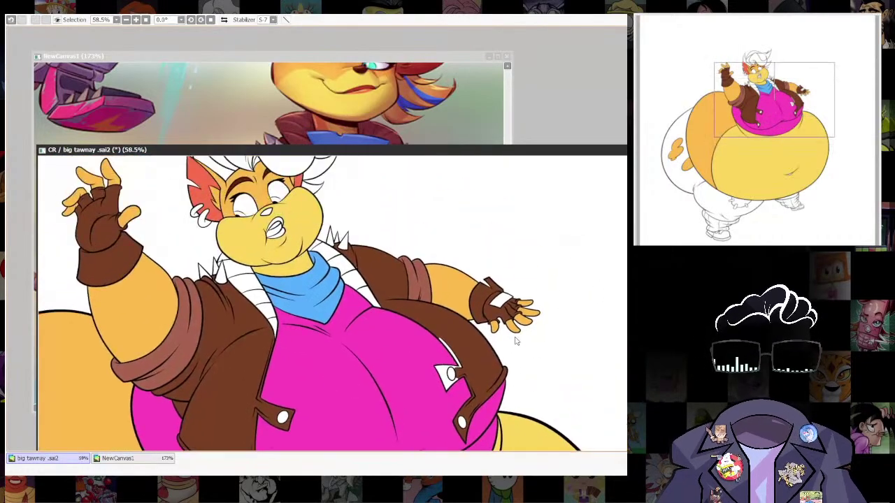
{"action": "scroll", "coordinate": [515, 339], "scroll_direction": "up", "scroll_amount": 2}
{"action": "left_click_drag", "start_coordinate": [477, 362], "coordinate": [511, 273]}
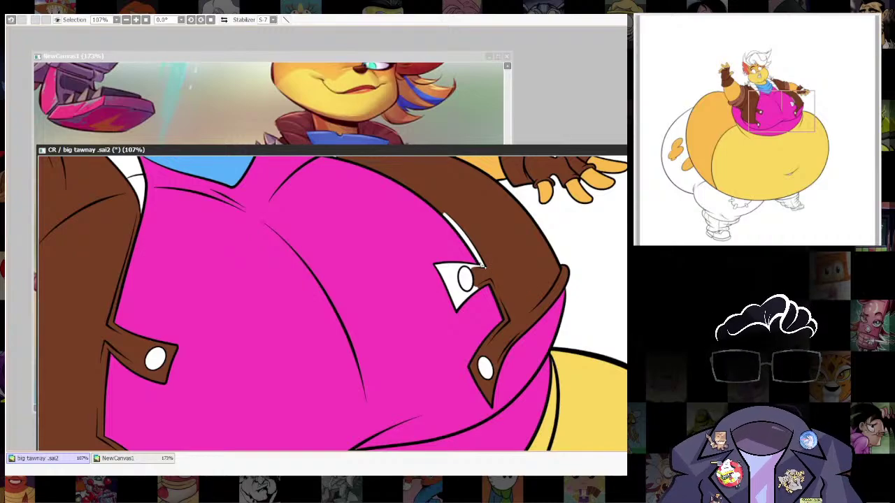
{"action": "left_click", "coordinate": [449, 283]}
{"action": "left_click", "coordinate": [469, 249]}
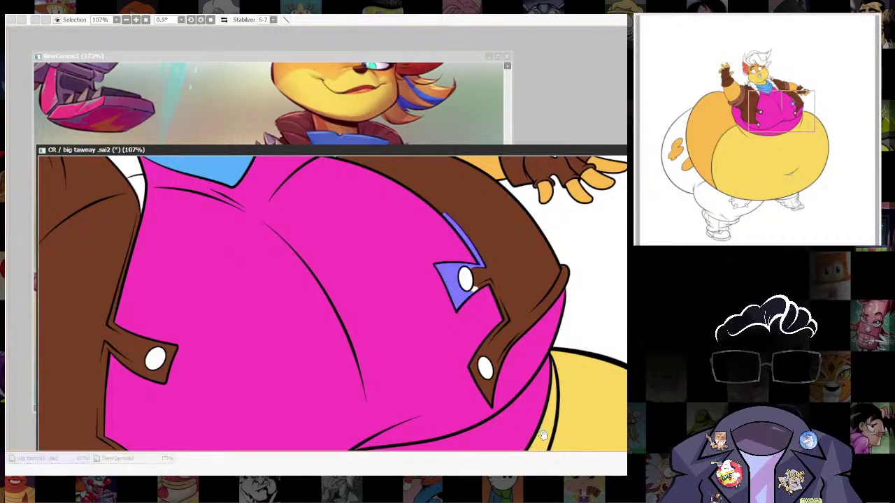
{"action": "key", "text": "ctrl+z"}
{"action": "key", "text": "ctrl+z"}
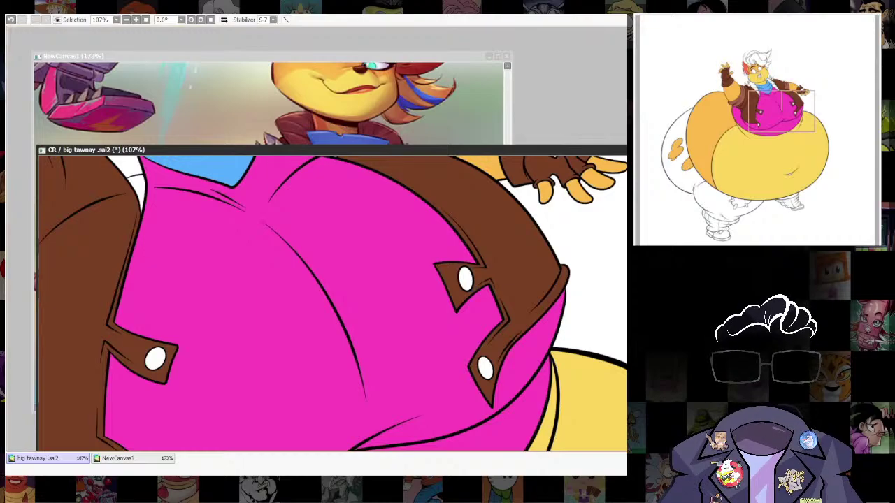
Take the light grey colour of the shoulder spikes from the NewCanvas1 reference and return to the character drawing.
{"action": "scroll", "coordinate": [594, 282], "scroll_direction": "down", "scroll_amount": 6}
{"action": "scroll", "coordinate": [594, 282], "scroll_direction": "up", "scroll_amount": 2}
{"action": "left_click_drag", "start_coordinate": [559, 268], "coordinate": [523, 268]}
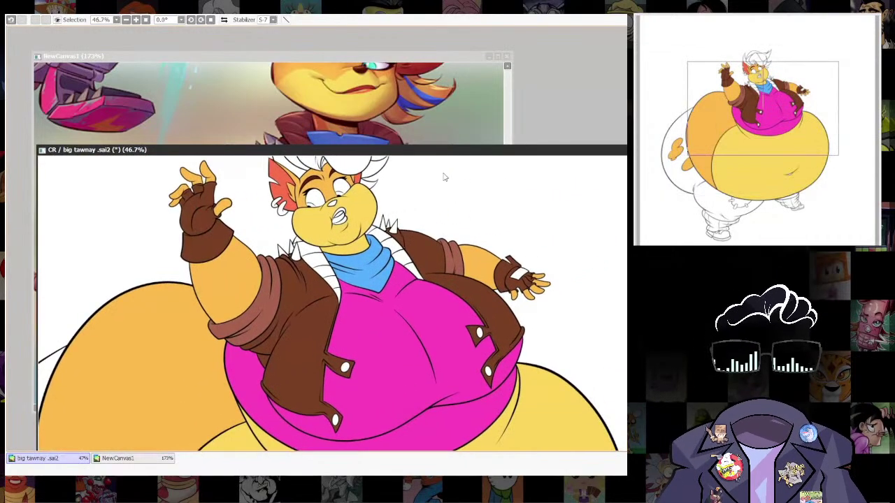
{"action": "left_click", "coordinate": [410, 99]}
{"action": "scroll", "coordinate": [279, 276], "scroll_direction": "up", "scroll_amount": 5}
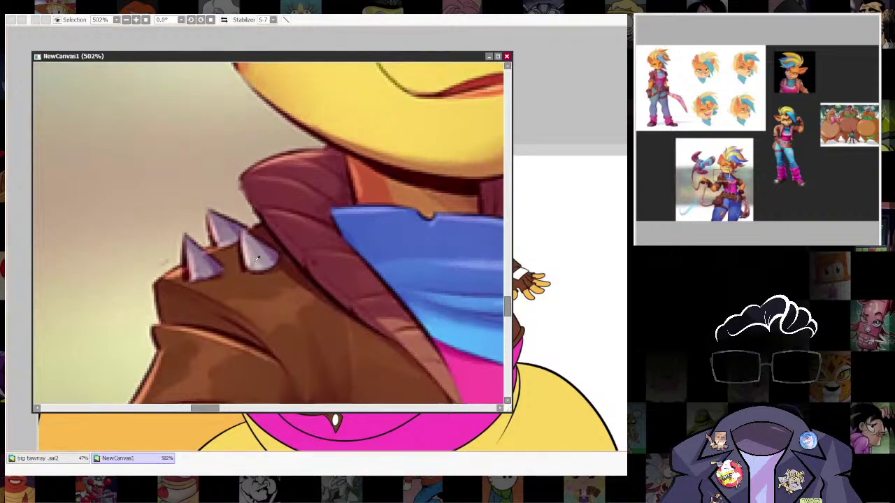
{"action": "left_click", "coordinate": [618, 152]}
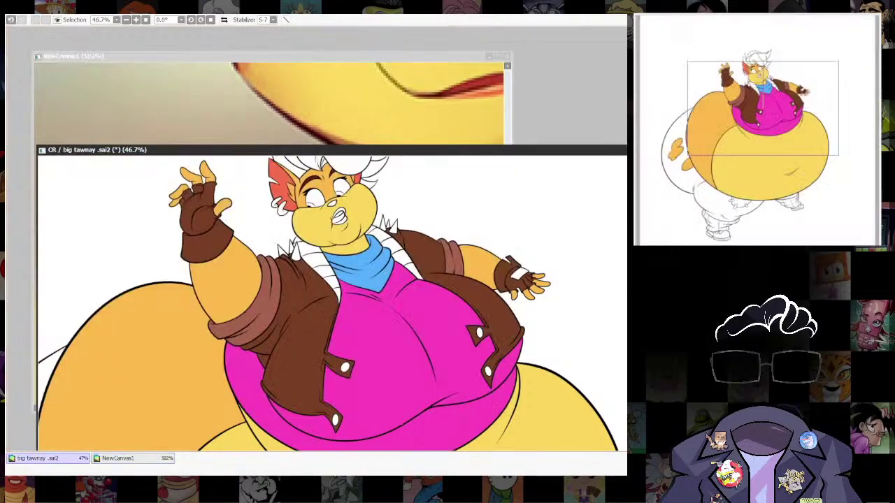
Select the shoulder spikes, jacket buttons and glove plate, fill them light grey and clear the selection.
{"action": "scroll", "coordinate": [332, 302], "scroll_direction": "down", "scroll_amount": 3}
{"action": "scroll", "coordinate": [332, 303], "scroll_direction": "up", "scroll_amount": 3}
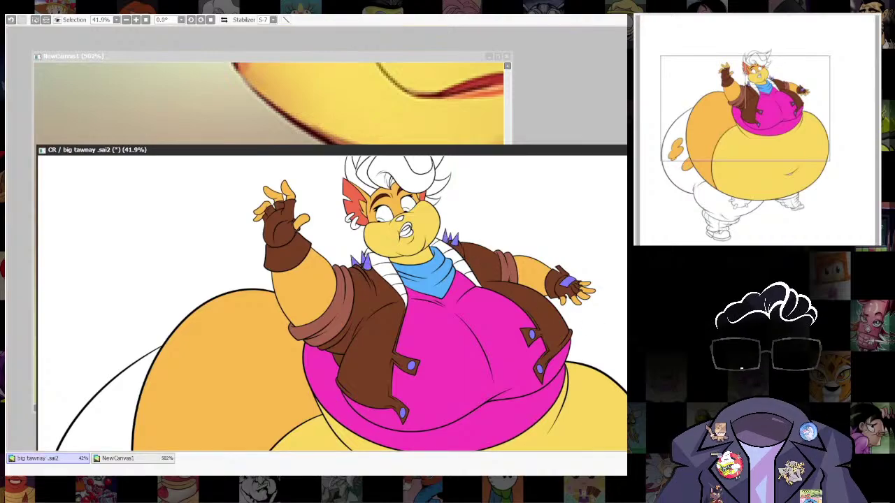
{"action": "key", "text": "ctrl+z"}
{"action": "scroll", "coordinate": [371, 258], "scroll_direction": "up", "scroll_amount": 8}
{"action": "key", "text": "ctrl+y"}
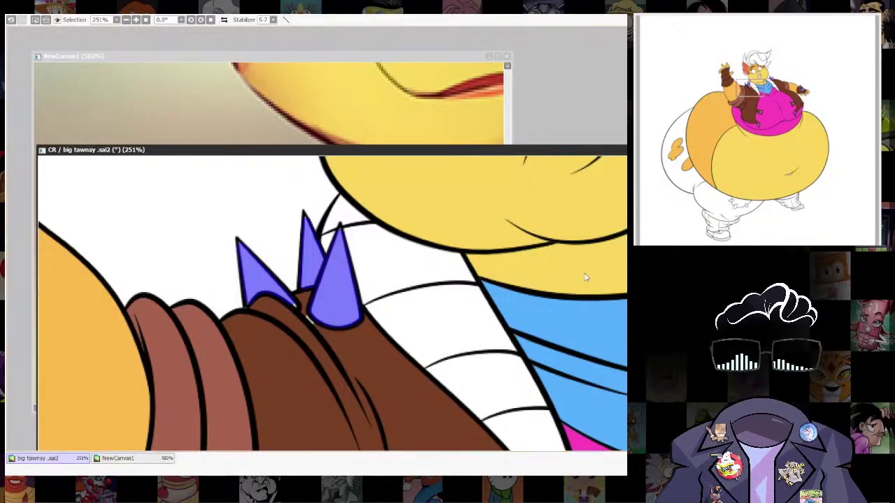
{"action": "key", "text": "ctrl+f"}
{"action": "key", "text": "ctrl+d"}
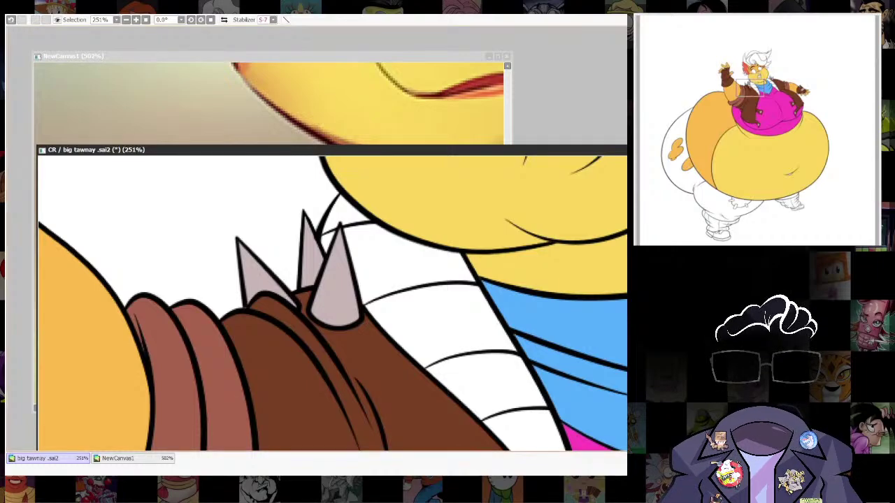
Close the open notch at the outstretched glove's flap with a short black line and paint the gap dark brown.
{"action": "scroll", "coordinate": [323, 325], "scroll_direction": "down", "scroll_amount": 9}
{"action": "scroll", "coordinate": [475, 337], "scroll_direction": "up", "scroll_amount": 9}
{"action": "scroll", "coordinate": [476, 395], "scroll_direction": "down", "scroll_amount": 6}
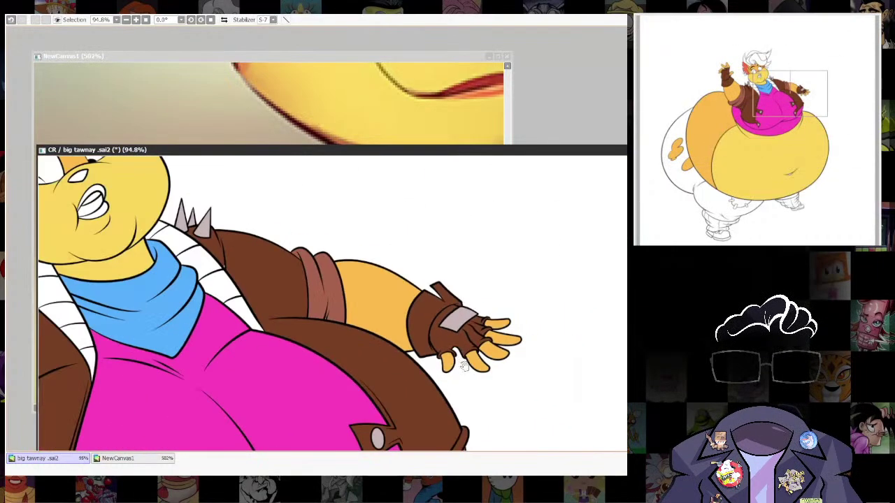
{"action": "scroll", "coordinate": [560, 295], "scroll_direction": "up", "scroll_amount": 4}
{"action": "scroll", "coordinate": [560, 295], "scroll_direction": "up", "scroll_amount": 3}
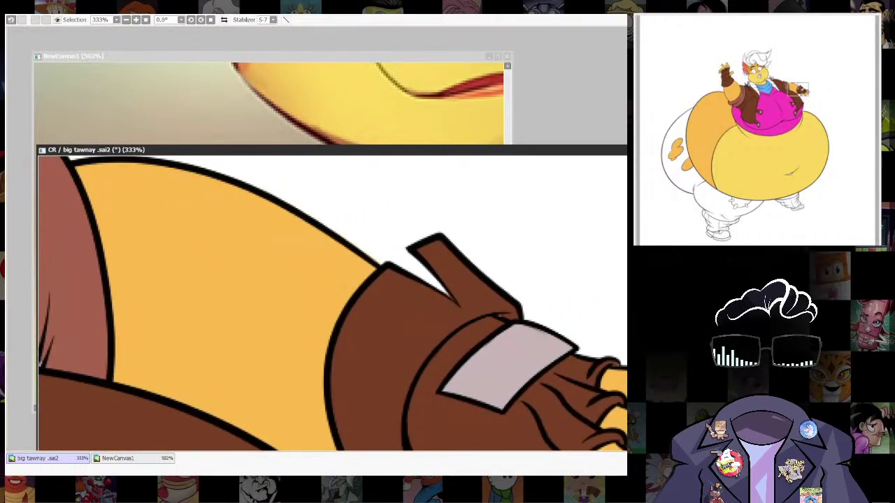
{"action": "key", "text": "n"}
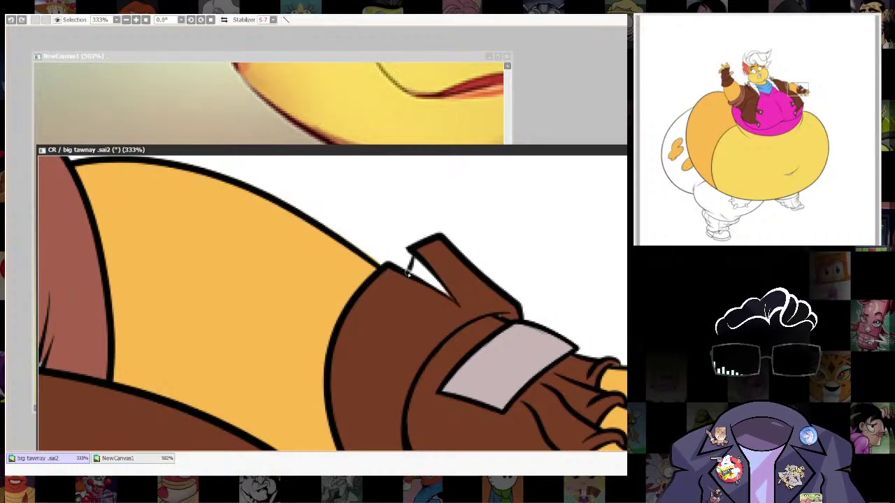
{"action": "key", "text": "g"}
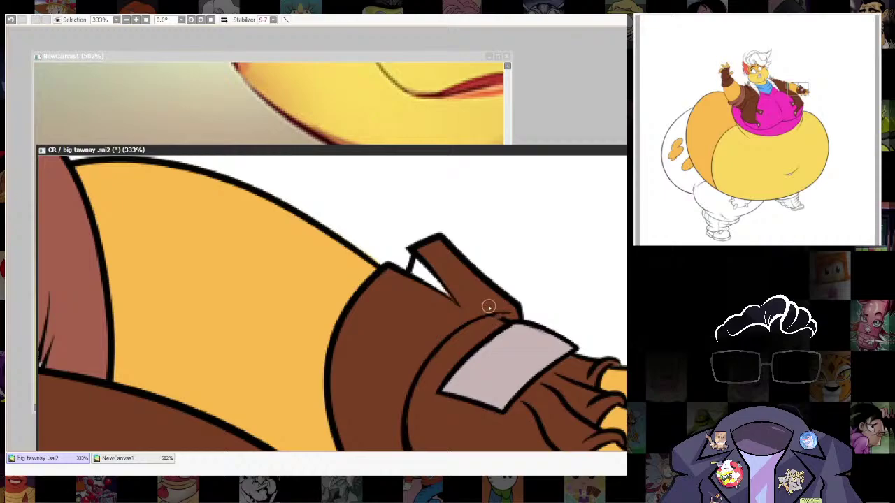
{"action": "key", "text": "ctrl+z"}
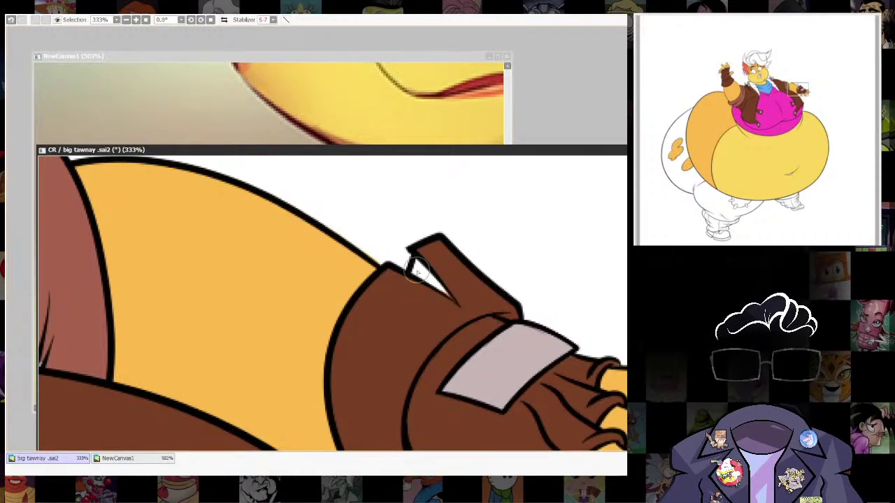
{"action": "left_click_drag", "start_coordinate": [446, 287], "coordinate": [450, 304]}
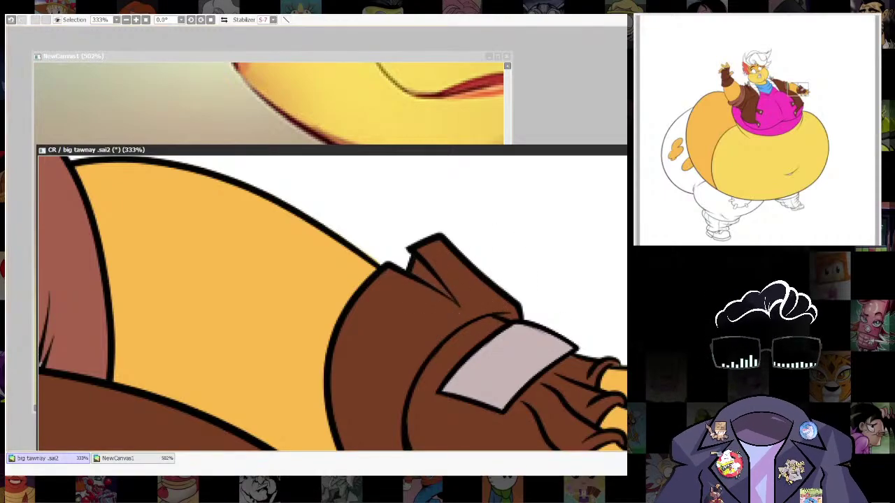
Paint the white gap under the navel line with the belly's yellow.
{"action": "scroll", "coordinate": [539, 263], "scroll_direction": "down", "scroll_amount": 8}
{"action": "left_click_drag", "start_coordinate": [536, 212], "coordinate": [583, 198]}
{"action": "left_click_drag", "start_coordinate": [547, 232], "coordinate": [475, 225]}
{"action": "left_click_drag", "start_coordinate": [536, 302], "coordinate": [515, 307]}
{"action": "left_click_drag", "start_coordinate": [543, 299], "coordinate": [536, 245]}
{"action": "scroll", "coordinate": [528, 276], "scroll_direction": "up", "scroll_amount": 4}
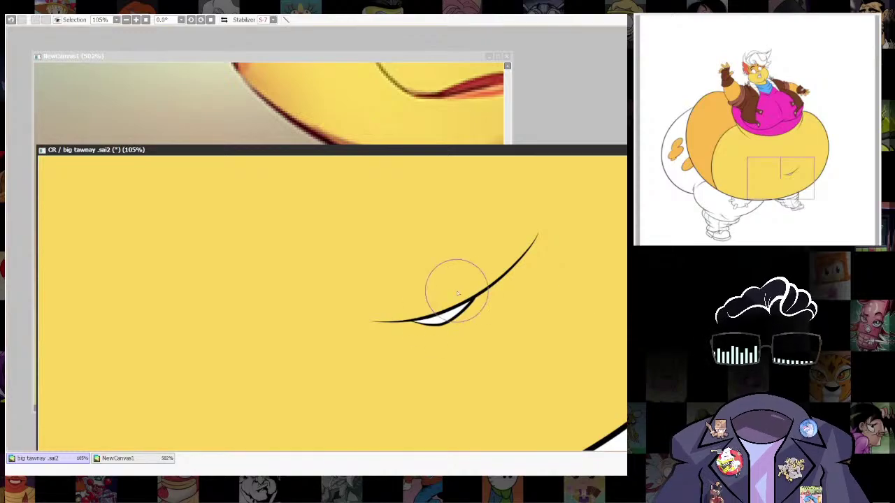
{"action": "left_click_drag", "start_coordinate": [406, 330], "coordinate": [499, 265]}
Take the jacket collar's maroon colour from the NewCanvas1 reference and return to the character drawing.
{"action": "scroll", "coordinate": [581, 287], "scroll_direction": "down", "scroll_amount": 5}
{"action": "left_click_drag", "start_coordinate": [582, 287], "coordinate": [536, 324]}
{"action": "scroll", "coordinate": [559, 248], "scroll_direction": "up", "scroll_amount": 2}
{"action": "left_click_drag", "start_coordinate": [539, 267], "coordinate": [461, 397]}
{"action": "scroll", "coordinate": [425, 261], "scroll_direction": "up", "scroll_amount": 4}
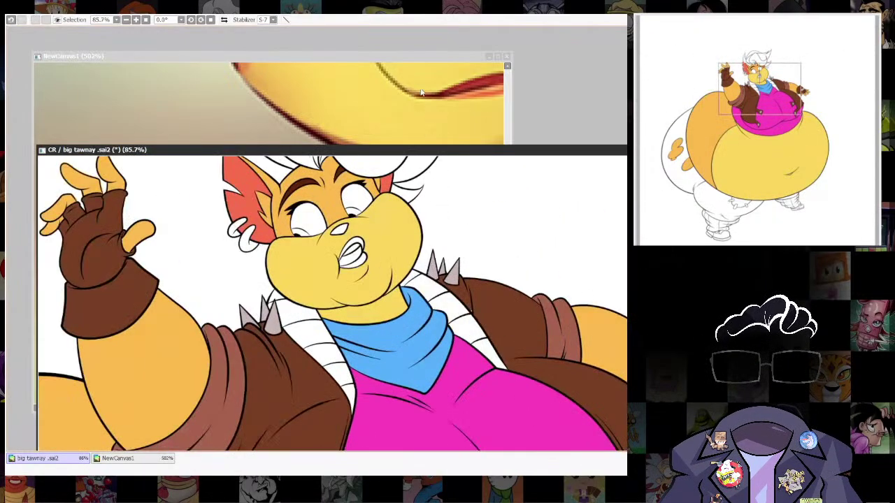
{"action": "left_click", "coordinate": [420, 90]}
{"action": "scroll", "coordinate": [410, 182], "scroll_direction": "down", "scroll_amount": 3}
{"action": "left_click_drag", "start_coordinate": [389, 222], "coordinate": [355, 238]}
{"action": "scroll", "coordinate": [355, 238], "scroll_direction": "up", "scroll_amount": 2}
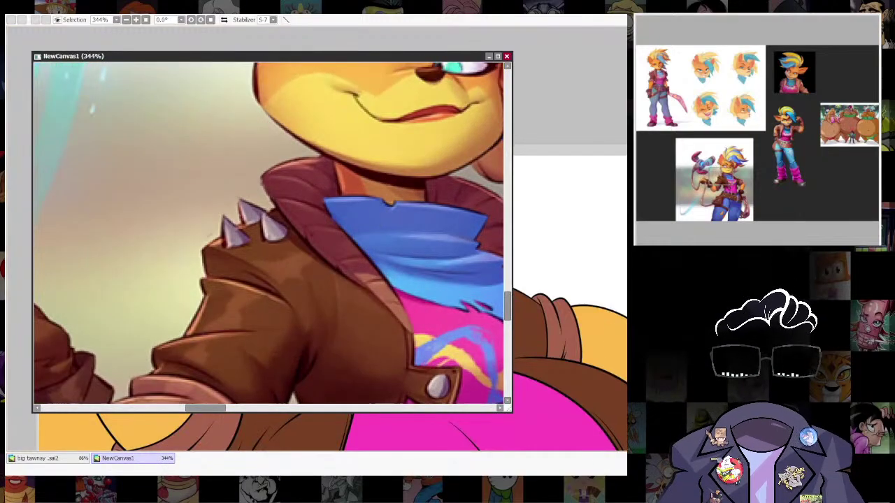
{"action": "left_click", "coordinate": [577, 160]}
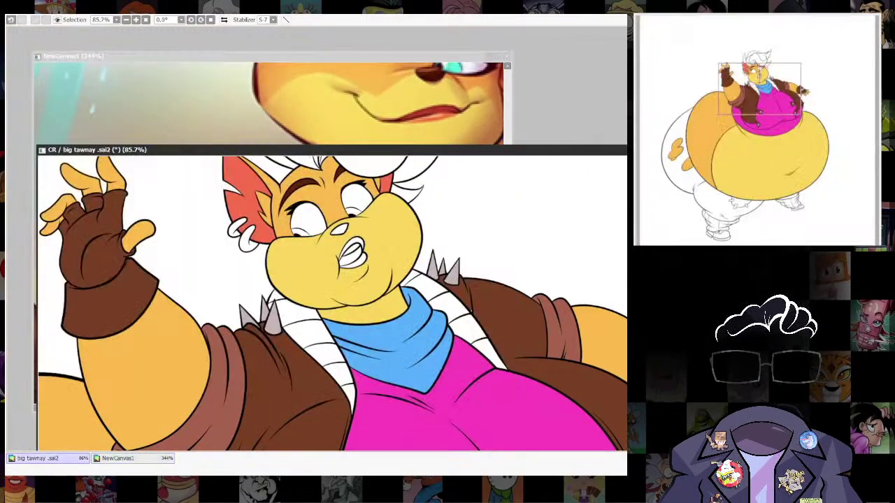
Select both sides of the jacket collar, fill them with the maroon and clear the selection.
{"action": "left_click_drag", "start_coordinate": [481, 327], "coordinate": [410, 283]}
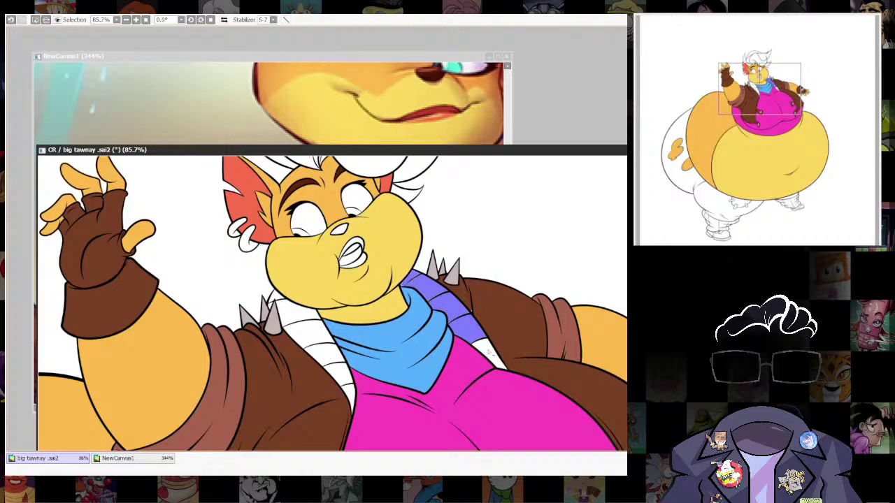
{"action": "mouse_move", "coordinate": [348, 409]}
{"action": "left_mouse_down"}
{"action": "mouse_move", "coordinate": [333, 347]}
{"action": "mouse_move", "coordinate": [316, 343]}
{"action": "mouse_move", "coordinate": [286, 306]}
{"action": "left_mouse_up"}
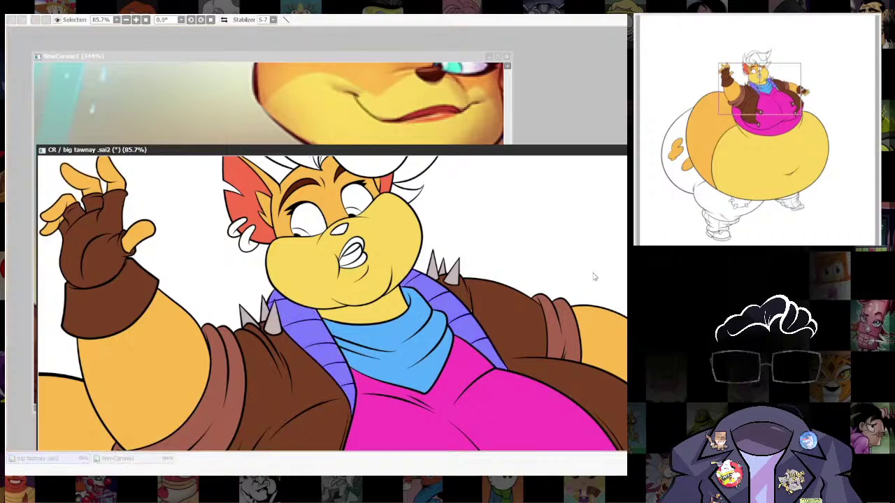
{"action": "key", "text": "ctrl+f"}
{"action": "key", "text": "ctrl+d"}
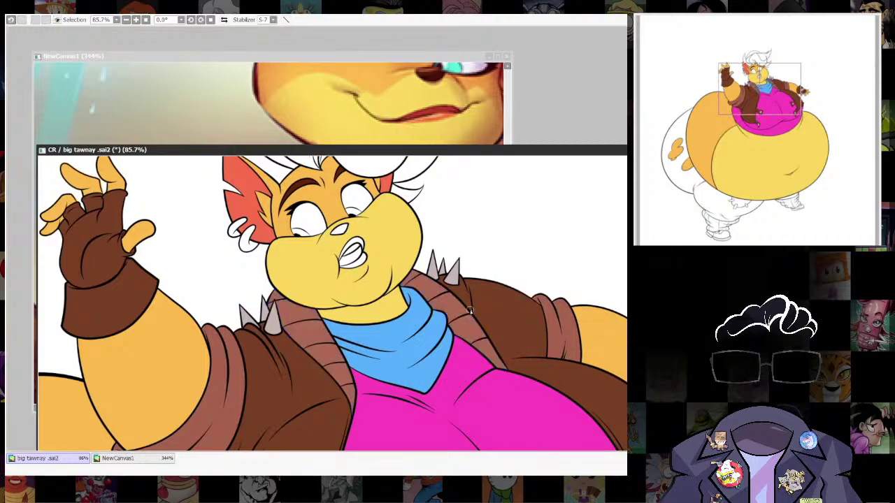
Take the lower lip's orange-red from the smiling mouth in the NewCanvas1 reference and return to the character drawing.
{"action": "scroll", "coordinate": [513, 280], "scroll_direction": "down", "scroll_amount": 6}
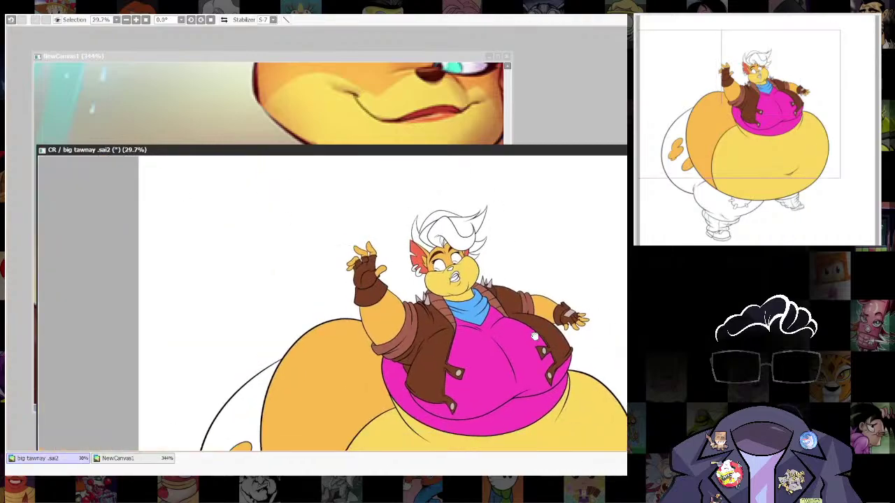
{"action": "left_click_drag", "start_coordinate": [514, 280], "coordinate": [456, 194]}
{"action": "left_click", "coordinate": [449, 117]}
{"action": "scroll", "coordinate": [450, 117], "scroll_direction": "up", "scroll_amount": 5}
{"action": "left_click_drag", "start_coordinate": [449, 116], "coordinate": [431, 224]}
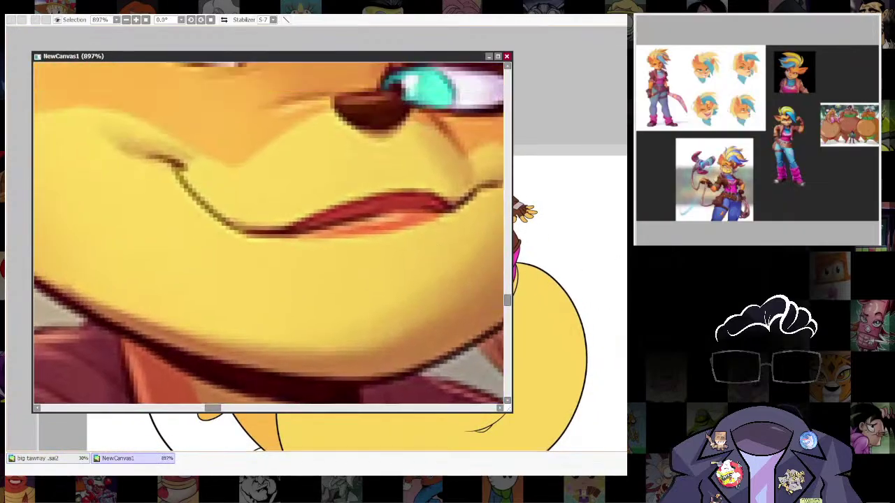
{"action": "left_click", "coordinate": [581, 150]}
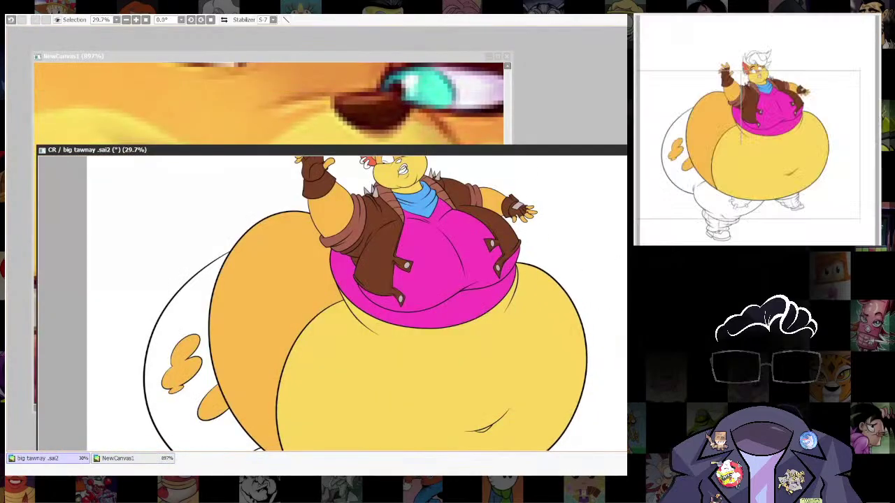
Select the character's lower lip, fill it with the orange-red and clear the selection.
{"action": "scroll", "coordinate": [431, 190], "scroll_direction": "up", "scroll_amount": 6}
{"action": "left_click_drag", "start_coordinate": [374, 185], "coordinate": [418, 383]}
{"action": "scroll", "coordinate": [418, 383], "scroll_direction": "up", "scroll_amount": 2}
{"action": "scroll", "coordinate": [403, 392], "scroll_direction": "up", "scroll_amount": 5}
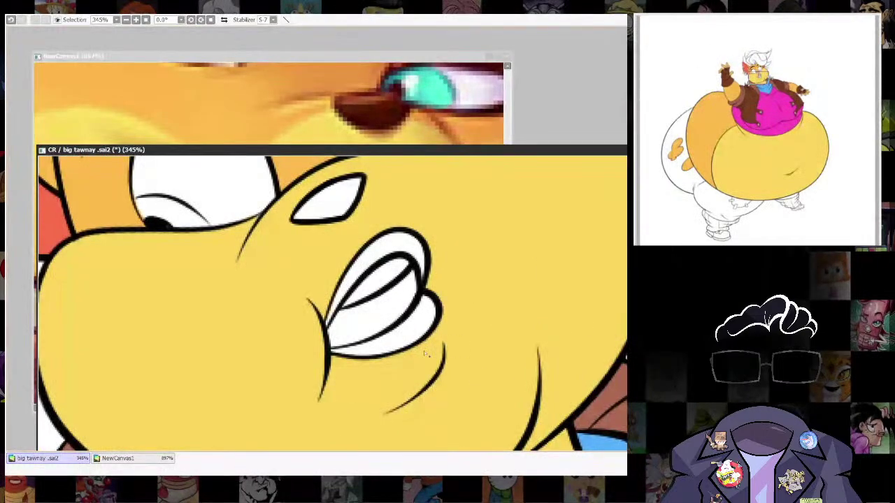
{"action": "left_click", "coordinate": [418, 326]}
{"action": "key", "text": "ctrl+f"}
{"action": "key", "text": "ctrl+d"}
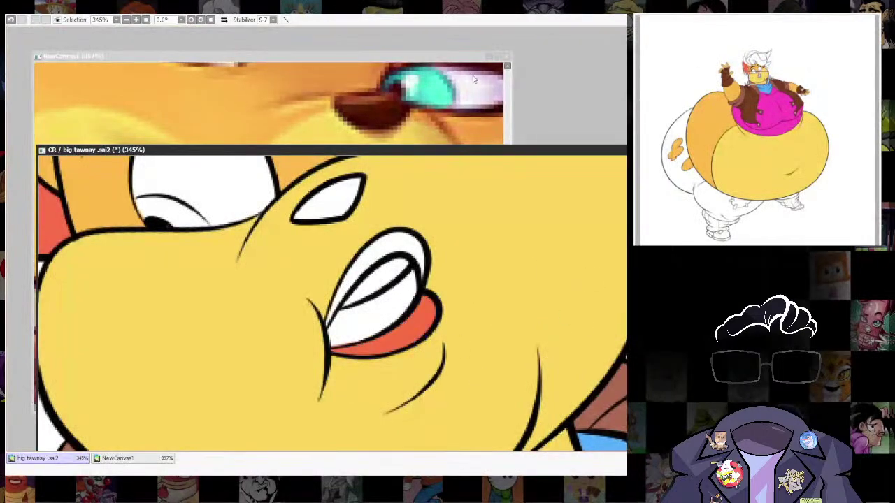
Fill the upper lip with the dark red from the NewCanvas1 reference's upper lip and touch up its corner.
{"action": "key", "text": "ctrl+Tab"}
{"action": "left_click_drag", "start_coordinate": [412, 279], "coordinate": [380, 334]}
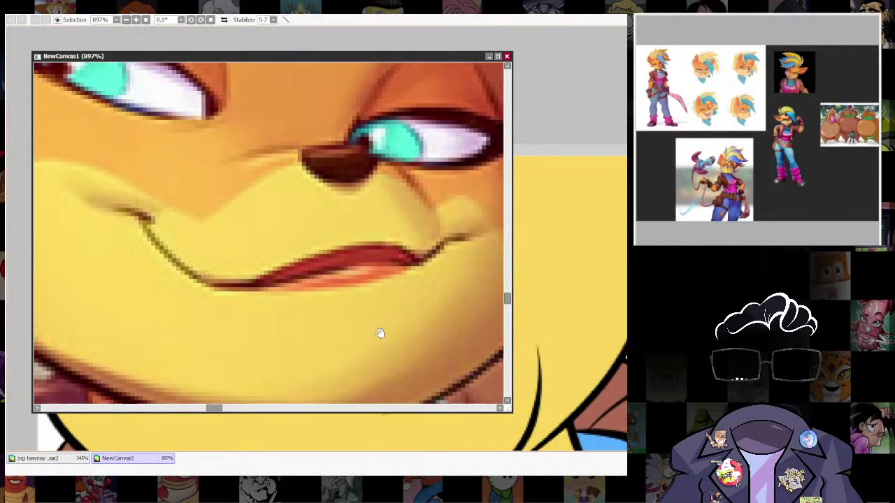
{"action": "left_click", "coordinate": [580, 152]}
{"action": "left_click", "coordinate": [397, 243]}
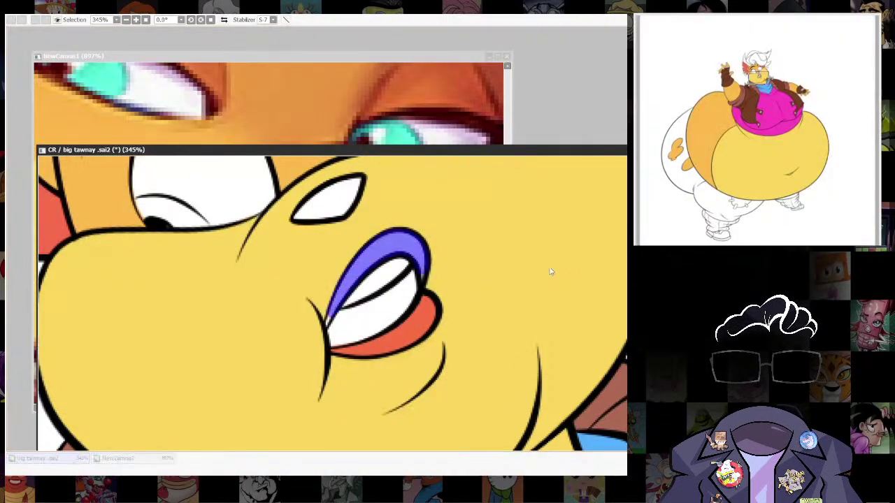
{"action": "key", "text": "ctrl+f"}
{"action": "key", "text": "ctrl+d"}
{"action": "left_click", "coordinate": [328, 316]}
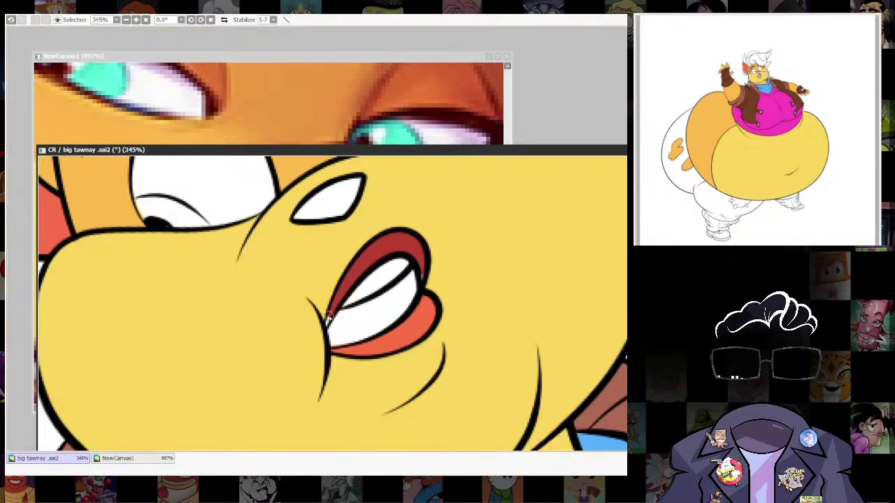
Take the mouth interior's magenta from the laughing face in NewCanvas1 and return to the character drawing.
{"action": "left_click", "coordinate": [432, 60]}
{"action": "scroll", "coordinate": [392, 243], "scroll_direction": "down", "scroll_amount": 10}
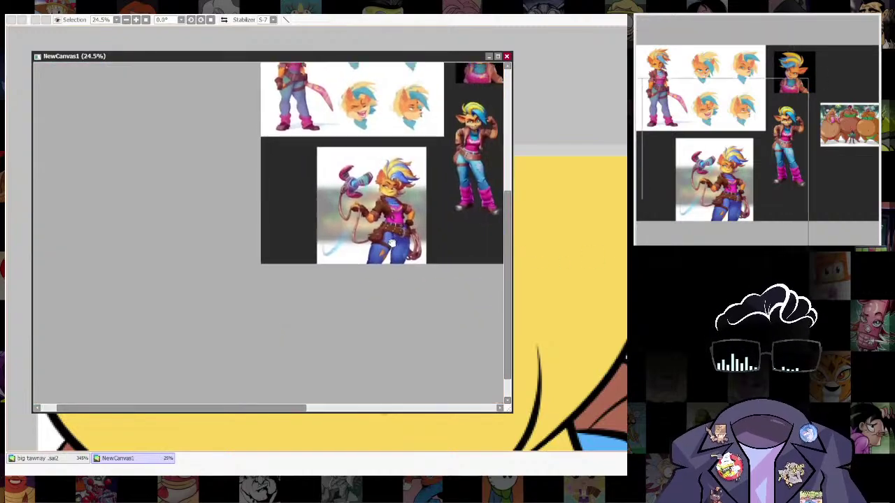
{"action": "scroll", "coordinate": [391, 244], "scroll_direction": "up", "scroll_amount": 7}
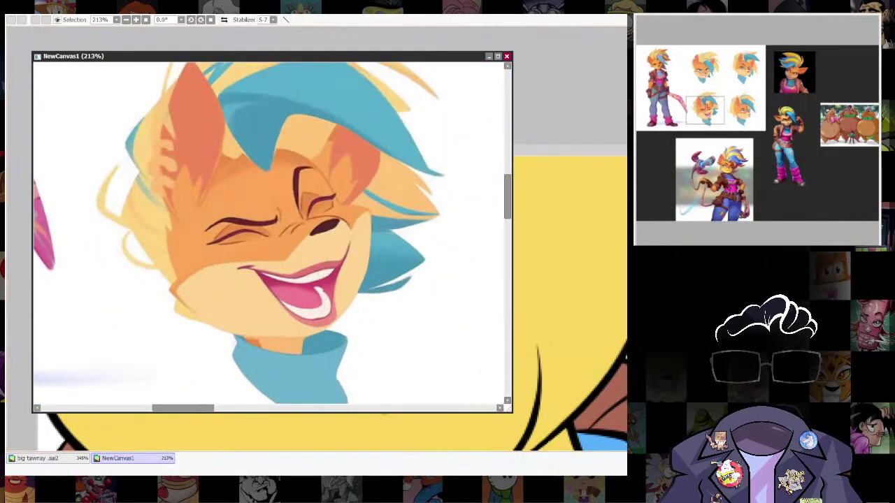
{"action": "left_click", "coordinate": [581, 149]}
Fill the mouth opening below the teeth with magenta, then replace it with a muted plum and clear the selection.
{"action": "left_click", "coordinate": [402, 312]}
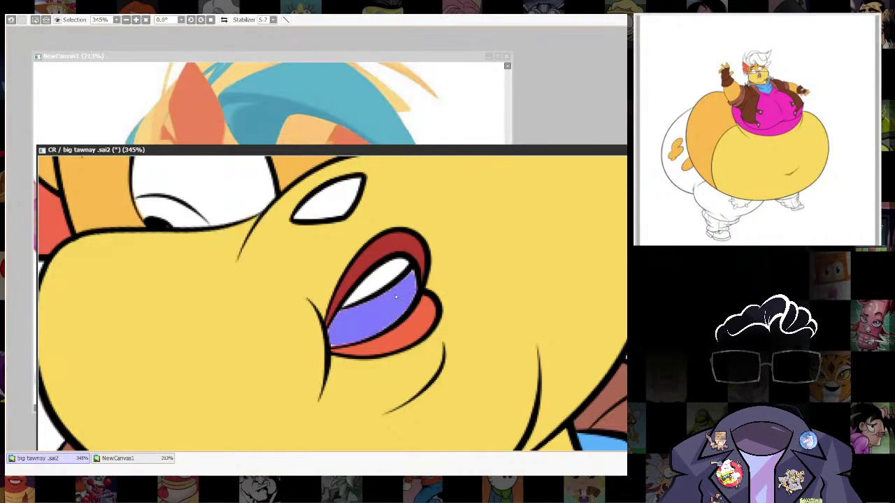
{"action": "key", "text": "ctrl+f"}
{"action": "key", "text": "ctrl+d"}
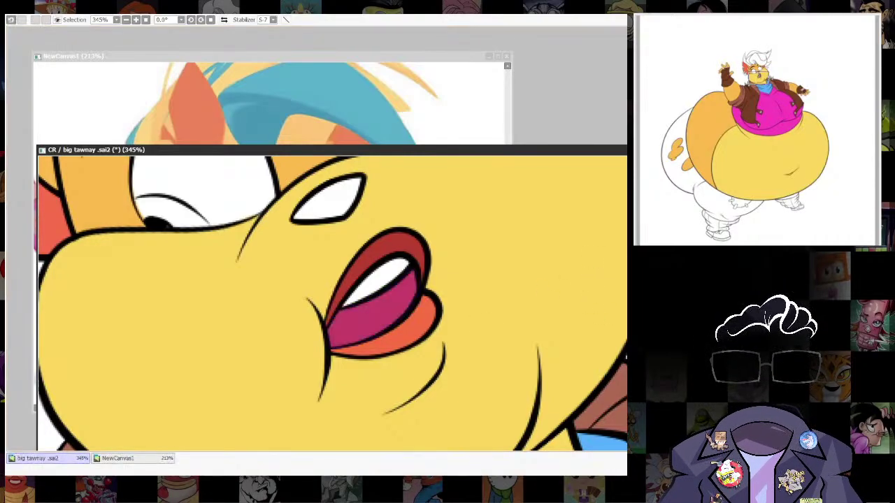
{"action": "key", "text": "ctrl+z"}
{"action": "key", "text": "ctrl+f"}
{"action": "key", "text": "ctrl+d"}
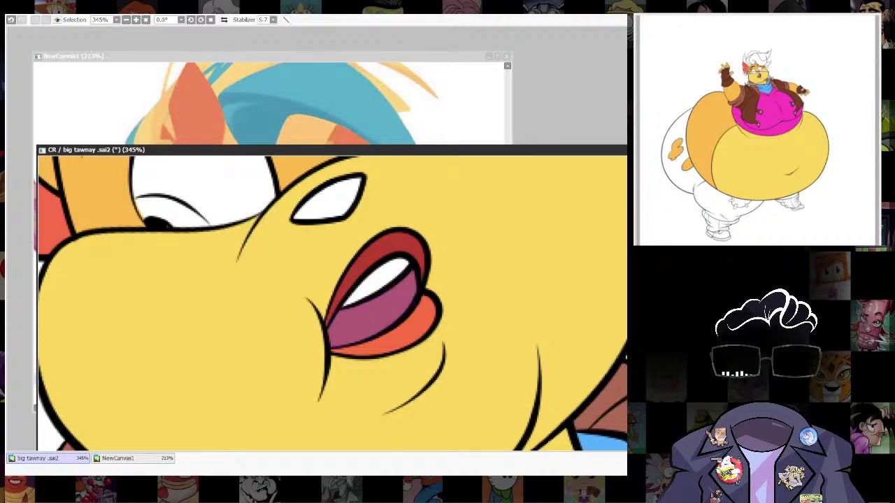
Take the jeans' blue from the whip-holding figure in the NewCanvas1 reference and return to the character drawing.
{"action": "scroll", "coordinate": [489, 367], "scroll_direction": "down", "scroll_amount": 8}
{"action": "left_click_drag", "start_coordinate": [489, 367], "coordinate": [482, 269]}
{"action": "scroll", "coordinate": [482, 269], "scroll_direction": "down", "scroll_amount": 4}
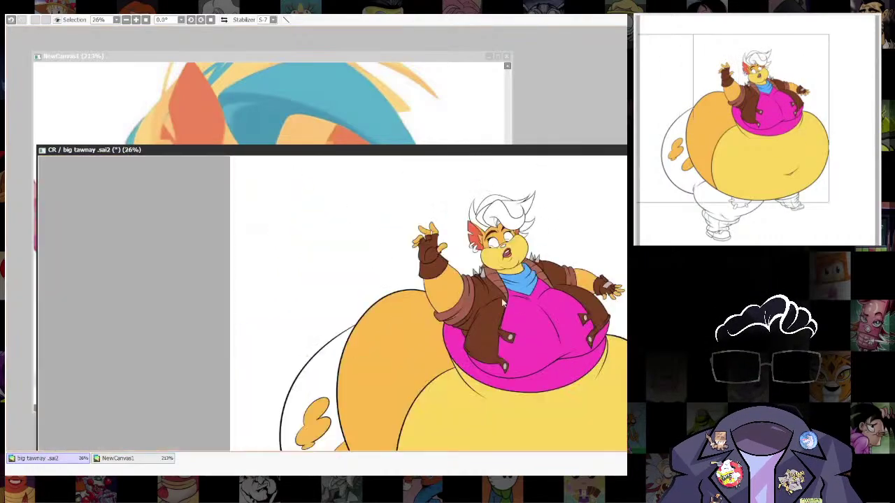
{"action": "left_click_drag", "start_coordinate": [596, 332], "coordinate": [536, 324]}
{"action": "scroll", "coordinate": [536, 336], "scroll_direction": "down", "scroll_amount": 2}
{"action": "mouse_move", "coordinate": [536, 360]}
{"action": "left_mouse_down"}
{"action": "mouse_move", "coordinate": [534, 291]}
{"action": "mouse_move", "coordinate": [536, 352]}
{"action": "left_mouse_up"}
{"action": "scroll", "coordinate": [537, 303], "scroll_direction": "up", "scroll_amount": 2}
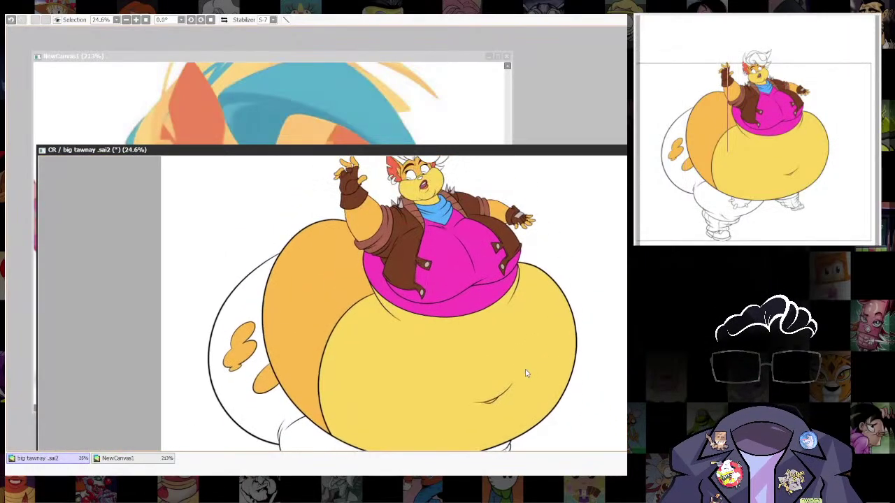
{"action": "left_click", "coordinate": [410, 57]}
{"action": "scroll", "coordinate": [388, 148], "scroll_direction": "down", "scroll_amount": 10}
{"action": "left_click_drag", "start_coordinate": [450, 206], "coordinate": [457, 141]}
{"action": "scroll", "coordinate": [456, 141], "scroll_direction": "up", "scroll_amount": 5}
{"action": "scroll", "coordinate": [455, 142], "scroll_direction": "up", "scroll_amount": 3}
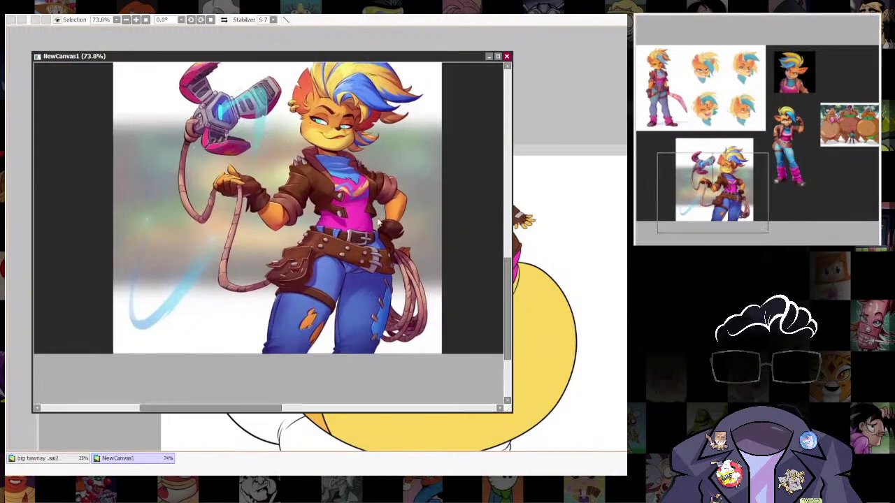
{"action": "left_click", "coordinate": [588, 163]}
Select the trousers on both legs, leaving out the patch, fill them medium blue and clear the selection.
{"action": "left_click", "coordinate": [270, 417]}
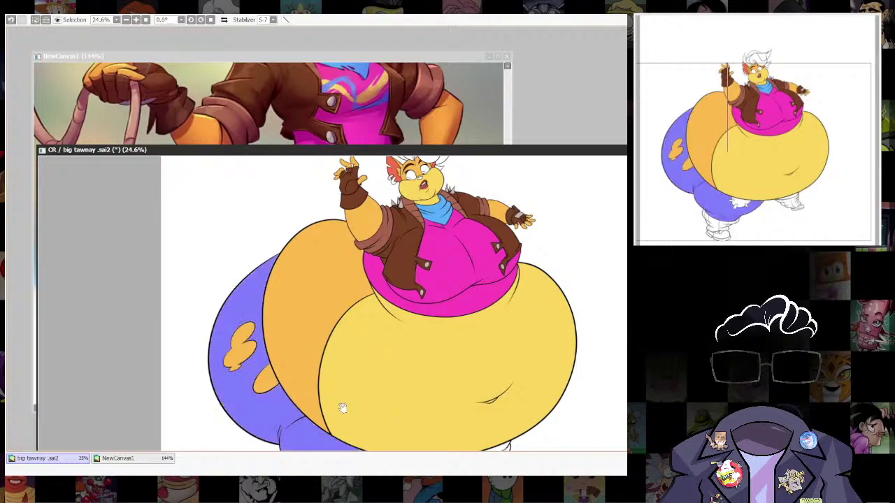
{"action": "left_click_drag", "start_coordinate": [342, 407], "coordinate": [365, 235]}
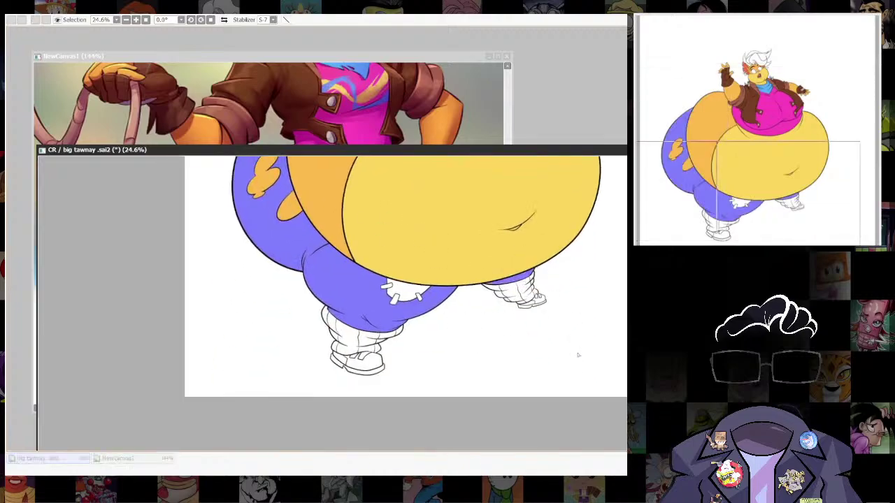
{"action": "key", "text": "ctrl+f"}
{"action": "key", "text": "ctrl+d"}
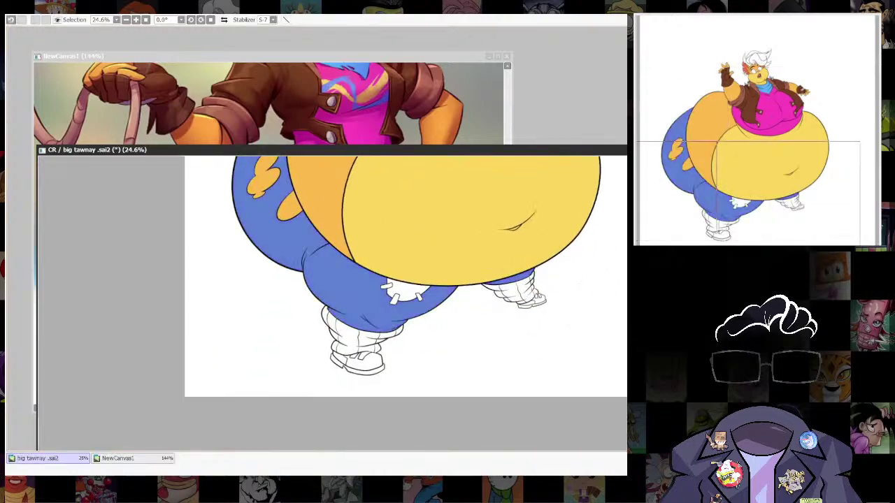
Check the jeans patch in the NewCanvas1 reference, then select the drawing's trouser patch and fill it deep blue.
{"action": "scroll", "coordinate": [453, 285], "scroll_direction": "up", "scroll_amount": 3}
{"action": "left_click_drag", "start_coordinate": [453, 285], "coordinate": [479, 242]}
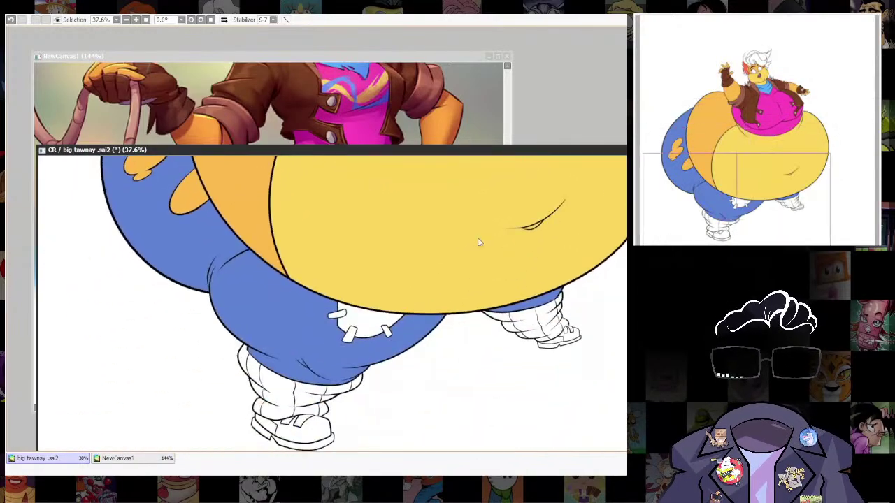
{"action": "scroll", "coordinate": [478, 242], "scroll_direction": "up", "scroll_amount": 3}
{"action": "left_click", "coordinate": [418, 56]}
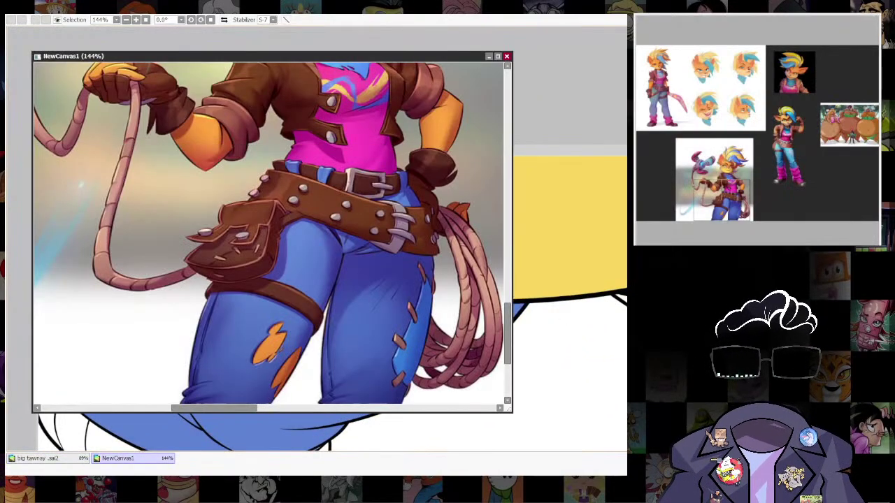
{"action": "left_click", "coordinate": [569, 152]}
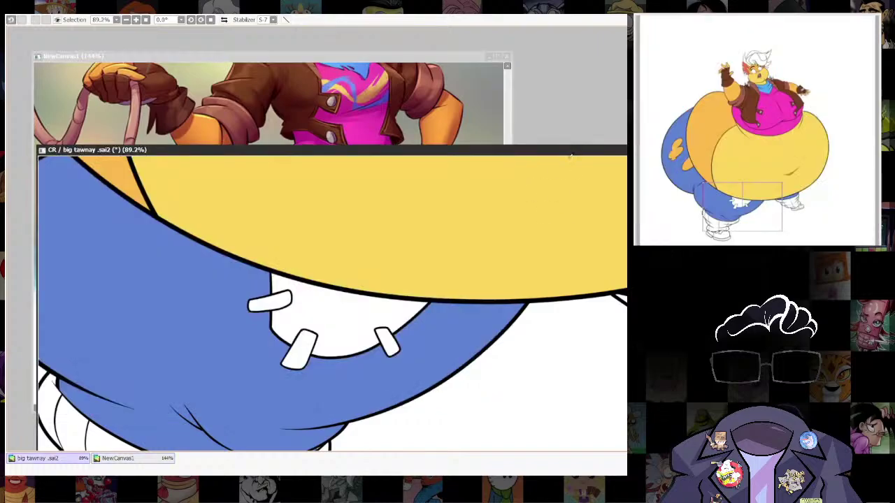
{"action": "left_click_drag", "start_coordinate": [360, 314], "coordinate": [384, 274]}
{"action": "left_click", "coordinate": [367, 272]}
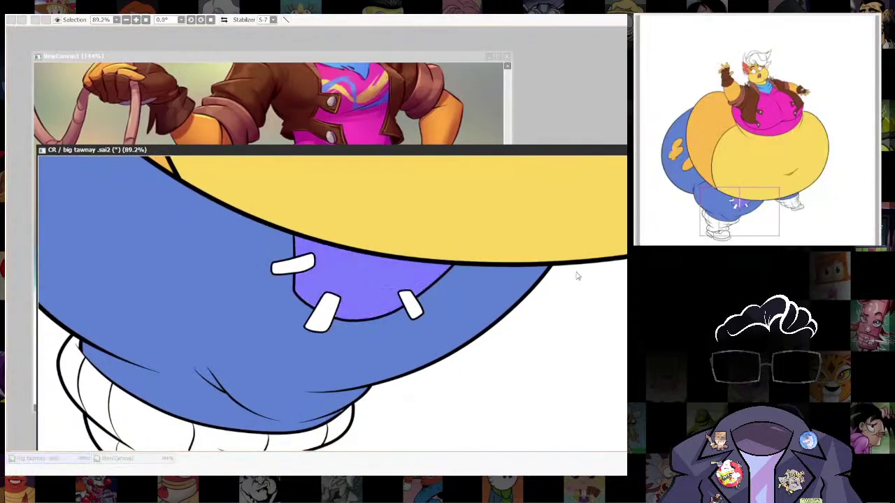
{"action": "key", "text": "ctrl+f"}
{"action": "key", "text": "ctrl+d"}
Restore the patch selection and take the leg patch's blue from the full-body figure with the boomerang in NewCanvas1.
{"action": "key", "text": "ctrl+z"}
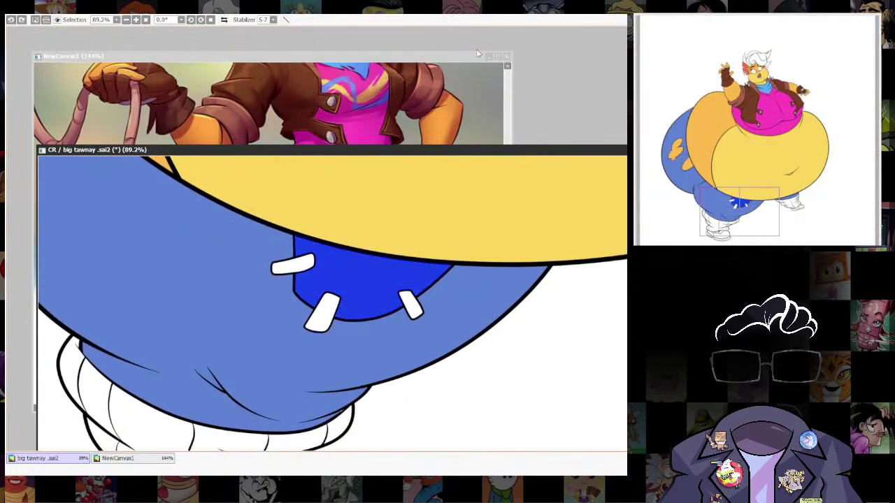
{"action": "key", "text": "ctrl+Tab"}
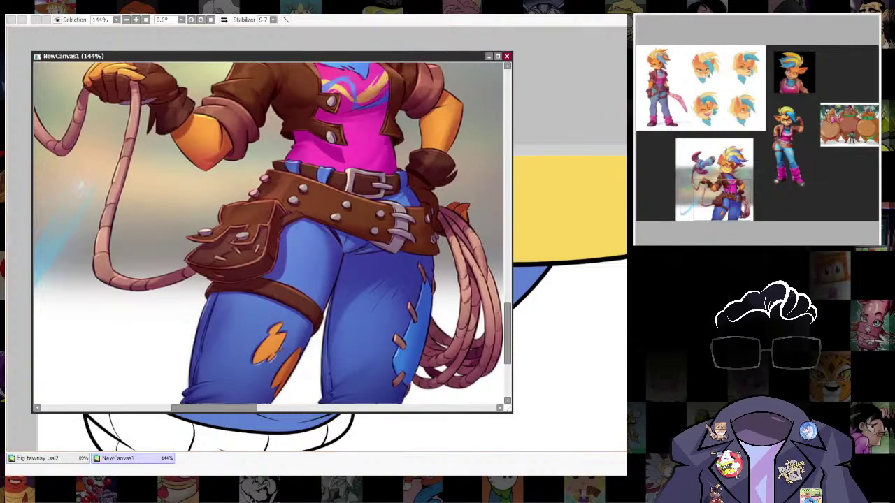
{"action": "scroll", "coordinate": [363, 229], "scroll_direction": "down", "scroll_amount": 9}
{"action": "left_click_drag", "start_coordinate": [290, 94], "coordinate": [326, 195]}
{"action": "scroll", "coordinate": [325, 196], "scroll_direction": "up", "scroll_amount": 9}
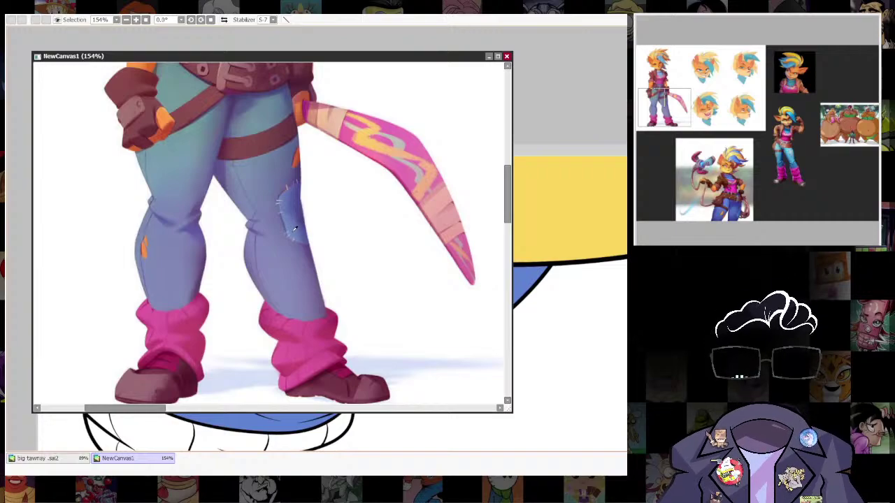
{"action": "left_click", "coordinate": [617, 322]}
Refill the trouser patch with slate blue, then replace it with a light greyish blue and clear the selection.
{"action": "key", "text": "ctrl+f"}
{"action": "key", "text": "ctrl+d"}
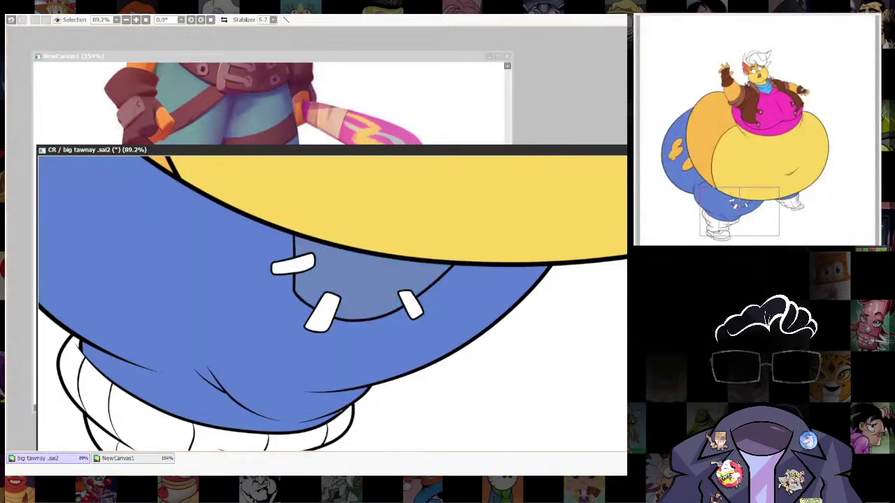
{"action": "key", "text": "ctrl+z"}
{"action": "key", "text": "ctrl+d"}
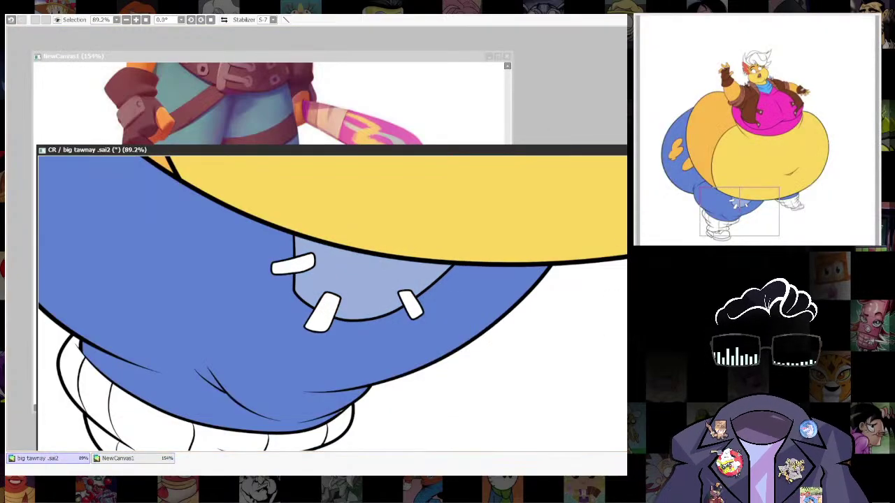
Check the jeans patch stitches in NewCanvas1, comparing the boomerang figure with the figure carrying the coiled rope.
{"action": "scroll", "coordinate": [551, 311], "scroll_direction": "down", "scroll_amount": 8}
{"action": "left_click_drag", "start_coordinate": [413, 348], "coordinate": [493, 396]}
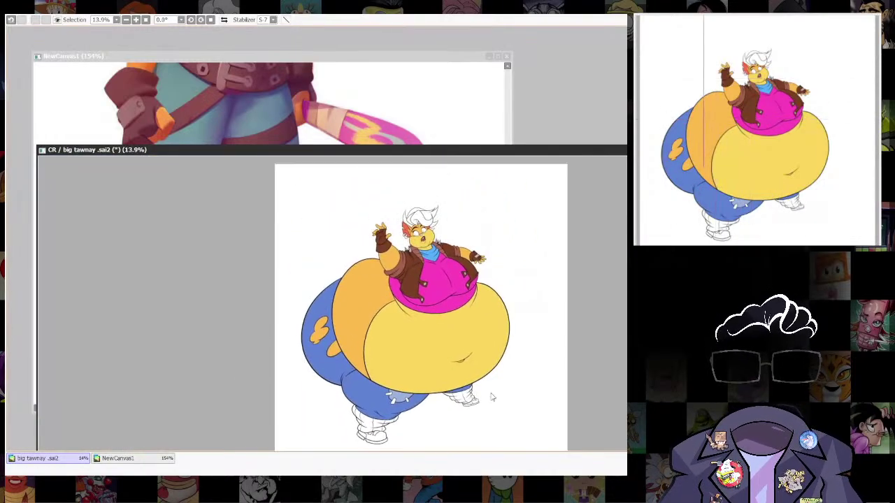
{"action": "scroll", "coordinate": [494, 395], "scroll_direction": "up", "scroll_amount": 4}
{"action": "left_click_drag", "start_coordinate": [467, 366], "coordinate": [474, 306]}
{"action": "left_click", "coordinate": [435, 59]}
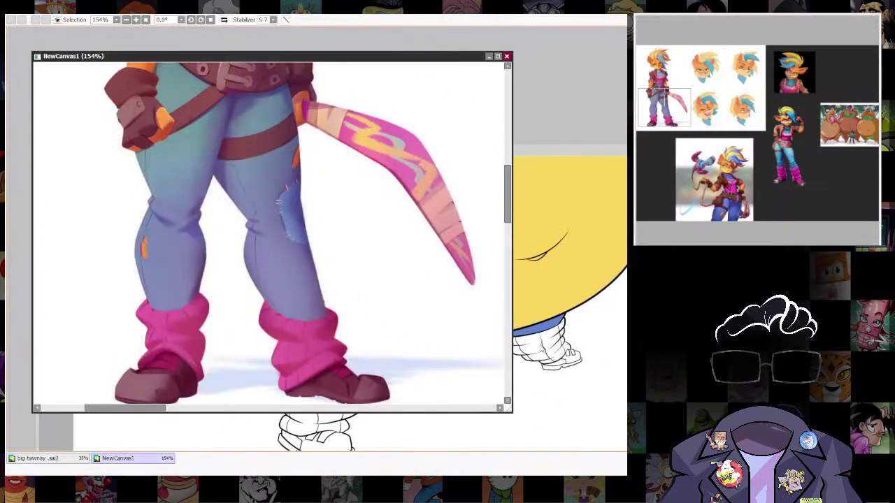
{"action": "scroll", "coordinate": [424, 255], "scroll_direction": "down", "scroll_amount": 8}
{"action": "left_click_drag", "start_coordinate": [475, 279], "coordinate": [357, 196]}
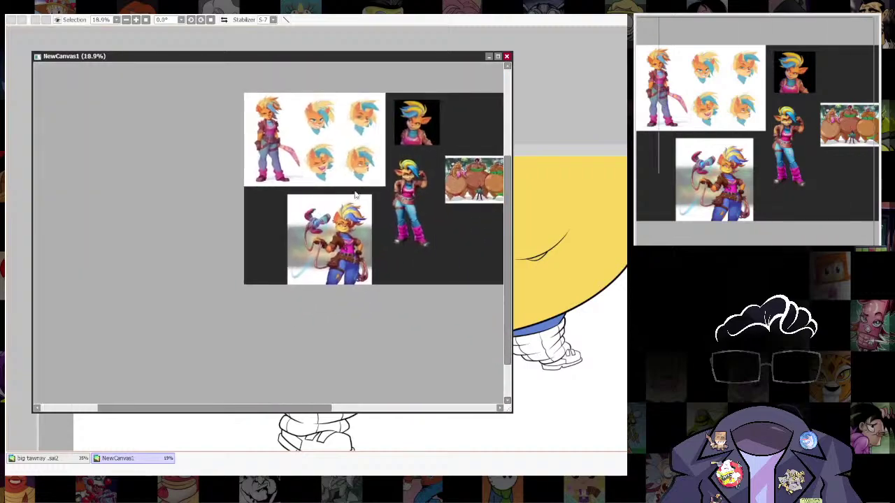
{"action": "scroll", "coordinate": [353, 264], "scroll_direction": "up", "scroll_amount": 10}
{"action": "left_click_drag", "start_coordinate": [420, 304], "coordinate": [355, 127]}
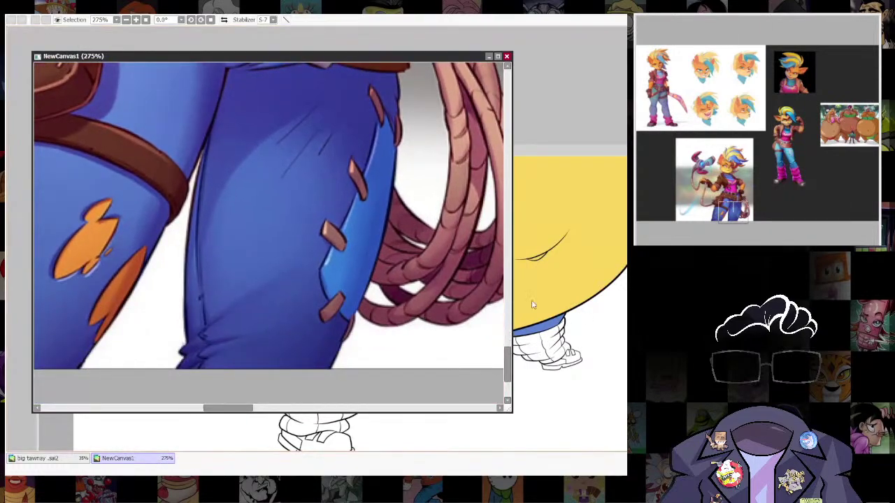
{"action": "left_click", "coordinate": [586, 148]}
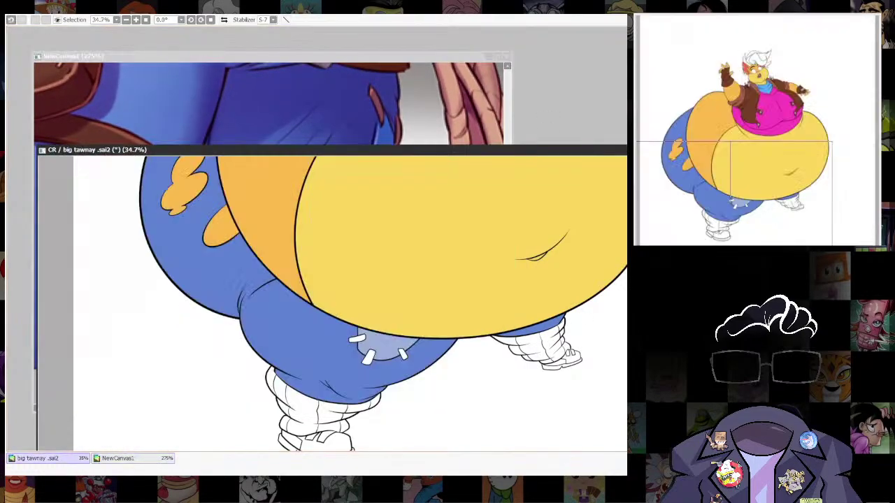
Select the three stitches around the trouser patch, fill them dusty pink and clear the selection.
{"action": "scroll", "coordinate": [443, 340], "scroll_direction": "up", "scroll_amount": 4}
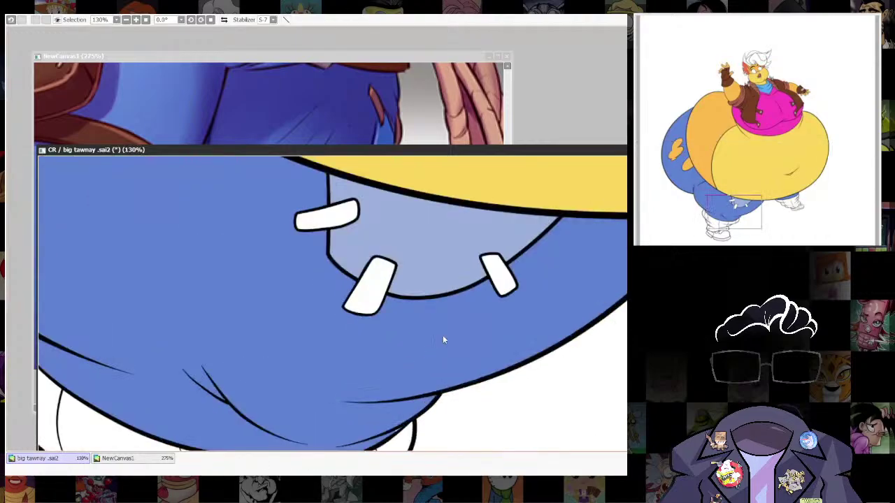
{"action": "left_click", "coordinate": [373, 297]}
{"action": "left_click", "coordinate": [326, 216]}
{"action": "left_click", "coordinate": [497, 274]}
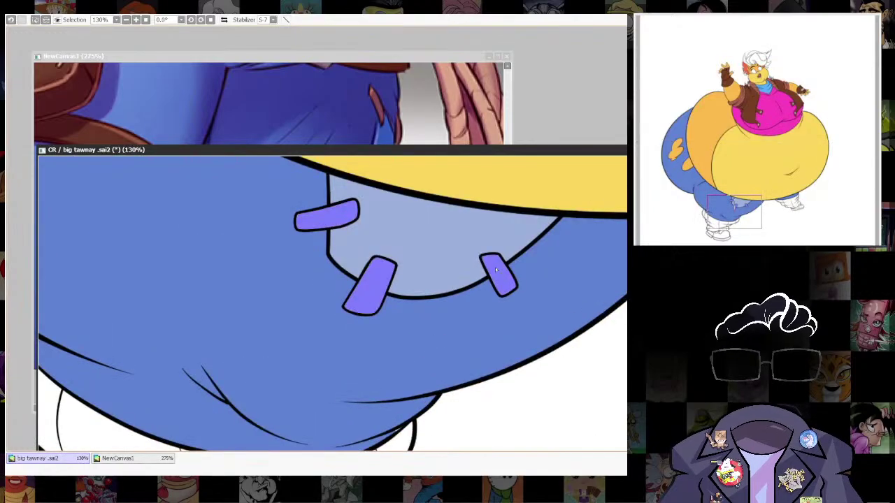
{"action": "key", "text": "ctrl+f"}
{"action": "key", "text": "ctrl+d"}
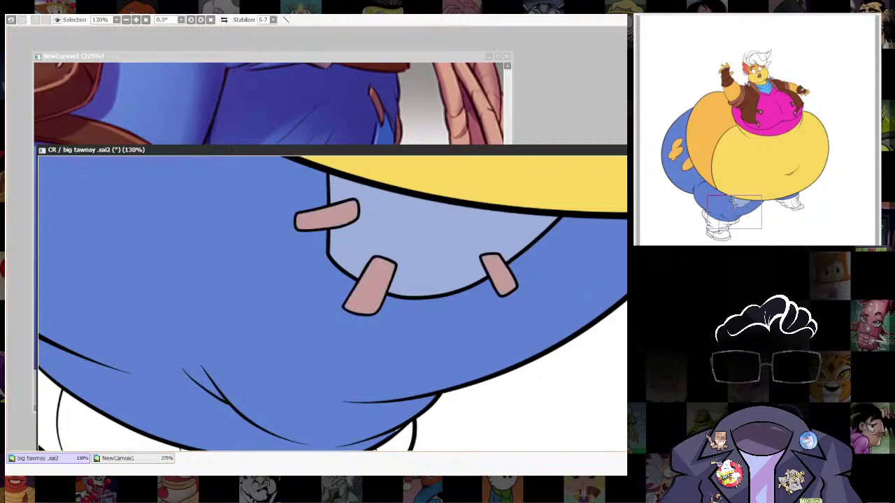
Check the leg warmer and shoe colours on the full-body figure with the boomerang in NewCanvas1.
{"action": "scroll", "coordinate": [498, 315], "scroll_direction": "down", "scroll_amount": 8}
{"action": "left_click_drag", "start_coordinate": [503, 333], "coordinate": [430, 424]}
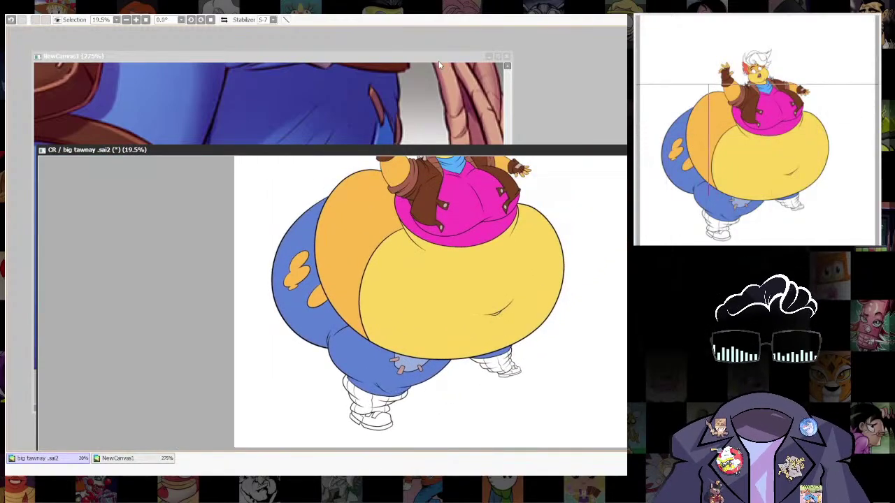
{"action": "left_click", "coordinate": [332, 109]}
{"action": "scroll", "coordinate": [325, 253], "scroll_direction": "down", "scroll_amount": 2}
{"action": "scroll", "coordinate": [322, 258], "scroll_direction": "down", "scroll_amount": 10}
{"action": "scroll", "coordinate": [344, 214], "scroll_direction": "up", "scroll_amount": 5}
{"action": "left_click_drag", "start_coordinate": [344, 214], "coordinate": [464, 423]}
{"action": "scroll", "coordinate": [180, 221], "scroll_direction": "up", "scroll_amount": 4}
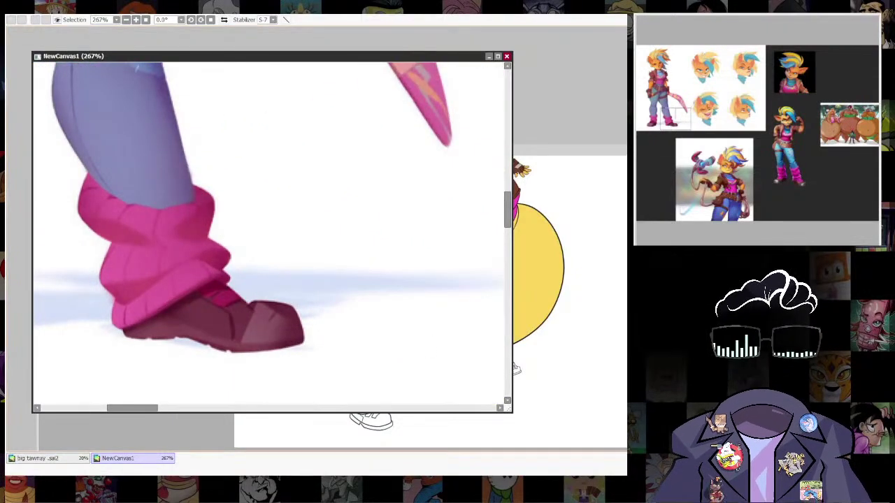
{"action": "left_click", "coordinate": [580, 149]}
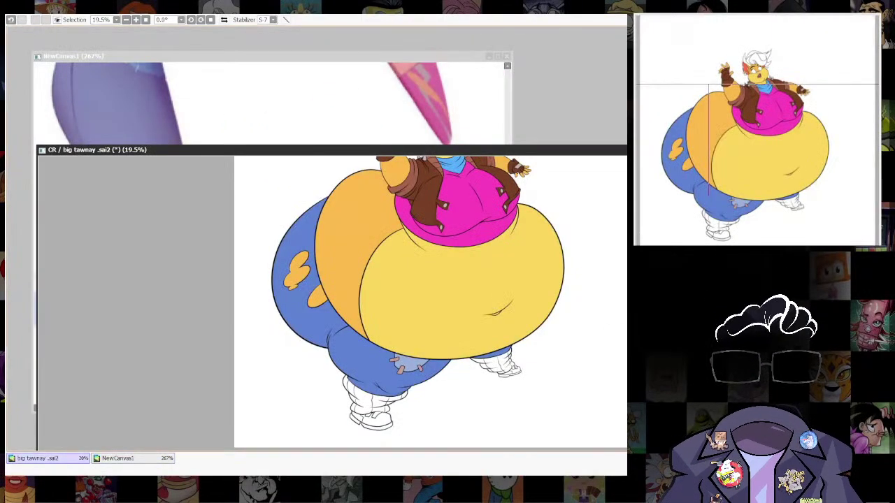
Select all the fold sections of the leg warmer on the nearer leg, leaving out the shoe.
{"action": "scroll", "coordinate": [442, 399], "scroll_direction": "up", "scroll_amount": 3}
{"action": "left_click_drag", "start_coordinate": [442, 398], "coordinate": [429, 358]}
{"action": "left_click", "coordinate": [347, 302]}
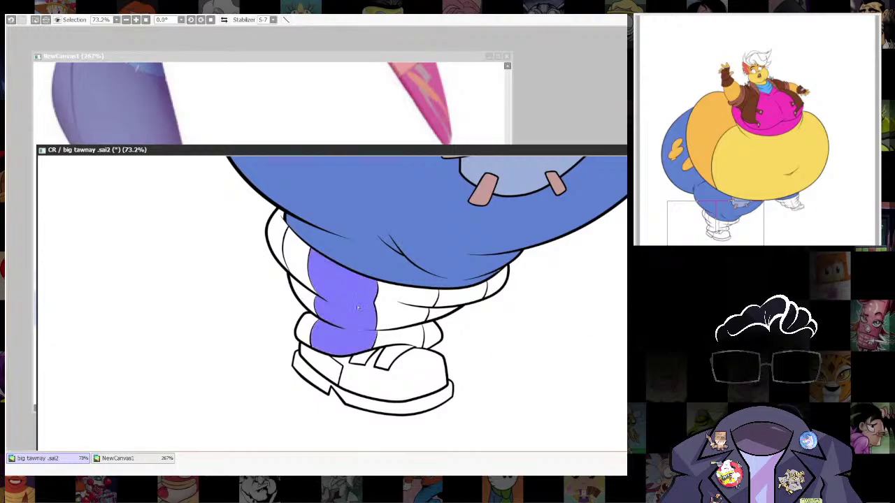
{"action": "left_click", "coordinate": [297, 256]}
{"action": "left_click", "coordinate": [278, 234]}
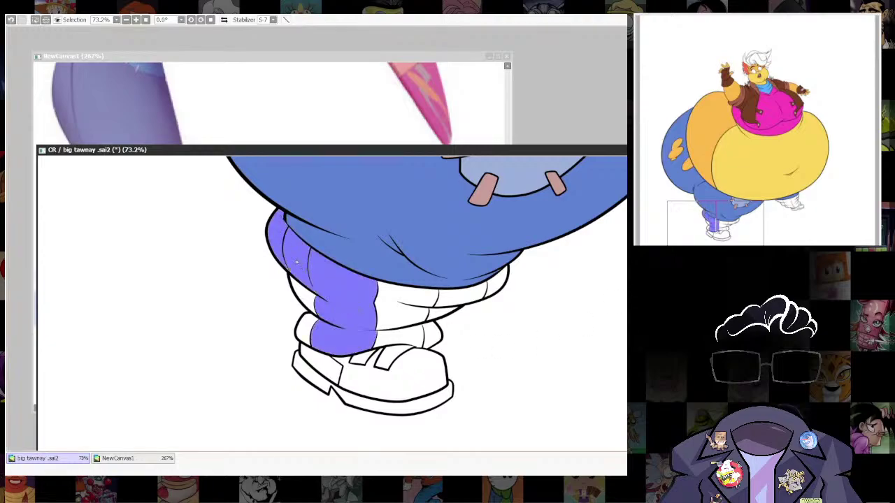
{"action": "left_click", "coordinate": [398, 341]}
{"action": "left_click", "coordinate": [409, 307]}
{"action": "left_click", "coordinate": [458, 293]}
{"action": "left_click_drag", "start_coordinate": [495, 332], "coordinate": [411, 373]}
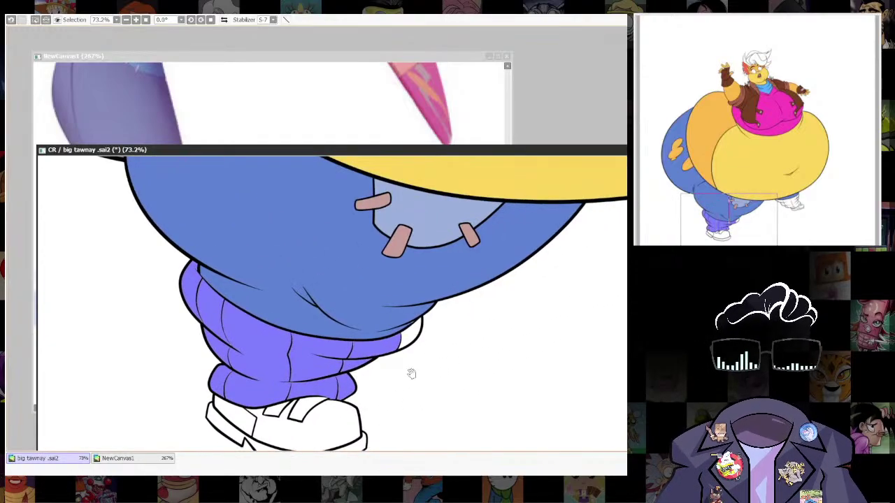
{"action": "left_click_drag", "start_coordinate": [495, 306], "coordinate": [394, 345]}
Add every section of the farther leg's warmer to the selection and save the drawing.
{"action": "left_click_drag", "start_coordinate": [464, 276], "coordinate": [196, 332]}
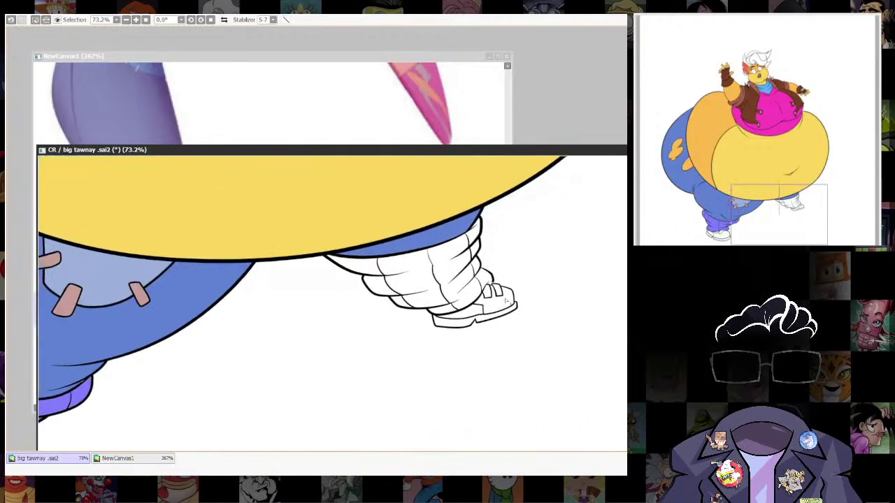
{"action": "left_click", "coordinate": [416, 279]}
{"action": "left_click", "coordinate": [380, 285]}
{"action": "left_click", "coordinate": [375, 267]}
{"action": "left_click", "coordinate": [461, 290]}
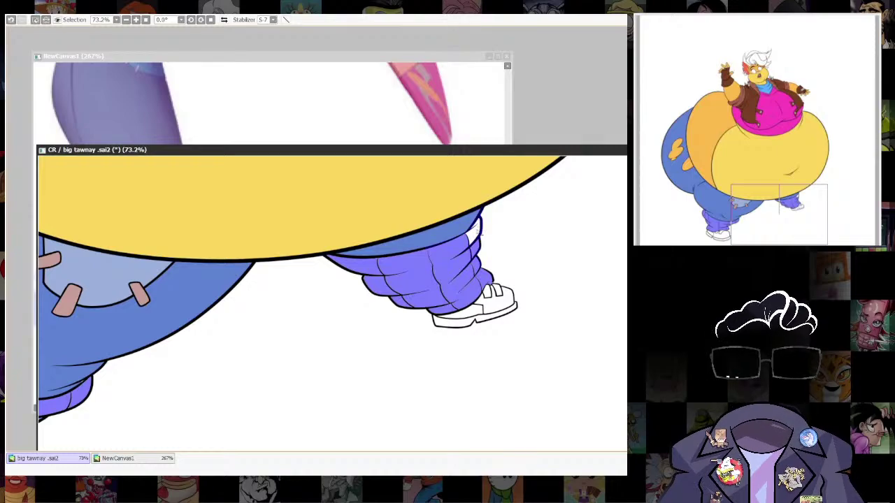
{"action": "key", "text": "ctrl+s"}
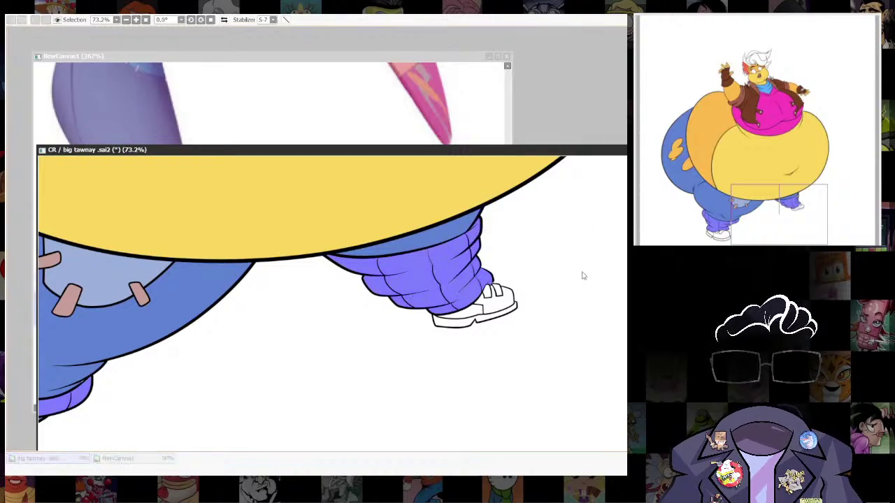
Fill the selected leg warmers on both legs with raspberry pink and clear the selection.
{"action": "key", "text": "ctrl+f"}
{"action": "left_click_drag", "start_coordinate": [432, 370], "coordinate": [735, 342], "text": "space"}
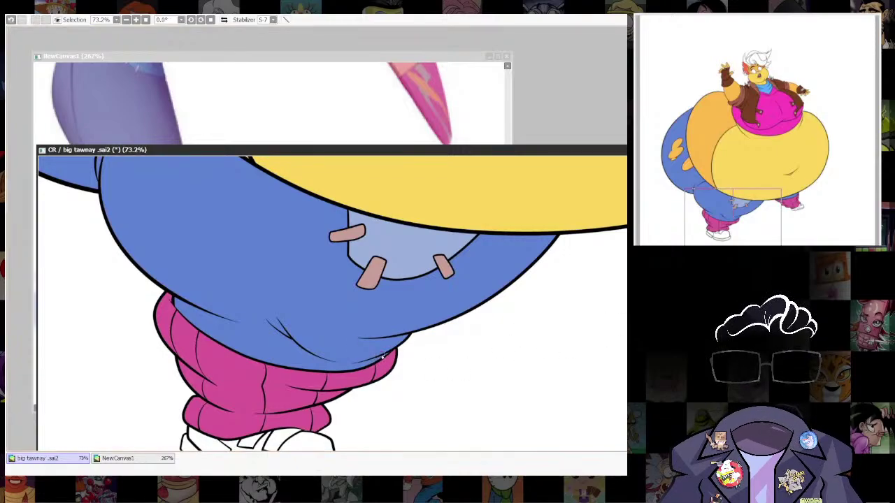
{"action": "scroll", "coordinate": [454, 384], "scroll_direction": "down", "scroll_amount": 5}
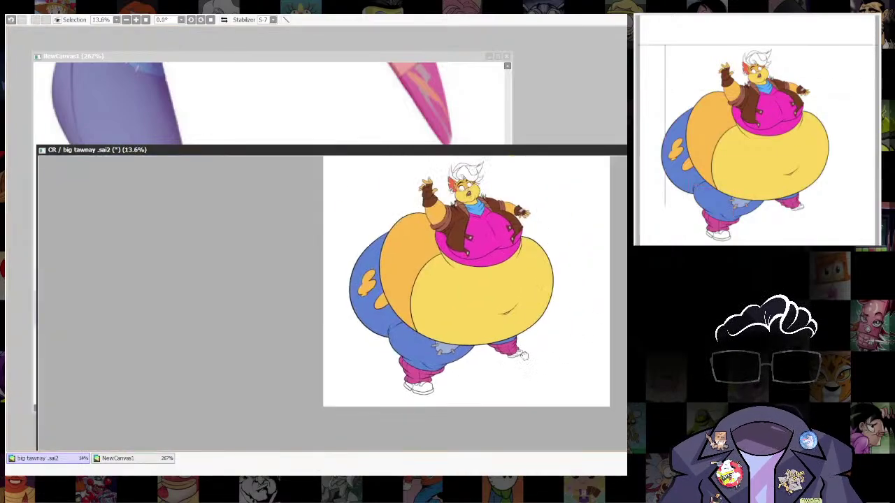
Compare the uncoloured shoe in the drawing with the shoe in the painted reference on the NewCanvas1 canvas.
{"action": "scroll", "coordinate": [455, 384], "scroll_direction": "up", "scroll_amount": 2}
{"action": "left_click_drag", "start_coordinate": [559, 234], "coordinate": [495, 260]}
{"action": "scroll", "coordinate": [384, 344], "scroll_direction": "up", "scroll_amount": 3}
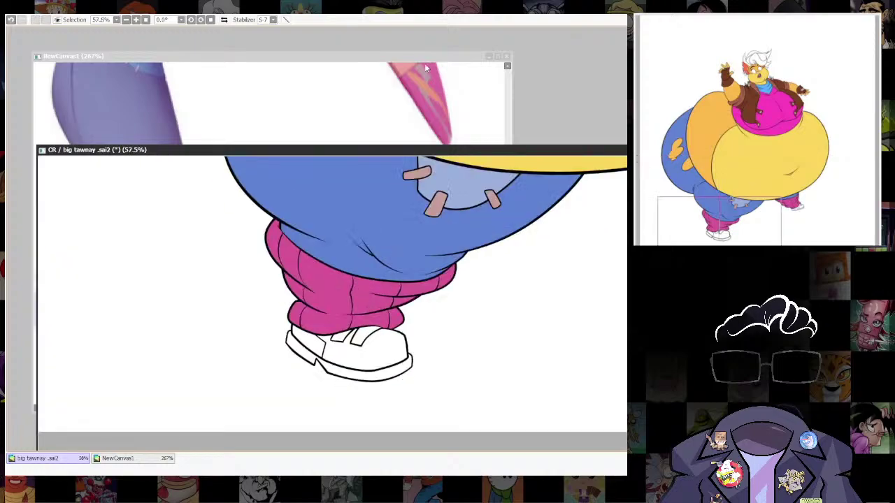
{"action": "left_click", "coordinate": [425, 64]}
{"action": "scroll", "coordinate": [344, 198], "scroll_direction": "down", "scroll_amount": 9}
{"action": "scroll", "coordinate": [425, 342], "scroll_direction": "up", "scroll_amount": 1}
{"action": "left_click_drag", "start_coordinate": [457, 332], "coordinate": [416, 314]}
{"action": "scroll", "coordinate": [415, 313], "scroll_direction": "up", "scroll_amount": 10}
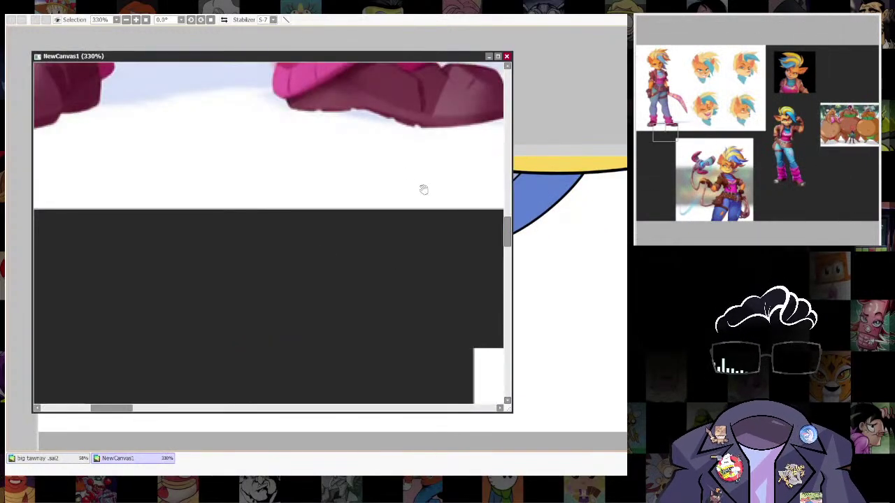
{"action": "left_click_drag", "start_coordinate": [423, 189], "coordinate": [346, 342]}
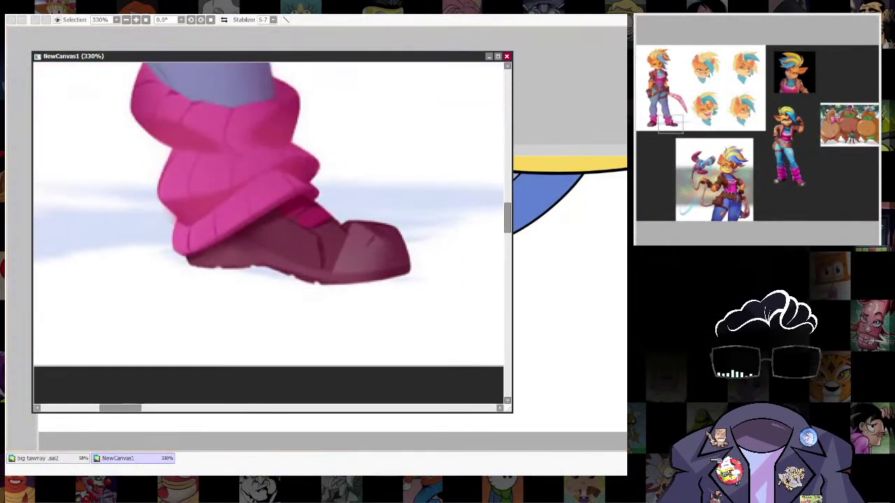
{"action": "left_click", "coordinate": [601, 163]}
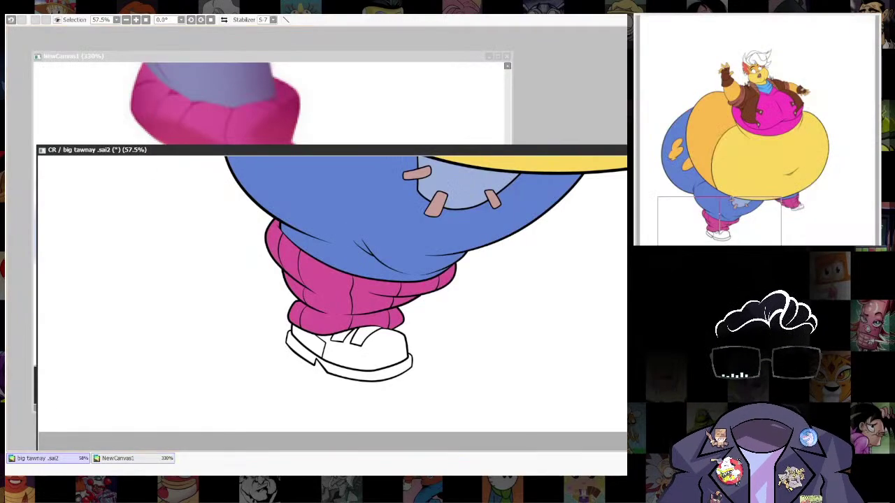
{"action": "left_click", "coordinate": [506, 97]}
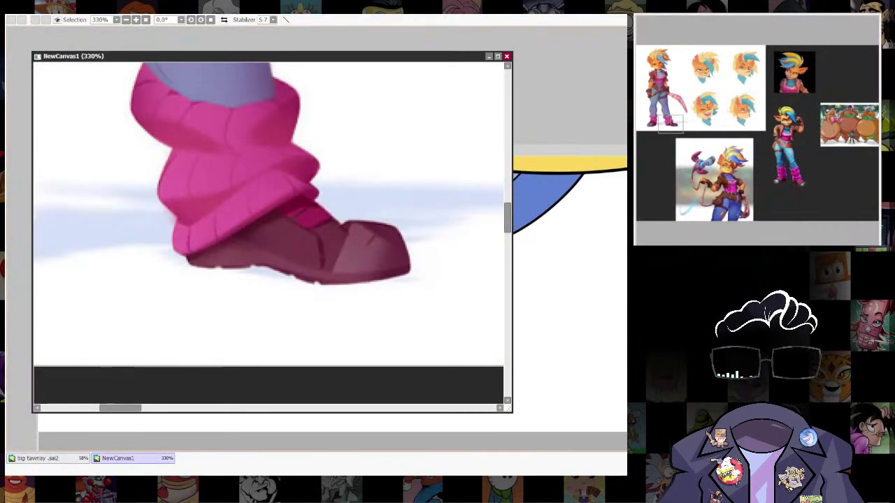
Using the 3D reference's shoes as the guide, fill the front uppers of both shoes with a muted greyish brown.
{"action": "scroll", "coordinate": [391, 235], "scroll_direction": "down", "scroll_amount": 10}
{"action": "scroll", "coordinate": [436, 246], "scroll_direction": "up", "scroll_amount": 10}
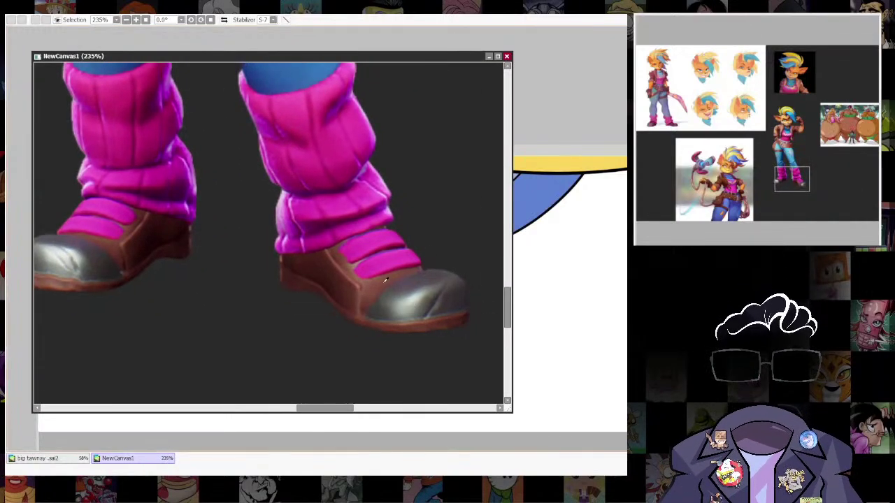
{"action": "left_click", "coordinate": [620, 150]}
{"action": "left_click", "coordinate": [377, 353]}
{"action": "left_click_drag", "start_coordinate": [571, 325], "coordinate": [236, 396]}
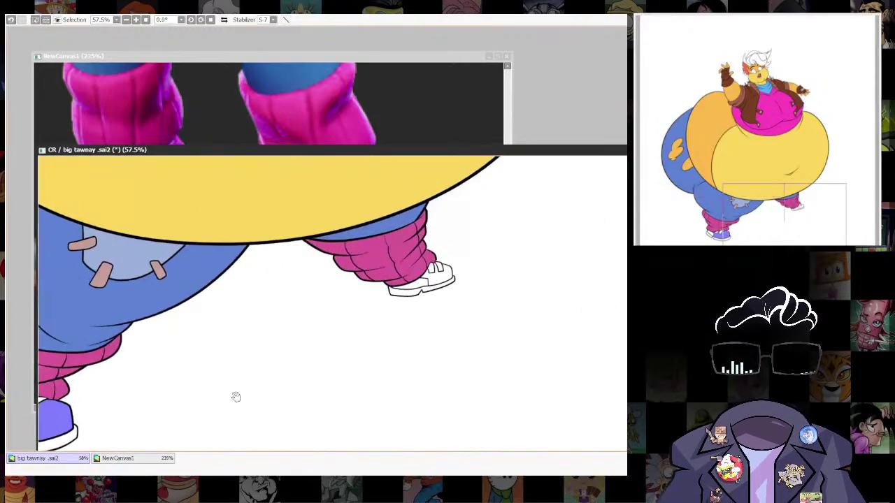
{"action": "left_click", "coordinate": [431, 279]}
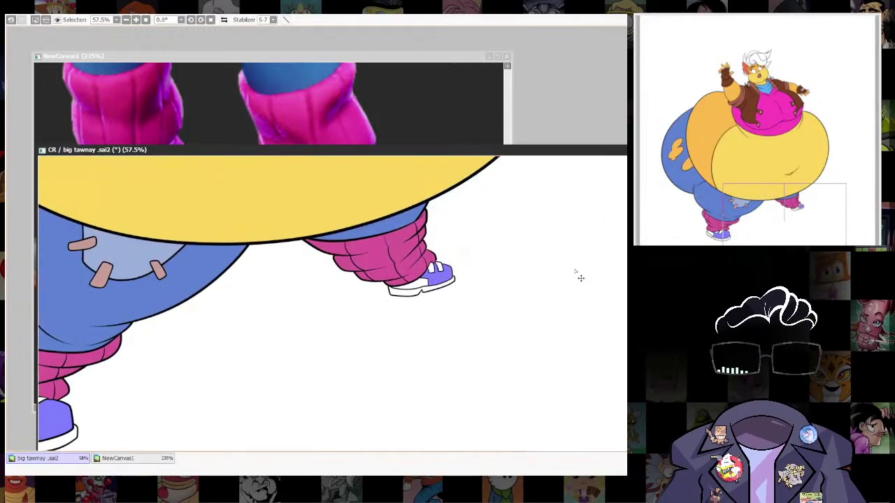
{"action": "key", "text": "ctrl+f"}
{"action": "key", "text": "ctrl+d"}
Select the straps on both shoes and fill them with pink, following the reference shoes.
{"action": "left_click", "coordinate": [435, 70]}
{"action": "left_click_drag", "start_coordinate": [501, 237], "coordinate": [499, 202]}
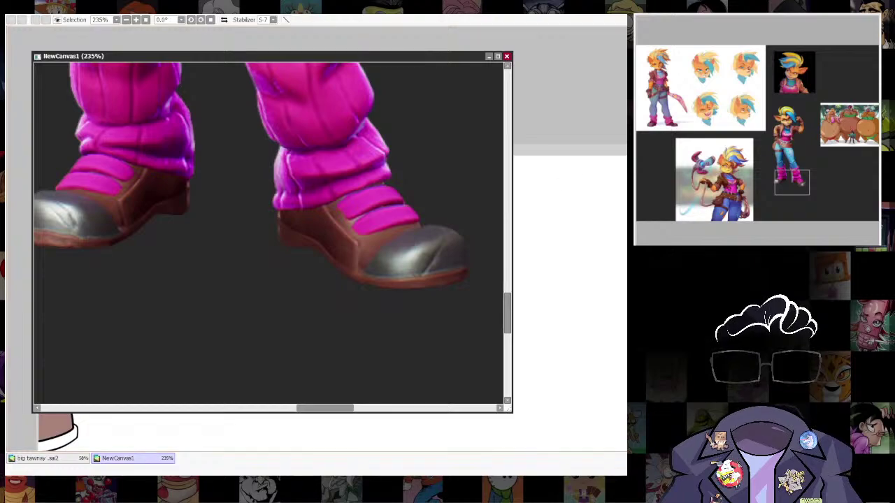
{"action": "left_click", "coordinate": [545, 149]}
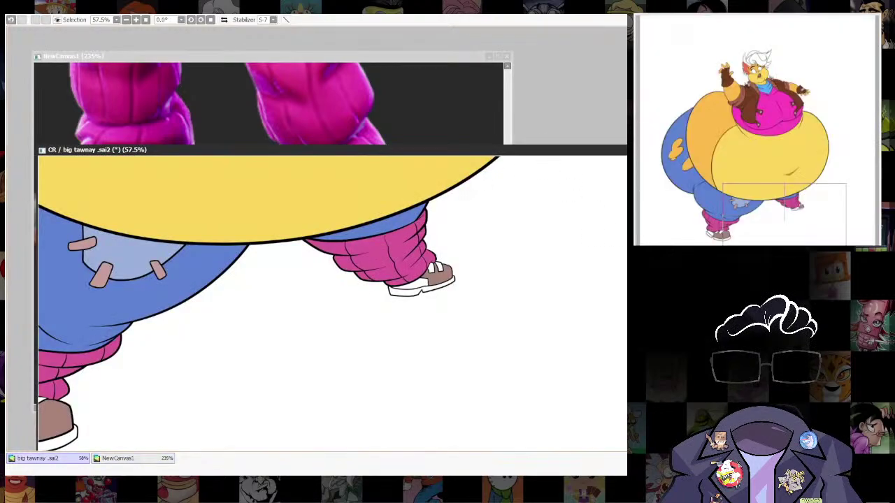
{"action": "left_click_drag", "start_coordinate": [330, 329], "coordinate": [557, 274]}
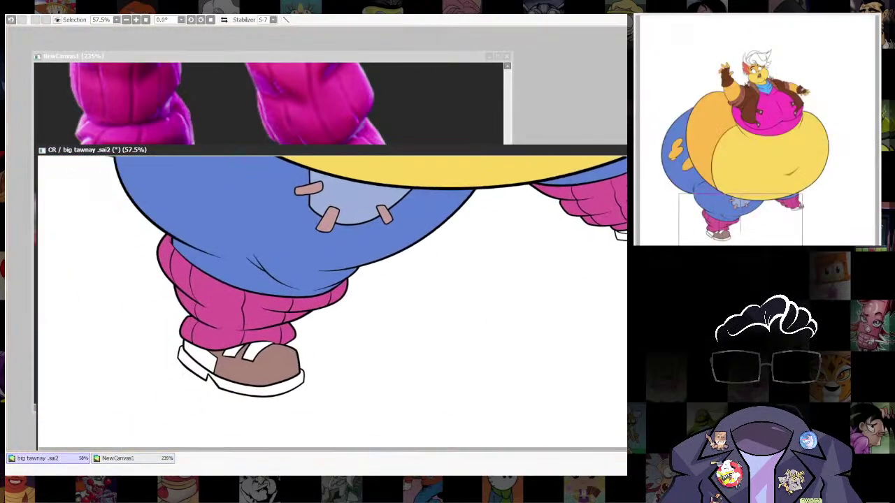
{"action": "left_click", "coordinate": [234, 352]}
{"action": "scroll", "coordinate": [447, 392], "scroll_direction": "right", "scroll_amount": 2}
{"action": "scroll", "coordinate": [446, 392], "scroll_direction": "up", "scroll_amount": 1}
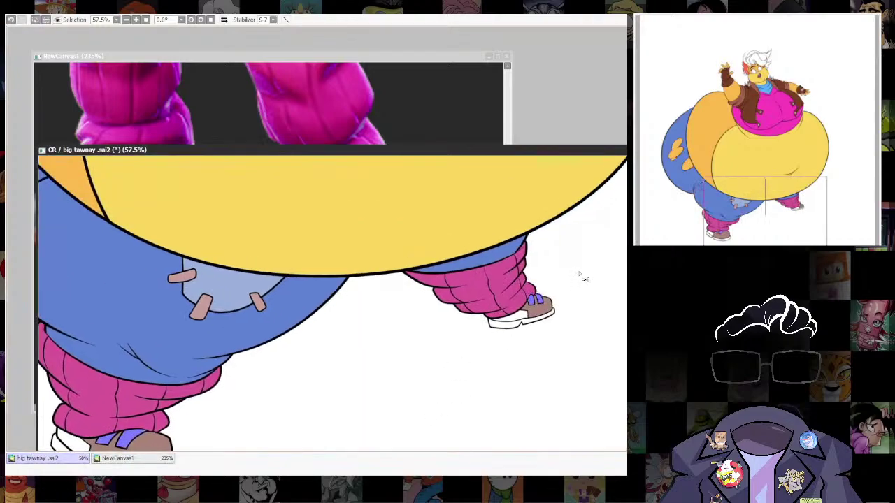
{"action": "key", "text": "ctrl+f"}
{"action": "key", "text": "ctrl+d"}
Select the heel sections of both shoes and fill them with a dark reddish brown based on the reference.
{"action": "left_click_drag", "start_coordinate": [524, 373], "coordinate": [559, 341]}
{"action": "scroll", "coordinate": [559, 340], "scroll_direction": "down", "scroll_amount": 1}
{"action": "left_click", "coordinate": [417, 74]}
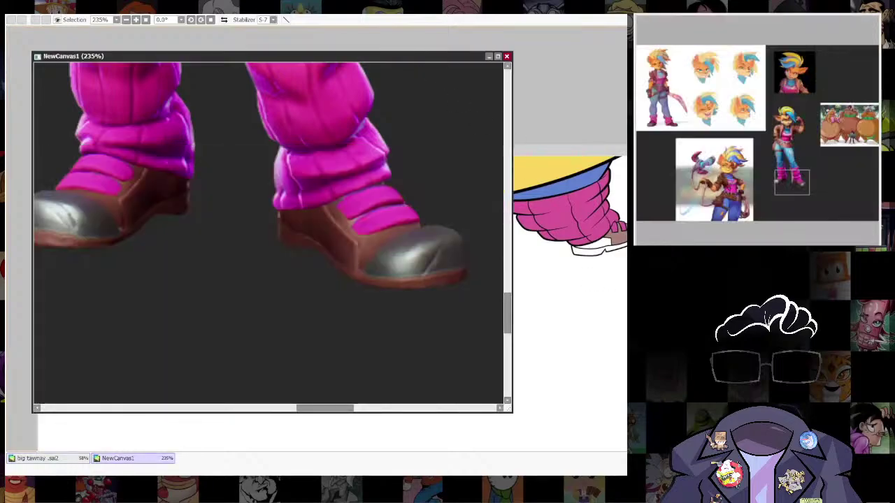
{"action": "left_click", "coordinate": [606, 156]}
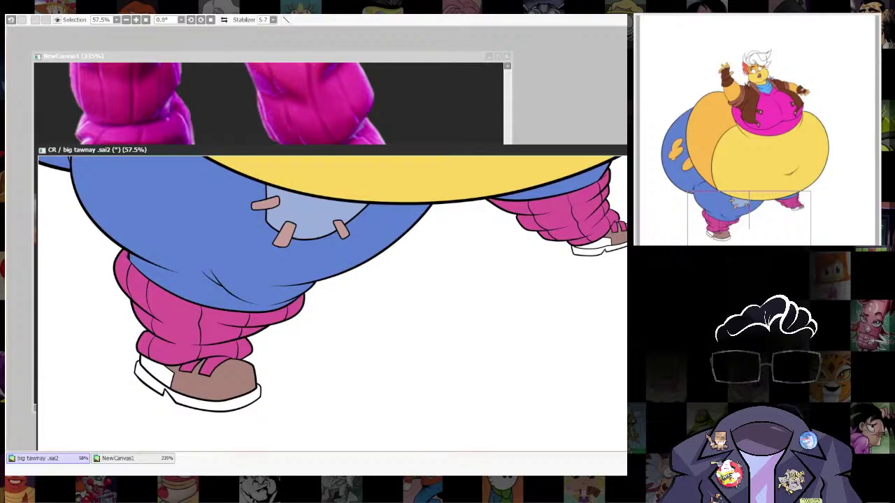
{"action": "left_click_drag", "start_coordinate": [608, 243], "coordinate": [599, 232]}
{"action": "left_click", "coordinate": [153, 374]}
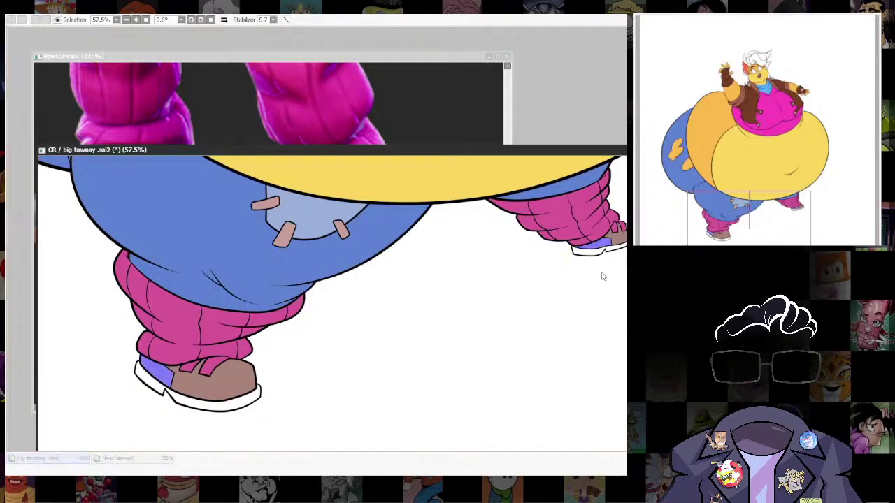
{"action": "key", "text": "ctrl+f"}
{"action": "key", "text": "ctrl+d"}
Recheck the reference shoes and refill the front uppers of both shoes with a warmer reddish brown.
{"action": "left_click", "coordinate": [454, 58]}
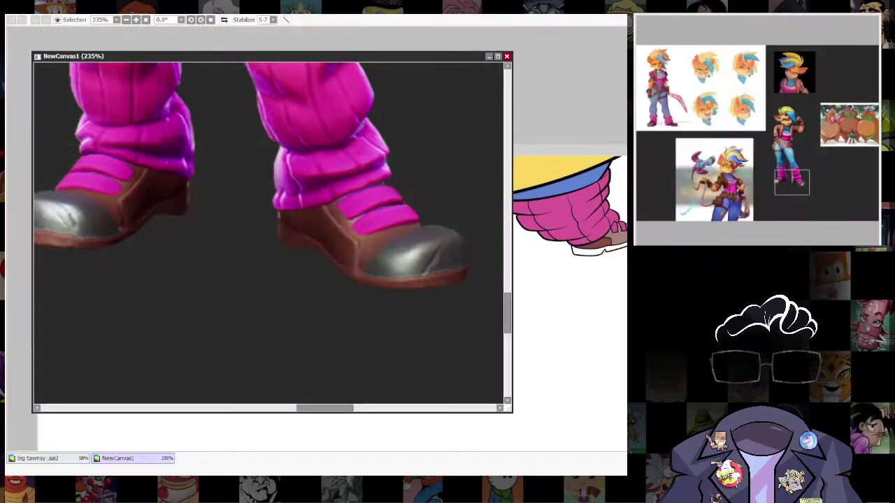
{"action": "key", "text": "ctrl+Tab"}
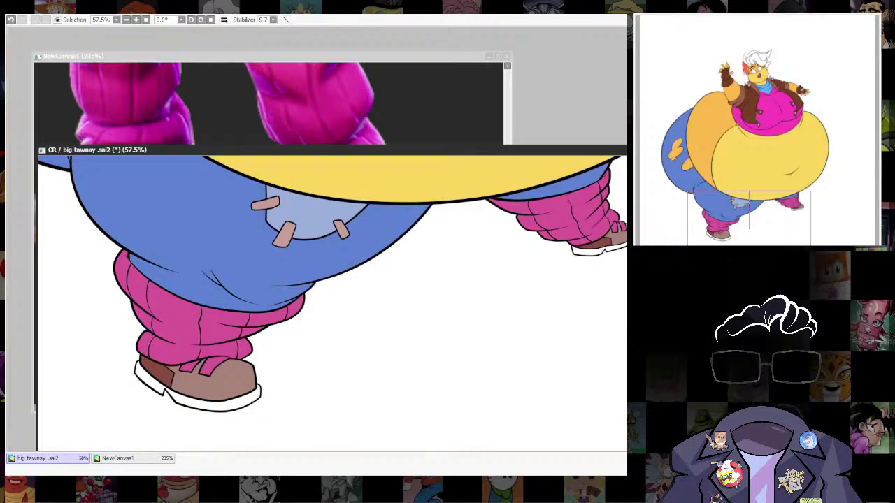
{"action": "left_click", "coordinate": [618, 239]}
{"action": "left_click", "coordinate": [236, 391]}
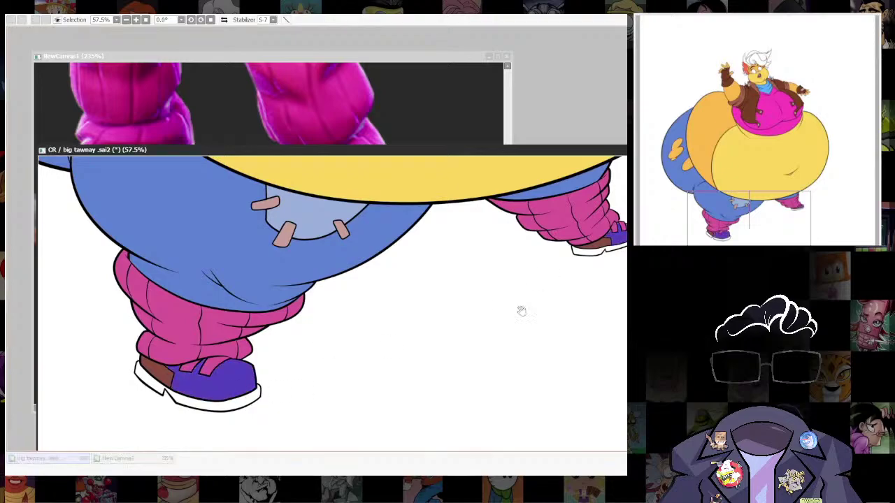
{"action": "key", "text": "ctrl+d"}
{"action": "left_click_drag", "start_coordinate": [447, 395], "coordinate": [544, 322]}
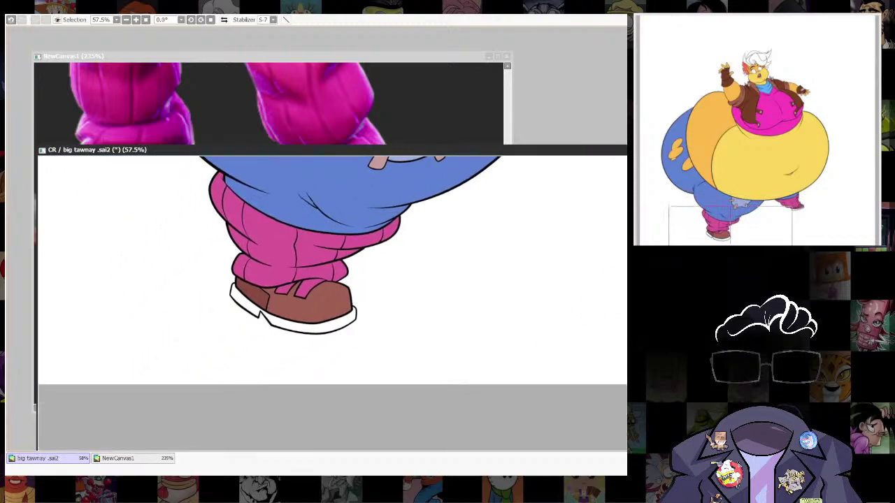
Select the front and heel parts of the soles on both shoes and fill them with dark brown.
{"action": "left_click", "coordinate": [470, 59]}
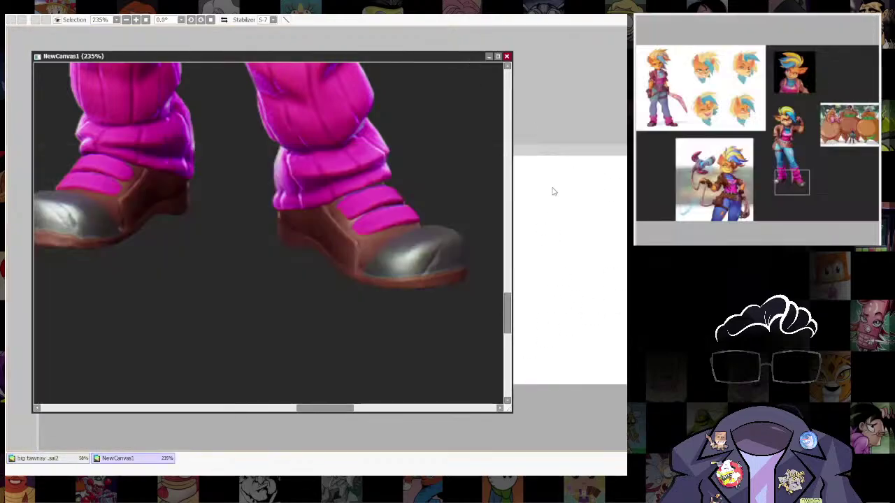
{"action": "left_click", "coordinate": [587, 155]}
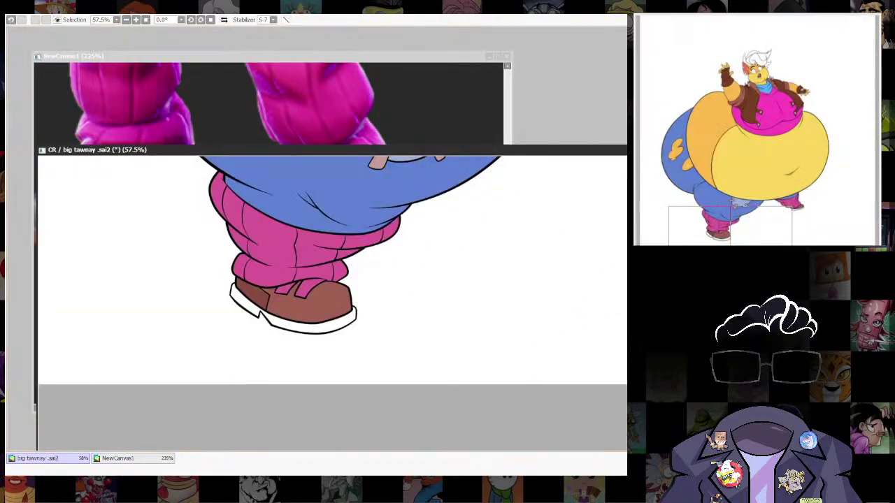
{"action": "left_click", "coordinate": [336, 327]}
{"action": "left_click_drag", "start_coordinate": [499, 331], "coordinate": [471, 363]}
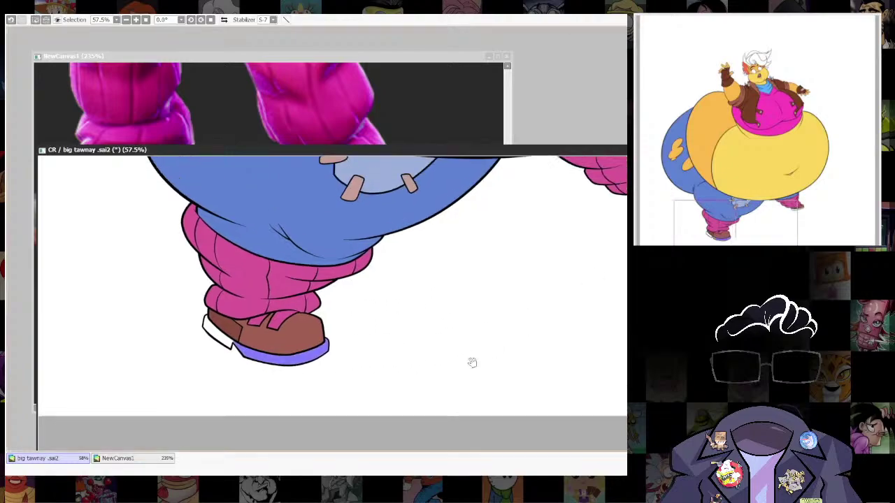
{"action": "left_click_drag", "start_coordinate": [503, 335], "coordinate": [442, 347]}
{"action": "left_click", "coordinate": [157, 351]}
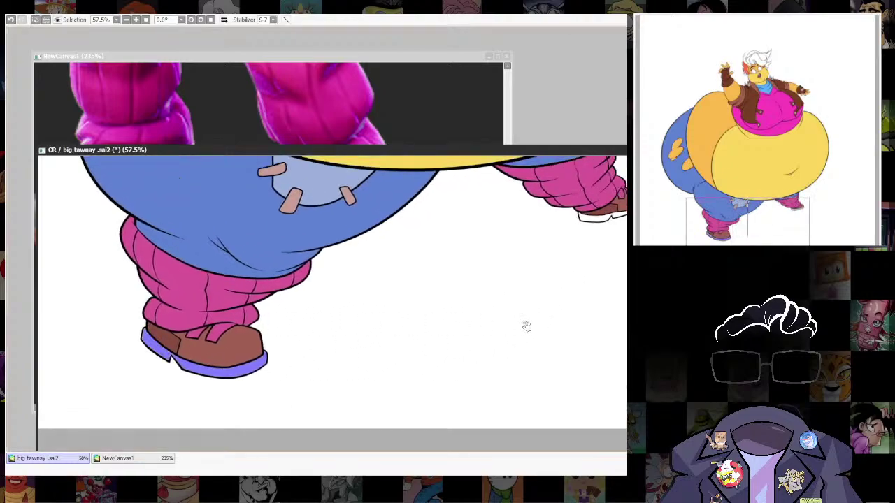
{"action": "left_click_drag", "start_coordinate": [531, 285], "coordinate": [431, 348]}
{"action": "left_click", "coordinate": [504, 281]}
{"action": "left_click", "coordinate": [527, 279]}
{"action": "key", "text": "ctrl+f"}
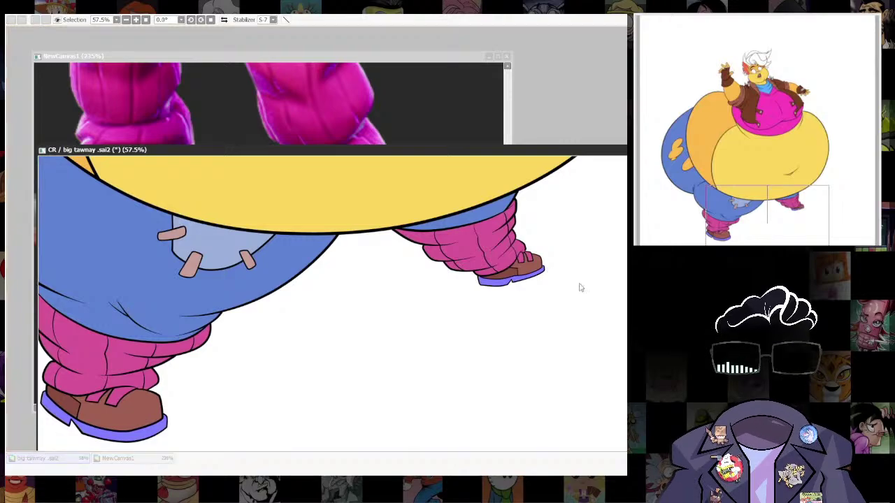
{"action": "key", "text": "ctrl+d"}
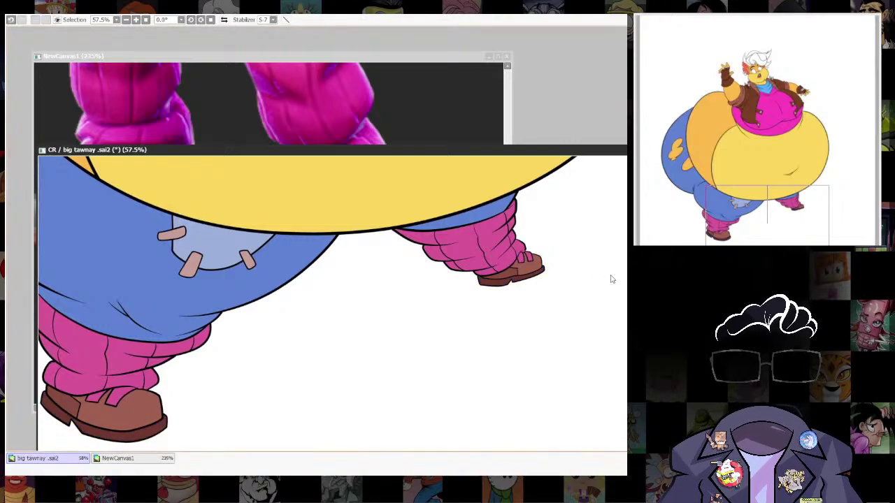
Sample the turquoise iris colour from the face of the reference character with the blue-streaked hair and brown jacket.
{"action": "scroll", "coordinate": [487, 379], "scroll_direction": "down", "scroll_amount": 8}
{"action": "scroll", "coordinate": [515, 350], "scroll_direction": "up", "scroll_amount": 8}
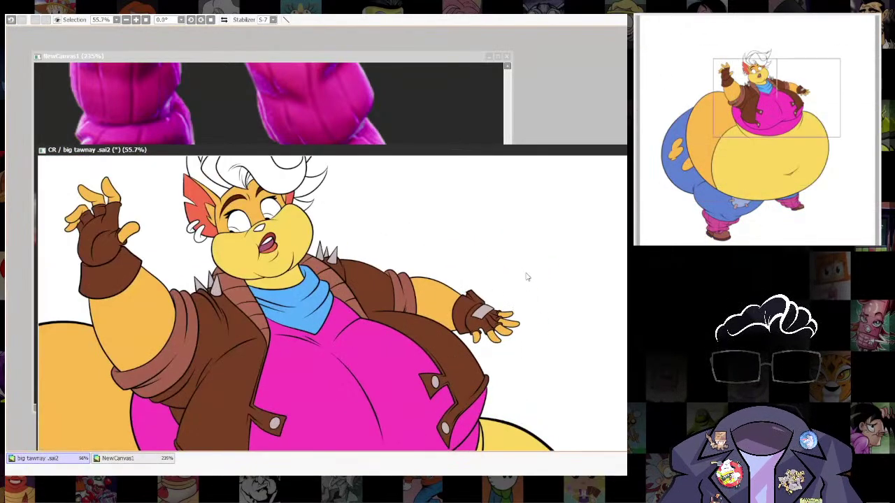
{"action": "scroll", "coordinate": [527, 277], "scroll_direction": "down", "scroll_amount": 3}
{"action": "left_click", "coordinate": [377, 60]}
{"action": "scroll", "coordinate": [401, 154], "scroll_direction": "down", "scroll_amount": 5}
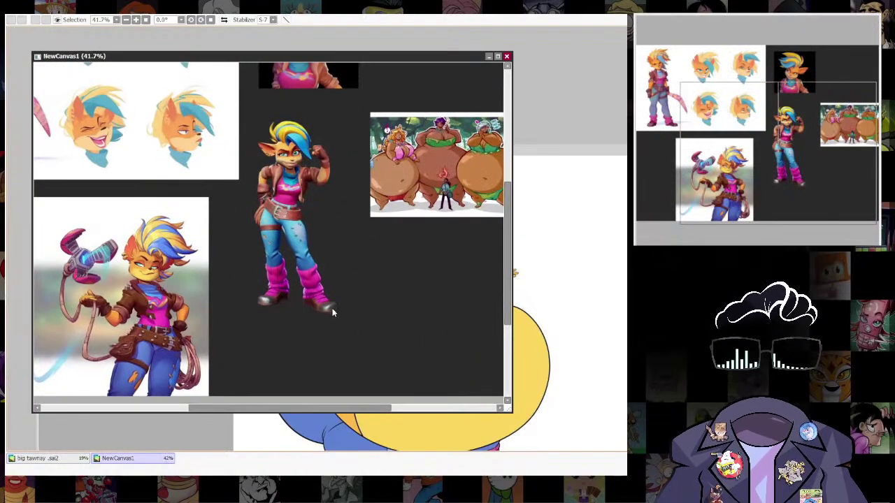
{"action": "scroll", "coordinate": [332, 297], "scroll_direction": "up", "scroll_amount": 4}
{"action": "left_click_drag", "start_coordinate": [242, 145], "coordinate": [326, 296]}
{"action": "left_click_drag", "start_coordinate": [303, 325], "coordinate": [432, 207]}
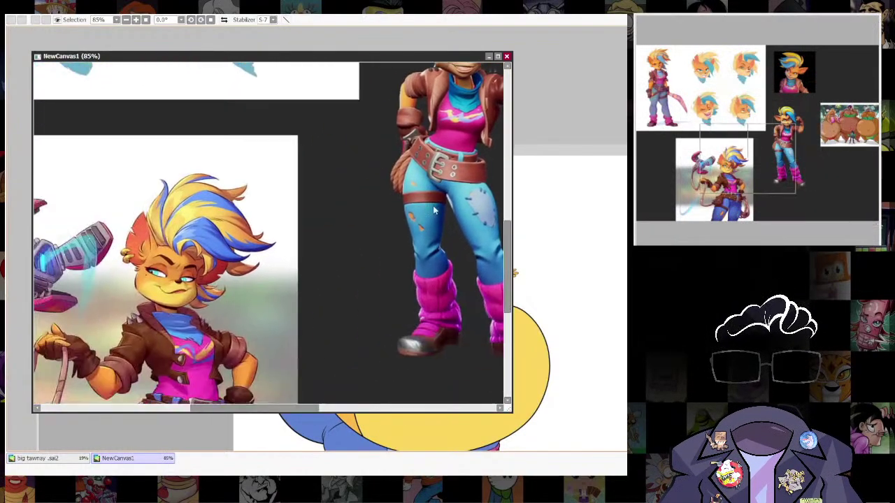
{"action": "scroll", "coordinate": [162, 269], "scroll_direction": "up", "scroll_amount": 8}
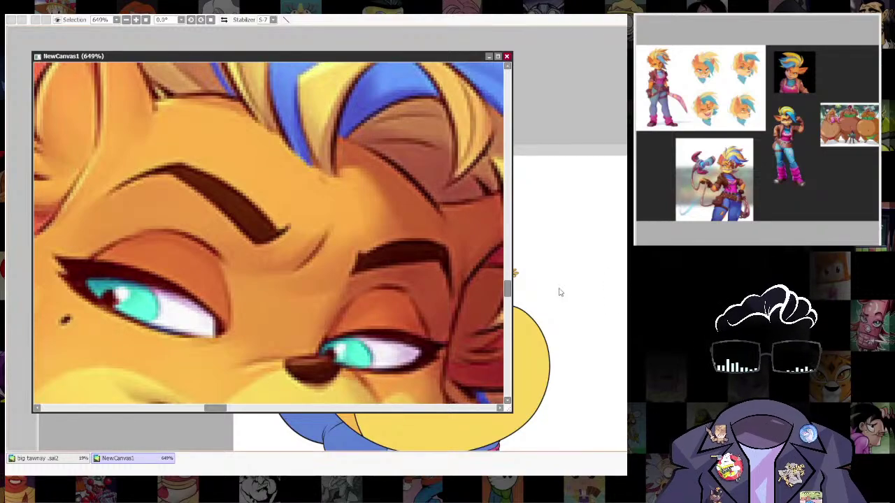
Select the irises of both eyes in the drawing and fill them with turquoise.
{"action": "left_click", "coordinate": [594, 145]}
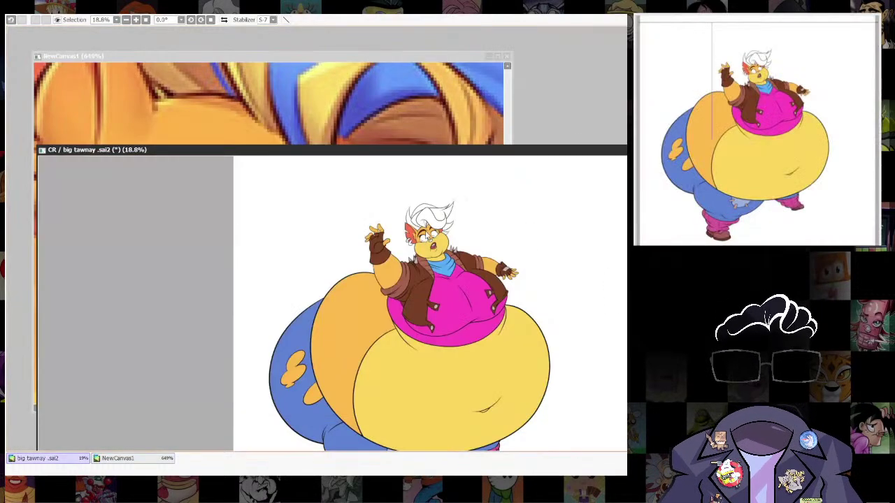
{"action": "scroll", "coordinate": [428, 234], "scroll_direction": "up", "scroll_amount": 7}
{"action": "left_click", "coordinate": [399, 301]}
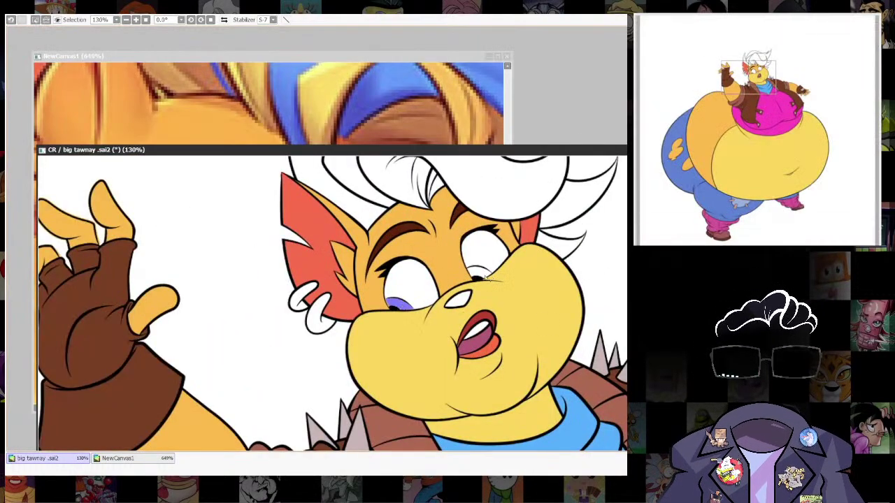
{"action": "left_click", "coordinate": [481, 270]}
{"action": "key", "text": "ctrl+u"}
{"action": "left_click", "coordinate": [589, 276]}
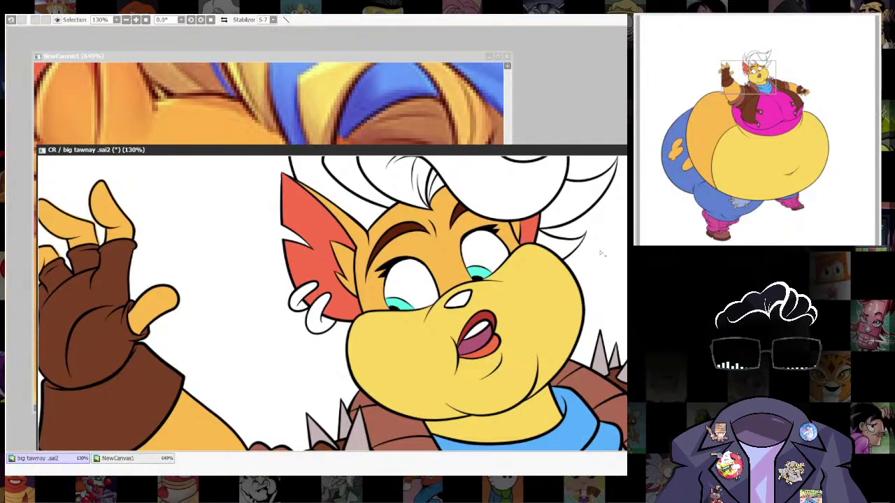
Undo the iris fill, tighten the selection around both irises, refill them with turquoise and deselect.
{"action": "scroll", "coordinate": [560, 294], "scroll_direction": "down", "scroll_amount": 5}
{"action": "scroll", "coordinate": [542, 286], "scroll_direction": "up", "scroll_amount": 10}
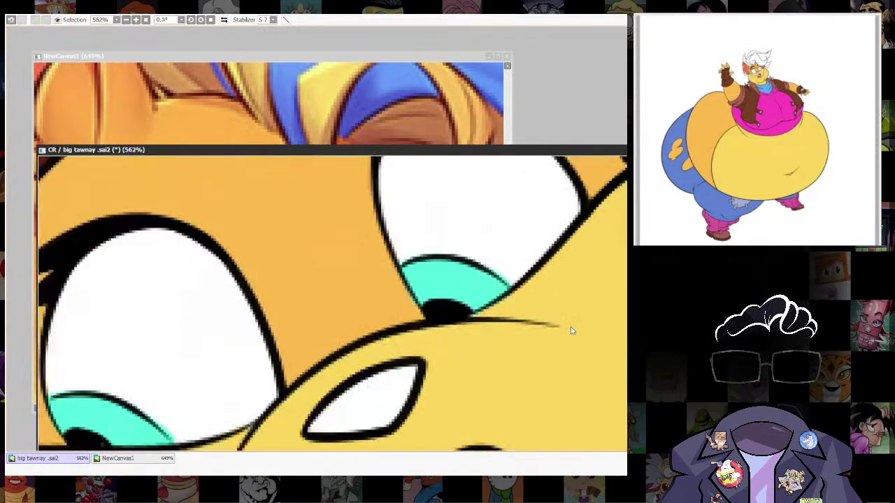
{"action": "key", "text": "ctrl+z"}
{"action": "key", "text": "ctrl+z"}
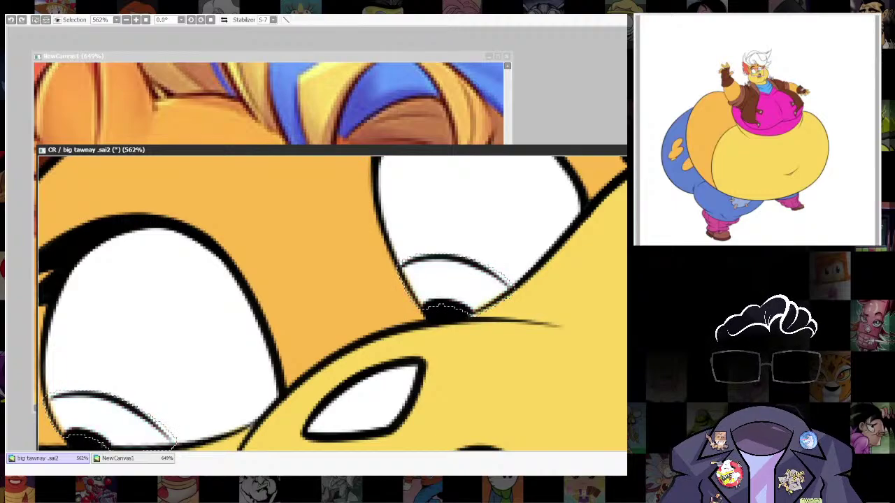
{"action": "key", "text": "ctrl+u"}
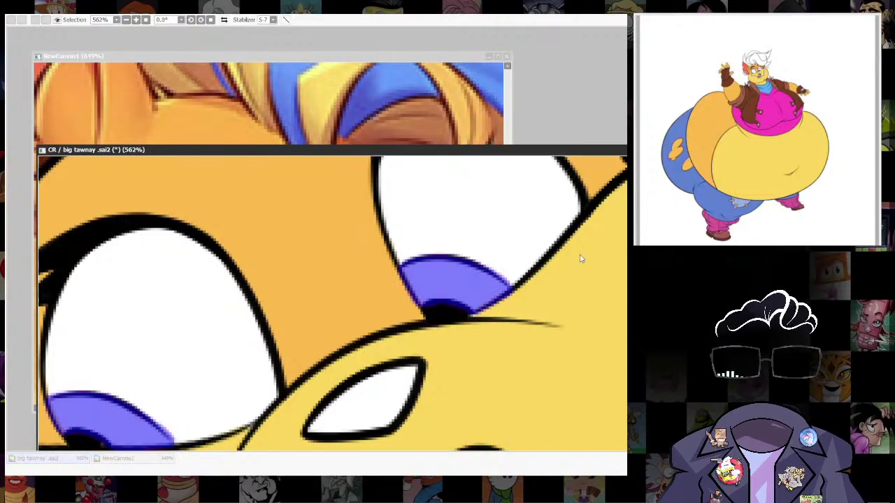
{"action": "left_click_drag", "start_coordinate": [519, 249], "coordinate": [515, 246]}
{"action": "left_click", "coordinate": [584, 276]}
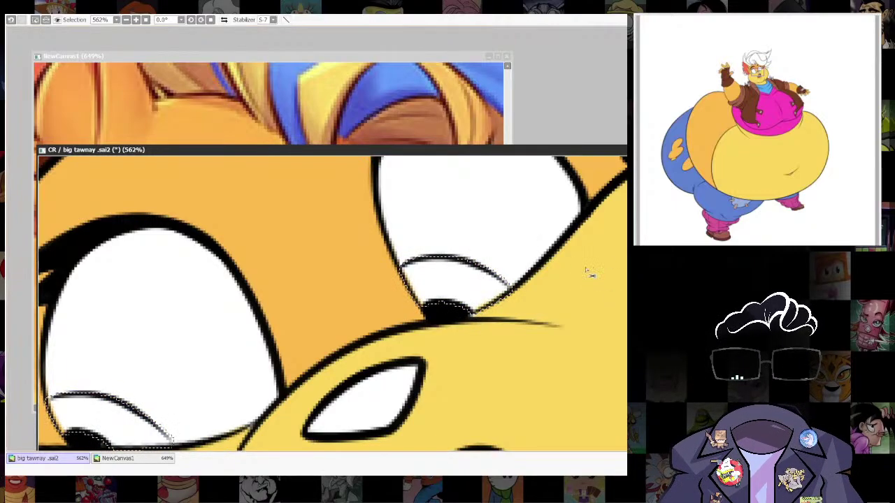
{"action": "key", "text": "ctrl+f"}
{"action": "key", "text": "ctrl+d"}
{"action": "scroll", "coordinate": [551, 349], "scroll_direction": "down", "scroll_amount": 10}
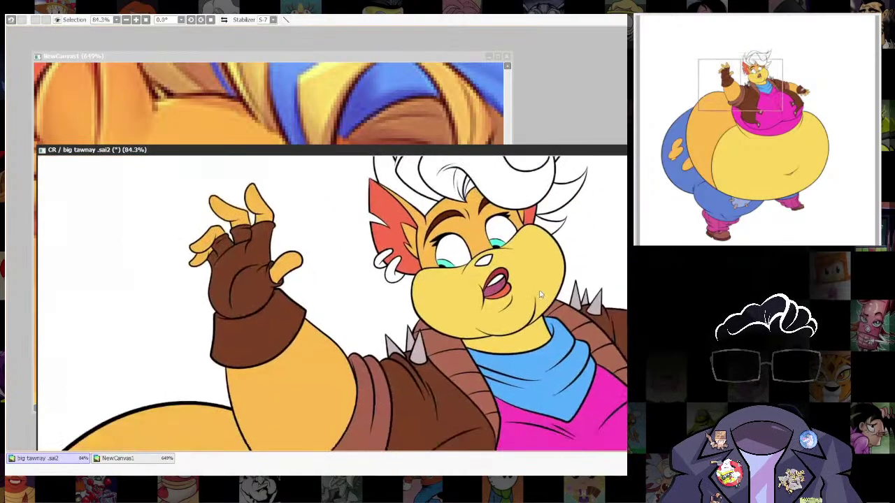
Sample the dark brown of the nose from the reference face and fill the drawing's nose with it.
{"action": "left_click", "coordinate": [434, 69]}
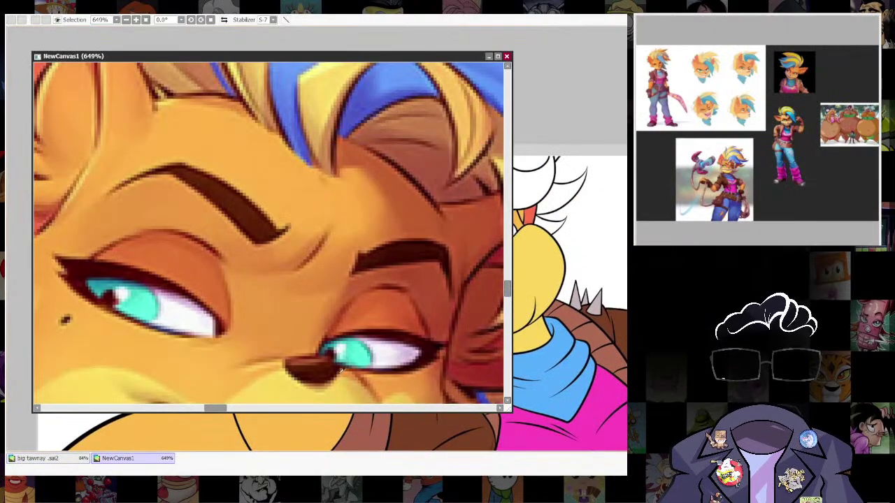
{"action": "key", "text": "ctrl+Tab"}
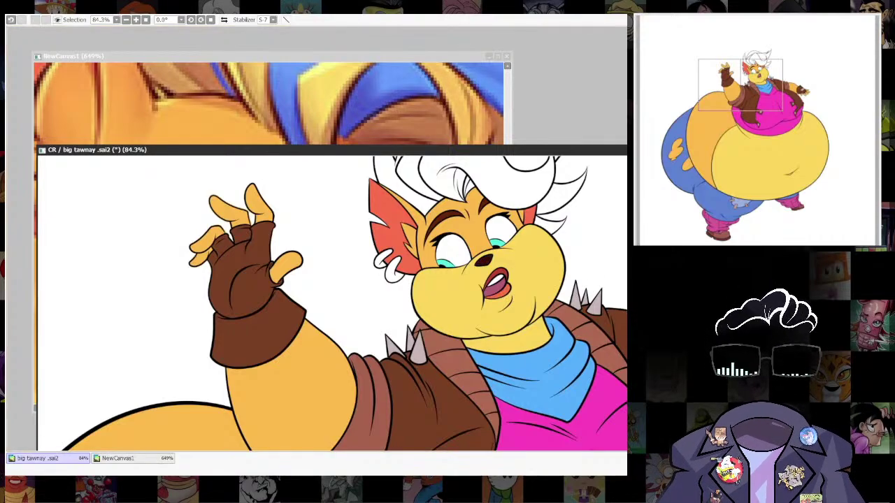
{"action": "scroll", "coordinate": [447, 217], "scroll_direction": "down", "scroll_amount": 10}
{"action": "scroll", "coordinate": [498, 252], "scroll_direction": "up", "scroll_amount": 3}
{"action": "left_click_drag", "start_coordinate": [527, 288], "coordinate": [516, 349]}
{"action": "scroll", "coordinate": [528, 301], "scroll_direction": "down", "scroll_amount": 2}
{"action": "scroll", "coordinate": [527, 277], "scroll_direction": "up", "scroll_amount": 2}
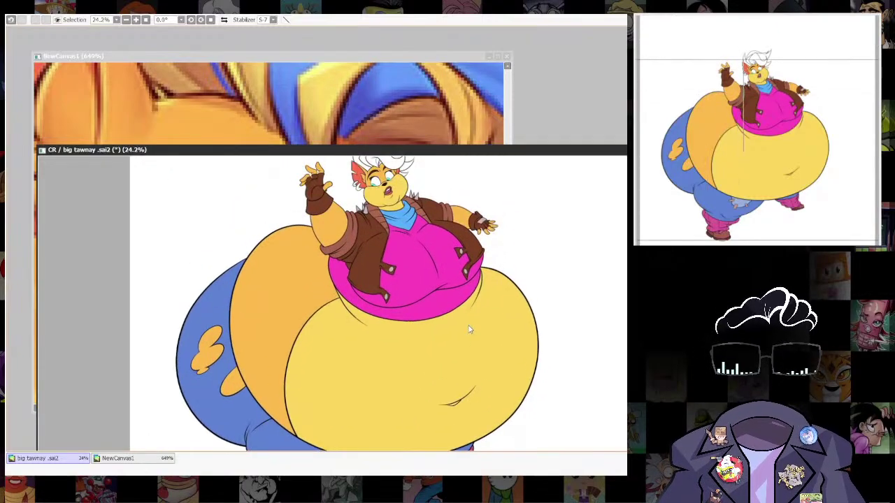
Review the whole figure in the drawing and save the file.
{"action": "left_click_drag", "start_coordinate": [524, 150], "coordinate": [540, 27]}
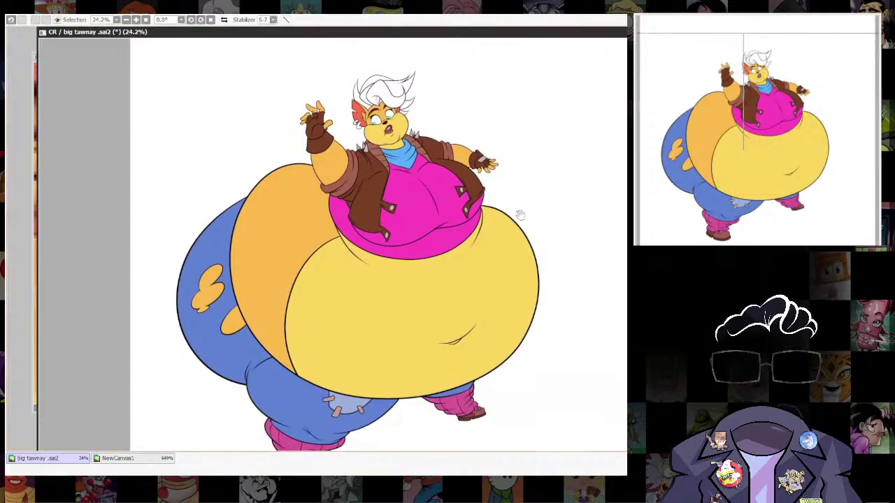
{"action": "scroll", "coordinate": [520, 224], "scroll_direction": "down", "scroll_amount": 2}
{"action": "scroll", "coordinate": [523, 232], "scroll_direction": "up", "scroll_amount": 1}
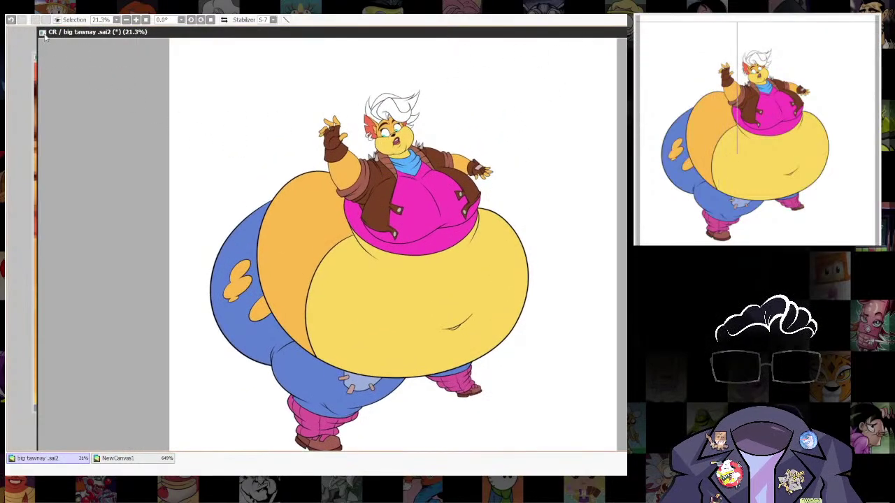
{"action": "key", "text": "ctrl+s"}
{"action": "left_click_drag", "start_coordinate": [433, 32], "coordinate": [417, 96]}
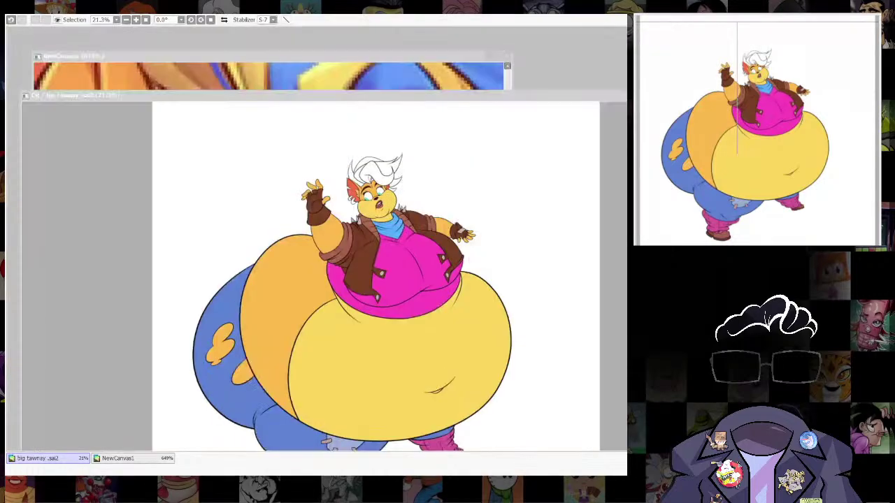
Sample the yellow hair colour from the reference character with the blue-streaked hair and brown jacket.
{"action": "left_click", "coordinate": [438, 58]}
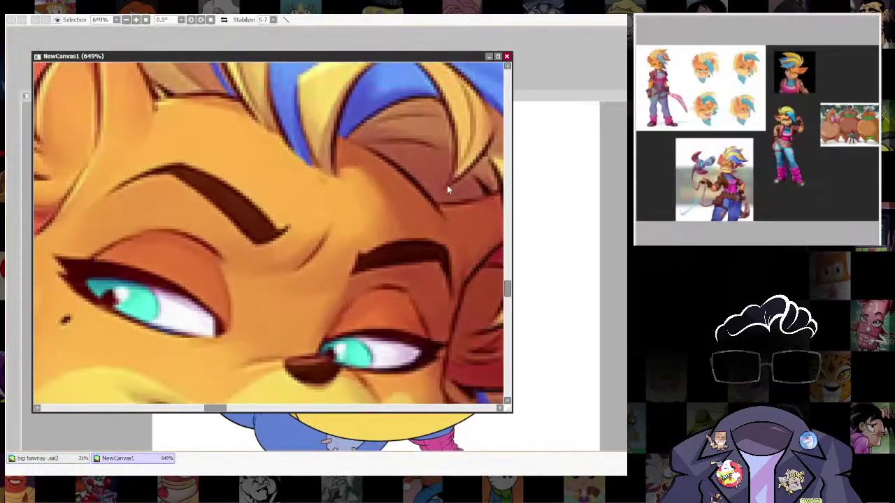
{"action": "scroll", "coordinate": [447, 188], "scroll_direction": "down", "scroll_amount": 4}
{"action": "scroll", "coordinate": [404, 222], "scroll_direction": "up", "scroll_amount": 2}
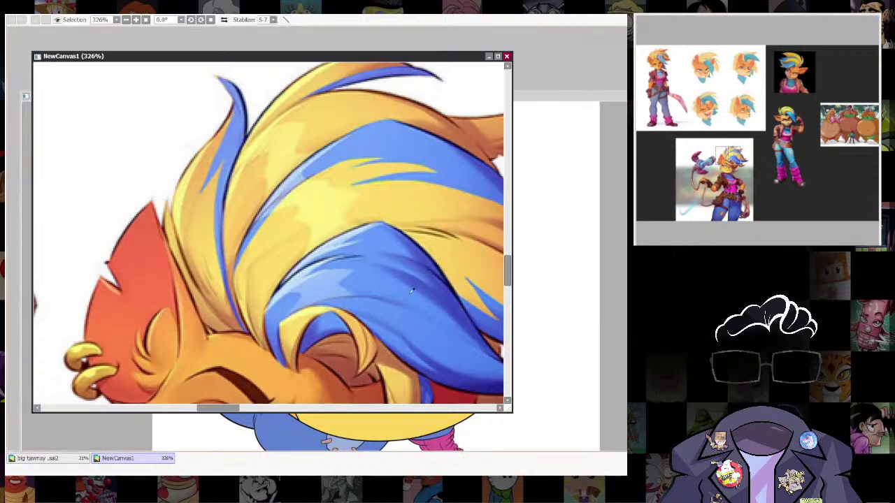
{"action": "left_click", "coordinate": [596, 97]}
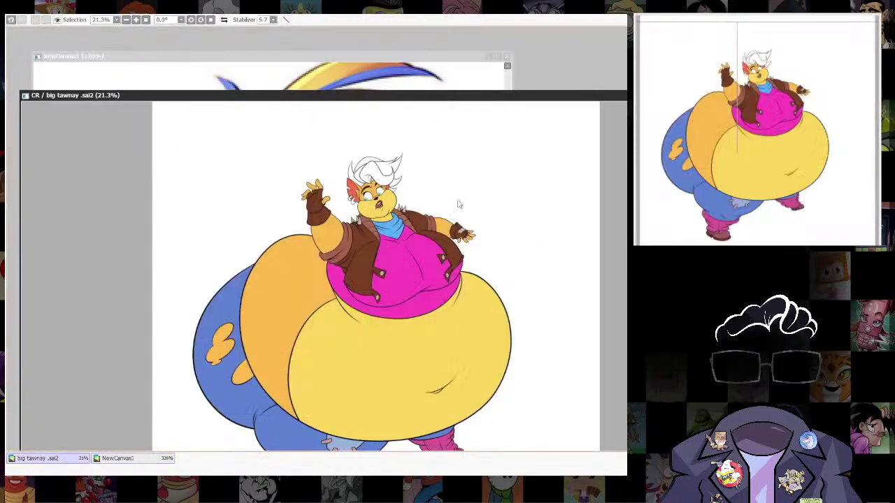
Select all the hair sections, including the back tufts and small forehead strands, fill them with yellow and deselect.
{"action": "scroll", "coordinate": [405, 178], "scroll_direction": "up", "scroll_amount": 5}
{"action": "left_click", "coordinate": [335, 326]}
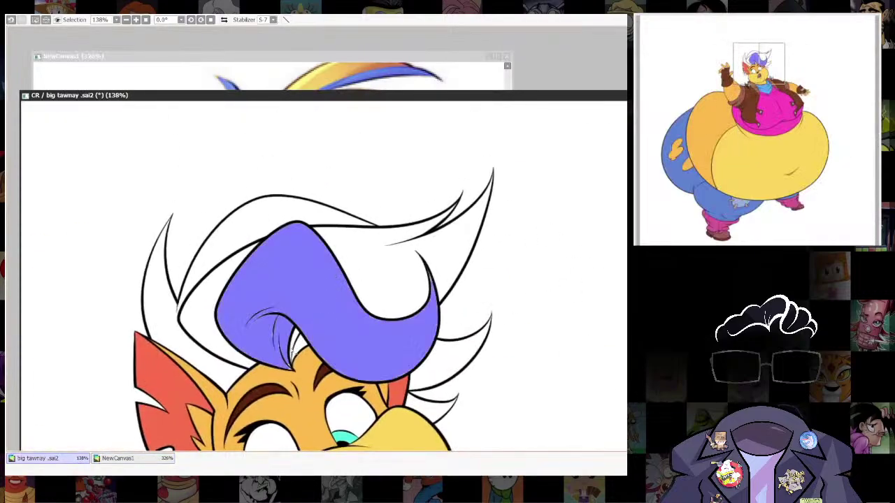
{"action": "left_click", "coordinate": [250, 223]}
{"action": "left_click", "coordinate": [203, 307]}
{"action": "left_click", "coordinate": [174, 337]}
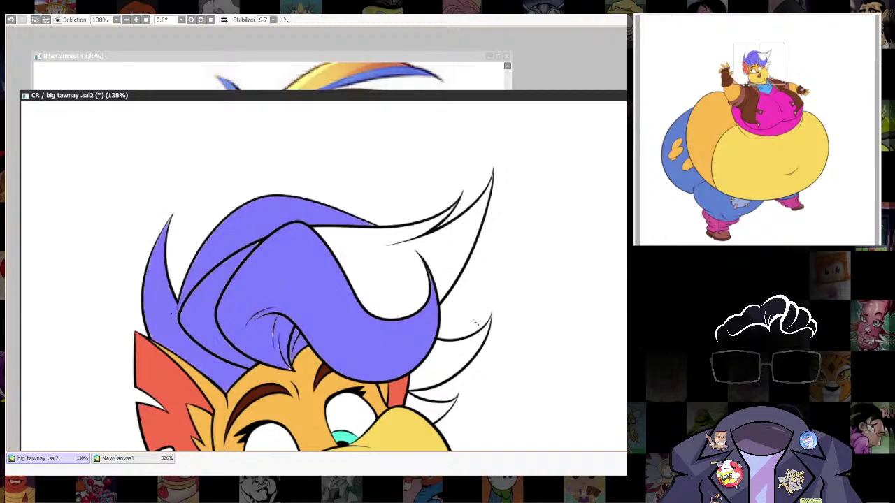
{"action": "left_click", "coordinate": [405, 288]}
{"action": "left_click_drag", "start_coordinate": [457, 313], "coordinate": [453, 225]}
{"action": "left_click", "coordinate": [453, 234]}
{"action": "left_click", "coordinate": [430, 318]}
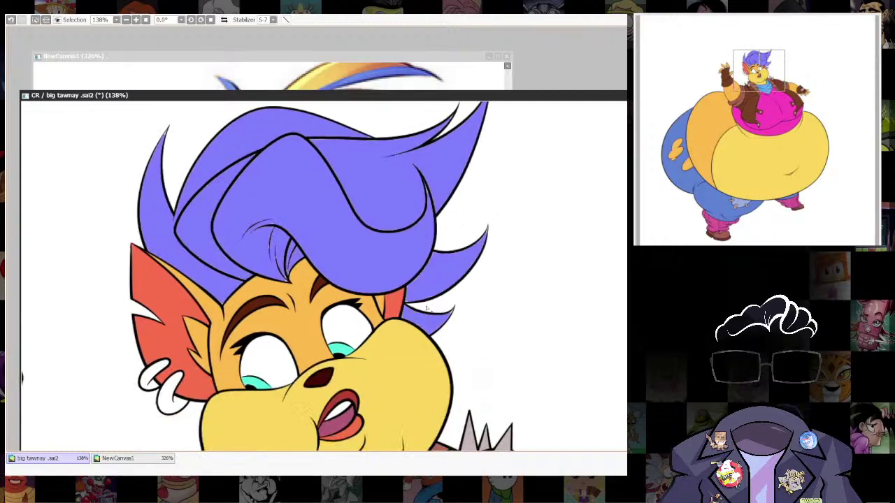
{"action": "key", "text": "ctrl+f"}
{"action": "key", "text": "ctrl+d"}
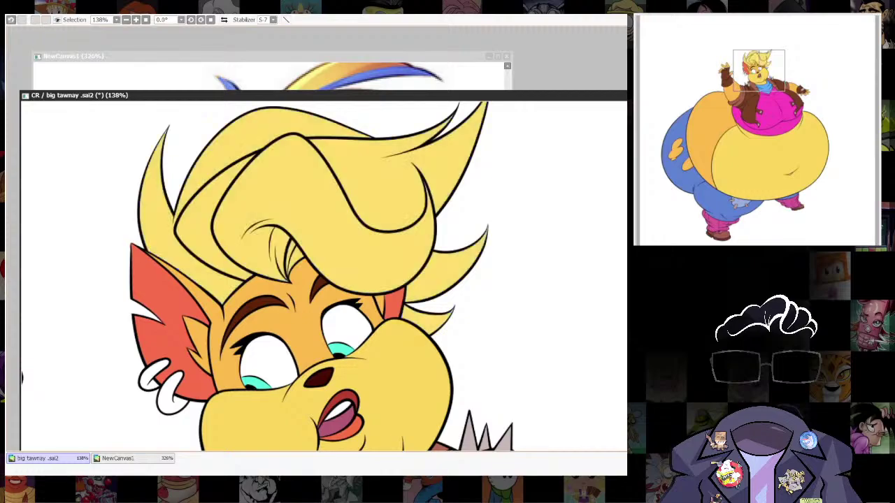
Examine the yellow hair fill along the line art, forehead strands and ear for gaps.
{"action": "key", "text": "n"}
{"action": "scroll", "coordinate": [454, 311], "scroll_direction": "up", "scroll_amount": 3}
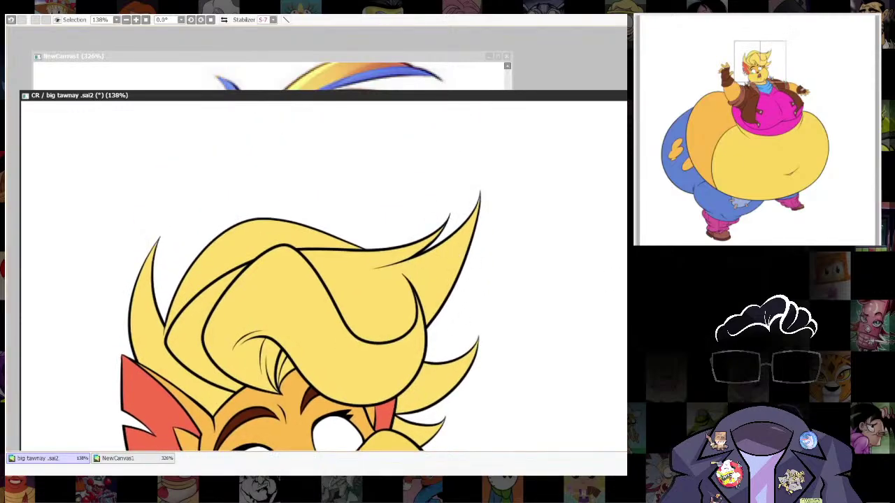
{"action": "scroll", "coordinate": [545, 308], "scroll_direction": "down", "scroll_amount": 3}
{"action": "scroll", "coordinate": [447, 358], "scroll_direction": "up", "scroll_amount": 5}
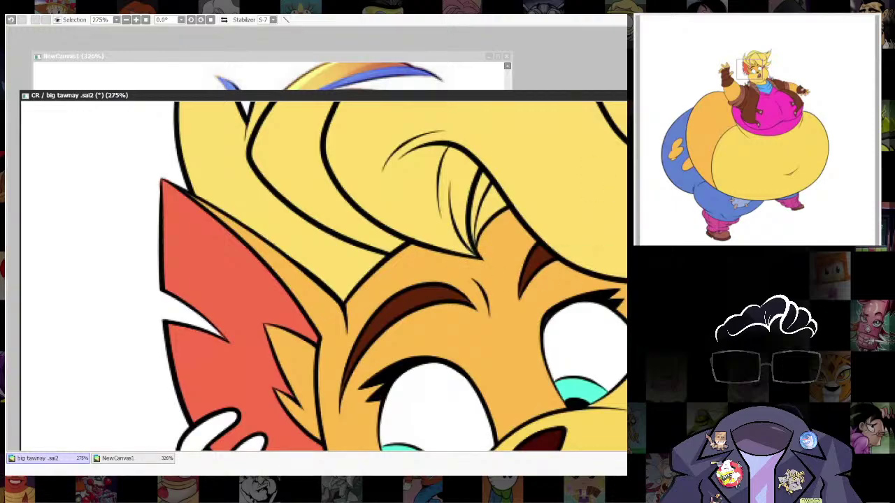
{"action": "scroll", "coordinate": [619, 288], "scroll_direction": "down", "scroll_amount": 10}
{"action": "left_click_drag", "start_coordinate": [619, 288], "coordinate": [479, 236]}
{"action": "scroll", "coordinate": [553, 247], "scroll_direction": "up", "scroll_amount": 3}
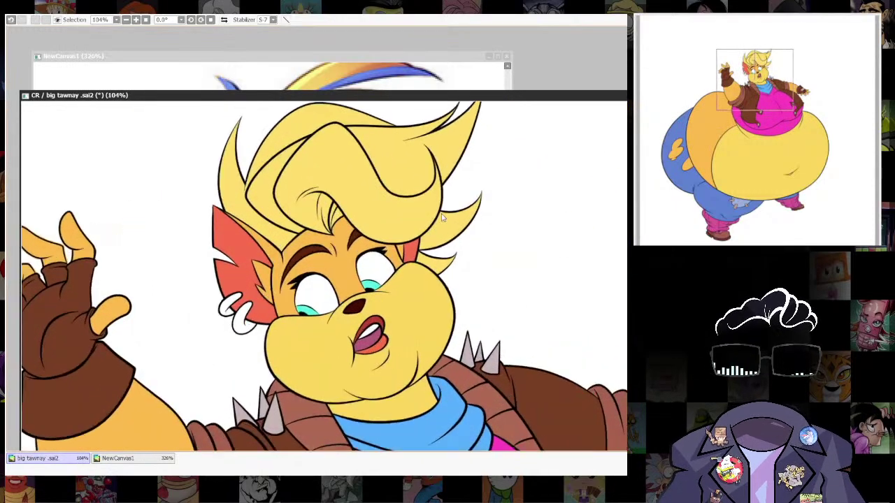
{"action": "key", "text": "ctrl+plus"}
{"action": "key", "text": "ctrl+plus"}
Sample the blue streak colour from the reference hair and fill the drawing's large front lock with it.
{"action": "left_click", "coordinate": [449, 63]}
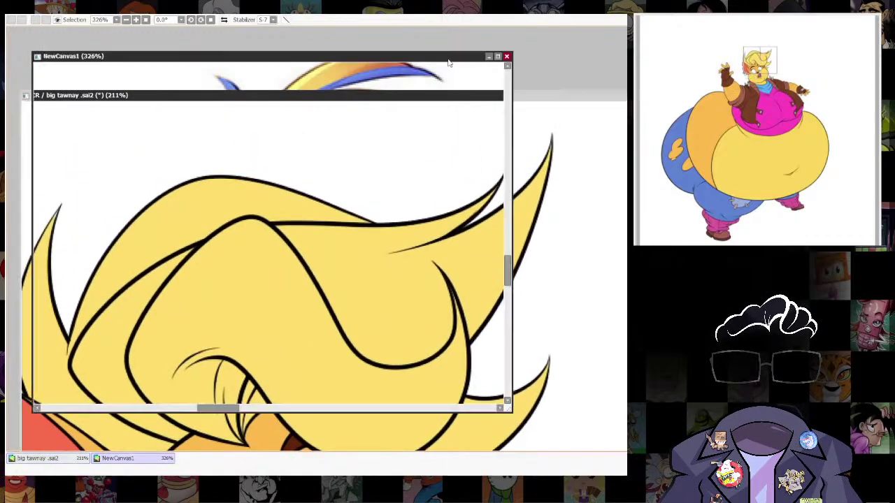
{"action": "scroll", "coordinate": [402, 141], "scroll_direction": "down", "scroll_amount": 7}
{"action": "scroll", "coordinate": [417, 230], "scroll_direction": "up", "scroll_amount": 6}
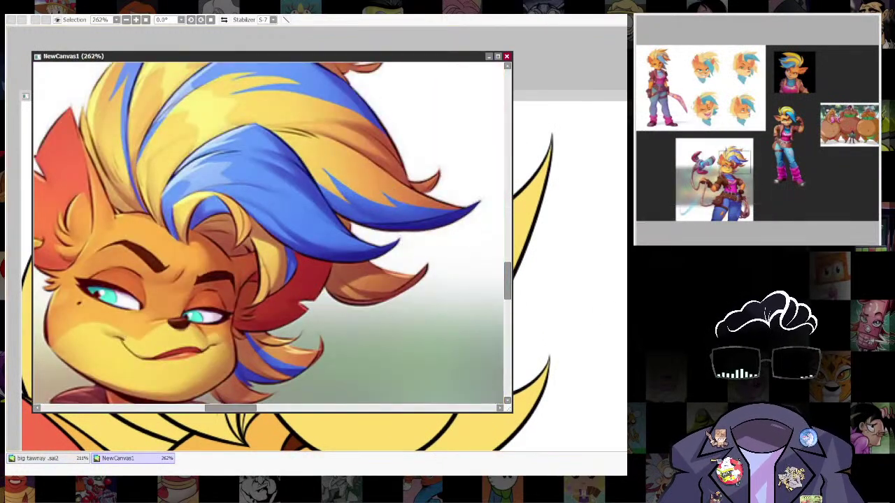
{"action": "left_click", "coordinate": [574, 104]}
{"action": "mouse_move", "coordinate": [462, 433]}
{"action": "left_mouse_down"}
{"action": "mouse_move", "coordinate": [480, 384]}
{"action": "mouse_move", "coordinate": [545, 319]}
{"action": "mouse_move", "coordinate": [545, 358]}
{"action": "left_mouse_up"}
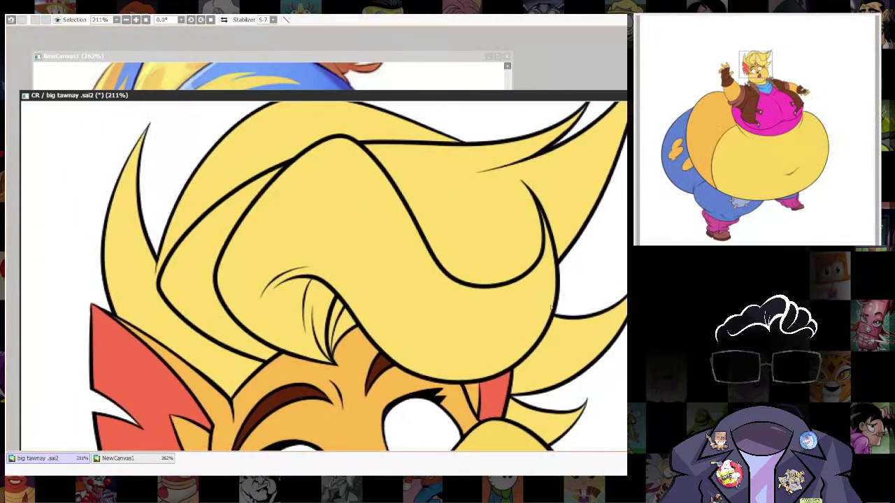
{"action": "left_click", "coordinate": [336, 317]}
{"action": "left_click", "coordinate": [342, 323]}
{"action": "key", "text": "ctrl+f"}
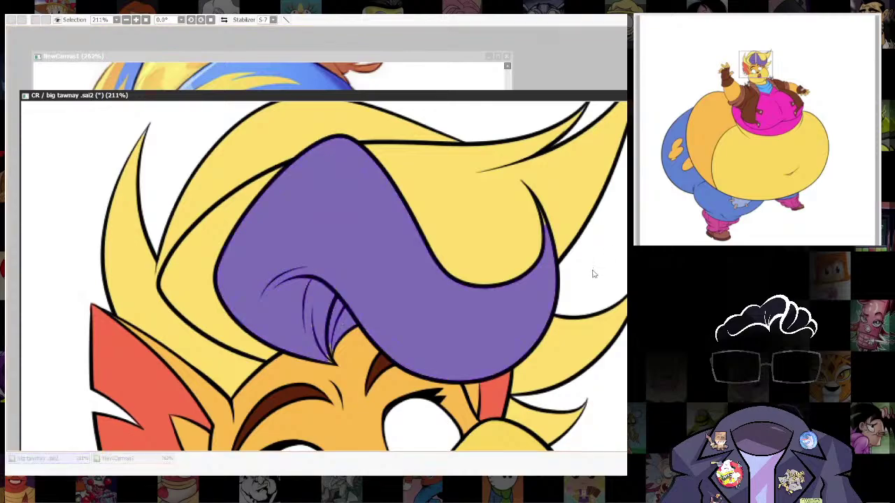
{"action": "key", "text": "ctrl+d"}
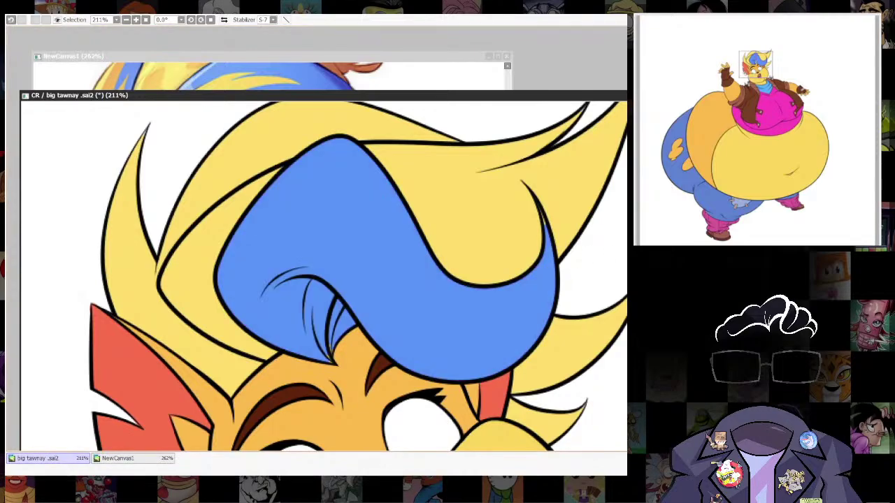
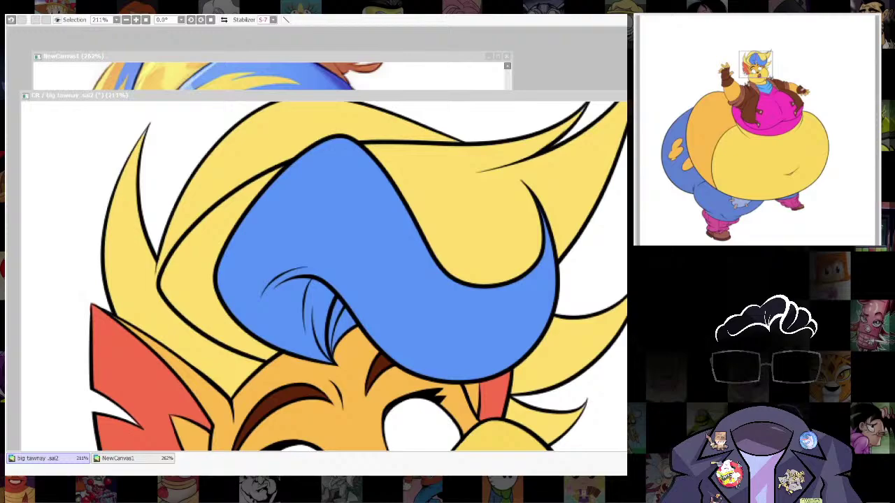
Outline a forked, tapering blue streak on the upper hair section behind the front lock with a size 6 brush.
{"action": "left_click", "coordinate": [413, 170]}
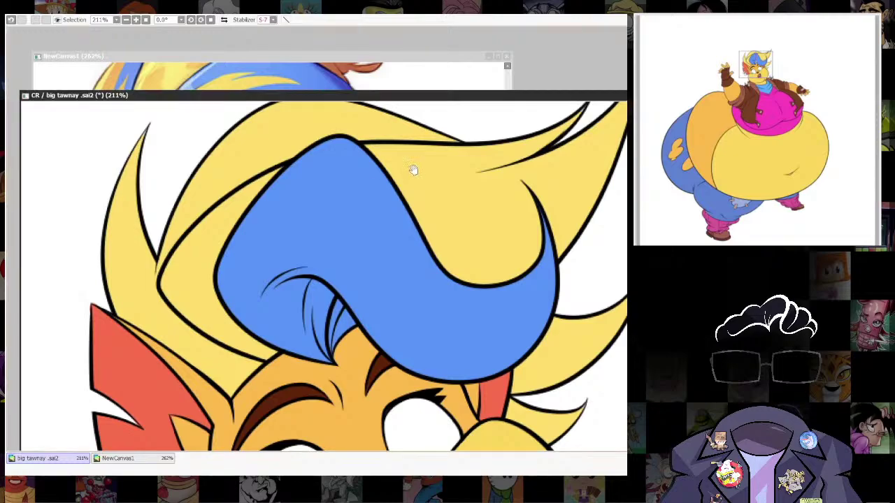
{"action": "left_click_drag", "start_coordinate": [438, 186], "coordinate": [450, 251]}
{"action": "key", "text": "["}
{"action": "key", "text": "["}
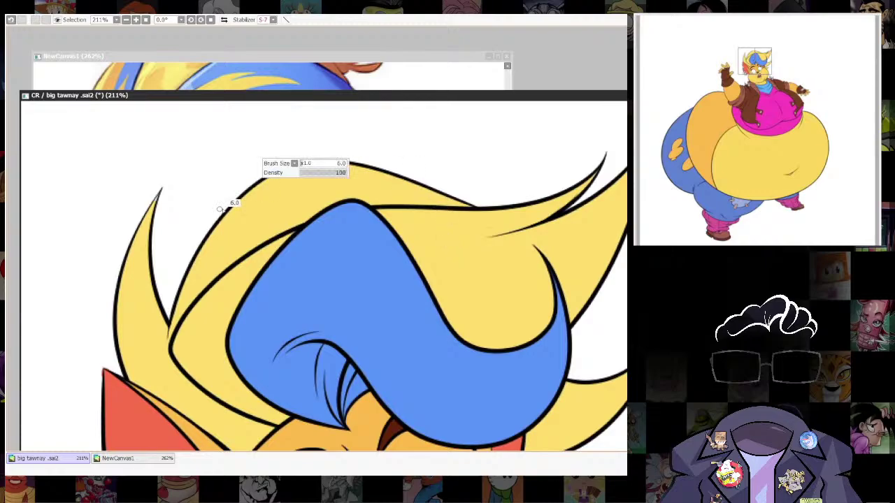
{"action": "mouse_move", "coordinate": [419, 169]}
{"action": "left_mouse_down"}
{"action": "mouse_move", "coordinate": [349, 152]}
{"action": "mouse_move", "coordinate": [373, 174]}
{"action": "left_mouse_up"}
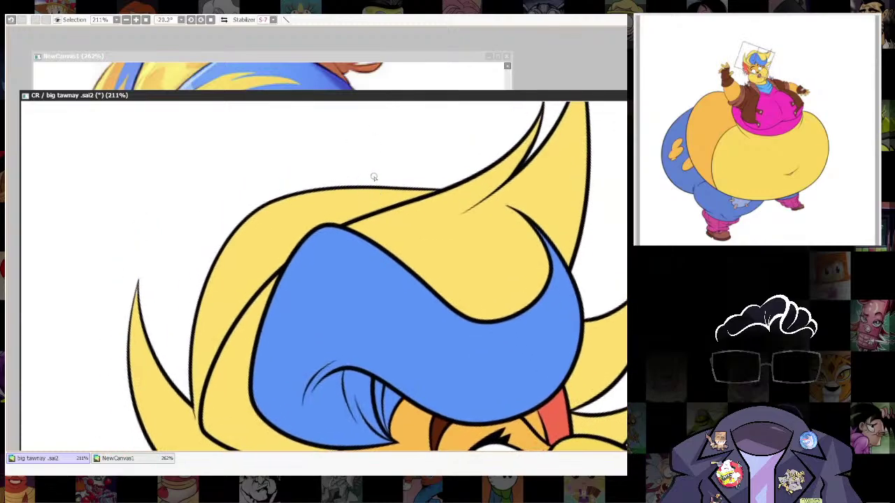
{"action": "left_click_drag", "start_coordinate": [264, 237], "coordinate": [342, 186]}
{"action": "mouse_move", "coordinate": [263, 240]}
{"action": "left_mouse_down"}
{"action": "mouse_move", "coordinate": [295, 214]}
{"action": "mouse_move", "coordinate": [359, 198]}
{"action": "mouse_move", "coordinate": [396, 205]}
{"action": "left_mouse_up"}
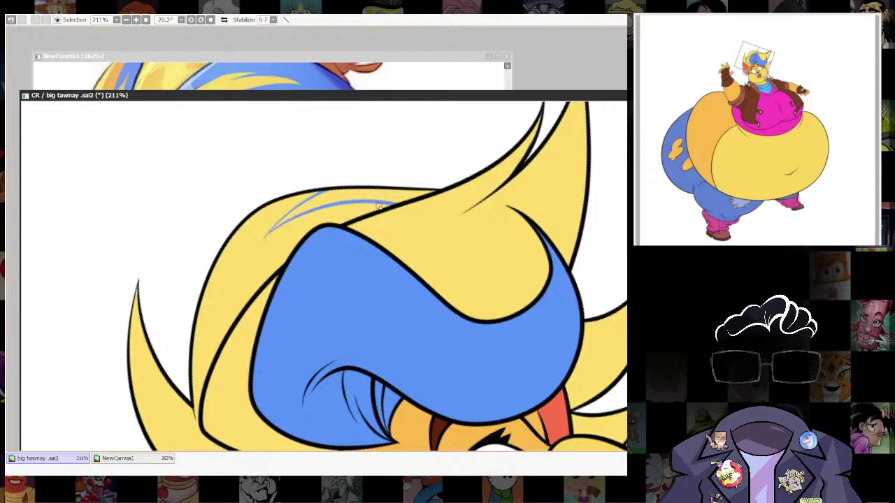
{"action": "left_click_drag", "start_coordinate": [335, 218], "coordinate": [397, 205]}
{"action": "left_click_drag", "start_coordinate": [334, 217], "coordinate": [388, 207]}
Fill the outlined hair streak with blue and lengthen its pointed tip with a size 8 brush.
{"action": "left_click", "coordinate": [375, 194]}
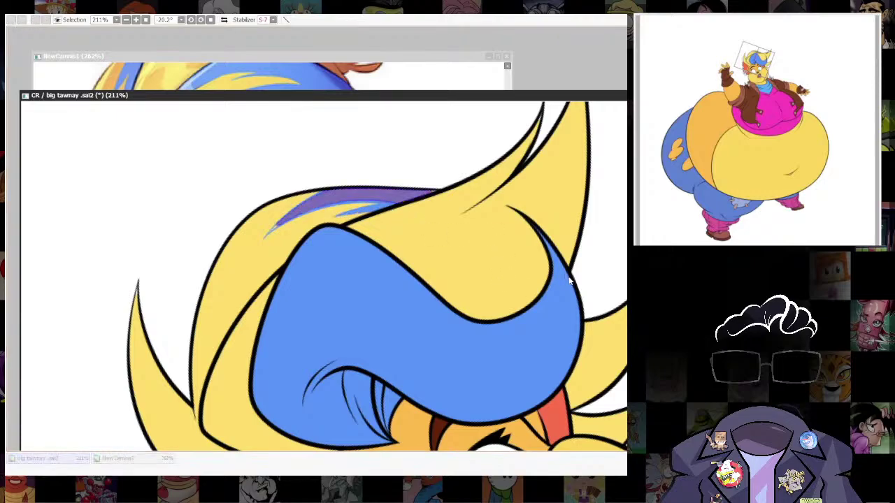
{"action": "key", "text": "ctrl+z"}
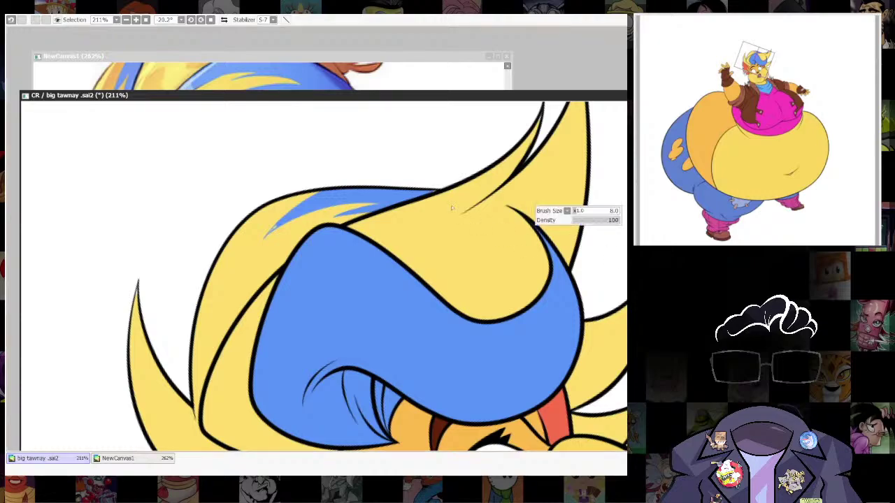
{"action": "left_click_drag", "start_coordinate": [336, 203], "coordinate": [256, 247]}
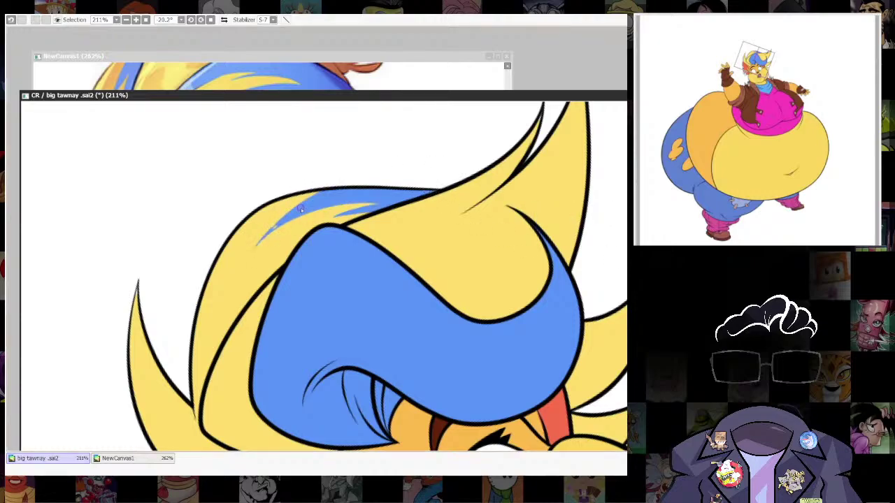
{"action": "left_click_drag", "start_coordinate": [318, 206], "coordinate": [281, 227]}
Outline a forked, tapering blue streak on the upper hair tuft behind the far ear, starting from the tuft's tip.
{"action": "left_click_drag", "start_coordinate": [620, 322], "coordinate": [516, 281], "text": "alt"}
{"action": "left_click_drag", "start_coordinate": [588, 301], "coordinate": [553, 280]}
{"action": "key", "text": "["}
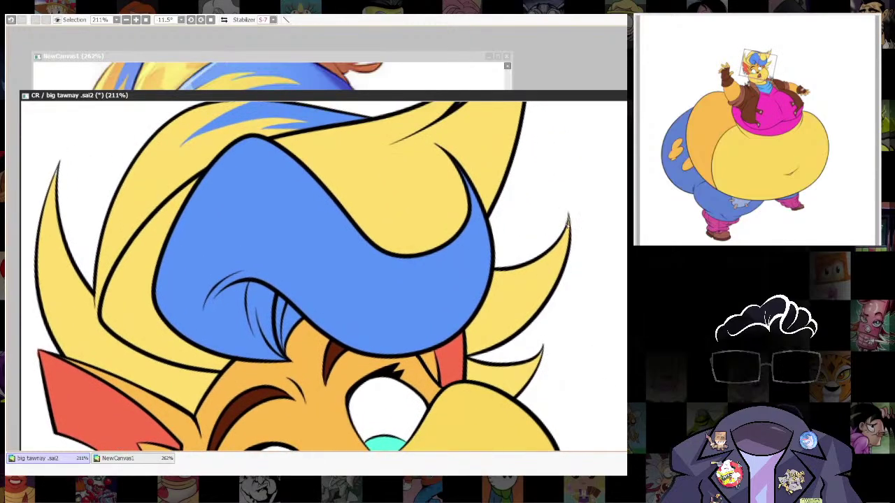
{"action": "mouse_move", "coordinate": [568, 225]}
{"action": "left_mouse_down"}
{"action": "mouse_move", "coordinate": [537, 286]}
{"action": "mouse_move", "coordinate": [525, 288]}
{"action": "left_mouse_up"}
{"action": "key", "text": "ctrl+z"}
{"action": "left_click_drag", "start_coordinate": [567, 222], "coordinate": [512, 285]}
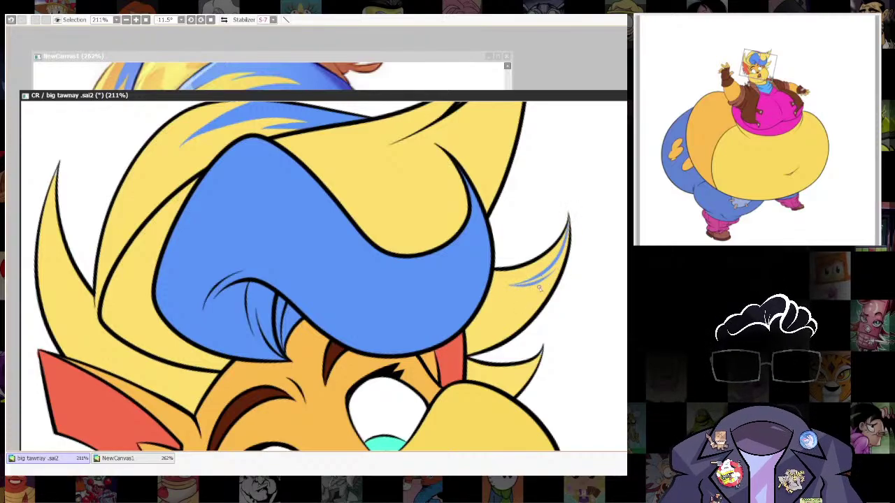
{"action": "left_click_drag", "start_coordinate": [541, 279], "coordinate": [492, 312]}
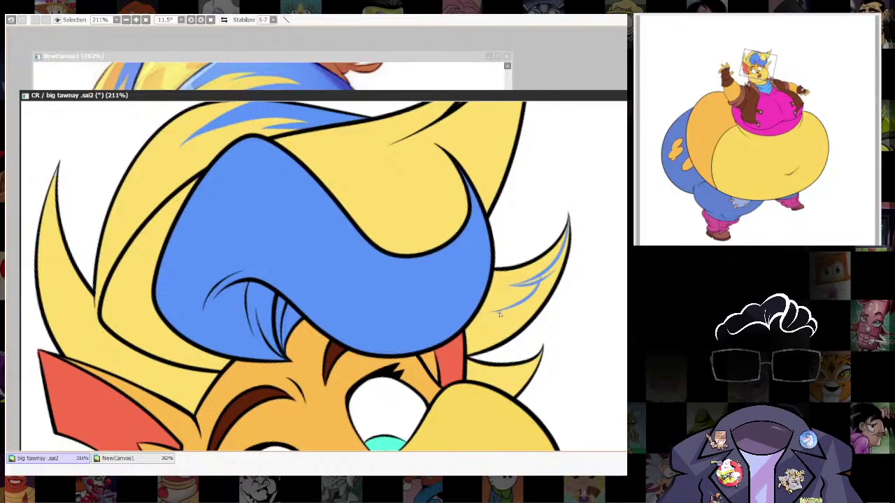
{"action": "mouse_move", "coordinate": [547, 291]}
{"action": "left_mouse_down"}
{"action": "mouse_move", "coordinate": [493, 313]}
{"action": "mouse_move", "coordinate": [529, 260]}
{"action": "left_mouse_up"}
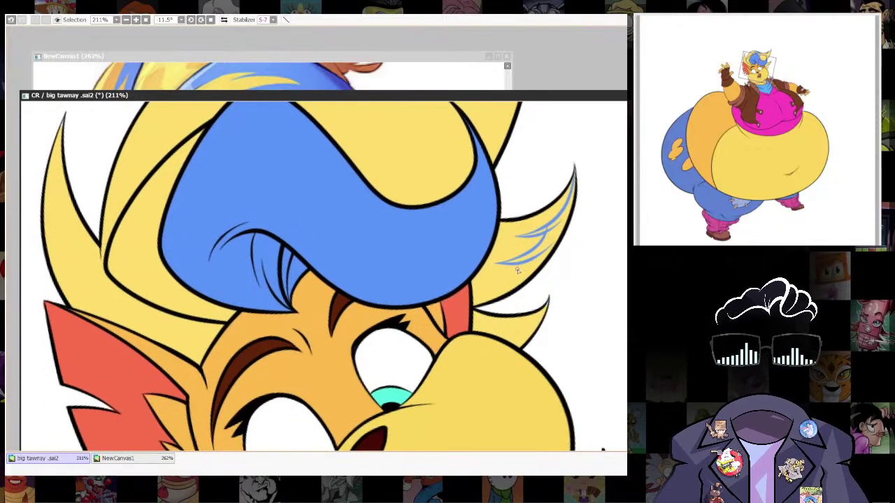
Extend the far tuft's streak outline to its base and fill the tuft's lower part with blue out to the tip.
{"action": "left_click_drag", "start_coordinate": [511, 276], "coordinate": [471, 287]}
{"action": "left_click_drag", "start_coordinate": [552, 244], "coordinate": [474, 287]}
{"action": "left_click_drag", "start_coordinate": [572, 192], "coordinate": [511, 260]}
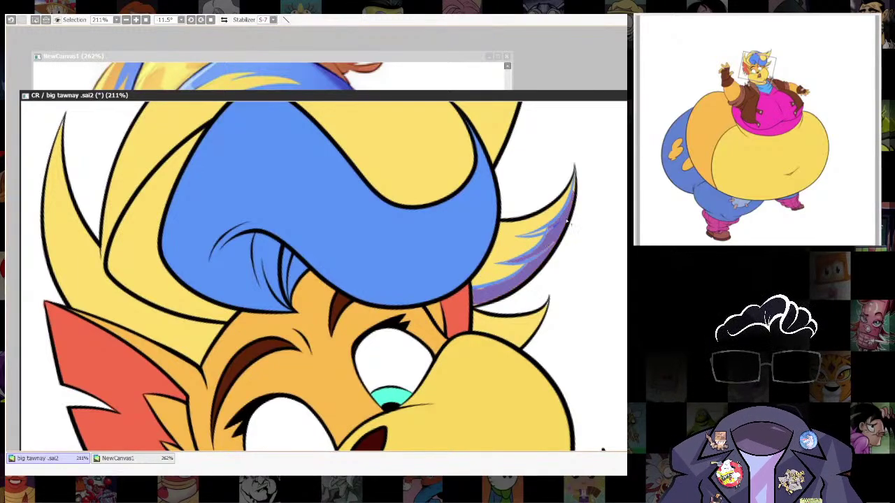
{"action": "key", "text": "ctrl+z"}
{"action": "key", "text": "ctrl+z"}
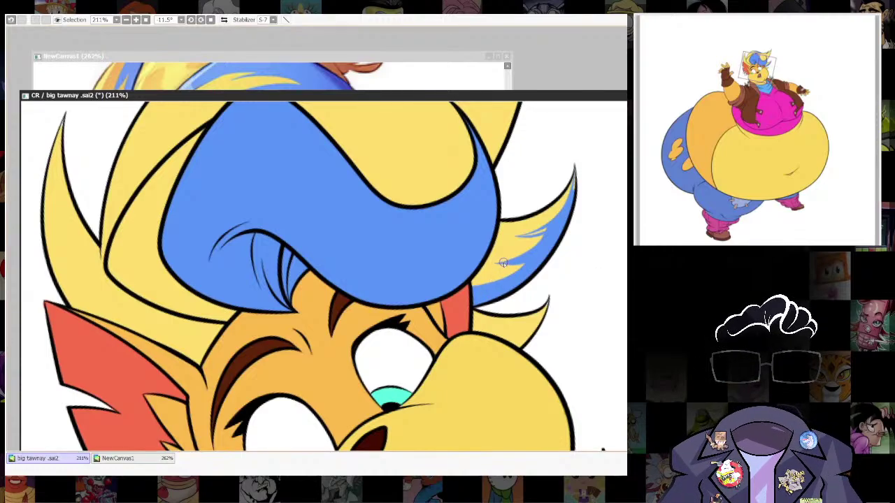
{"action": "left_click_drag", "start_coordinate": [528, 259], "coordinate": [513, 303]}
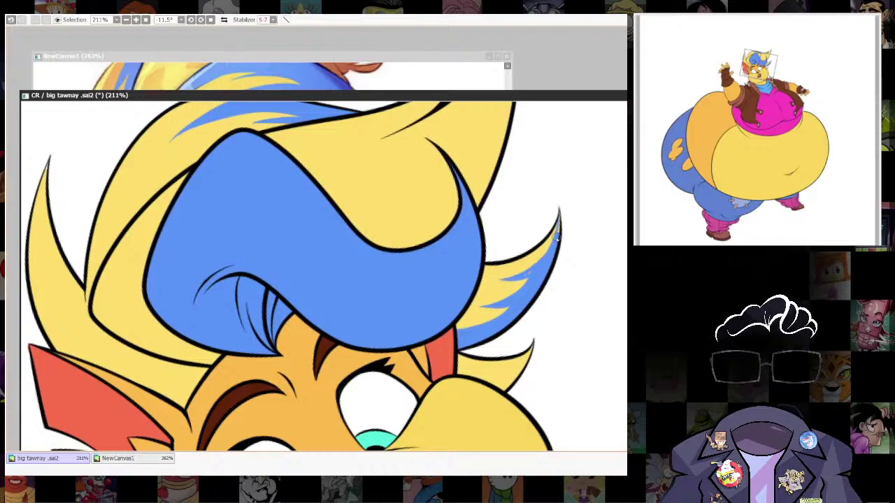
{"action": "left_click_drag", "start_coordinate": [553, 298], "coordinate": [565, 207]}
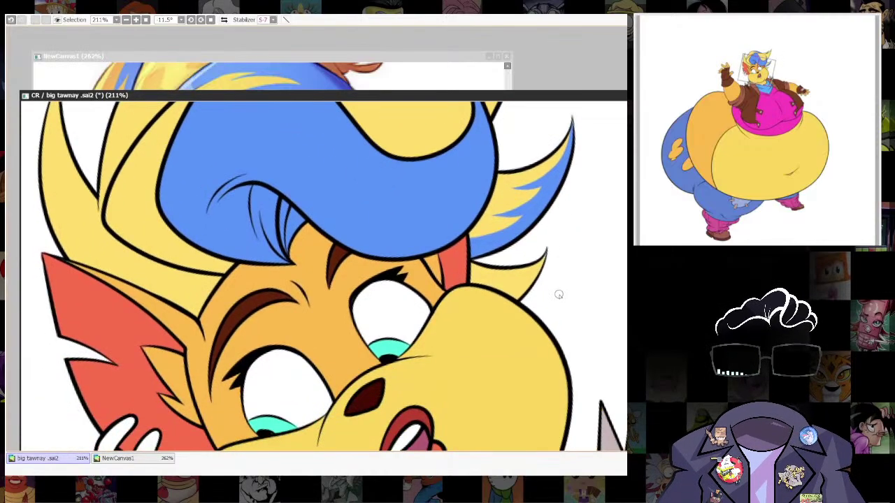
{"action": "left_click_drag", "start_coordinate": [570, 239], "coordinate": [577, 324]}
{"action": "scroll", "coordinate": [577, 324], "scroll_direction": "up", "scroll_amount": 3}
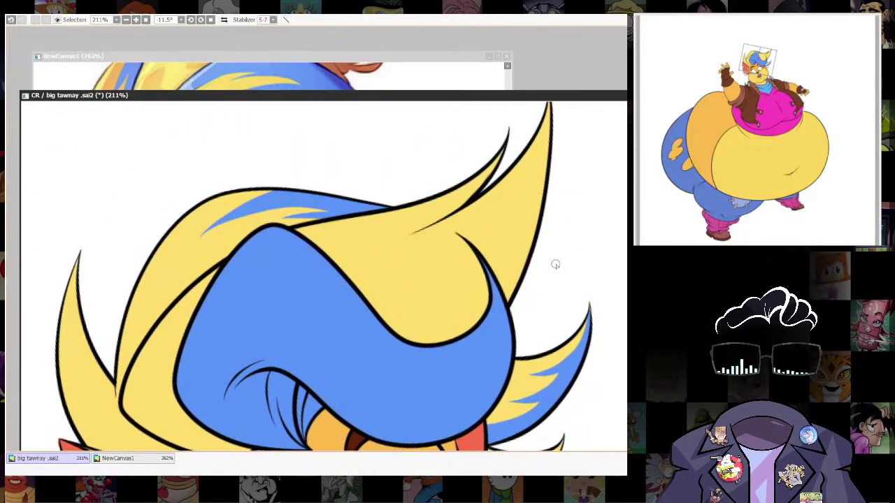
{"action": "scroll", "coordinate": [552, 262], "scroll_direction": "up", "scroll_amount": 3}
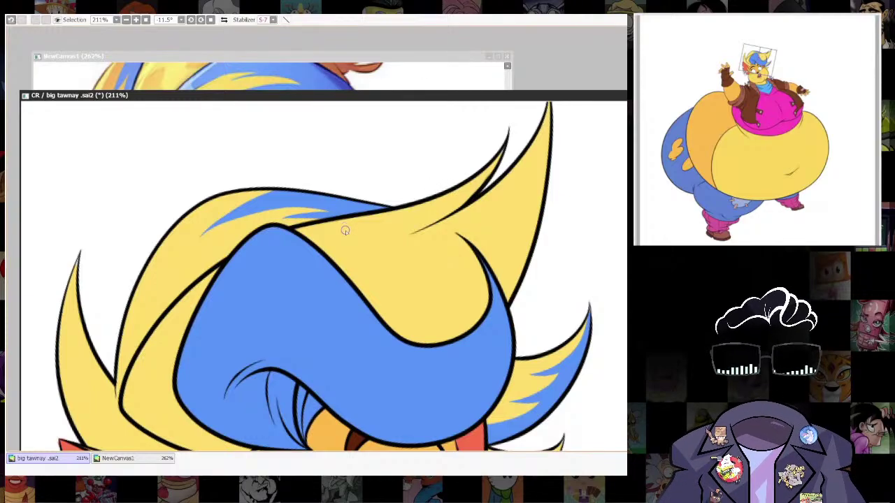
{"action": "key", "text": "bracketleft"}
{"action": "scroll", "coordinate": [363, 217], "scroll_direction": "down", "scroll_amount": 3}
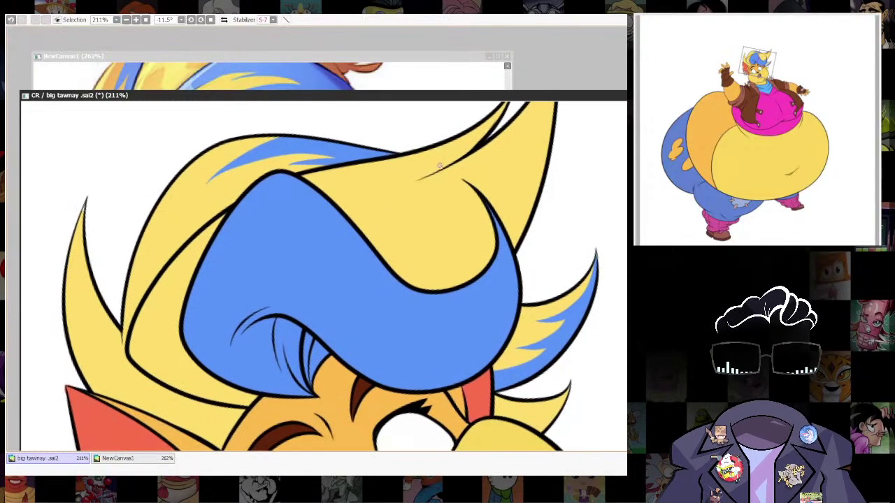
{"action": "scroll", "coordinate": [465, 161], "scroll_direction": "up", "scroll_amount": 2}
{"action": "mouse_move", "coordinate": [425, 190]}
{"action": "left_mouse_down"}
{"action": "mouse_move", "coordinate": [351, 227]}
{"action": "mouse_move", "coordinate": [363, 232]}
{"action": "mouse_move", "coordinate": [457, 159]}
{"action": "left_mouse_up"}
{"action": "key", "text": "ctrl+z"}
{"action": "key", "text": "ctrl+z"}
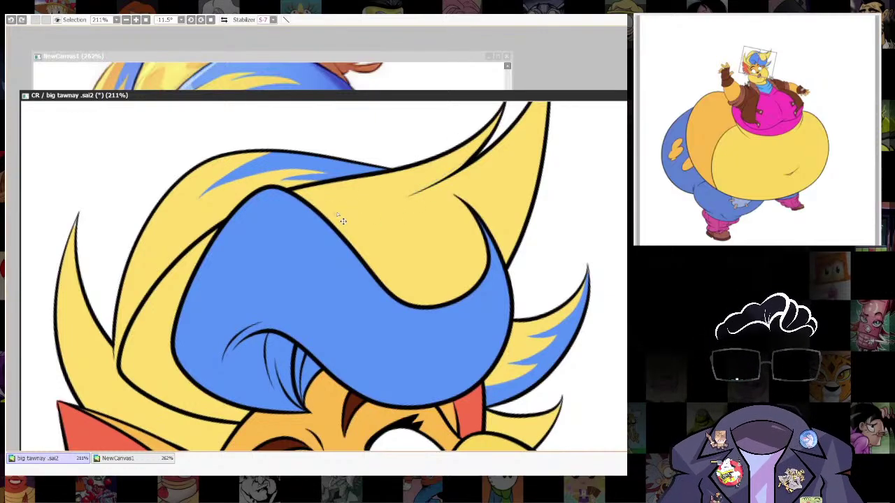
{"action": "left_click_drag", "start_coordinate": [340, 214], "coordinate": [453, 155]}
{"action": "key", "text": "ctrl+z"}
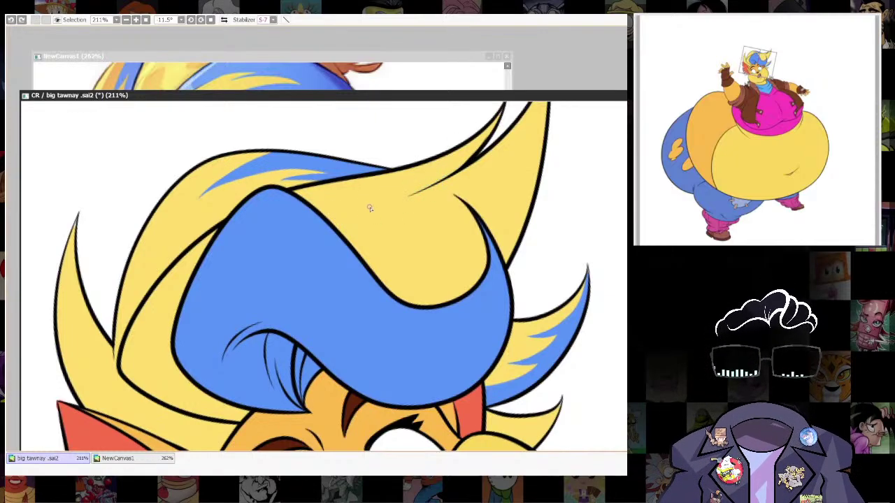
Outline a forked blue streak across the swept-up crest, from its inner crease back towards the front lock.
{"action": "mouse_move", "coordinate": [337, 218]}
{"action": "left_mouse_down"}
{"action": "mouse_move", "coordinate": [432, 187]}
{"action": "mouse_move", "coordinate": [469, 161]}
{"action": "left_mouse_up"}
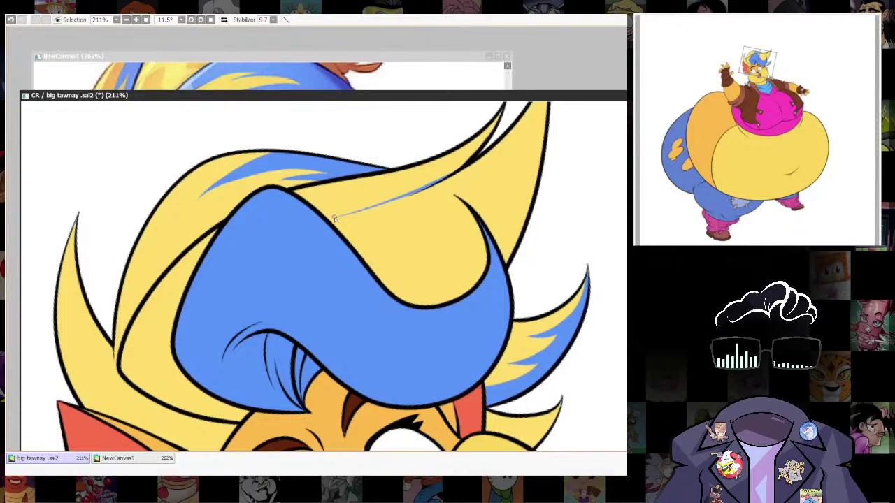
{"action": "left_click_drag", "start_coordinate": [337, 216], "coordinate": [412, 176]}
{"action": "mouse_move", "coordinate": [310, 207]}
{"action": "left_mouse_down"}
{"action": "mouse_move", "coordinate": [414, 183]}
{"action": "mouse_move", "coordinate": [312, 213]}
{"action": "left_mouse_up"}
{"action": "key", "text": "ctrl+z"}
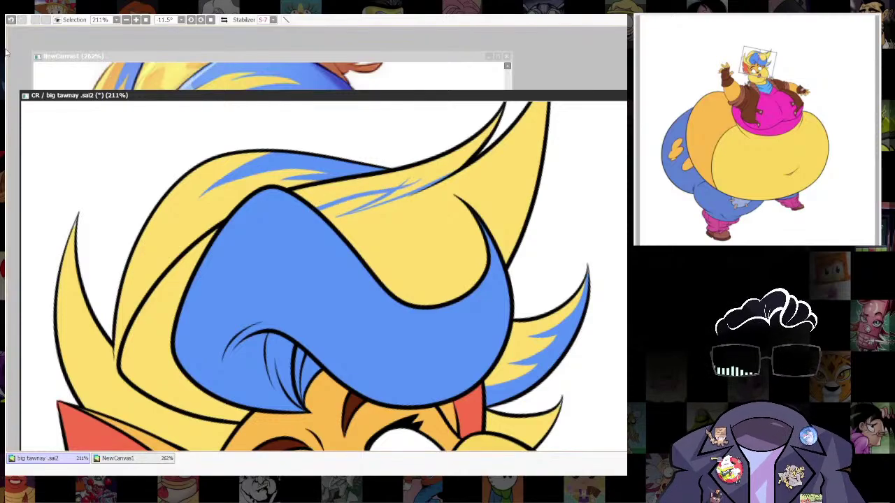
{"action": "left_click", "coordinate": [536, 222]}
{"action": "key", "text": "ctrl+z"}
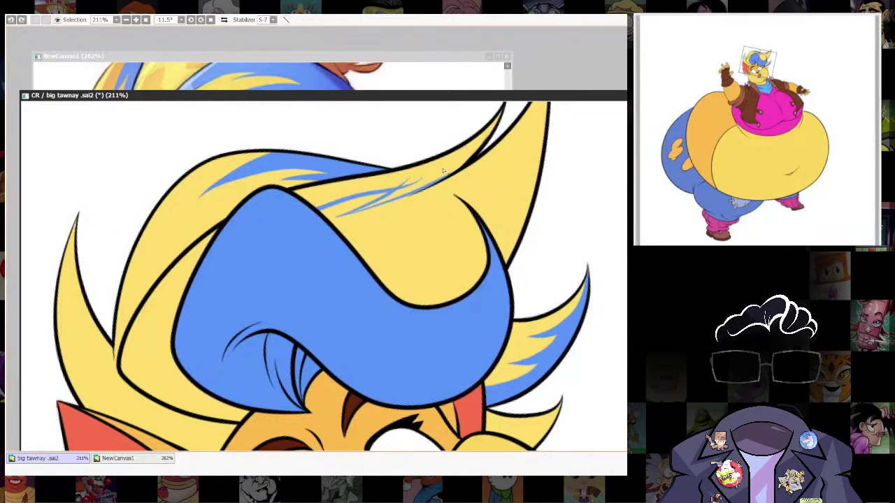
Fill the crest's outlined upper strand with blue and cover the remaining yellow gaps at the streak's fork and tip.
{"action": "left_click", "coordinate": [428, 171]}
{"action": "left_click", "coordinate": [385, 198]}
{"action": "key", "text": "ctrl+z"}
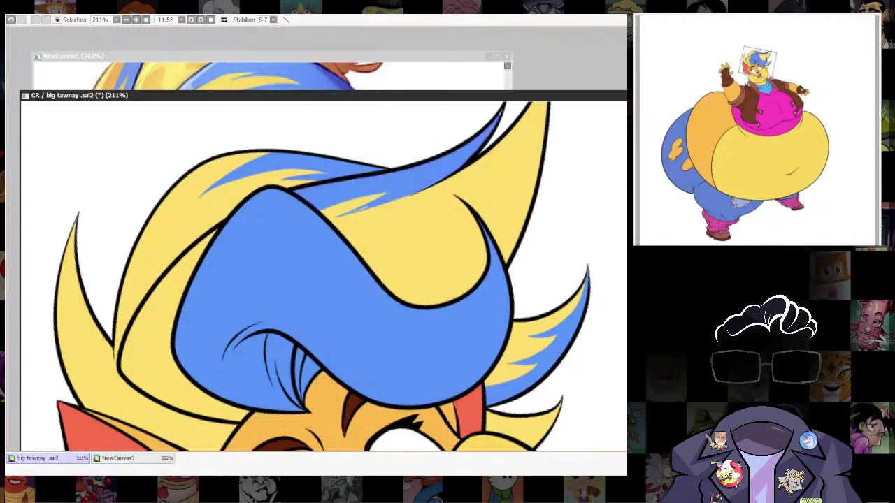
{"action": "key", "text": "["}
{"action": "left_click_drag", "start_coordinate": [364, 208], "coordinate": [341, 216]}
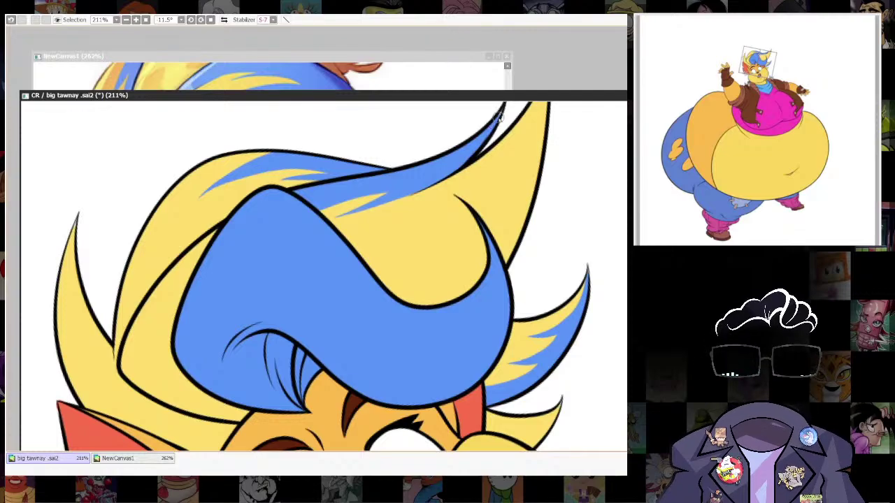
{"action": "left_click_drag", "start_coordinate": [427, 184], "coordinate": [535, 147]}
Paint a tapering blue streak along the outer edge of the narrow hair section directly behind the front lock.
{"action": "key", "text": "bracketleft"}
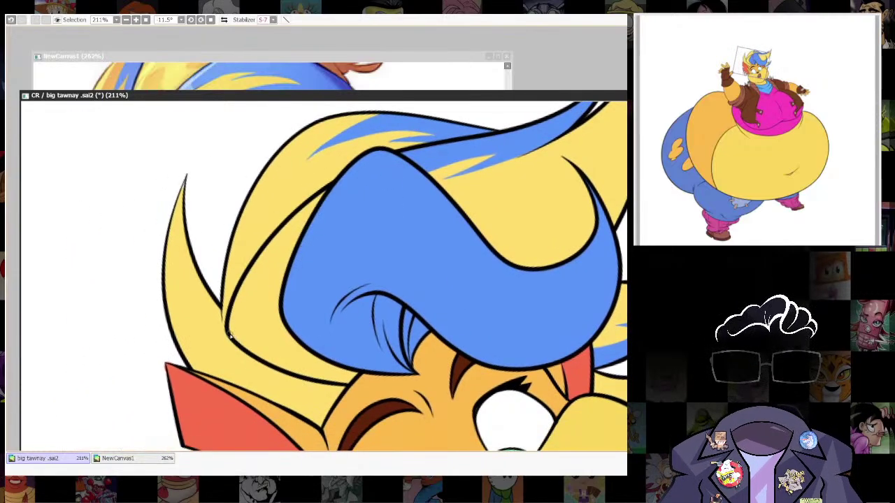
{"action": "mouse_move", "coordinate": [233, 332]}
{"action": "left_mouse_down"}
{"action": "mouse_move", "coordinate": [265, 254]}
{"action": "mouse_move", "coordinate": [313, 213]}
{"action": "left_mouse_up"}
{"action": "key", "text": "ctrl+z"}
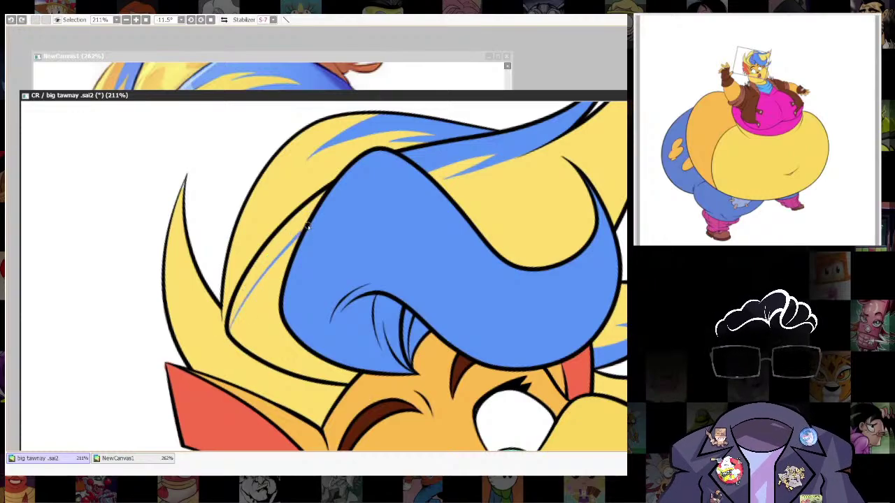
{"action": "key", "text": "bracketleft"}
{"action": "mouse_move", "coordinate": [230, 323]}
{"action": "left_mouse_down"}
{"action": "mouse_move", "coordinate": [246, 273]}
{"action": "mouse_move", "coordinate": [299, 216]}
{"action": "left_mouse_up"}
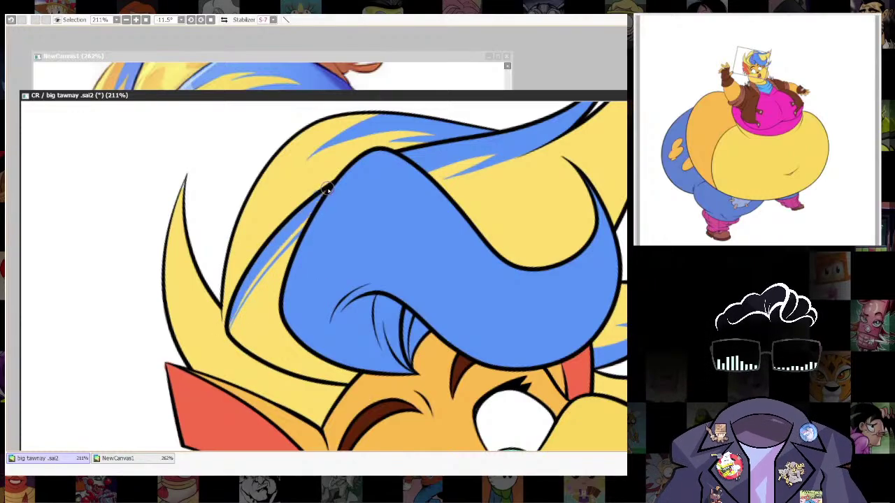
{"action": "key", "text": "ctrl+z"}
{"action": "mouse_move", "coordinate": [231, 328]}
{"action": "left_mouse_down"}
{"action": "mouse_move", "coordinate": [258, 263]}
{"action": "mouse_move", "coordinate": [333, 186]}
{"action": "left_mouse_up"}
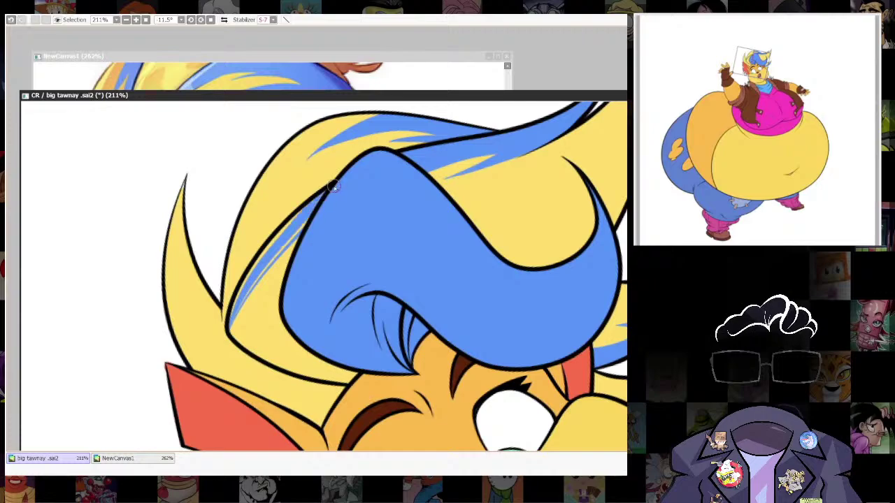
{"action": "mouse_move", "coordinate": [228, 327]}
{"action": "left_mouse_down"}
{"action": "mouse_move", "coordinate": [313, 201]}
{"action": "mouse_move", "coordinate": [342, 190]}
{"action": "mouse_move", "coordinate": [300, 227]}
{"action": "mouse_move", "coordinate": [326, 192]}
{"action": "left_mouse_up"}
Clean up the inner edge and lower point of the blue streak on the narrow section behind the front lock.
{"action": "scroll", "coordinate": [548, 288], "scroll_direction": "down", "scroll_amount": 6}
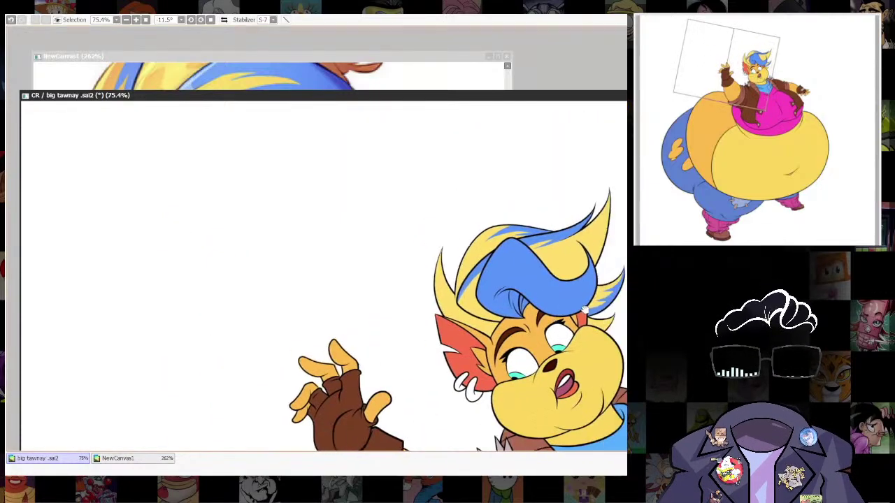
{"action": "left_click_drag", "start_coordinate": [609, 302], "coordinate": [557, 198]}
{"action": "left_click_drag", "start_coordinate": [583, 369], "coordinate": [538, 341]}
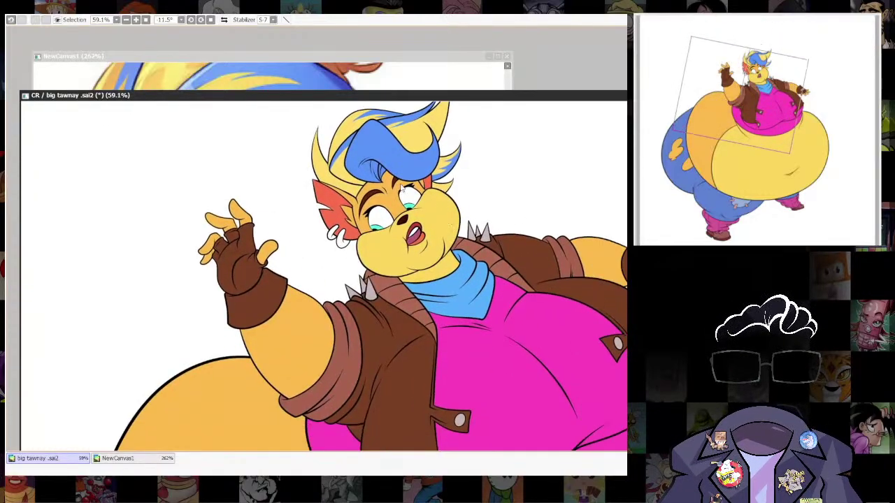
{"action": "scroll", "coordinate": [392, 162], "scroll_direction": "up", "scroll_amount": 5}
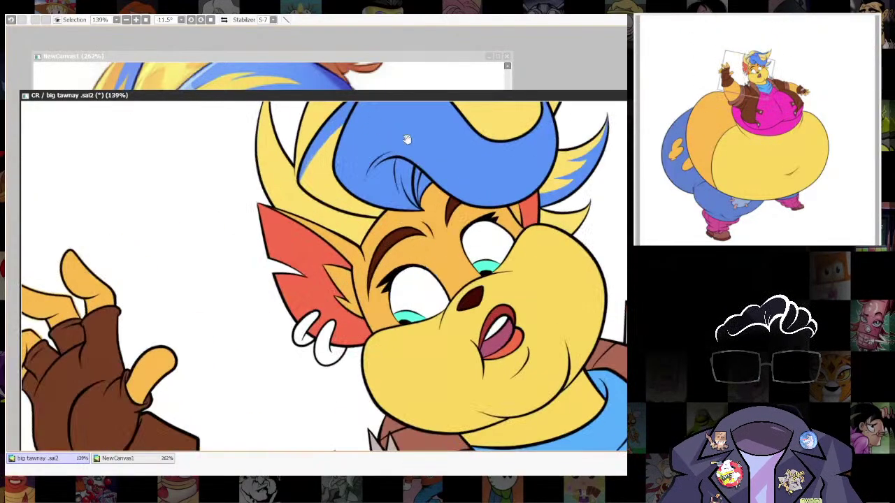
{"action": "scroll", "coordinate": [325, 276], "scroll_direction": "up", "scroll_amount": 2}
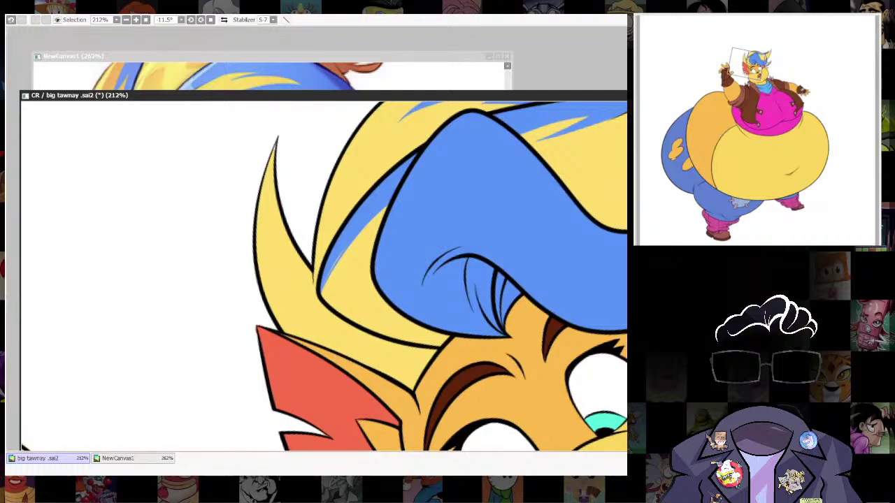
{"action": "mouse_move", "coordinate": [341, 252]}
{"action": "left_mouse_down"}
{"action": "mouse_move", "coordinate": [372, 195]}
{"action": "mouse_move", "coordinate": [365, 233]}
{"action": "left_mouse_up"}
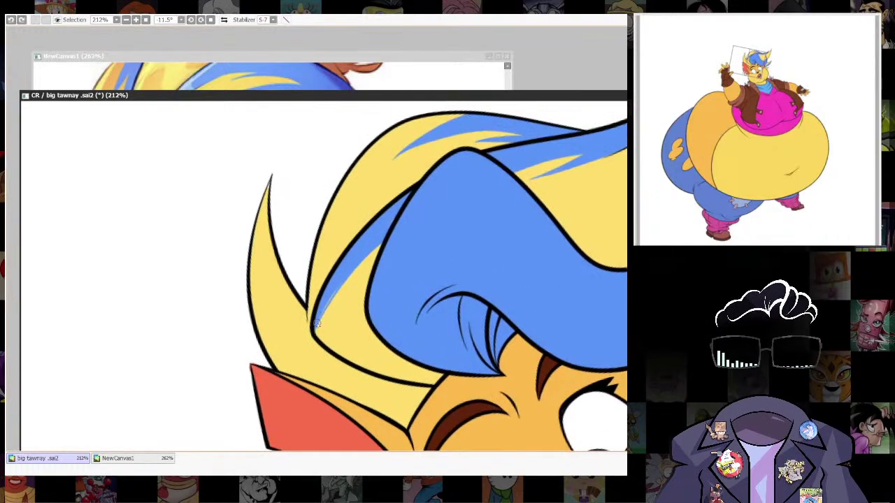
{"action": "key", "text": "ctrl+z"}
{"action": "left_click_drag", "start_coordinate": [417, 128], "coordinate": [395, 186]}
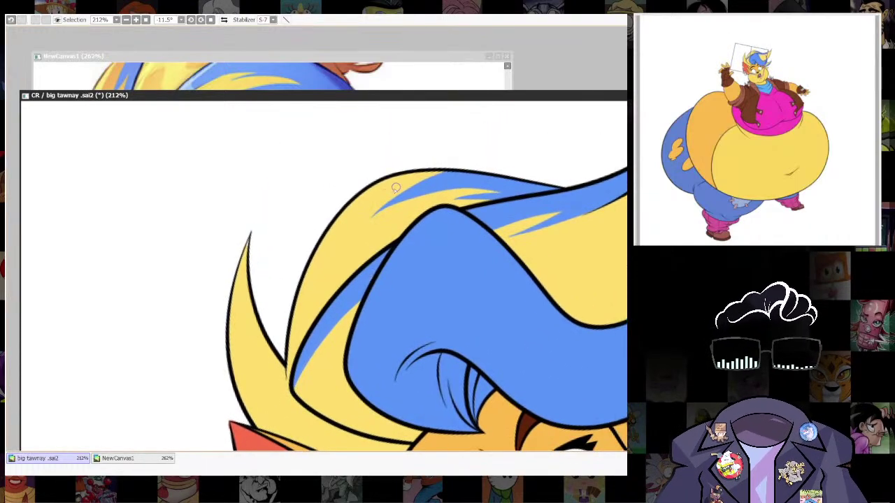
Extend the blue along the upper hair section's outer edge and add thin blue strands beside both streaks behind the front lock.
{"action": "mouse_move", "coordinate": [298, 310]}
{"action": "left_mouse_down"}
{"action": "mouse_move", "coordinate": [340, 215]}
{"action": "mouse_move", "coordinate": [398, 182]}
{"action": "mouse_move", "coordinate": [459, 171]}
{"action": "mouse_move", "coordinate": [325, 237]}
{"action": "mouse_move", "coordinate": [375, 184]}
{"action": "mouse_move", "coordinate": [427, 171]}
{"action": "mouse_move", "coordinate": [468, 174]}
{"action": "left_mouse_up"}
{"action": "left_click_drag", "start_coordinate": [556, 245], "coordinate": [471, 210]}
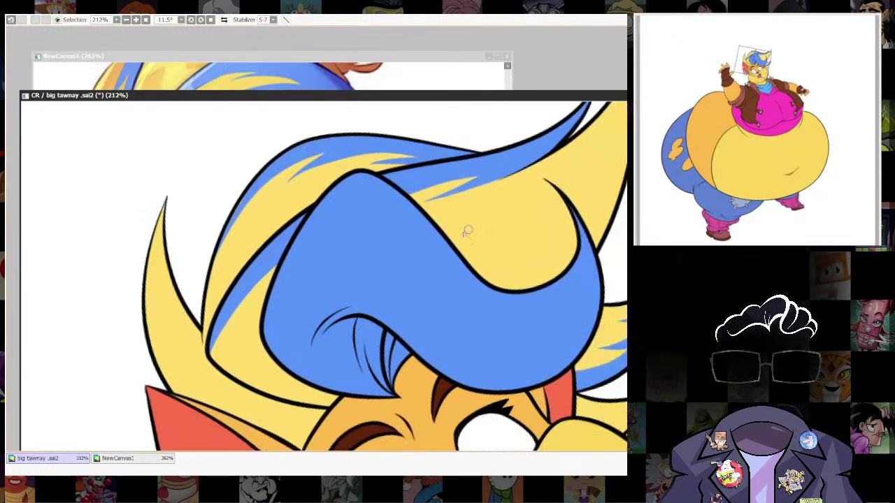
{"action": "mouse_move", "coordinate": [212, 355]}
{"action": "left_mouse_down"}
{"action": "mouse_move", "coordinate": [236, 312]}
{"action": "mouse_move", "coordinate": [310, 231]}
{"action": "left_mouse_up"}
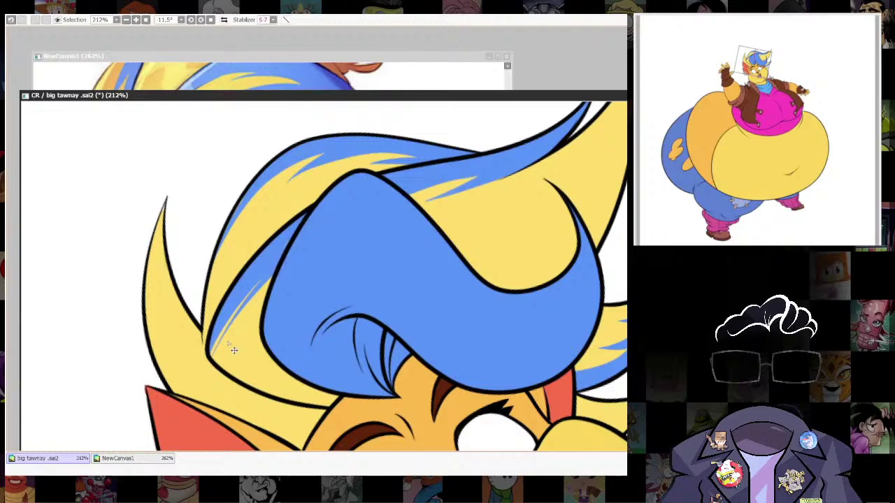
{"action": "key", "text": "ctrl+z"}
{"action": "mouse_move", "coordinate": [222, 348]}
{"action": "left_mouse_down"}
{"action": "mouse_move", "coordinate": [242, 307]}
{"action": "mouse_move", "coordinate": [300, 239]}
{"action": "mouse_move", "coordinate": [293, 279]}
{"action": "left_mouse_up"}
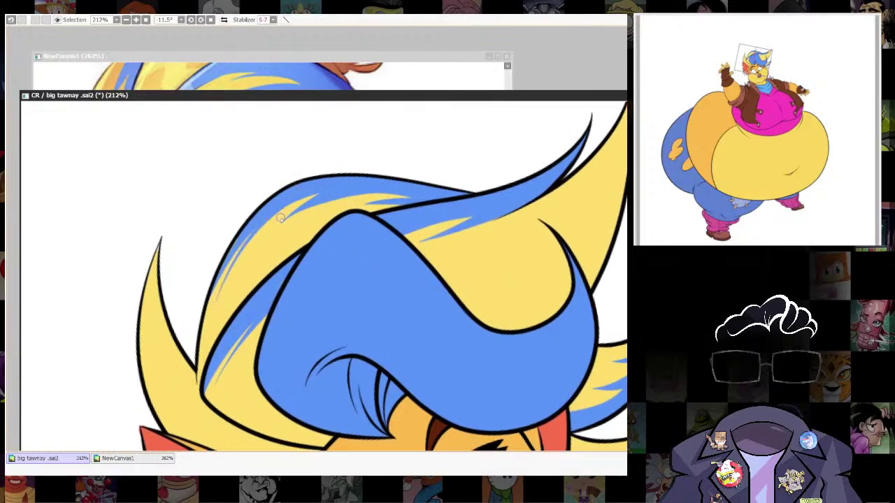
Outline a thin blue streak along the rearmost pointed hair lock, from its tip down towards the forehead.
{"action": "left_click_drag", "start_coordinate": [535, 292], "coordinate": [480, 298]}
{"action": "mouse_move", "coordinate": [574, 372]}
{"action": "left_mouse_down"}
{"action": "mouse_move", "coordinate": [572, 209]}
{"action": "mouse_move", "coordinate": [507, 248]}
{"action": "left_mouse_up"}
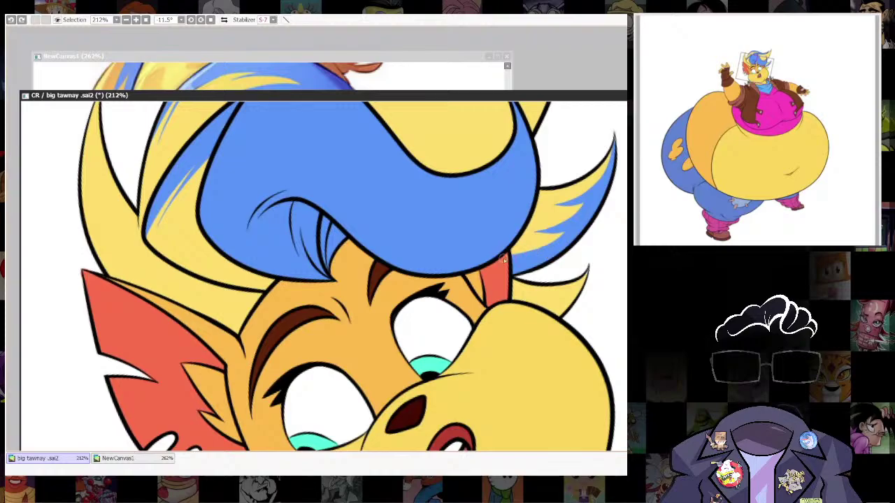
{"action": "mouse_move", "coordinate": [352, 280]}
{"action": "left_mouse_down"}
{"action": "mouse_move", "coordinate": [461, 230]}
{"action": "mouse_move", "coordinate": [415, 307]}
{"action": "left_mouse_up"}
{"action": "left_click_drag", "start_coordinate": [273, 216], "coordinate": [293, 285]}
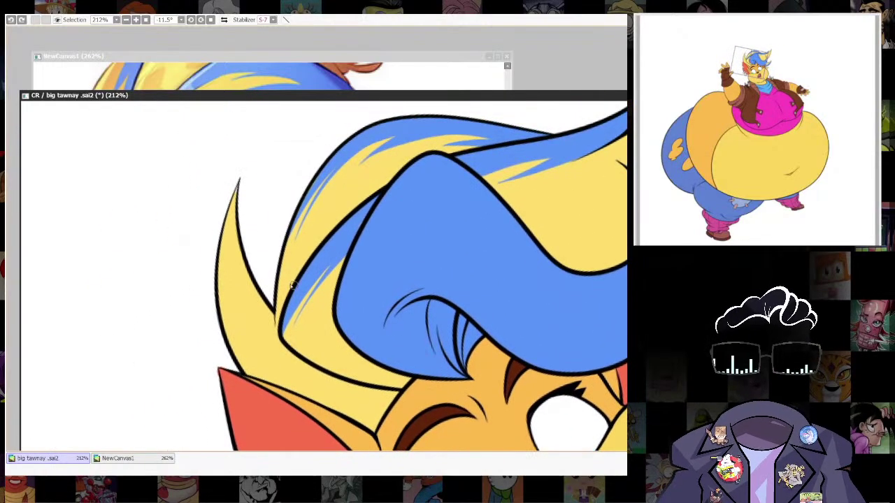
{"action": "mouse_move", "coordinate": [238, 183]}
{"action": "left_mouse_down"}
{"action": "mouse_move", "coordinate": [230, 267]}
{"action": "mouse_move", "coordinate": [244, 308]}
{"action": "mouse_move", "coordinate": [227, 255]}
{"action": "left_mouse_up"}
{"action": "key", "text": "ctrl+z"}
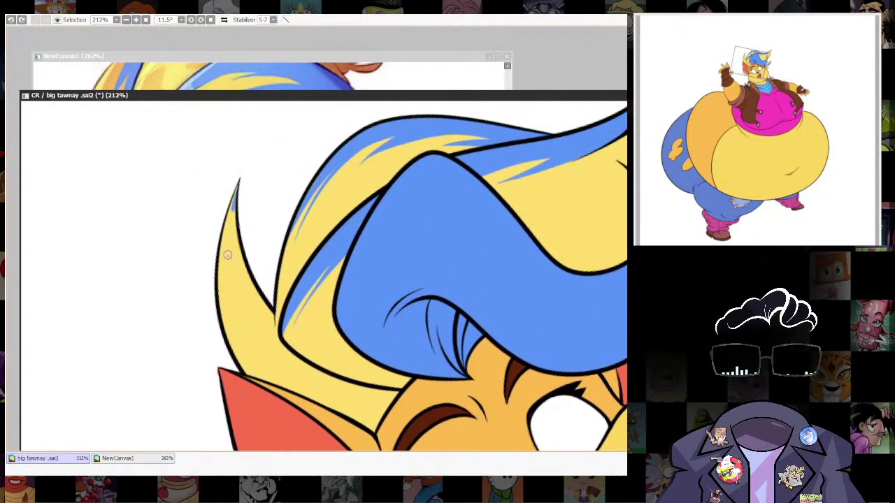
{"action": "left_click_drag", "start_coordinate": [228, 213], "coordinate": [259, 322]}
{"action": "mouse_move", "coordinate": [248, 285]}
{"action": "left_mouse_down"}
{"action": "mouse_move", "coordinate": [268, 338]}
{"action": "mouse_move", "coordinate": [313, 382]}
{"action": "mouse_move", "coordinate": [393, 405]}
{"action": "left_mouse_up"}
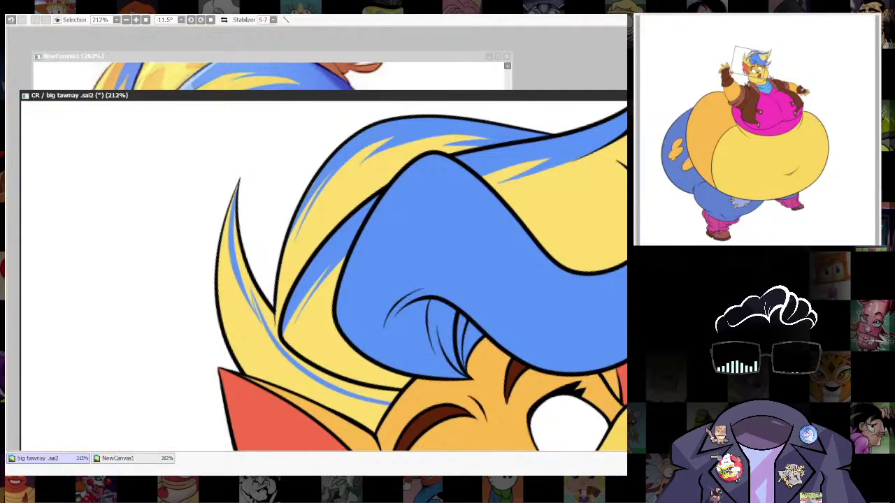
Fill the area between the rearmost lock's blue streak and its inner edge with blue.
{"action": "key", "text": "ctrl+z"}
{"action": "left_click_drag", "start_coordinate": [274, 330], "coordinate": [233, 221]}
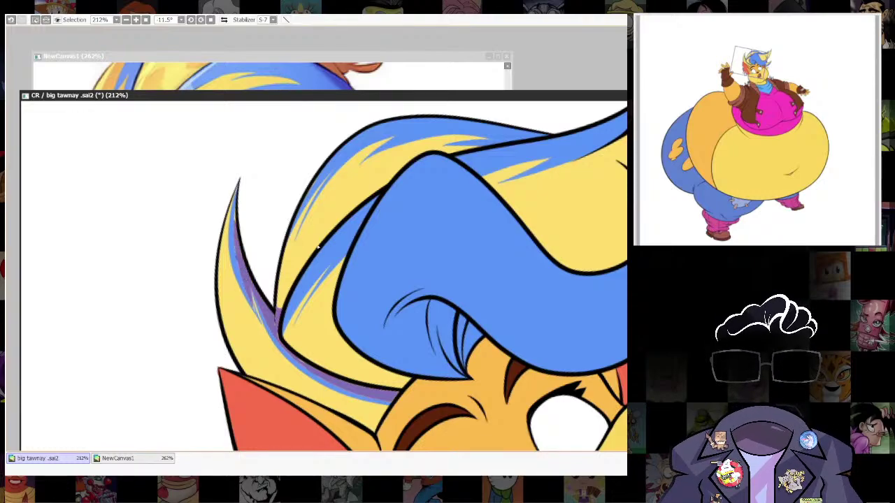
{"action": "key", "text": "ctrl+f"}
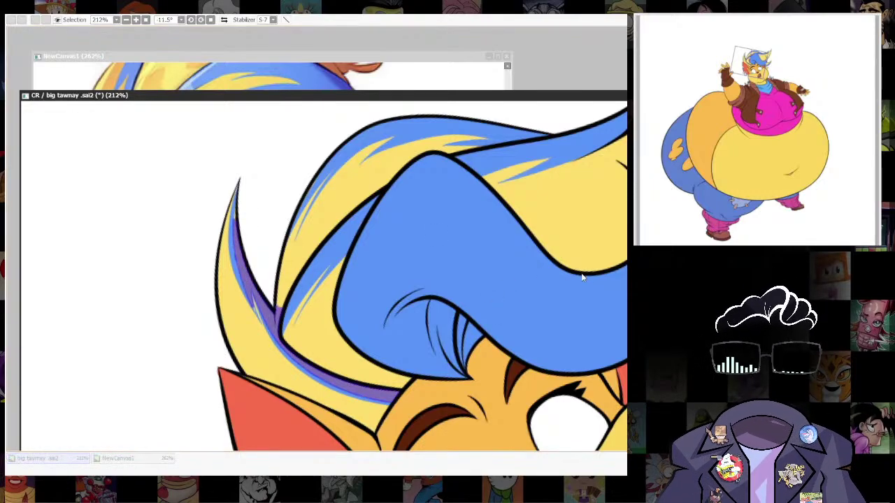
{"action": "key", "text": "ctrl+d"}
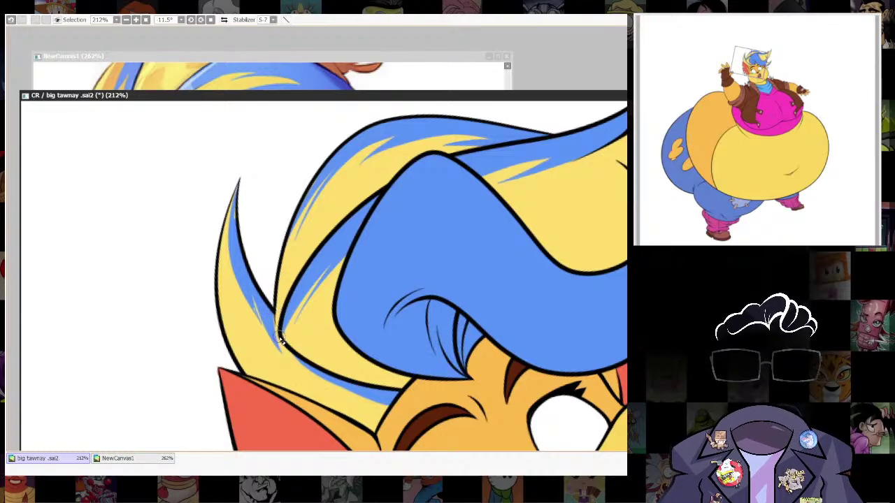
Remove the blue from the rearmost lock's lower section and refine the streak's lower point and outer edge.
{"action": "key", "text": "ctrl+z"}
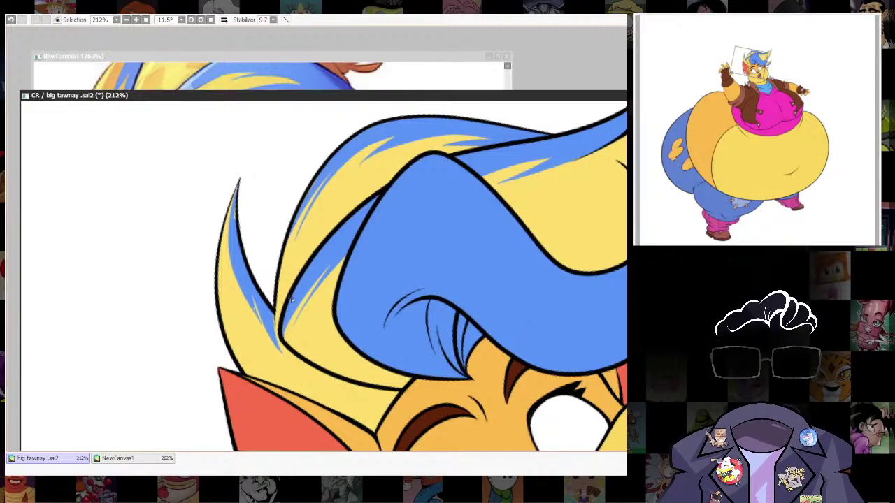
{"action": "left_click_drag", "start_coordinate": [256, 294], "coordinate": [261, 295]}
{"action": "left_click_drag", "start_coordinate": [278, 337], "coordinate": [283, 355]}
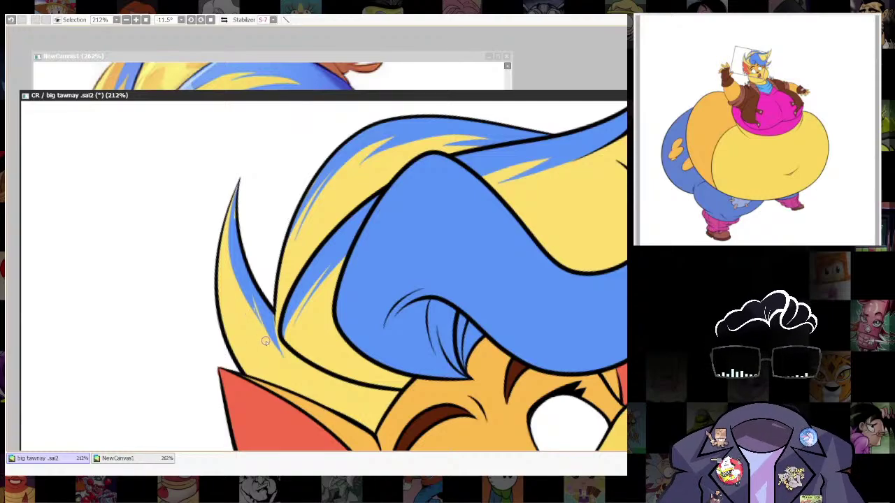
{"action": "key", "text": "ctrl+z"}
{"action": "left_click_drag", "start_coordinate": [254, 312], "coordinate": [245, 282]}
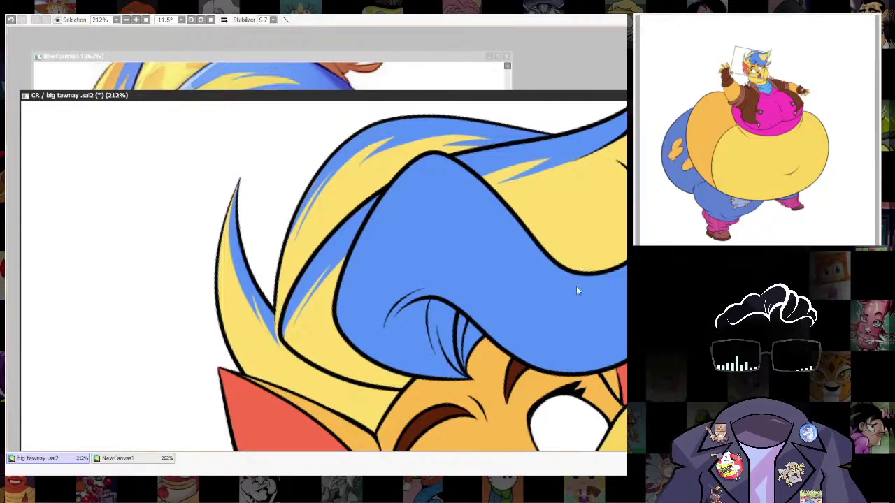
Examine the flat colours across the whole figure and reset the canvas rotation to 0°.
{"action": "scroll", "coordinate": [576, 286], "scroll_direction": "down", "scroll_amount": 6}
{"action": "left_click_drag", "start_coordinate": [554, 397], "coordinate": [532, 256]}
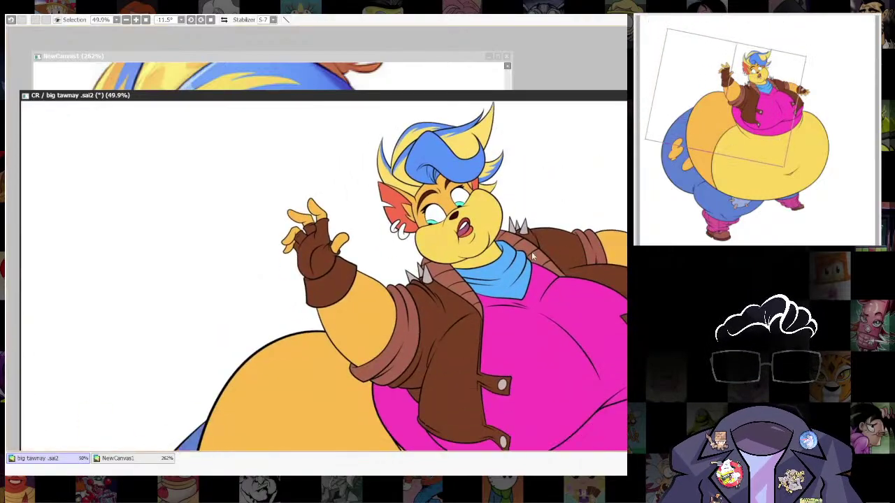
{"action": "left_click", "coordinate": [241, 56]}
{"action": "left_click", "coordinate": [595, 105]}
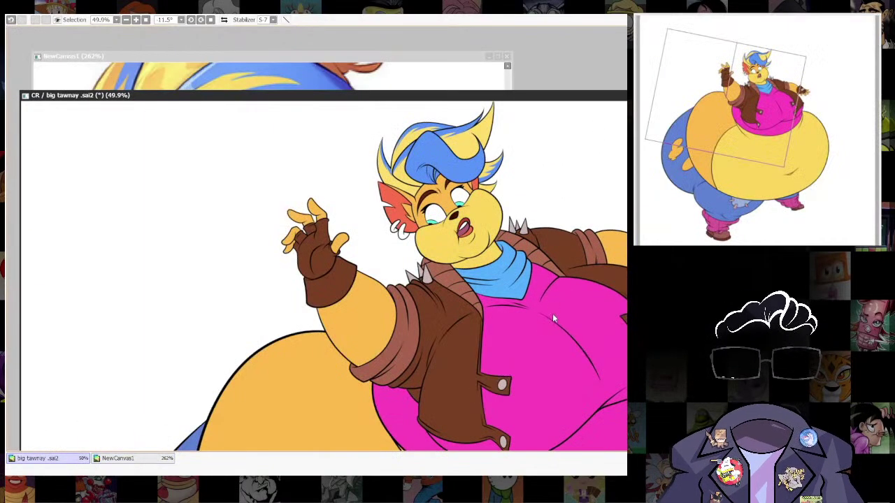
{"action": "scroll", "coordinate": [552, 314], "scroll_direction": "down", "scroll_amount": 4}
{"action": "left_click_drag", "start_coordinate": [581, 320], "coordinate": [532, 205]}
{"action": "left_click_drag", "start_coordinate": [576, 244], "coordinate": [542, 323]}
{"action": "key", "text": "Home"}
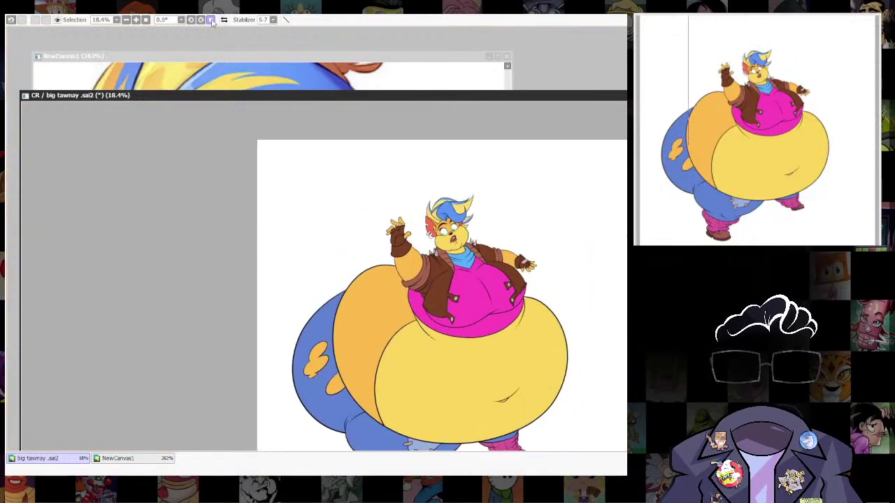
Compare the character's ear with the reference artwork's gold earrings and select both earring shapes in the drawing.
{"action": "scroll", "coordinate": [433, 210], "scroll_direction": "up", "scroll_amount": 8}
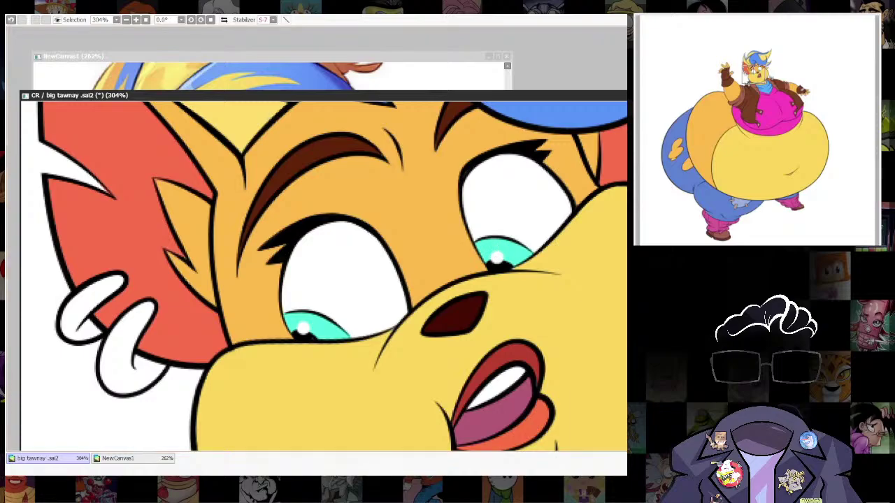
{"action": "scroll", "coordinate": [518, 267], "scroll_direction": "down", "scroll_amount": 4}
{"action": "left_click", "coordinate": [429, 57]}
{"action": "left_click_drag", "start_coordinate": [196, 240], "coordinate": [472, 265]}
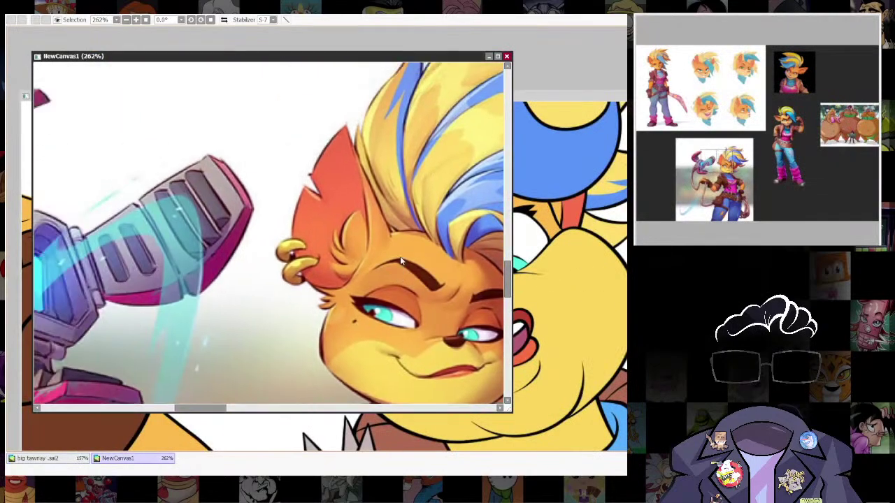
{"action": "scroll", "coordinate": [313, 279], "scroll_direction": "up", "scroll_amount": 4}
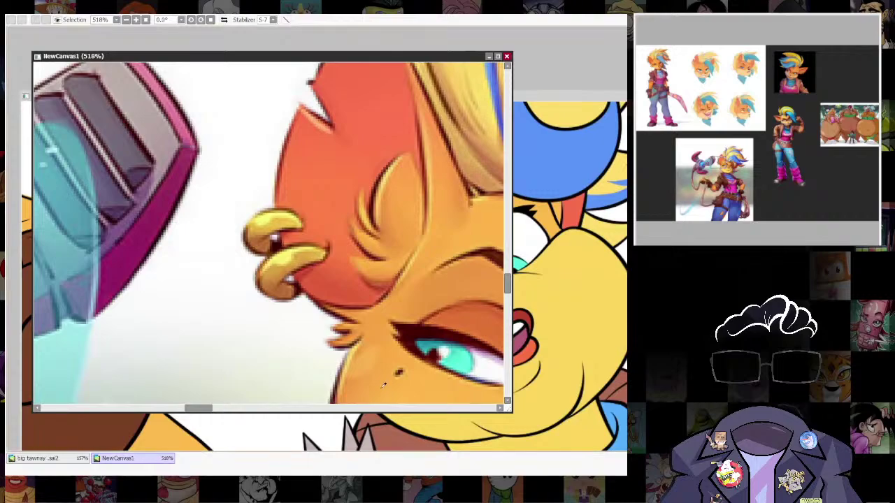
{"action": "left_click", "coordinate": [584, 98]}
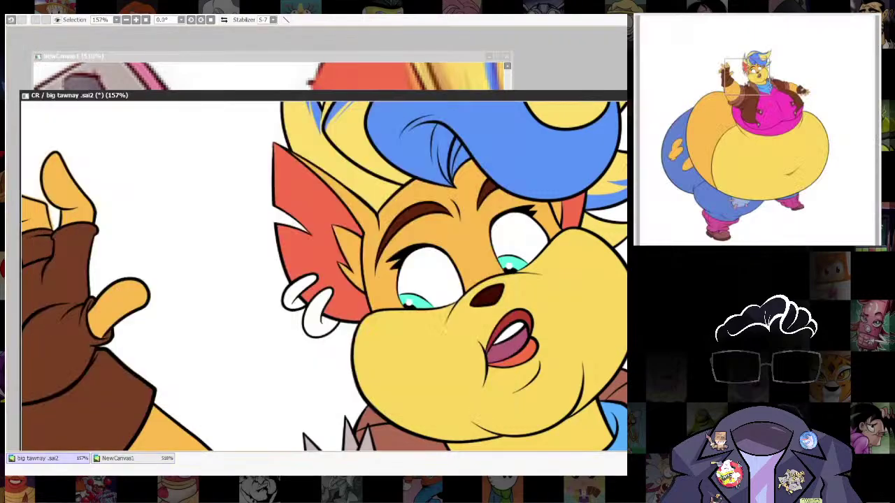
{"action": "left_click", "coordinate": [323, 307]}
{"action": "left_click", "coordinate": [302, 280]}
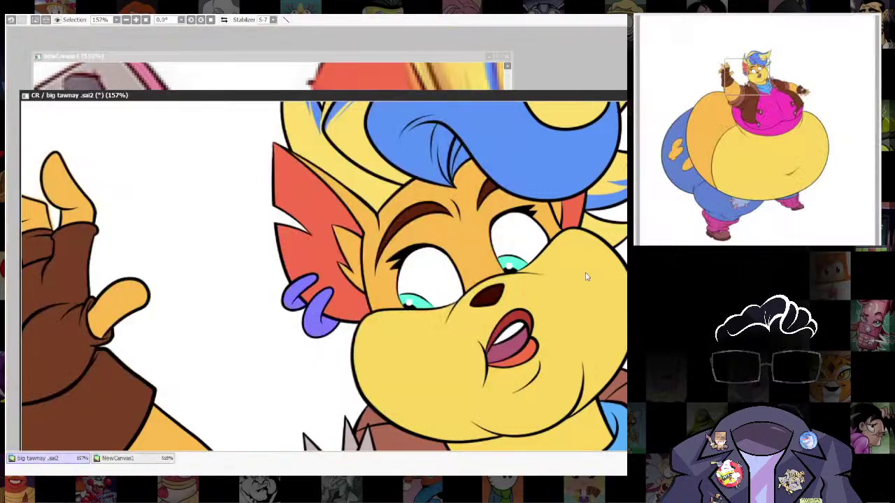
Fill both selected earrings with light yellow and clear the selection.
{"action": "key", "text": "ctrl+f"}
{"action": "key", "text": "ctrl+d"}
{"action": "key", "text": "ctrl+z"}
{"action": "key", "text": "ctrl+z"}
{"action": "key", "text": "ctrl+z"}
{"action": "key", "text": "ctrl+z"}
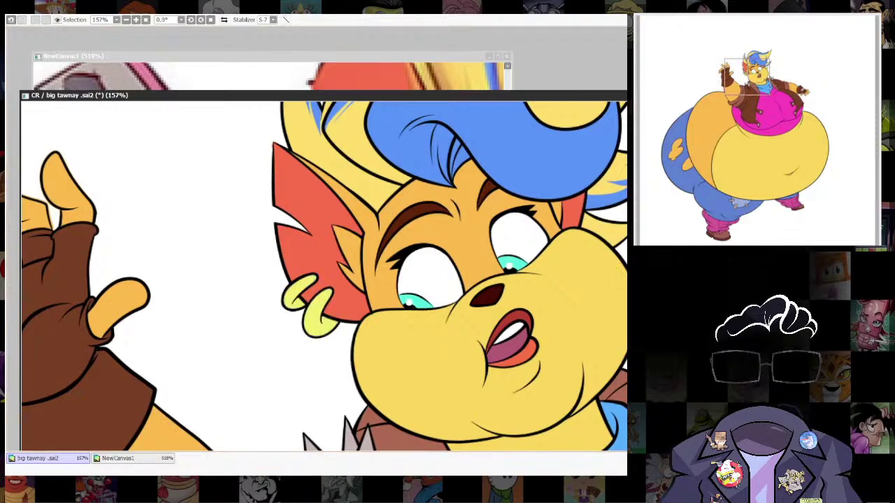
Inspect the coloured figure as a whole and up close around the jacket, shirt and hands.
{"action": "scroll", "coordinate": [549, 308], "scroll_direction": "down", "scroll_amount": 15}
{"action": "scroll", "coordinate": [496, 280], "scroll_direction": "up", "scroll_amount": 6}
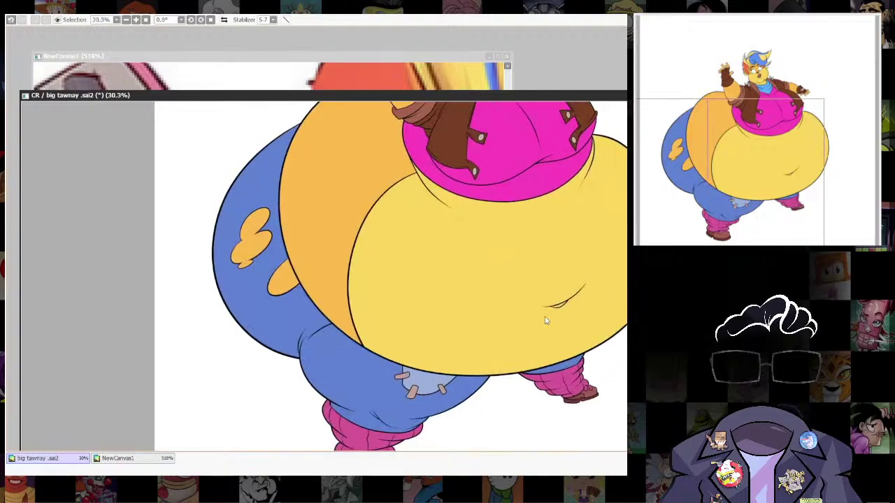
{"action": "scroll", "coordinate": [547, 320], "scroll_direction": "down", "scroll_amount": 2}
{"action": "scroll", "coordinate": [549, 238], "scroll_direction": "down", "scroll_amount": 1}
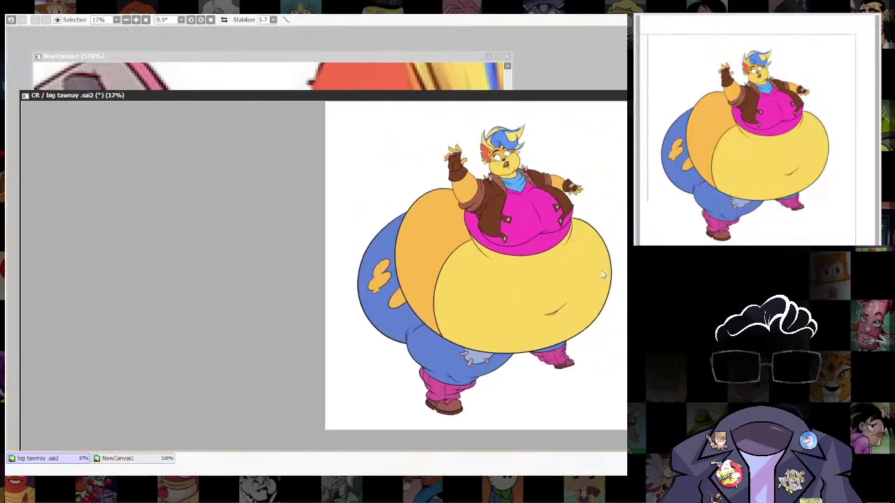
{"action": "scroll", "coordinate": [610, 210], "scroll_direction": "up", "scroll_amount": 4}
{"action": "scroll", "coordinate": [587, 275], "scroll_direction": "up", "scroll_amount": 3}
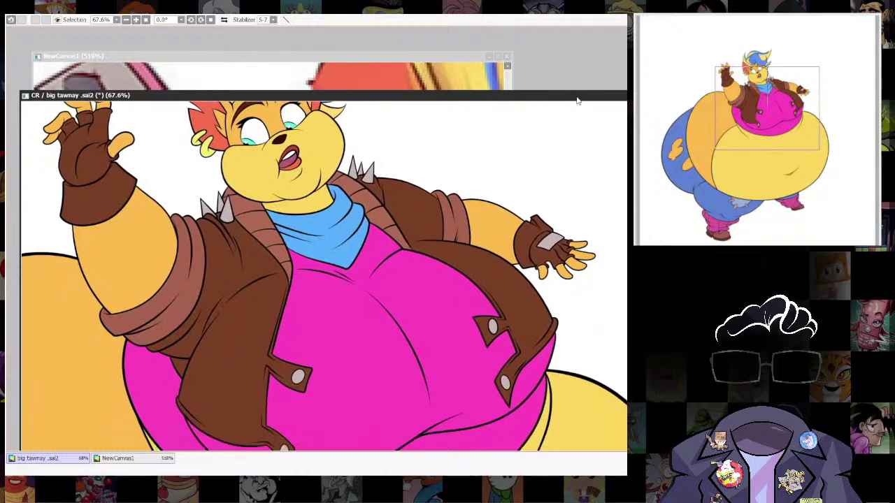
{"action": "scroll", "coordinate": [569, 156], "scroll_direction": "down", "scroll_amount": 6}
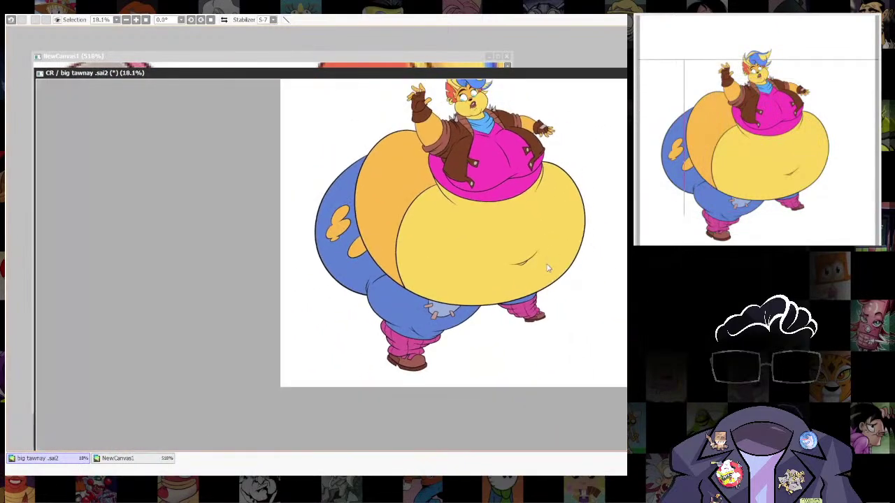
{"action": "scroll", "coordinate": [548, 268], "scroll_direction": "up", "scroll_amount": 2}
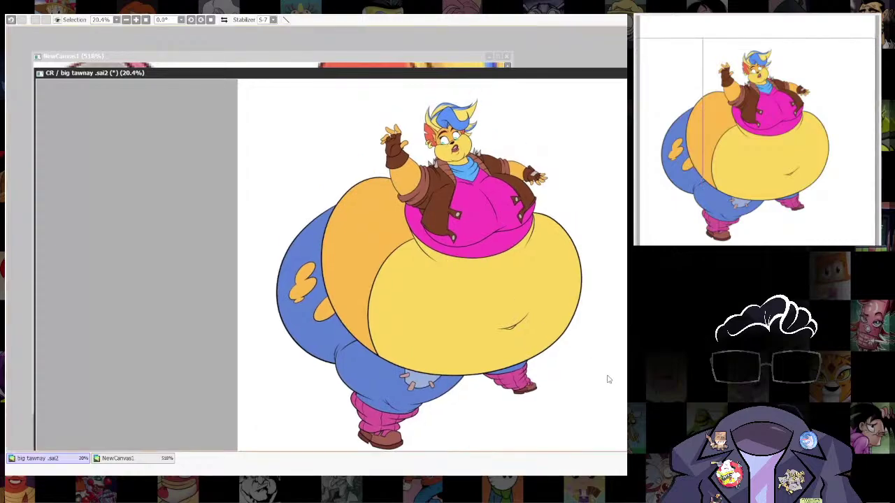
{"action": "left_click_drag", "start_coordinate": [614, 386], "coordinate": [616, 379]}
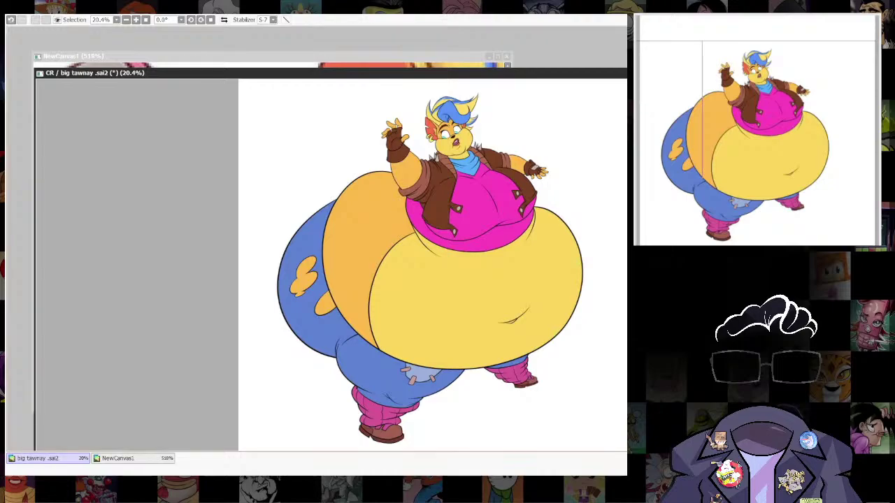
{"action": "key", "text": "ctrl+y"}
{"action": "key", "text": "ctrl+z"}
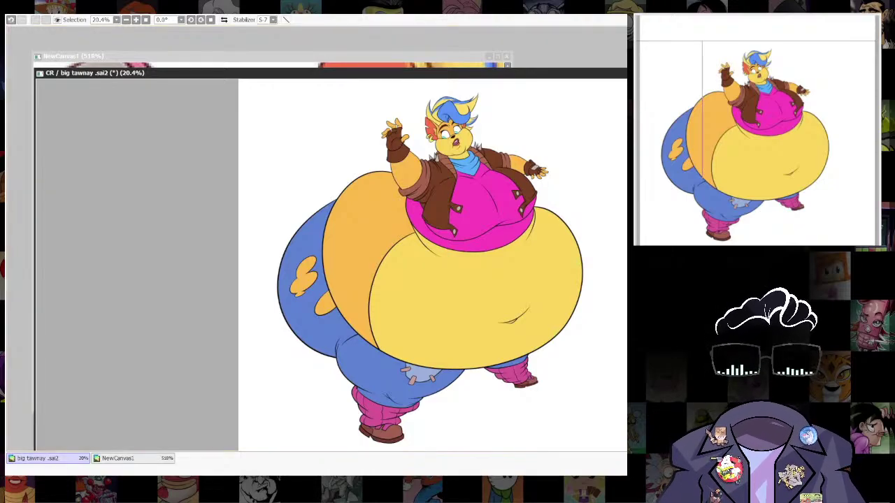
Reposition the drawing window to show the full figure and paste the jungle ruins image into the drawing.
{"action": "key", "text": "alt+Tab"}
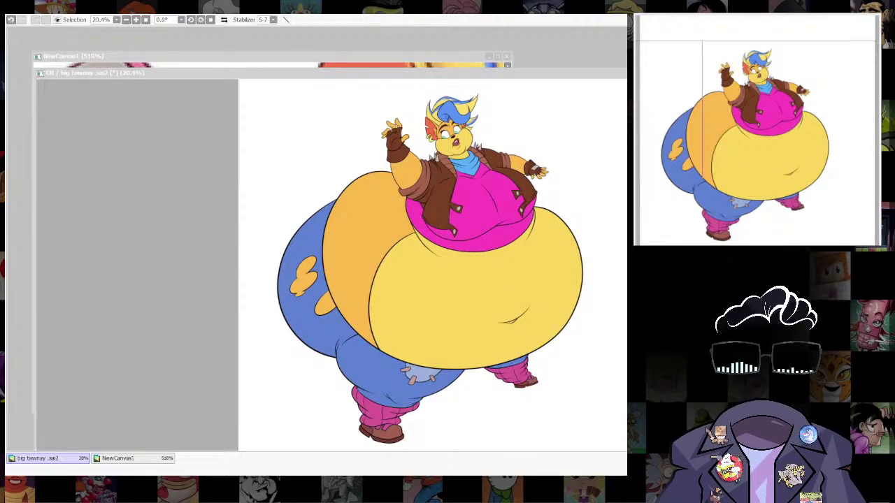
{"action": "left_click_drag", "start_coordinate": [485, 68], "coordinate": [475, 120]}
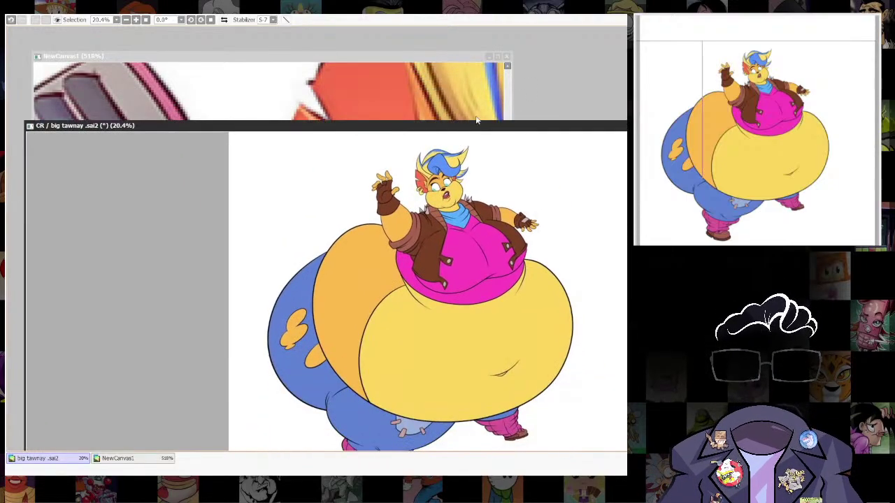
{"action": "left_click_drag", "start_coordinate": [609, 130], "coordinate": [625, 28]}
{"action": "left_click_drag", "start_coordinate": [626, 321], "coordinate": [605, 359]}
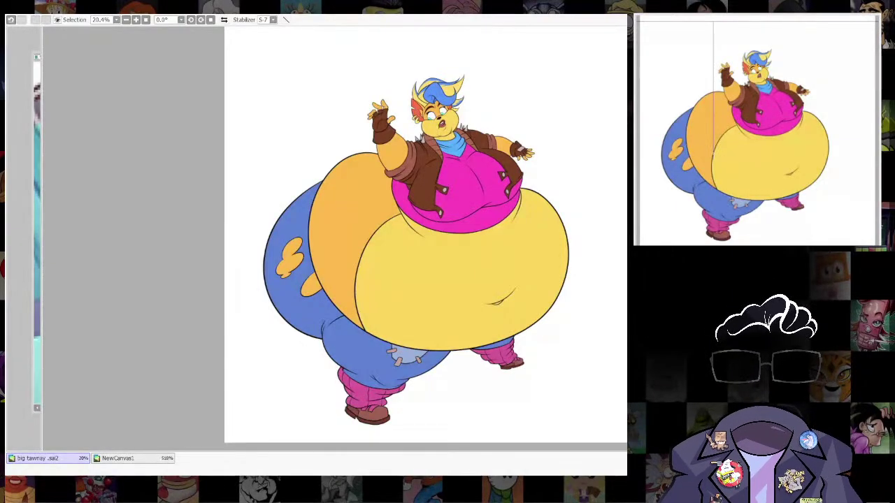
{"action": "key", "text": "ctrl+v"}
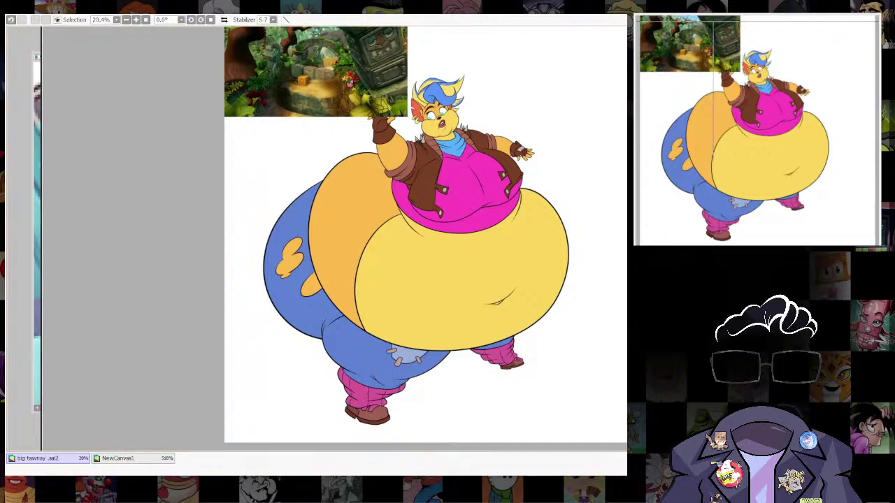
Place the jungle image behind the character, stretch it across the canvas width and increase its height.
{"action": "key", "text": "ctrl+t"}
{"action": "left_click_drag", "start_coordinate": [392, 46], "coordinate": [654, 260]}
{"action": "left_click_drag", "start_coordinate": [276, 263], "coordinate": [213, 263]}
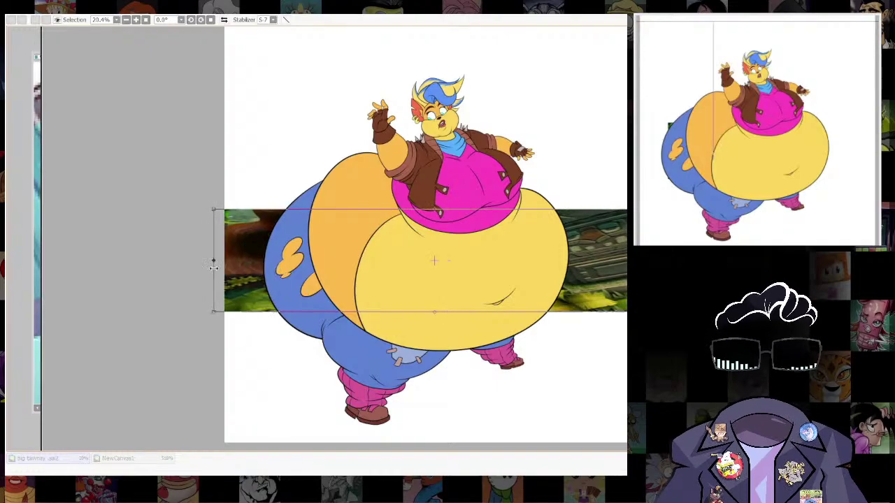
{"action": "left_click_drag", "start_coordinate": [433, 211], "coordinate": [433, 112]}
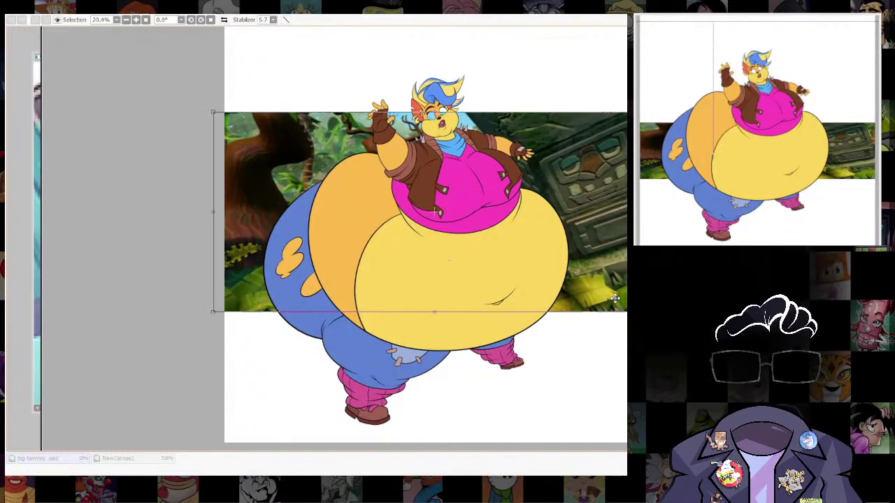
{"action": "left_click_drag", "start_coordinate": [616, 277], "coordinate": [616, 271]}
{"action": "key", "text": "Return"}
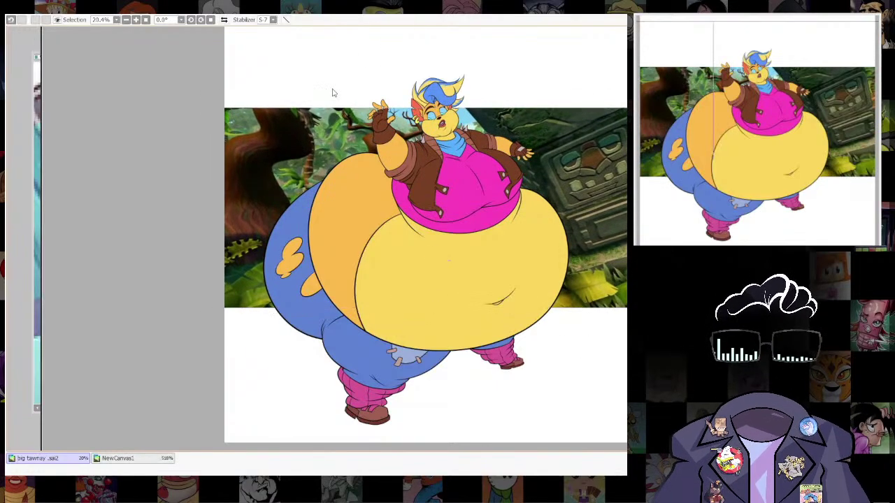
Check the character reference's soft backdrop and heavily blur the jungle background image to match it.
{"action": "left_click", "coordinate": [40, 88]}
{"action": "scroll", "coordinate": [231, 252], "scroll_direction": "down", "scroll_amount": 10}
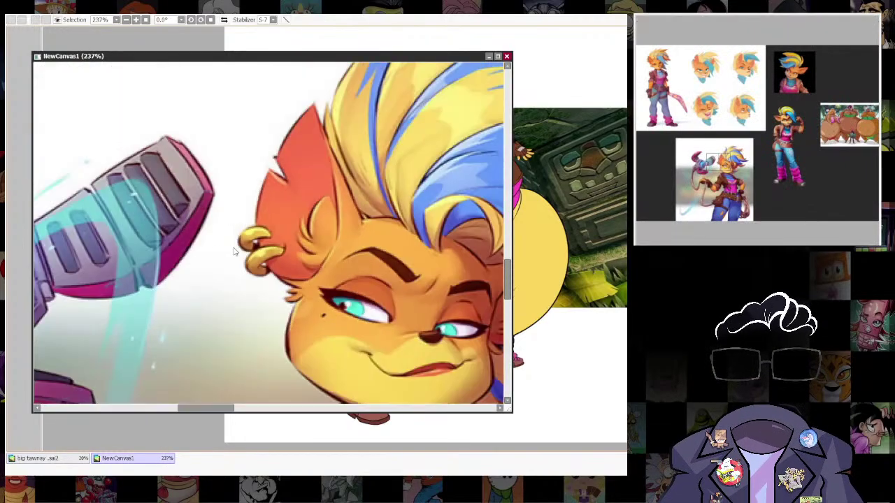
{"action": "left_click_drag", "start_coordinate": [287, 342], "coordinate": [311, 234]}
{"action": "scroll", "coordinate": [311, 233], "scroll_direction": "up", "scroll_amount": 4}
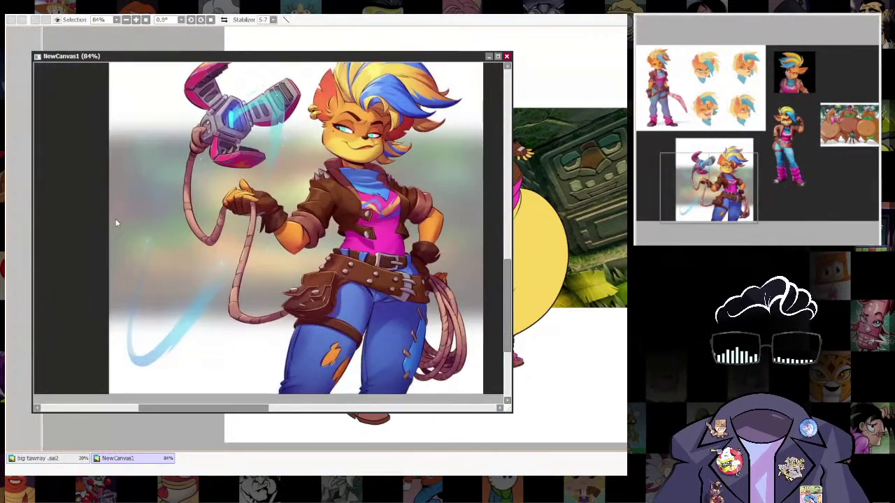
{"action": "left_click", "coordinate": [591, 62]}
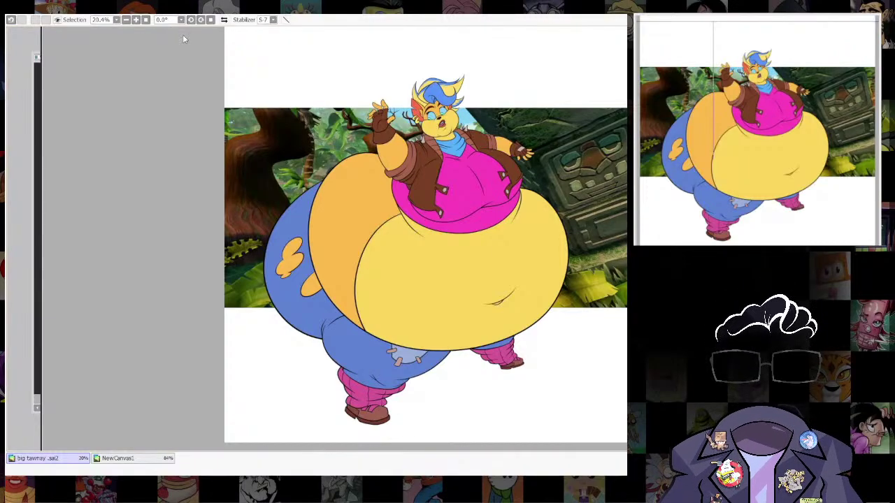
{"action": "left_click", "coordinate": [264, 39]}
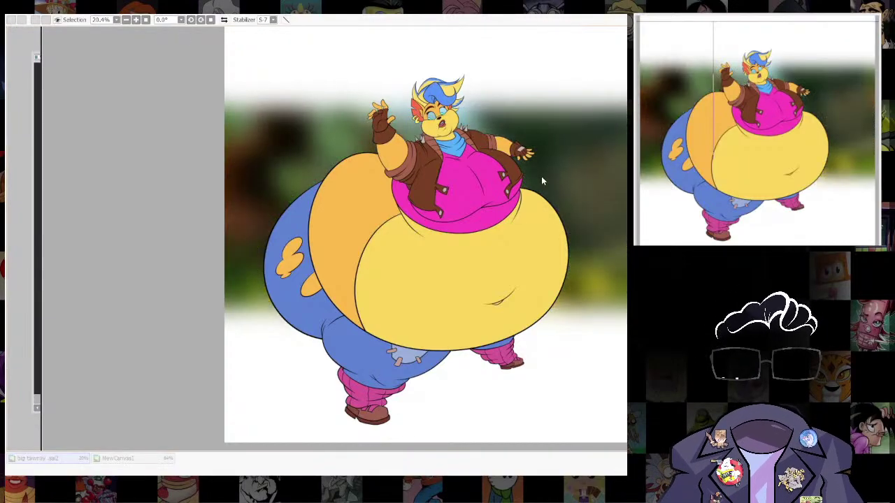
{"action": "left_click", "coordinate": [589, 193]}
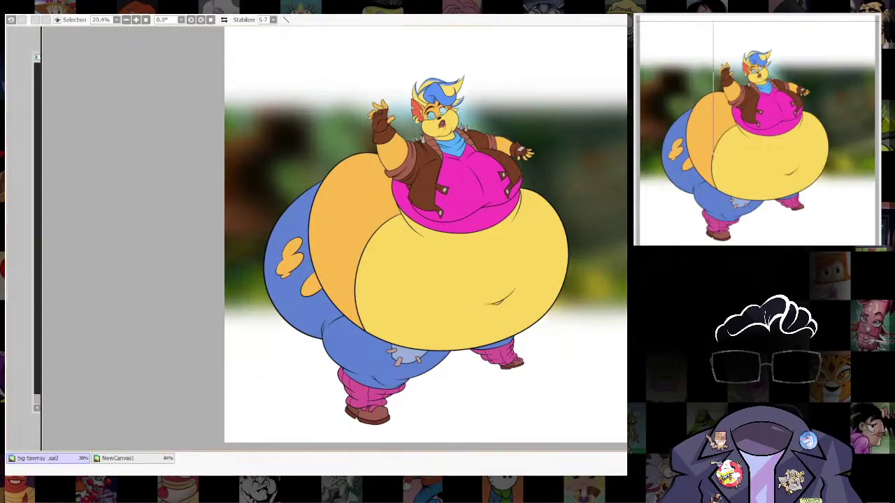
Fade the blurred jungle background so it looks paler behind the figure.
{"action": "scroll", "coordinate": [596, 231], "scroll_direction": "down", "scroll_amount": 4}
{"action": "left_click_drag", "start_coordinate": [615, 285], "coordinate": [607, 374]}
{"action": "scroll", "coordinate": [559, 355], "scroll_direction": "up", "scroll_amount": 5}
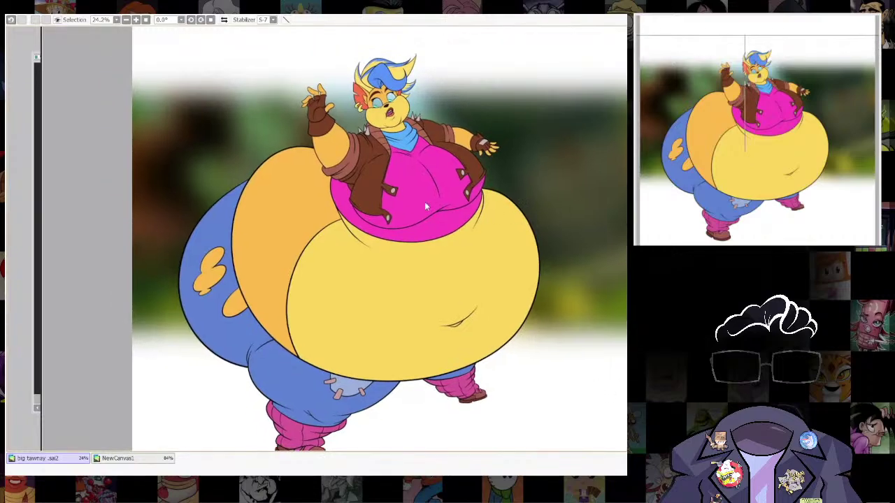
{"action": "left_click_drag", "start_coordinate": [569, 233], "coordinate": [589, 267]}
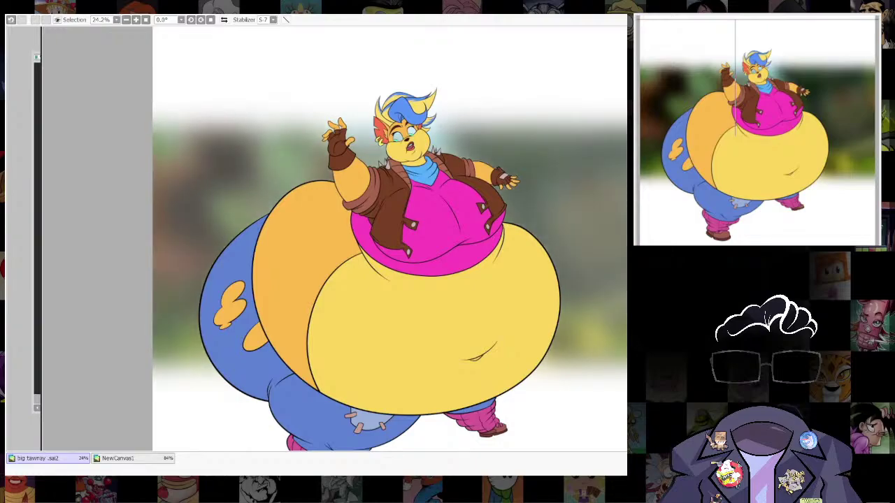
{"action": "left_click_drag", "start_coordinate": [600, 337], "coordinate": [572, 329]}
{"action": "scroll", "coordinate": [588, 271], "scroll_direction": "down", "scroll_amount": 2}
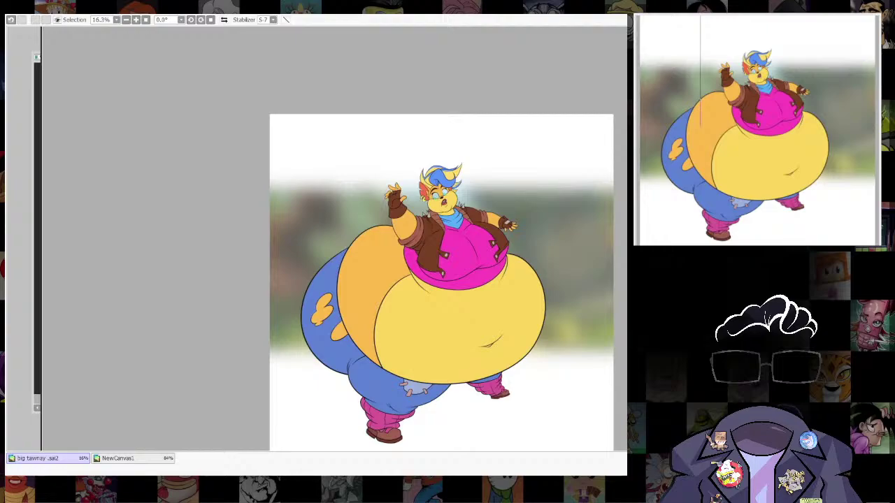
{"action": "left_click_drag", "start_coordinate": [571, 329], "coordinate": [585, 288]}
{"action": "left_click_drag", "start_coordinate": [264, 216], "coordinate": [301, 439]}
{"action": "key", "text": "ctrl+x"}
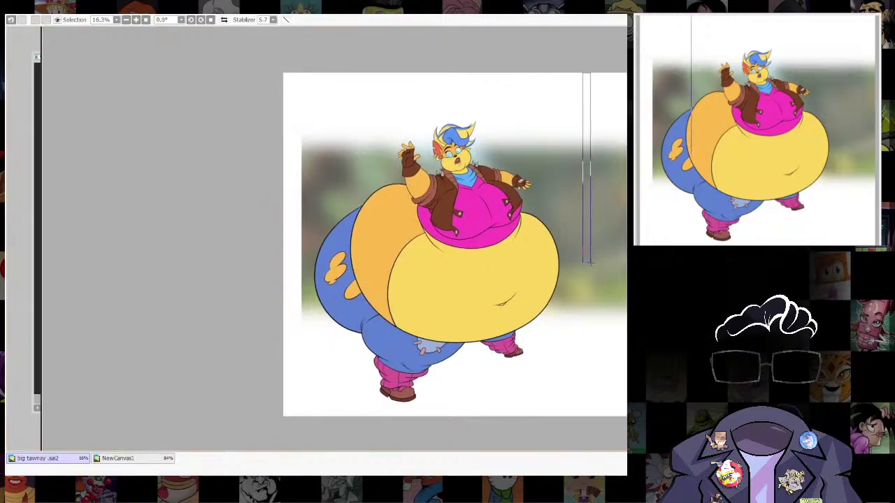
{"action": "left_click_drag", "start_coordinate": [589, 263], "coordinate": [624, 433]}
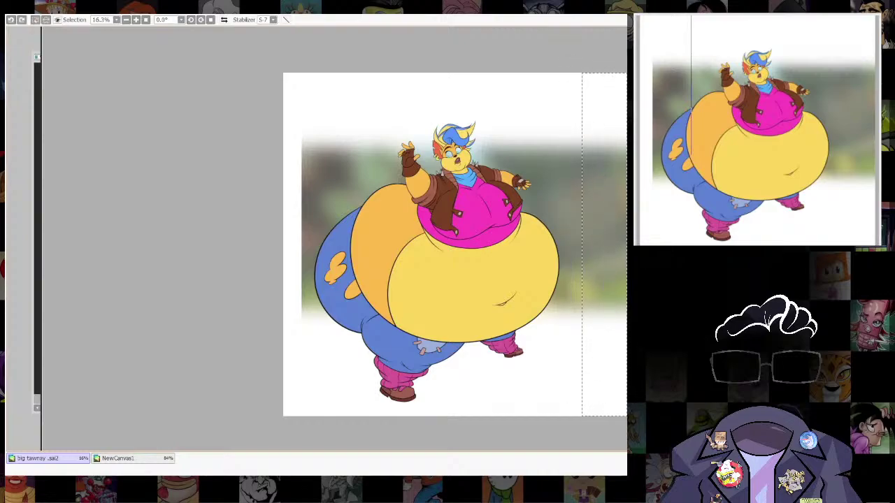
{"action": "key", "text": "ctrl+z"}
{"action": "scroll", "coordinate": [569, 236], "scroll_direction": "up", "scroll_amount": 2}
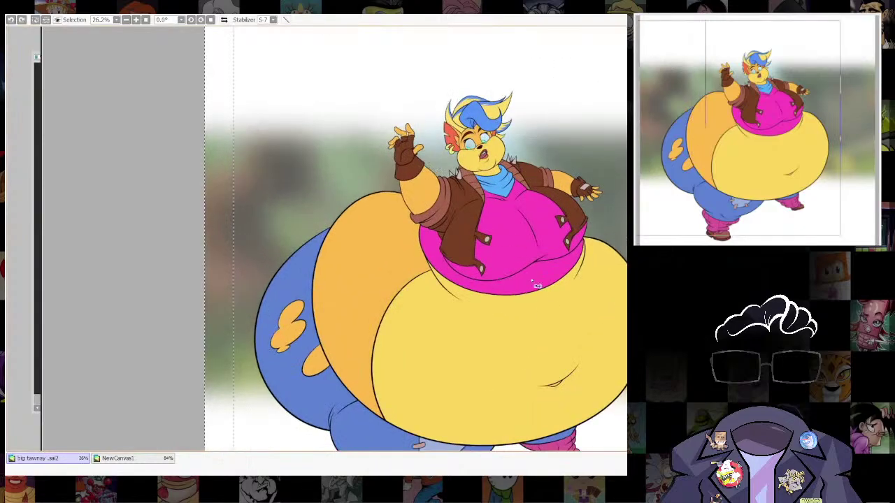
{"action": "scroll", "coordinate": [564, 255], "scroll_direction": "down", "scroll_amount": 3}
{"action": "scroll", "coordinate": [608, 351], "scroll_direction": "up", "scroll_amount": 1}
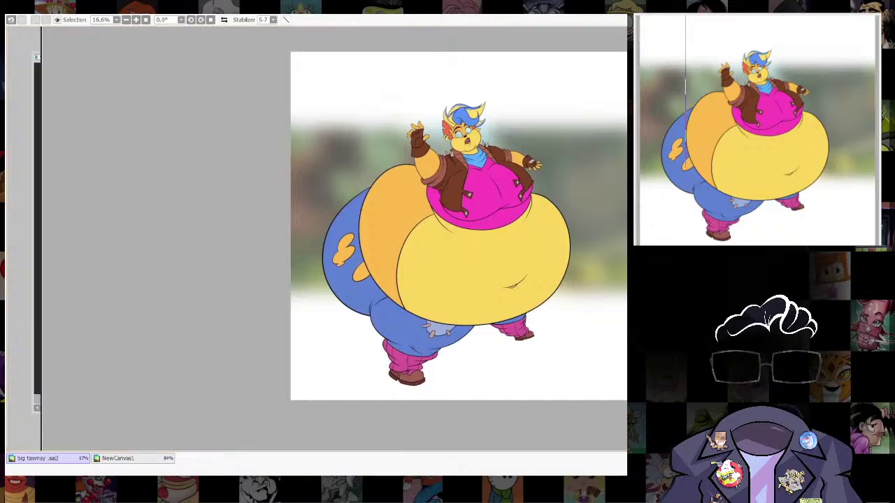
Crop the canvas more tightly around the figure, removing excess space above and beside it, and trim a narrow strip from the left edge.
{"action": "left_click_drag", "start_coordinate": [283, 82], "coordinate": [543, 396]}
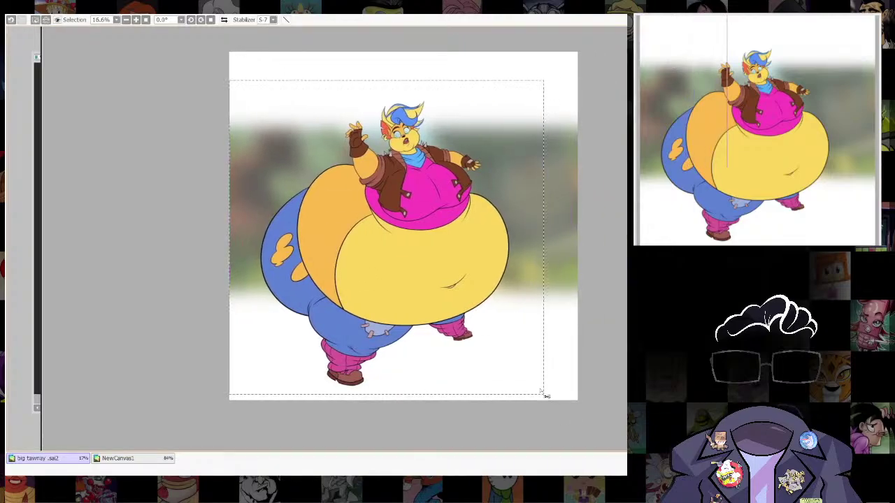
{"action": "left_click", "coordinate": [98, 50]}
{"action": "left_click_drag", "start_coordinate": [240, 81], "coordinate": [534, 395]}
{"action": "left_click_drag", "start_coordinate": [236, 72], "coordinate": [595, 466]}
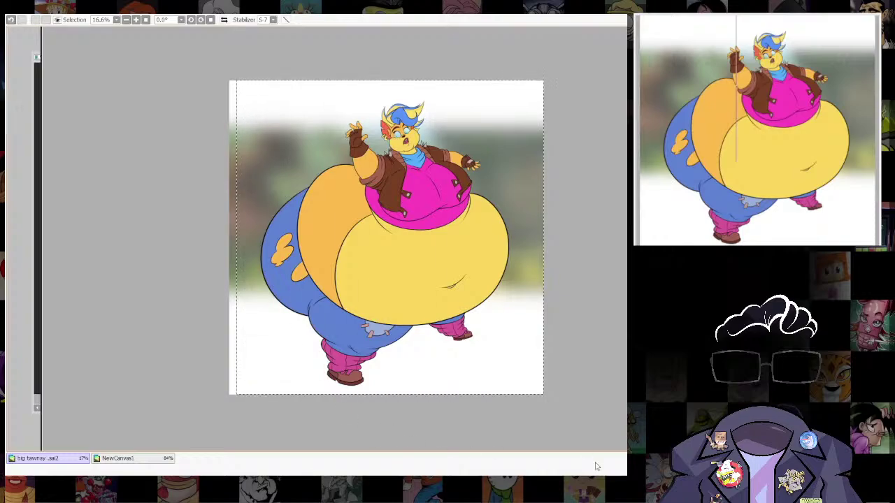
{"action": "left_click", "coordinate": [78, 51]}
{"action": "left_click_drag", "start_coordinate": [548, 282], "coordinate": [579, 339]}
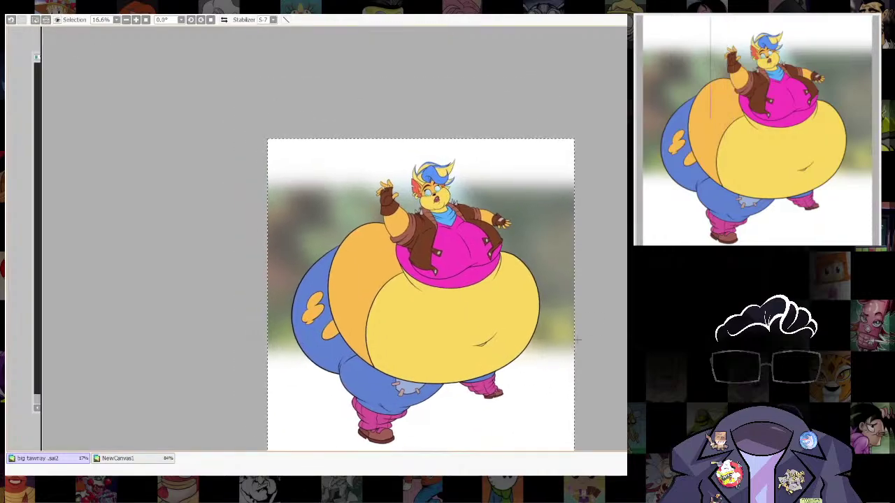
Fill the whites of both eyes with pure white.
{"action": "scroll", "coordinate": [433, 186], "scroll_direction": "up", "scroll_amount": 1}
{"action": "scroll", "coordinate": [425, 167], "scroll_direction": "up", "scroll_amount": 6}
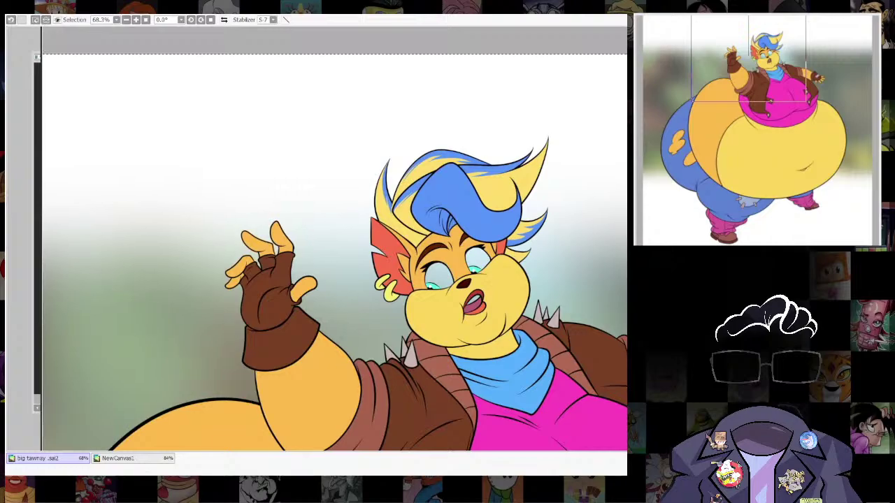
{"action": "mouse_move", "coordinate": [434, 272]}
{"action": "left_mouse_down", "text": "ctrl+alt"}
{"action": "mouse_move", "coordinate": [448, 272]}
{"action": "mouse_move", "coordinate": [436, 255]}
{"action": "left_mouse_up", "text": "ctrl+alt"}
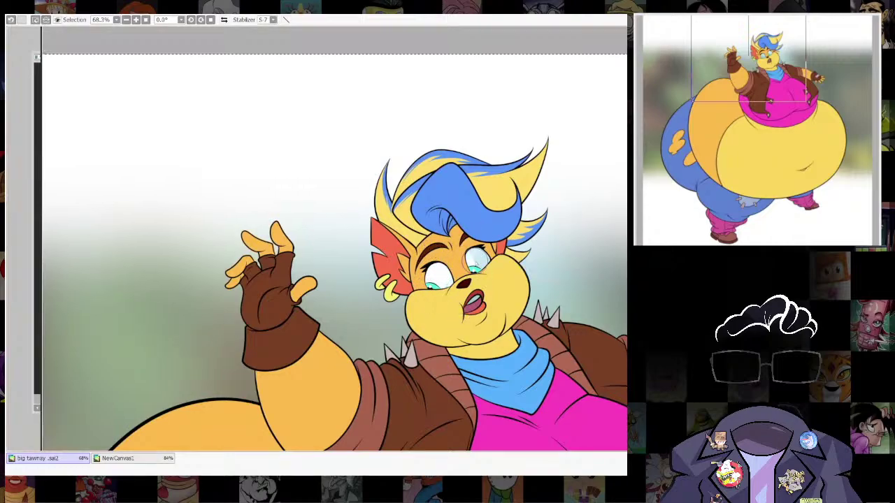
Clear the selection and inspect the face and the whole figure against the blurred background.
{"action": "scroll", "coordinate": [581, 312], "scroll_direction": "down", "scroll_amount": 6}
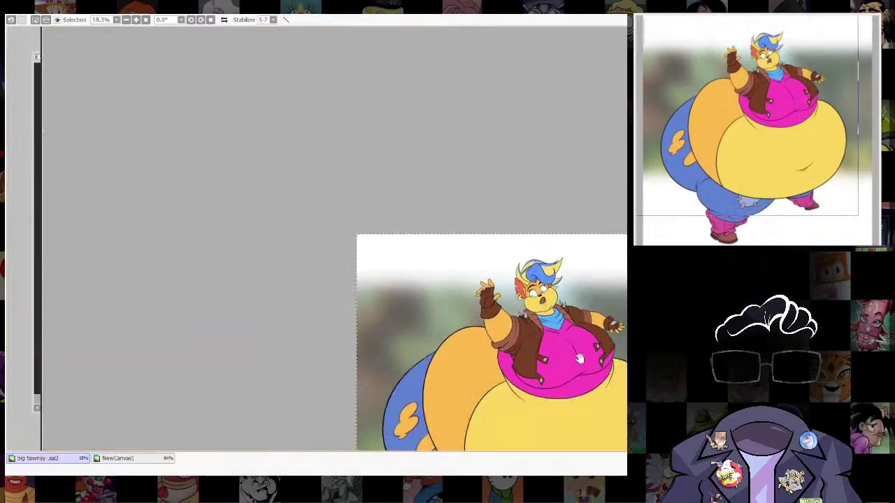
{"action": "left_click_drag", "start_coordinate": [579, 359], "coordinate": [504, 237]}
{"action": "scroll", "coordinate": [481, 180], "scroll_direction": "up", "scroll_amount": 8}
{"action": "left_click_drag", "start_coordinate": [476, 175], "coordinate": [469, 212]}
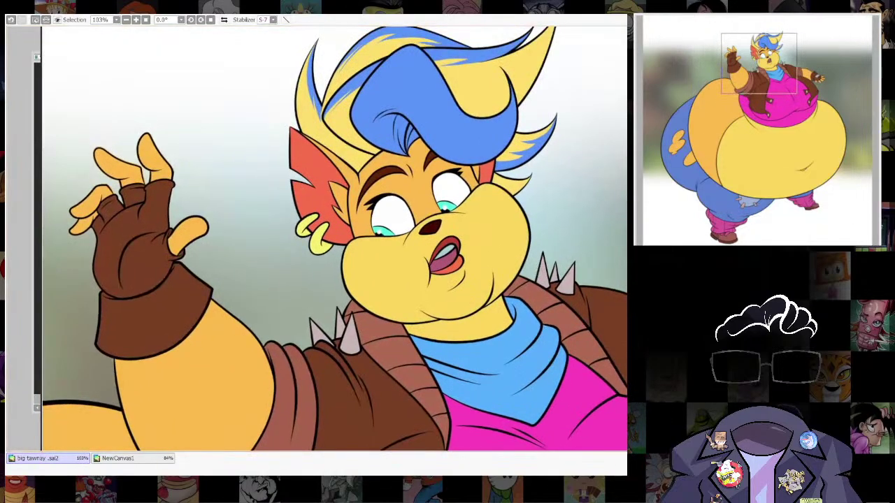
{"action": "scroll", "coordinate": [504, 210], "scroll_direction": "down", "scroll_amount": 9}
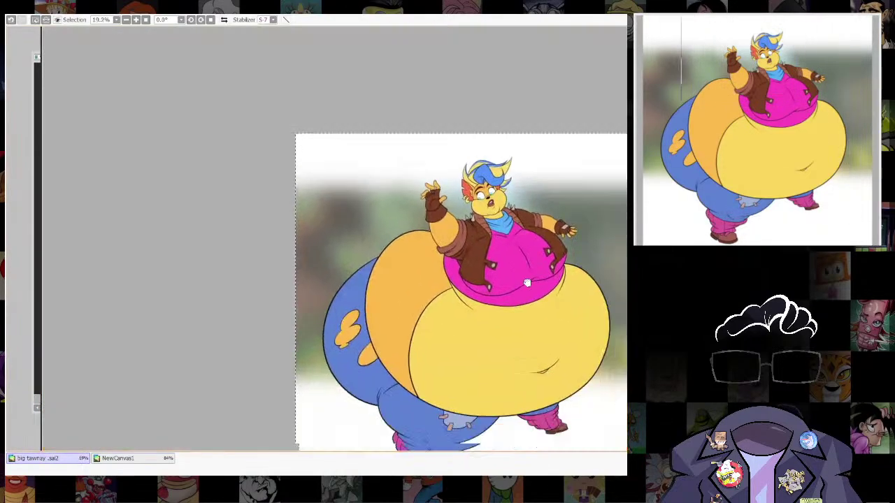
{"action": "left_click_drag", "start_coordinate": [527, 282], "coordinate": [508, 233]}
{"action": "scroll", "coordinate": [518, 227], "scroll_direction": "up", "scroll_amount": 2}
{"action": "scroll", "coordinate": [569, 284], "scroll_direction": "down", "scroll_amount": 4}
{"action": "left_click_drag", "start_coordinate": [579, 286], "coordinate": [543, 308]}
{"action": "scroll", "coordinate": [548, 313], "scroll_direction": "up", "scroll_amount": 4}
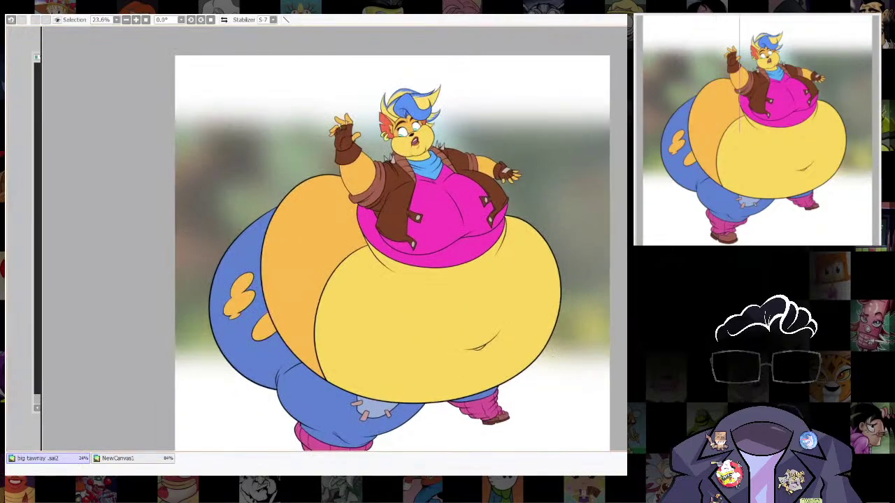
{"action": "left_click_drag", "start_coordinate": [510, 257], "coordinate": [528, 225]}
{"action": "scroll", "coordinate": [569, 224], "scroll_direction": "down", "scroll_amount": 3}
{"action": "left_click_drag", "start_coordinate": [599, 254], "coordinate": [589, 266]}
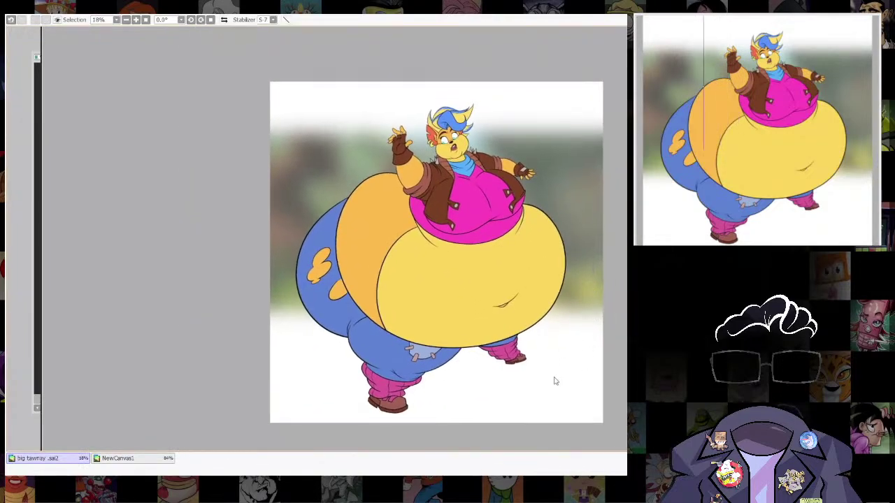
{"action": "scroll", "coordinate": [555, 378], "scroll_direction": "up", "scroll_amount": 3}
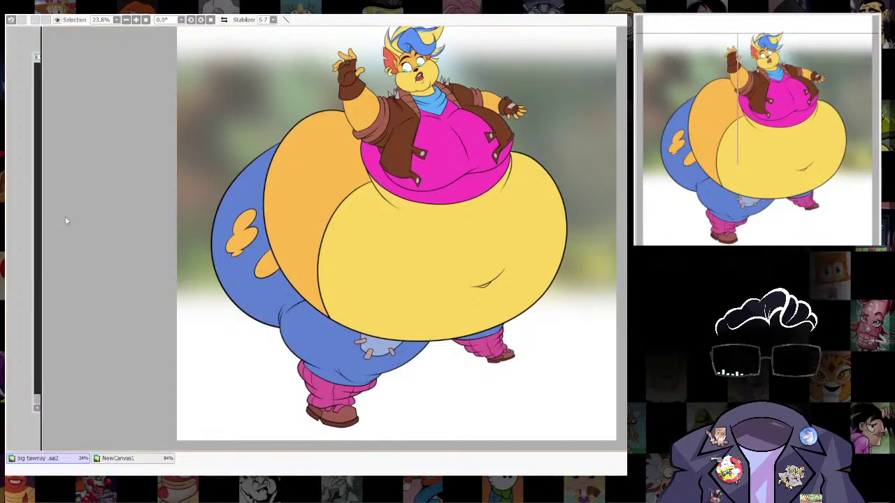
Check the reference images, draw a pale grey elliptical ground shadow beneath the near foot, and enlarge it on all sides.
{"action": "left_click", "coordinate": [37, 207]}
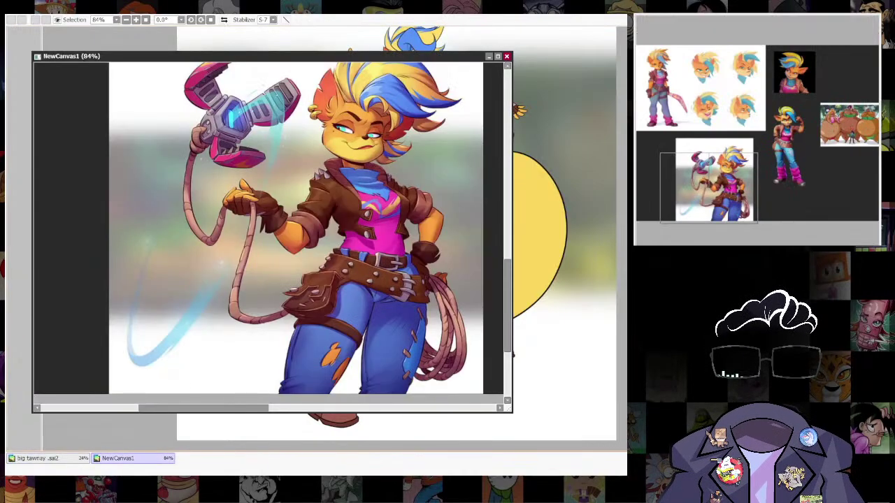
{"action": "scroll", "coordinate": [409, 255], "scroll_direction": "down", "scroll_amount": 3}
{"action": "scroll", "coordinate": [409, 257], "scroll_direction": "up", "scroll_amount": 2}
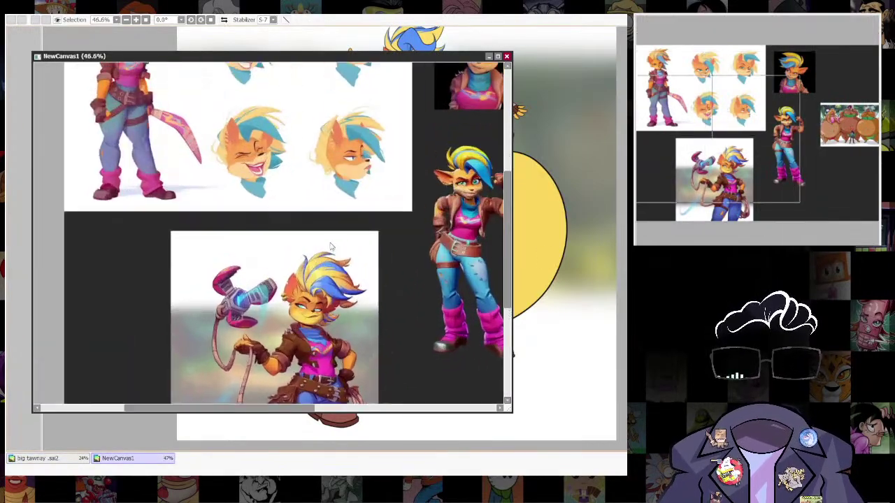
{"action": "scroll", "coordinate": [148, 207], "scroll_direction": "up", "scroll_amount": 2}
{"action": "key", "text": "ctrl+Tab"}
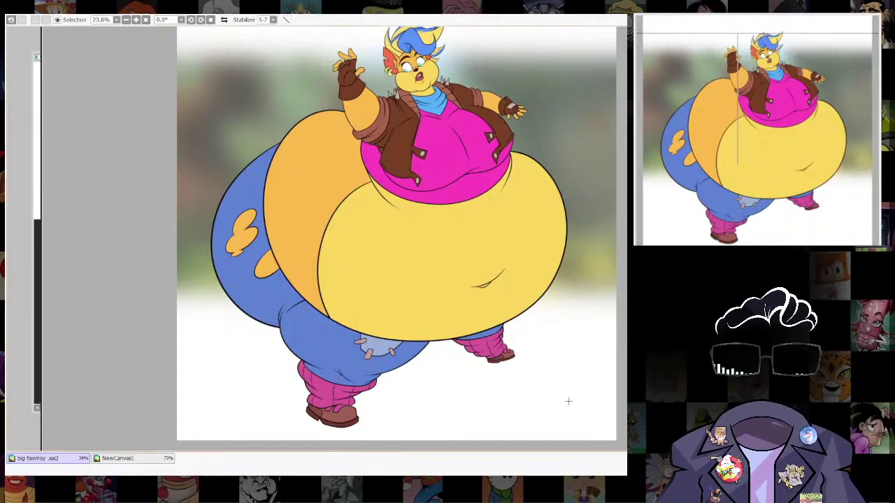
{"action": "left_click_drag", "start_coordinate": [304, 409], "coordinate": [415, 420]}
{"action": "key", "text": "ctrl+t"}
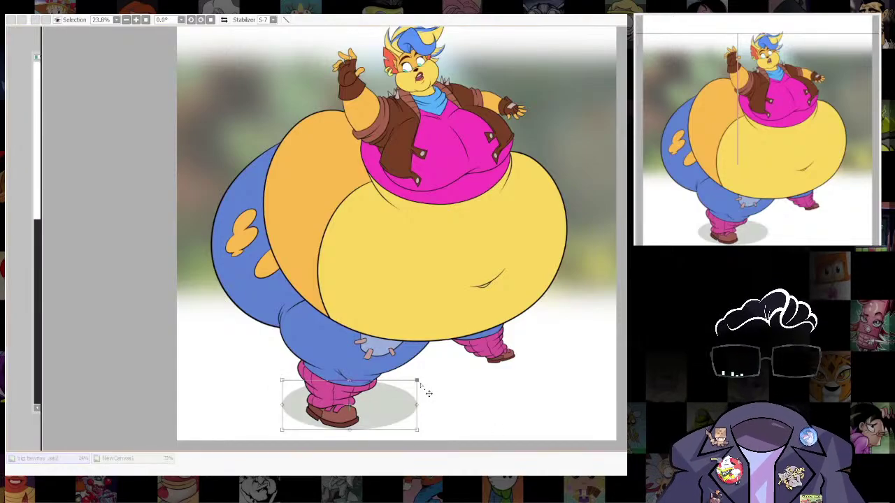
{"action": "left_click_drag", "start_coordinate": [297, 415], "coordinate": [287, 427]}
{"action": "left_click_drag", "start_coordinate": [391, 412], "coordinate": [465, 370]}
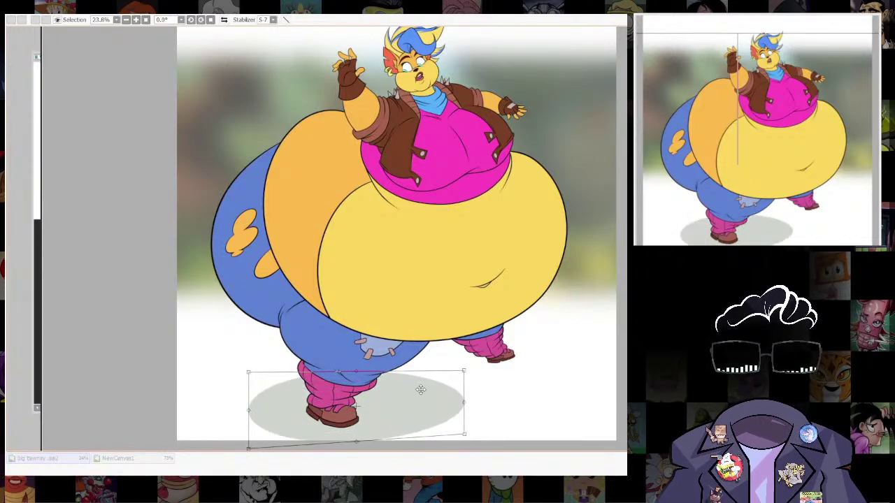
{"action": "left_click_drag", "start_coordinate": [415, 385], "coordinate": [498, 350]}
{"action": "left_click_drag", "start_coordinate": [335, 415], "coordinate": [244, 460]}
{"action": "left_click_drag", "start_coordinate": [550, 337], "coordinate": [553, 343]}
{"action": "left_click_drag", "start_coordinate": [292, 400], "coordinate": [283, 388]}
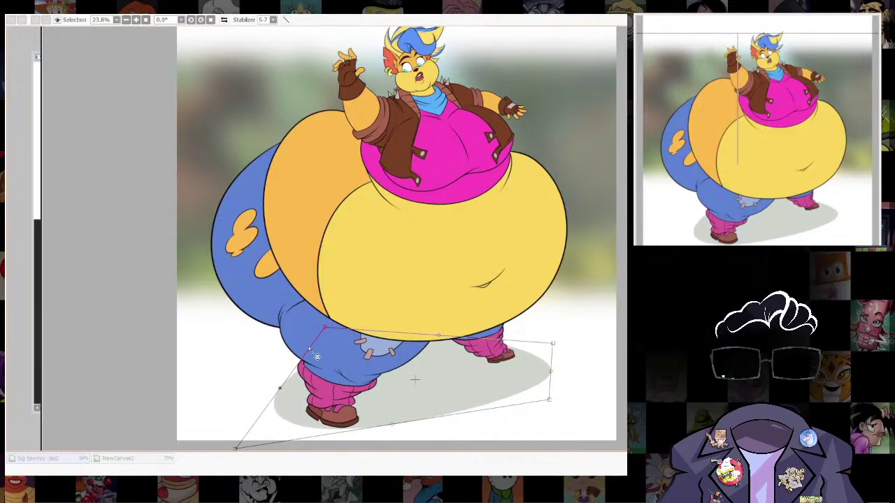
{"action": "left_click_drag", "start_coordinate": [326, 327], "coordinate": [353, 349]}
{"action": "left_click_drag", "start_coordinate": [556, 403], "coordinate": [529, 384]}
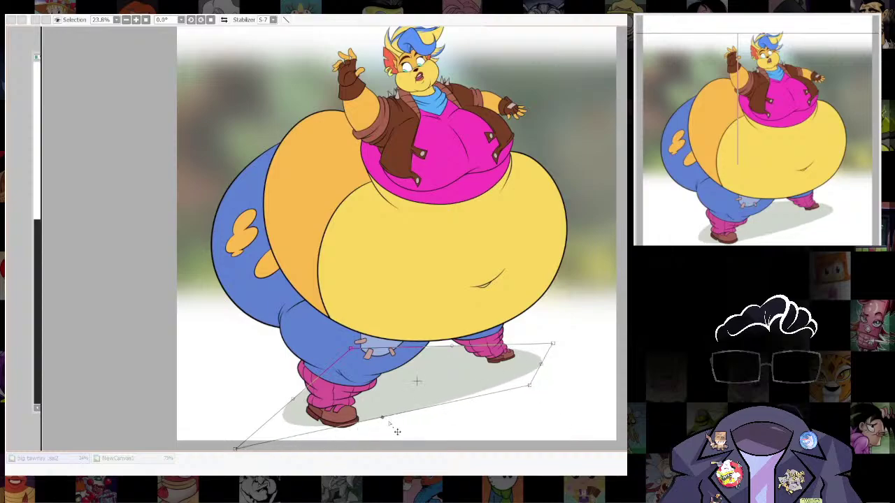
{"action": "left_click_drag", "start_coordinate": [388, 423], "coordinate": [396, 440]}
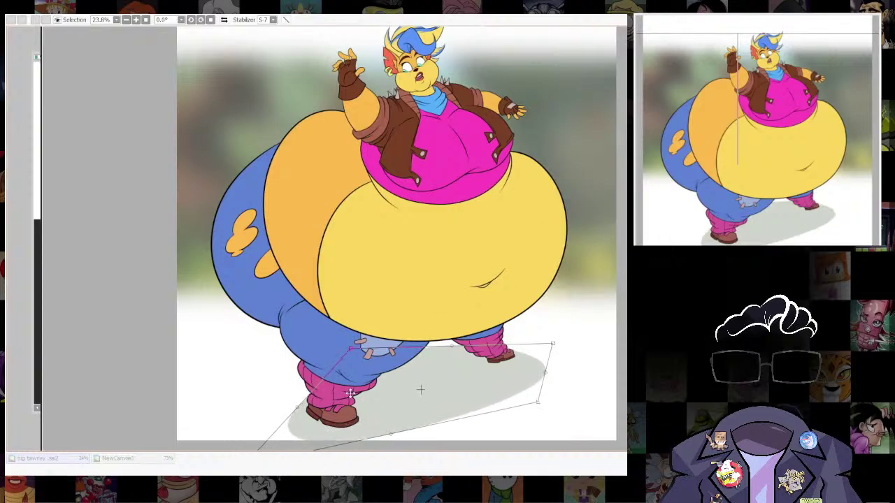
{"action": "left_click_drag", "start_coordinate": [470, 369], "coordinate": [473, 302]}
{"action": "key", "text": "ctrl+z"}
Distort the ground shadow so it stretches diagonally under the far foot, and pull its near end inward around the near foot.
{"action": "left_click_drag", "start_coordinate": [457, 337], "coordinate": [557, 254]}
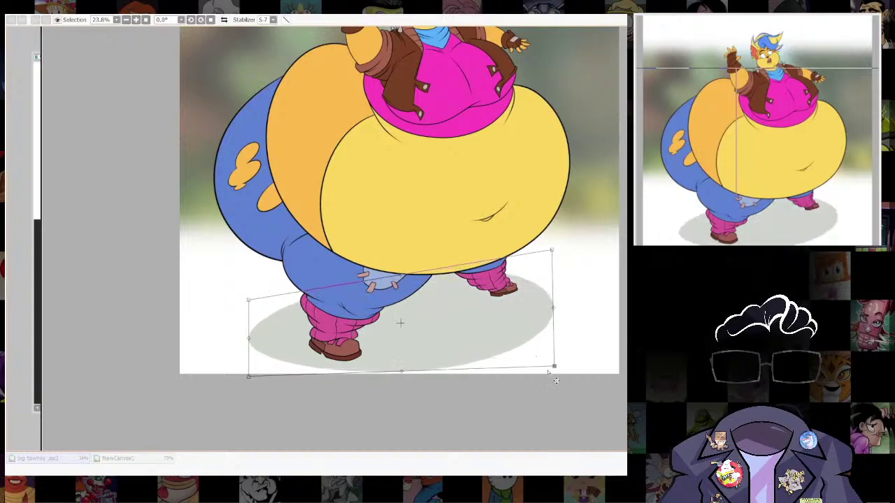
{"action": "left_click_drag", "start_coordinate": [554, 380], "coordinate": [552, 366]}
{"action": "left_click_drag", "start_coordinate": [252, 391], "coordinate": [312, 393]}
{"action": "left_click_drag", "start_coordinate": [253, 306], "coordinate": [267, 314]}
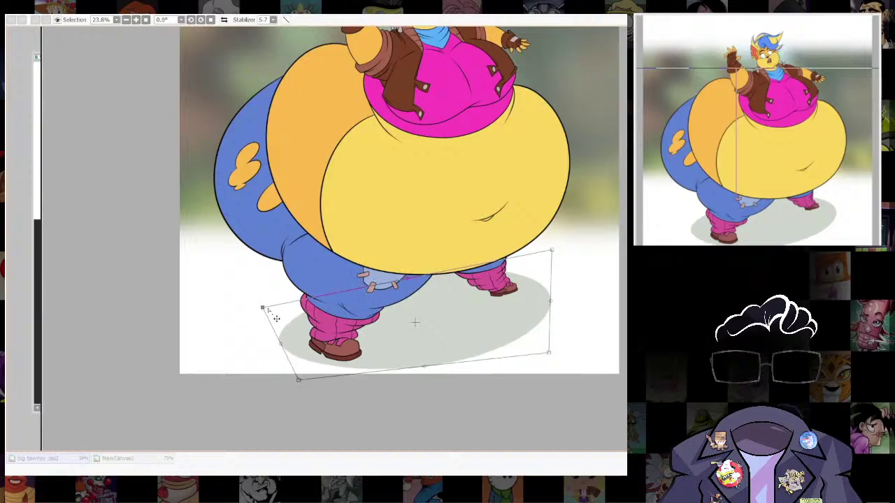
Narrow the shadow's far end beneath the far foot, refine the corners around the near foot, and apply the transformation.
{"action": "left_click_drag", "start_coordinate": [557, 264], "coordinate": [559, 273]}
{"action": "left_click_drag", "start_coordinate": [556, 367], "coordinate": [532, 343]}
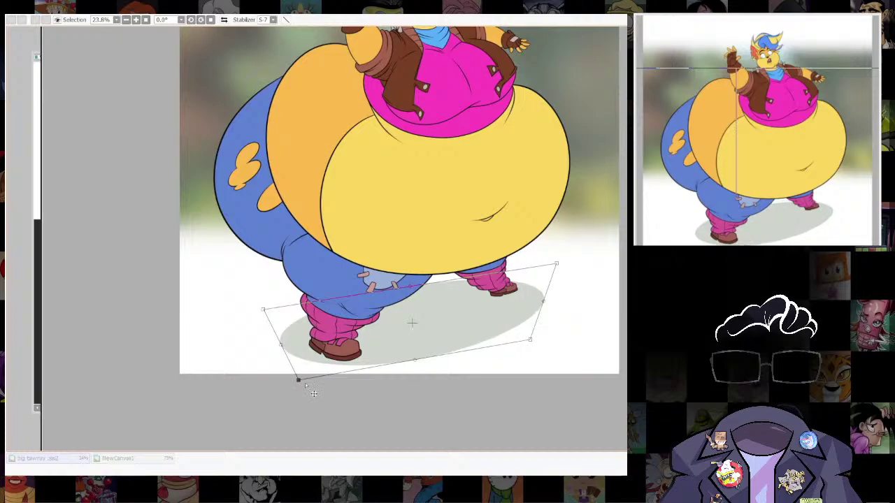
{"action": "left_click_drag", "start_coordinate": [314, 392], "coordinate": [317, 399]}
{"action": "left_click_drag", "start_coordinate": [268, 318], "coordinate": [267, 299]}
{"action": "left_click_drag", "start_coordinate": [314, 397], "coordinate": [302, 393]}
{"action": "key", "text": "Return"}
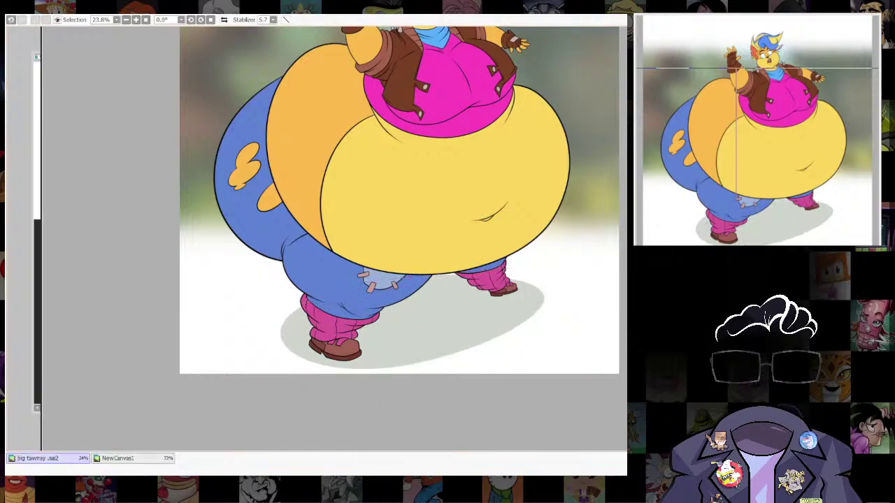
Try reshaping the ground shadow's outline at its far and near ends to slim it around both feet.
{"action": "scroll", "coordinate": [584, 315], "scroll_direction": "down", "scroll_amount": 3}
{"action": "mouse_move", "coordinate": [587, 313]}
{"action": "left_mouse_down"}
{"action": "mouse_move", "coordinate": [544, 378]}
{"action": "mouse_move", "coordinate": [581, 346]}
{"action": "left_mouse_up"}
{"action": "scroll", "coordinate": [544, 378], "scroll_direction": "up", "scroll_amount": 3}
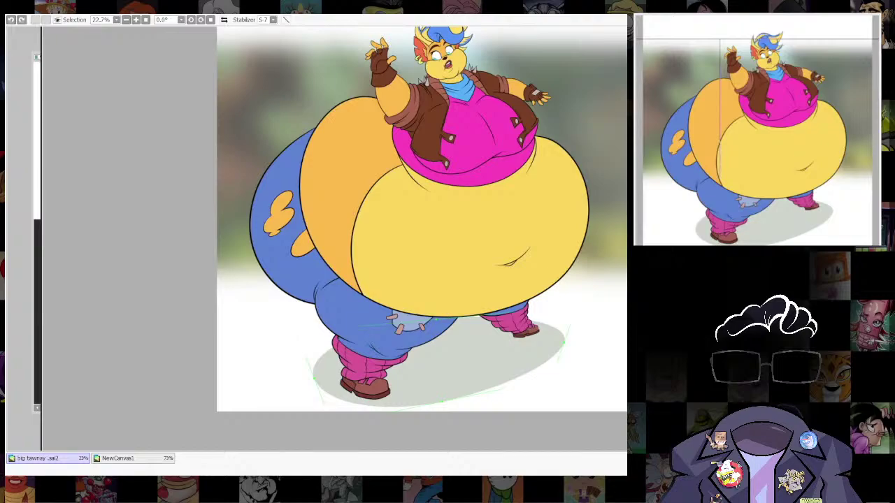
{"action": "left_click", "coordinate": [556, 332]}
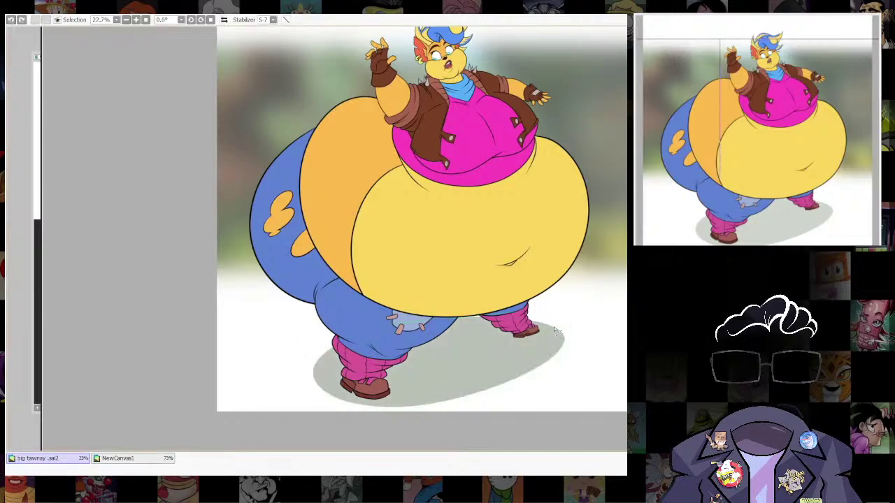
{"action": "scroll", "coordinate": [574, 323], "scroll_direction": "down", "scroll_amount": 2}
{"action": "scroll", "coordinate": [561, 337], "scroll_direction": "up", "scroll_amount": 3}
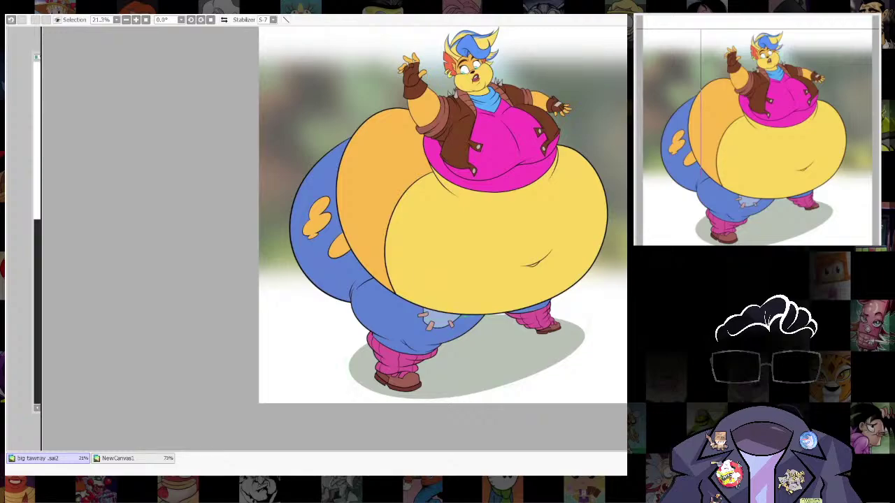
{"action": "left_click", "coordinate": [439, 333]}
{"action": "key", "text": "ctrl+d"}
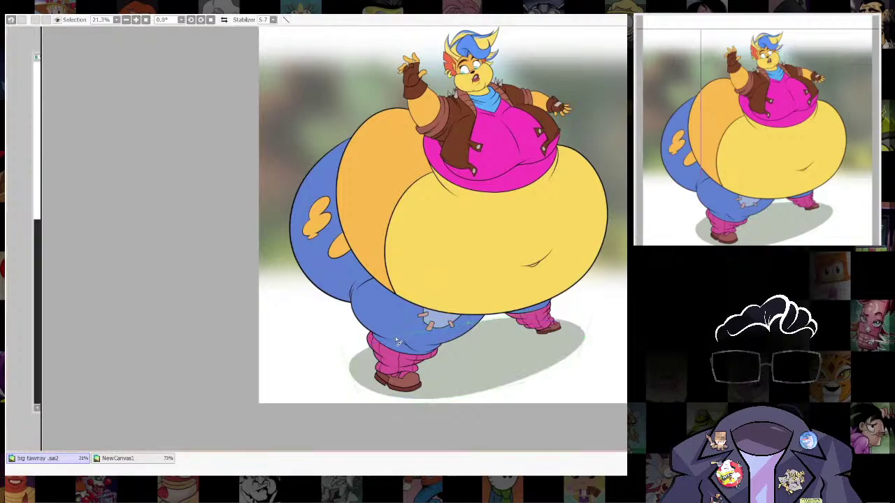
{"action": "left_click_drag", "start_coordinate": [346, 359], "coordinate": [356, 383]}
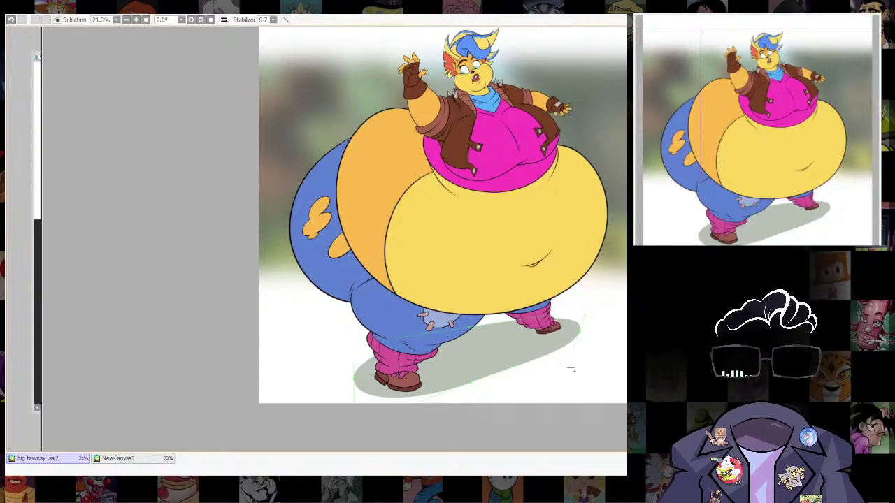
Try rounding the shadow's near end outward around the near foot after checking it against the whole figure.
{"action": "scroll", "coordinate": [601, 319], "scroll_direction": "down", "scroll_amount": 5}
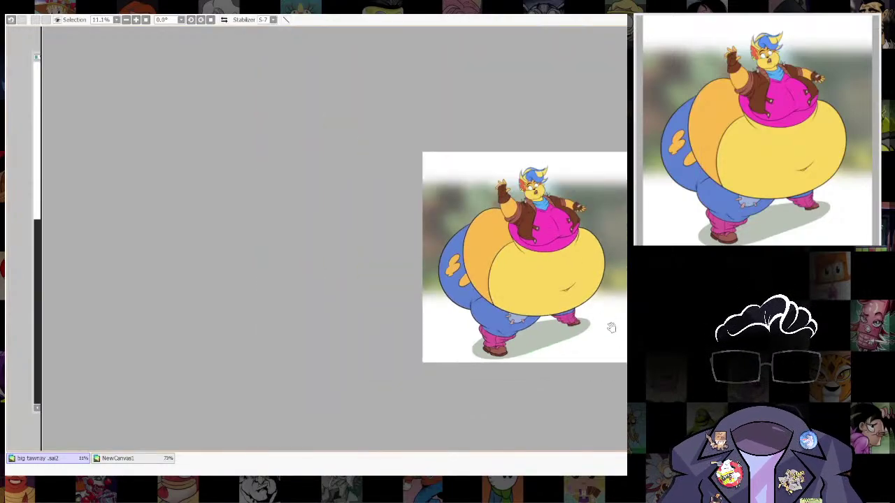
{"action": "left_click_drag", "start_coordinate": [610, 326], "coordinate": [594, 369]}
{"action": "scroll", "coordinate": [594, 370], "scroll_direction": "up", "scroll_amount": 4}
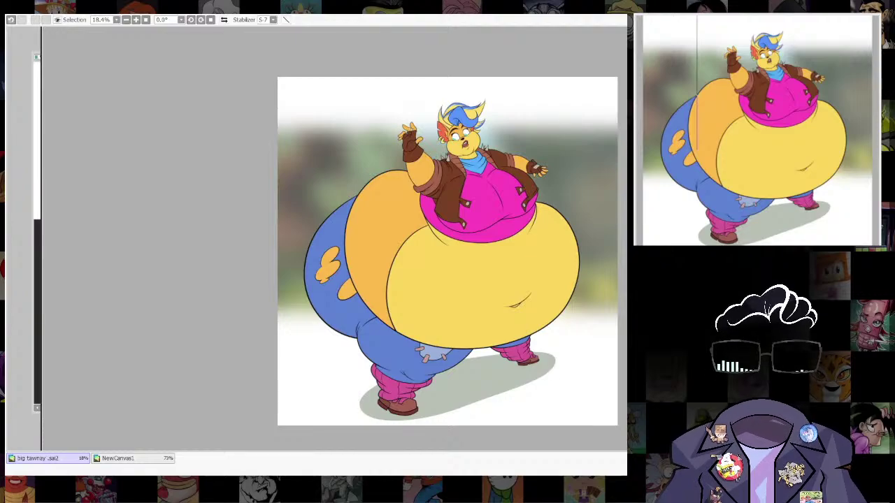
{"action": "left_click", "coordinate": [364, 405]}
{"action": "left_click", "coordinate": [355, 393]}
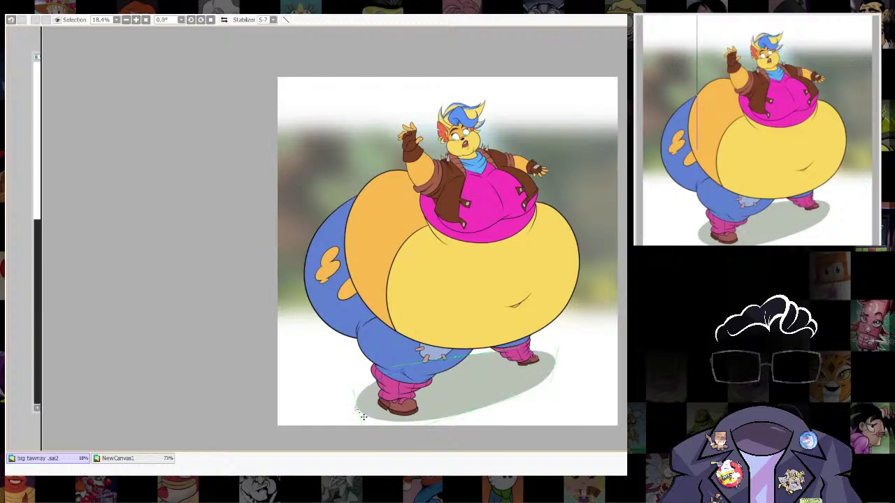
Delete the existing ground shadow beneath the feet.
{"action": "scroll", "coordinate": [549, 392], "scroll_direction": "up", "scroll_amount": 2}
{"action": "left_click_drag", "start_coordinate": [537, 404], "coordinate": [539, 330]}
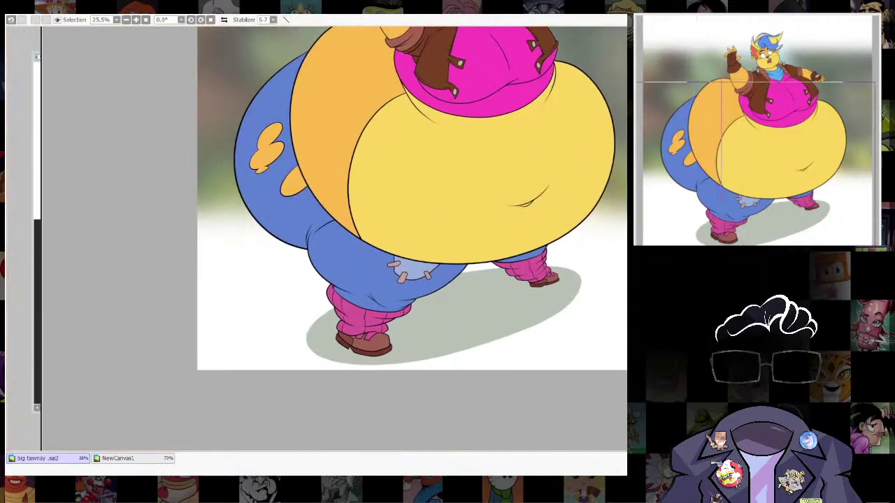
{"action": "key", "text": "Delete"}
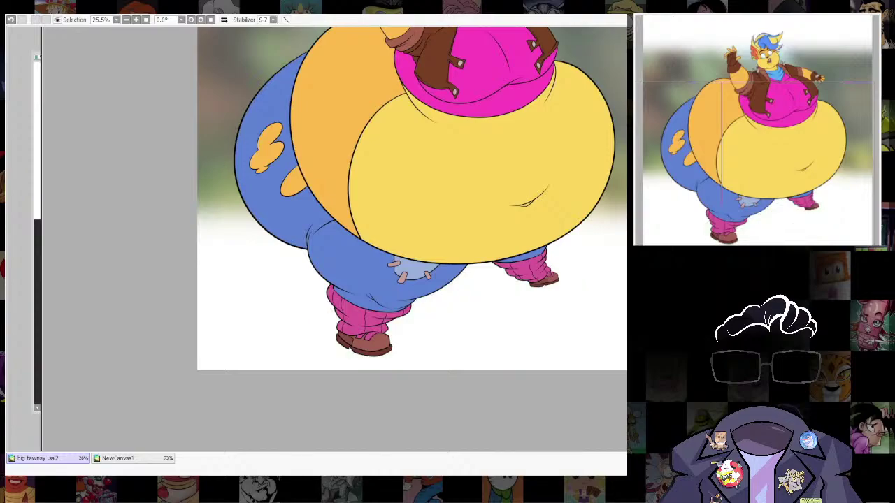
Try a new large elliptical shadow spanning both feet, widened past the far foot and skewed diagonally with the Transform tool.
{"action": "left_click_drag", "start_coordinate": [296, 292], "coordinate": [560, 360]}
{"action": "key", "text": "ctrl+t"}
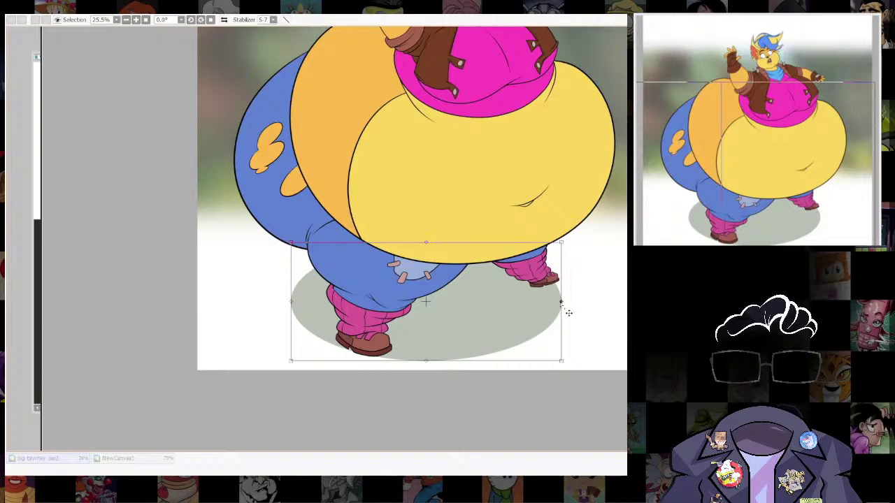
{"action": "left_click_drag", "start_coordinate": [561, 302], "coordinate": [607, 291]}
{"action": "left_click_drag", "start_coordinate": [292, 361], "coordinate": [296, 381]}
{"action": "left_click_drag", "start_coordinate": [291, 242], "coordinate": [299, 285]}
{"action": "left_click_drag", "start_coordinate": [451, 365], "coordinate": [452, 358]}
{"action": "left_click_drag", "start_coordinate": [607, 232], "coordinate": [609, 250]}
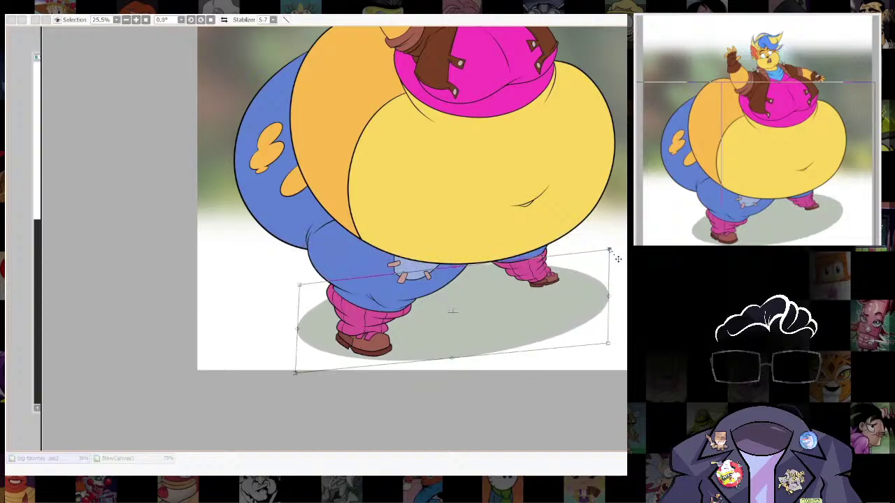
{"action": "left_click_drag", "start_coordinate": [454, 267], "coordinate": [456, 275]}
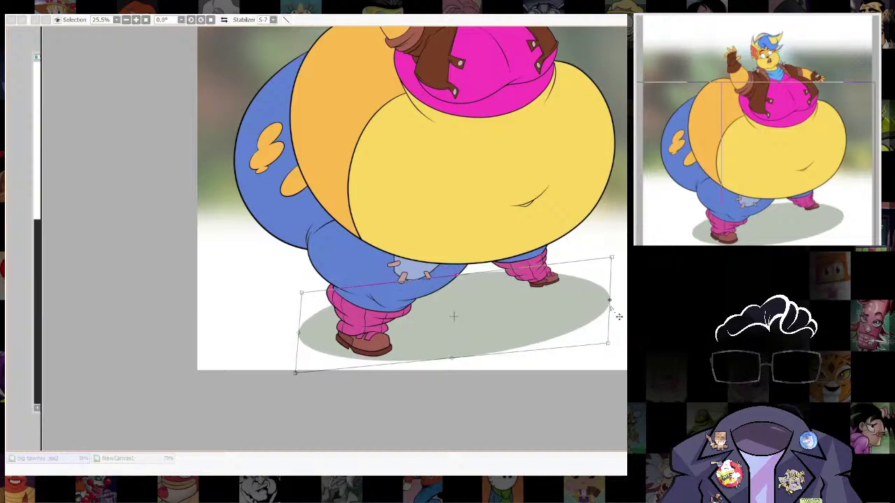
Try narrowing the new shadow's far end and shifting its near end around the near foot, apply the transformation, and remove the shadow.
{"action": "left_click_drag", "start_coordinate": [610, 302], "coordinate": [601, 288]}
{"action": "left_click_drag", "start_coordinate": [600, 332], "coordinate": [577, 311]}
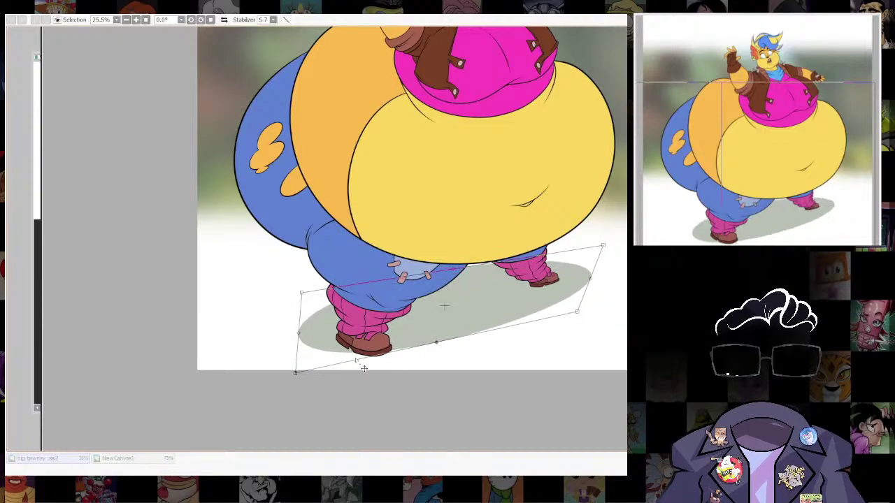
{"action": "left_click_drag", "start_coordinate": [436, 344], "coordinate": [446, 358]}
{"action": "left_click_drag", "start_coordinate": [306, 390], "coordinate": [325, 389]}
{"action": "left_click_drag", "start_coordinate": [603, 245], "coordinate": [578, 252]}
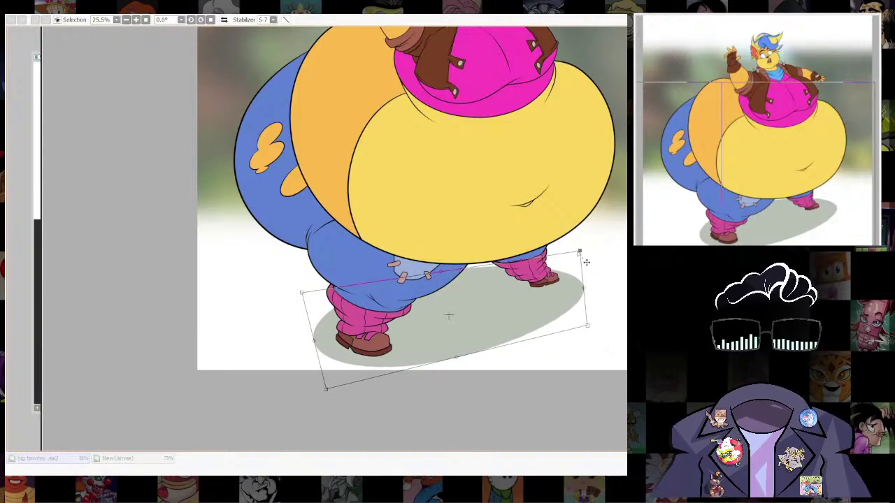
{"action": "left_click_drag", "start_coordinate": [311, 344], "coordinate": [304, 344]}
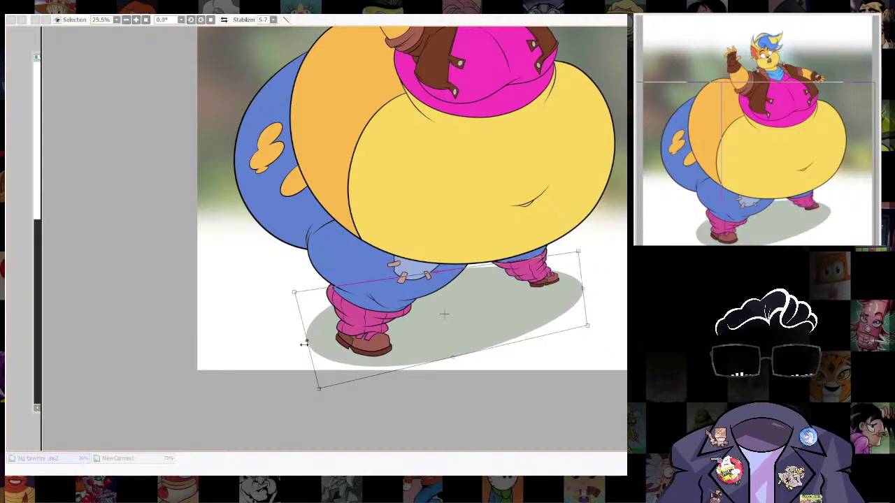
{"action": "key", "text": "Return"}
{"action": "scroll", "coordinate": [582, 349], "scroll_direction": "down", "scroll_amount": 2}
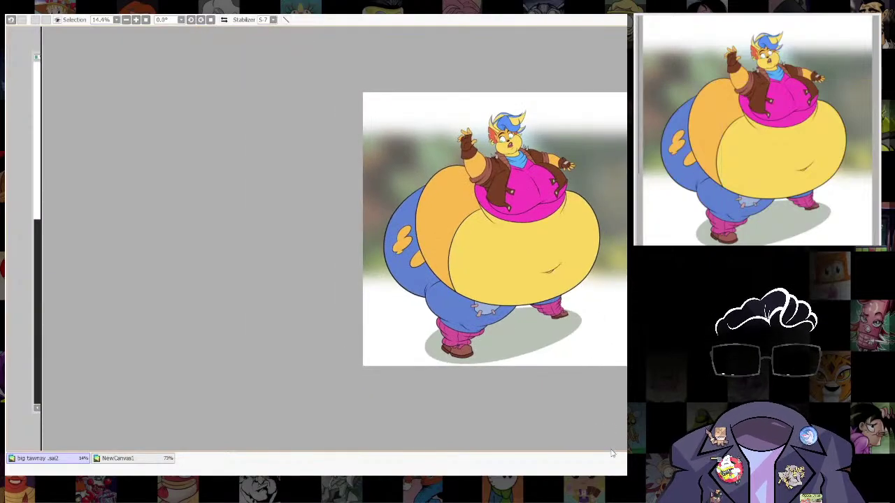
{"action": "scroll", "coordinate": [538, 329], "scroll_direction": "up", "scroll_amount": 2}
{"action": "left_click_drag", "start_coordinate": [537, 330], "coordinate": [563, 339]}
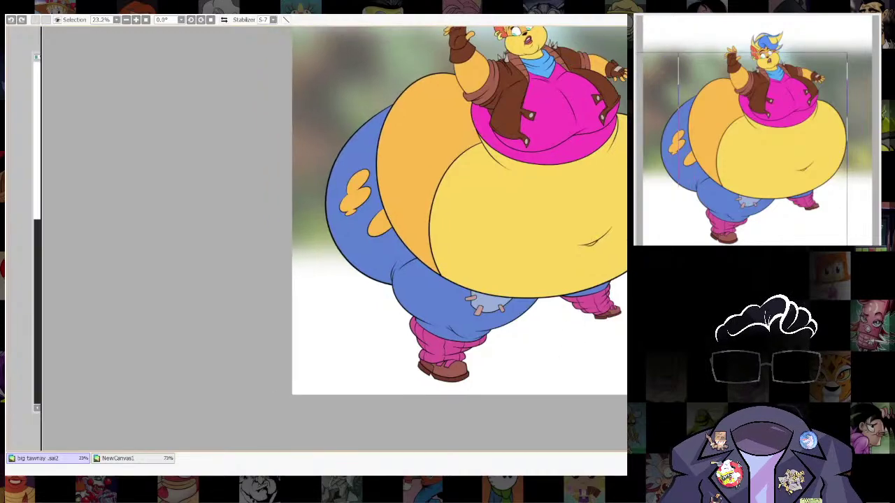
Draw a flat oval shadow beneath the near foot and a wide one reaching towards the far foot, slightly skewing the wide oval.
{"action": "left_click_drag", "start_coordinate": [479, 381], "coordinate": [503, 388]}
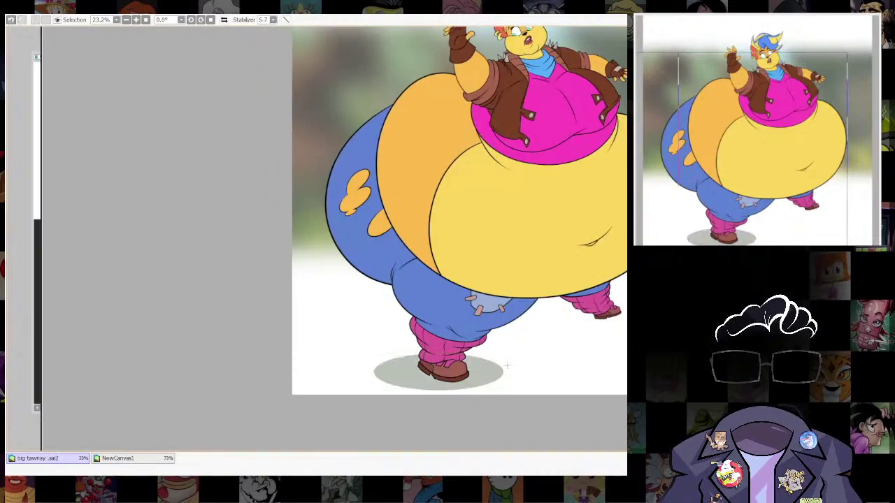
{"action": "left_click_drag", "start_coordinate": [407, 320], "coordinate": [627, 366]}
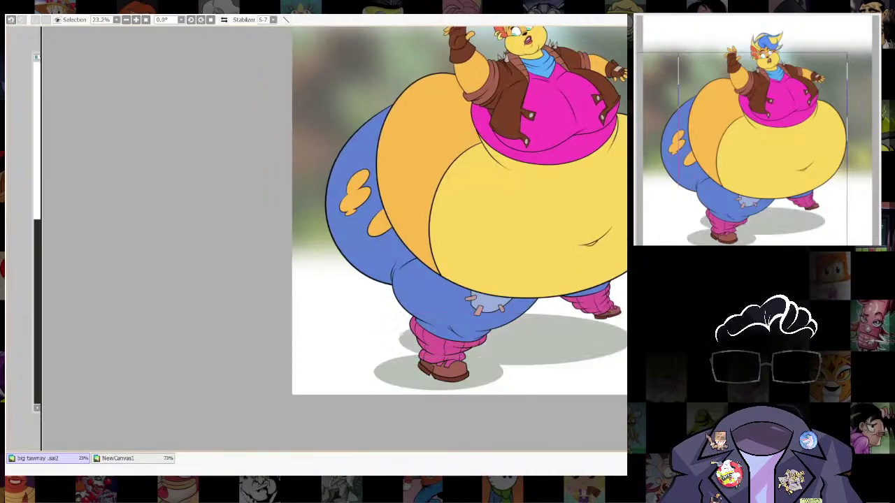
{"action": "key", "text": "ctrl+t"}
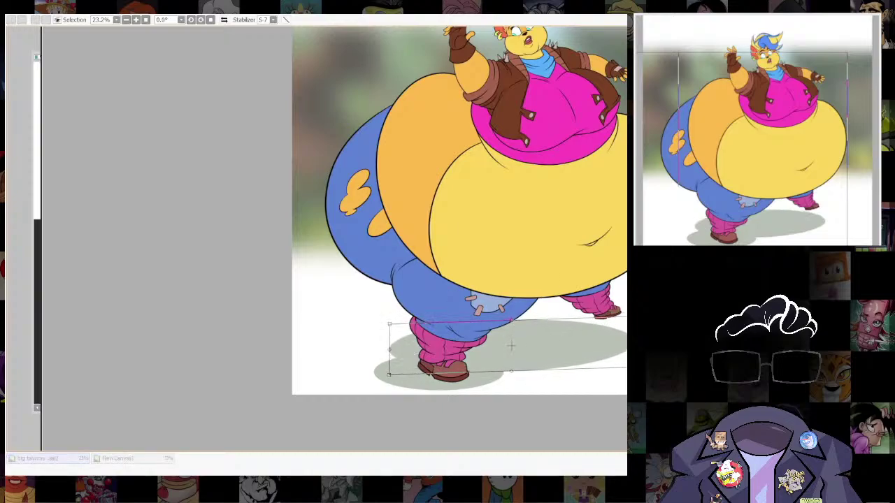
{"action": "key", "text": "Return"}
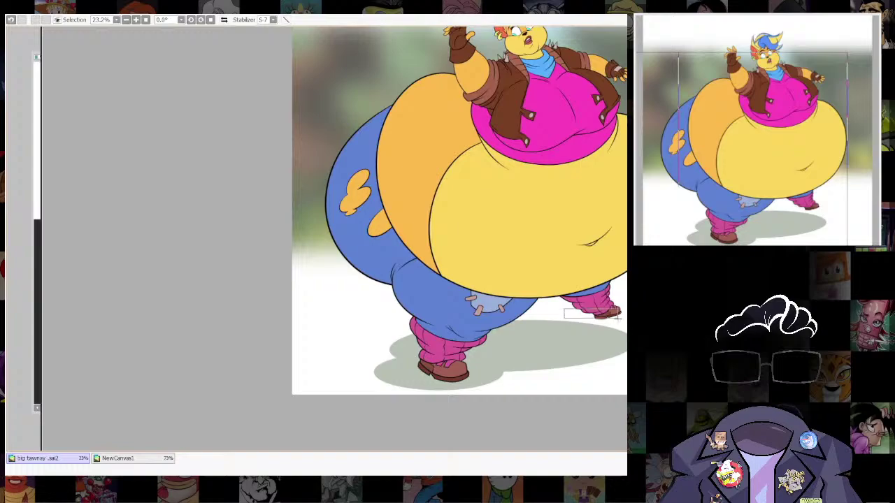
Fit a small oval shadow beneath the far foot and stretch its outline inward and downward to merge with the broad shadow.
{"action": "key", "text": "ctrl+t"}
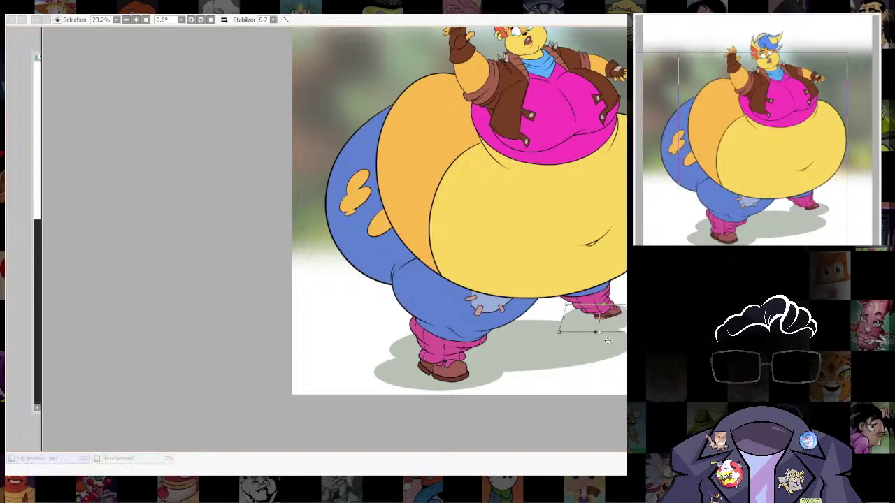
{"action": "key", "text": "Return"}
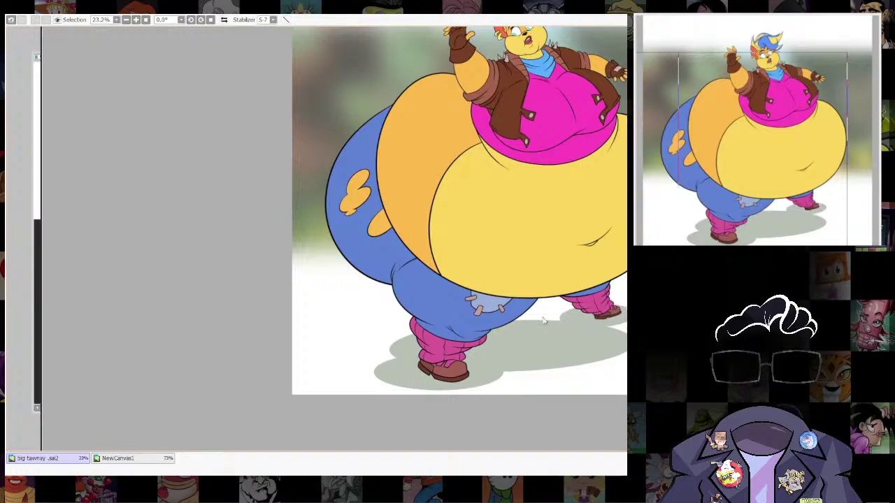
{"action": "scroll", "coordinate": [556, 256], "scroll_direction": "up", "scroll_amount": 3}
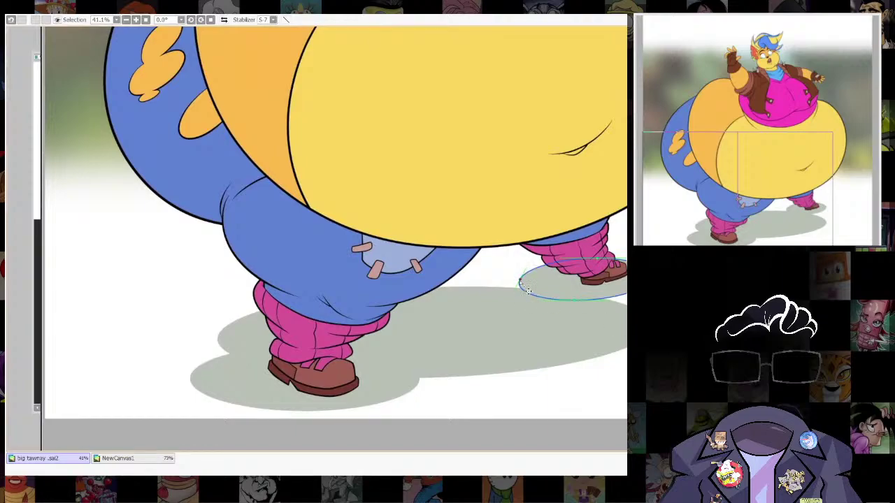
{"action": "left_click_drag", "start_coordinate": [527, 290], "coordinate": [409, 299]}
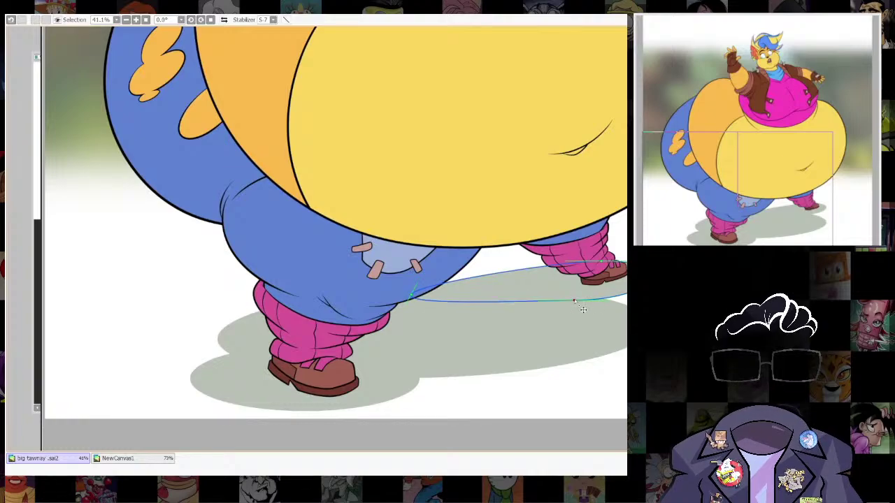
{"action": "left_click_drag", "start_coordinate": [575, 301], "coordinate": [554, 315]}
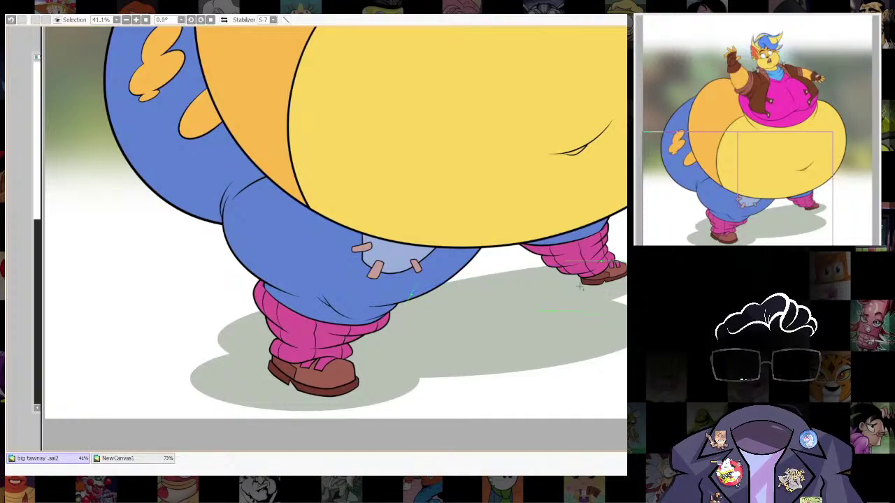
Reshape the near-foot oval to merge smoothly with the broad shadow, and extend its near end outward behind the heel.
{"action": "left_click_drag", "start_coordinate": [558, 377], "coordinate": [386, 369]}
{"action": "left_click_drag", "start_coordinate": [267, 299], "coordinate": [239, 333]}
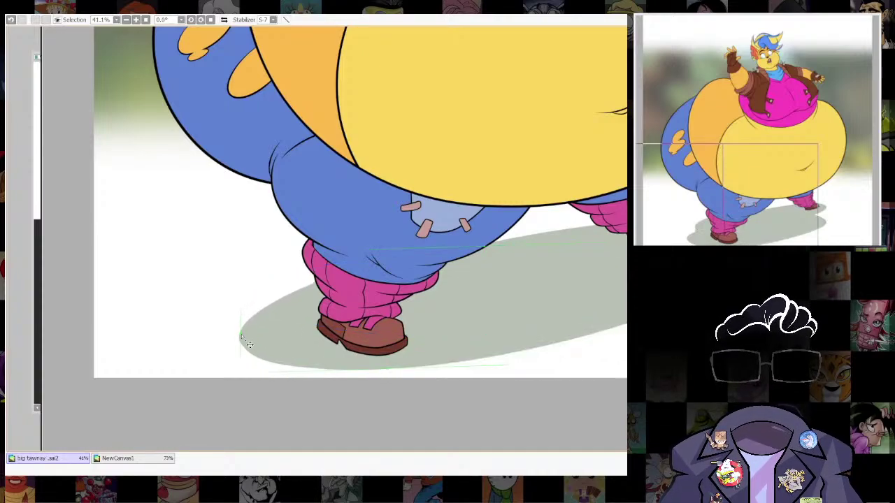
{"action": "scroll", "coordinate": [559, 297], "scroll_direction": "down", "scroll_amount": 8}
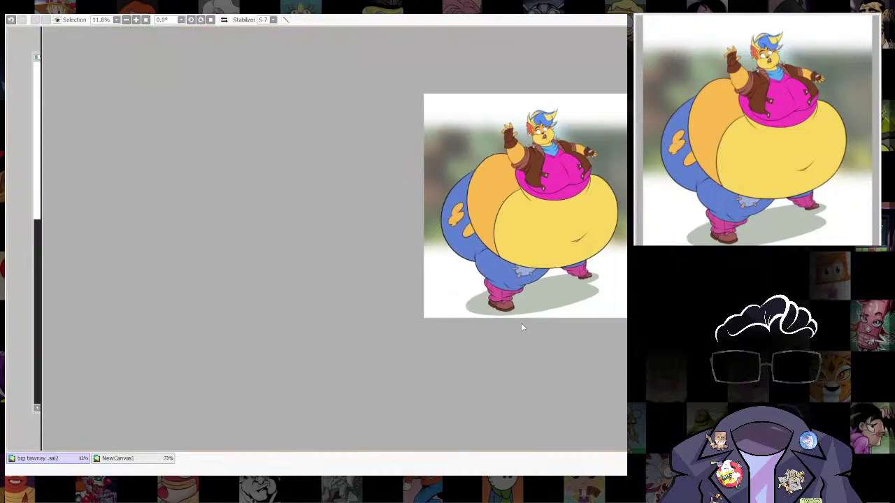
{"action": "left_click_drag", "start_coordinate": [601, 306], "coordinate": [585, 347]}
{"action": "scroll", "coordinate": [538, 356], "scroll_direction": "up", "scroll_amount": 6}
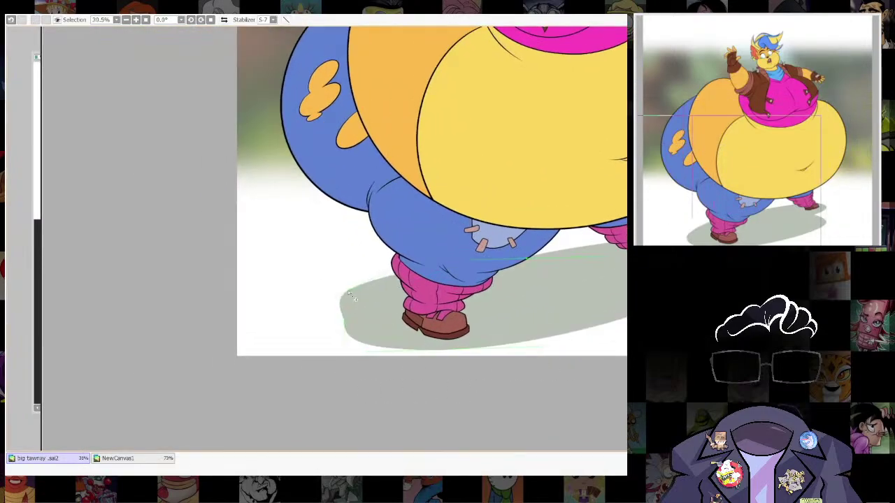
{"action": "left_click_drag", "start_coordinate": [354, 299], "coordinate": [343, 288]}
{"action": "left_click_drag", "start_coordinate": [344, 320], "coordinate": [353, 343]}
{"action": "left_click_drag", "start_coordinate": [342, 289], "coordinate": [378, 257]}
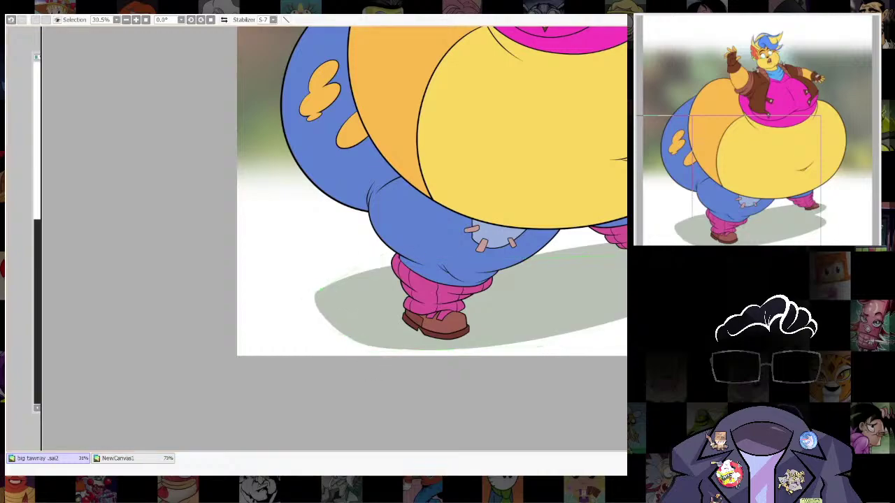
Softly fade the ground shadow's lower edge between the near and far feet with a very large soft brush.
{"action": "scroll", "coordinate": [498, 409], "scroll_direction": "down", "scroll_amount": 6}
{"action": "scroll", "coordinate": [567, 386], "scroll_direction": "up", "scroll_amount": 3}
{"action": "left_click_drag", "start_coordinate": [589, 361], "coordinate": [618, 377]}
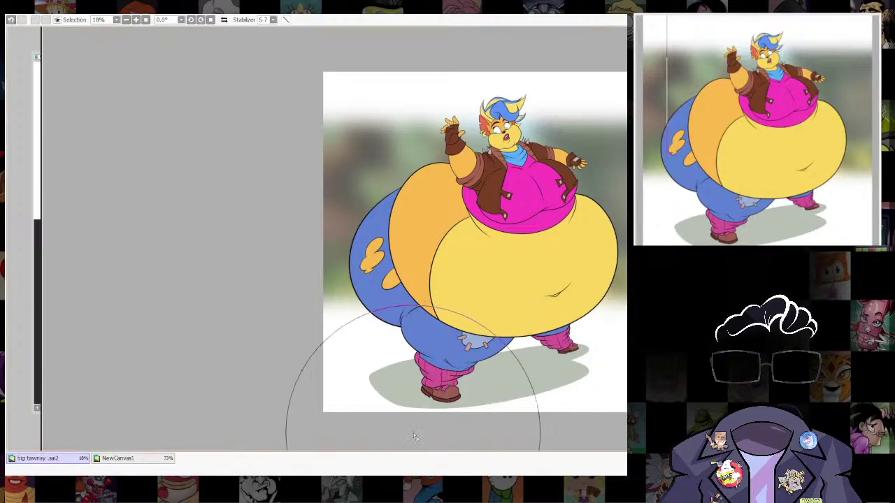
{"action": "left_click_drag", "start_coordinate": [462, 446], "coordinate": [701, 370]}
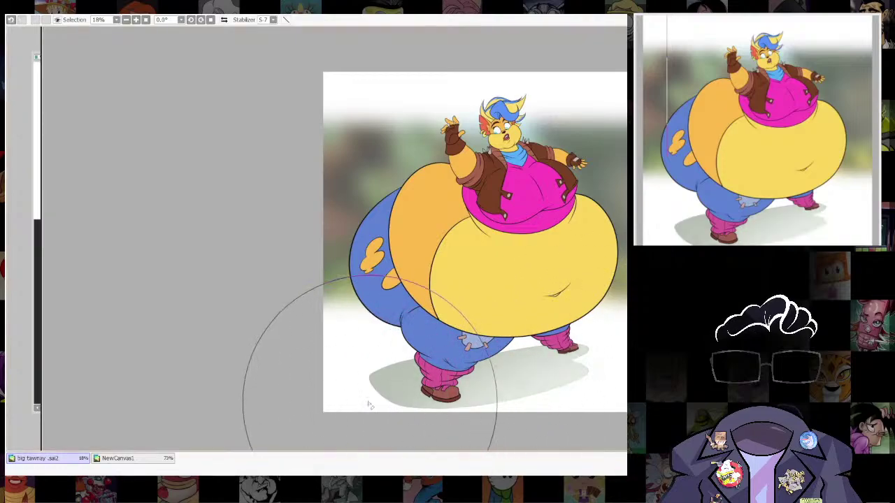
{"action": "left_click_drag", "start_coordinate": [346, 383], "coordinate": [347, 383]}
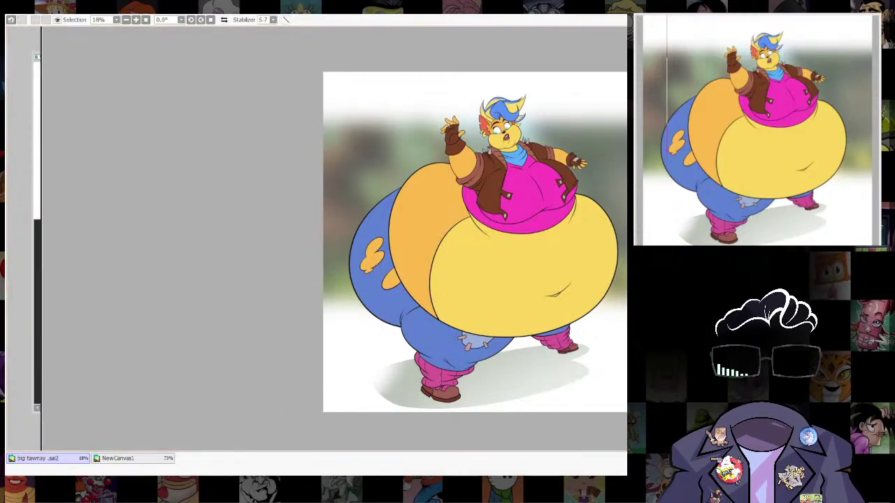
{"action": "key", "text": "ctrl+z"}
{"action": "key", "text": "ctrl+z"}
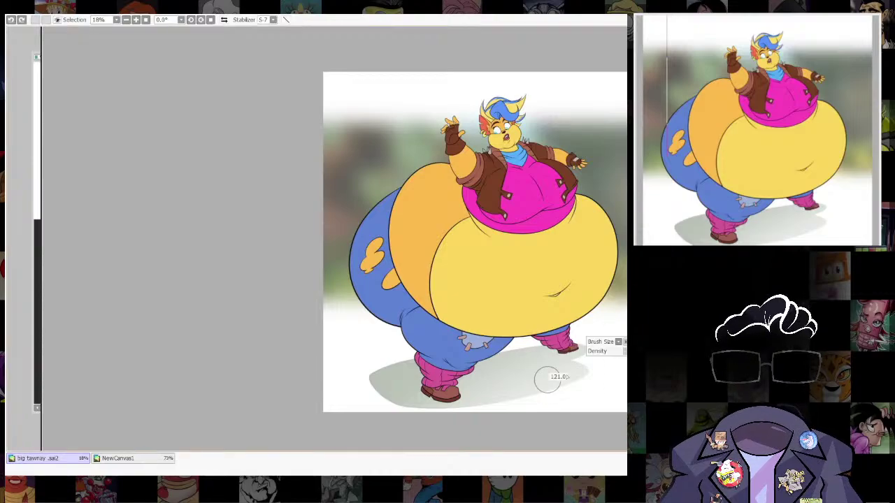
Undo the last fade and softly refade the ground shadow's lower edge between the near and far feet.
{"action": "key", "text": "ctrl+z"}
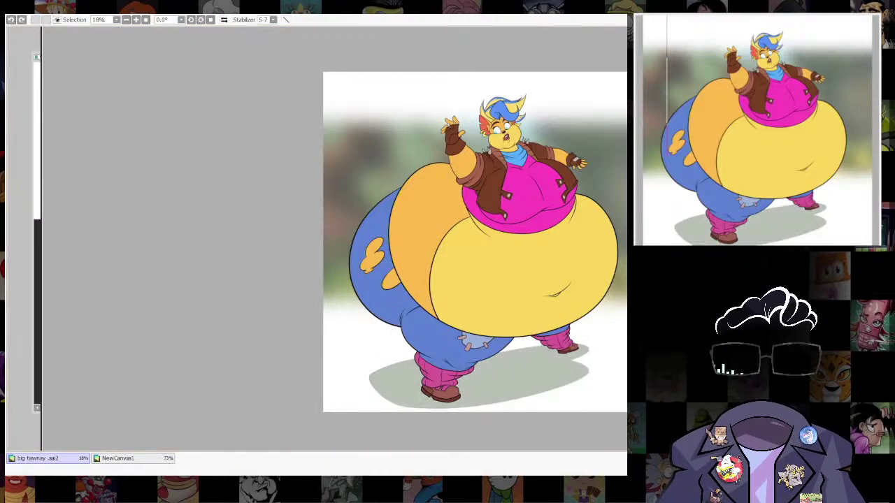
{"action": "left_click_drag", "start_coordinate": [531, 424], "coordinate": [567, 419]}
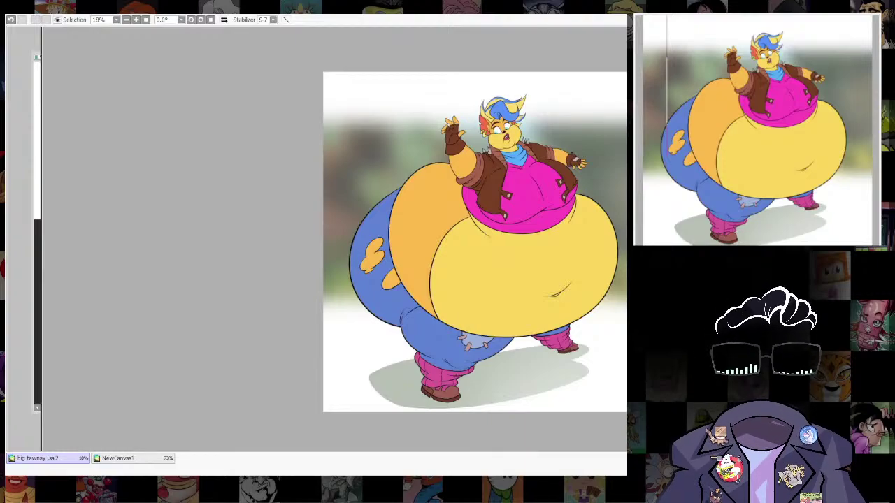
{"action": "left_click_drag", "start_coordinate": [481, 388], "coordinate": [516, 358]}
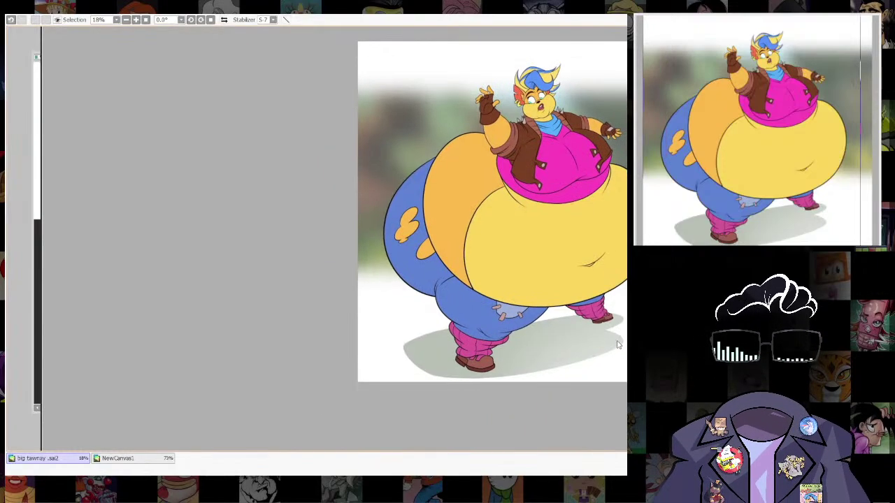
Trim the outer end of the ground shadow behind the near heel into a tighter rounded shape.
{"action": "scroll", "coordinate": [581, 356], "scroll_direction": "up", "scroll_amount": 3}
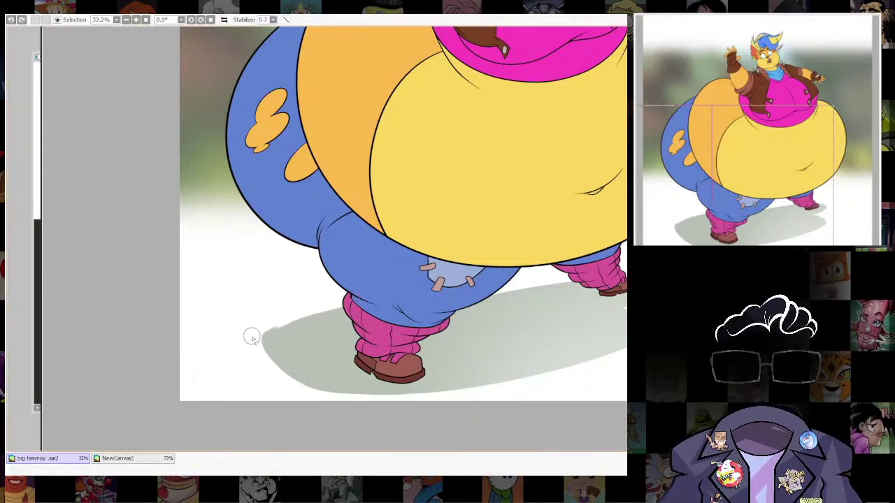
{"action": "mouse_move", "coordinate": [358, 306]}
{"action": "left_mouse_down"}
{"action": "mouse_move", "coordinate": [321, 306]}
{"action": "mouse_move", "coordinate": [281, 321]}
{"action": "mouse_move", "coordinate": [263, 340]}
{"action": "mouse_move", "coordinate": [264, 360]}
{"action": "mouse_move", "coordinate": [286, 387]}
{"action": "mouse_move", "coordinate": [339, 399]}
{"action": "left_mouse_up"}
{"action": "scroll", "coordinate": [503, 418], "scroll_direction": "down", "scroll_amount": 6}
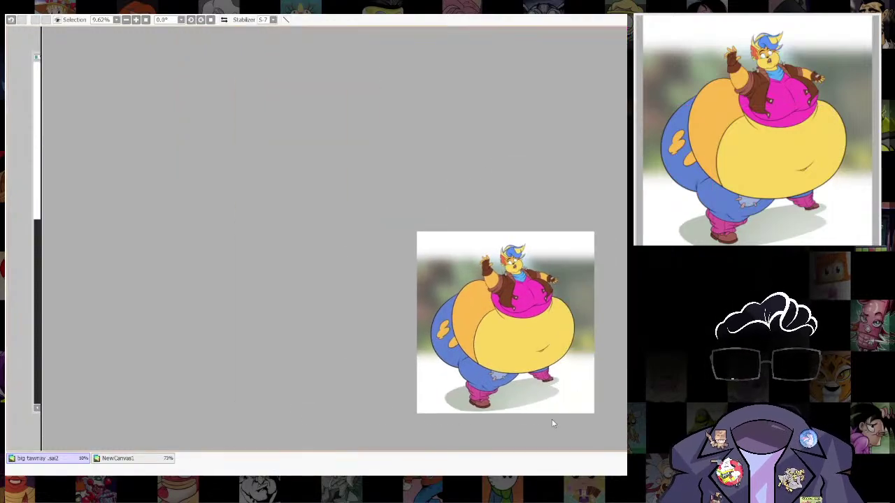
{"action": "scroll", "coordinate": [557, 386], "scroll_direction": "up", "scroll_amount": 5}
{"action": "left_click_drag", "start_coordinate": [580, 397], "coordinate": [605, 351]}
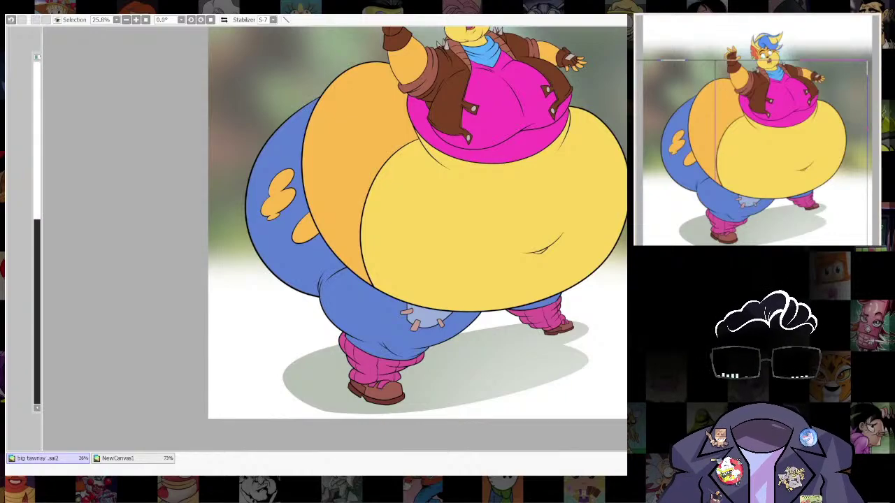
{"action": "scroll", "coordinate": [410, 280], "scroll_direction": "down", "scroll_amount": 3}
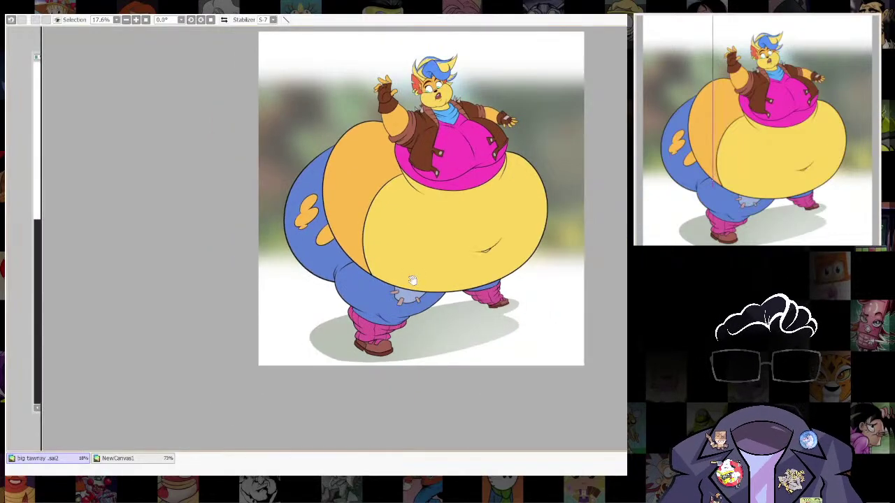
{"action": "scroll", "coordinate": [398, 252], "scroll_direction": "up", "scroll_amount": 4}
{"action": "scroll", "coordinate": [400, 232], "scroll_direction": "down", "scroll_amount": 2}
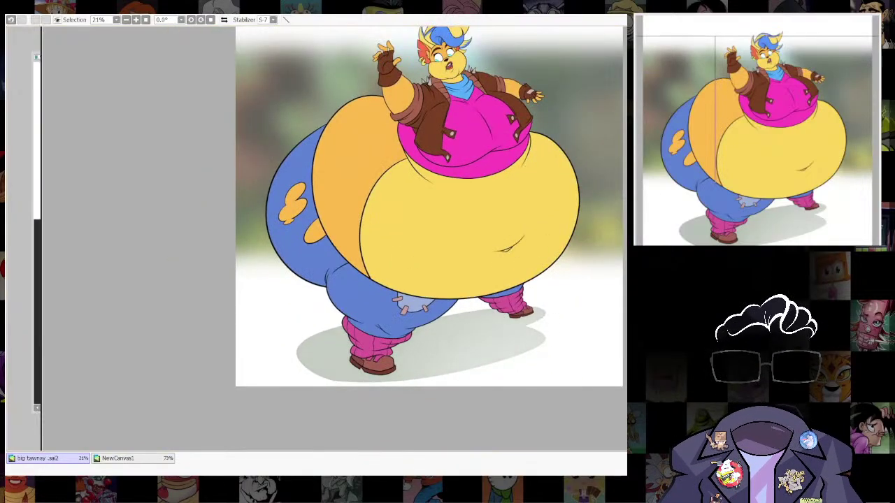
Select the ground shadow's area, refill it with a flat pale purple, and clear the selection.
{"action": "left_click", "coordinate": [447, 346]}
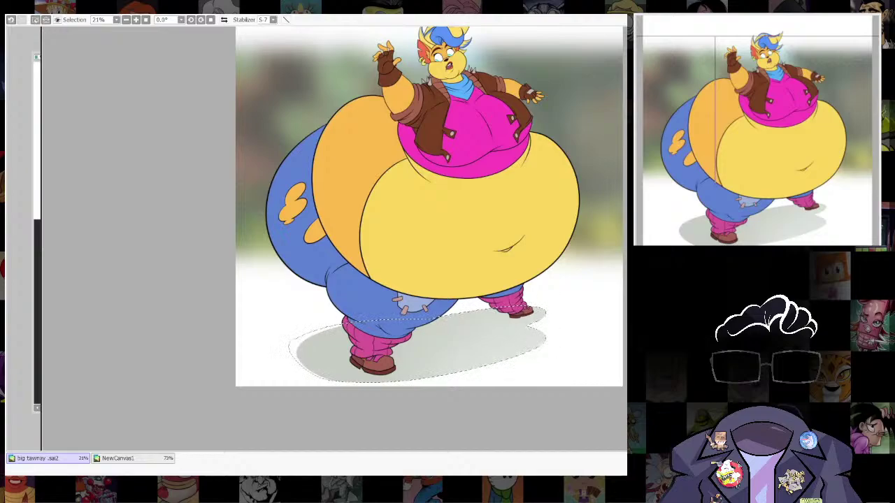
{"action": "key", "text": "ctrl+f"}
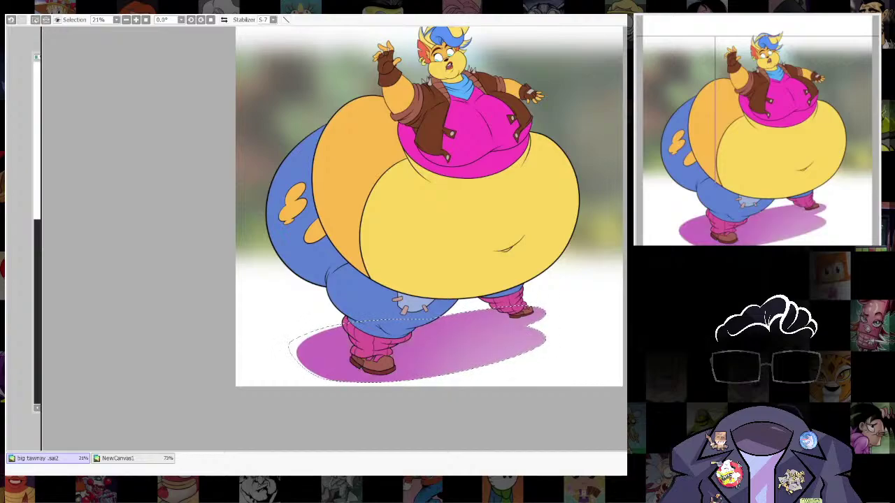
{"action": "key", "text": "ctrl+f"}
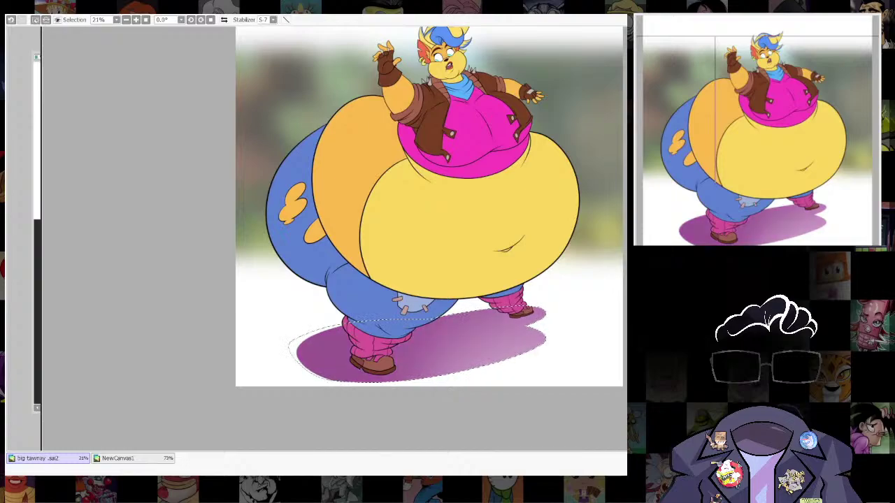
{"action": "key", "text": "ctrl+f"}
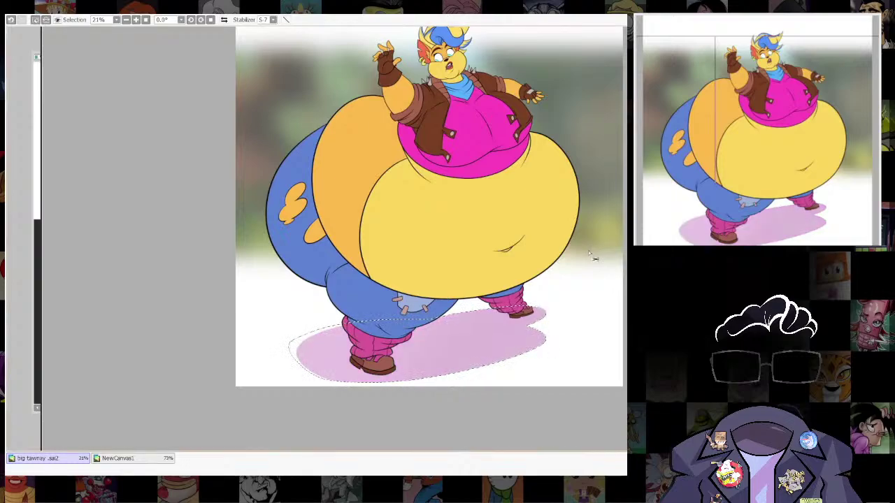
{"action": "key", "text": "ctrl+d"}
{"action": "scroll", "coordinate": [577, 279], "scroll_direction": "down", "scroll_amount": 3}
{"action": "scroll", "coordinate": [570, 288], "scroll_direction": "up", "scroll_amount": 1}
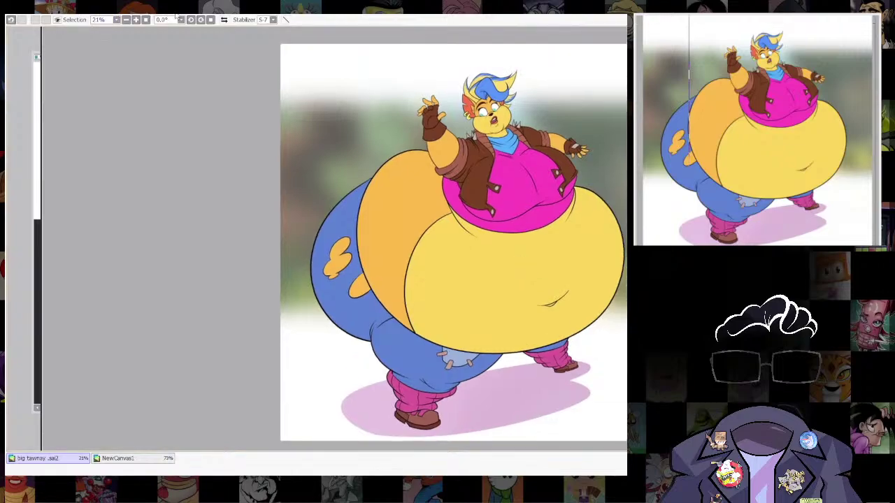
Shift the ground shadow's colour to a muted, warm beige and accept the adjustment.
{"action": "left_click", "coordinate": [255, 26]}
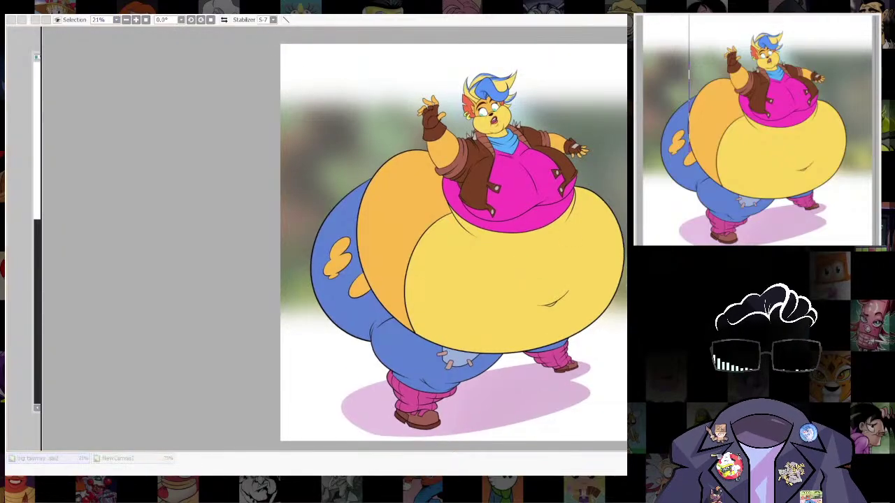
{"action": "left_click_drag", "start_coordinate": [602, 204], "coordinate": [552, 205]}
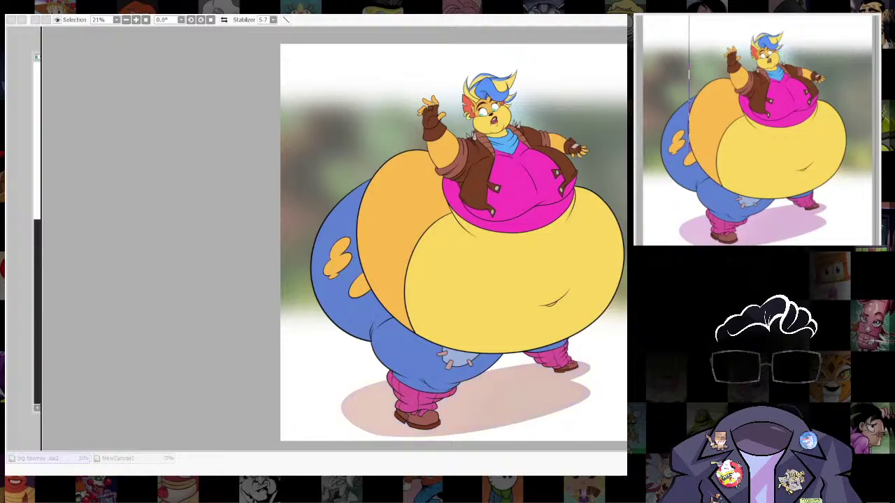
{"action": "left_click_drag", "start_coordinate": [552, 206], "coordinate": [555, 206]}
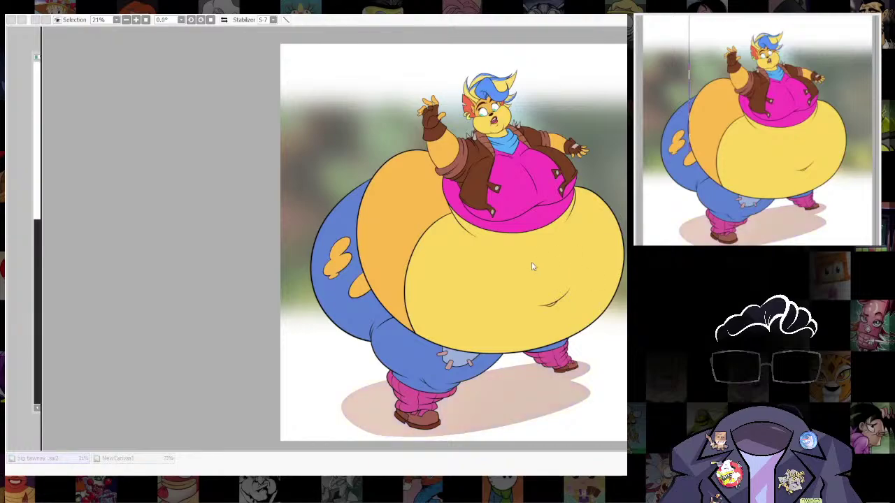
{"action": "left_click", "coordinate": [452, 274]}
{"action": "scroll", "coordinate": [454, 287], "scroll_direction": "down", "scroll_amount": 3}
{"action": "scroll", "coordinate": [453, 248], "scroll_direction": "up", "scroll_amount": 3}
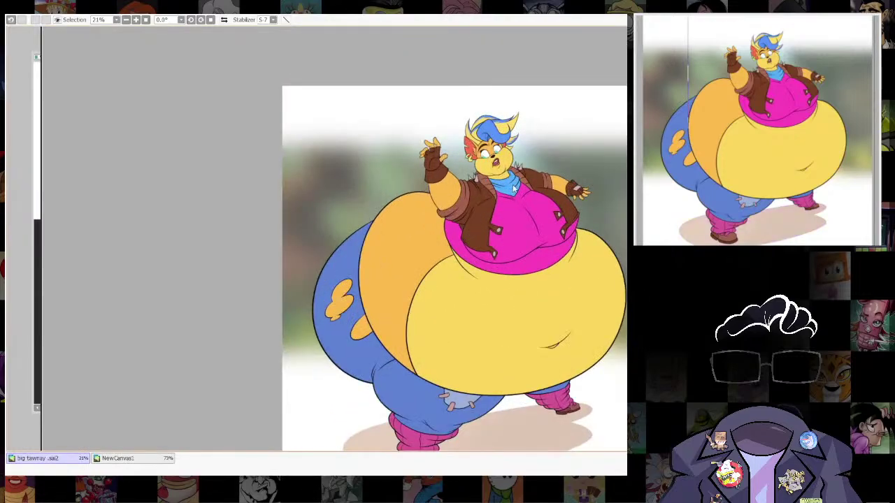
Examine the whole drawing and the character reference sheets on NewCanvas1, and return to the drawing.
{"action": "left_click_drag", "start_coordinate": [511, 194], "coordinate": [454, 212]}
{"action": "scroll", "coordinate": [490, 244], "scroll_direction": "down", "scroll_amount": 3}
{"action": "scroll", "coordinate": [487, 239], "scroll_direction": "up", "scroll_amount": 4}
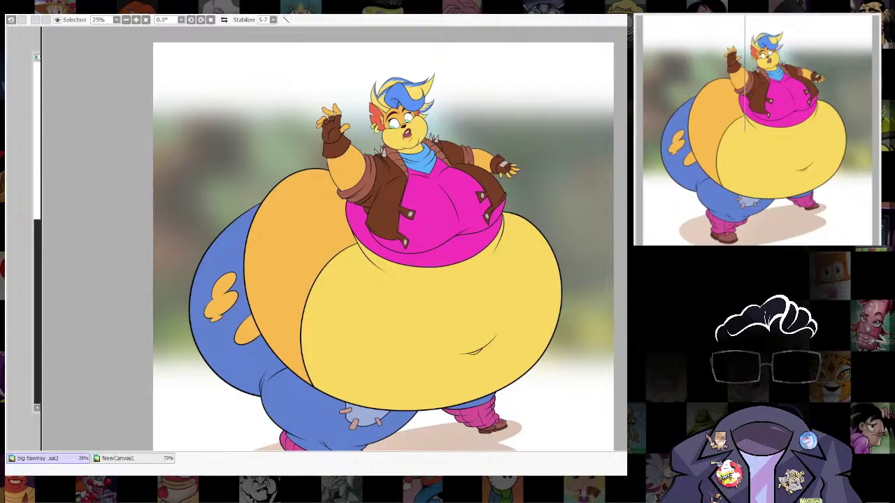
{"action": "scroll", "coordinate": [541, 291], "scroll_direction": "down", "scroll_amount": 3}
{"action": "left_click_drag", "start_coordinate": [537, 291], "coordinate": [502, 296]}
{"action": "left_click", "coordinate": [38, 139]}
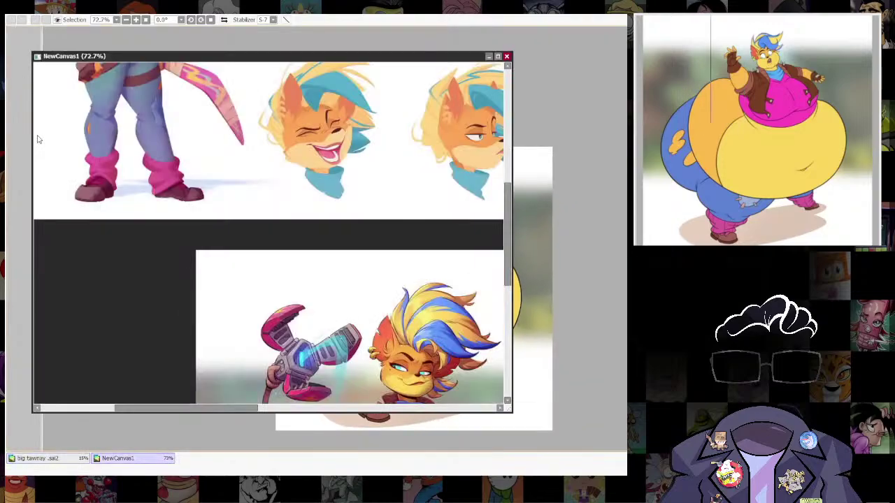
{"action": "scroll", "coordinate": [447, 267], "scroll_direction": "down", "scroll_amount": 5}
{"action": "left_click_drag", "start_coordinate": [447, 260], "coordinate": [331, 343]}
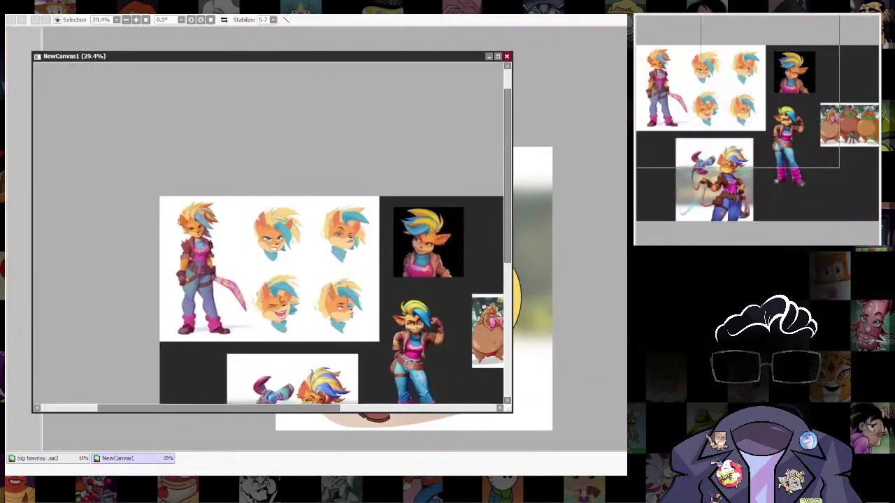
{"action": "left_click", "coordinate": [560, 148]}
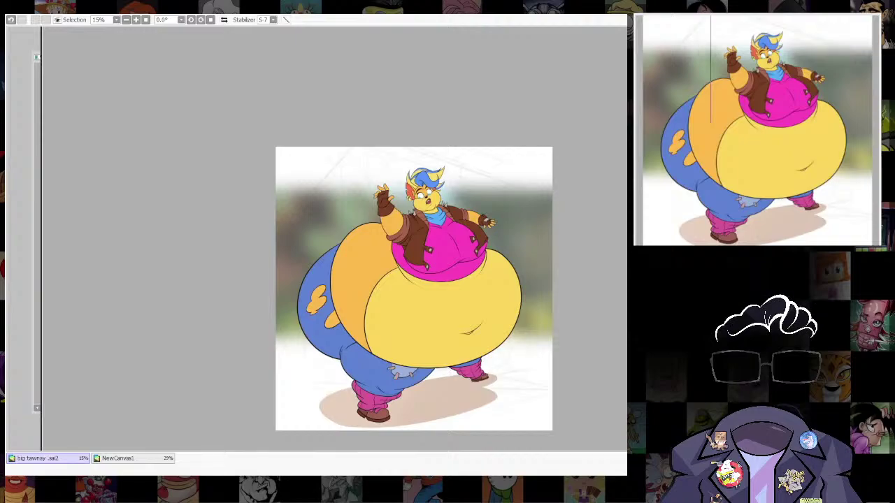
{"action": "scroll", "coordinate": [475, 218], "scroll_direction": "up", "scroll_amount": 3}
{"action": "left_click_drag", "start_coordinate": [522, 254], "coordinate": [563, 234]}
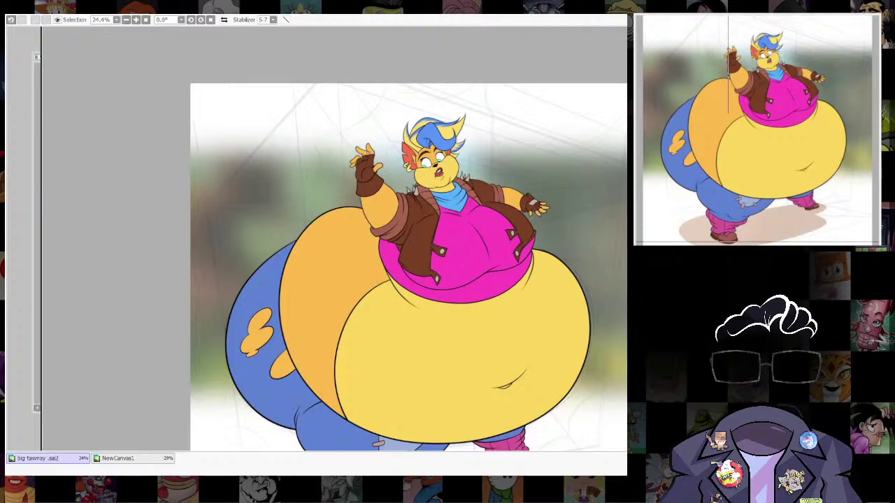
{"action": "left_click_drag", "start_coordinate": [481, 119], "coordinate": [481, 105]}
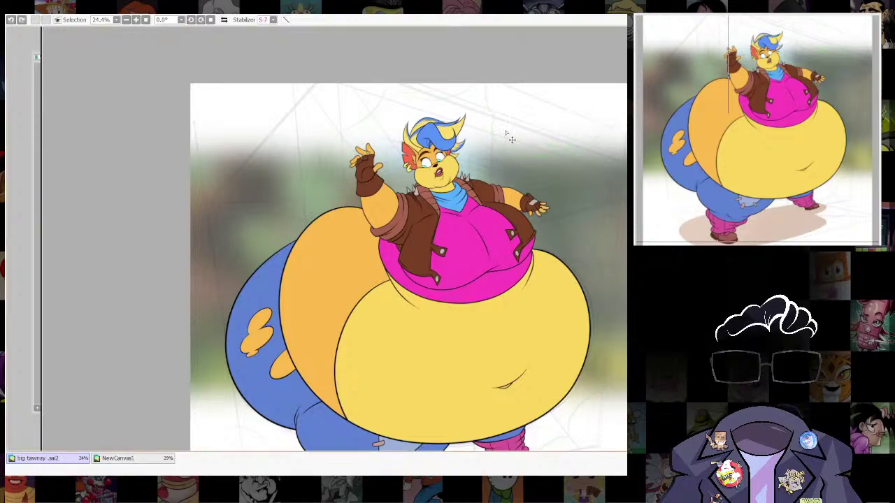
{"action": "left_click_drag", "start_coordinate": [545, 134], "coordinate": [589, 115]}
{"action": "key", "text": "ctrl+z"}
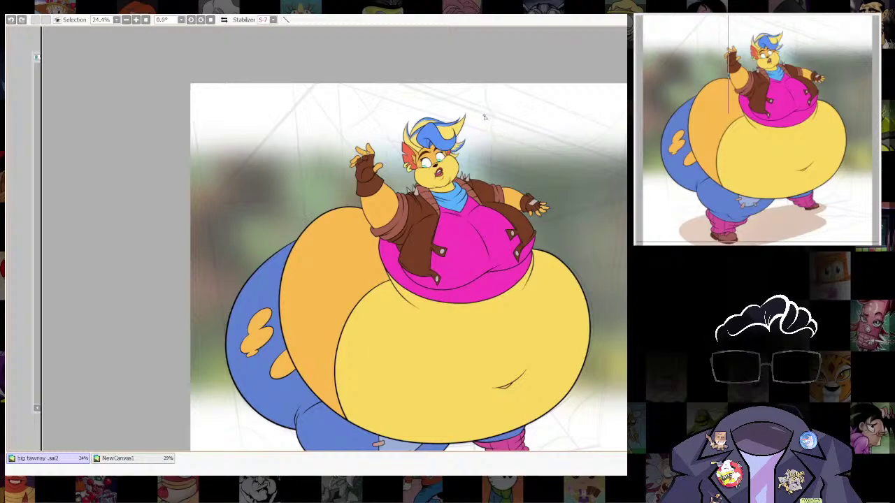
{"action": "left_click_drag", "start_coordinate": [533, 151], "coordinate": [547, 127]}
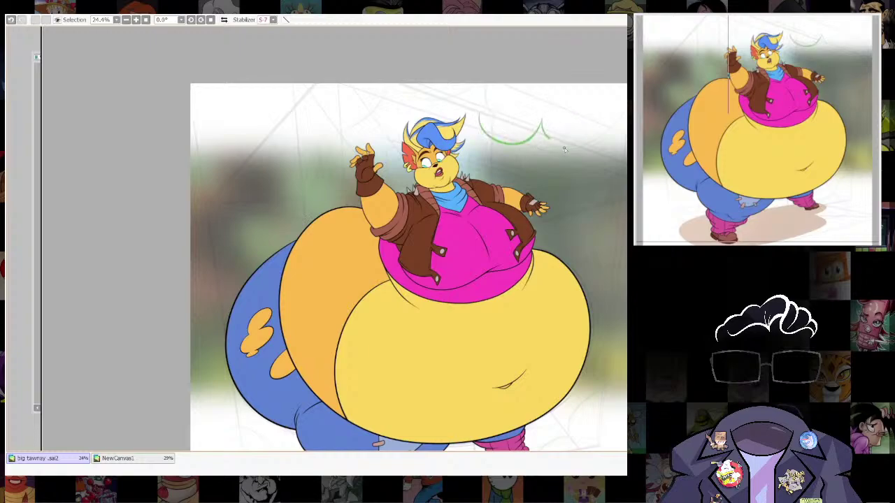
{"action": "left_click_drag", "start_coordinate": [617, 185], "coordinate": [583, 117]}
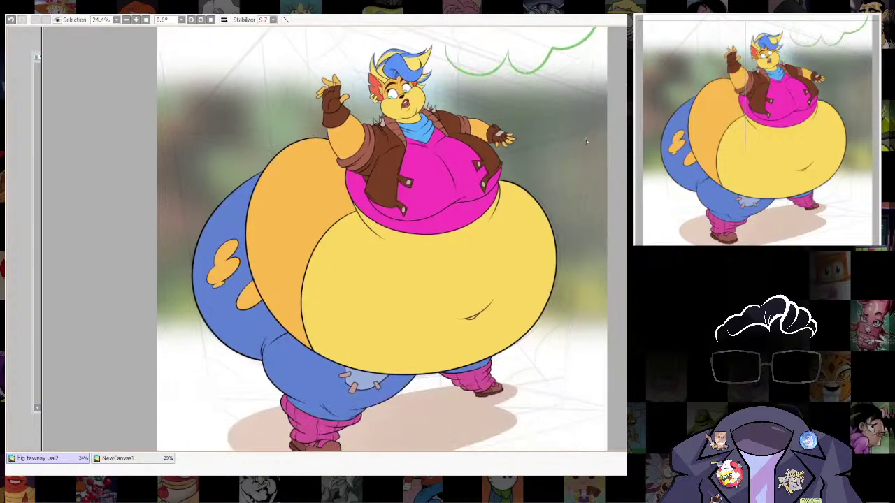
{"action": "left_click_drag", "start_coordinate": [592, 175], "coordinate": [563, 241]}
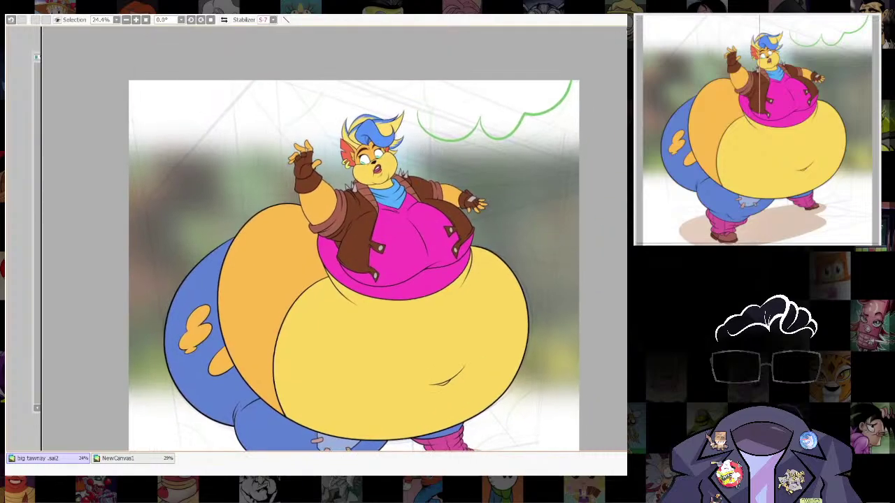
{"action": "key", "text": "ctrl+z"}
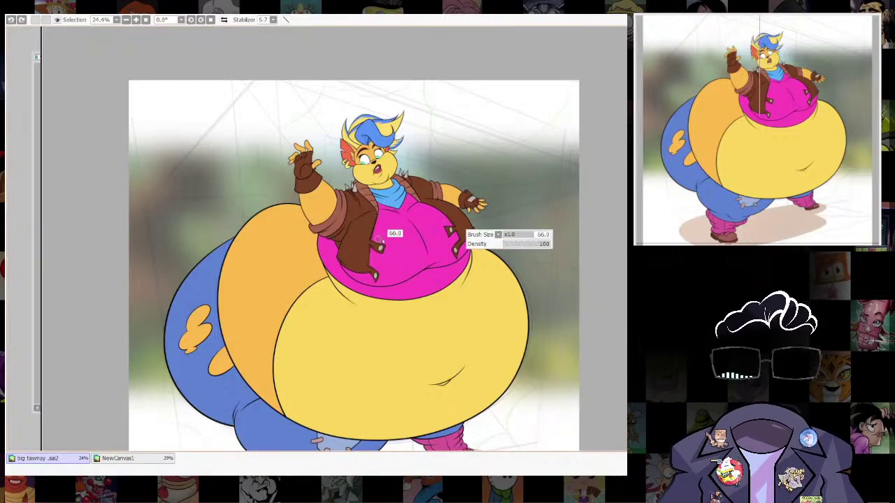
{"action": "left_click_drag", "start_coordinate": [274, 245], "coordinate": [333, 212]}
{"action": "mouse_move", "coordinate": [202, 256]}
{"action": "left_mouse_down"}
{"action": "mouse_move", "coordinate": [309, 53]}
{"action": "mouse_move", "coordinate": [569, 61]}
{"action": "mouse_move", "coordinate": [599, 185]}
{"action": "left_mouse_up"}
{"action": "key", "text": "ctrl+z"}
Draw a thick blue-violet scalloped foliage outline above the far arm and down the canvas side beside the belly.
{"action": "left_click_drag", "start_coordinate": [508, 118], "coordinate": [466, 191]}
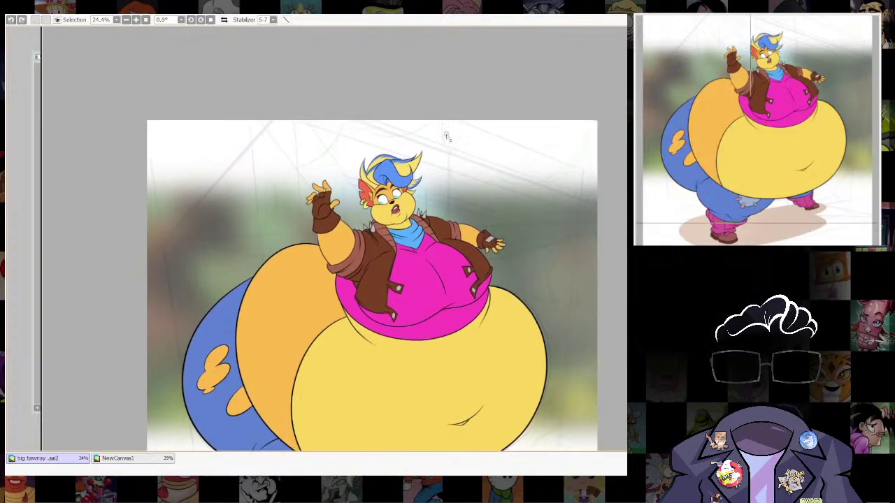
{"action": "mouse_move", "coordinate": [441, 136]}
{"action": "left_mouse_down"}
{"action": "mouse_move", "coordinate": [460, 194]}
{"action": "mouse_move", "coordinate": [522, 179]}
{"action": "mouse_move", "coordinate": [536, 196]}
{"action": "mouse_move", "coordinate": [601, 137]}
{"action": "left_mouse_up"}
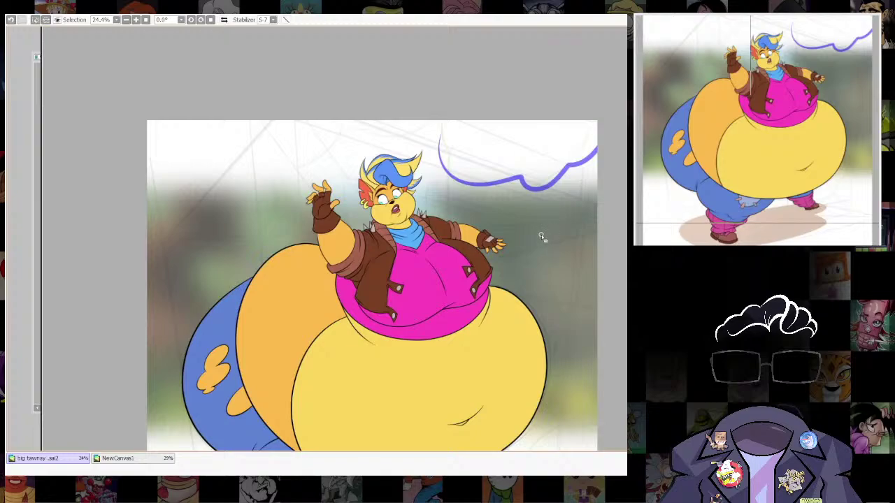
{"action": "left_click_drag", "start_coordinate": [541, 232], "coordinate": [578, 202]}
{"action": "mouse_move", "coordinate": [600, 168]}
{"action": "left_mouse_down"}
{"action": "mouse_move", "coordinate": [544, 235]}
{"action": "mouse_move", "coordinate": [543, 220]}
{"action": "mouse_move", "coordinate": [568, 201]}
{"action": "left_mouse_up"}
{"action": "key", "text": "ctrl+z"}
{"action": "mouse_move", "coordinate": [571, 250]}
{"action": "left_mouse_down"}
{"action": "mouse_move", "coordinate": [542, 288]}
{"action": "mouse_move", "coordinate": [579, 325]}
{"action": "mouse_move", "coordinate": [571, 341]}
{"action": "mouse_move", "coordinate": [599, 198]}
{"action": "mouse_move", "coordinate": [564, 246]}
{"action": "mouse_move", "coordinate": [591, 271]}
{"action": "left_mouse_up"}
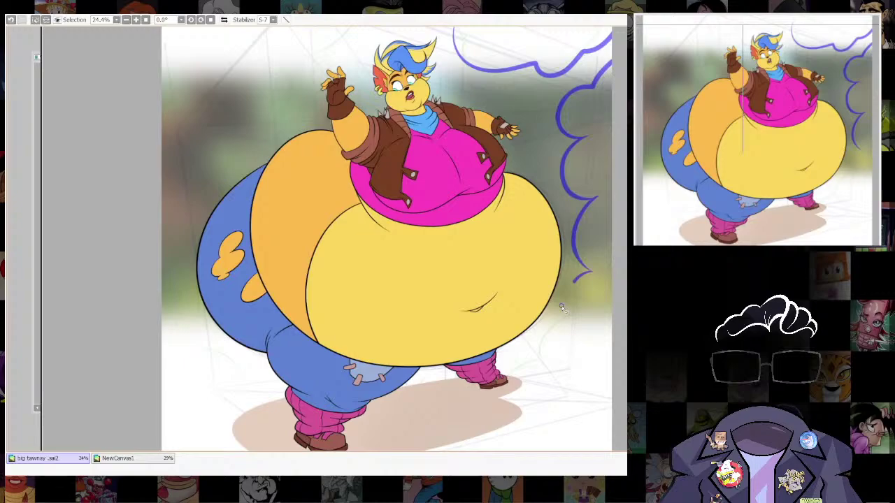
Continue the blue-violet scalloped outline around the belly's lower curve to behind the far foot.
{"action": "left_click_drag", "start_coordinate": [561, 306], "coordinate": [578, 312]}
{"action": "left_click_drag", "start_coordinate": [578, 312], "coordinate": [548, 358]}
{"action": "left_click_drag", "start_coordinate": [548, 357], "coordinate": [505, 374]}
Extend the blue-violet scalloped outline between the legs and in two arcs outward behind the near leg.
{"action": "left_click_drag", "start_coordinate": [442, 366], "coordinate": [531, 313]}
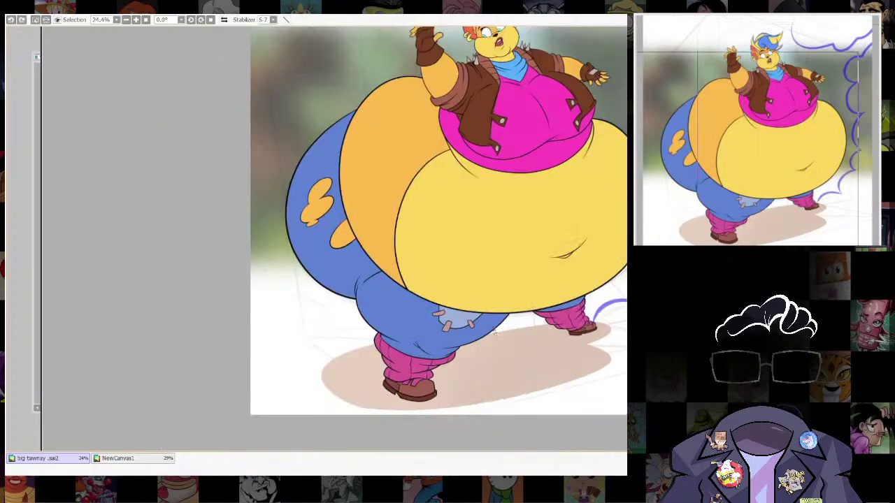
{"action": "left_click_drag", "start_coordinate": [479, 239], "coordinate": [529, 236]}
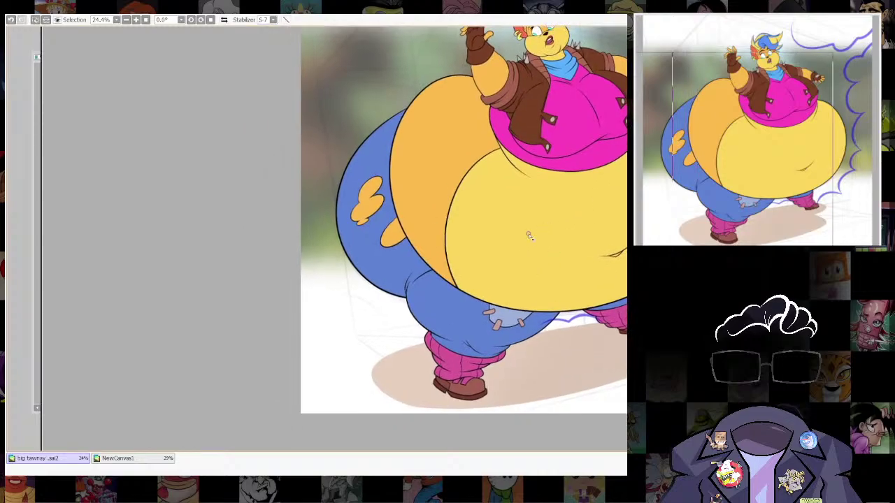
{"action": "mouse_move", "coordinate": [368, 329]}
{"action": "left_mouse_down"}
{"action": "mouse_move", "coordinate": [438, 340]}
{"action": "mouse_move", "coordinate": [442, 316]}
{"action": "left_mouse_up"}
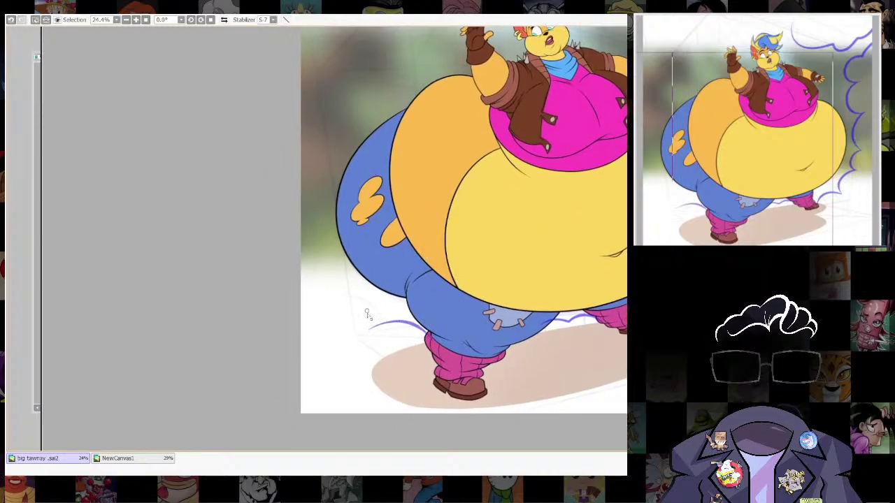
{"action": "mouse_move", "coordinate": [352, 298]}
{"action": "left_mouse_down"}
{"action": "mouse_move", "coordinate": [369, 335]}
{"action": "mouse_move", "coordinate": [408, 321]}
{"action": "mouse_move", "coordinate": [426, 330]}
{"action": "left_mouse_up"}
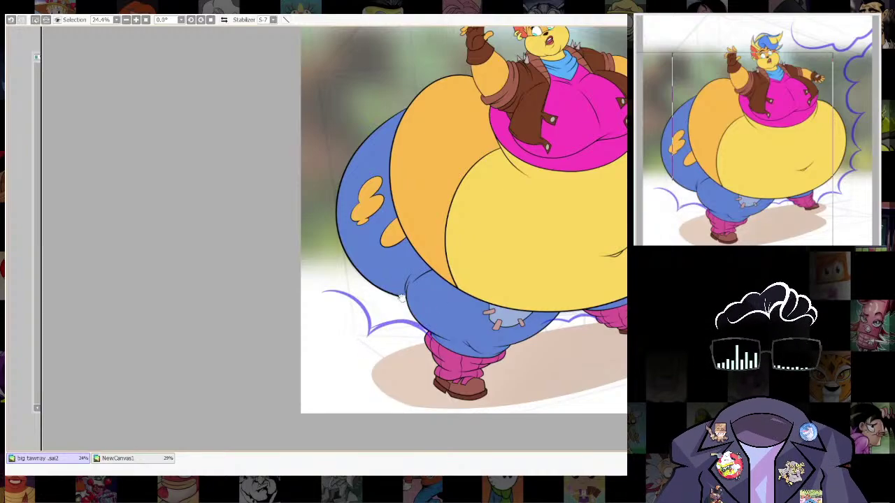
Continue the blue-violet scalloped outline from behind the near leg up the canvas side beside the rear hip.
{"action": "left_click_drag", "start_coordinate": [401, 297], "coordinate": [429, 370]}
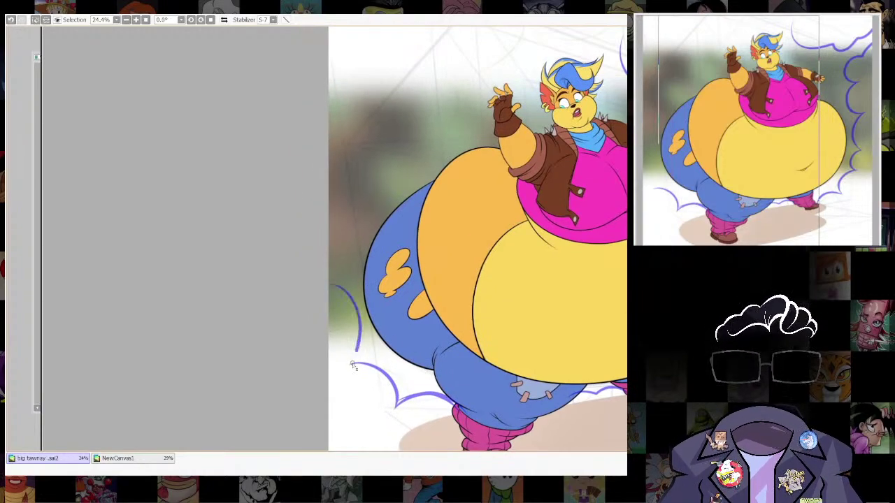
{"action": "mouse_move", "coordinate": [362, 356]}
{"action": "left_mouse_down"}
{"action": "mouse_move", "coordinate": [348, 302]}
{"action": "mouse_move", "coordinate": [327, 289]}
{"action": "left_mouse_up"}
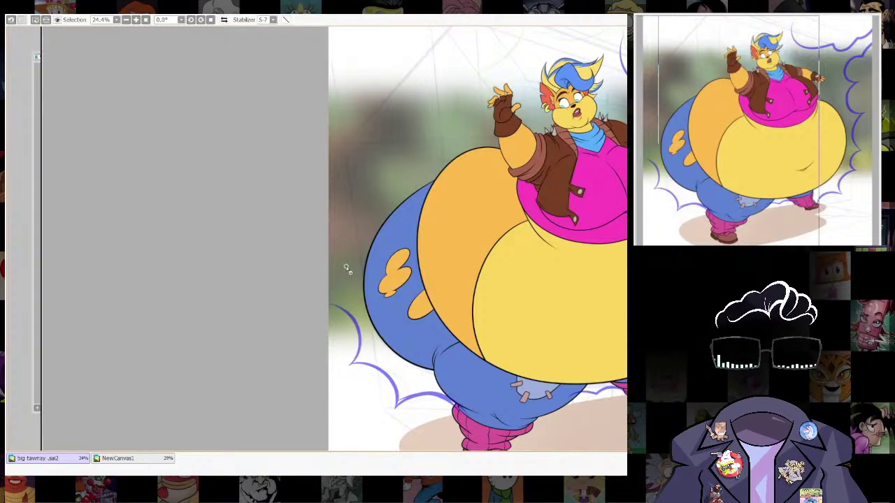
{"action": "mouse_move", "coordinate": [339, 243]}
{"action": "left_mouse_down"}
{"action": "mouse_move", "coordinate": [352, 297]}
{"action": "mouse_move", "coordinate": [325, 306]}
{"action": "left_mouse_up"}
{"action": "left_click_drag", "start_coordinate": [362, 258], "coordinate": [365, 342]}
{"action": "key", "text": "ctrl+z"}
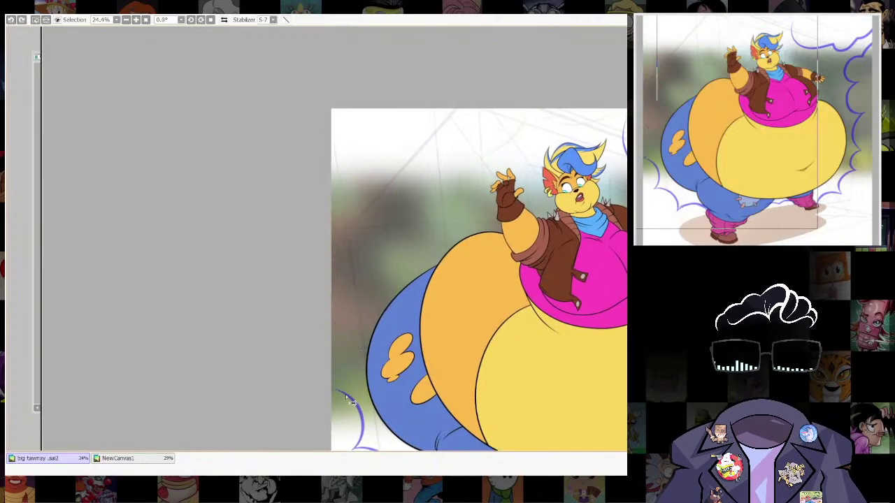
{"action": "key", "text": "ctrl+z"}
{"action": "mouse_move", "coordinate": [357, 449]}
{"action": "left_mouse_down"}
{"action": "mouse_move", "coordinate": [350, 359]}
{"action": "mouse_move", "coordinate": [302, 294]}
{"action": "mouse_move", "coordinate": [333, 230]}
{"action": "mouse_move", "coordinate": [320, 233]}
{"action": "left_mouse_up"}
{"action": "left_click_drag", "start_coordinate": [382, 241], "coordinate": [392, 344]}
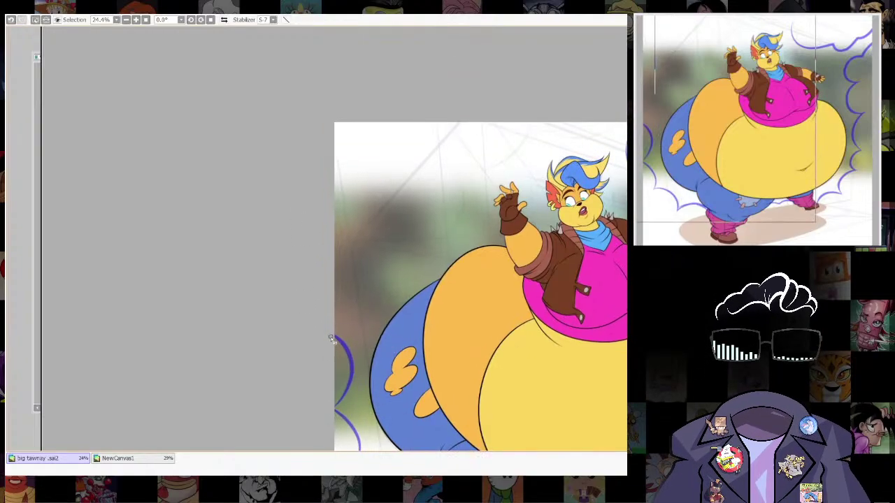
Extend the blue-violet scalloped outline past the raised arm to the canvas top and close the gap above the head.
{"action": "left_click_drag", "start_coordinate": [377, 305], "coordinate": [342, 246]}
{"action": "left_click_drag", "start_coordinate": [403, 259], "coordinate": [393, 304]}
{"action": "key", "text": "ctrl+z"}
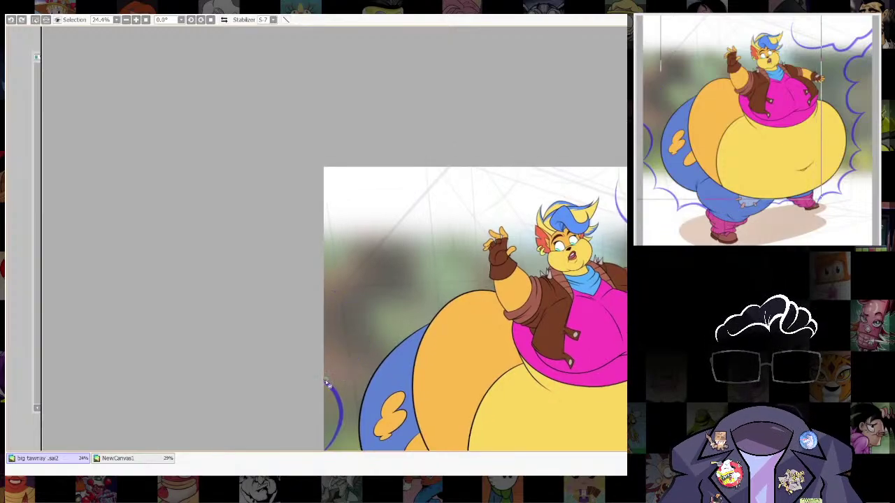
{"action": "mouse_move", "coordinate": [358, 360]}
{"action": "left_mouse_down"}
{"action": "mouse_move", "coordinate": [362, 296]}
{"action": "mouse_move", "coordinate": [416, 288]}
{"action": "mouse_move", "coordinate": [440, 218]}
{"action": "mouse_move", "coordinate": [404, 260]}
{"action": "mouse_move", "coordinate": [485, 224]}
{"action": "mouse_move", "coordinate": [466, 160]}
{"action": "left_mouse_up"}
{"action": "left_click_drag", "start_coordinate": [608, 269], "coordinate": [550, 298]}
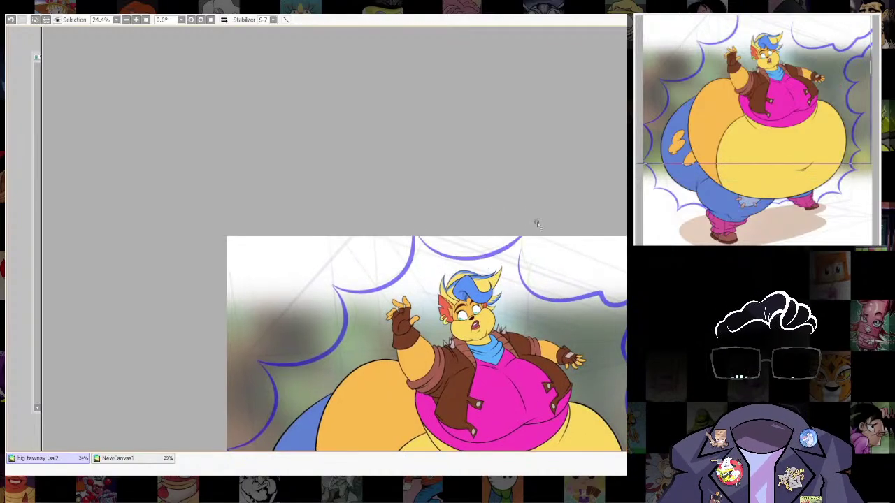
{"action": "left_click_drag", "start_coordinate": [518, 255], "coordinate": [445, 151]}
Refill the selected scalloped outline and fill the area between it and the character with solid blue-violet.
{"action": "mouse_move", "coordinate": [624, 384]}
{"action": "left_mouse_down"}
{"action": "mouse_move", "coordinate": [577, 340]}
{"action": "mouse_move", "coordinate": [557, 240]}
{"action": "left_mouse_up"}
{"action": "key", "text": "ctrl+x"}
{"action": "scroll", "coordinate": [622, 319], "scroll_direction": "down", "scroll_amount": 4}
{"action": "left_click_drag", "start_coordinate": [655, 371], "coordinate": [613, 331]}
{"action": "scroll", "coordinate": [612, 332], "scroll_direction": "up", "scroll_amount": 2}
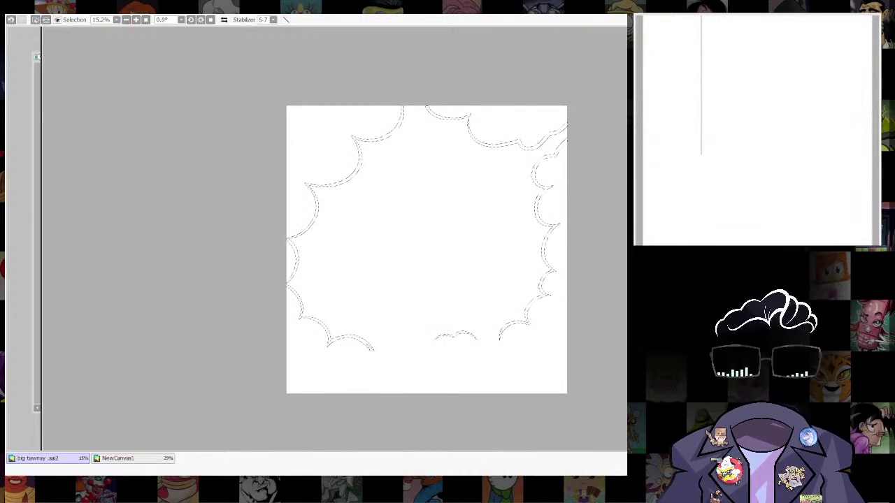
{"action": "key", "text": "ctrl+f"}
{"action": "key", "text": "ctrl+d"}
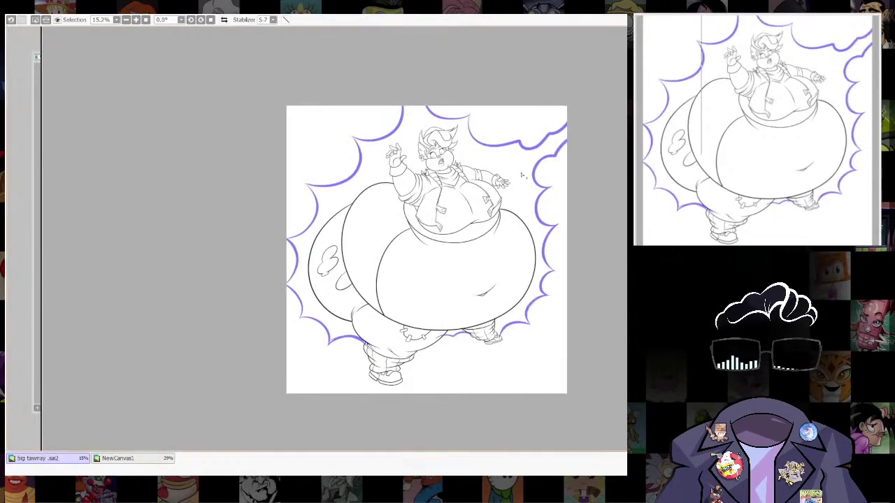
{"action": "left_click", "coordinate": [520, 166]}
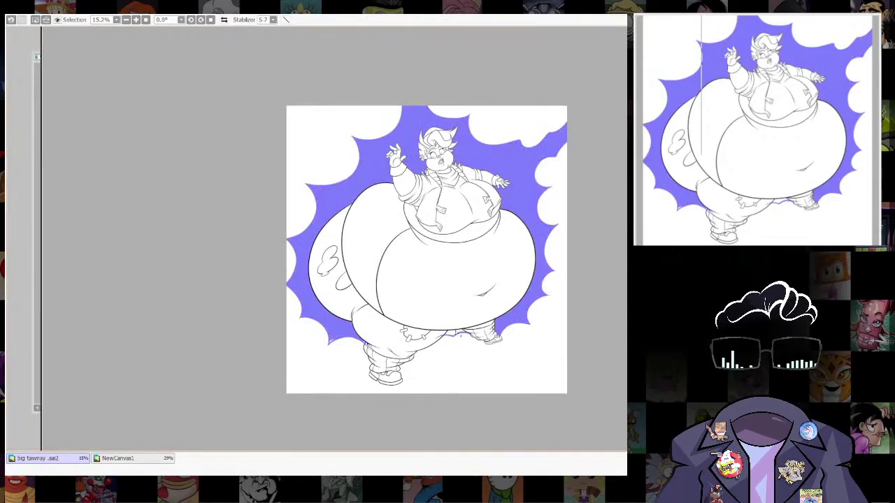
{"action": "left_click", "coordinate": [332, 343]}
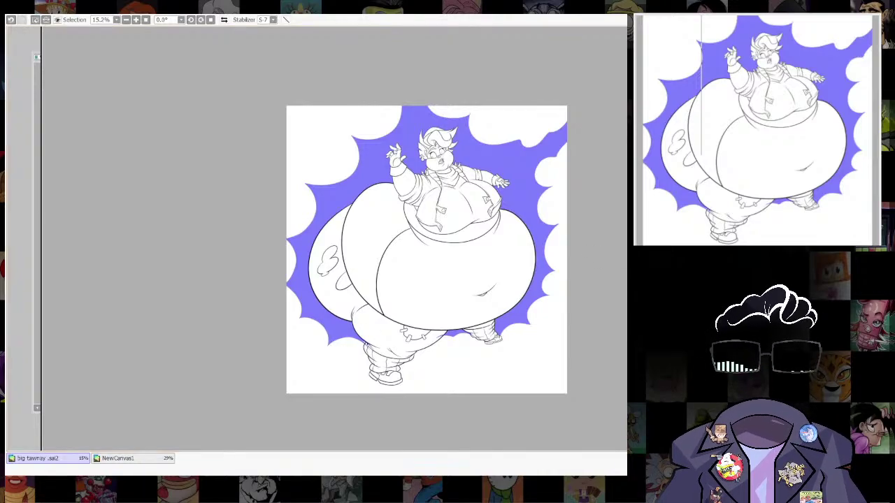
Select the filled foliage shape around the character and recolour it light green.
{"action": "key", "text": "n"}
{"action": "scroll", "coordinate": [521, 204], "scroll_direction": "up", "scroll_amount": 4}
{"action": "left_click_drag", "start_coordinate": [522, 204], "coordinate": [538, 373]}
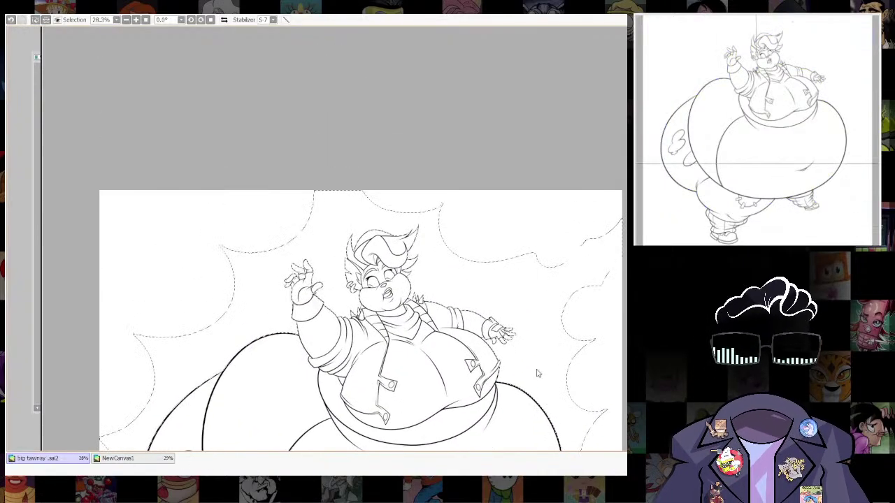
{"action": "scroll", "coordinate": [583, 371], "scroll_direction": "up", "scroll_amount": 1}
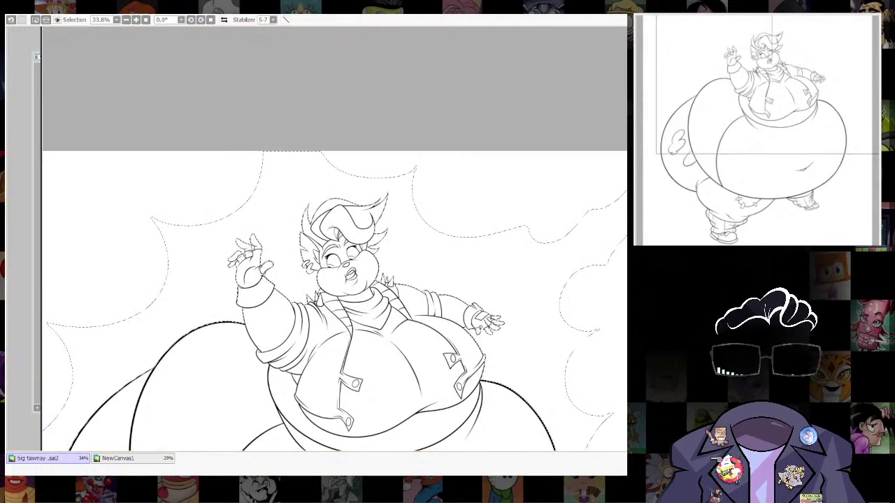
{"action": "key", "text": "ctrl+d"}
{"action": "key", "text": "ctrl+z"}
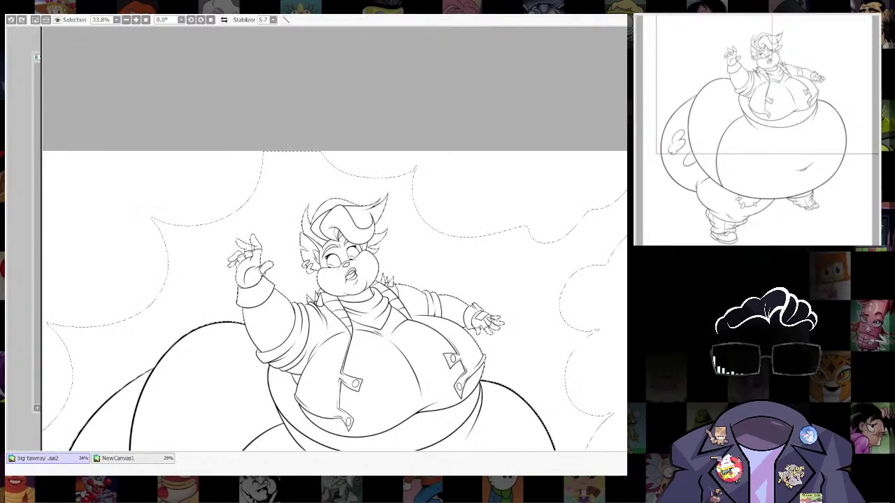
{"action": "key", "text": "ctrl+z"}
{"action": "key", "text": "ctrl+f"}
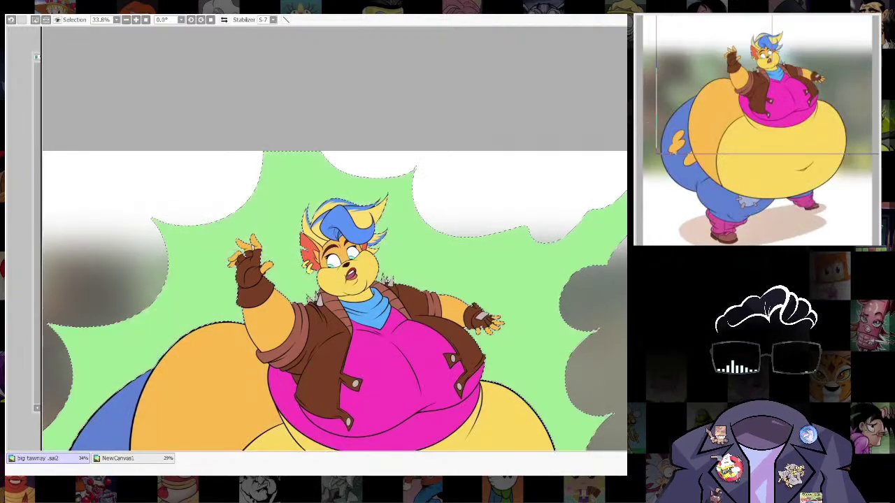
Select the green foliage shape and apply a gradient from pale green behind the body to full green outward.
{"action": "key", "text": "ctrl+d"}
{"action": "scroll", "coordinate": [592, 332], "scroll_direction": "down", "scroll_amount": 3}
{"action": "left_click_drag", "start_coordinate": [582, 401], "coordinate": [590, 280]}
{"action": "scroll", "coordinate": [596, 262], "scroll_direction": "up", "scroll_amount": 1}
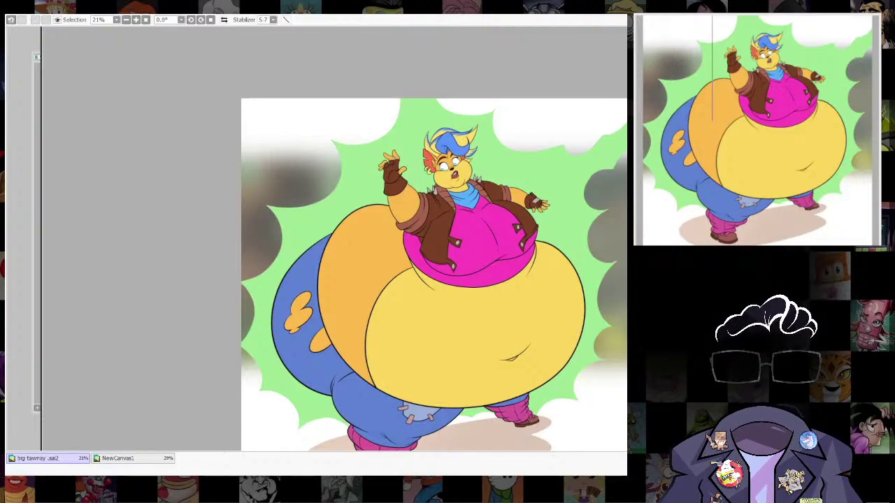
{"action": "left_click", "coordinate": [569, 189]}
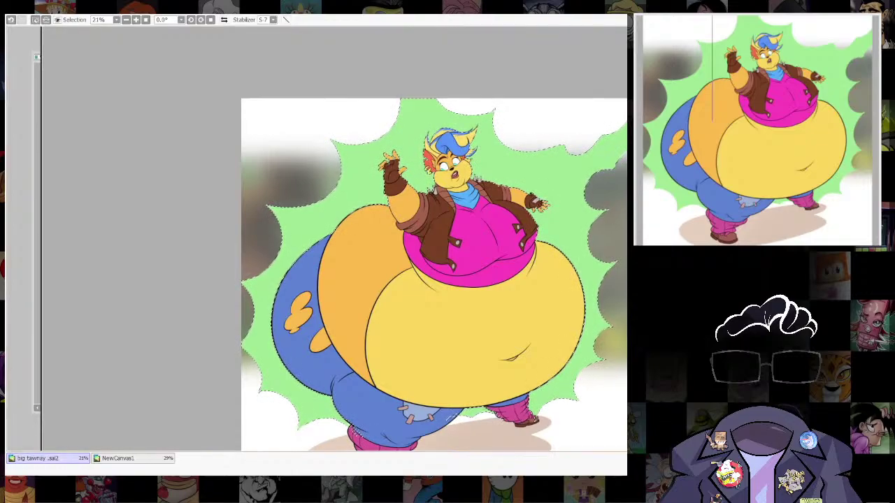
{"action": "mouse_move", "coordinate": [448, 287]}
{"action": "left_mouse_down"}
{"action": "mouse_move", "coordinate": [625, 171]}
{"action": "mouse_move", "coordinate": [626, 151]}
{"action": "mouse_move", "coordinate": [456, 295]}
{"action": "mouse_move", "coordinate": [456, 259]}
{"action": "mouse_move", "coordinate": [445, 278]}
{"action": "left_mouse_up"}
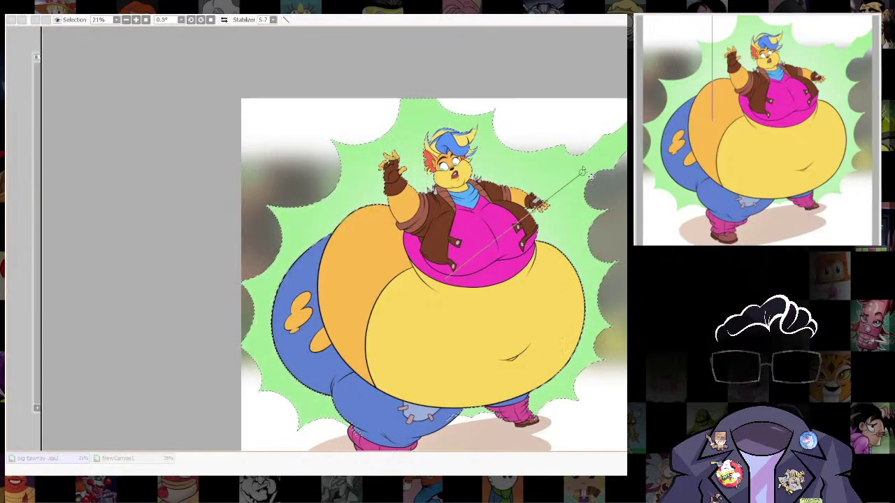
{"action": "key", "text": "Return"}
{"action": "key", "text": "ctrl+d"}
Clean up the green gap and scallop edges beside the near leg and its pink cuff.
{"action": "scroll", "coordinate": [592, 210], "scroll_direction": "down", "scroll_amount": 4}
{"action": "scroll", "coordinate": [605, 244], "scroll_direction": "up", "scroll_amount": 5}
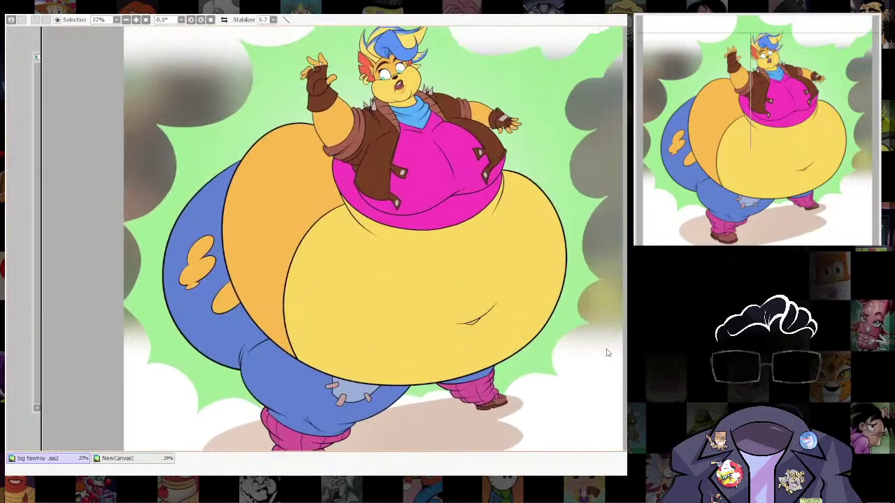
{"action": "left_click_drag", "start_coordinate": [572, 323], "coordinate": [602, 270]}
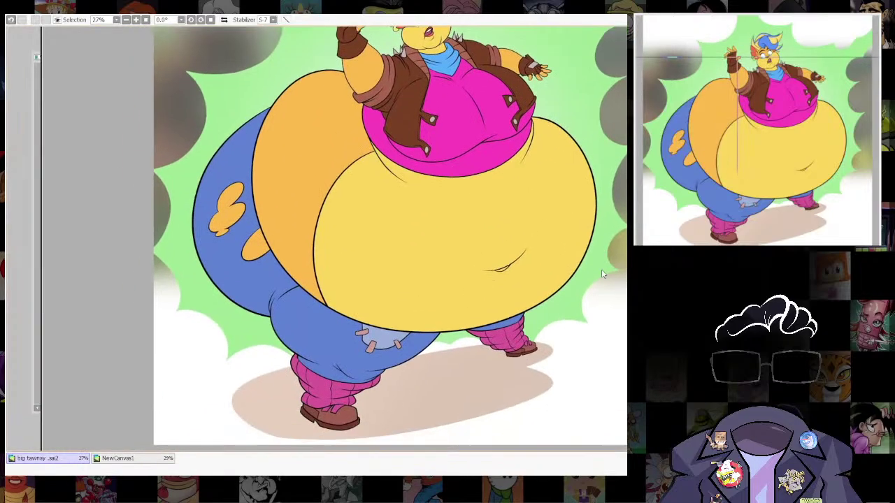
{"action": "scroll", "coordinate": [284, 366], "scroll_direction": "up", "scroll_amount": 5}
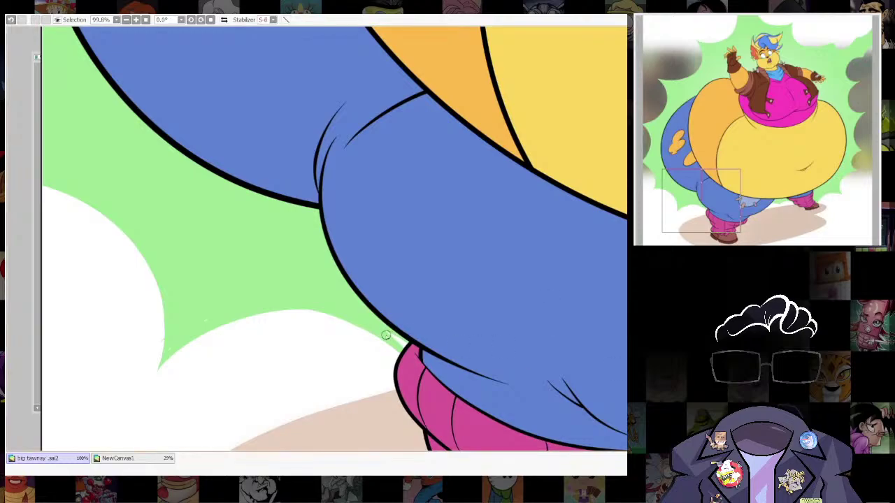
{"action": "left_click_drag", "start_coordinate": [405, 348], "coordinate": [564, 237]}
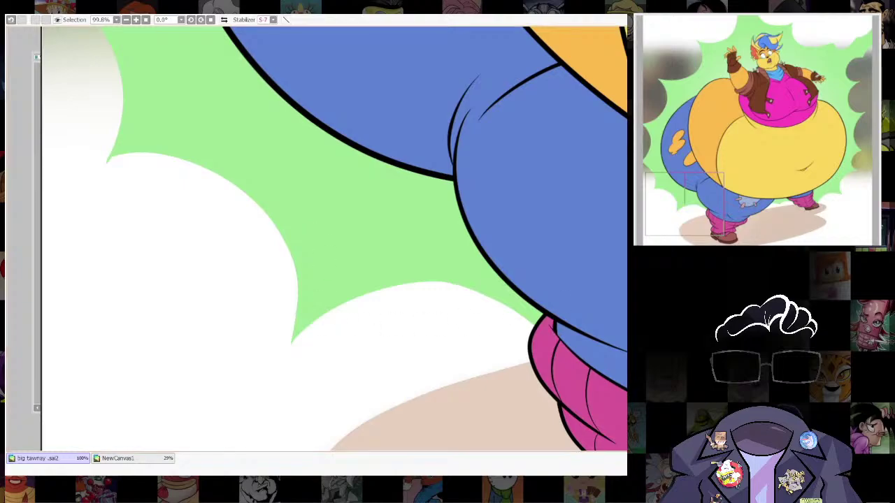
{"action": "mouse_move", "coordinate": [366, 291]}
{"action": "left_mouse_down"}
{"action": "mouse_move", "coordinate": [453, 282]}
{"action": "mouse_move", "coordinate": [508, 305]}
{"action": "left_mouse_up"}
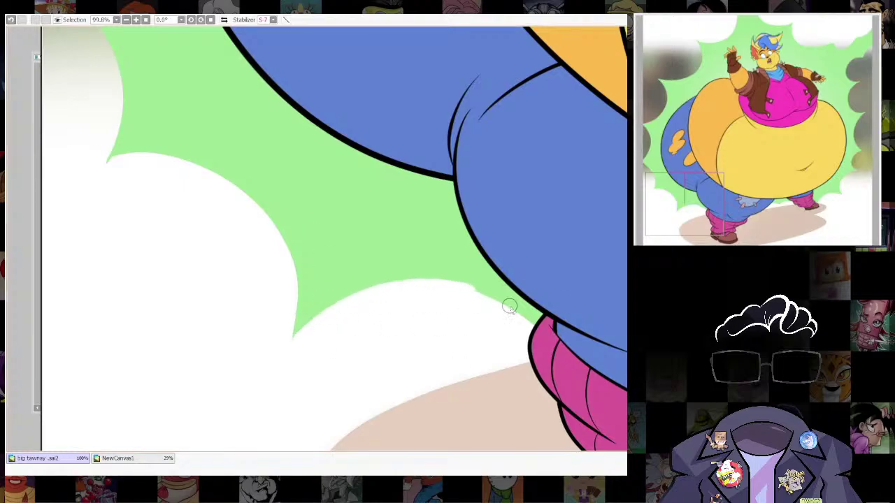
{"action": "left_click_drag", "start_coordinate": [463, 331], "coordinate": [568, 449]}
Smooth the scalloped edges of the green shape along the canvas side from the rear hip up past the raised arm.
{"action": "mouse_move", "coordinate": [218, 282]}
{"action": "left_mouse_down"}
{"action": "mouse_move", "coordinate": [251, 265]}
{"action": "mouse_move", "coordinate": [373, 340]}
{"action": "mouse_move", "coordinate": [401, 392]}
{"action": "left_mouse_up"}
{"action": "left_click_drag", "start_coordinate": [336, 319], "coordinate": [437, 417]}
{"action": "mouse_move", "coordinate": [219, 172]}
{"action": "left_mouse_down"}
{"action": "mouse_move", "coordinate": [279, 205]}
{"action": "mouse_move", "coordinate": [321, 328]}
{"action": "mouse_move", "coordinate": [345, 500]}
{"action": "left_mouse_up"}
{"action": "left_click_drag", "start_coordinate": [338, 250], "coordinate": [282, 413]}
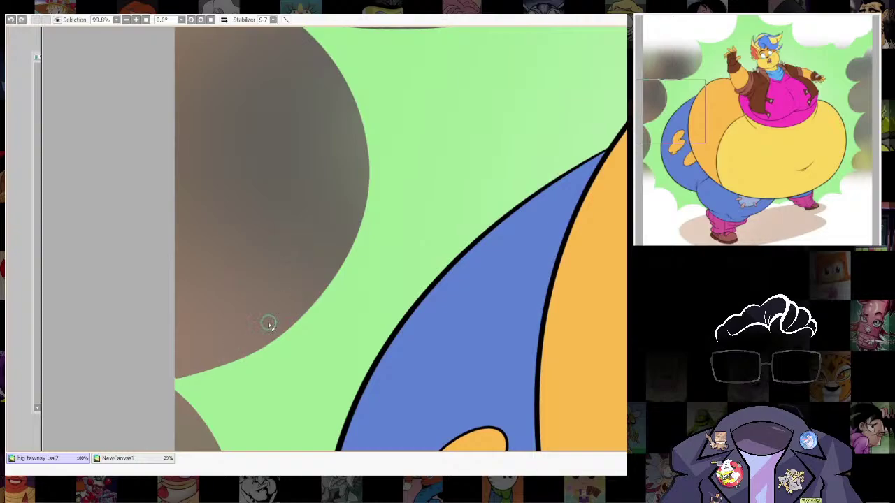
{"action": "left_click_drag", "start_coordinate": [337, 192], "coordinate": [352, 345]}
{"action": "left_click_drag", "start_coordinate": [548, 236], "coordinate": [439, 373]}
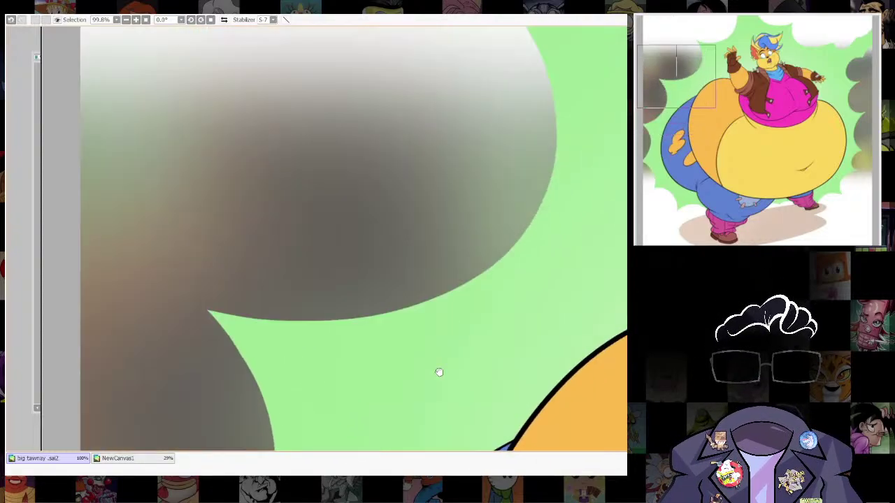
{"action": "left_click_drag", "start_coordinate": [557, 183], "coordinate": [455, 345]}
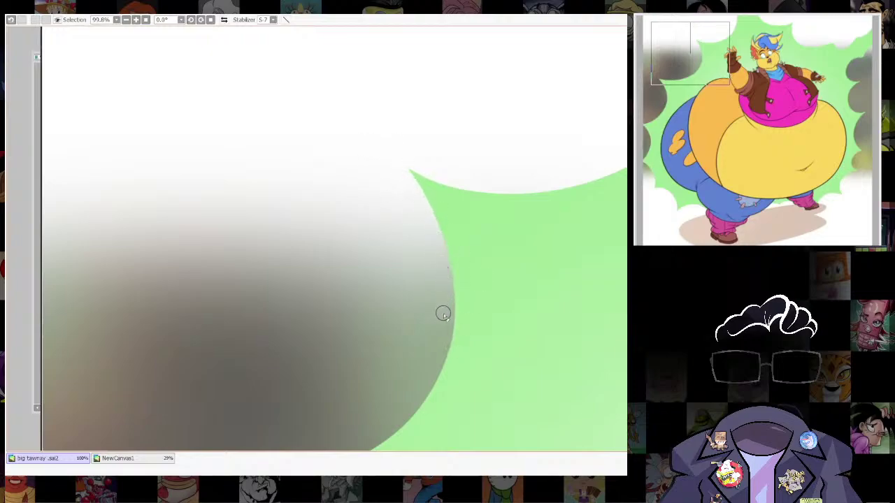
{"action": "left_click_drag", "start_coordinate": [443, 314], "coordinate": [336, 473]}
Sharpen the scallop points and round the arcs along the green shape's upper edge, from the hair to beyond the far arm.
{"action": "left_click_drag", "start_coordinate": [615, 301], "coordinate": [190, 282]}
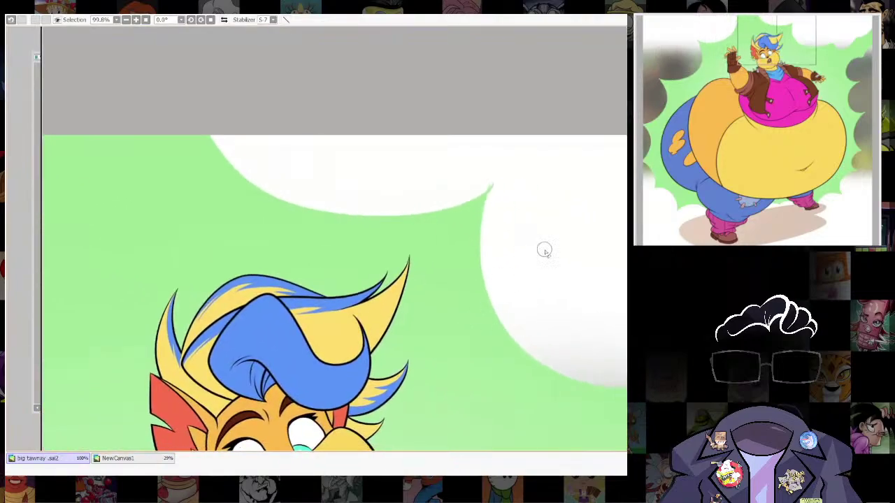
{"action": "left_click_drag", "start_coordinate": [470, 204], "coordinate": [518, 176]}
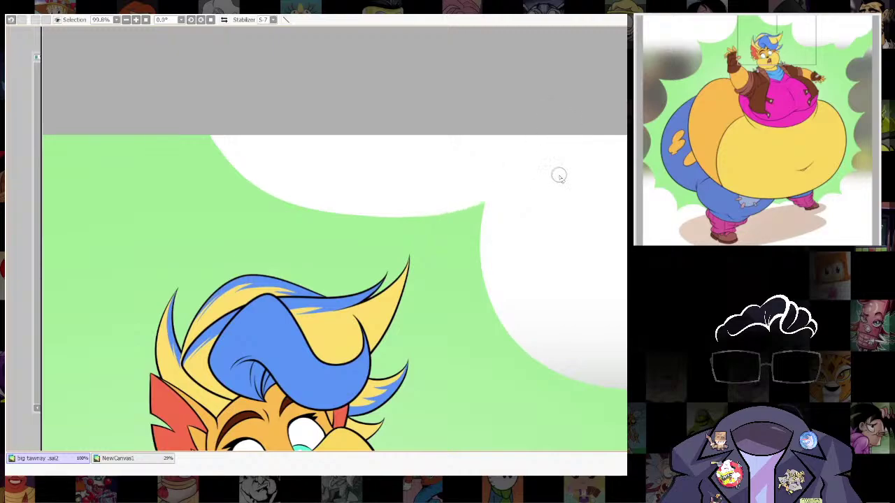
{"action": "left_click_drag", "start_coordinate": [580, 279], "coordinate": [409, 131]}
{"action": "left_click_drag", "start_coordinate": [613, 238], "coordinate": [479, 224]}
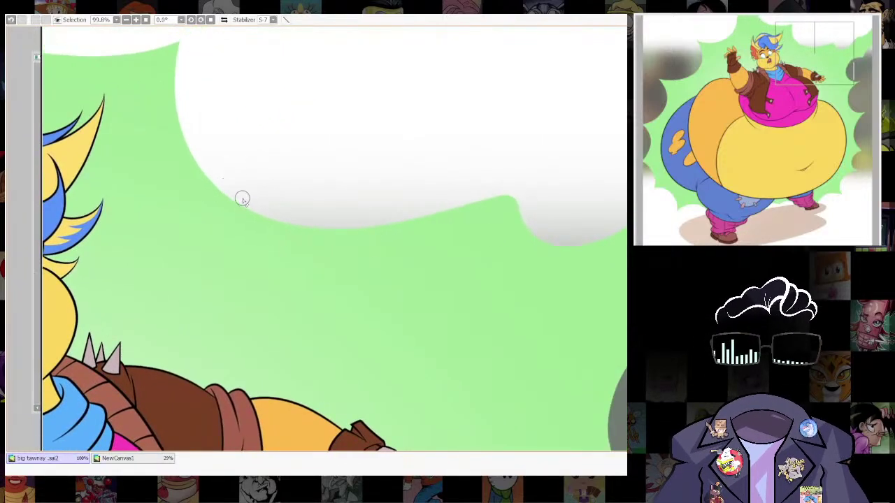
{"action": "mouse_move", "coordinate": [241, 197]}
{"action": "left_mouse_down"}
{"action": "mouse_move", "coordinate": [313, 220]}
{"action": "mouse_move", "coordinate": [379, 225]}
{"action": "mouse_move", "coordinate": [518, 186]}
{"action": "left_mouse_up"}
{"action": "left_click_drag", "start_coordinate": [607, 236], "coordinate": [331, 250]}
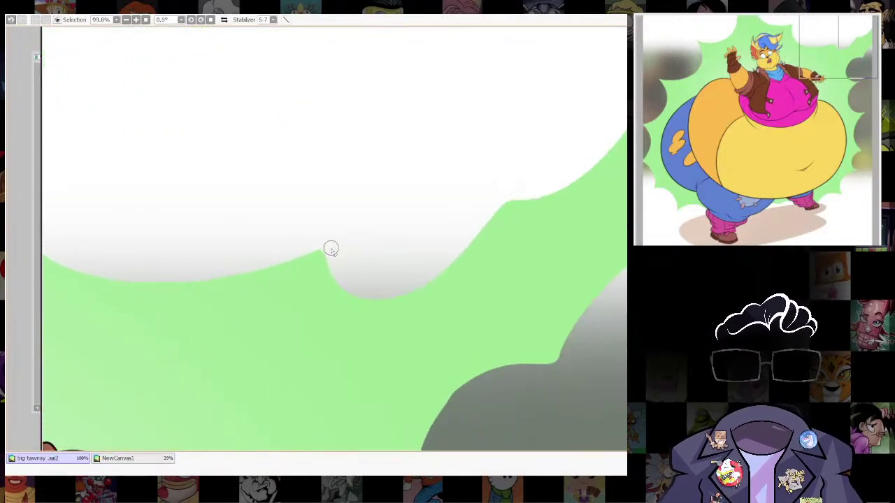
{"action": "mouse_move", "coordinate": [497, 223]}
{"action": "left_mouse_down"}
{"action": "mouse_move", "coordinate": [508, 161]}
{"action": "mouse_move", "coordinate": [559, 198]}
{"action": "left_mouse_up"}
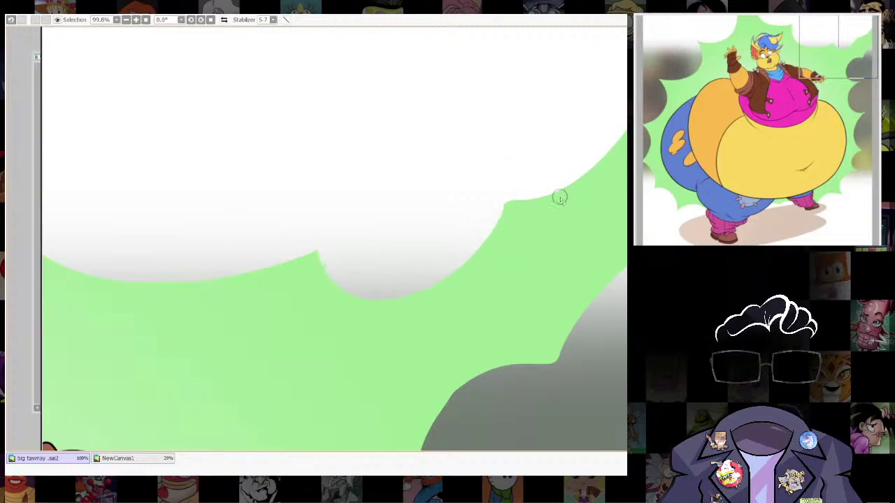
{"action": "mouse_move", "coordinate": [502, 199]}
{"action": "left_mouse_down"}
{"action": "mouse_move", "coordinate": [536, 208]}
{"action": "mouse_move", "coordinate": [612, 166]}
{"action": "mouse_move", "coordinate": [619, 67]}
{"action": "left_mouse_up"}
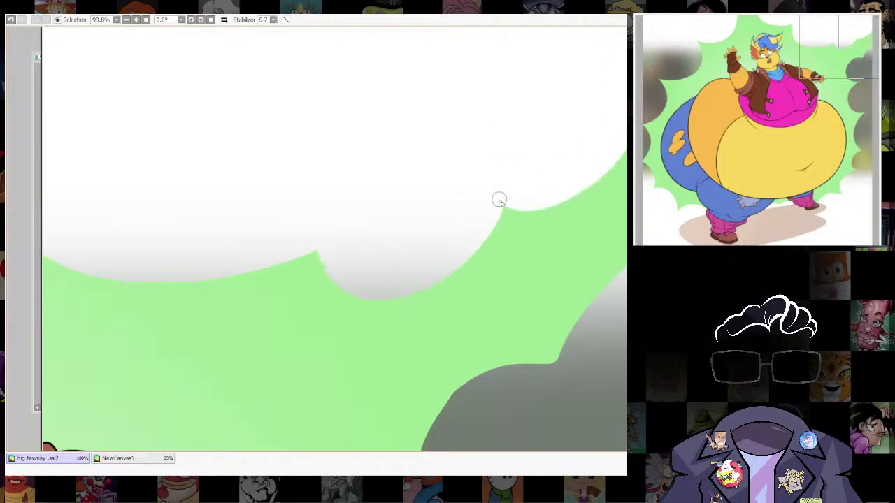
Sharpen the green shape's scallop points and round its arcs from beyond the far hand down beside the upper belly.
{"action": "left_click_drag", "start_coordinate": [588, 315], "coordinate": [536, 228]}
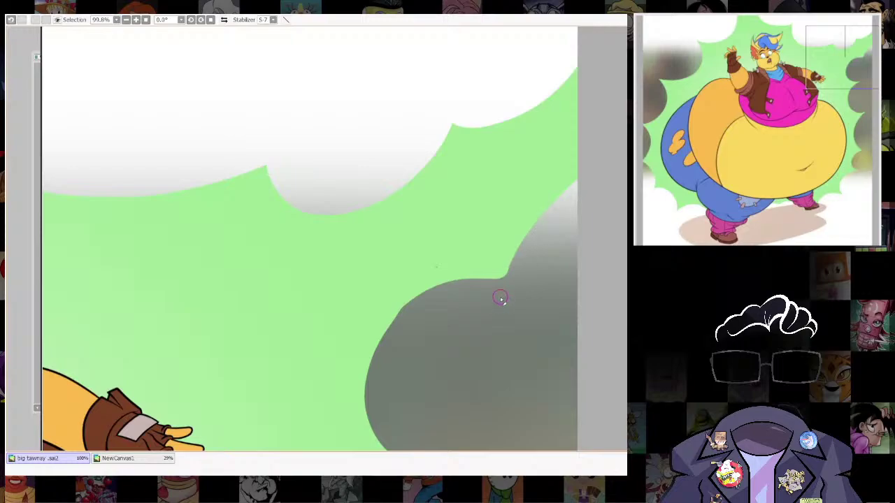
{"action": "left_click_drag", "start_coordinate": [502, 274], "coordinate": [591, 163]}
{"action": "left_click_drag", "start_coordinate": [503, 330], "coordinate": [576, 187]}
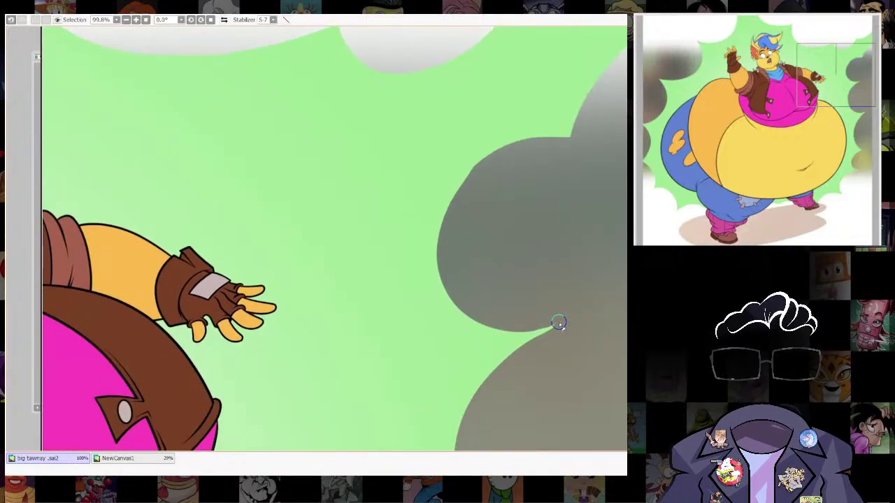
{"action": "scroll", "coordinate": [552, 269], "scroll_direction": "down", "scroll_amount": 8}
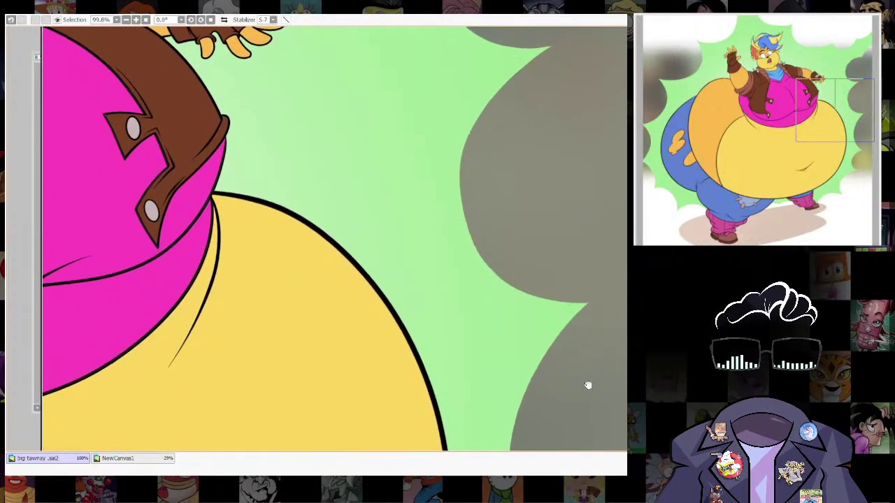
{"action": "left_click_drag", "start_coordinate": [589, 386], "coordinate": [551, 195]}
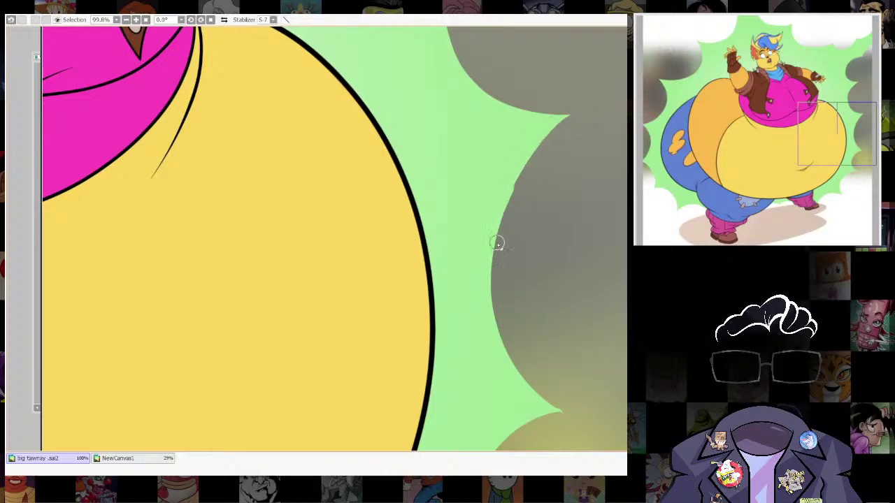
Clean up the green shape's scallop points along the belly's far side and smooth the arc beside the far leg.
{"action": "left_click_drag", "start_coordinate": [622, 435], "coordinate": [511, 177]}
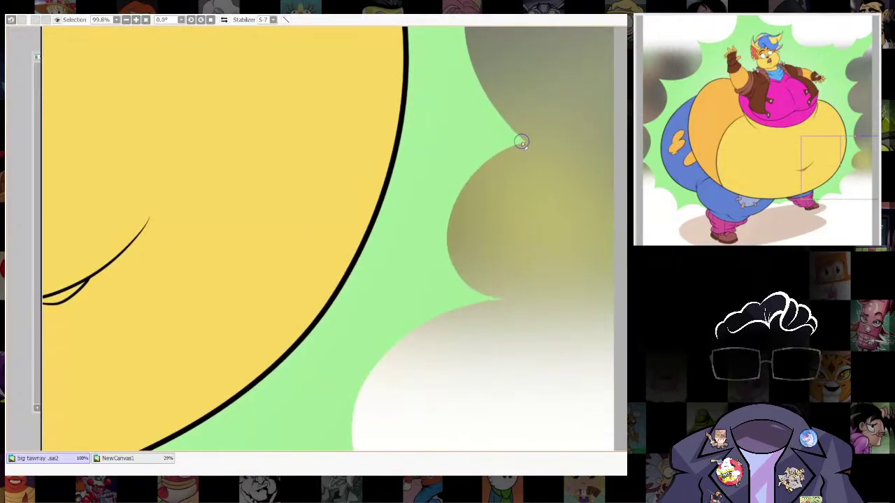
{"action": "left_click_drag", "start_coordinate": [594, 312], "coordinate": [556, 111]}
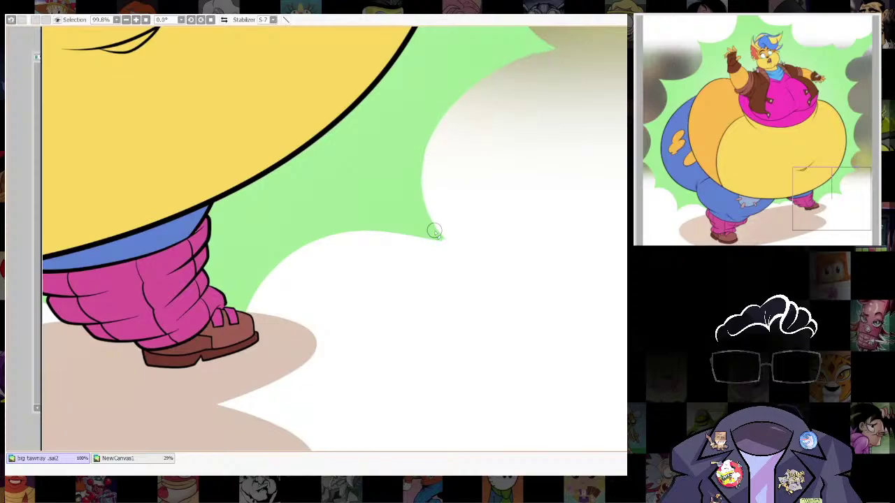
{"action": "left_click_drag", "start_coordinate": [605, 274], "coordinate": [568, 360]}
{"action": "scroll", "coordinate": [568, 361], "scroll_direction": "up", "scroll_amount": 2}
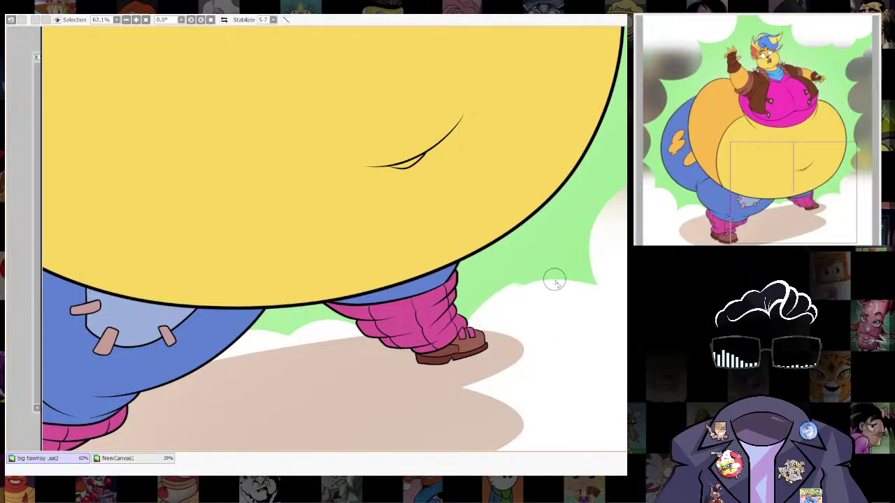
{"action": "mouse_move", "coordinate": [554, 281]}
{"action": "left_mouse_down"}
{"action": "mouse_move", "coordinate": [599, 294]}
{"action": "mouse_move", "coordinate": [617, 325]}
{"action": "left_mouse_up"}
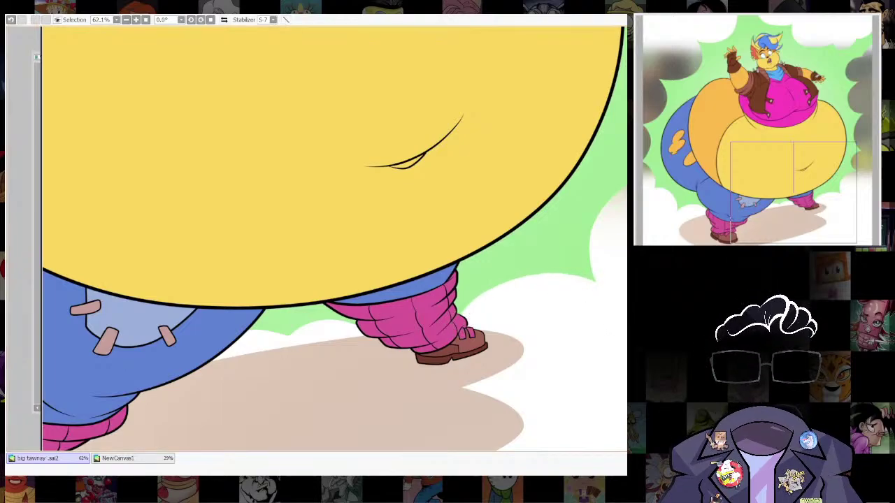
Compare the full picture before and after the latest edge cleanup of the green shape.
{"action": "scroll", "coordinate": [612, 317], "scroll_direction": "down", "scroll_amount": 10}
{"action": "scroll", "coordinate": [580, 395], "scroll_direction": "up", "scroll_amount": 5}
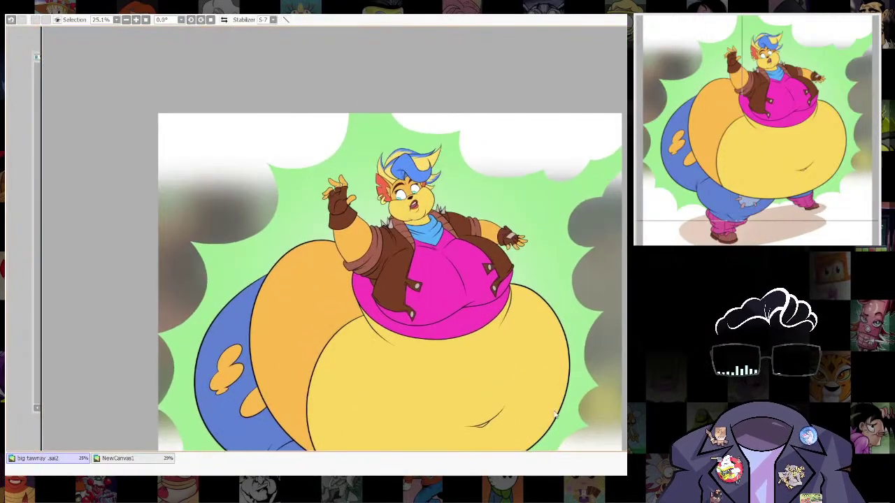
{"action": "scroll", "coordinate": [564, 312], "scroll_direction": "down", "scroll_amount": 3}
{"action": "key", "text": "ctrl+z"}
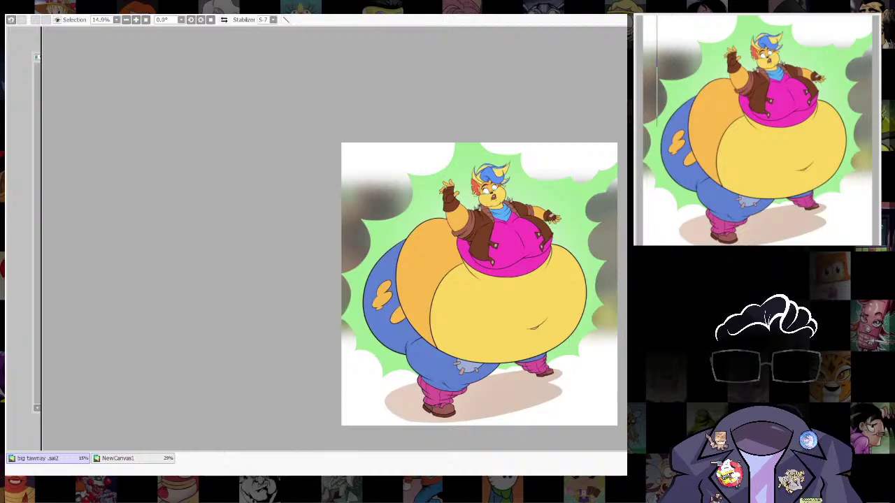
{"action": "key", "text": "ctrl+y"}
{"action": "key", "text": "ctrl+z"}
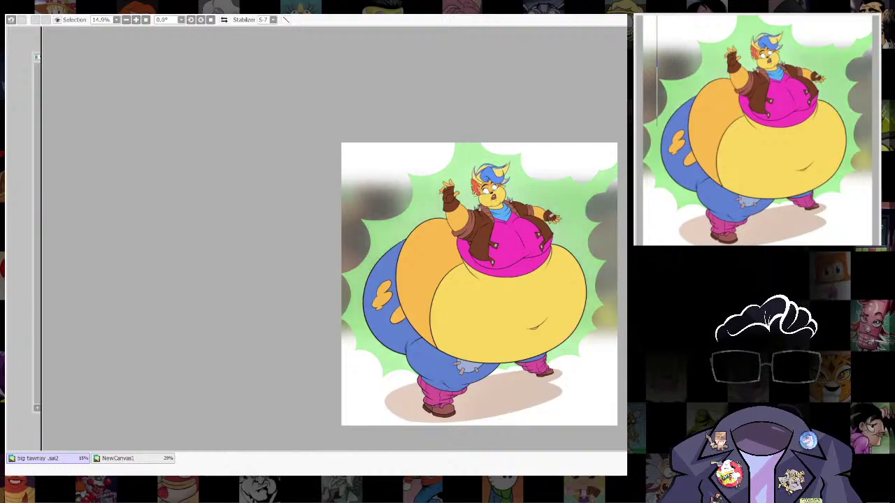
{"action": "key", "text": "ctrl+y"}
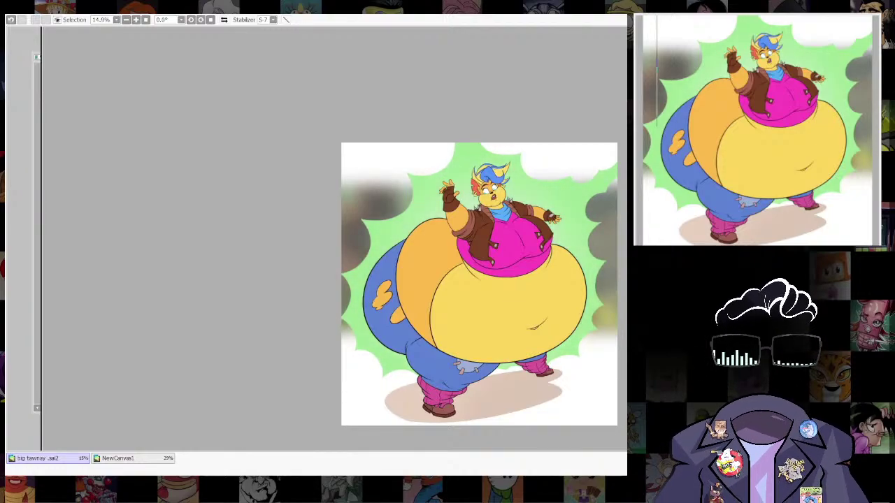
{"action": "key", "text": "ctrl+z"}
{"action": "key", "text": "ctrl+y"}
Try a white outline along the selected edge of the green foliage shape.
{"action": "scroll", "coordinate": [622, 270], "scroll_direction": "up", "scroll_amount": 2}
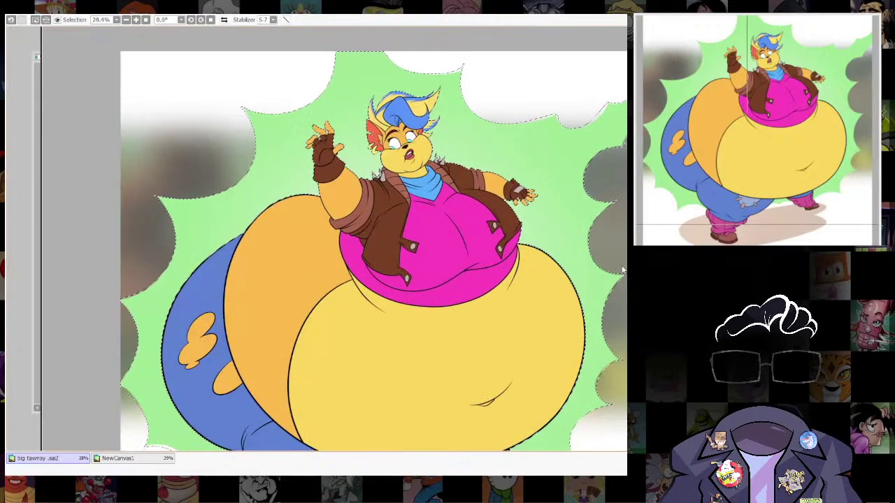
{"action": "key", "text": "ctrl+z"}
{"action": "key", "text": "ctrl+y"}
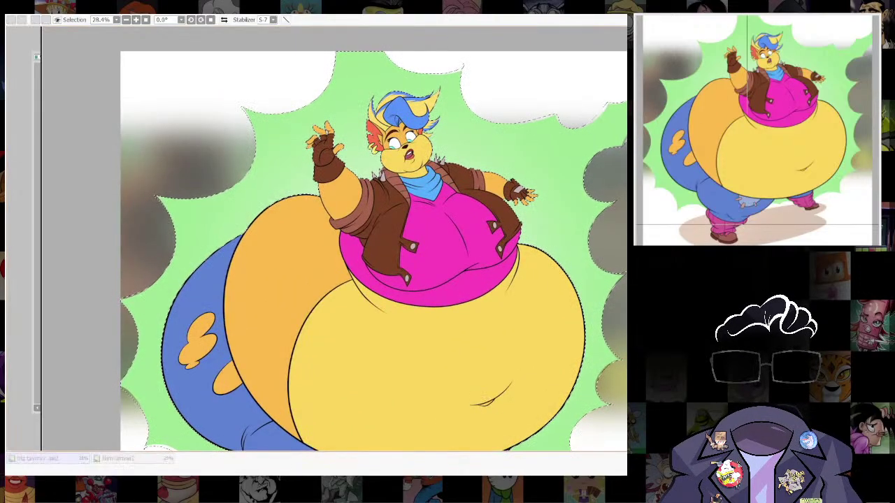
{"action": "key", "text": "ctrl+z"}
{"action": "key", "text": "ctrl+y"}
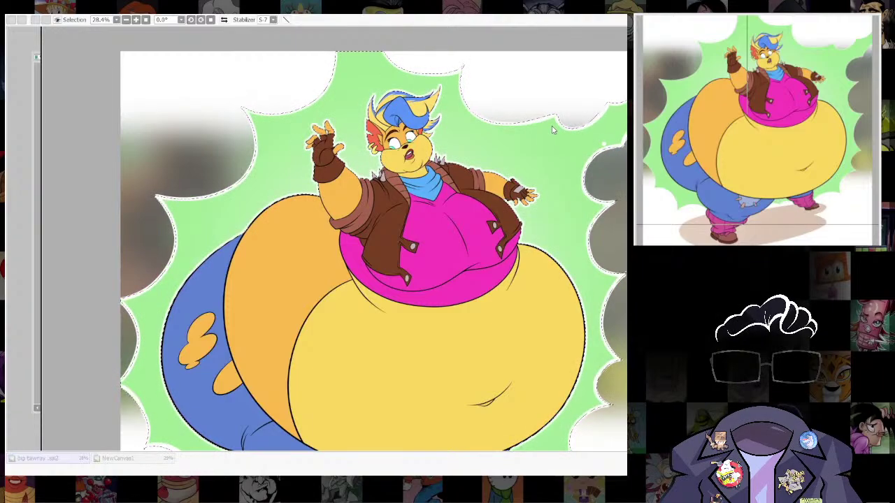
{"action": "key", "text": "ctrl+z"}
{"action": "key", "text": "ctrl+y"}
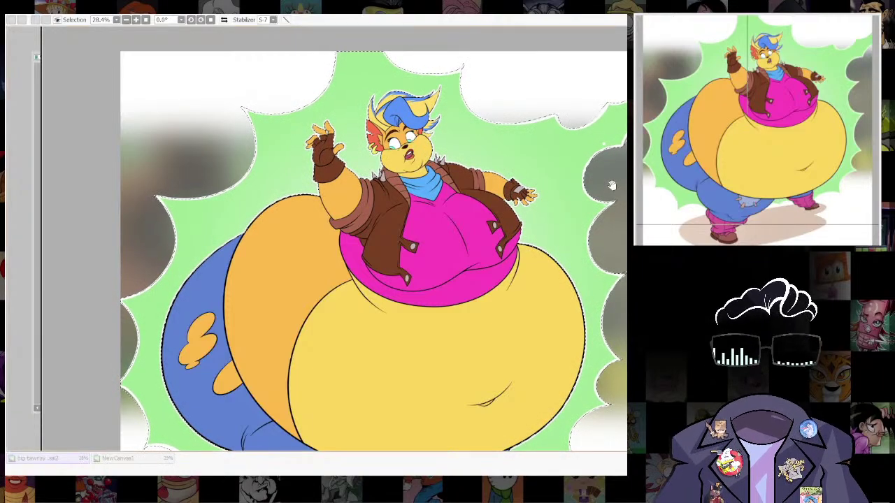
{"action": "key", "text": "ctrl+z"}
{"action": "key", "text": "ctrl+y"}
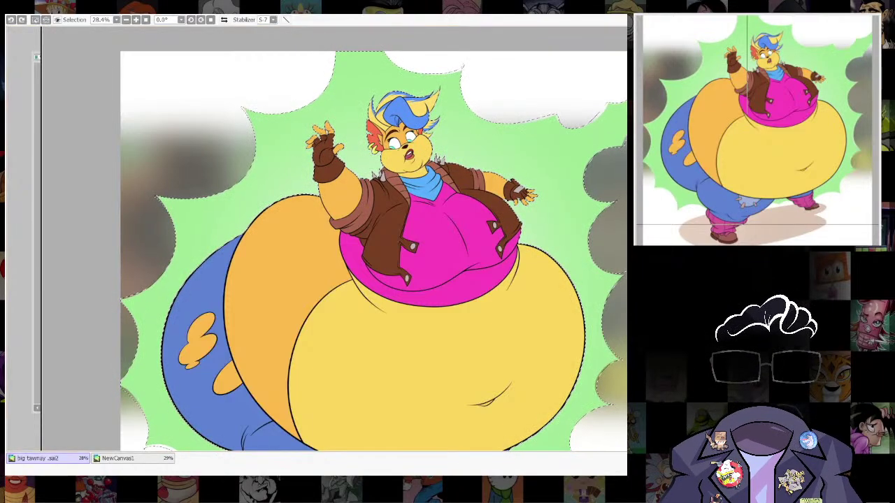
Try another white outline around the selected green shape, deselect, and check it along the scallops and character.
{"action": "key", "text": "ctrl+u"}
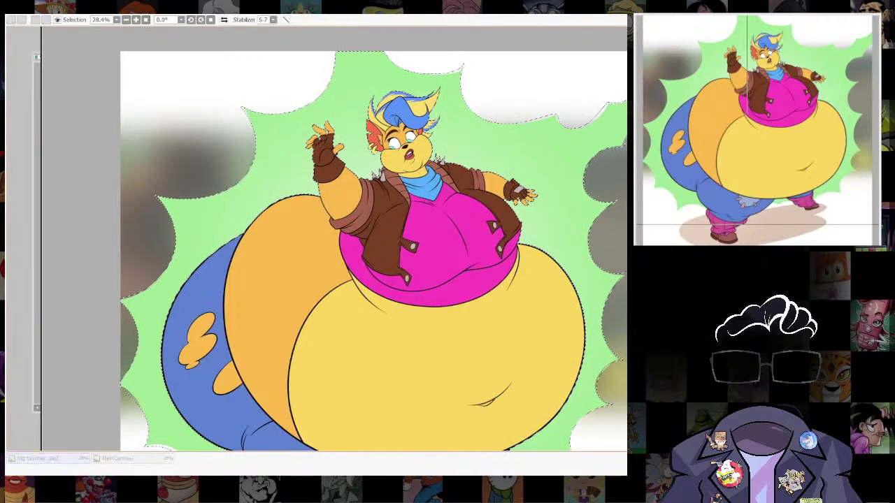
{"action": "left_click", "coordinate": [621, 195]}
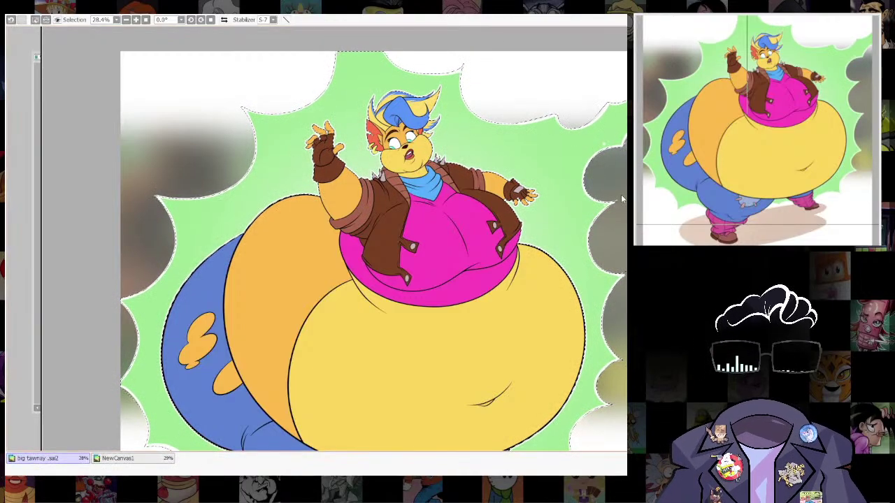
{"action": "key", "text": "ctrl+z"}
{"action": "key", "text": "ctrl+y"}
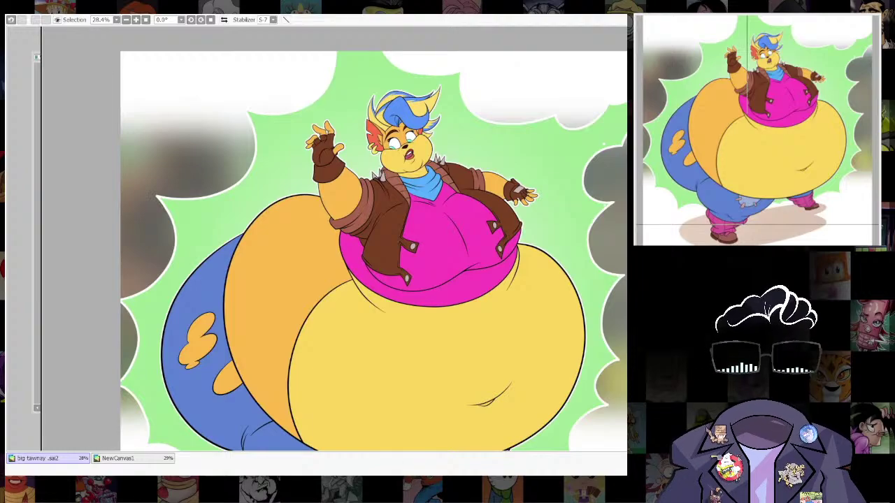
{"action": "scroll", "coordinate": [594, 341], "scroll_direction": "down", "scroll_amount": 5}
{"action": "left_click_drag", "start_coordinate": [579, 374], "coordinate": [598, 303]}
{"action": "scroll", "coordinate": [599, 307], "scroll_direction": "up", "scroll_amount": 7}
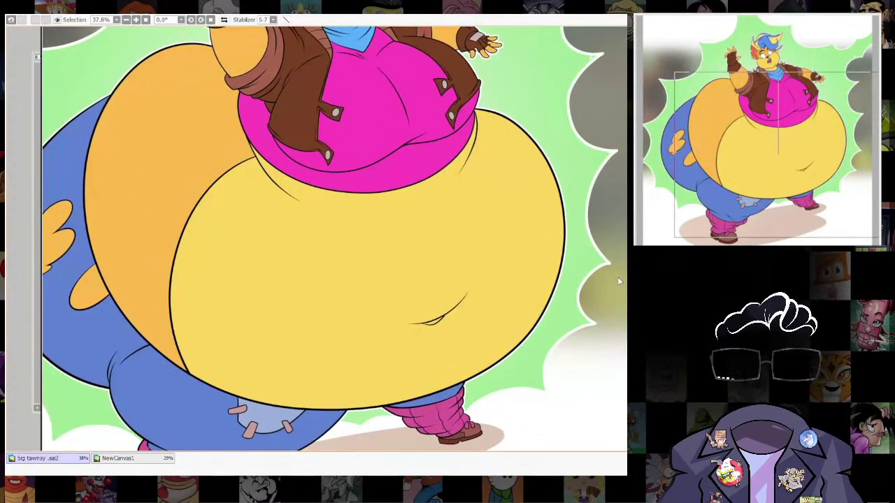
{"action": "scroll", "coordinate": [612, 333], "scroll_direction": "down", "scroll_amount": 2}
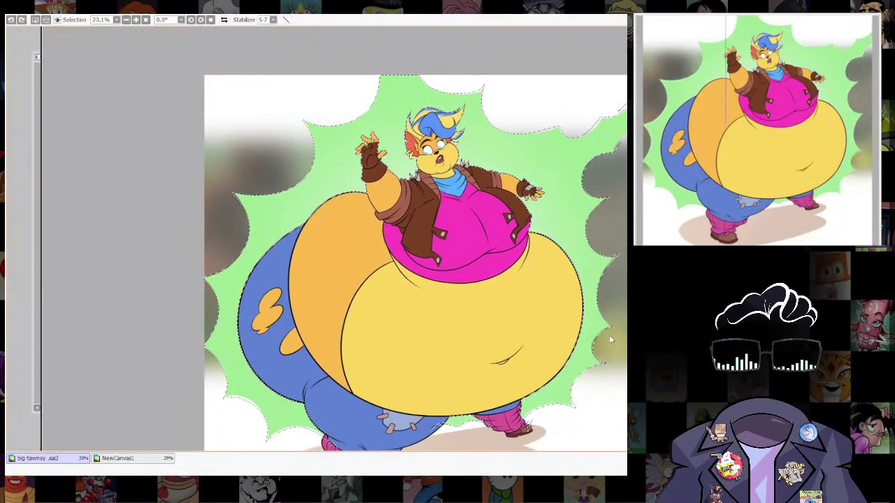
Apply a white outline around the selected green foliage shape and clear the selection.
{"action": "key", "text": "ctrl+d"}
{"action": "scroll", "coordinate": [611, 336], "scroll_direction": "up", "scroll_amount": 1}
{"action": "scroll", "coordinate": [612, 314], "scroll_direction": "down", "scroll_amount": 2}
{"action": "scroll", "coordinate": [611, 305], "scroll_direction": "up", "scroll_amount": 1}
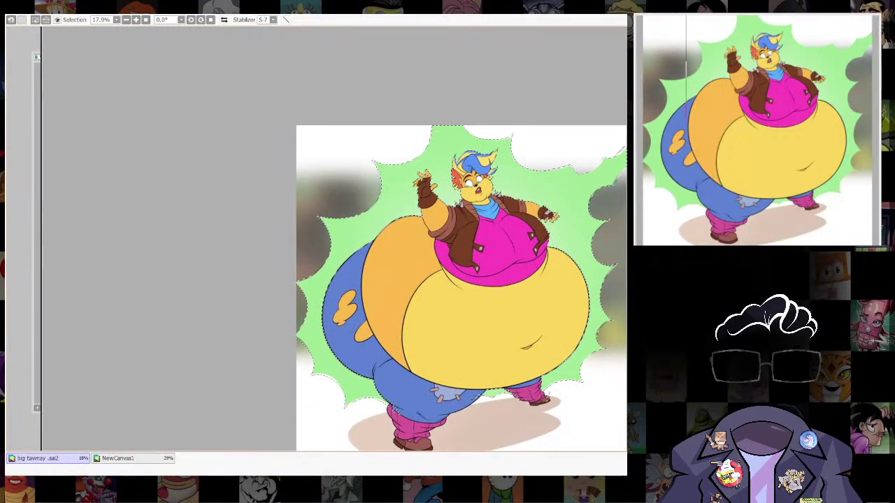
{"action": "key", "text": "ctrl+u"}
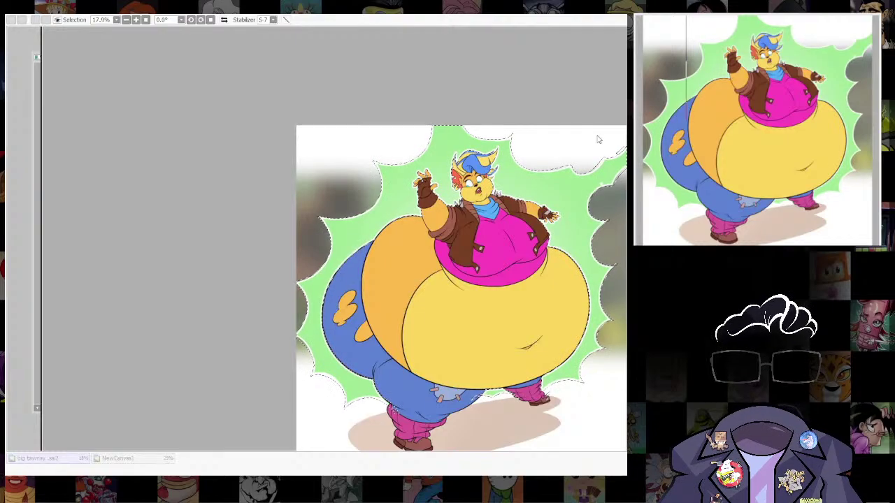
{"action": "left_click", "coordinate": [625, 180]}
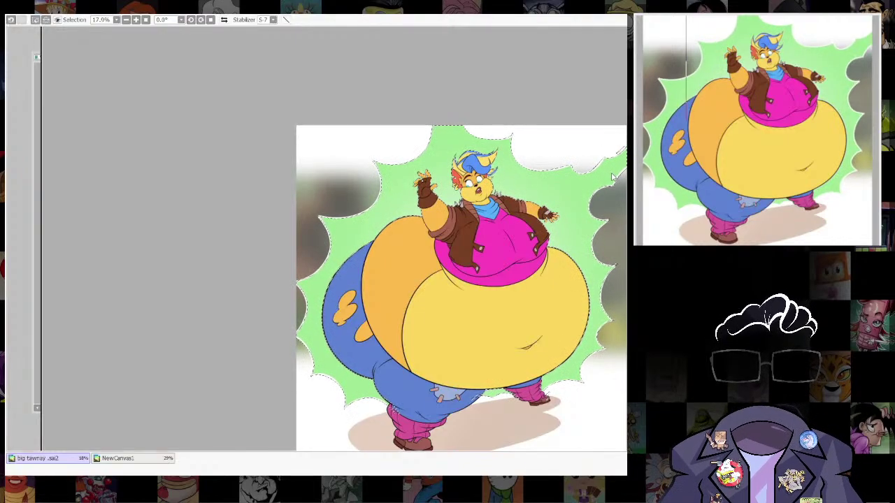
{"action": "key", "text": "ctrl+d"}
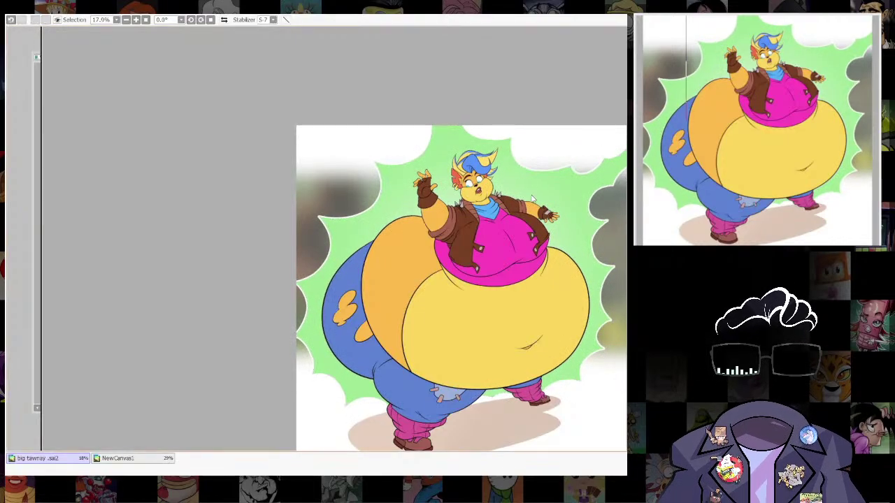
Extend the white outline's blunt corner into a sharp point at the scallop above the rear hip, blending it into the arc.
{"action": "scroll", "coordinate": [535, 115], "scroll_direction": "up", "scroll_amount": 5}
{"action": "left_click_drag", "start_coordinate": [545, 301], "coordinate": [468, 160]}
{"action": "scroll", "coordinate": [608, 231], "scroll_direction": "up", "scroll_amount": 3}
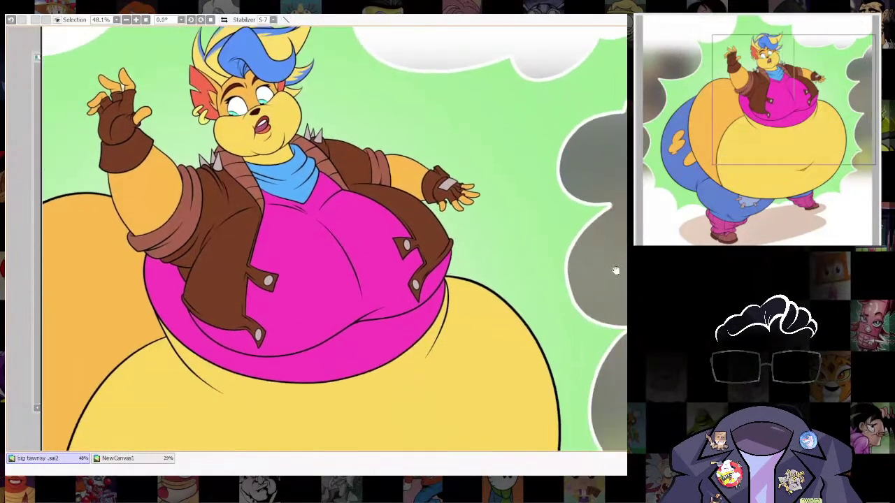
{"action": "left_click_drag", "start_coordinate": [626, 171], "coordinate": [513, 110]}
{"action": "scroll", "coordinate": [584, 171], "scroll_direction": "down", "scroll_amount": 10}
{"action": "scroll", "coordinate": [560, 190], "scroll_direction": "up", "scroll_amount": 4}
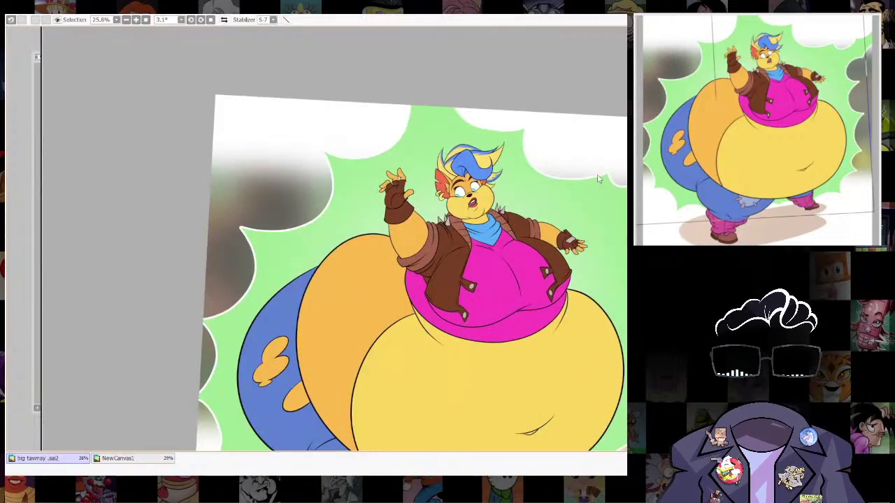
{"action": "scroll", "coordinate": [469, 319], "scroll_direction": "up", "scroll_amount": 3}
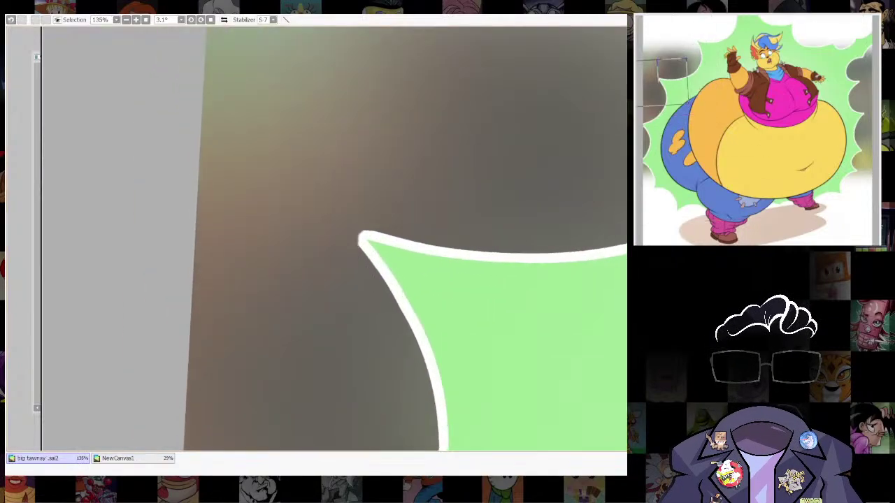
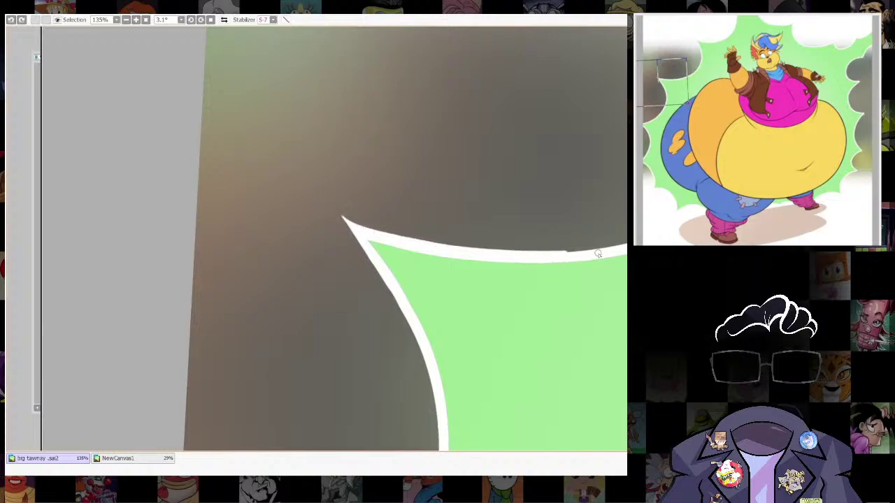
{"action": "left_click_drag", "start_coordinate": [598, 254], "coordinate": [624, 246]}
Examine the white outline along the rear and lower scallops for blunt corners or gaps.
{"action": "left_click_drag", "start_coordinate": [509, 433], "coordinate": [499, 162]}
{"action": "left_click_drag", "start_coordinate": [349, 349], "coordinate": [538, 178]}
{"action": "left_click_drag", "start_coordinate": [527, 350], "coordinate": [548, 106]}
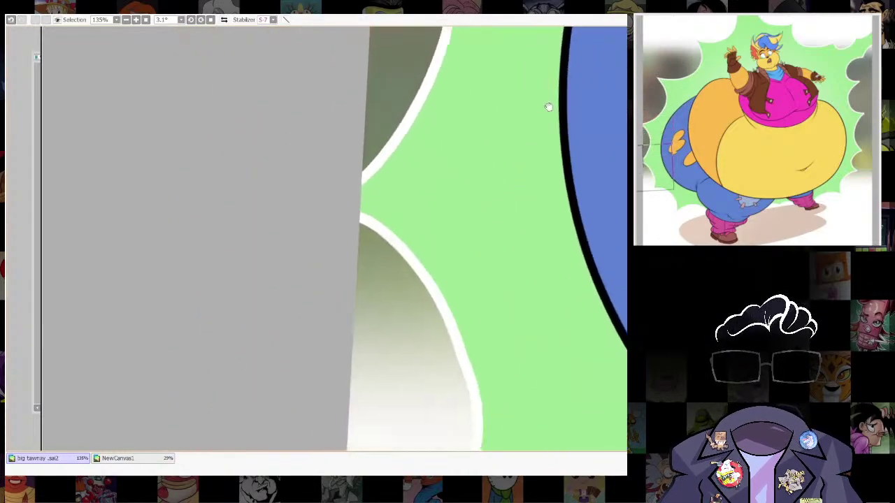
{"action": "left_click_drag", "start_coordinate": [585, 318], "coordinate": [445, 115]}
{"action": "left_click_drag", "start_coordinate": [545, 377], "coordinate": [284, 81]}
{"action": "left_click_drag", "start_coordinate": [617, 277], "coordinate": [324, 282]}
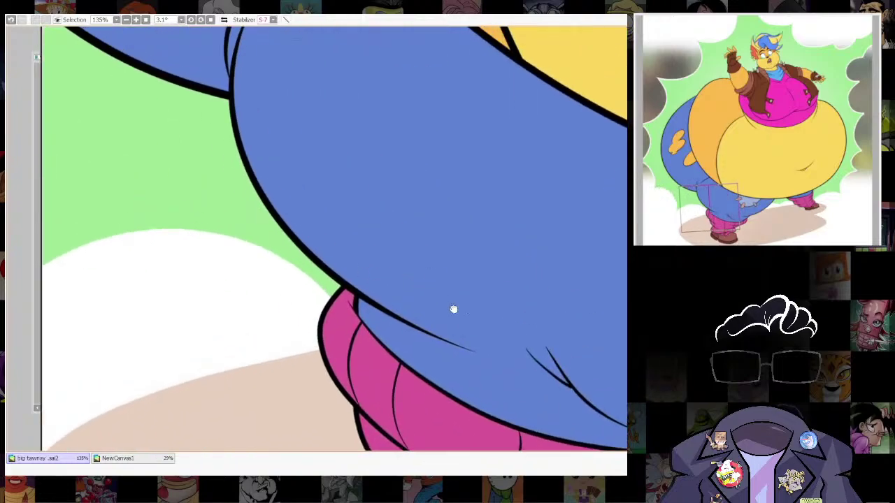
{"action": "left_click_drag", "start_coordinate": [453, 309], "coordinate": [381, 314]}
{"action": "left_click_drag", "start_coordinate": [528, 322], "coordinate": [294, 124]}
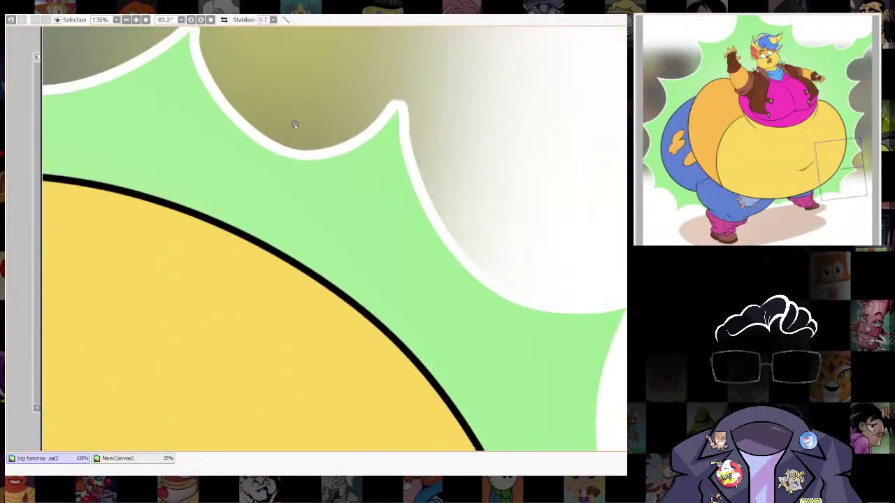
Extend the two blunt white outline corners flanking the yellowish scallop beside the belly into sharp, clean points.
{"action": "left_click_drag", "start_coordinate": [493, 63], "coordinate": [463, 306]}
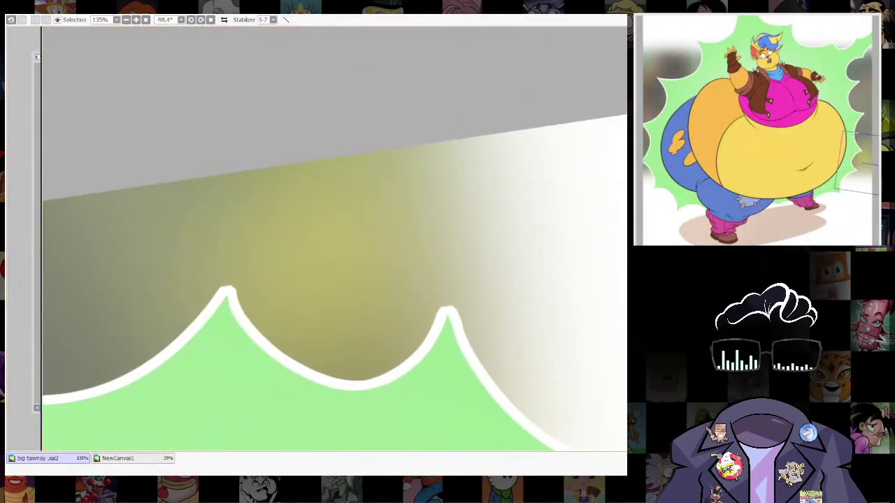
{"action": "scroll", "coordinate": [444, 328], "scroll_direction": "up", "scroll_amount": 4}
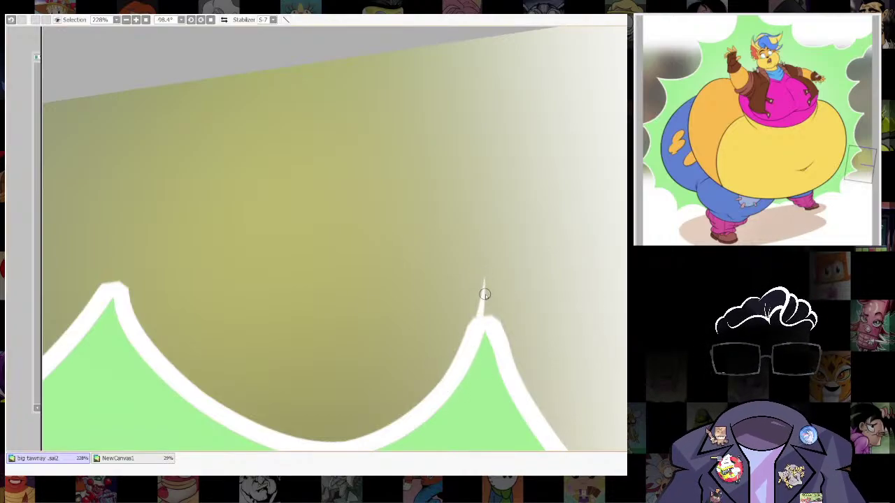
{"action": "mouse_move", "coordinate": [485, 294]}
{"action": "left_mouse_down"}
{"action": "mouse_move", "coordinate": [508, 370]}
{"action": "mouse_move", "coordinate": [482, 299]}
{"action": "mouse_move", "coordinate": [487, 332]}
{"action": "left_mouse_up"}
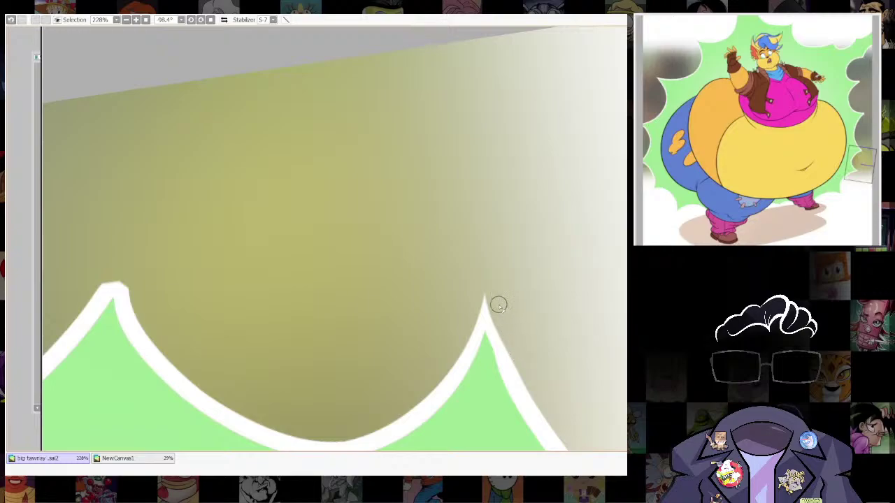
{"action": "left_click_drag", "start_coordinate": [498, 297], "coordinate": [807, 339]}
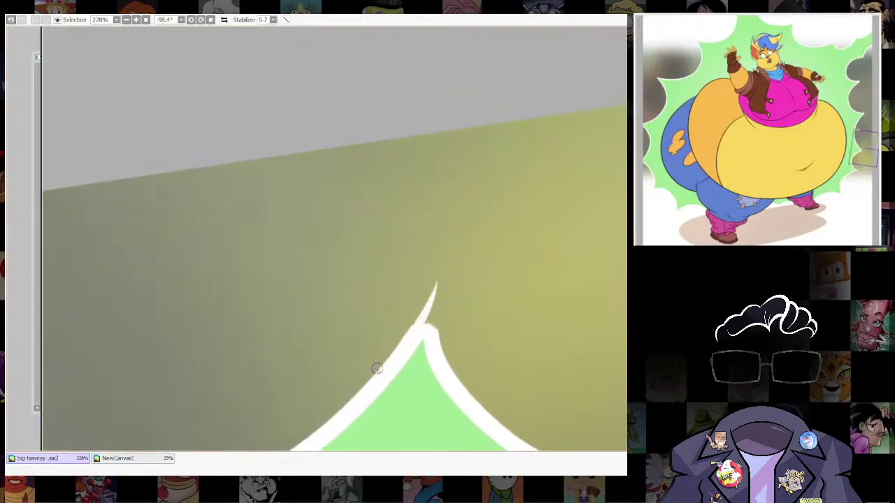
{"action": "left_click_drag", "start_coordinate": [428, 306], "coordinate": [426, 327]}
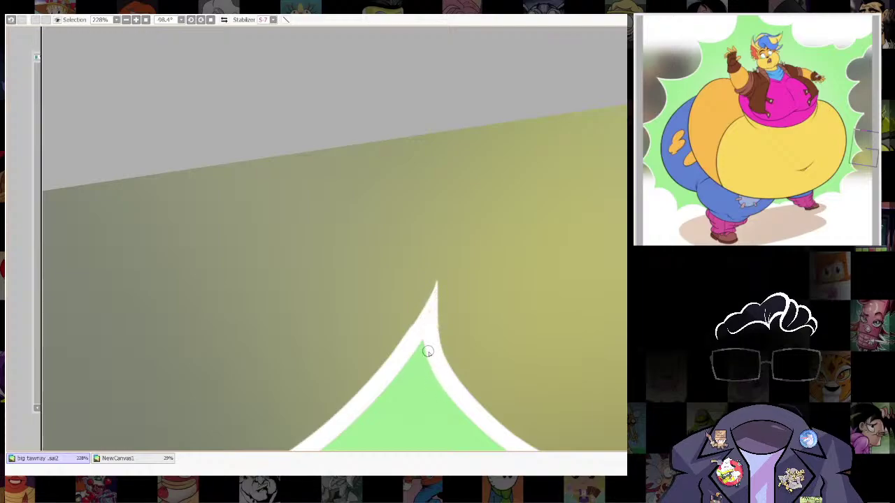
{"action": "key", "text": "bracketright"}
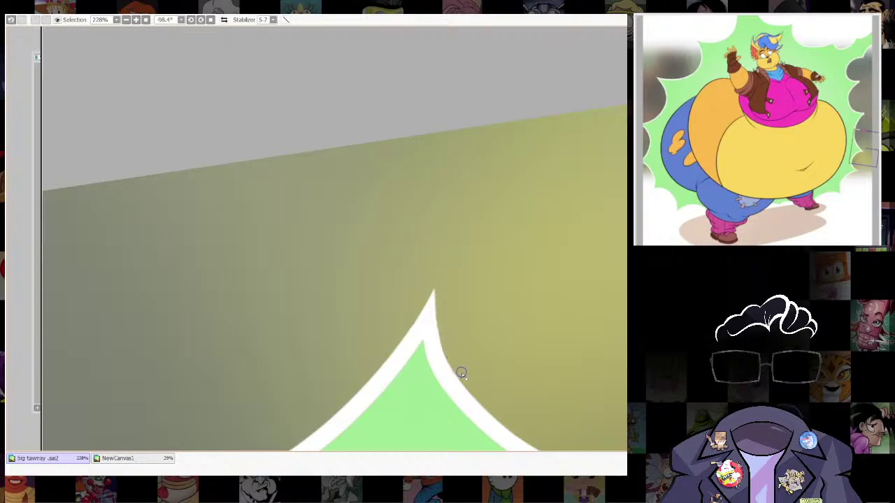
Draw the blunt outline corner between the two grey-brown scallops above the yellowish one into a tapered point.
{"action": "mouse_move", "coordinate": [311, 391]}
{"action": "left_mouse_down"}
{"action": "mouse_move", "coordinate": [492, 348]}
{"action": "mouse_move", "coordinate": [543, 389]}
{"action": "left_mouse_up"}
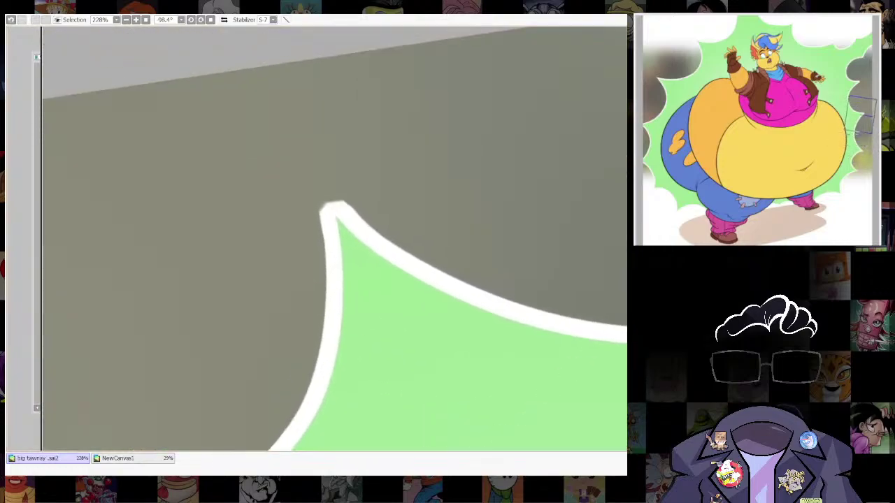
{"action": "left_click_drag", "start_coordinate": [308, 169], "coordinate": [324, 202]}
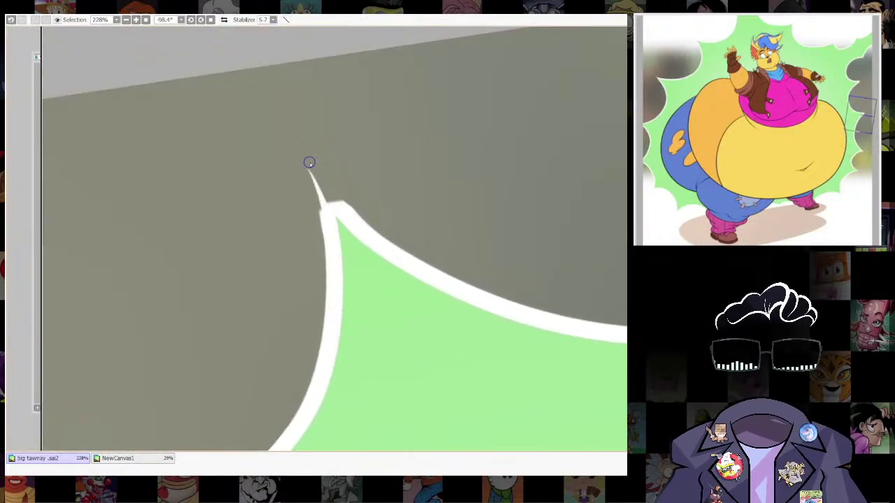
{"action": "left_click_drag", "start_coordinate": [308, 170], "coordinate": [371, 230]}
{"action": "left_click_drag", "start_coordinate": [323, 194], "coordinate": [328, 204]}
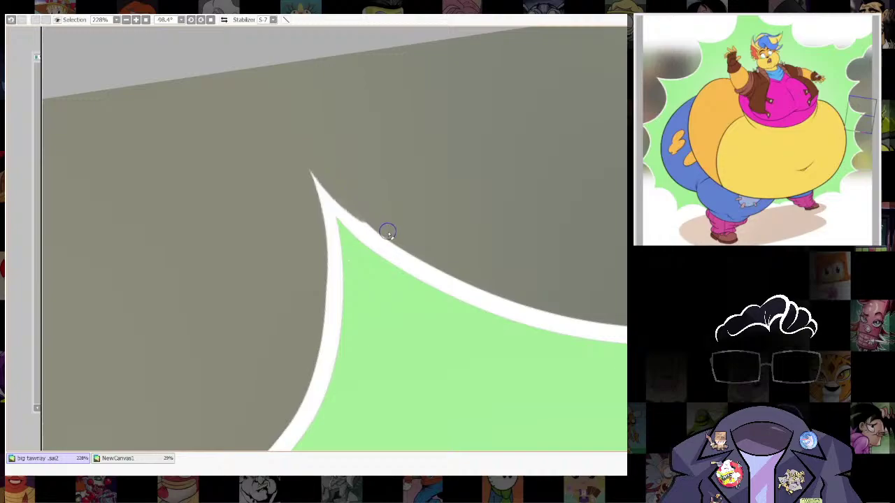
Sharpen the outline corner between the grey scallops beside the outstretched hand, redoing the first tapering stroke and blending both edges.
{"action": "scroll", "coordinate": [482, 269], "scroll_direction": "down", "scroll_amount": 8}
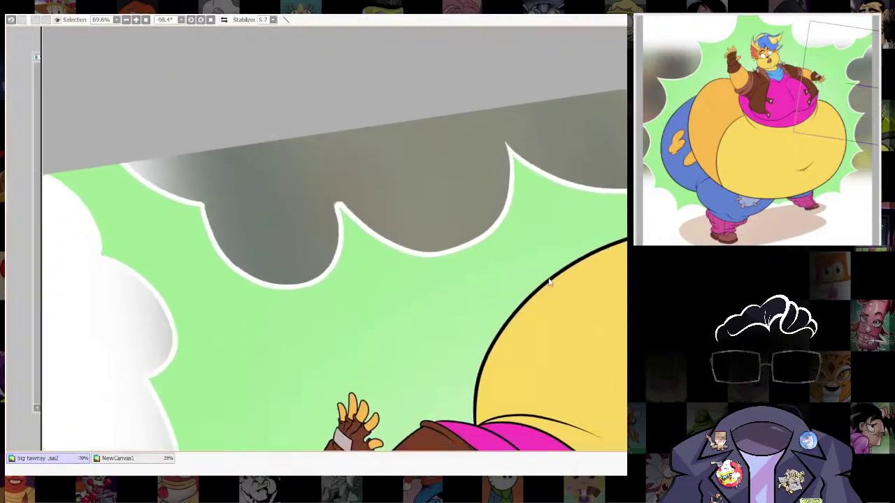
{"action": "scroll", "coordinate": [515, 244], "scroll_direction": "up", "scroll_amount": 4}
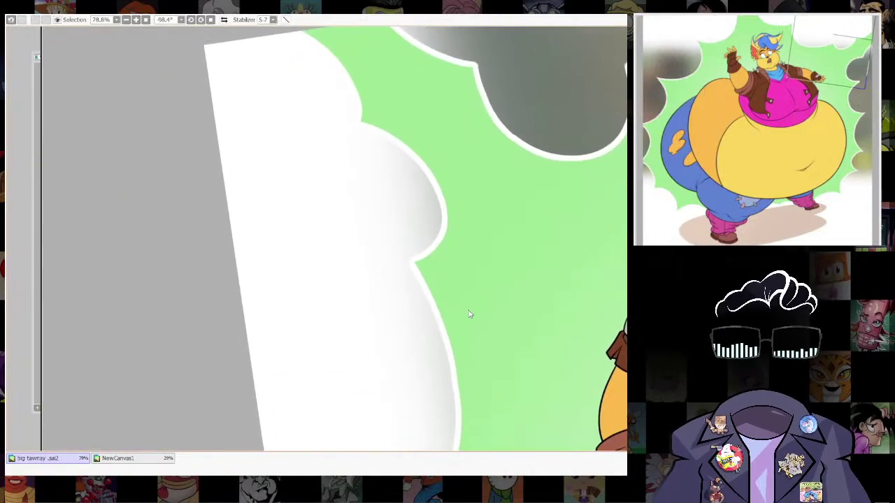
{"action": "left_click_drag", "start_coordinate": [579, 222], "coordinate": [436, 336]}
{"action": "left_click_drag", "start_coordinate": [615, 350], "coordinate": [608, 237]}
{"action": "scroll", "coordinate": [608, 236], "scroll_direction": "up", "scroll_amount": 3}
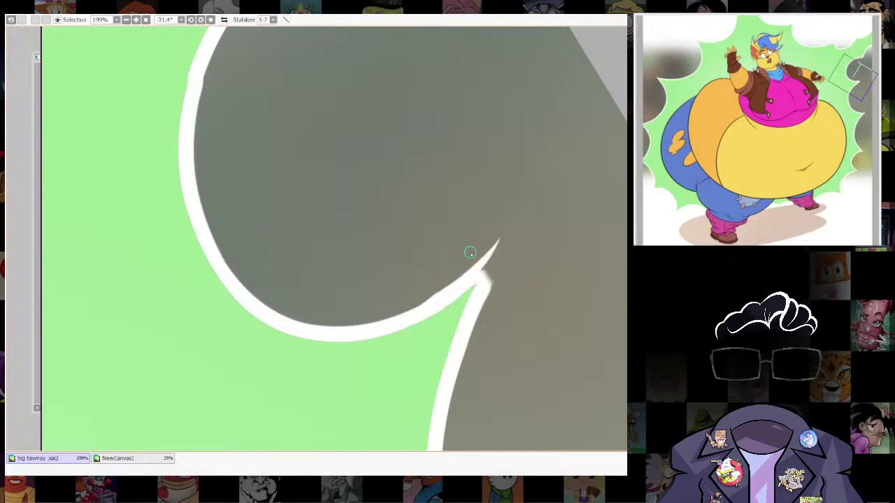
{"action": "key", "text": "ctrl+z"}
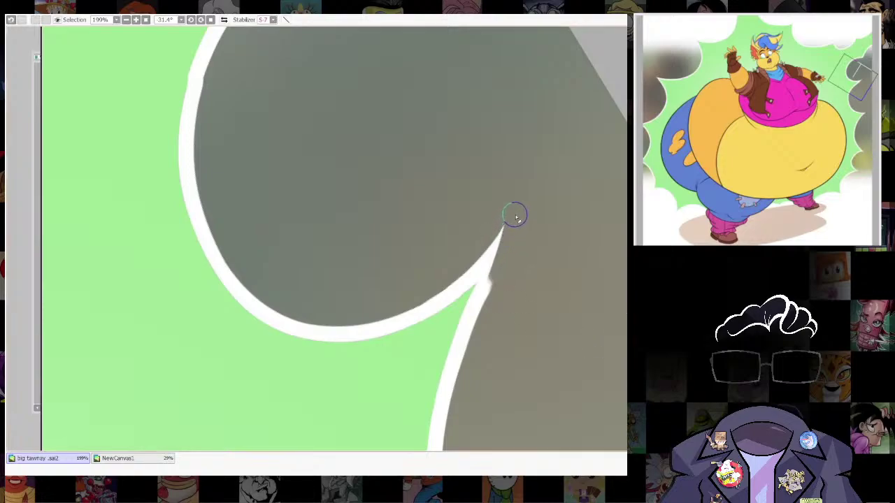
{"action": "left_click_drag", "start_coordinate": [504, 269], "coordinate": [478, 348]}
Review the outline's remaining corners and the whole illustration with the canvas rotation reset to upright.
{"action": "scroll", "coordinate": [517, 363], "scroll_direction": "up", "scroll_amount": 6}
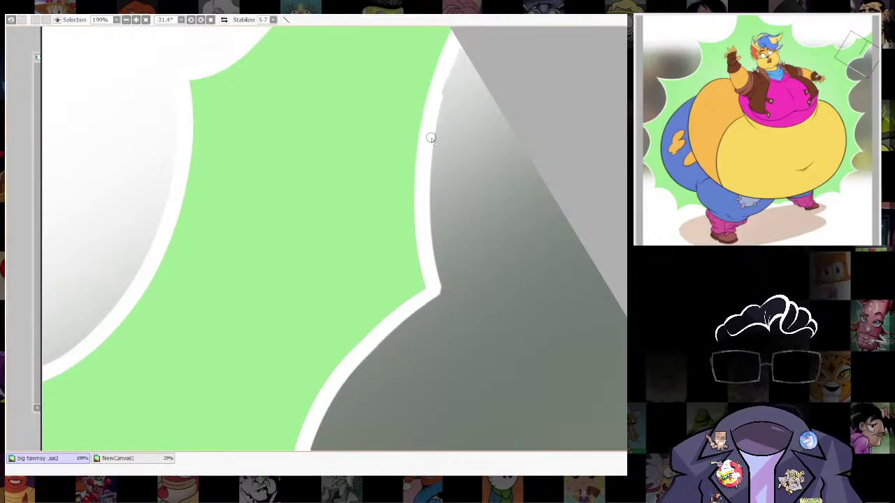
{"action": "left_click_drag", "start_coordinate": [413, 286], "coordinate": [567, 451]}
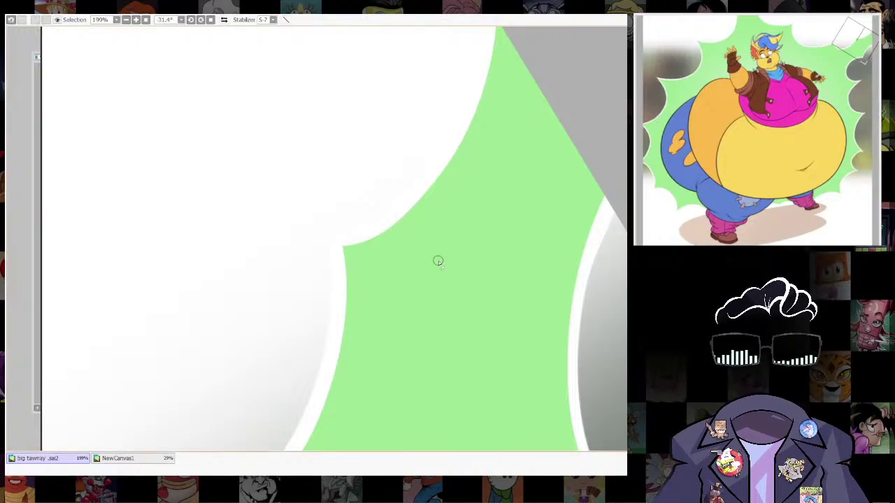
{"action": "scroll", "coordinate": [447, 308], "scroll_direction": "down", "scroll_amount": 4}
{"action": "left_click_drag", "start_coordinate": [458, 346], "coordinate": [532, 383]}
{"action": "scroll", "coordinate": [533, 383], "scroll_direction": "down", "scroll_amount": 5}
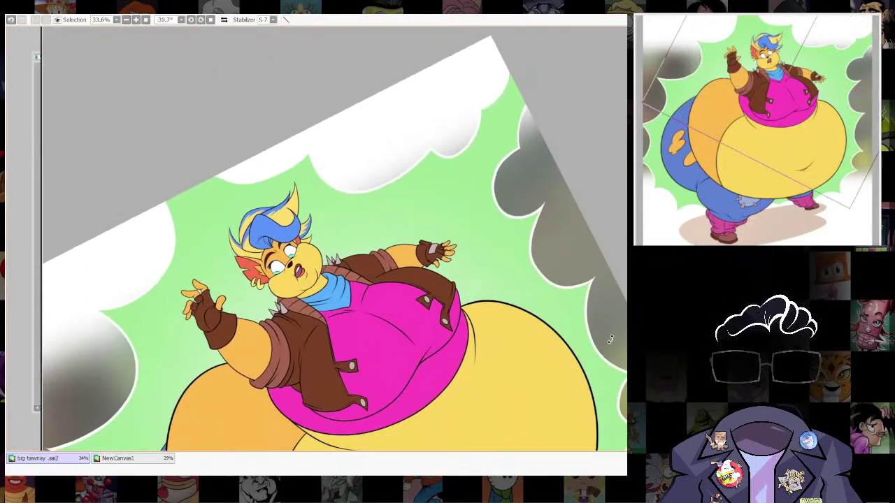
{"action": "left_click_drag", "start_coordinate": [610, 340], "coordinate": [598, 232]}
{"action": "scroll", "coordinate": [592, 237], "scroll_direction": "down", "scroll_amount": 3}
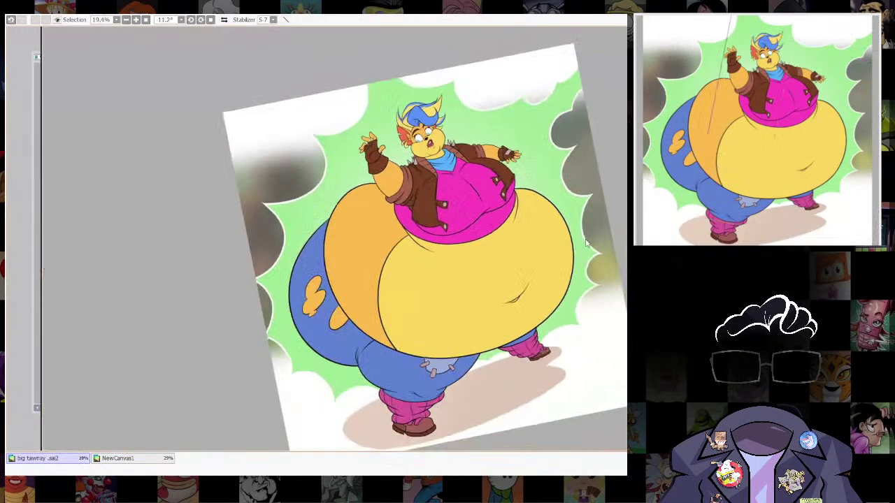
{"action": "left_click_drag", "start_coordinate": [592, 295], "coordinate": [534, 351]}
{"action": "left_click", "coordinate": [210, 20]}
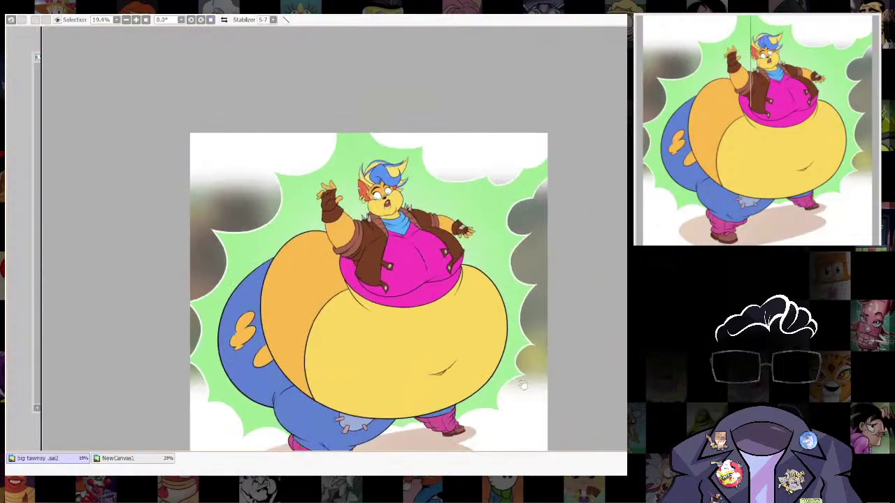
{"action": "left_click_drag", "start_coordinate": [456, 312], "coordinate": [512, 217]}
{"action": "scroll", "coordinate": [512, 217], "scroll_direction": "up", "scroll_amount": 1}
{"action": "scroll", "coordinate": [511, 217], "scroll_direction": "up", "scroll_amount": 3}
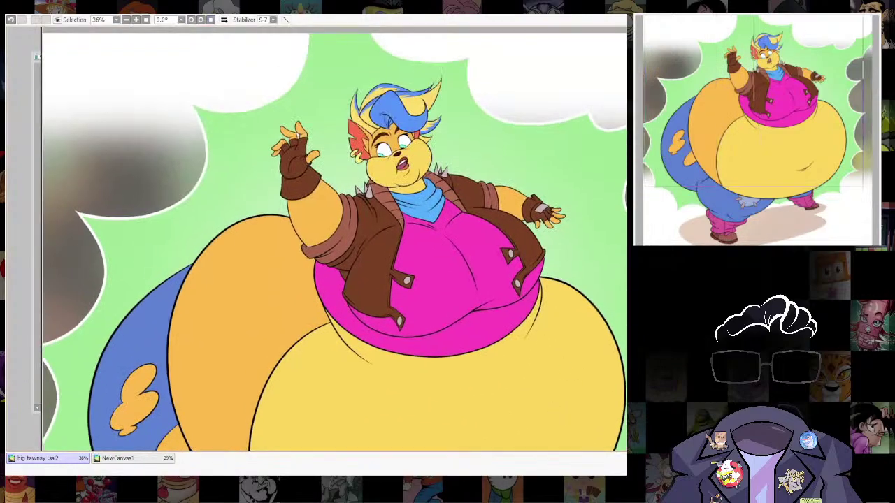
{"action": "scroll", "coordinate": [552, 339], "scroll_direction": "down", "scroll_amount": 3}
{"action": "scroll", "coordinate": [582, 323], "scroll_direction": "up", "scroll_amount": 2}
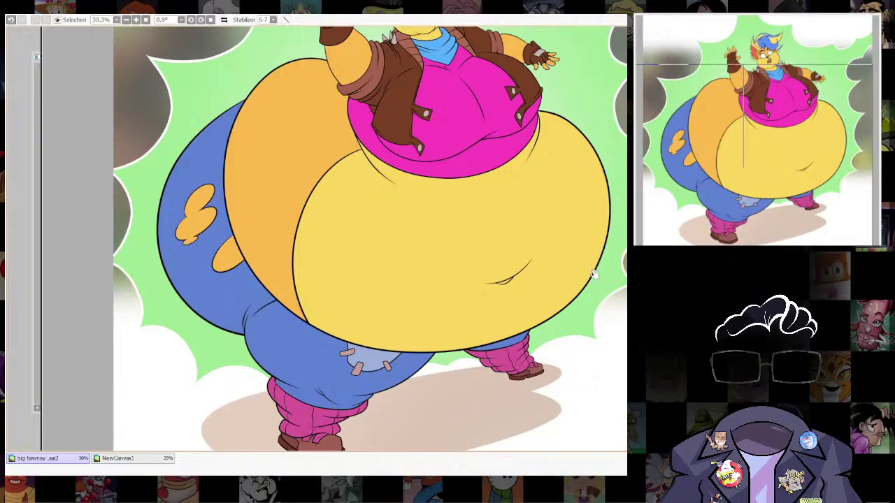
{"action": "left_click_drag", "start_coordinate": [592, 274], "coordinate": [598, 372]}
{"action": "scroll", "coordinate": [605, 344], "scroll_direction": "down", "scroll_amount": 3}
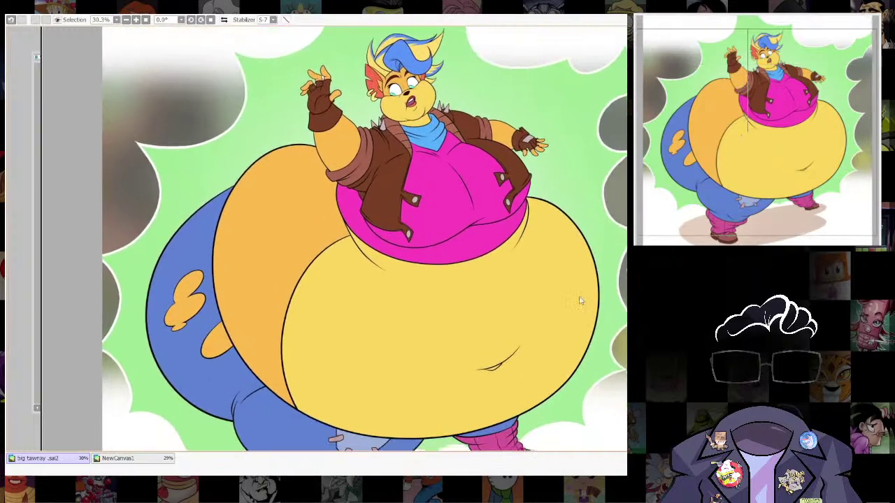
{"action": "scroll", "coordinate": [605, 344], "scroll_direction": "up", "scroll_amount": 2}
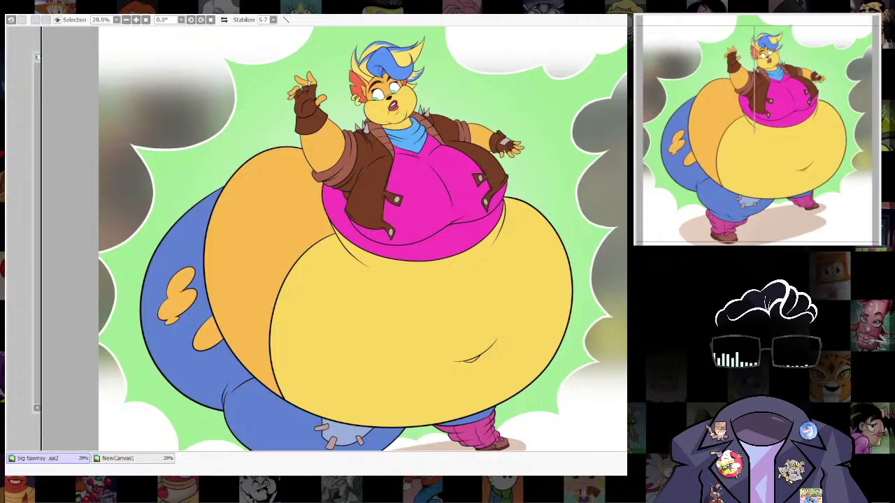
Draw two short tapered black strand lines at the upper bend of the blue forelock, undoing unsatisfactory strokes.
{"action": "scroll", "coordinate": [391, 63], "scroll_direction": "up", "scroll_amount": 6}
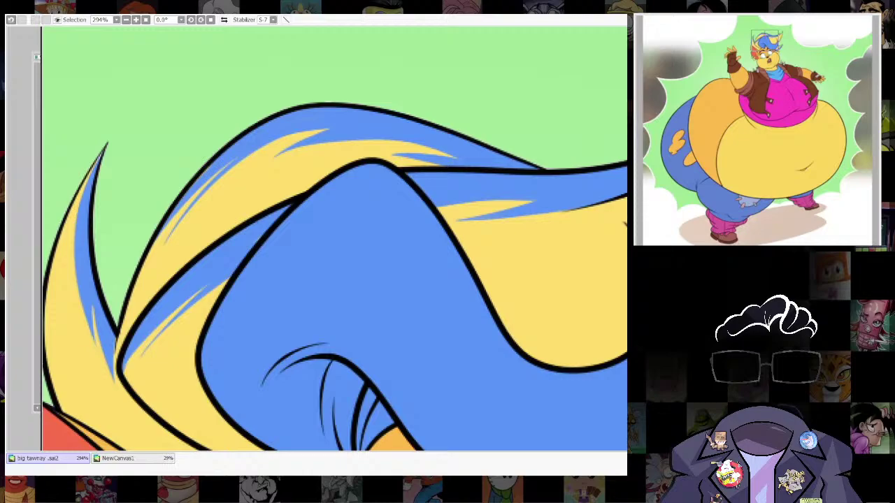
{"action": "left_click_drag", "start_coordinate": [312, 226], "coordinate": [285, 227]}
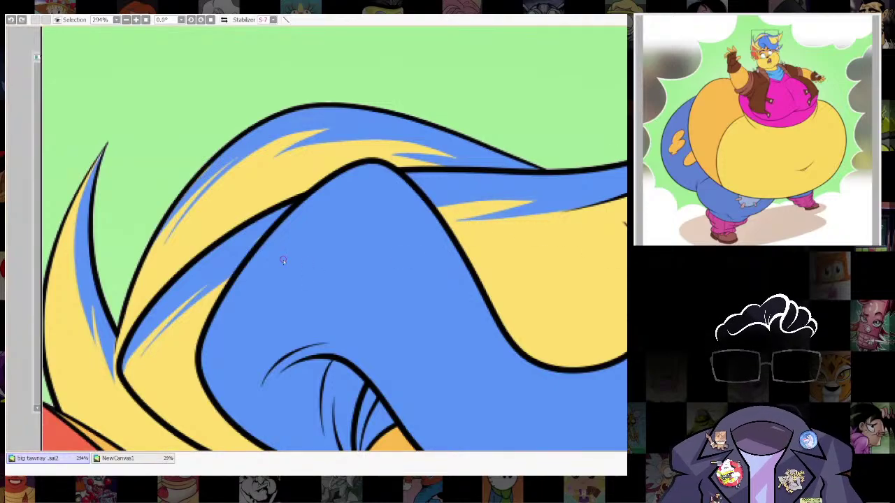
{"action": "left_click_drag", "start_coordinate": [413, 294], "coordinate": [415, 303]}
{"action": "key", "text": "ctrl+z"}
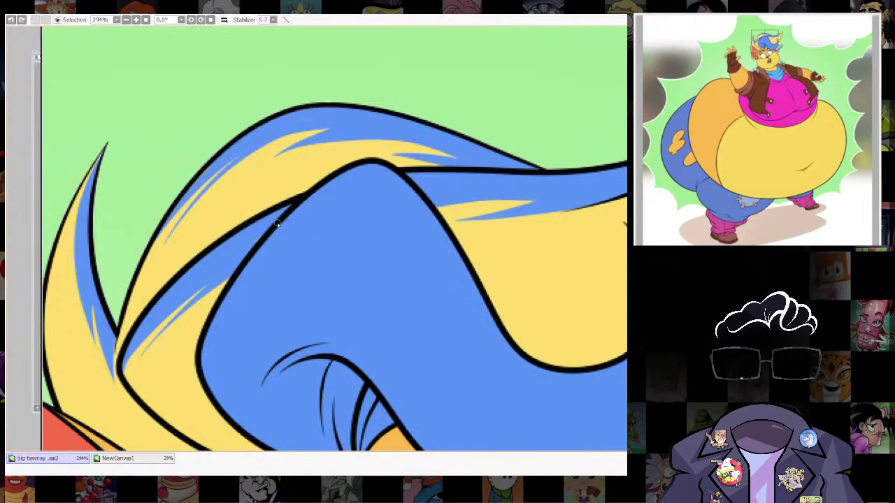
{"action": "mouse_move", "coordinate": [282, 219]}
{"action": "left_mouse_down"}
{"action": "mouse_move", "coordinate": [318, 208]}
{"action": "mouse_move", "coordinate": [412, 305]}
{"action": "left_mouse_up"}
{"action": "key", "text": "ctrl+z"}
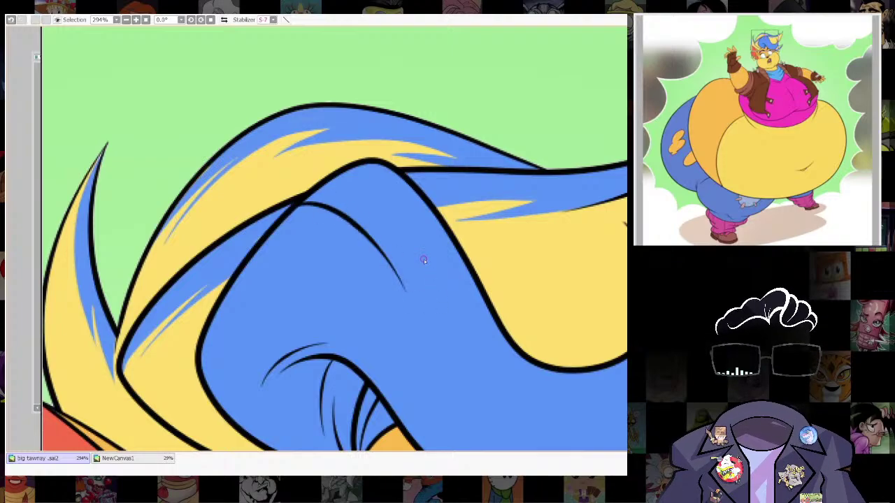
{"action": "key", "text": "ctrl+z"}
{"action": "left_click_drag", "start_coordinate": [293, 209], "coordinate": [346, 219]}
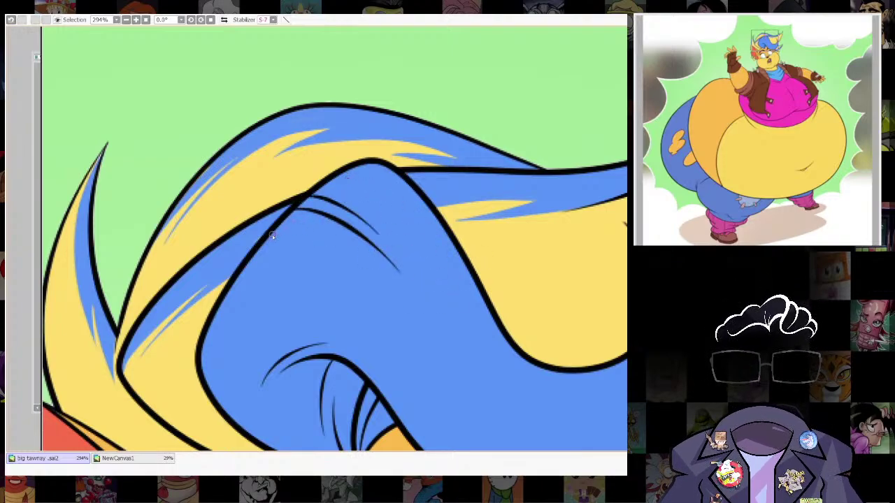
Add thin tapered strand lines along the blue forelock's lower curve and inside the swept-up yellow hair tip.
{"action": "left_click_drag", "start_coordinate": [471, 401], "coordinate": [404, 200]}
{"action": "mouse_move", "coordinate": [444, 271]}
{"action": "left_mouse_down"}
{"action": "mouse_move", "coordinate": [555, 271]}
{"action": "mouse_move", "coordinate": [601, 220]}
{"action": "left_mouse_up"}
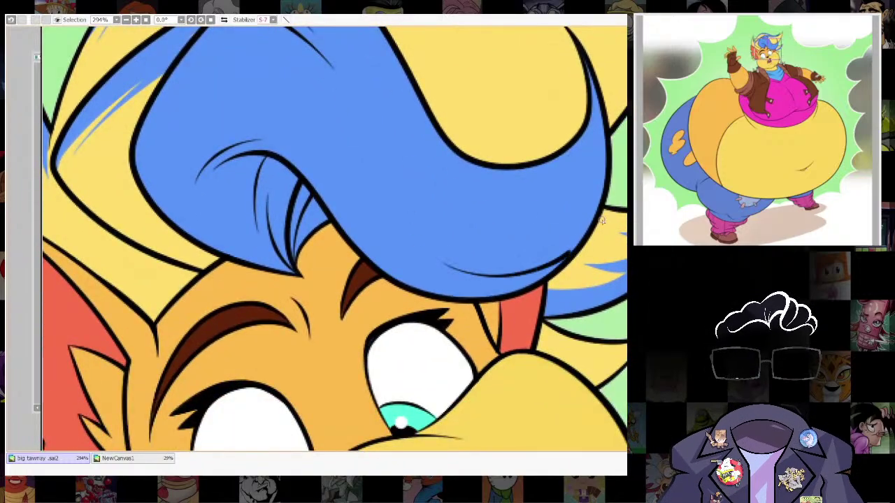
{"action": "scroll", "coordinate": [566, 192], "scroll_direction": "down", "scroll_amount": 10}
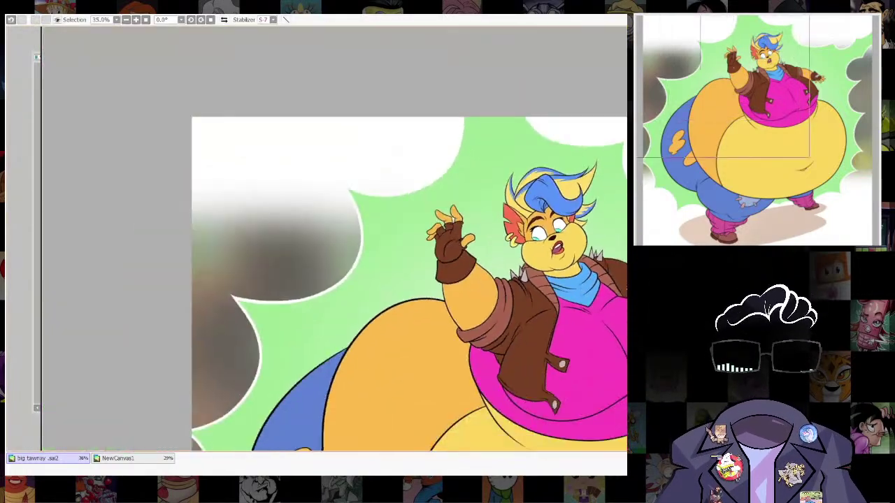
{"action": "left_click_drag", "start_coordinate": [626, 269], "coordinate": [594, 288]}
{"action": "scroll", "coordinate": [559, 188], "scroll_direction": "up", "scroll_amount": 8}
{"action": "left_click_drag", "start_coordinate": [558, 188], "coordinate": [565, 228]}
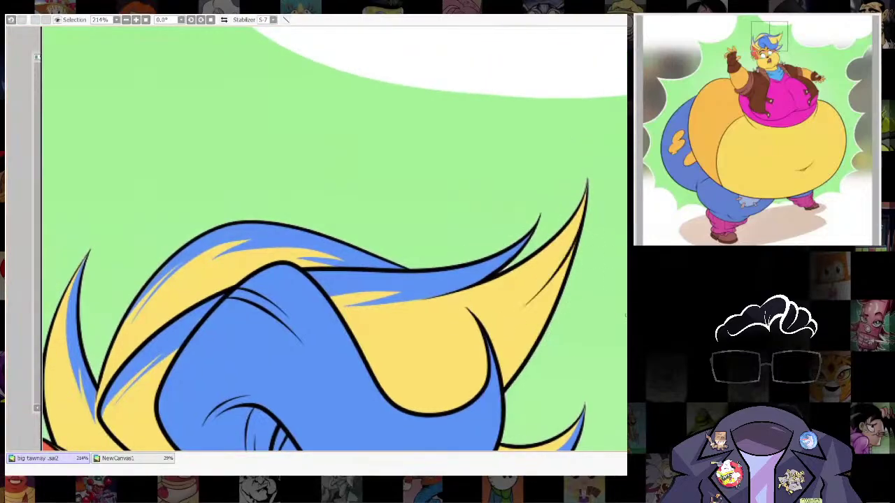
{"action": "left_click_drag", "start_coordinate": [599, 159], "coordinate": [448, 57]}
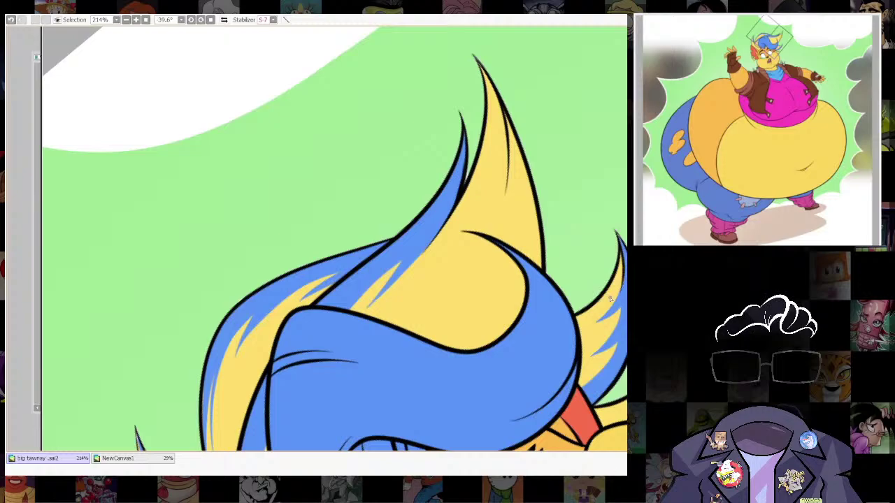
{"action": "scroll", "coordinate": [370, 230], "scroll_direction": "down", "scroll_amount": 2}
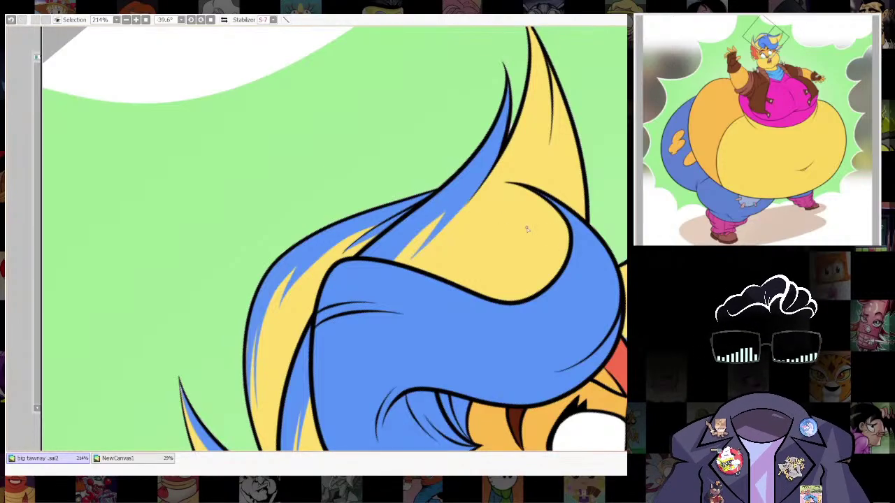
Review the whole illustration at several magnifications, with the canvas rotation reset to upright.
{"action": "scroll", "coordinate": [587, 192], "scroll_direction": "down", "scroll_amount": 4}
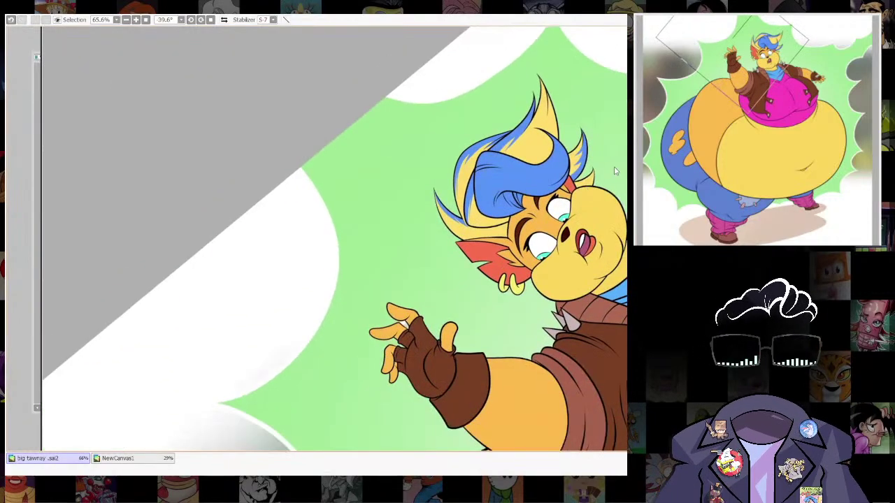
{"action": "left_click_drag", "start_coordinate": [615, 171], "coordinate": [537, 155]}
{"action": "scroll", "coordinate": [546, 183], "scroll_direction": "down", "scroll_amount": 4}
{"action": "left_click_drag", "start_coordinate": [583, 225], "coordinate": [537, 312]}
{"action": "left_click", "coordinate": [211, 20]}
{"action": "scroll", "coordinate": [487, 287], "scroll_direction": "up", "scroll_amount": 3}
{"action": "left_click_drag", "start_coordinate": [556, 391], "coordinate": [539, 311]}
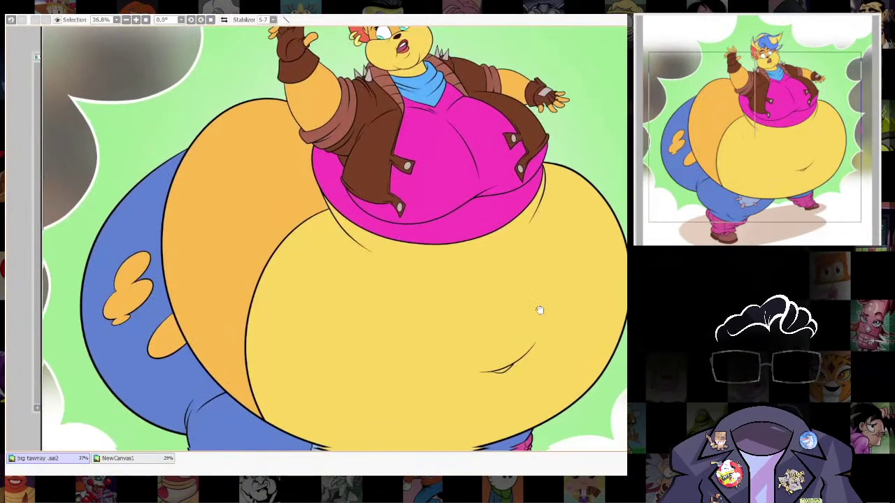
{"action": "scroll", "coordinate": [538, 309], "scroll_direction": "down", "scroll_amount": 4}
{"action": "scroll", "coordinate": [531, 293], "scroll_direction": "up", "scroll_amount": 2}
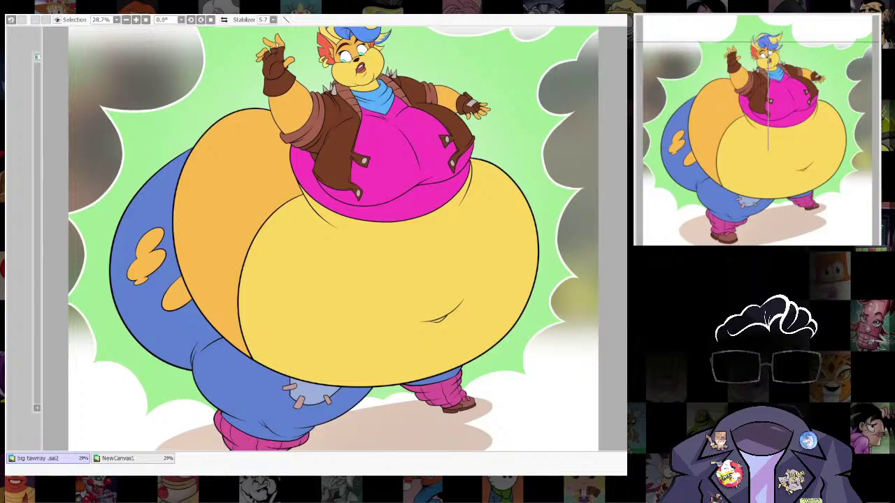
{"action": "scroll", "coordinate": [437, 232], "scroll_direction": "down", "scroll_amount": 3}
{"action": "scroll", "coordinate": [437, 231], "scroll_direction": "up", "scroll_amount": 2}
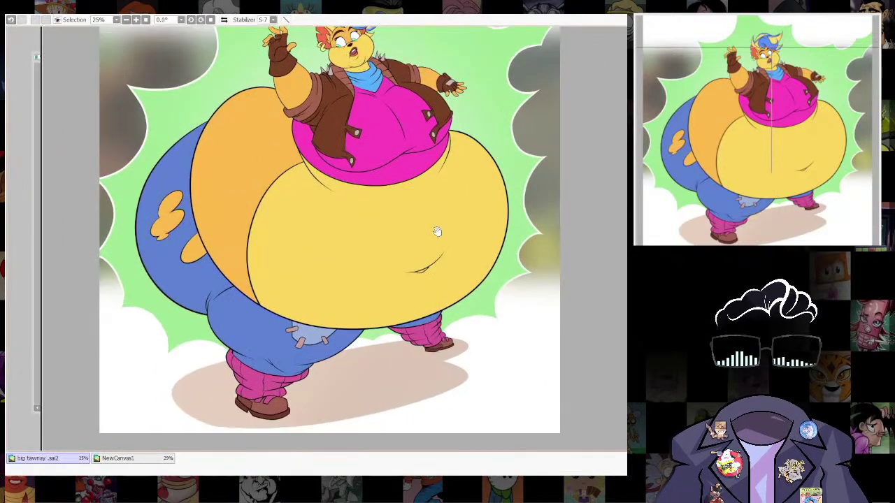
{"action": "scroll", "coordinate": [409, 212], "scroll_direction": "up", "scroll_amount": 5}
{"action": "scroll", "coordinate": [463, 256], "scroll_direction": "down", "scroll_amount": 10}
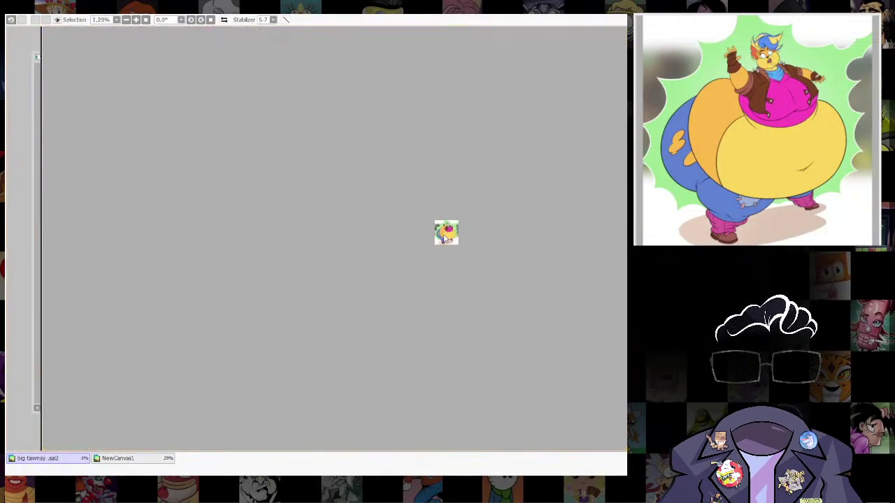
{"action": "scroll", "coordinate": [442, 238], "scroll_direction": "up", "scroll_amount": 10}
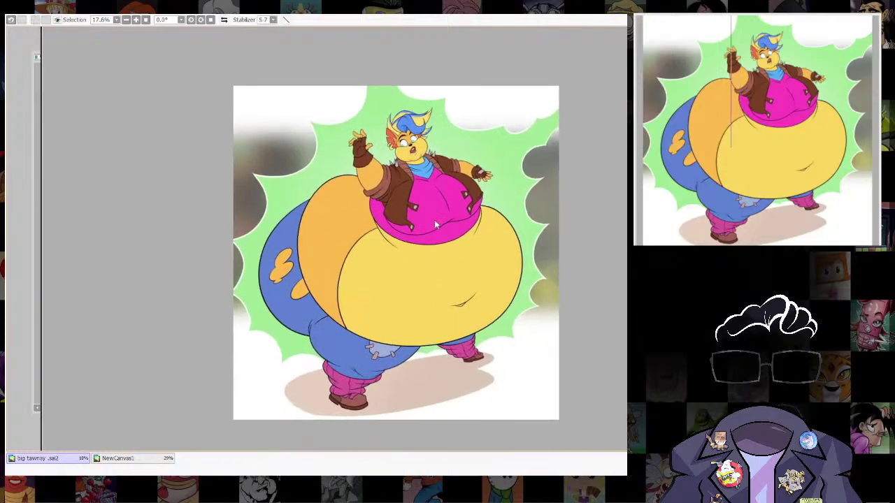
{"action": "scroll", "coordinate": [434, 220], "scroll_direction": "up", "scroll_amount": 2}
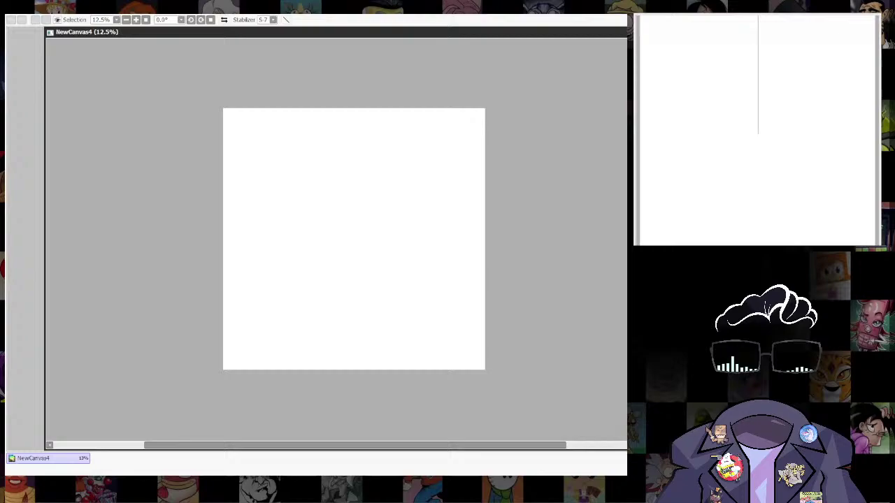
Centre the blank NewCanvas4 in view and add a three-point perspective ruler in place of the square grid ruler.
{"action": "scroll", "coordinate": [485, 332], "scroll_direction": "up", "scroll_amount": 1}
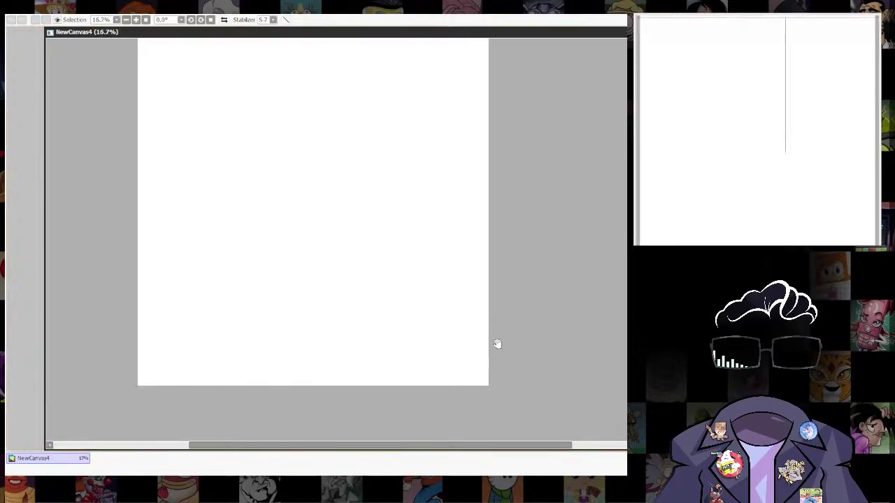
{"action": "left_click_drag", "start_coordinate": [497, 343], "coordinate": [580, 359]}
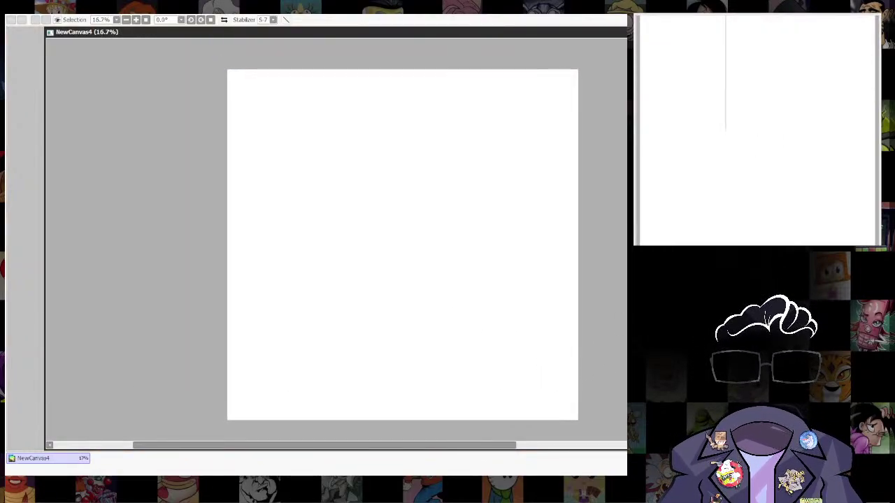
{"action": "key", "text": "ctrl"}
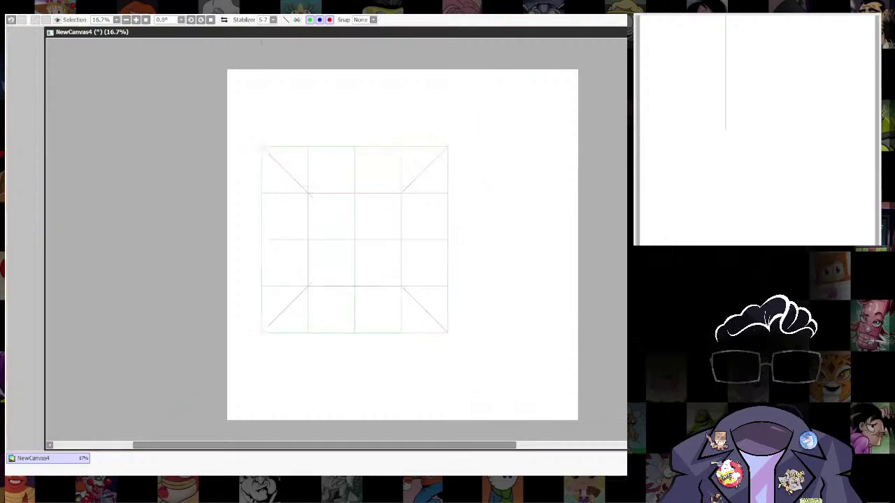
{"action": "key", "text": "ctrl+z"}
{"action": "key", "text": "ctrl+y"}
{"action": "key", "text": "ctrl+y"}
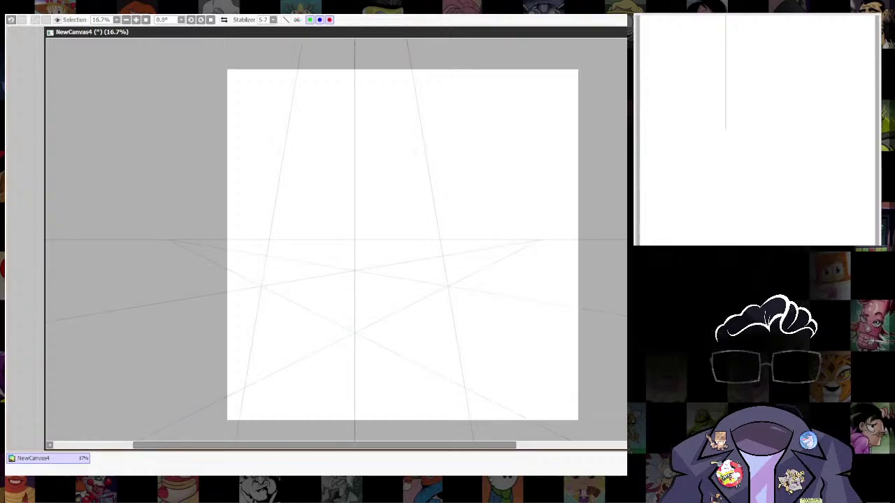
Move the perspective ruler toward the canvas centre, flip its vertical guides to spread apart upward, and adjust its ground-corner handles.
{"action": "left_click_drag", "start_coordinate": [487, 242], "coordinate": [528, 278]}
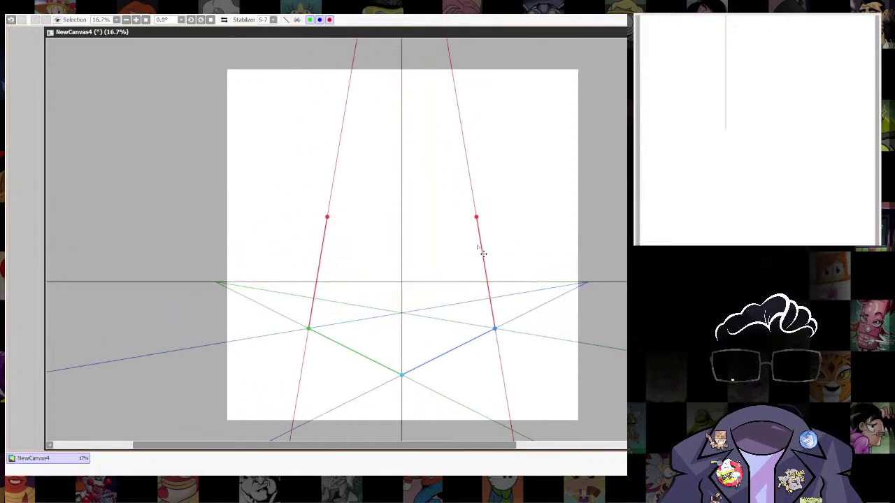
{"action": "left_click_drag", "start_coordinate": [476, 217], "coordinate": [514, 184]}
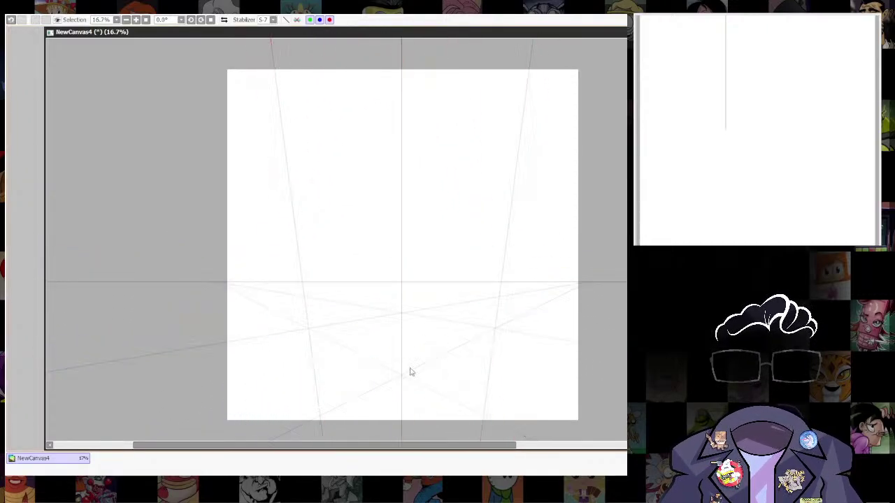
{"action": "left_click_drag", "start_coordinate": [309, 329], "coordinate": [329, 343]}
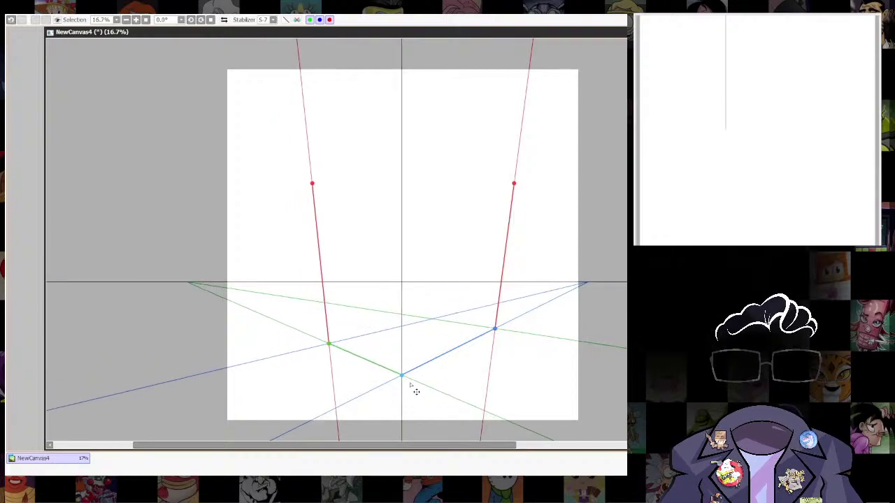
{"action": "left_click_drag", "start_coordinate": [401, 376], "coordinate": [399, 382]}
{"action": "mouse_move", "coordinate": [494, 336]}
{"action": "left_mouse_down"}
{"action": "mouse_move", "coordinate": [481, 343]}
{"action": "mouse_move", "coordinate": [503, 340]}
{"action": "left_mouse_up"}
{"action": "mouse_move", "coordinate": [403, 386]}
{"action": "left_mouse_down"}
{"action": "mouse_move", "coordinate": [411, 394]}
{"action": "mouse_move", "coordinate": [409, 387]}
{"action": "left_mouse_up"}
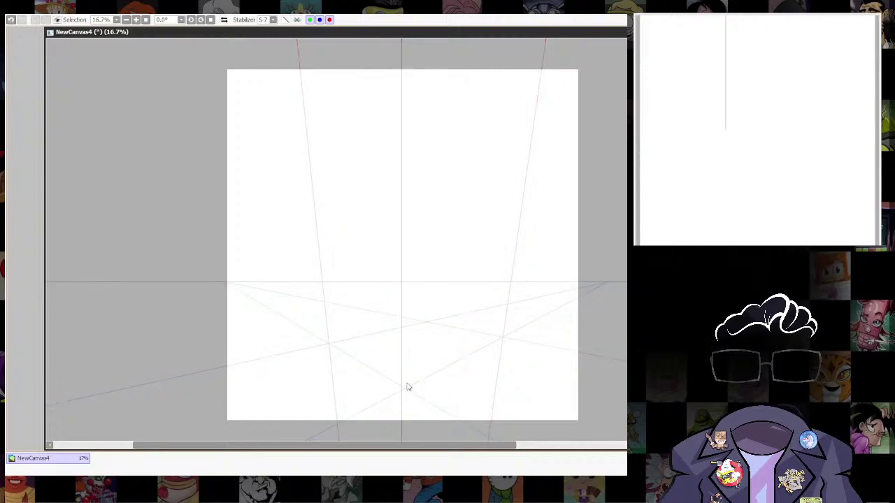
{"action": "mouse_move", "coordinate": [525, 184]}
{"action": "left_mouse_down"}
{"action": "mouse_move", "coordinate": [517, 185]}
{"action": "mouse_move", "coordinate": [531, 185]}
{"action": "left_mouse_up"}
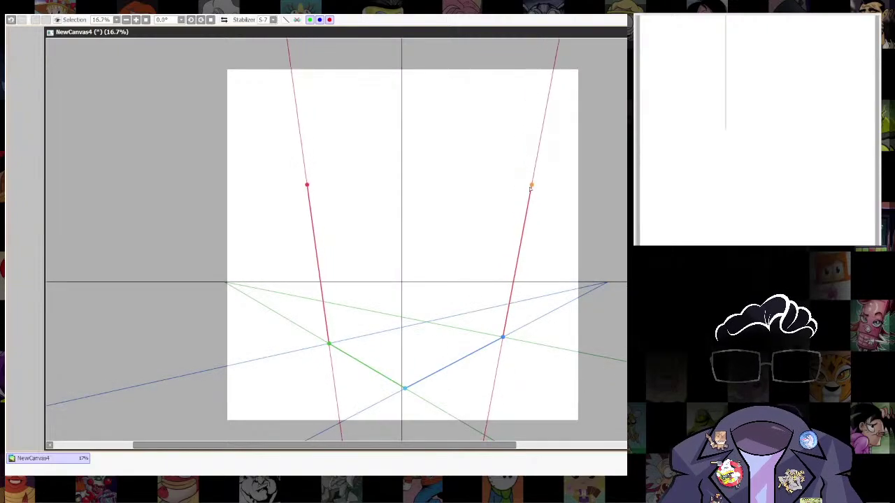
Shift the ruler slightly sideways and fine-tune its vertical-guide and ground-corner handles into a nearly symmetrical layout.
{"action": "left_click_drag", "start_coordinate": [442, 282], "coordinate": [462, 277]}
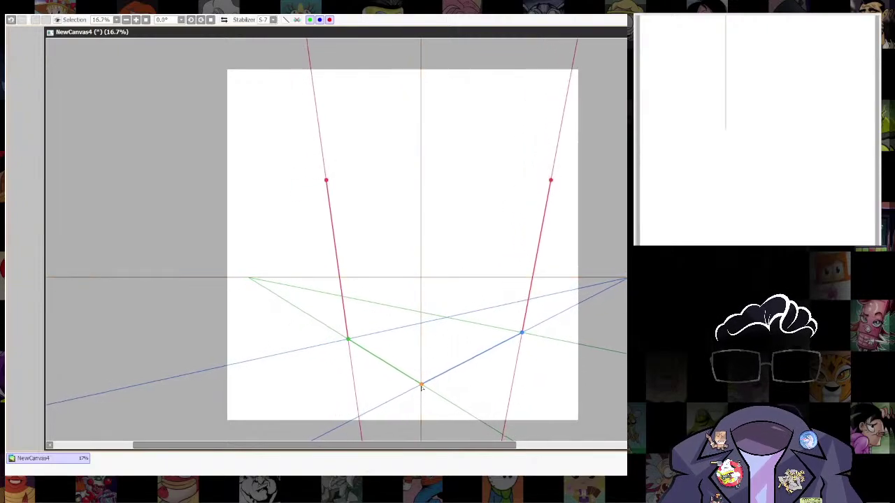
{"action": "left_click_drag", "start_coordinate": [327, 182], "coordinate": [320, 183]}
{"action": "left_click_drag", "start_coordinate": [349, 339], "coordinate": [343, 339]}
{"action": "left_click_drag", "start_coordinate": [521, 333], "coordinate": [500, 337]}
{"action": "left_click_drag", "start_coordinate": [531, 183], "coordinate": [532, 209]}
{"action": "left_click_drag", "start_coordinate": [422, 385], "coordinate": [420, 377]}
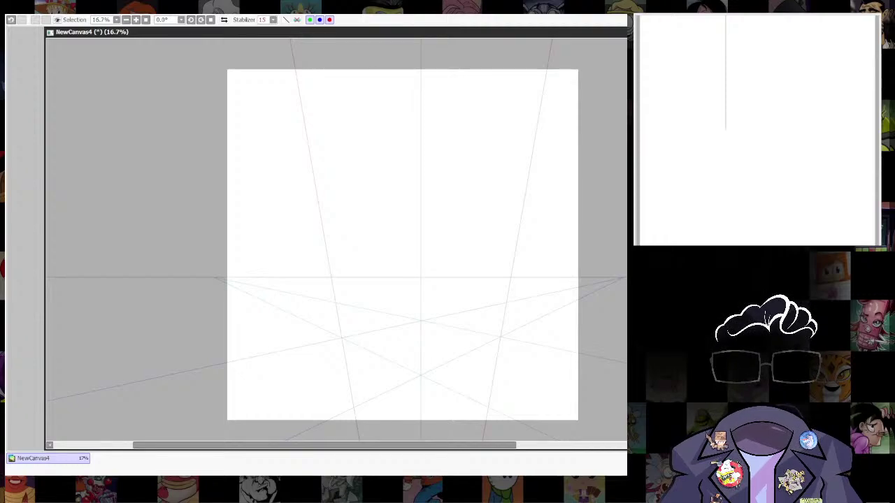
Sketch a large four-sided wall face in perspective along the ruler guides, undoing one stray stroke and retracing its top and near side edges.
{"action": "left_click_drag", "start_coordinate": [362, 364], "coordinate": [493, 323]}
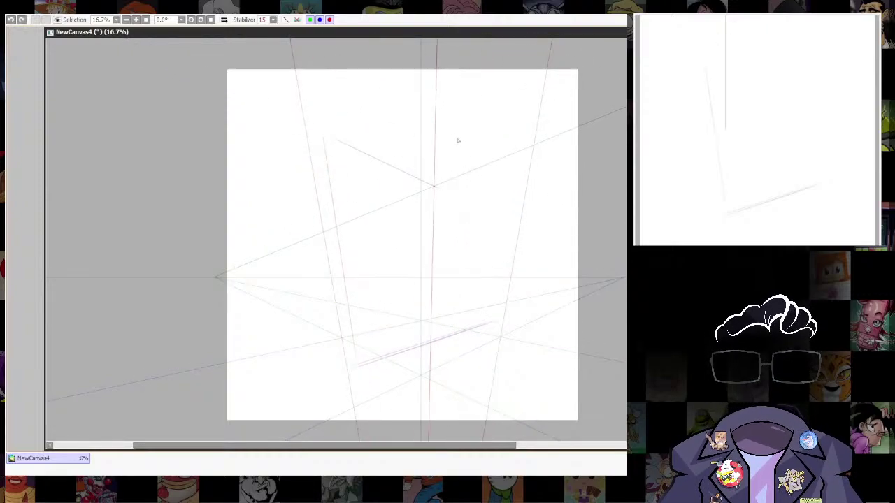
{"action": "mouse_move", "coordinate": [486, 323]}
{"action": "left_mouse_down"}
{"action": "mouse_move", "coordinate": [507, 157]}
{"action": "mouse_move", "coordinate": [459, 154]}
{"action": "mouse_move", "coordinate": [349, 111]}
{"action": "left_mouse_up"}
{"action": "key", "text": "ctrl+z"}
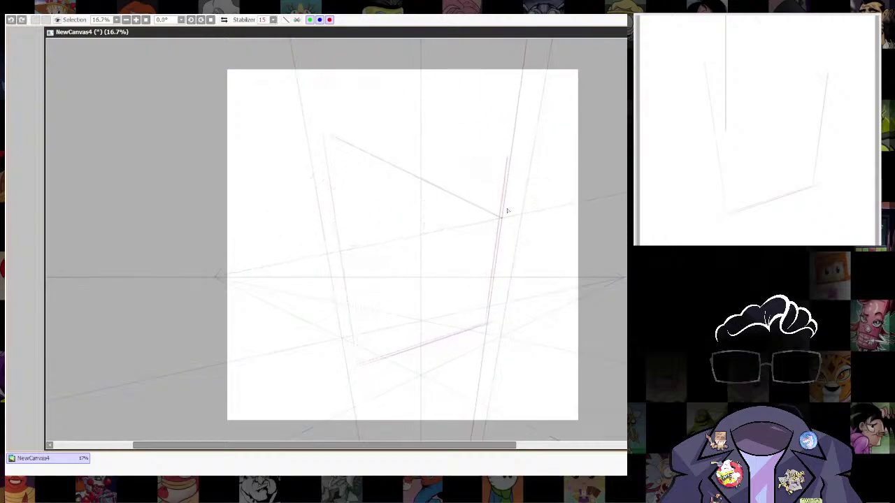
{"action": "mouse_move", "coordinate": [499, 215]}
{"action": "left_mouse_down"}
{"action": "mouse_move", "coordinate": [323, 126]}
{"action": "mouse_move", "coordinate": [319, 132]}
{"action": "left_mouse_up"}
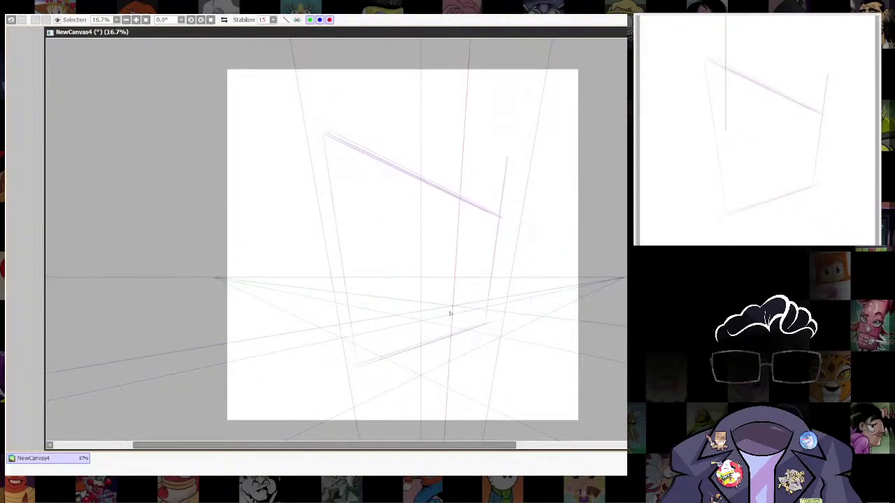
{"action": "key", "text": "ctrl"}
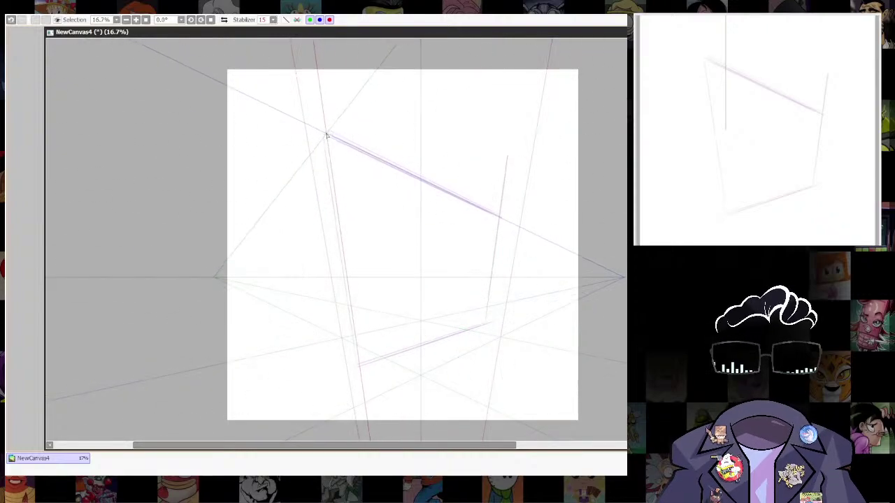
{"action": "left_click_drag", "start_coordinate": [326, 133], "coordinate": [355, 347]}
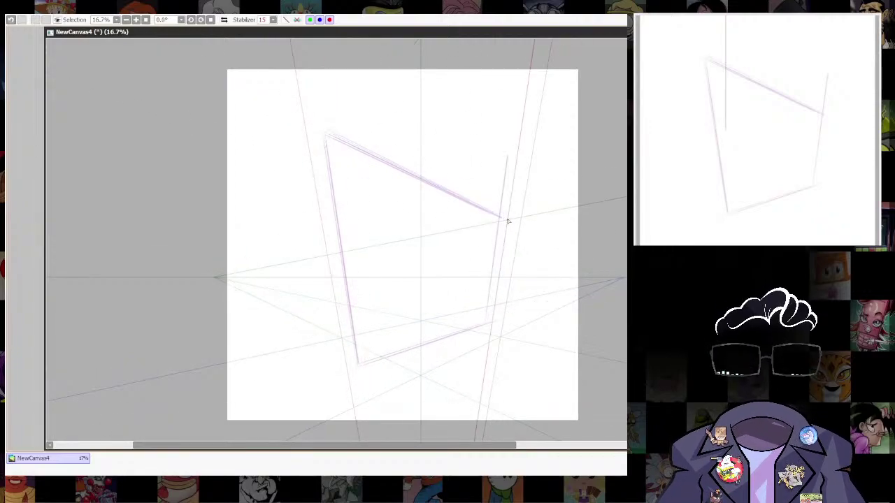
Undo a guessed vertical divider, then draw both diagonals of the wall face with straight-line mode and a vertical centre line through their crossing.
{"action": "left_click_drag", "start_coordinate": [437, 196], "coordinate": [434, 338]}
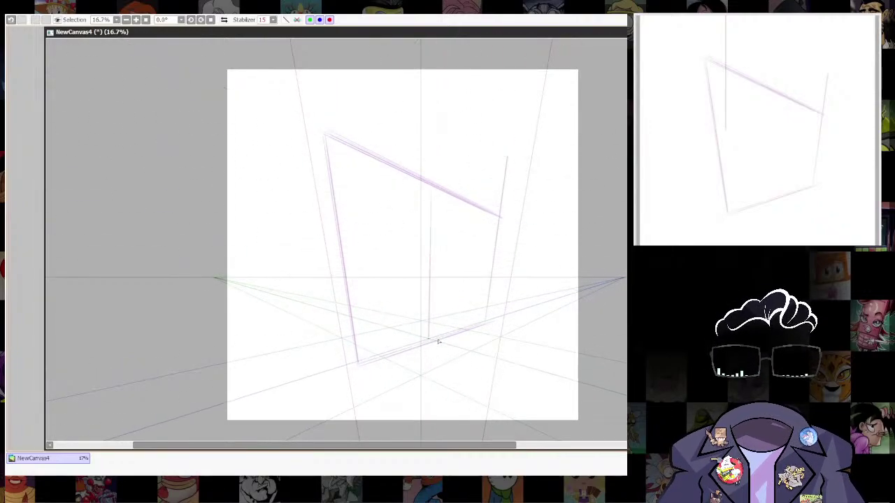
{"action": "key", "text": "ctrl+z"}
{"action": "left_click", "coordinate": [287, 20]}
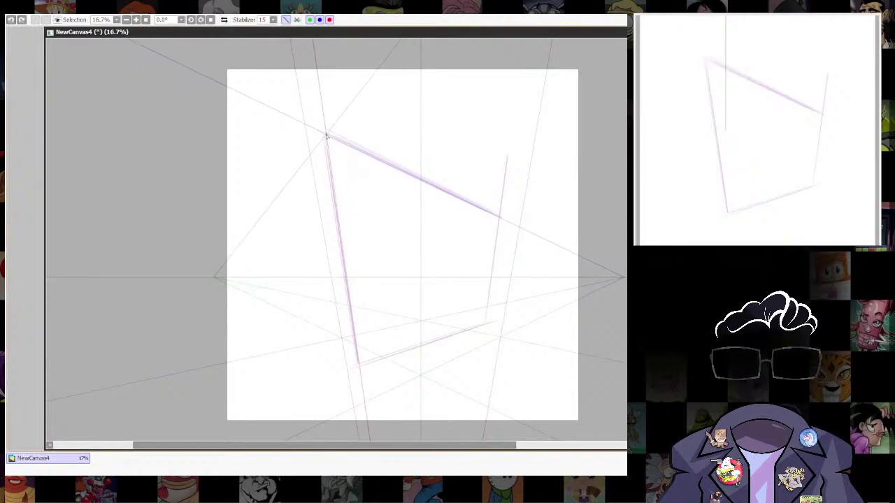
{"action": "left_click_drag", "start_coordinate": [324, 133], "coordinate": [486, 323]}
{"action": "left_click_drag", "start_coordinate": [499, 216], "coordinate": [359, 364]}
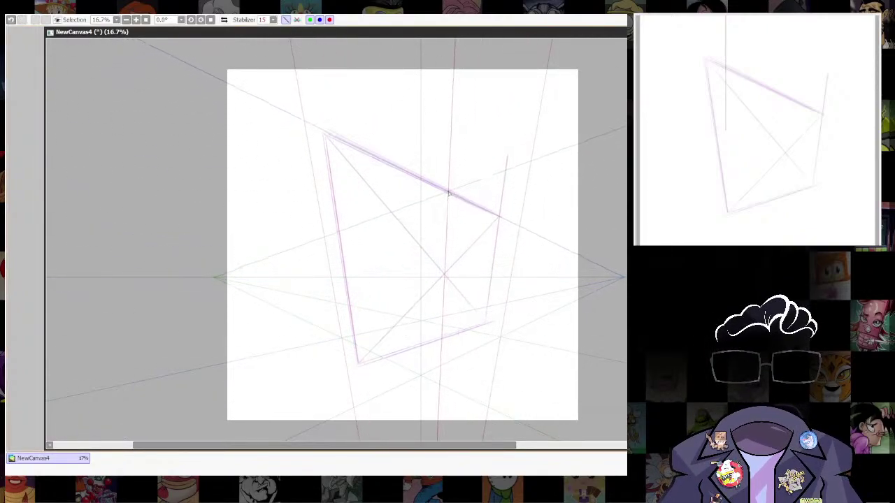
{"action": "left_click_drag", "start_coordinate": [448, 193], "coordinate": [442, 339]}
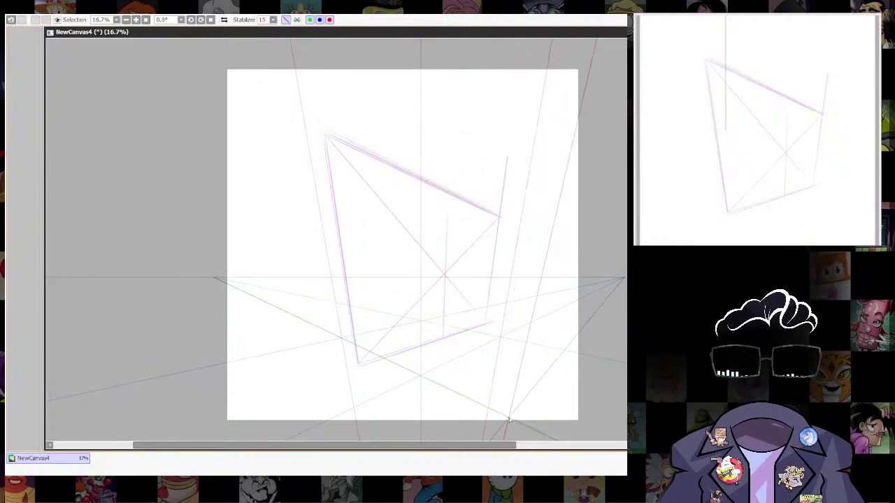
{"action": "mouse_move", "coordinate": [501, 423]}
{"action": "left_mouse_down"}
{"action": "mouse_move", "coordinate": [557, 202]}
{"action": "mouse_move", "coordinate": [596, 391]}
{"action": "left_mouse_up"}
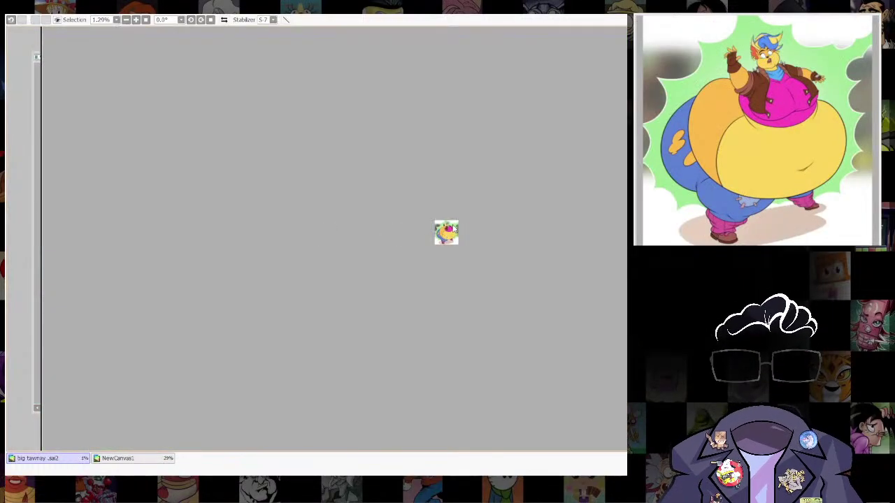
View the whole character illustration in big tawnay .sai2 again, enlarged to about 21%.
{"action": "scroll", "coordinate": [451, 225], "scroll_direction": "up", "scroll_amount": 6}
{"action": "scroll", "coordinate": [424, 272], "scroll_direction": "up", "scroll_amount": 1}
{"action": "scroll", "coordinate": [424, 271], "scroll_direction": "up", "scroll_amount": 3}
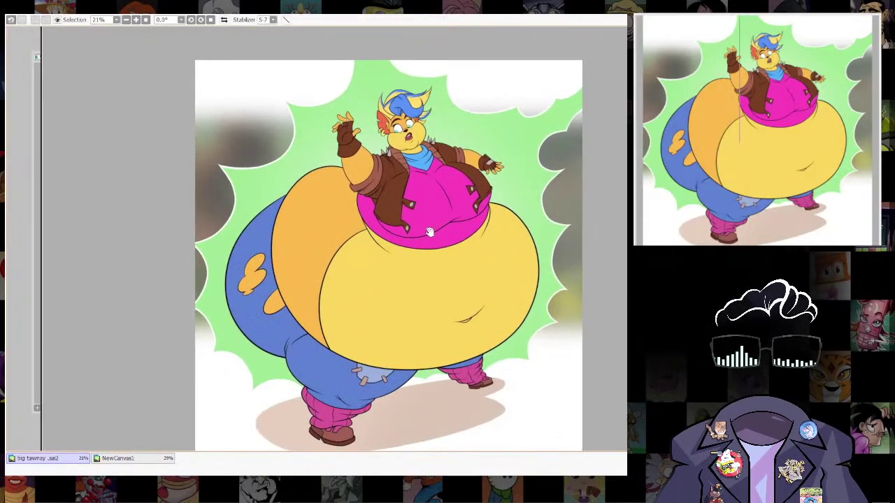